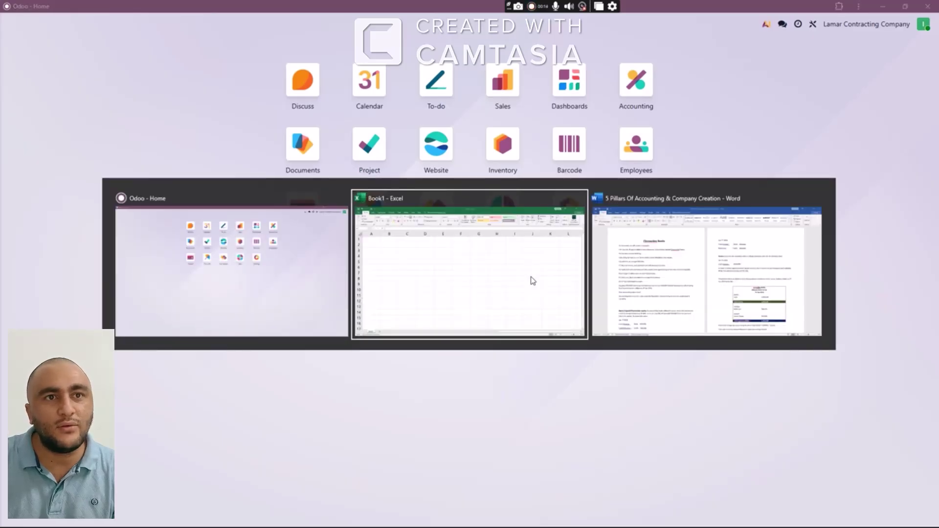
Bring the blank Book1 Excel workbook to the front
click(533, 280)
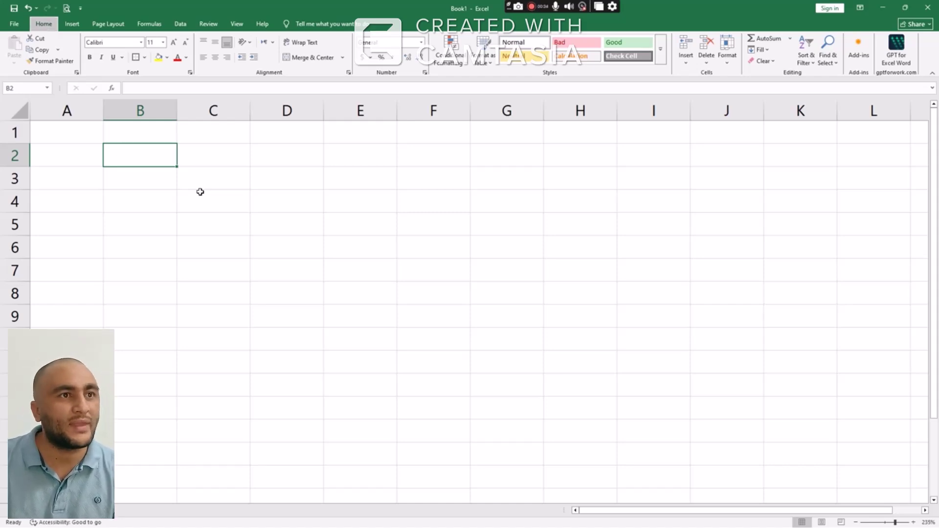
Switch to the '5 Pillars Of Accounting' Word document and highlight the Finovactive Books story lines
key(alt+Tab)
key(Tab)
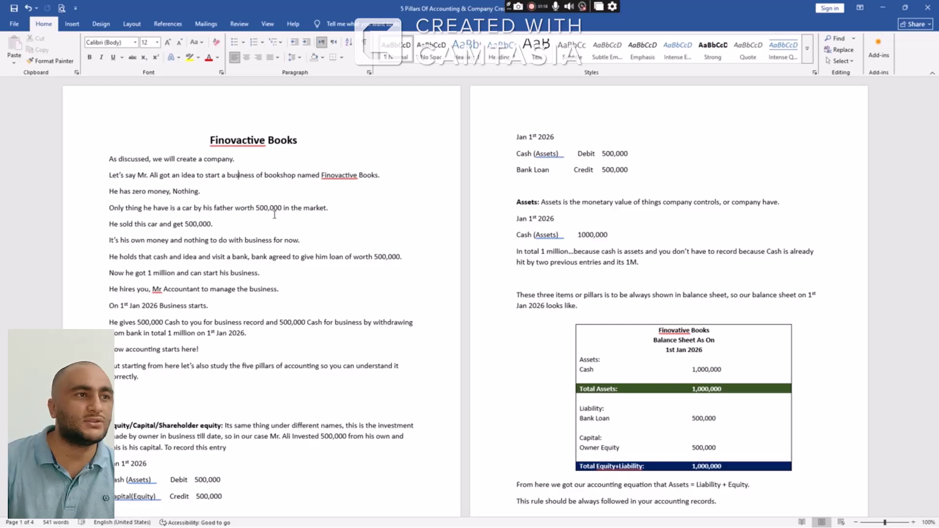
drag(268, 216, 190, 229)
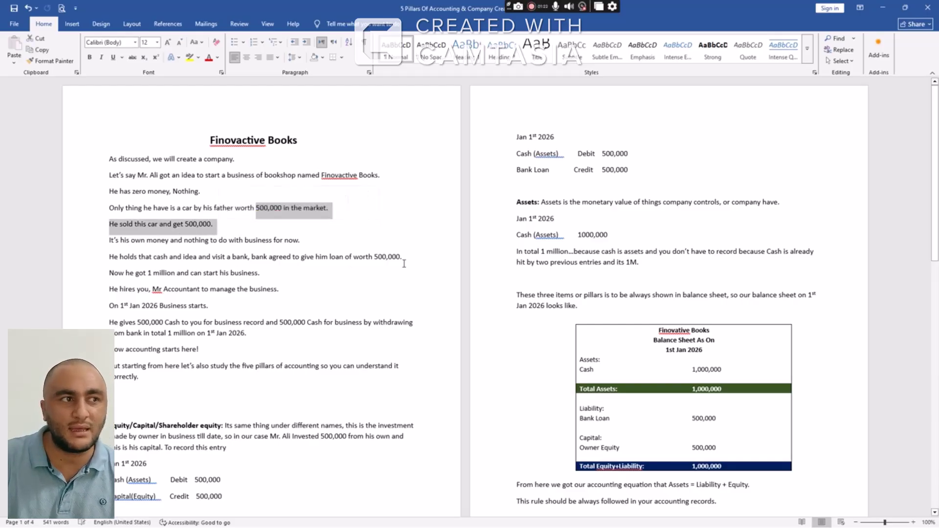
drag(404, 263, 105, 274)
scroll(246, 369, down, 2)
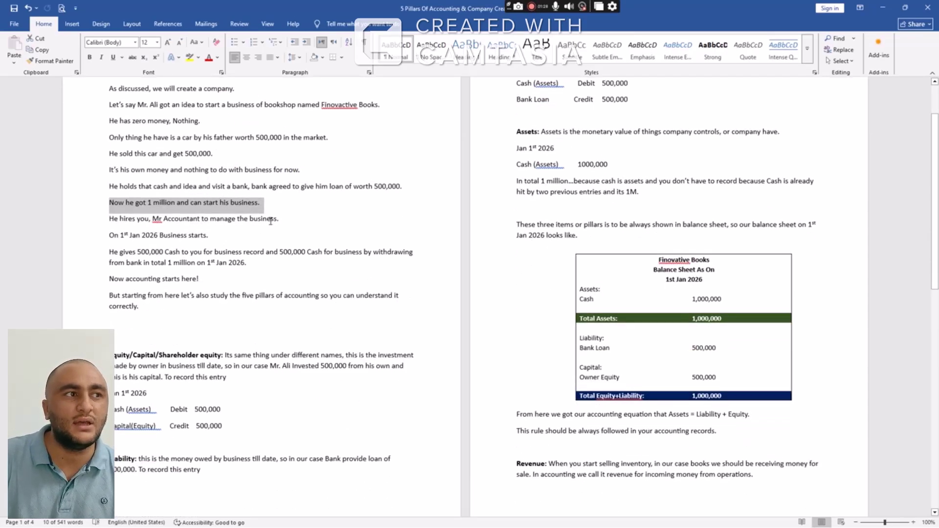
drag(209, 237, 108, 240)
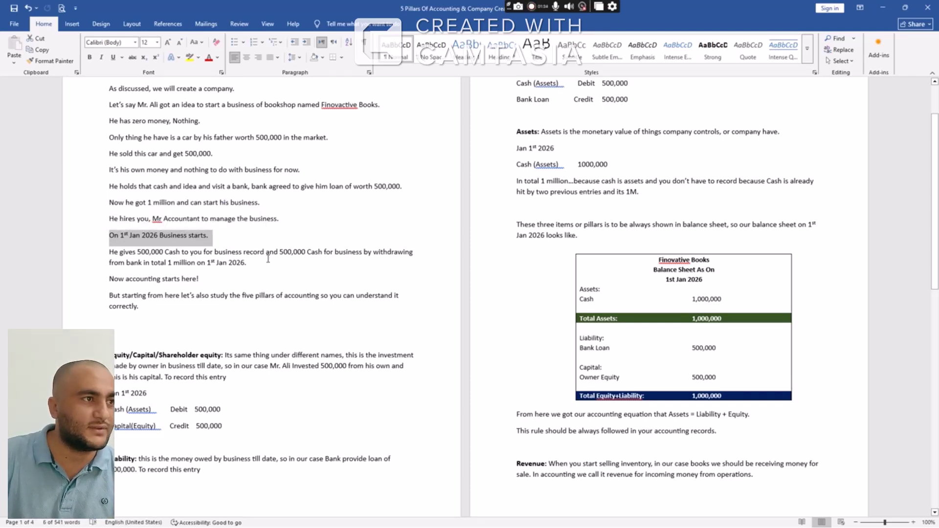
scroll(268, 258, up, 3)
scroll(267, 259, up, 1)
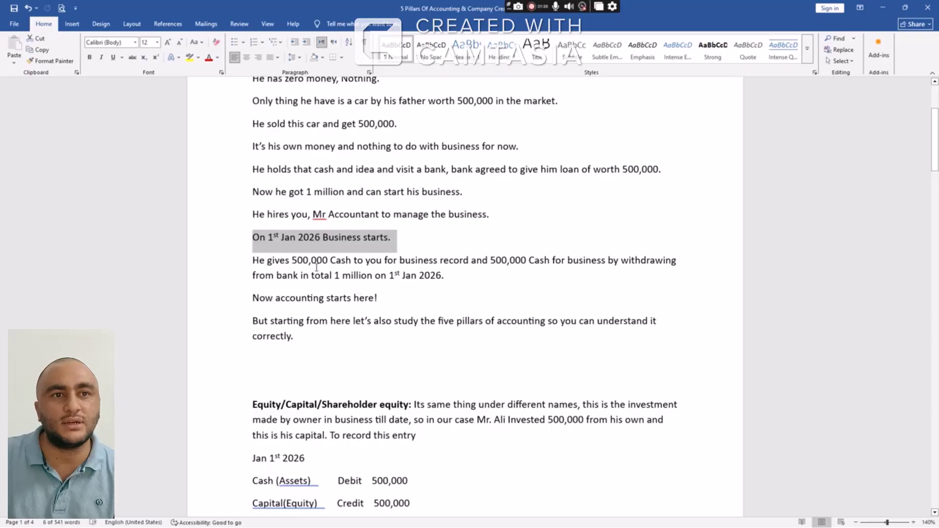
scroll(487, 299, down, 4)
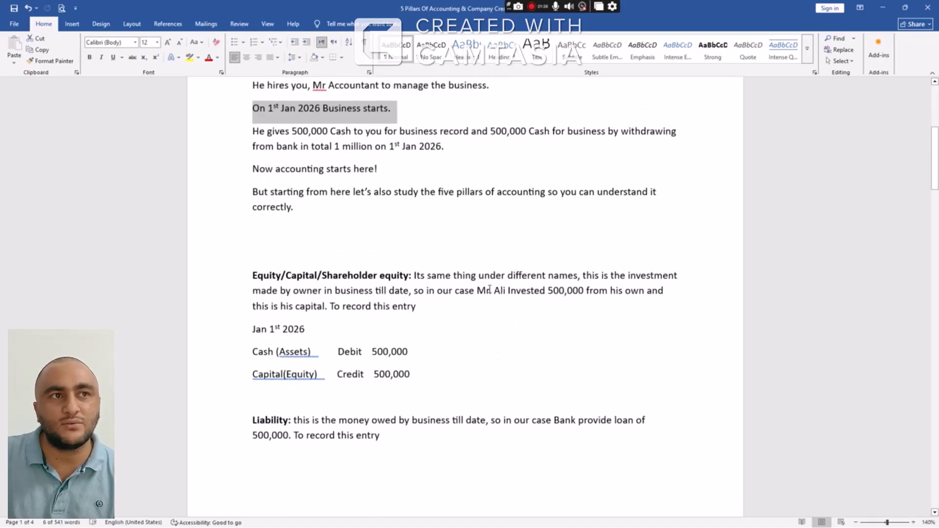
drag(462, 147, 305, 143)
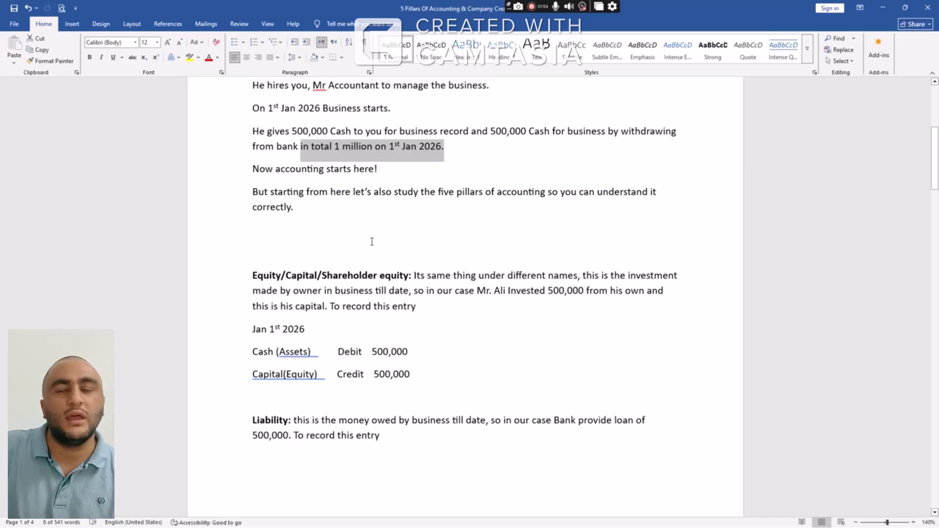
scroll(368, 260, down, 1)
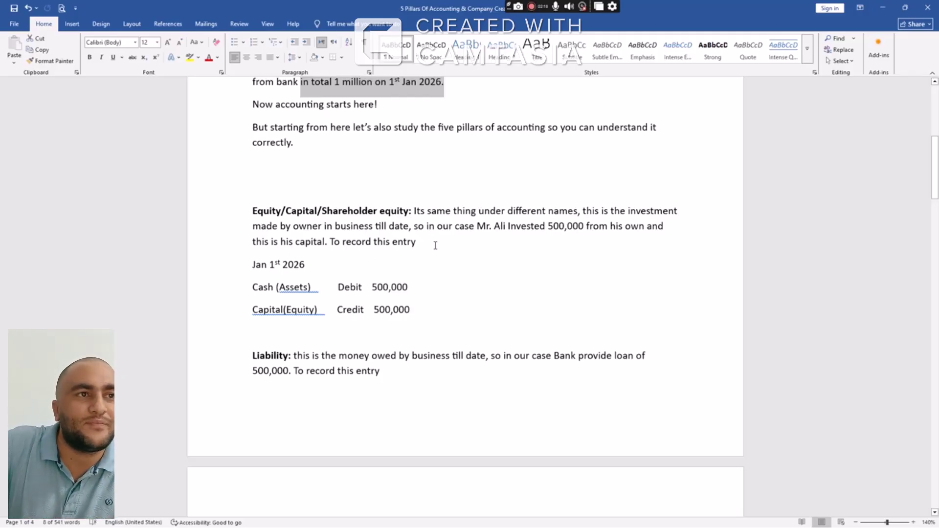
End the Equity paragraph's 'To record this entry' sentence with a full stop
drag(432, 240, 427, 225)
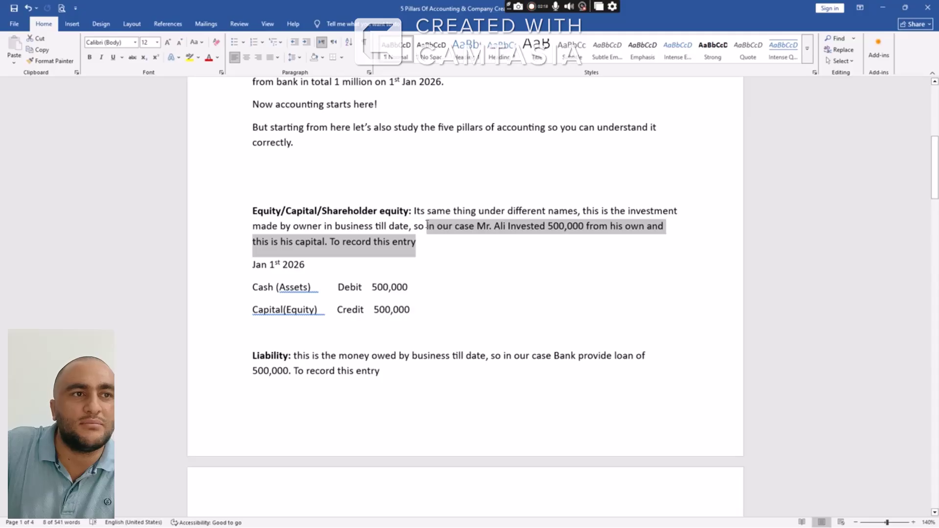
click(436, 242)
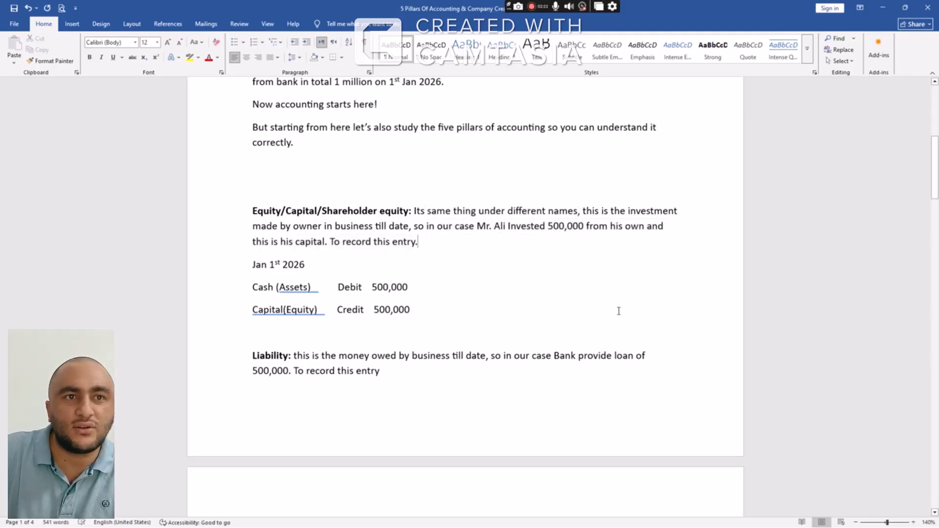
text(.)
drag(585, 225, 548, 227)
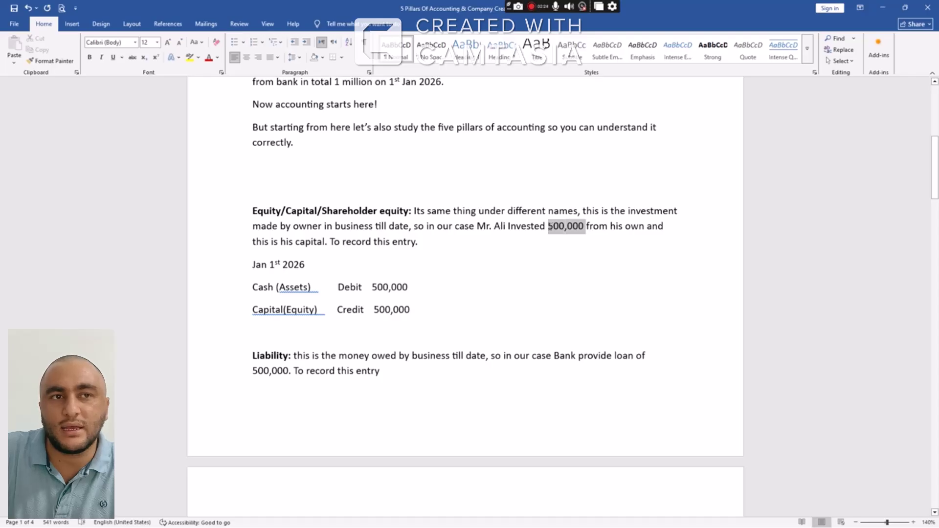
click(552, 241)
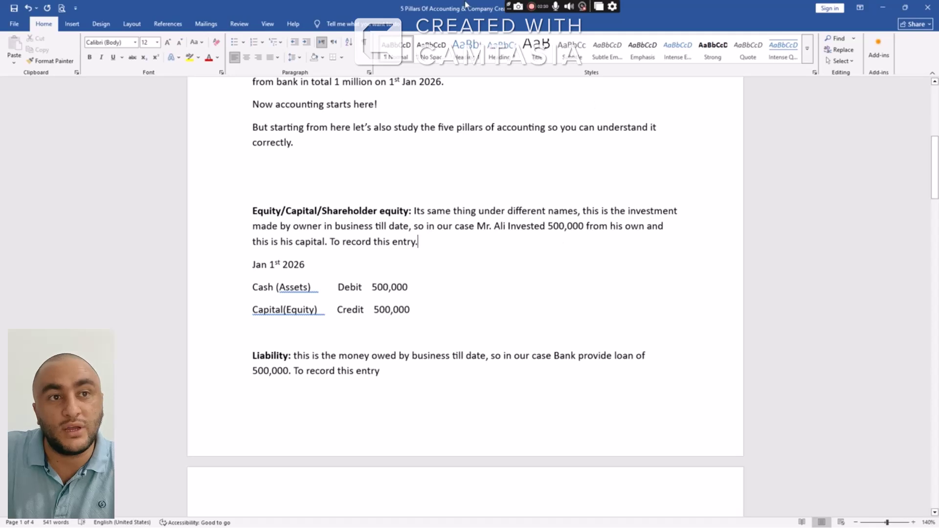
scroll(513, 240, down, 2)
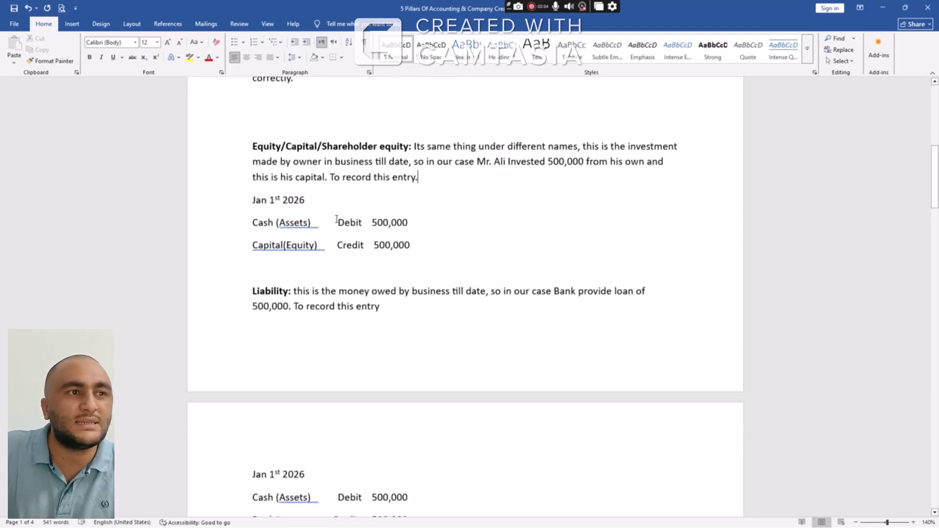
scroll(429, 235, down, 1)
scroll(433, 245, down, 3)
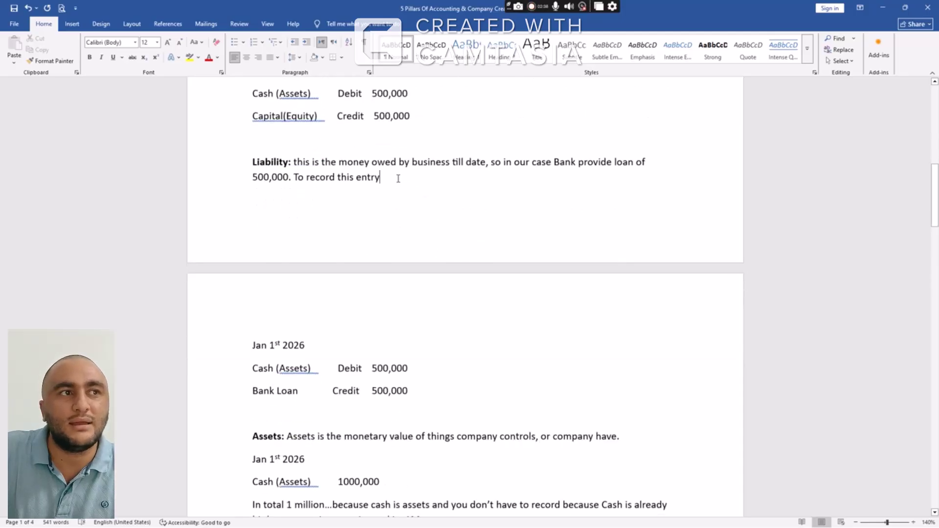
drag(396, 178, 635, 164)
scroll(468, 209, up, 4)
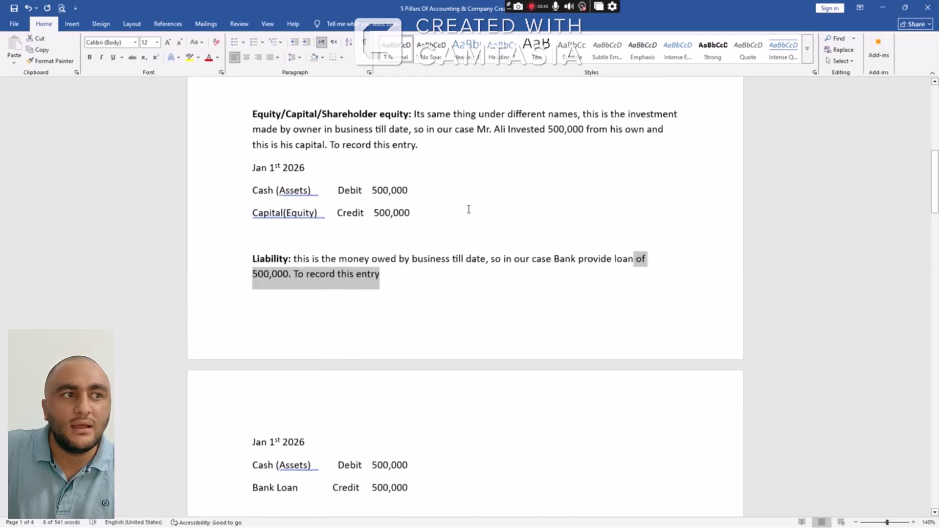
scroll(442, 235, down, 5)
scroll(442, 235, up, 2)
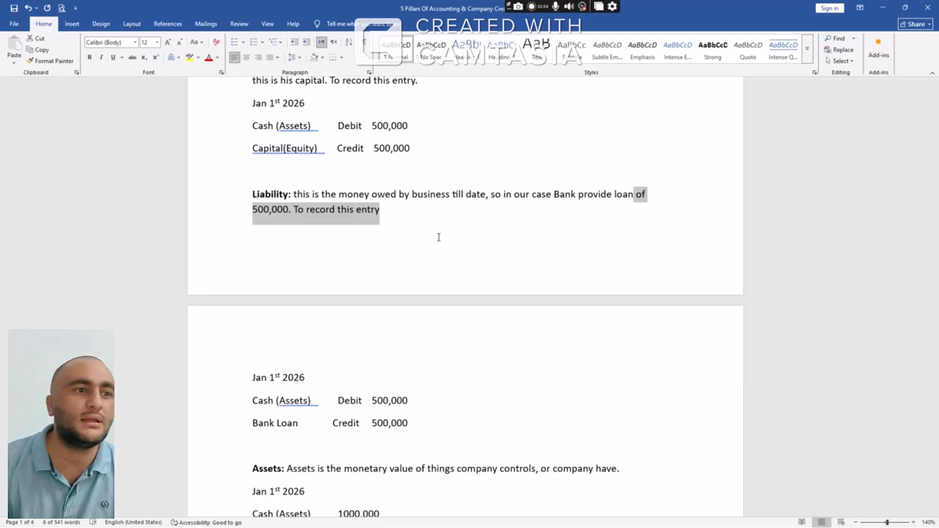
scroll(477, 217, down, 5)
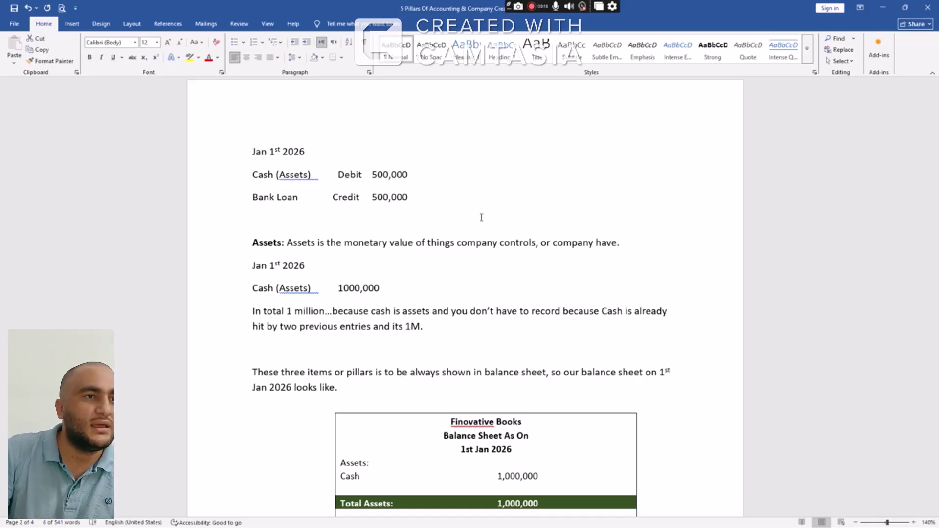
scroll(483, 230, down, 2)
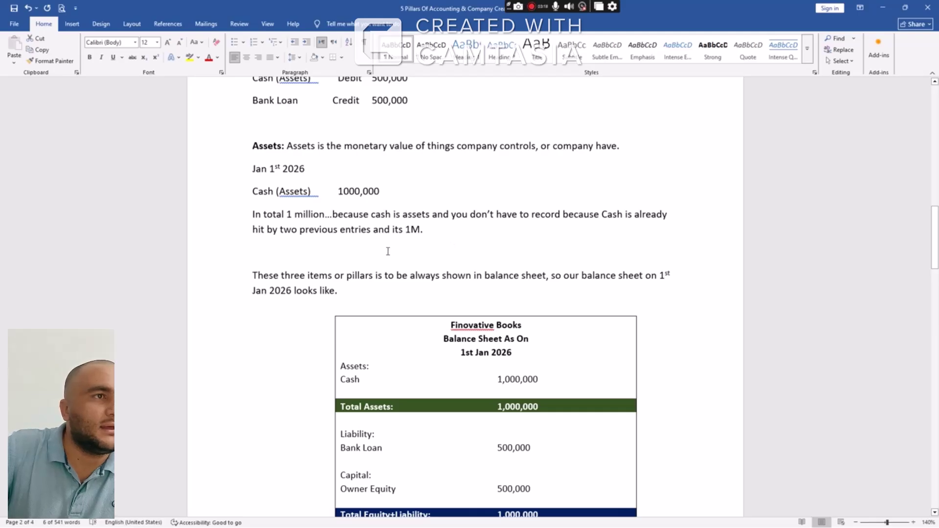
scroll(429, 247, down, 2)
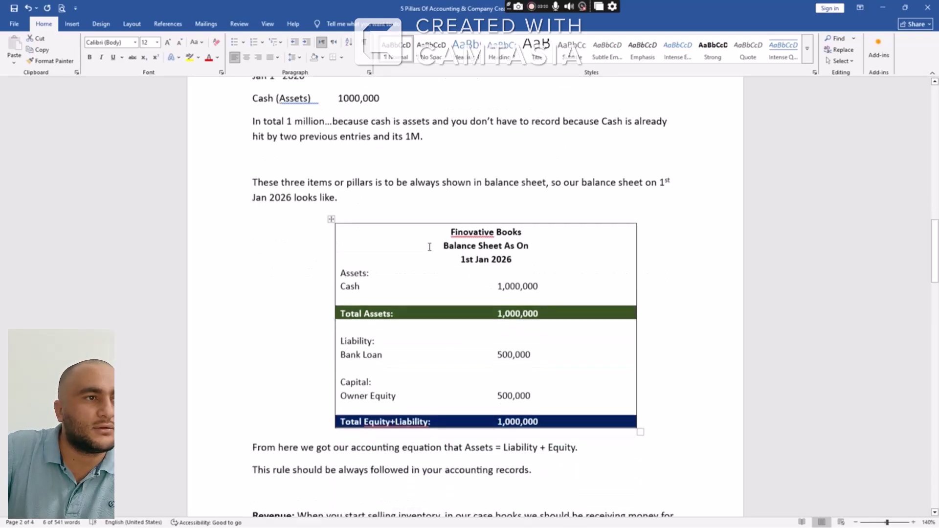
scroll(430, 247, down, 8)
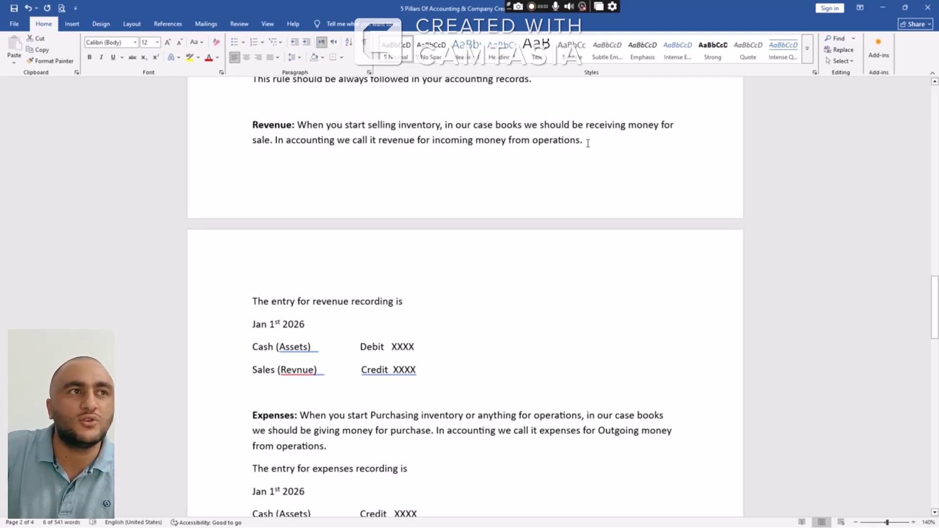
drag(588, 142, 299, 126)
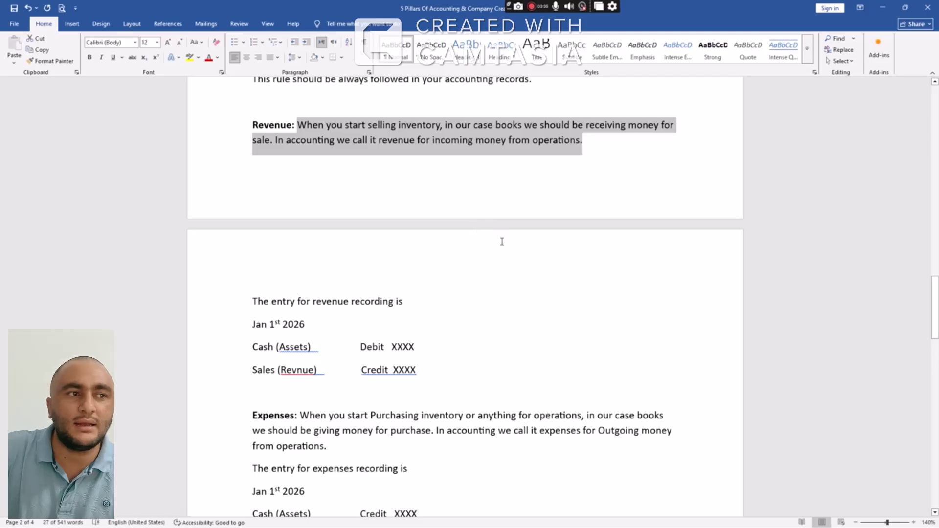
scroll(503, 243, down, 3)
scroll(505, 247, down, 2)
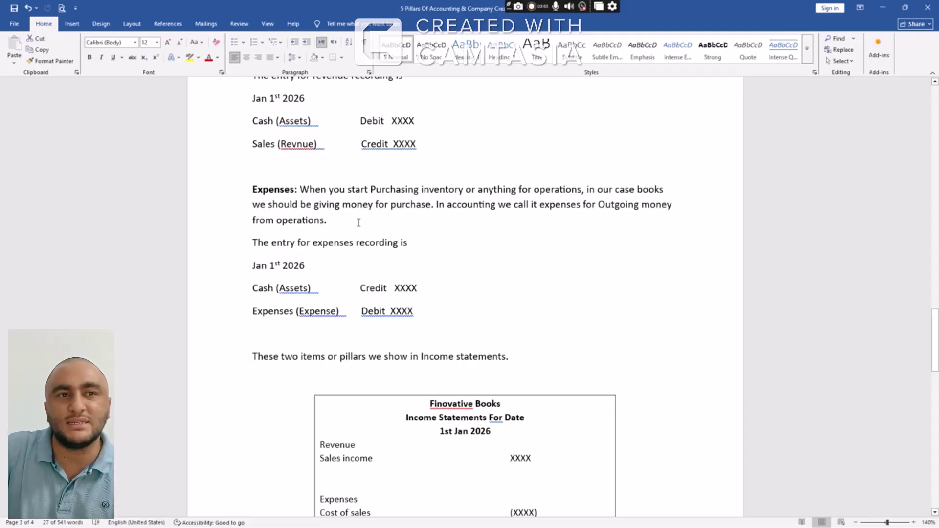
scroll(462, 266, down, 8)
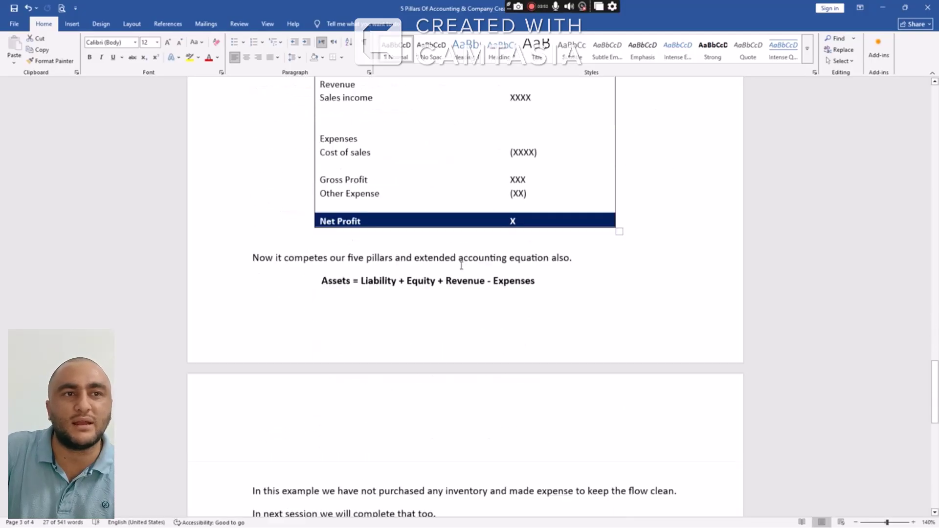
scroll(462, 266, down, 2)
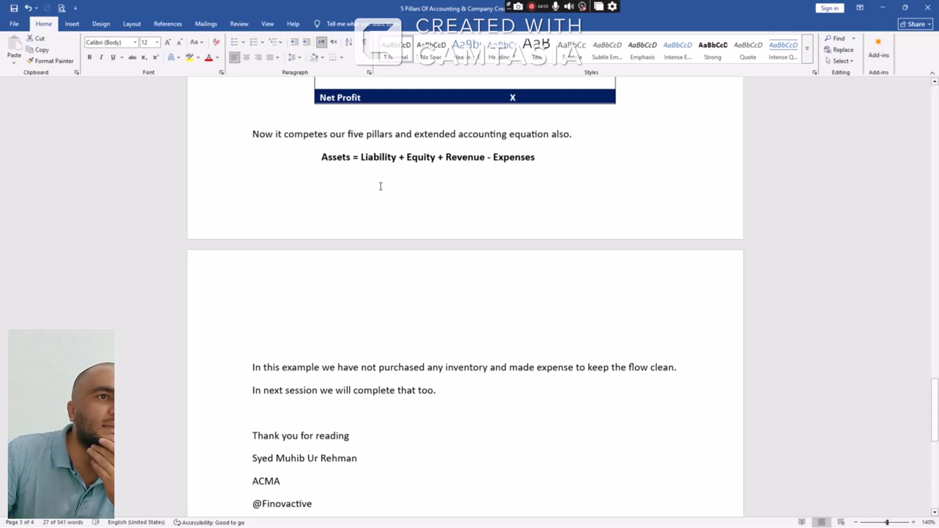
drag(315, 156, 546, 152)
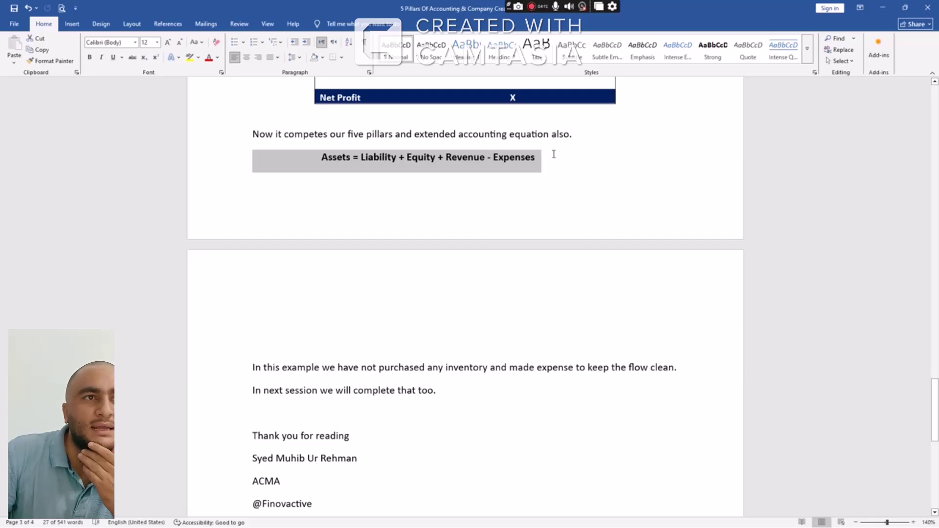
click(493, 159)
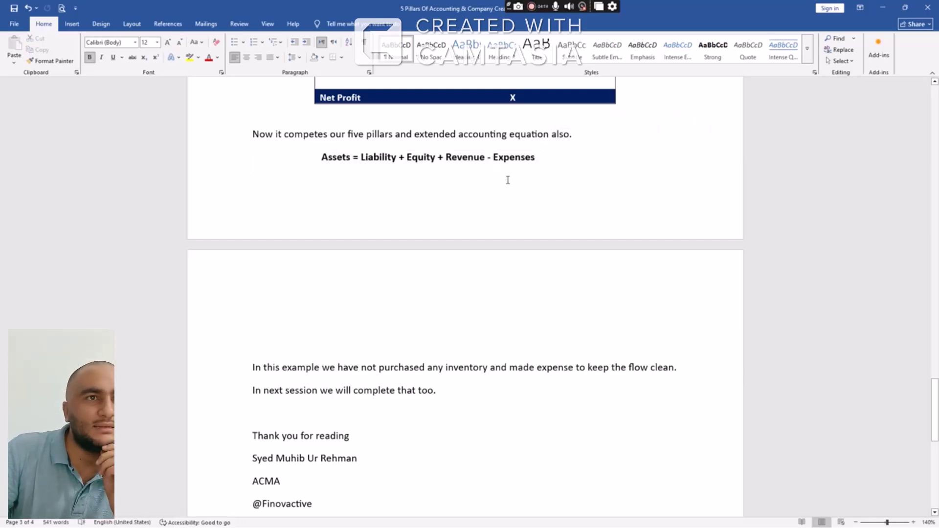
drag(547, 164, 308, 163)
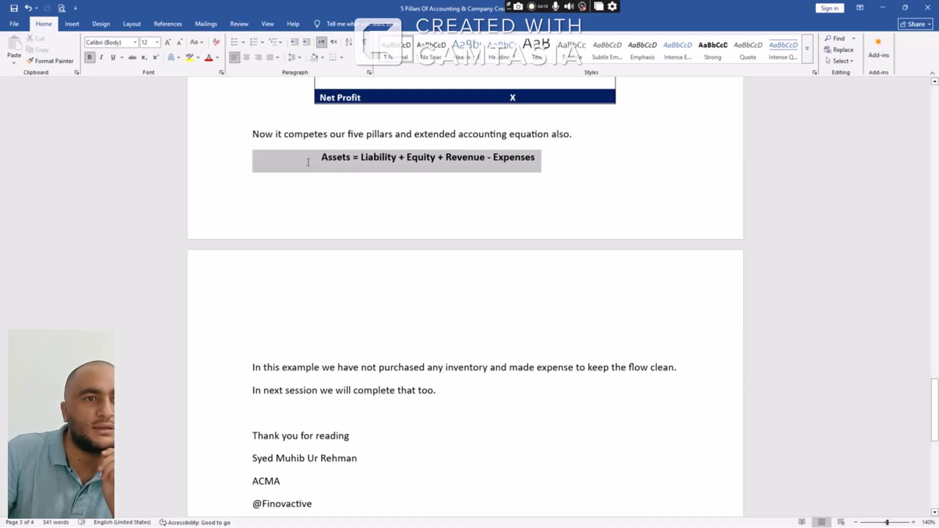
scroll(519, 302, down, 1)
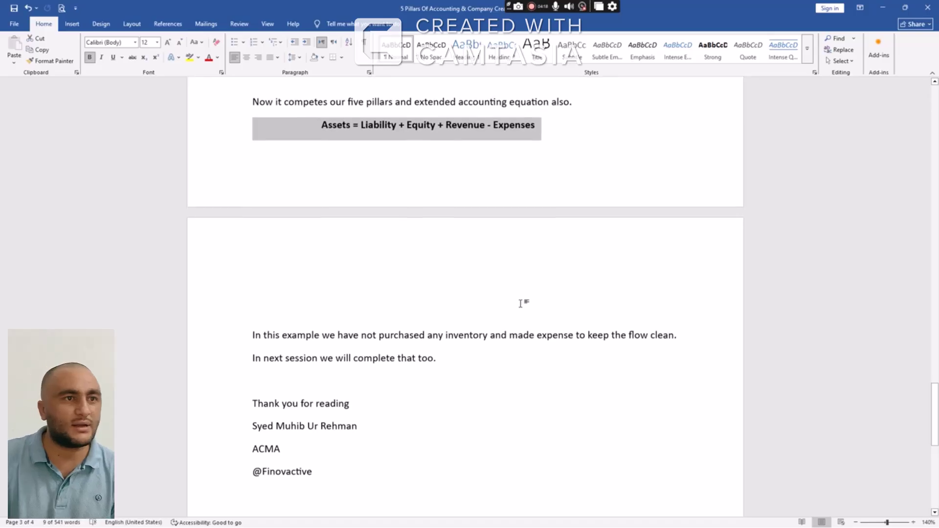
key(alt+Tab)
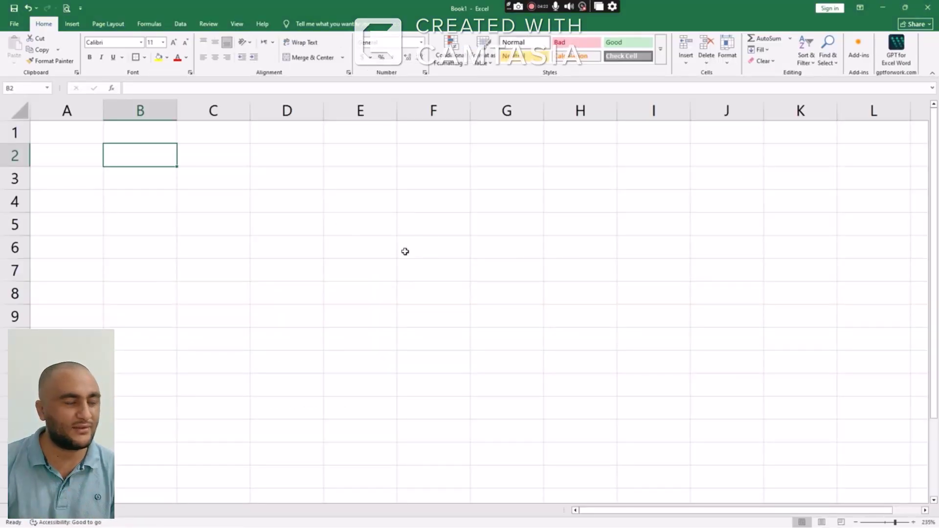
Enter the owner's name in B2, 500,000 in B3 and B4, and 1M in B5
text(Mr Ali)
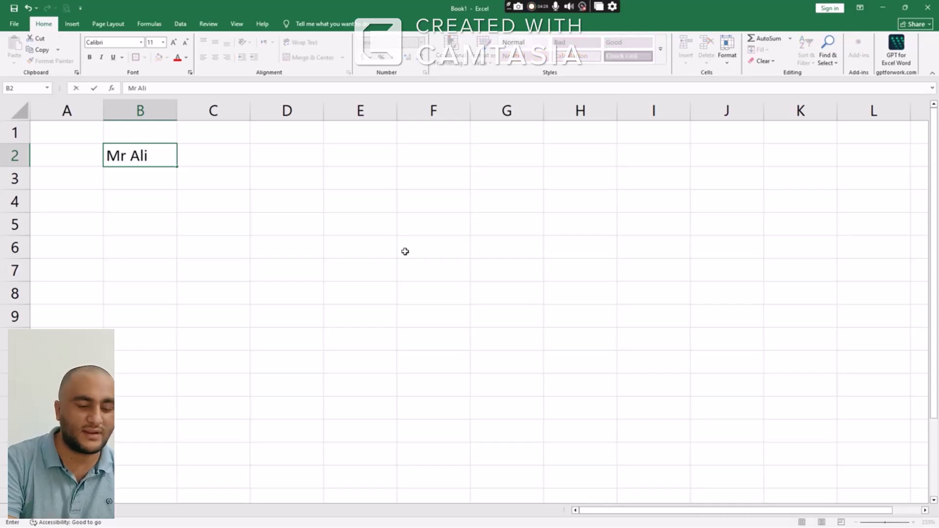
key(Return)
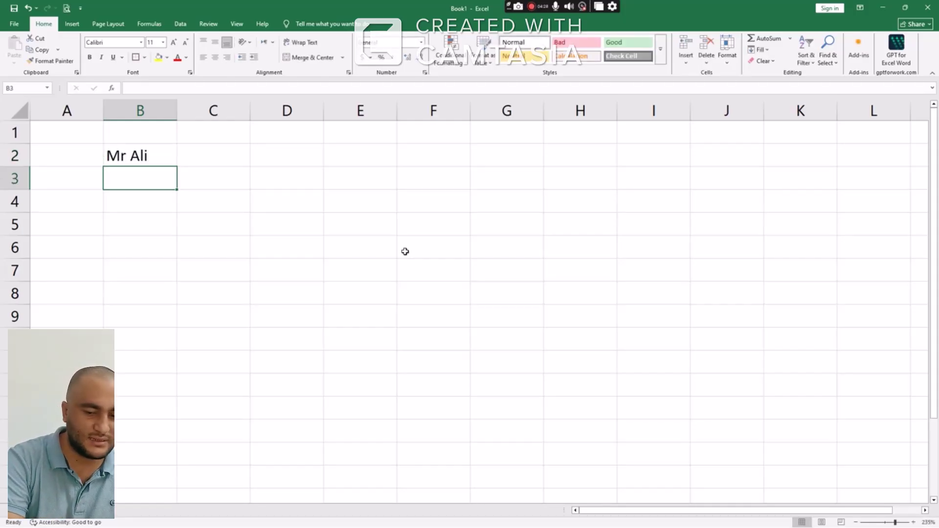
text(50)
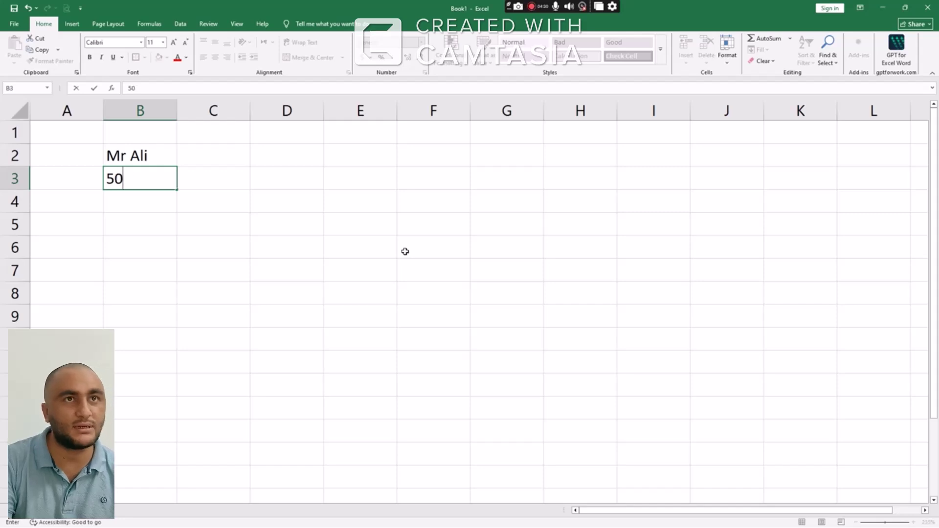
text(0,0000)
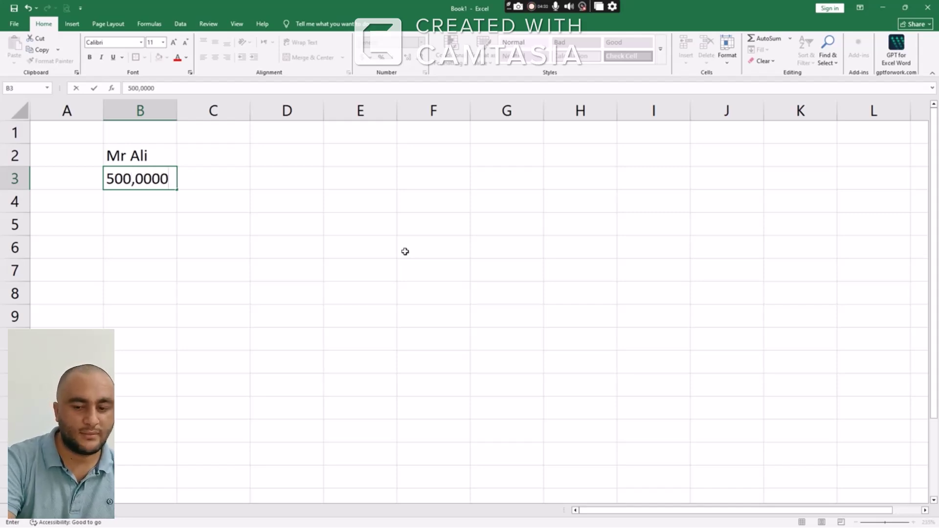
key(BackSpace)
key(Return)
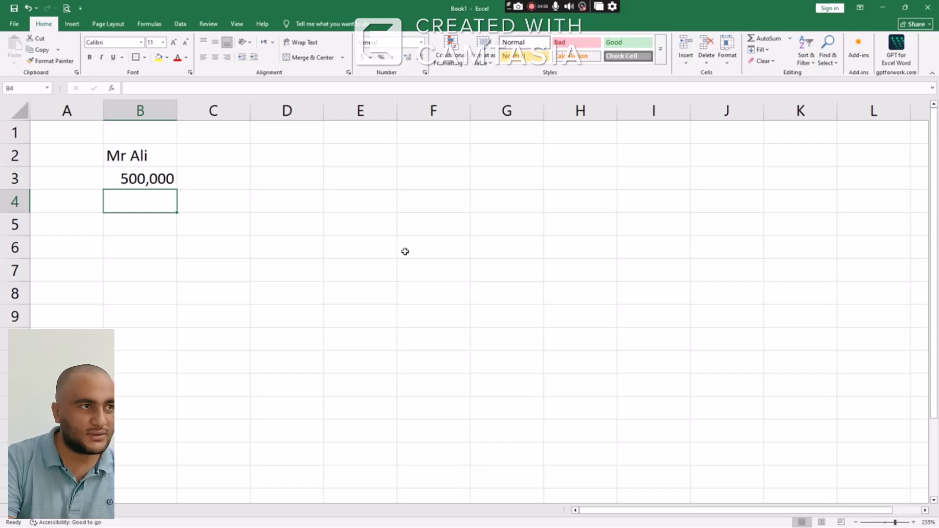
text(500,000)
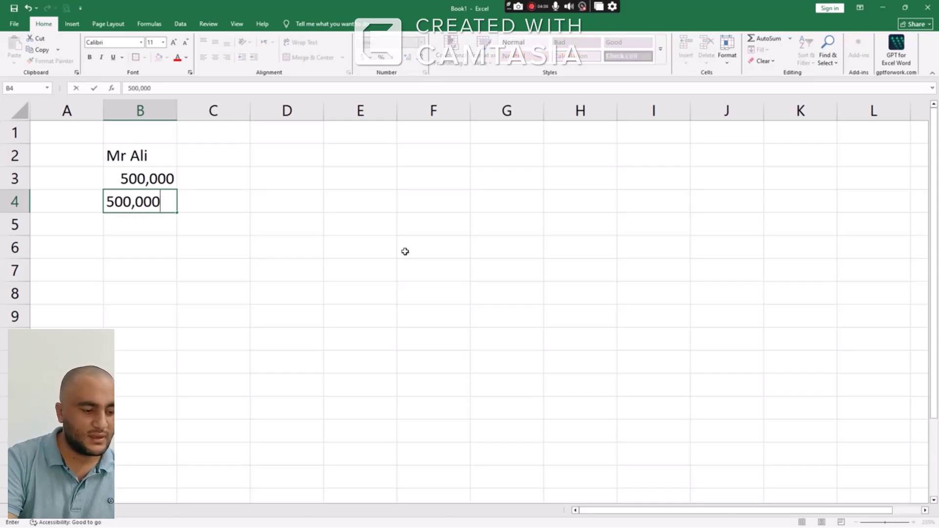
key(Return)
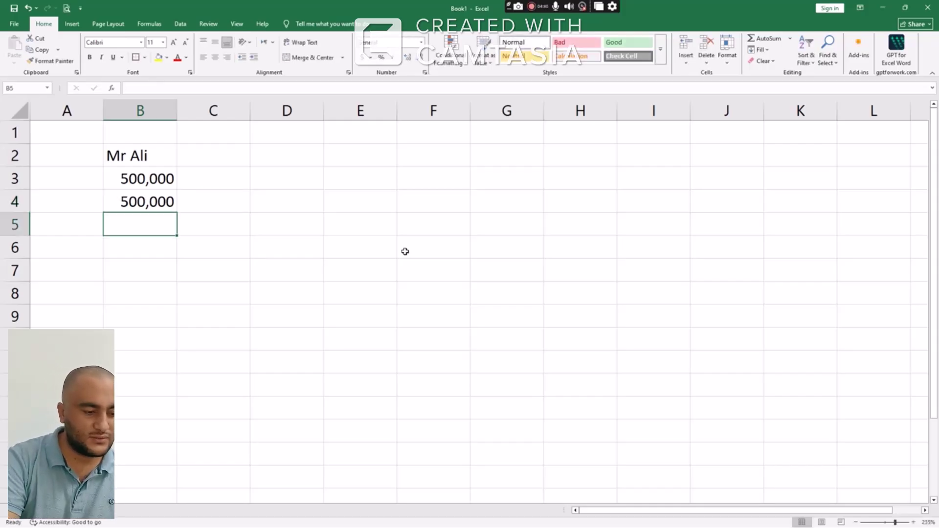
text(1M)
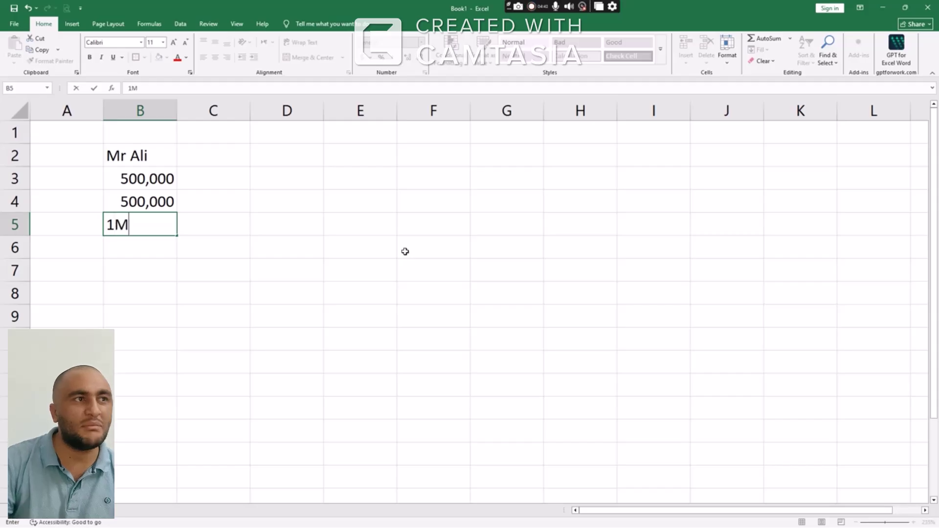
key(Return)
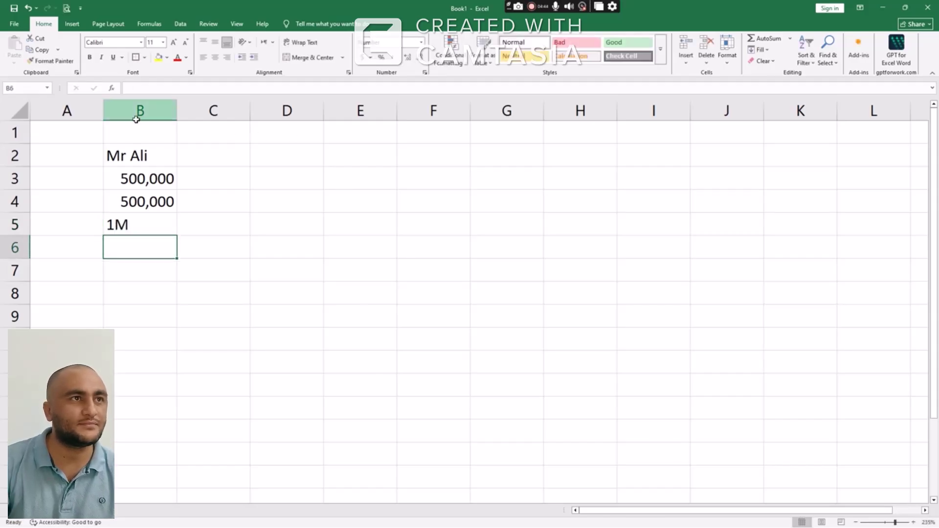
Centre-align all values in column B
click(138, 113)
click(215, 57)
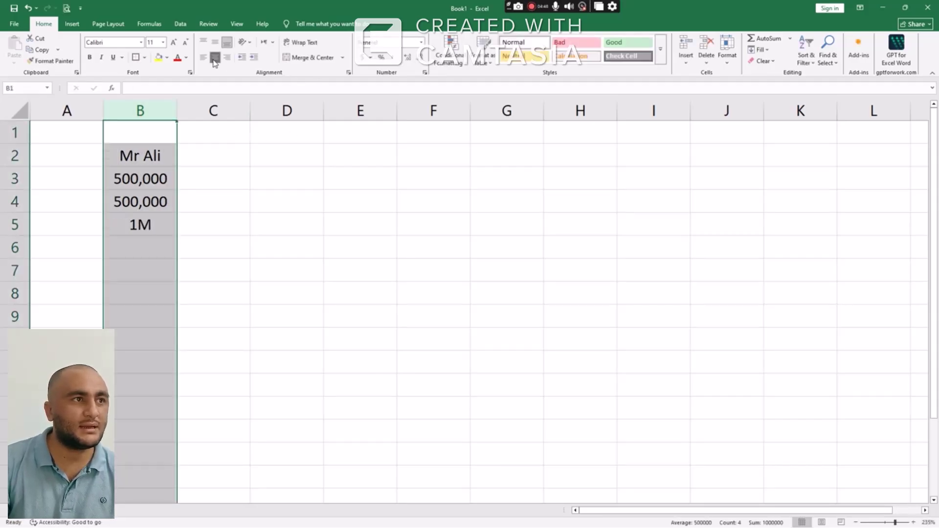
click(300, 157)
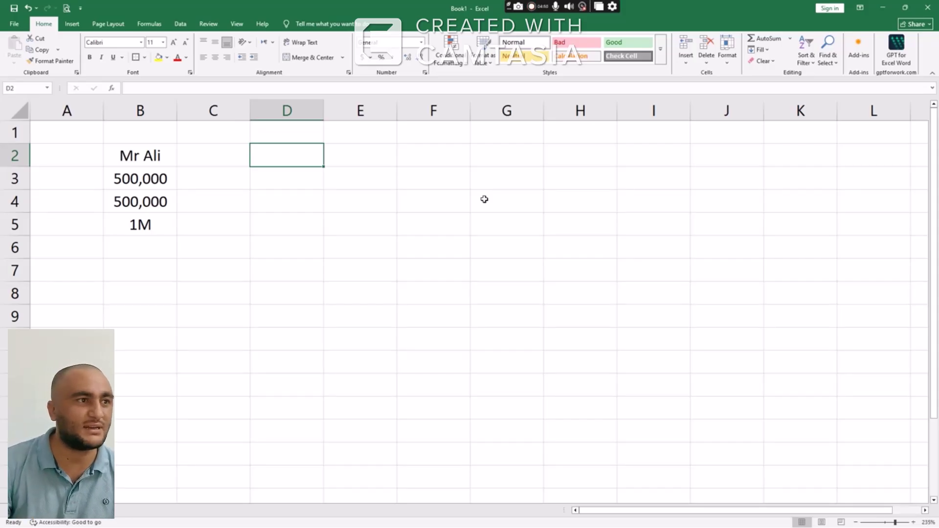
click(142, 292)
Date the entry 1st Jan 2026 in B8 and record Cash Dr 500,000 in row 9
text(1)
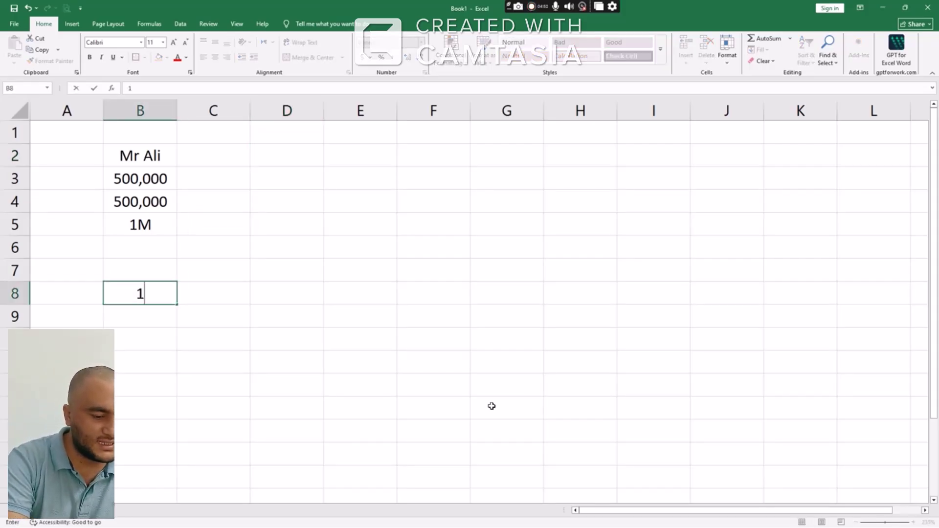
text(st Jan 20)
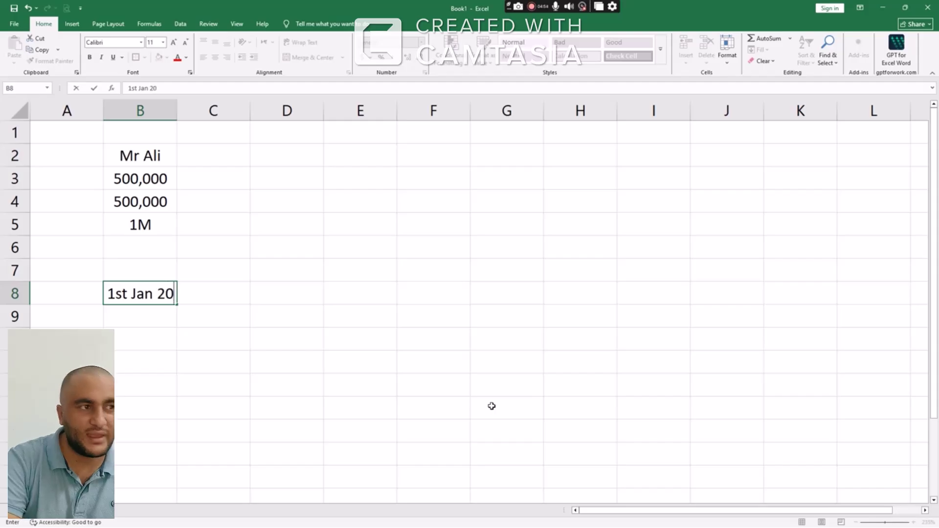
text(26)
key(Return)
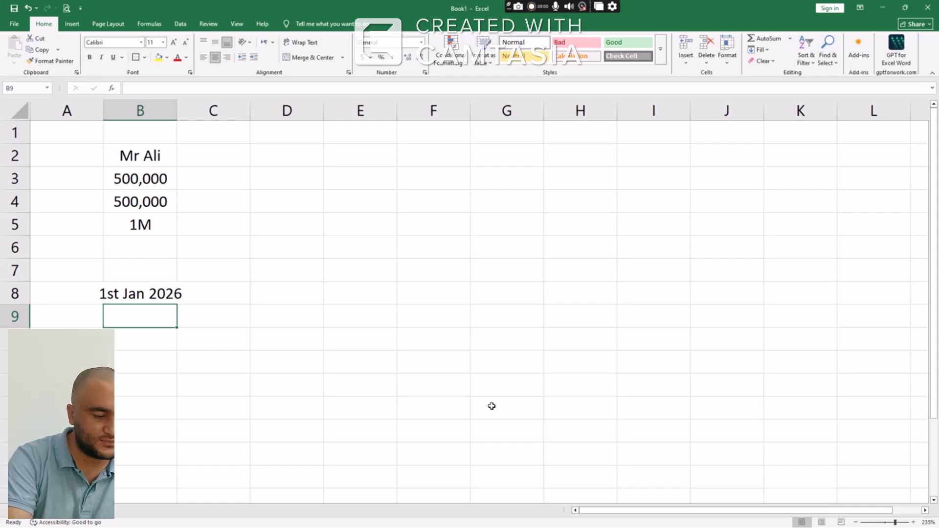
text(Cap)
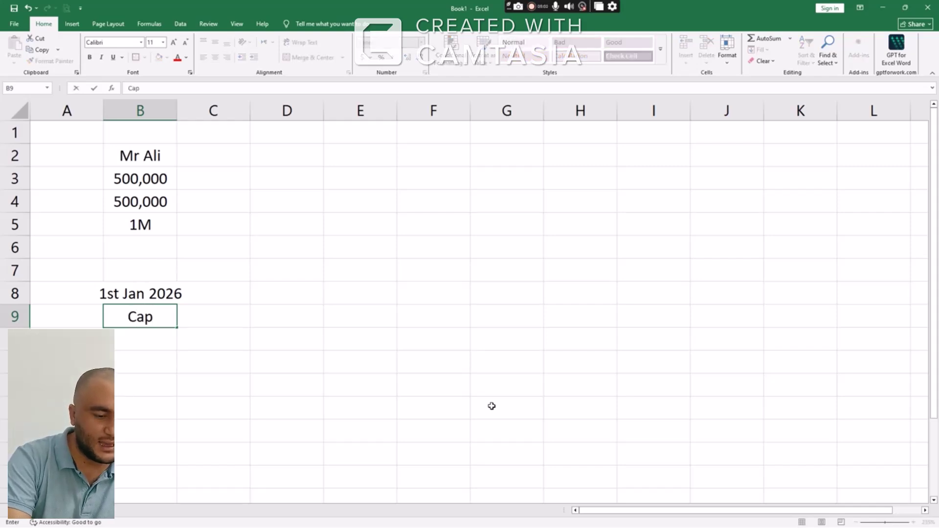
text(i)
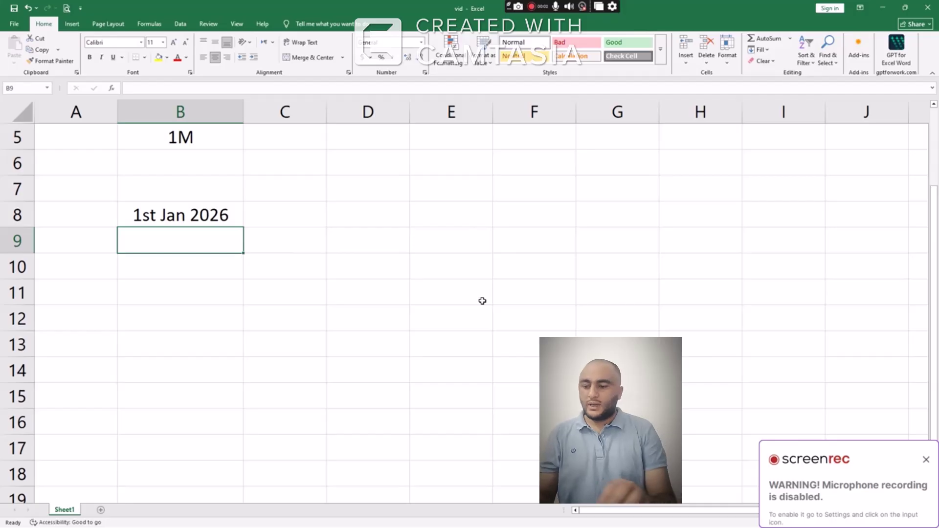
text(Capi)
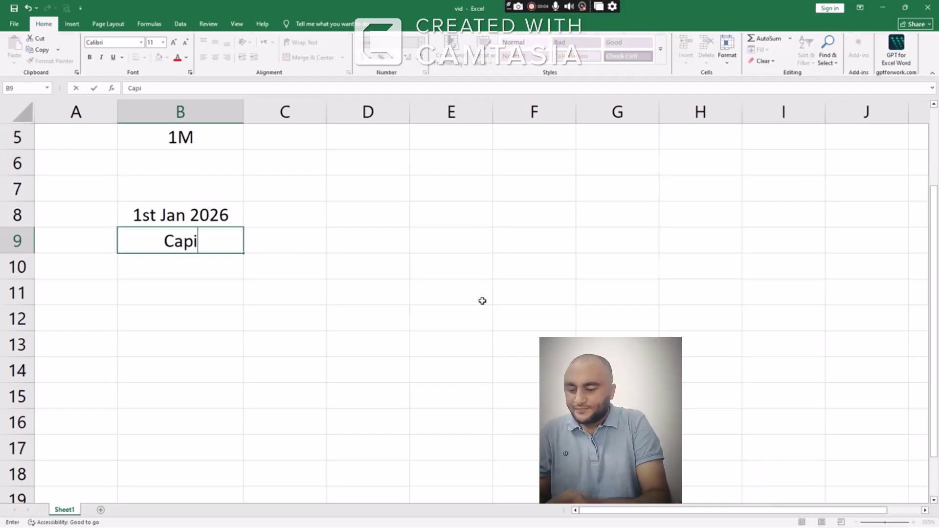
key(BackSpace)
key(BackSpace)
key(BackSpace)
text(a)
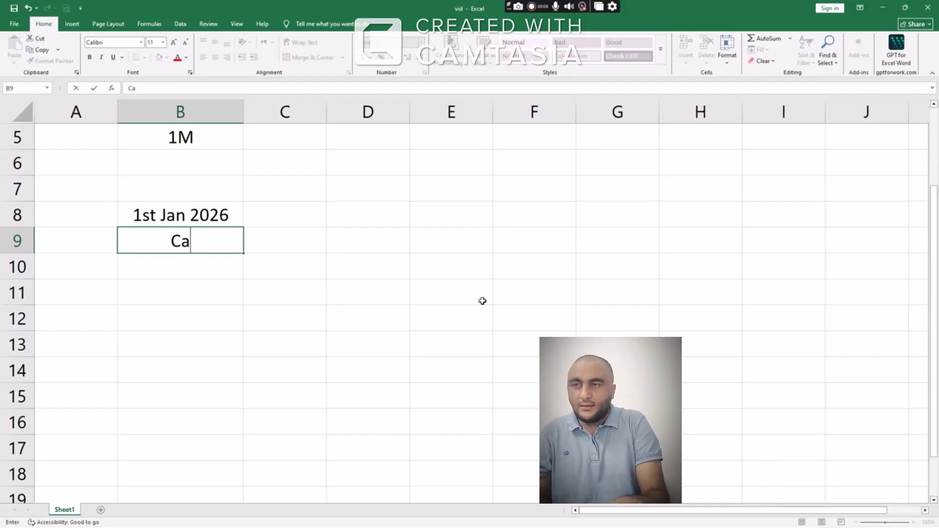
text(sh)
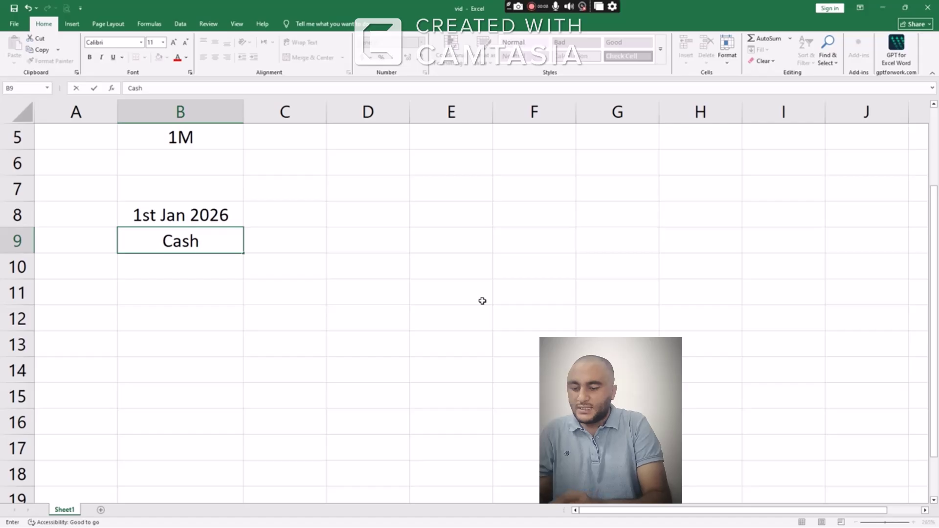
key(Tab)
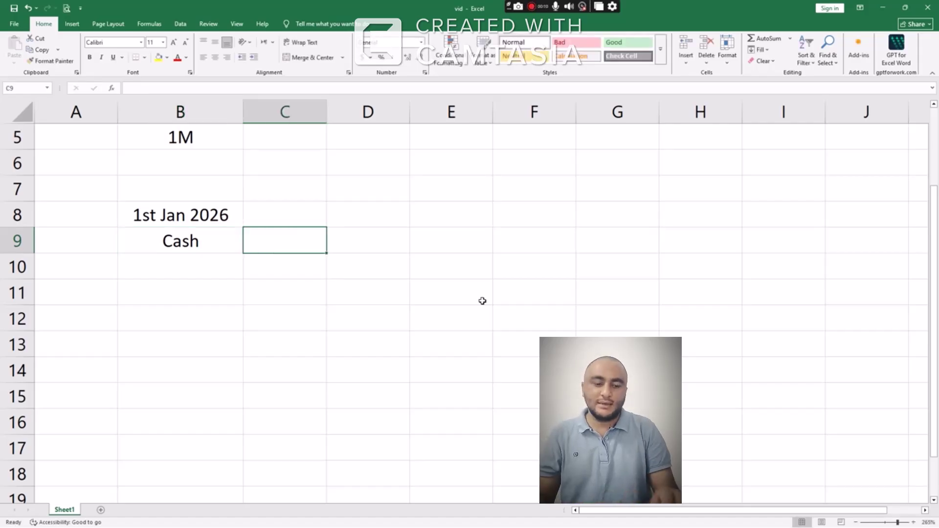
text(Dr)
key(Tab)
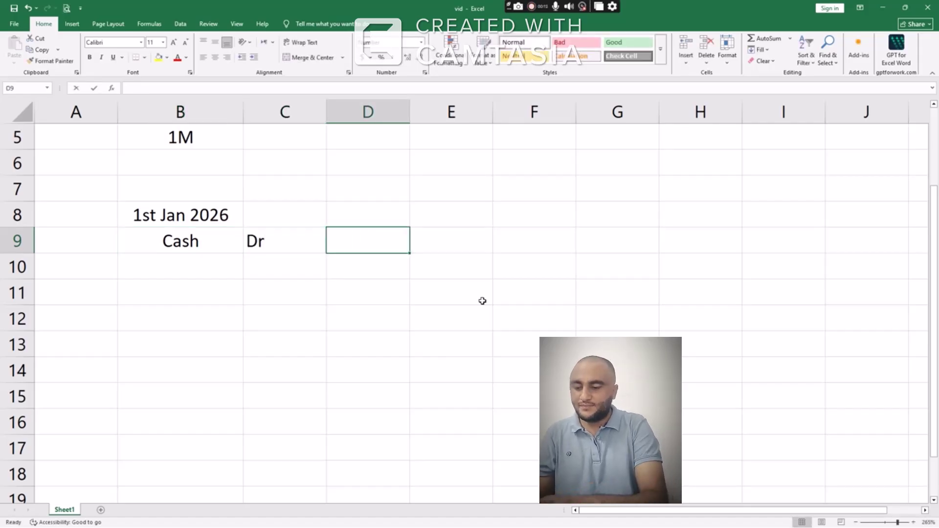
text(500,000)
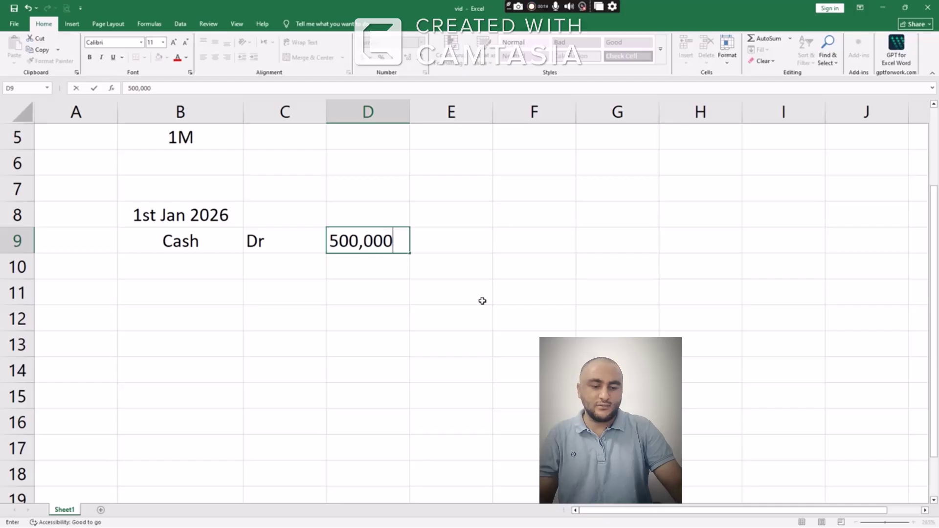
key(Left)
key(Left)
key(Left)
key(Down)
Record Capital/Equity Cr 500,000 in row 10, leaving the cursor at B13
key(Right)
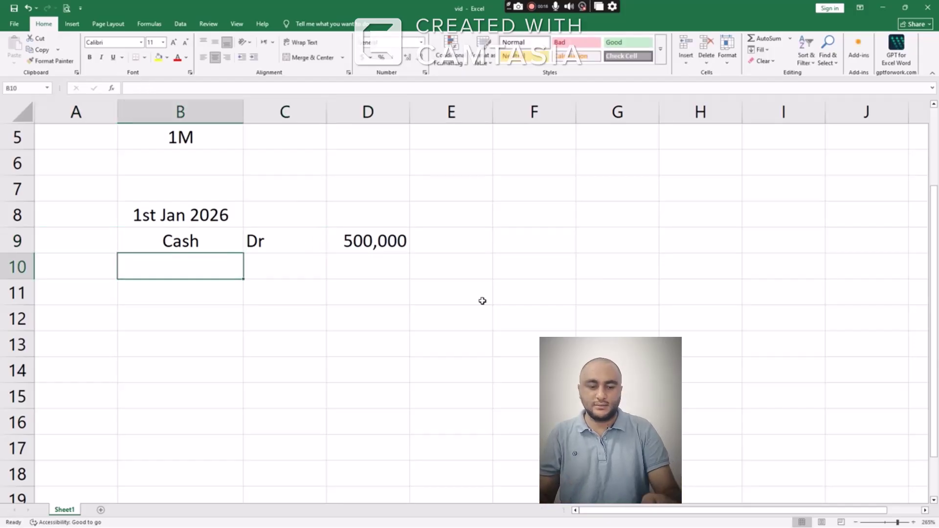
text(Capita)
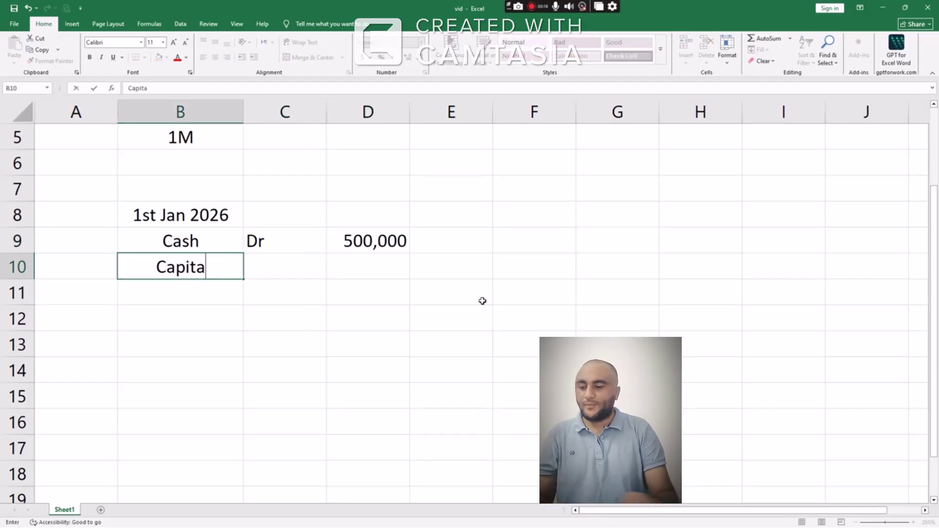
text(l/)
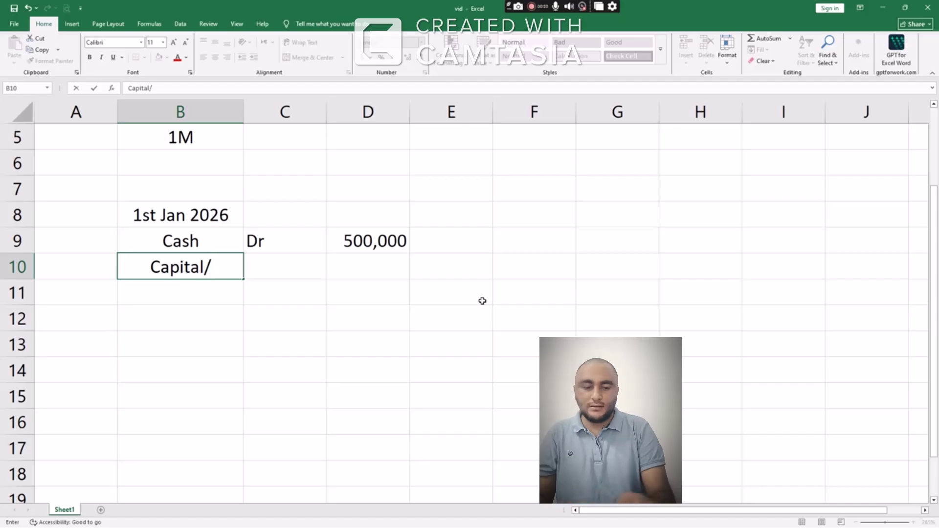
text(Equity)
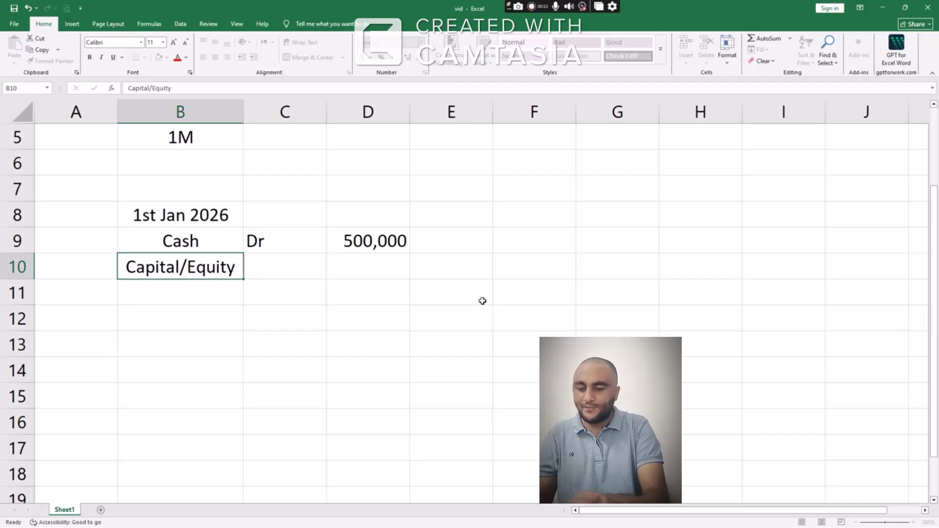
key(Right)
text(Cr)
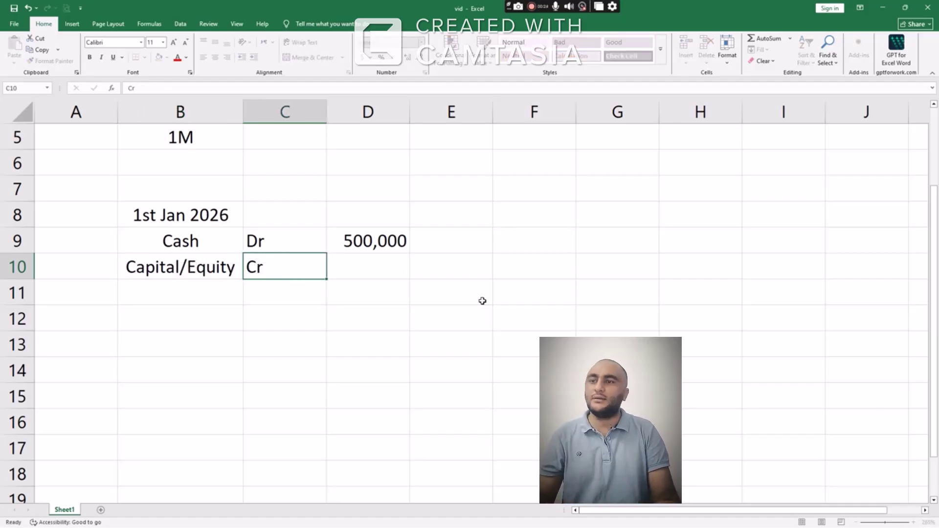
key(Right)
text(500,000)
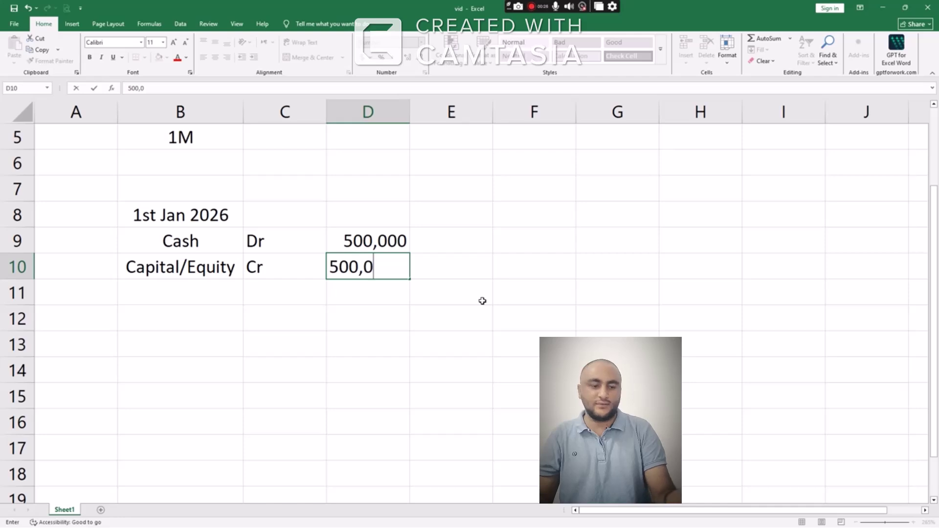
key(ctrl+Return)
key(Return)
key(Left)
key(Left)
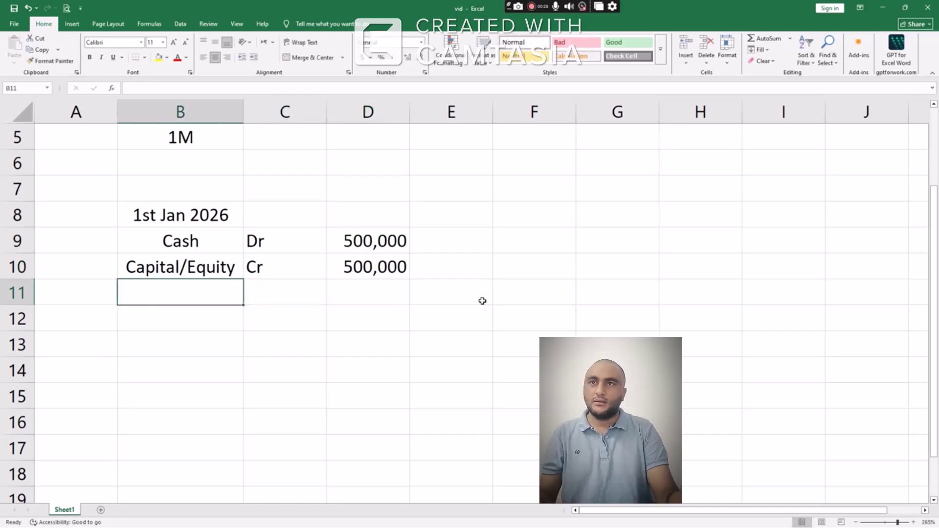
key(Down)
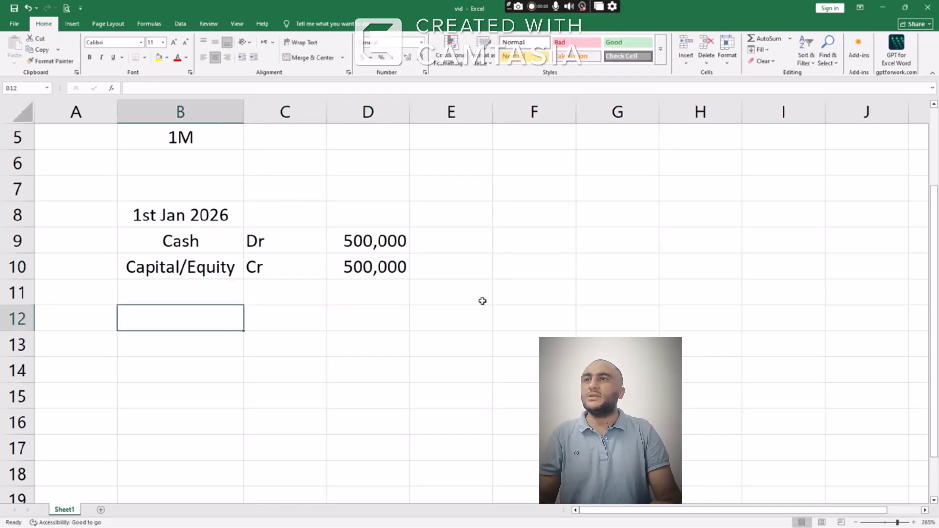
key(Down)
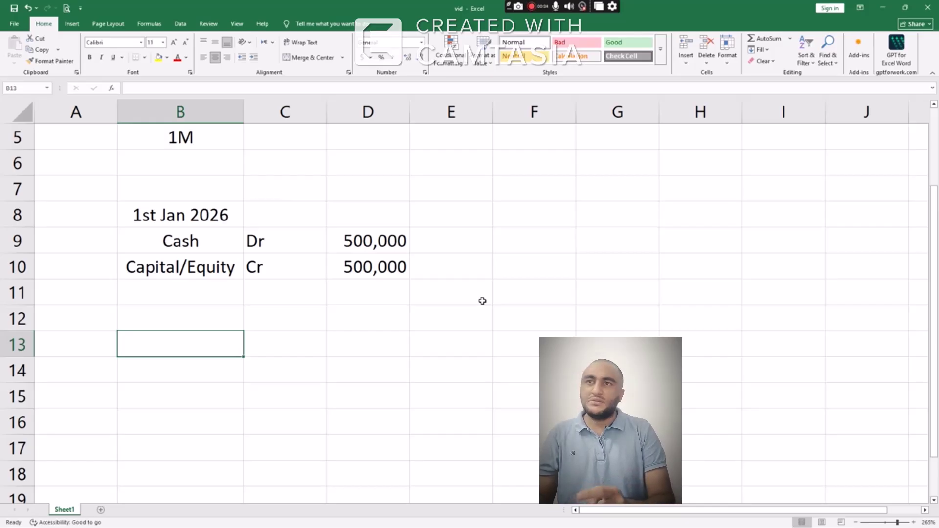
text(N)
key(BackSpace)
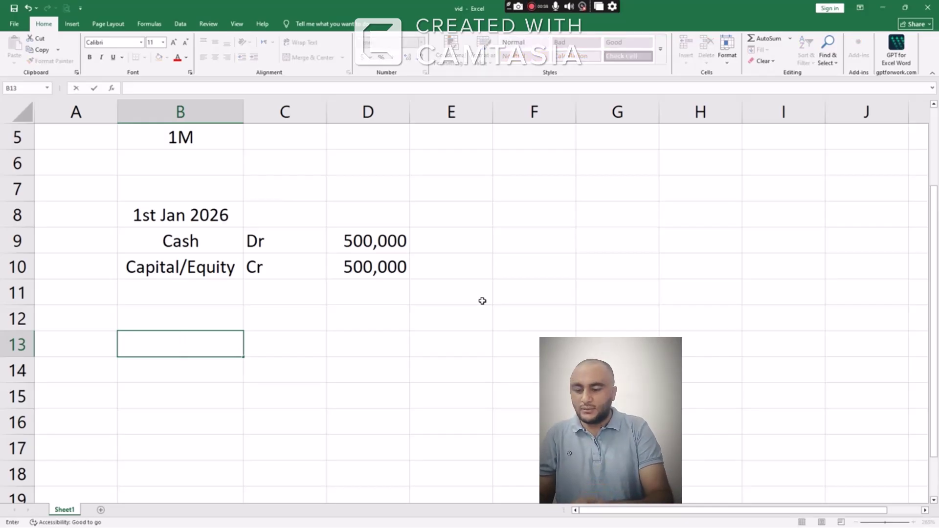
Record Cash Dr 500,000 across B13:D13
text(Cash)
key(Tab)
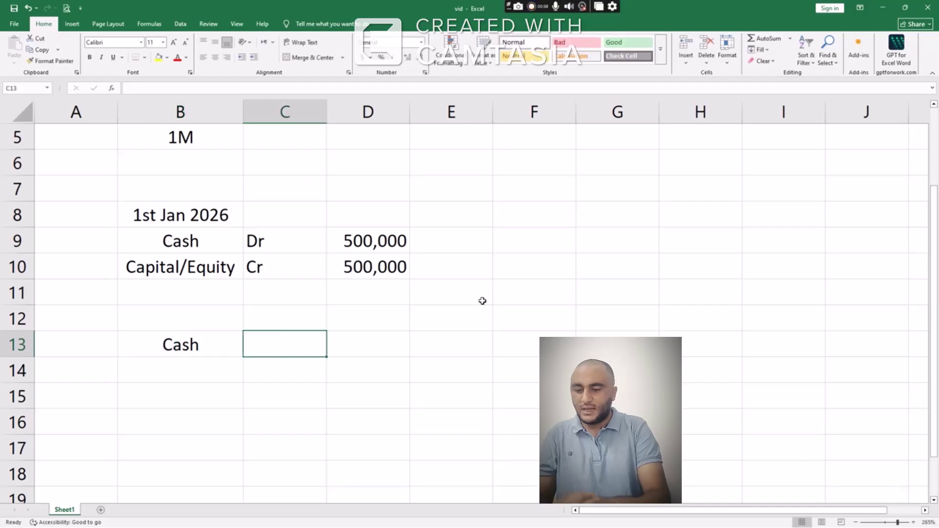
text(Dr)
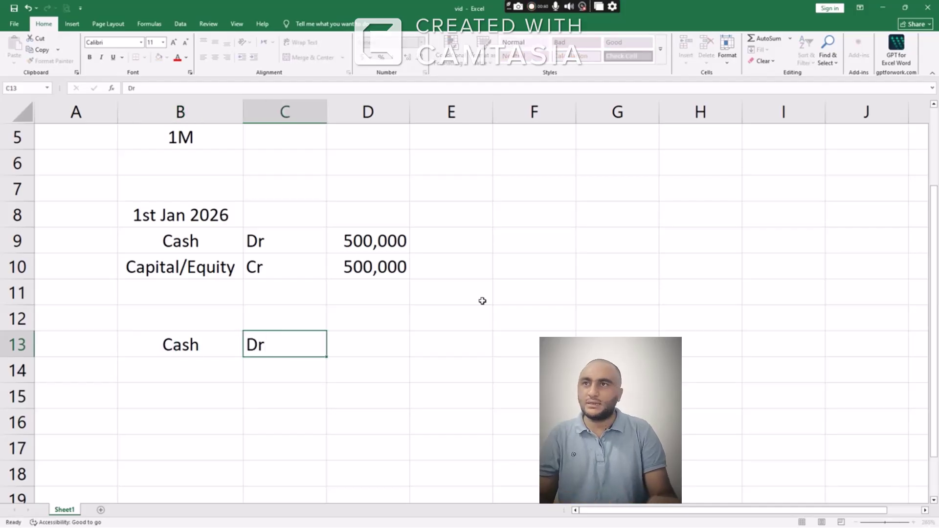
key(Tab)
text(500)
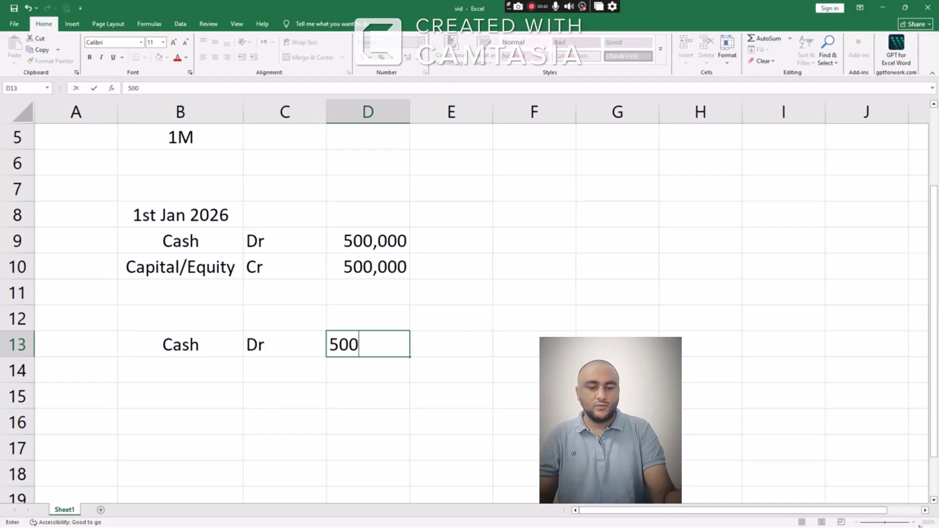
text(,000)
key(ctrl+Return)
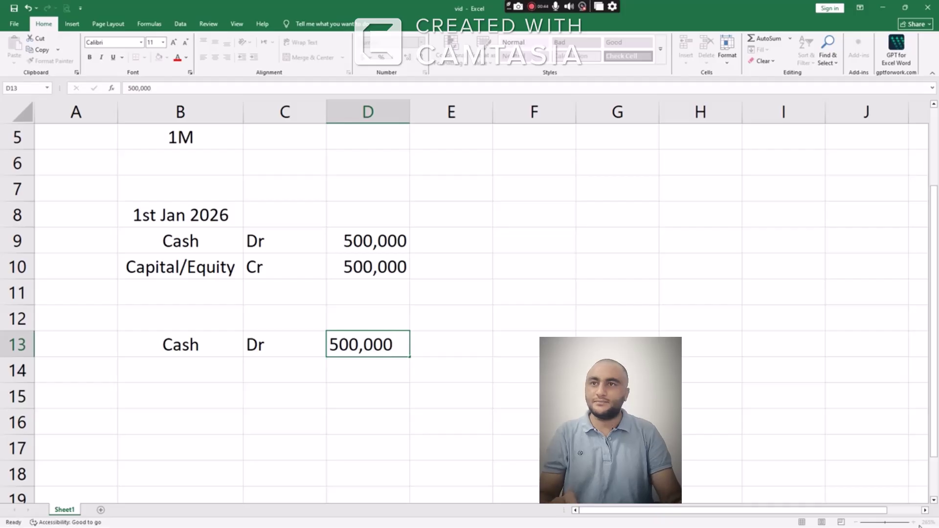
key(Return)
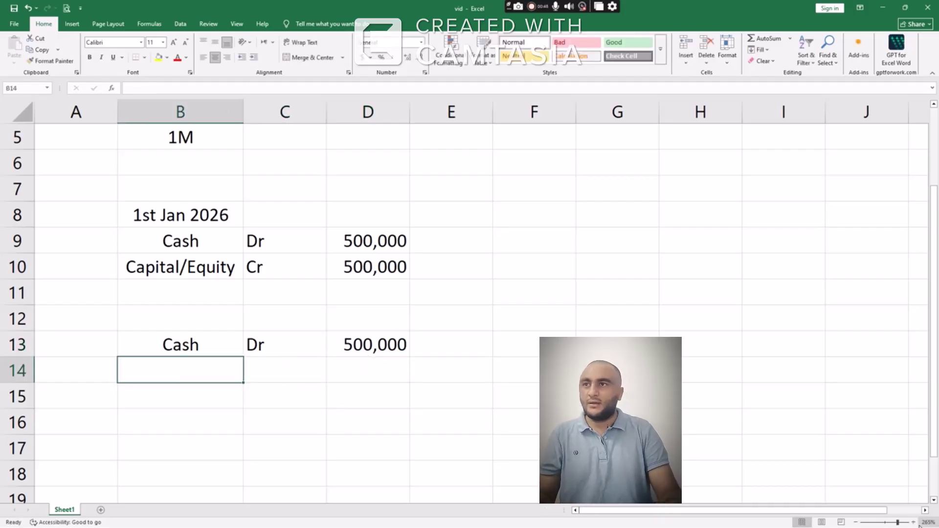
Record Bank loan Cr 500,000 across B14:D14
text(Bank loan)
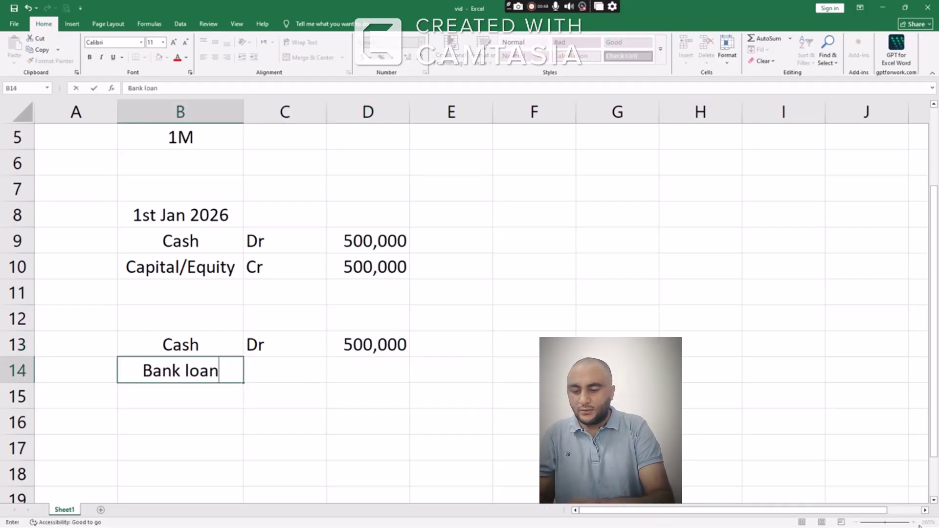
key(Tab)
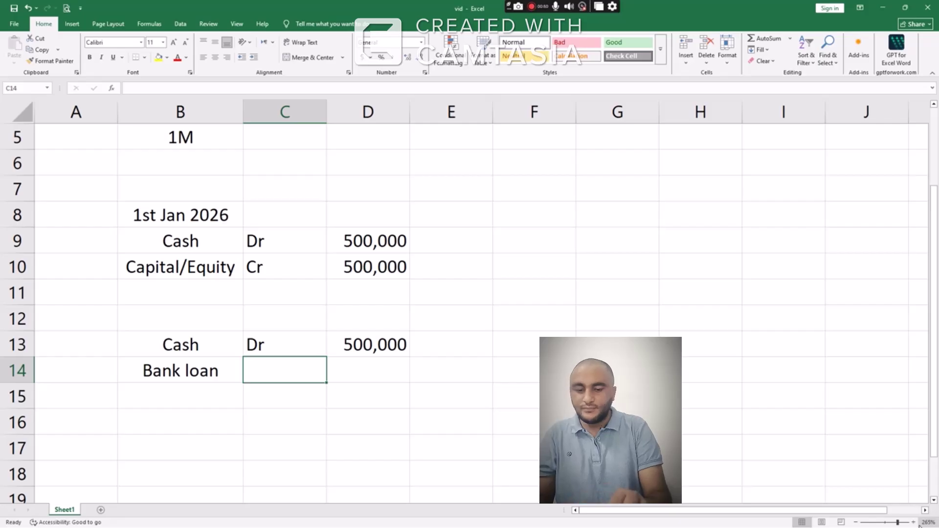
text(X)
key(BackSpace)
text(Cr)
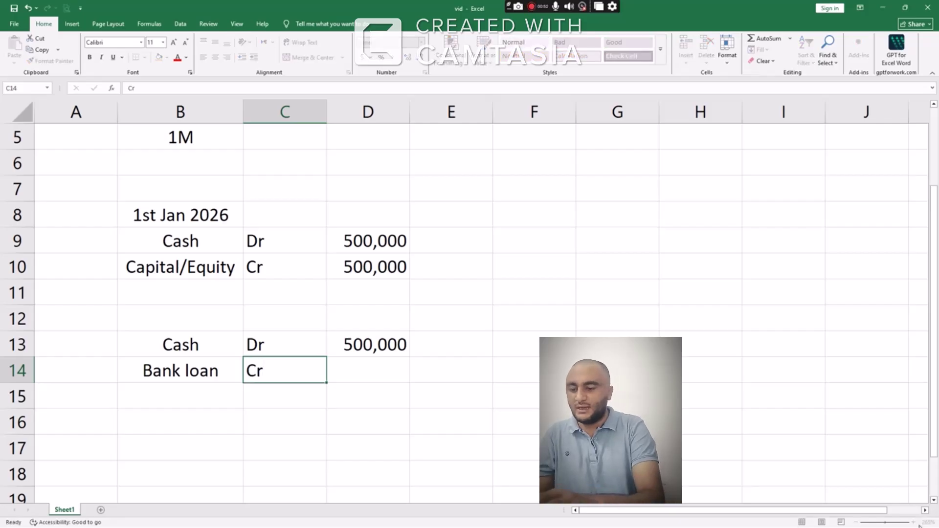
key(Tab)
text(500)
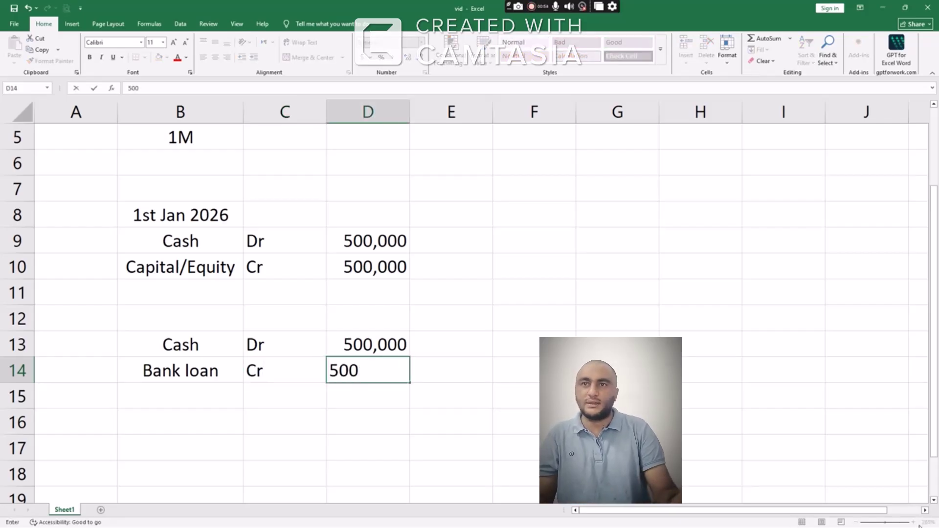
text(,000)
key(Return)
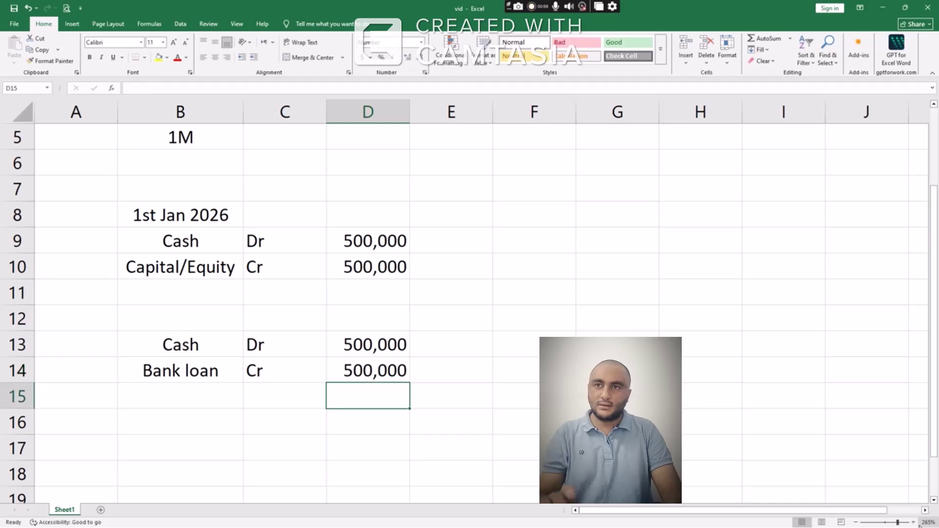
key(Down)
key(Left)
key(Left)
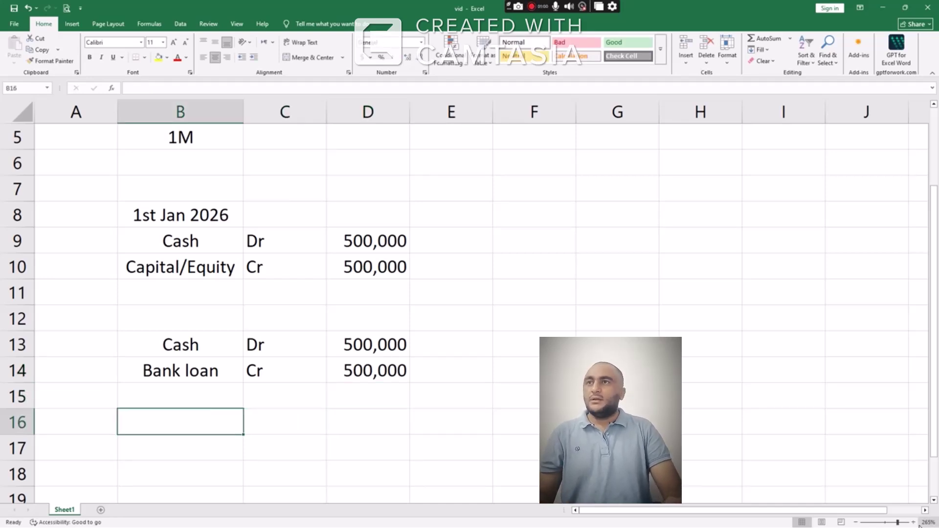
Enter the date 2nd Jan 2026 in B16 and review the entries above
text(2nd )
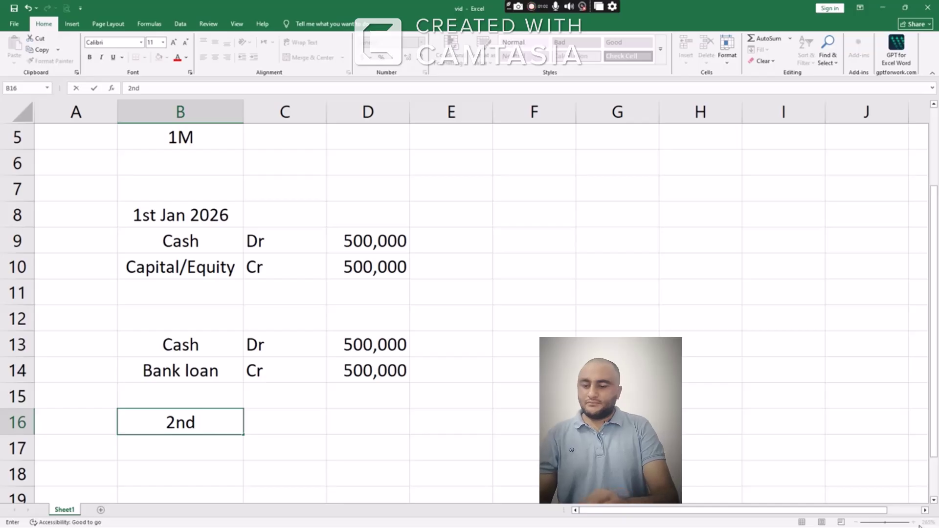
text(Jan 2026)
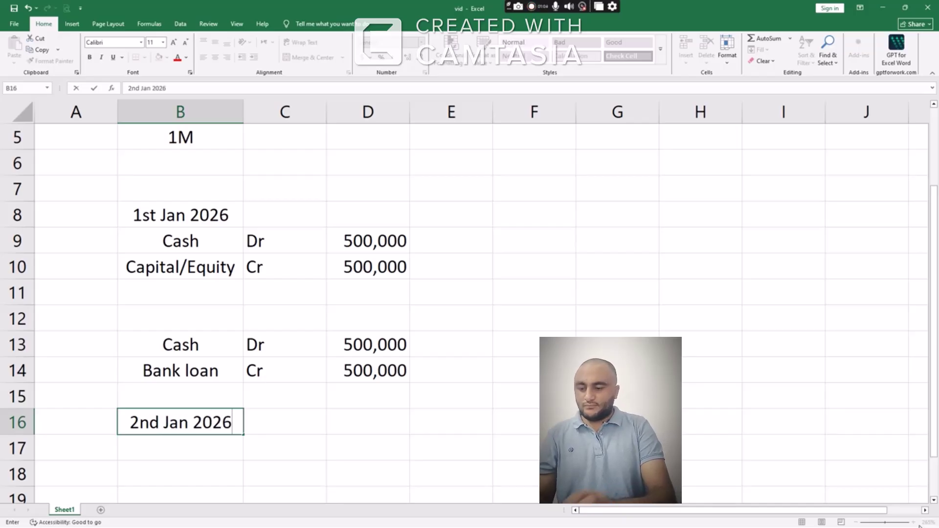
key(Return)
key(Up)
key(Down)
key(Down)
key(Down)
key(Down)
key(Down)
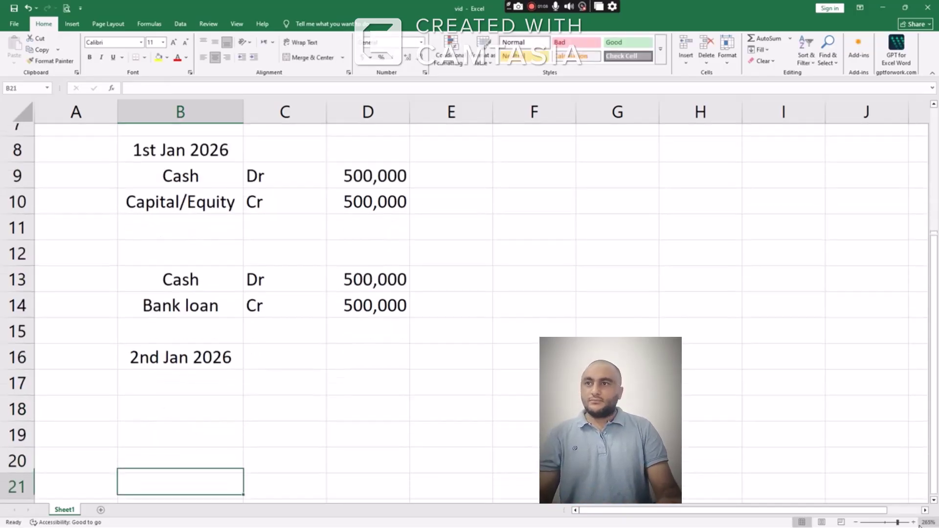
key(Down)
key(Up)
key(Up)
key(Up)
key(Up)
key(Up)
key(Up)
key(Up)
key(Up)
key(Up)
key(Up)
key(Up)
key(Up)
key(Up)
key(Up)
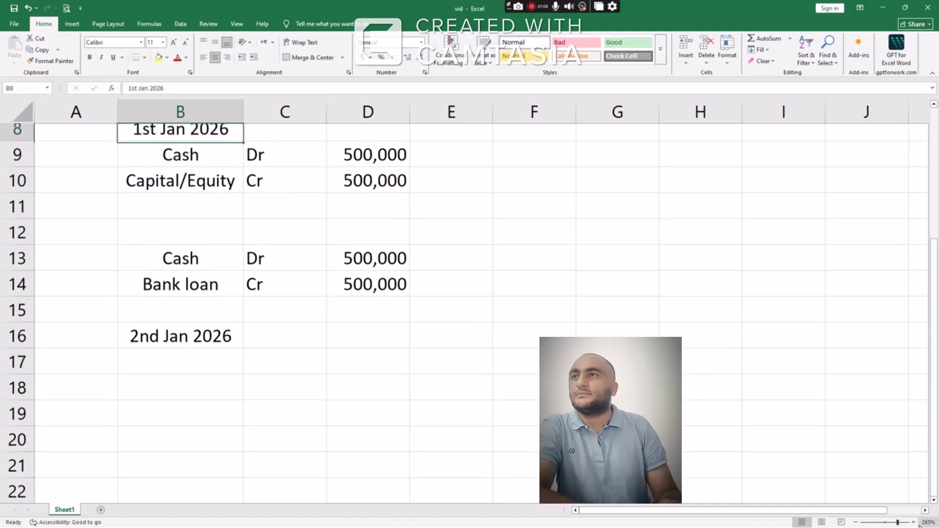
key(Up)
key(Down)
key(Down)
key(Down)
key(Up)
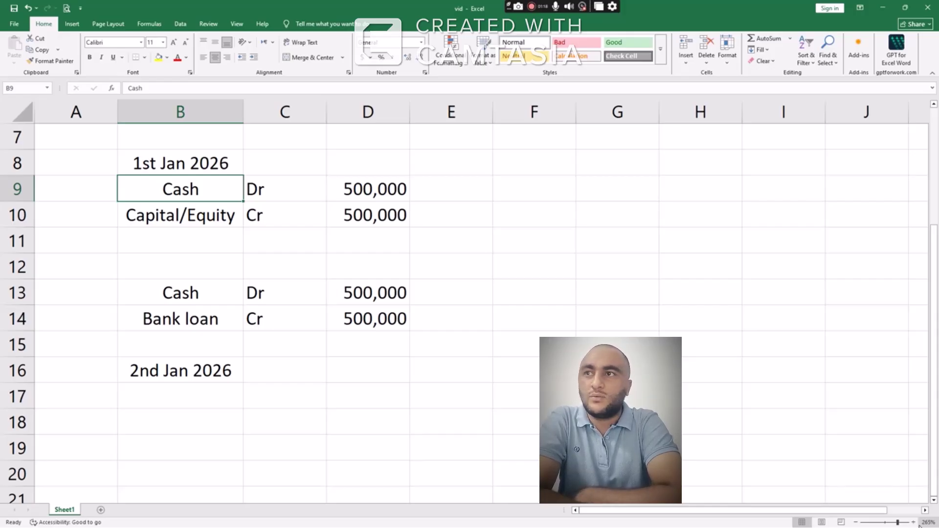
Minimise CapCut and the Excel workbook to reveal the desktop
key(alt+Tab)
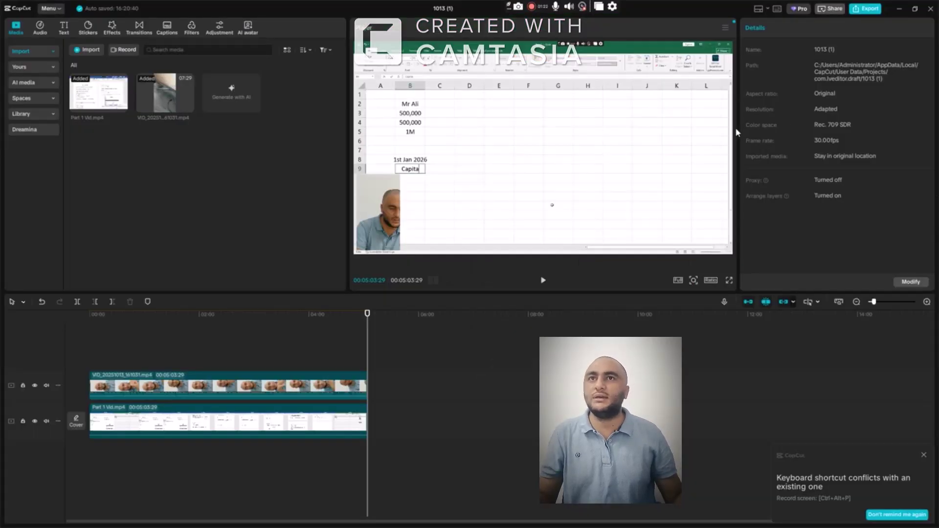
click(899, 9)
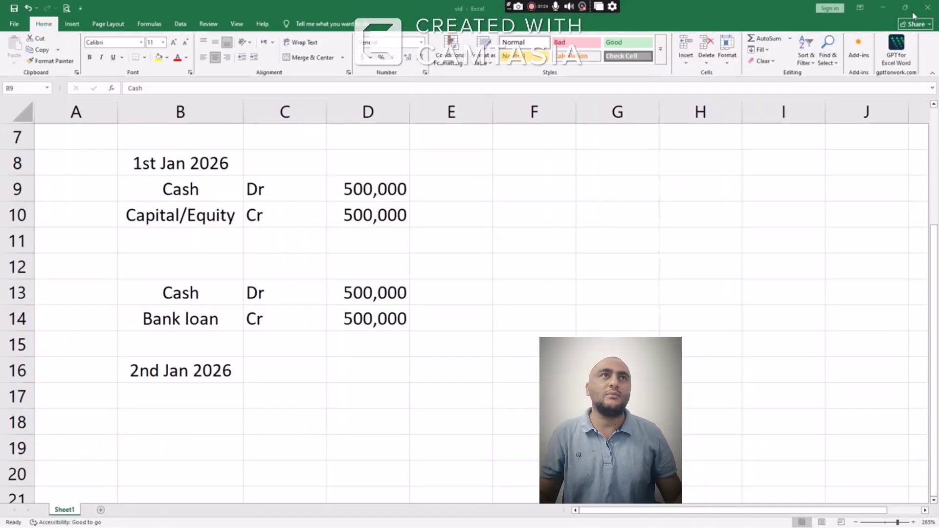
click(883, 7)
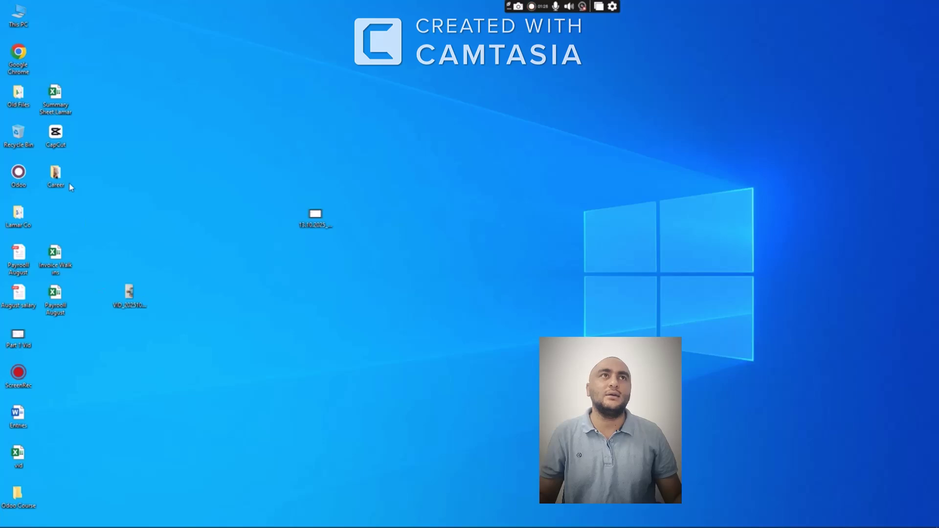
Open the Career folder maximised and launch the '5 Pillars of Accounting' PDF
double_click(55, 177)
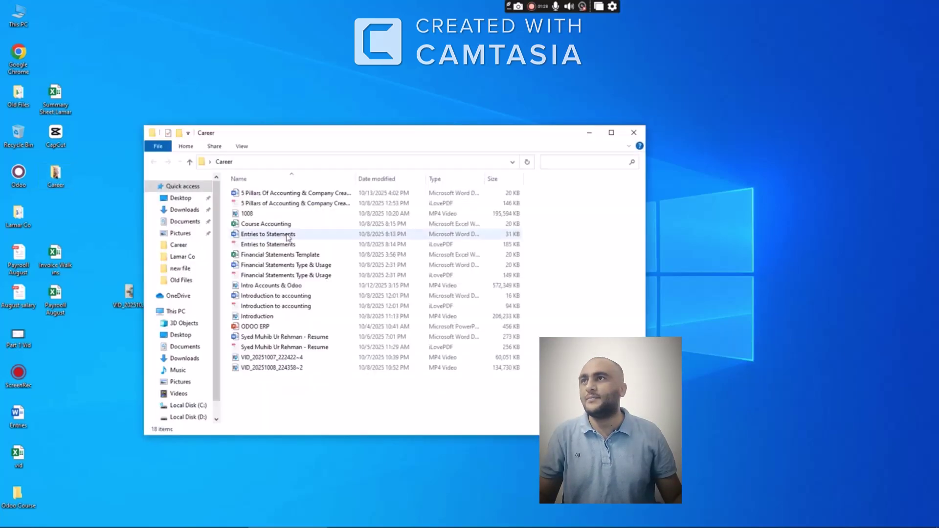
click(612, 134)
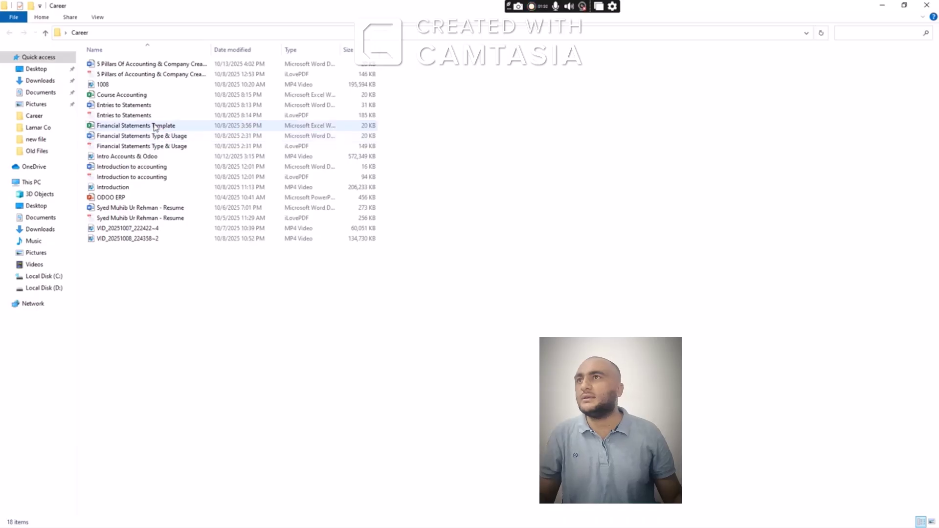
click(167, 74)
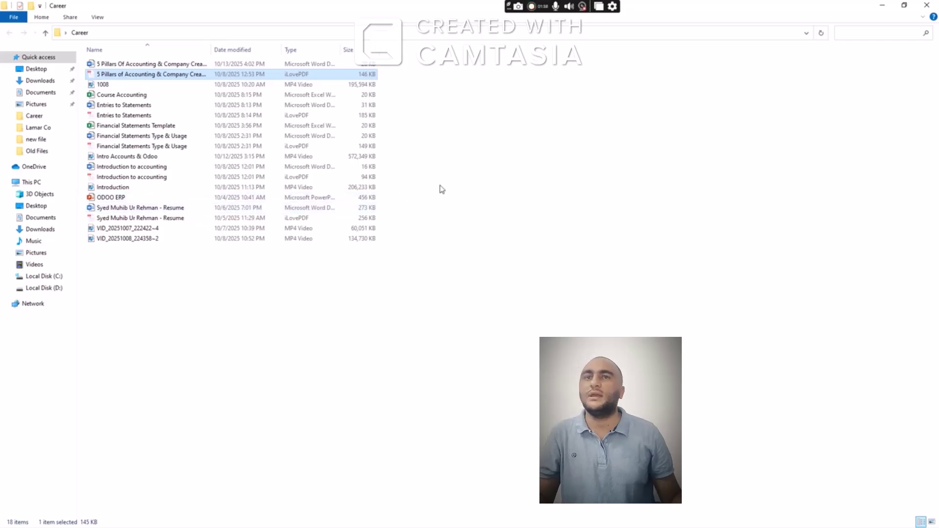
double_click(177, 79)
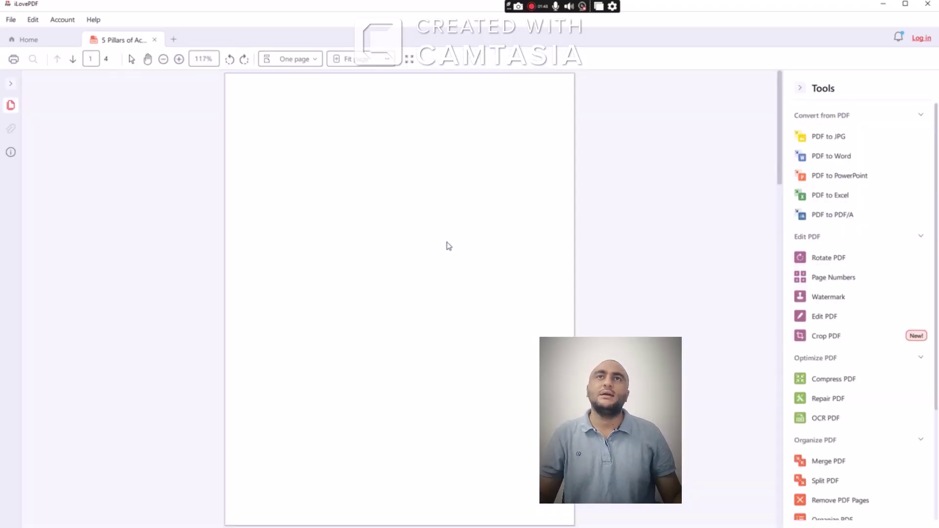
Highlight the Cash 1,000,000, Bank Loan and Owner Equity lines in the 1st Jan 2026 balance sheet
scroll(445, 247, down, 5)
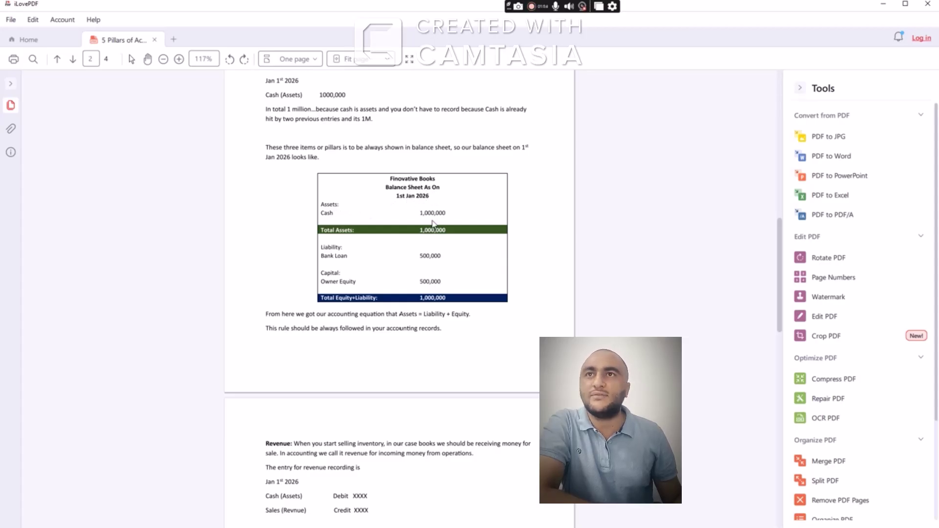
drag(424, 214, 457, 218)
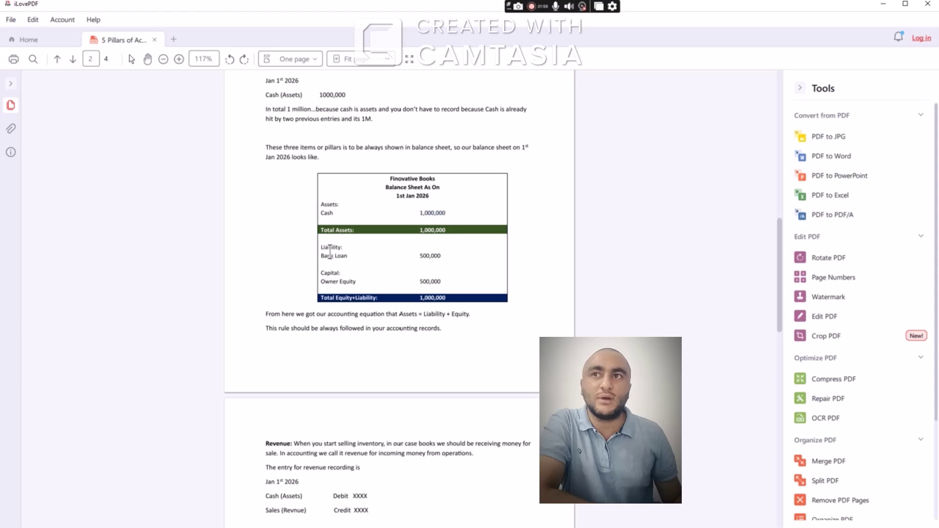
drag(333, 258, 416, 259)
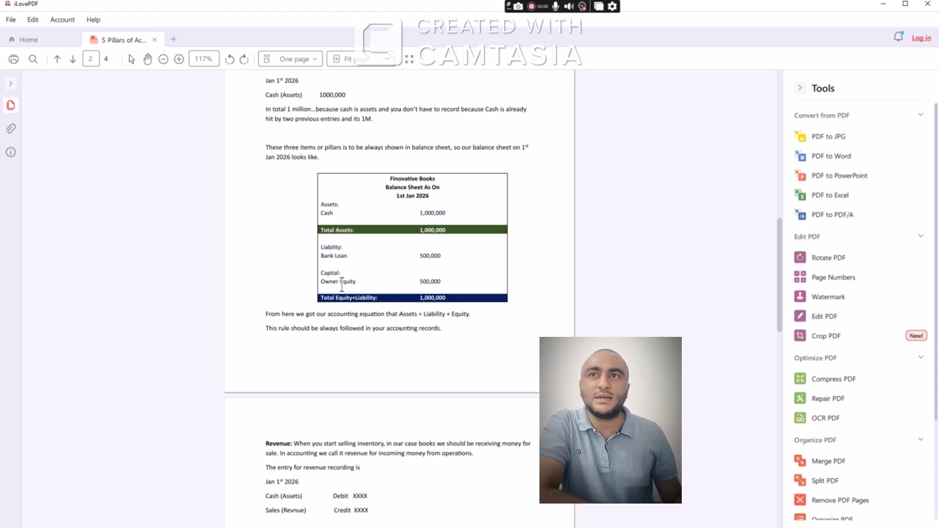
drag(337, 284, 362, 286)
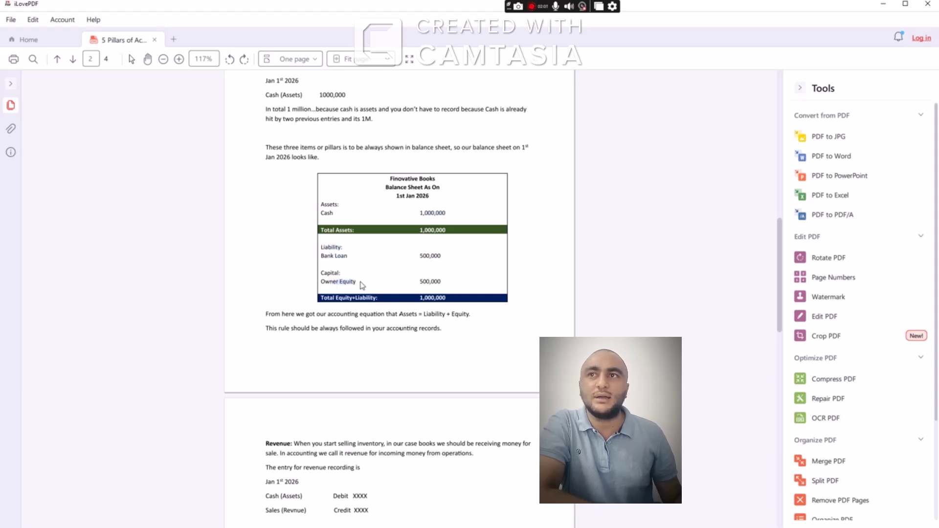
click(420, 285)
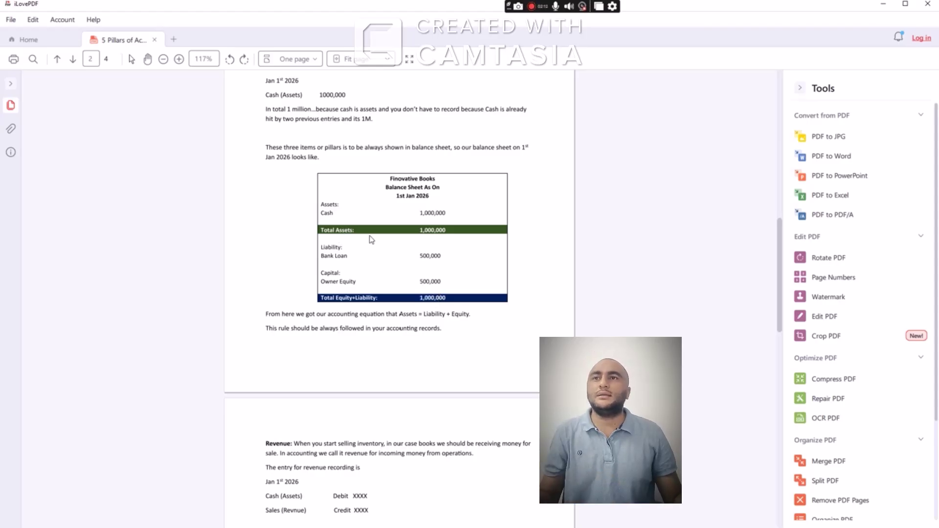
Scroll through the PDF down to page 4 of 4
key(alt+Tab)
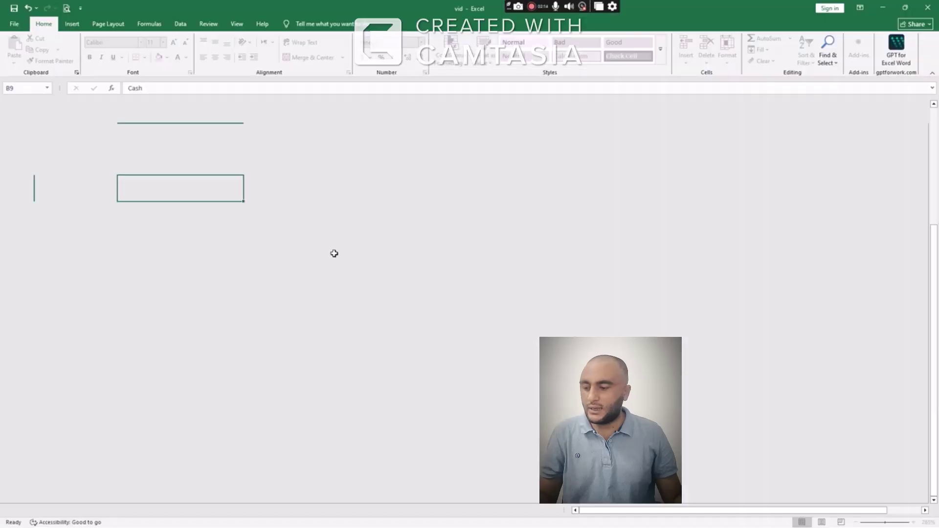
key(alt+Tab)
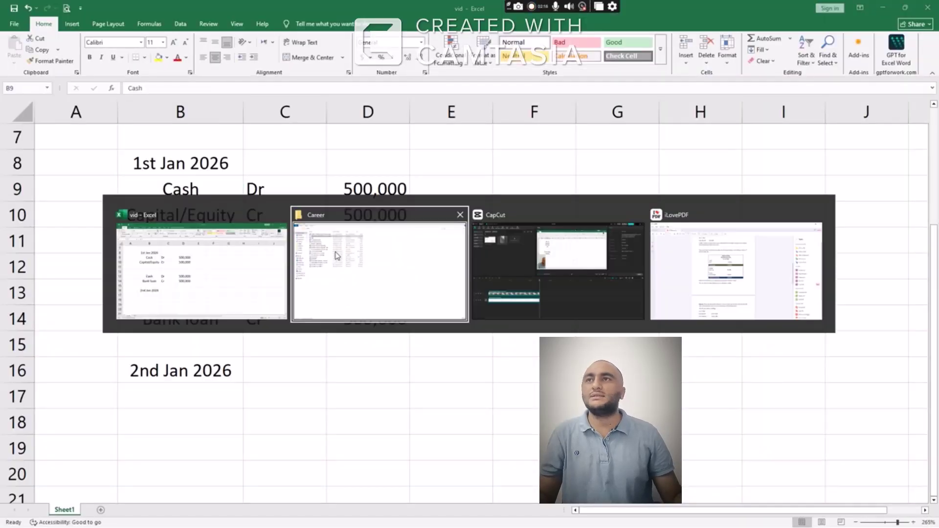
key(alt+Tab)
key(alt+Tab)
key(alt+Tab)
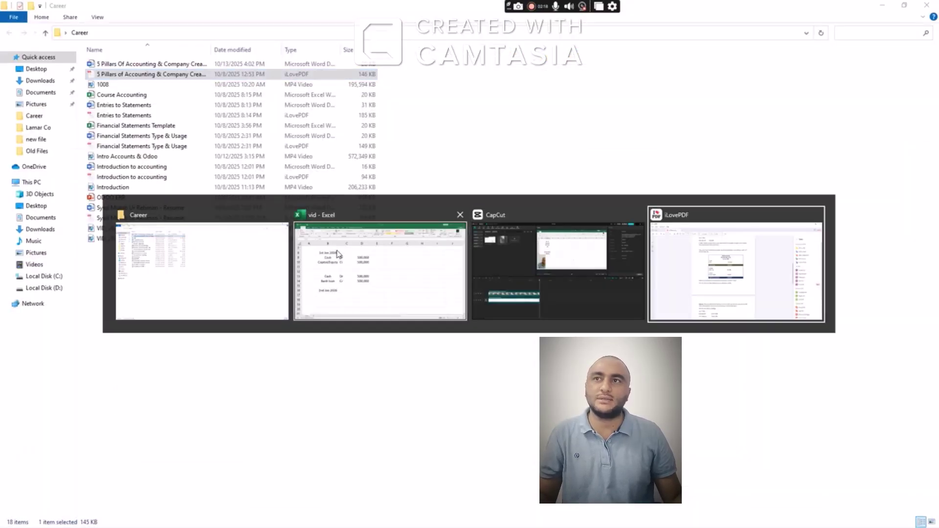
scroll(341, 253, down, 7)
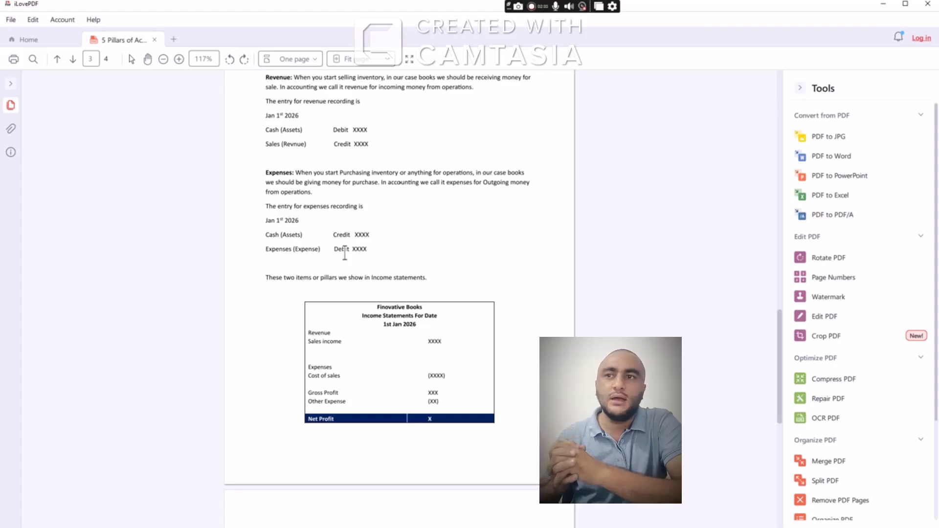
scroll(337, 206, up, 8)
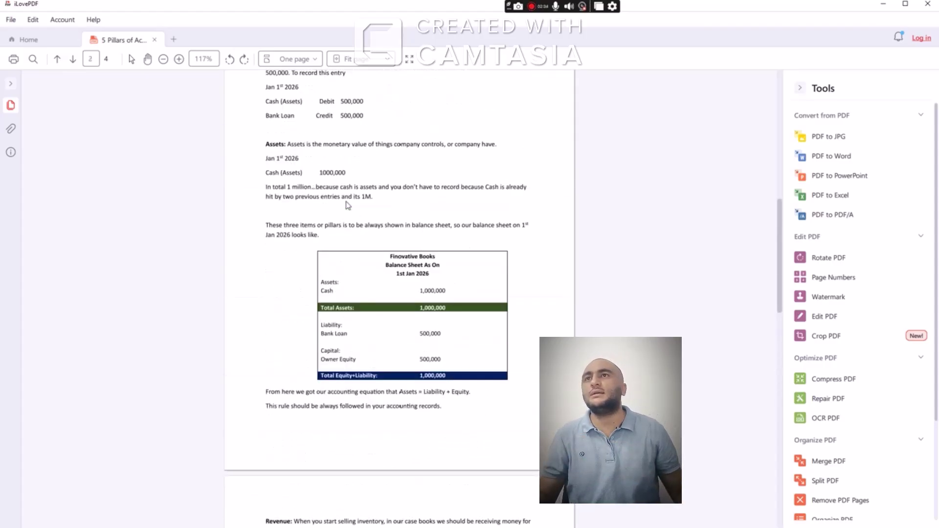
scroll(347, 205, up, 3)
scroll(347, 204, down, 10)
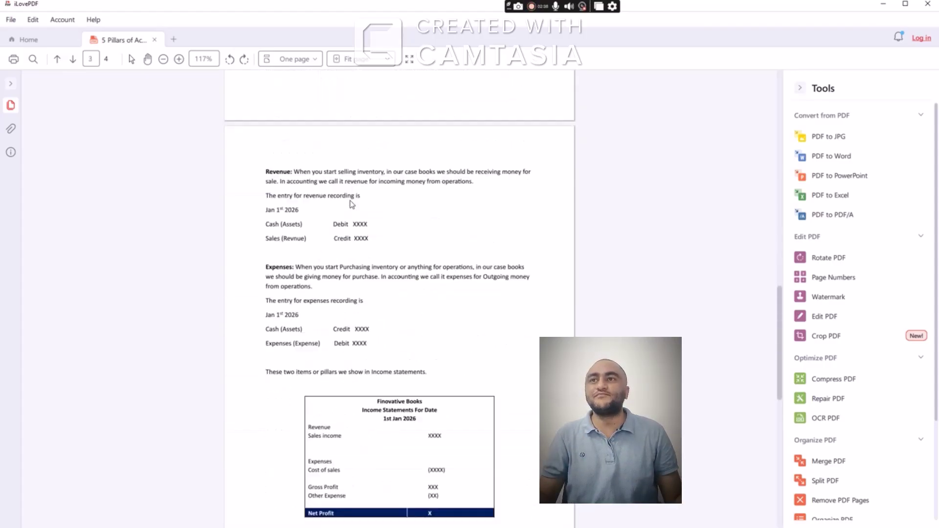
scroll(352, 204, down, 10)
Switch to the Career folder window in File Explorer
key(alt+Tab)
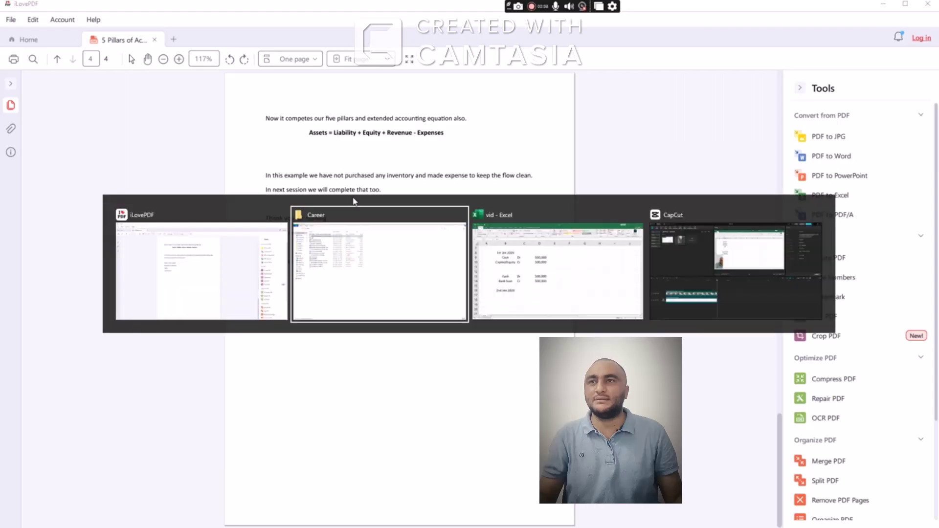
key(alt+Tab)
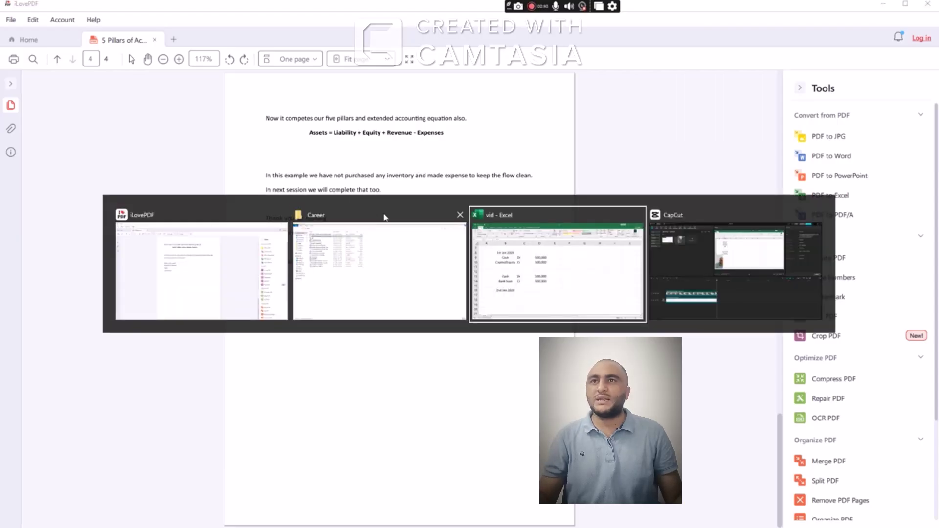
key(alt+Tab)
key(alt+Tab)
key(alt+Tab)
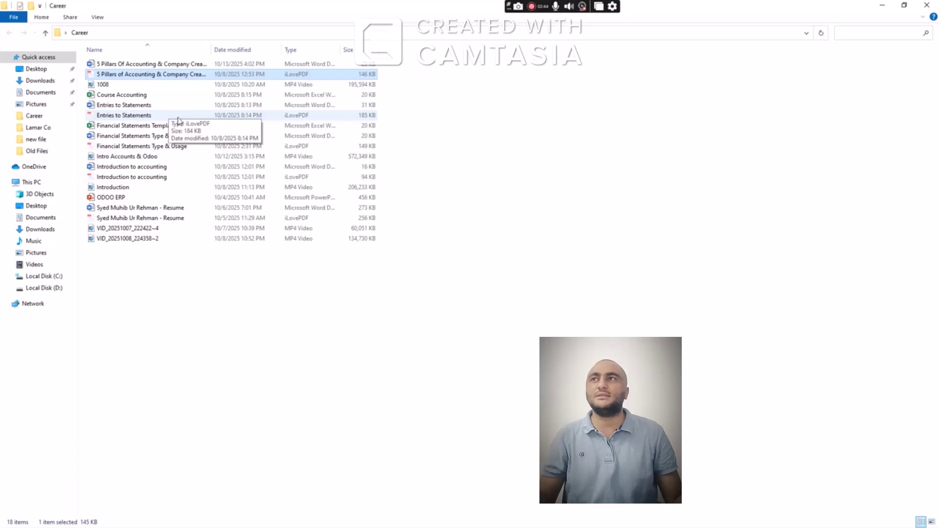
Open the Entries to Statements document and scroll to its entries table
double_click(154, 108)
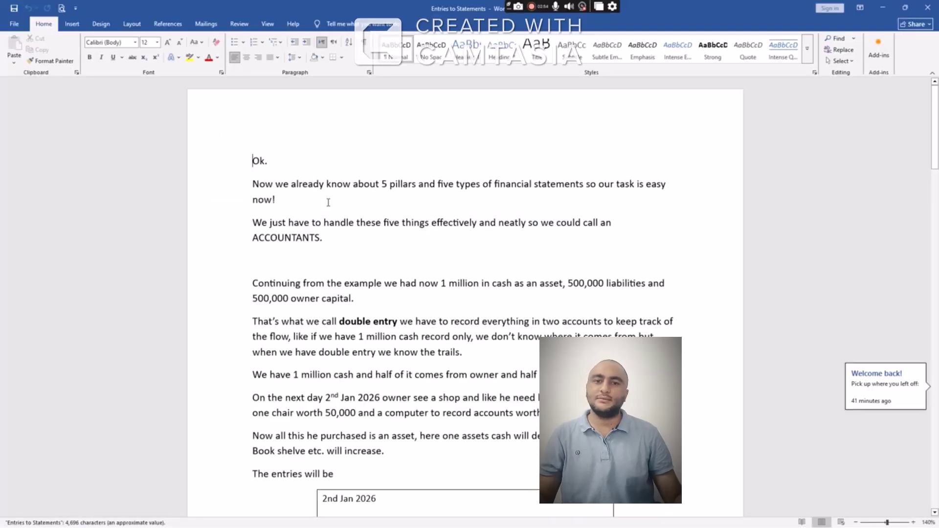
scroll(345, 243, down, 5)
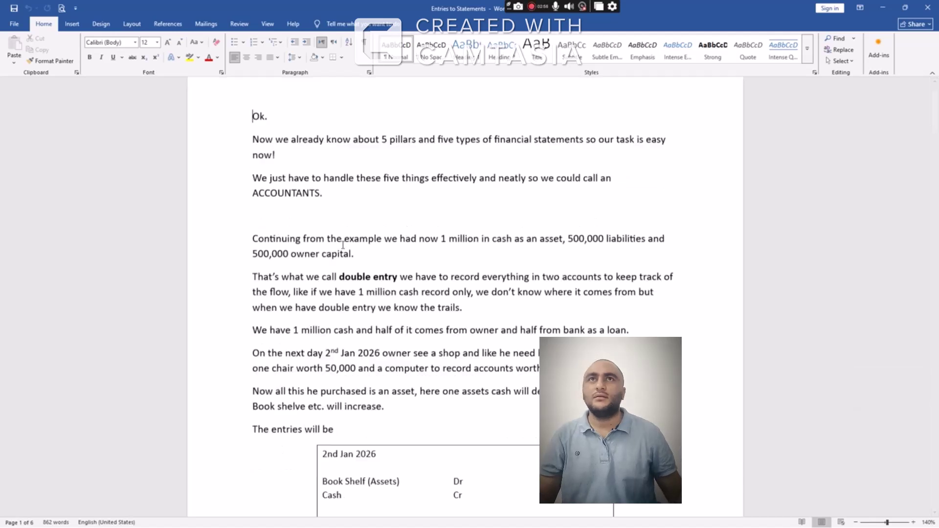
scroll(381, 234, up, 1)
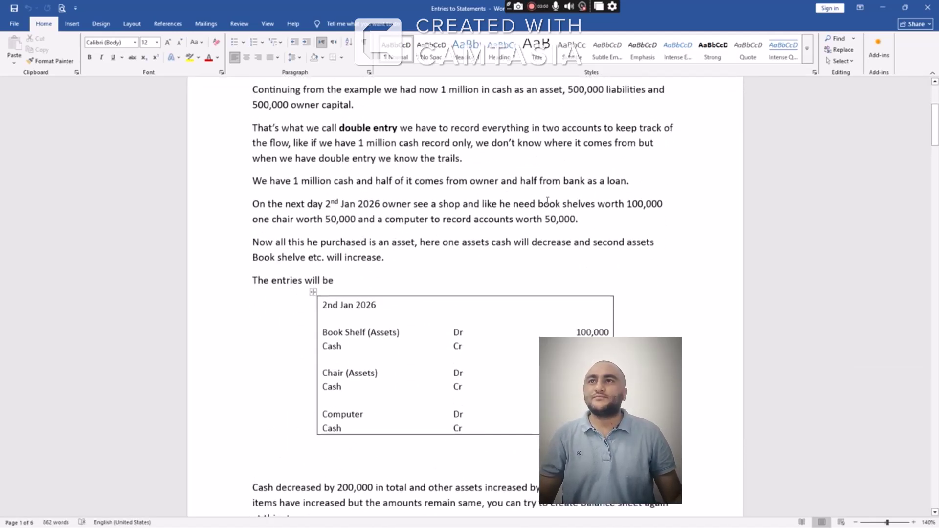
Highlight the book shelves 100,000, chair 50,000 and computer 50,000 amounts, then return to the vid workbook
drag(539, 205, 658, 211)
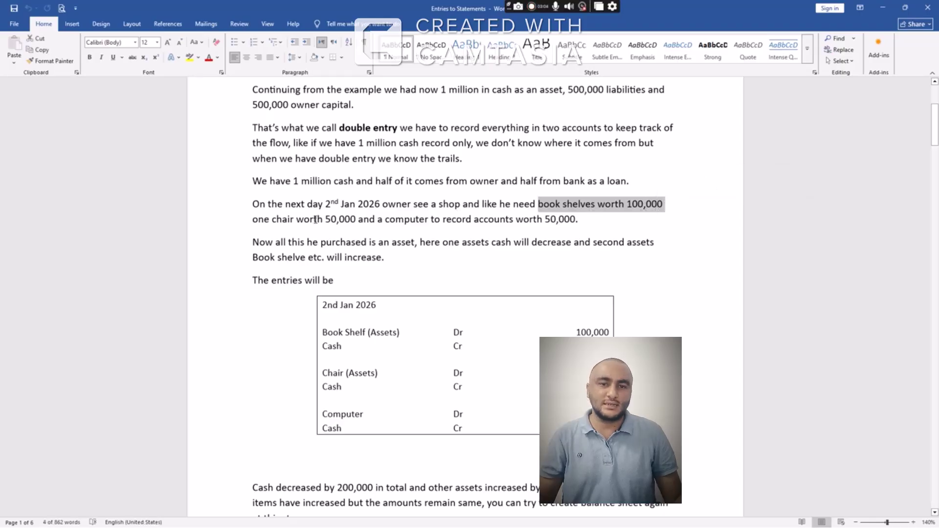
drag(313, 220, 354, 220)
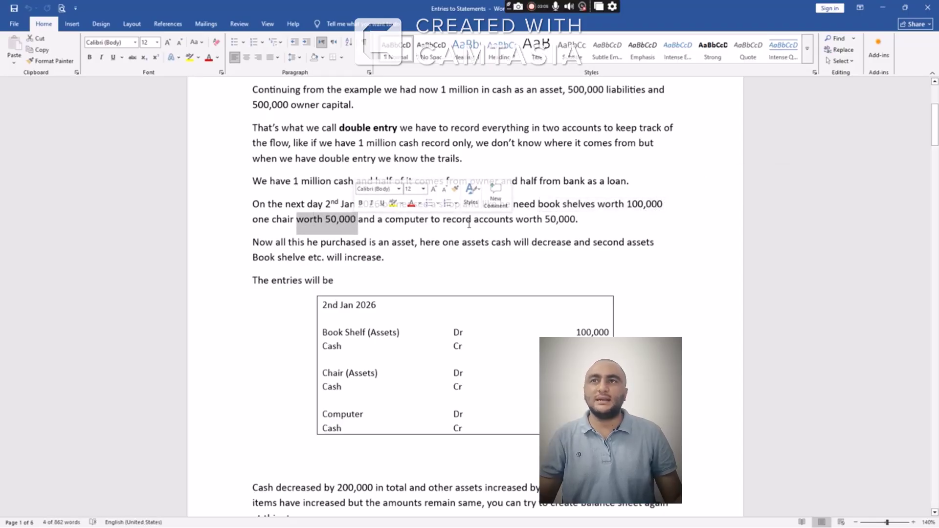
drag(516, 219, 578, 220)
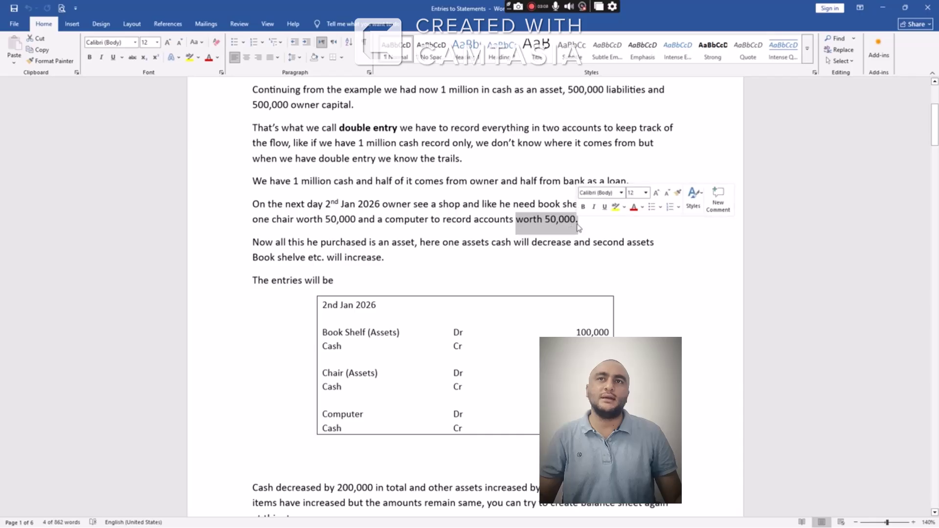
scroll(471, 257, down, 1)
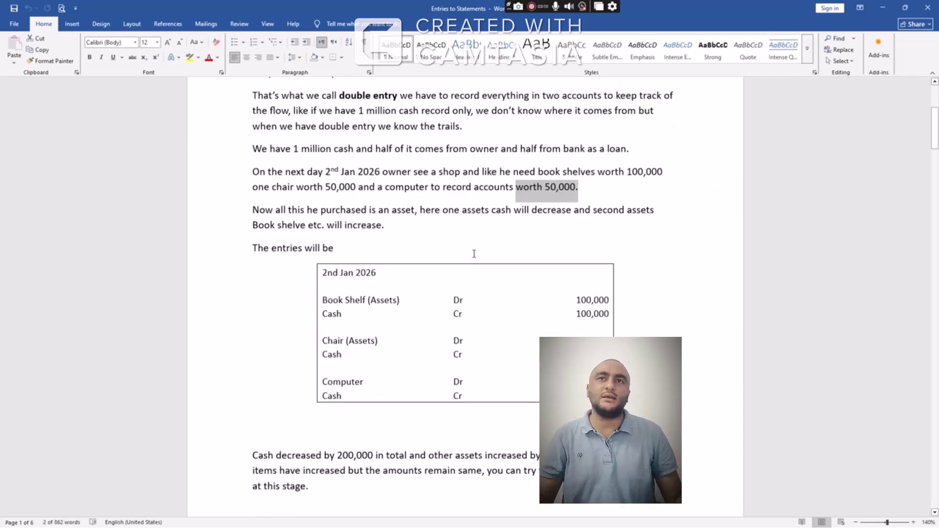
key(alt+Tab)
key(alt+Tab)
key(alt+Tab)
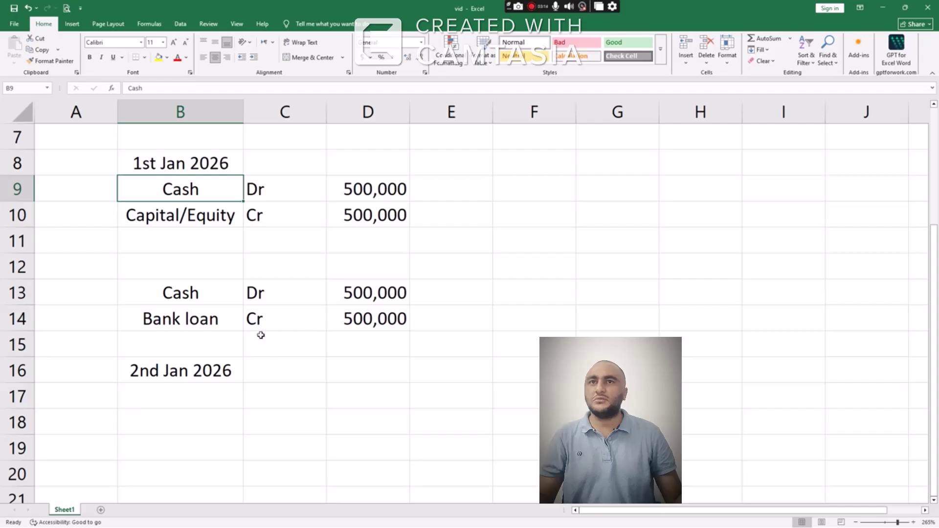
Enter Book shelves Dr 100,000 in row 17
scroll(259, 335, down, 2)
click(207, 247)
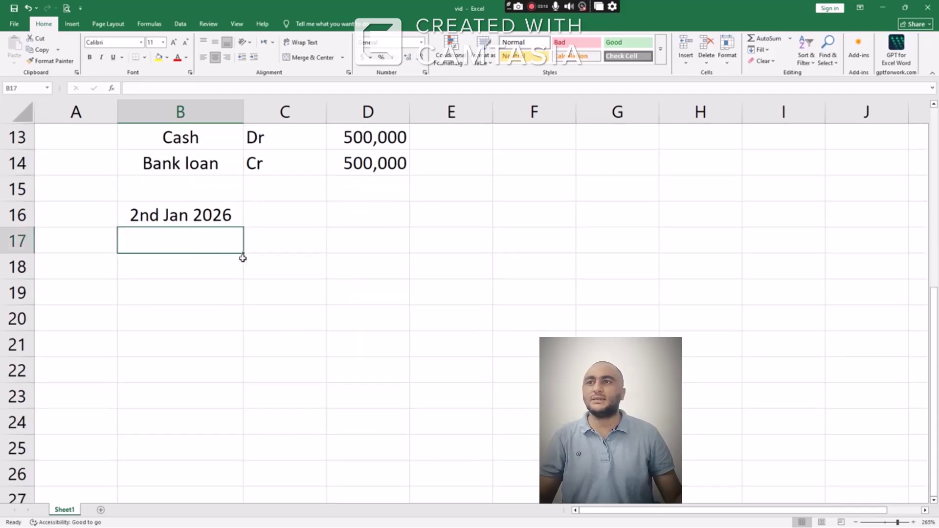
text(Book s)
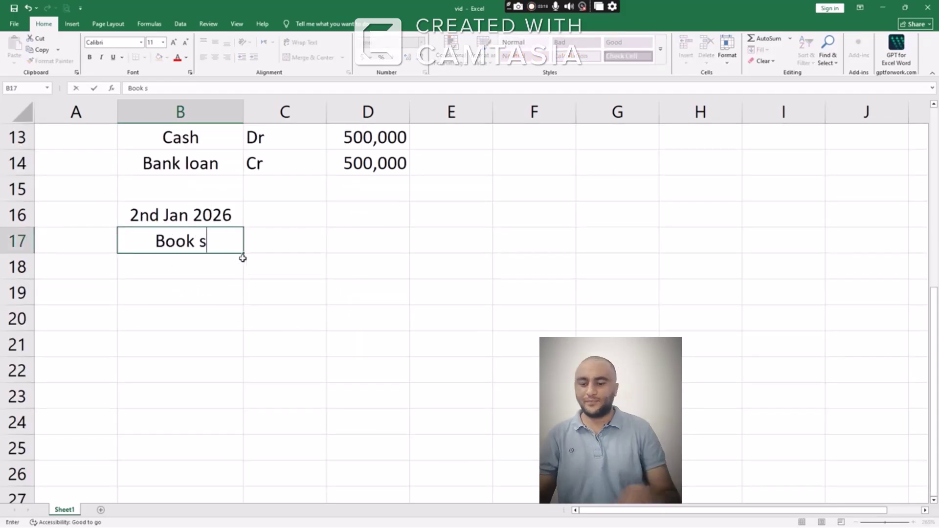
text(helves)
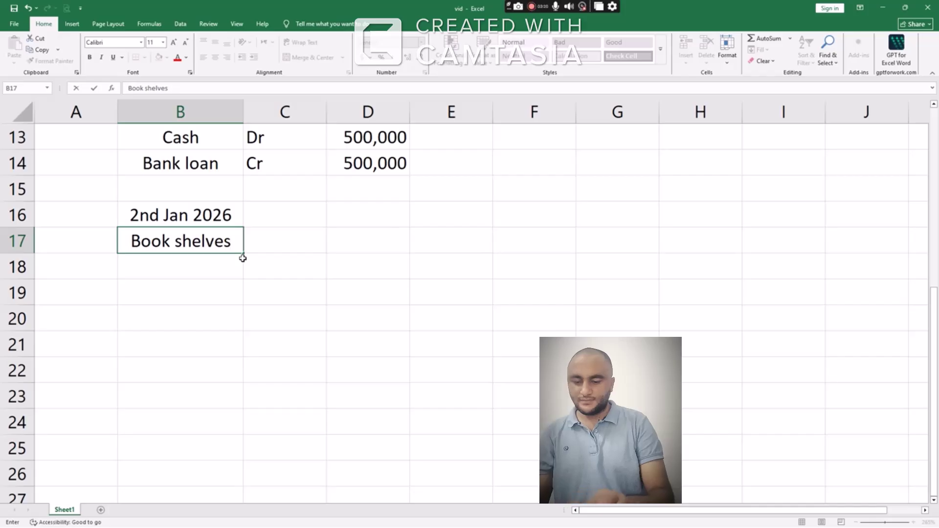
key(Tab)
text(Dr)
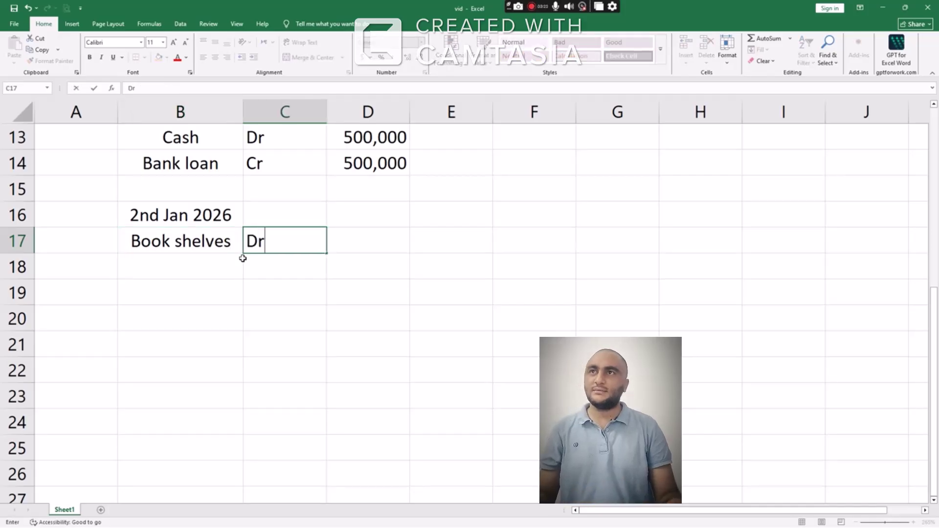
key(Tab)
text(100)
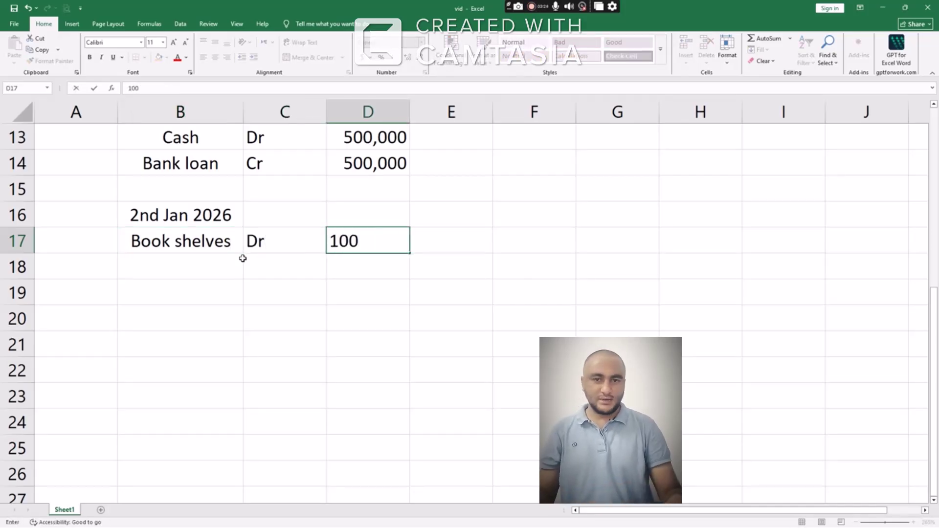
text(,000)
key(Return)
Enter the matching Cash Cr 100,000 line in row 18
click(242, 261)
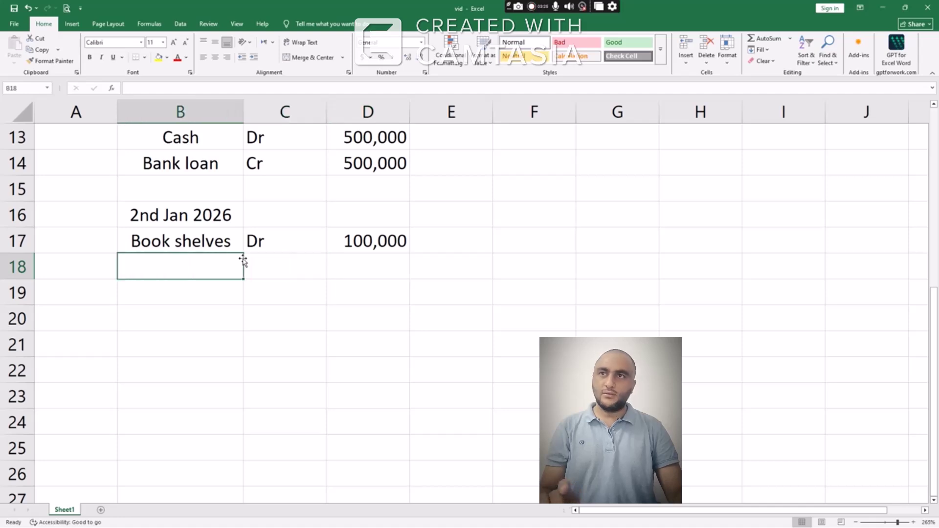
text(Cash)
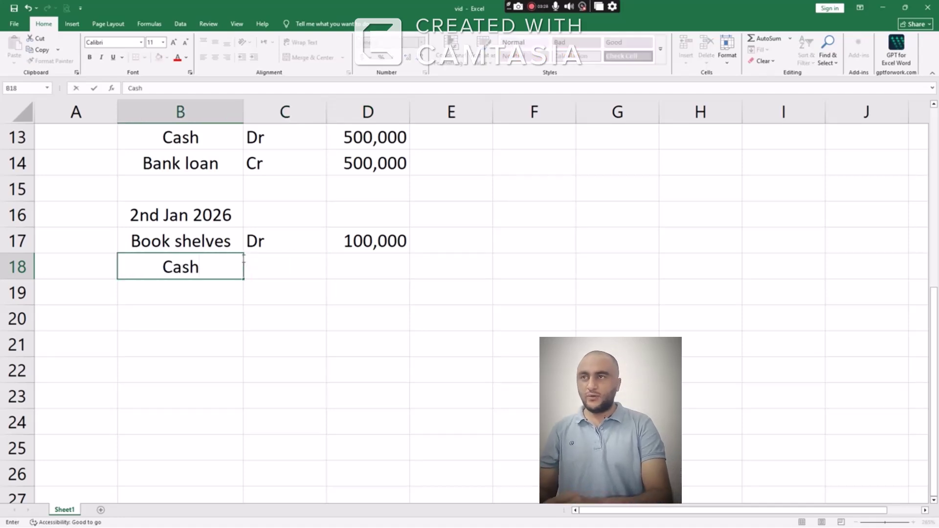
key(Tab)
text(cr)
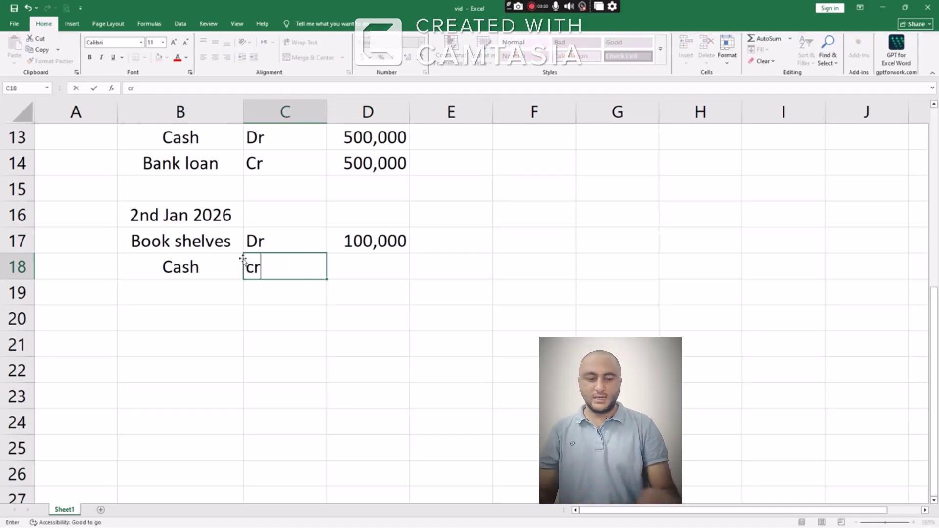
key(Tab)
text(100,000)
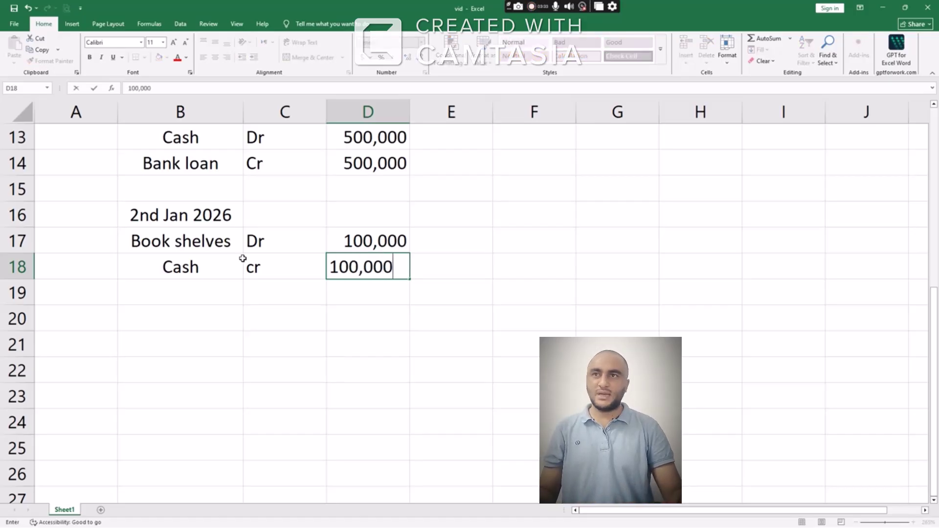
key(Return)
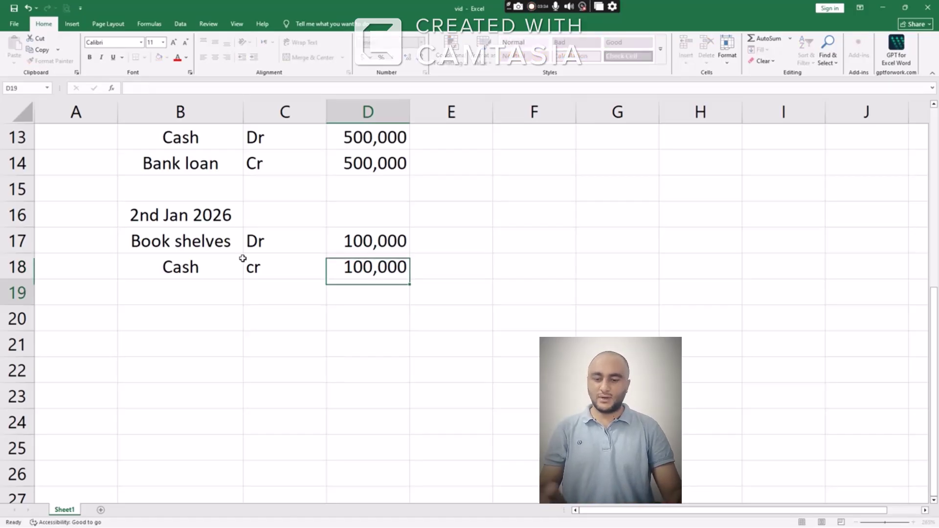
Enter Chair Dr 50,000 in row 20
key(Left)
key(Left)
key(Down)
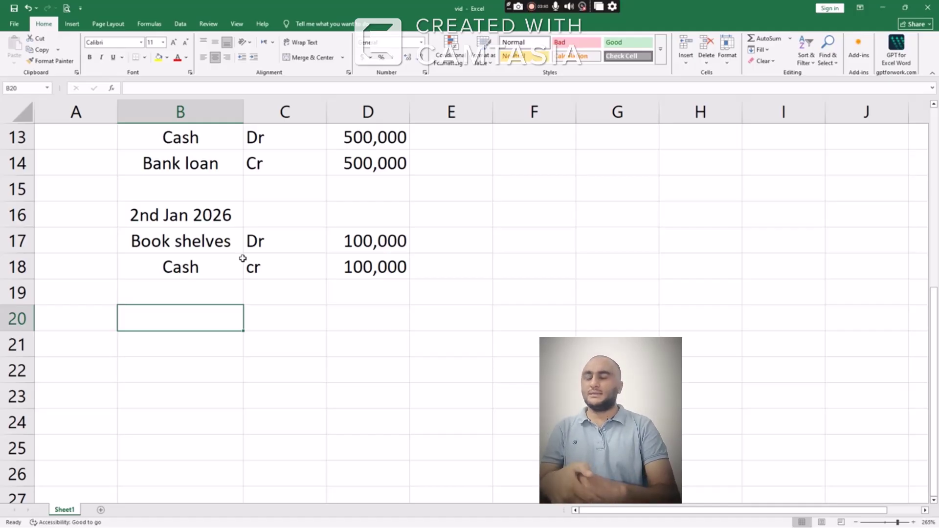
text(Chair)
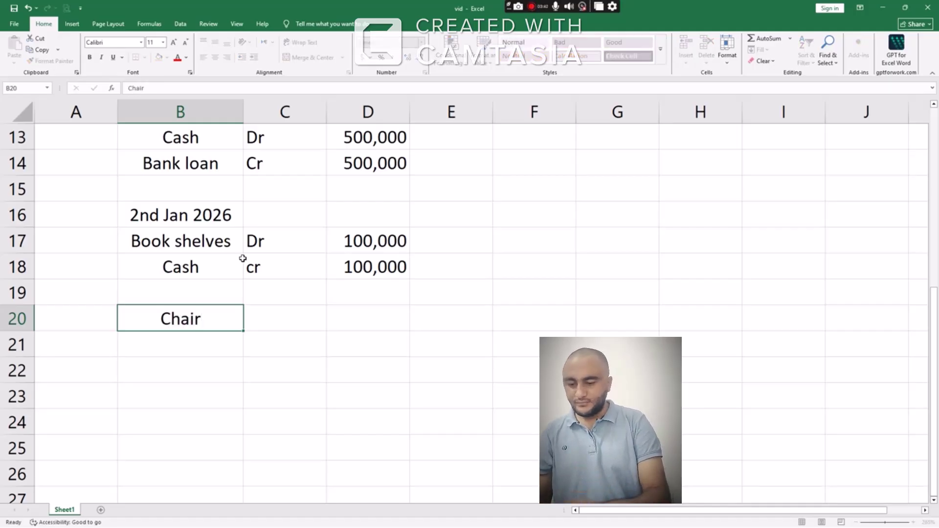
key(Right)
text(Dr)
key(Right)
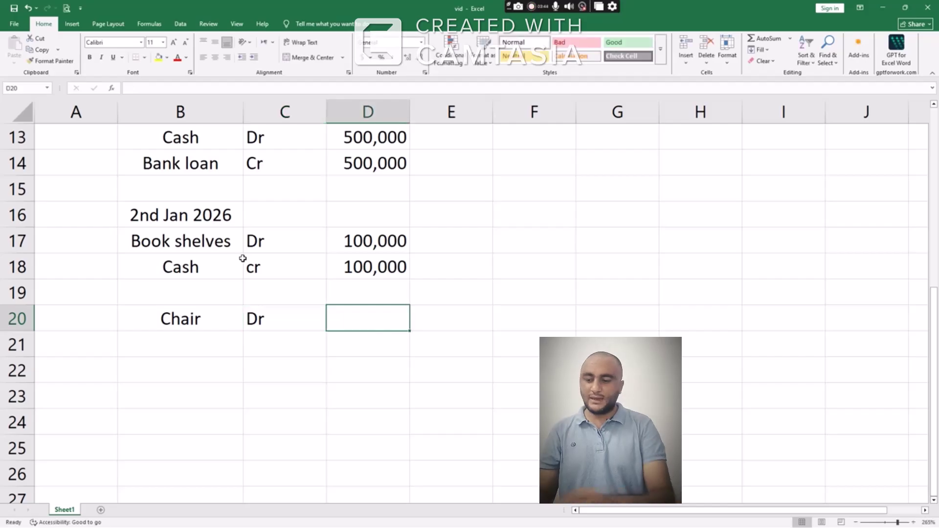
text(500)
key(BackSpace)
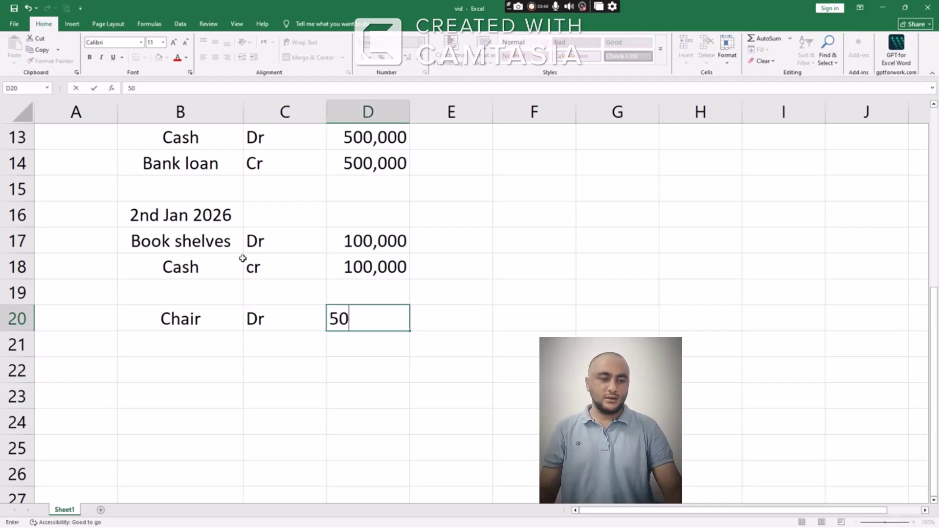
text(,000)
key(ctrl+Return)
key(Return)
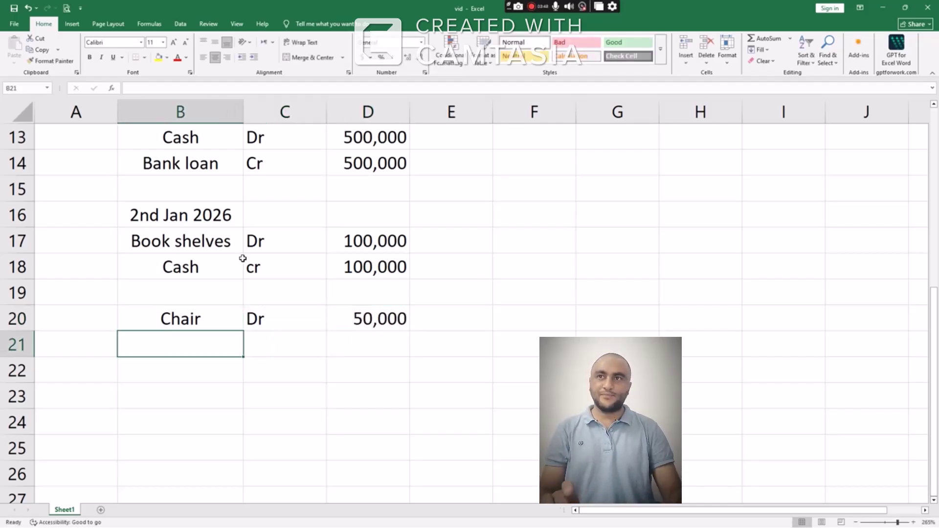
Add Cash Cr 50,000 beneath the chair debit in row 21
text(Cash)
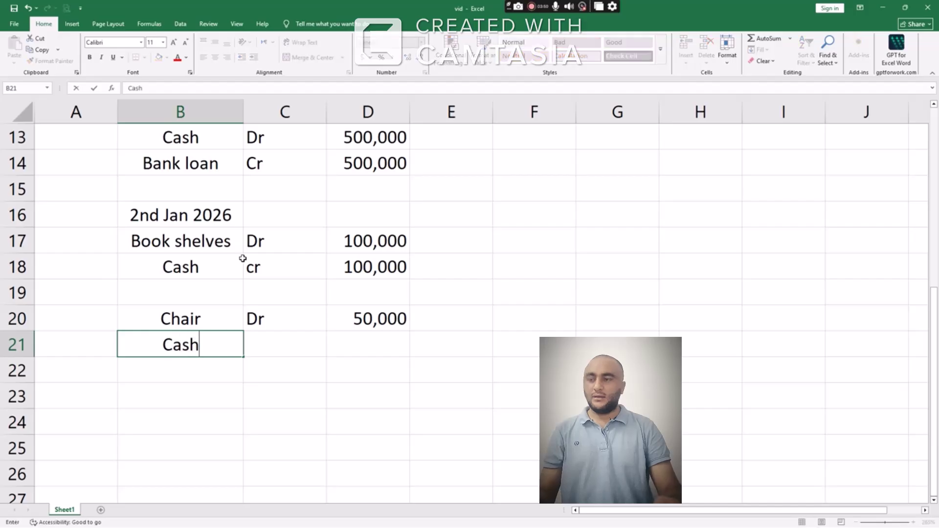
key(Tab)
text(Cr)
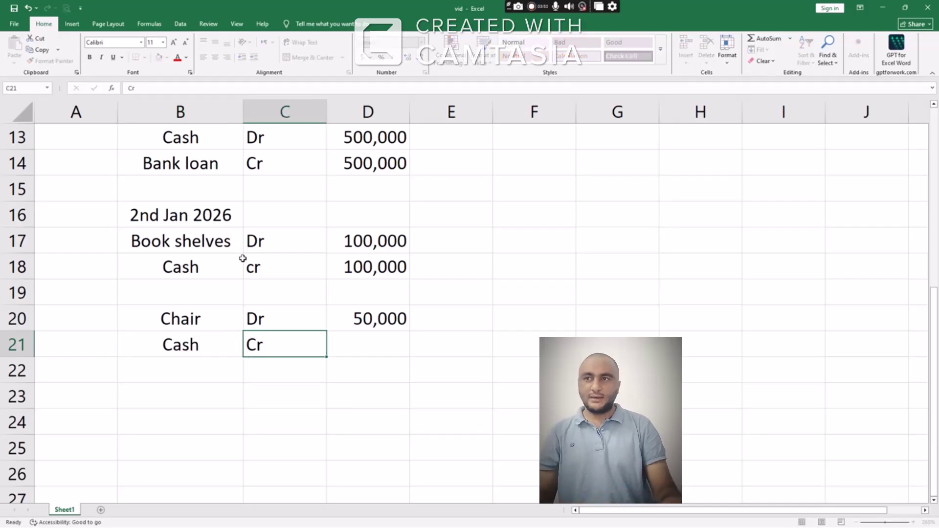
key(Tab)
text(50,000)
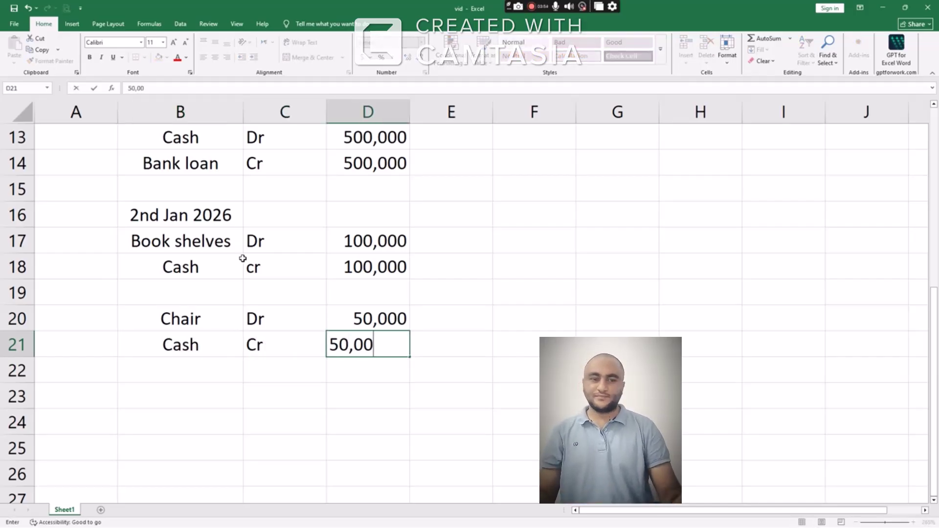
key(Return)
key(Return)
Enter Computer Dr 50,000 in row 23
key(Left)
key(Left)
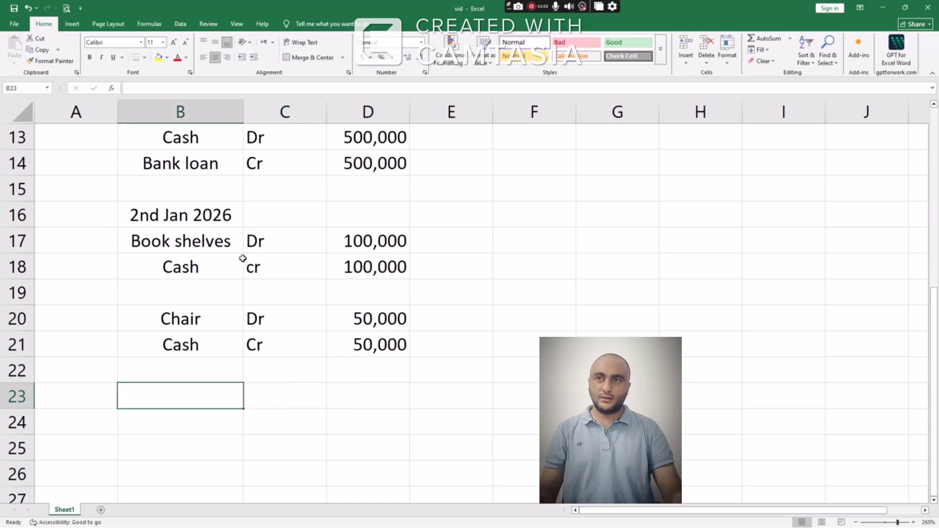
text(Computer)
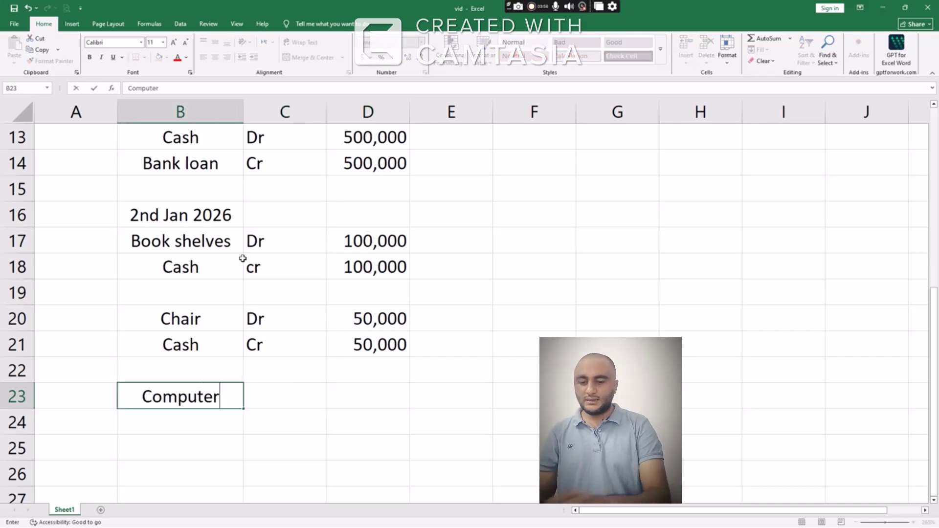
key(Tab)
text(Dr)
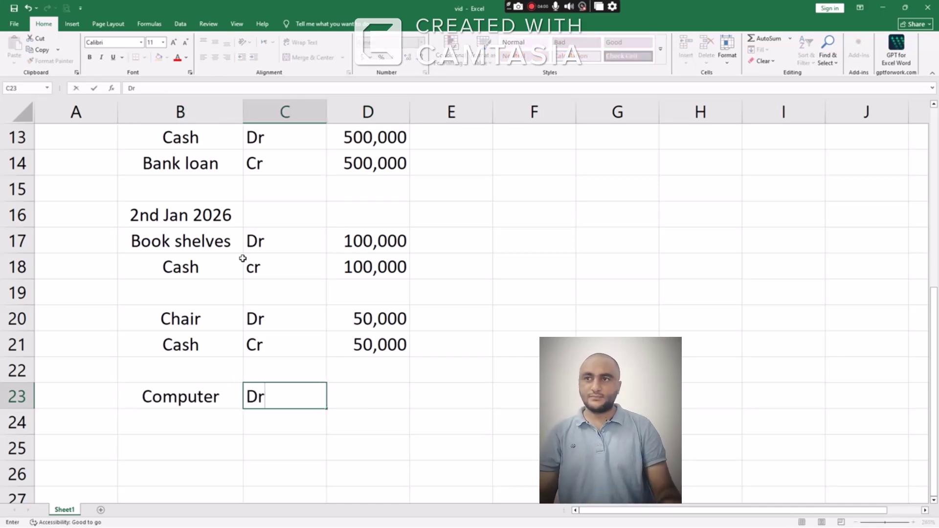
key(Tab)
text(50,000)
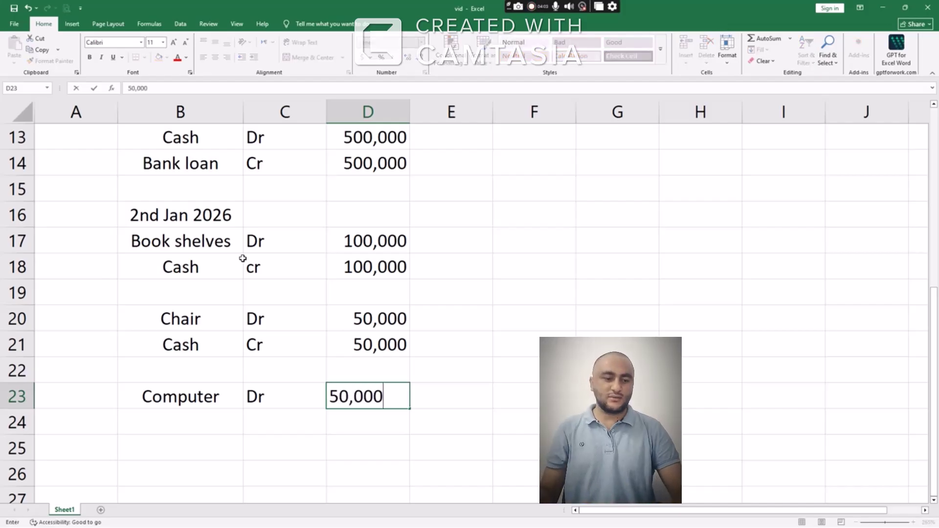
key(Return)
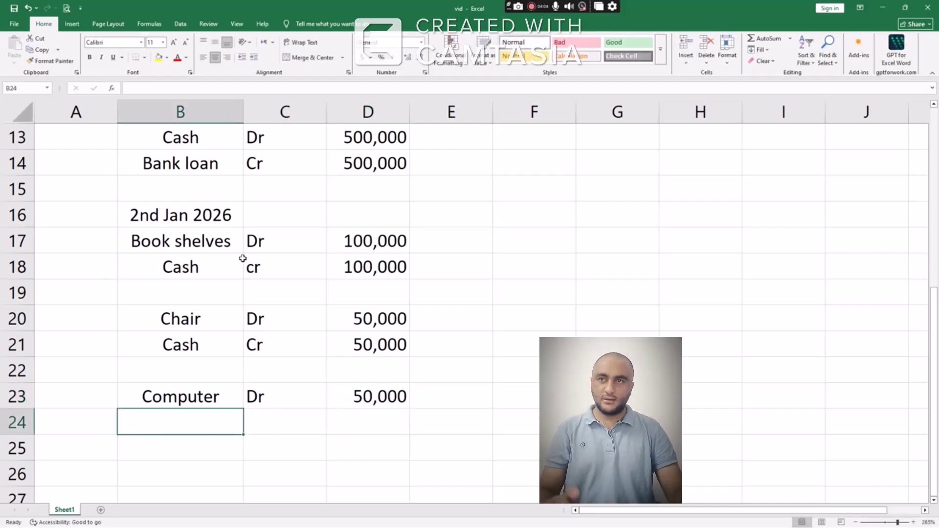
Record Cash Cr 50,000 in row 24 to balance the computer purchase
text(Cash)
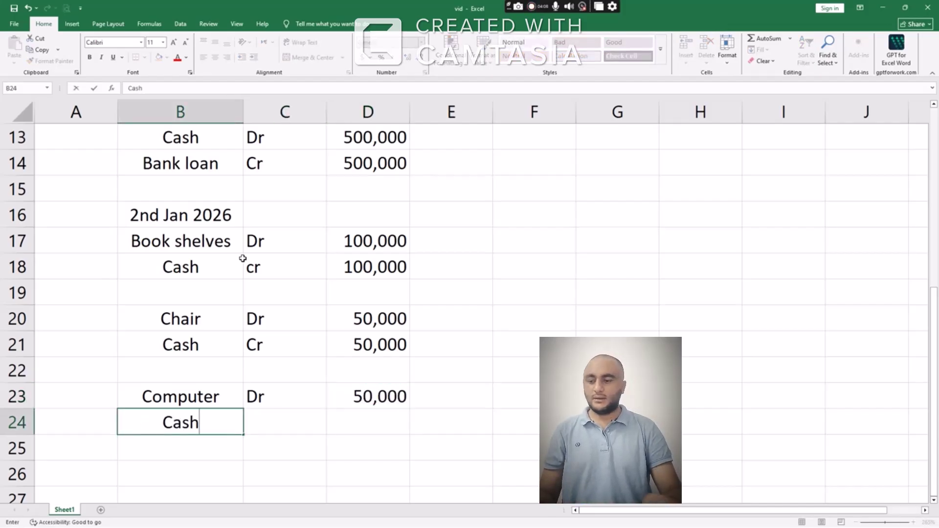
key(Tab)
text(Cr)
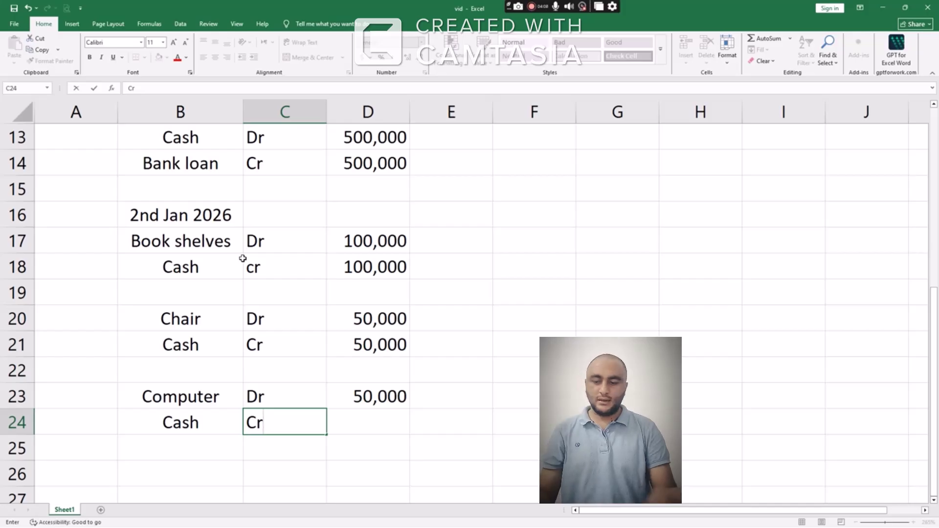
key(Tab)
text(50,)
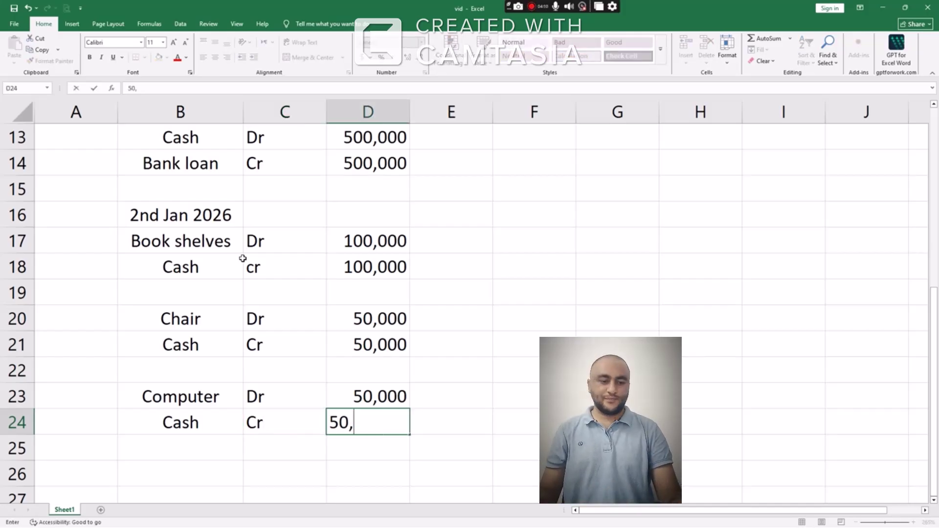
text(000)
key(Return)
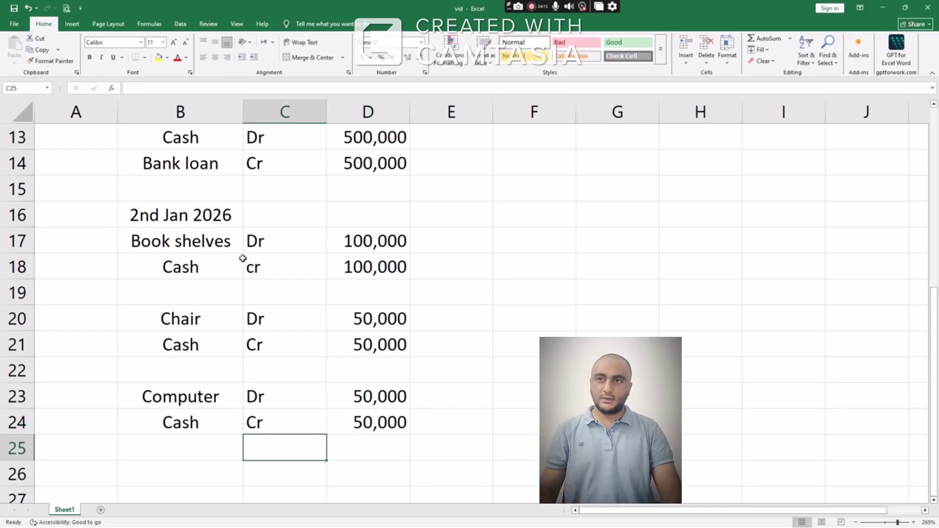
key(Left)
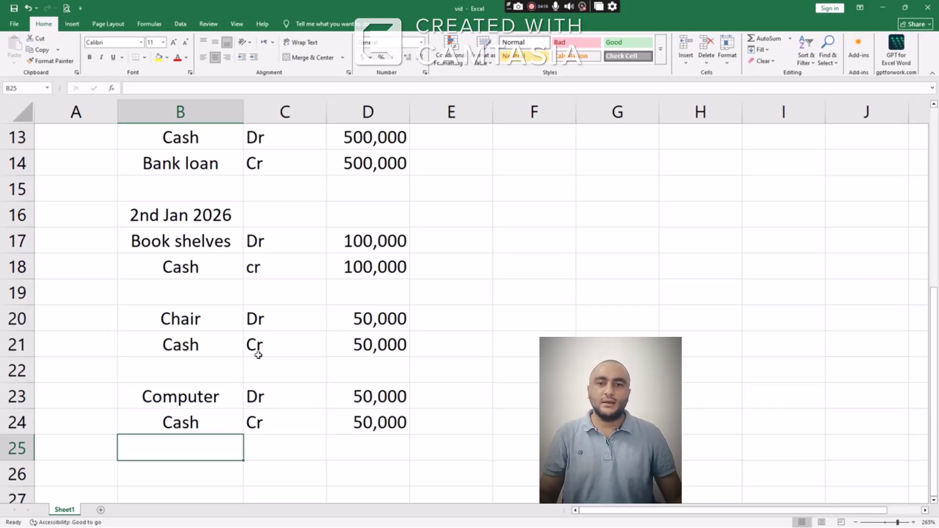
scroll(257, 355, down, 1)
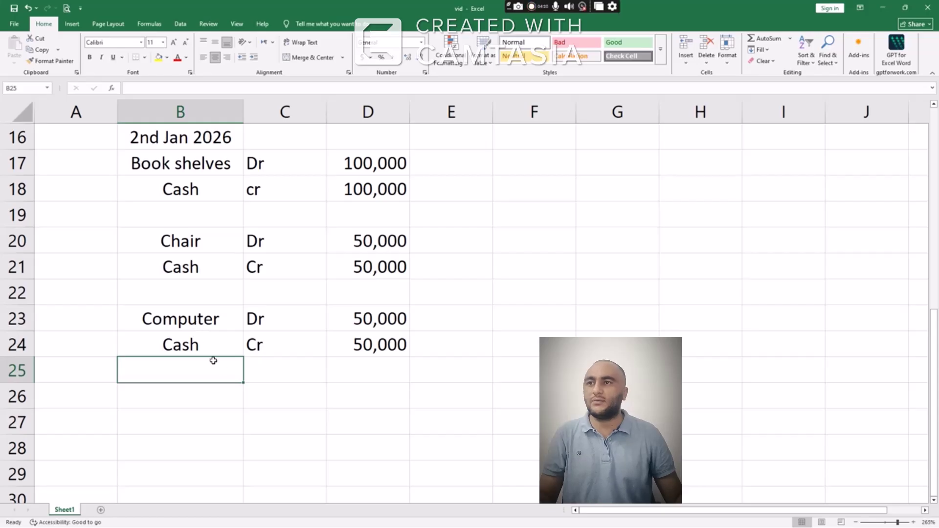
key(alt+Tab)
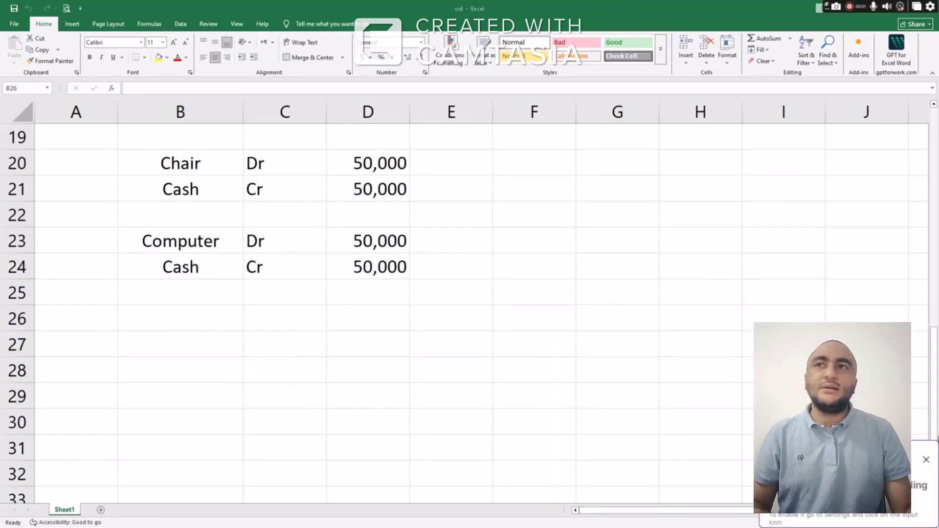
scroll(387, 258, up, 2)
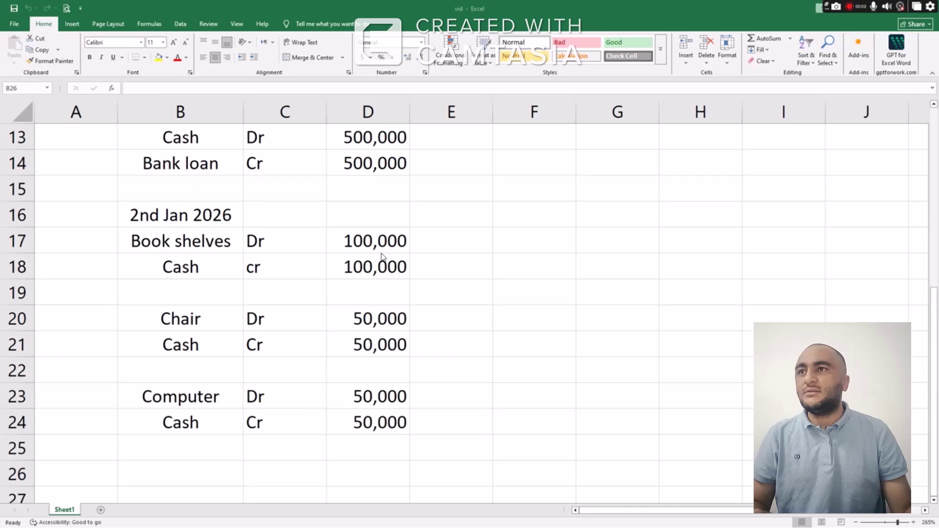
scroll(209, 284, down, 4)
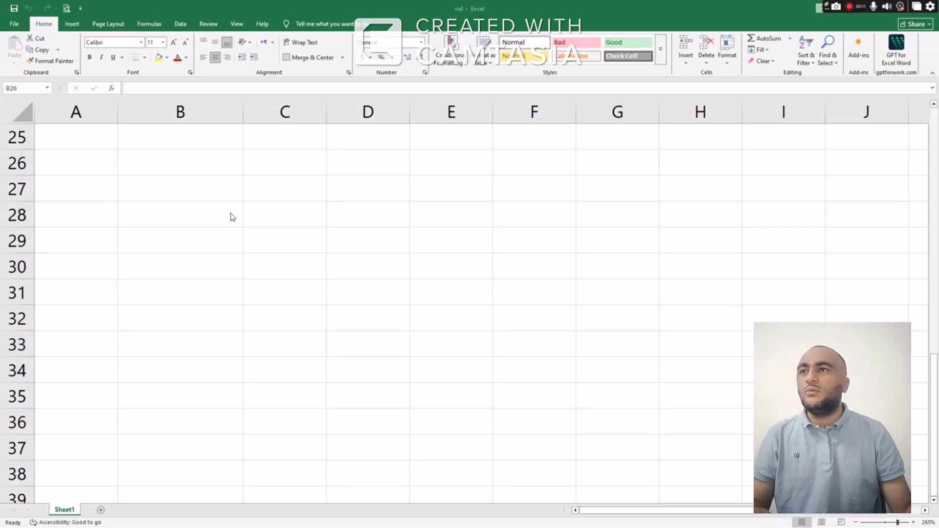
scroll(230, 215, up, 3)
scroll(230, 216, down, 2)
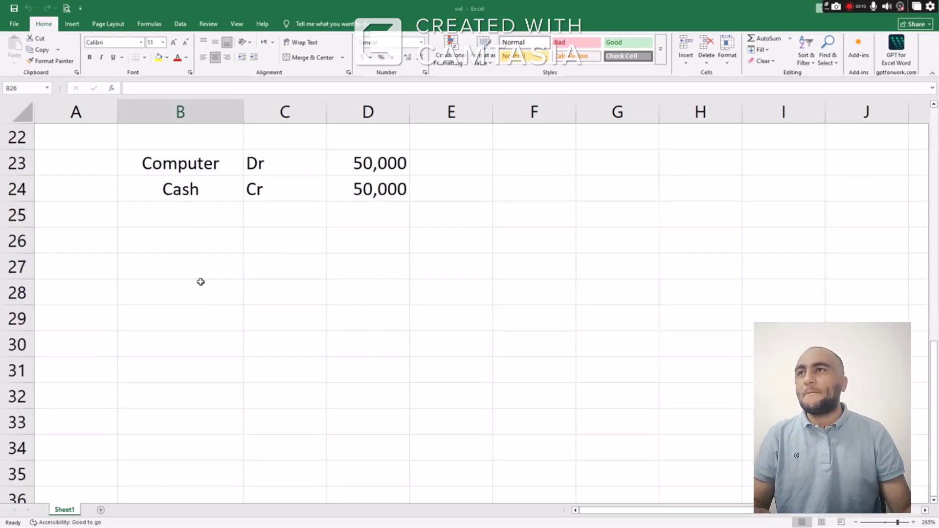
scroll(199, 279, up, 3)
scroll(205, 281, down, 4)
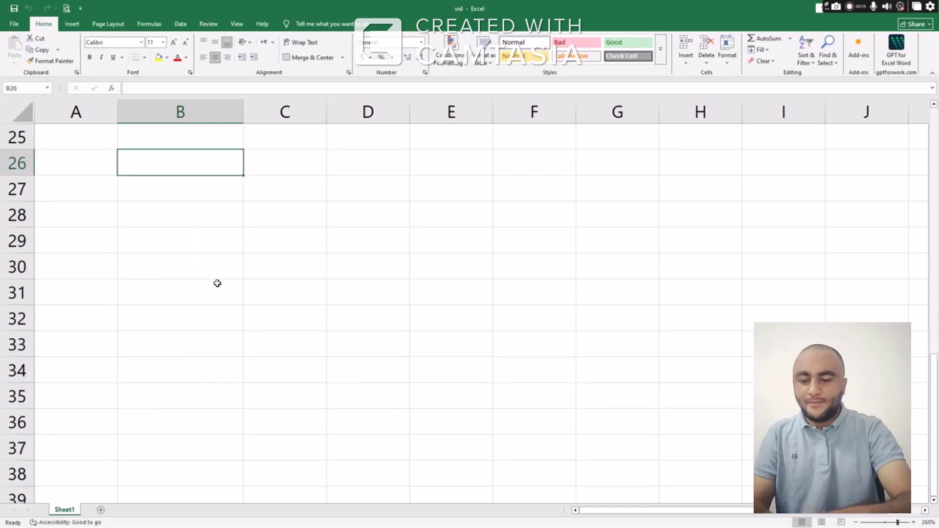
Enter the date 3rd Jan 2026 in B26, then go to the Edge PDF
text(3rd )
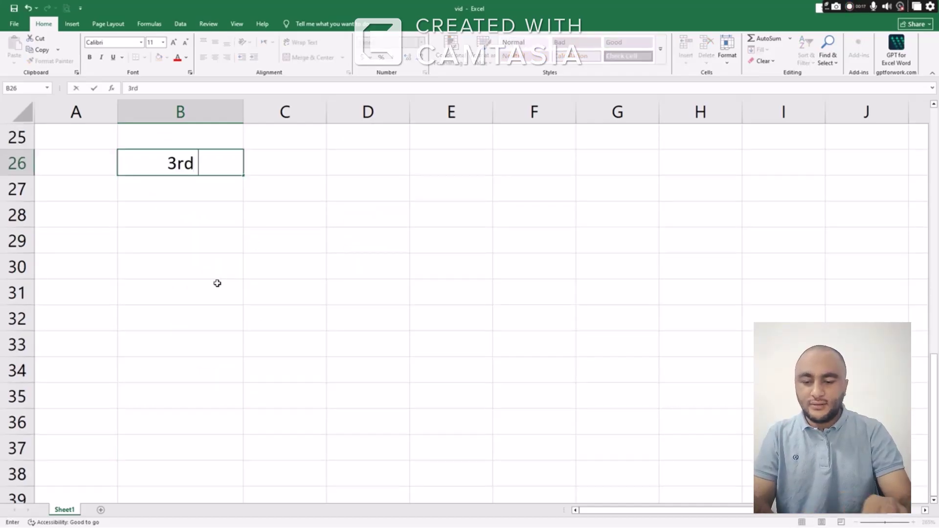
text(Jan 2026)
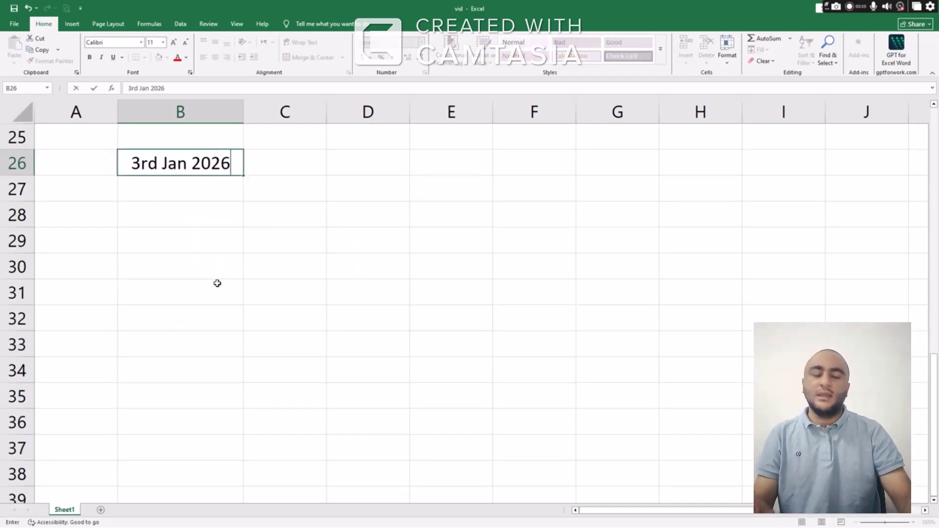
key(ctrl+Return)
key(Return)
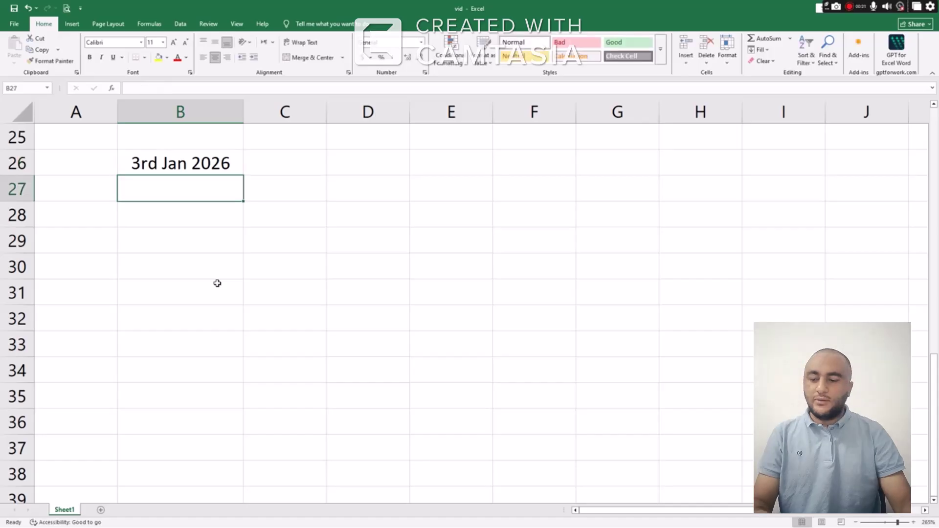
key(alt+Tab)
key(Tab)
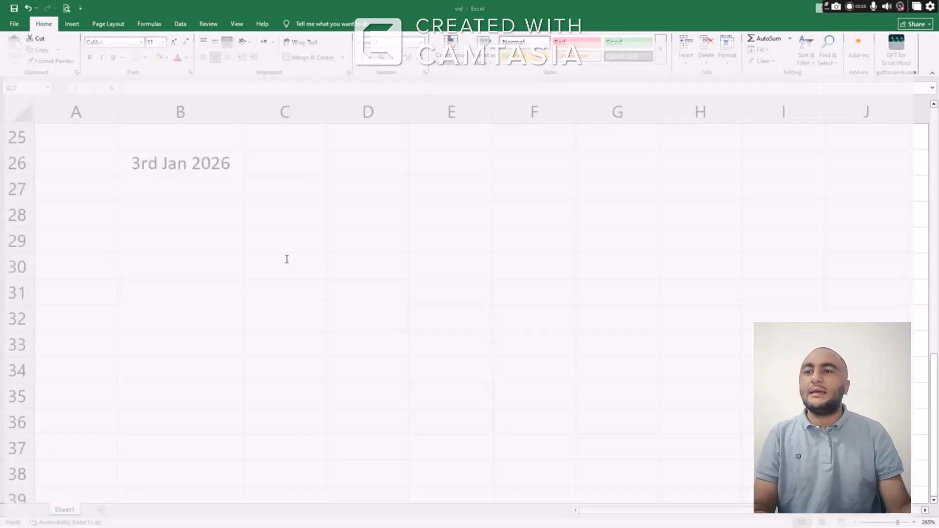
Scroll the PDF to the 3rd Jan 2026 rent and books entries, marking the 200,000 cash decrease
scroll(326, 258, down, 2)
scroll(328, 262, down, 3)
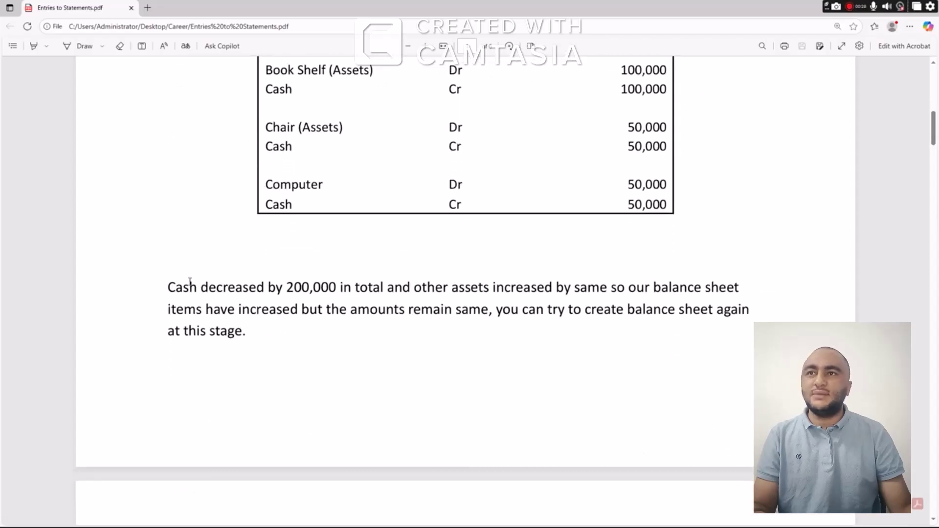
drag(288, 287, 449, 292)
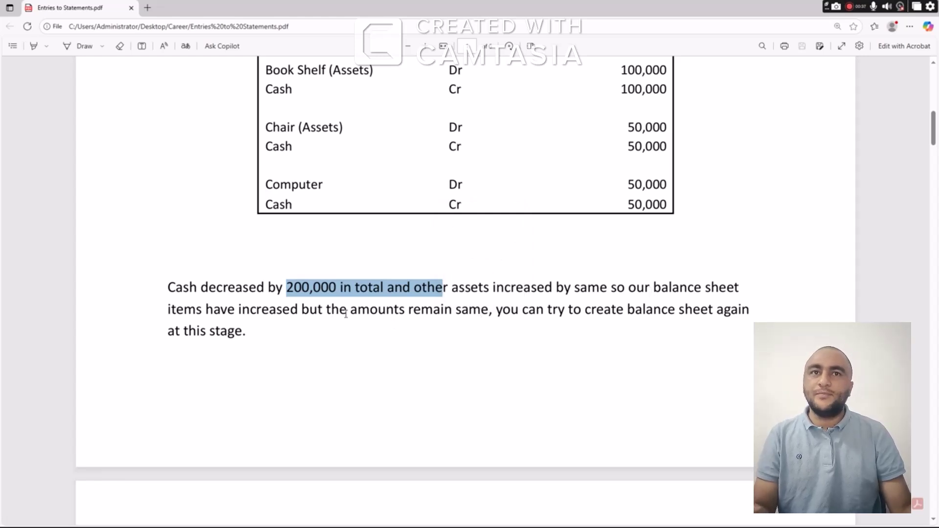
scroll(348, 316, down, 5)
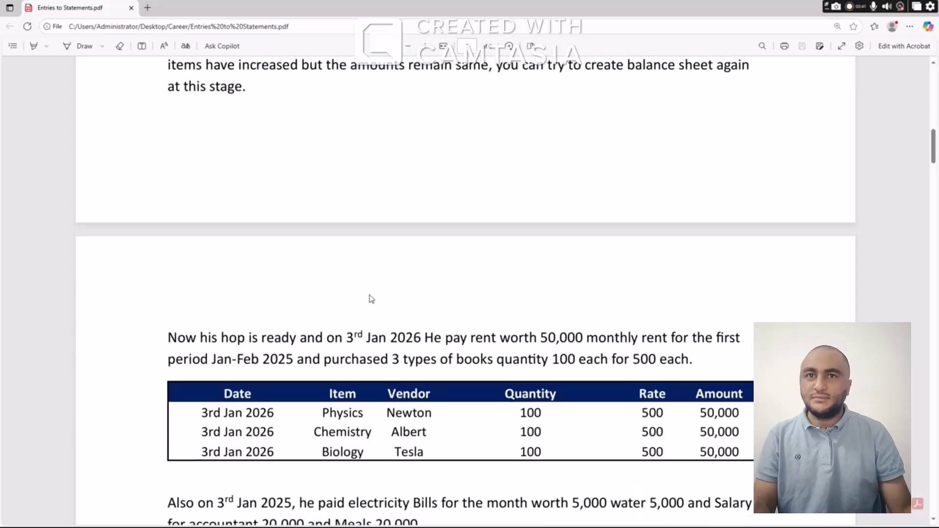
scroll(371, 298, down, 2)
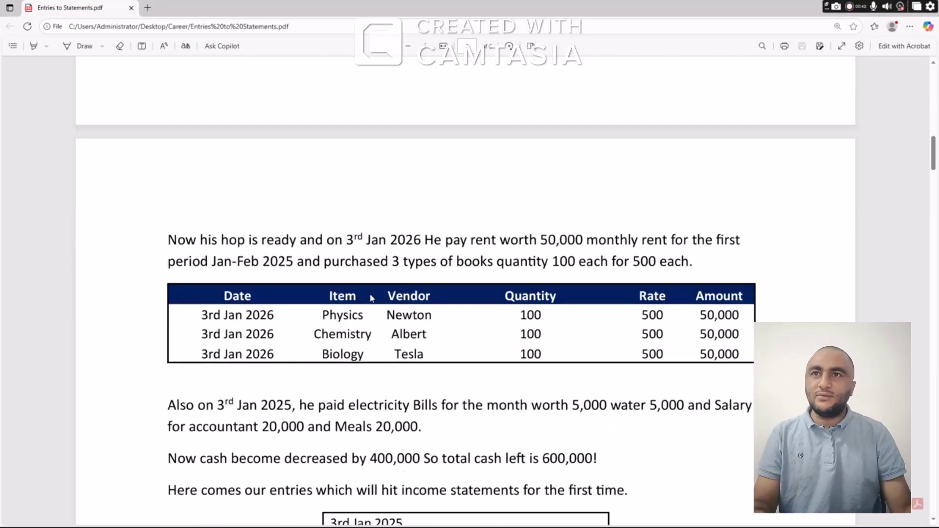
Back in Excel, enter Rent exp Dr 50,000 in row 27
key(alt+Tab)
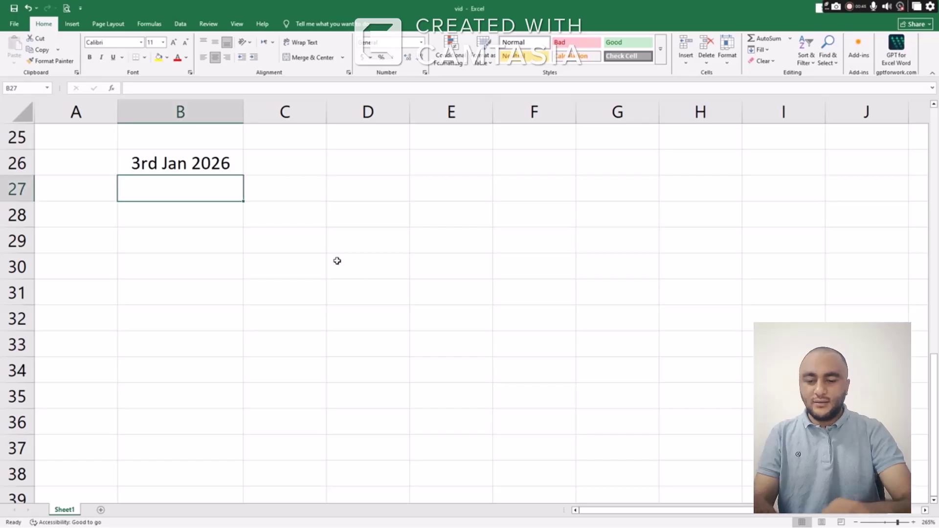
text(Rent)
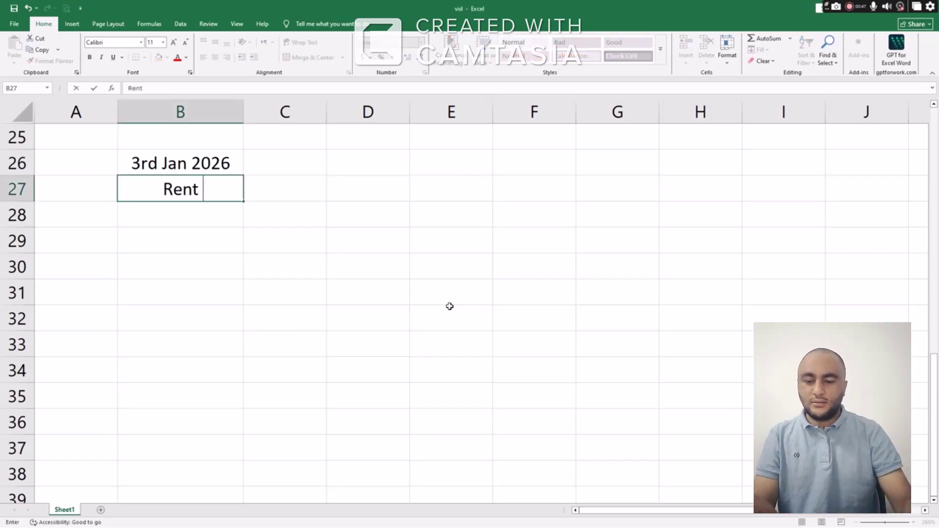
key(Tab)
text(Dr)
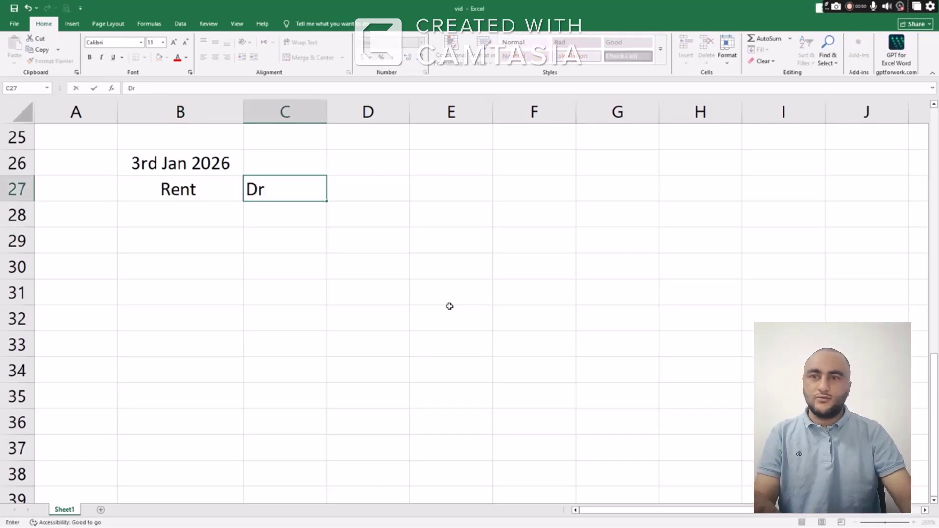
key(Tab)
text(50)
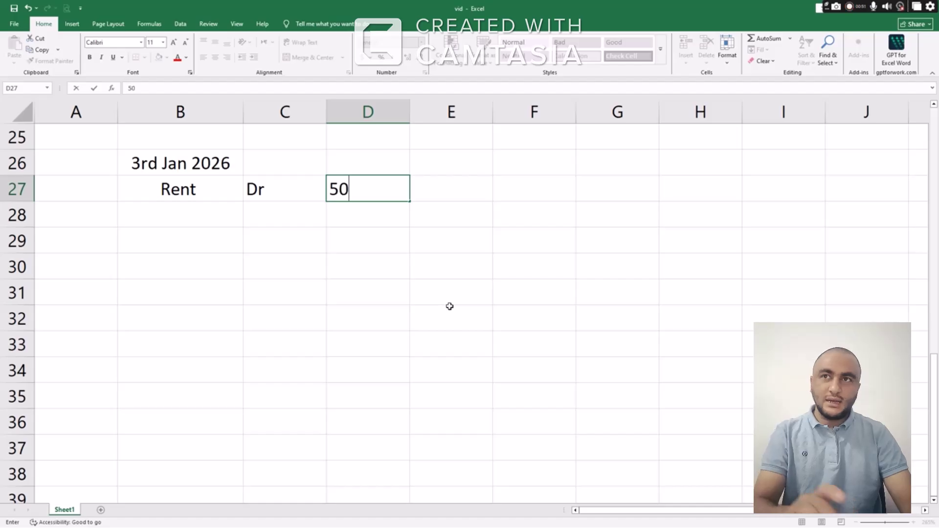
text(,000)
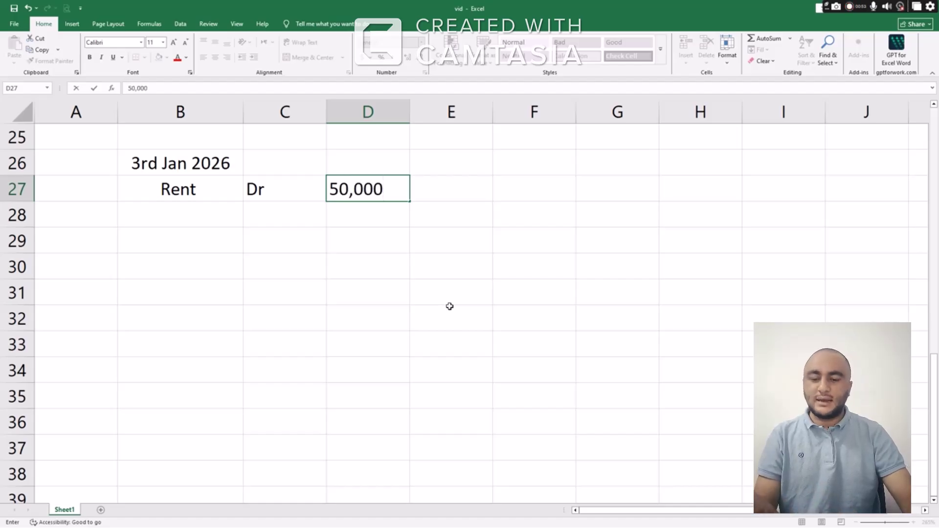
key(Left)
key(Left)
text(Rent exp)
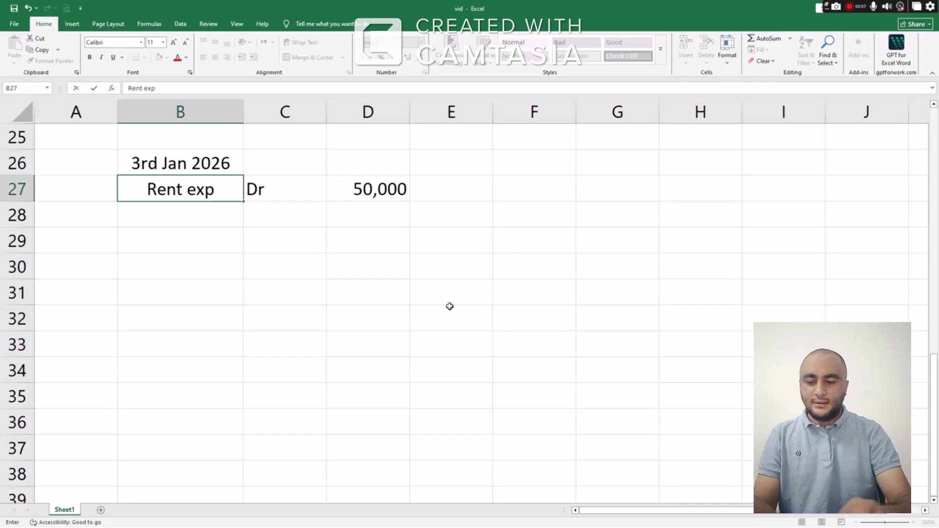
key(Return)
Add Cash Cr in row 28 with the 50,000 copied from D27, and start Water exp in B30
text(Cash)
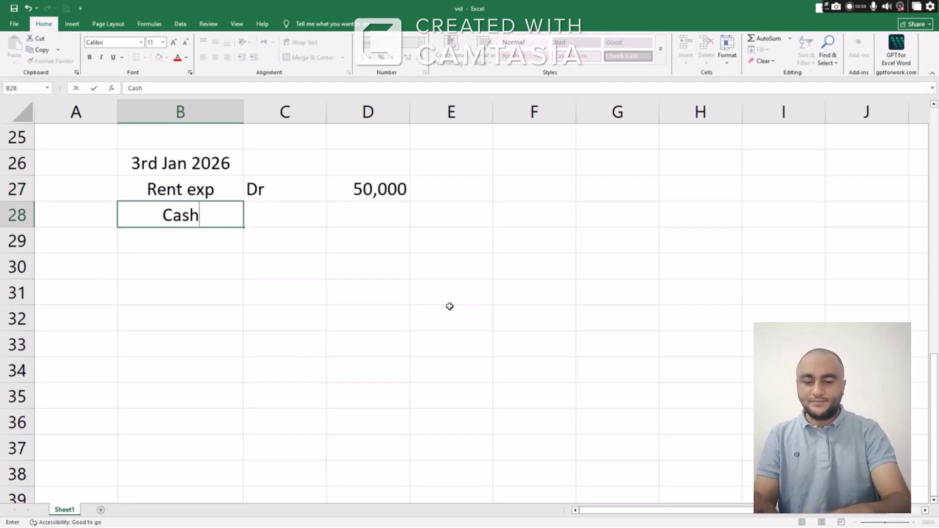
key(Right)
text(Cr)
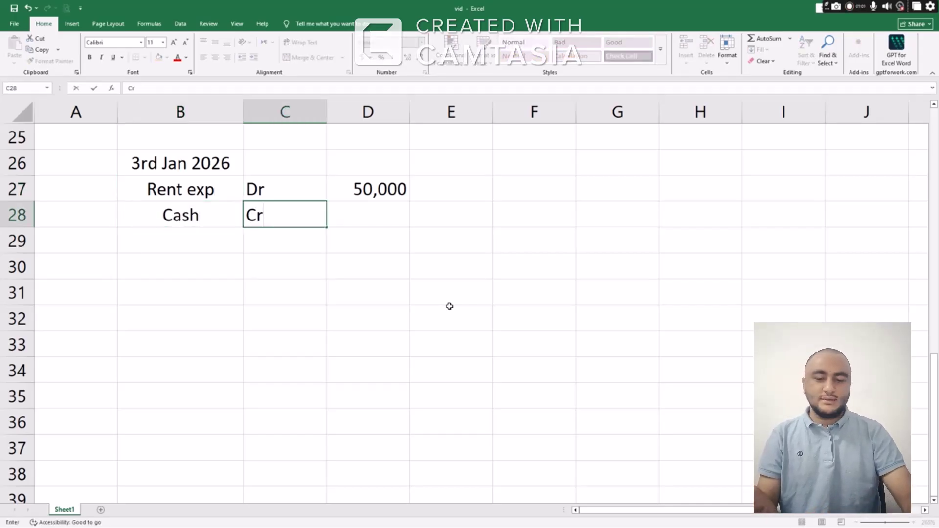
key(Right)
key(Up)
key(ctrl+c)
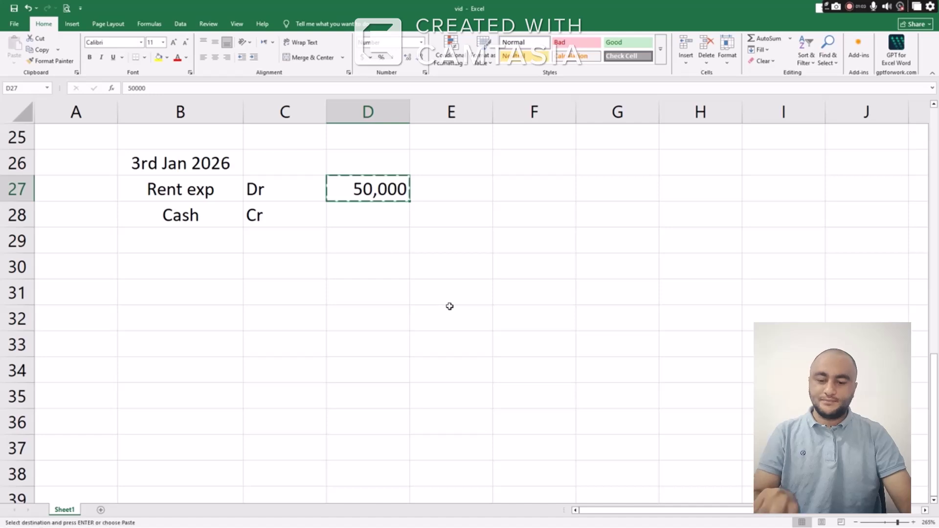
key(Down)
key(ctrl+v)
key(Down)
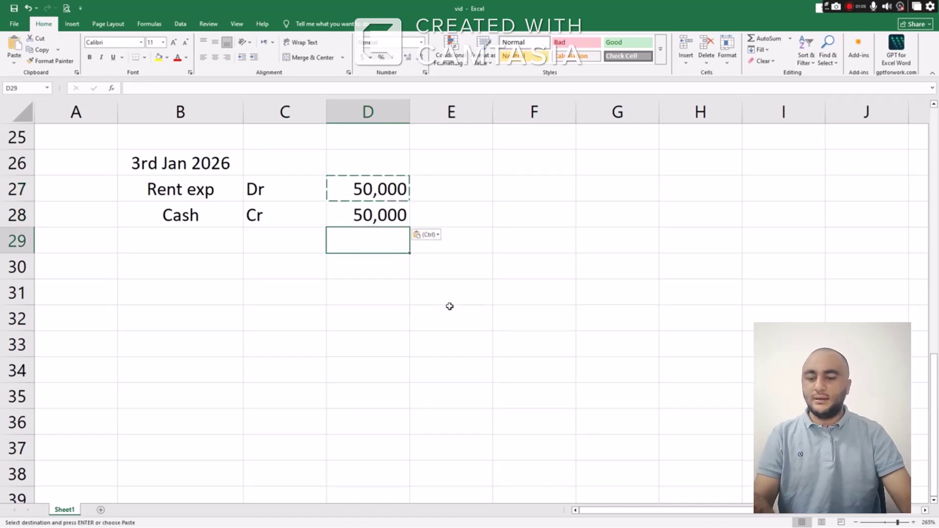
key(Down)
key(Left)
key(Left)
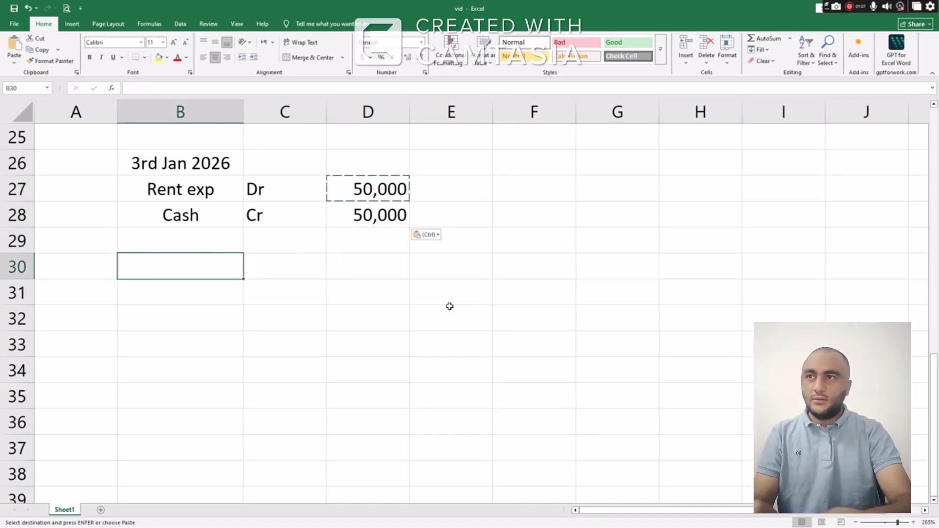
text(Water)
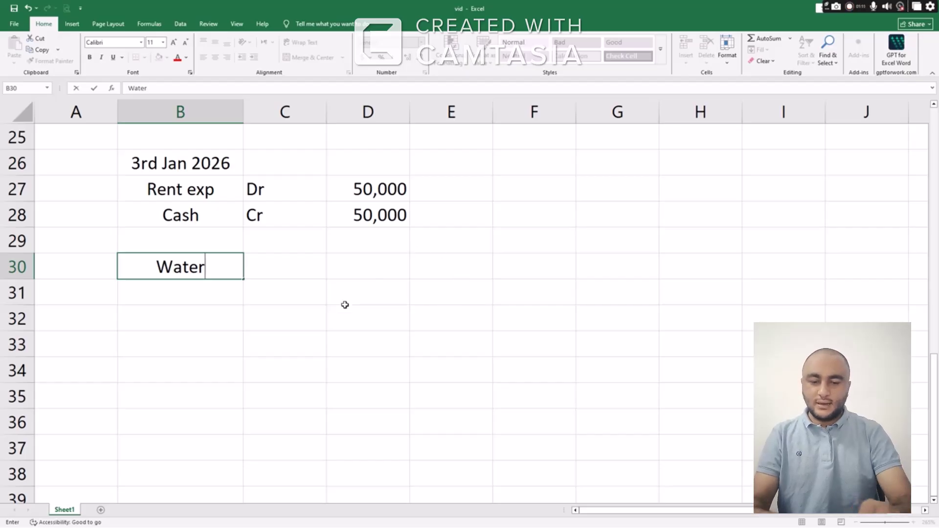
text( exp)
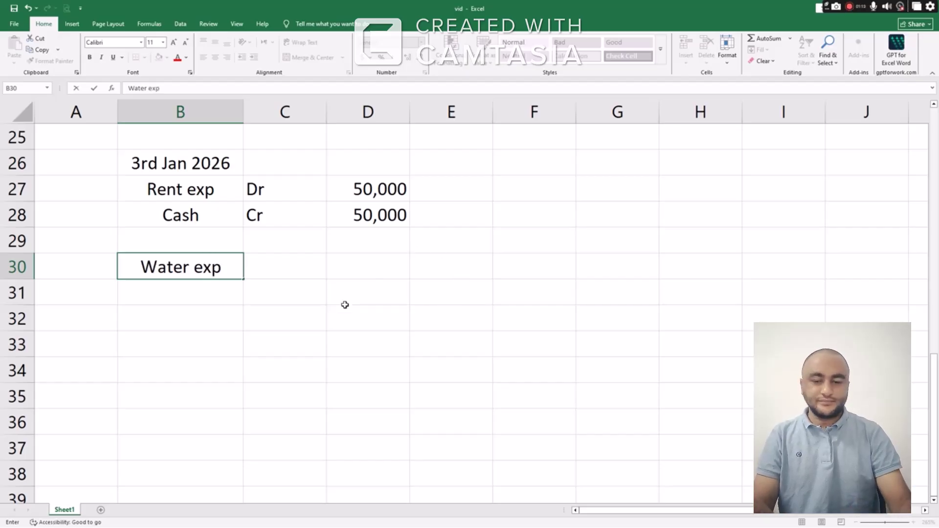
Complete the Water exp Dr 5,000 line in row 30
key(Tab)
text(Dr)
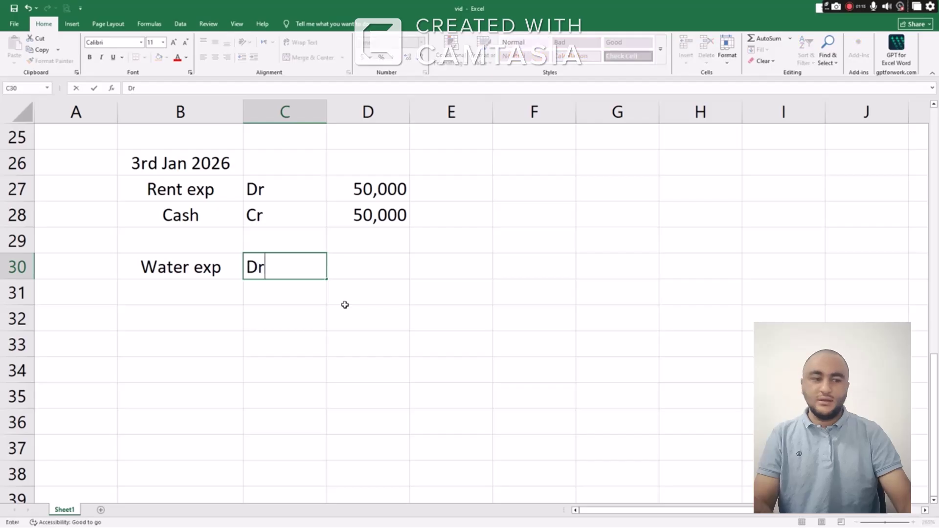
key(Tab)
text(5)
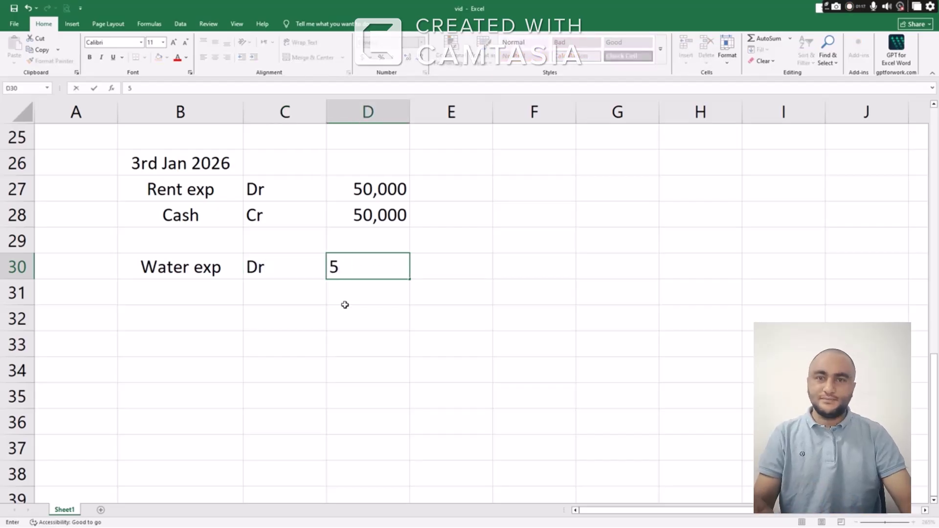
text(,000)
key(Return)
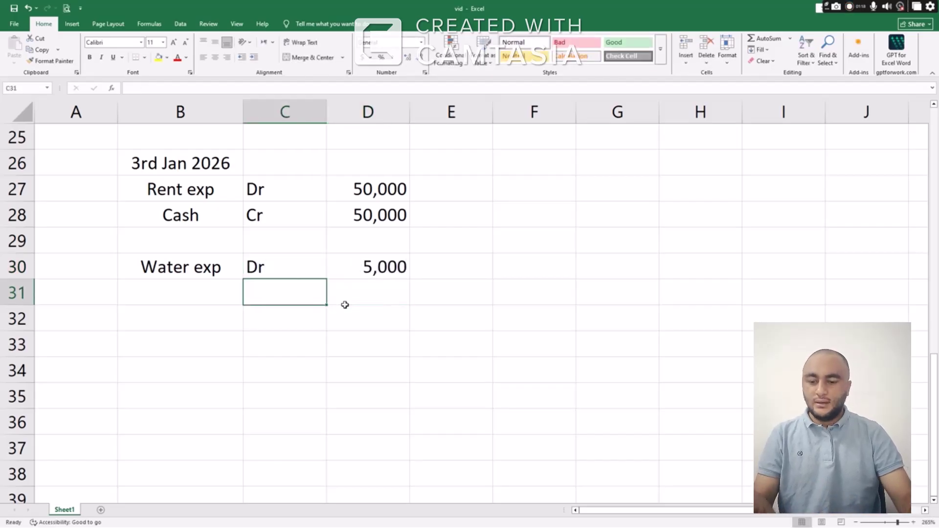
Enter Cash Cr 5,000 in row 31 to balance the water expense
key(Left)
text(Cash)
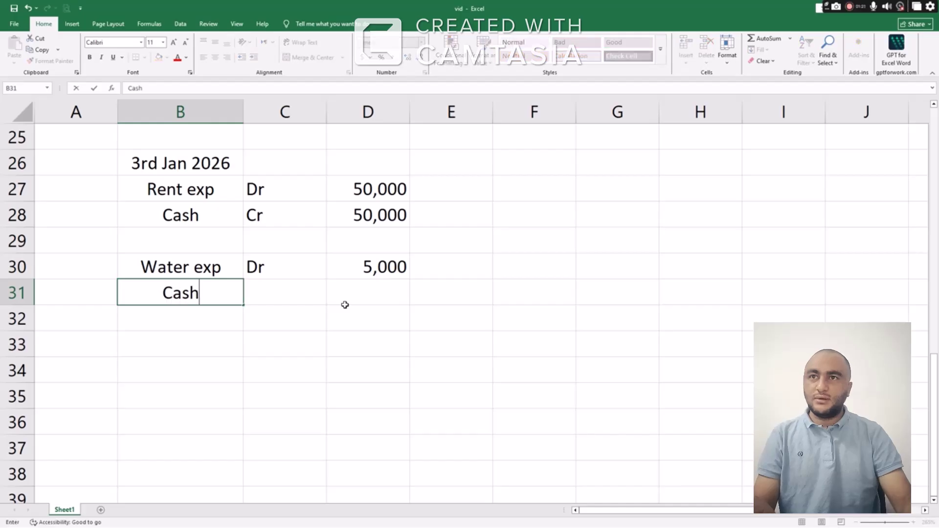
key(Tab)
key(Tab)
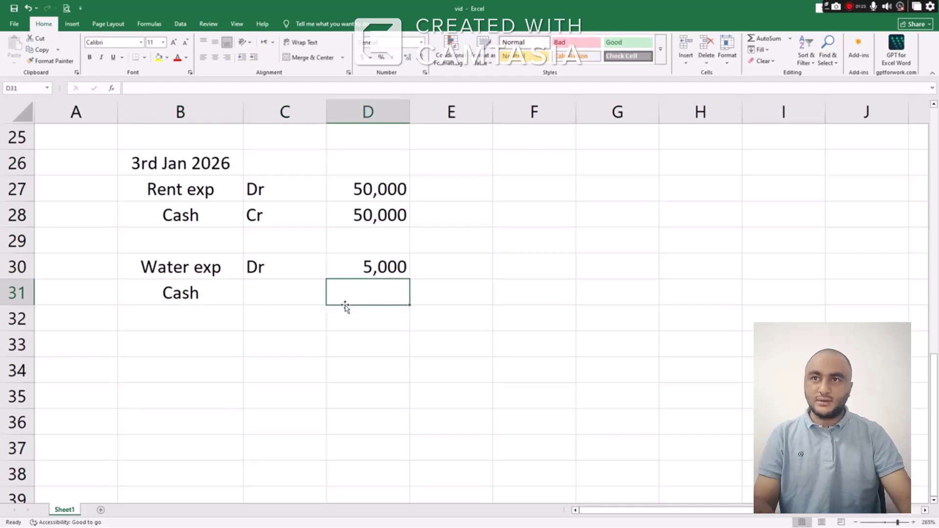
text(5000)
key(Left)
key(Left)
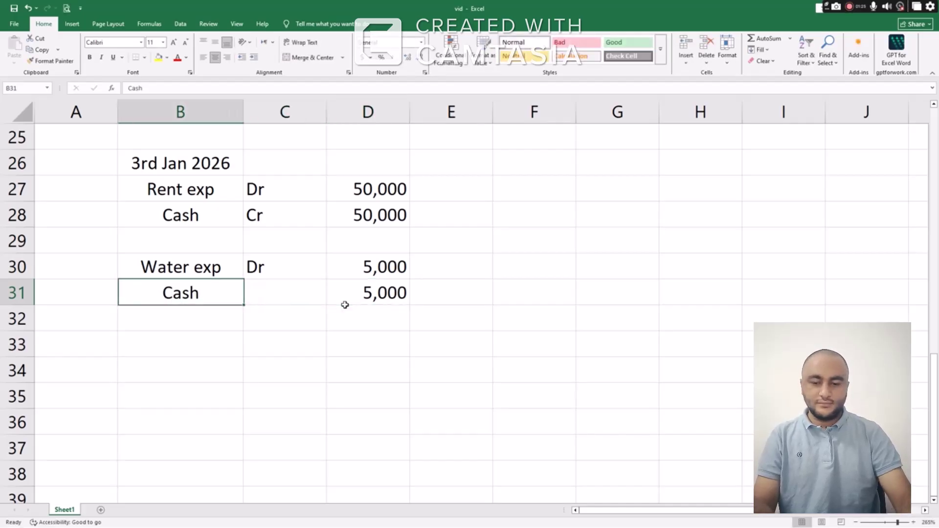
key(Right)
text(Cr)
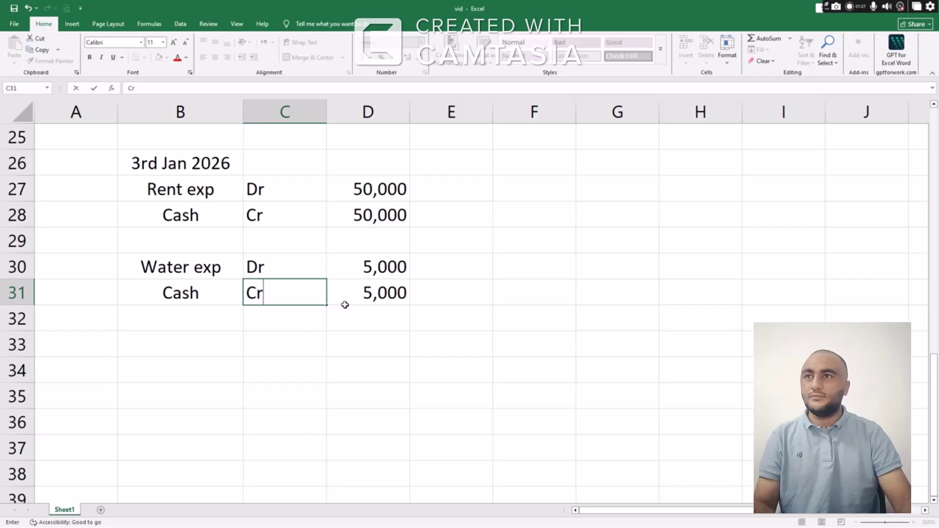
key(Return)
key(Up)
key(Up)
key(Left)
Copy the water entry B30:D31 and paste it into rows 33–34
key(shift+Right)
key(shift+Right)
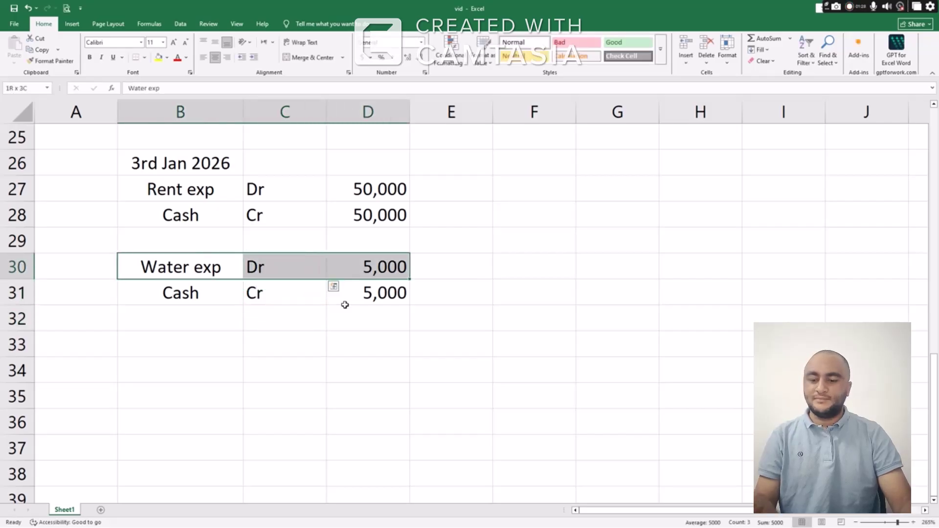
key(shift+Down)
key(ctrl+c)
key(Down)
key(Down)
key(Down)
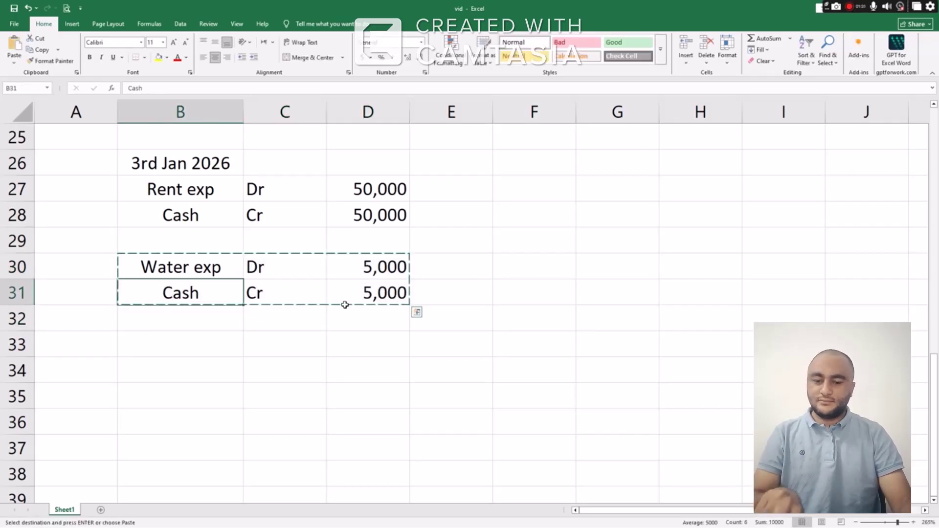
key(ctrl+v)
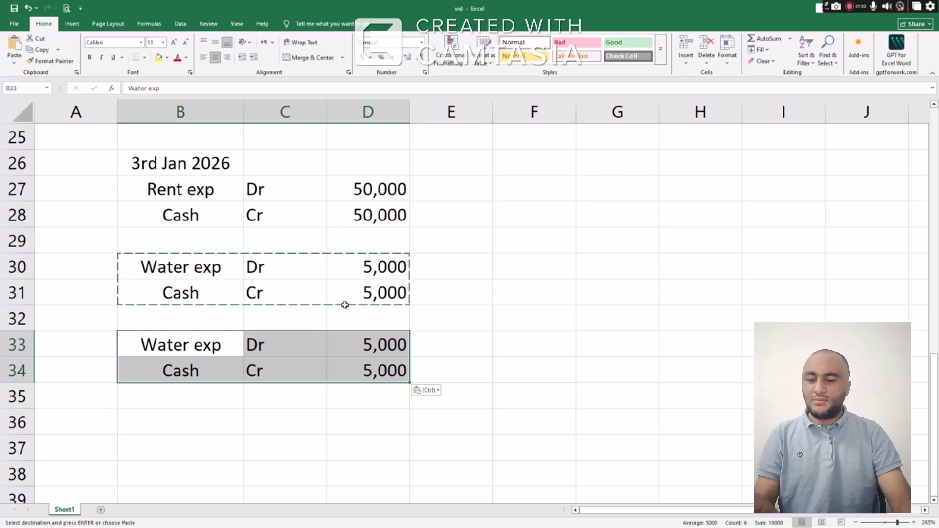
key(Up)
Relabel the copied debit line Electricity and switch to the Edge PDF
key(Down)
text(Ele)
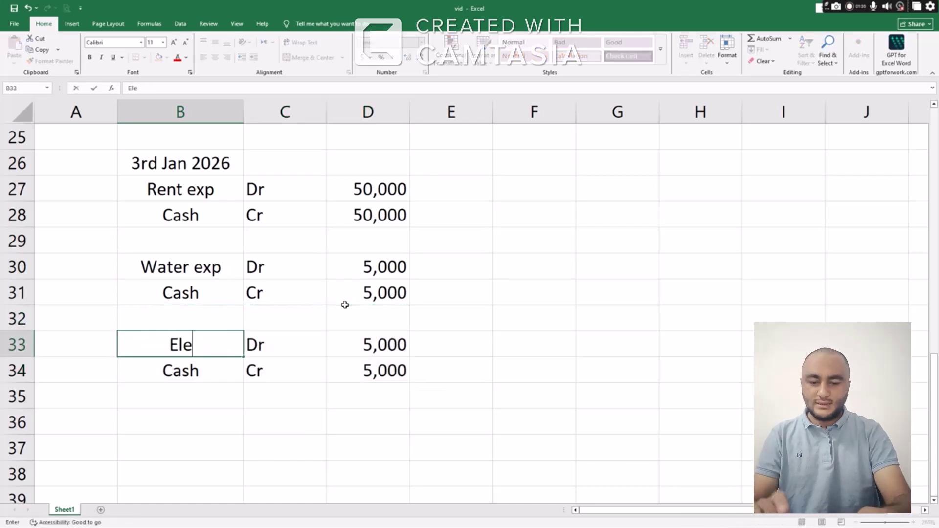
text(ctricity)
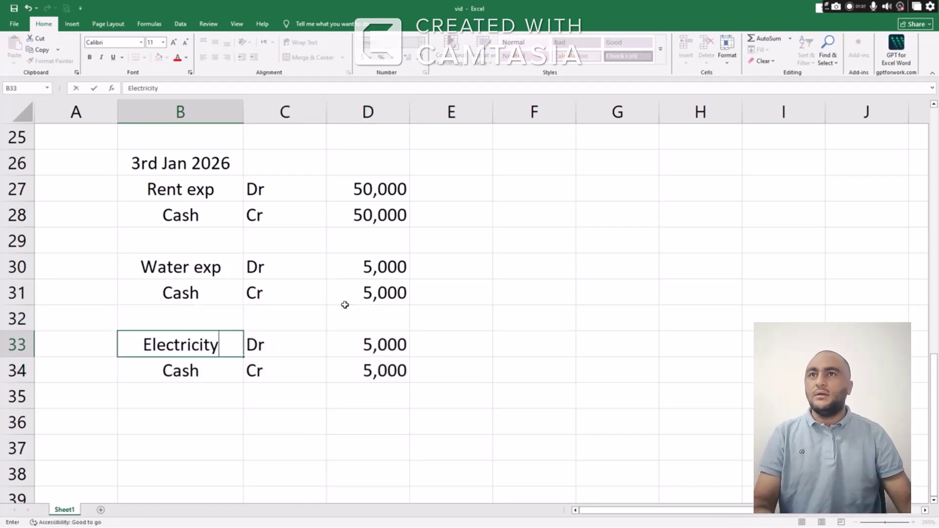
key(Return)
key(alt+Tab)
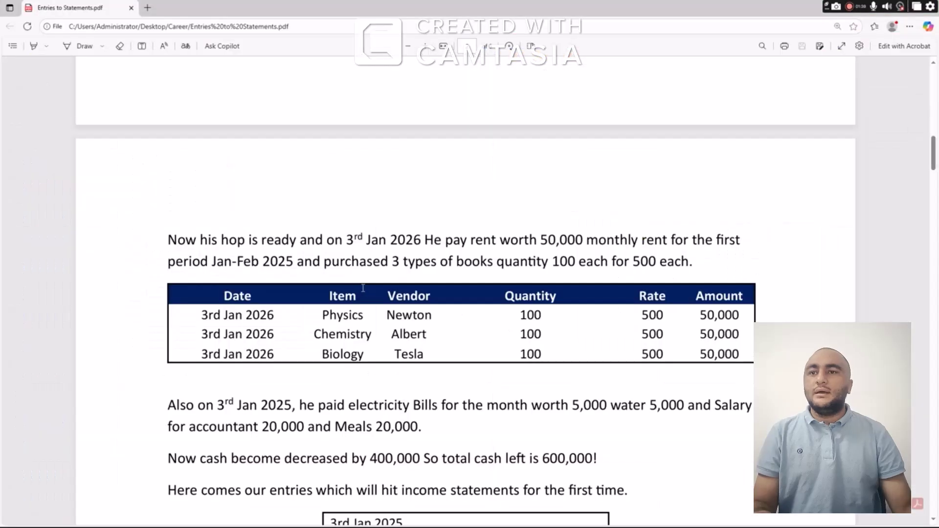
Scroll the PDF to the 3rd Jan expense entries, mark Salary Expense, and return to Excel
scroll(364, 291, down, 6)
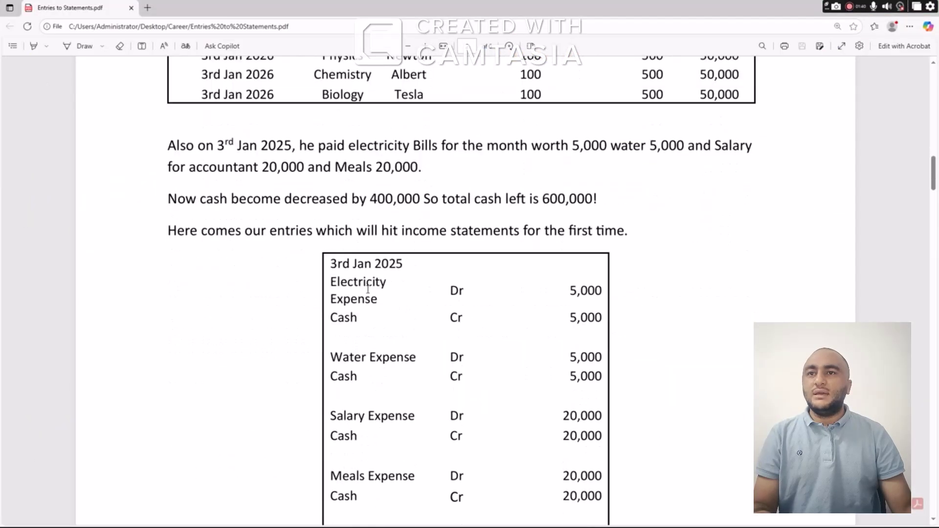
scroll(369, 289, down, 3)
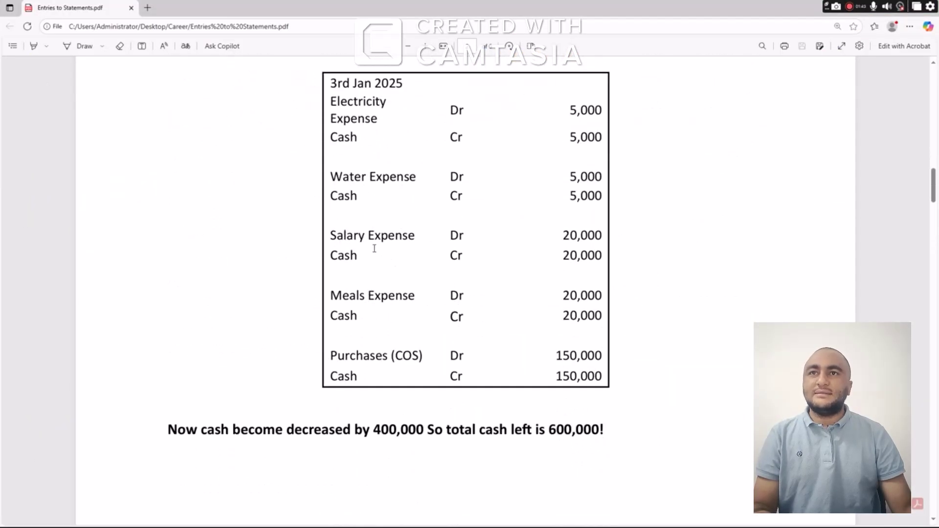
drag(415, 237, 344, 237)
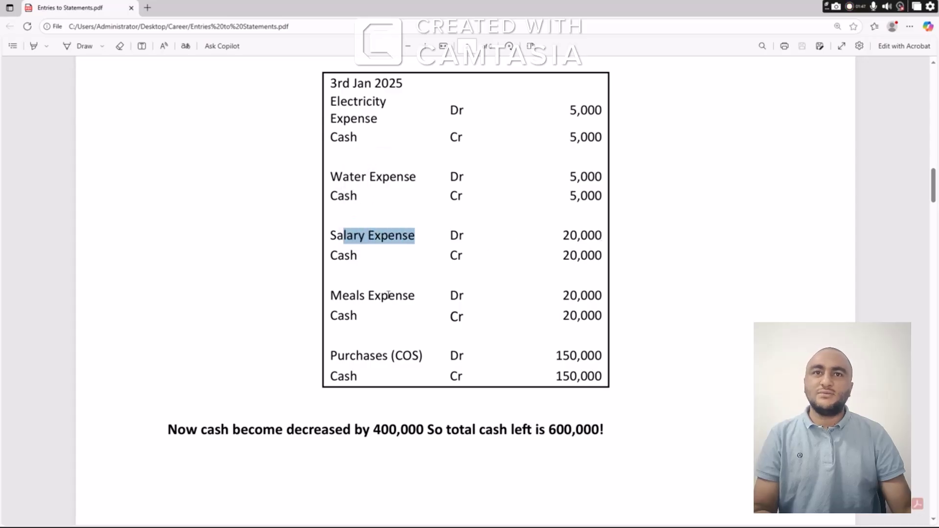
key(alt+Tab)
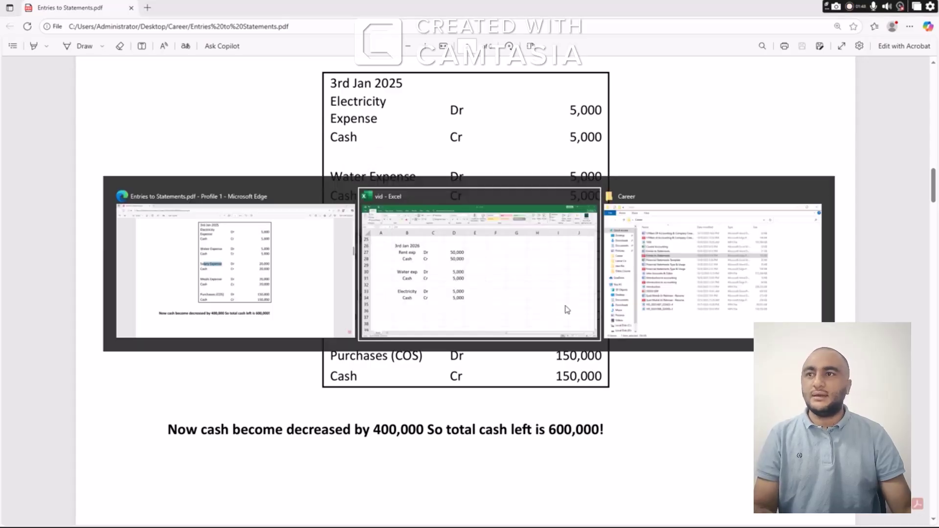
scroll(274, 308, down, 2)
Enter Salary exp Dr 20,000 in row 36
click(210, 276)
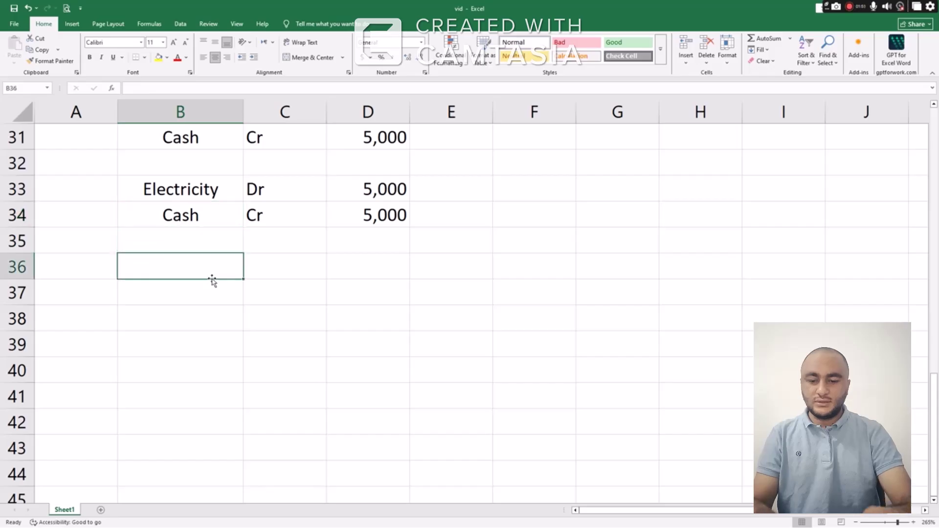
text(Salary exp)
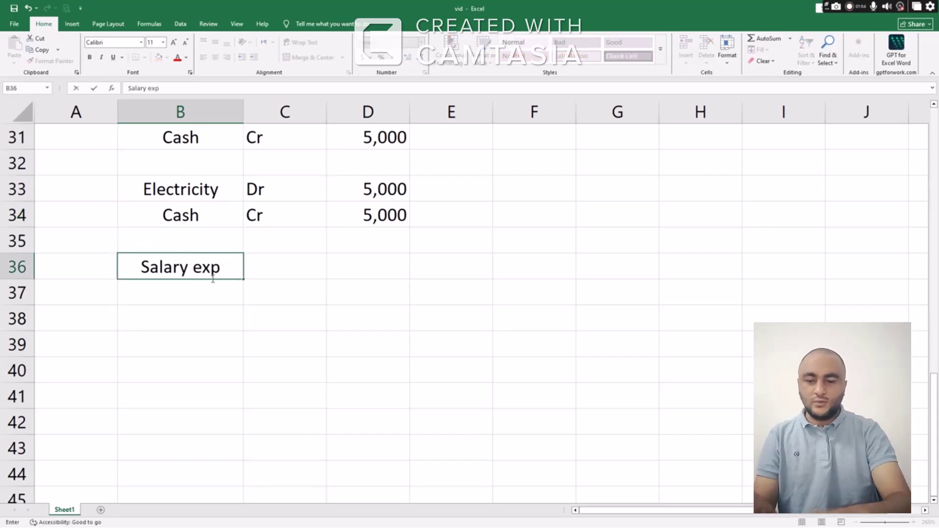
key(Tab)
text(Dr)
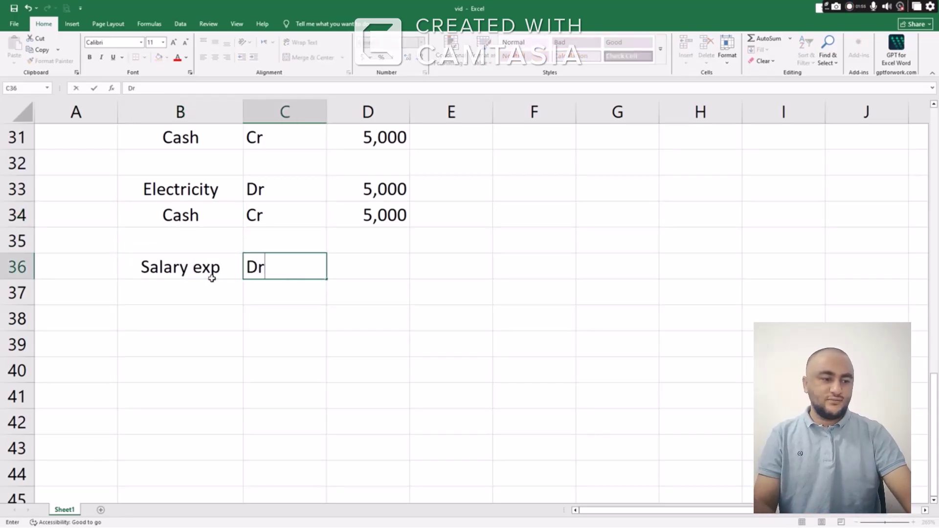
key(Tab)
text(5)
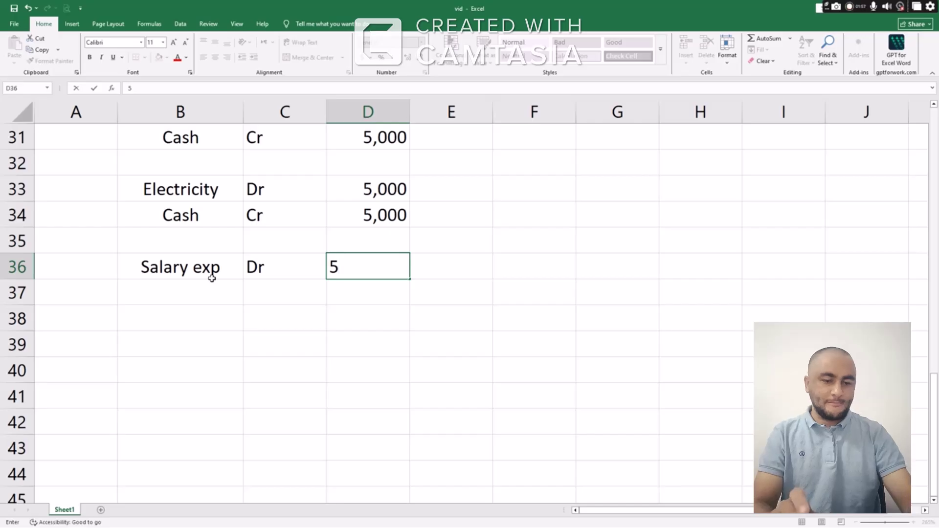
key(BackSpace)
text(20,0)
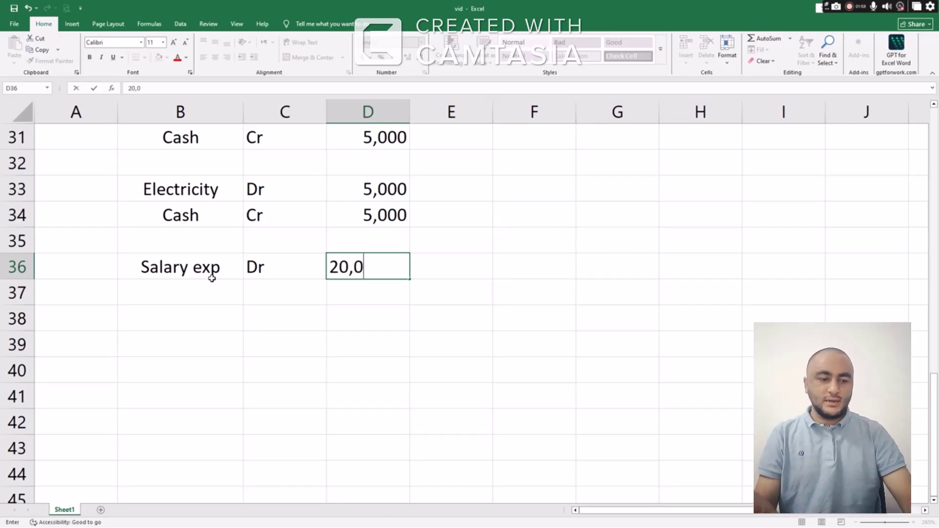
text(00)
key(Return)
Balance it with Cash Cr 20,000 in row 37, copying the 20,000 amount
key(Up)
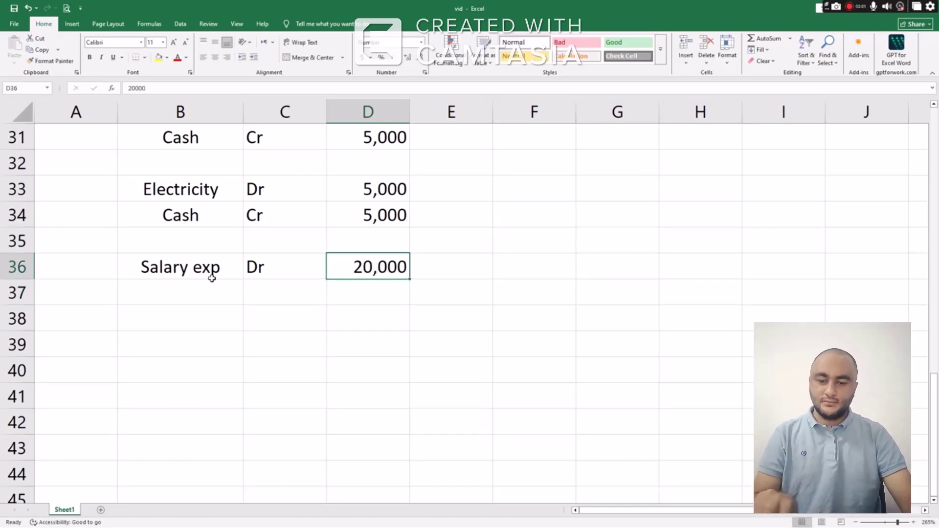
key(ctrl+c)
key(Down)
key(ctrl+v)
key(Left)
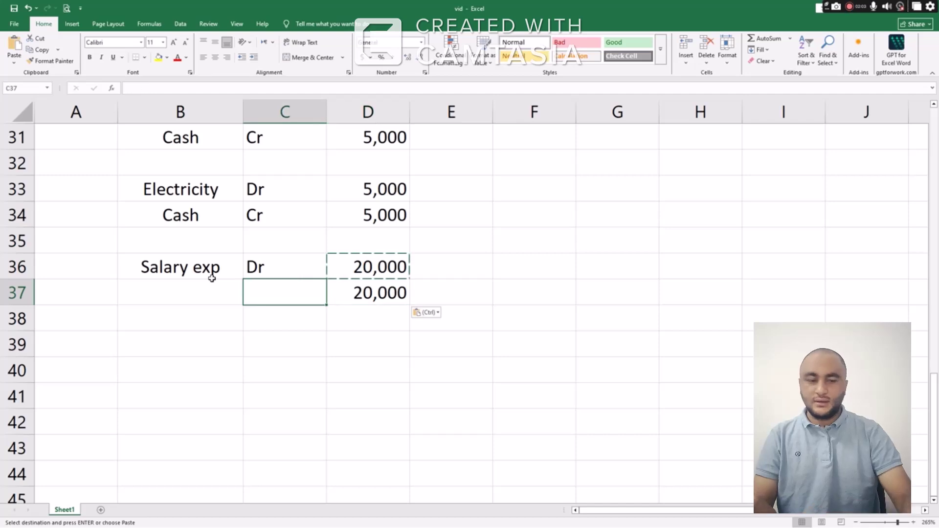
text(Cr)
key(Left)
text(Cash)
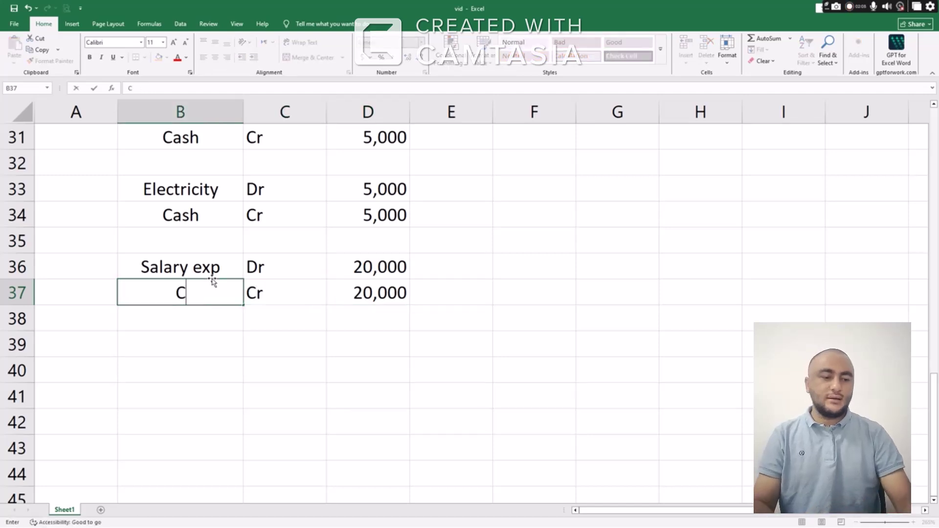
key(Return)
key(Return)
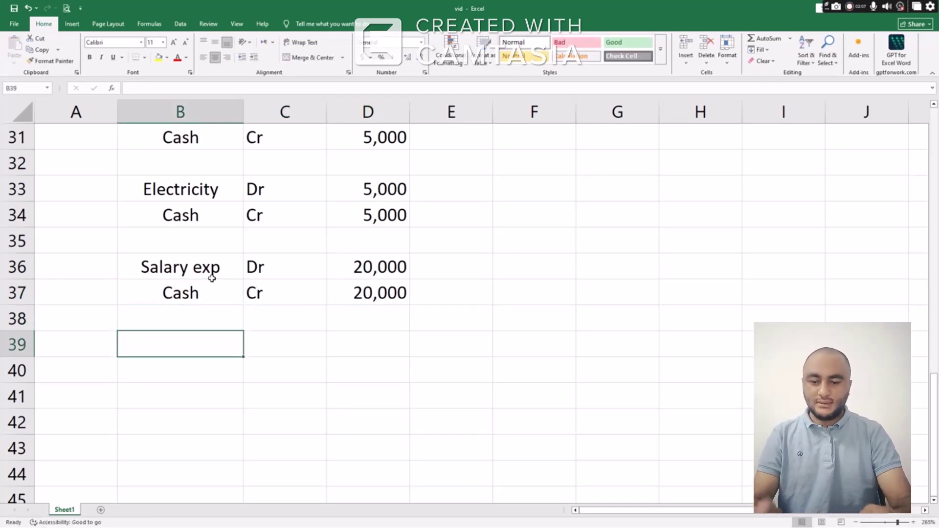
Enter Meals Dr 20,000 in row 39
text(Meals)
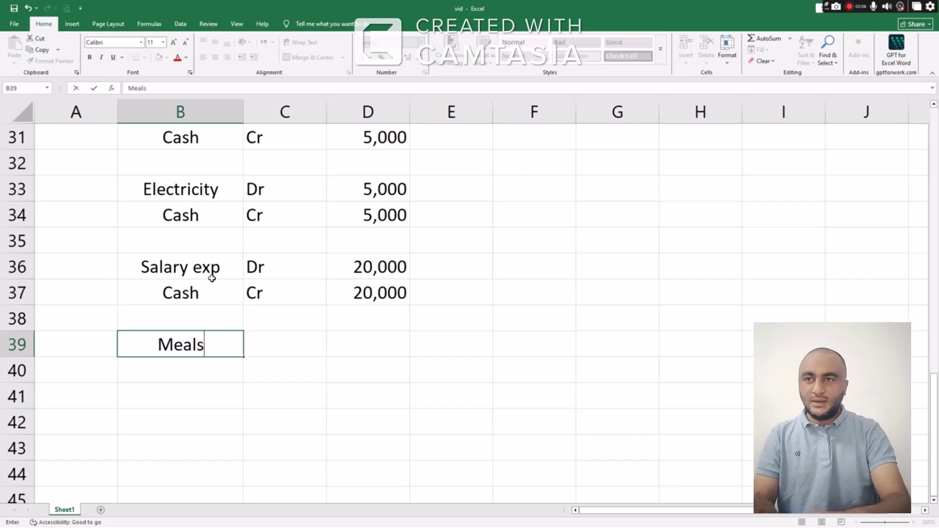
key(Right)
text(Dr)
key(Right)
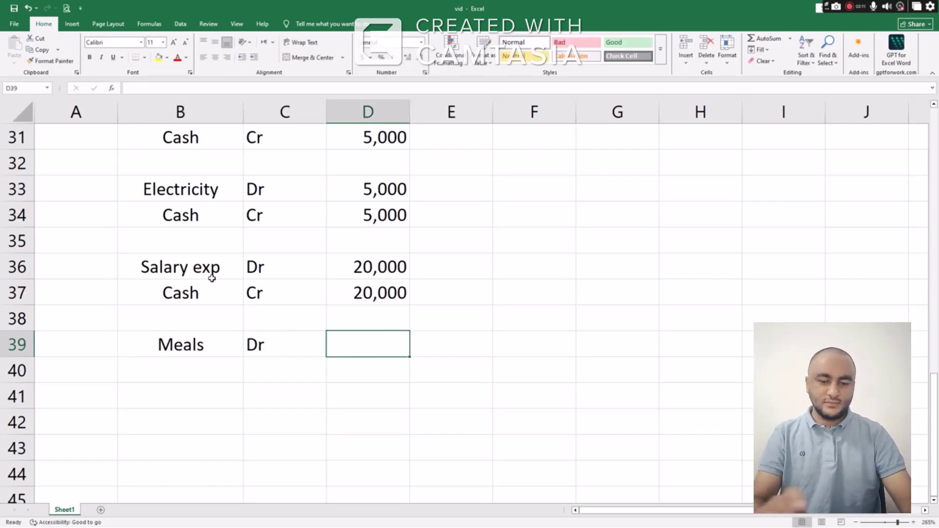
text(20,000)
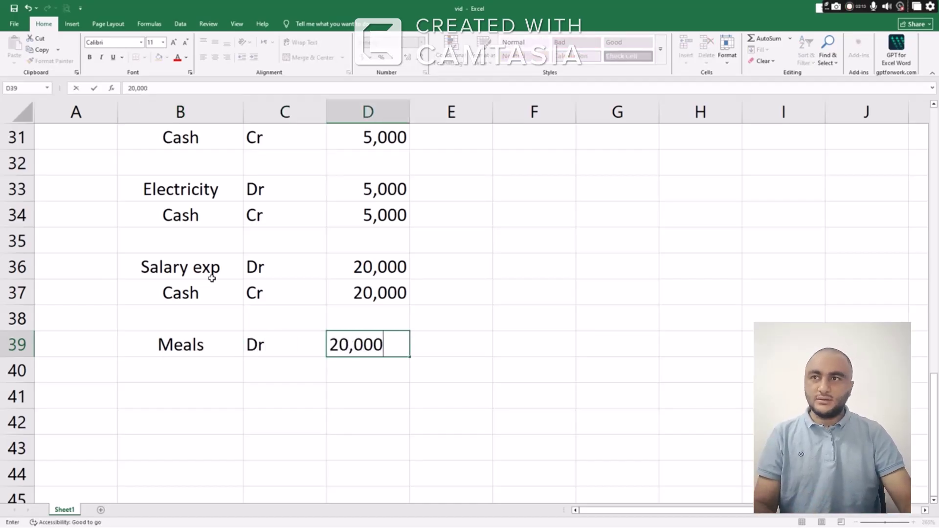
key(Return)
Add Cash Cr in row 40 with the copied 20,000 amount
key(Left)
key(Left)
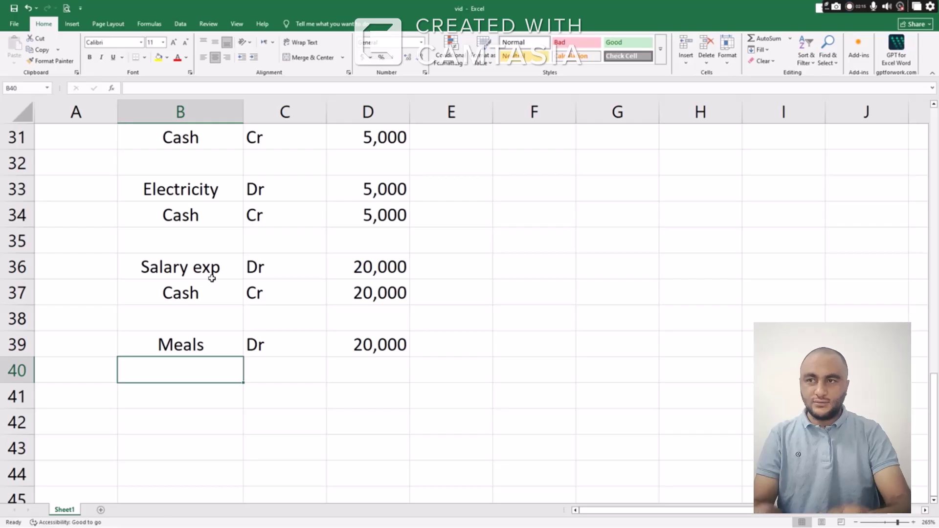
text(Cash)
key(Right)
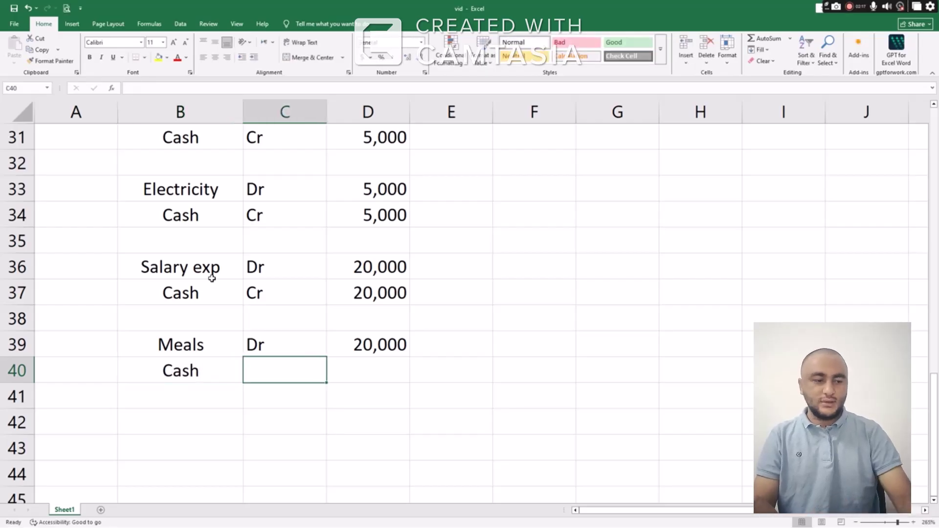
text(Cr)
key(Right)
key(Up)
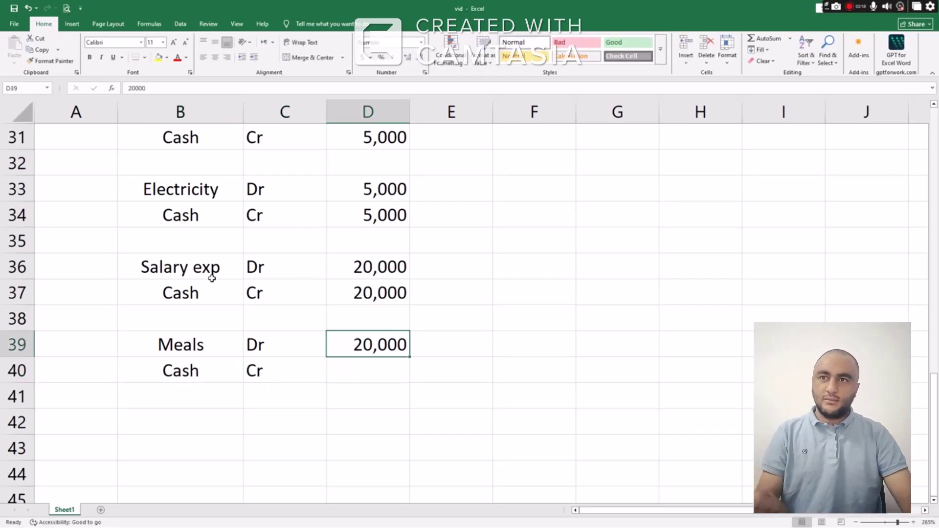
key(ctrl+c)
key(Down)
key(ctrl+v)
key(Down)
key(Down)
key(Down)
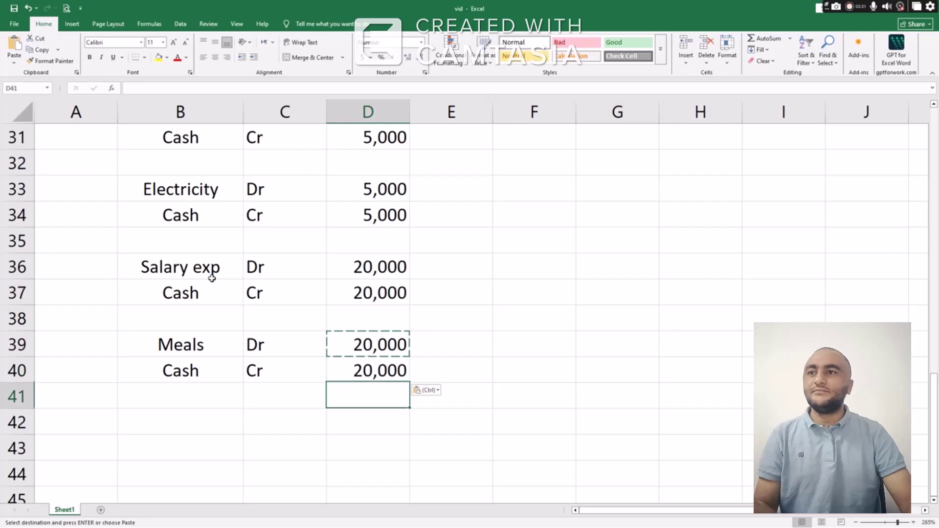
key(Left)
key(Left)
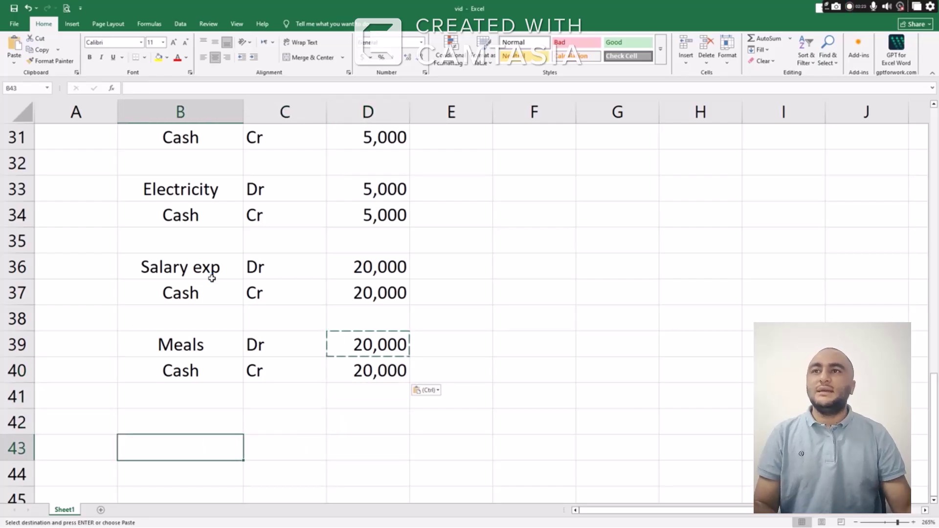
scroll(230, 274, down, 4)
scroll(233, 275, up, 1)
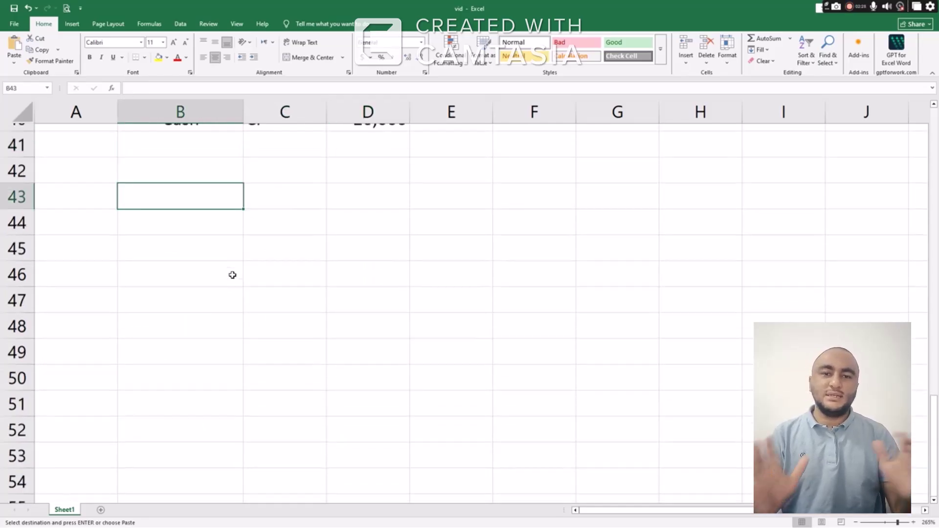
scroll(233, 275, up, 1)
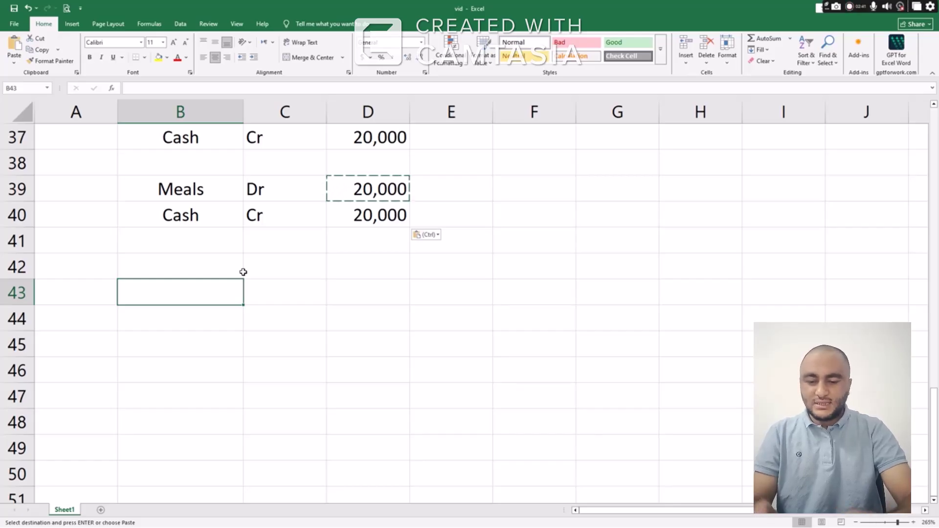
List the books Chem, Bio and Physics in B43:B45
text(Chem)
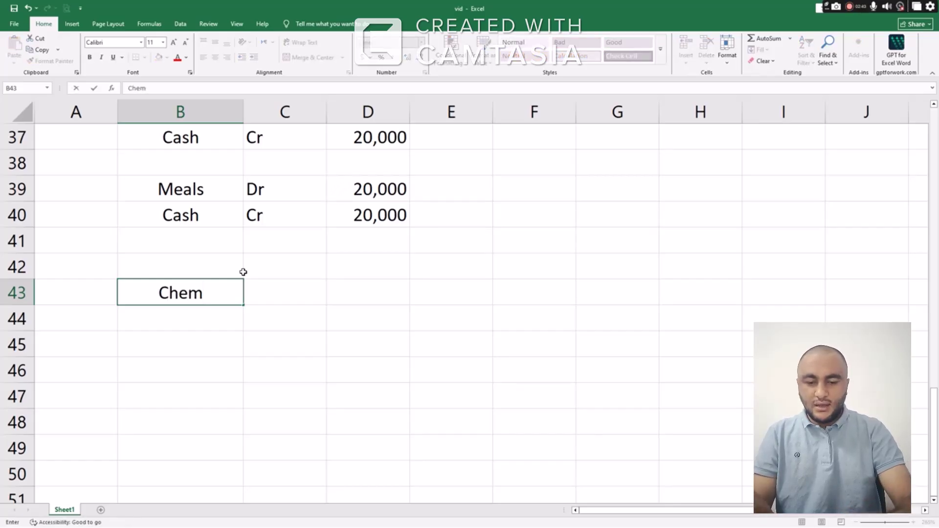
key(Return)
text(Bio)
key(Return)
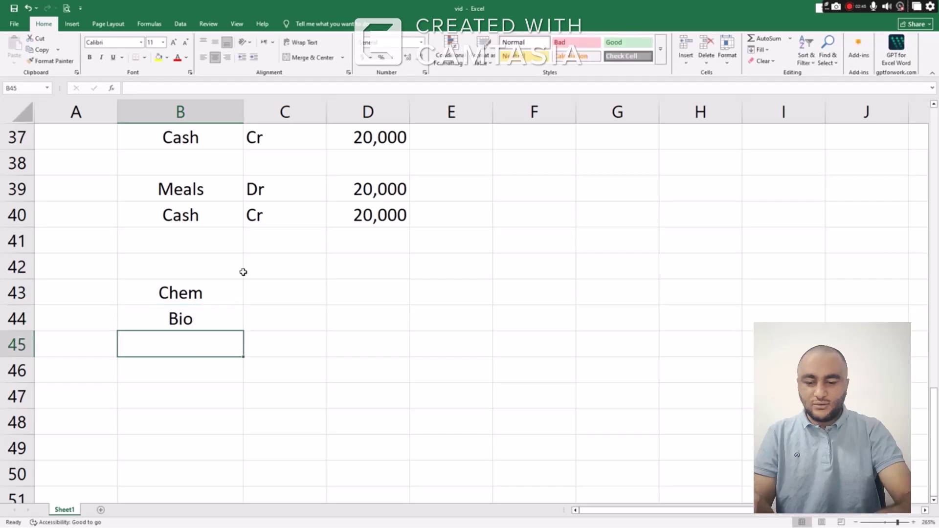
text(Physic)
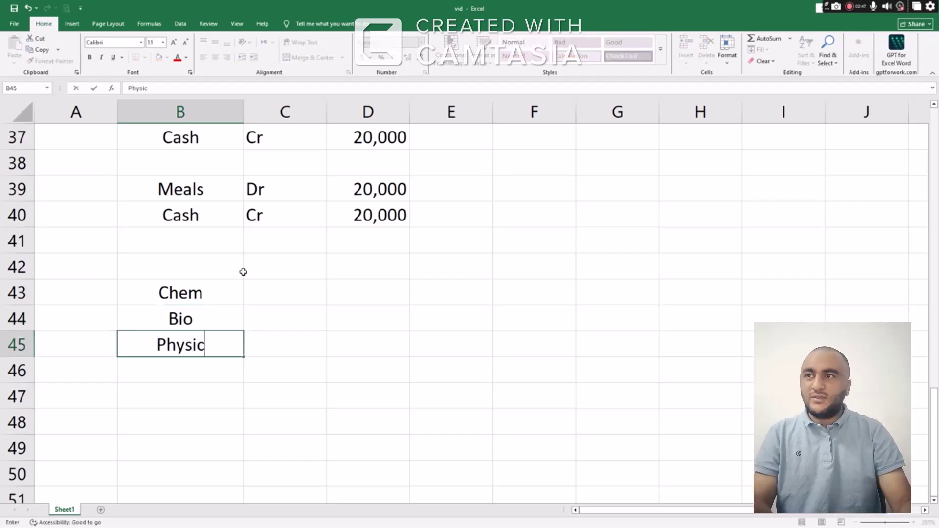
text(s)
key(Tab)
Fill 100 into C43:C45 beside each book
key(Up)
key(Up)
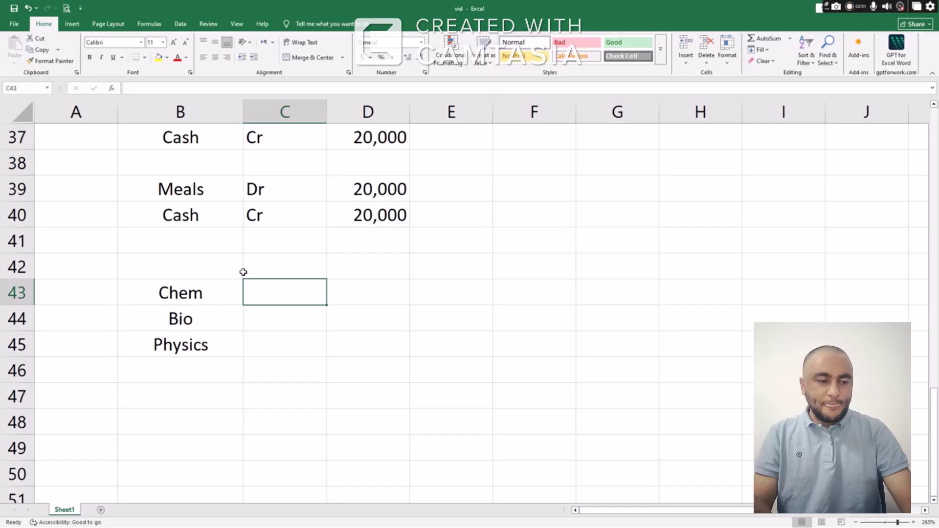
text(100)
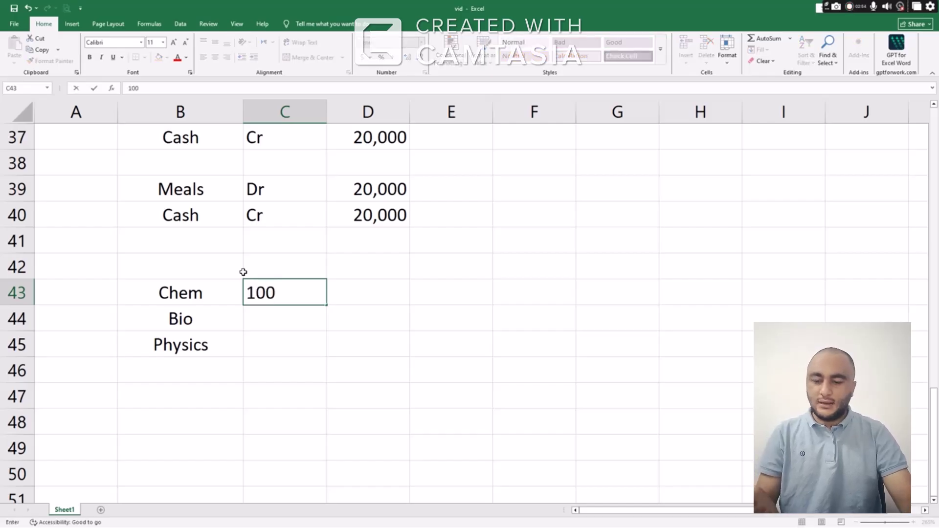
key(Return)
key(Up)
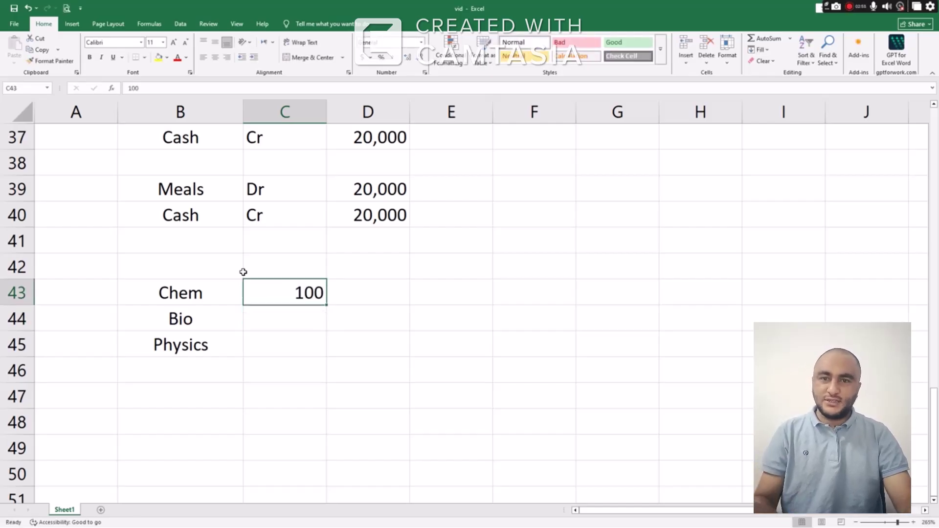
key(ctrl+c)
key(shift+Down)
key(shift+Down)
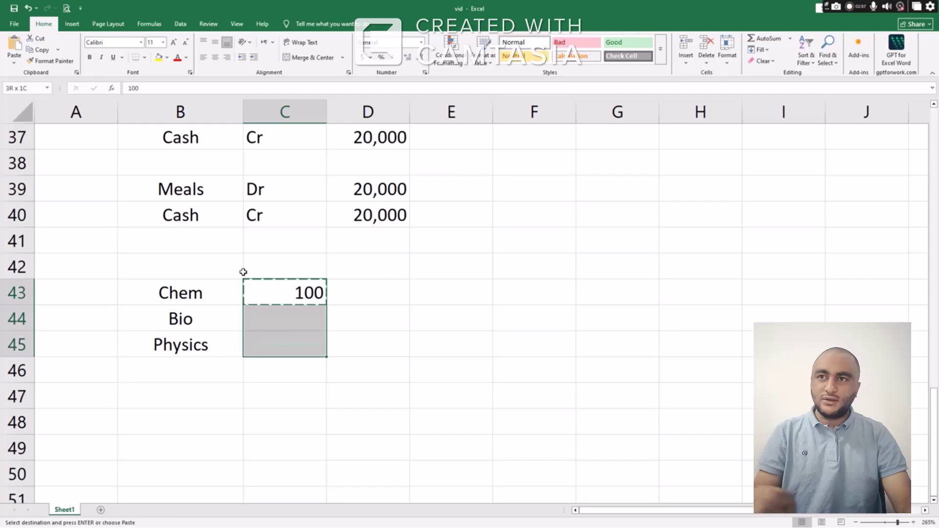
key(ctrl+v)
Fill 500 into D43:D45 beside each book
key(Right)
key(Up)
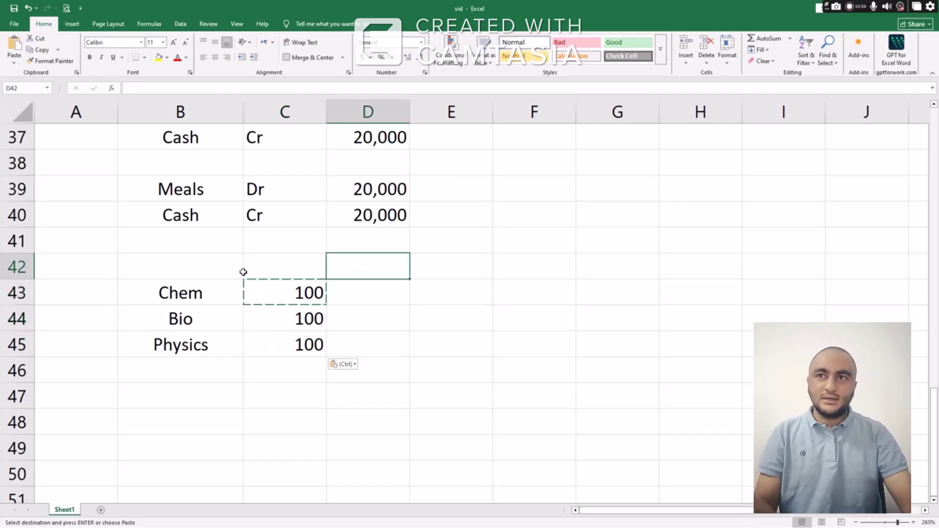
key(Down)
text(500)
key(ctrl+Return)
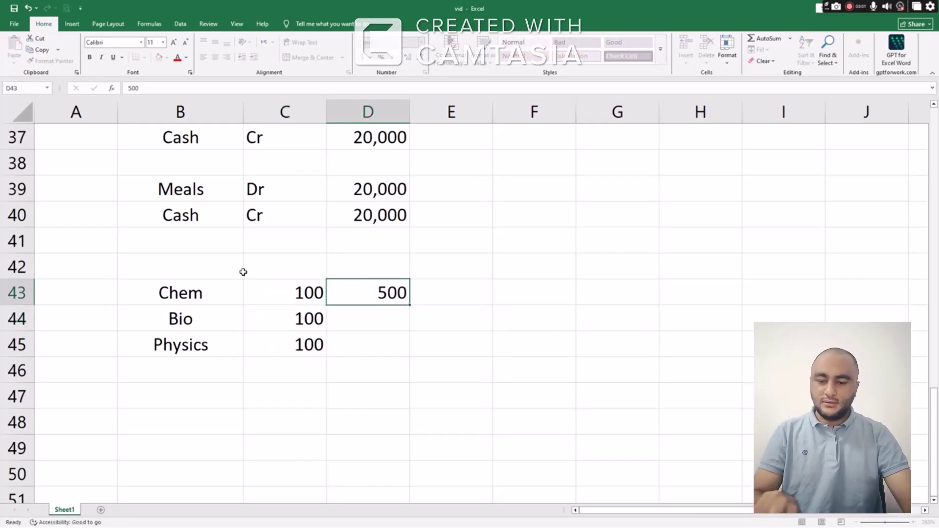
key(ctrl+c)
key(shift+Down)
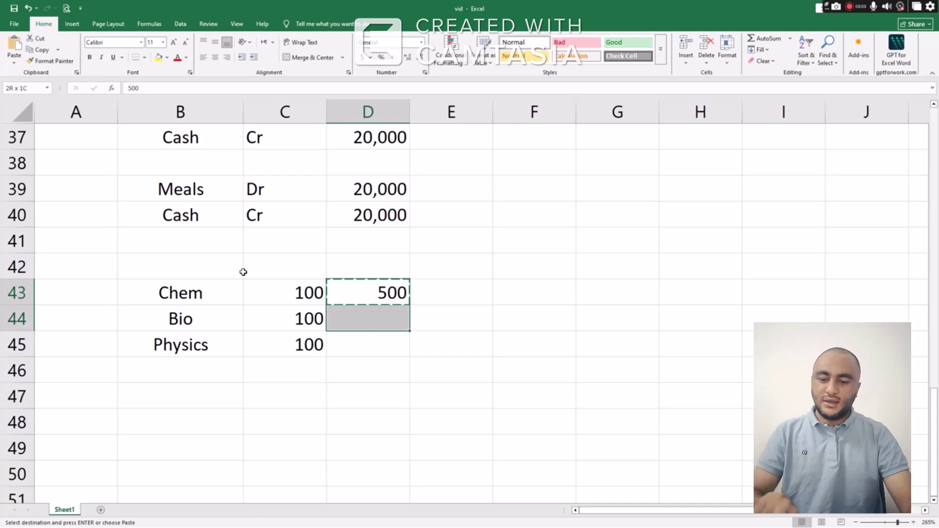
key(shift+Down)
key(ctrl+v)
Begin the formula =C43 in E43
key(Right)
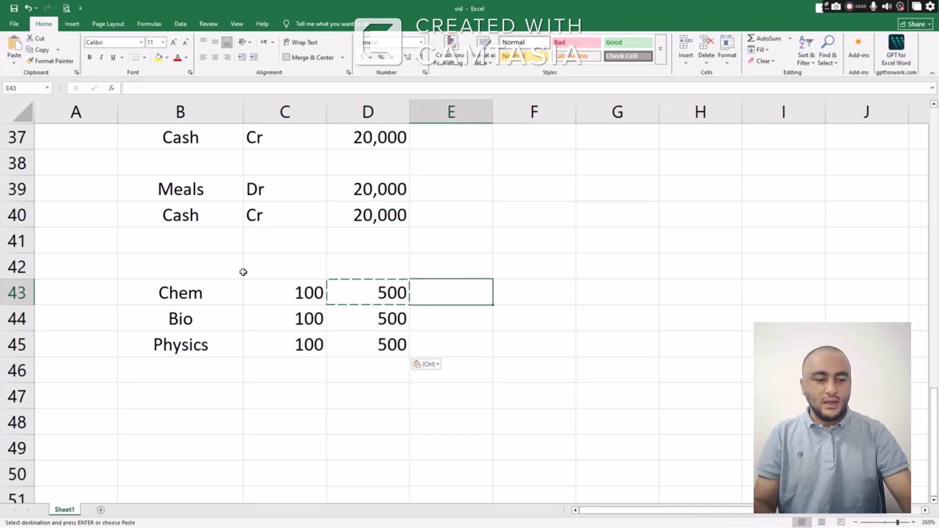
text(=)
key(Left)
key(Left)
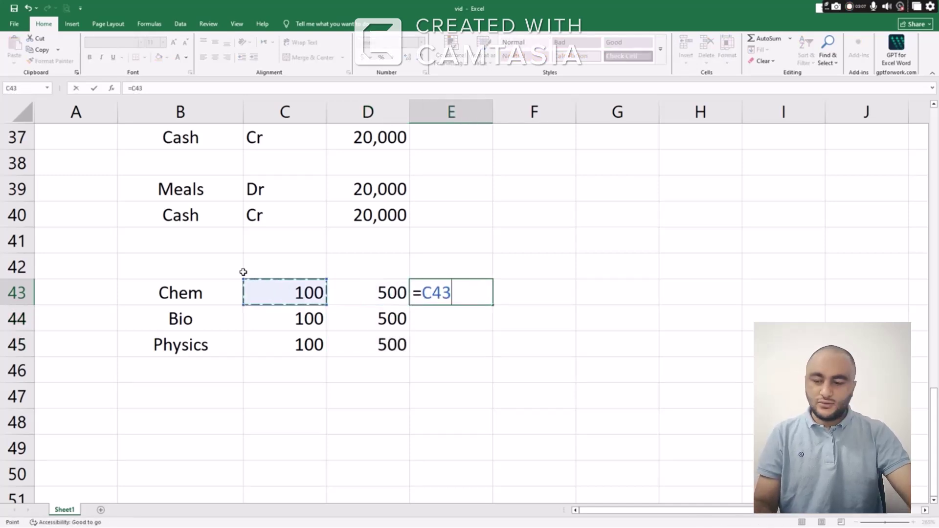
Complete =C43*D43 in E43 and copy it down to E45, giving 50000 each
text(*)
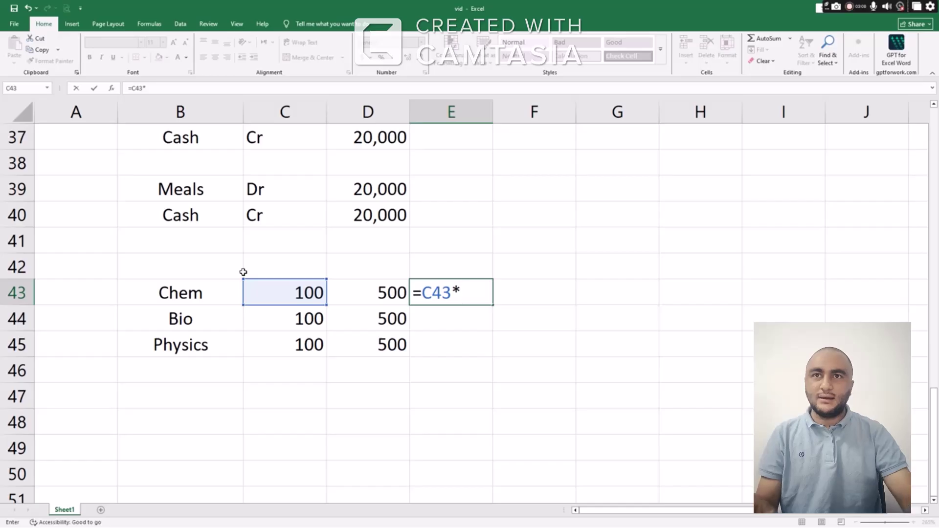
key(Left)
key(Return)
key(Up)
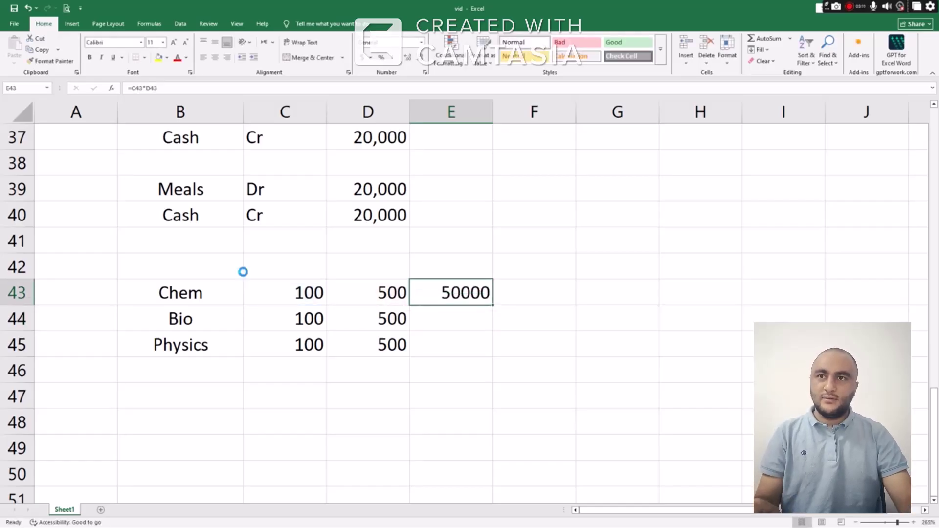
key(ctrl+c)
key(shift+Down)
key(shift+Down)
key(ctrl+v)
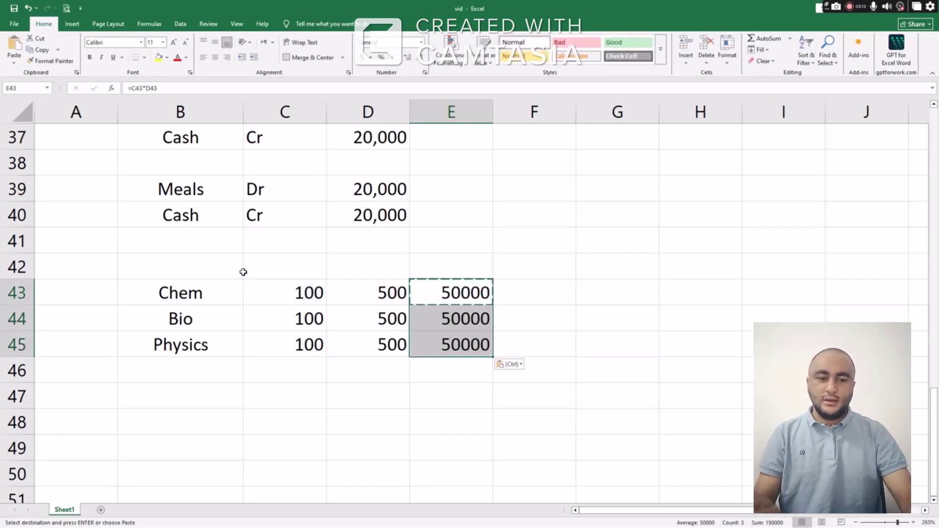
Total E43:E45 with =SUM in E46, giving 150000, and make it bold
key(Down)
key(Down)
key(Down)
text(=)
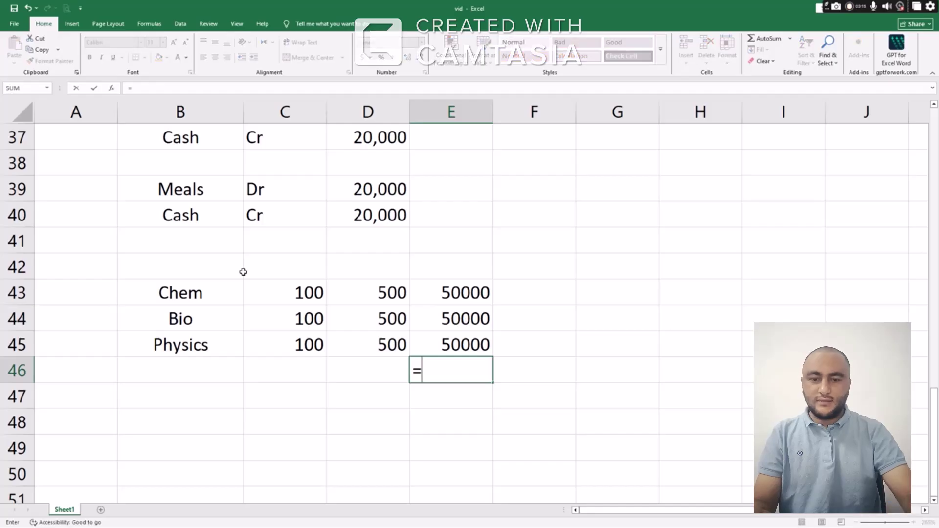
text(sum)
key(Tab)
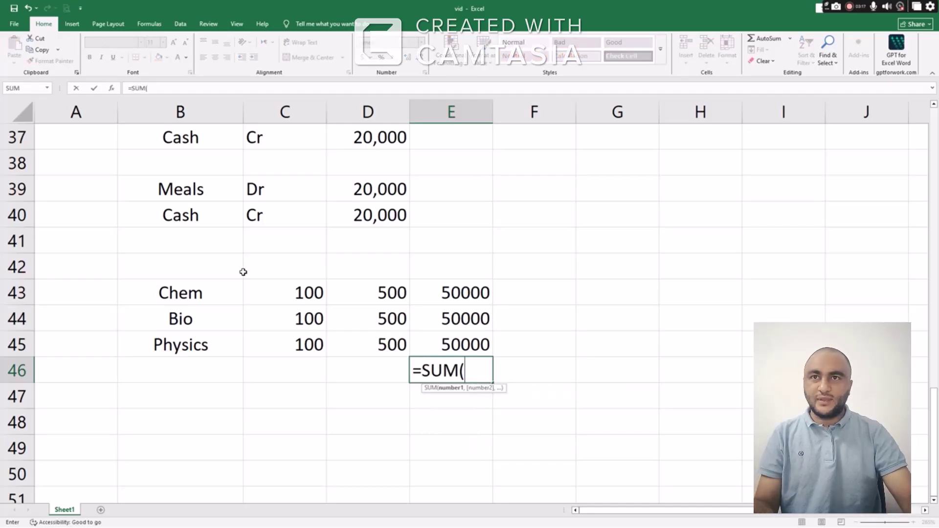
key(Up)
key(shift+Up)
key(shift+Up)
key(Return)
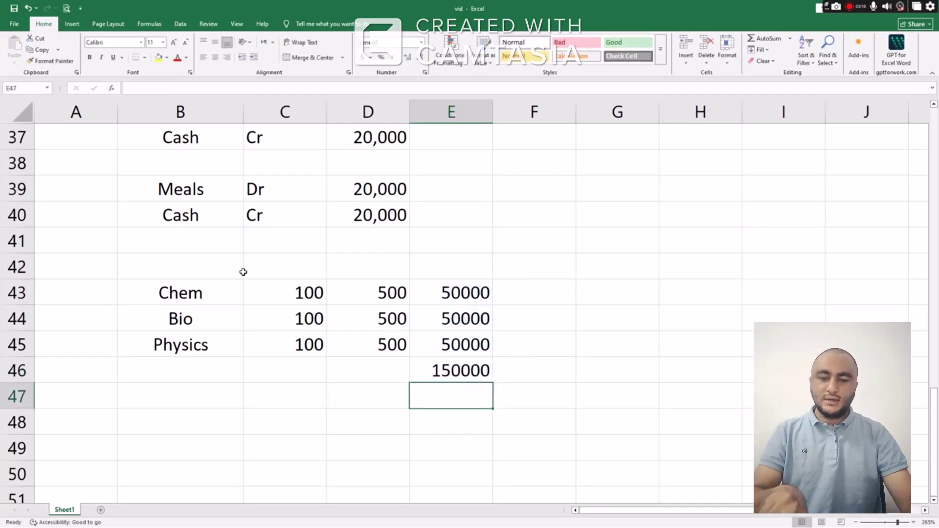
key(Up)
key(ctrl+b)
key(Down)
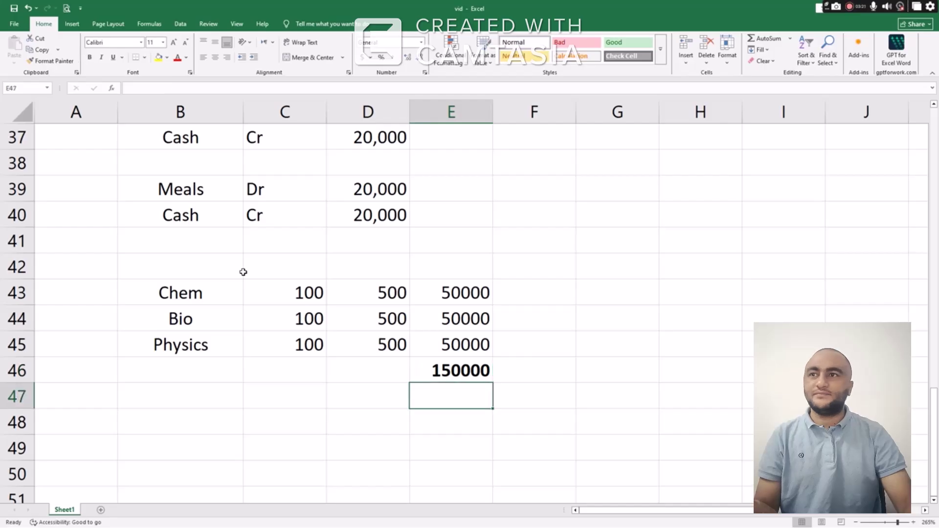
key(Down)
key(Left)
key(Left)
key(Left)
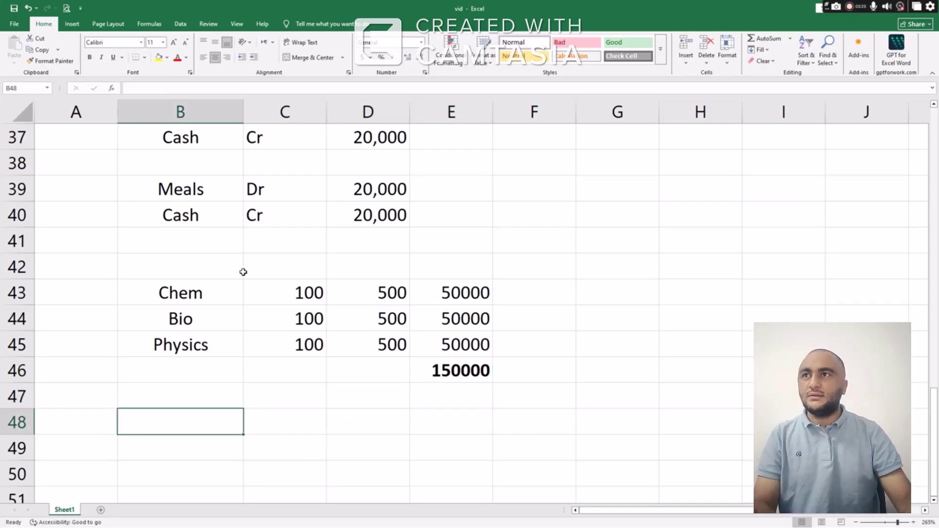
Enter Purchase (COS) Dr 150,000 in row 48
scroll(247, 268, up, 3)
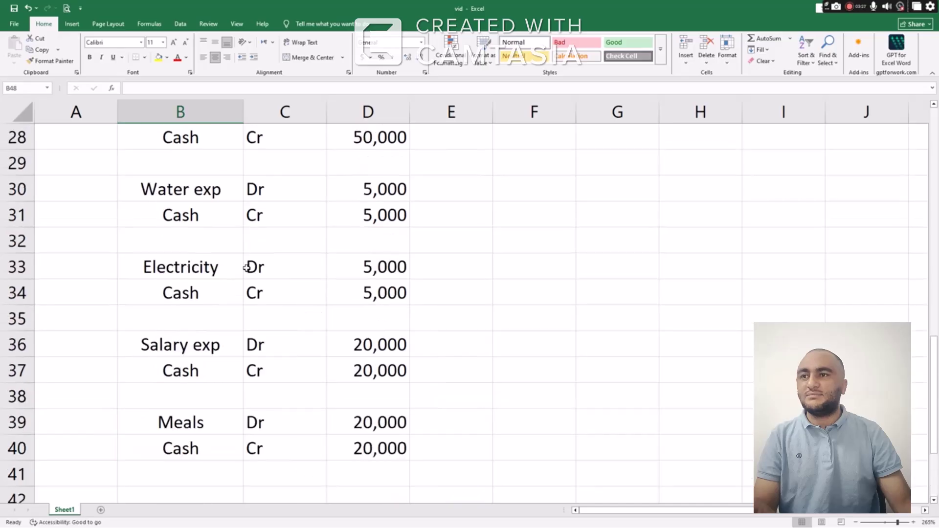
scroll(263, 308, down, 5)
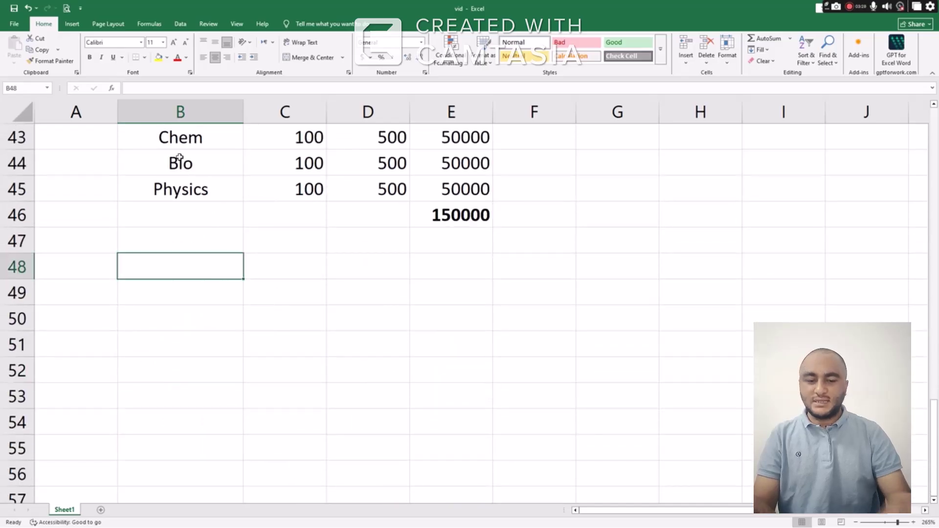
text(Pur)
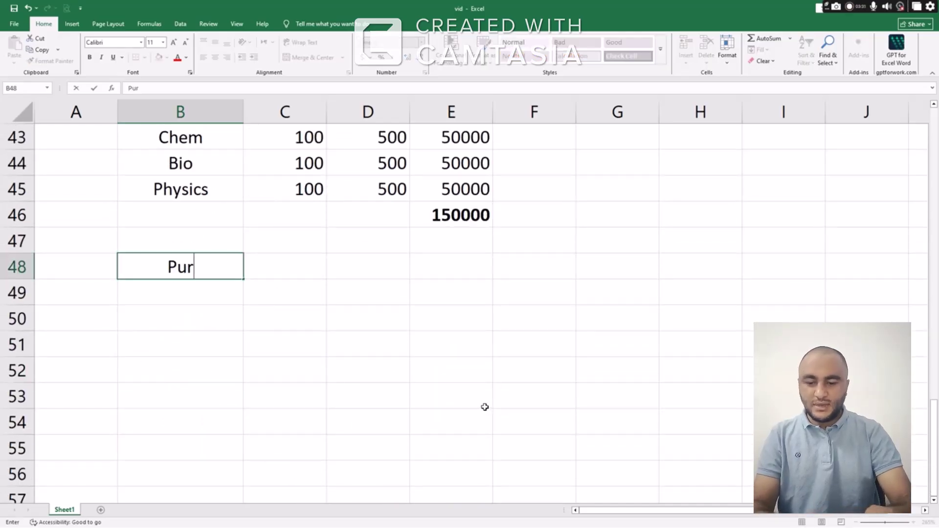
text(chase )
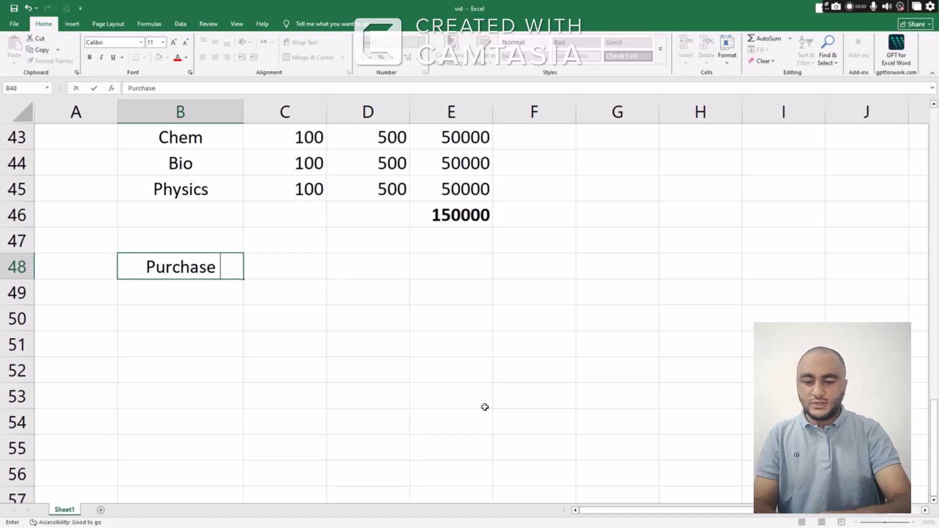
text((COS))
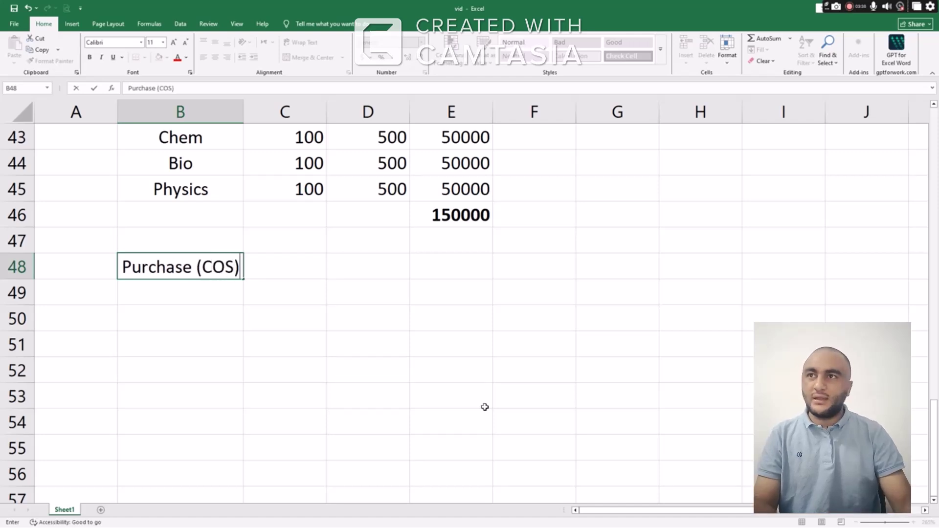
key(Tab)
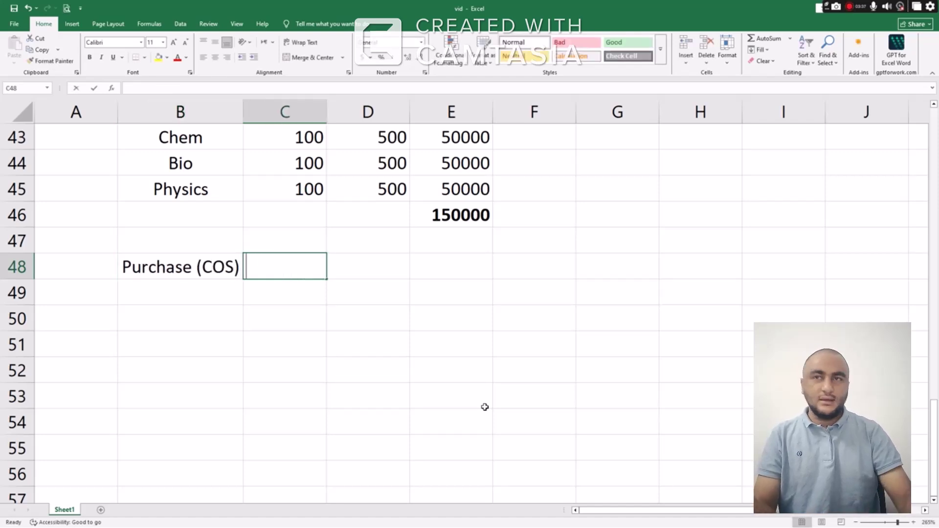
text(Dr)
key(Tab)
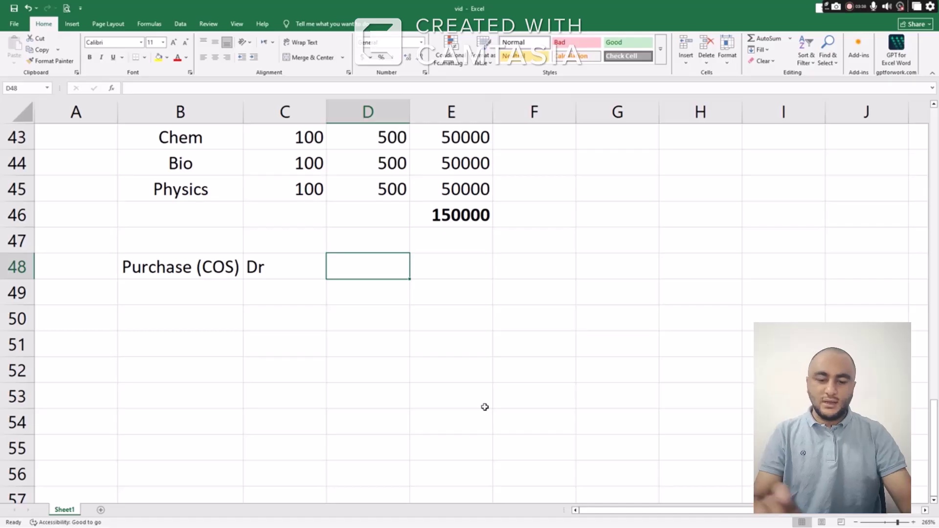
text(150,000)
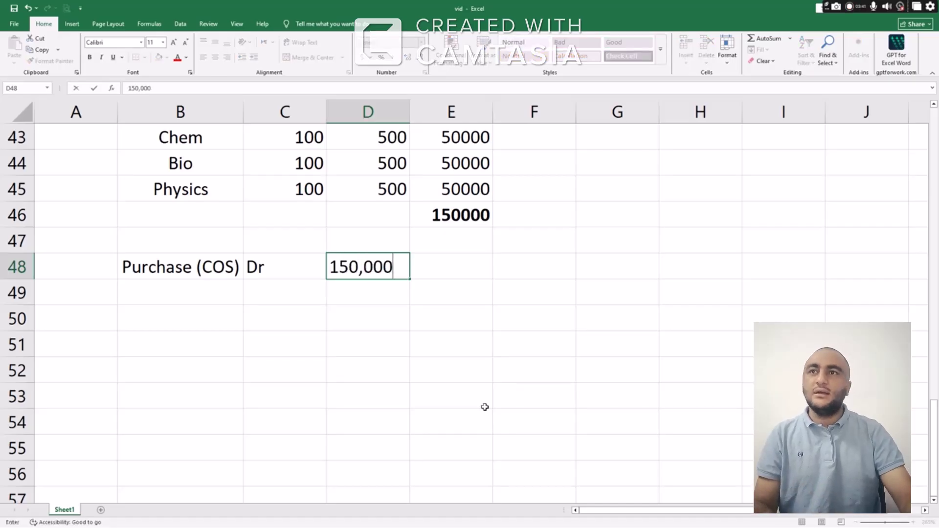
key(Return)
Add Cash Cr in row 49 with the copied 150,000 amount
key(Up)
key(Left)
key(Left)
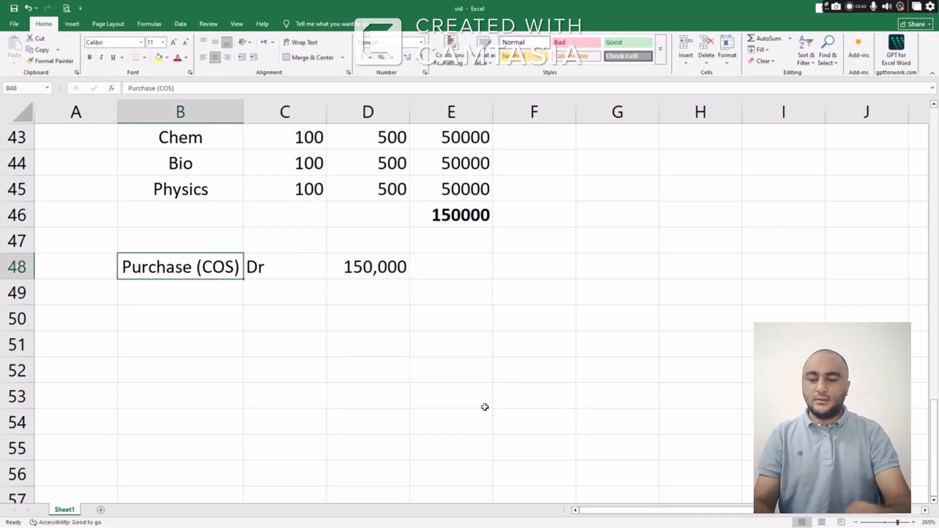
key(Down)
text(Cash)
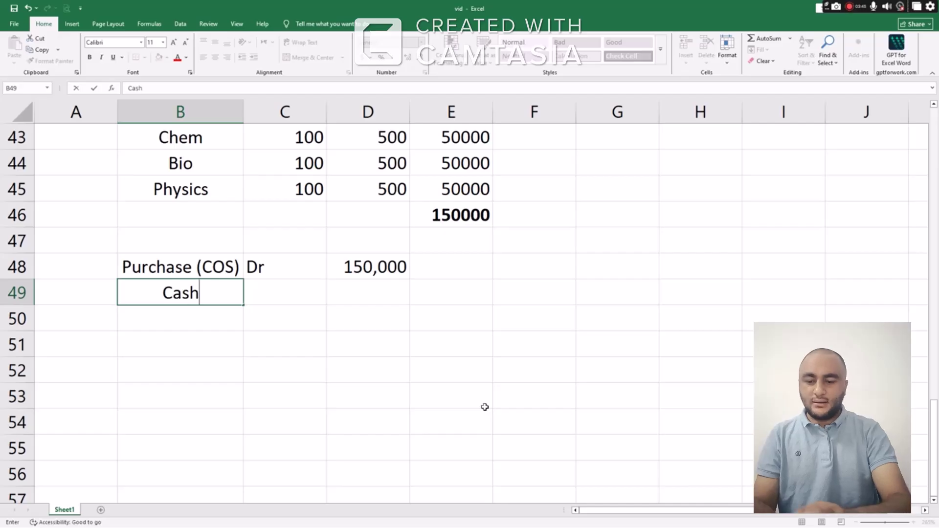
key(Tab)
text(Cr)
key(Tab)
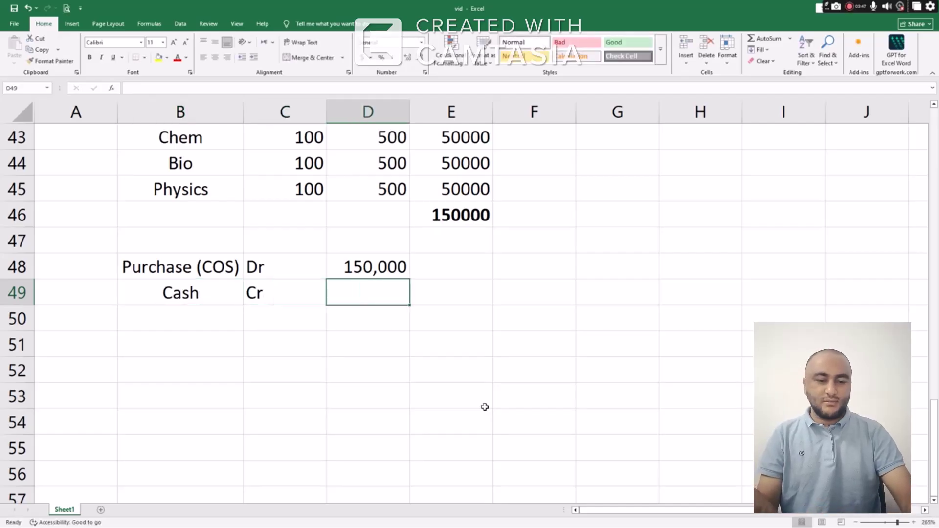
key(Up)
key(ctrl+c)
key(Down)
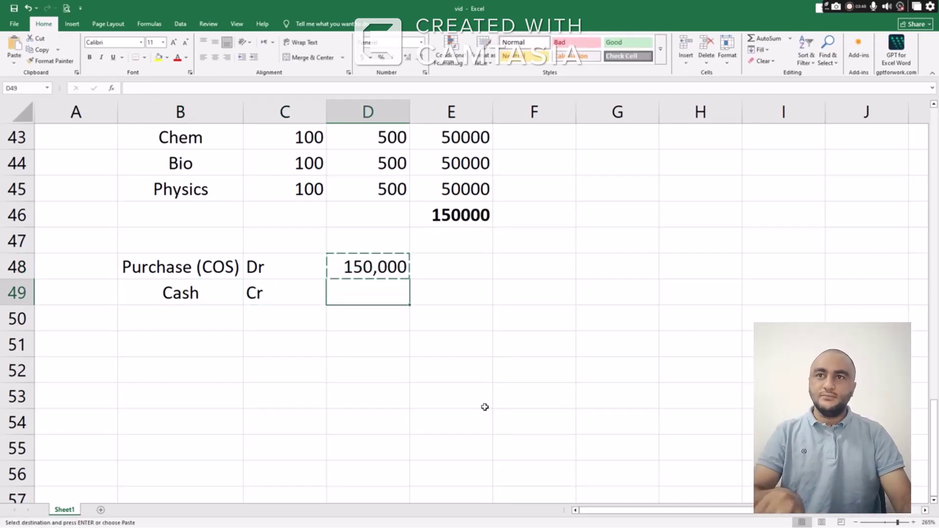
key(ctrl+v)
Type the note 'Now we can.' in B52
key(Down)
key(Up)
key(Up)
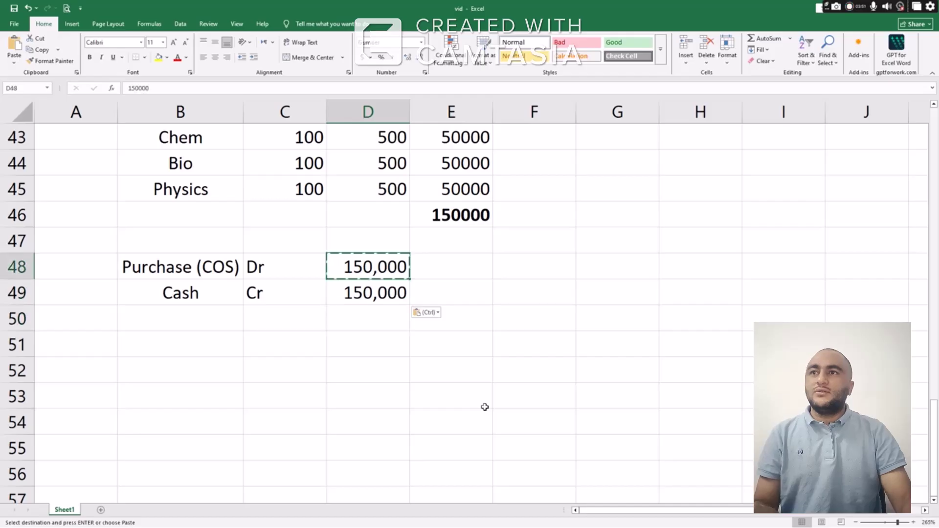
key(Left)
key(Left)
key(Down)
key(Down)
key(Down)
key(Down)
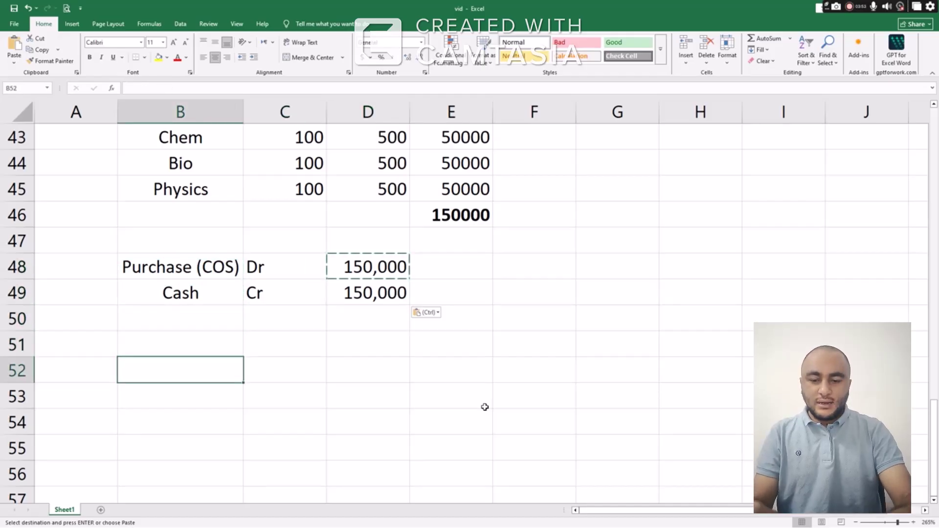
text(Now we )
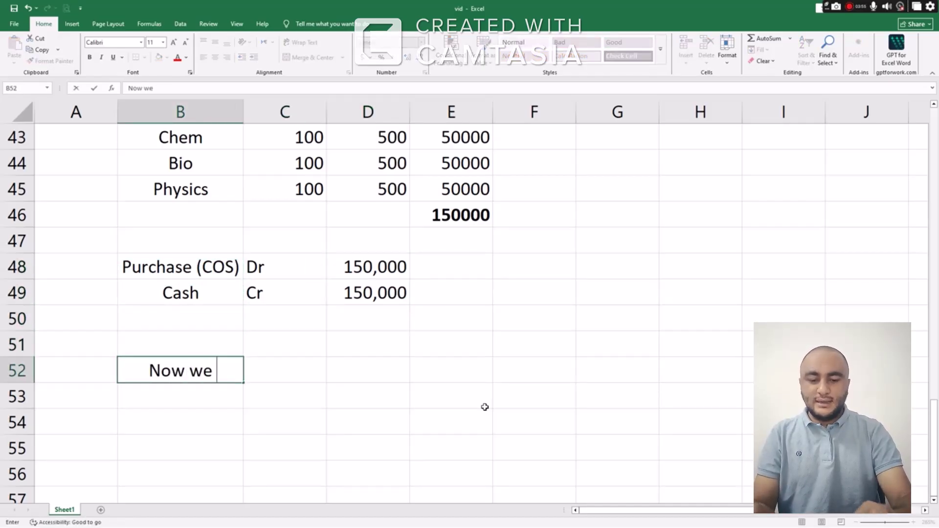
text(can.)
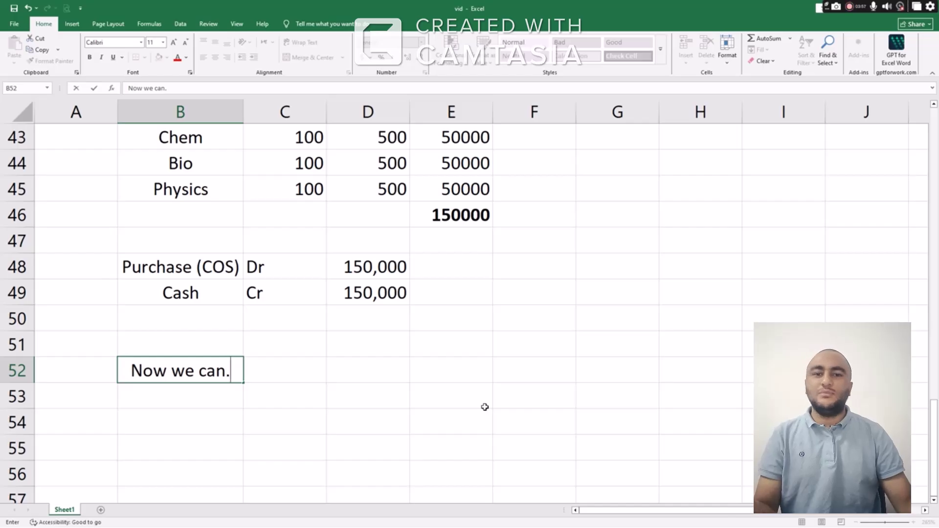
key(Return)
Review the opening capital figures and the Chair and Computer entries at the sheet top
scroll(367, 379, up, 1)
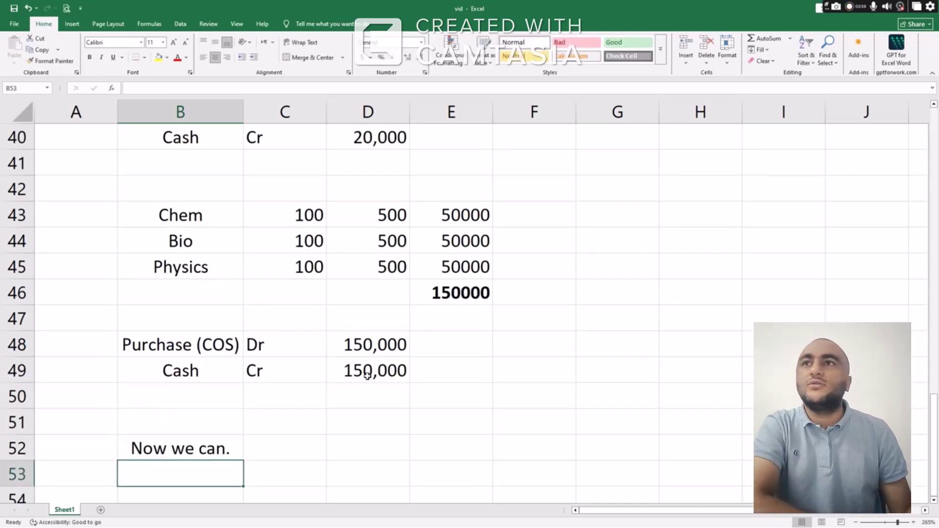
scroll(368, 373, up, 11)
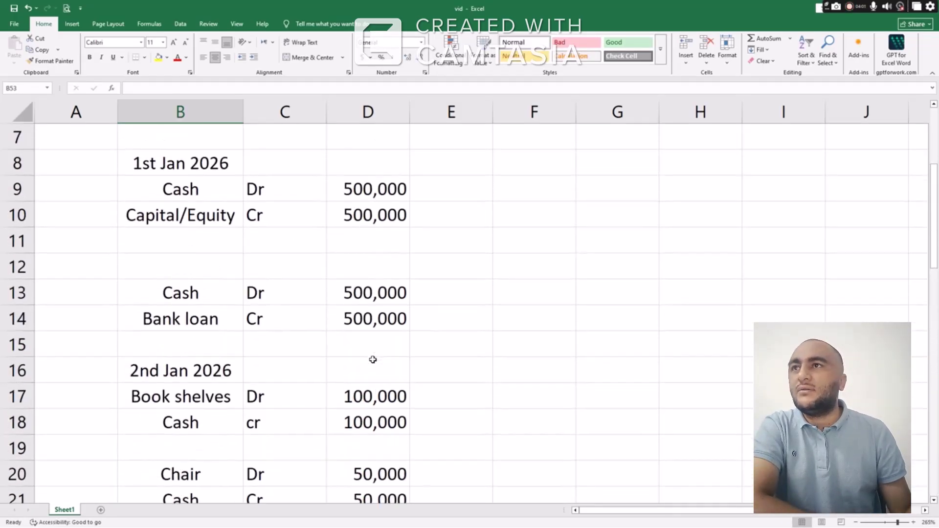
scroll(294, 313, up, 2)
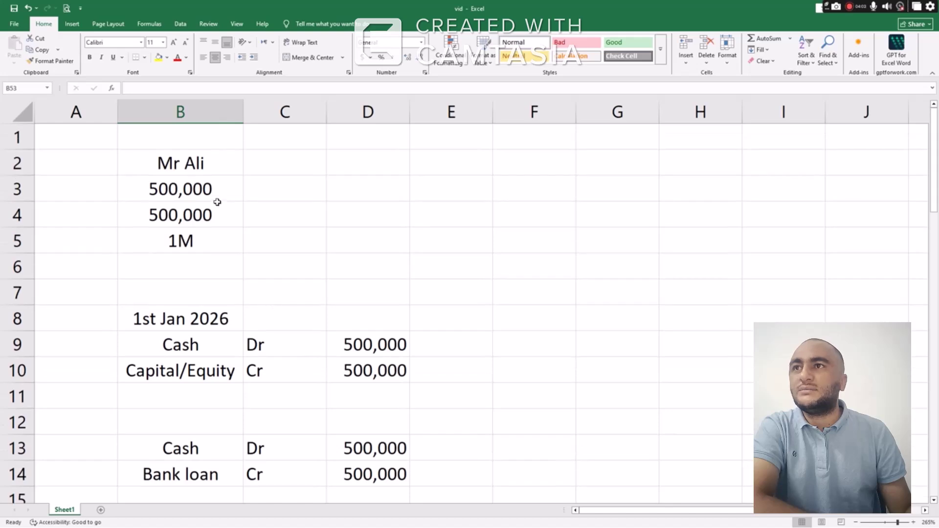
click(188, 163)
drag(188, 164, 181, 258)
scroll(362, 241, down, 3)
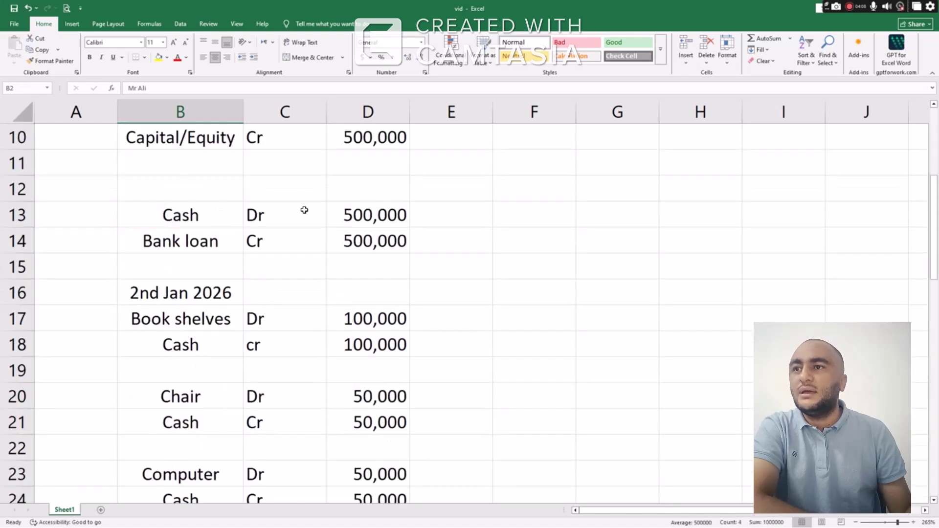
scroll(304, 210, up, 2)
scroll(300, 314, down, 5)
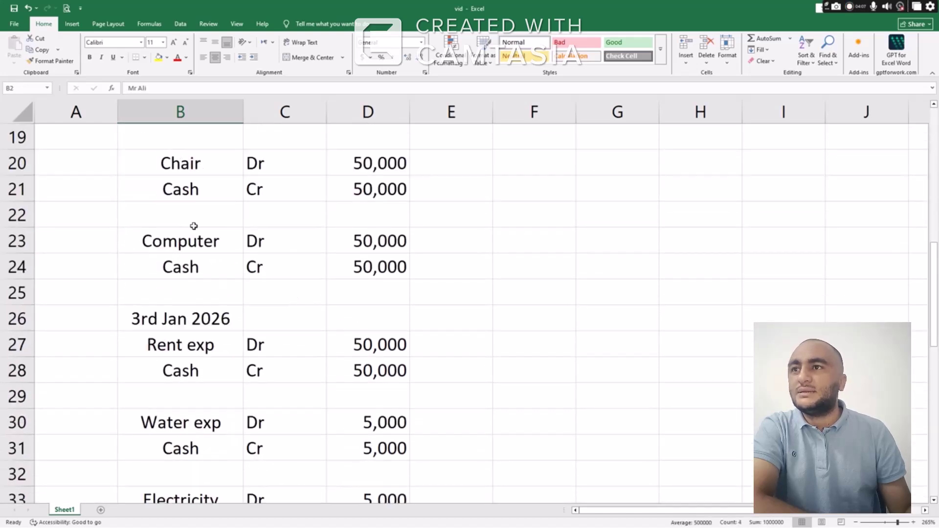
drag(196, 169, 411, 288)
Review the 3rd Jan 2026 expense entries further down, then switch to the Edge PDF
scroll(241, 329, down, 2)
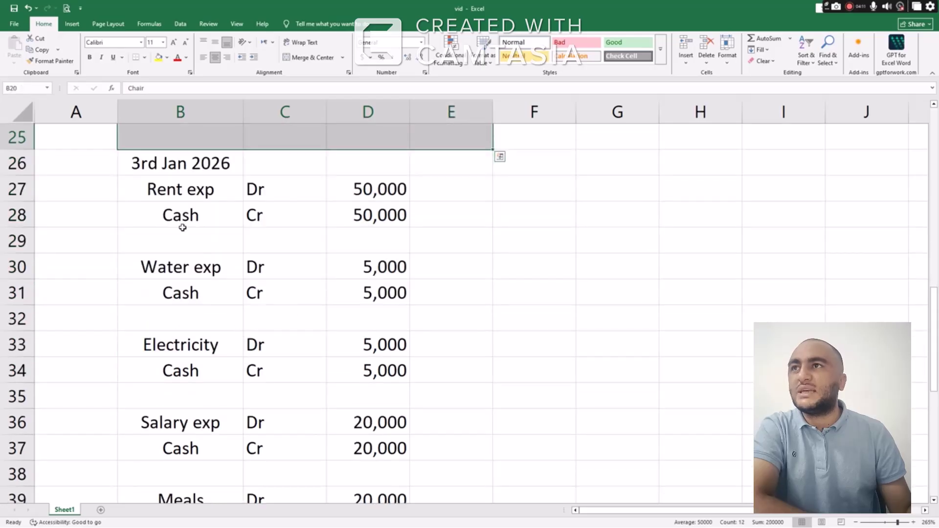
drag(166, 161, 358, 388)
scroll(359, 388, down, 4)
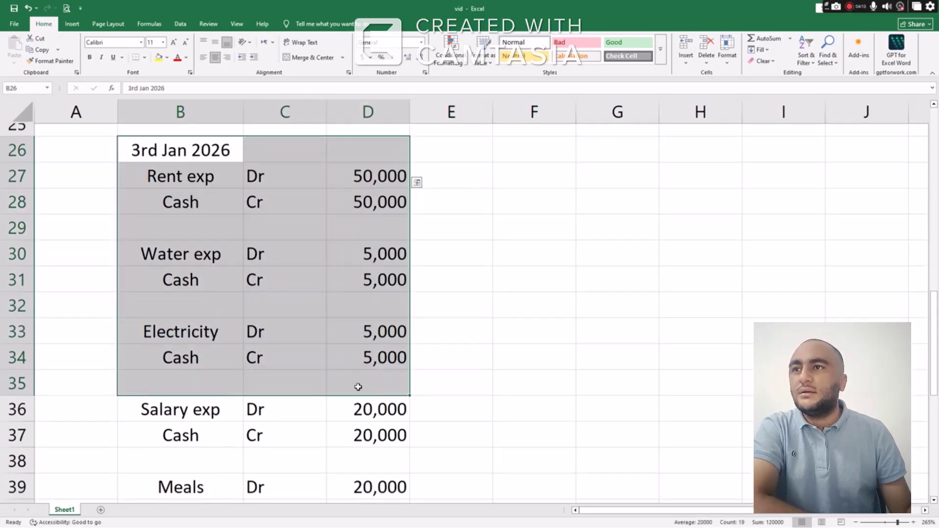
drag(196, 293, 438, 453)
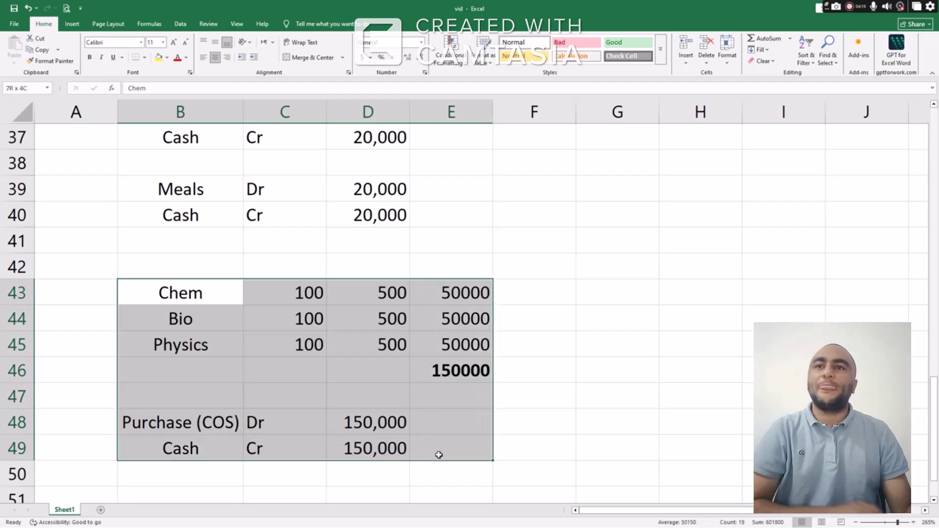
scroll(401, 372, down, 1)
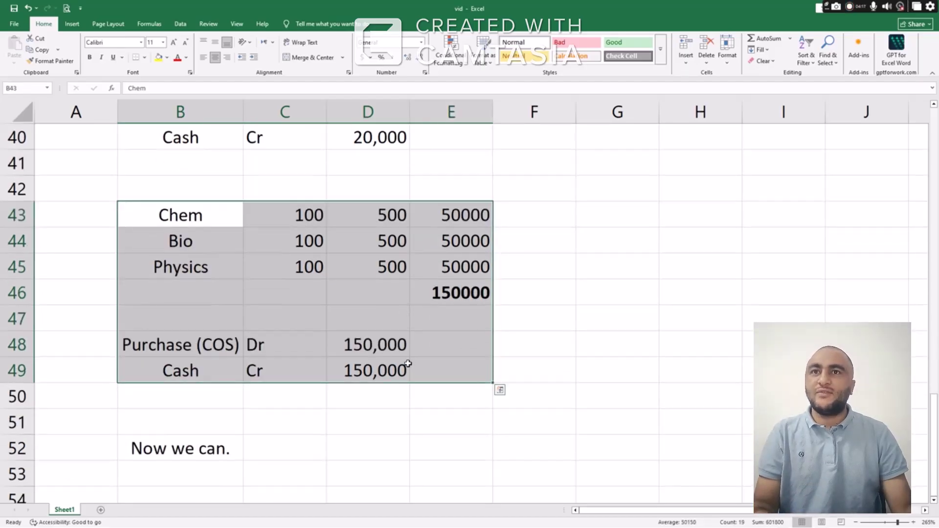
key(alt+Tab)
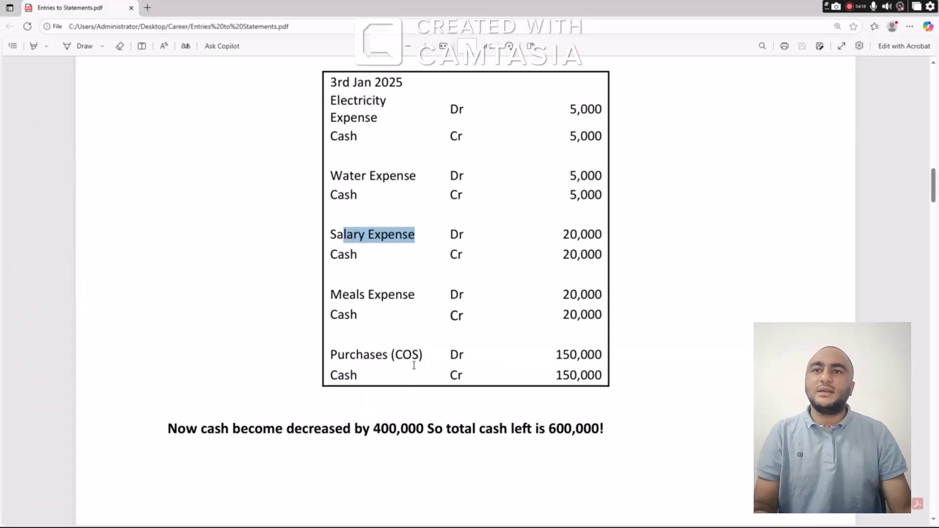
Scroll the PDF past the 400,000 and 600,000 cash figures to the 4th Jan sales entry
scroll(413, 361, down, 3)
drag(375, 331, 443, 332)
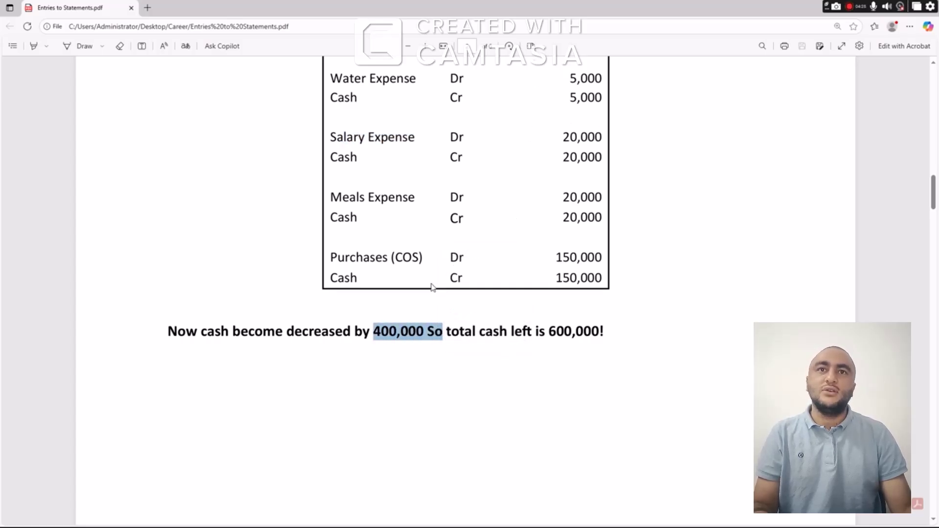
scroll(470, 294, down, 3)
drag(549, 237, 607, 236)
scroll(441, 291, down, 12)
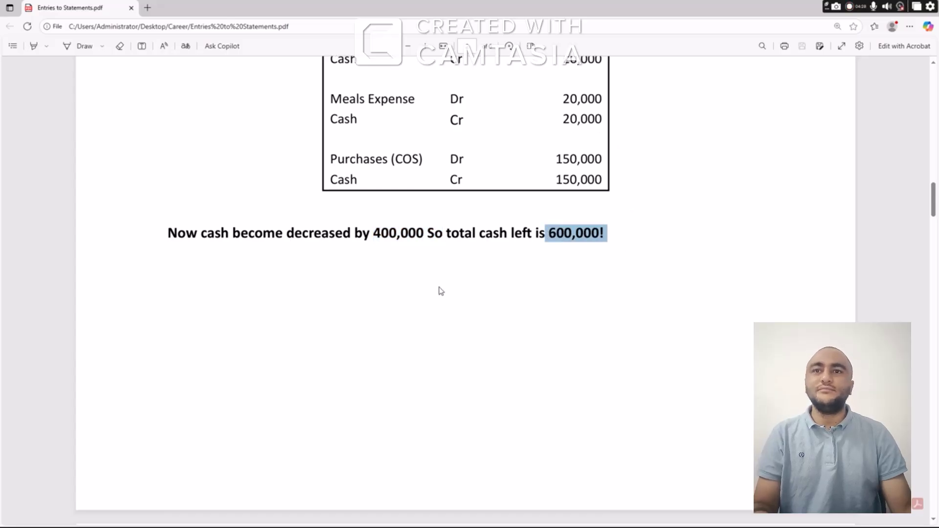
scroll(455, 281, down, 6)
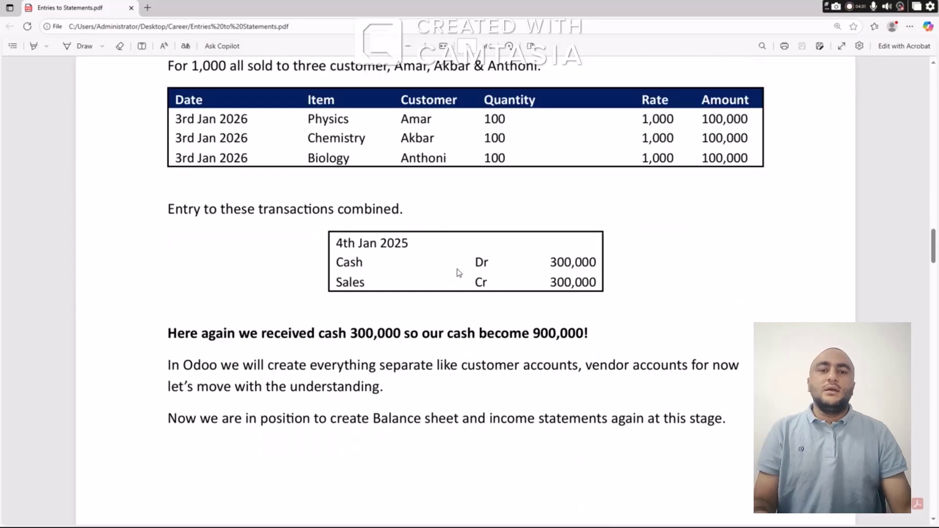
scroll(460, 267, up, 1)
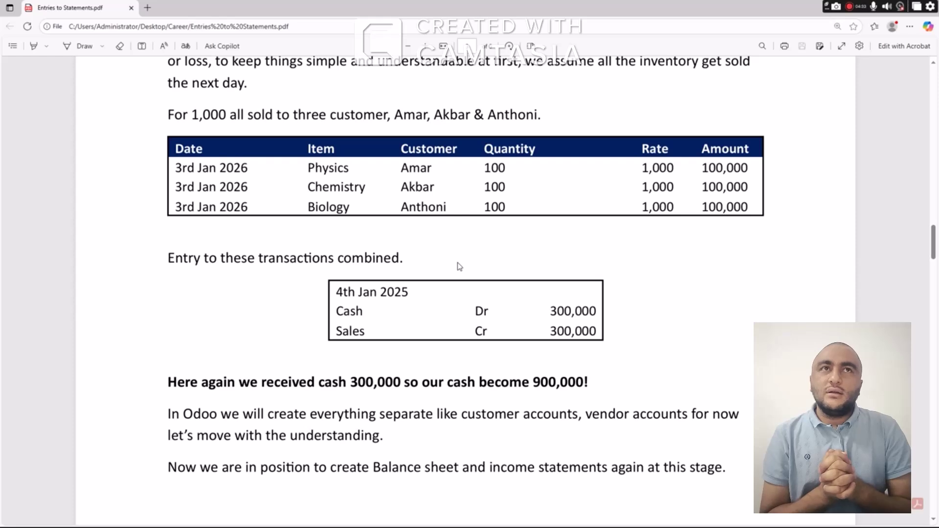
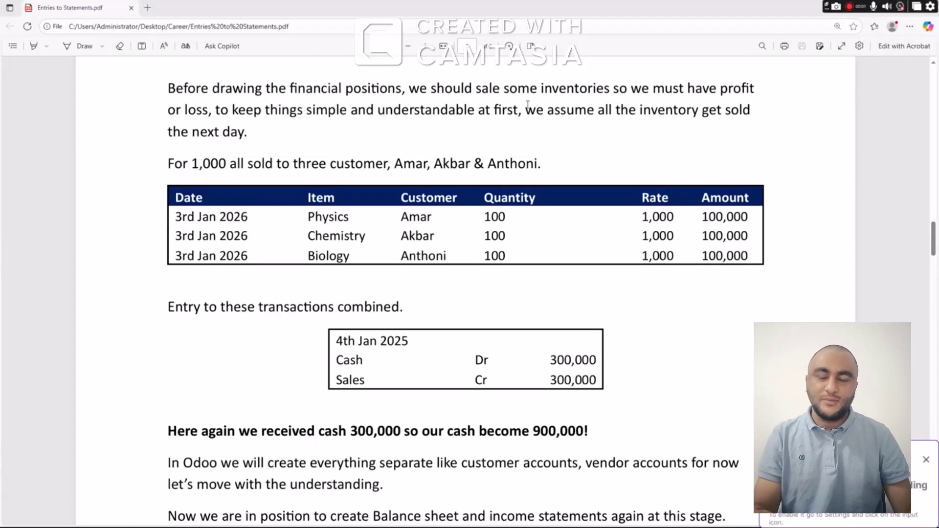
Dismiss the Edge notification and bring the Excel journal workbook to the front
click(926, 462)
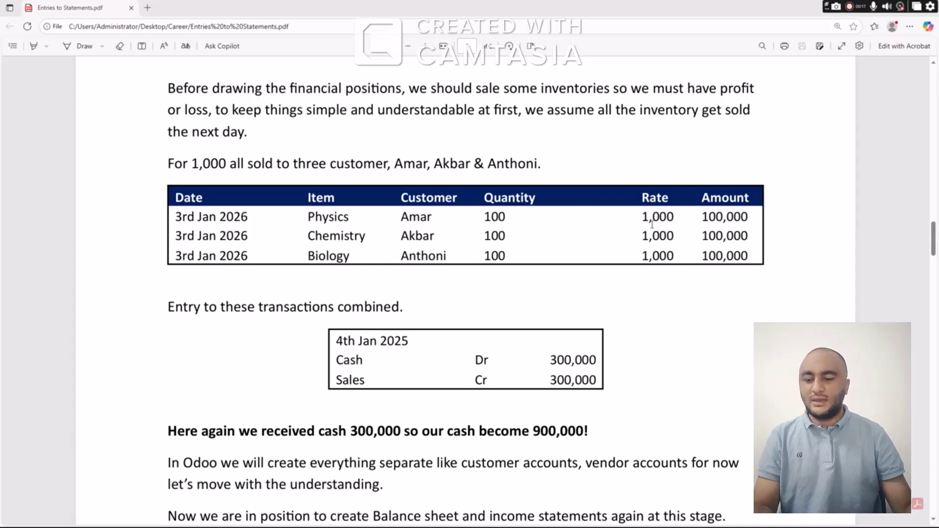
key(alt+Tab)
key(alt+Tab)
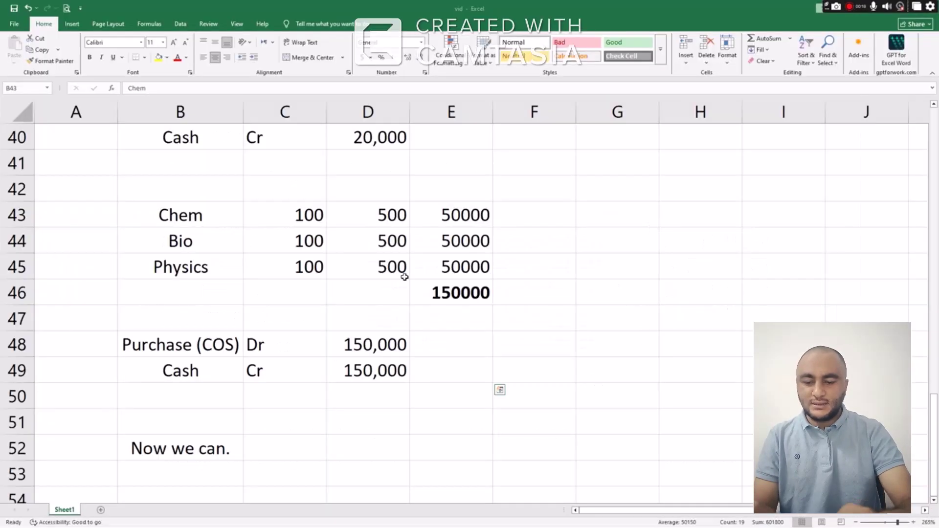
Enter the items Bio, Phys and Chem in B54:B56
scroll(359, 316, down, 3)
click(209, 272)
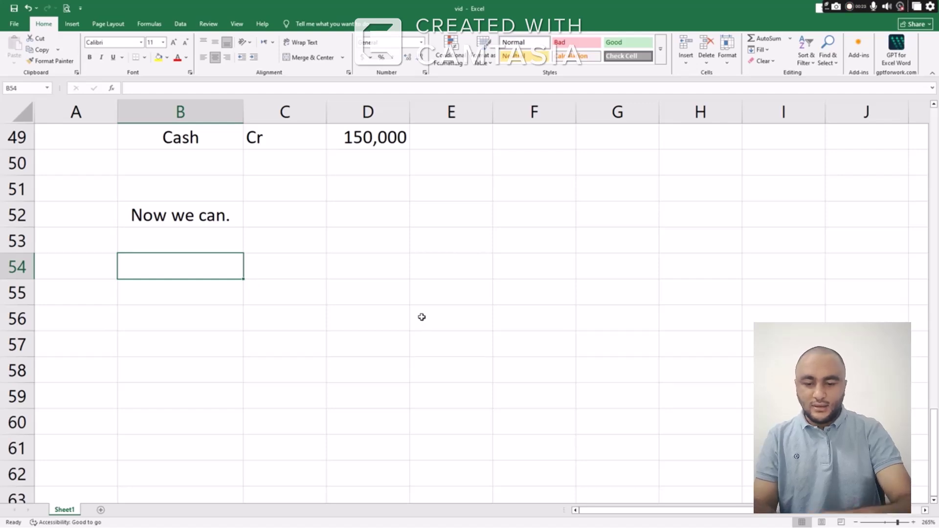
text(Bio)
key(Return)
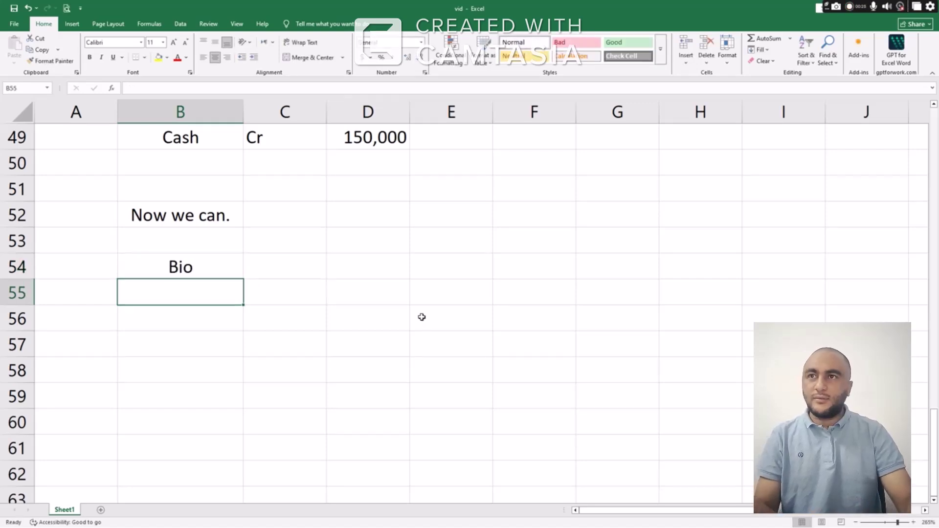
text(Phys)
key(Return)
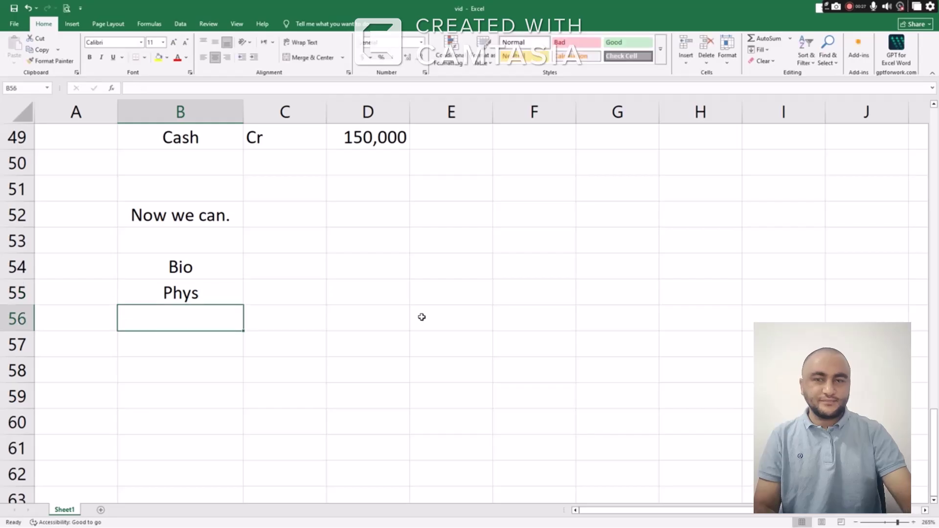
text(Chem)
key(Tab)
Fill quantity 100 for the Bio, Phys and Chem rows
key(Up)
key(Up)
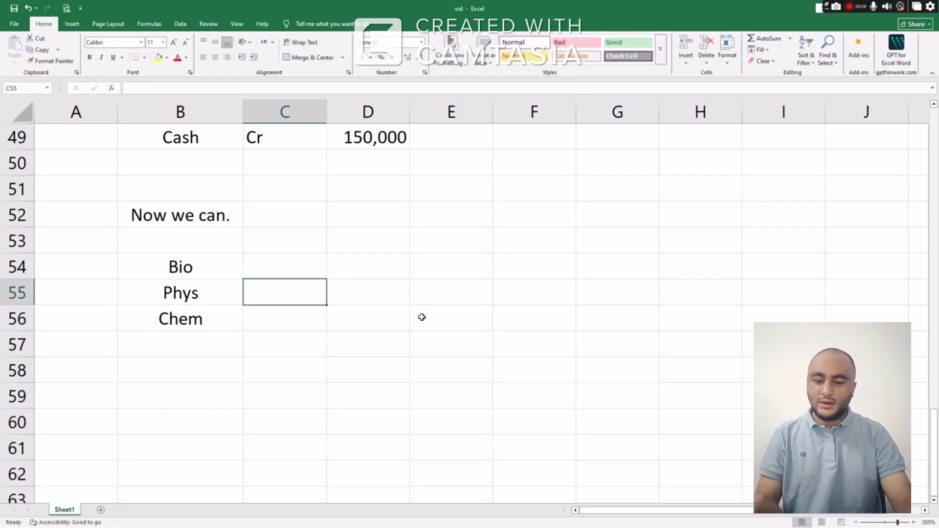
text(100)
key(Return)
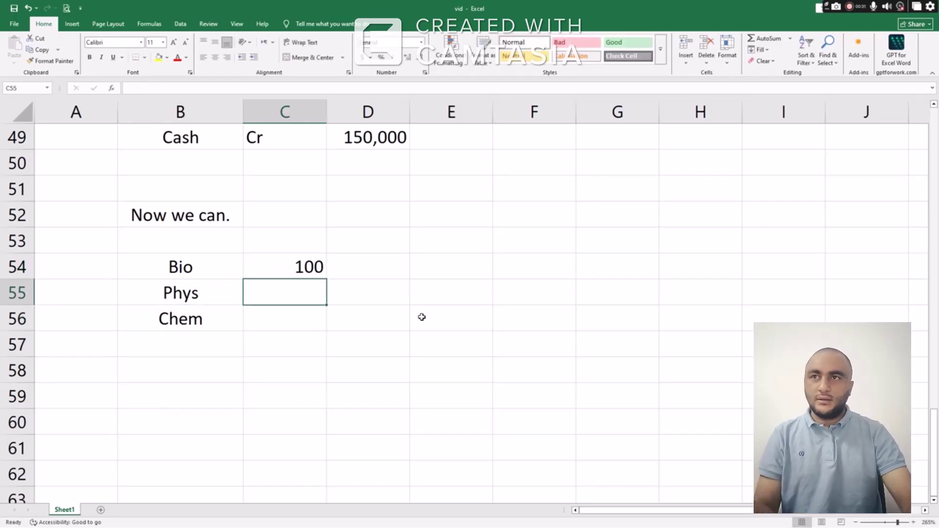
key(Up)
key(ctrl+c)
key(shift+Down)
key(shift+Down)
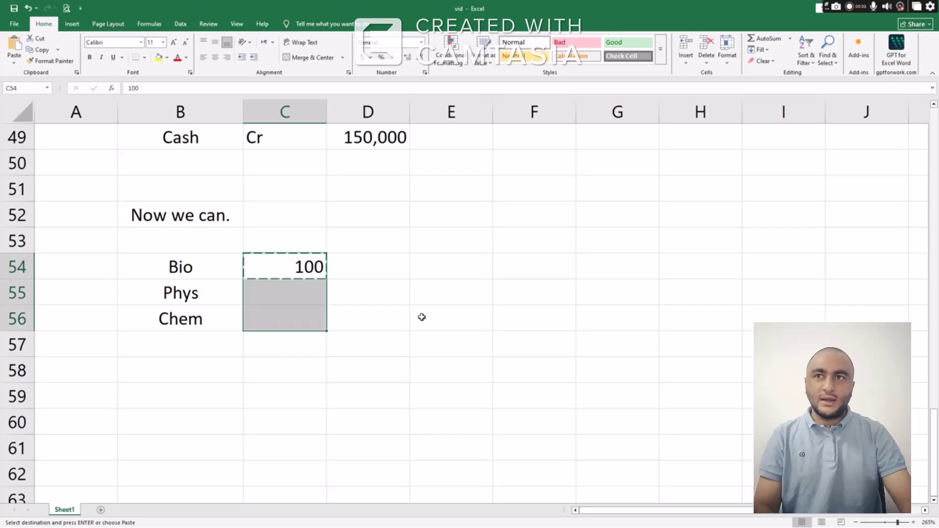
key(ctrl+v)
key(ctrl)
key(Escape)
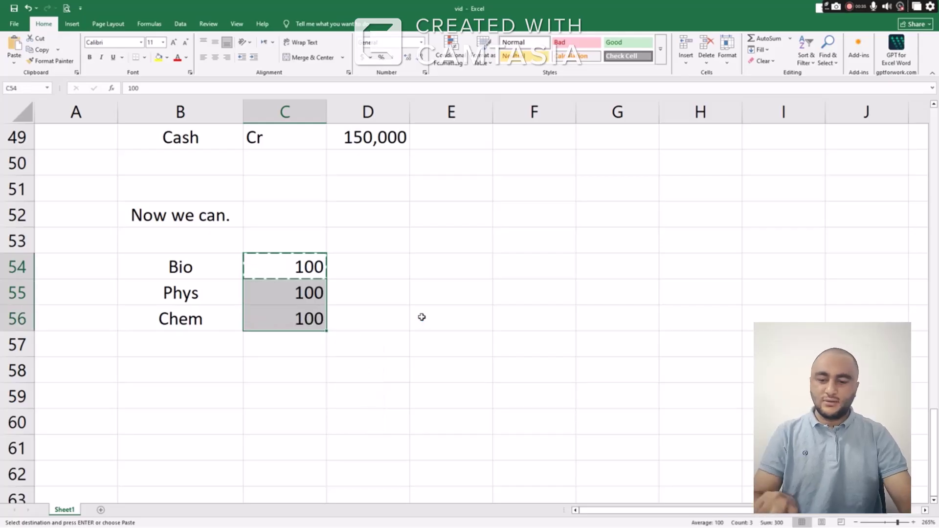
key(Up)
Fill rate 1000 in column D for all three items
key(Right)
key(Down)
text(1000)
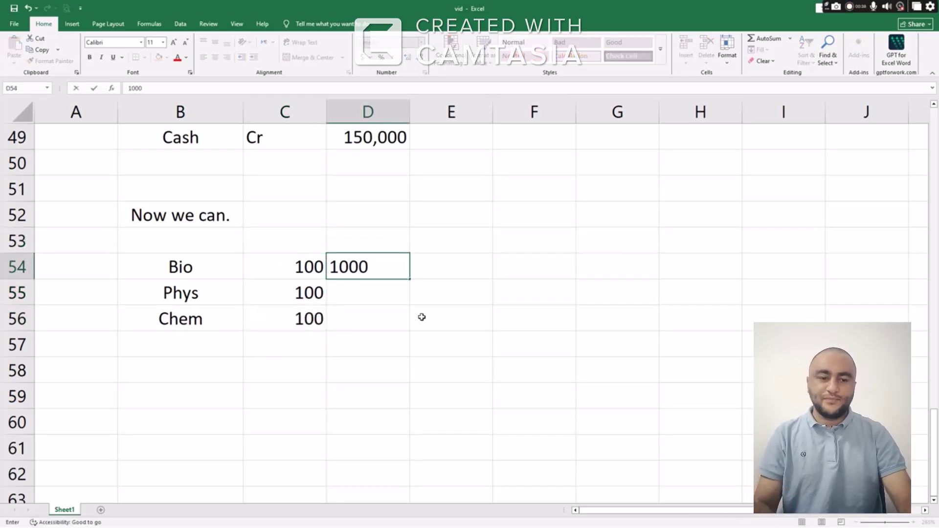
key(Return)
key(Up)
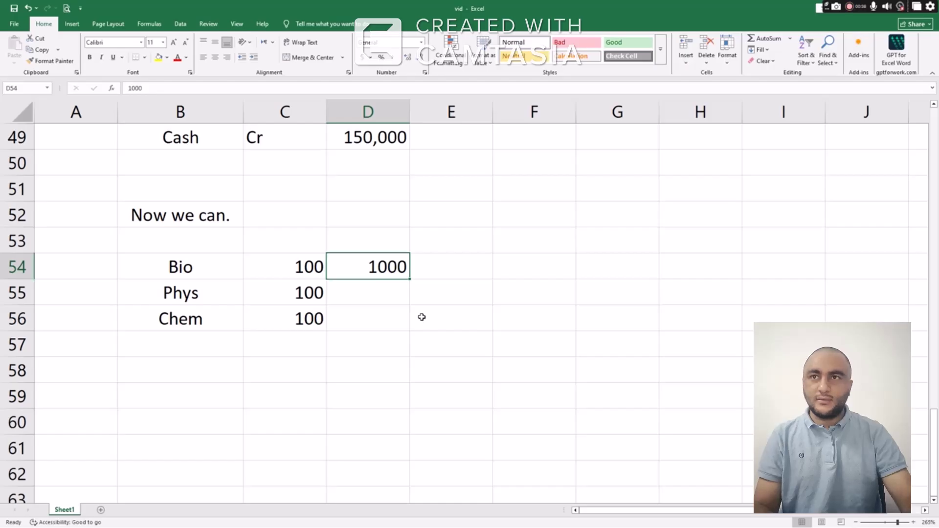
key(ctrl+c)
key(shift+Down)
key(shift+Down)
key(shift+Down)
key(shift+Up)
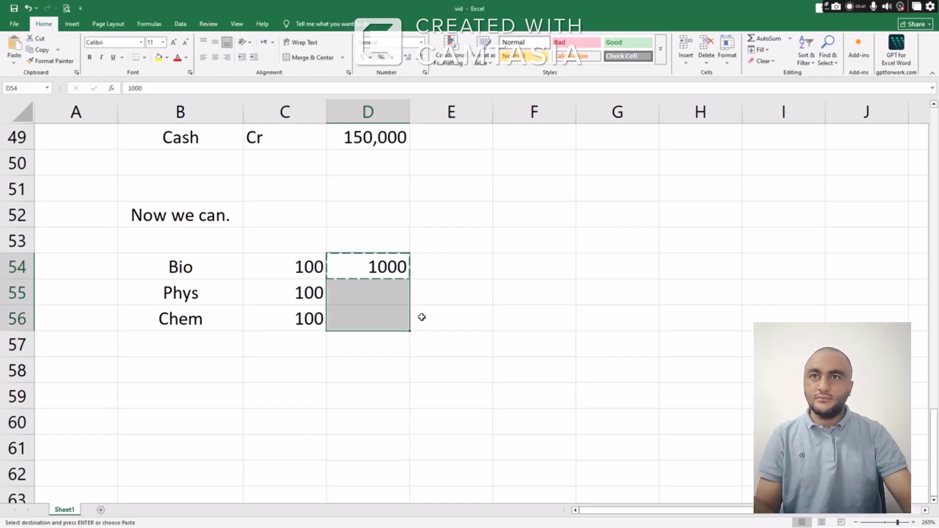
key(ctrl+v)
key(Right)
key(Escape)
Enter =C54*D54 in E54 and copy it down, giving 100000 per item
text(=)
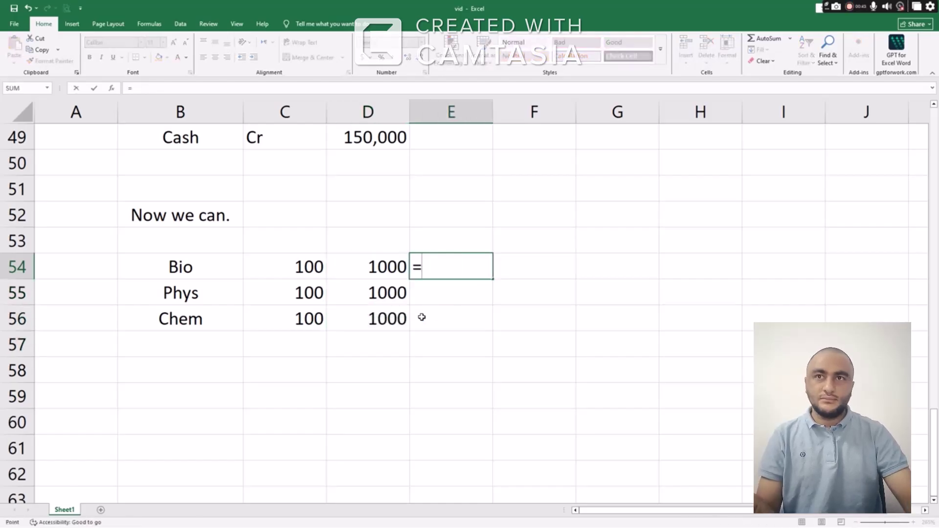
key(Left)
key(Left)
text(*)
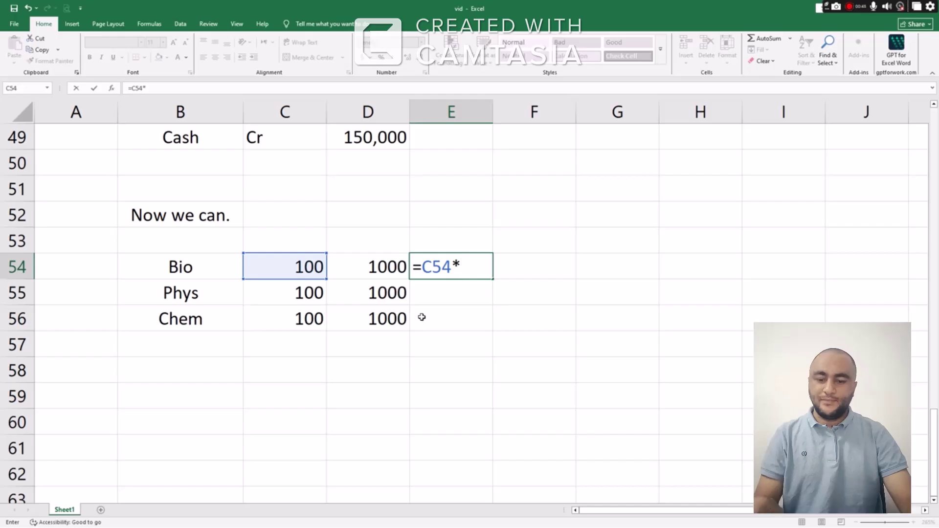
key(Left)
key(Return)
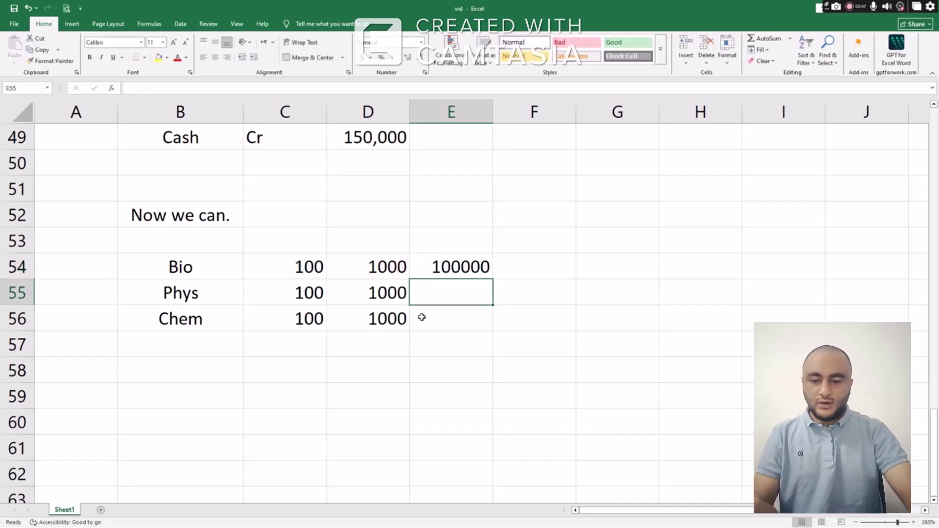
key(Up)
key(ctrl+c)
key(Down)
key(shift+Down)
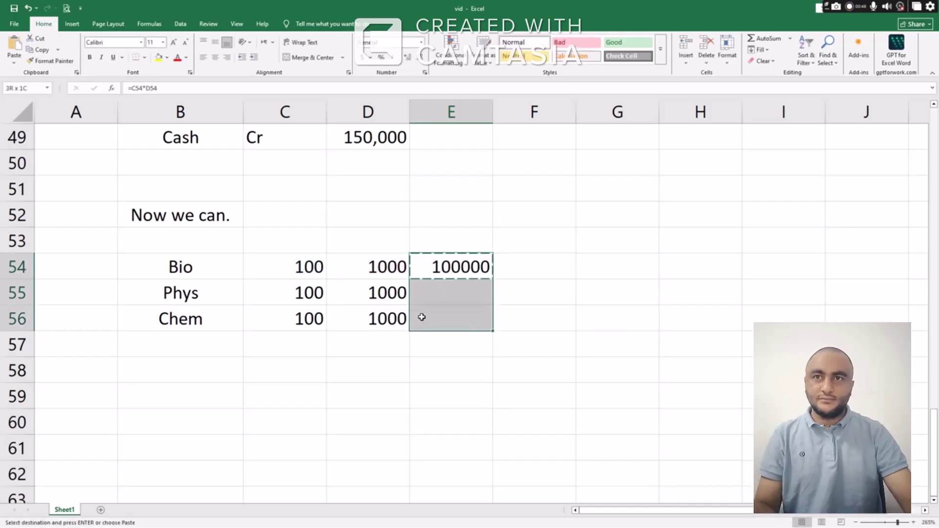
key(ctrl+v)
Total the amounts with =SUM(E54:E56) as 300000 in E57 and make it bold
key(Down)
key(Down)
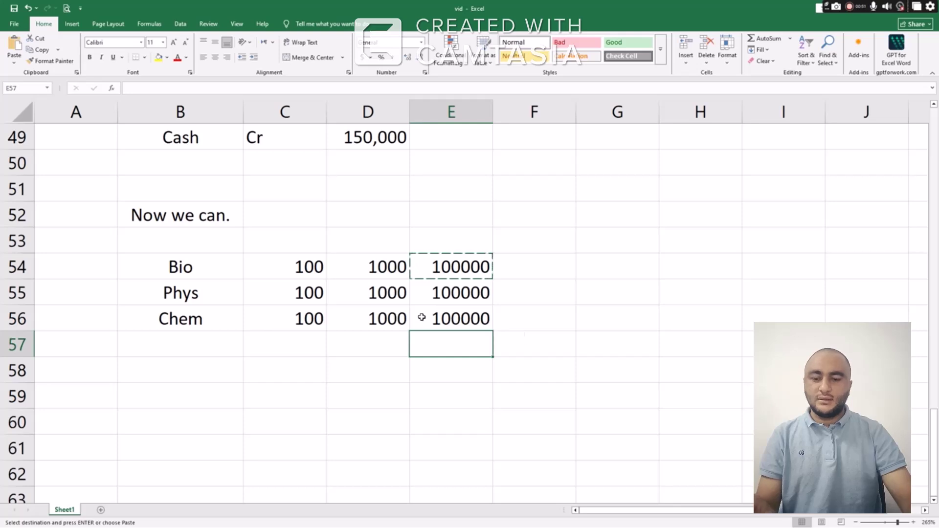
text(=SUM()
key(Up)
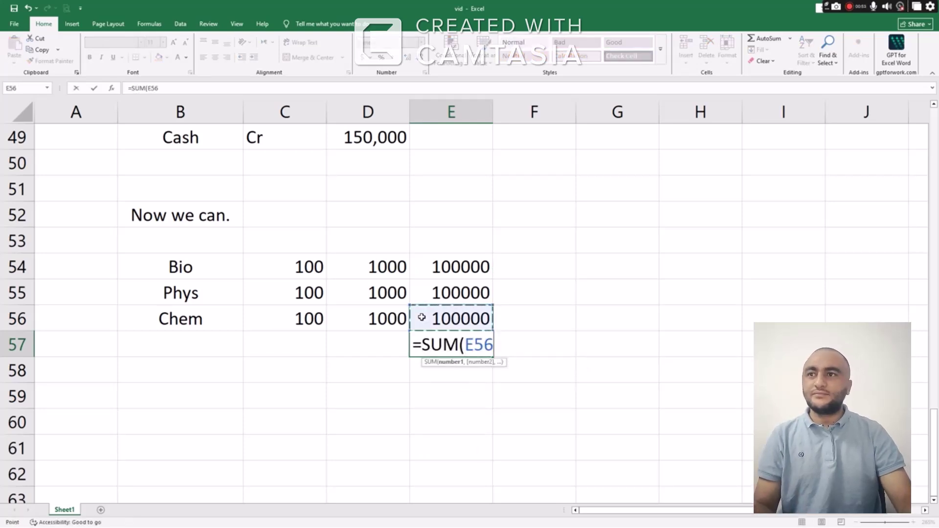
key(shift+Up)
key(shift+Up)
key(Return)
key(Up)
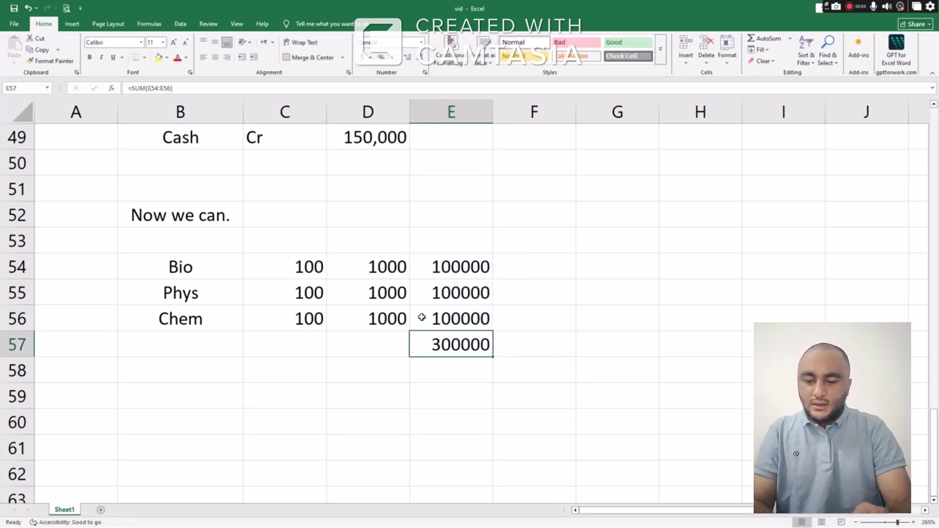
key(ctrl+b)
key(Down)
key(Left)
key(Left)
key(Left)
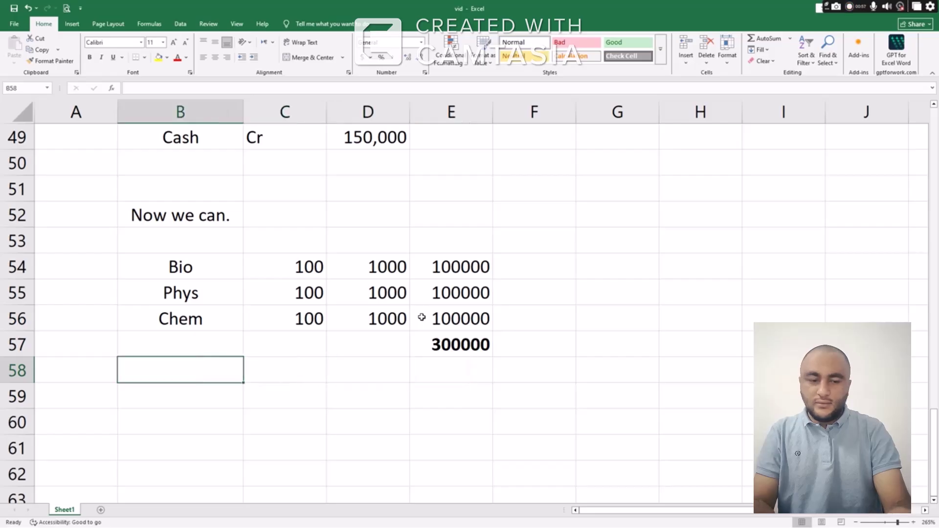
Record the journal line Cash Dr 300000 in row 59
key(Down)
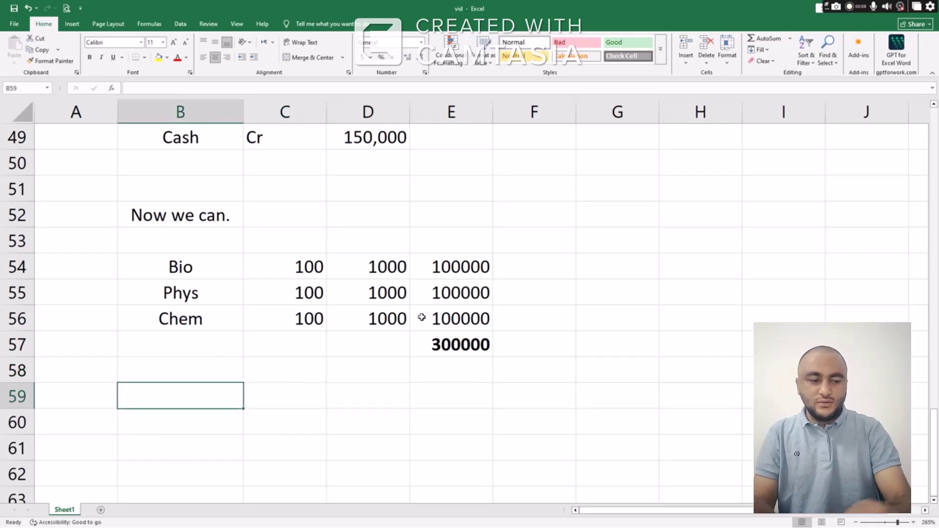
text(SAa)
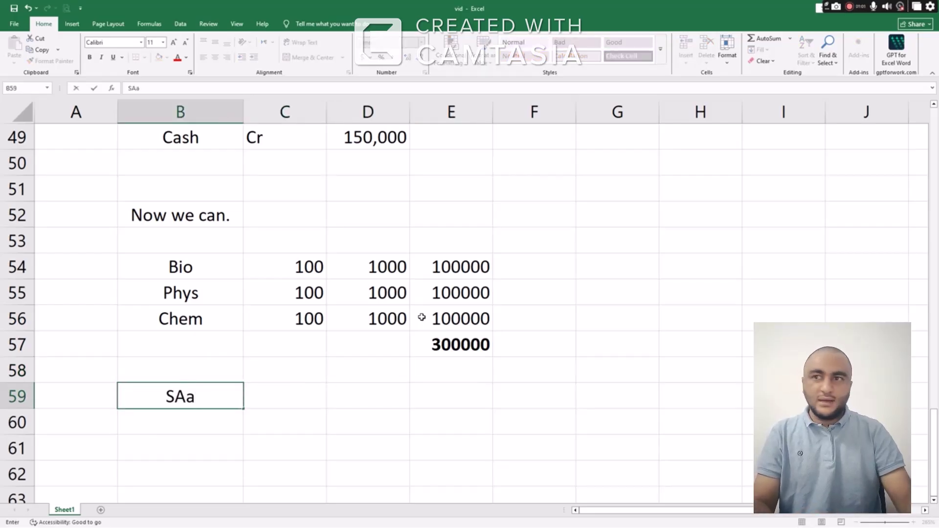
key(BackSpace)
key(BackSpace)
key(BackSpace)
text(Cash)
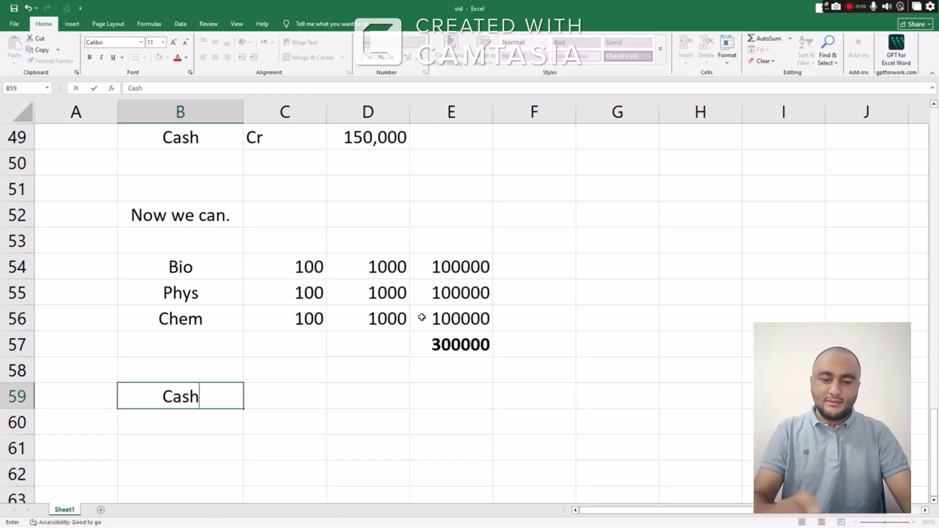
key(Tab)
text(Dr)
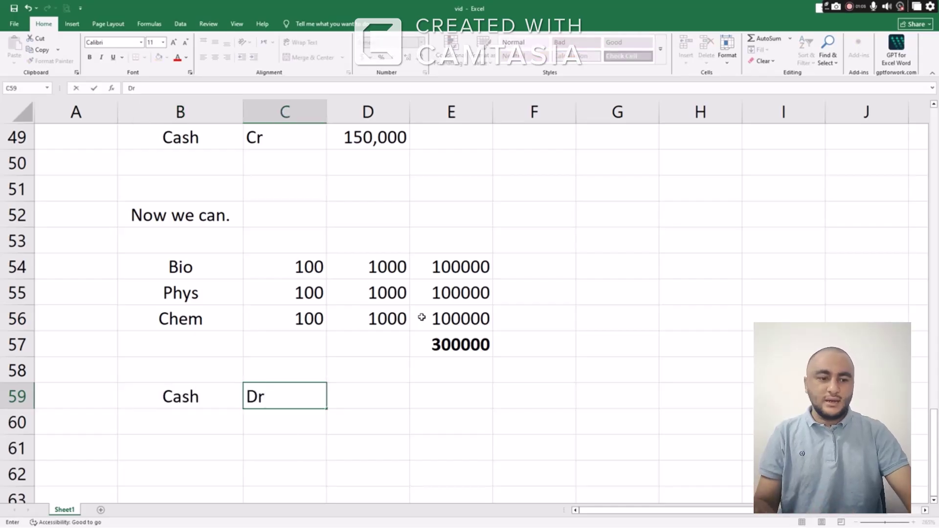
key(Tab)
text(30)
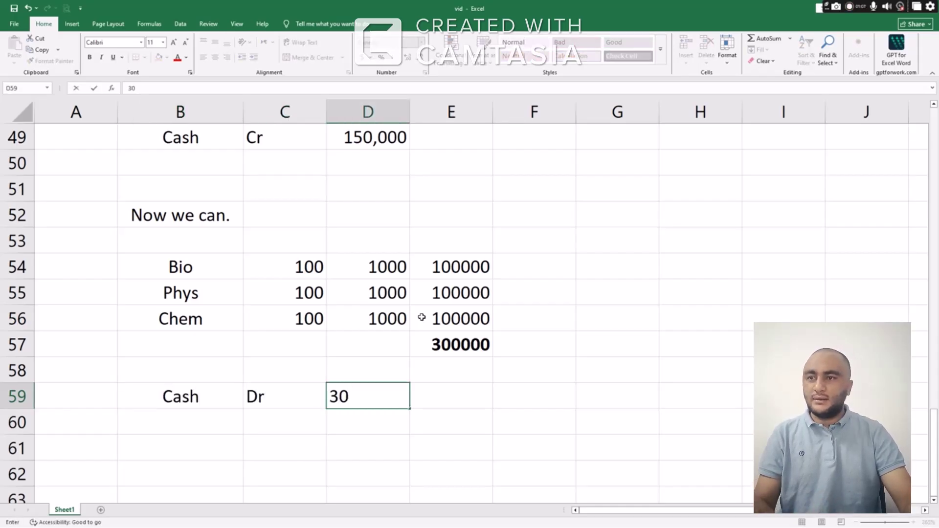
text(0000)
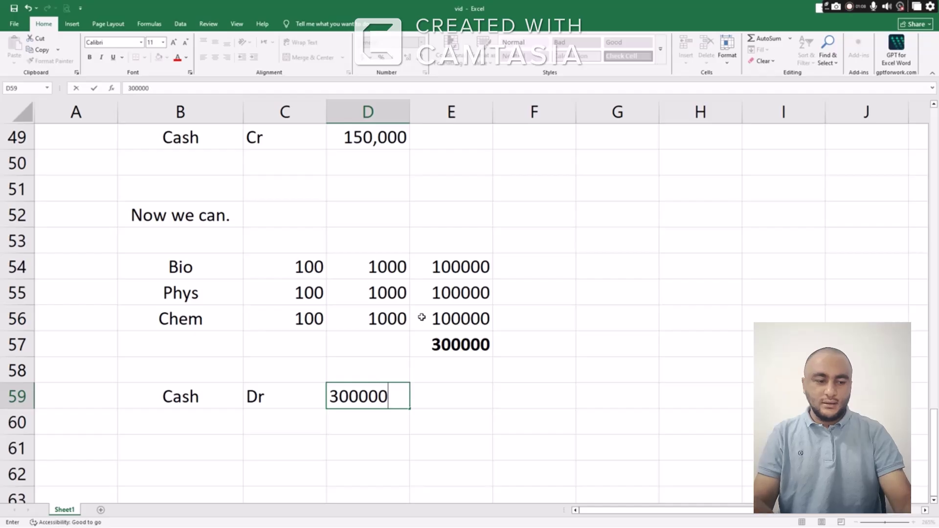
key(Return)
Add the credit line Sales Cr in row 60
key(Up)
key(Left)
key(Left)
key(Down)
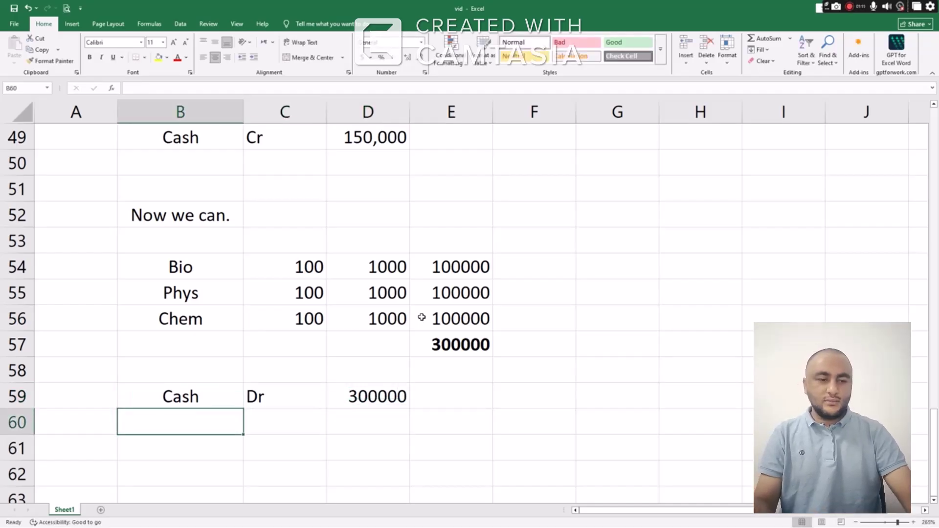
text(Sales)
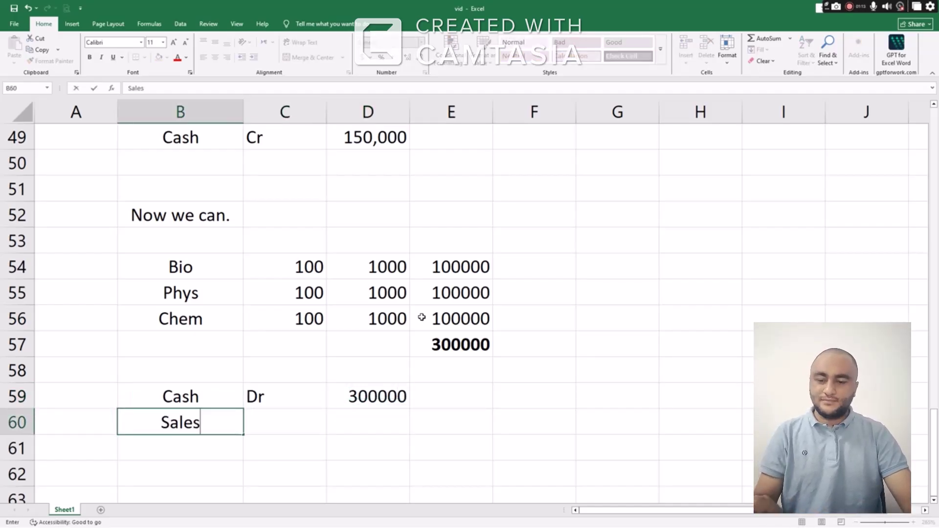
key(Tab)
text(Cr)
key(Tab)
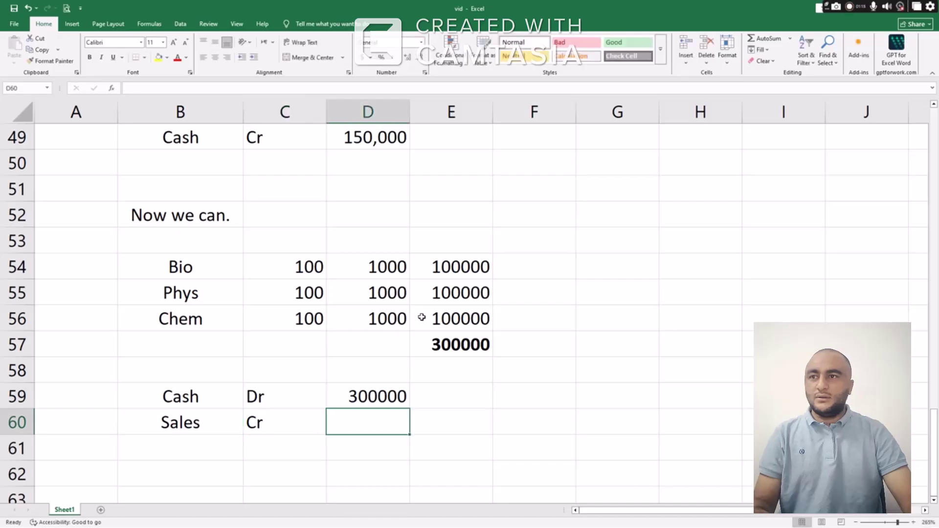
Copy 300000 into D60 as the Sales credit, then switch back to the statements PDF
key(Up)
key(ctrl+c)
key(shift+Down)
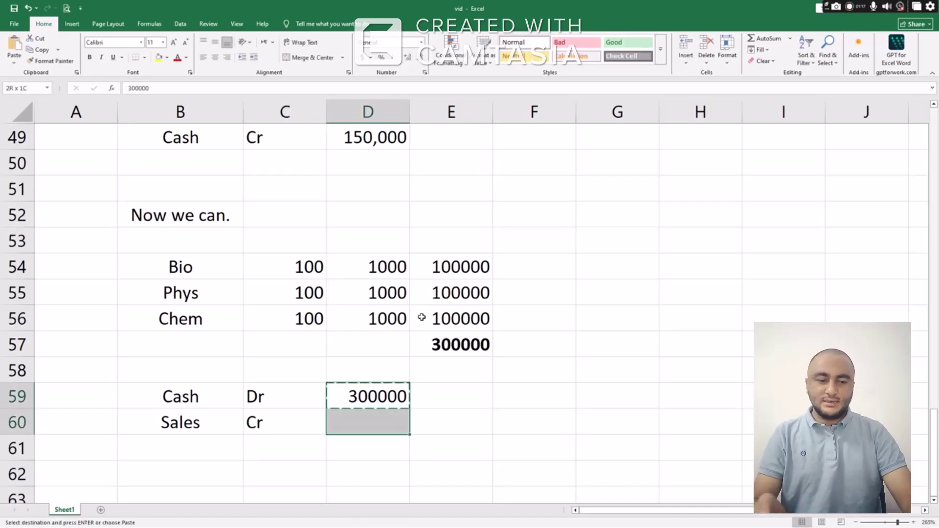
key(ctrl+v)
key(Down)
key(Down)
key(Down)
key(Down)
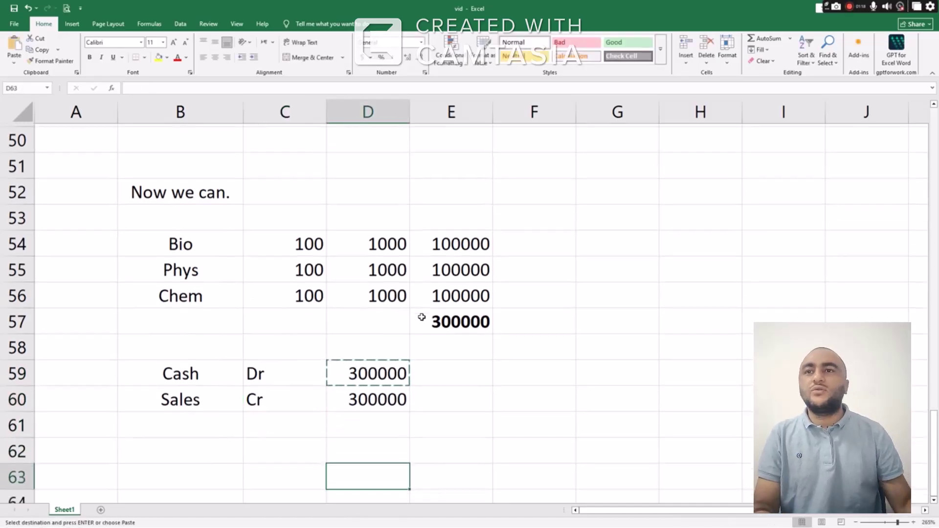
key(Up)
key(Up)
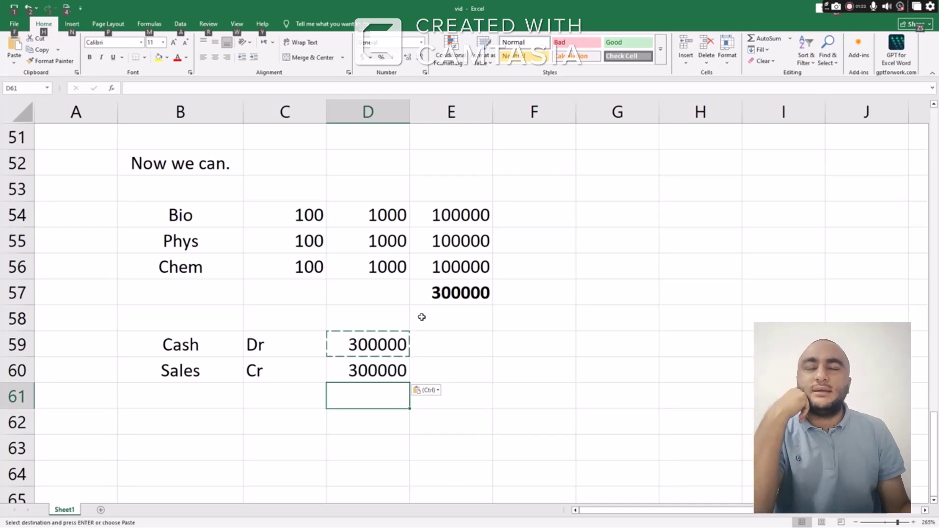
key(alt+Tab)
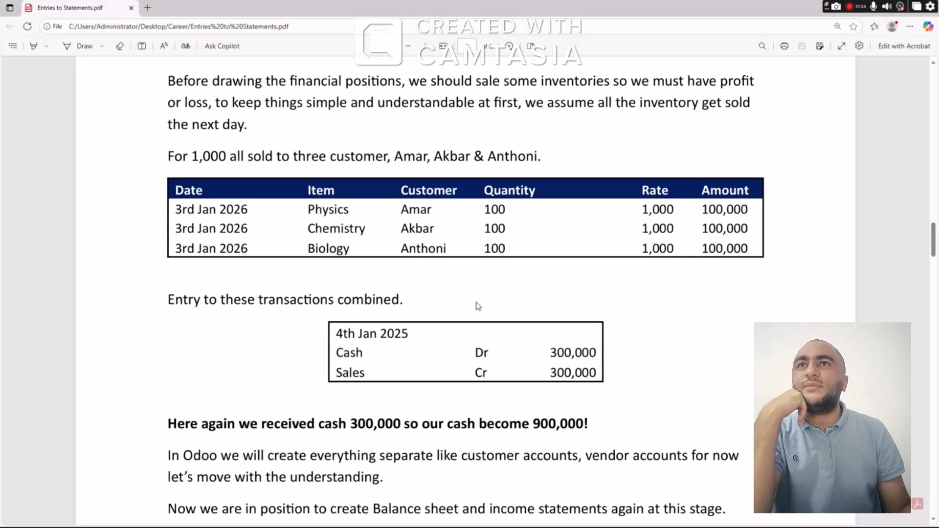
Scroll the PDF past the journal entry box down to the Balance Sheet table
scroll(482, 306, down, 5)
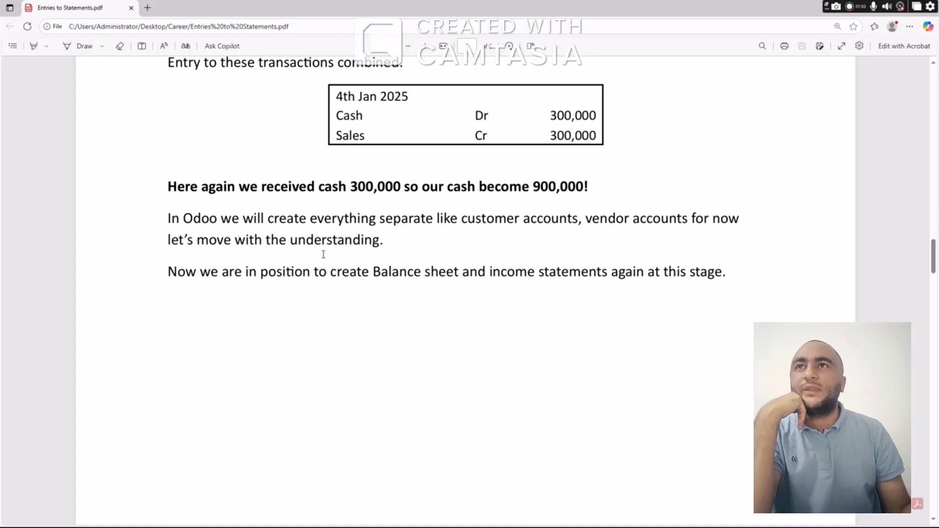
scroll(361, 288, down, 8)
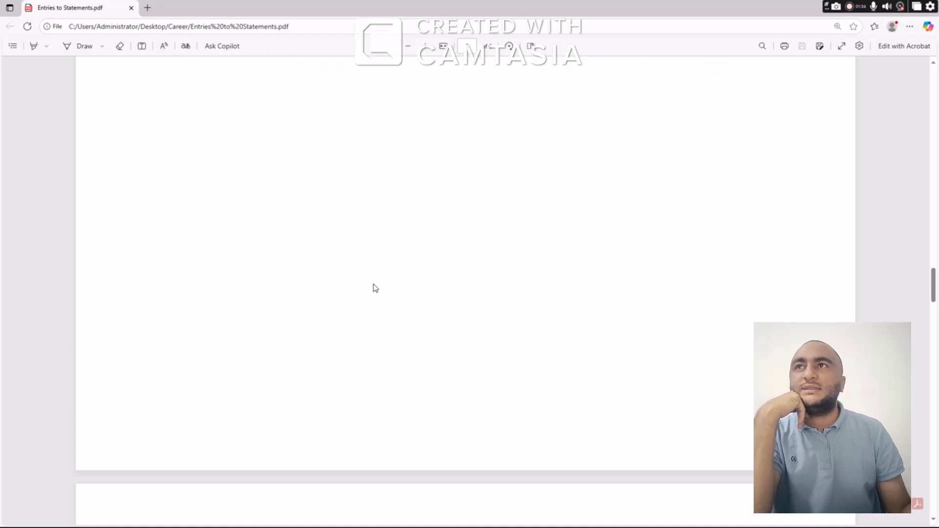
scroll(375, 288, down, 7)
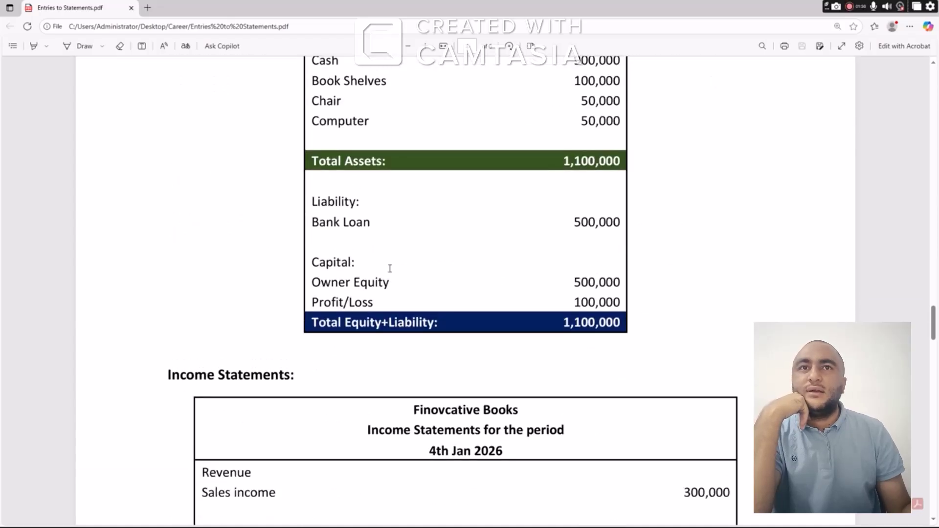
Highlight the assets: Cash 900,000, Book Shelves 100,000 and Total Assets 1,100,000
scroll(389, 268, up, 3)
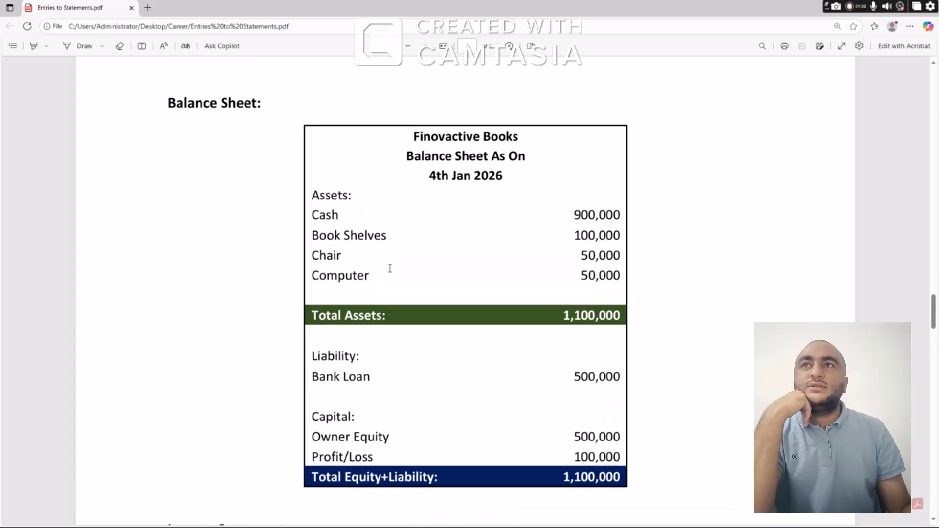
scroll(524, 249, down, 2)
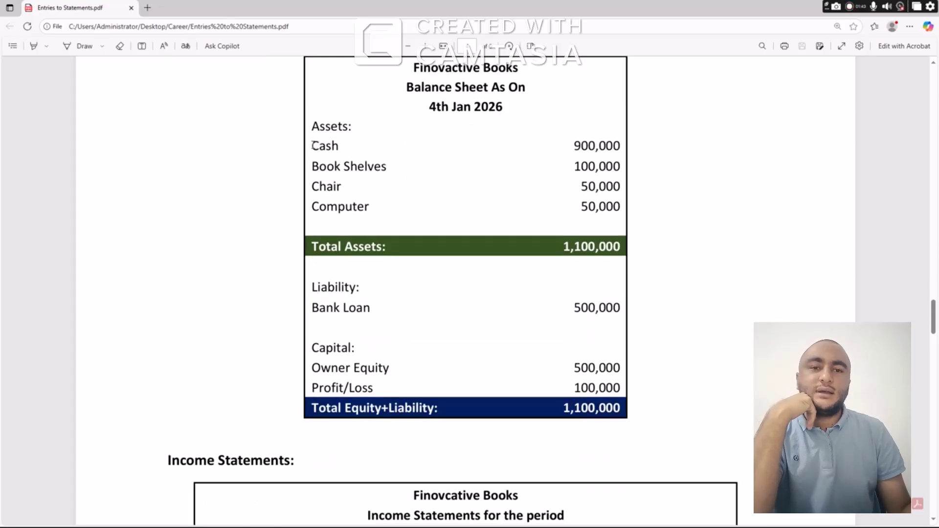
double_click(328, 145)
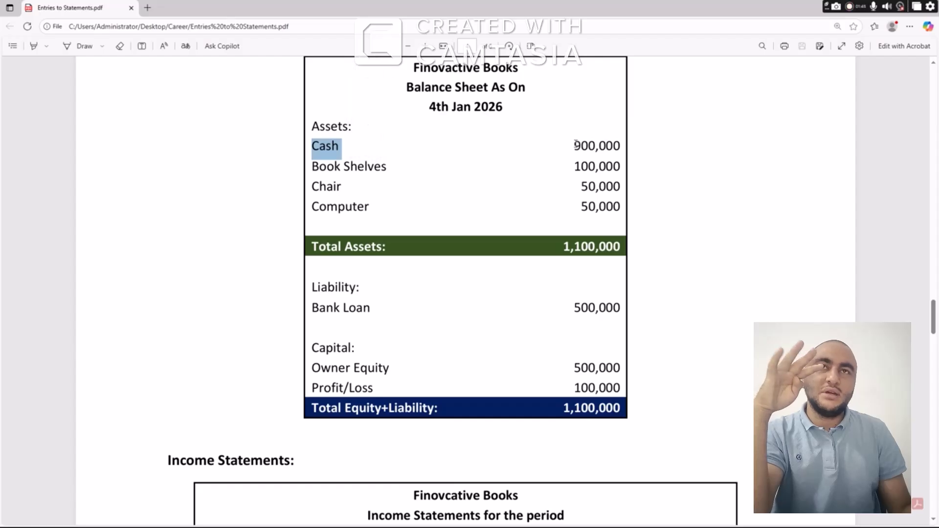
drag(576, 145, 616, 149)
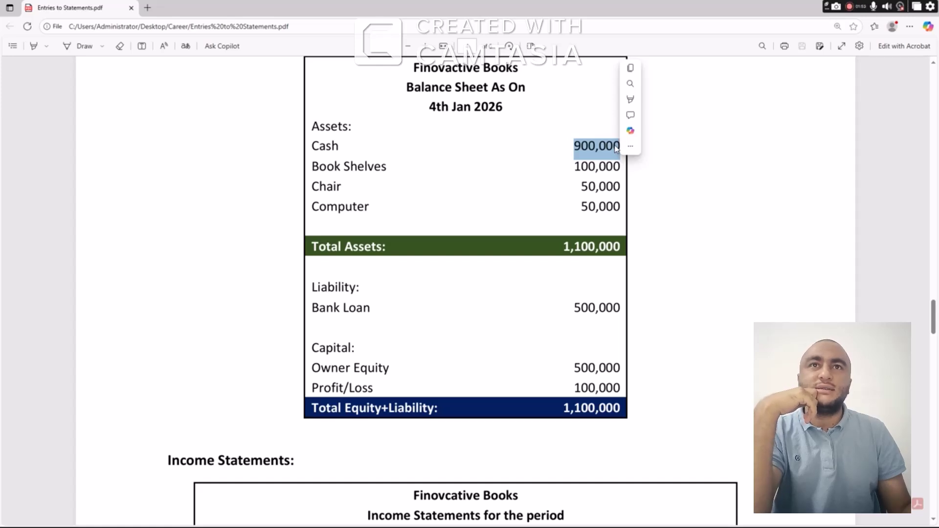
click(553, 146)
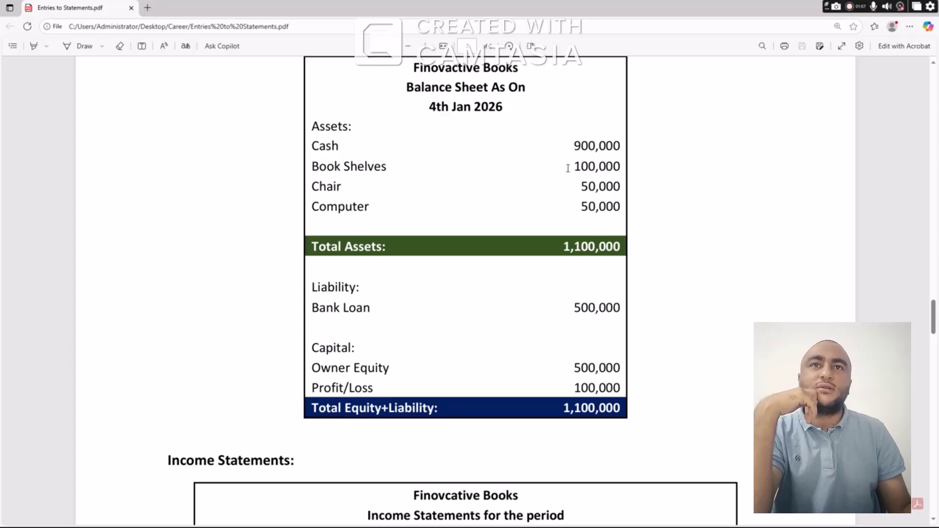
drag(575, 166, 454, 189)
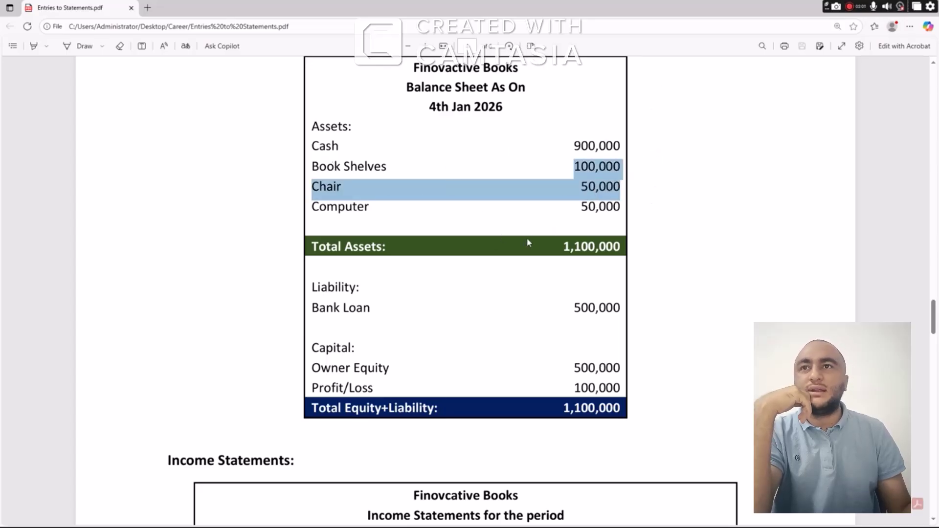
drag(561, 245, 624, 247)
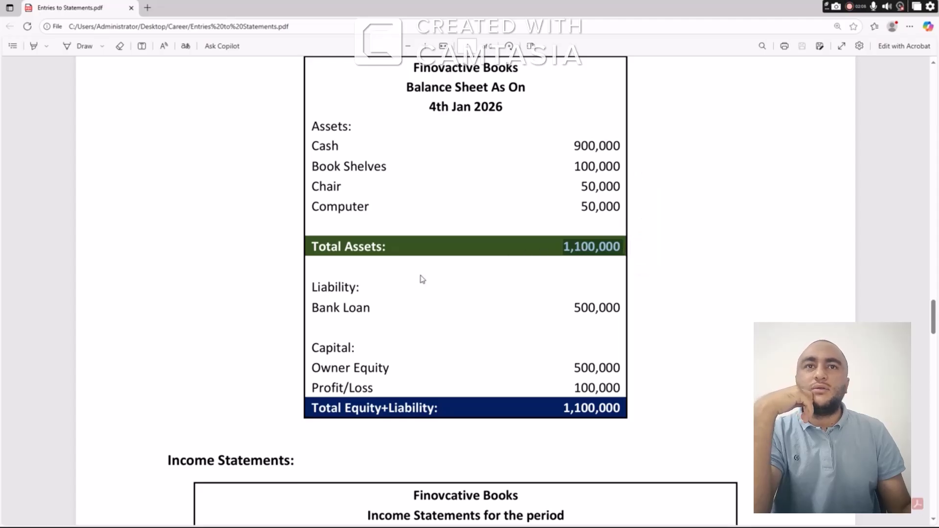
Highlight Bank Loan 500,000, Owner Equity 500,000 and Profit/Loss 100,000
scroll(436, 271, down, 1)
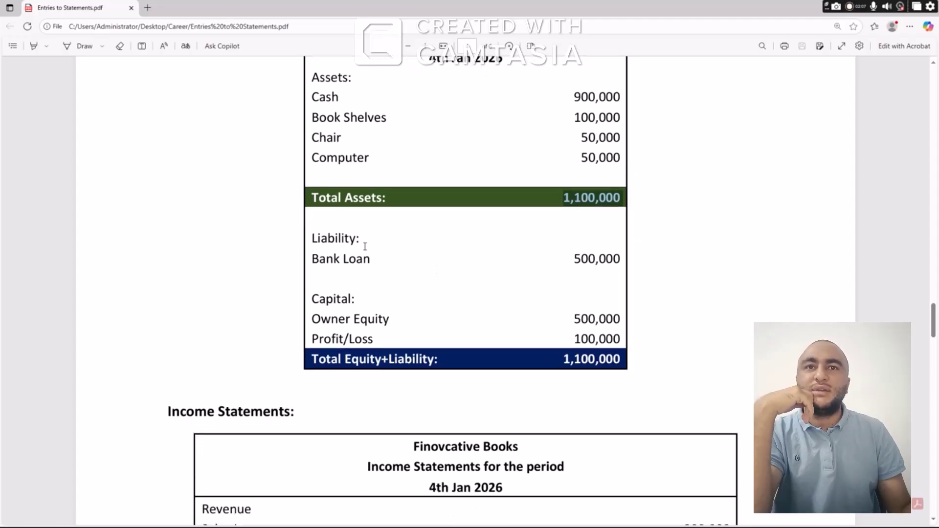
click(340, 243)
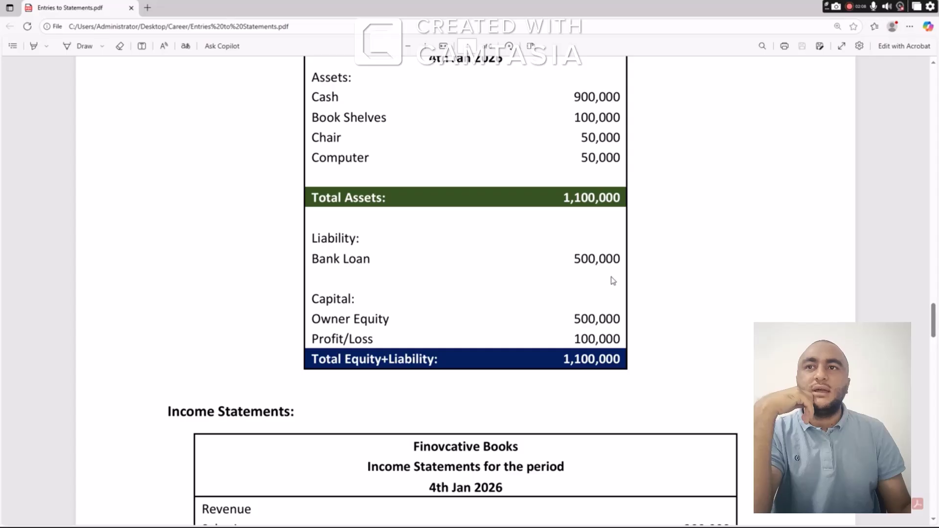
drag(575, 259, 619, 259)
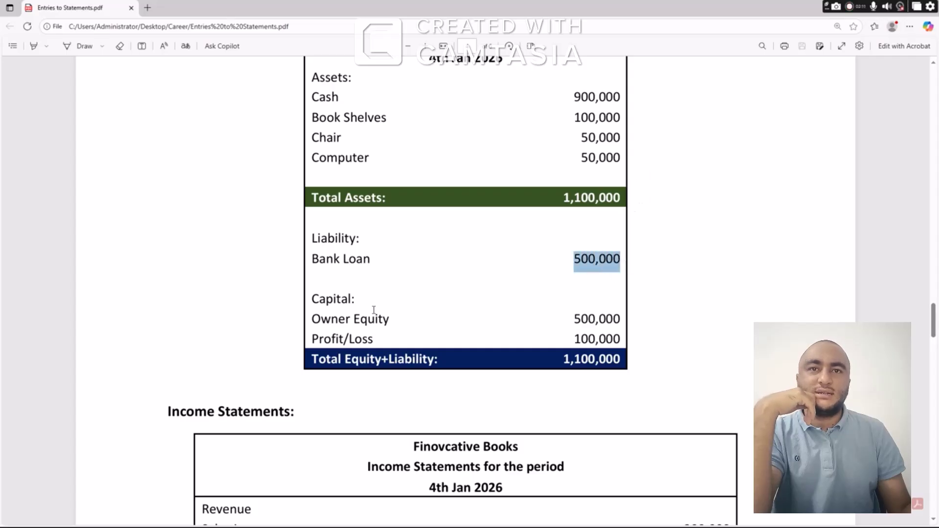
drag(575, 319, 613, 319)
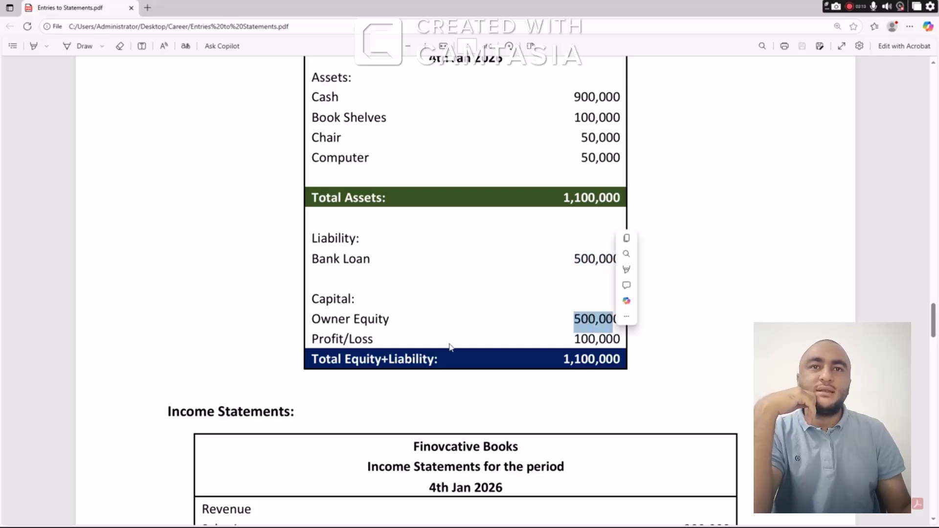
click(357, 339)
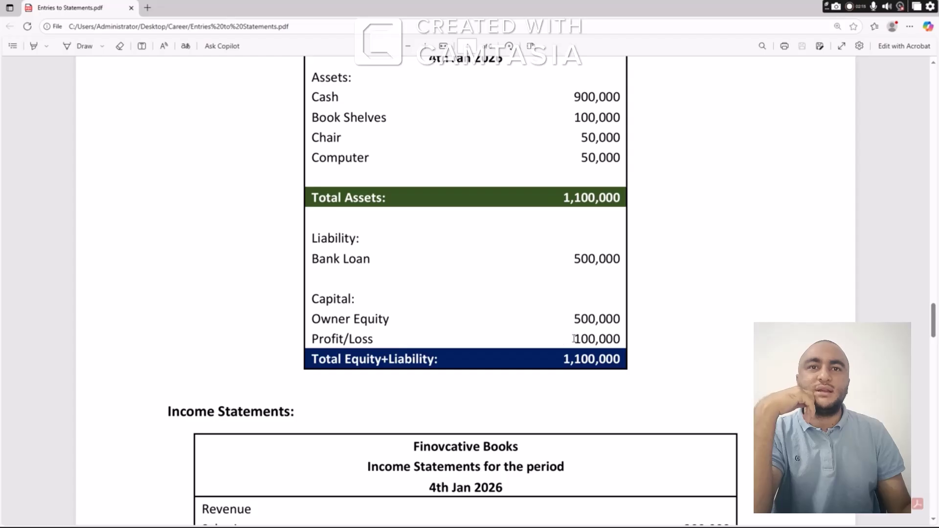
drag(575, 338, 621, 338)
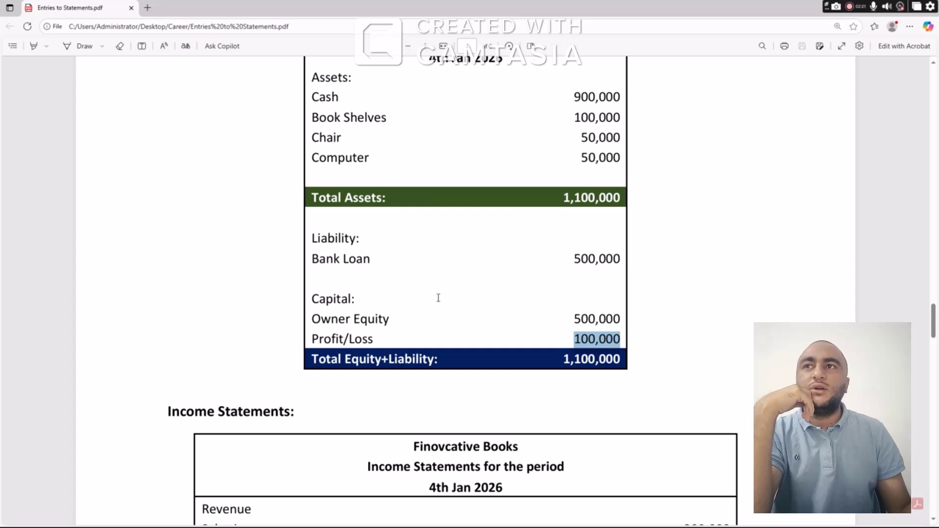
scroll(439, 298, down, 5)
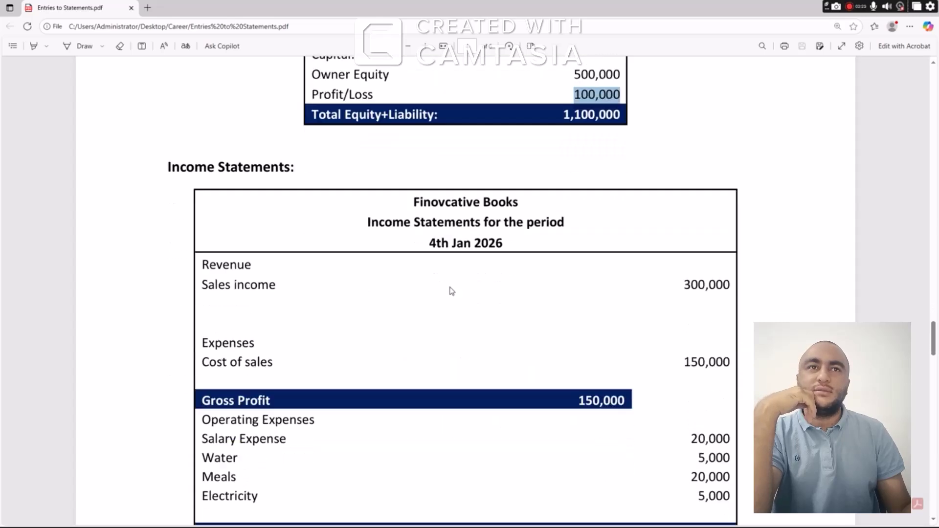
Highlight Sales income 300,000 and Cost of sales 150,000 in the Income Statement
scroll(453, 290, down, 1)
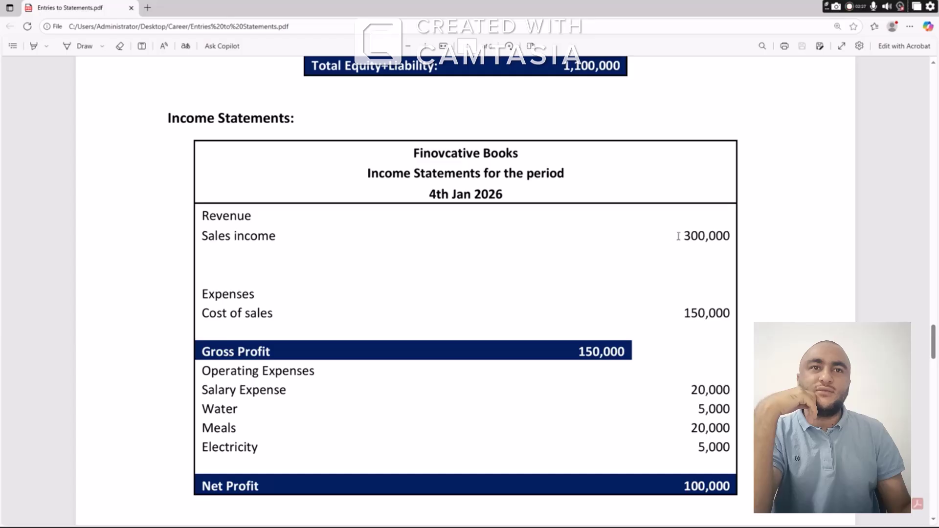
double_click(729, 235)
click(263, 295)
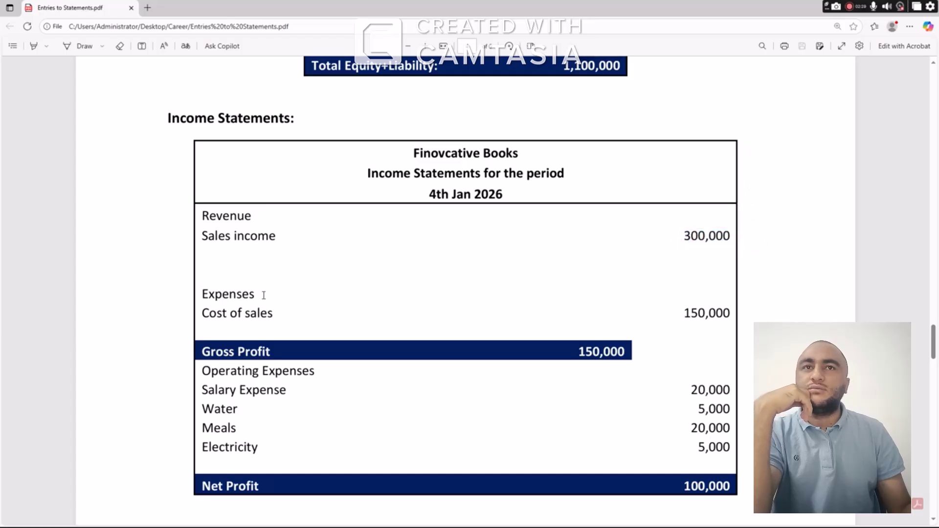
drag(687, 313, 731, 313)
scroll(296, 322, down, 1)
scroll(296, 322, down, 3)
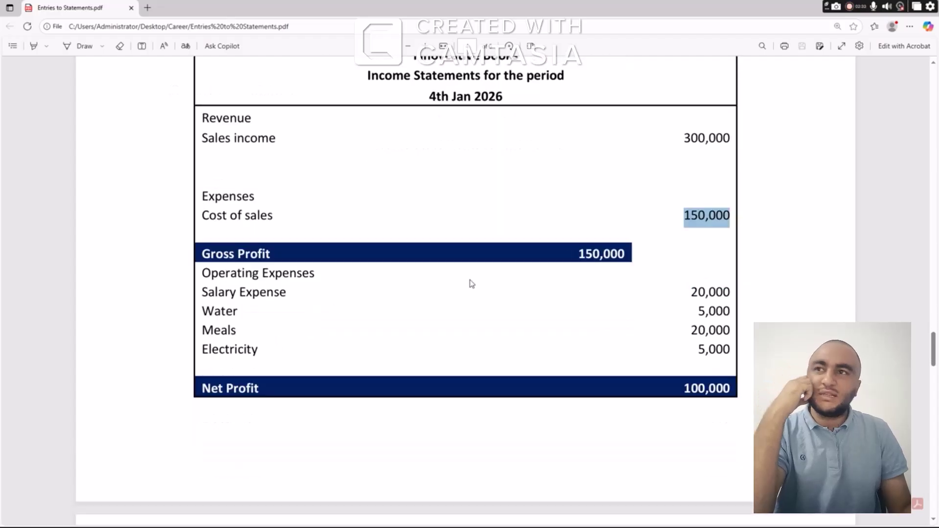
Highlight Gross Profit 150,000, the salary, water, meals and electricity expenses, and Net Profit 100,000
click(632, 254)
drag(631, 253, 580, 254)
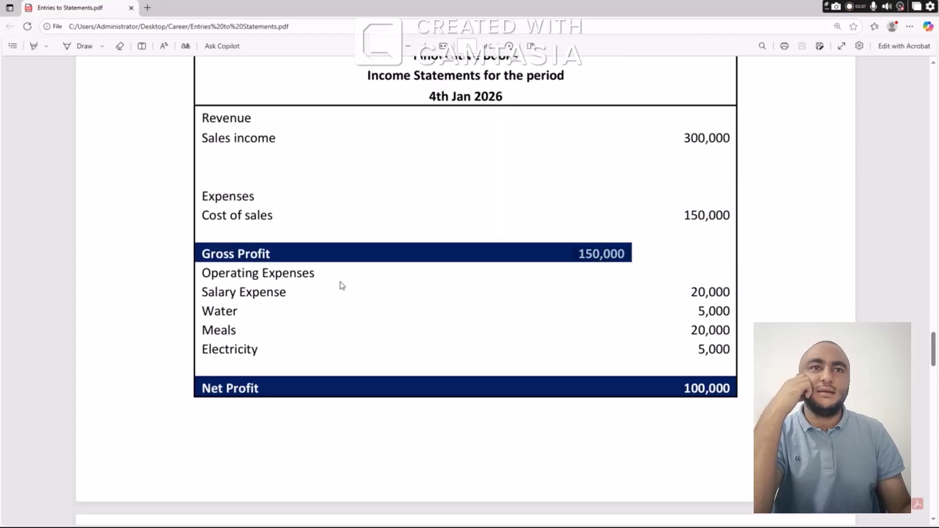
drag(273, 292, 251, 292)
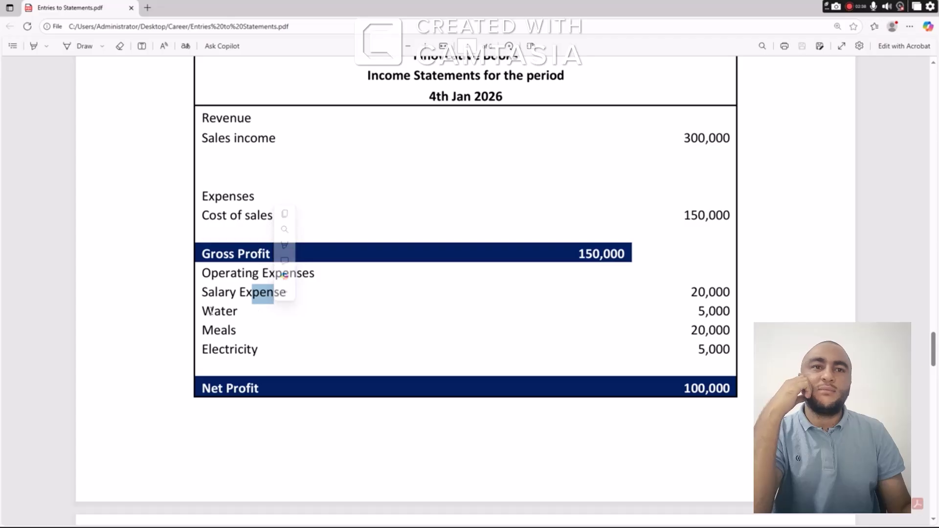
drag(203, 312, 230, 350)
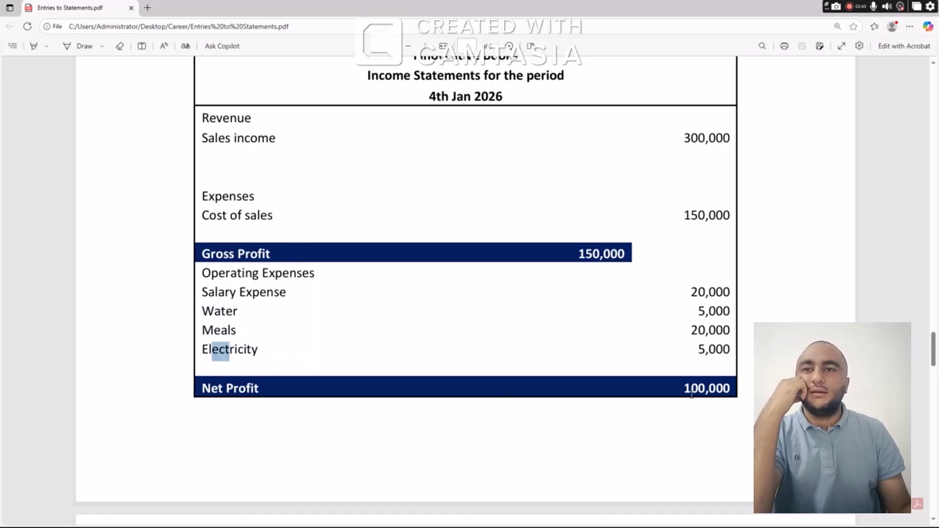
drag(687, 391, 731, 390)
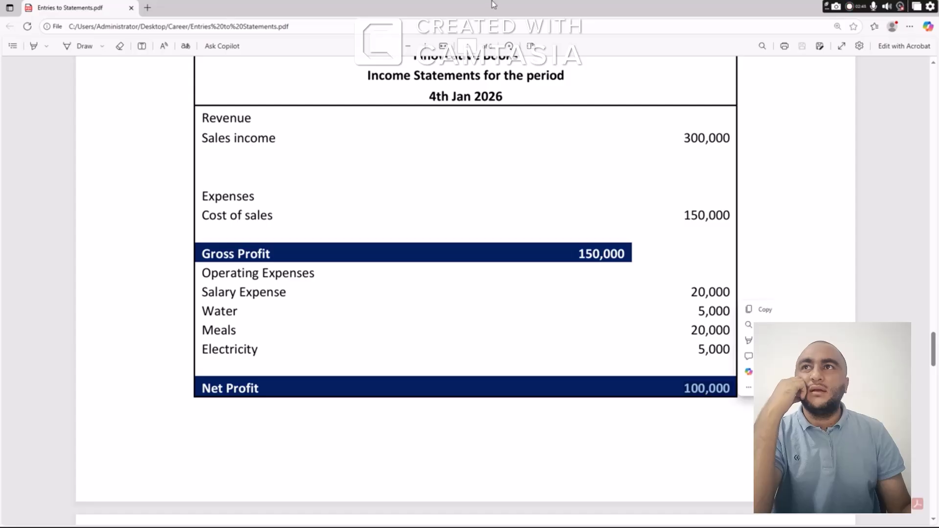
scroll(566, 337, down, 10)
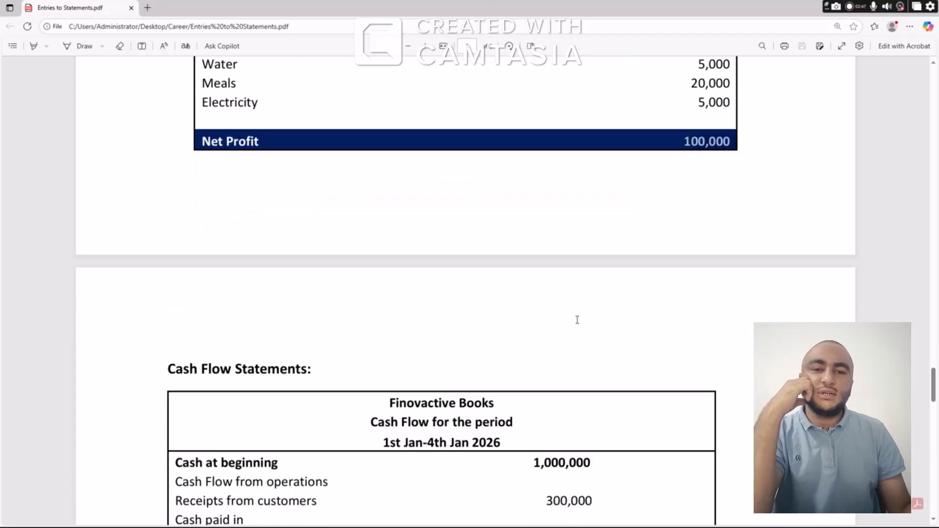
Fit the Cash Flow table on screen and highlight 1,000,000 opening cash and 300,000 customer receipts
scroll(578, 322, down, 3)
scroll(579, 322, up, 2)
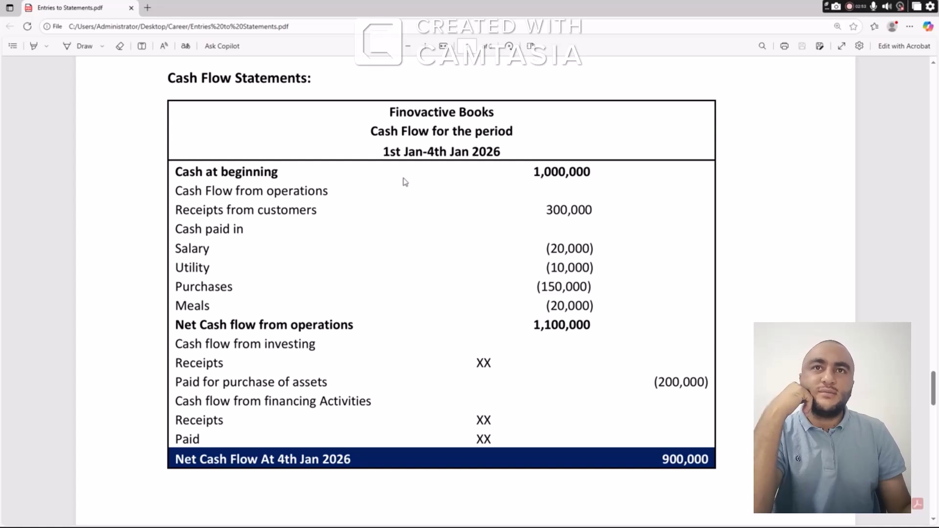
drag(534, 172, 600, 180)
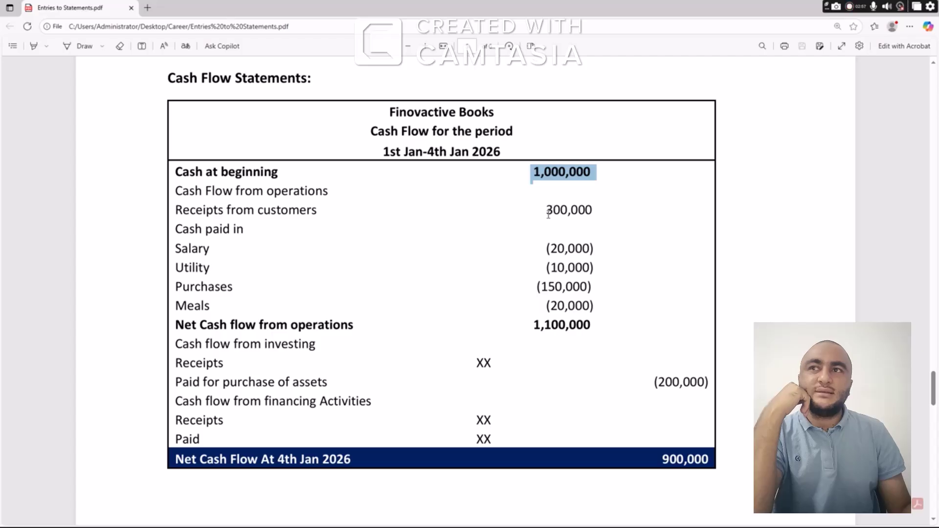
drag(548, 213, 595, 211)
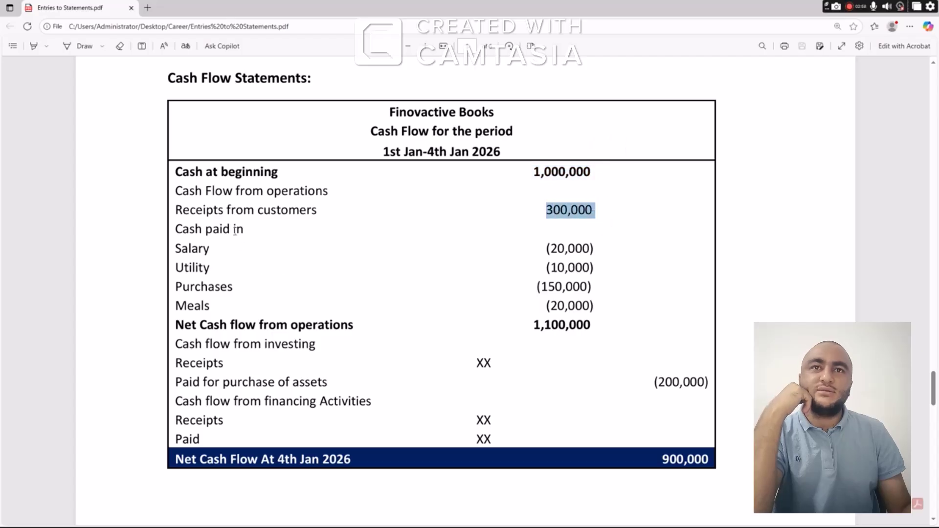
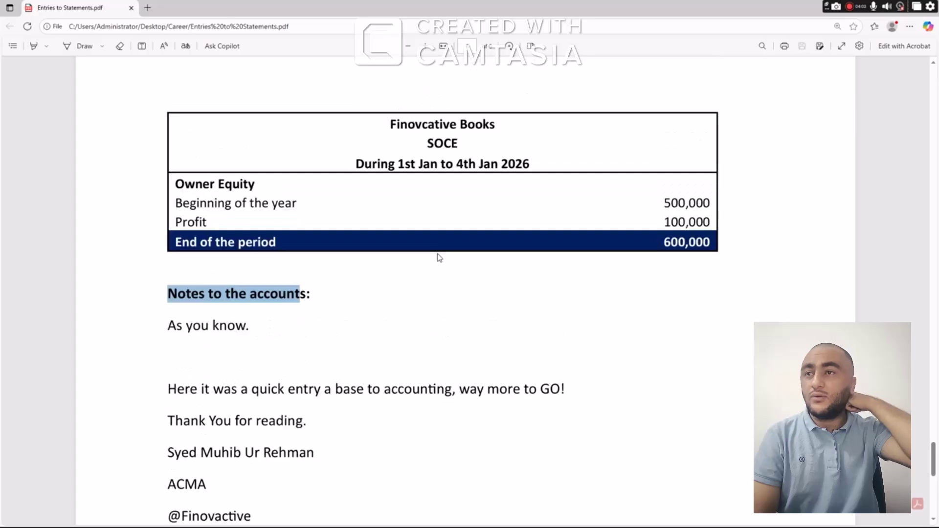
scroll(440, 257, up, 1)
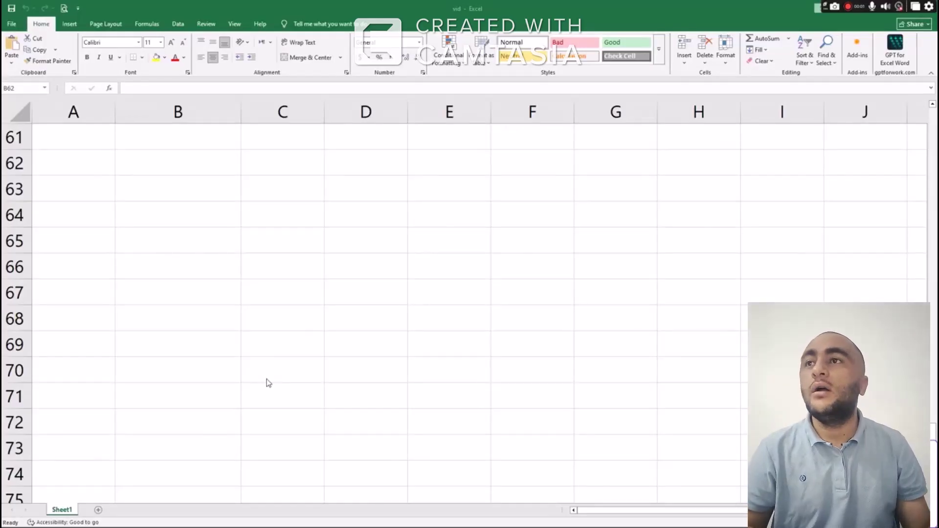
Scroll through the worksheet, selecting blocks of journal entries to review them
scroll(273, 375, up, 1)
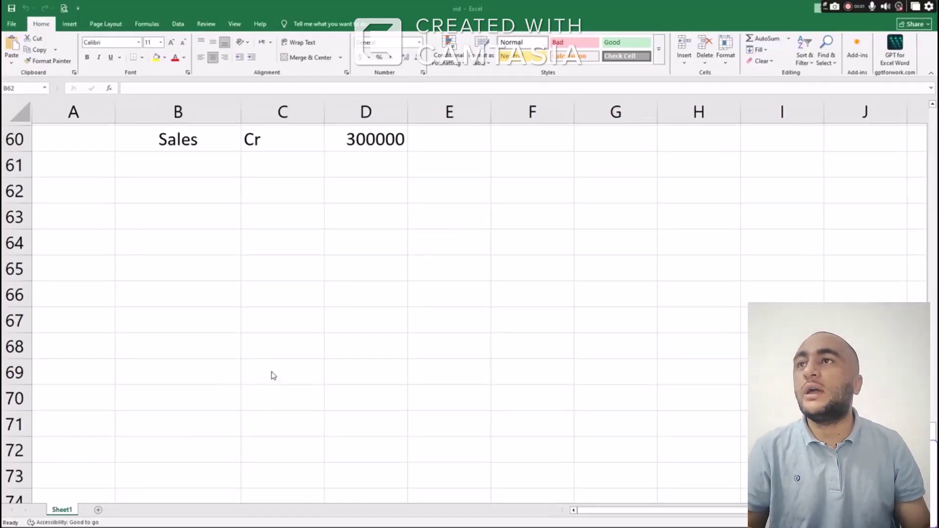
scroll(273, 353, up, 3)
scroll(274, 328, up, 3)
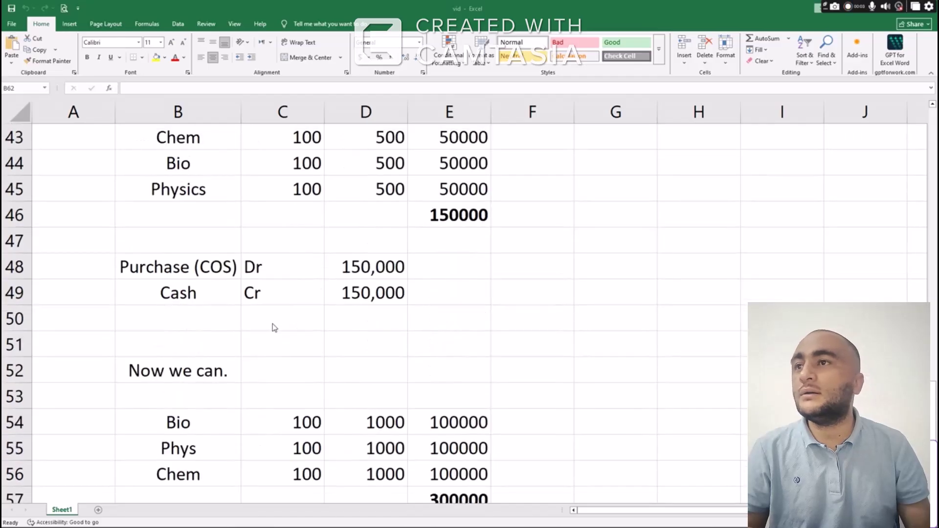
scroll(274, 328, up, 7)
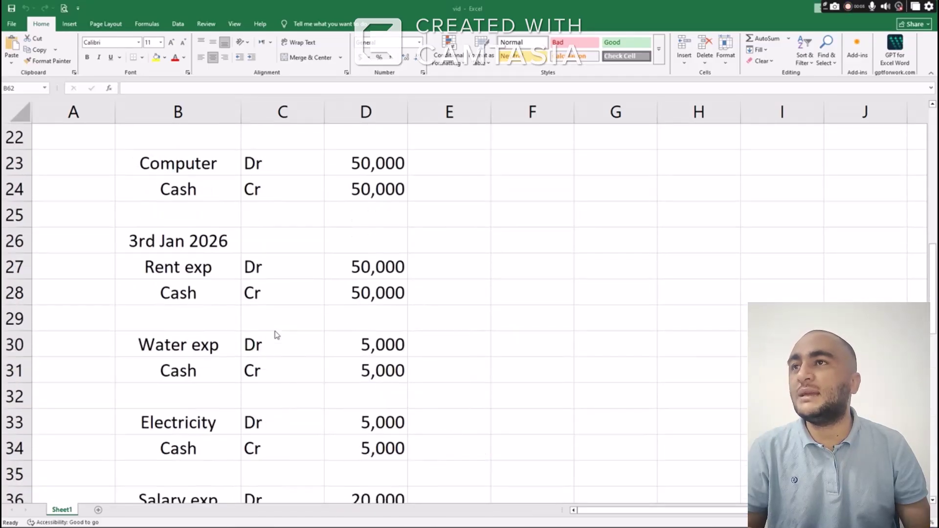
scroll(276, 335, up, 7)
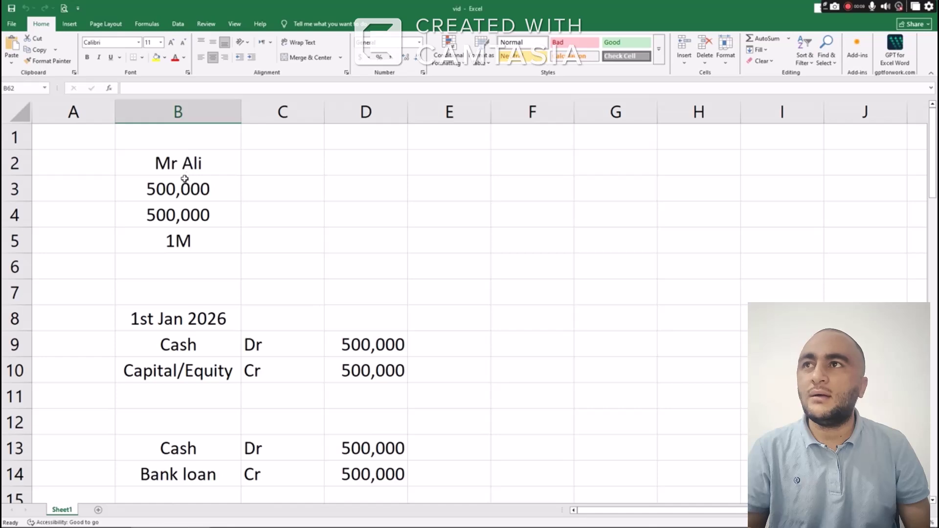
drag(182, 163, 185, 237)
scroll(190, 236, down, 1)
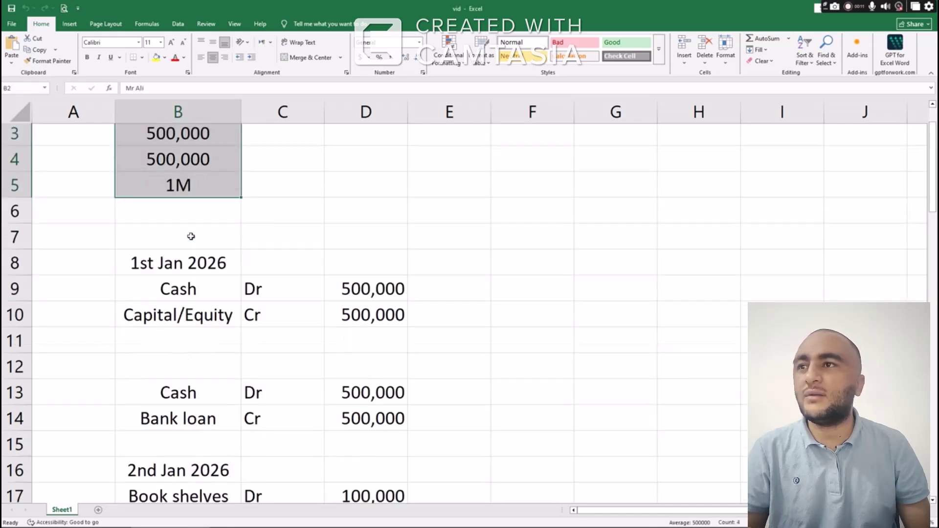
scroll(191, 236, down, 1)
scroll(191, 239, down, 2)
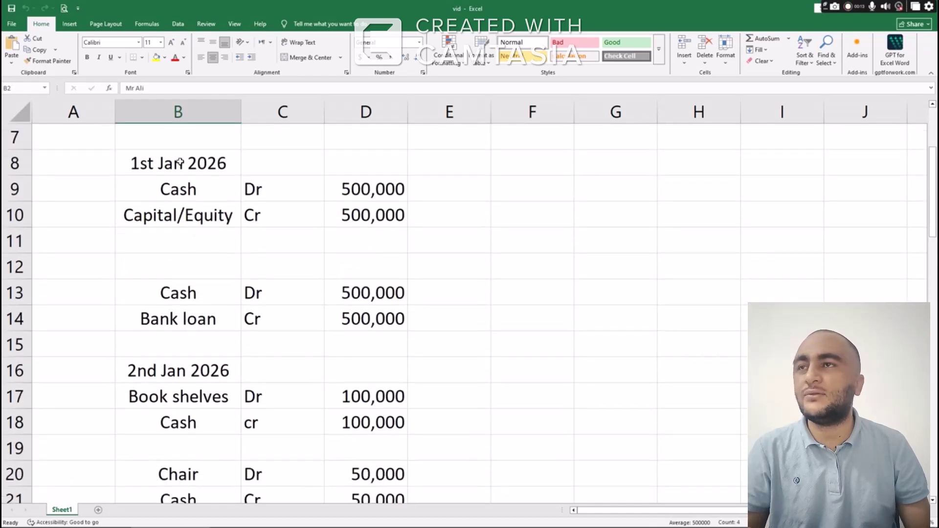
drag(179, 163, 357, 369)
scroll(325, 310, down, 4)
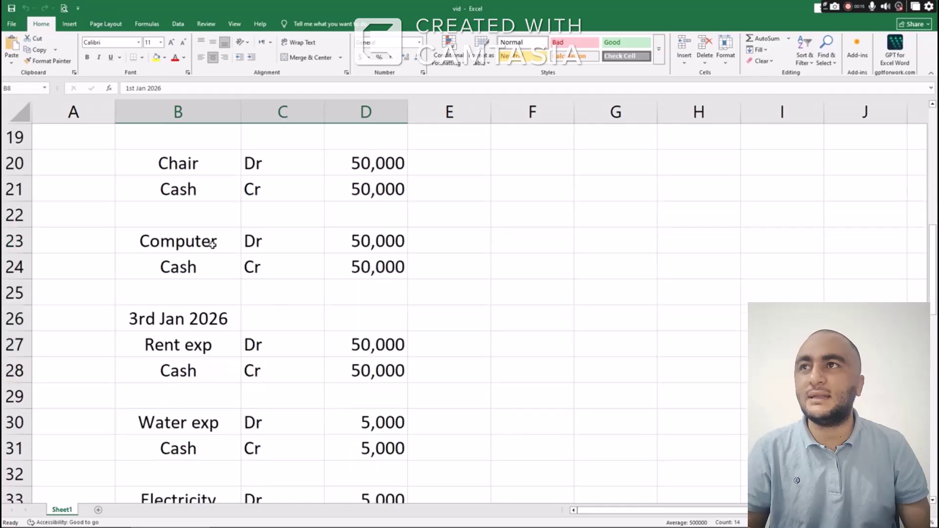
scroll(211, 243, up, 2)
drag(186, 220, 370, 423)
scroll(318, 337, down, 3)
scroll(230, 314, down, 1)
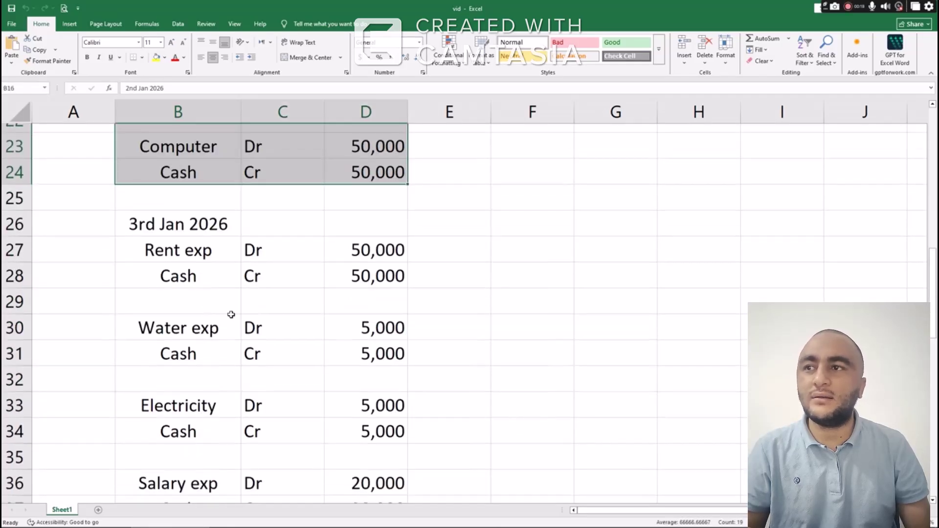
scroll(231, 315, down, 4)
scroll(233, 304, down, 2)
Select the Purchase (COS) journal entry and the rows below it
click(206, 345)
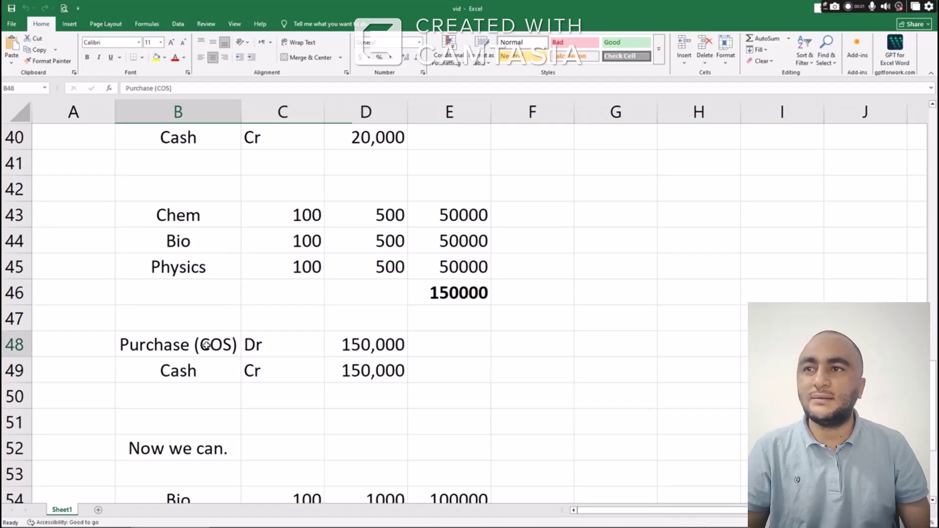
drag(206, 345, 382, 374)
scroll(342, 315, down, 2)
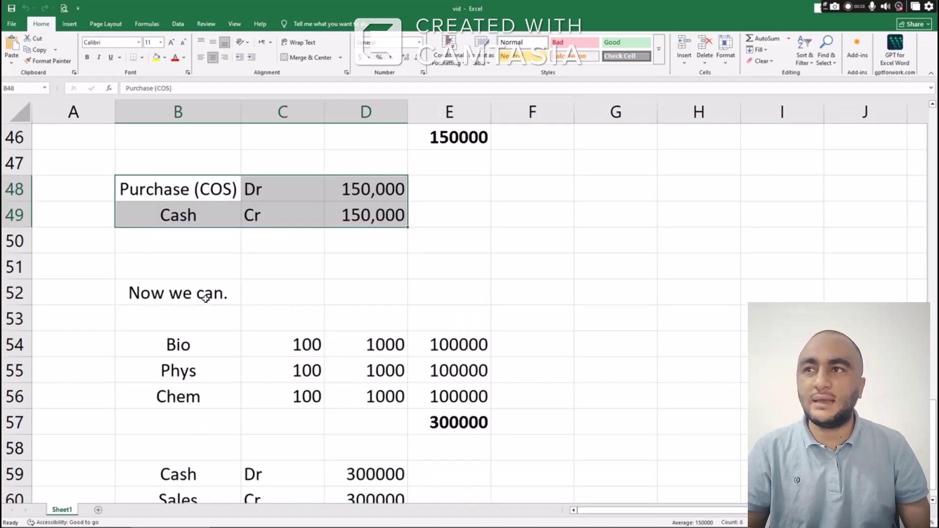
drag(205, 298, 457, 419)
scroll(347, 352, down, 3)
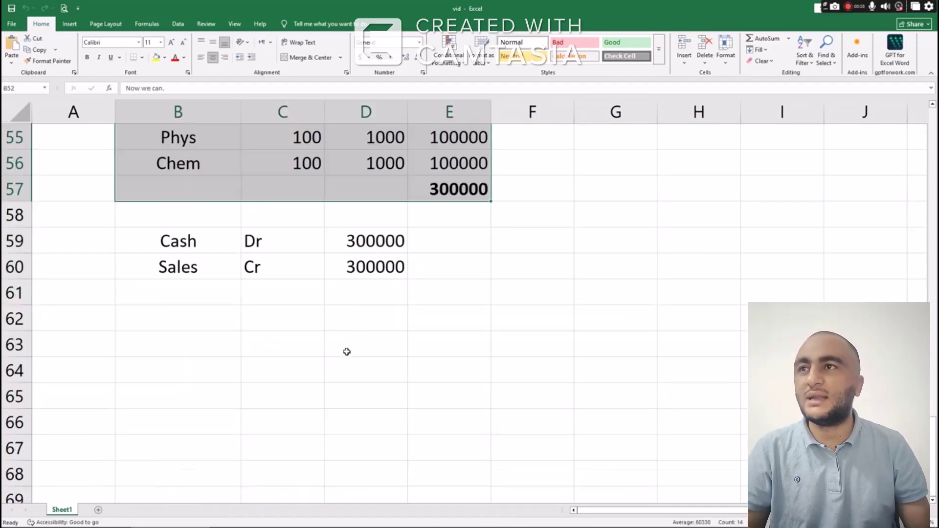
Enter '5 Satatements' in B63 and 'Income Statements' in B64
click(188, 340)
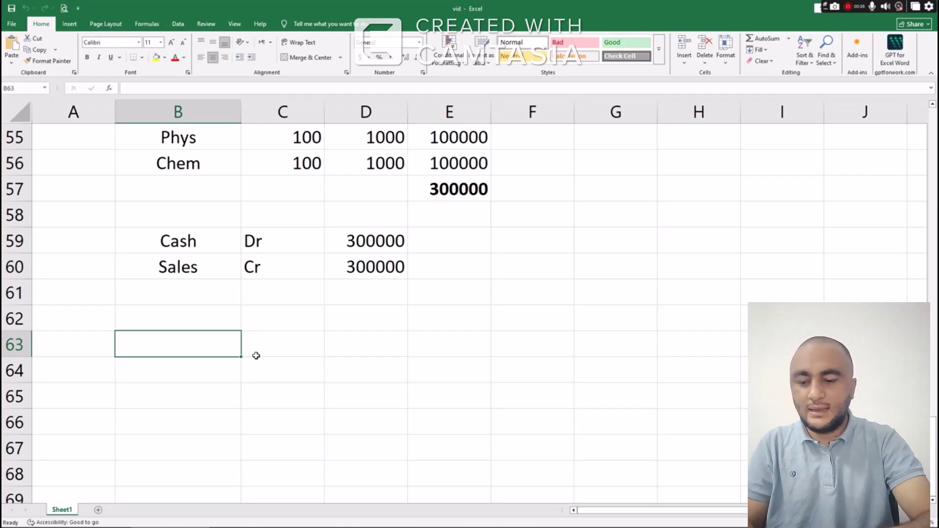
text(5)
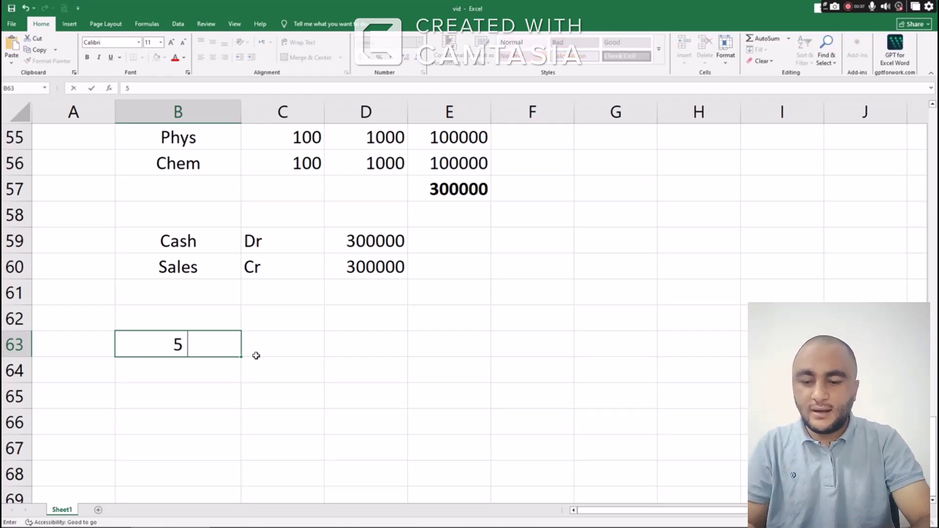
text( S)
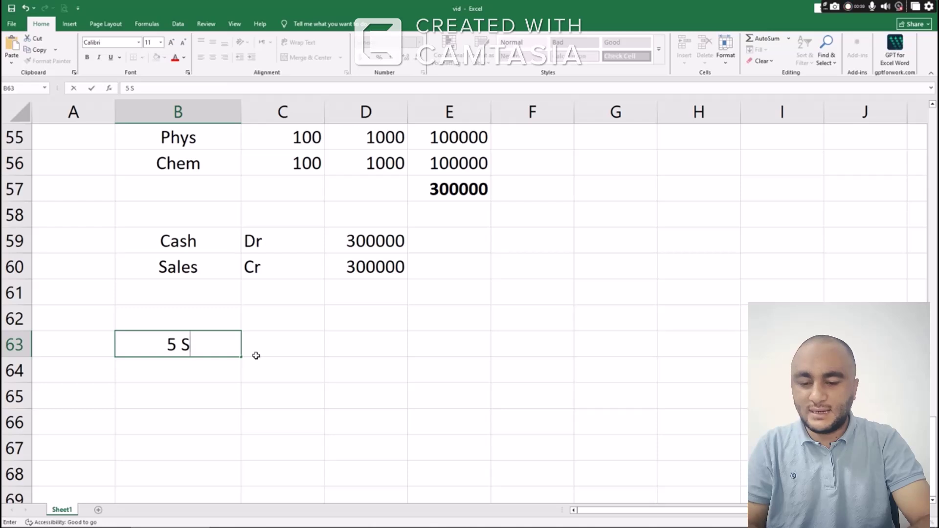
text(atatements)
key(Return)
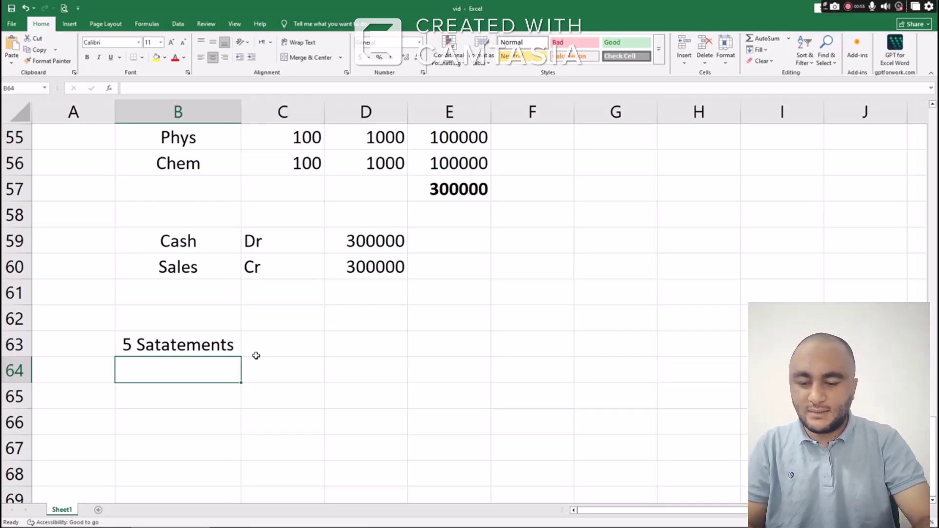
text(Inc)
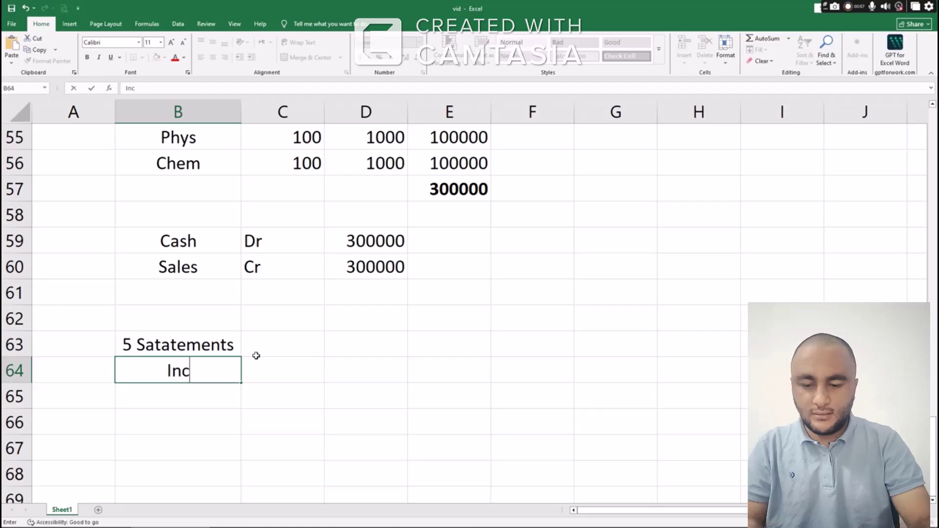
text(ome Statements)
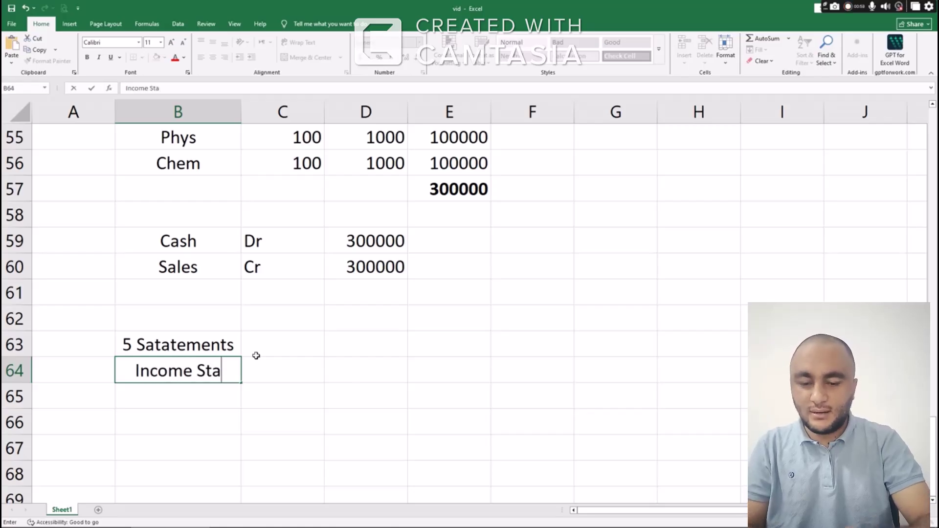
key(Return)
key(Up)
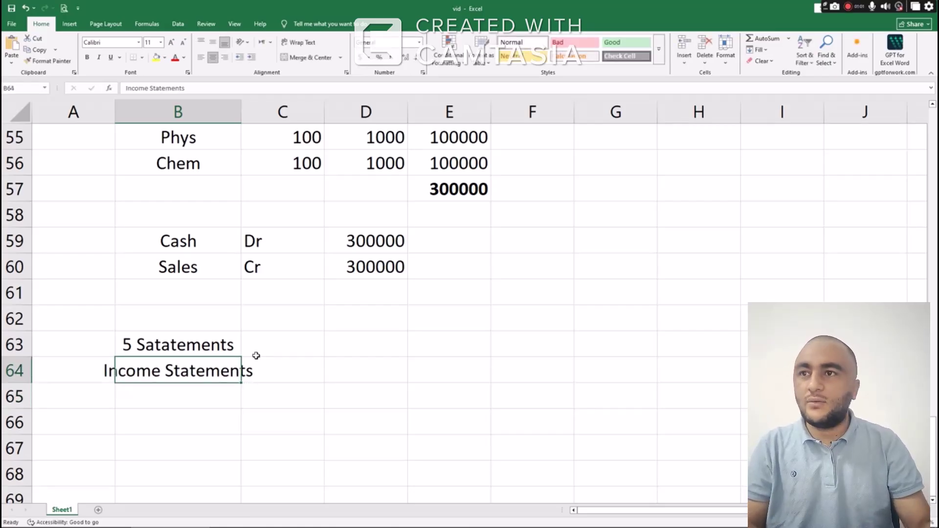
Label C64 'Reveneue/Expenses' and autofit columns B and C to their contents
click(257, 358)
text(P)
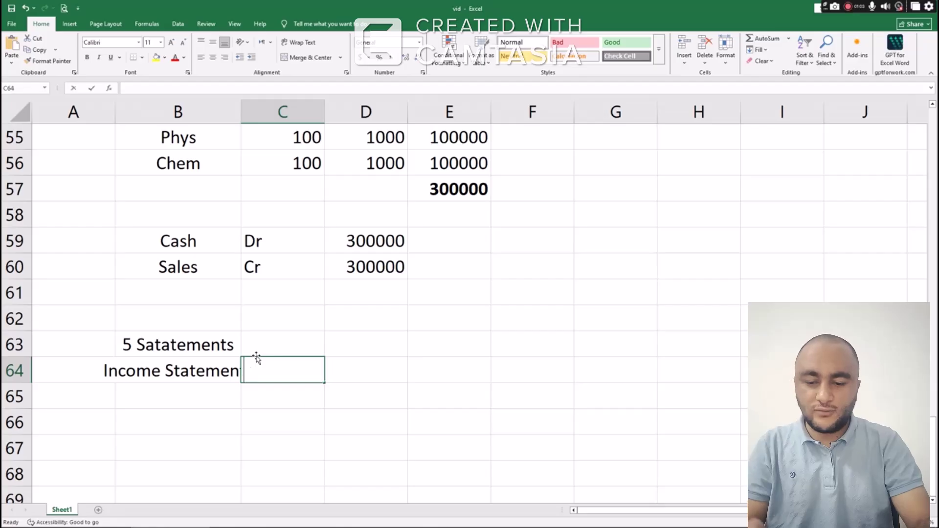
key(BackSpace)
text(R)
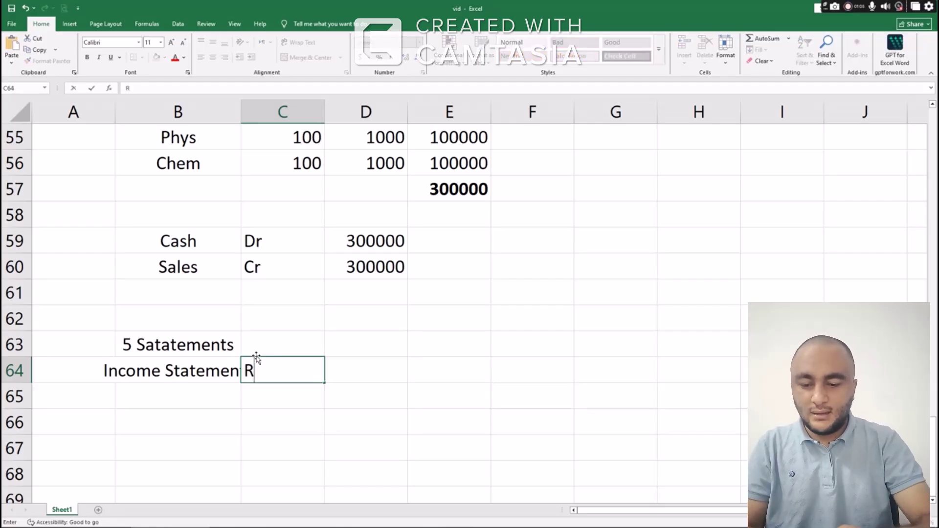
text(eveneue/)
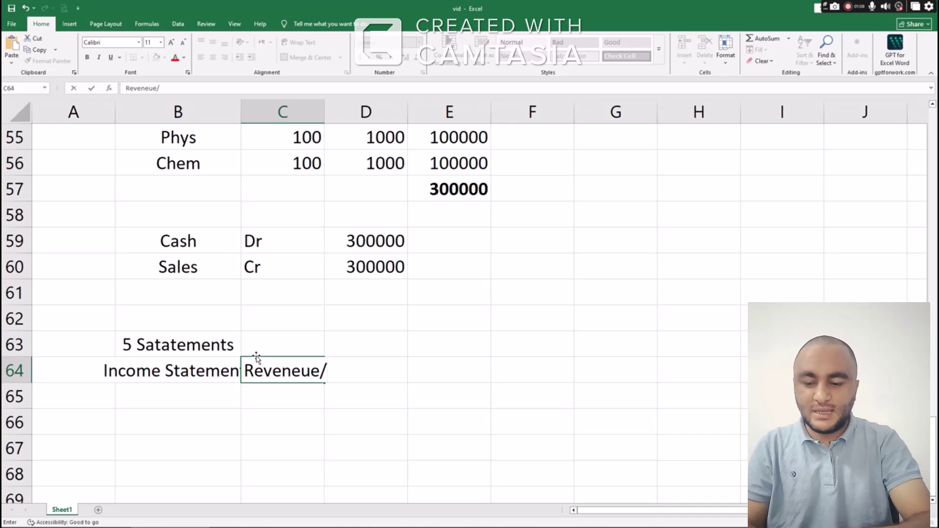
text(Expenses)
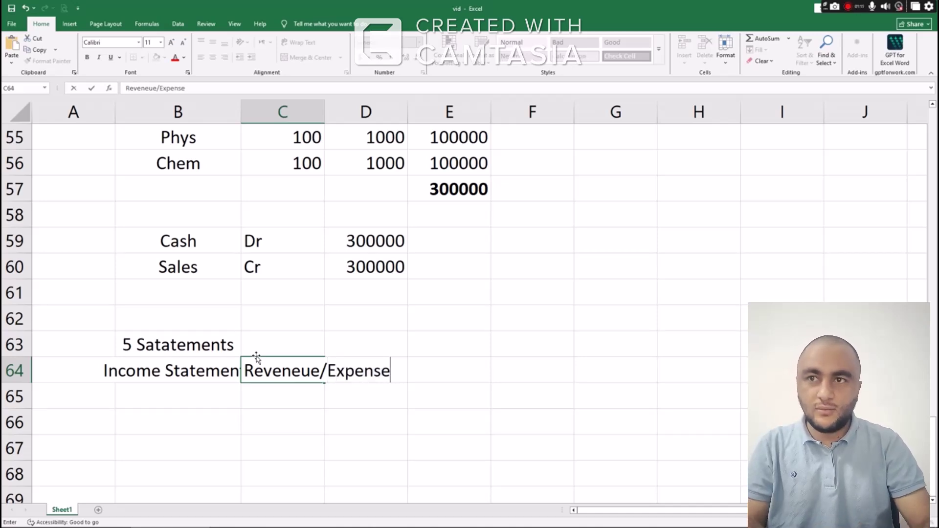
key(Return)
key(Up)
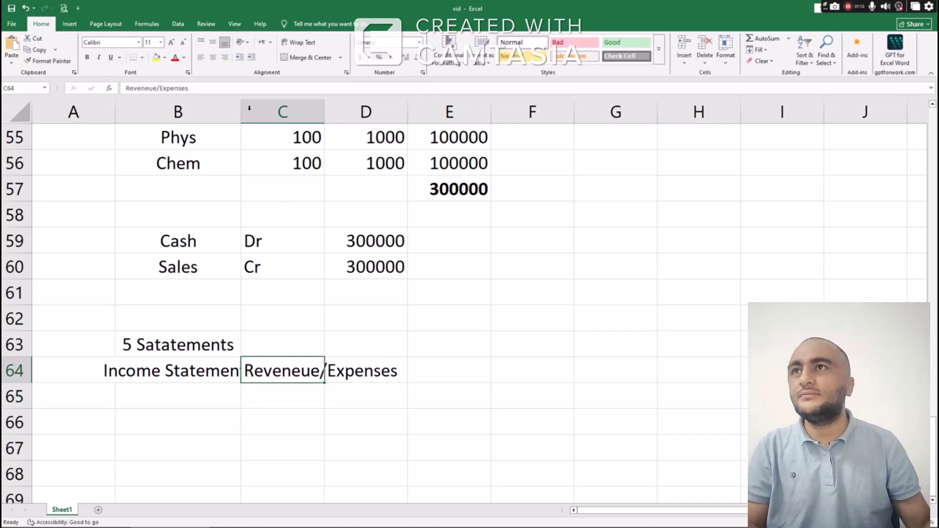
double_click(241, 111)
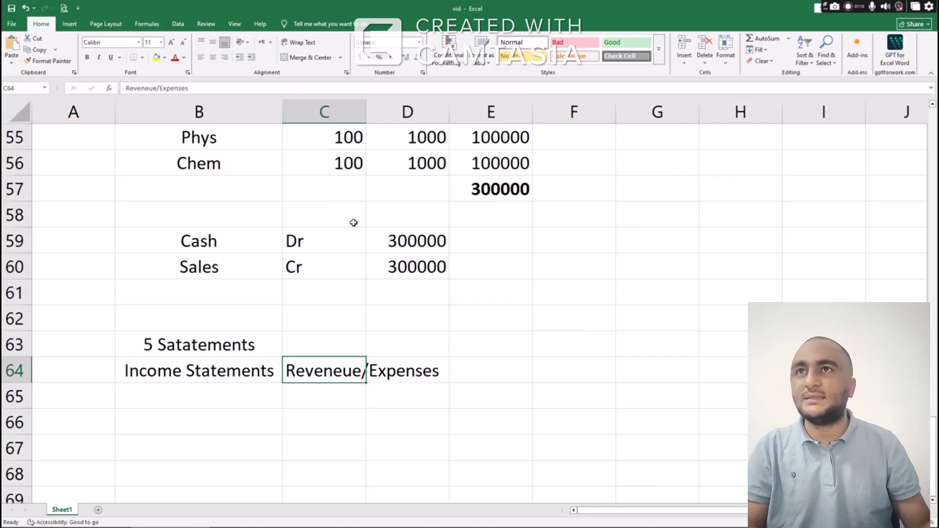
double_click(366, 111)
Add 'Balance sheet' in B65, described as 'Assets/Liability/Equity' in C65
click(224, 392)
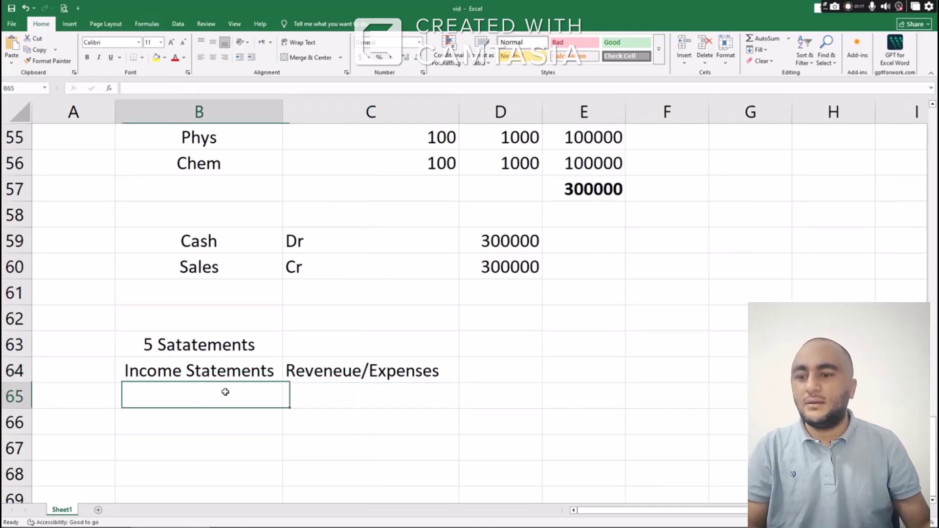
text(Balance sheet)
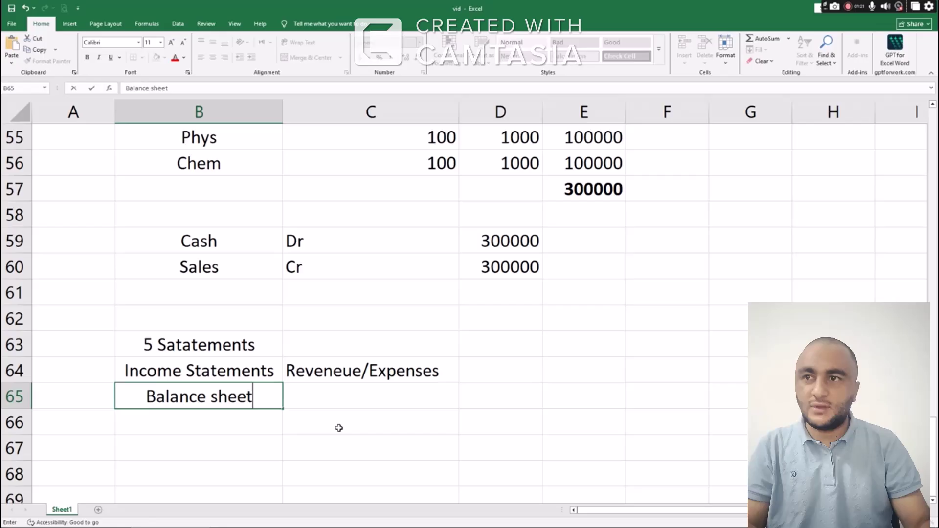
key(Tab)
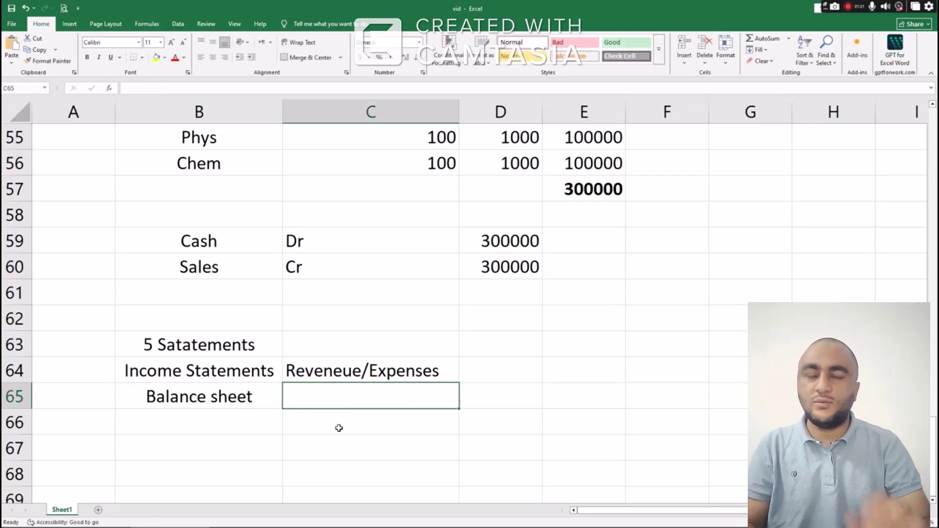
text(Assets)
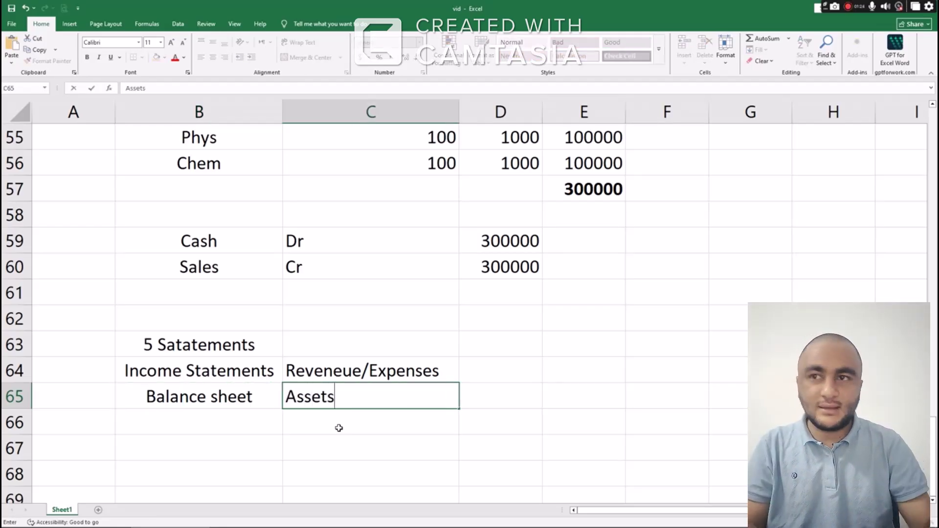
key(Tab)
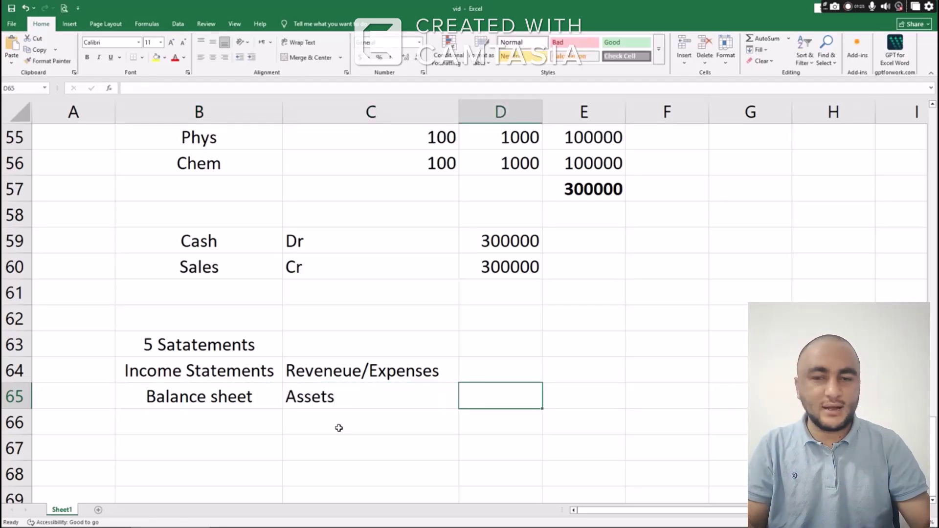
key(Left)
click(204, 88)
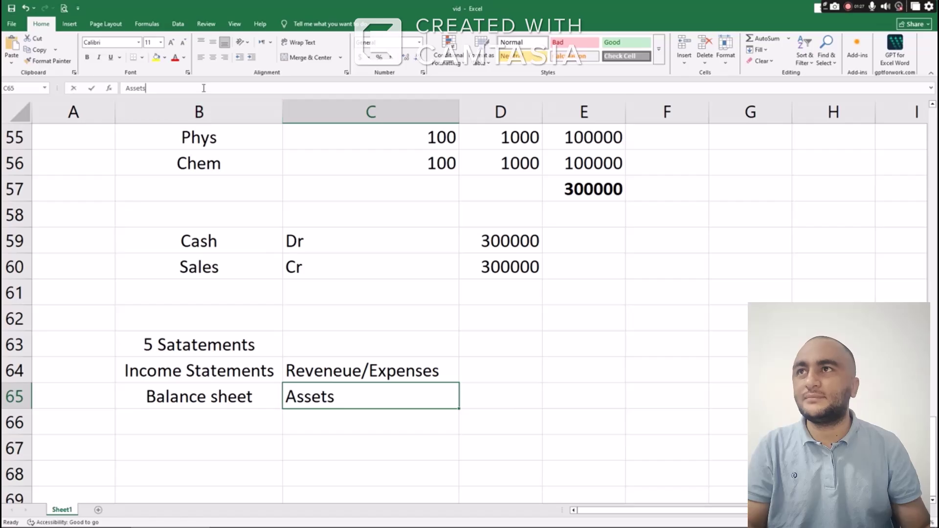
text(/Li)
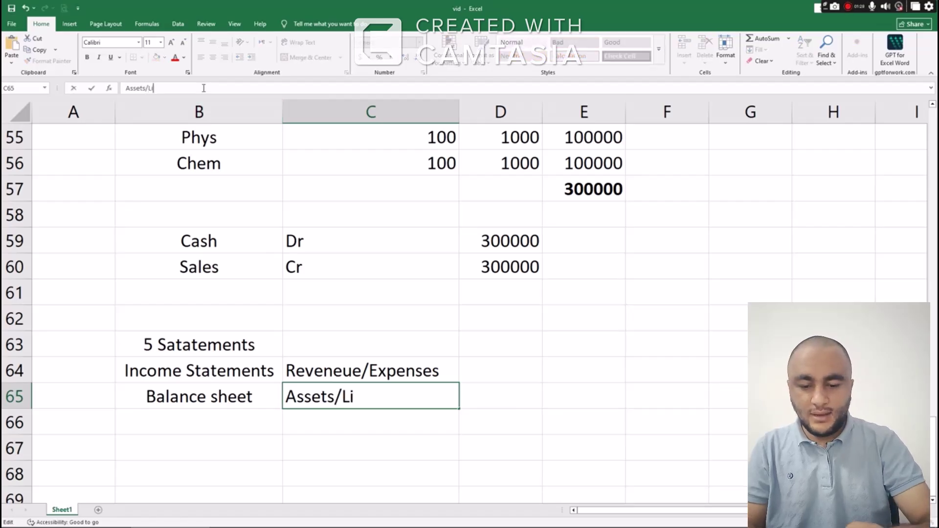
text(bility/)
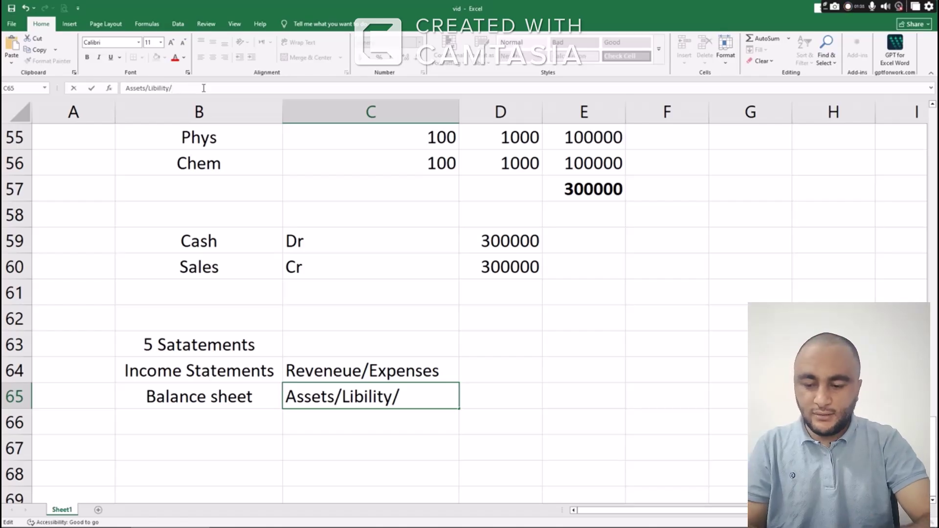
text(Equity)
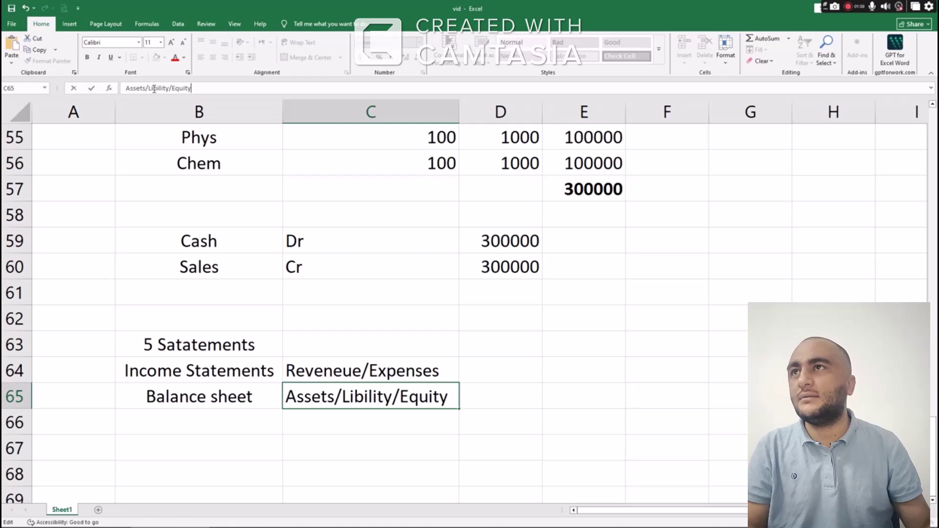
text(a)
key(Return)
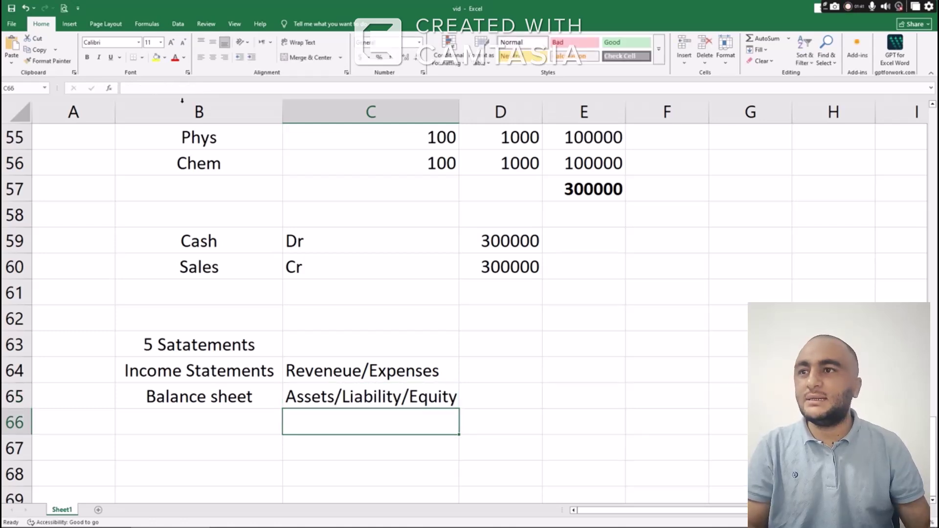
Add 'Cash Flow' in B66 with the description 'Cash'
click(239, 427)
text(C)
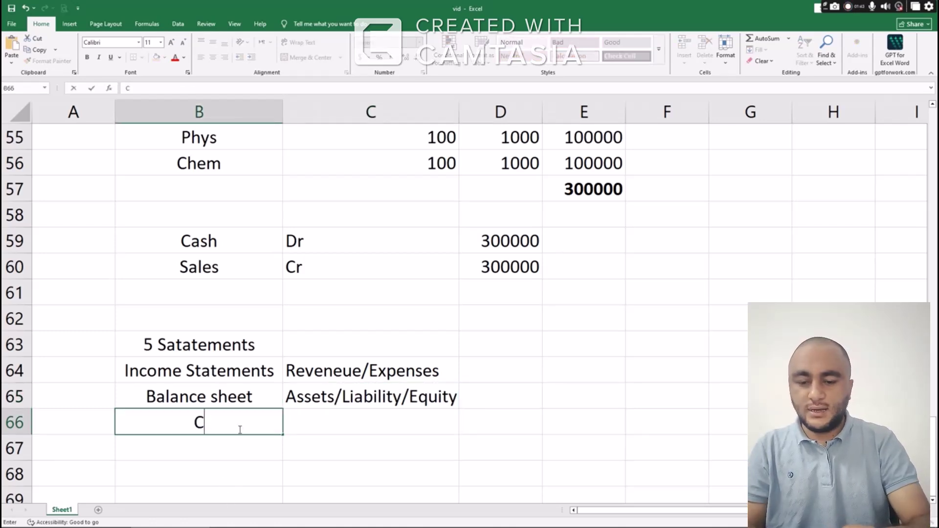
text(ash Flow)
key(Tab)
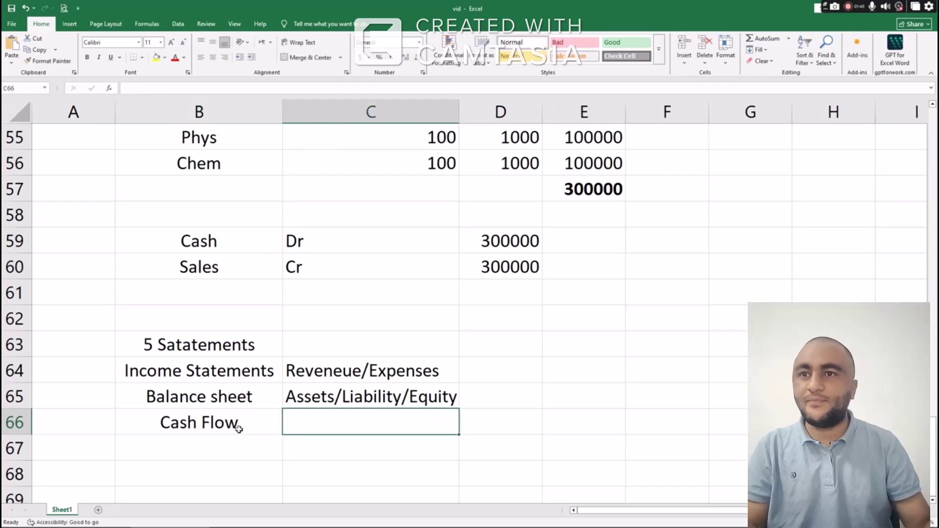
text(Cash)
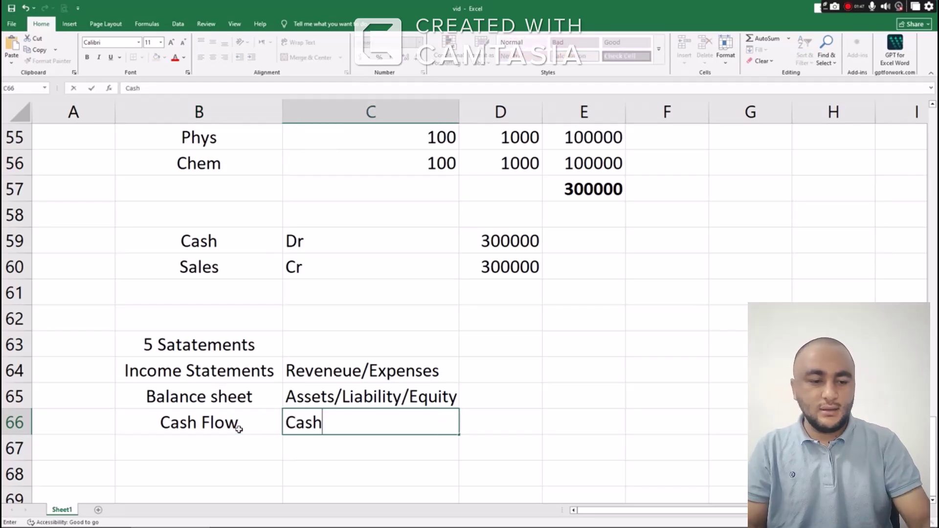
key(Return)
key(Left)
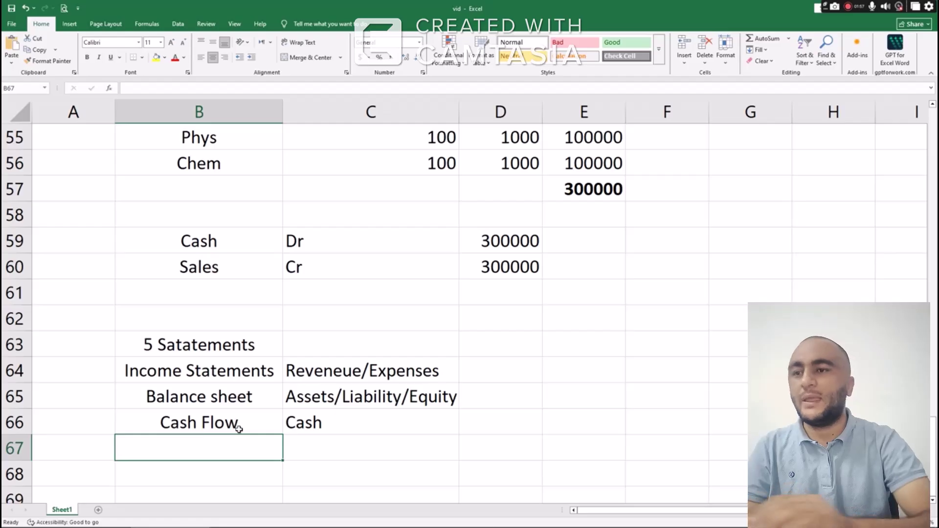
click(238, 429)
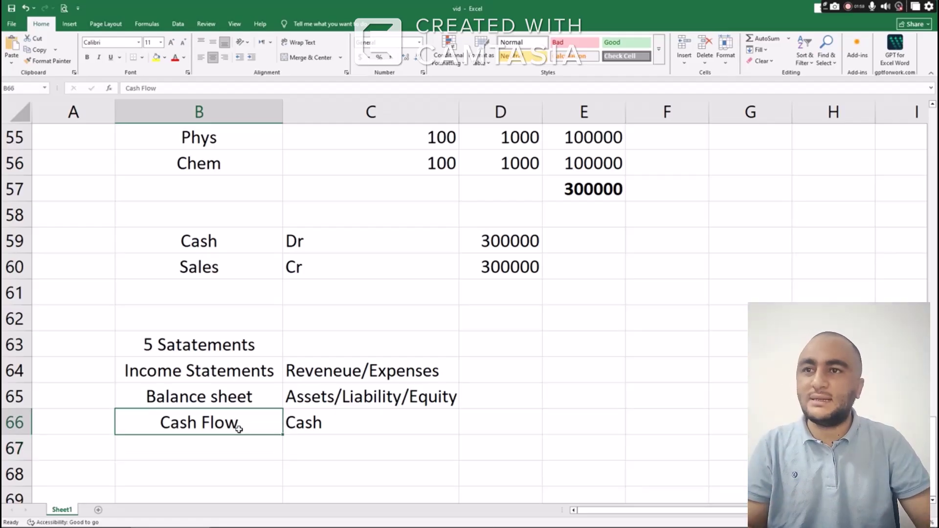
key(Up)
key(Down)
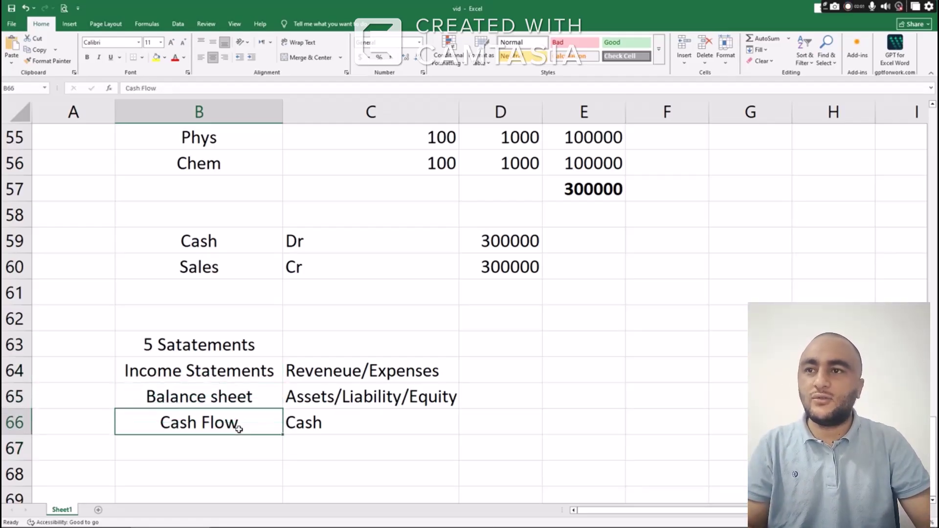
key(Down)
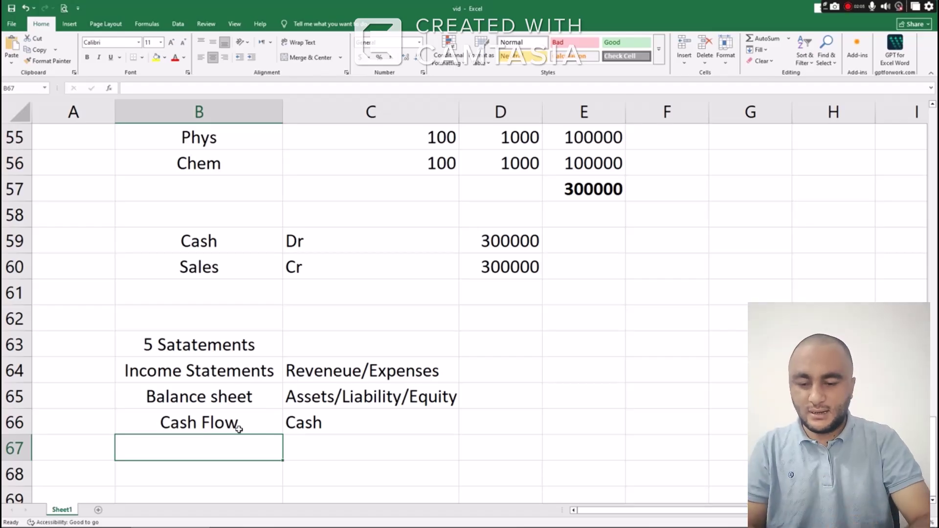
Add 'Changes in equity' in B67 described as 'Changes in owners equity'
text(Changes in)
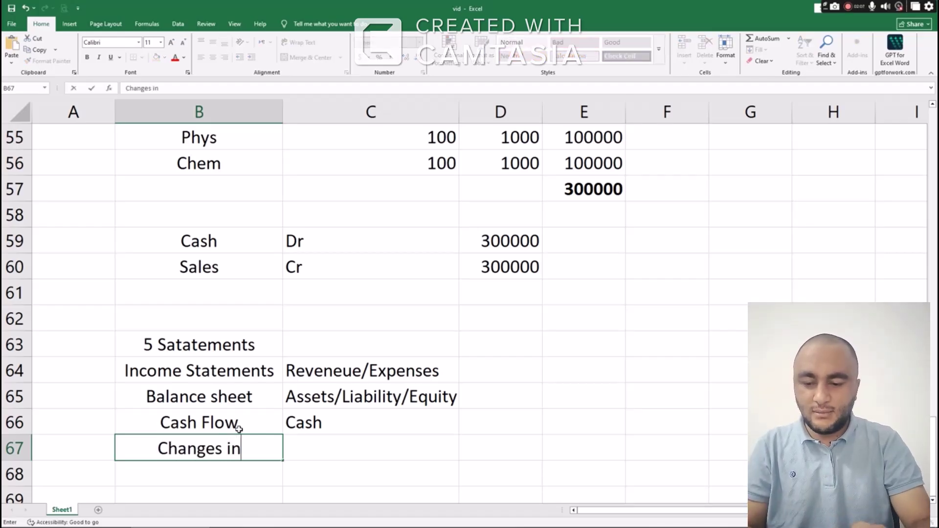
text( equit)
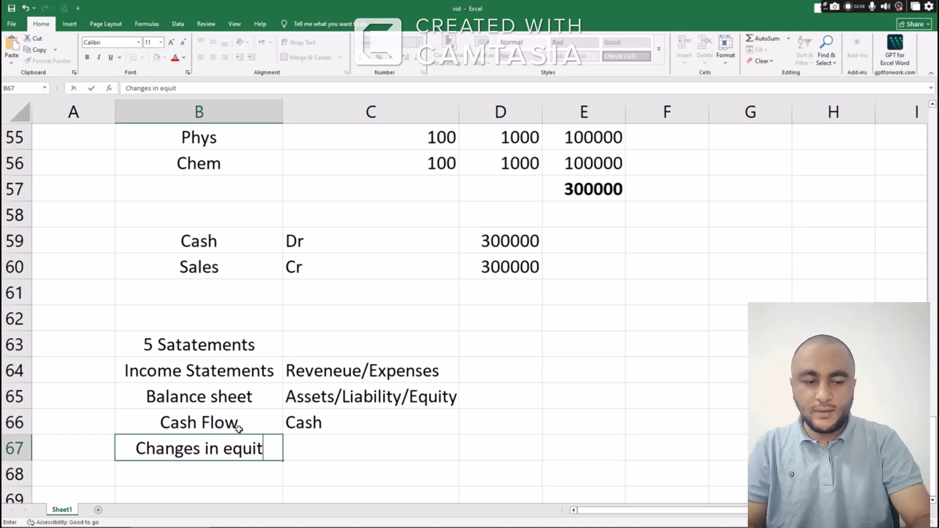
text(y)
key(Return)
key(Up)
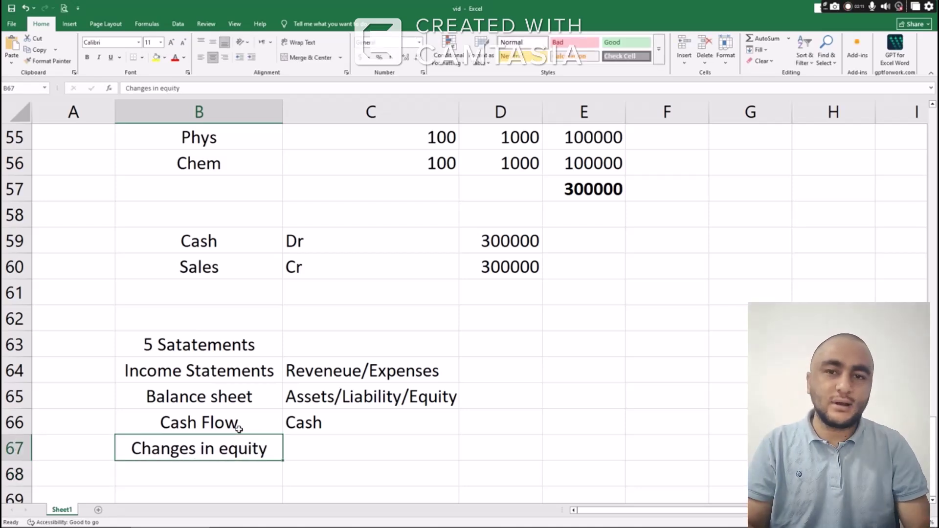
key(Right)
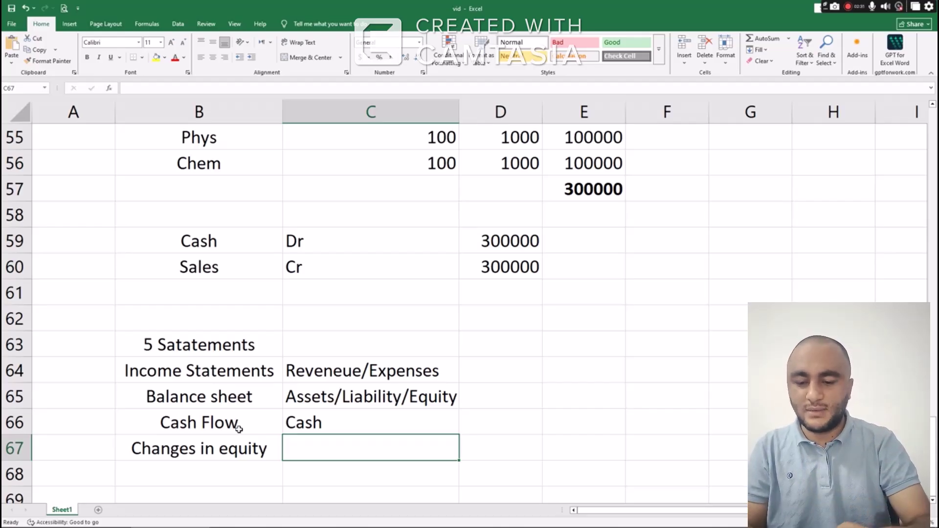
text(Changes i)
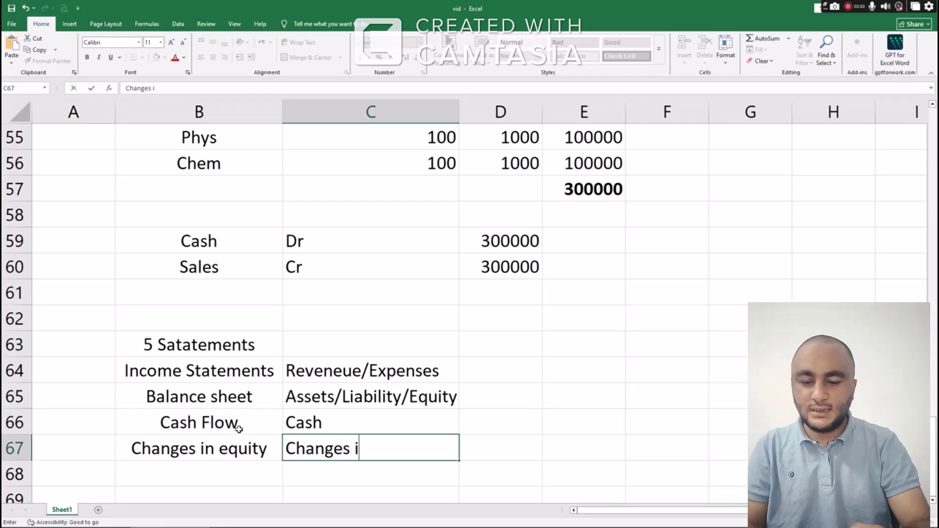
text(n owner)
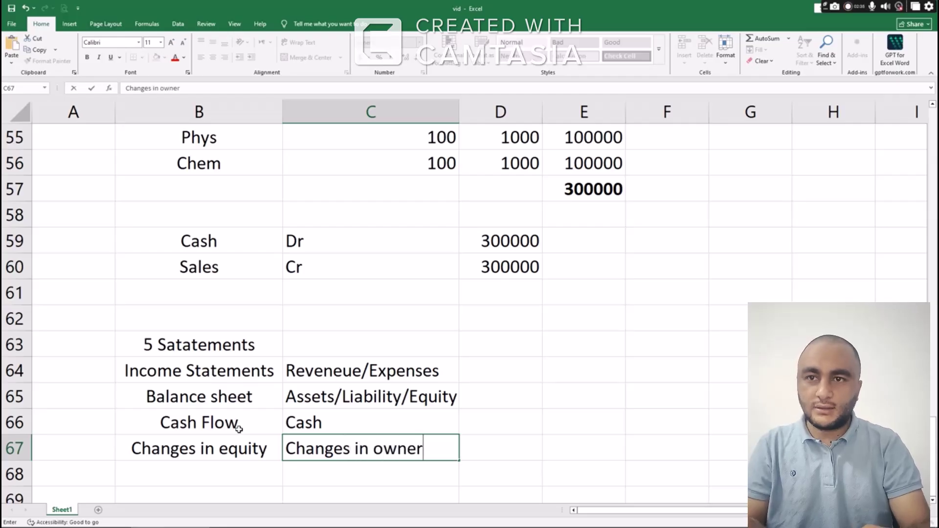
text(s equity)
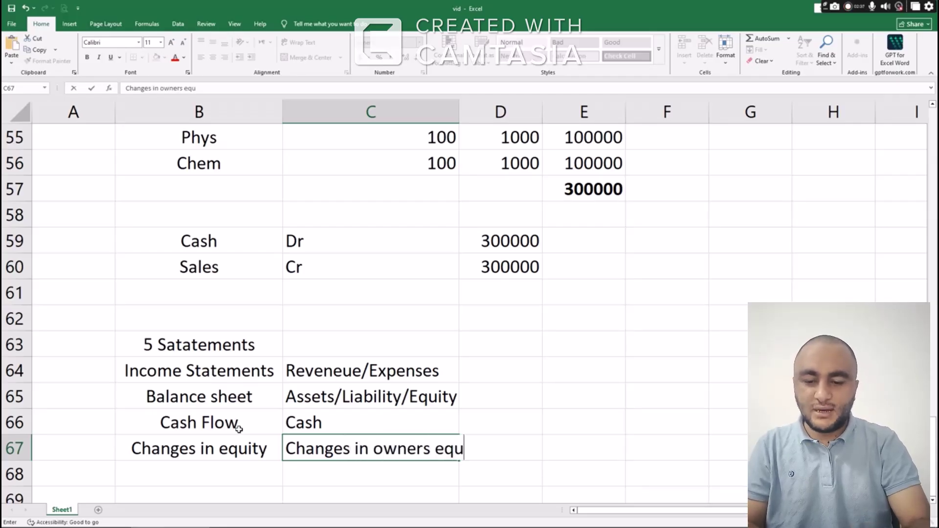
key(Return)
Add 'Notes the final accounts' in B68 with the description 'Detailiting'
key(Left)
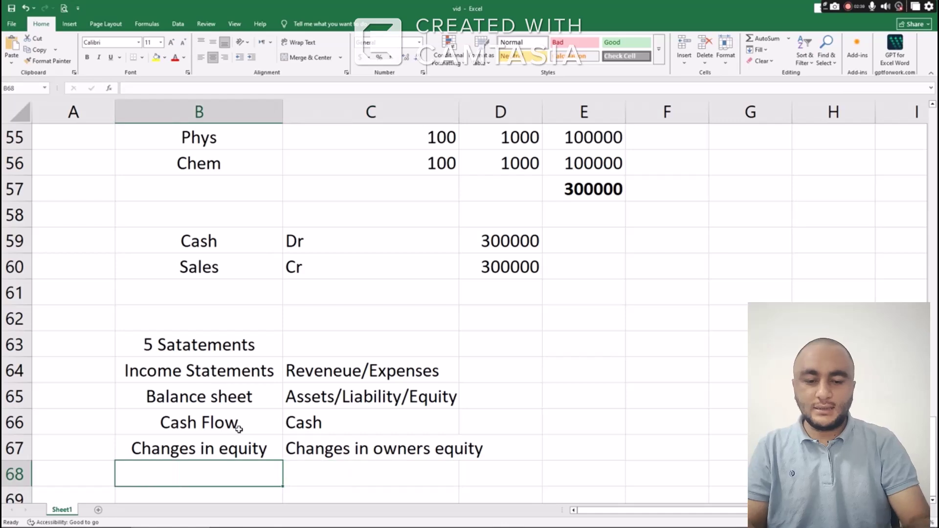
text(Notes the f)
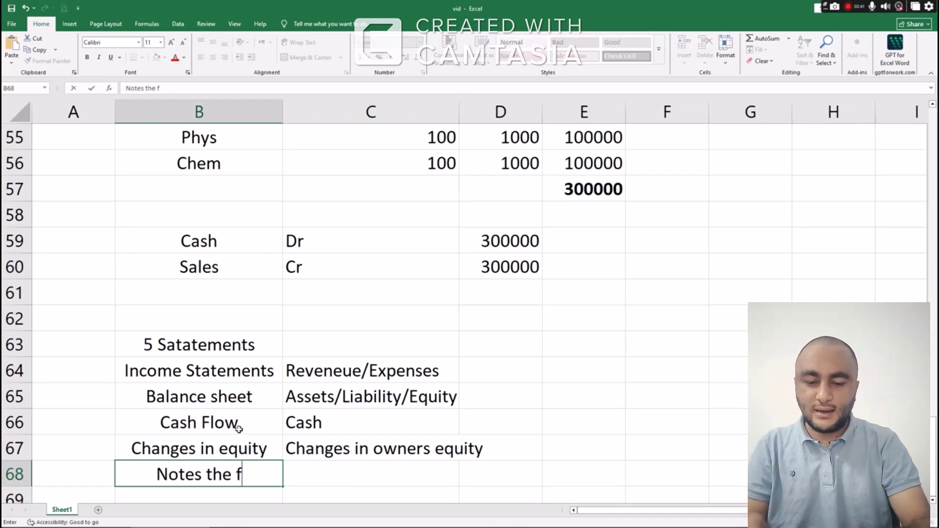
text(inal accounts)
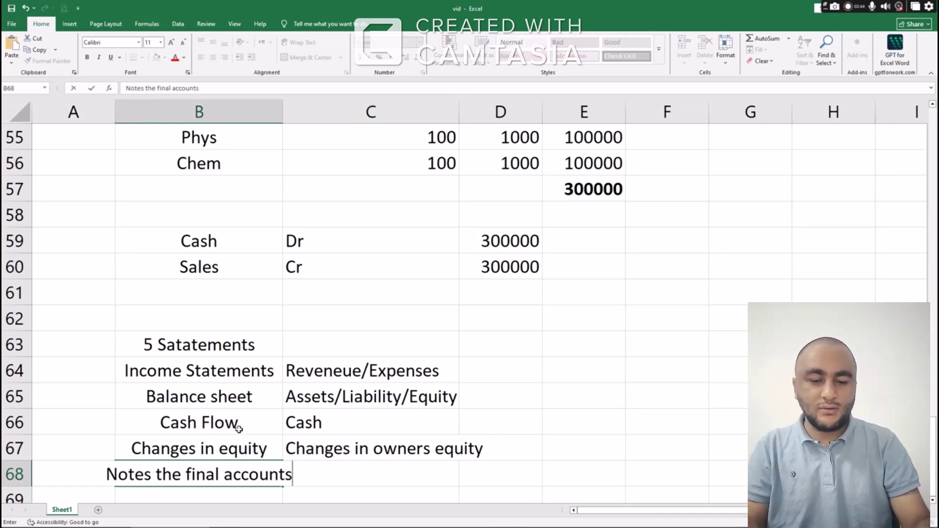
key(Right)
text(Deta)
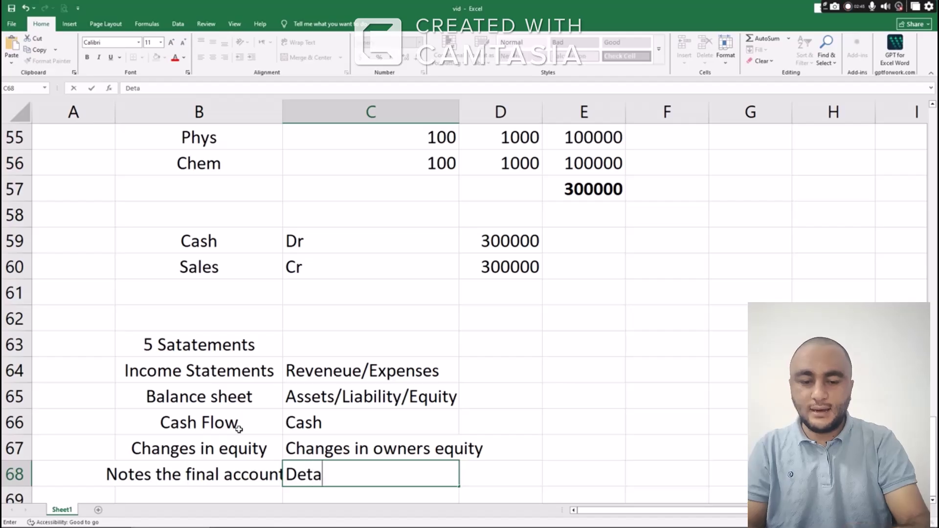
text(iliting)
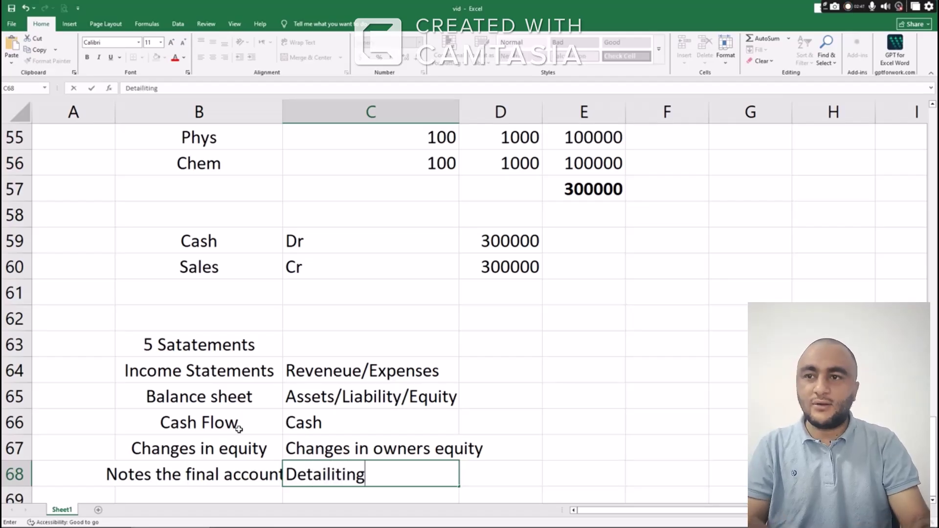
key(Return)
key(Down)
key(Down)
key(Down)
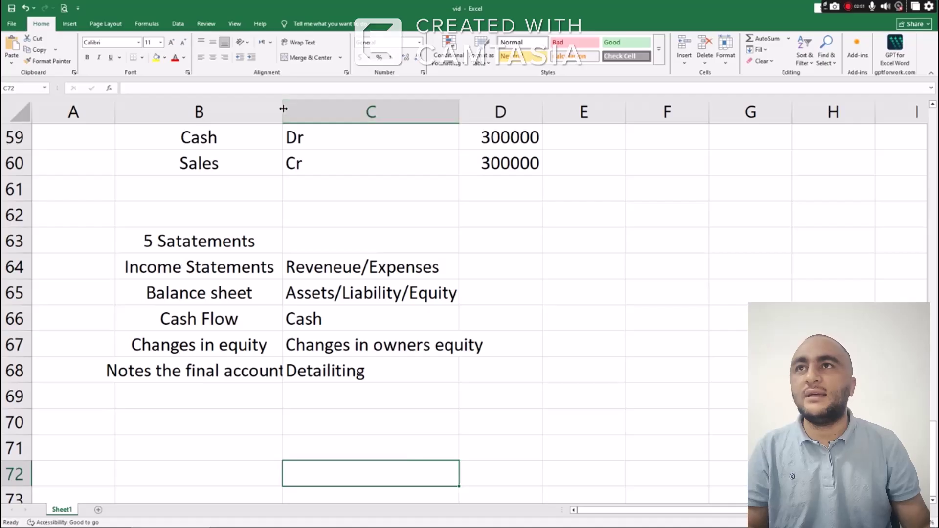
Autofit column B to fit 'Notes the final accounts' and check the Notes row
double_click(283, 104)
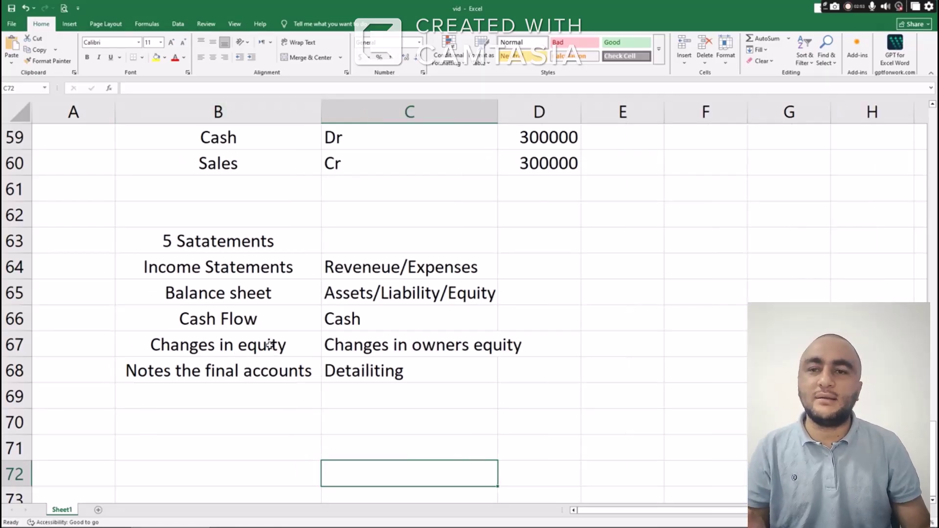
click(273, 369)
drag(273, 369, 373, 372)
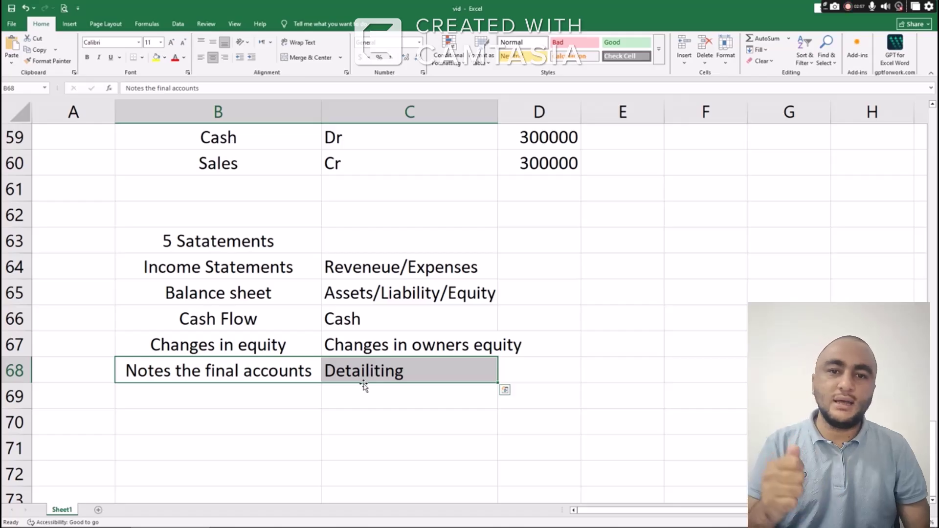
click(297, 376)
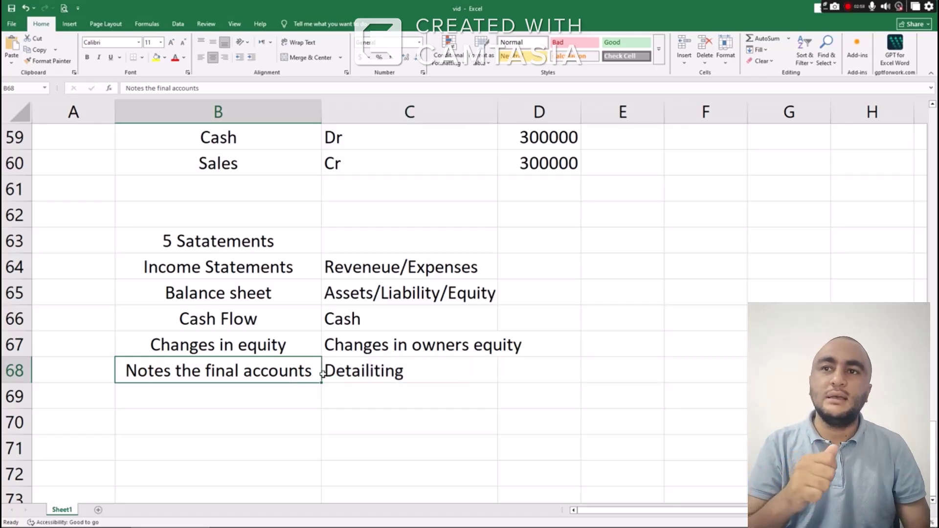
click(348, 374)
click(291, 372)
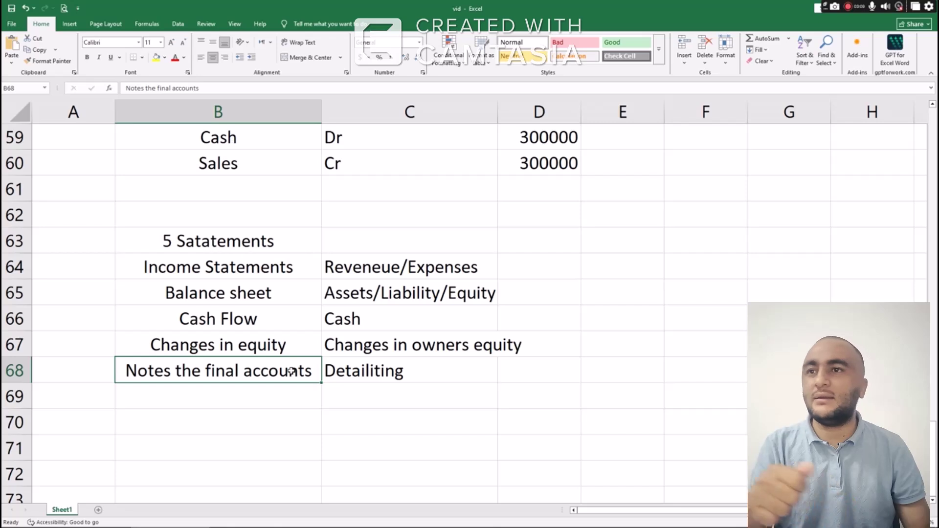
Make the heading and five statement names in B63:B68 bold
scroll(321, 345, down, 3)
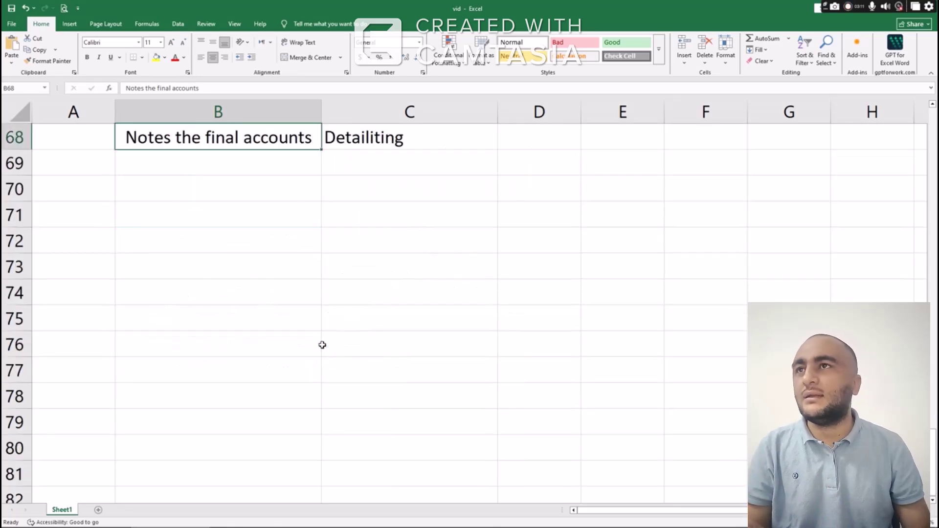
scroll(313, 336, up, 1)
click(254, 248)
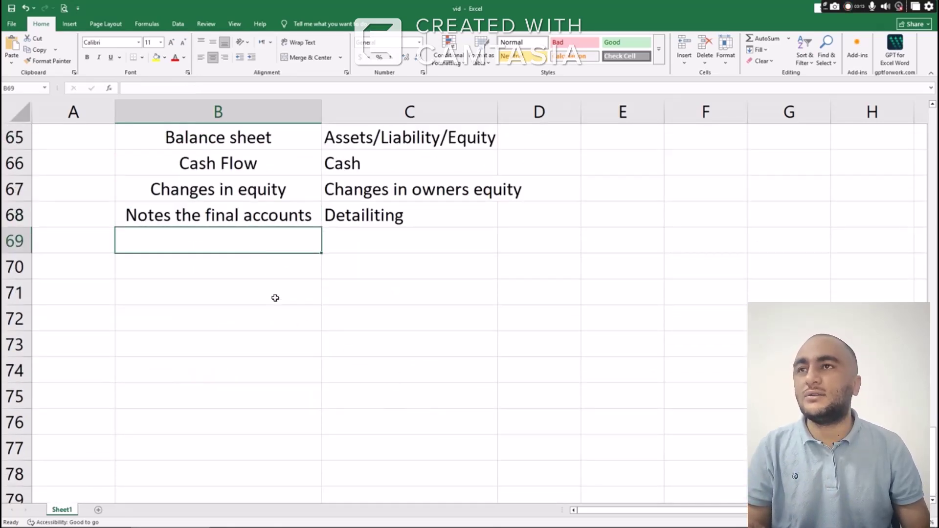
click(254, 290)
scroll(275, 290, up, 1)
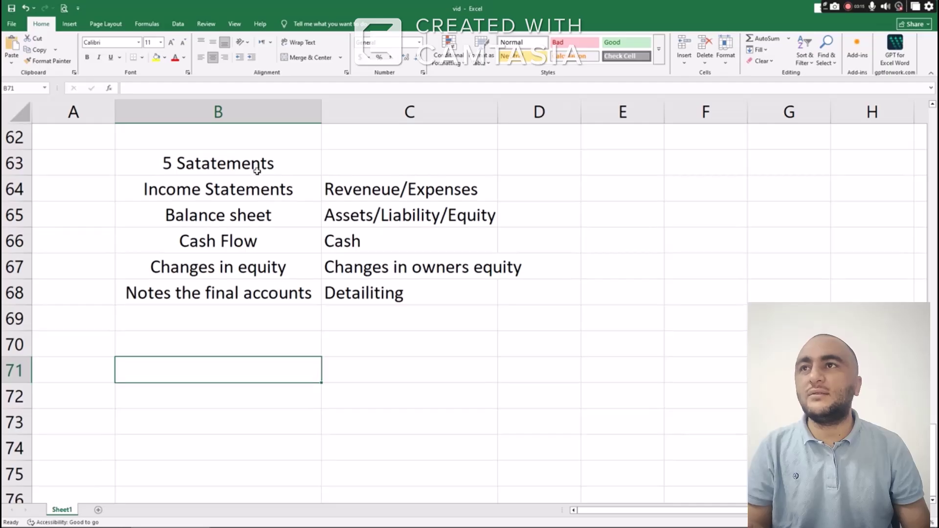
drag(254, 168, 258, 293)
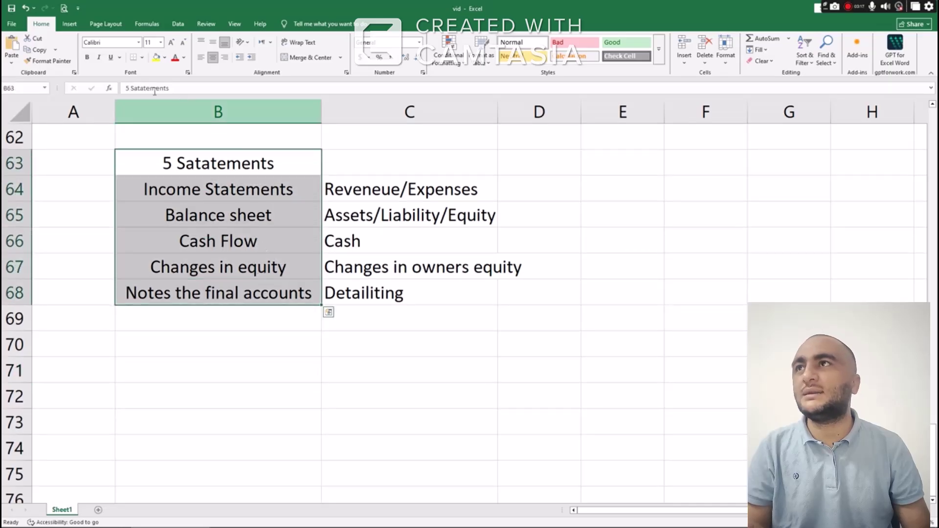
click(89, 58)
scroll(214, 252, down, 1)
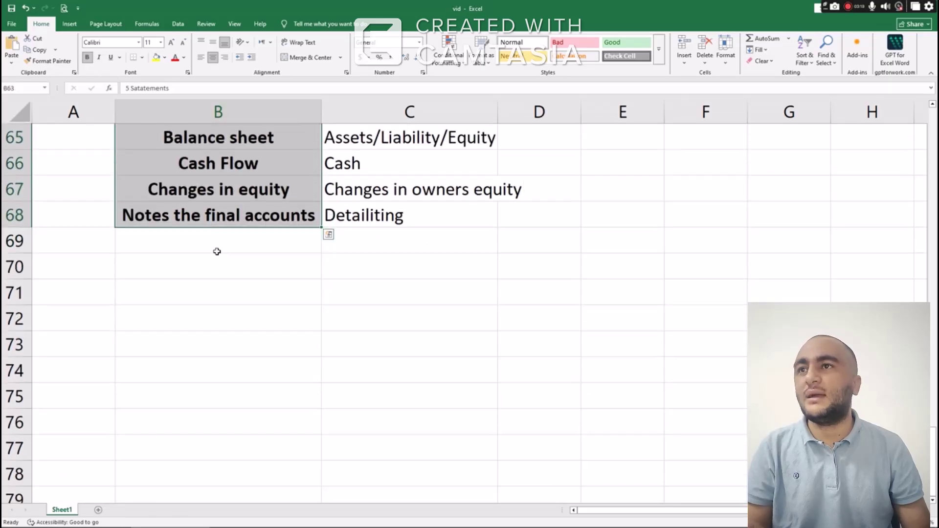
click(211, 284)
Enter the '5 Pillars' heading in cell B71
text(5)
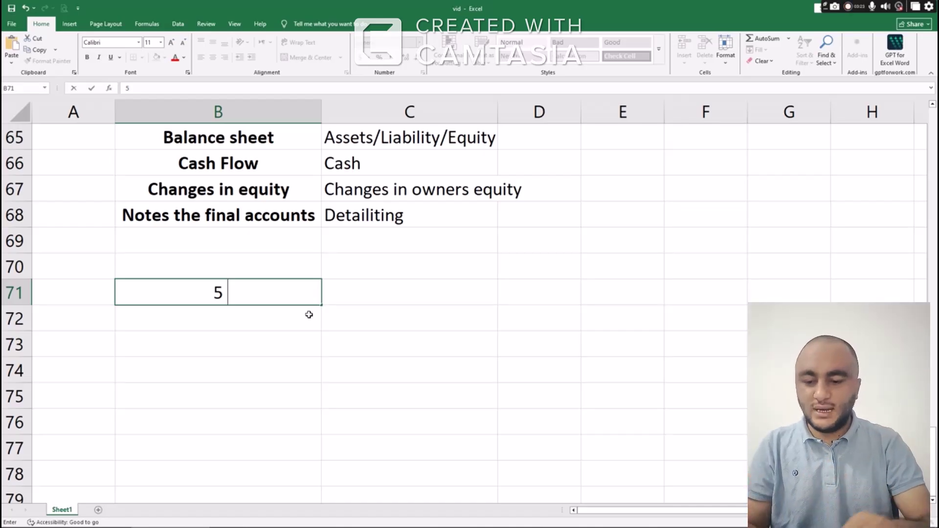
text( F)
key(BackSpace)
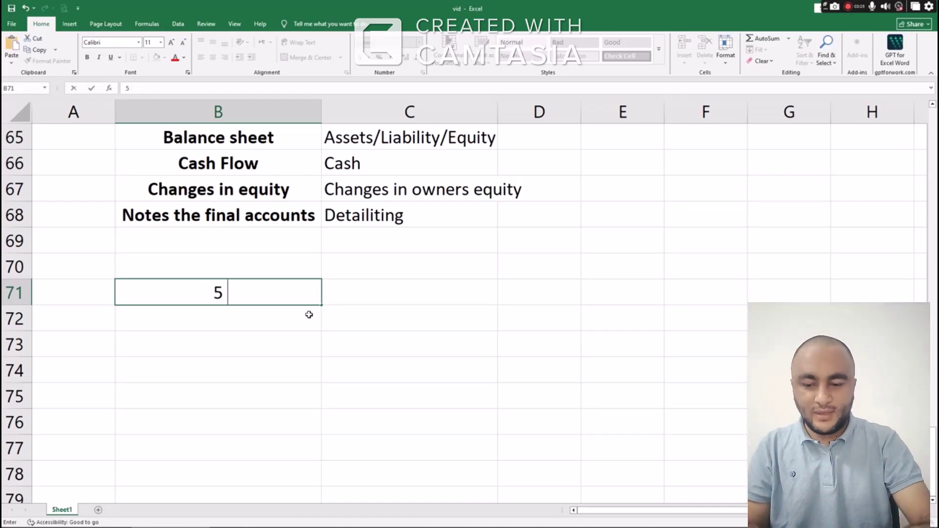
text(Pillars)
key(ctrl+Return)
click(310, 314)
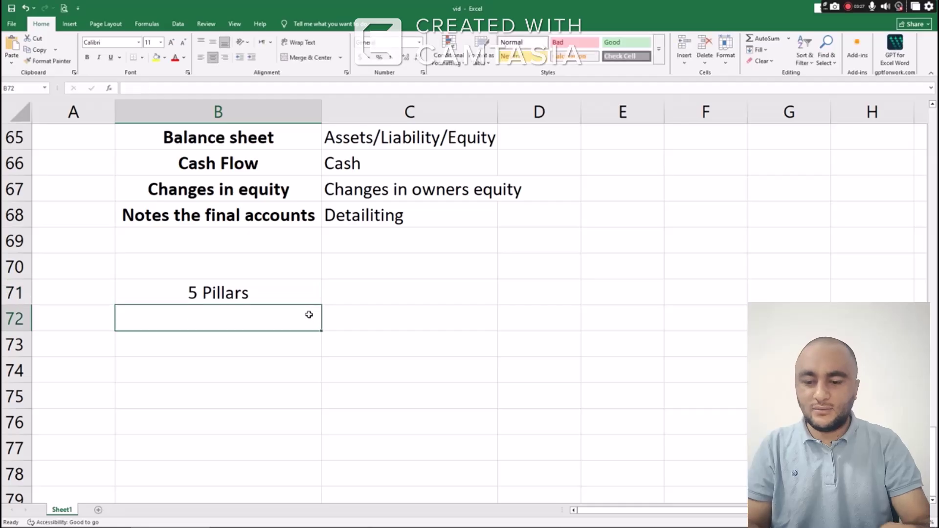
List Assets, Liabilty, Equity, Revenue and Expense in B72:B76
text(Assets)
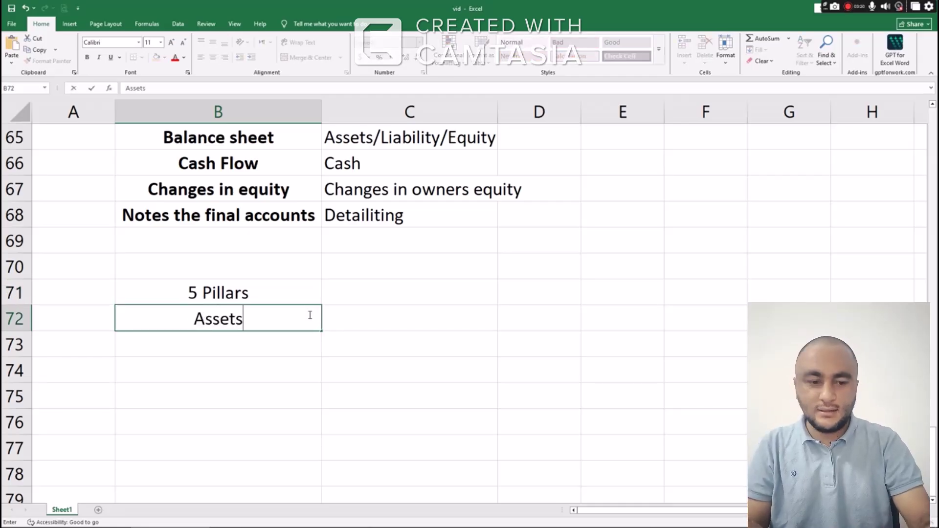
key(Return)
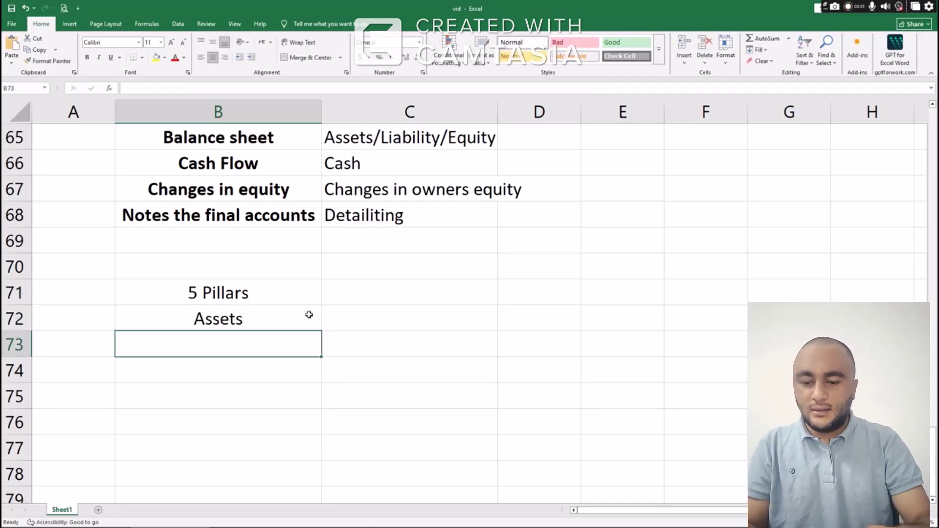
text(Liabilty)
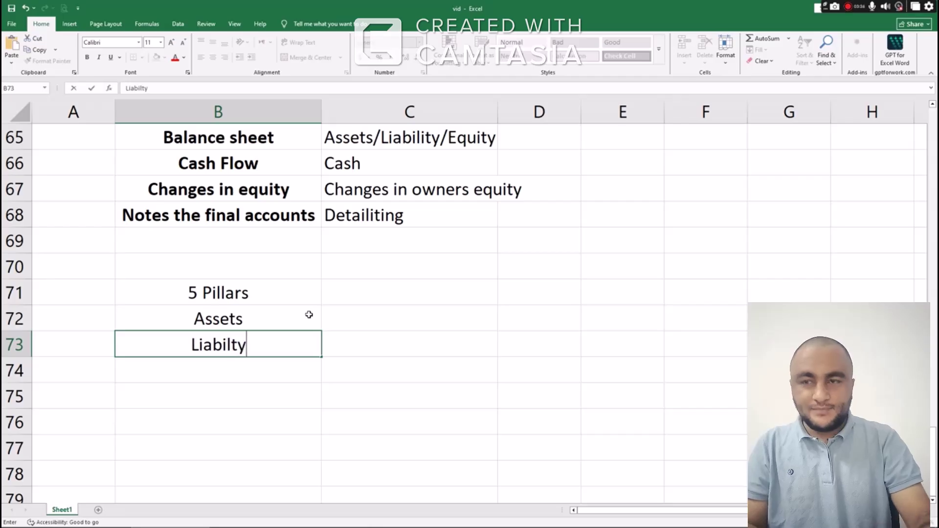
key(Return)
text(Equity)
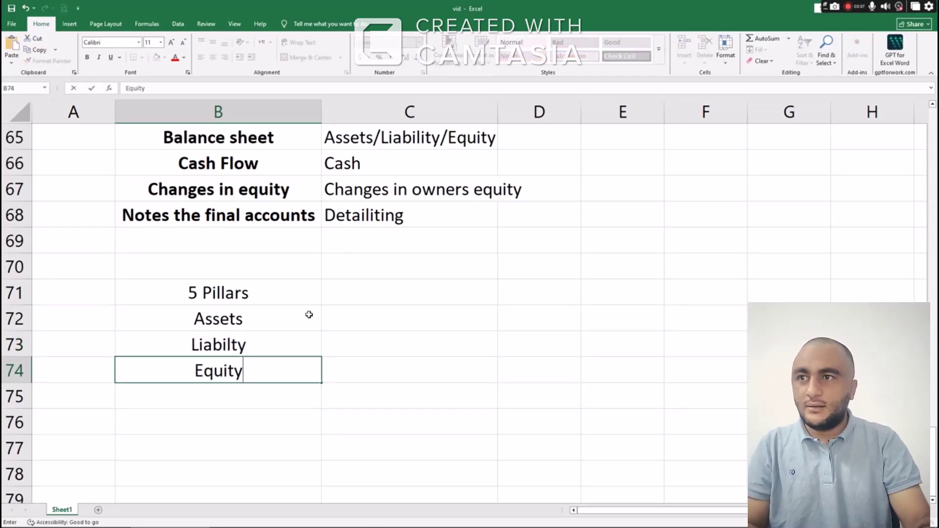
key(Return)
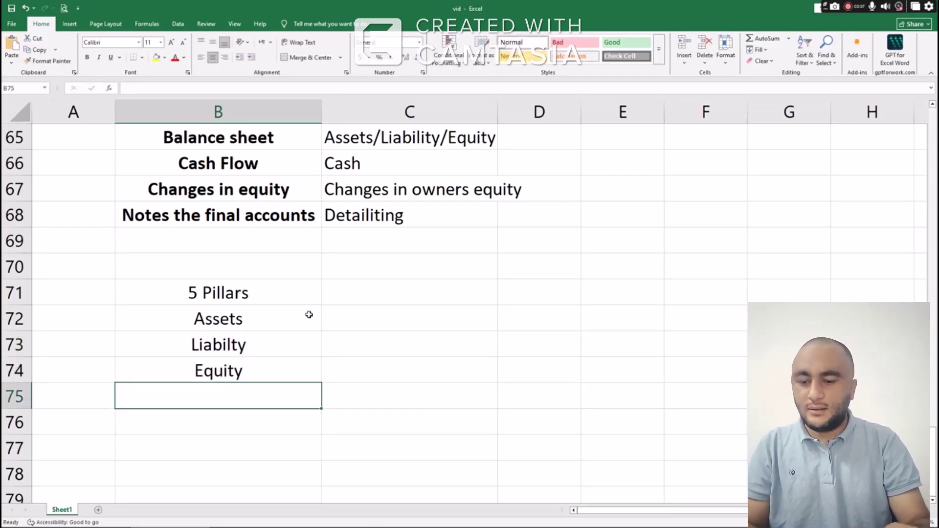
text(Revenue)
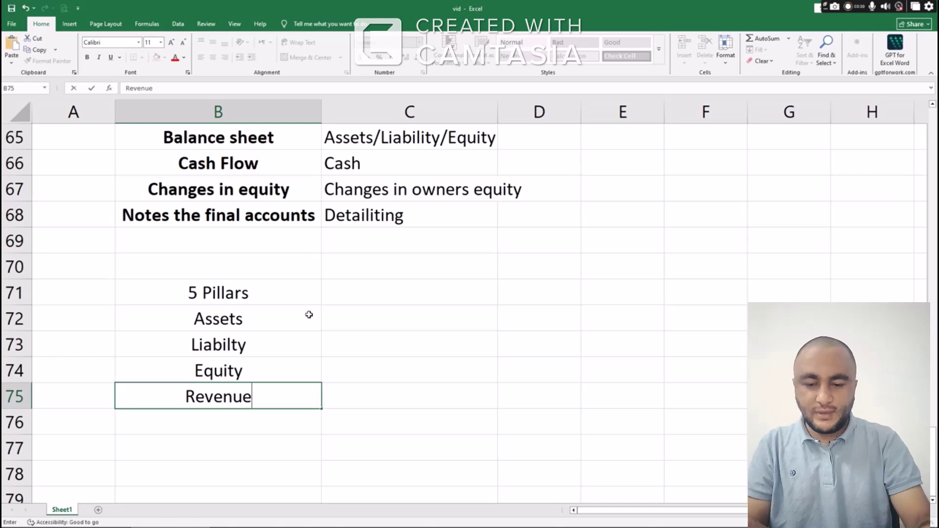
key(Return)
text(Expense)
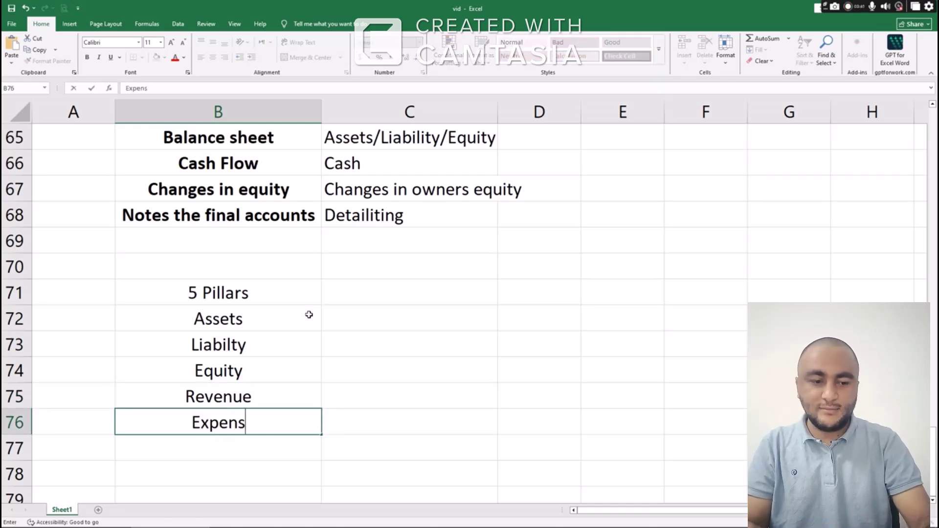
key(Return)
key(Up)
key(Up)
key(Up)
key(Up)
key(Up)
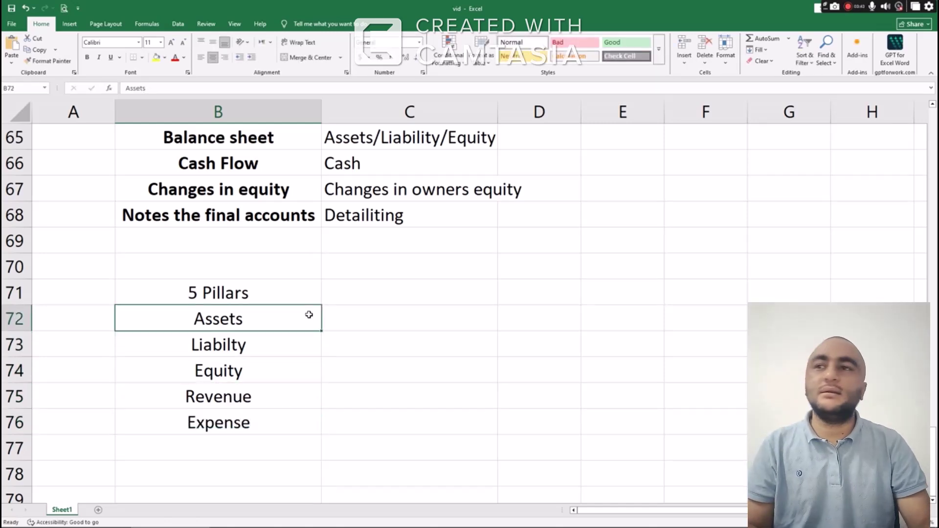
key(Right)
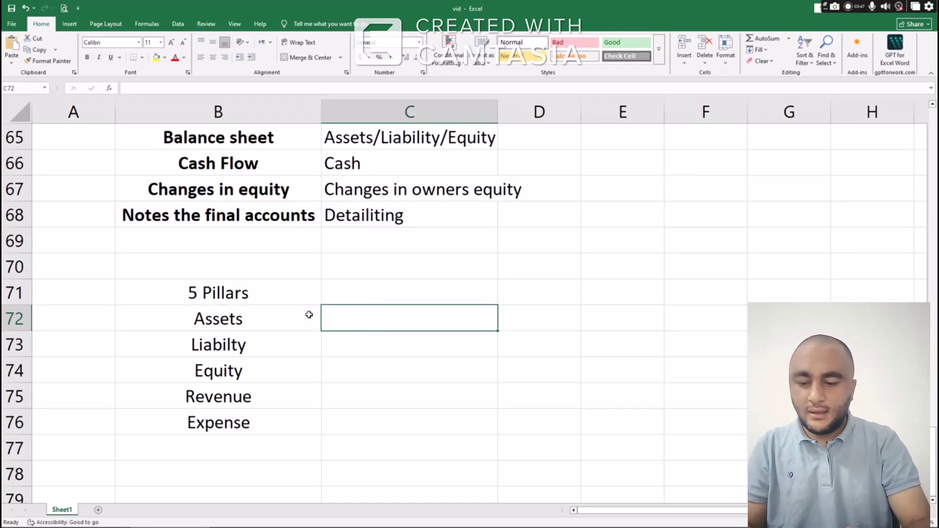
Describe Assets, Liabilty and Equity as 'Things company own', 'Owed' and 'owner'
text(Thin)
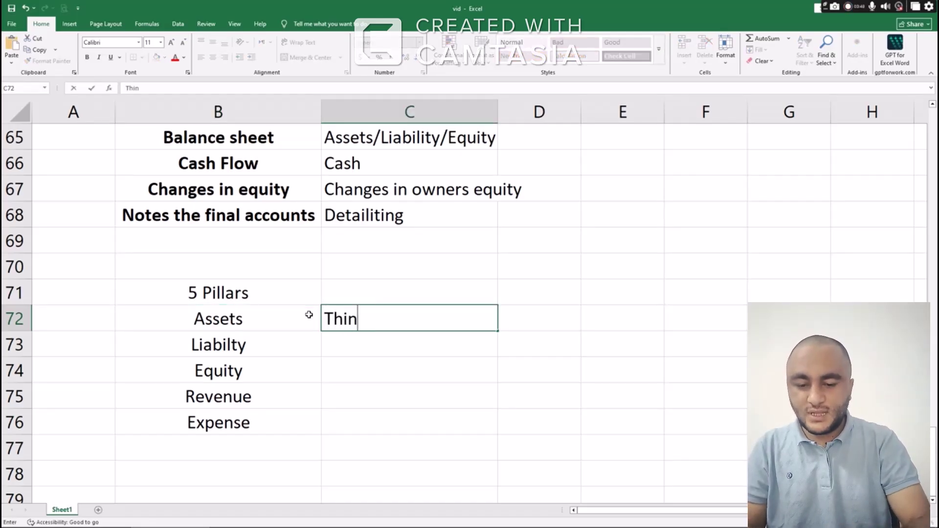
text(gs compa)
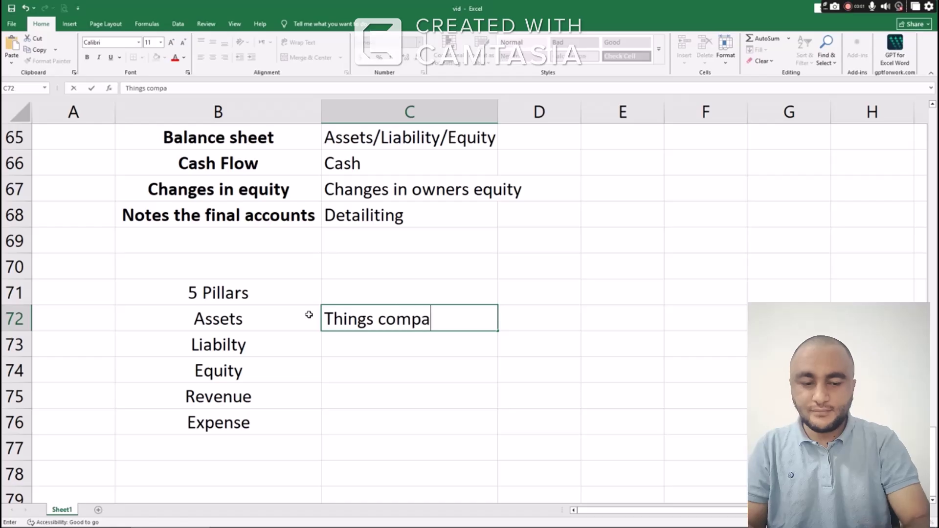
text(ny own)
key(Return)
text(\)
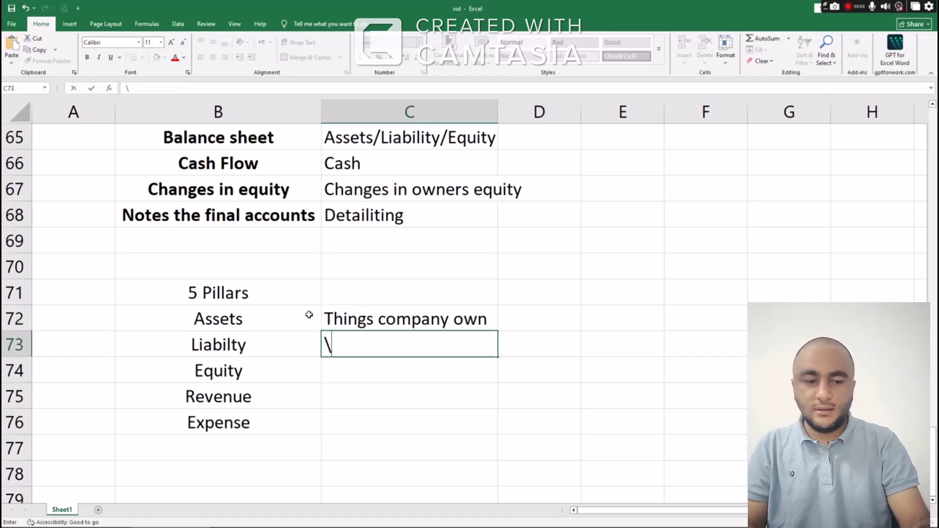
key(BackSpace)
text(Owed)
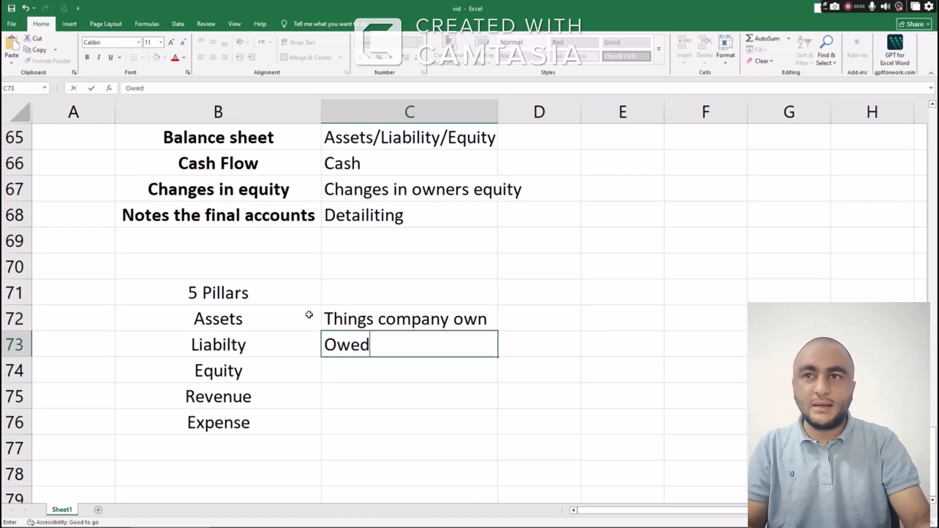
key(Return)
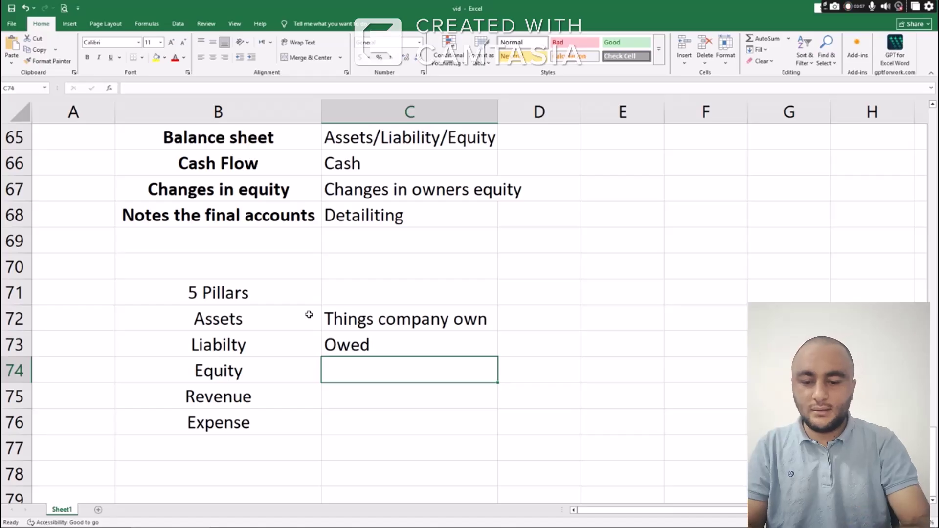
text(owner)
key(Return)
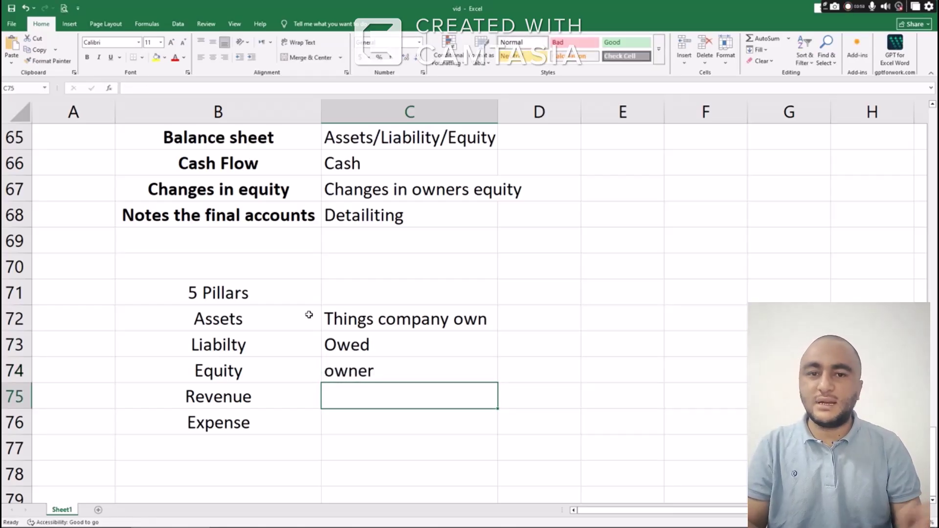
Describe Revenue as 'Sales' and Expense as 'Expenses' in C75:C76
text(Sales)
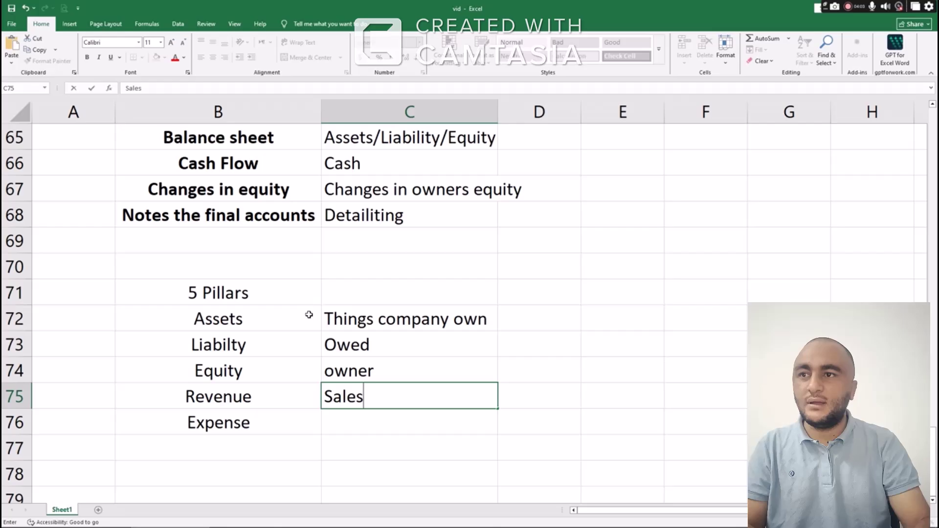
key(Return)
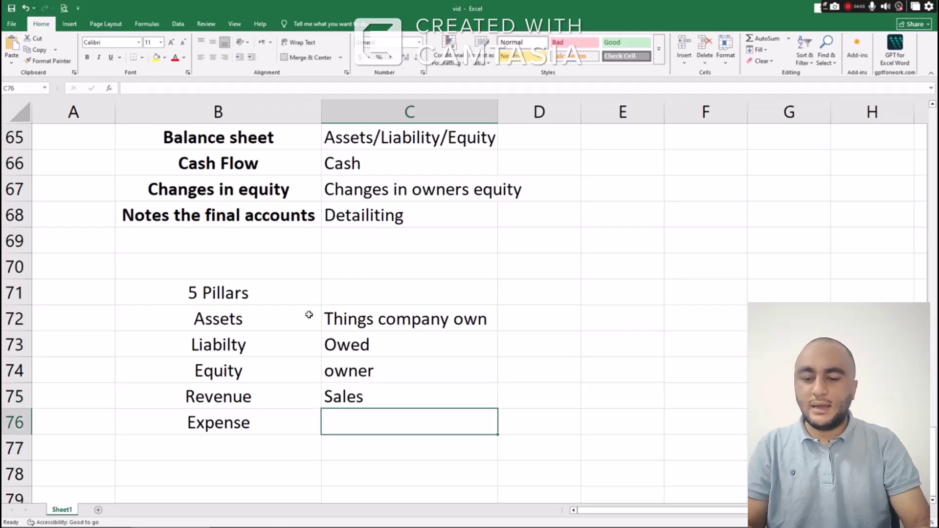
text(Expenses)
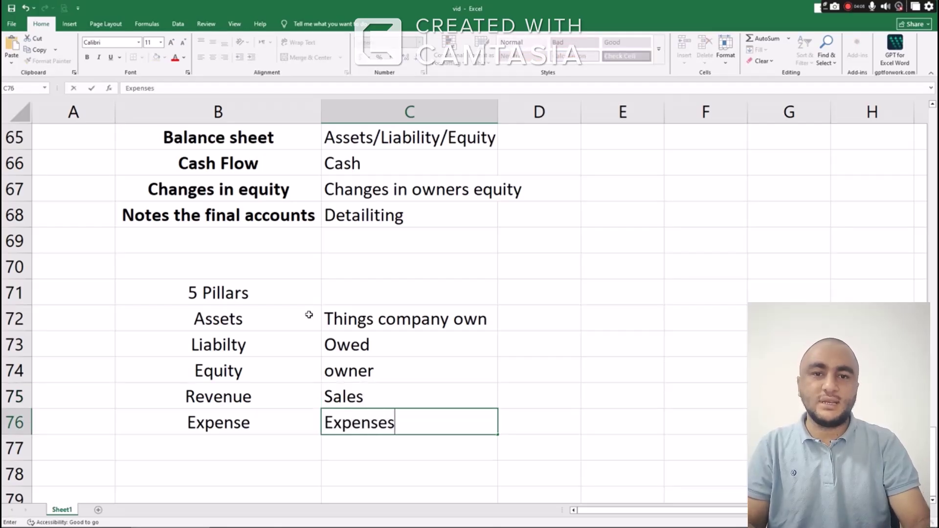
key(Return)
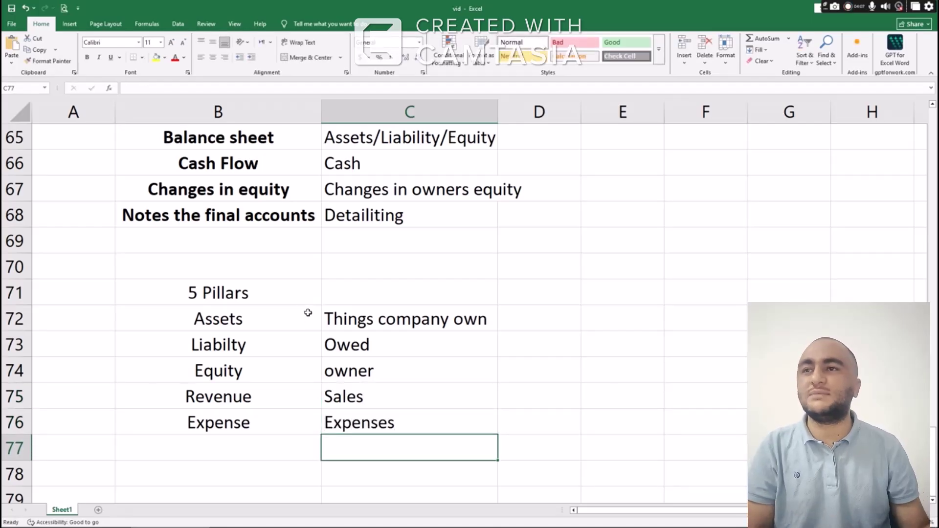
drag(226, 431, 392, 439)
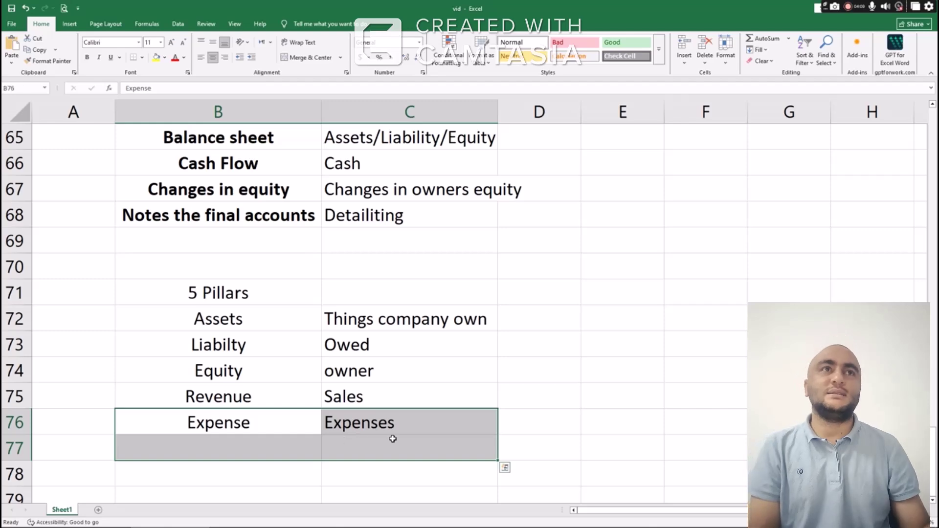
click(310, 415)
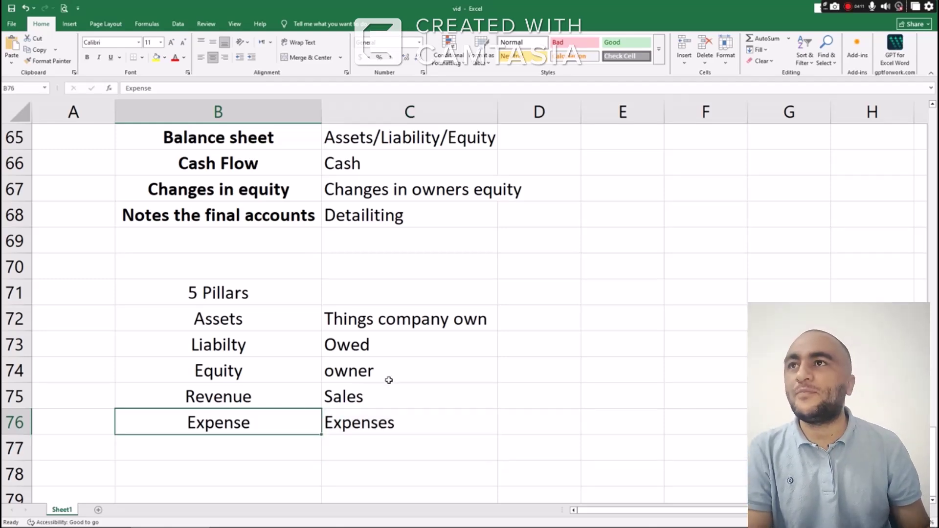
scroll(389, 380, up, 3)
scroll(351, 376, down, 2)
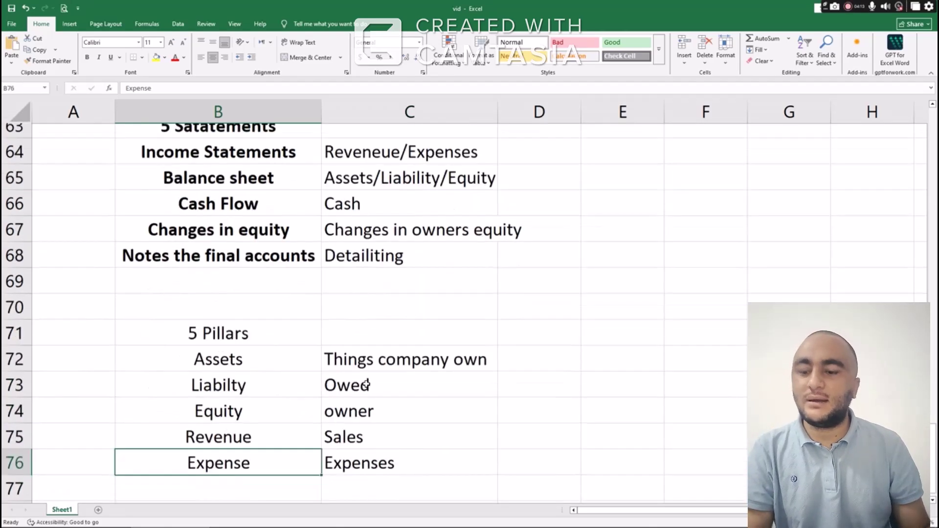
scroll(367, 385, down, 1)
Switch to the financial statements PDF and read its income statement through to Cash Flow
key(alt+Tab)
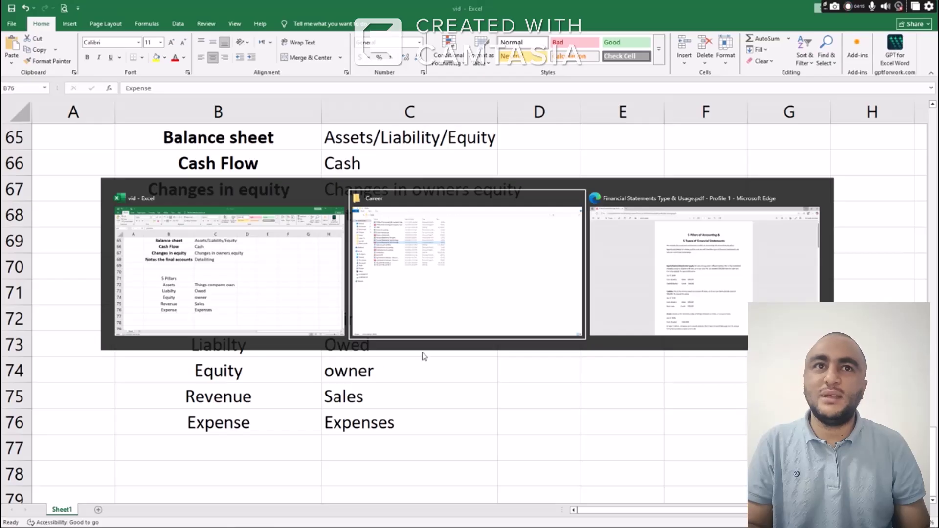
key(alt+Tab)
scroll(429, 279, down, 10)
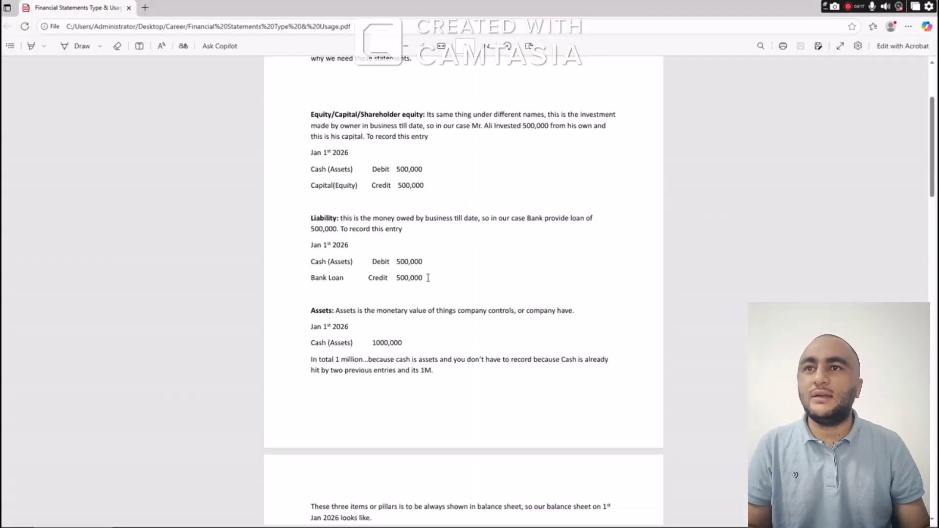
scroll(428, 278, up, 2)
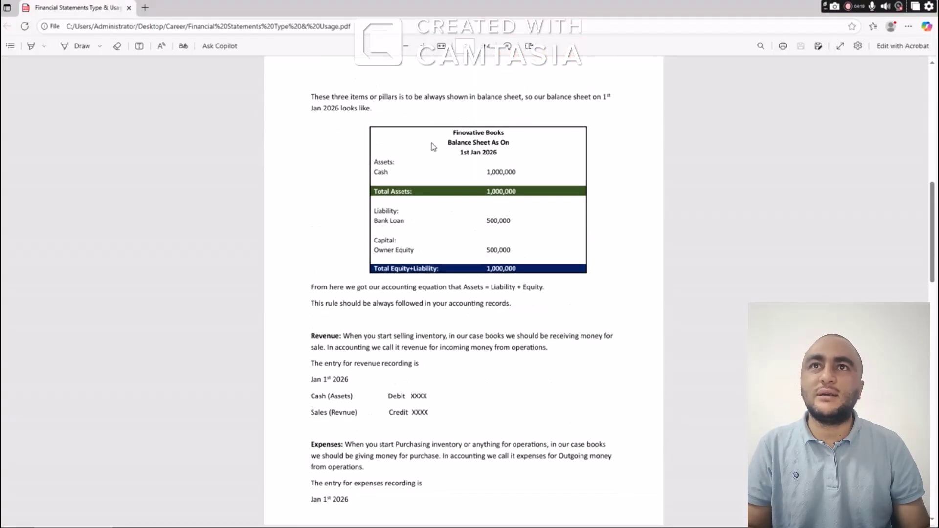
drag(454, 130, 544, 265)
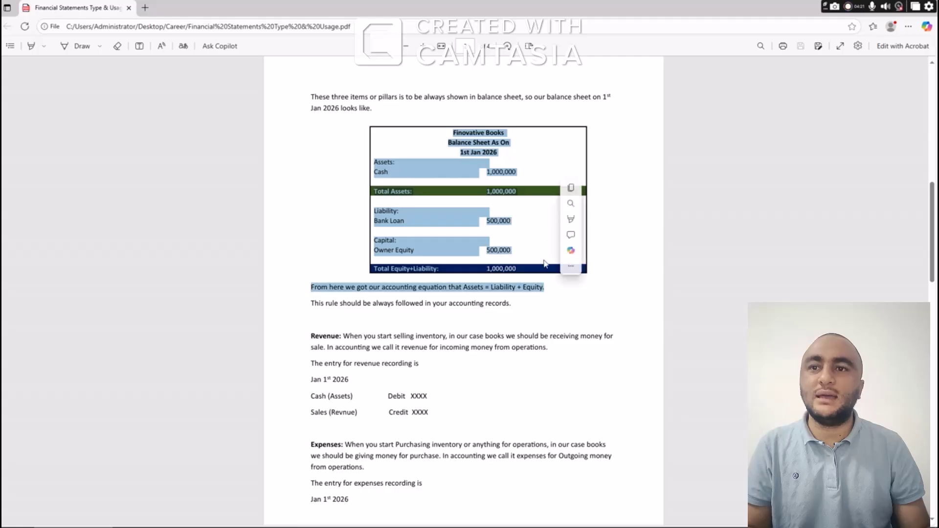
scroll(504, 281, down, 7)
scroll(506, 281, down, 3)
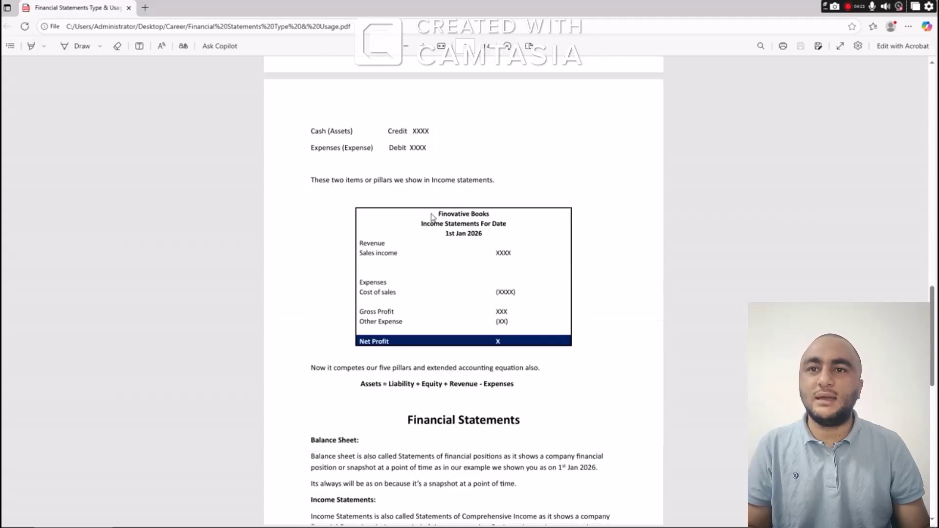
drag(433, 224, 509, 323)
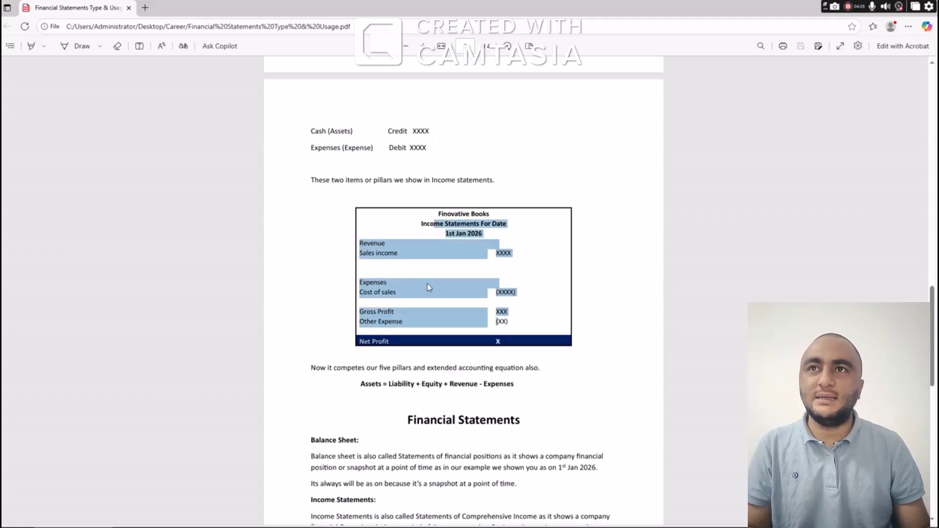
scroll(429, 287, down, 10)
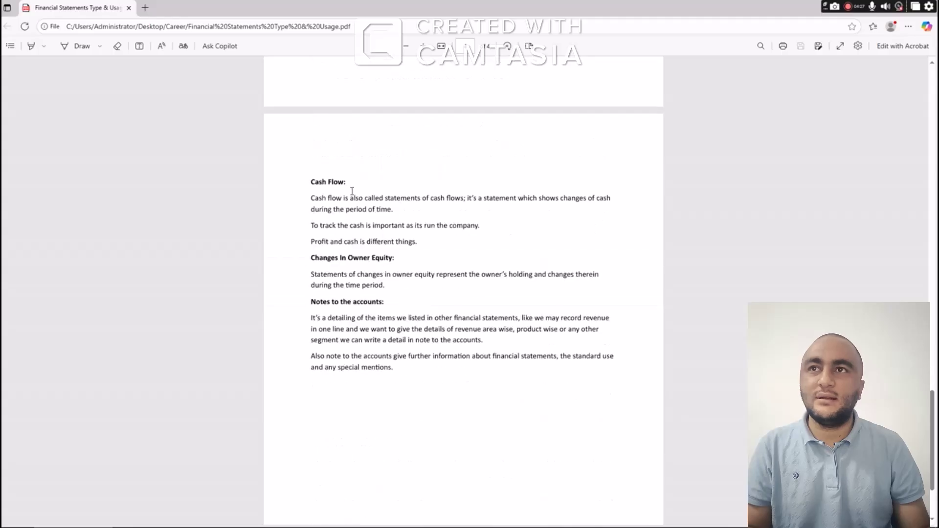
scroll(463, 272, down, 2)
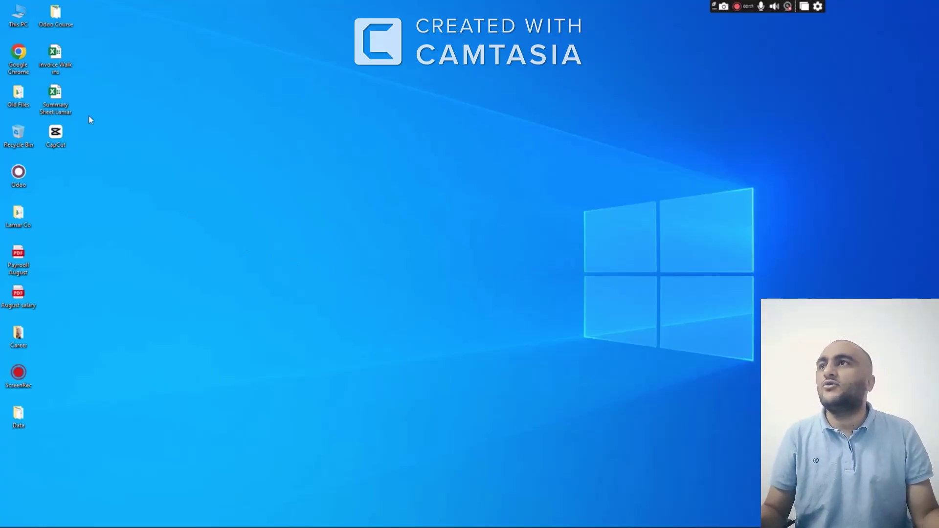
Launch Chrome with the Finovactive profile and open the Odoo login page via a Bing search
double_click(25, 69)
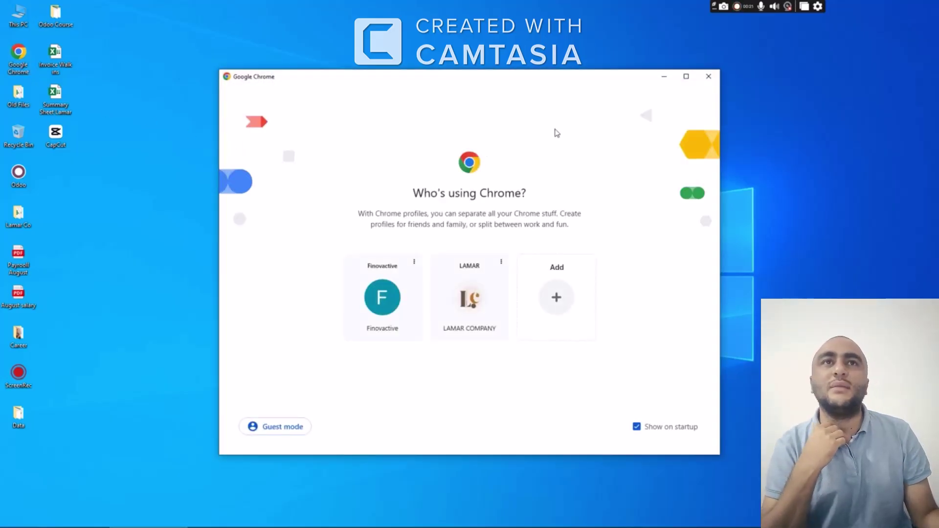
click(686, 77)
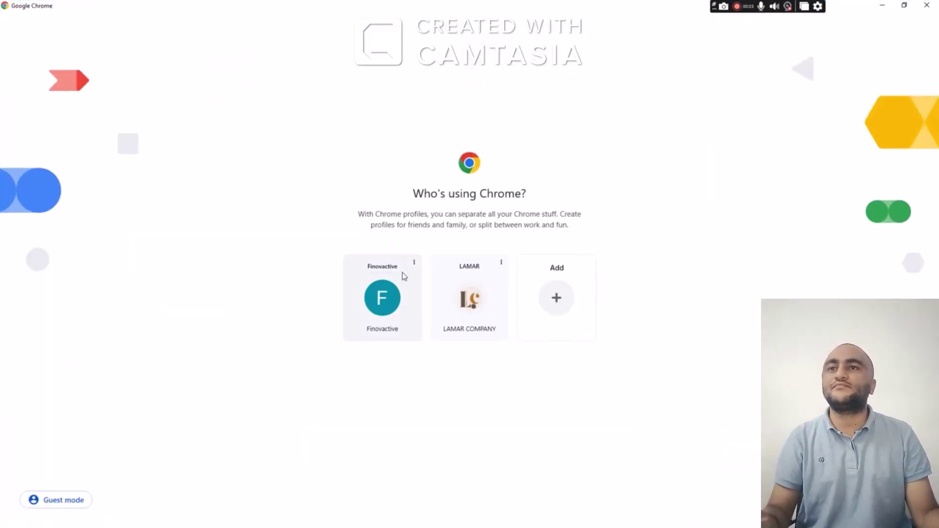
click(392, 294)
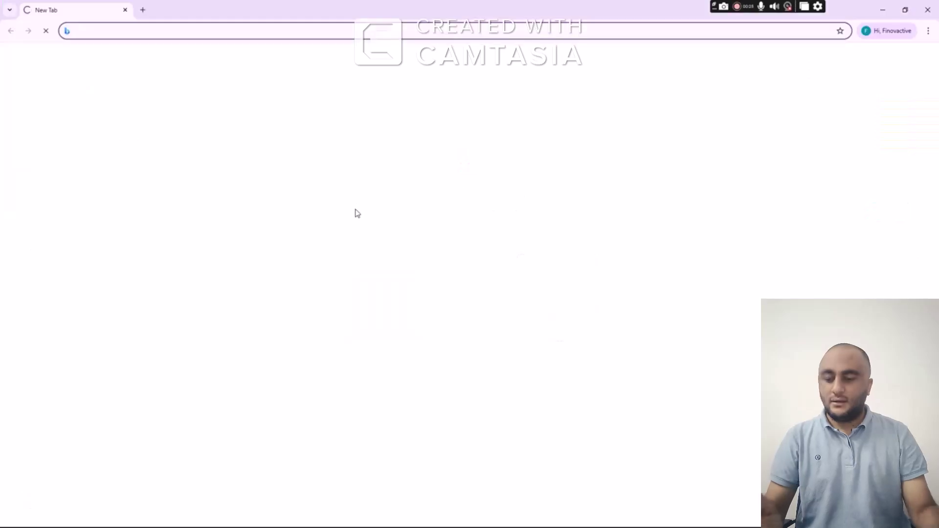
text(Odoo )
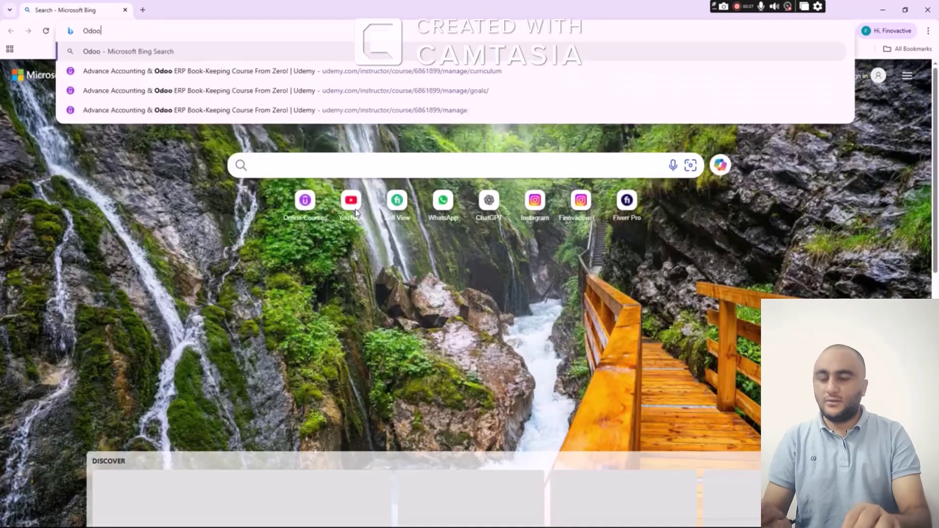
text(login)
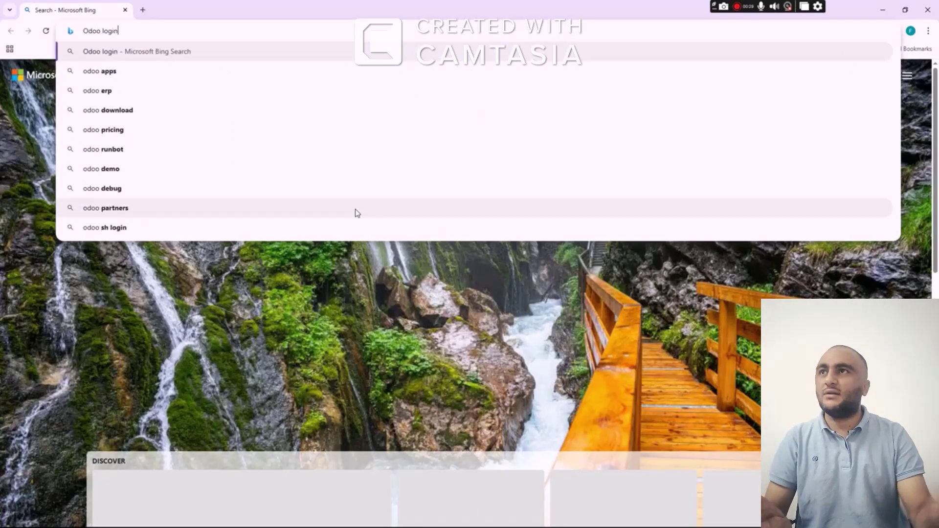
key(Return)
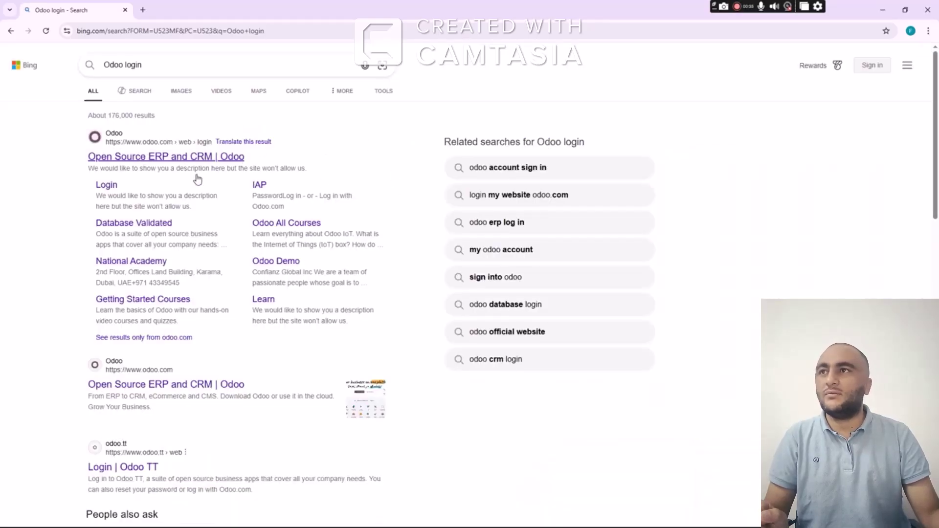
click(108, 185)
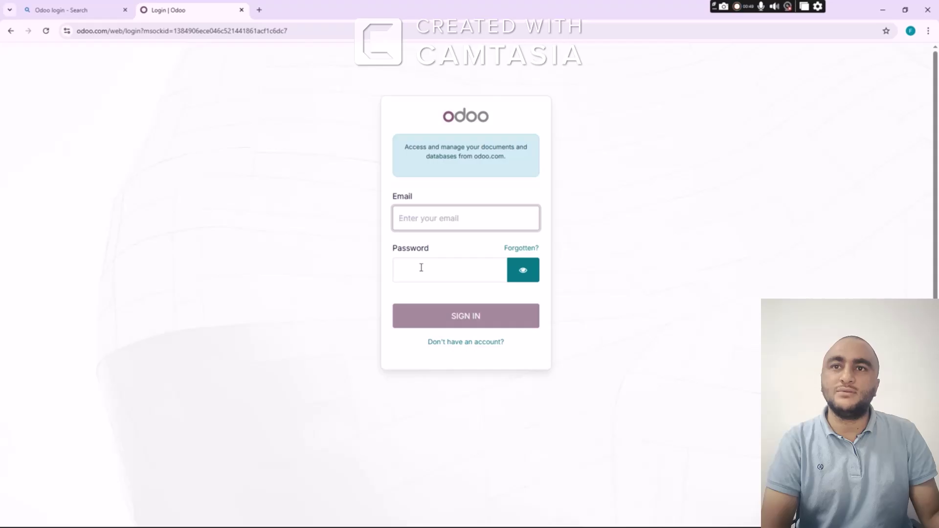
Register a new Odoo account with email, name and password, then pass the Cloudflare check
click(457, 347)
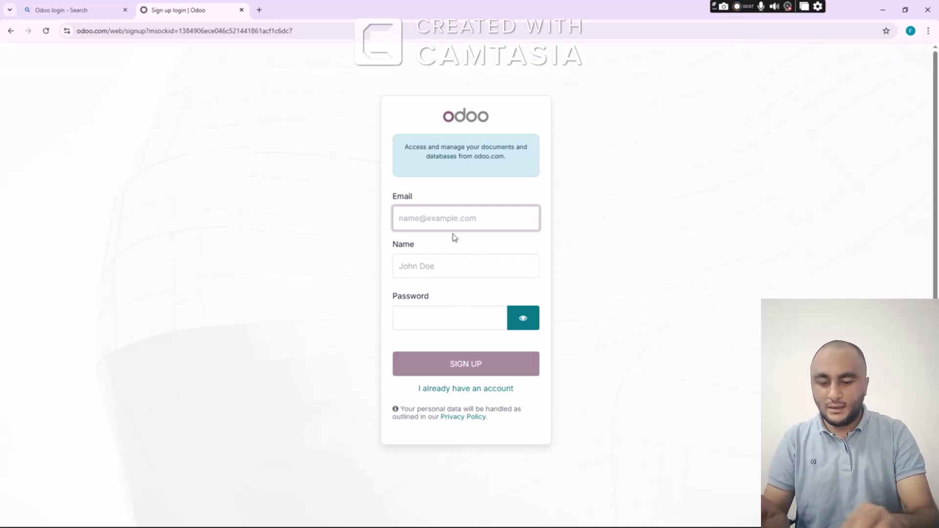
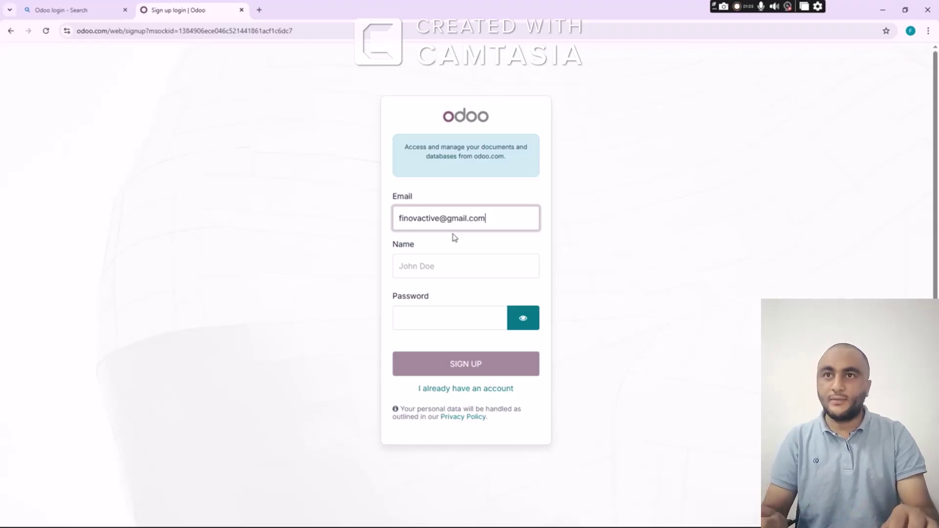
key(Tab)
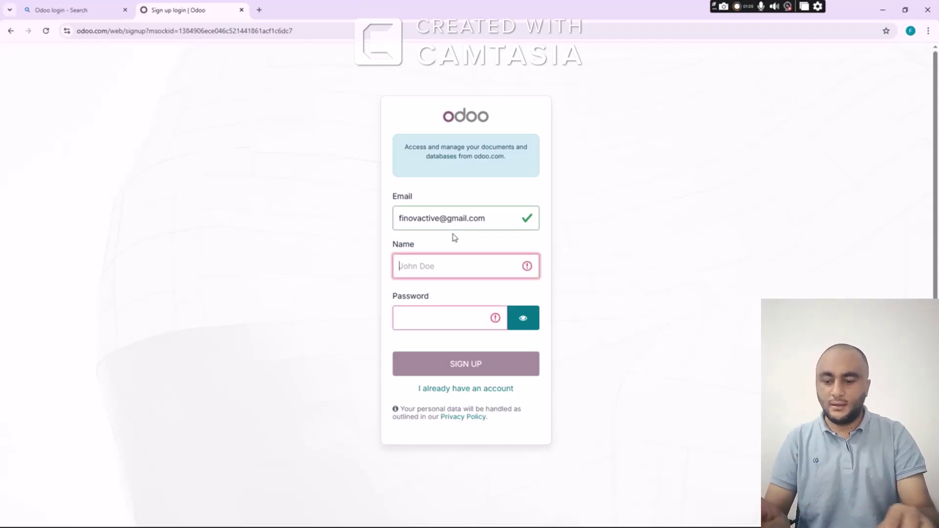
text(Fino)
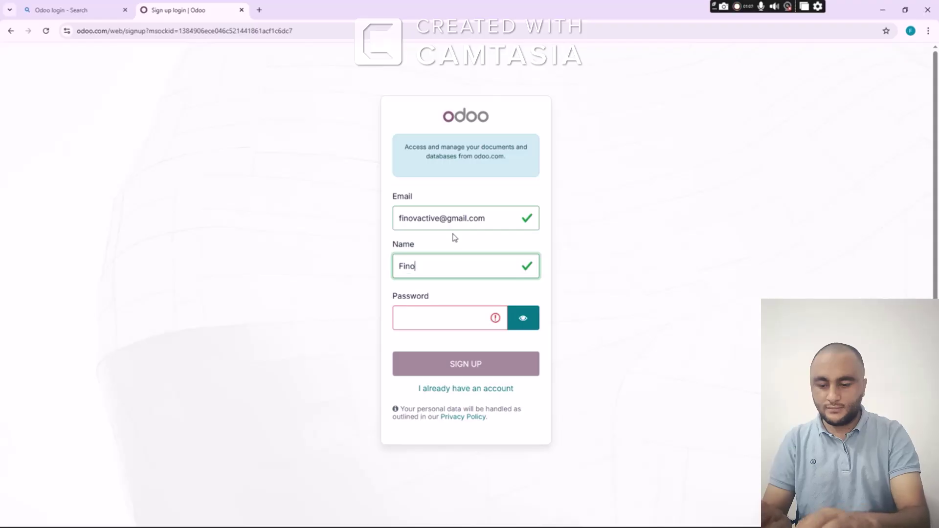
text(vactive)
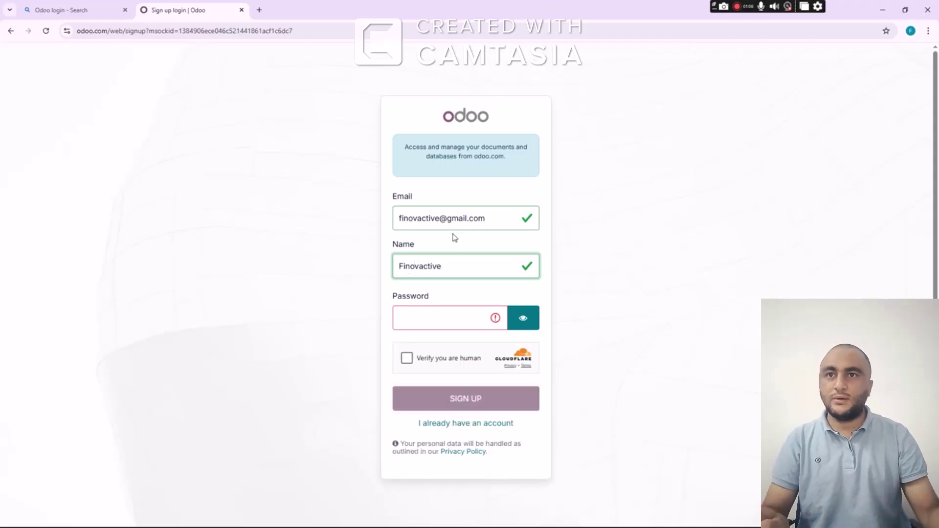
key(Tab)
text(********)
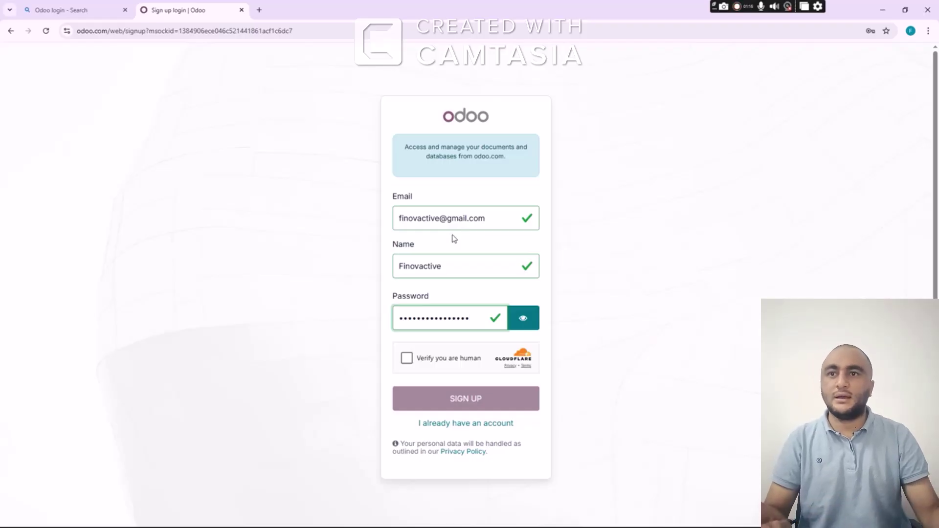
click(407, 358)
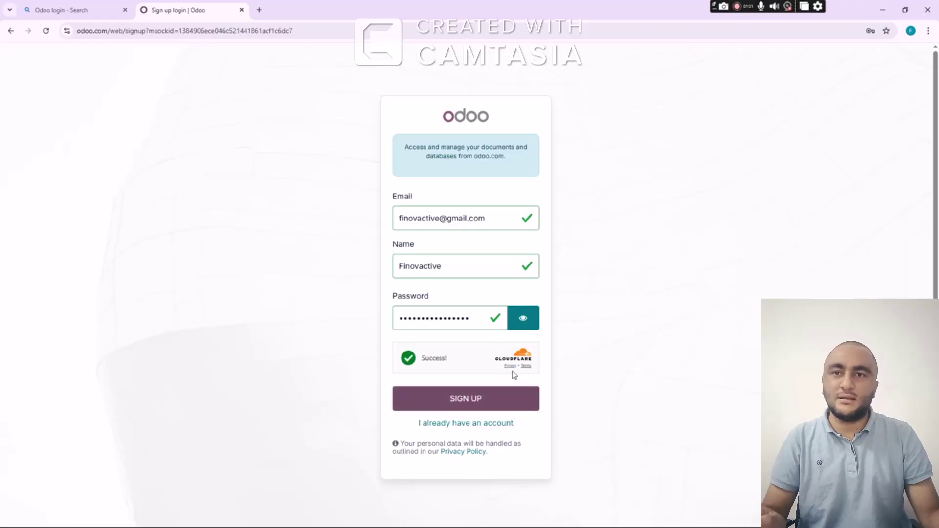
click(475, 399)
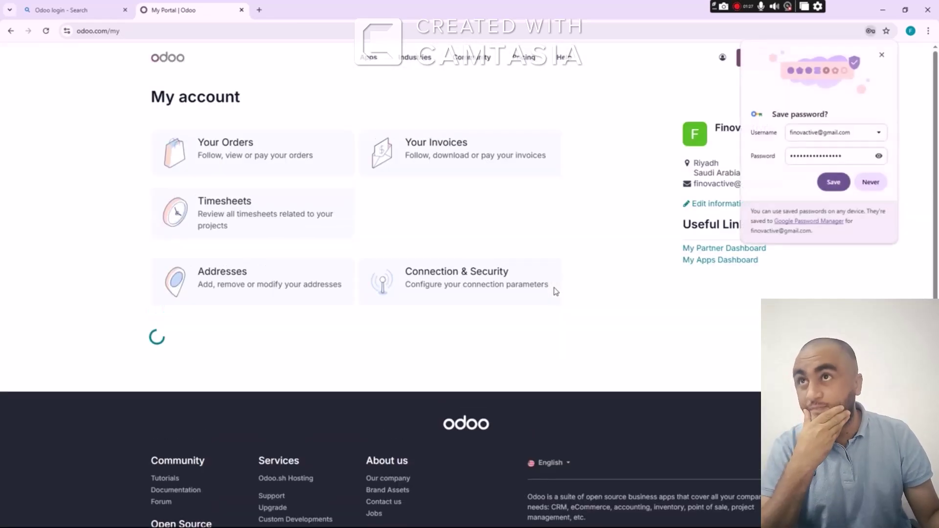
Save the login password in Chrome and pick Accounting as the only free trial app
click(831, 182)
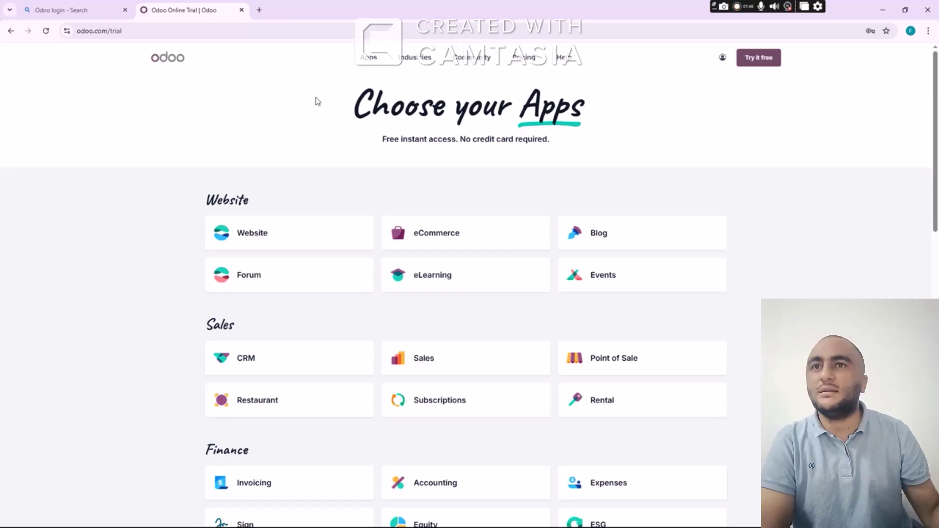
scroll(350, 189, down, 2)
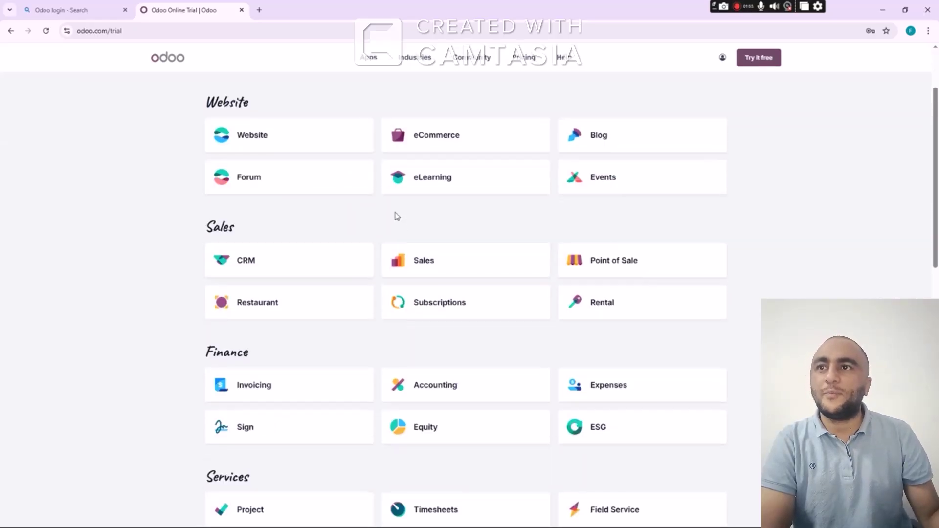
scroll(442, 256, down, 1)
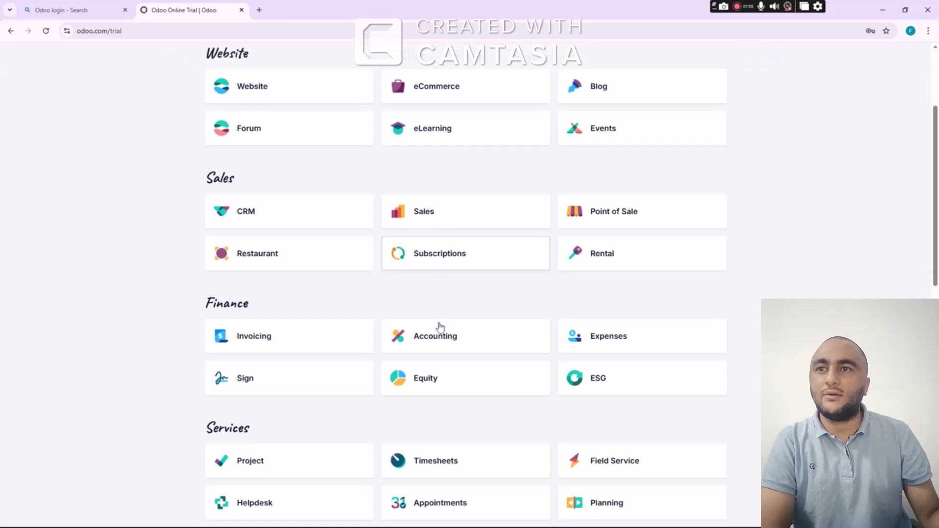
click(445, 335)
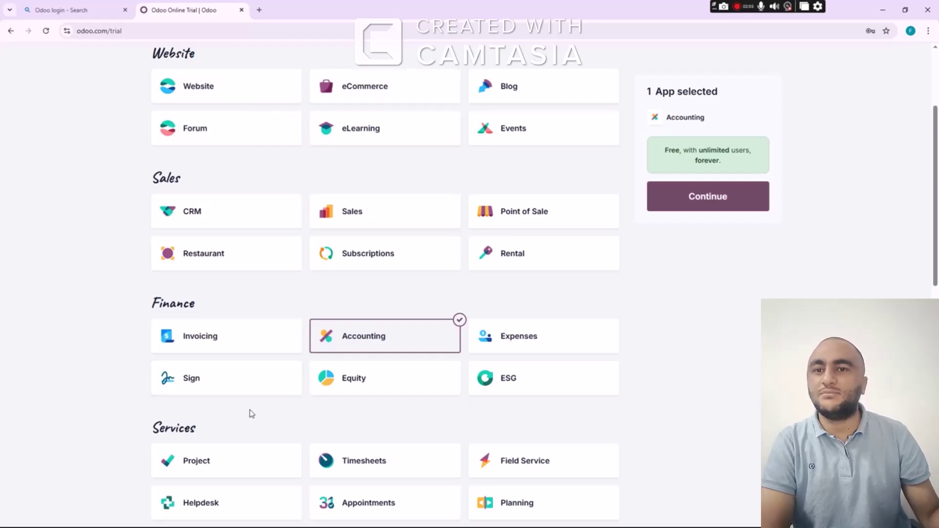
scroll(291, 413, down, 2)
scroll(335, 377, down, 3)
scroll(335, 377, down, 6)
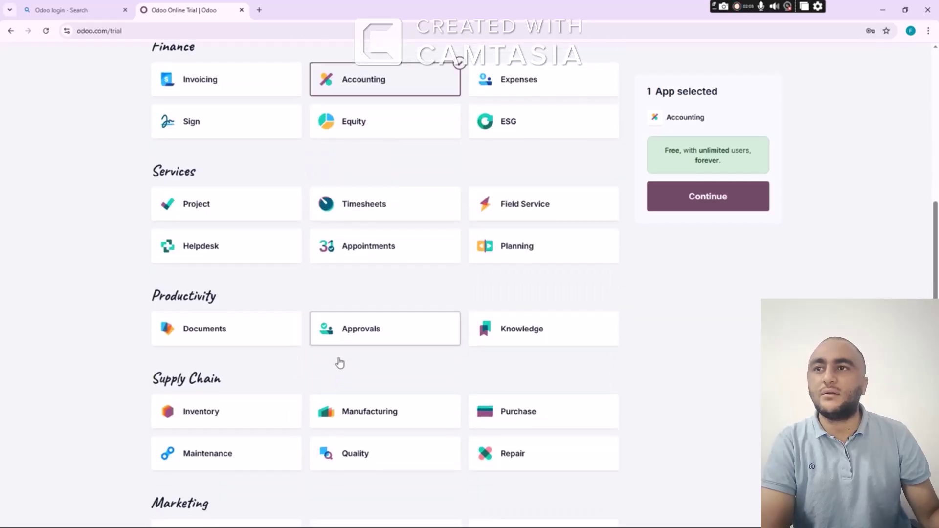
scroll(345, 358, up, 9)
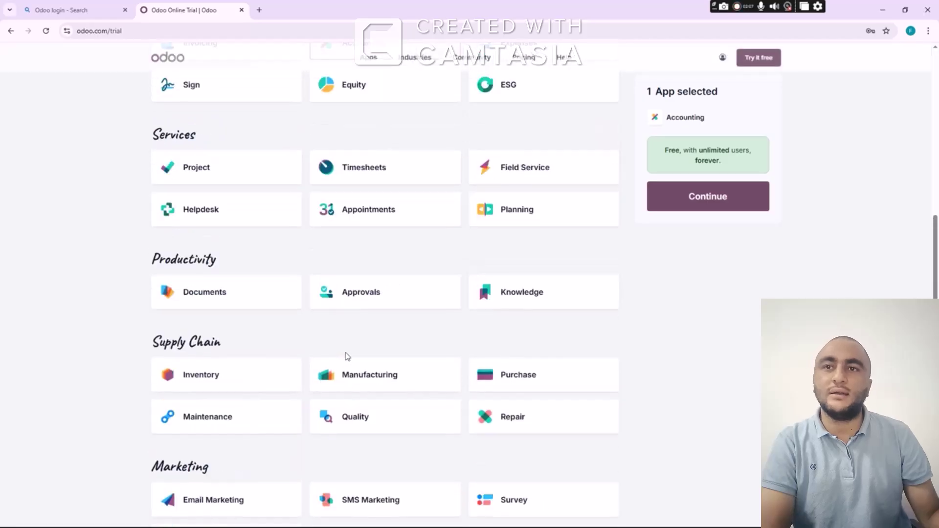
scroll(350, 353, up, 3)
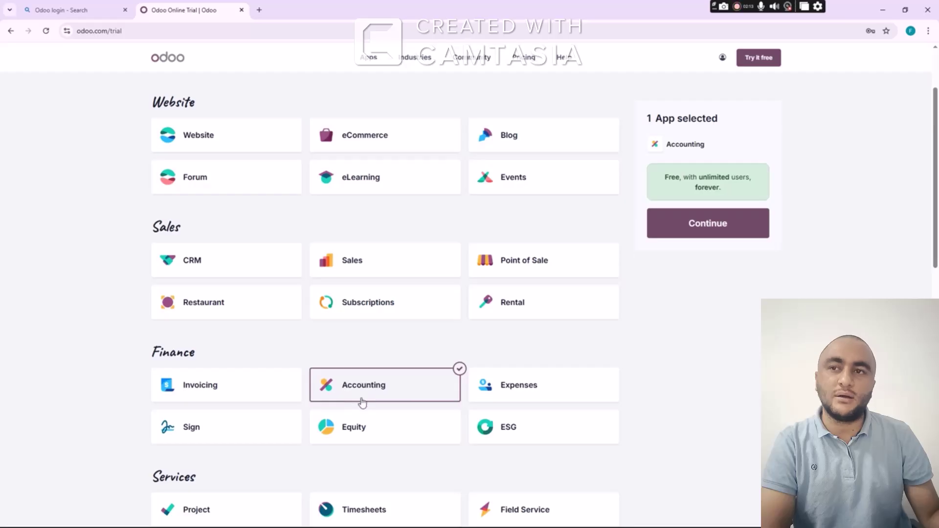
Enter company name 'Finovactive Books' and an autofilled phone number, then start the Accounting trial
click(688, 225)
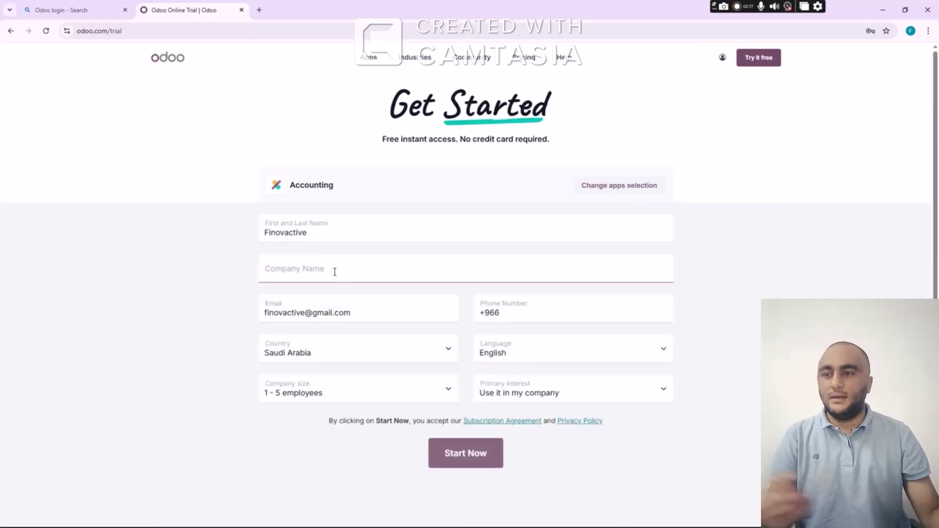
click(334, 270)
text(Fin)
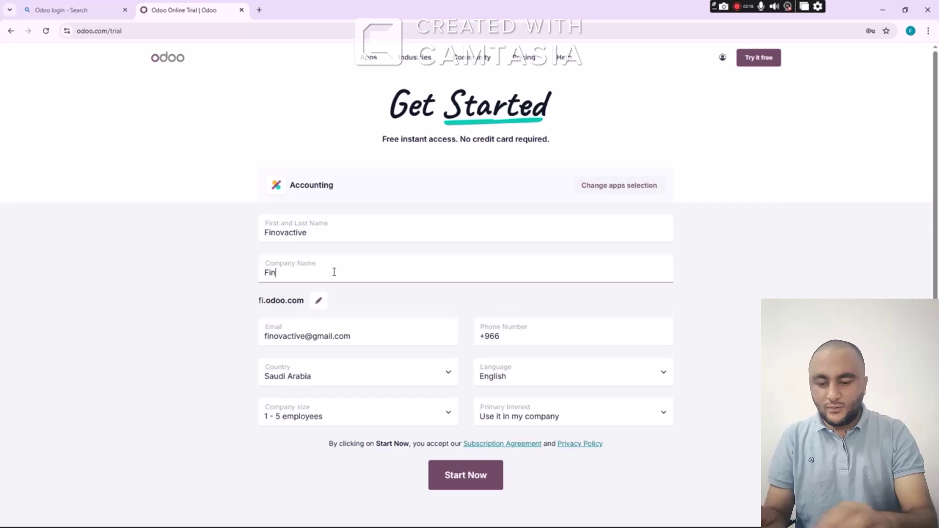
text(ovactive Books)
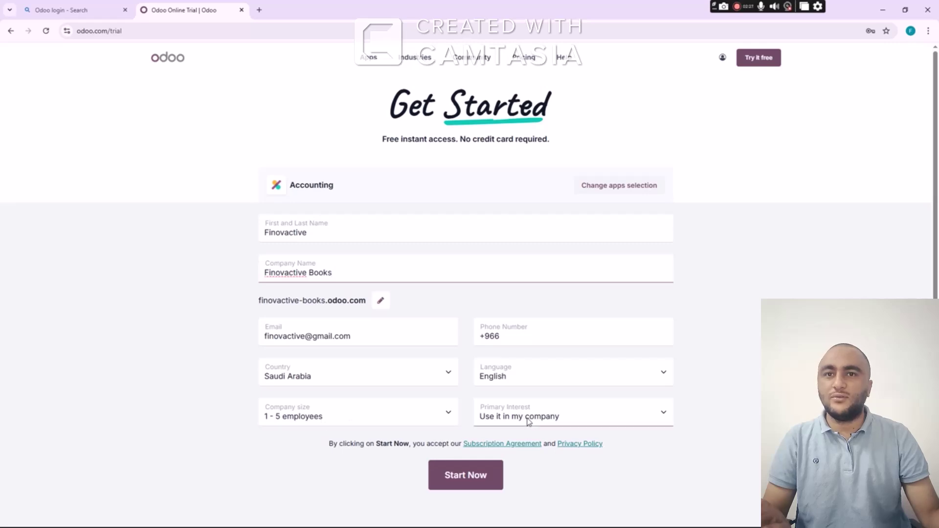
click(456, 477)
click(527, 339)
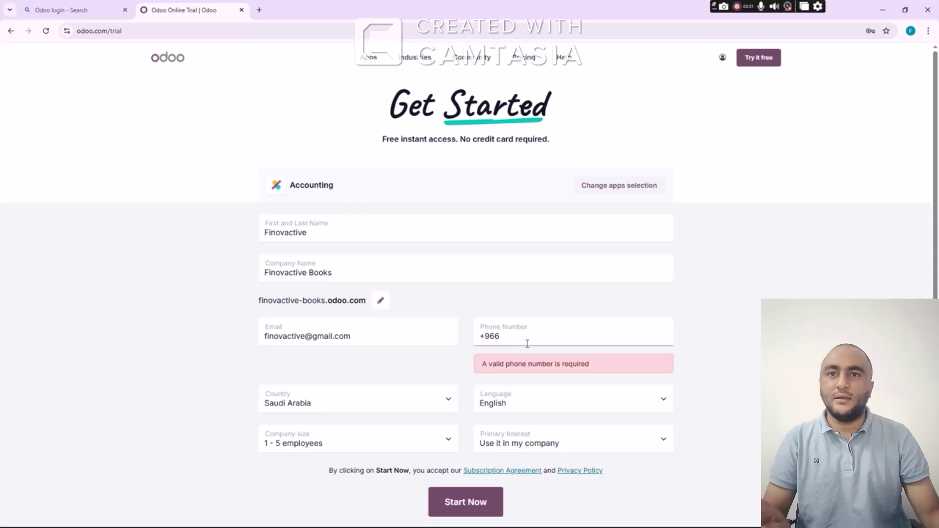
click(536, 361)
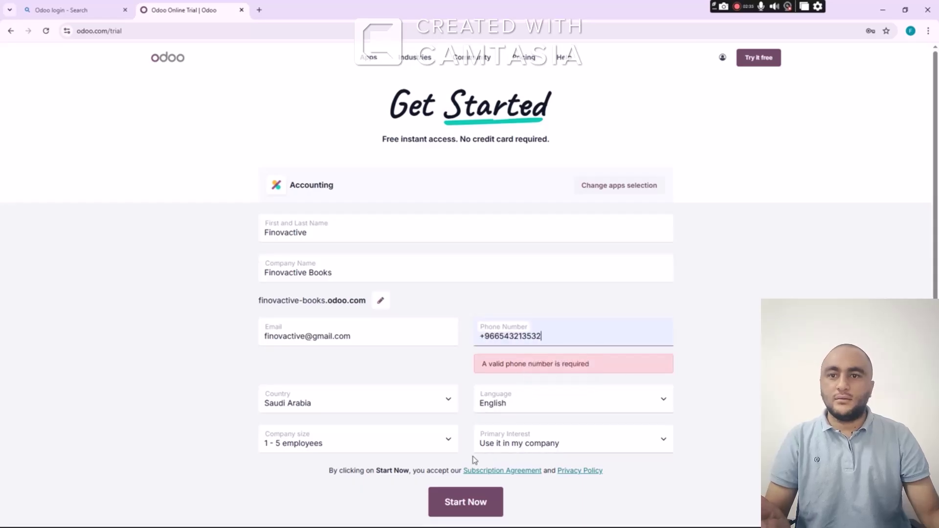
click(468, 504)
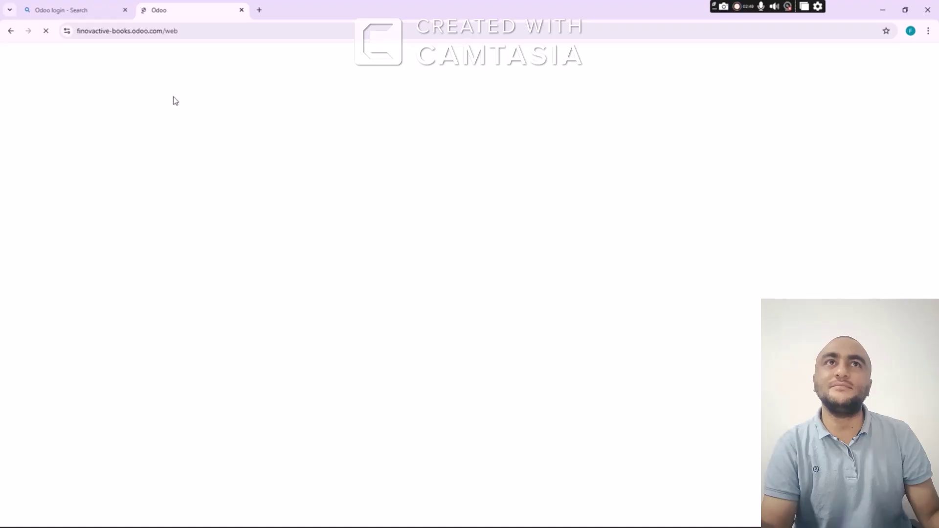
Close the 'Odoo login - Search' tab, look at Apps, and go back to the home screen
click(126, 10)
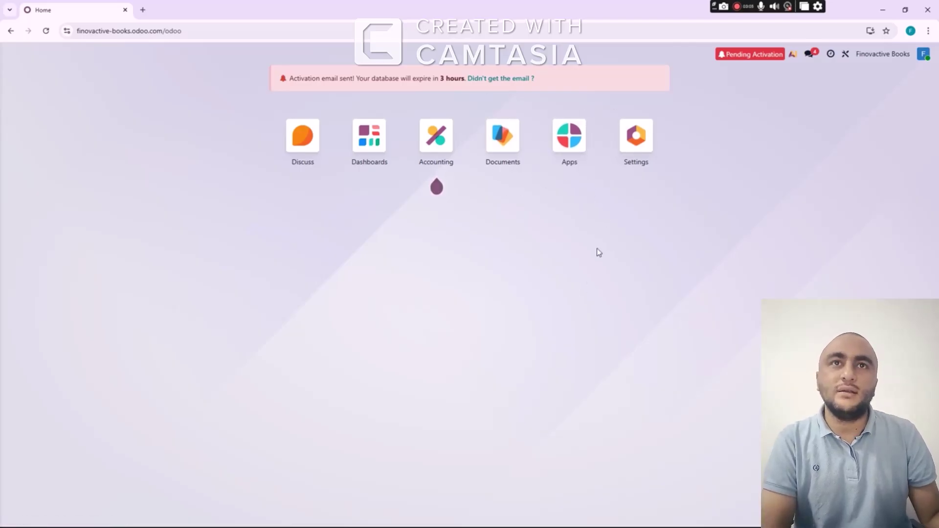
click(570, 137)
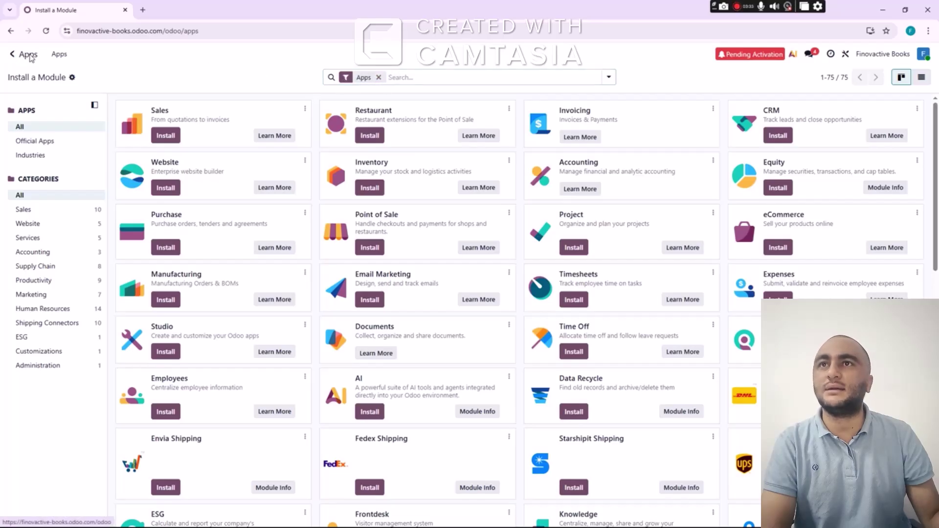
click(13, 54)
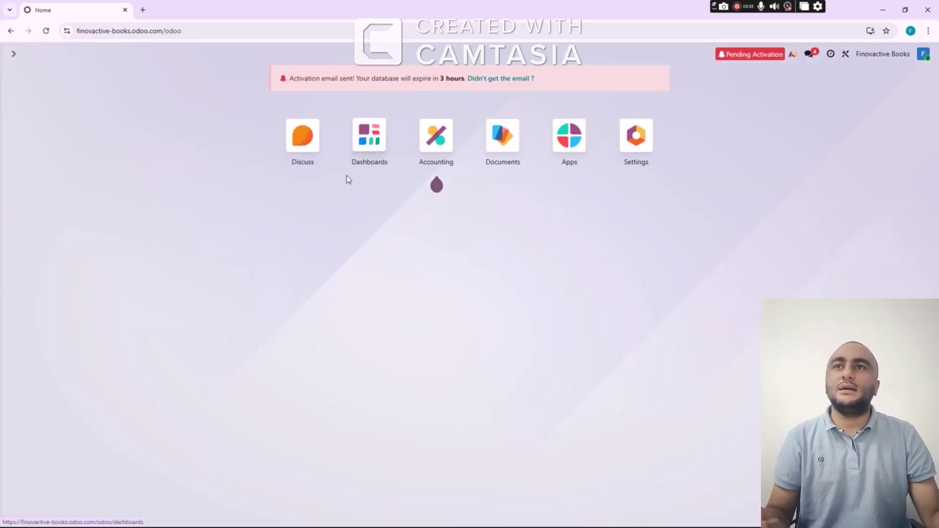
mouse_move(438, 149)
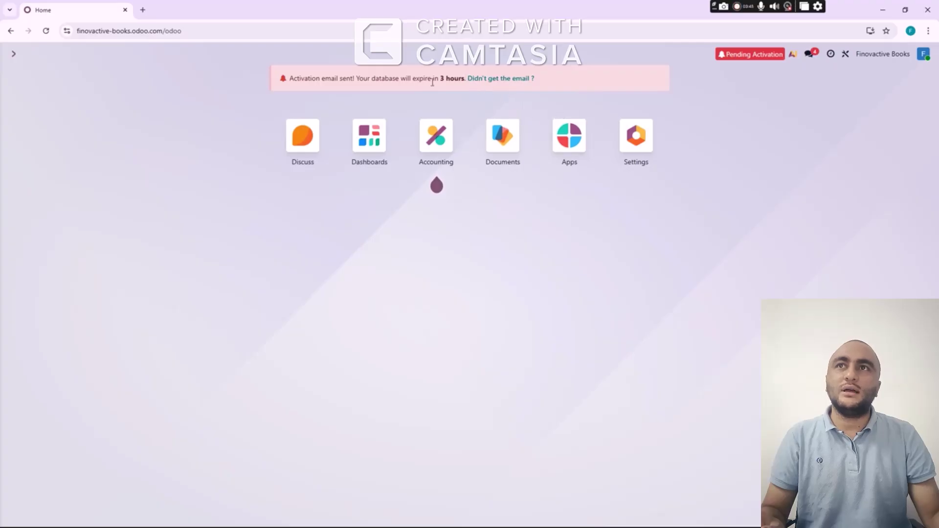
Open Gmail in a new tab and follow the Odoo email's 'Click to activate your database' link
click(143, 10)
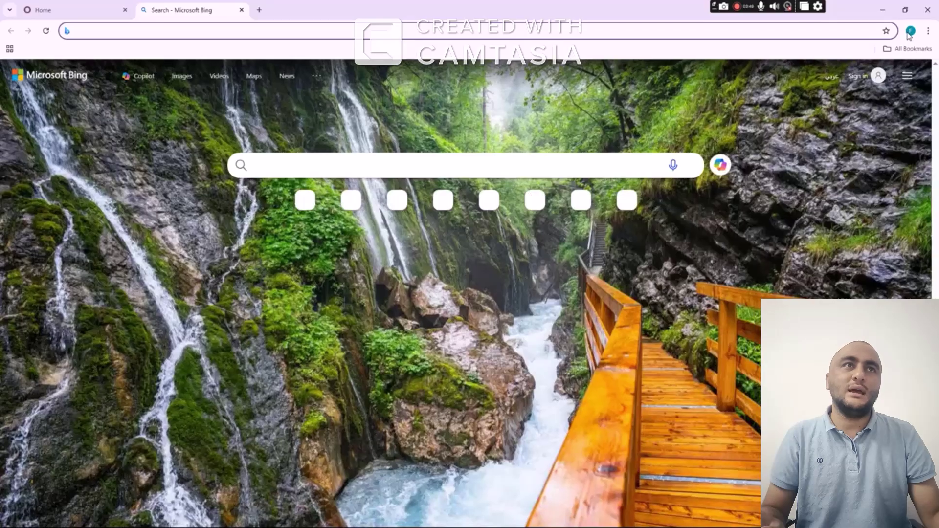
click(910, 31)
click(825, 145)
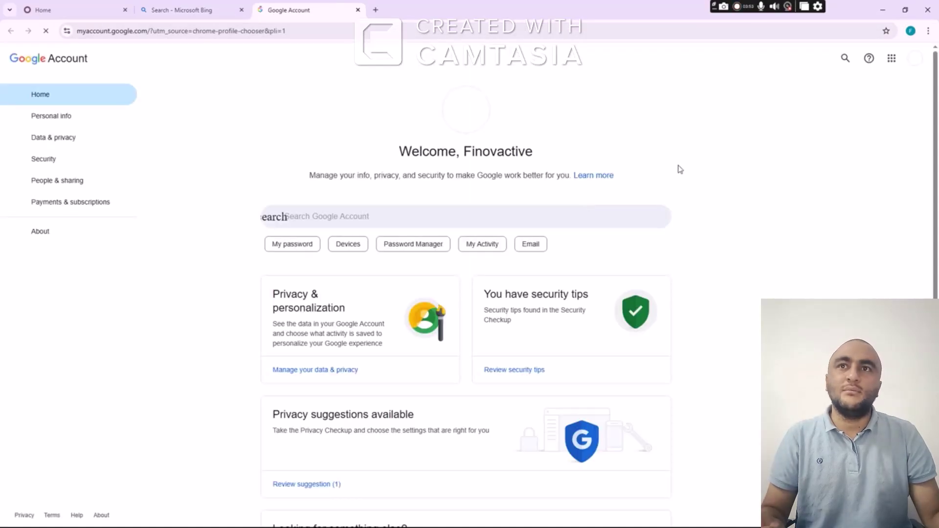
click(891, 58)
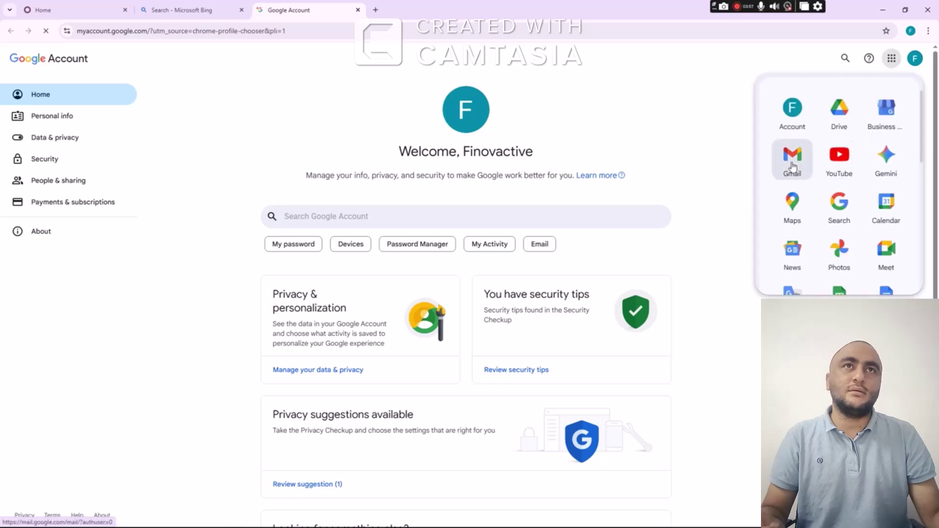
click(793, 164)
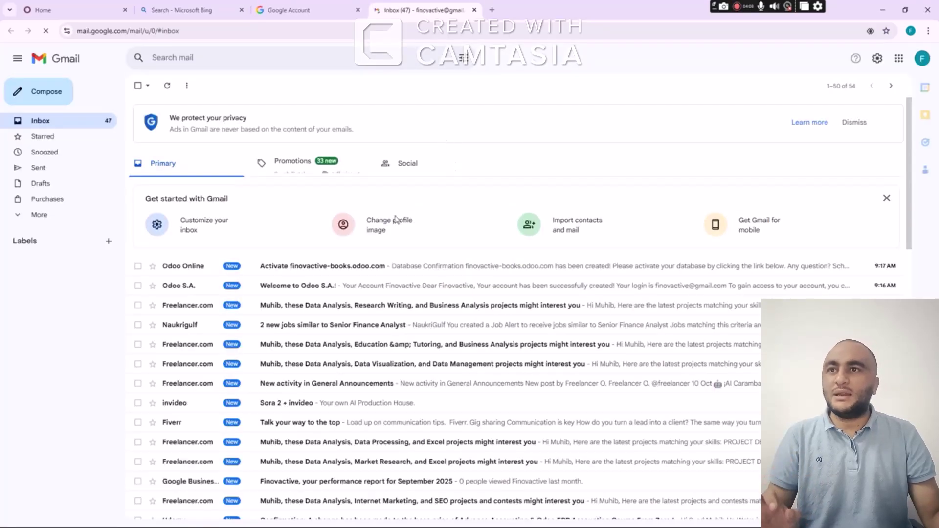
click(322, 270)
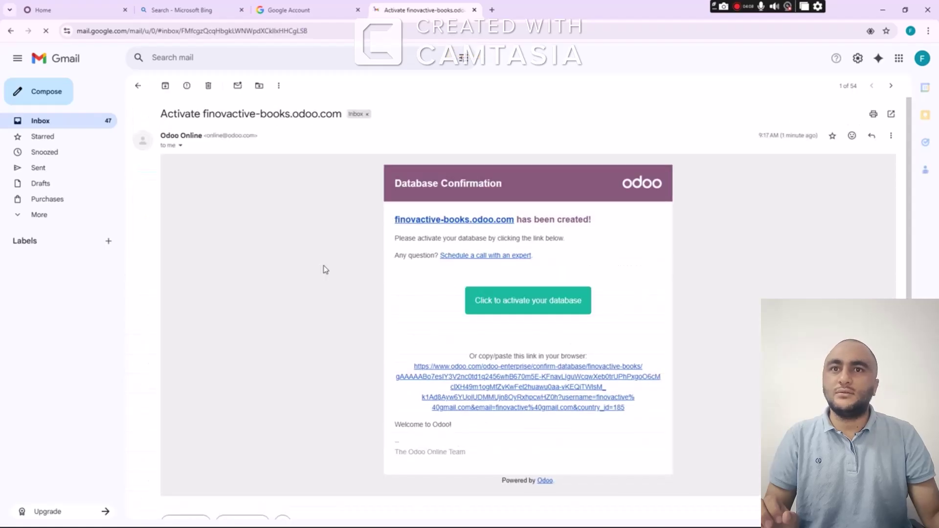
click(503, 300)
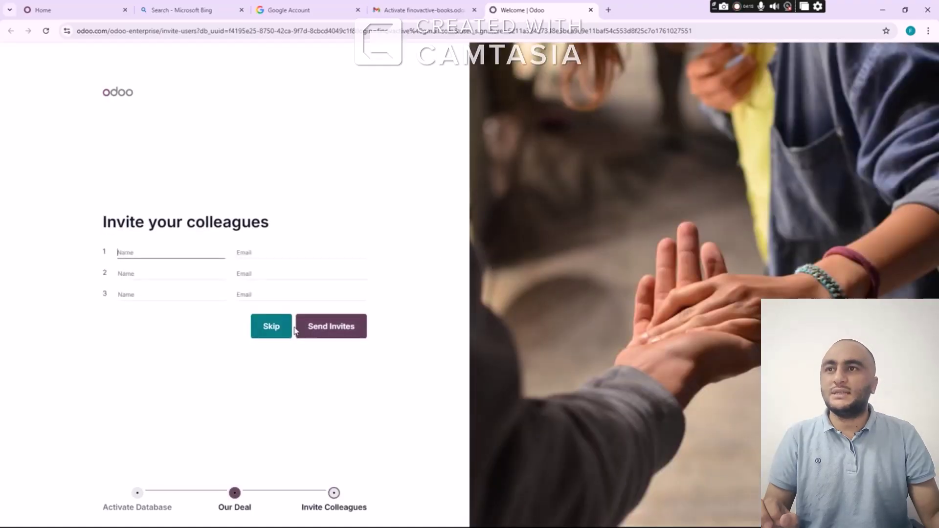
Skip inviting colleagues and go to the activated finovactive-books.odoo.com home screen
click(283, 329)
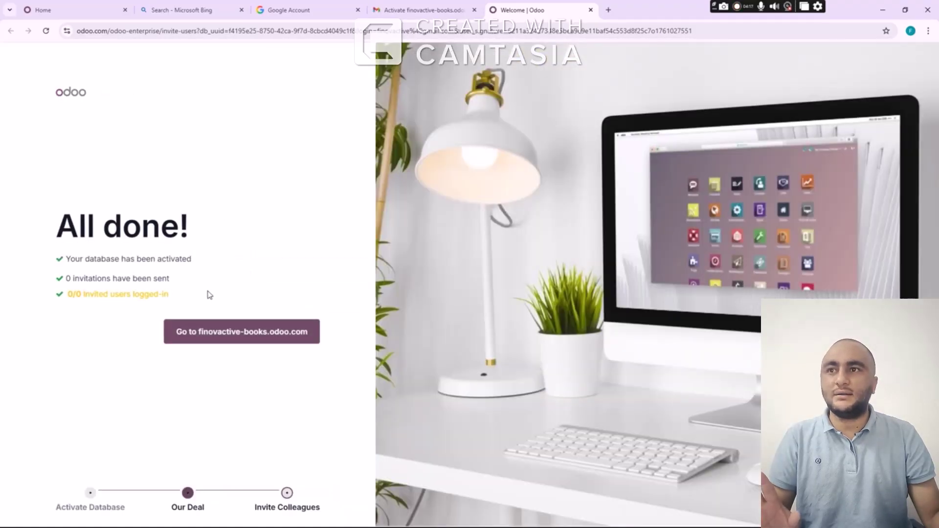
click(241, 329)
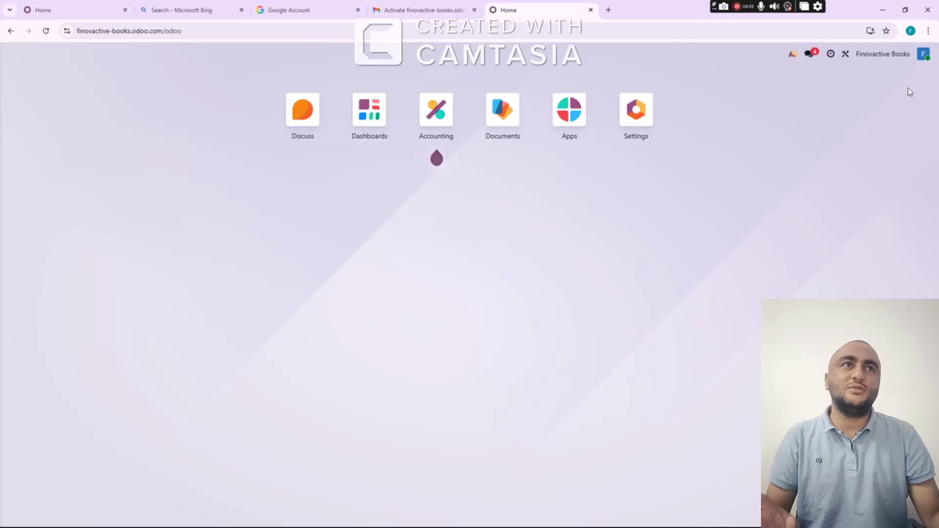
click(924, 58)
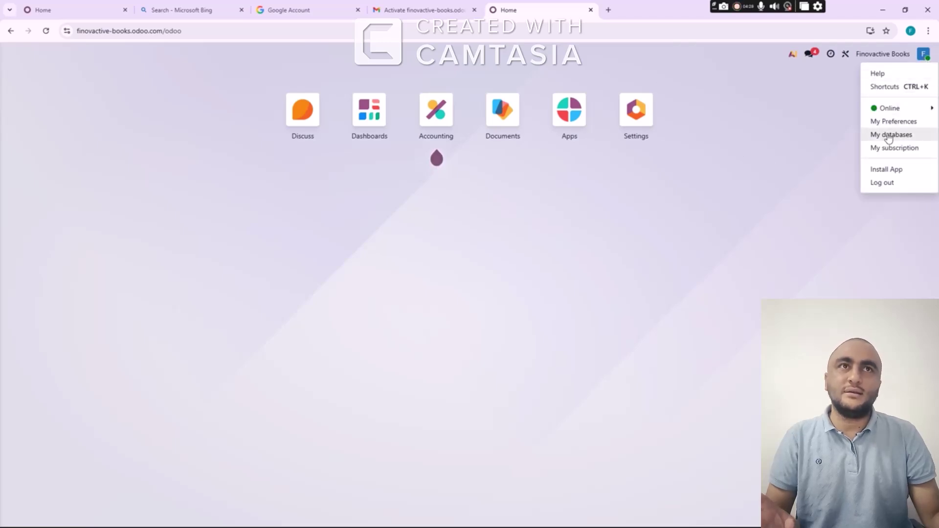
click(761, 128)
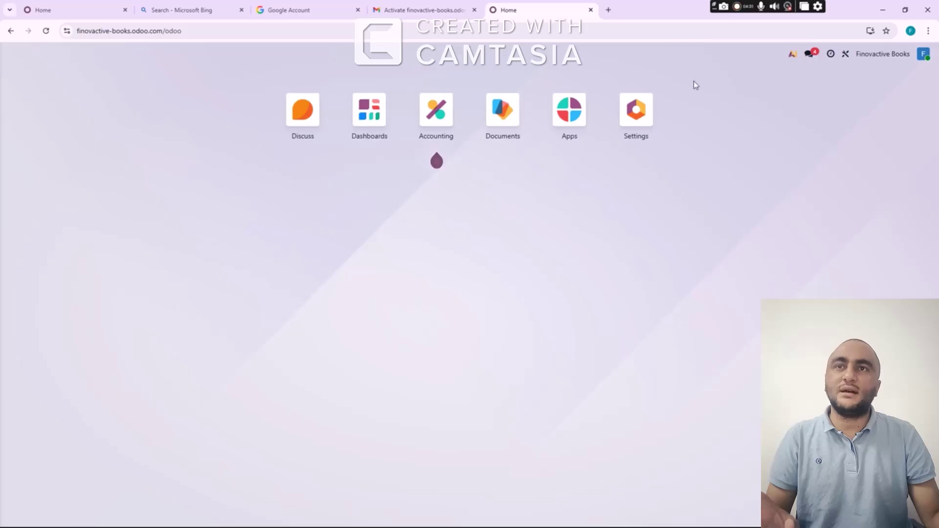
Search Bing for 'pricing odoo' and view the $0, $13.50 and $20.40 plans
click(609, 11)
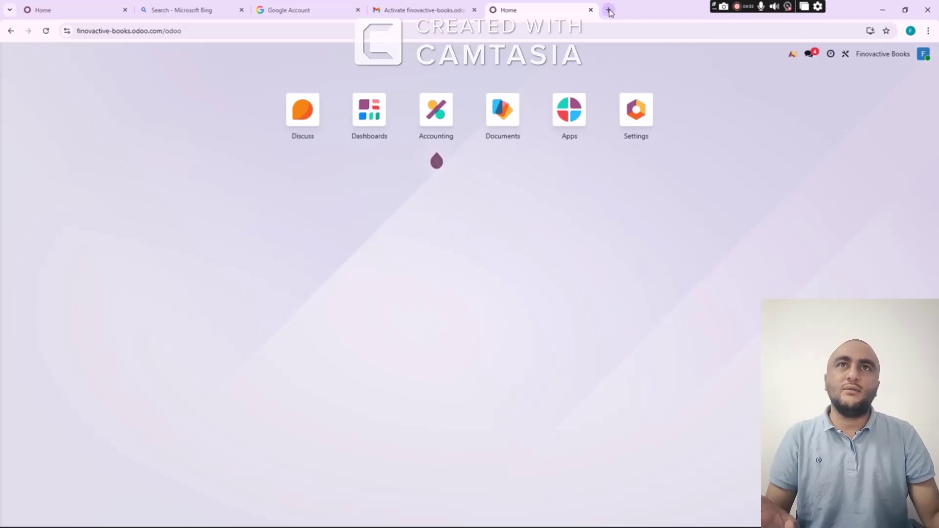
text(pri)
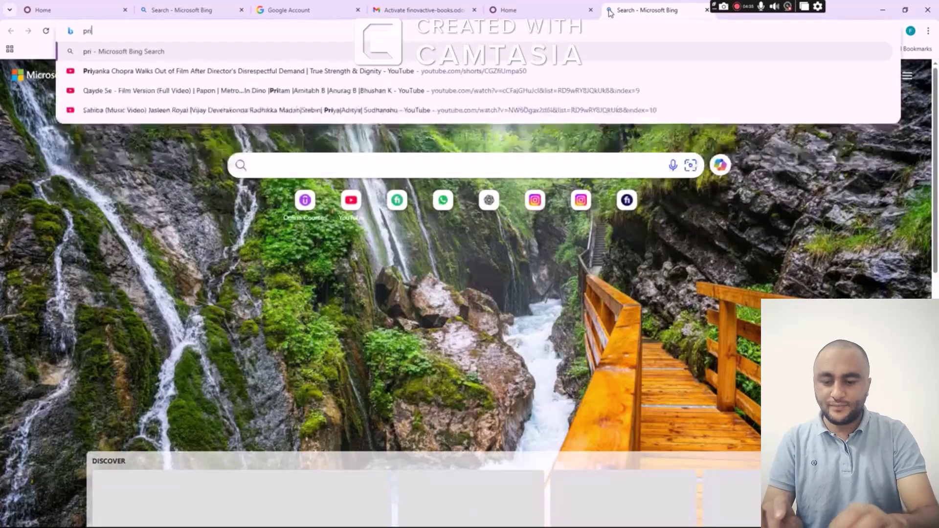
text(cing odoo)
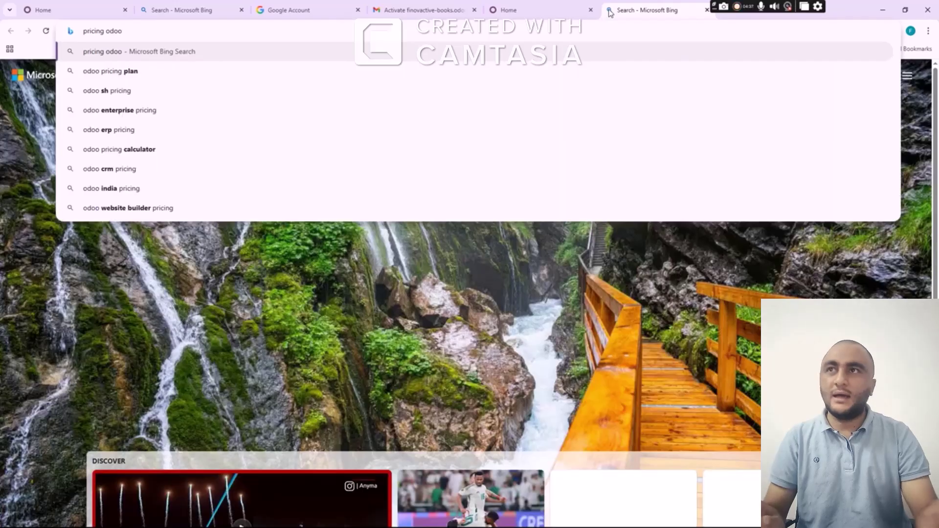
key(Return)
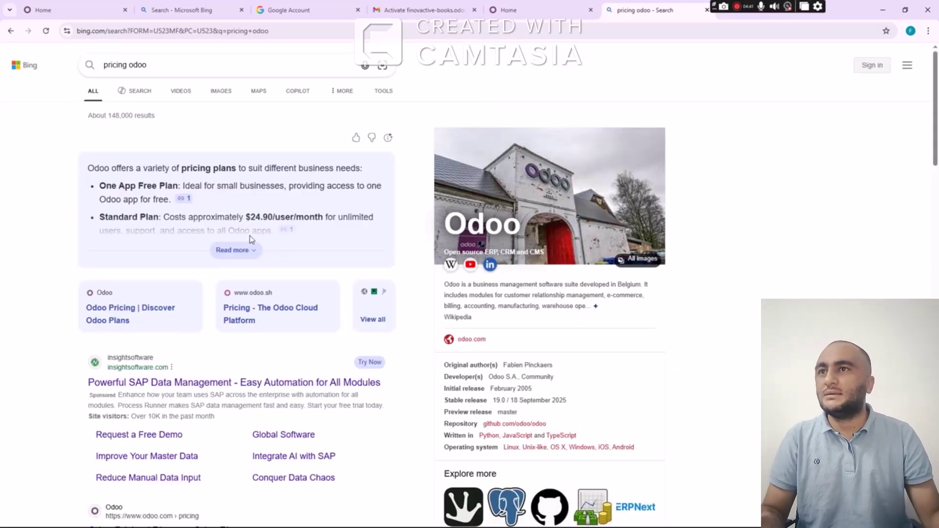
click(242, 250)
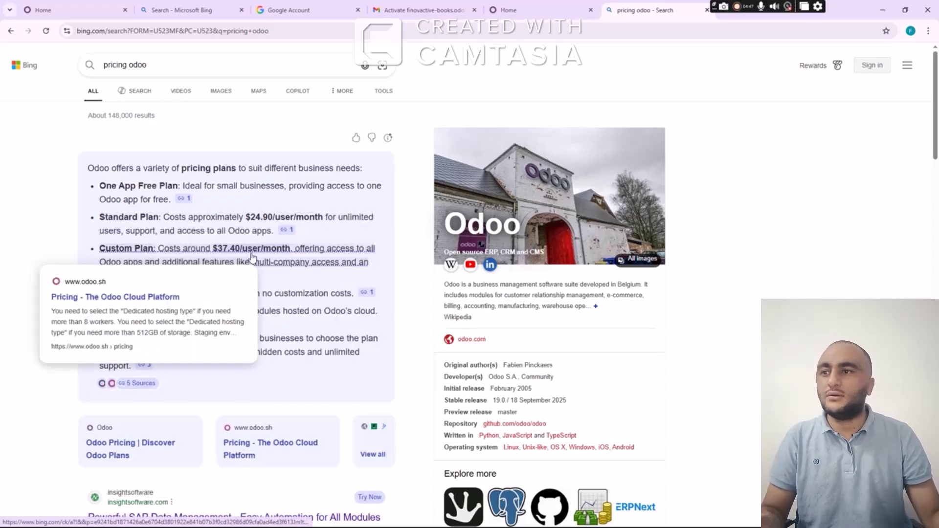
scroll(252, 256, down, 5)
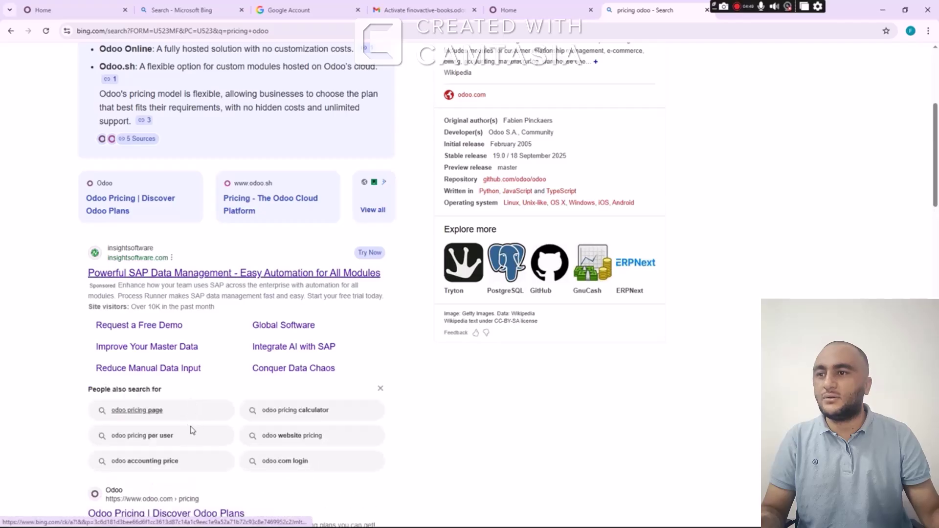
click(209, 414)
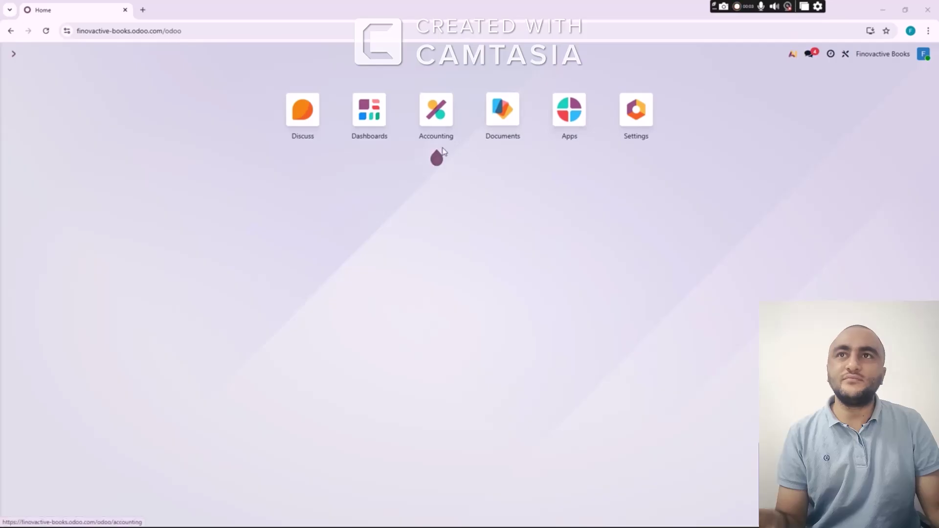
Review General Settings (Saudi Arabia company, 2 languages, 1 active user) and return to the apps home
click(636, 128)
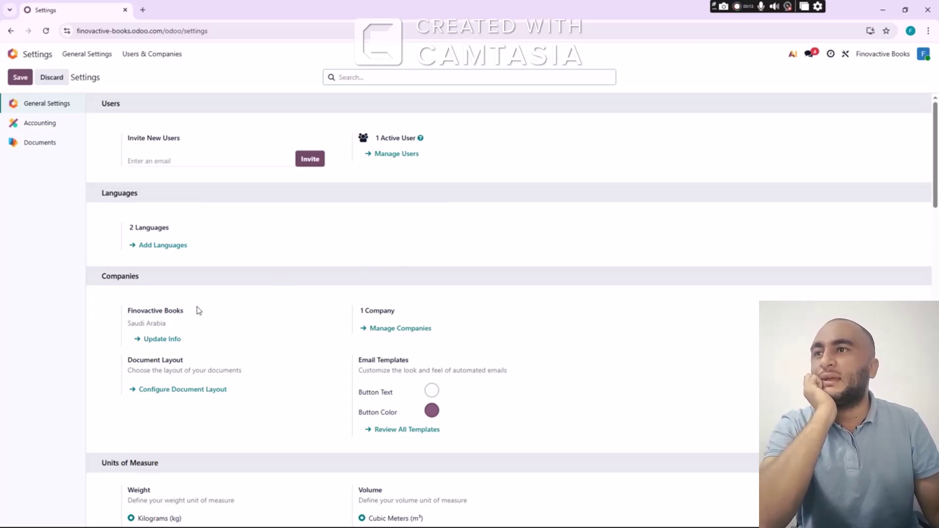
scroll(212, 294, down, 3)
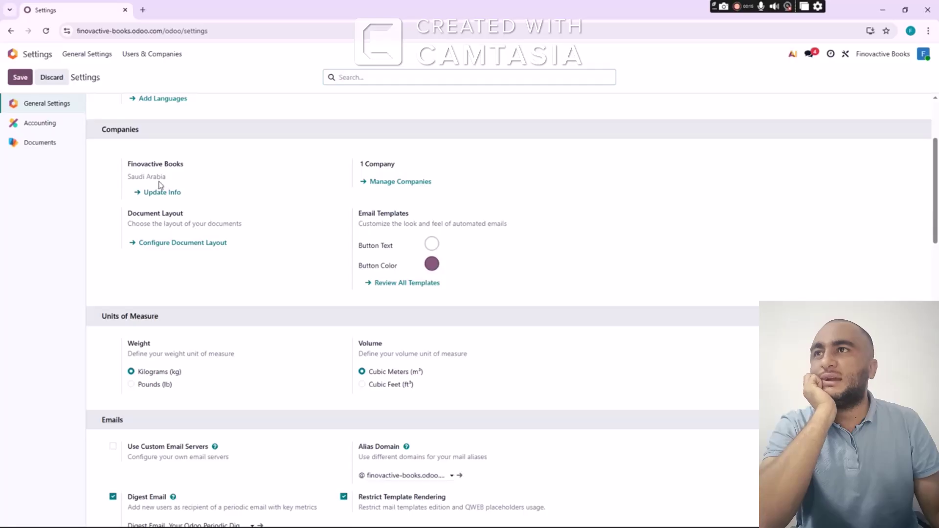
triple_click(131, 177)
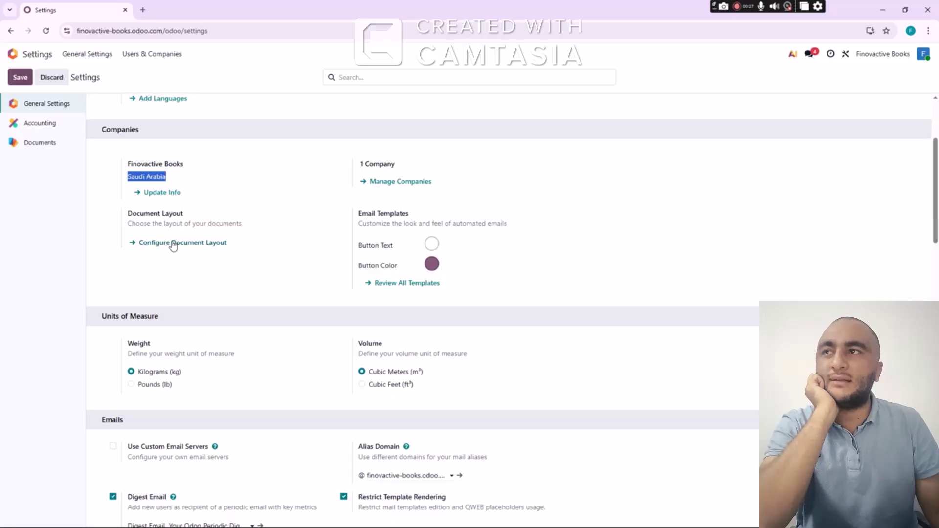
scroll(200, 231, down, 1)
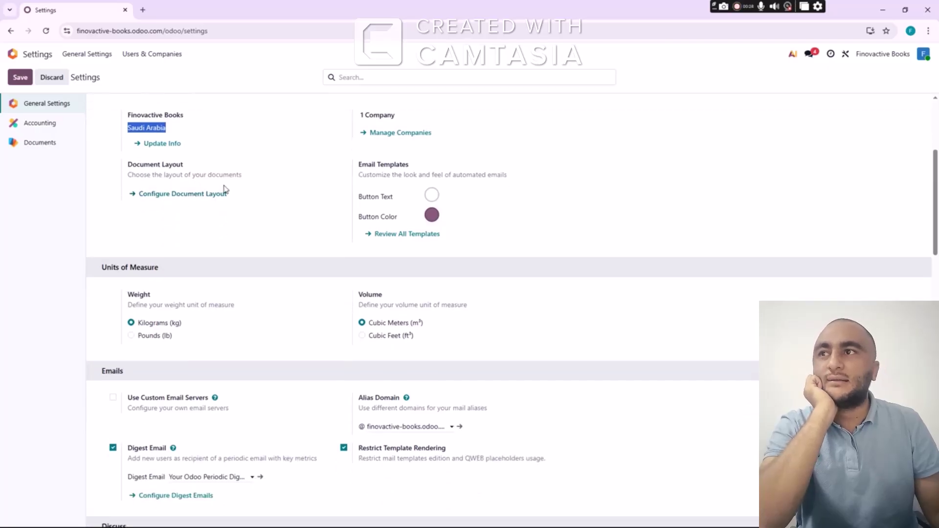
scroll(309, 262, down, 7)
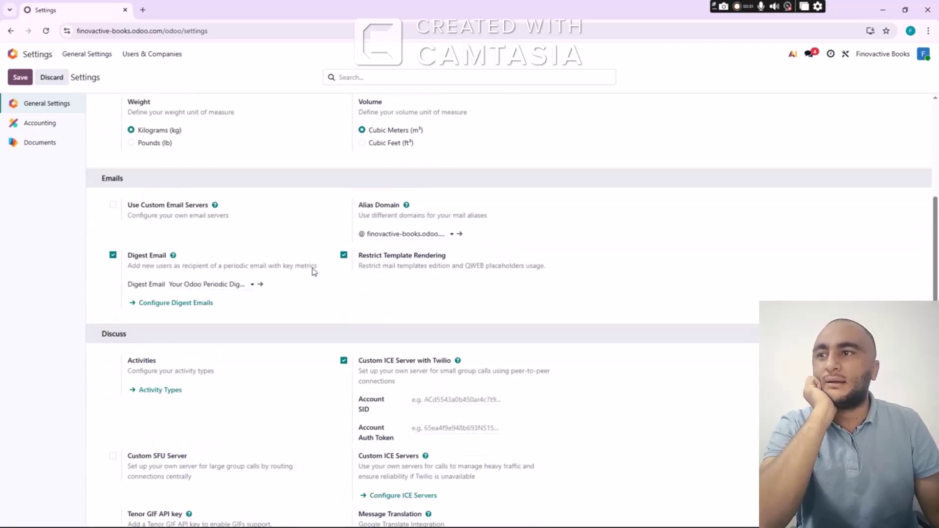
scroll(318, 263, down, 8)
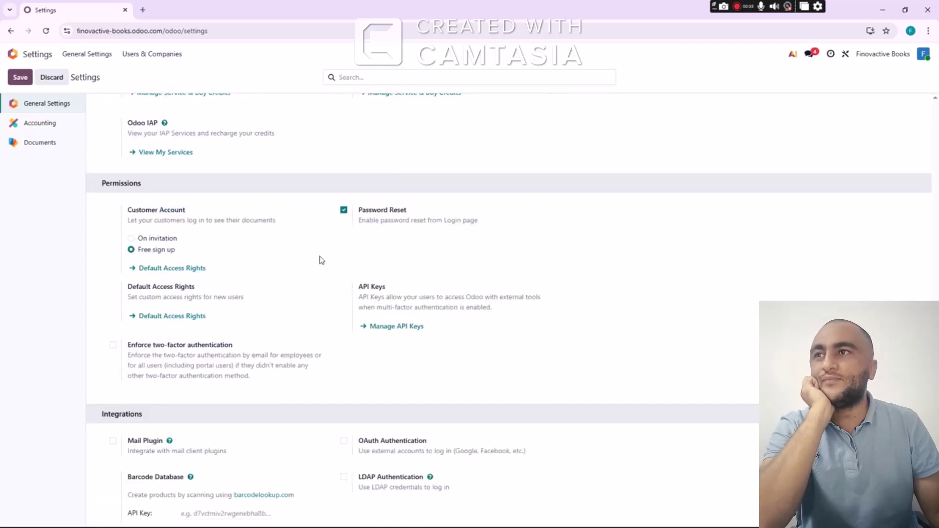
scroll(321, 260, down, 7)
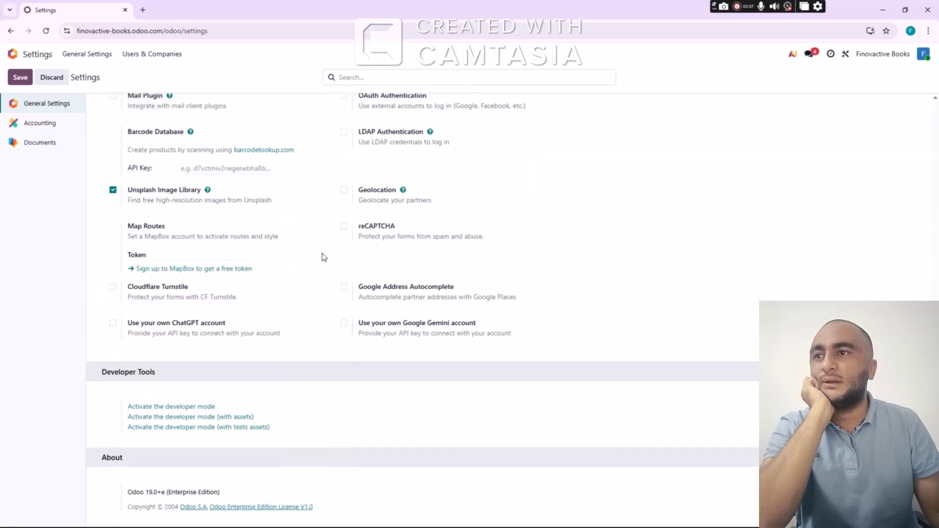
scroll(323, 256, up, 16)
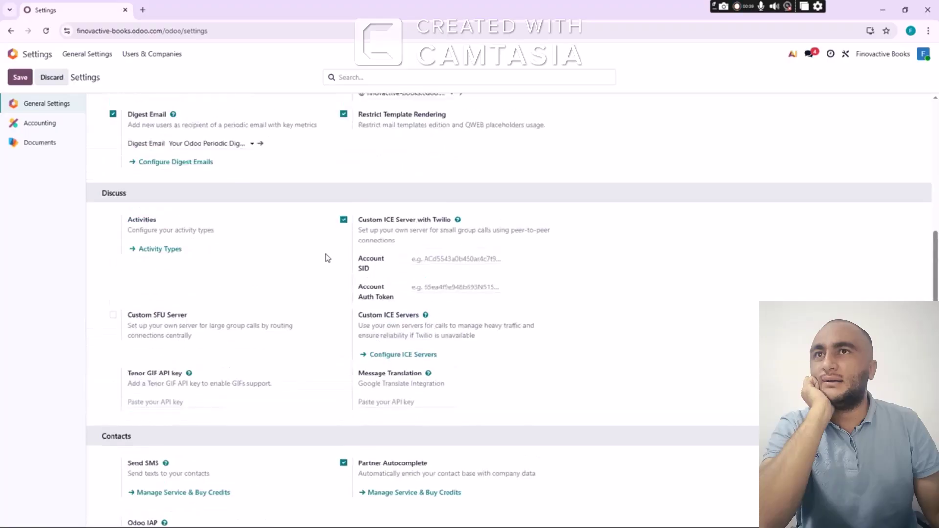
scroll(327, 258, up, 8)
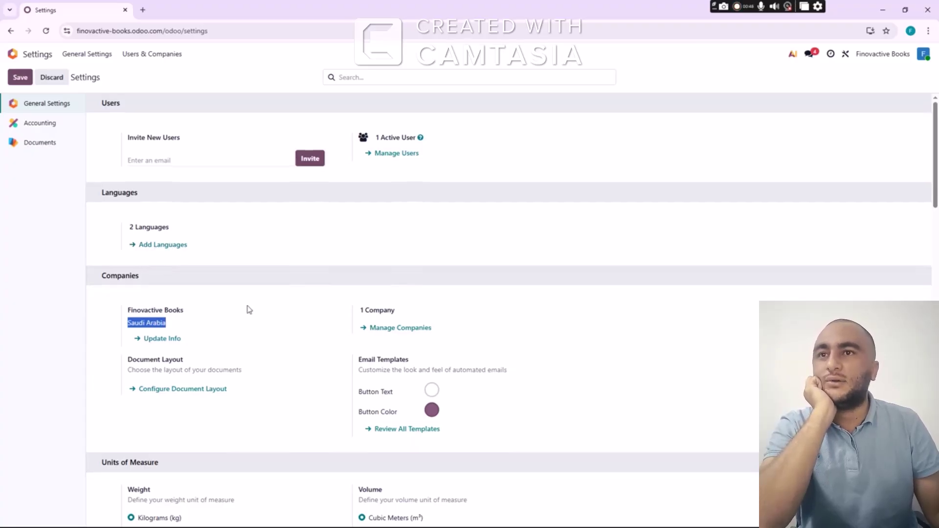
scroll(248, 310, down, 4)
scroll(257, 308, down, 8)
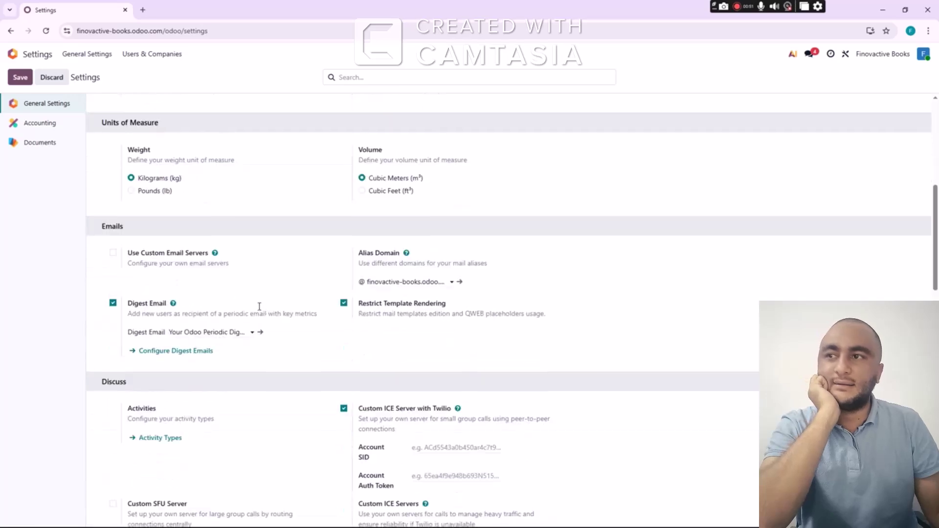
scroll(266, 304, up, 10)
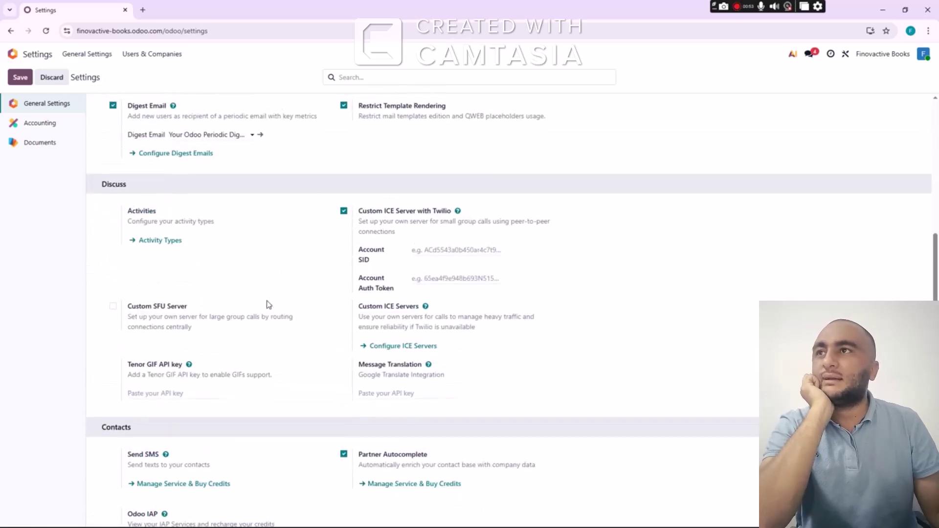
scroll(255, 285, up, 1)
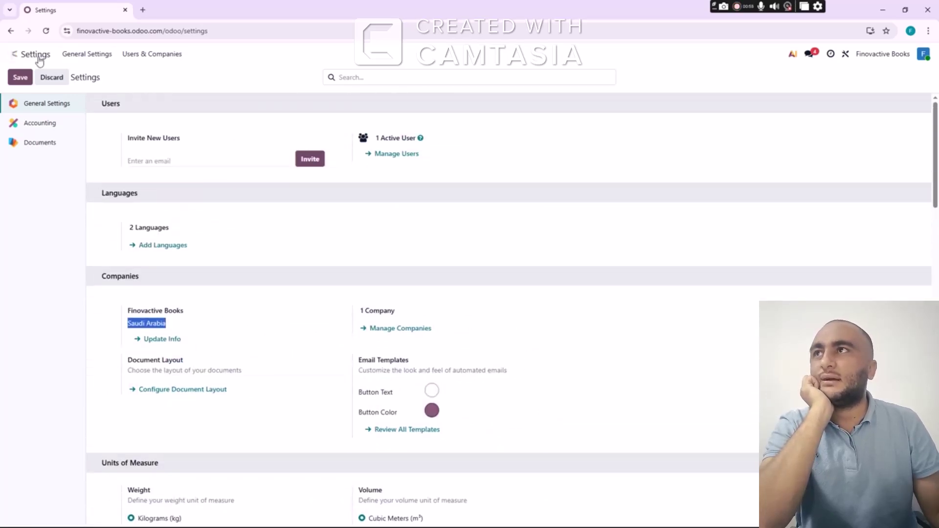
click(14, 54)
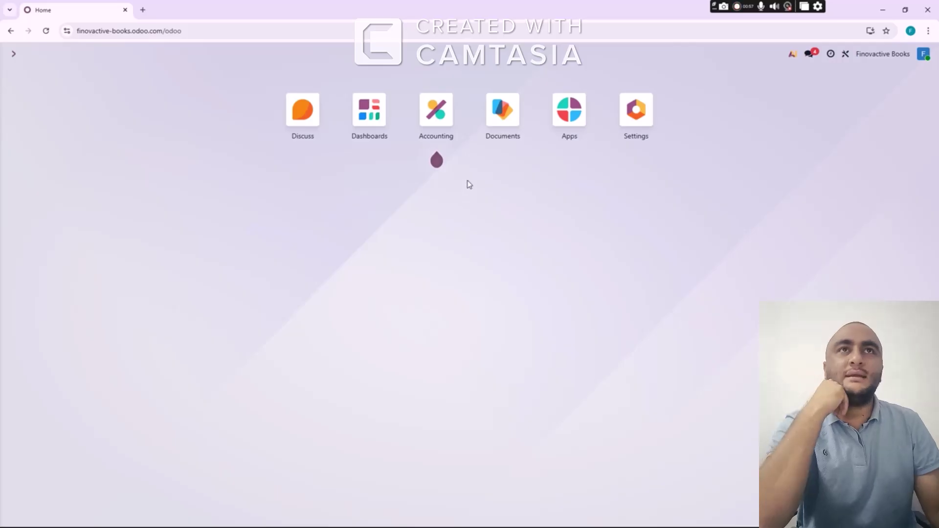
Open the Accounting app and reload its dashboard of Sales, Purchases, Bank and Tax Returns cards
click(438, 125)
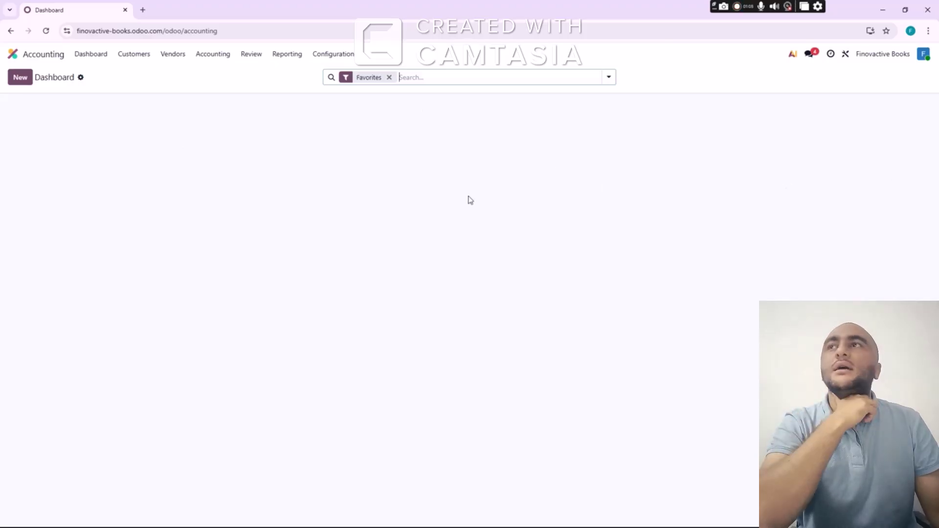
click(98, 59)
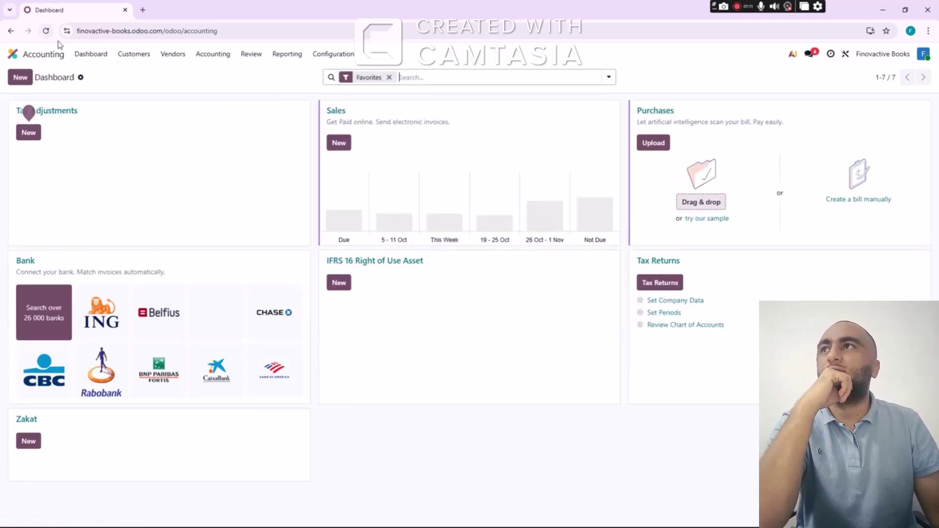
click(91, 55)
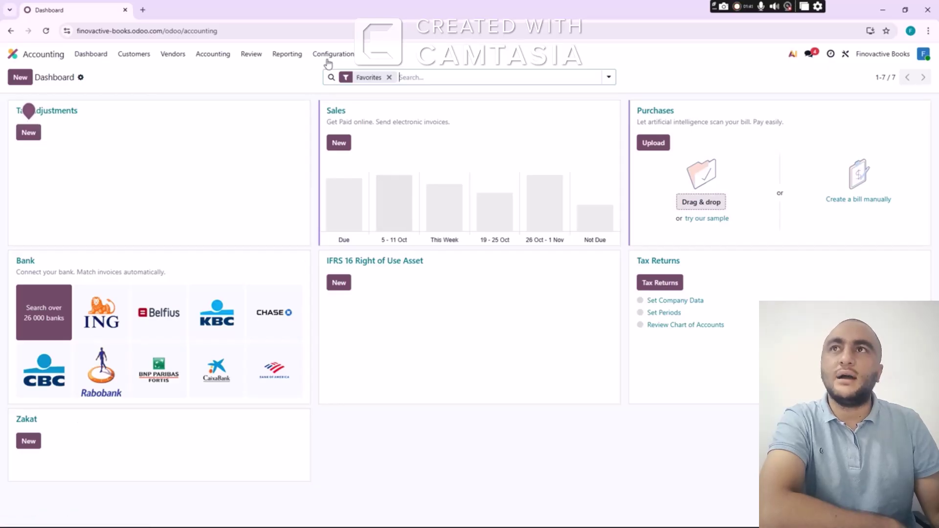
click(132, 59)
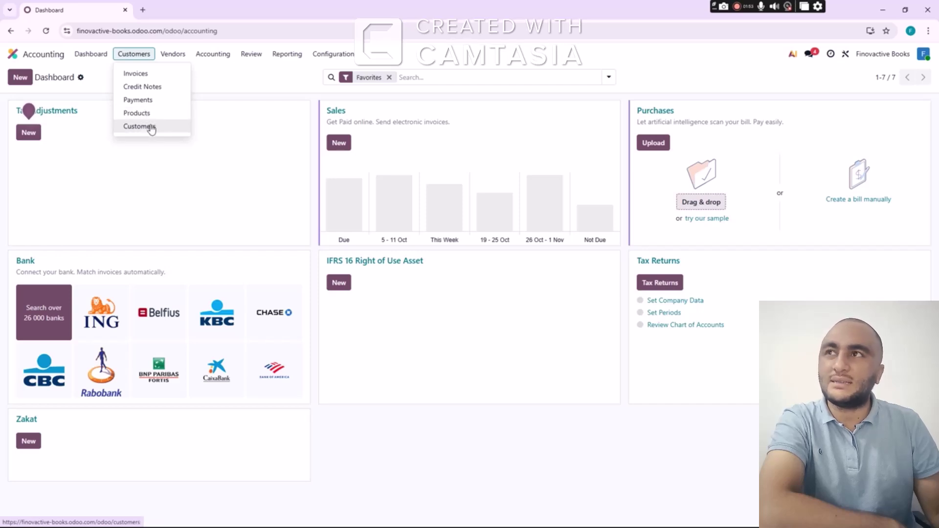
click(170, 55)
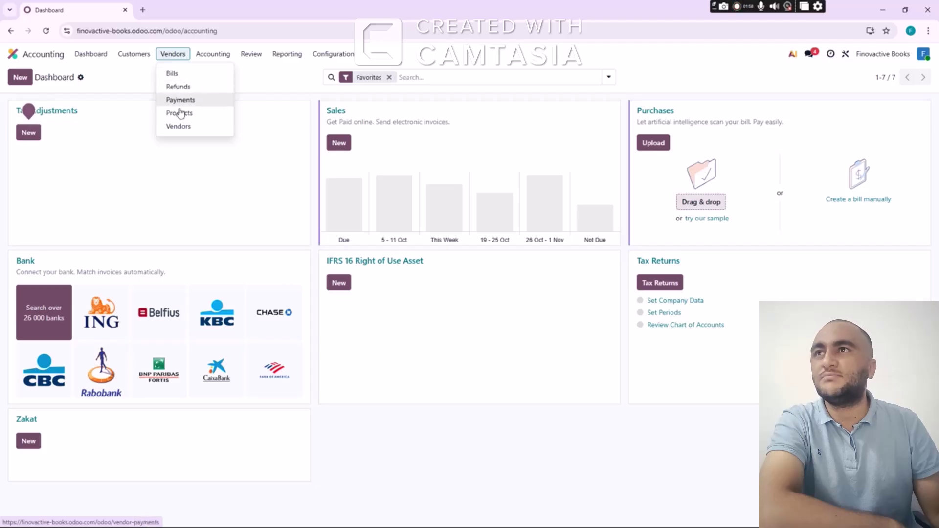
mouse_move(201, 55)
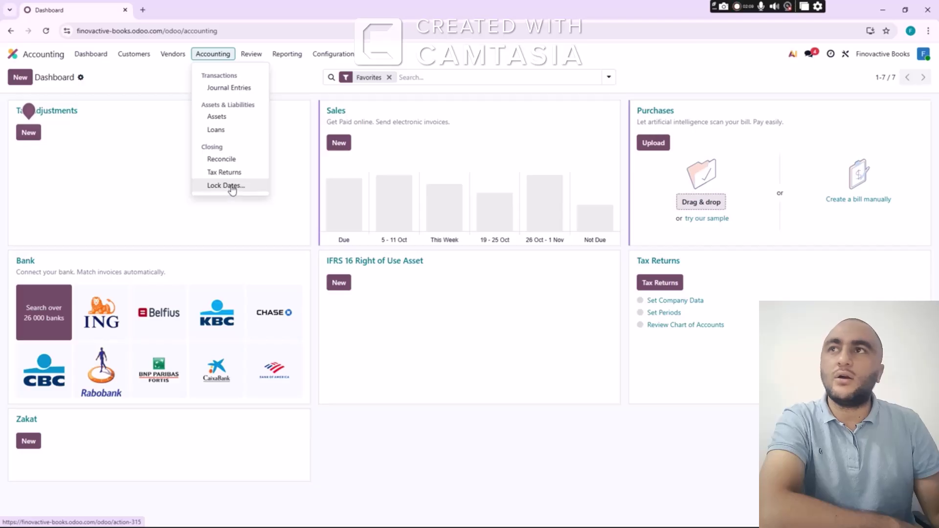
mouse_move(251, 57)
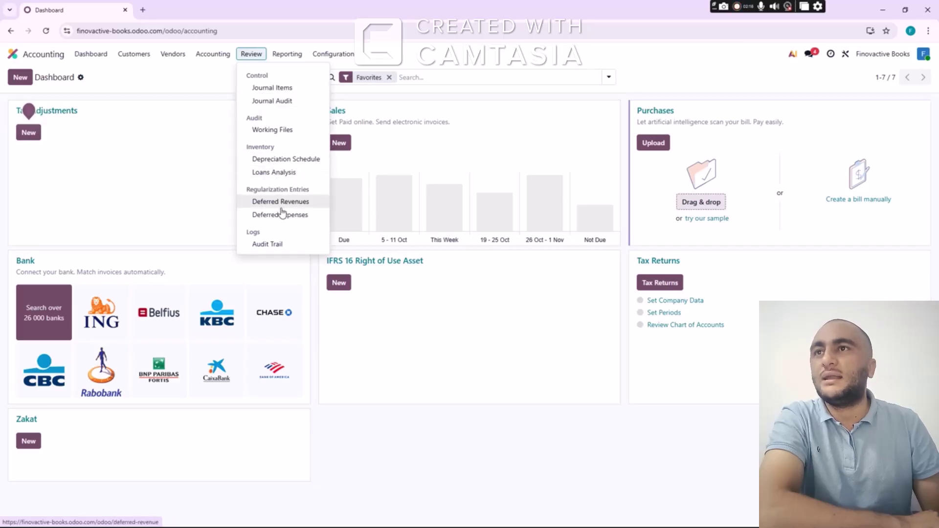
click(296, 55)
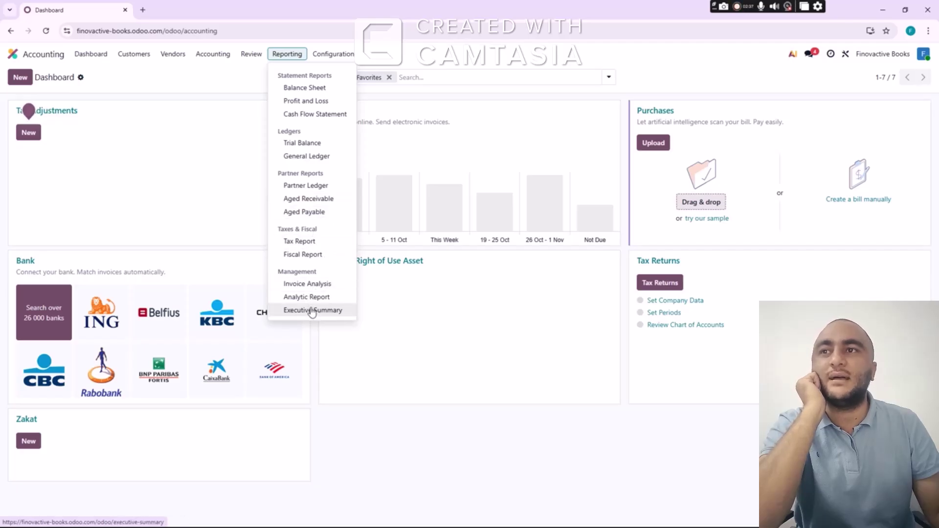
click(336, 57)
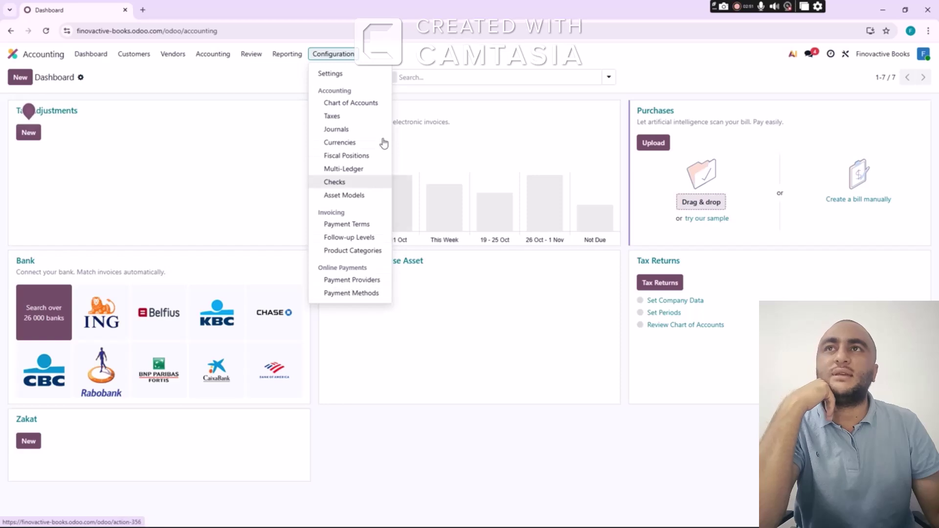
click(477, 58)
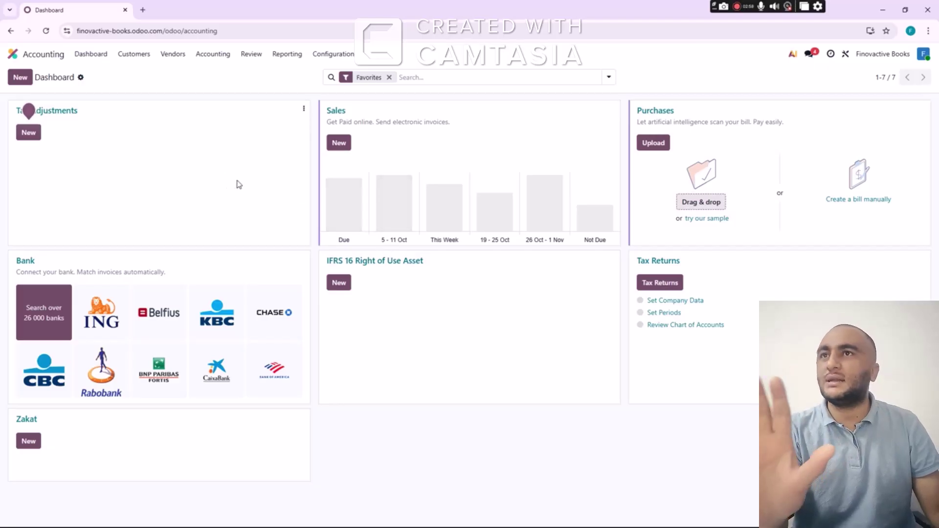
Open the Journals list from Configuration, then return to the Accounting dashboard
click(343, 55)
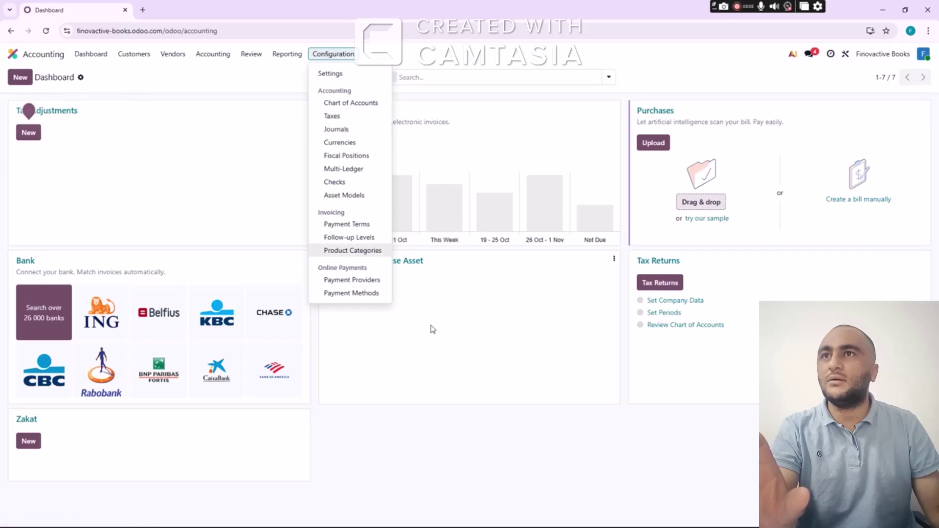
click(136, 80)
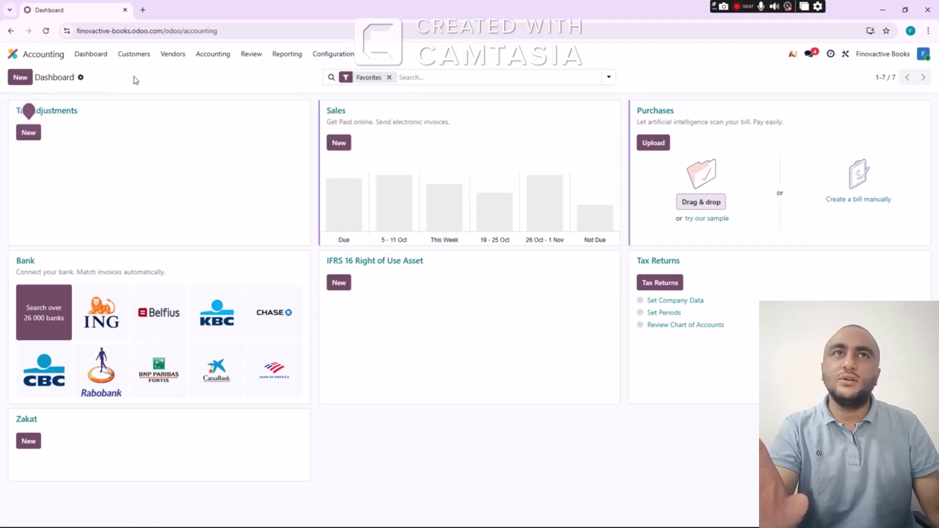
click(923, 55)
click(774, 79)
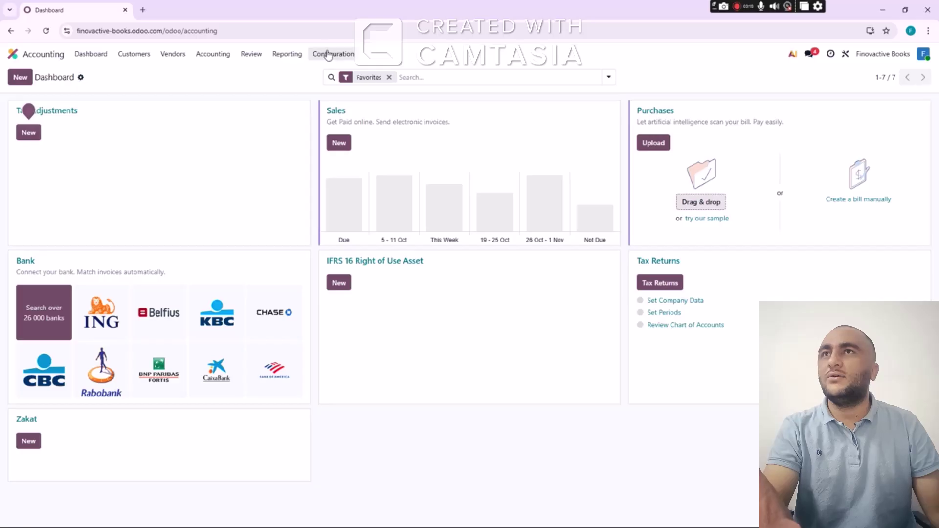
click(333, 56)
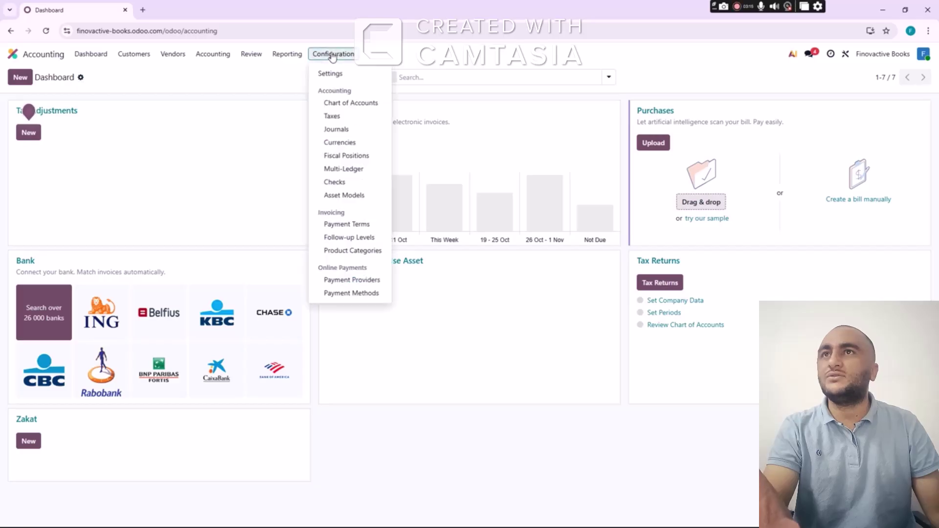
click(348, 130)
click(92, 55)
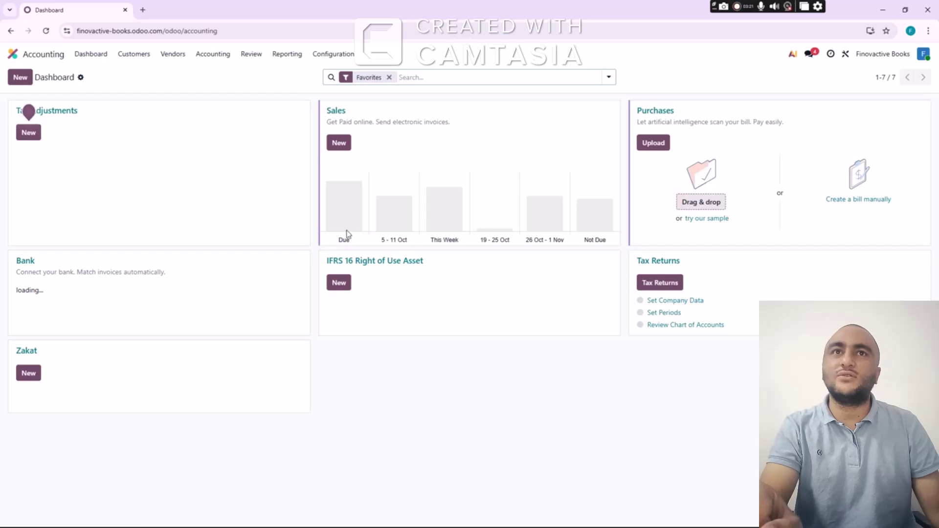
Reopen Accounting from the home screen and open Configuration > Settings
click(41, 58)
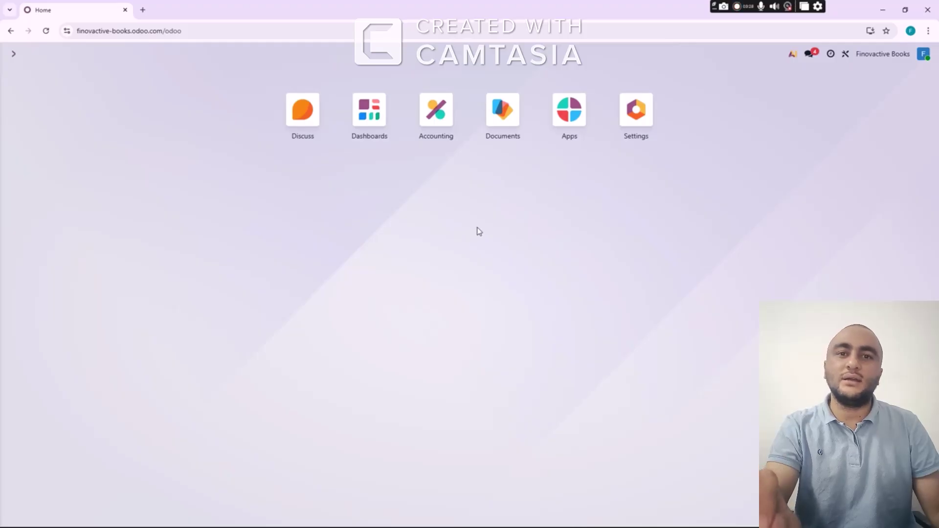
click(443, 133)
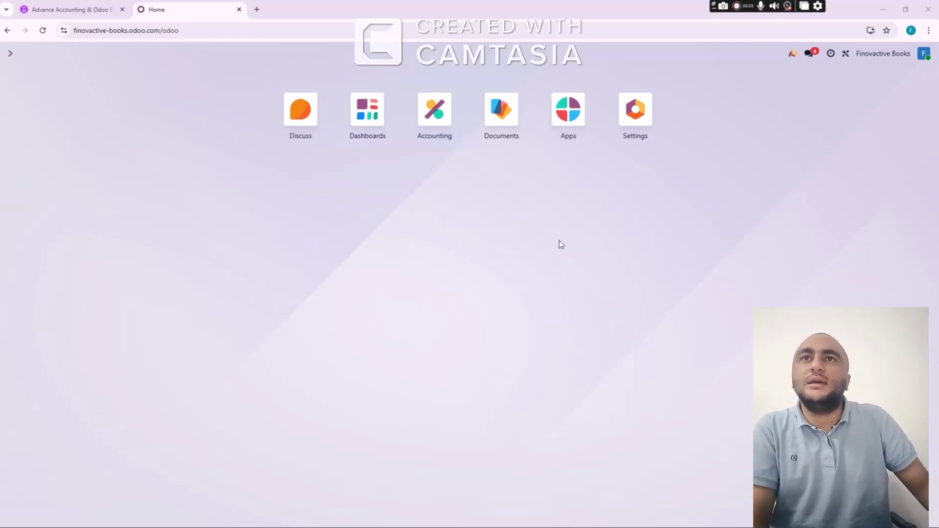
click(435, 121)
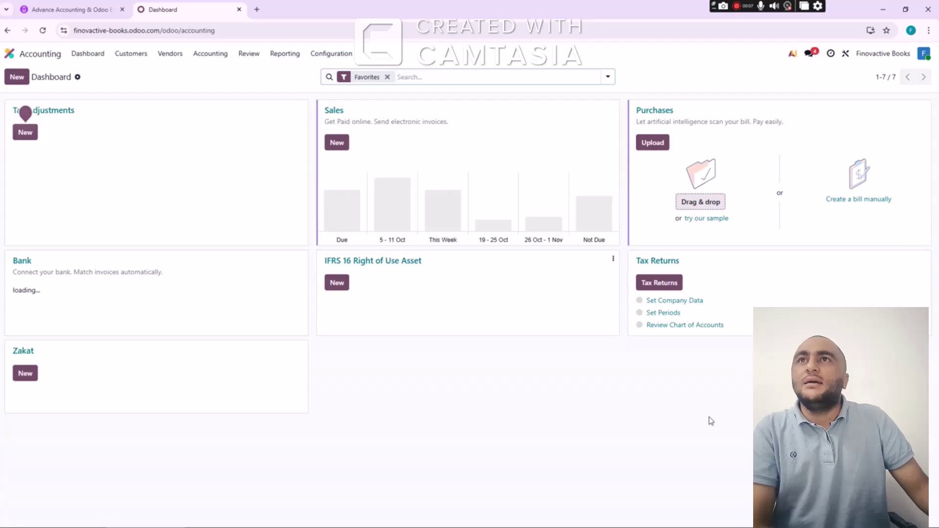
click(337, 58)
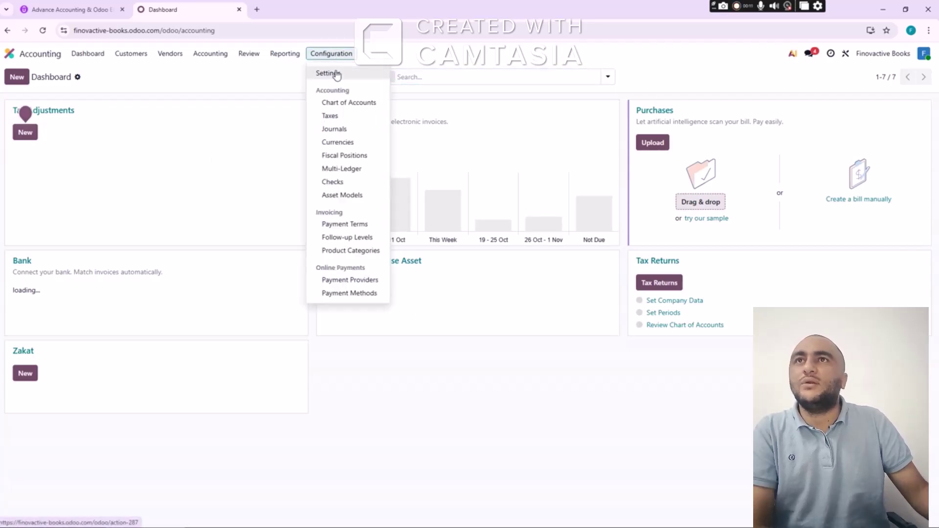
click(337, 74)
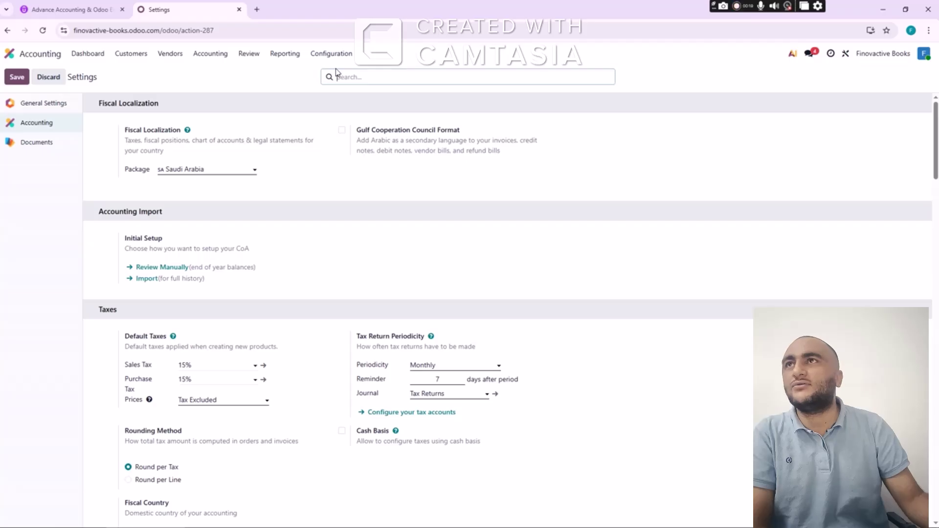
Close the Udemy course curriculum tab and confirm leaving the page
click(122, 10)
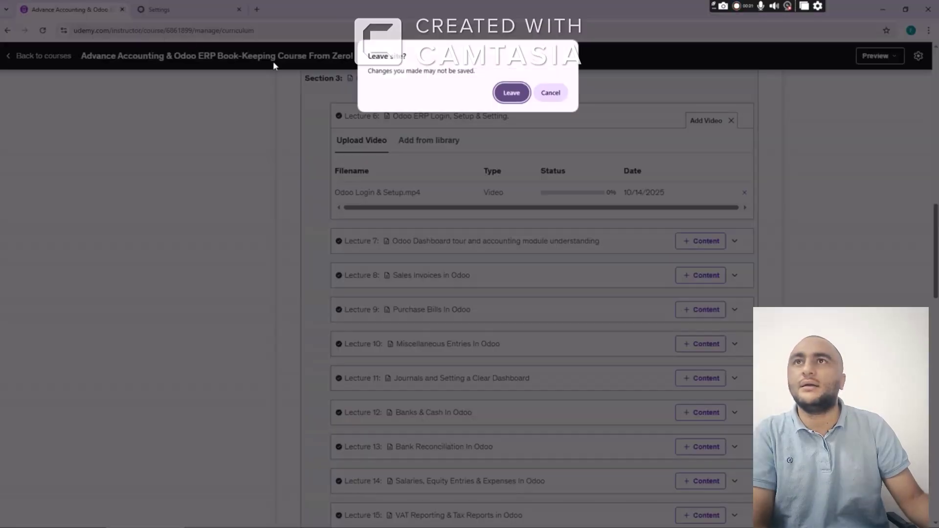
click(511, 93)
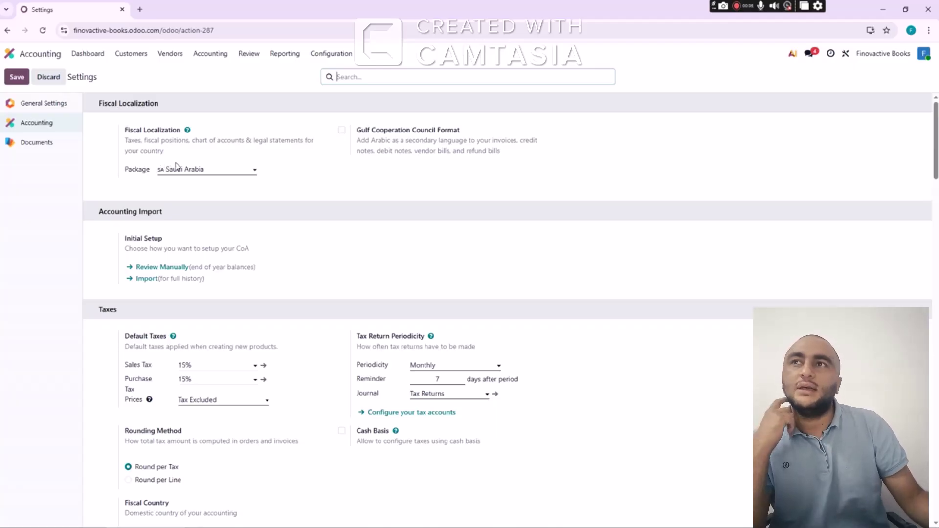
Check the fiscal localization list, keep the Saudi Arabia package, and review the settings
click(206, 169)
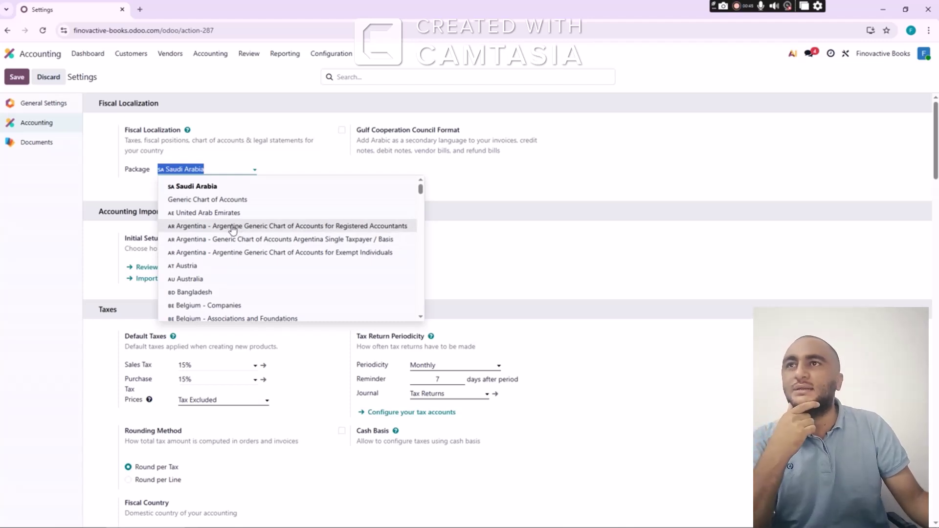
click(205, 169)
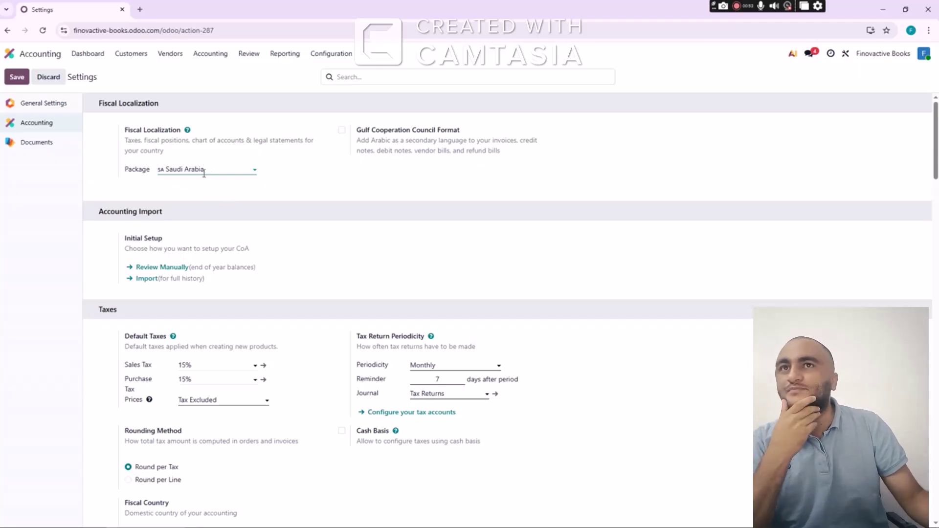
scroll(296, 193, down, 2)
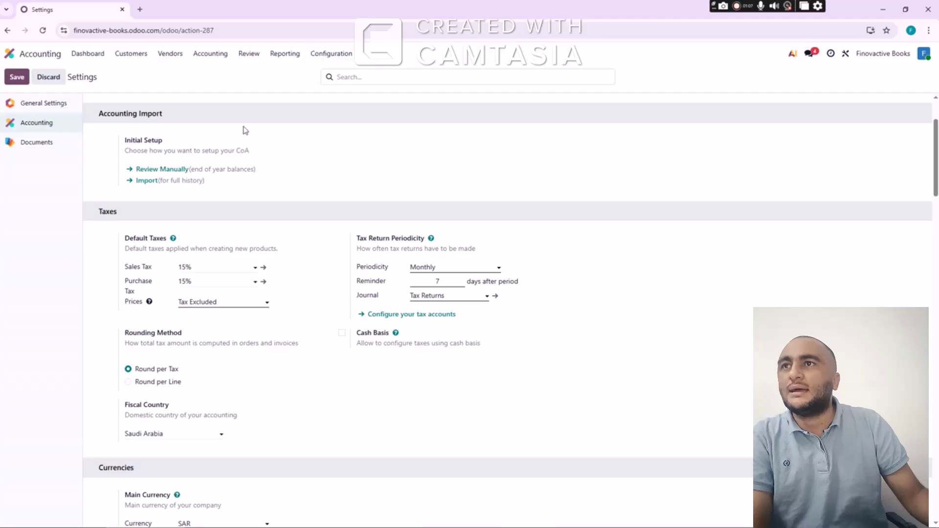
scroll(190, 212, down, 1)
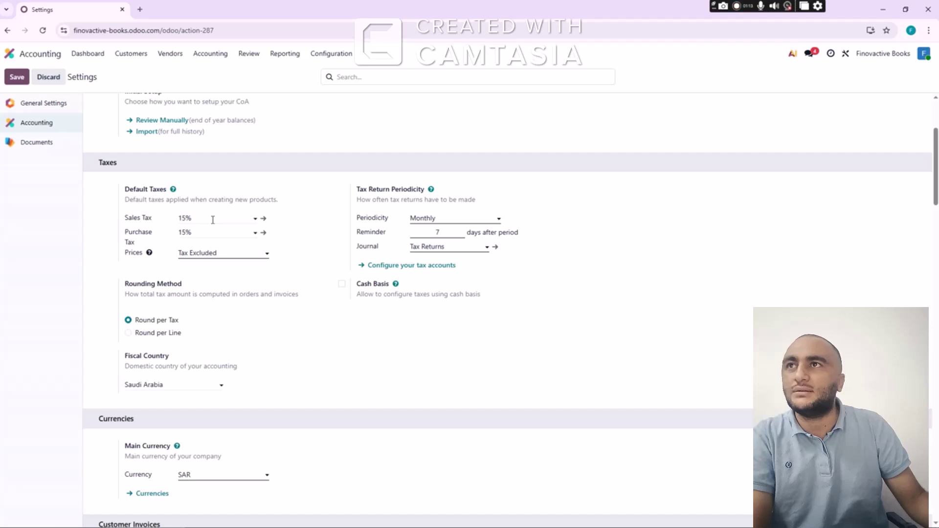
scroll(200, 213, up, 2)
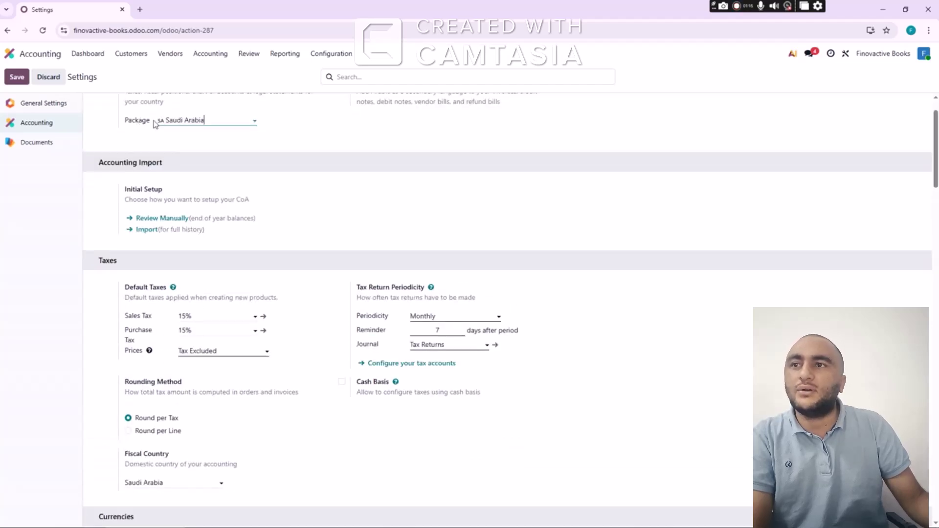
scroll(252, 290, down, 2)
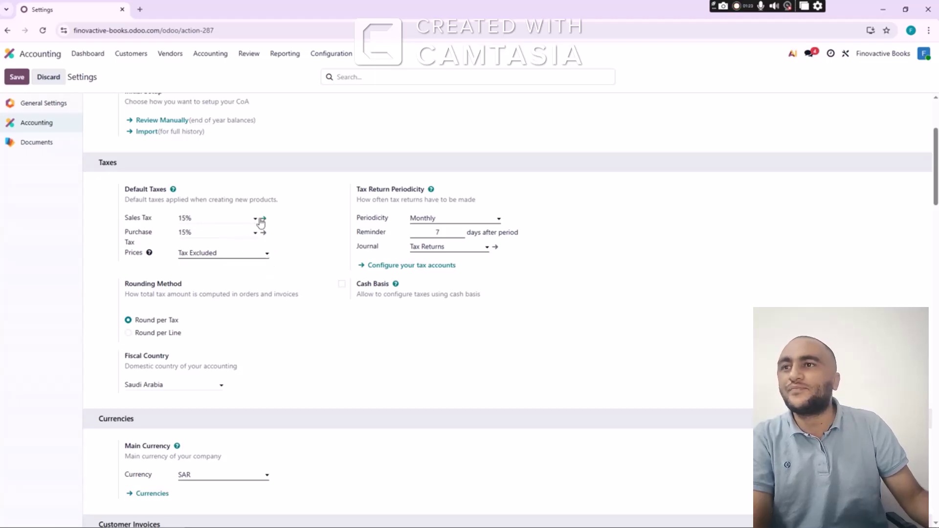
scroll(212, 243, down, 4)
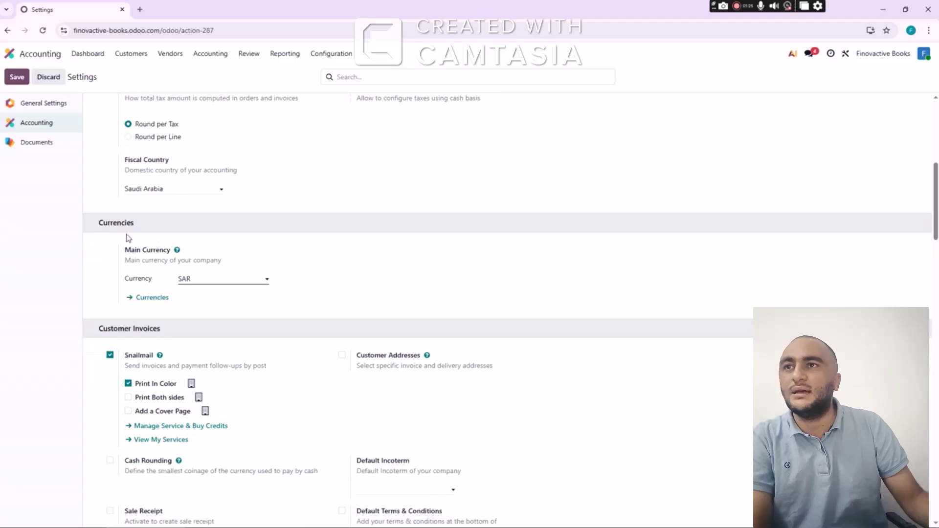
Choose SAR as the main currency and scroll through the remaining accounting settings
click(208, 280)
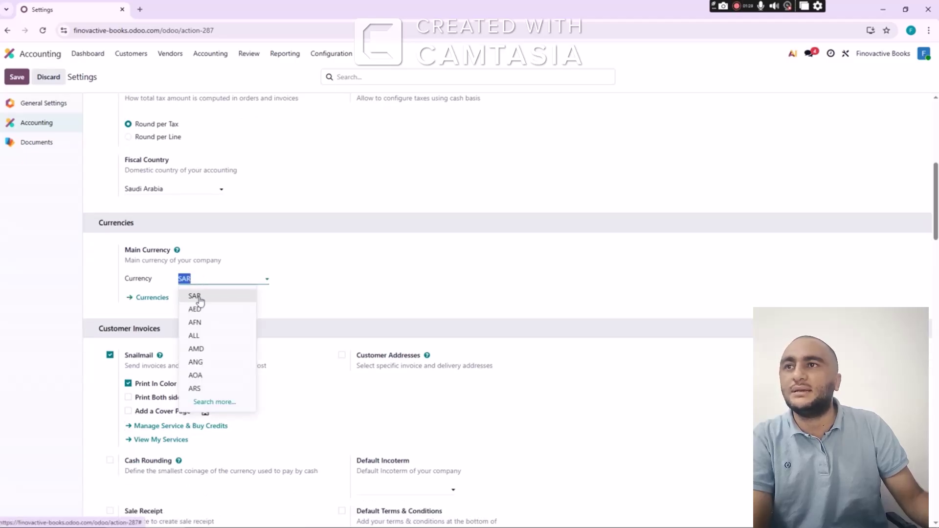
click(201, 298)
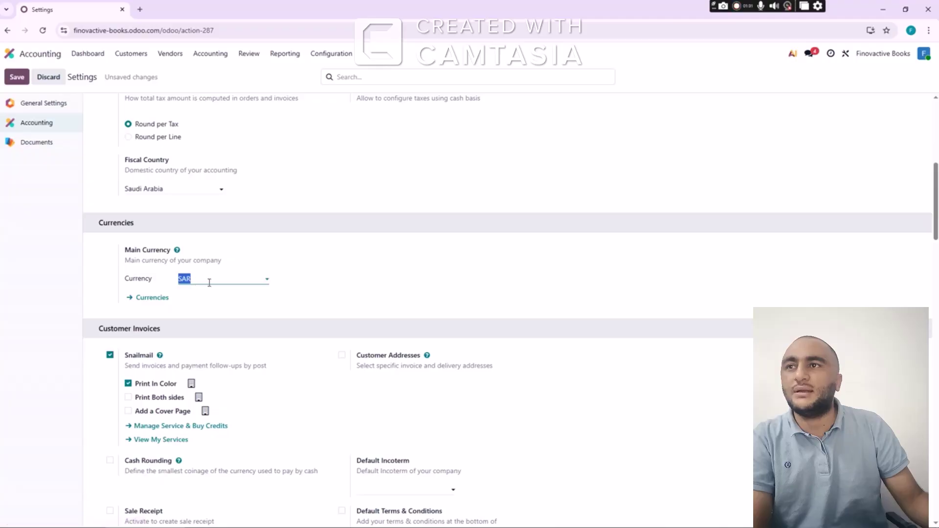
click(208, 283)
click(216, 296)
scroll(300, 273, down, 2)
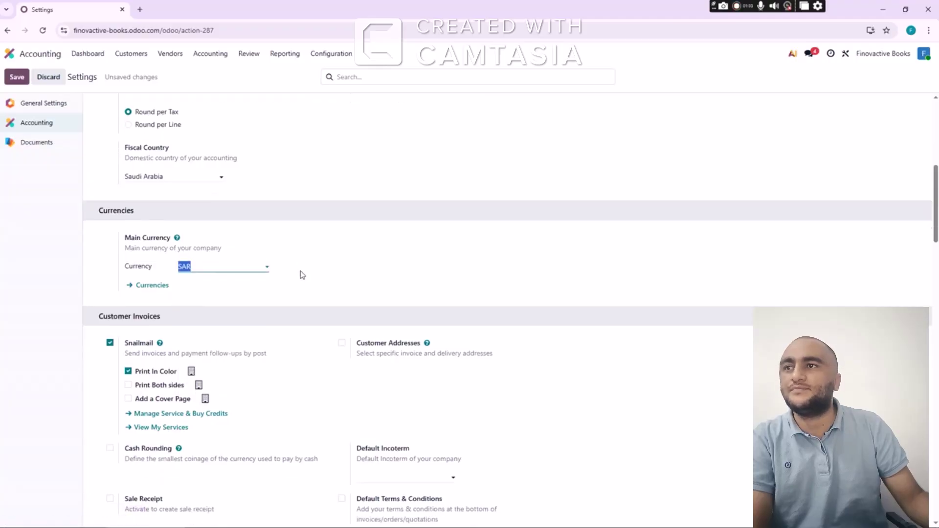
scroll(302, 273, down, 12)
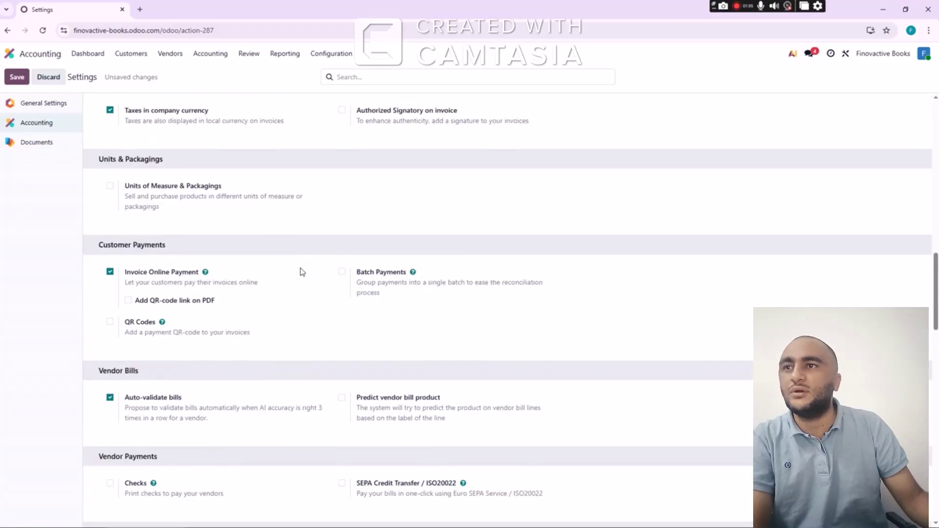
scroll(302, 271, down, 10)
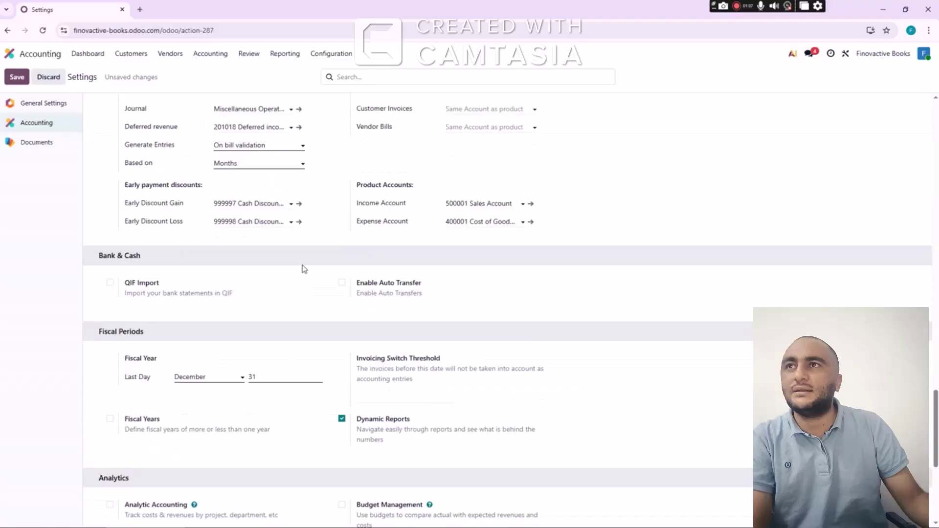
scroll(202, 221, up, 3)
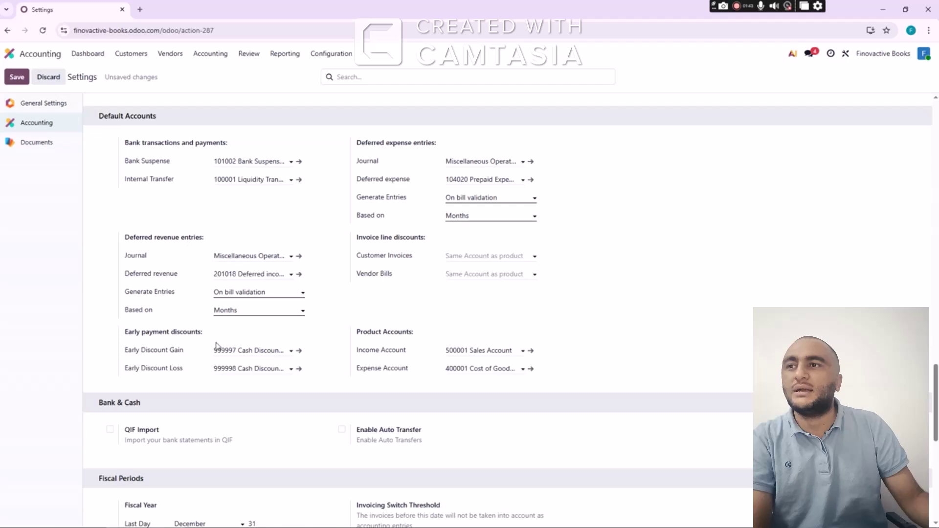
scroll(357, 365, down, 9)
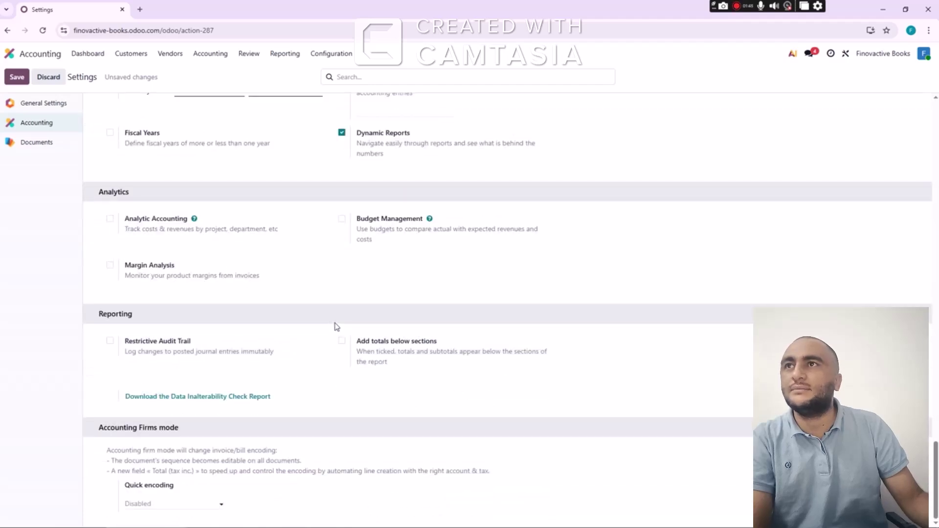
scroll(336, 327, up, 20)
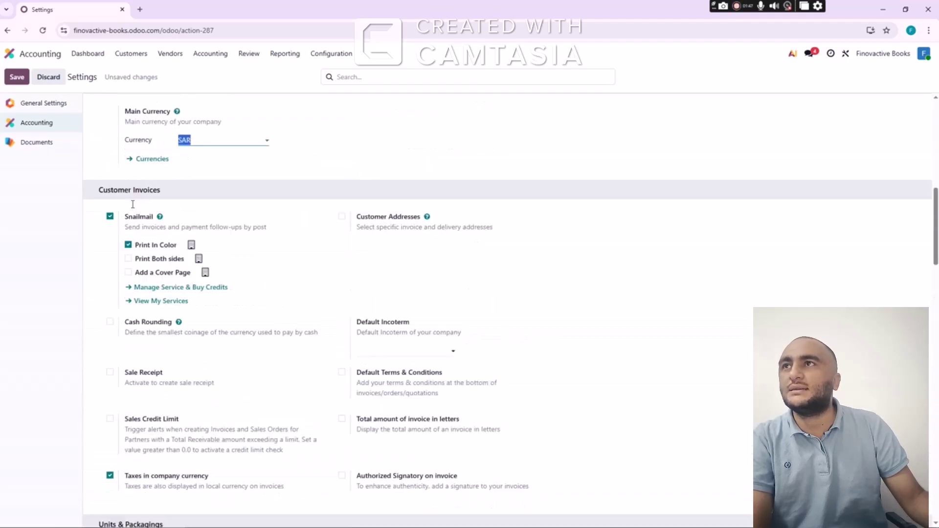
scroll(108, 147, up, 10)
Save the pending settings changes and open the Finovactive Books company record from General Settings
click(62, 107)
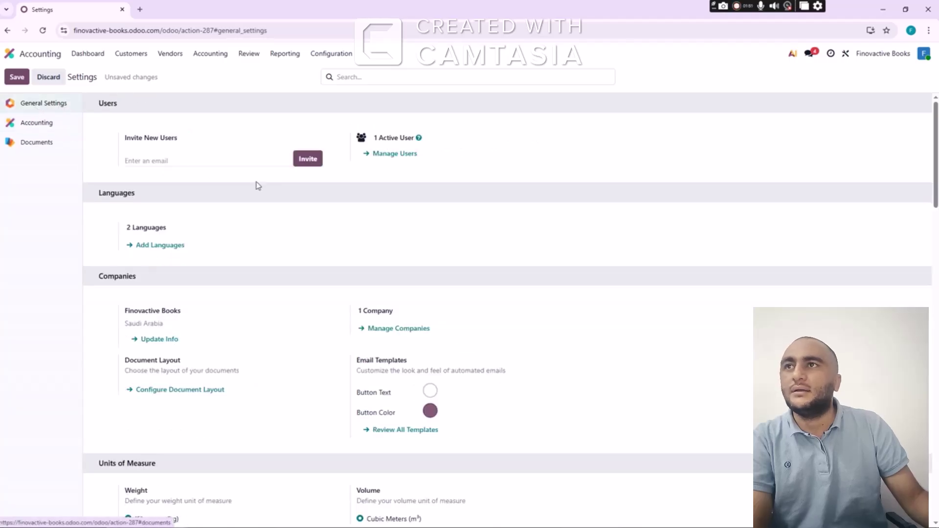
scroll(223, 184, down, 3)
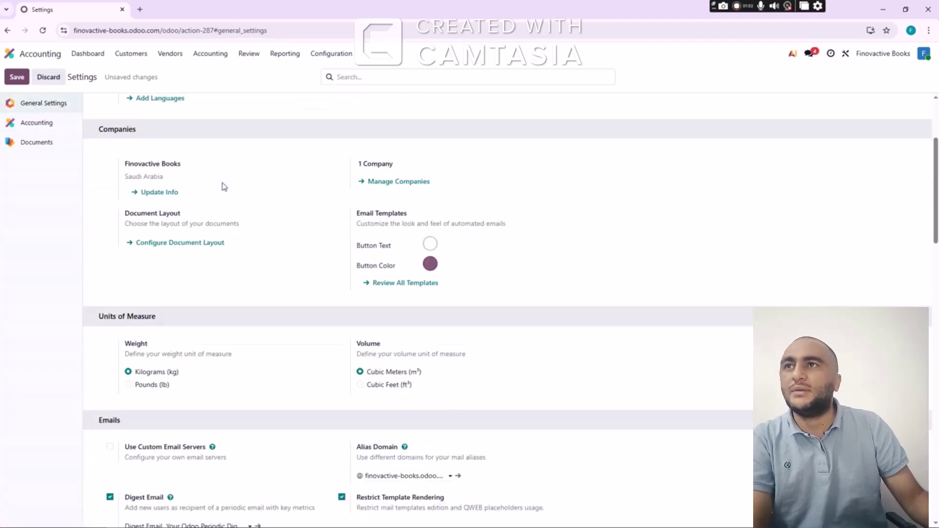
click(161, 193)
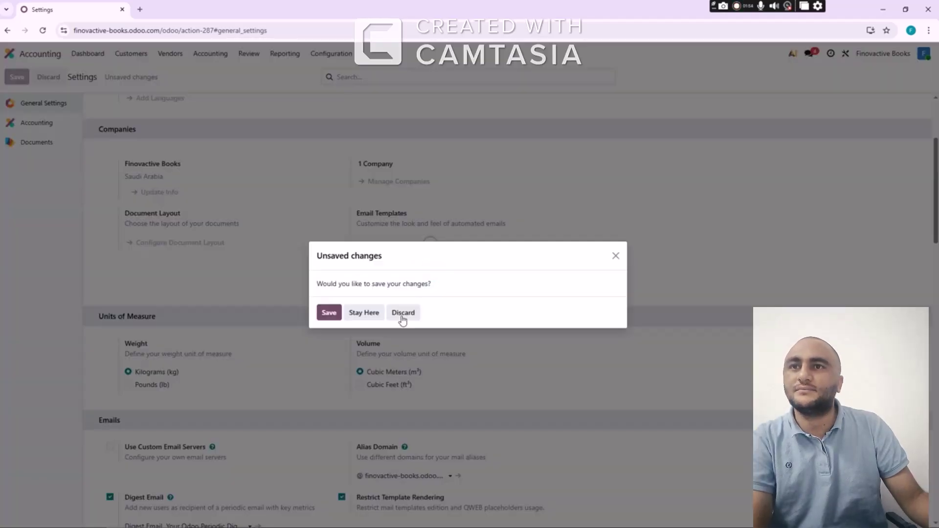
click(334, 316)
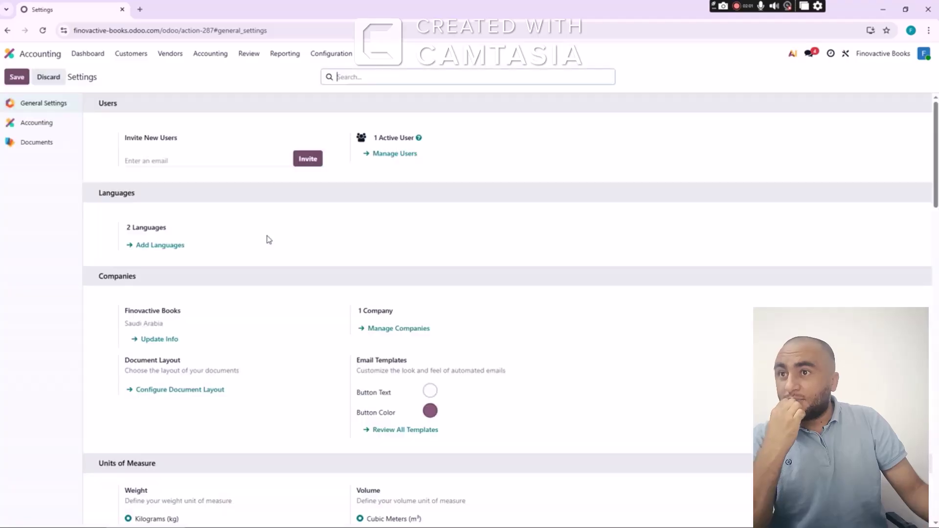
click(166, 339)
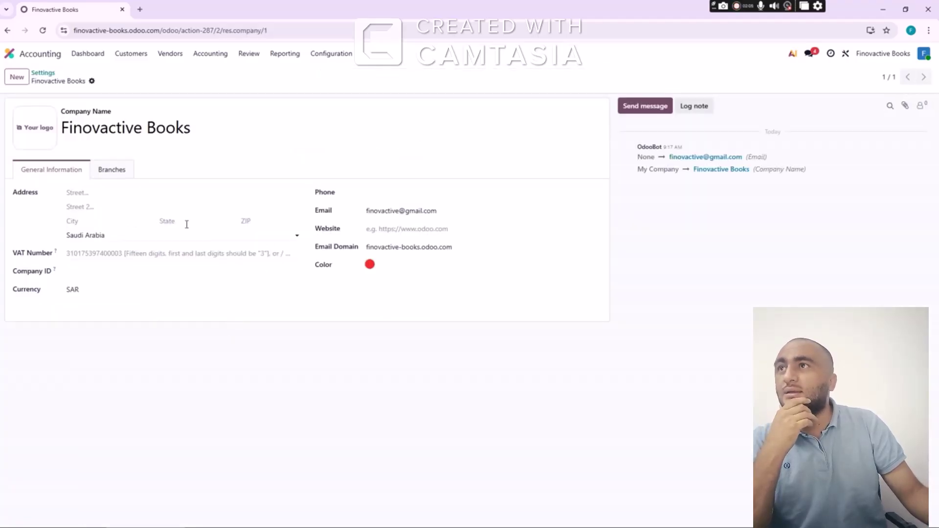
Set the company logo to the screenshot image from the Captures folder
mouse_move(41, 132)
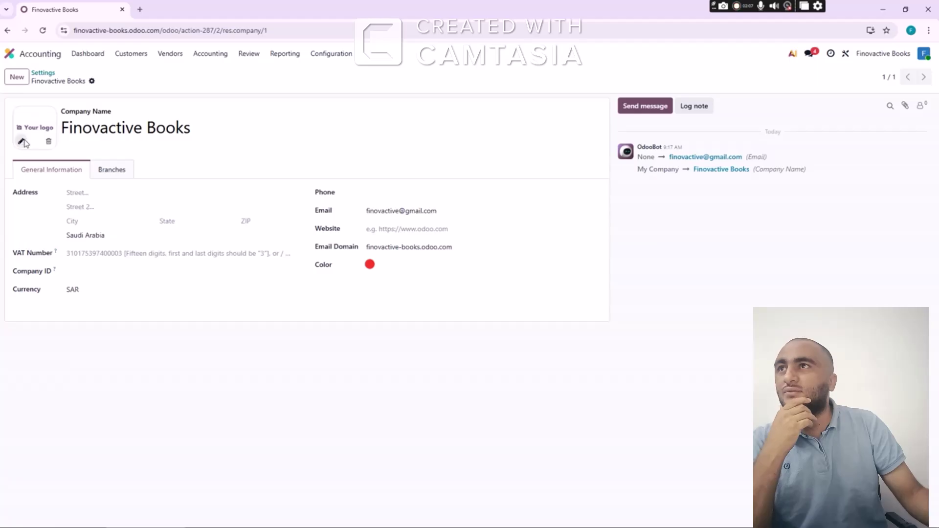
click(22, 142)
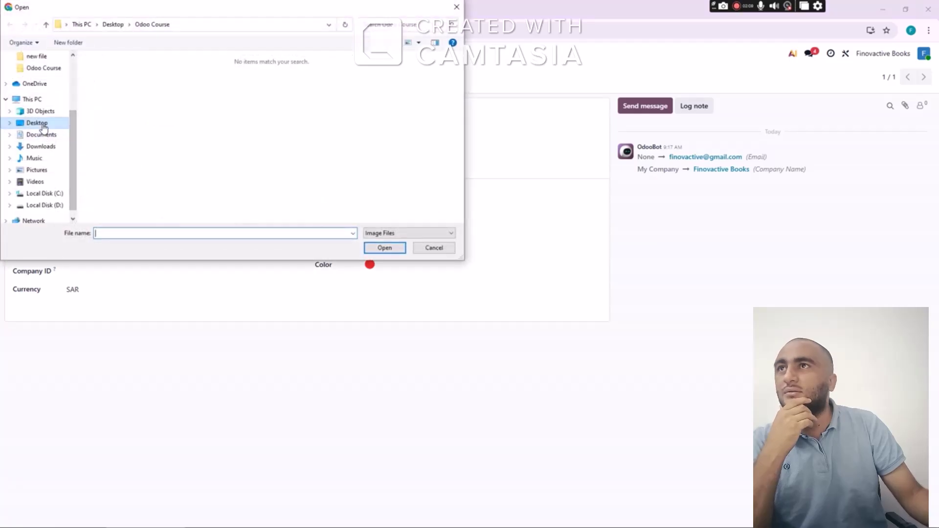
click(37, 122)
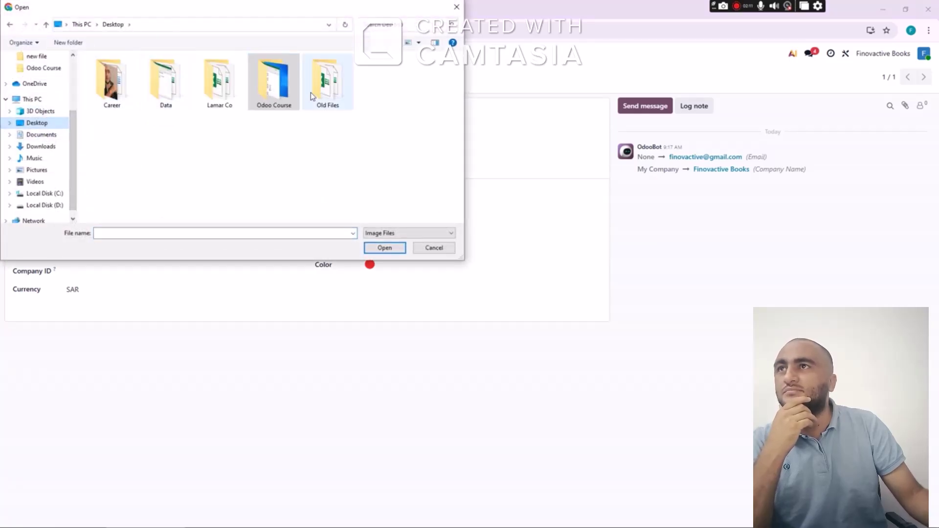
double_click(114, 95)
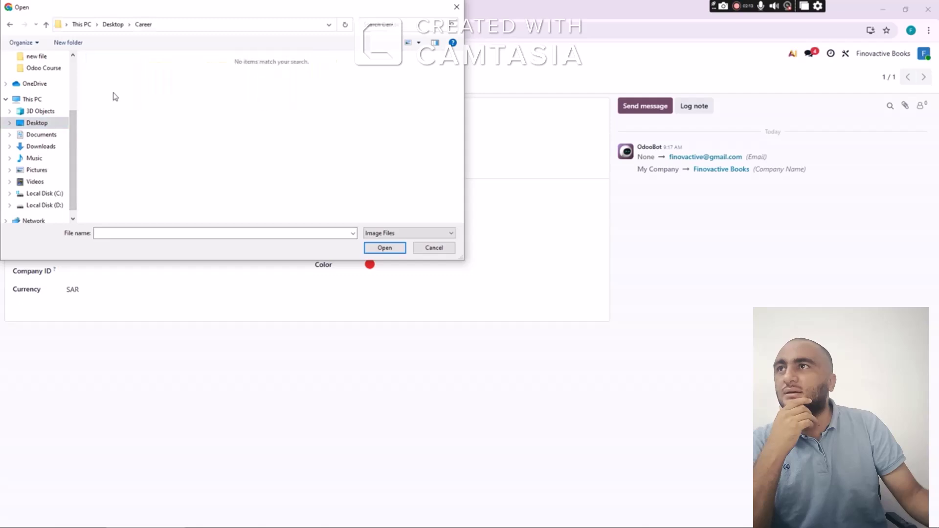
click(42, 135)
click(44, 148)
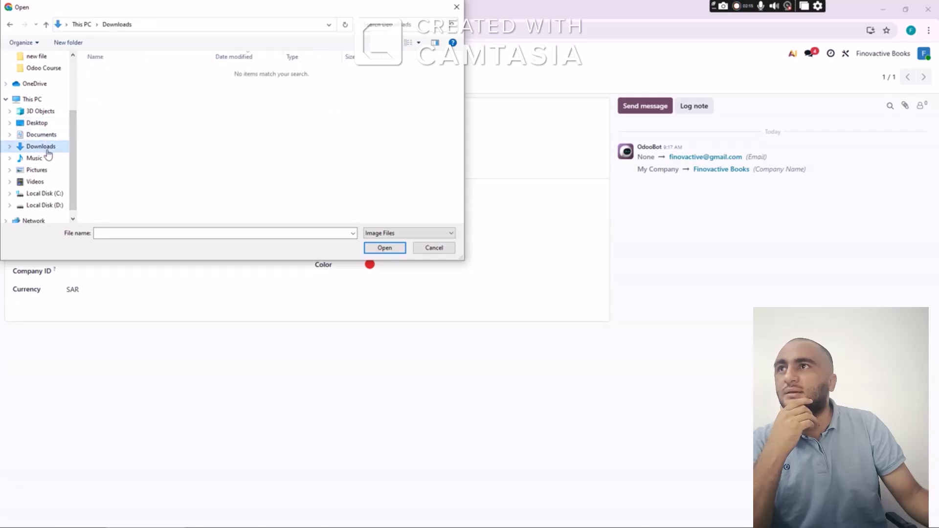
click(50, 158)
click(51, 171)
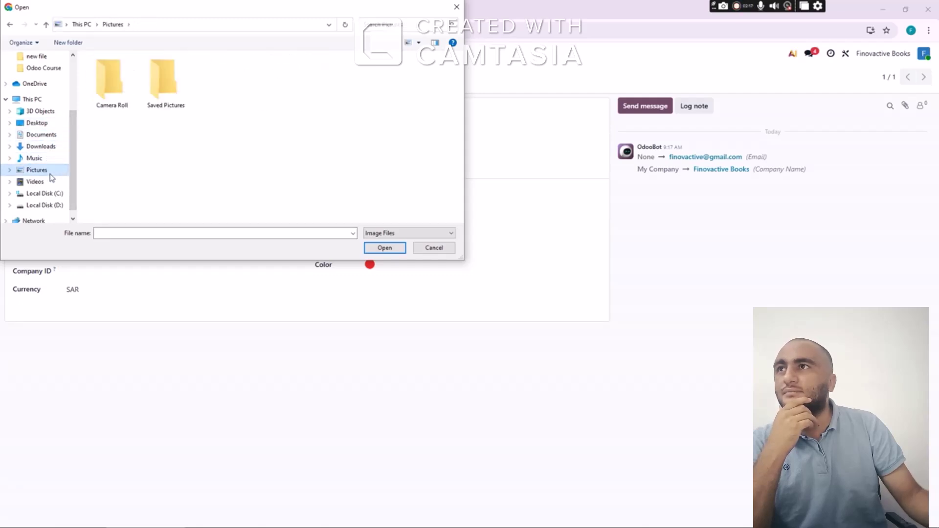
double_click(116, 102)
click(34, 182)
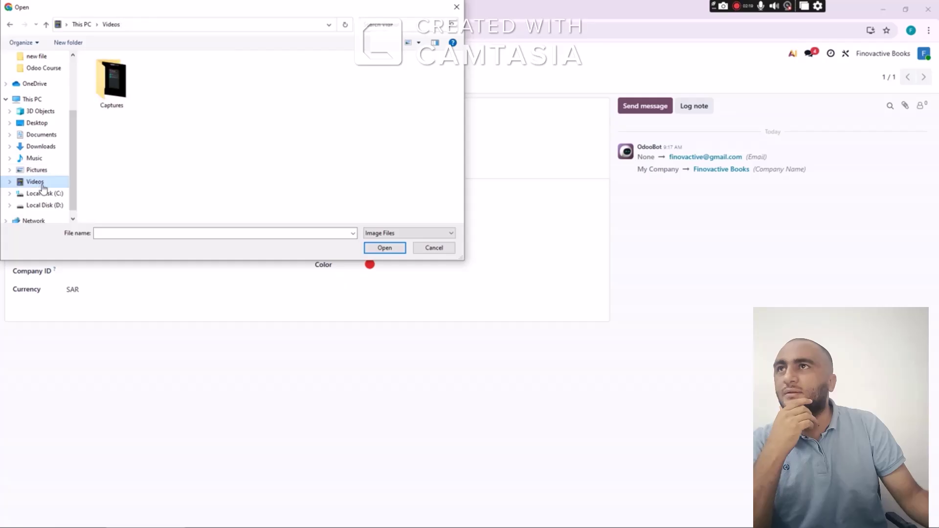
double_click(111, 81)
click(111, 74)
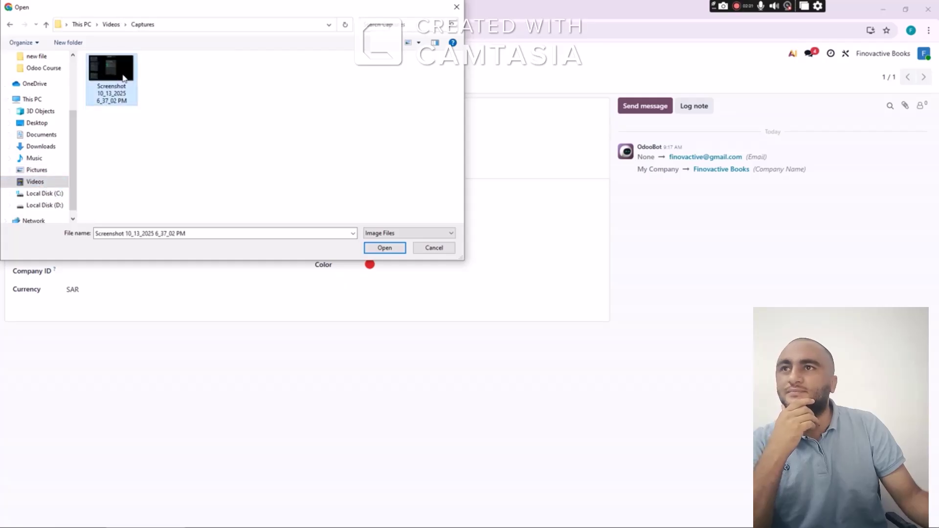
click(385, 247)
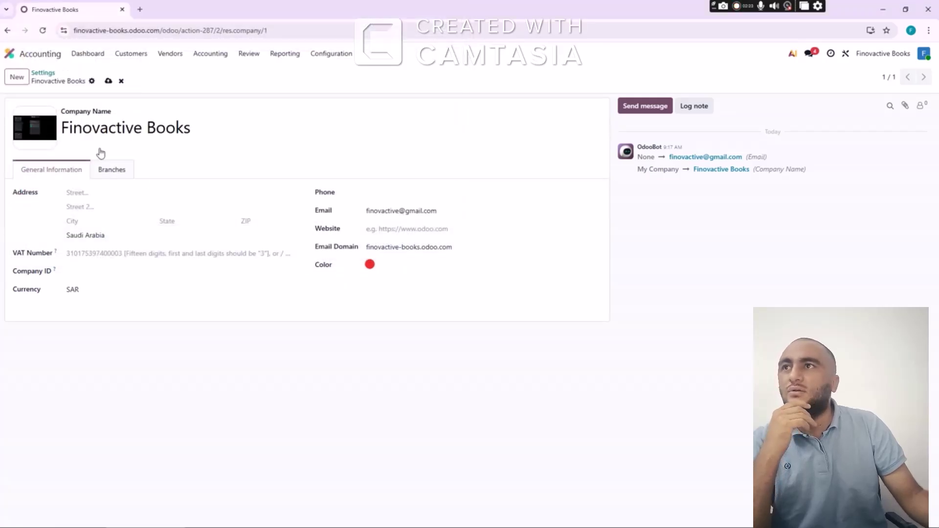
Fill in the Riyadh street address, Company ID 1111 and VAT number 2222, then save the company
click(138, 192)
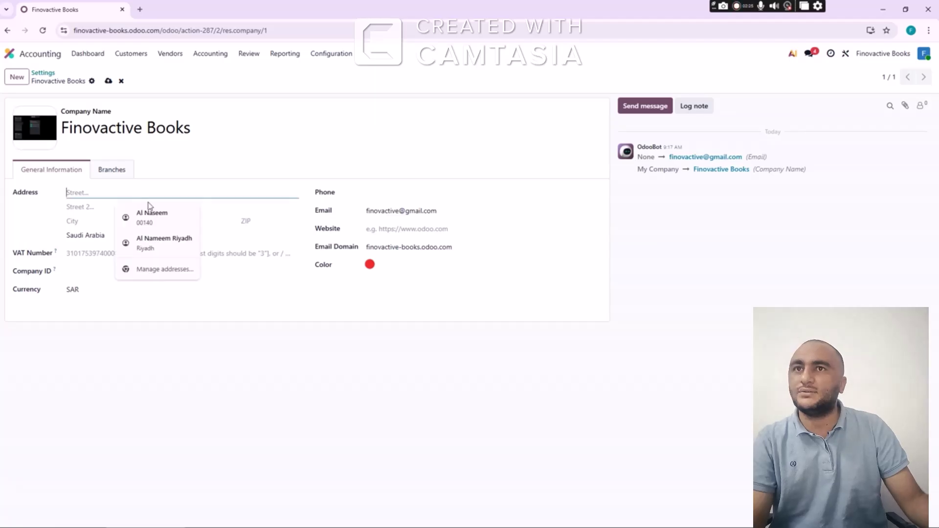
click(158, 219)
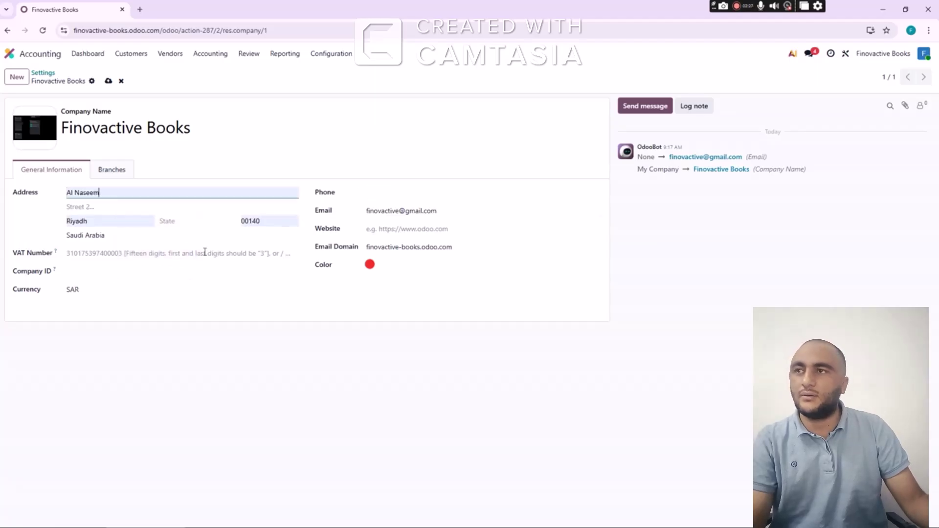
click(147, 254)
click(135, 275)
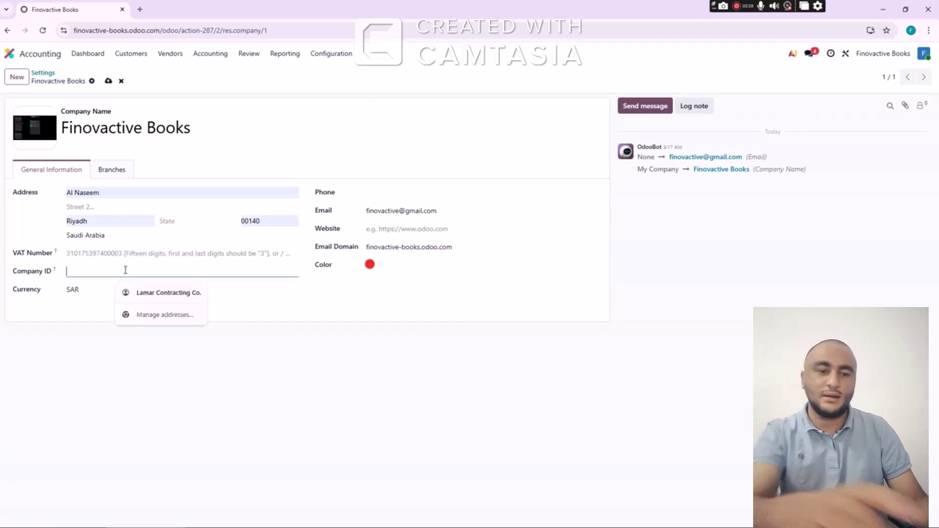
text(d)
key(BackSpace)
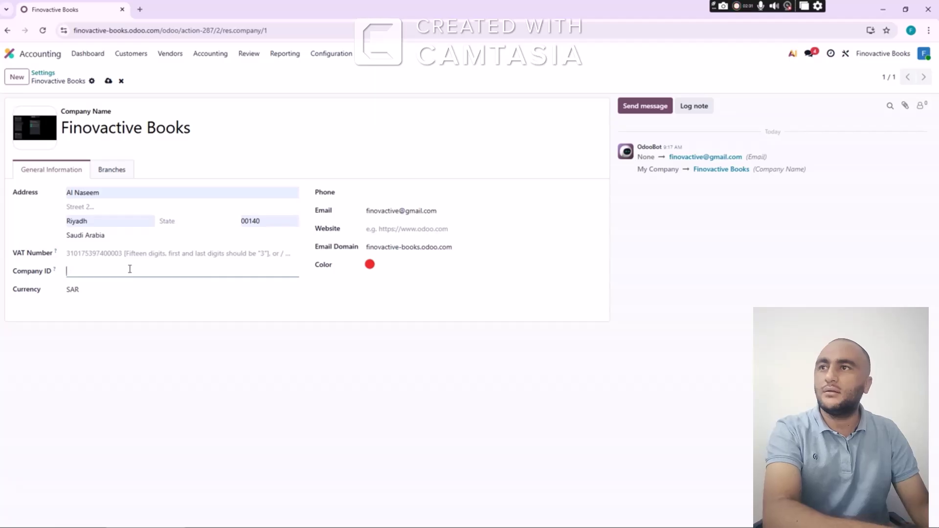
text(1111)
click(133, 255)
text(2222)
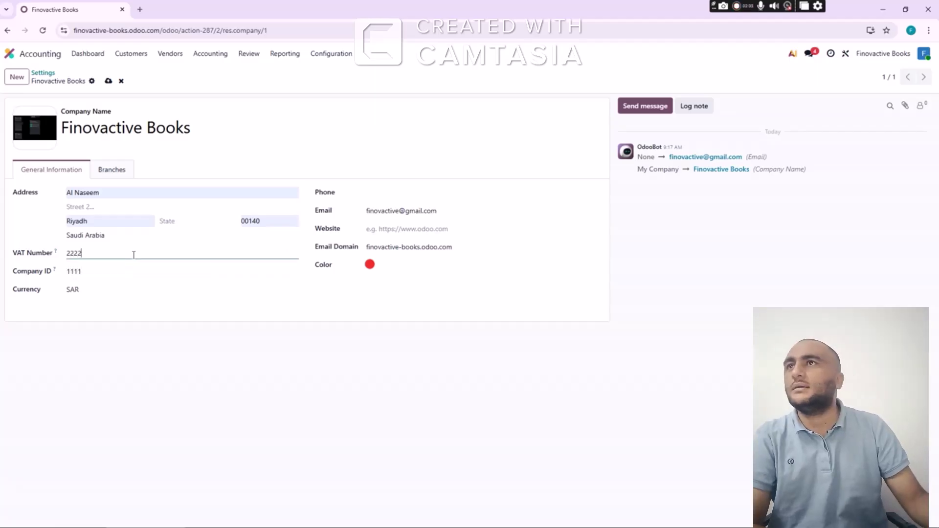
click(108, 81)
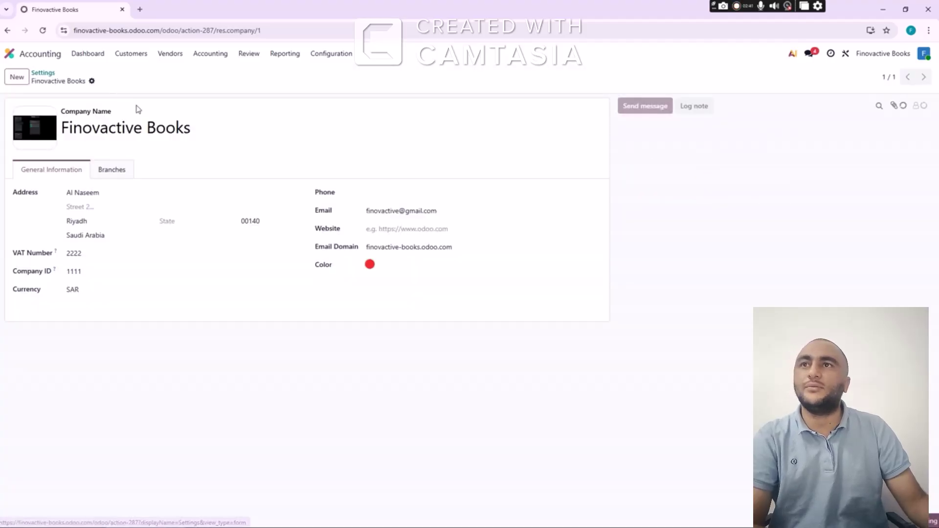
click(342, 55)
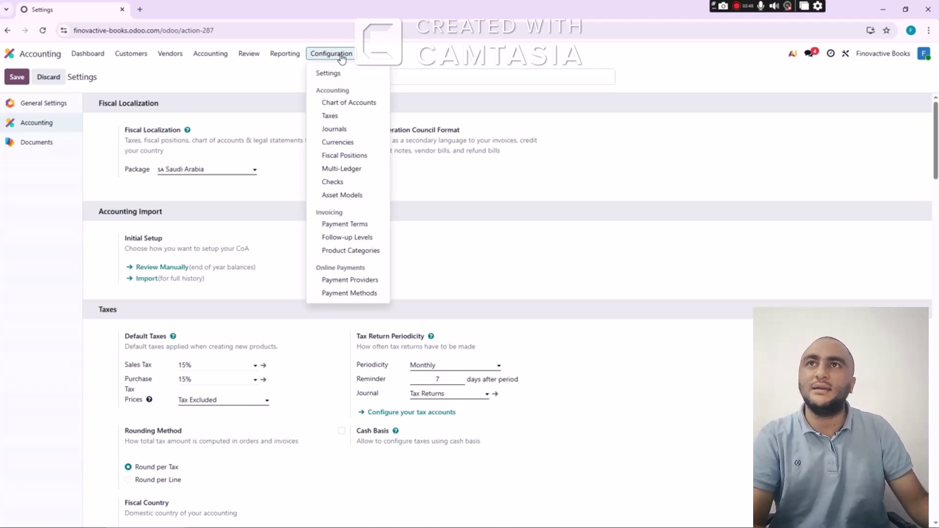
Open the Chart of Accounts and show all 172 accounts on one page
click(342, 102)
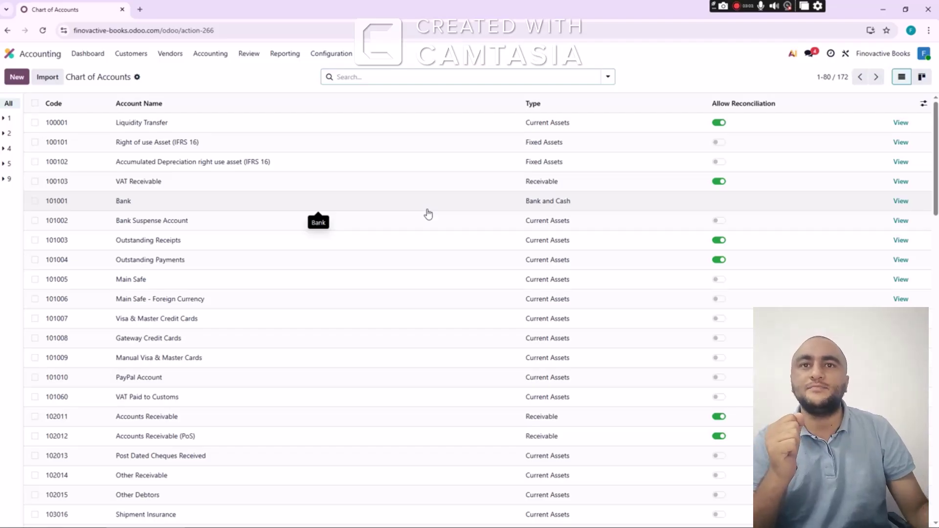
scroll(427, 242, down, 6)
scroll(427, 249, down, 5)
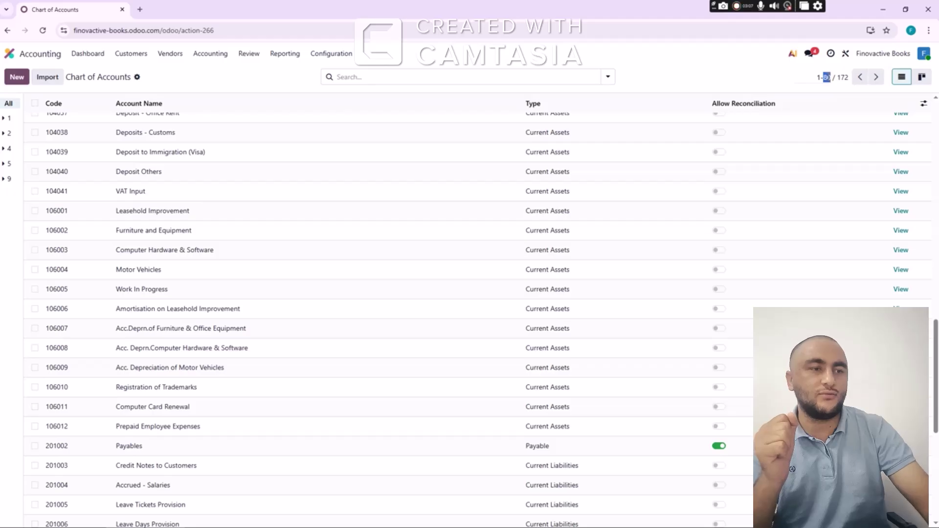
key(BackSpace)
text(172)
key(Return)
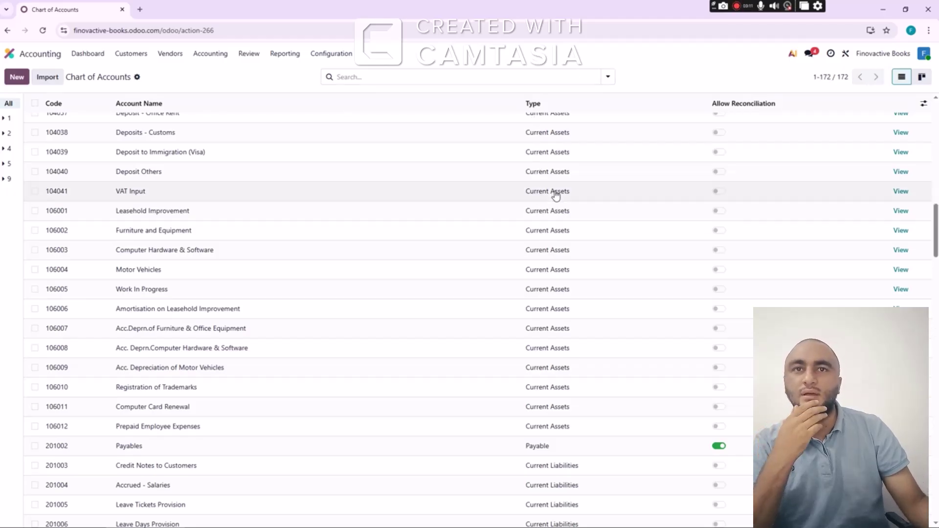
Review the accounts and change the Liquidity Transfer code from 100001 to 1001
scroll(437, 194, down, 10)
scroll(441, 195, down, 1)
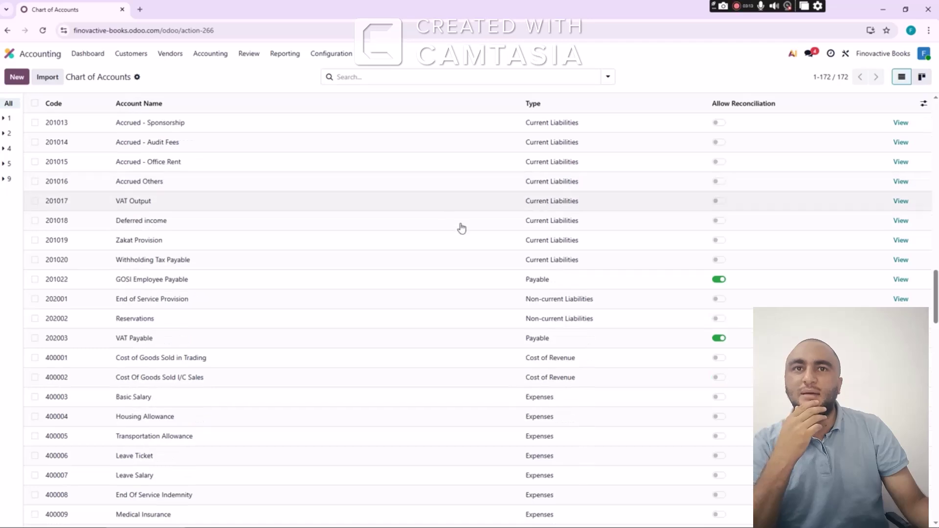
scroll(424, 313, down, 3)
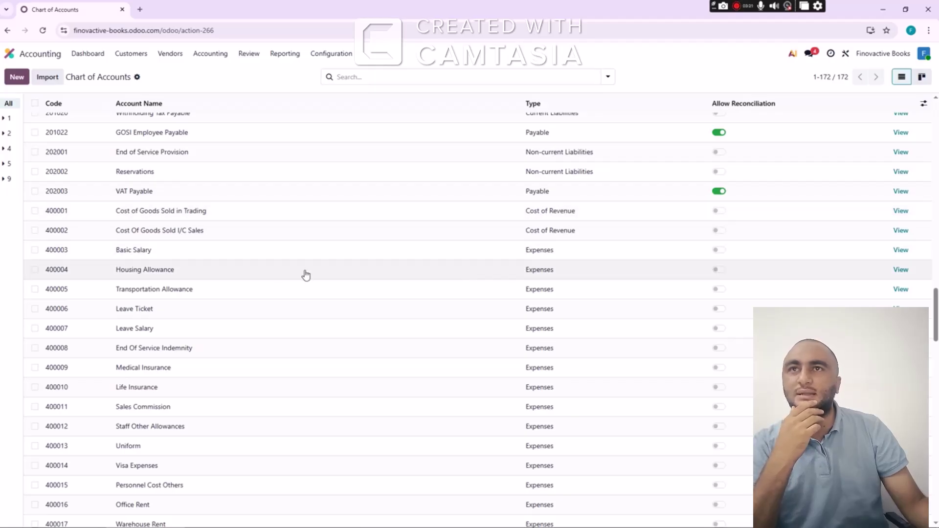
scroll(305, 273, down, 3)
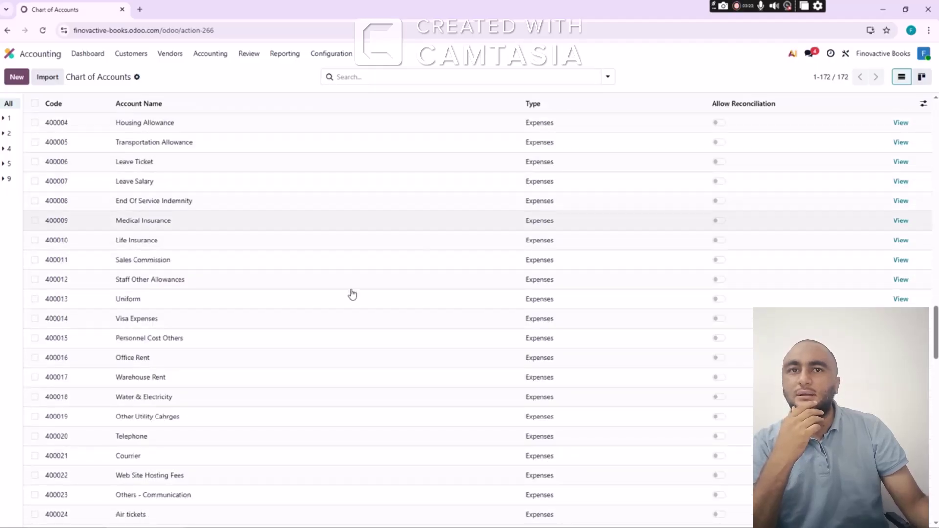
scroll(352, 293, down, 12)
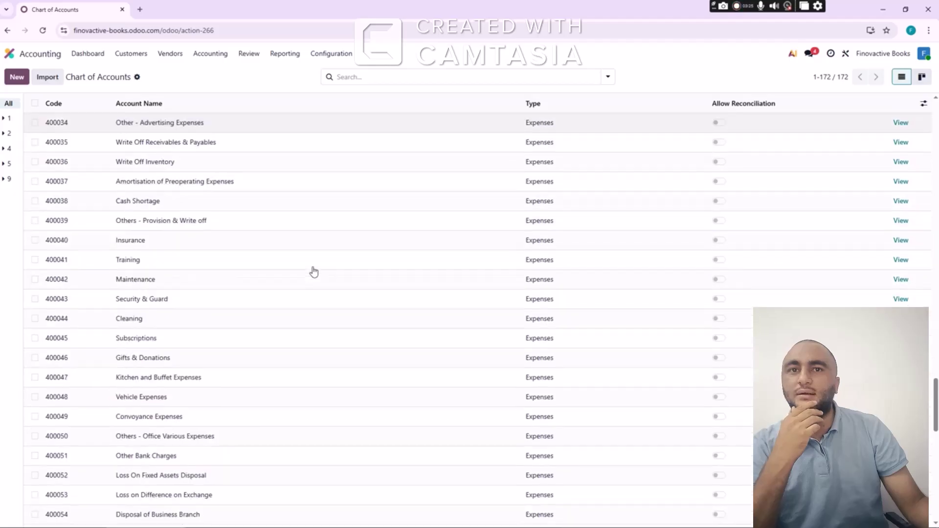
scroll(314, 272, down, 15)
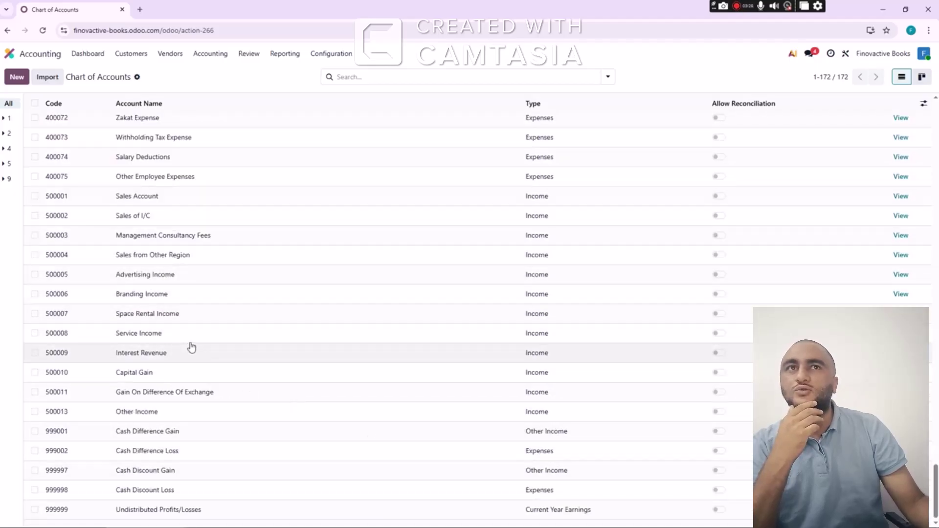
scroll(191, 347, up, 20)
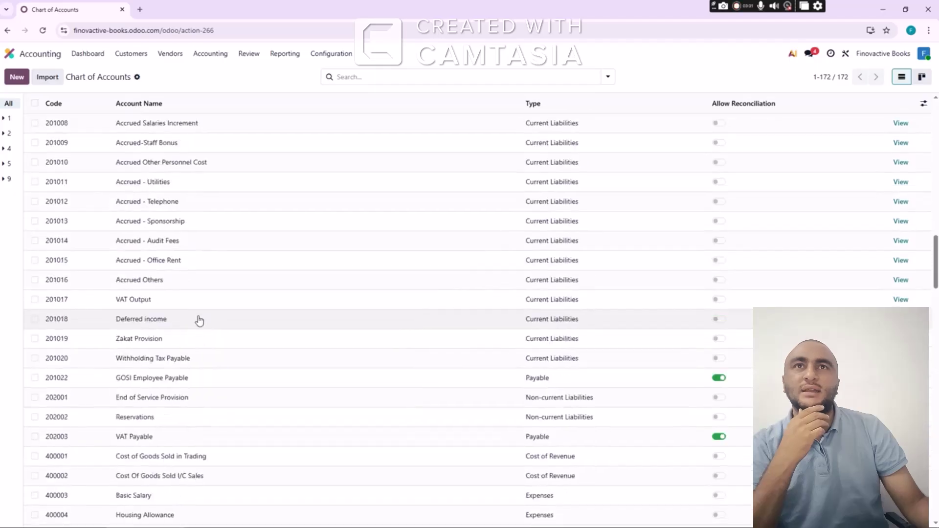
scroll(199, 321, up, 20)
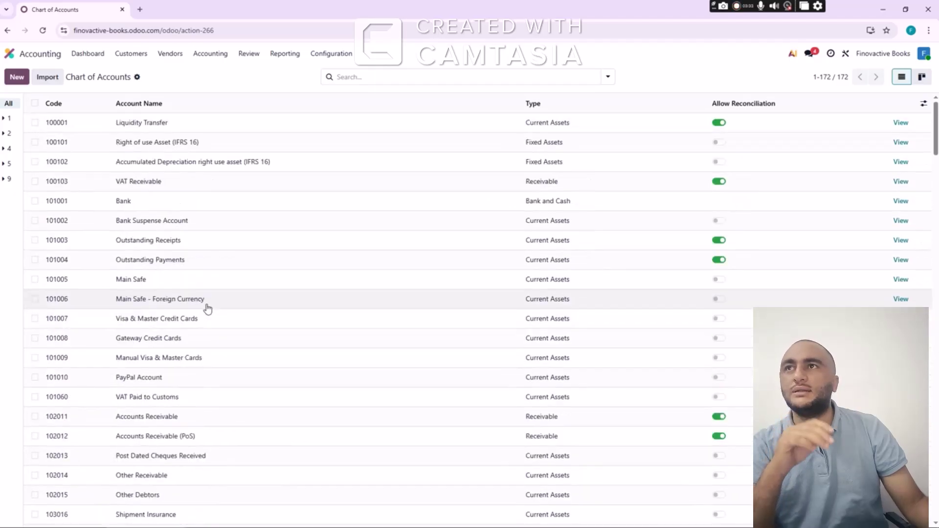
click(150, 124)
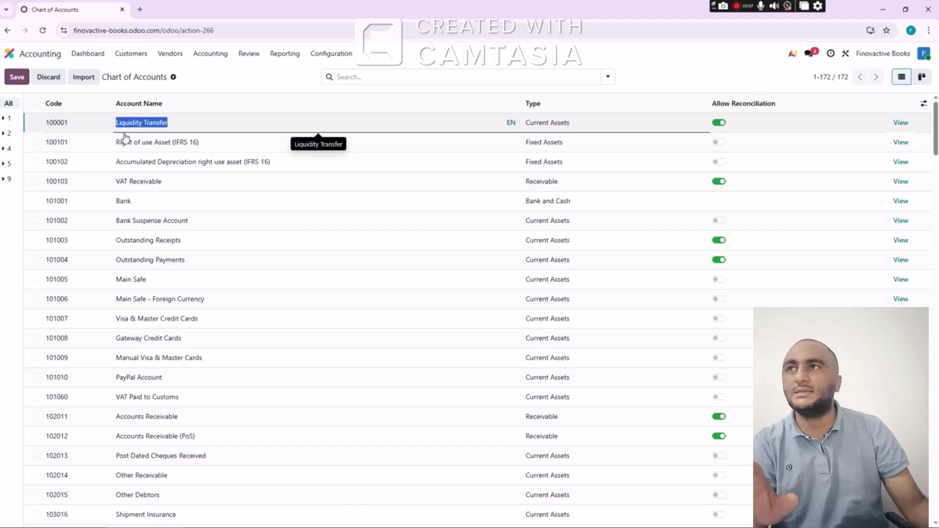
drag(73, 123, 45, 128)
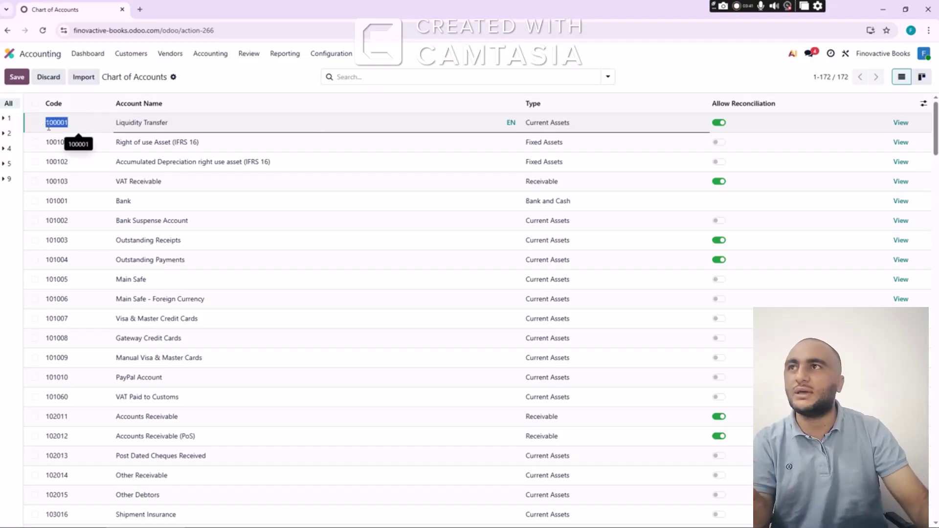
text(10)
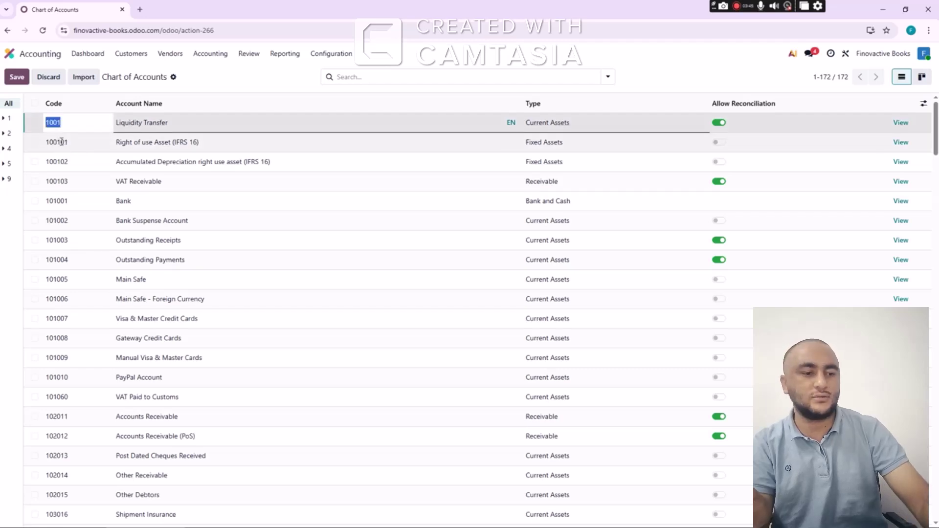
Shorten the Right of use Asset code to 1002 and the Payables code to 2001
click(58, 142)
text(100)
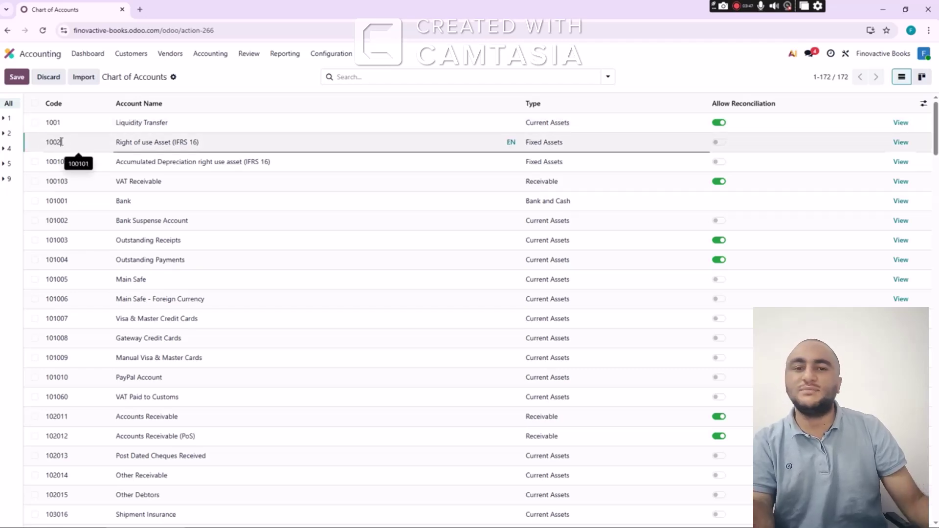
key(Return)
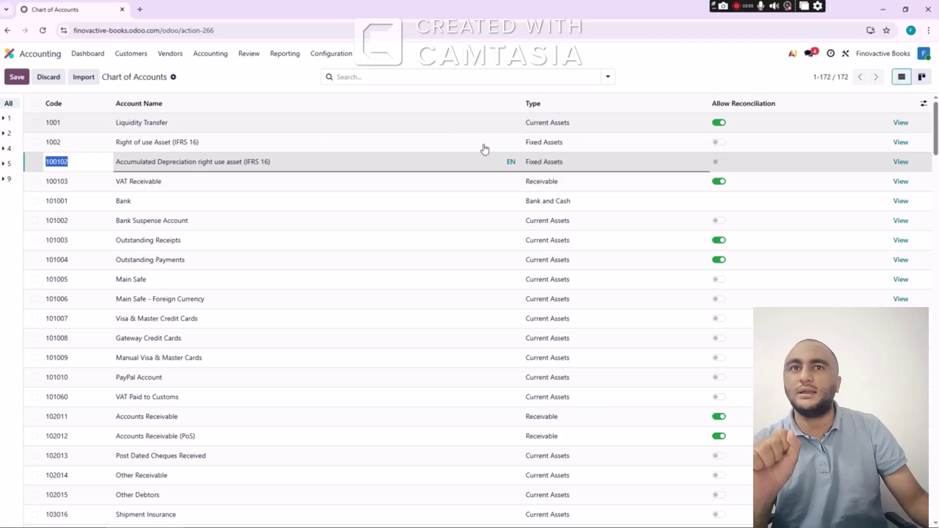
scroll(94, 187, down, 10)
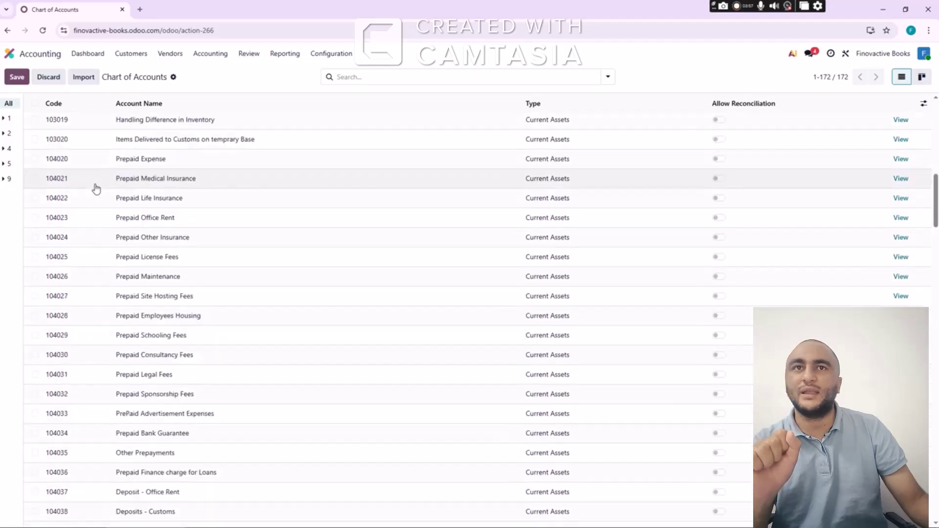
scroll(98, 186, down, 15)
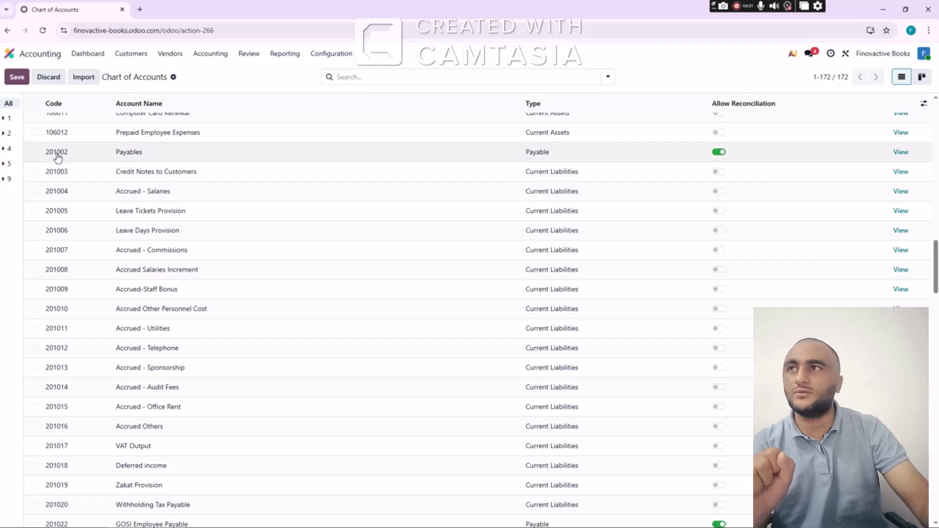
click(58, 153)
text(2)
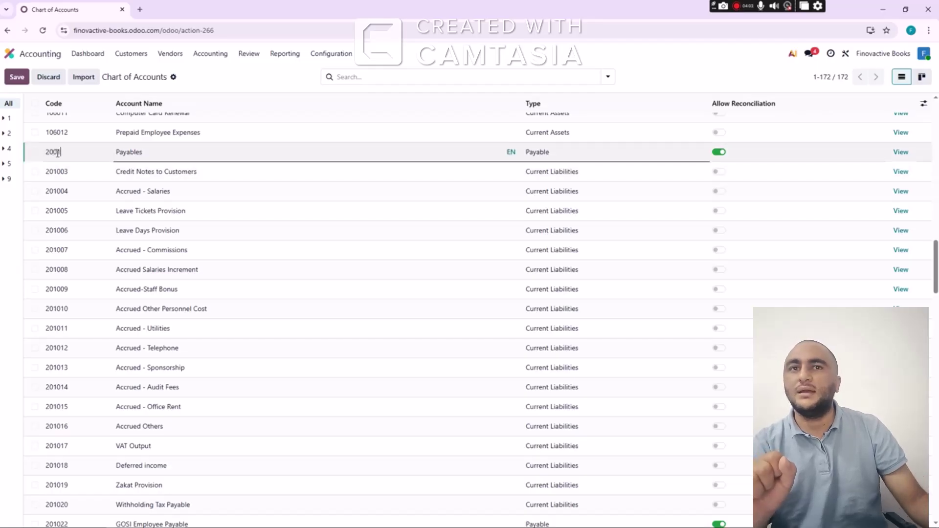
Review the chart of accounts and save the edited account codes
scroll(59, 204, down, 10)
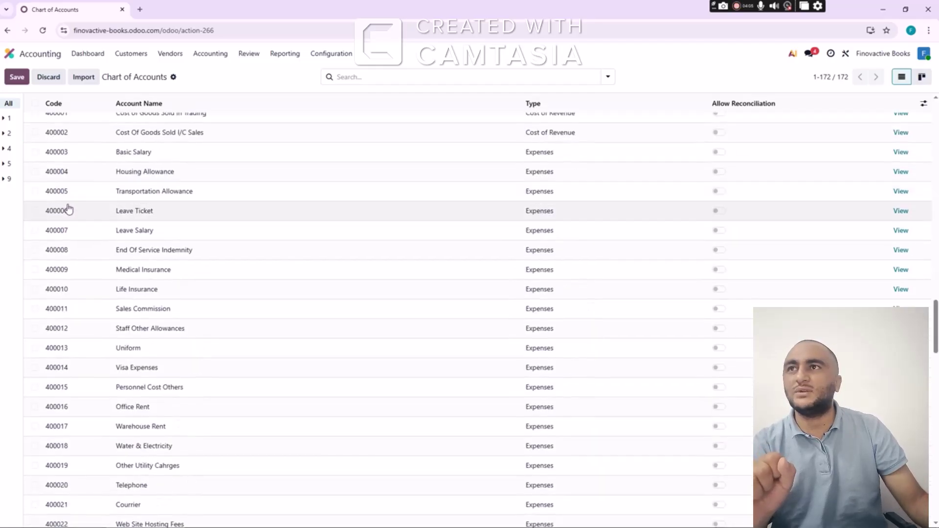
scroll(68, 209, down, 1)
scroll(69, 209, up, 3)
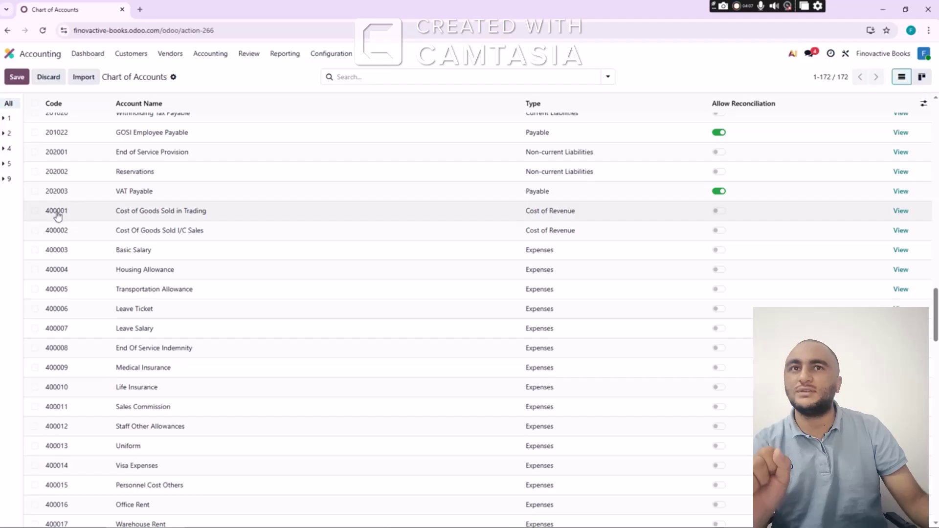
scroll(65, 224, down, 10)
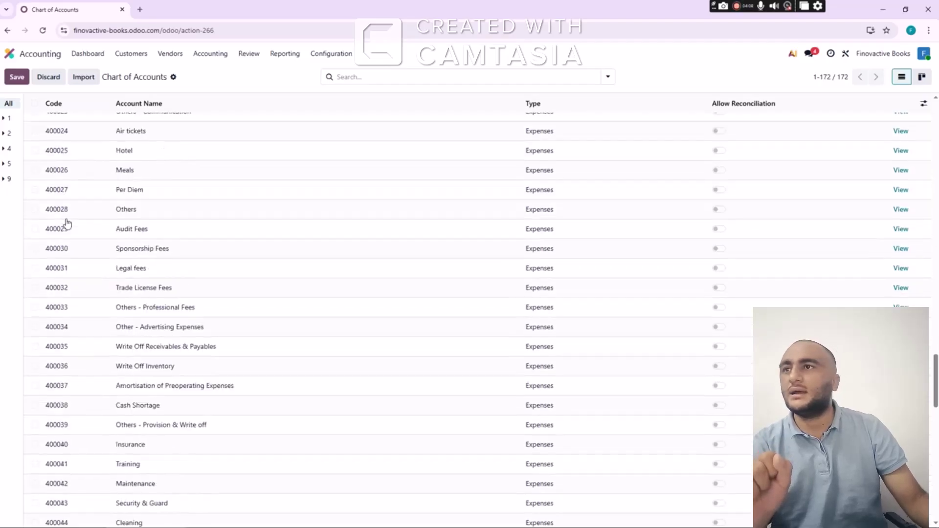
scroll(69, 244, down, 1)
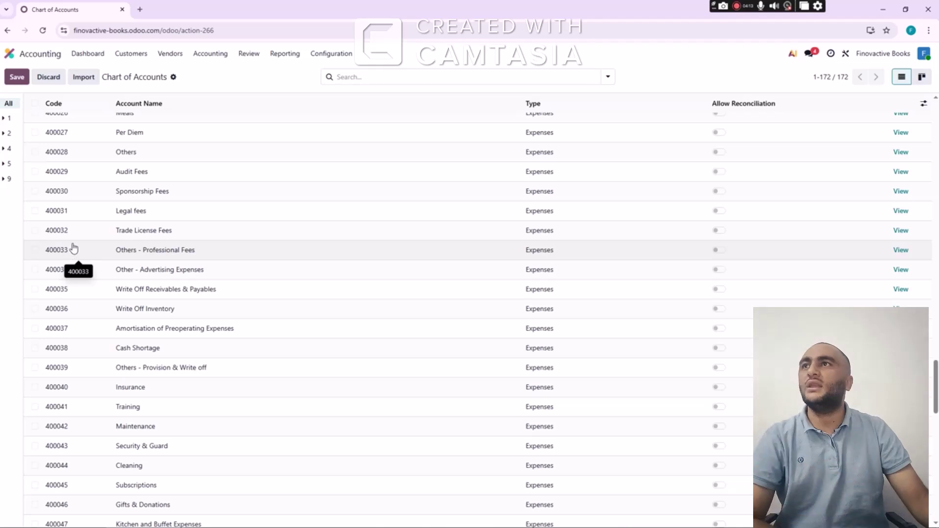
scroll(88, 245, down, 1)
scroll(73, 196, up, 8)
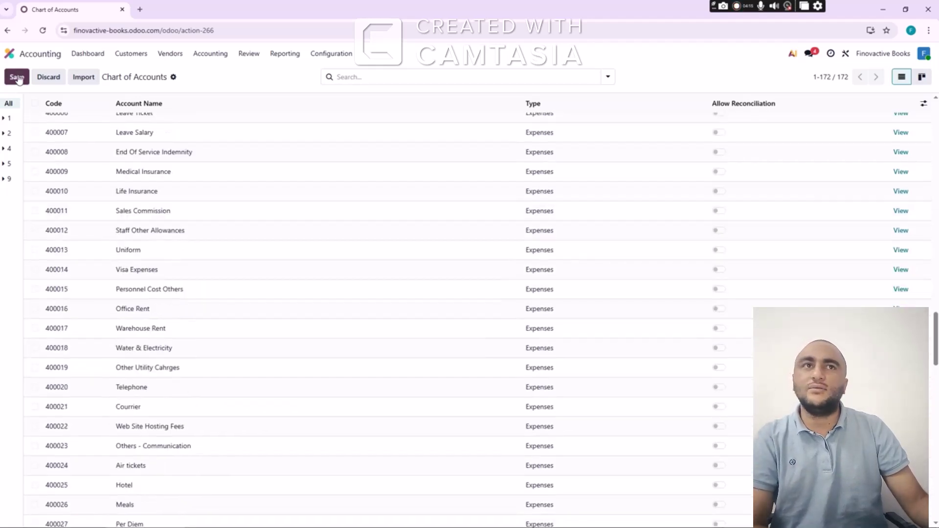
click(17, 77)
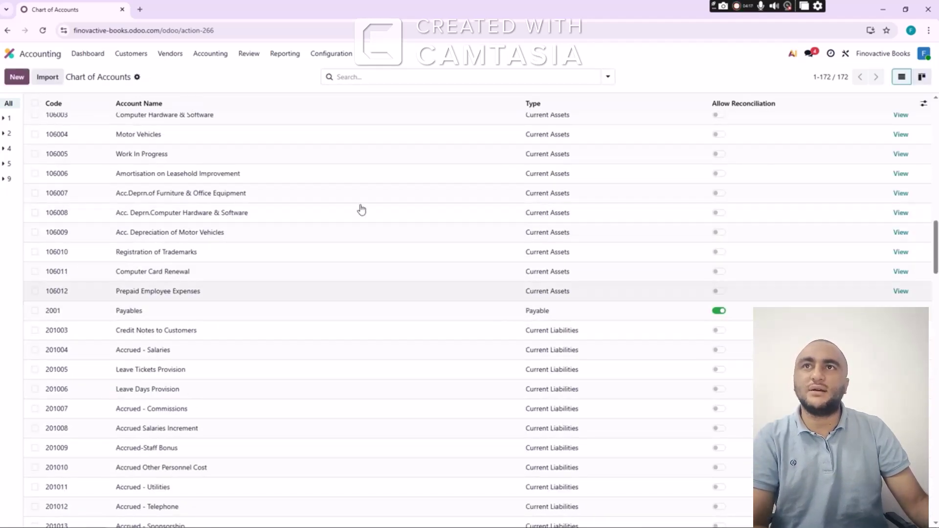
Open the Taxes list and toggle the Sales 15% tax inactive then active again, checking Local Sales 0%
click(334, 54)
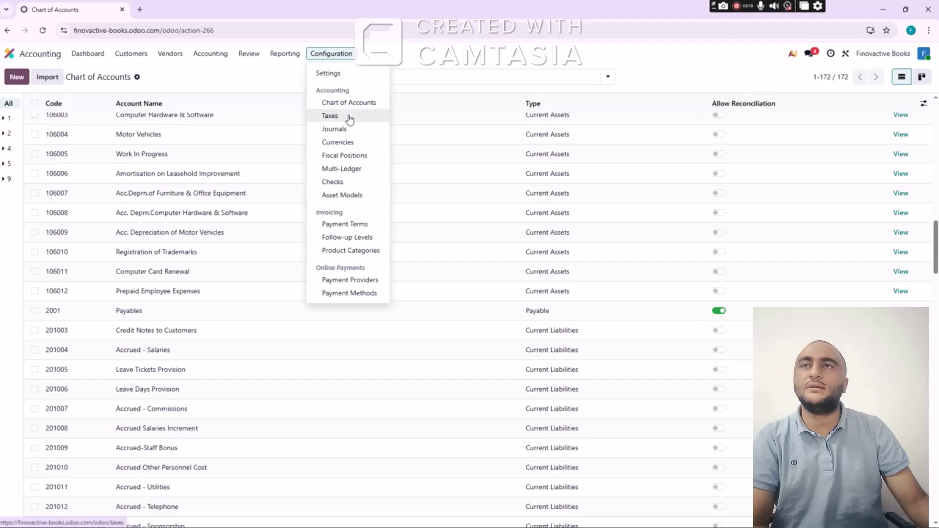
click(354, 120)
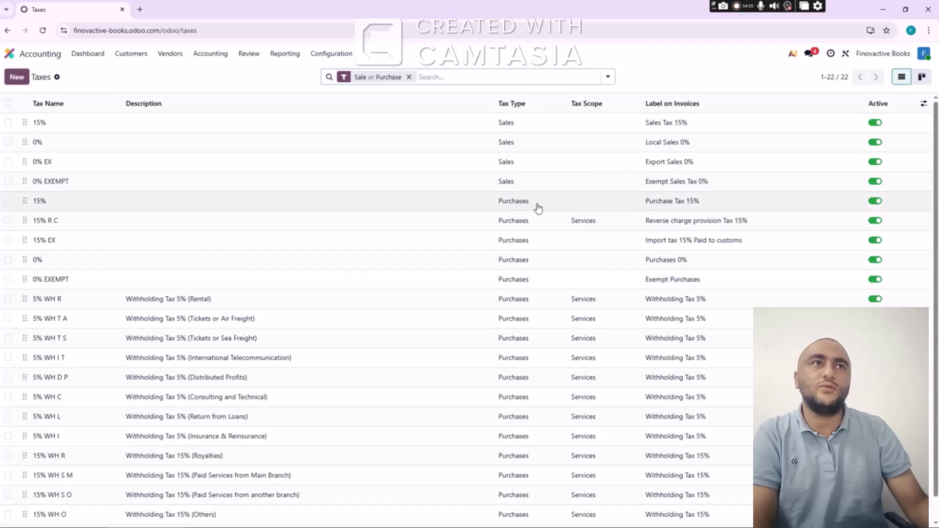
click(878, 124)
click(877, 125)
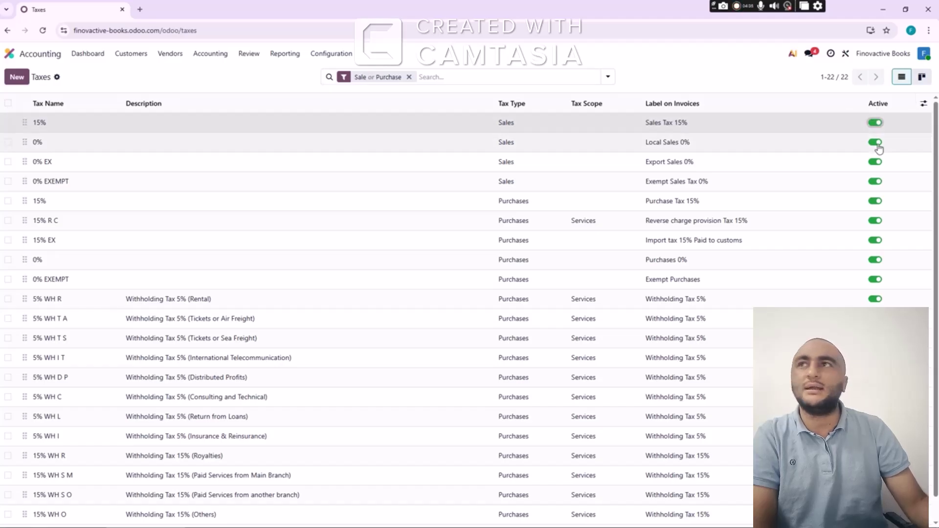
click(876, 144)
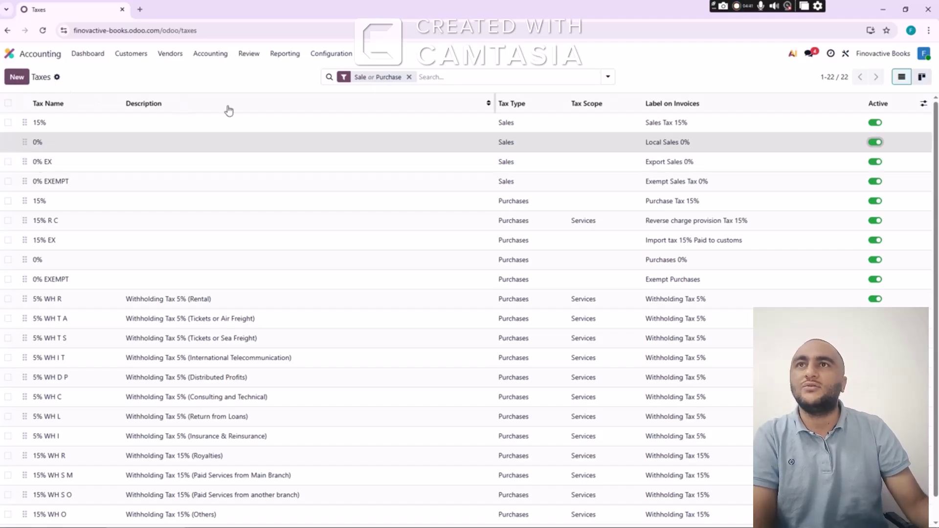
click(326, 54)
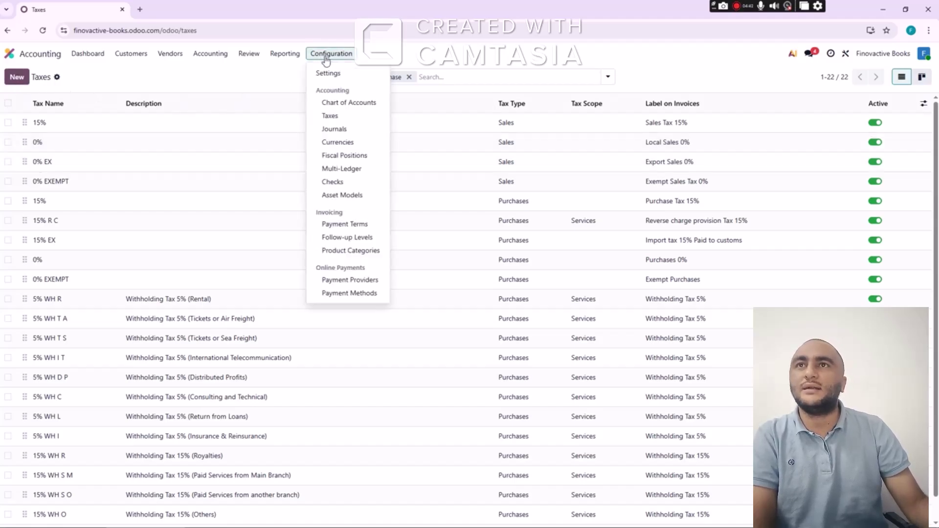
Look at the Currencies list, then return to the Accounting dashboard with its seven journal cards
click(347, 146)
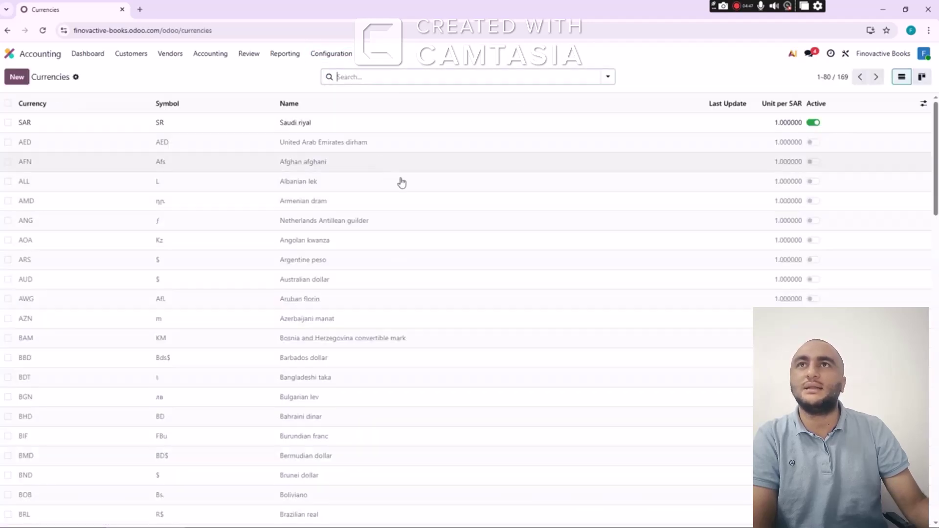
click(336, 55)
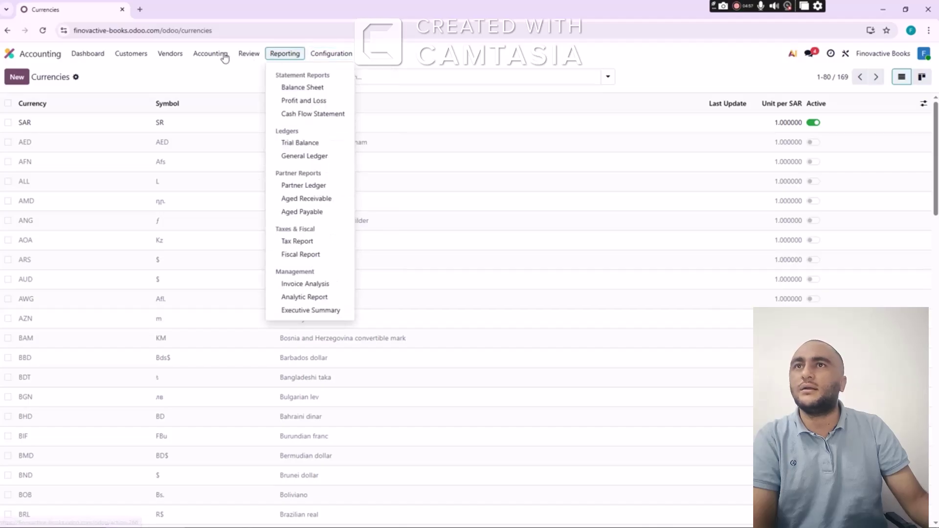
click(85, 55)
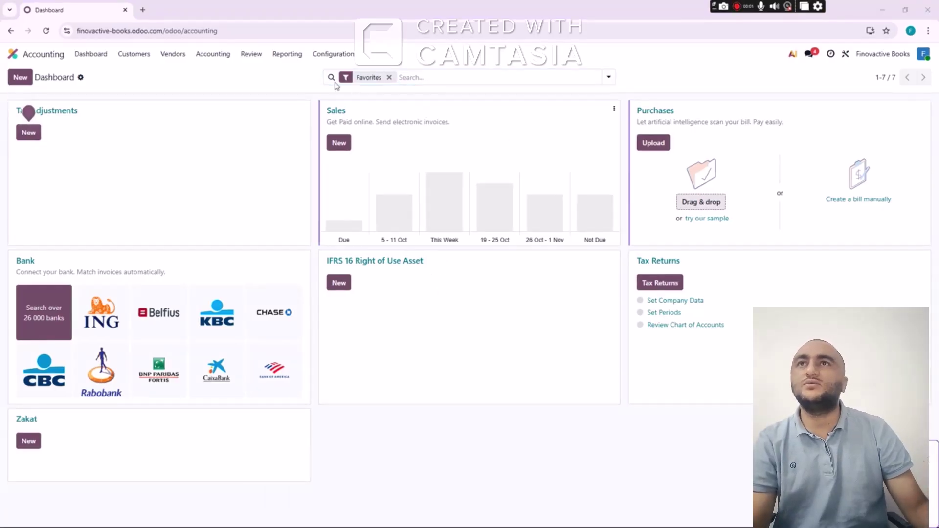
click(331, 55)
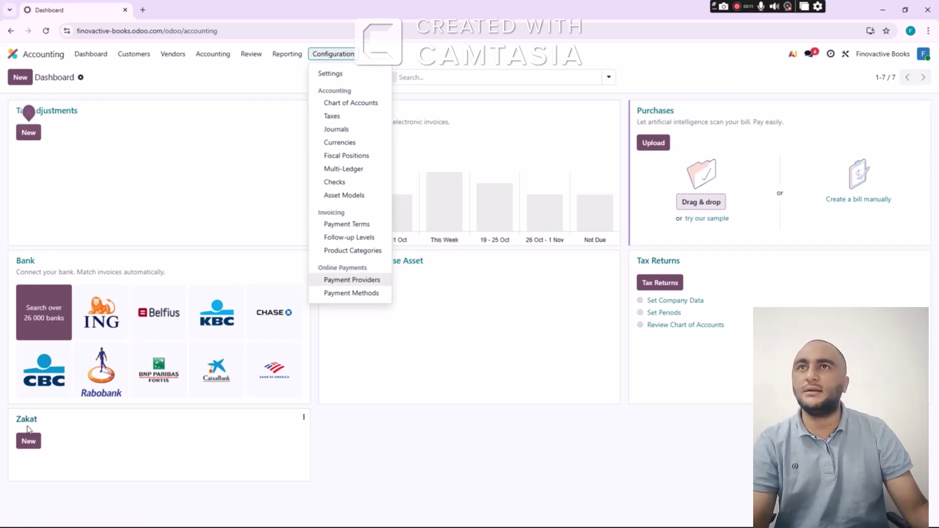
Move Sales and Purchases to the top of the journals list and delete the six other journals
click(348, 131)
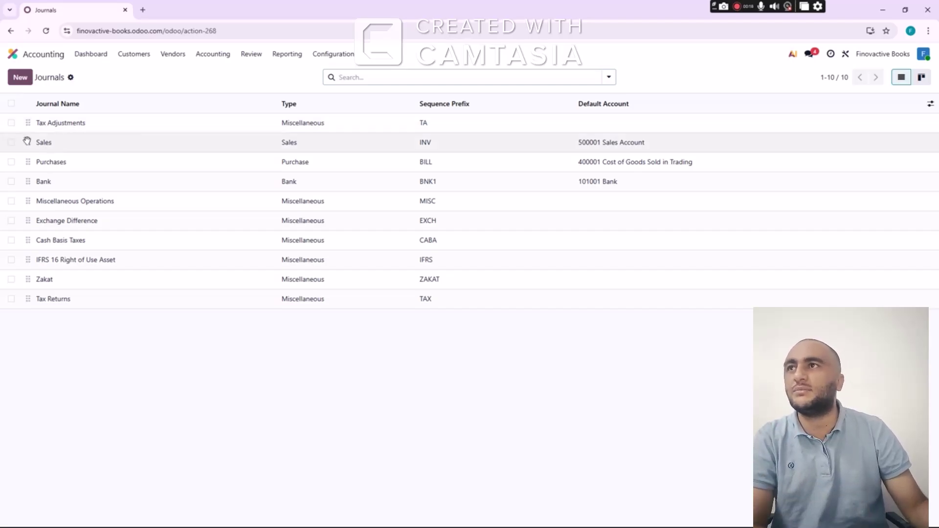
drag(28, 143, 29, 123)
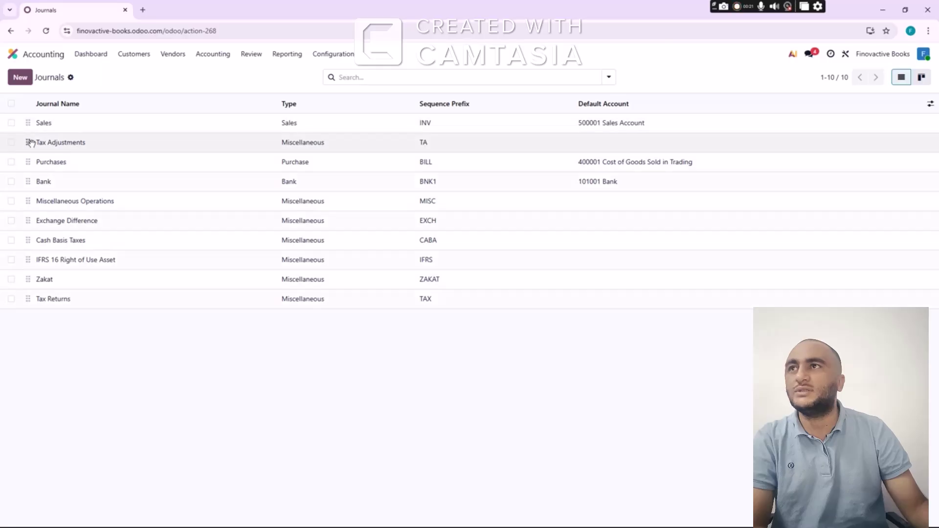
drag(28, 162, 29, 139)
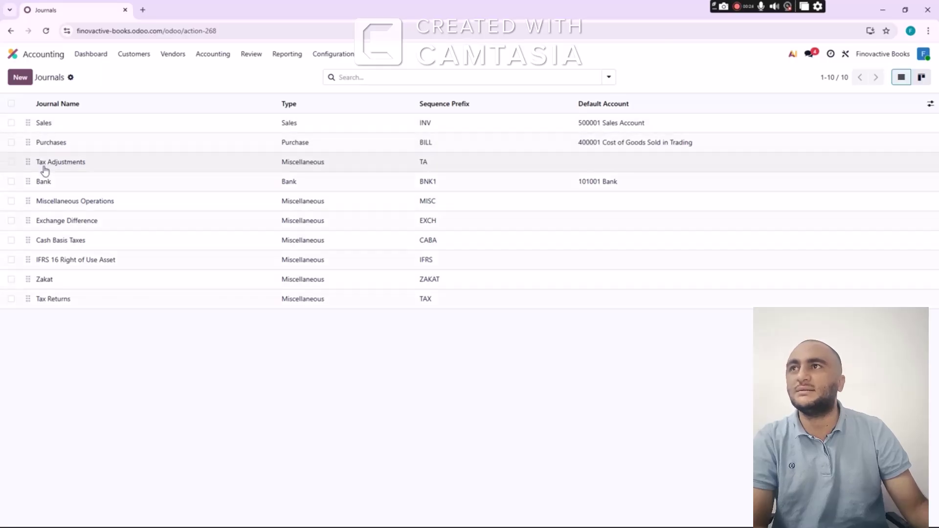
click(11, 163)
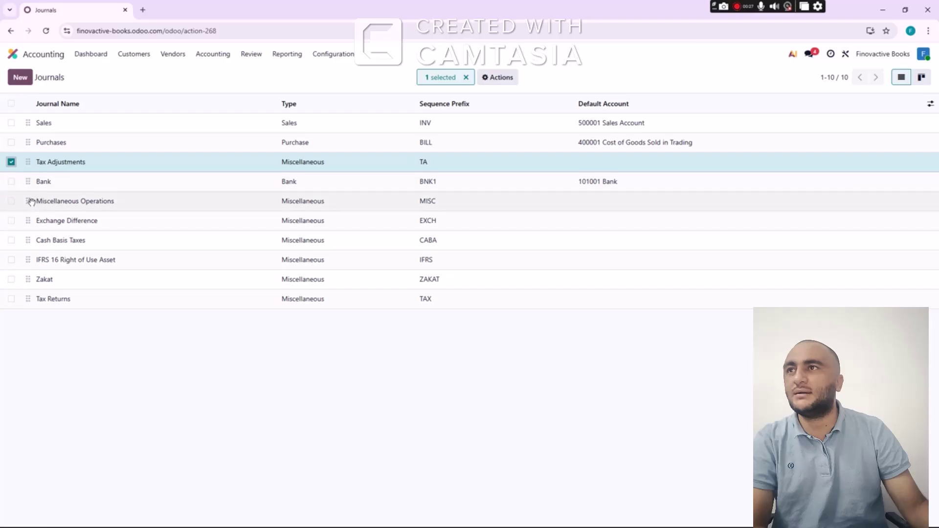
click(12, 220)
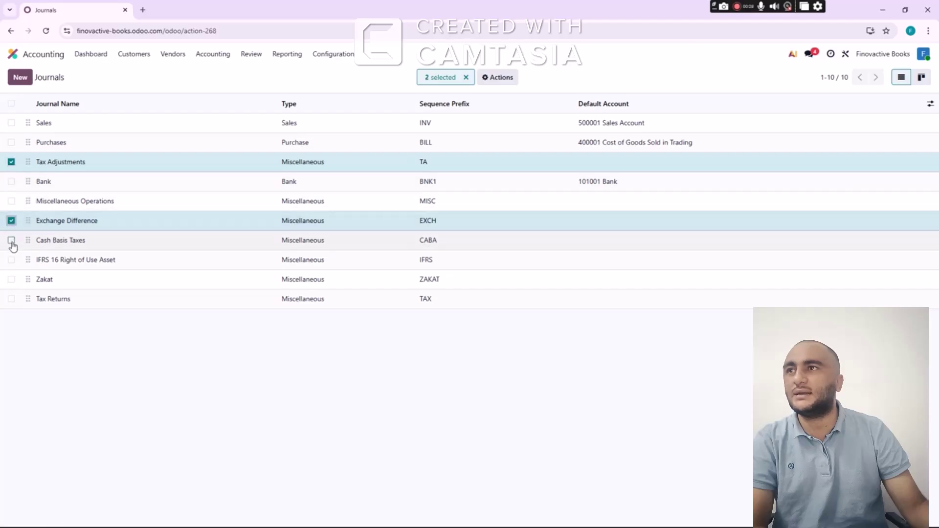
click(11, 240)
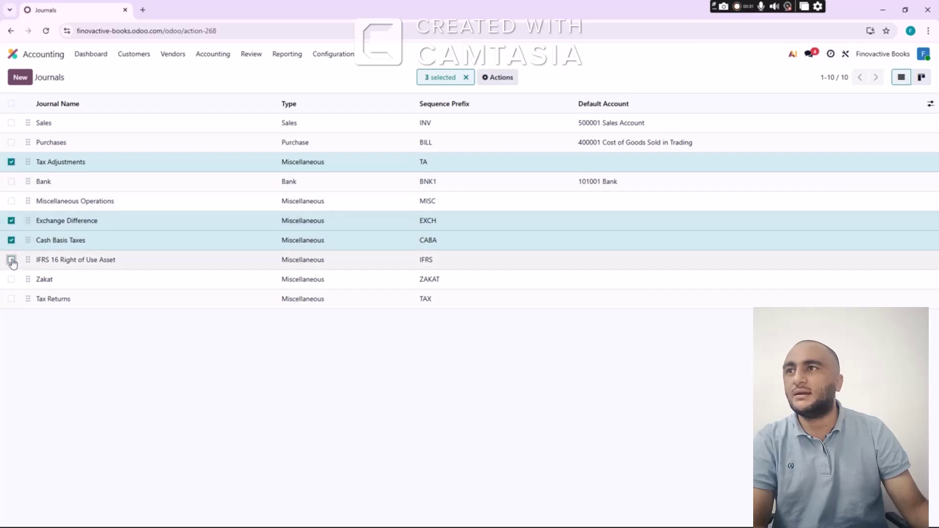
click(11, 260)
click(11, 280)
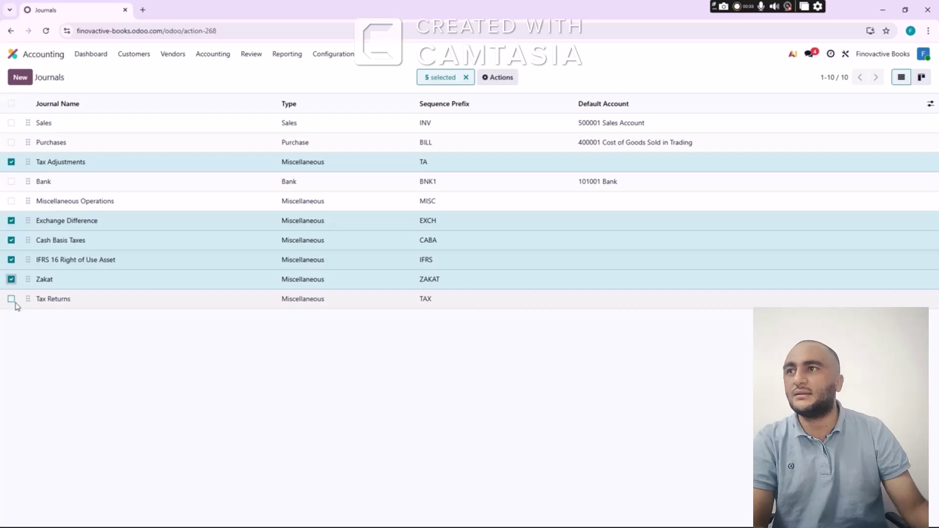
click(11, 299)
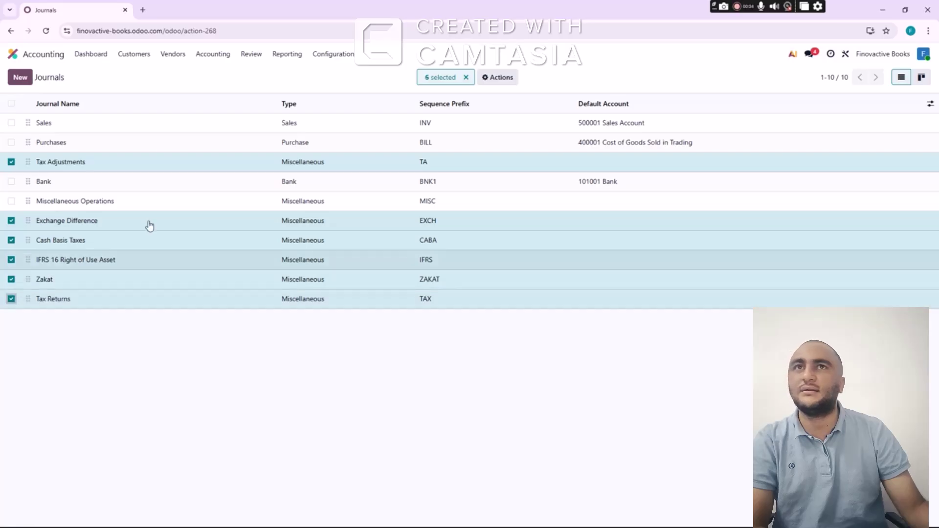
click(497, 77)
click(506, 164)
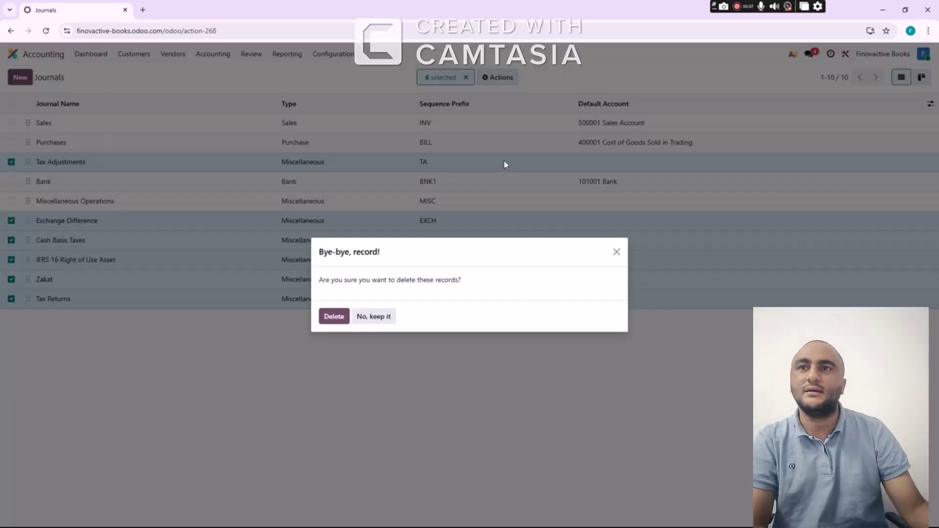
click(332, 317)
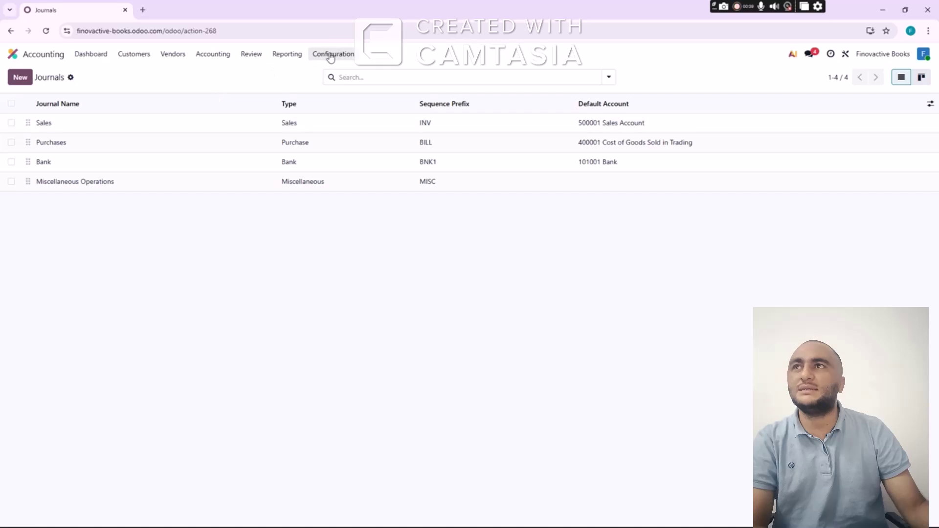
Delete the Bank and Miscellaneous Operations journals too, leaving only Sales and Purchases
click(94, 56)
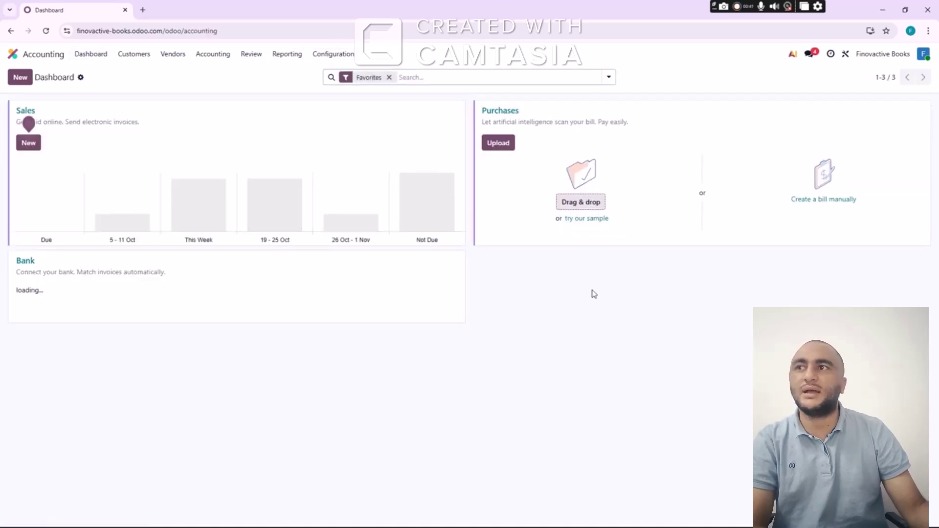
click(344, 54)
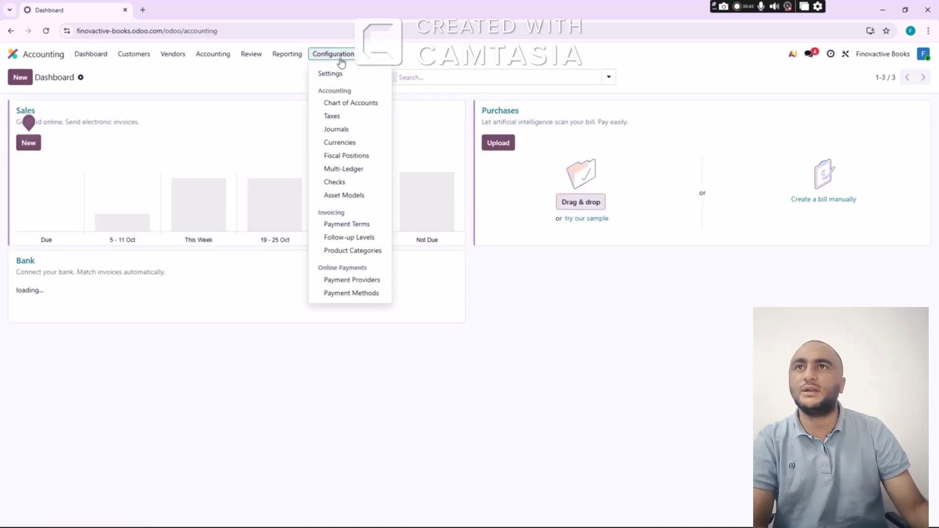
click(337, 130)
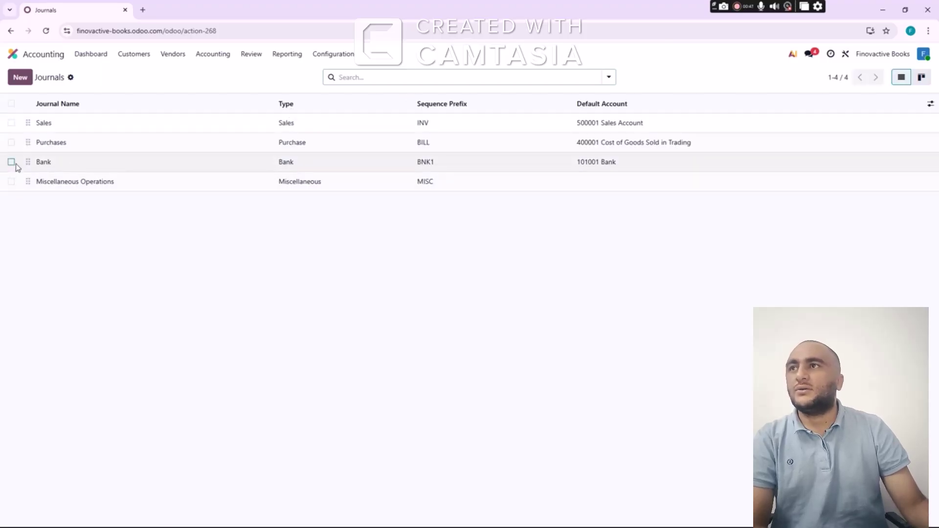
click(12, 162)
click(11, 181)
click(500, 78)
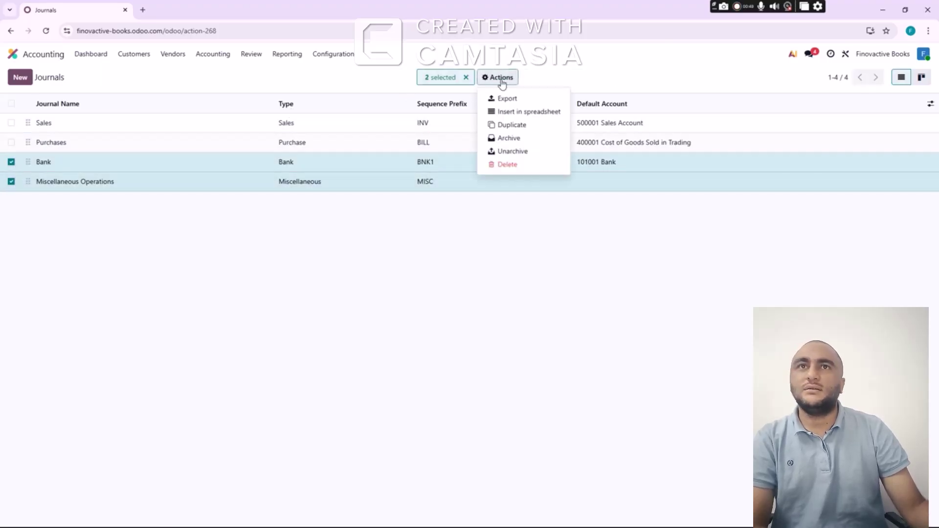
click(507, 165)
click(335, 316)
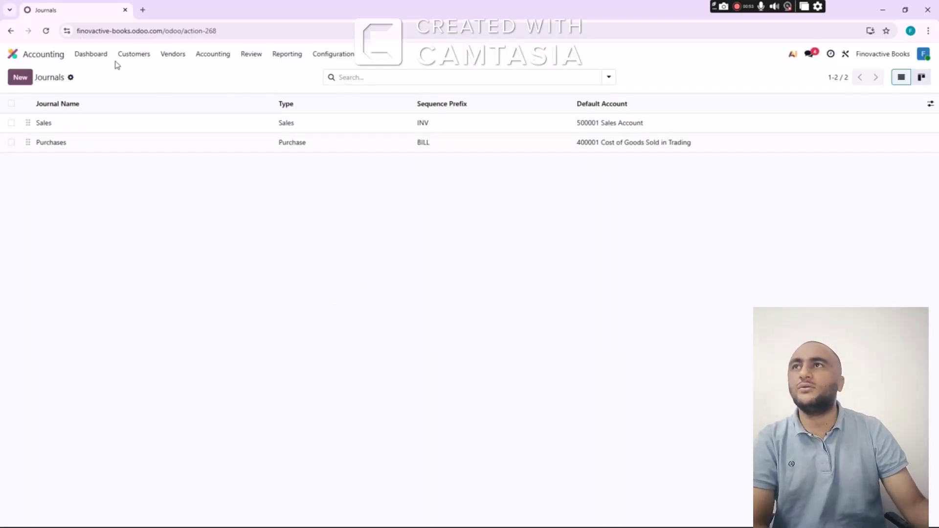
click(93, 55)
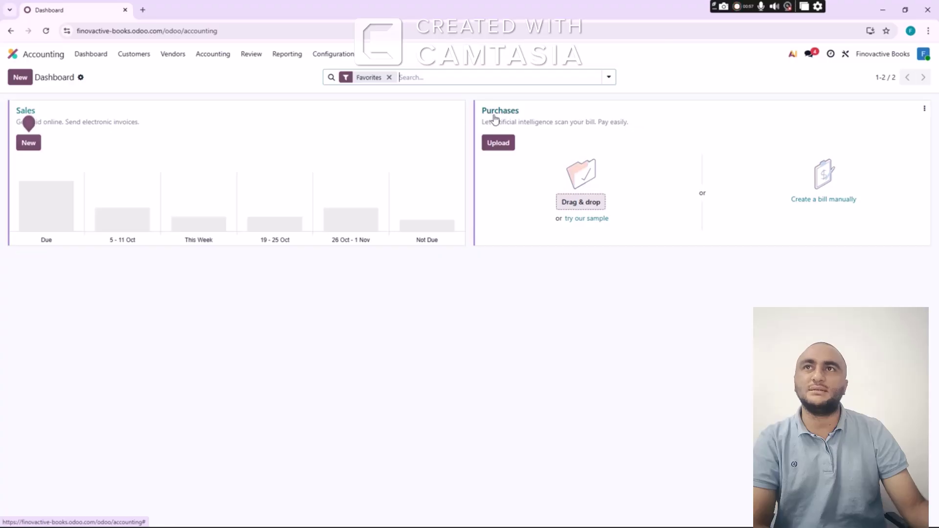
click(326, 58)
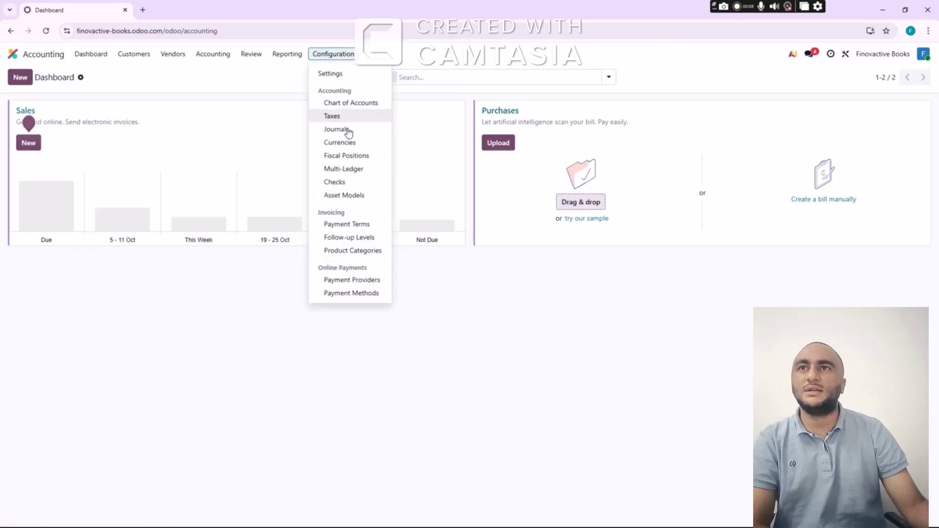
click(344, 129)
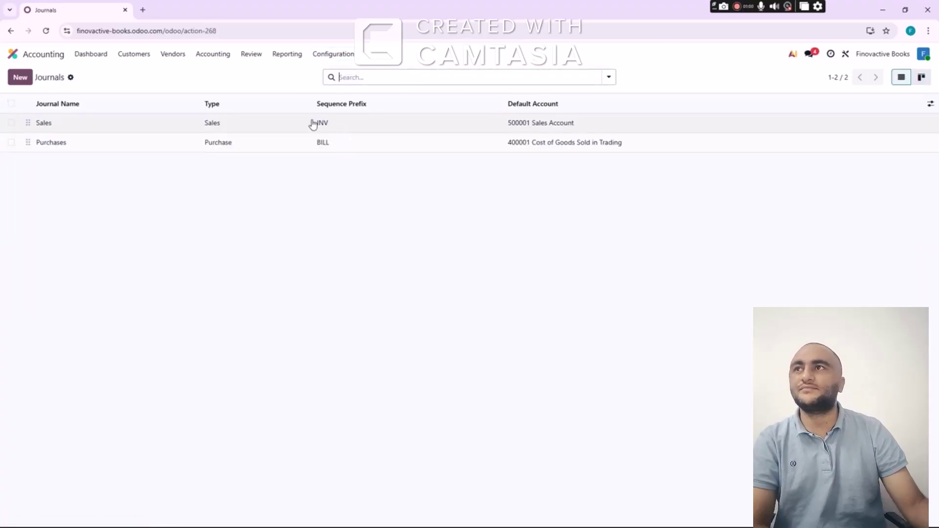
Create a new journal named Salary Expense of type Miscellaneous, with prefix MISC1
click(22, 79)
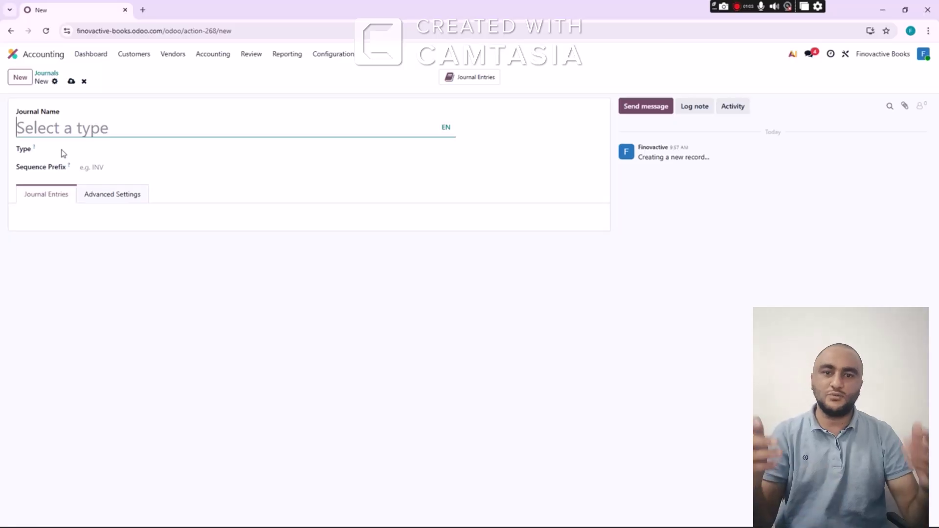
text(Salary E)
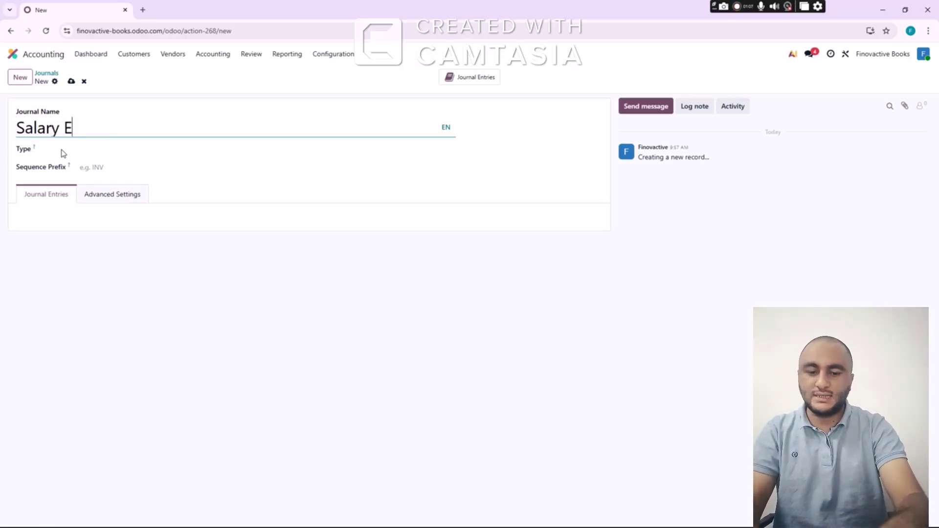
text(xpense)
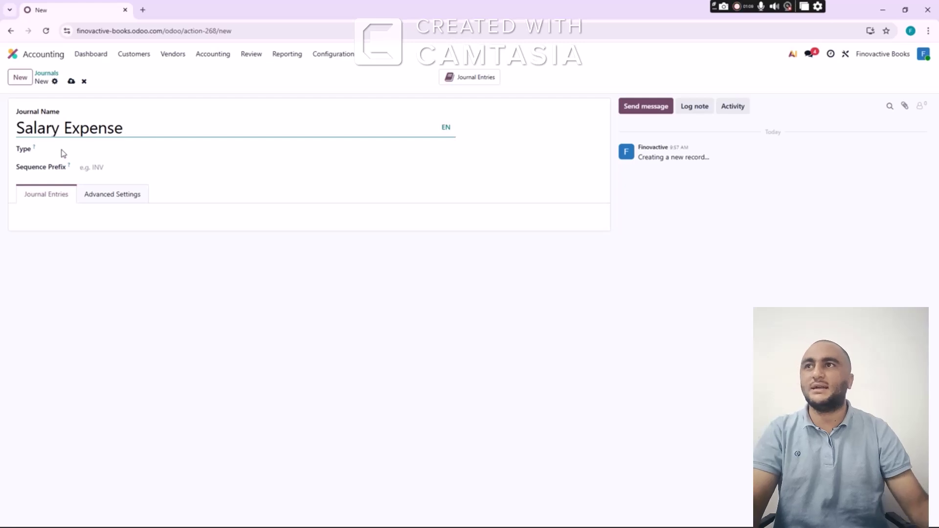
click(149, 151)
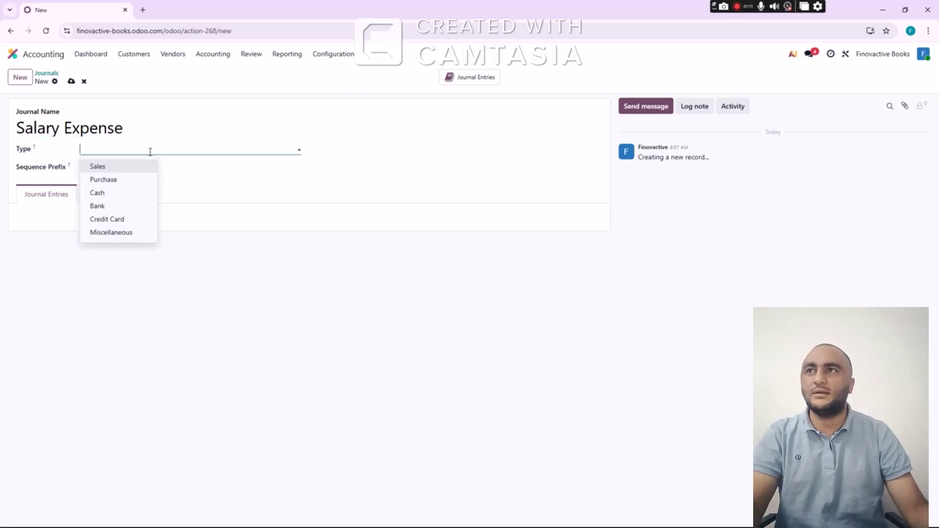
click(113, 233)
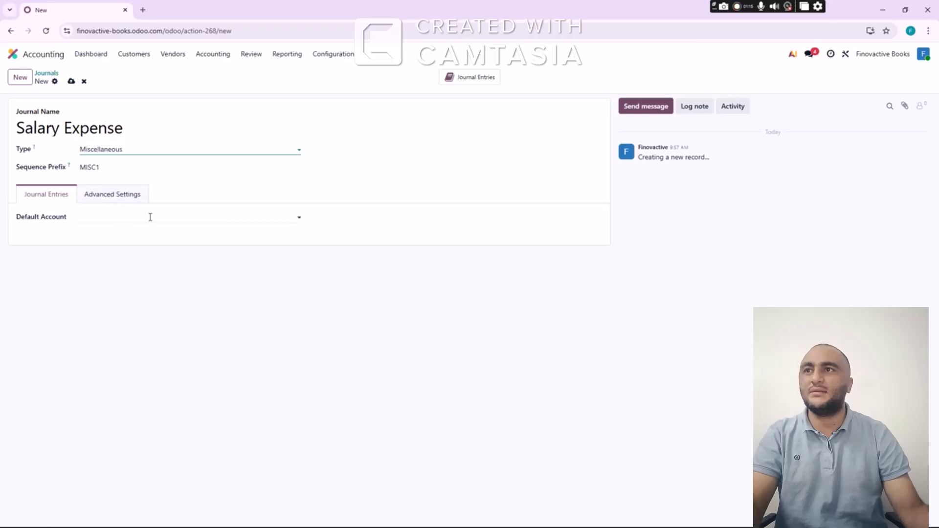
click(171, 218)
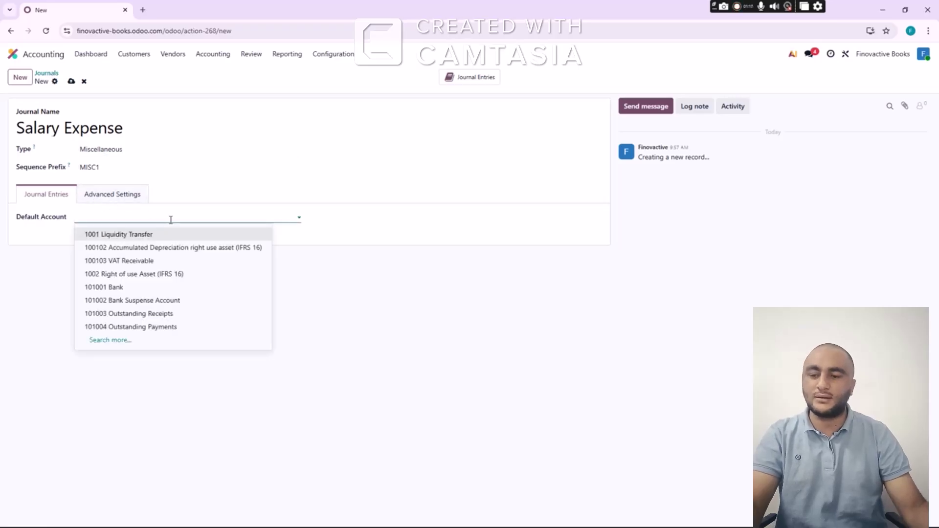
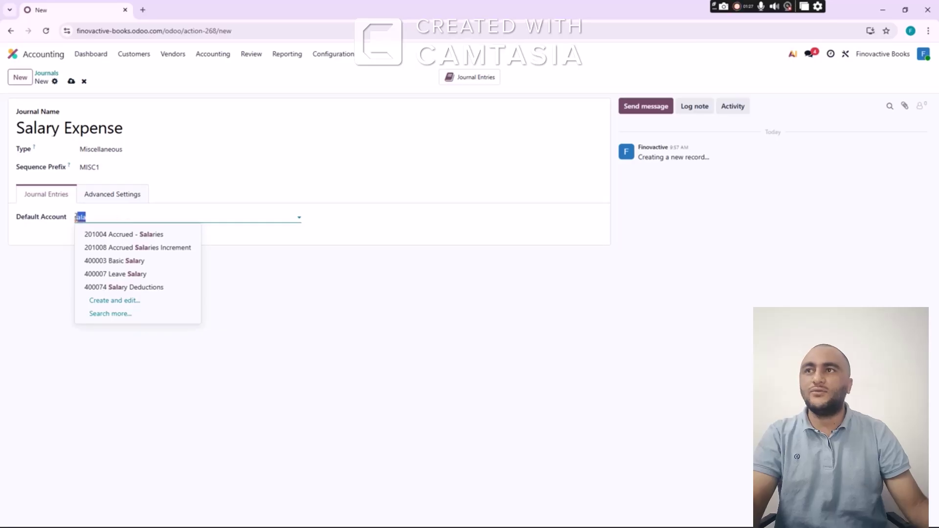
Save the Salary Expense journal with no default account and return to the Journals list
key(BackSpace)
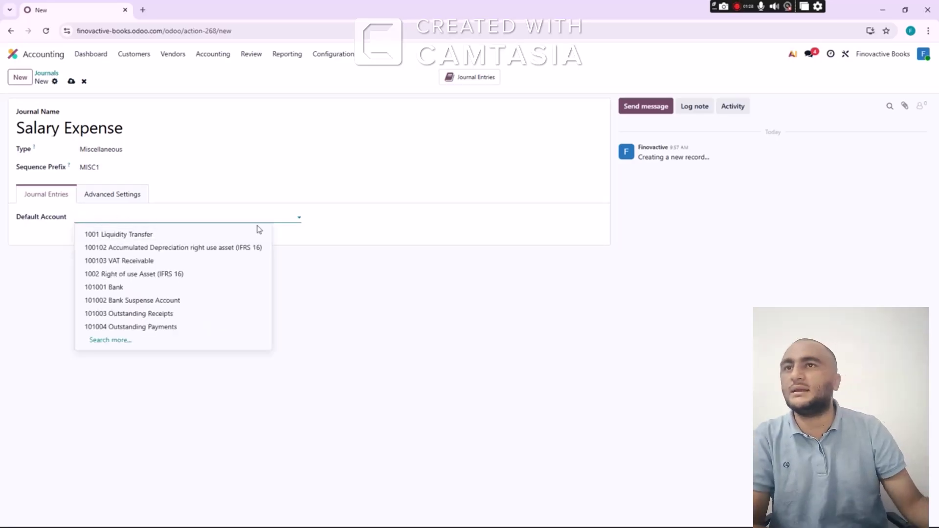
click(377, 236)
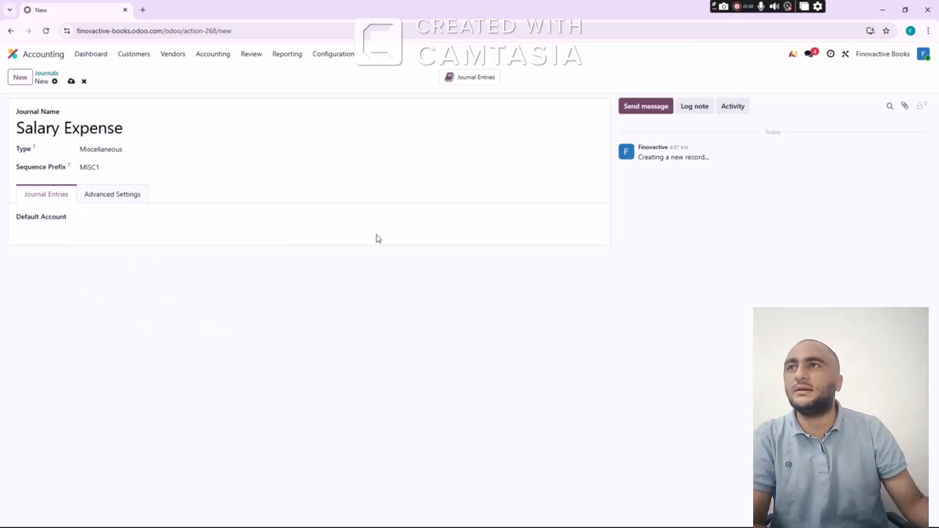
click(71, 81)
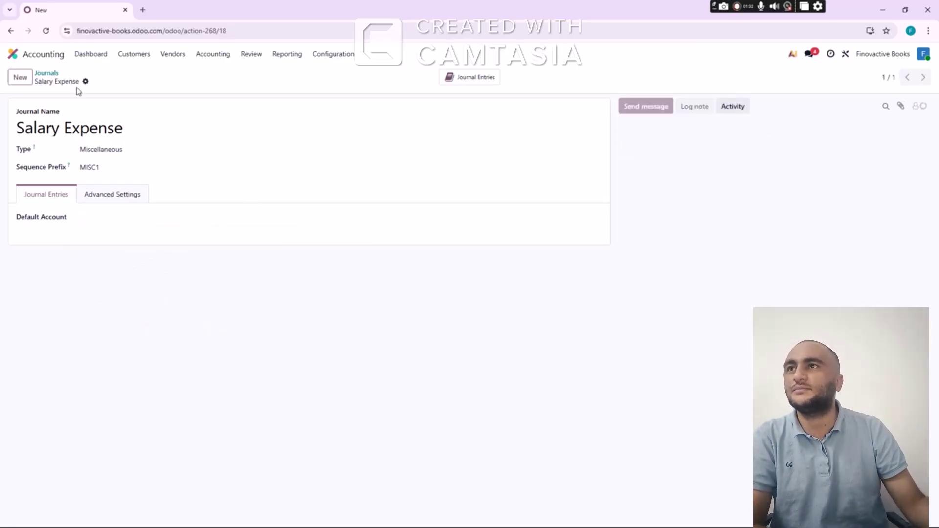
click(47, 74)
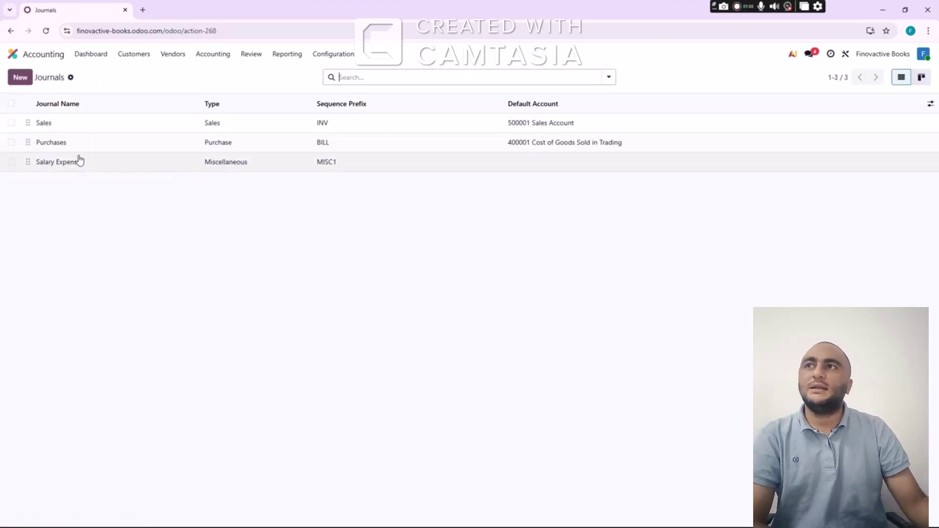
Create and save an Operating Expense journal of type Miscellaneous
click(19, 78)
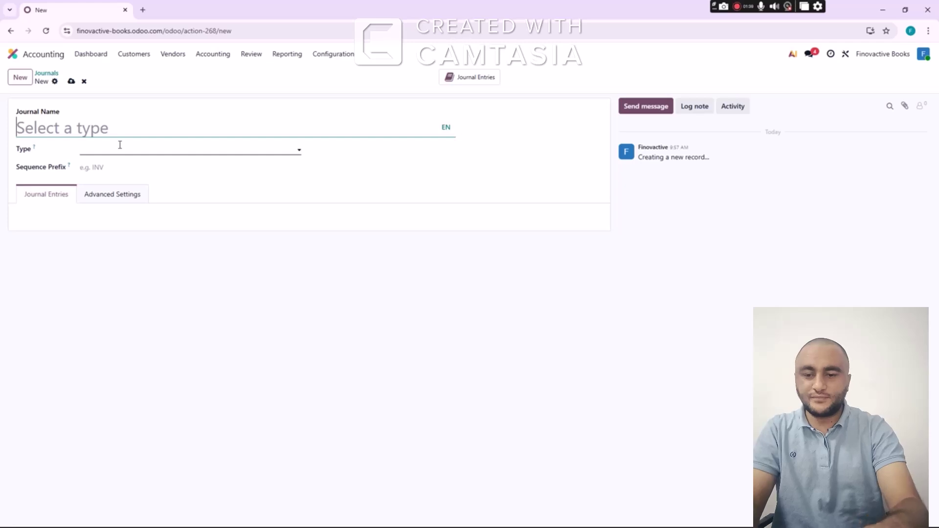
text(Operating)
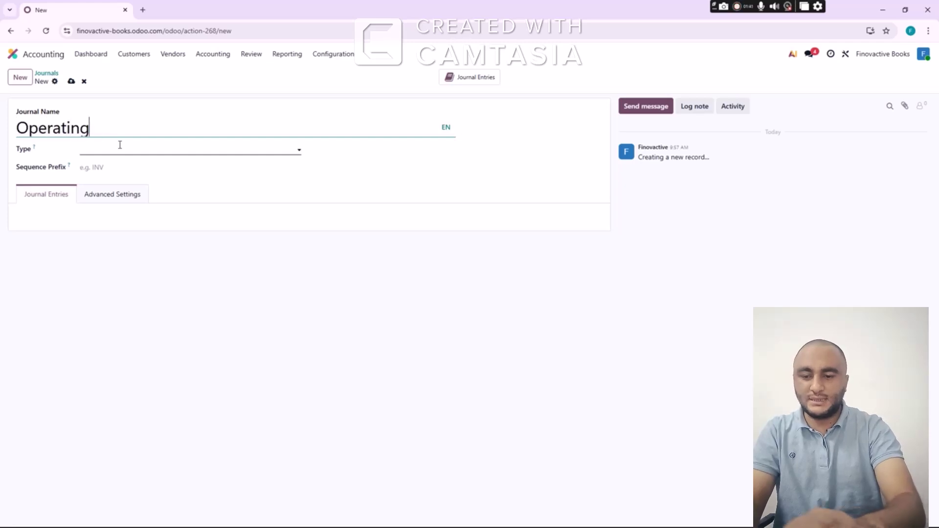
text( Expense)
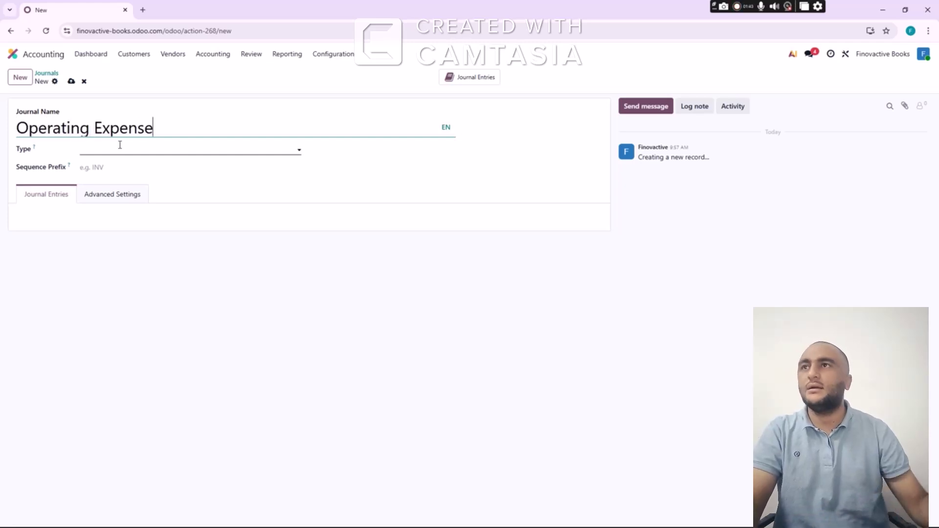
click(123, 148)
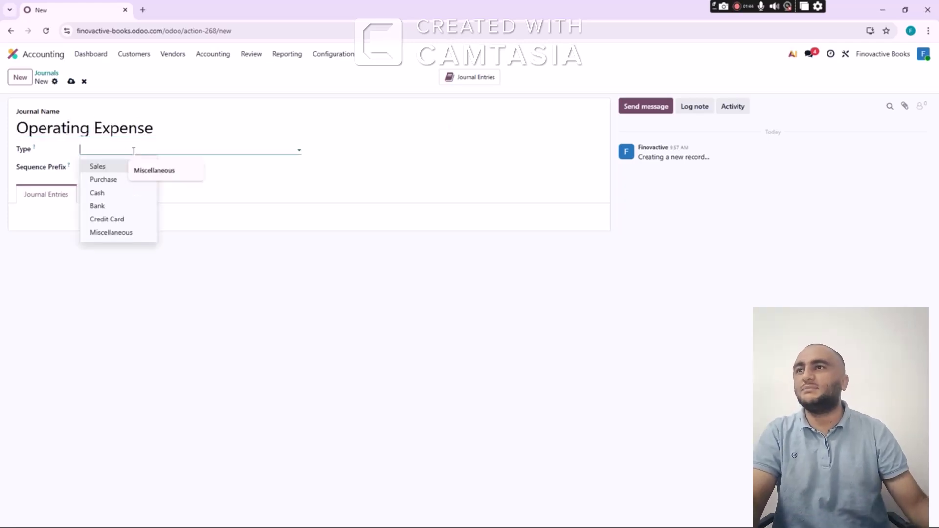
click(123, 234)
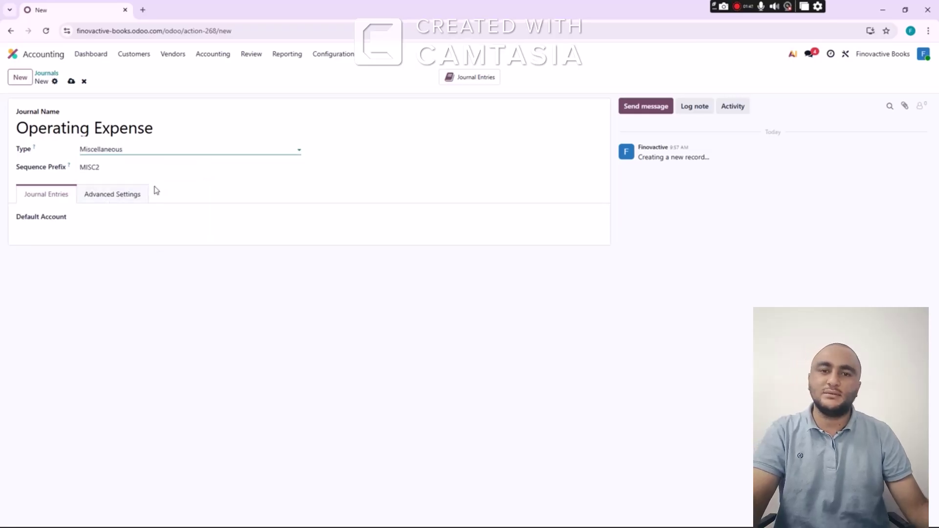
click(71, 81)
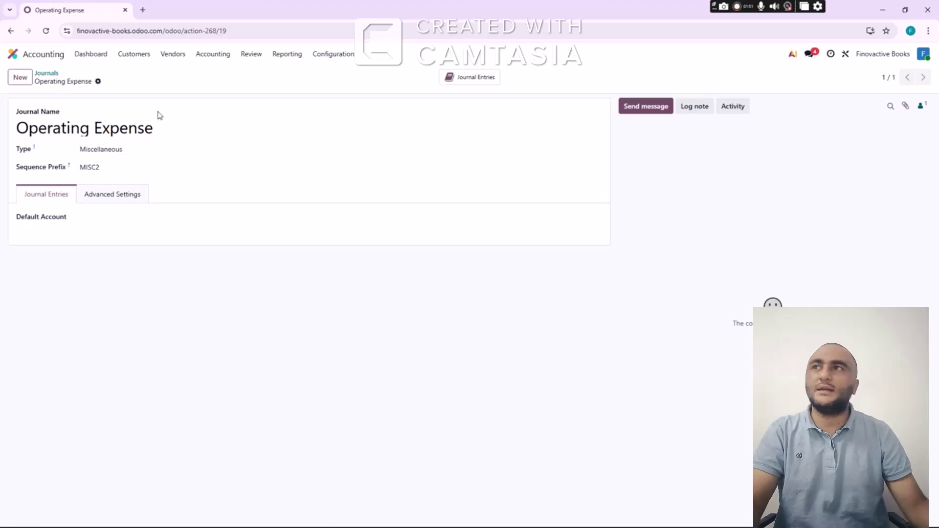
Create and save a Cash In Hand journal of type Cash
click(48, 74)
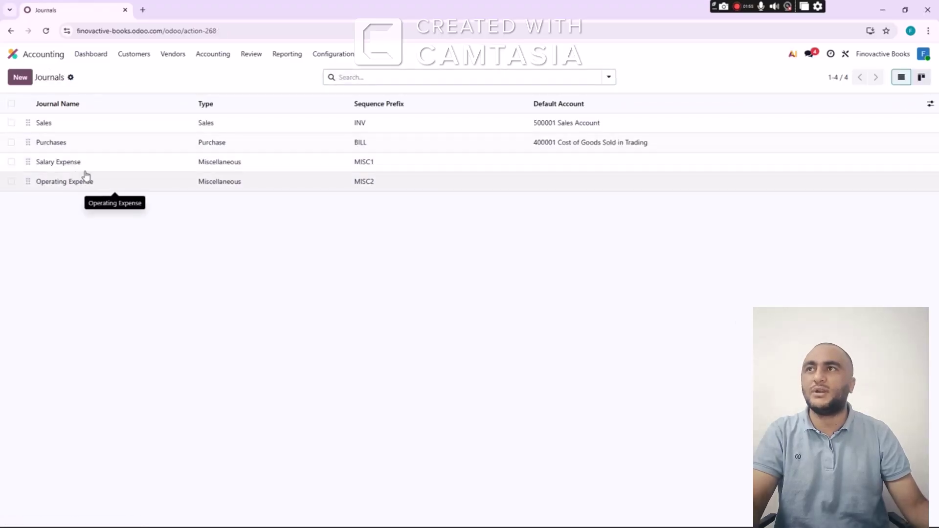
click(20, 77)
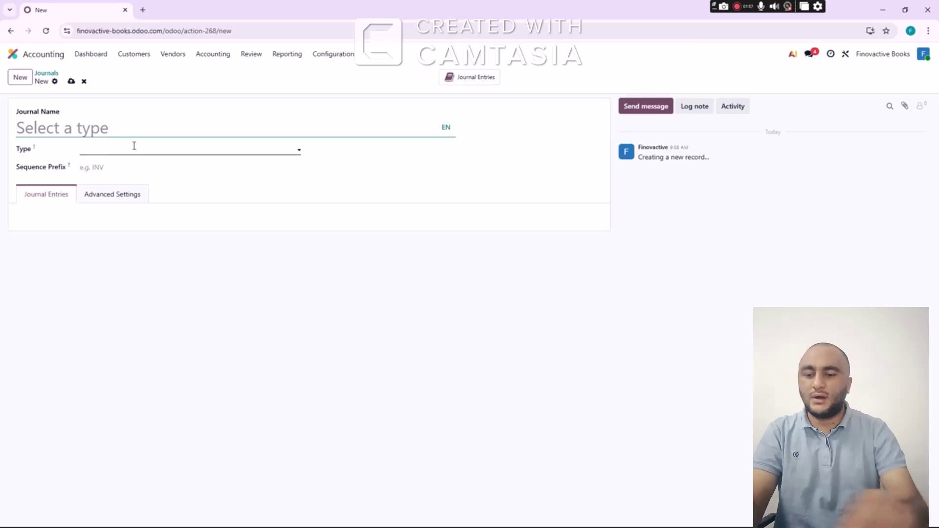
text(Cash In )
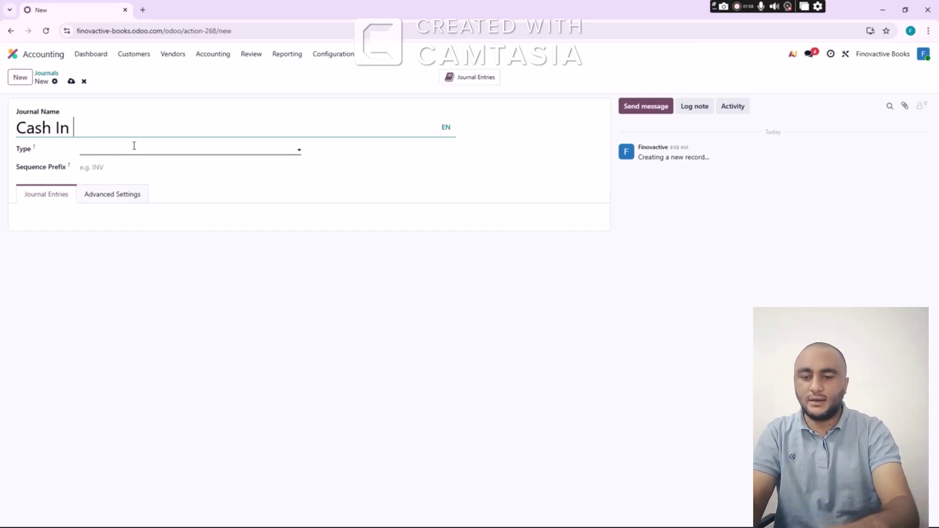
text(Hand)
click(144, 146)
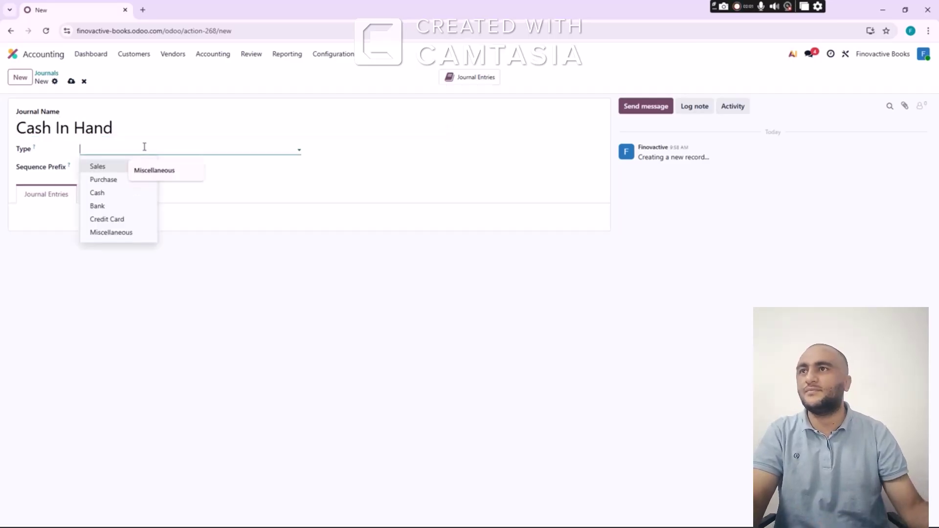
click(105, 193)
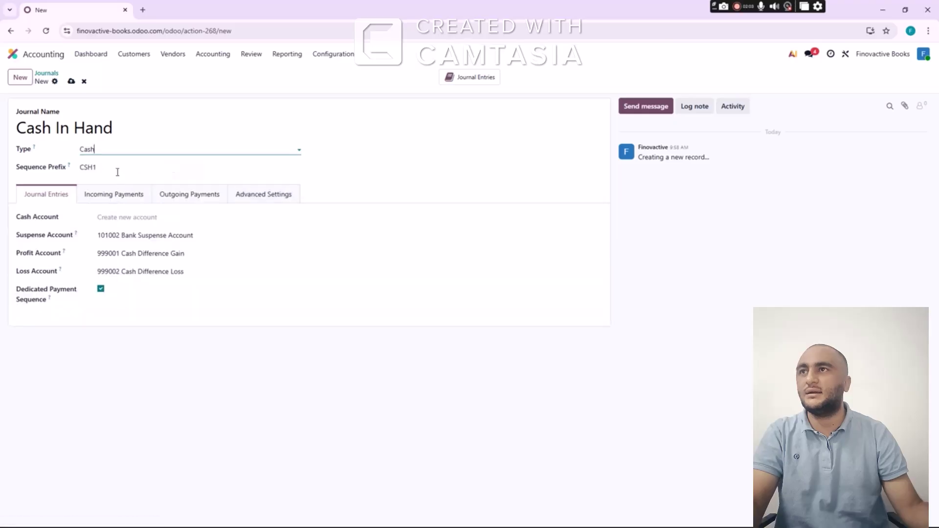
click(70, 81)
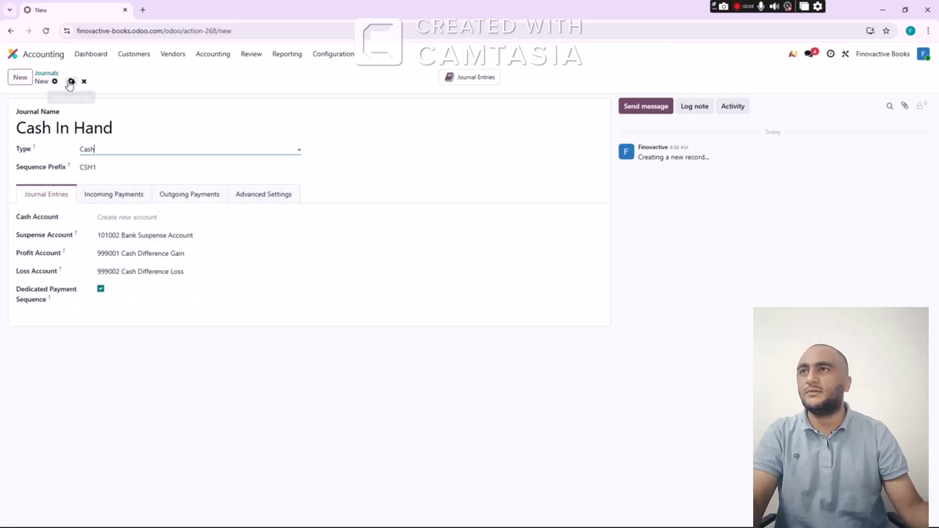
Create a new Bank-type journal named Bank Alrajhi
click(52, 75)
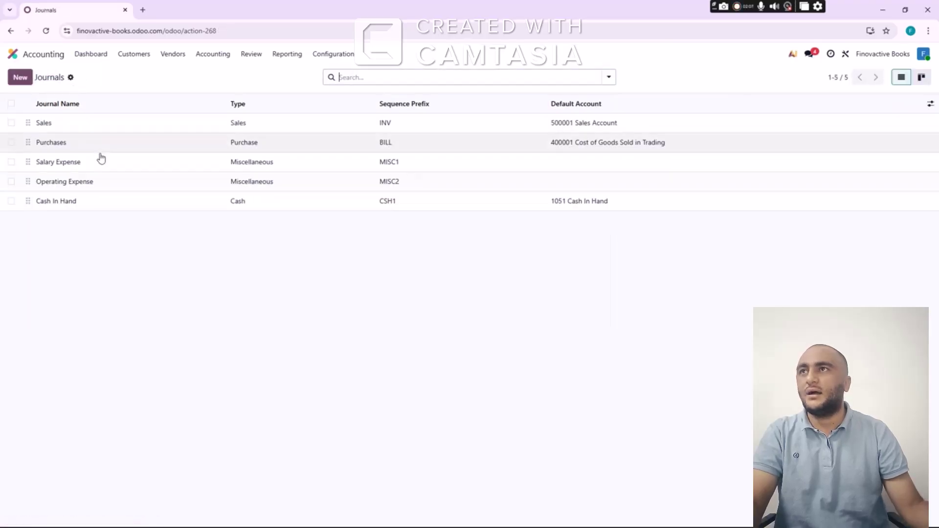
click(20, 77)
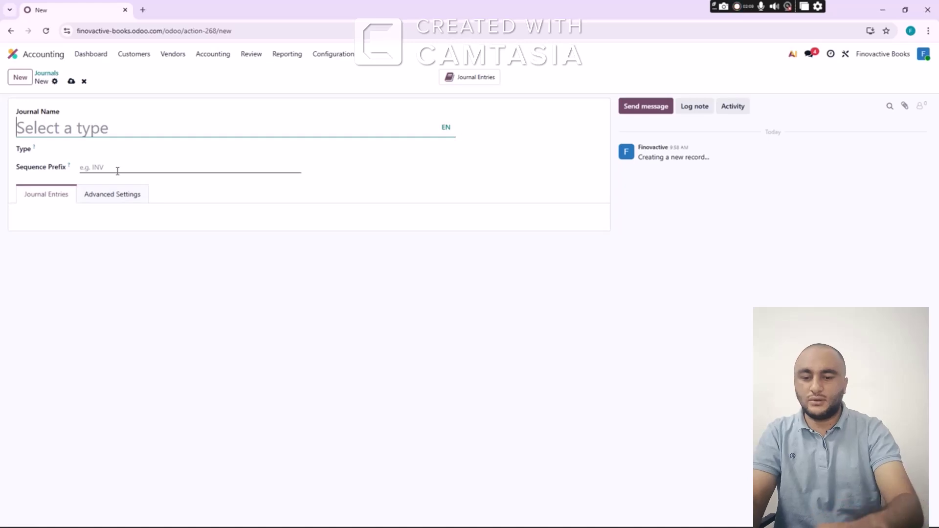
text(Bank )
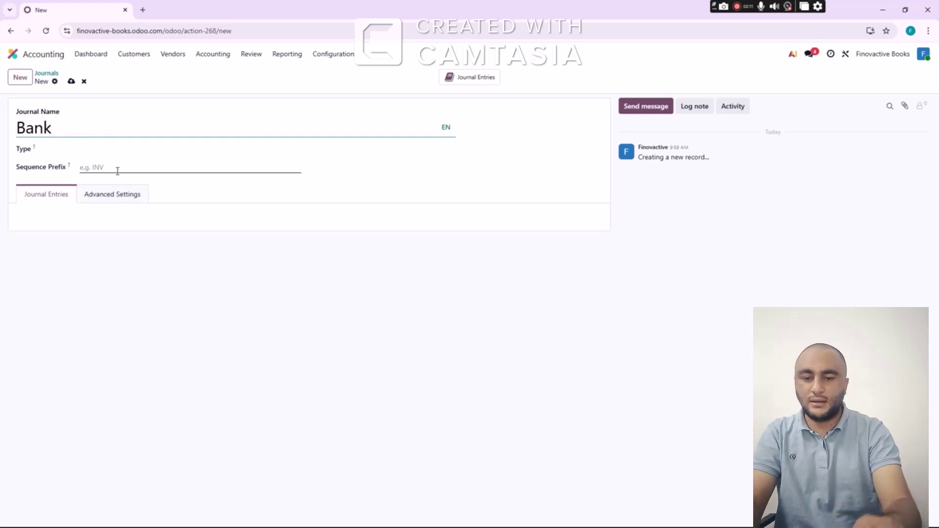
text(Alrajhio)
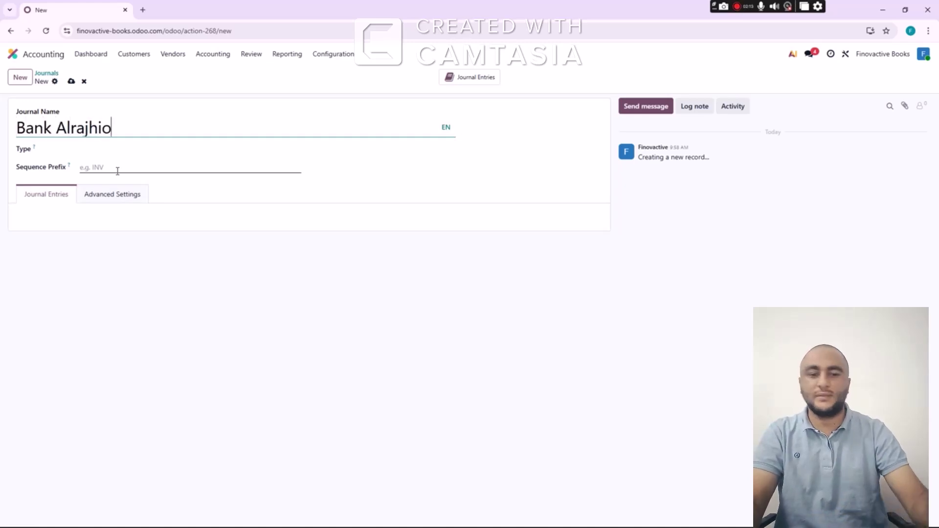
key(BackSpace)
click(101, 148)
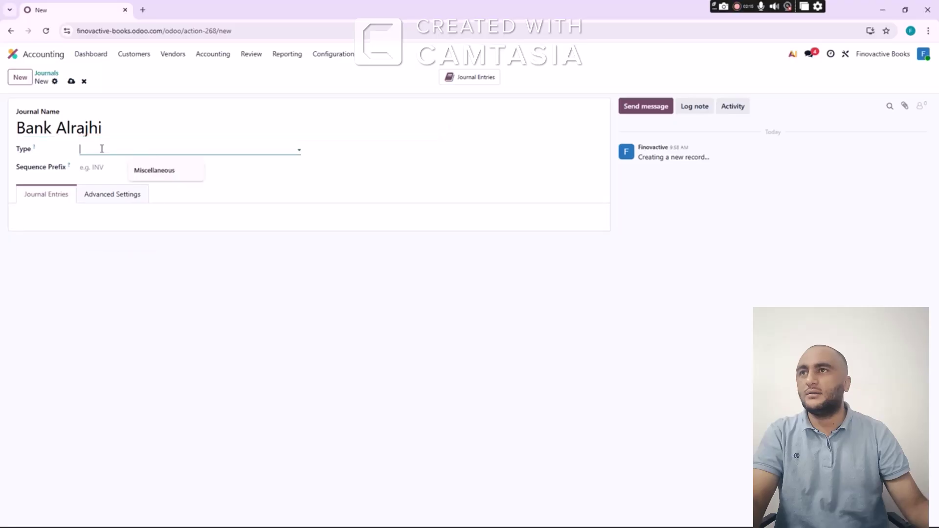
click(113, 207)
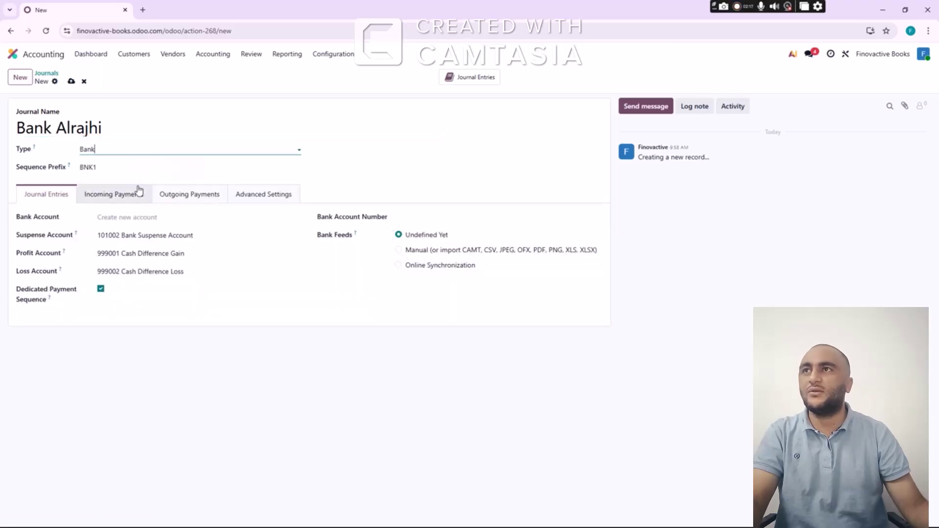
drag(124, 127, 68, 135)
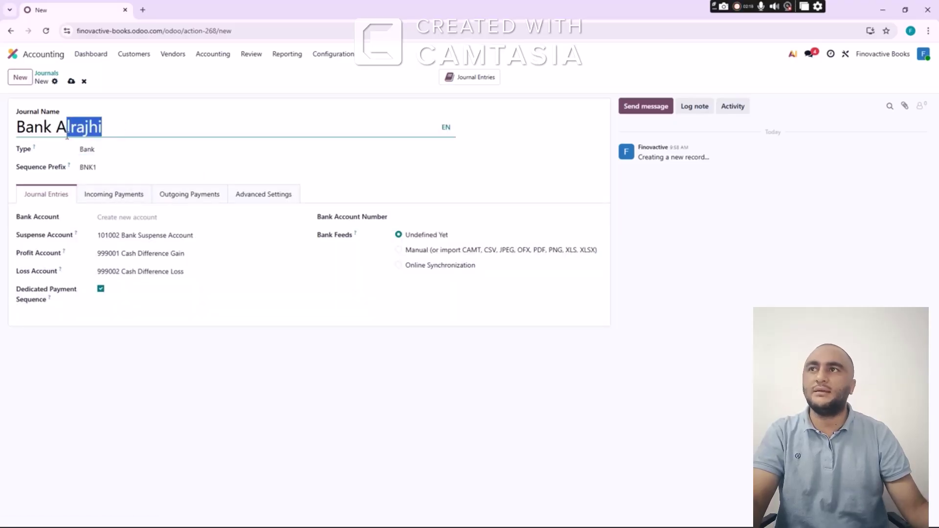
click(121, 133)
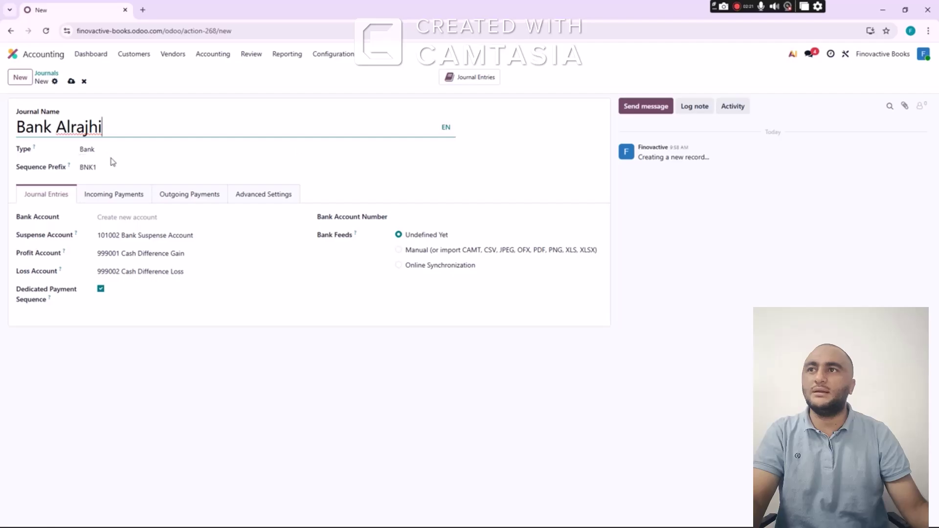
Set Bank Alrajhi's bank account to 101001 Bank, save it, and go to the dashboard
click(146, 215)
click(140, 233)
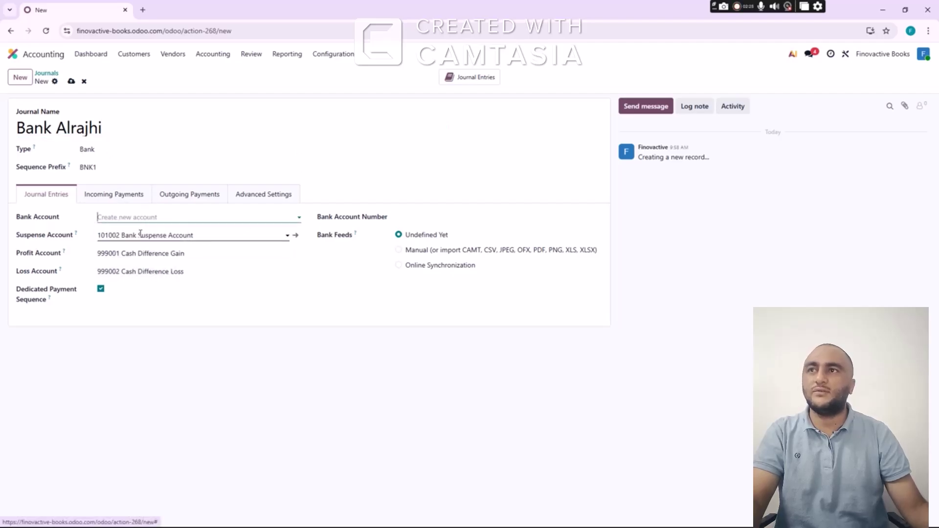
click(72, 81)
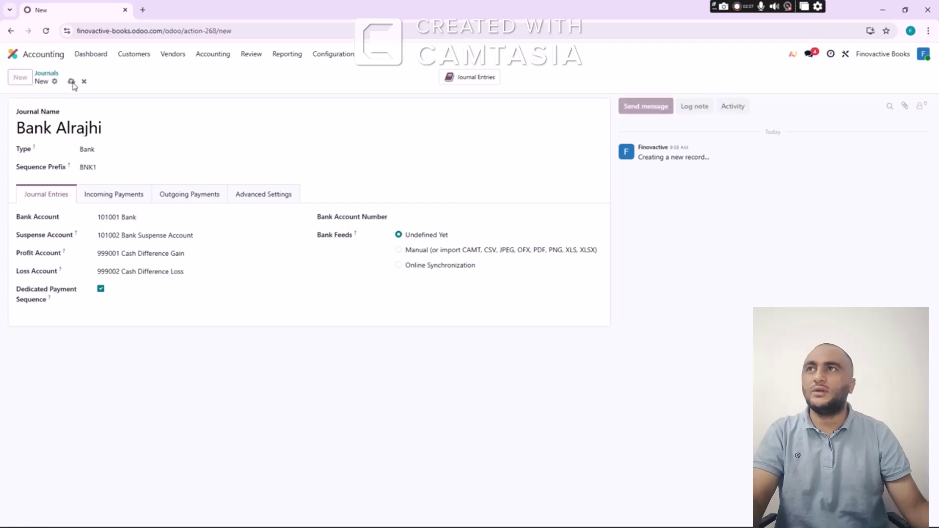
click(46, 74)
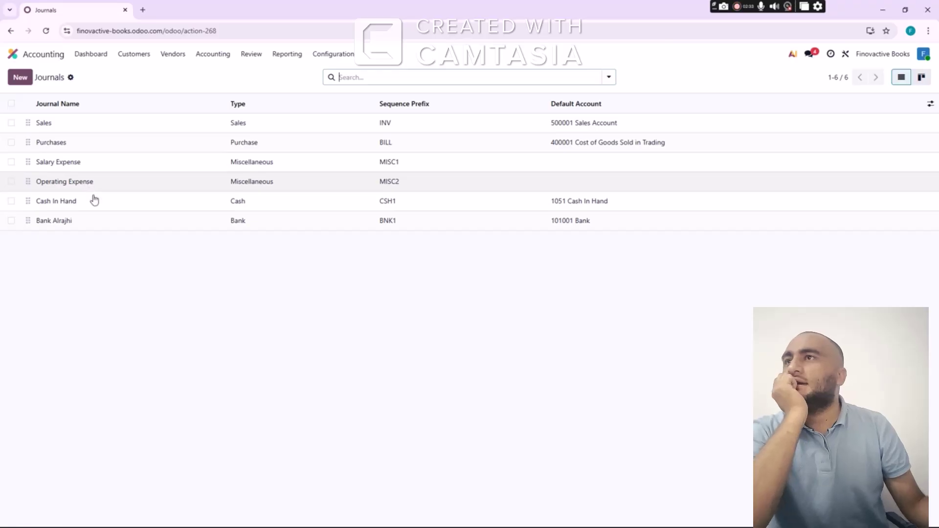
click(90, 53)
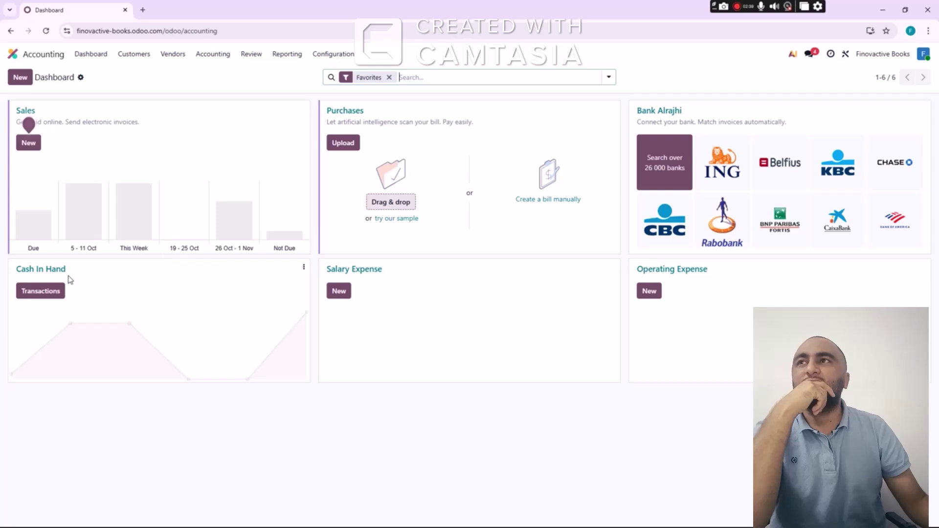
Dismiss the journal type dialog and return to the Journals list via Configuration
click(29, 80)
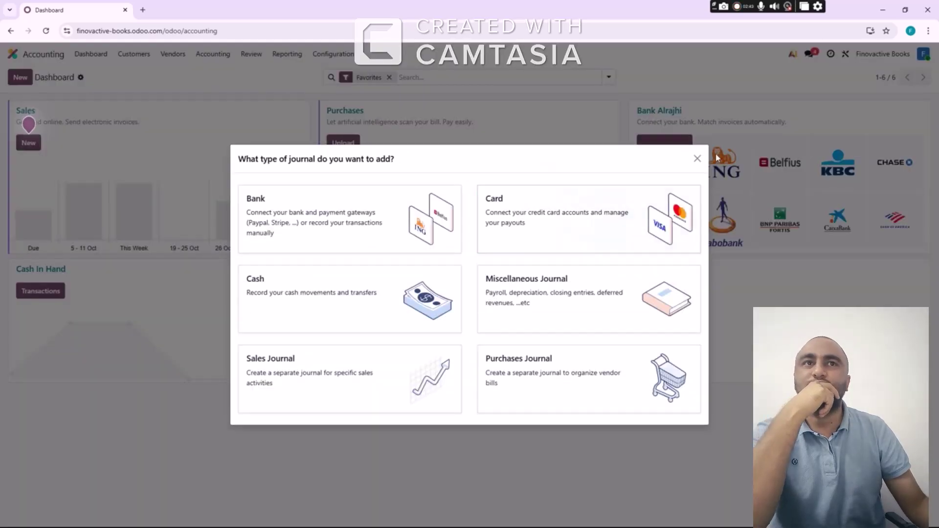
click(696, 160)
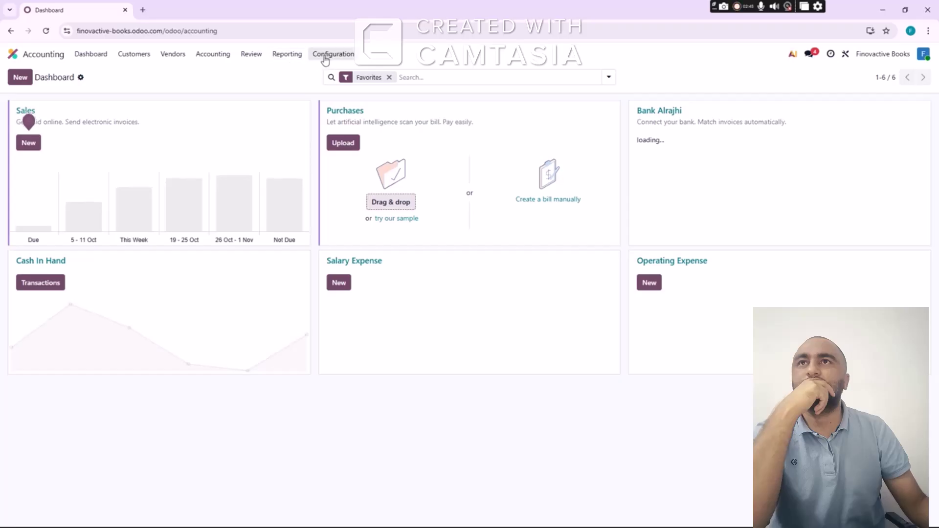
click(329, 55)
click(342, 130)
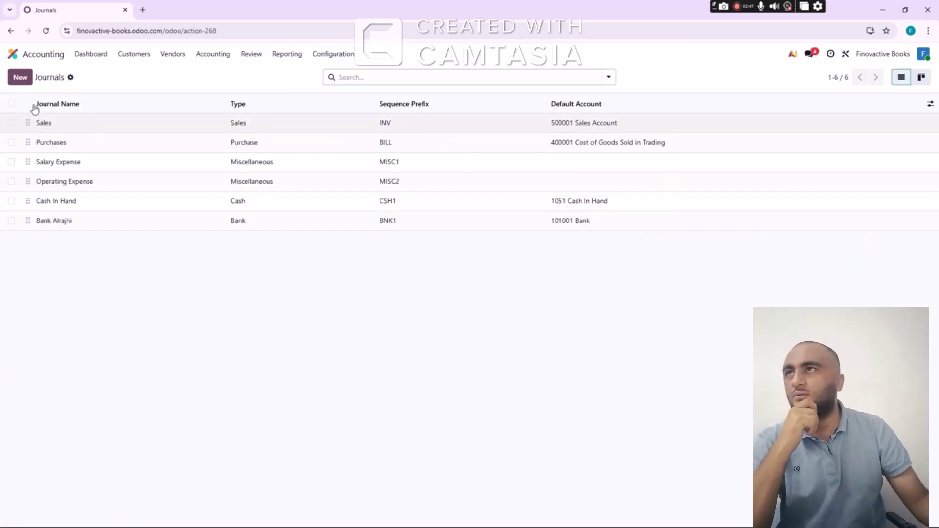
Create and save a Miscellaneous journal named Asstes
click(21, 81)
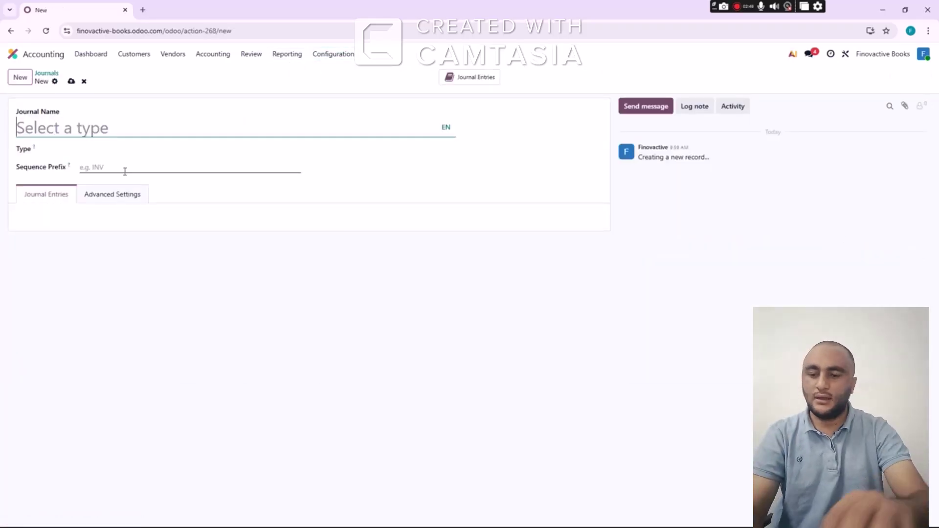
text(Asstes)
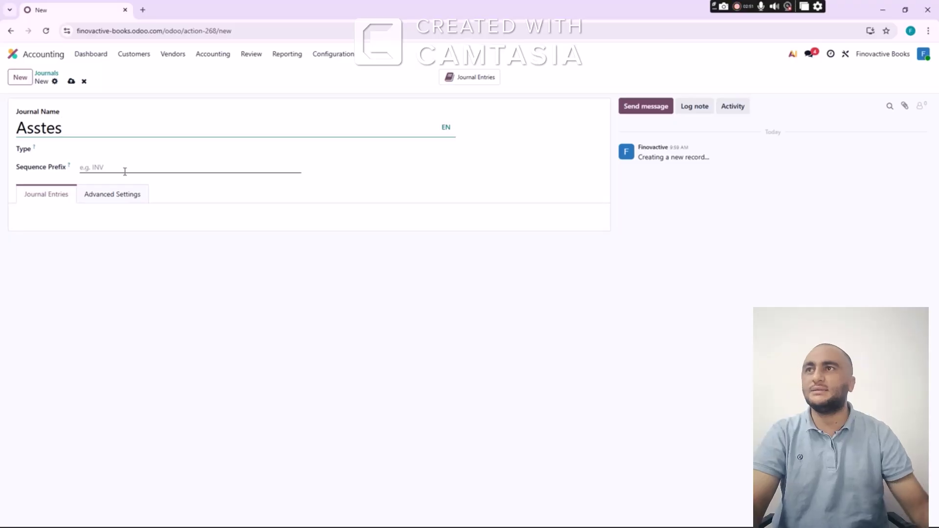
click(144, 150)
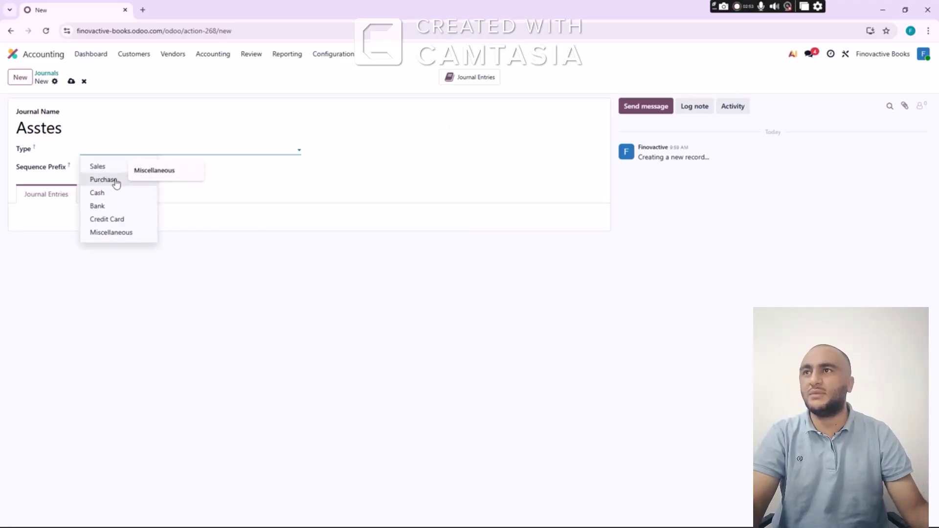
click(111, 233)
click(71, 81)
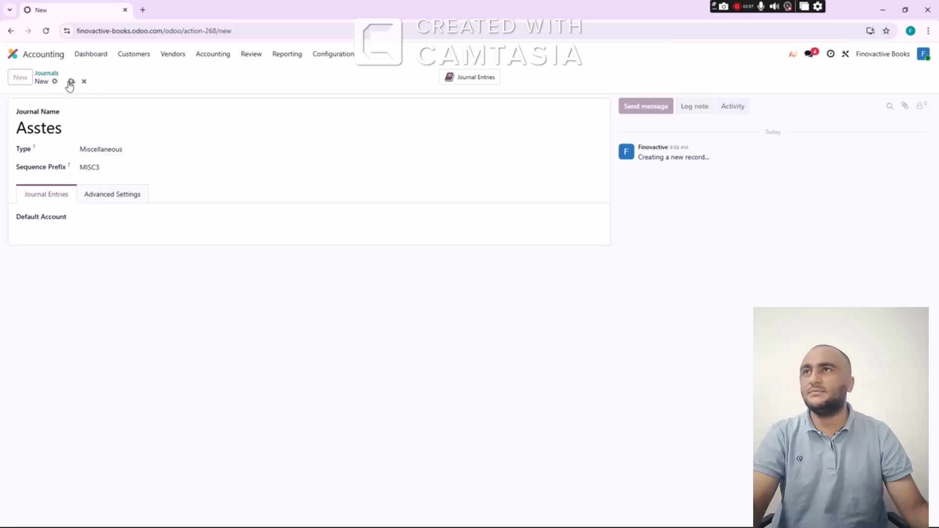
Create and save a Miscellaneous journal named Owner Account
click(332, 55)
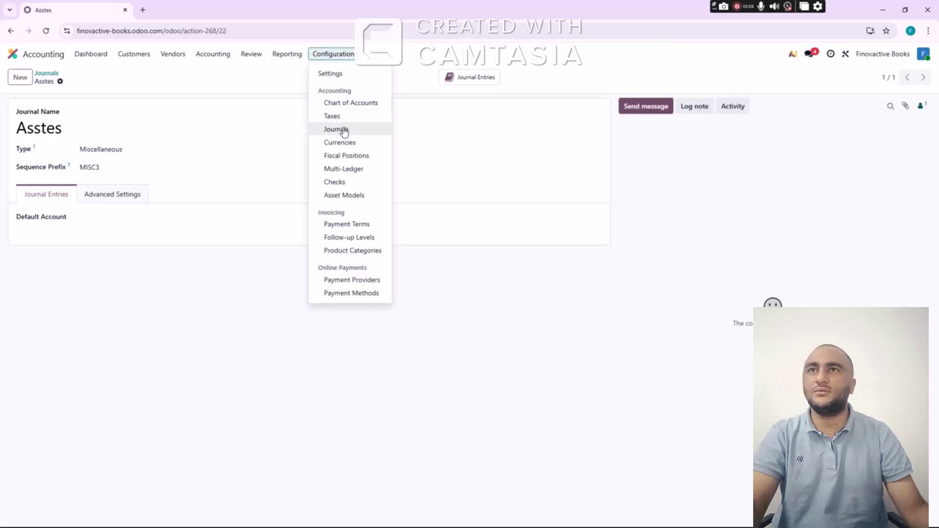
click(342, 130)
click(21, 77)
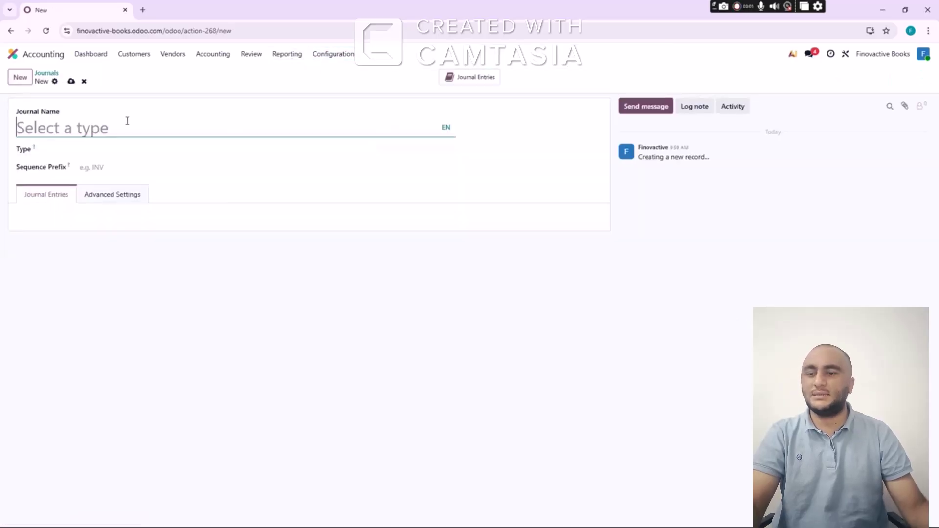
text(O)
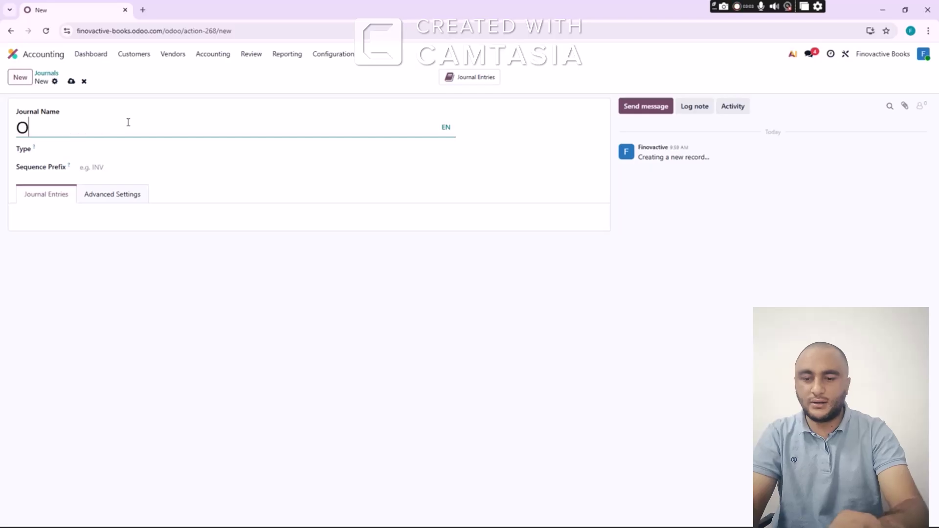
text(wner Account)
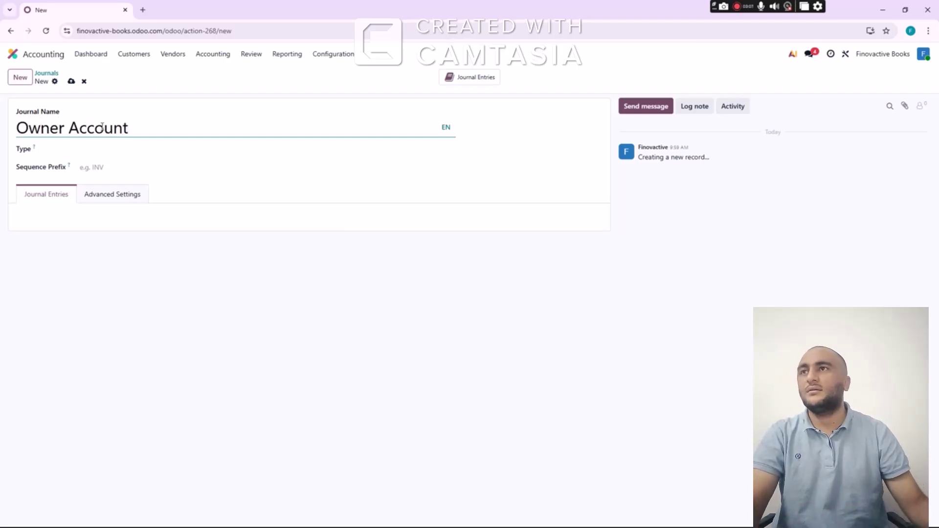
click(110, 150)
click(111, 233)
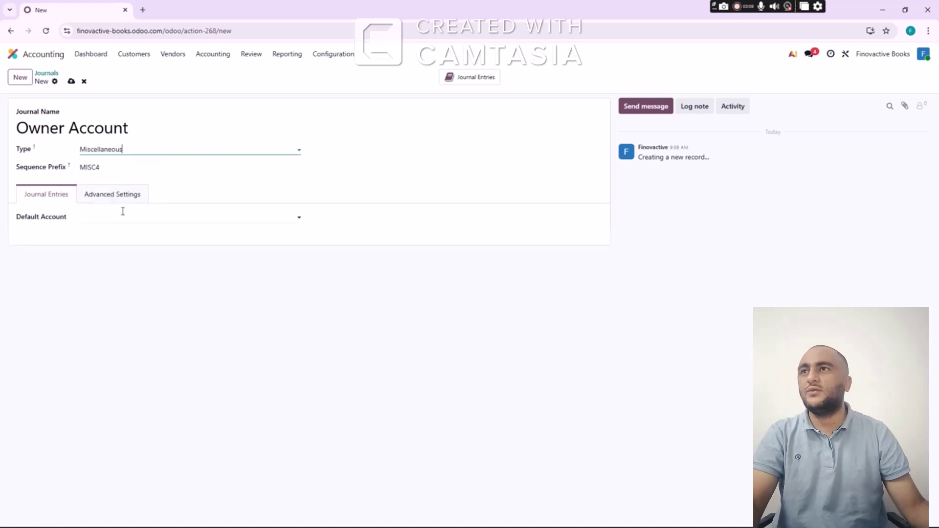
click(71, 81)
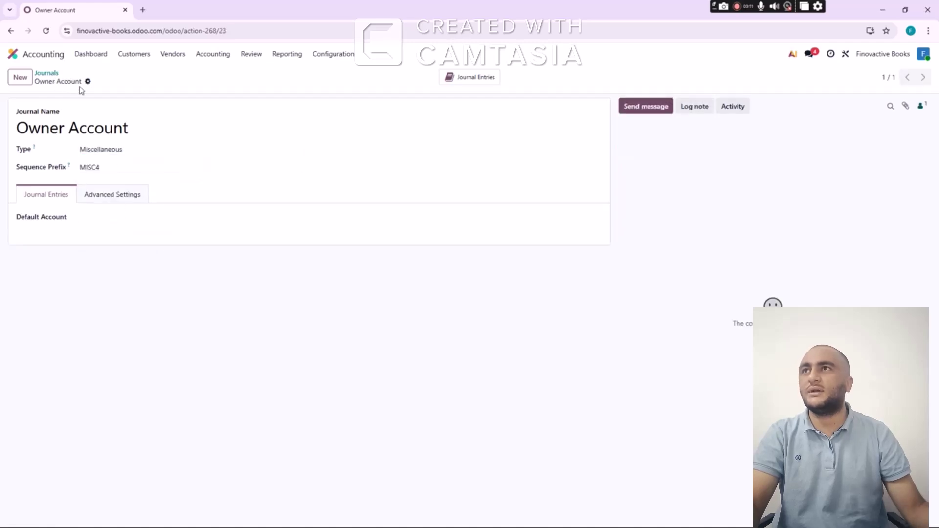
click(48, 73)
Review the Accounting dashboard, the Salary Expense entries, and the Configuration and Reporting menus
click(92, 54)
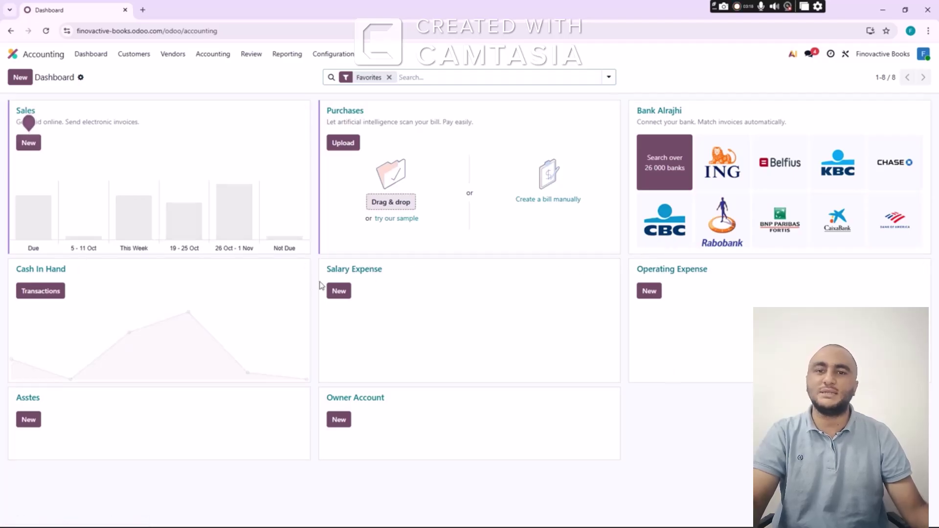
click(363, 273)
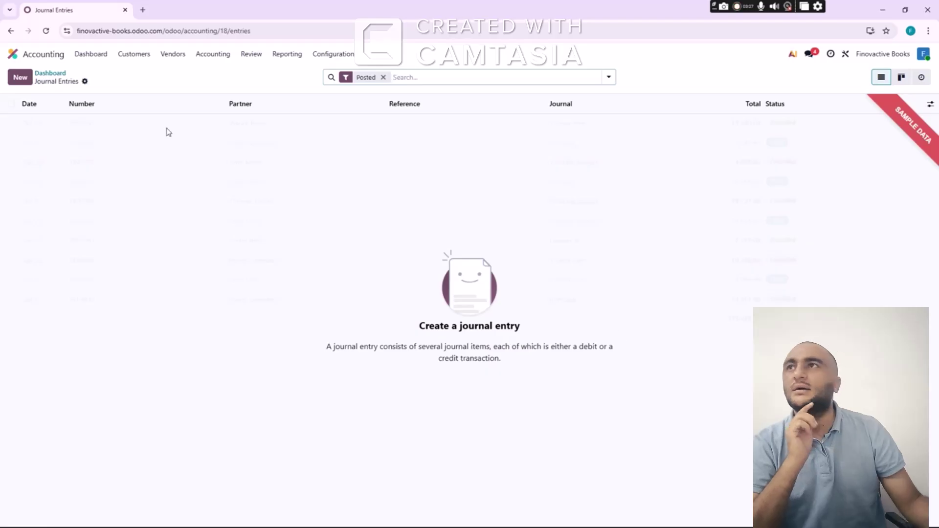
click(57, 74)
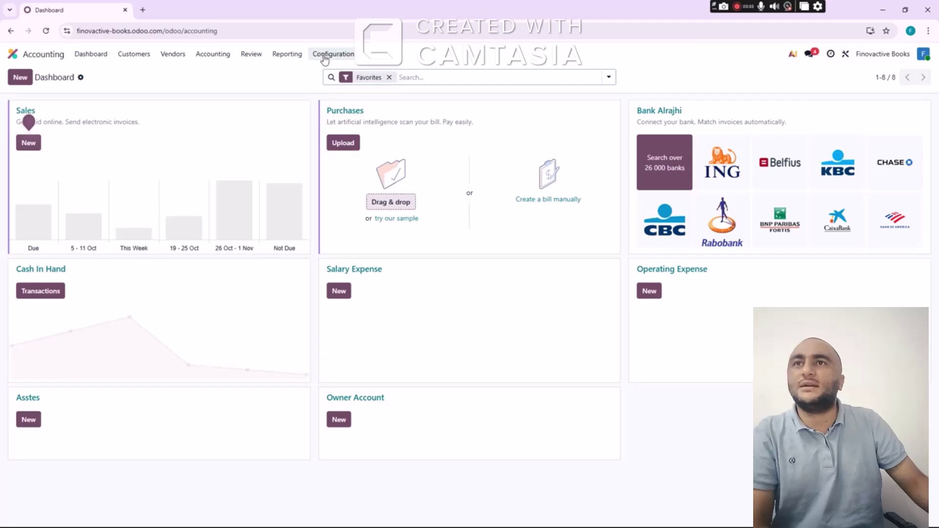
click(334, 55)
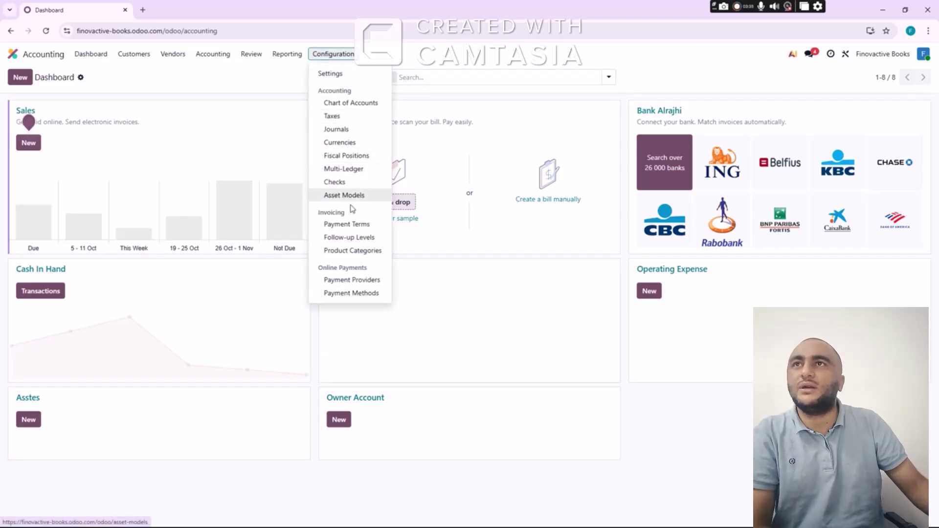
click(286, 55)
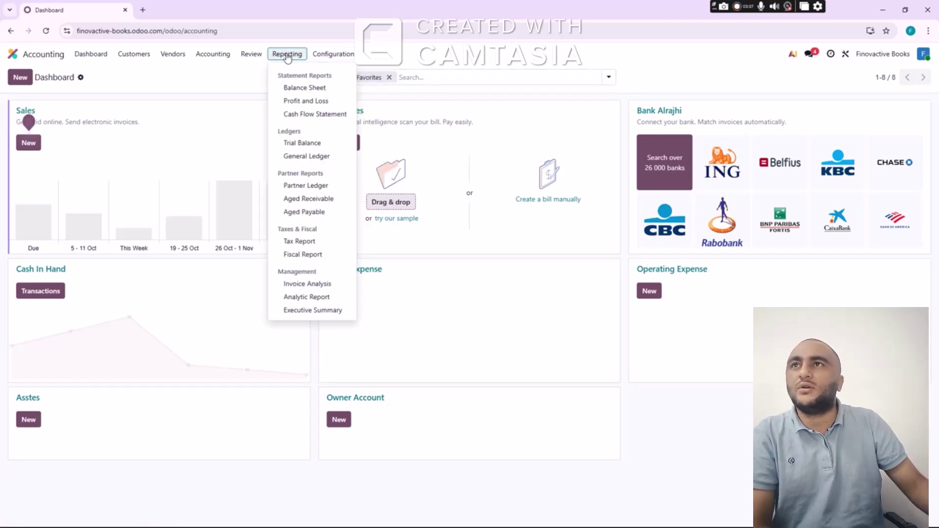
mouse_move(222, 57)
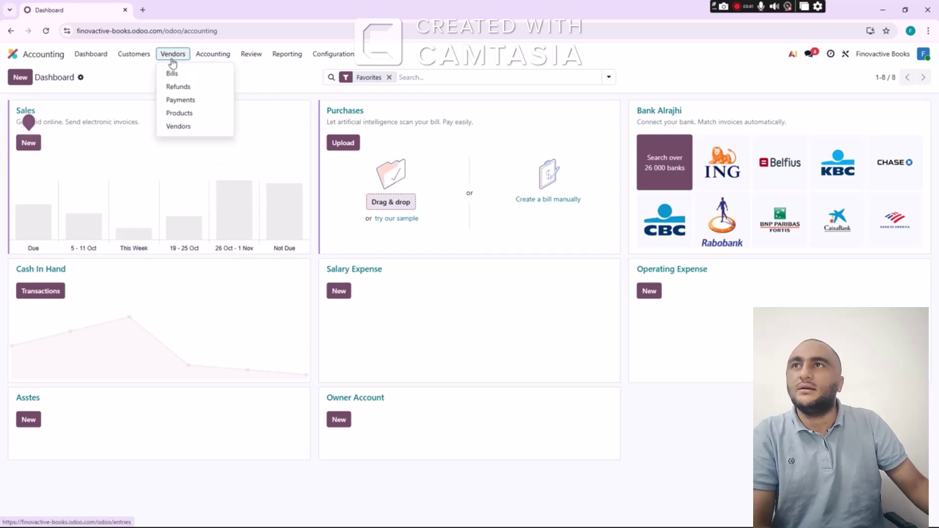
click(91, 57)
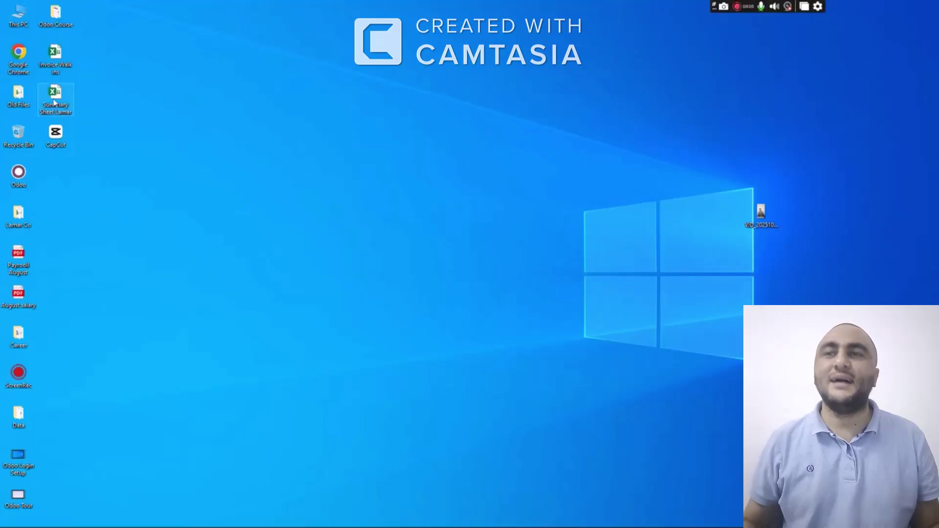
Close Summary Sheet Lamar and open the Course Accounting workbook from the Odoo Course folder
double_click(55, 103)
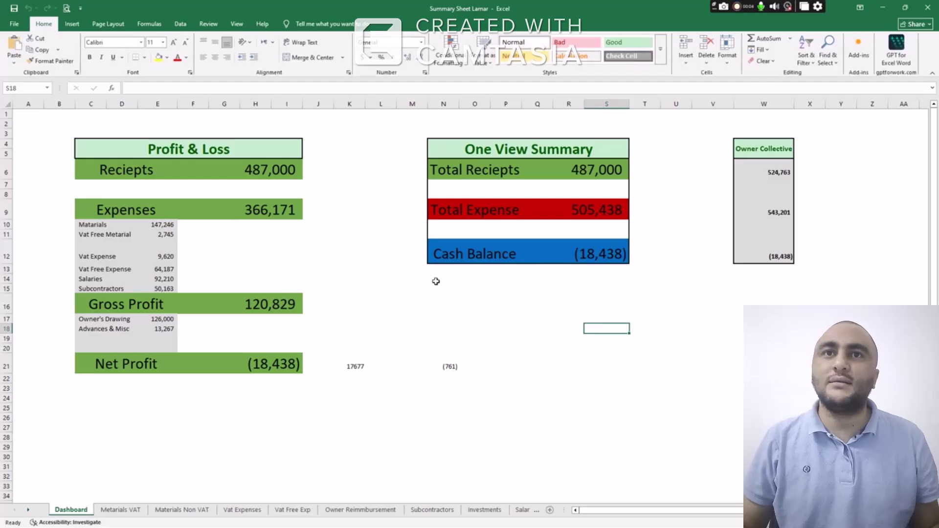
click(928, 7)
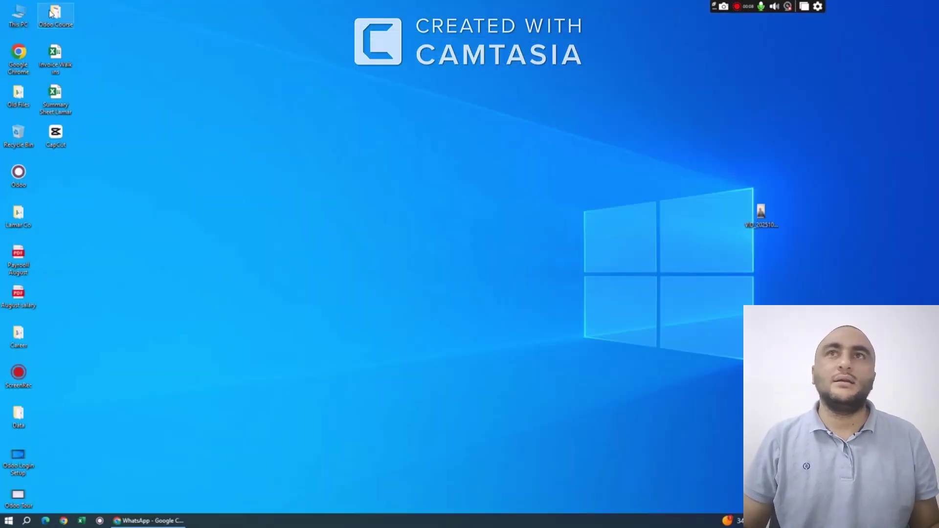
double_click(54, 13)
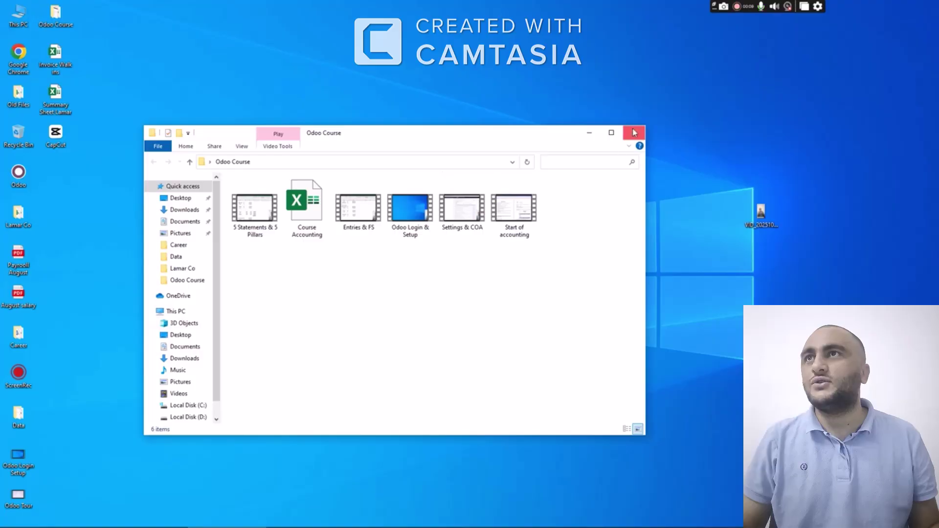
click(612, 133)
double_click(163, 86)
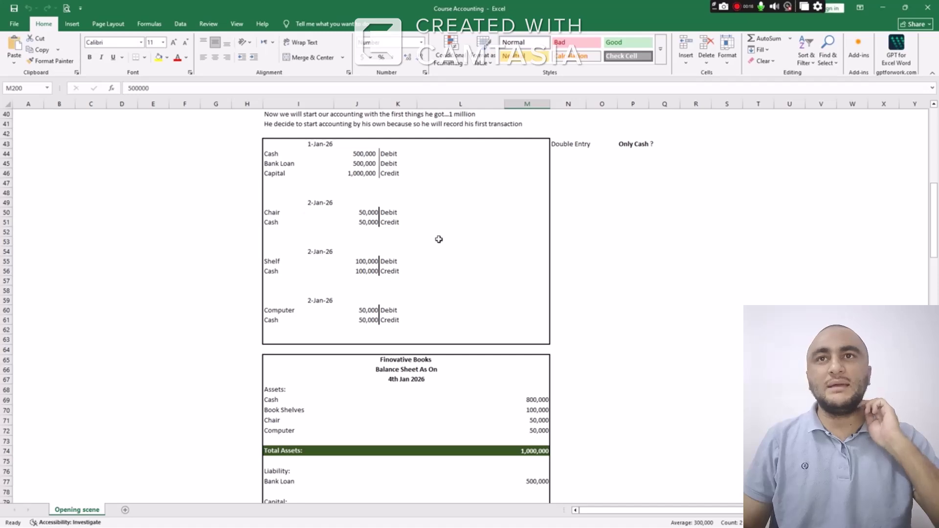
Review the notes on investing 1 million, needing 500k more via a bank loan
scroll(438, 237, up, 4)
scroll(397, 196, up, 8)
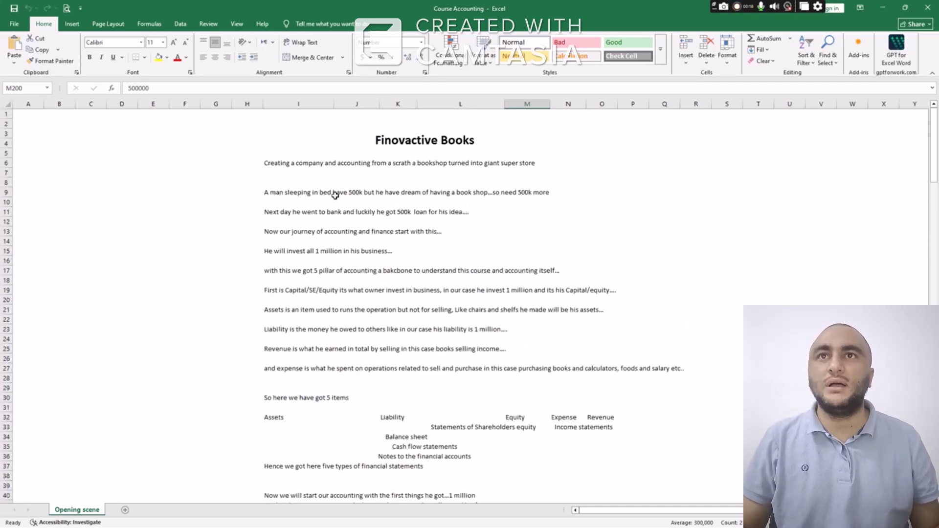
click(351, 193)
click(368, 211)
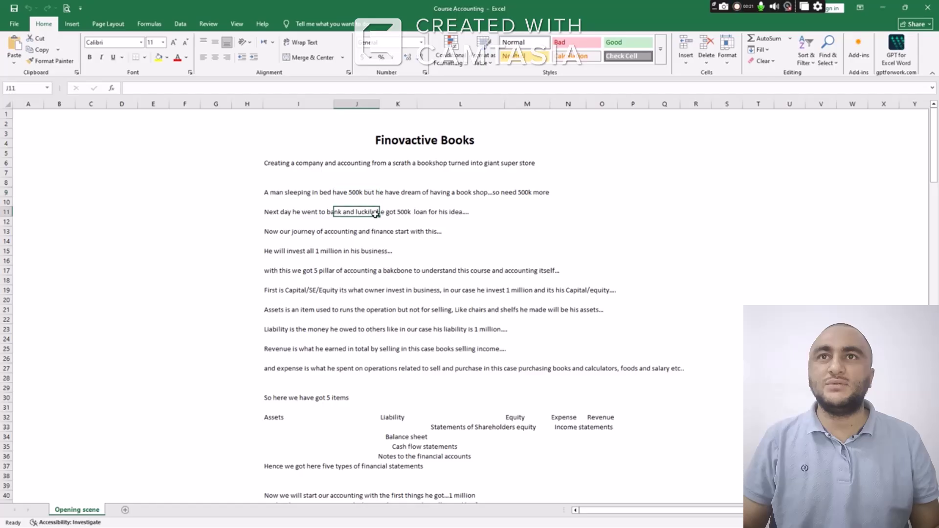
scroll(372, 212, down, 2)
click(348, 194)
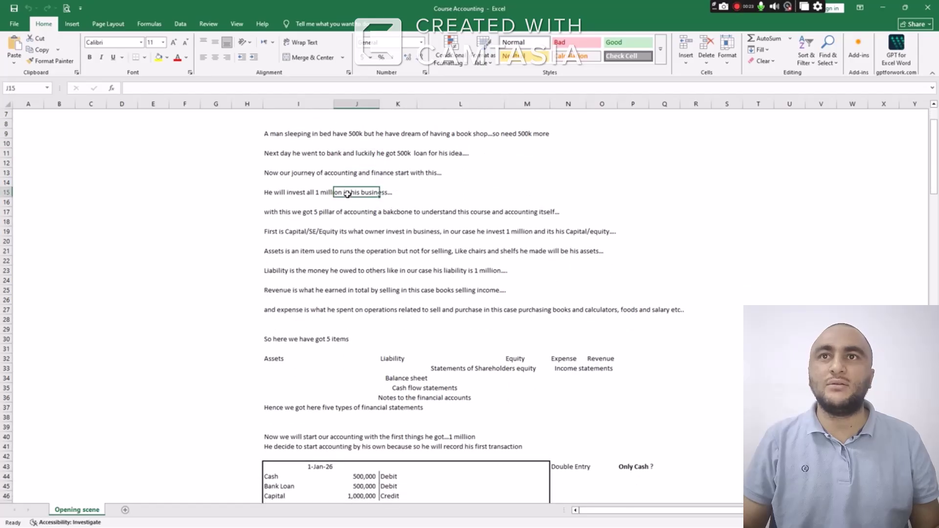
drag(289, 210, 549, 231)
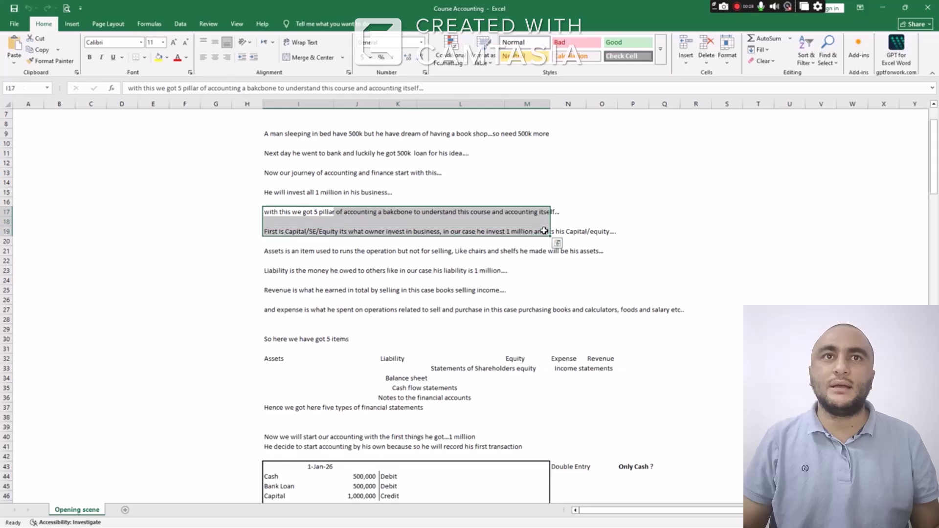
click(384, 213)
scroll(400, 234, down, 4)
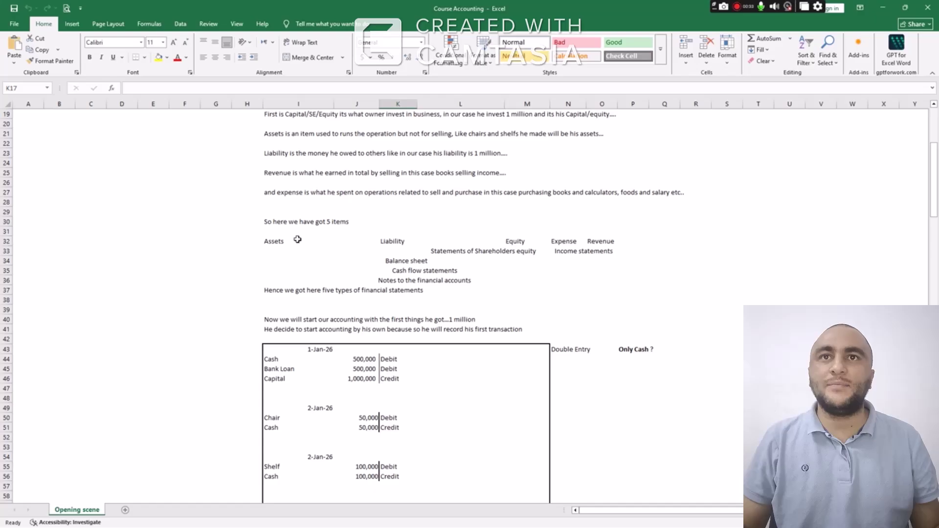
drag(308, 242, 614, 277)
scroll(478, 272, down, 1)
scroll(457, 266, down, 5)
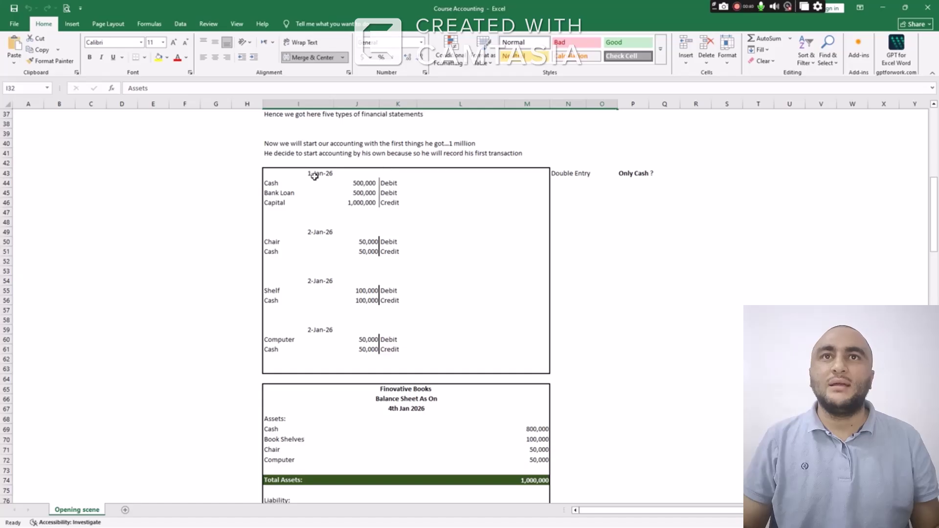
Highlight the 1-Jan-26 double entry: Cash and Bank Loan 500,000 each against Capital 1,000,000
click(315, 176)
drag(298, 185, 351, 192)
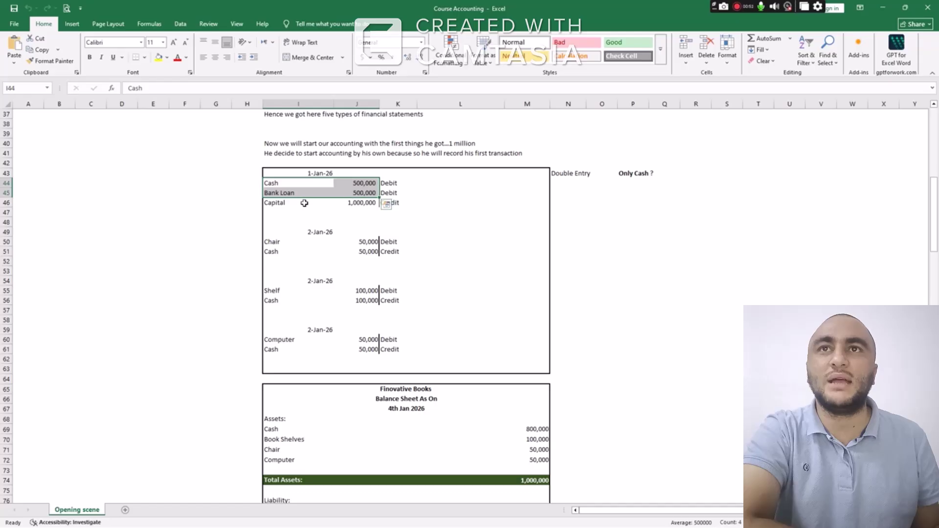
drag(304, 203, 359, 203)
click(400, 205)
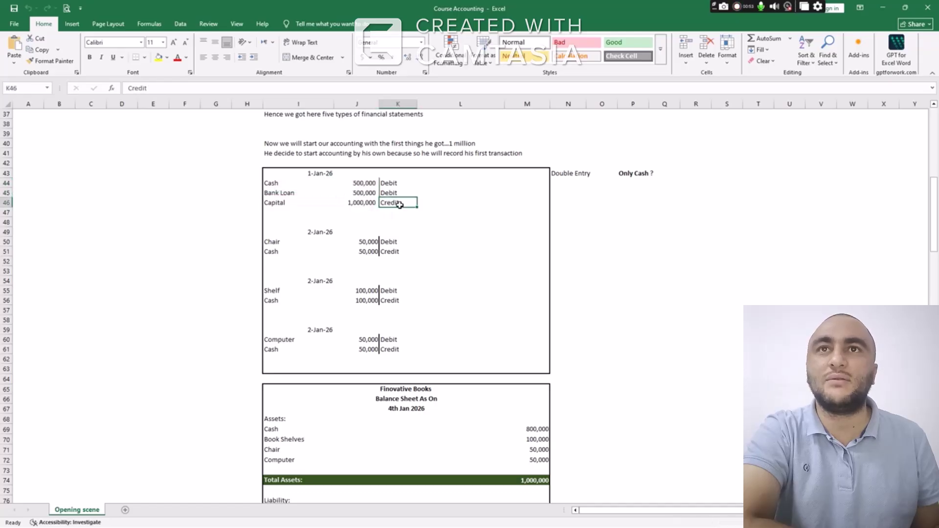
click(562, 173)
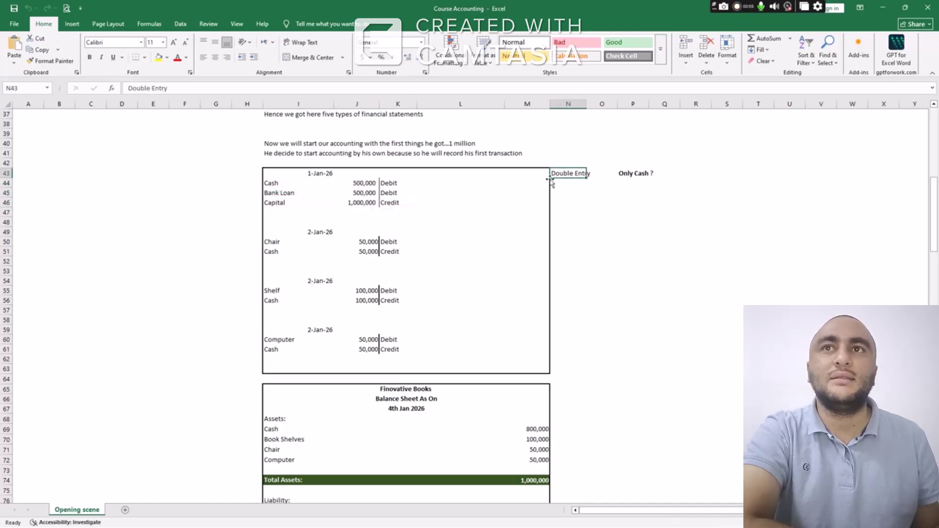
drag(357, 184, 357, 193)
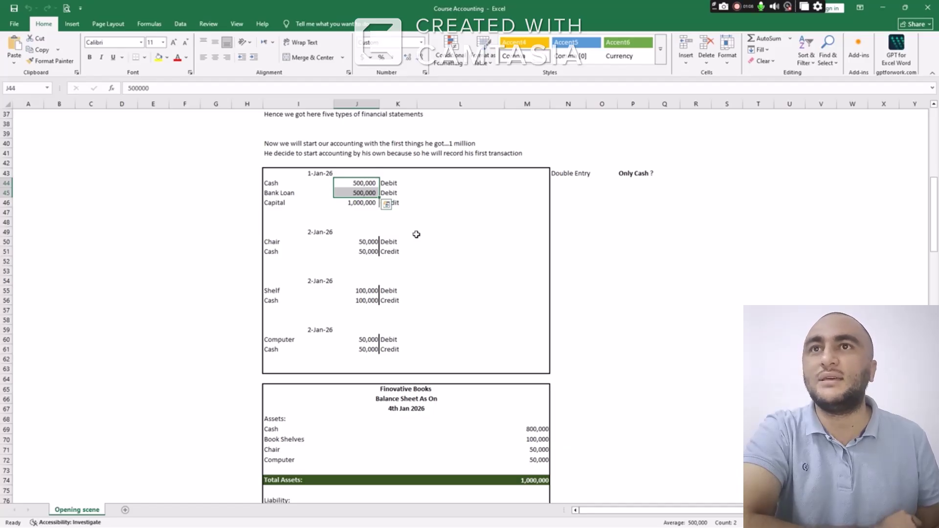
click(583, 177)
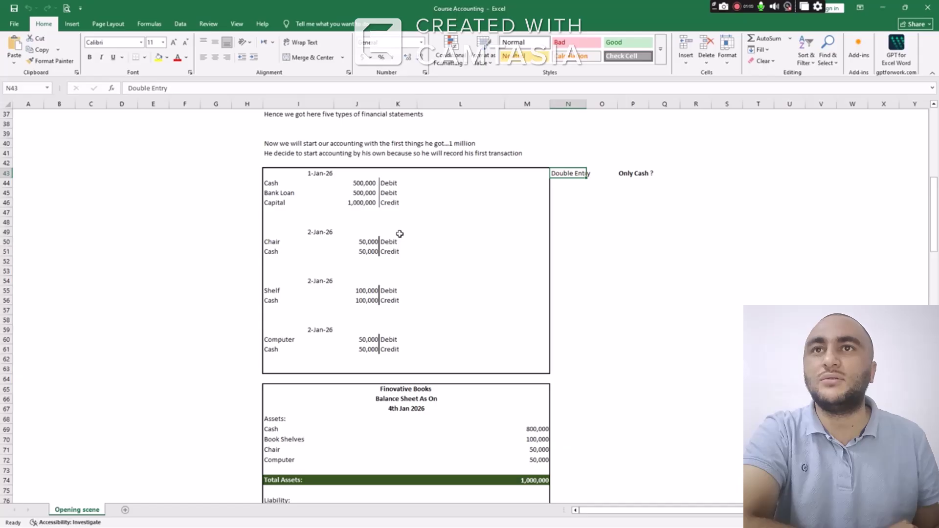
Highlight the 2-Jan-26 Chair, Shelf and Computer entries paid from Cash
scroll(400, 234, down, 2)
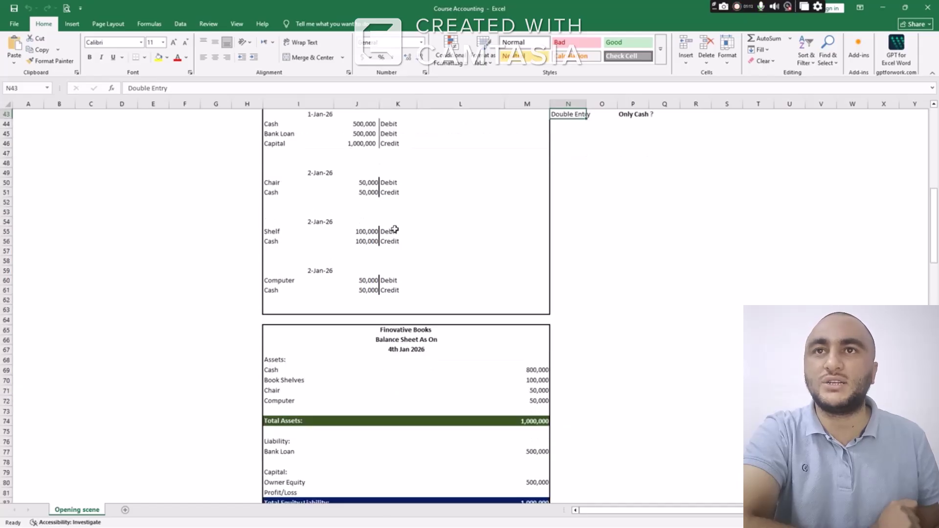
drag(280, 182, 387, 200)
drag(308, 230, 386, 252)
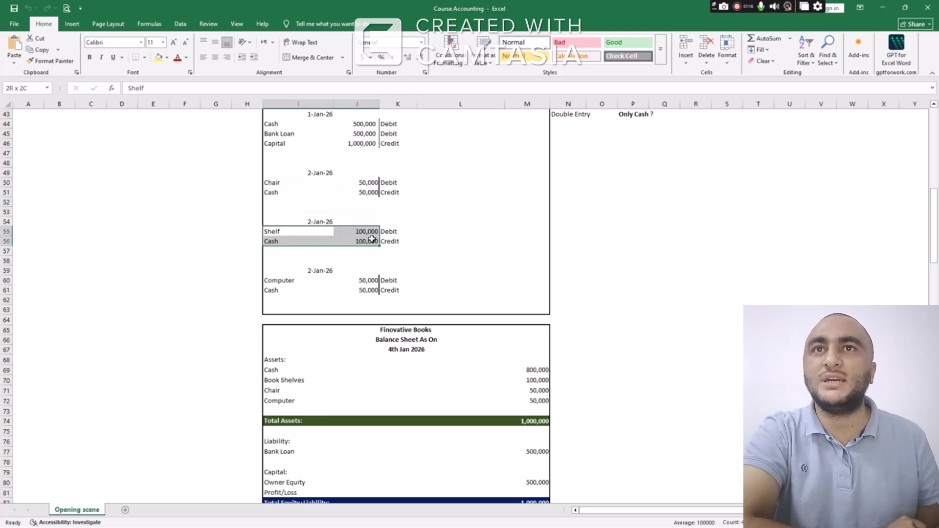
drag(283, 278, 387, 299)
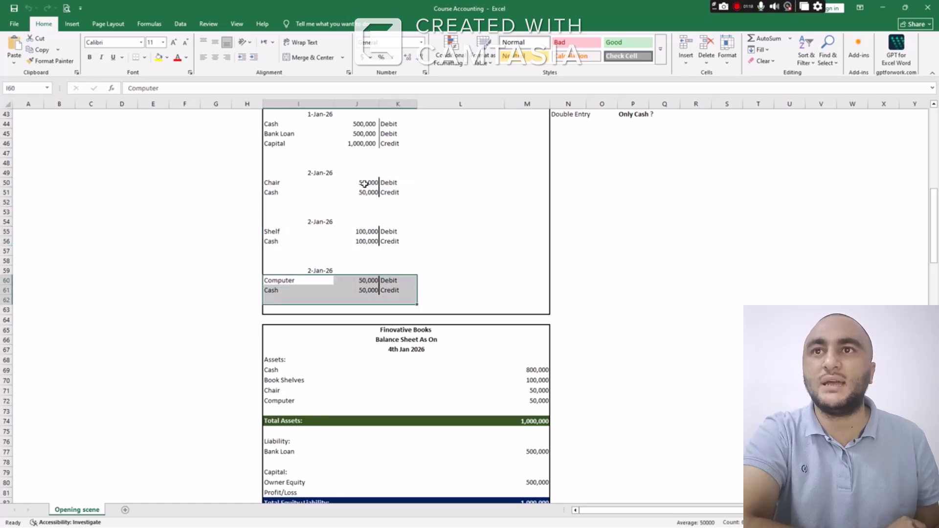
drag(364, 183, 361, 293)
scroll(399, 244, down, 2)
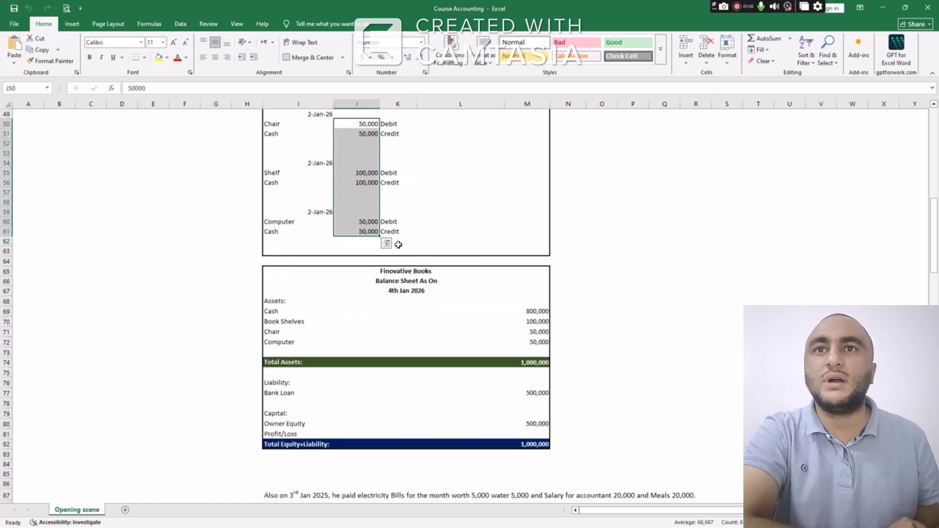
scroll(402, 238, down, 3)
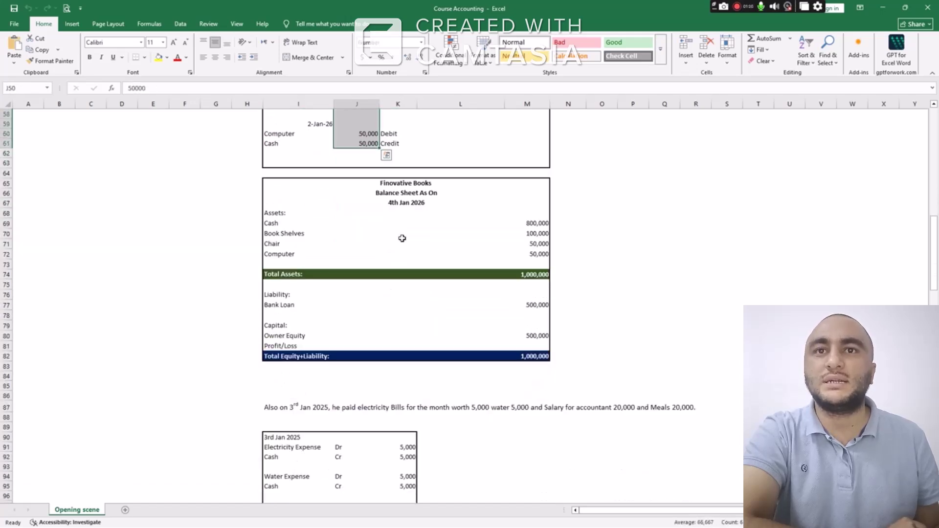
click(384, 185)
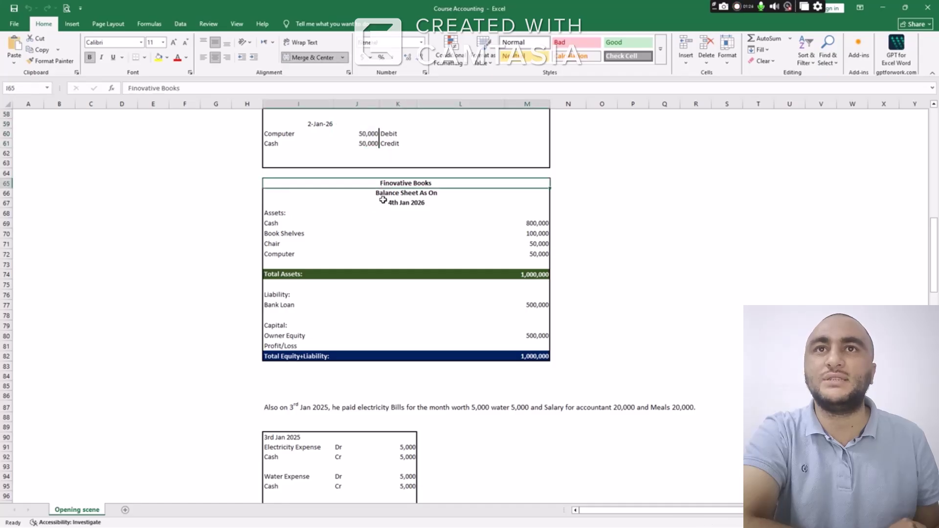
click(383, 200)
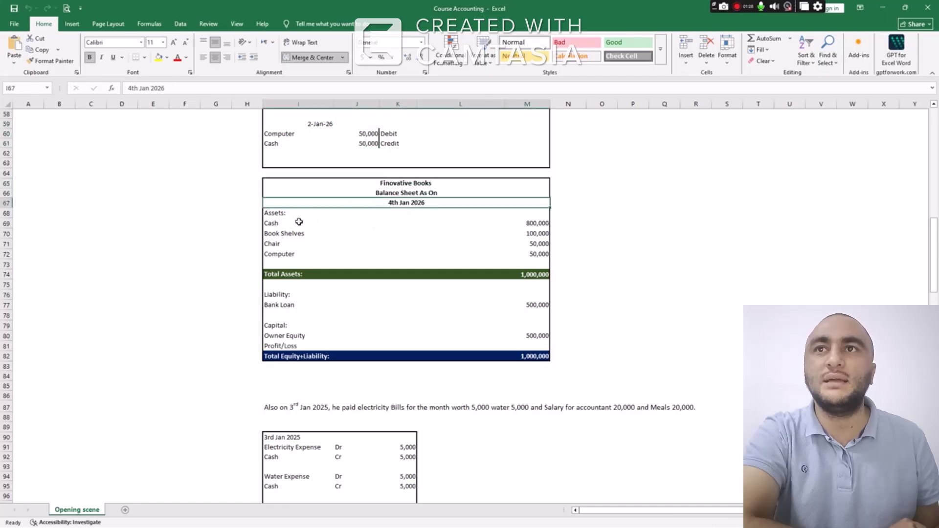
click(299, 222)
click(536, 224)
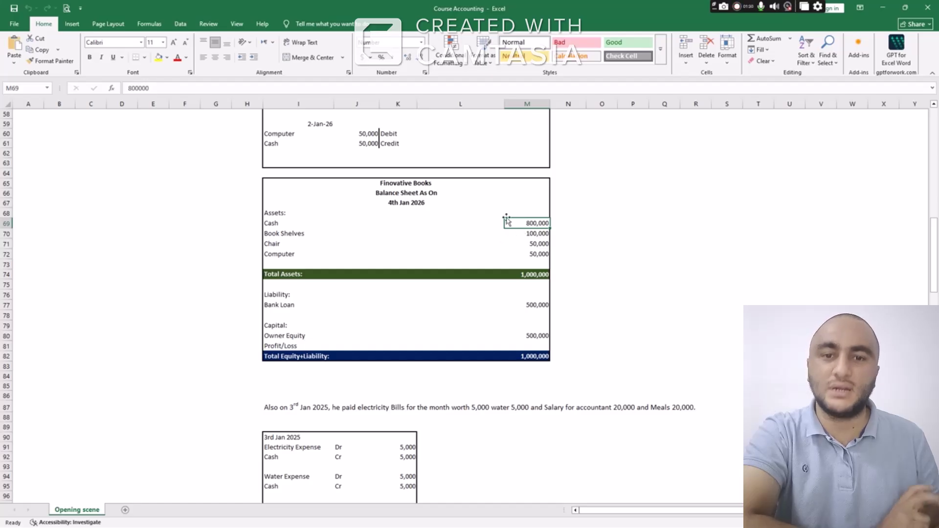
click(526, 234)
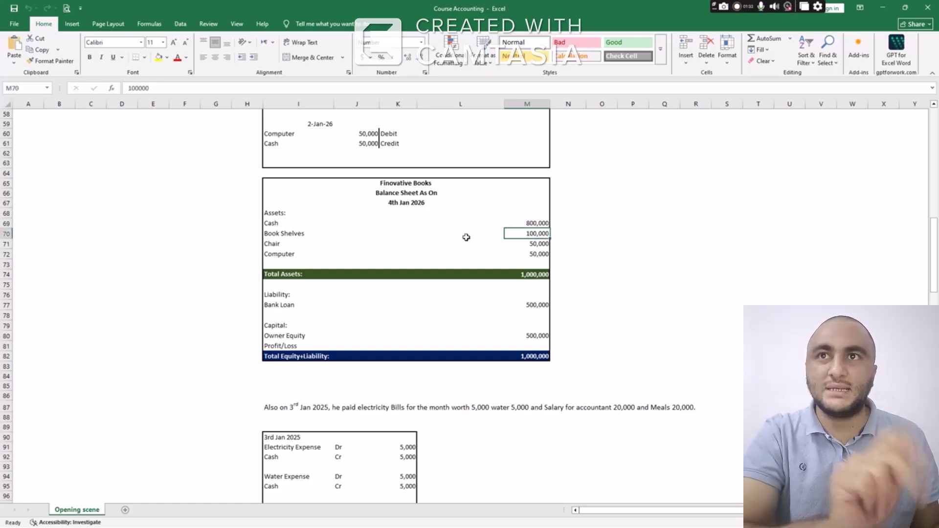
drag(536, 233, 534, 254)
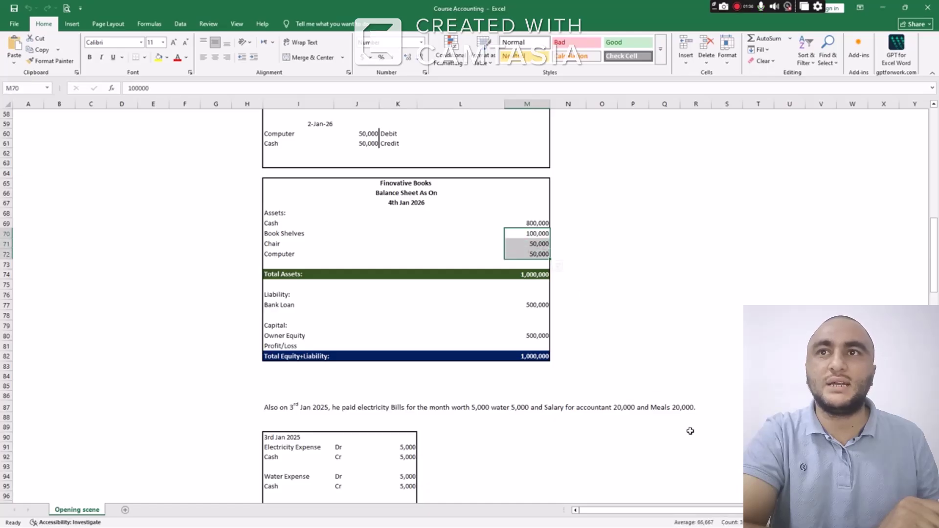
click(521, 276)
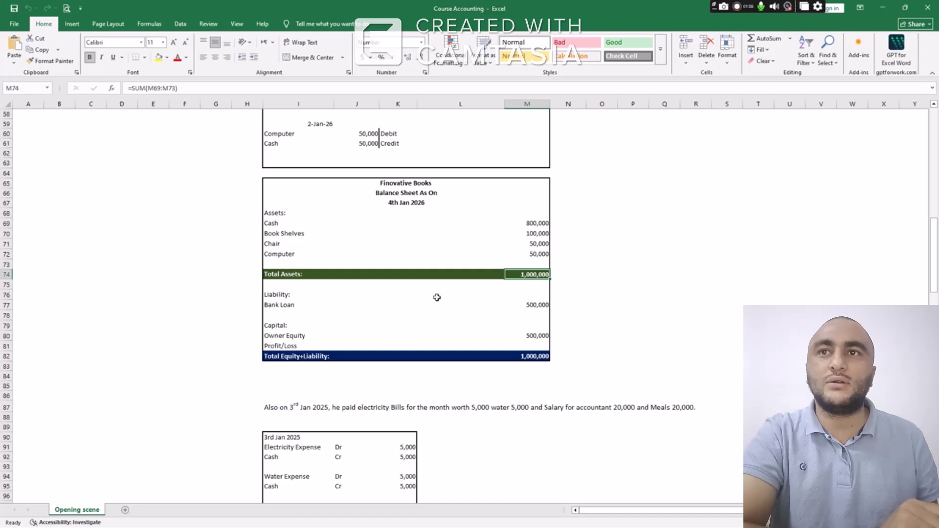
scroll(437, 297, down, 1)
click(533, 277)
click(532, 305)
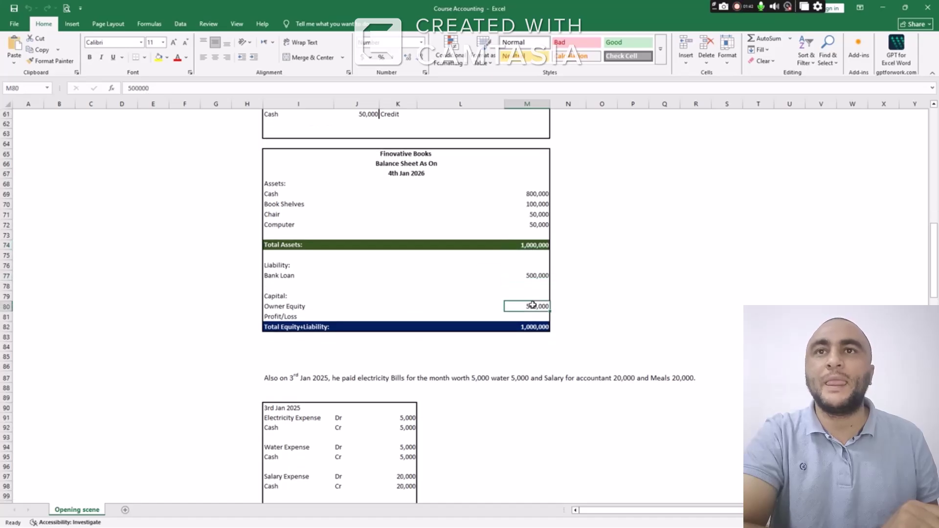
drag(286, 307, 537, 308)
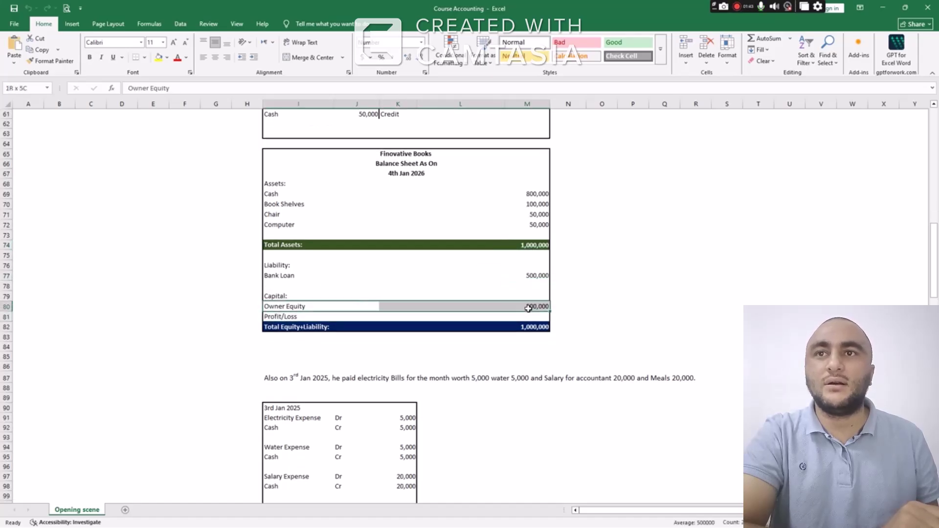
click(538, 328)
scroll(477, 274, down, 7)
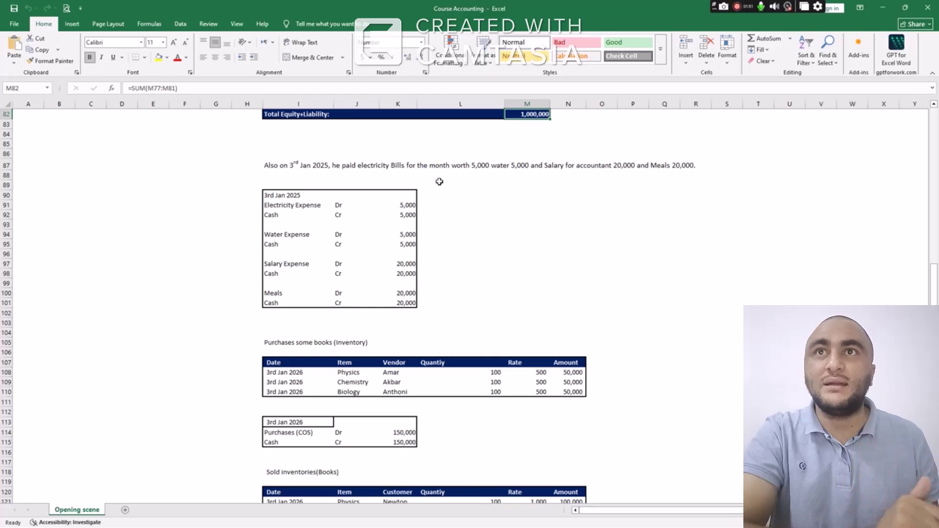
click(469, 167)
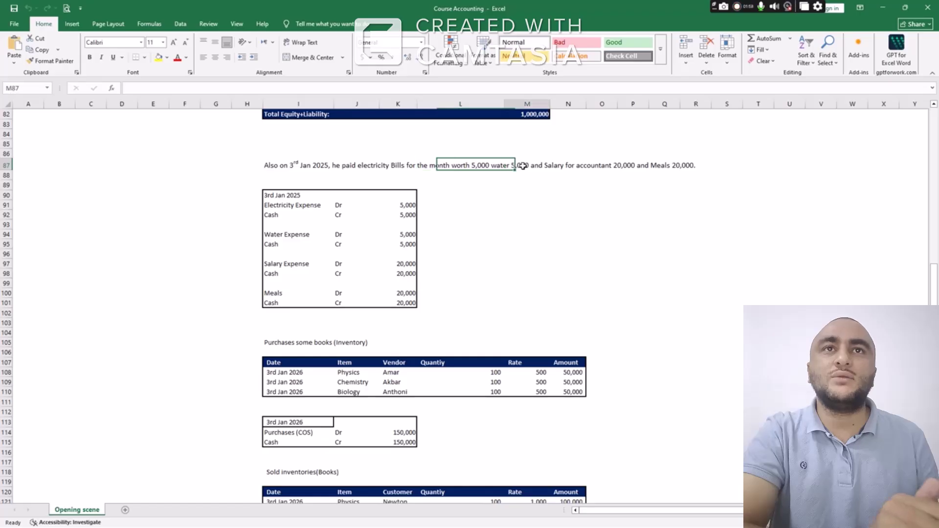
click(520, 166)
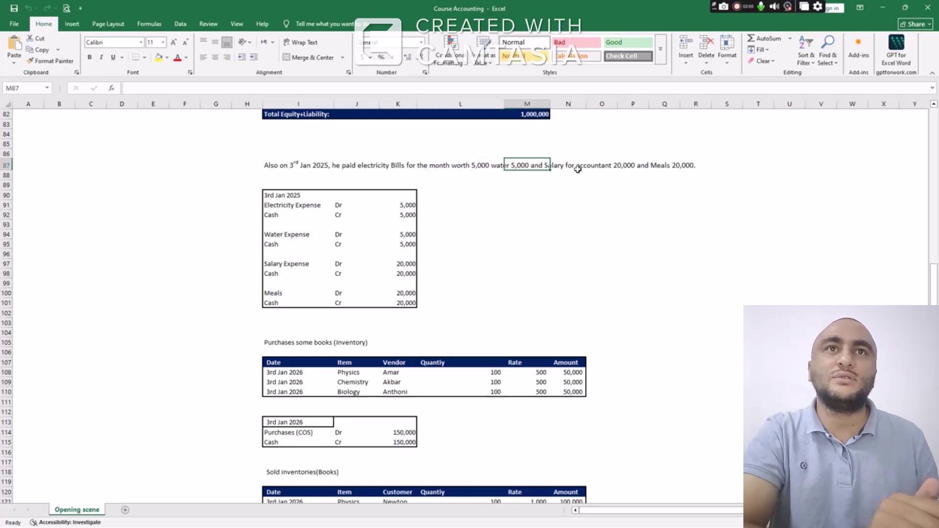
click(621, 166)
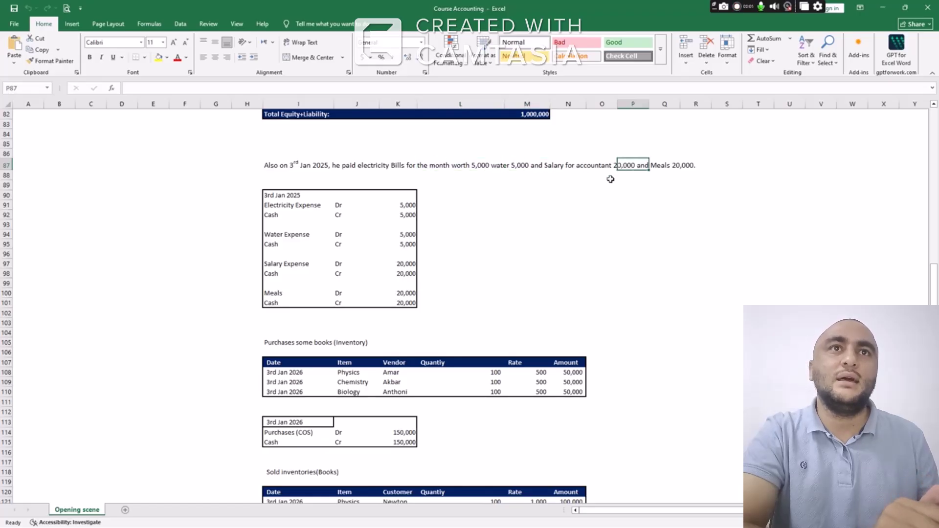
click(664, 169)
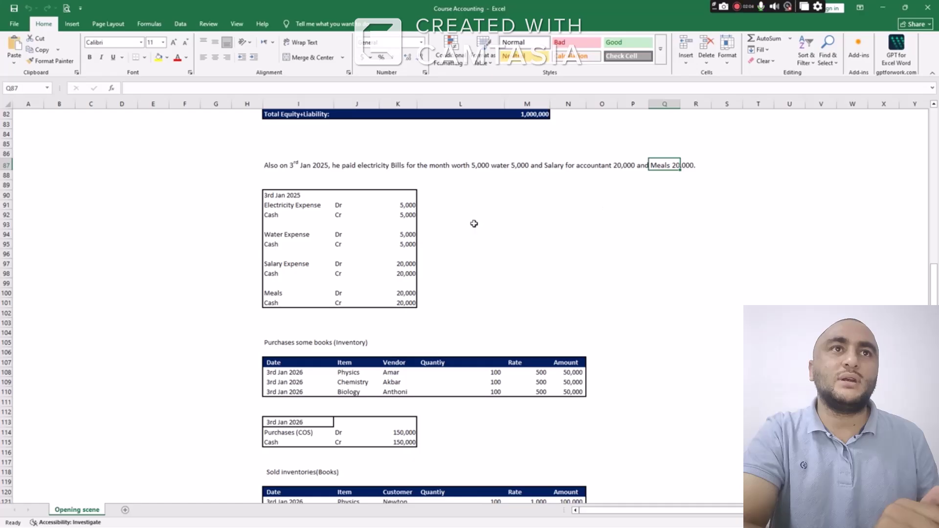
click(279, 196)
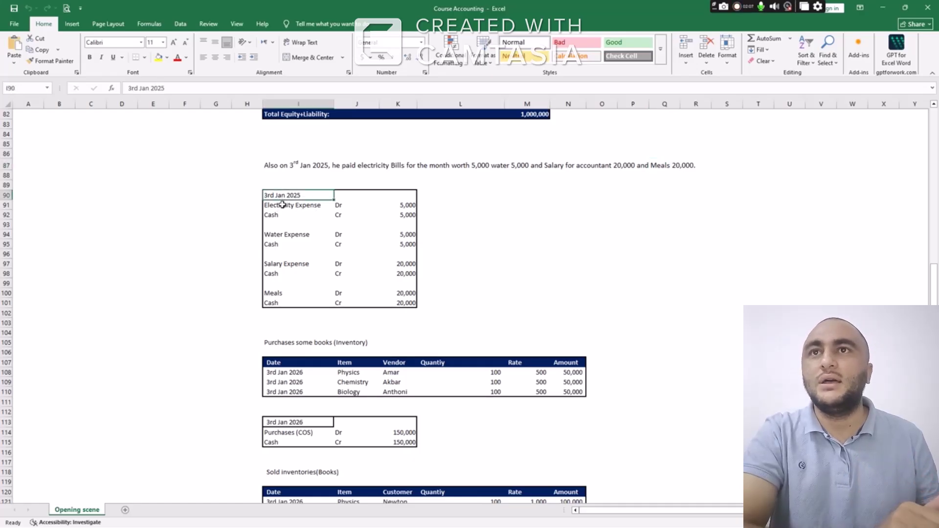
click(282, 206)
click(350, 205)
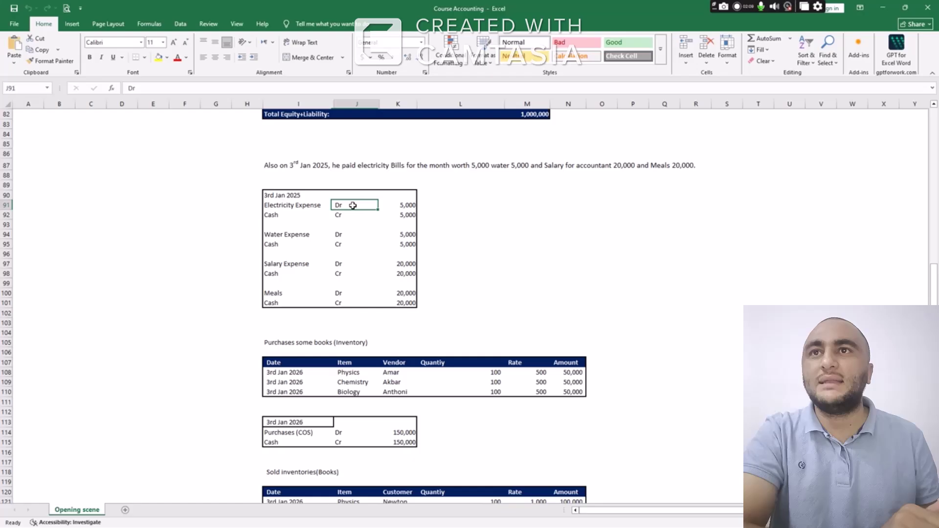
click(293, 206)
click(288, 216)
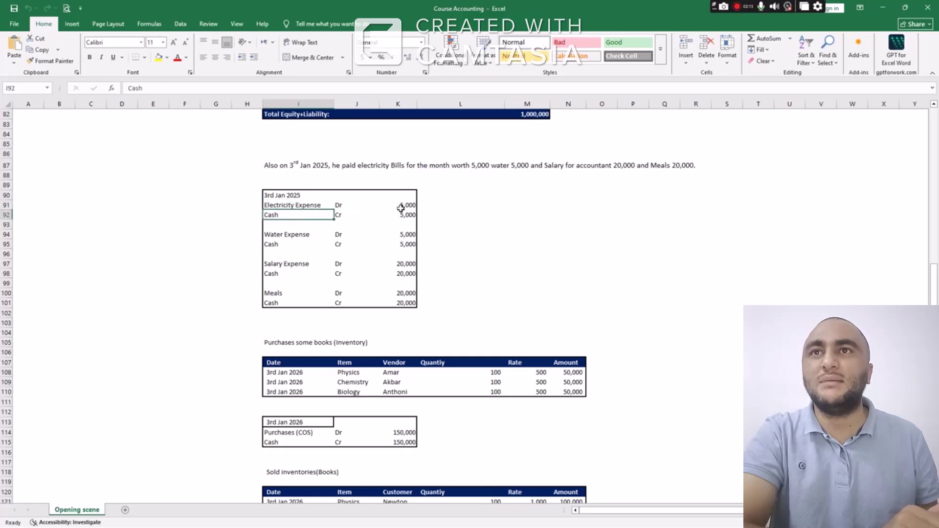
click(298, 207)
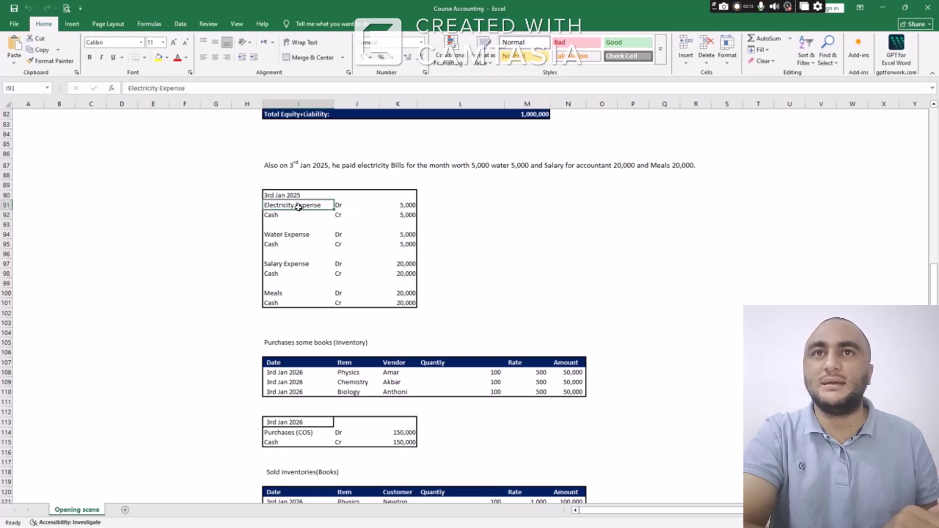
click(305, 238)
click(298, 263)
click(294, 293)
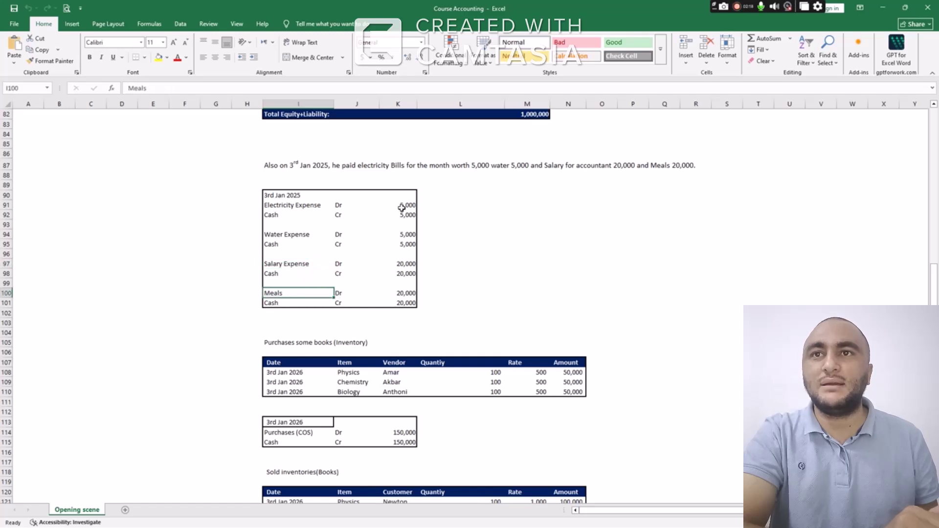
drag(401, 207, 405, 302)
click(460, 224)
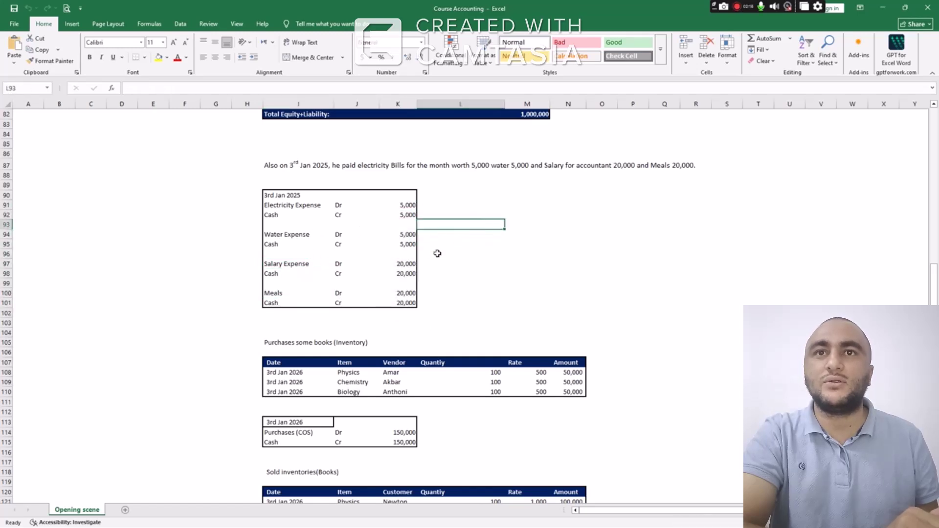
scroll(438, 253, down, 4)
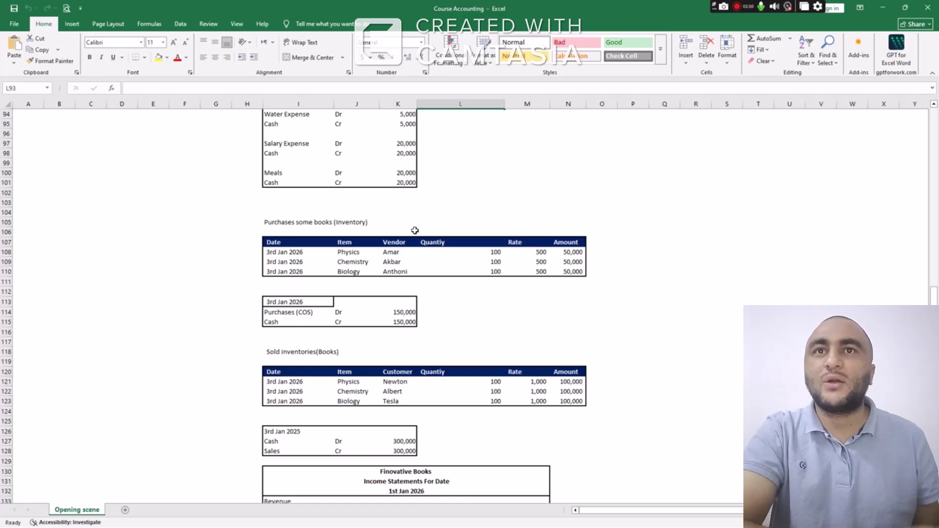
scroll(414, 231, down, 1)
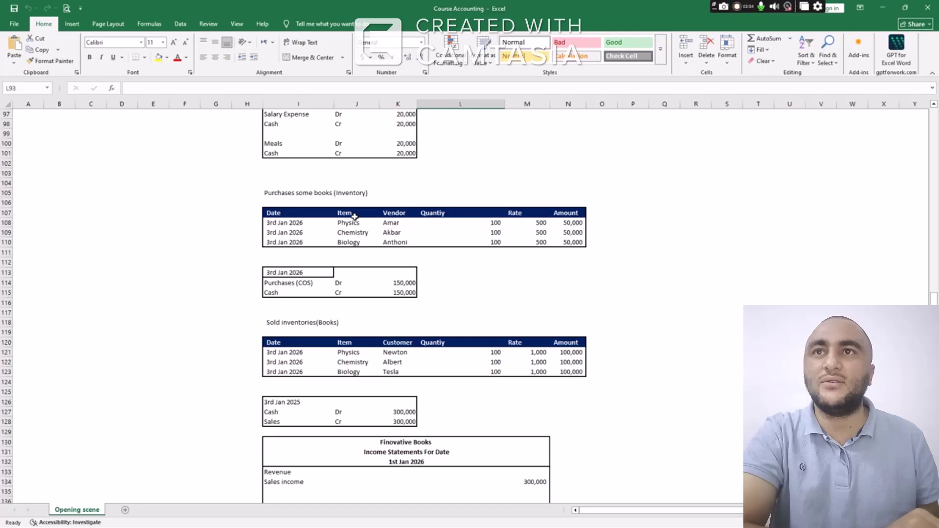
drag(354, 217, 352, 241)
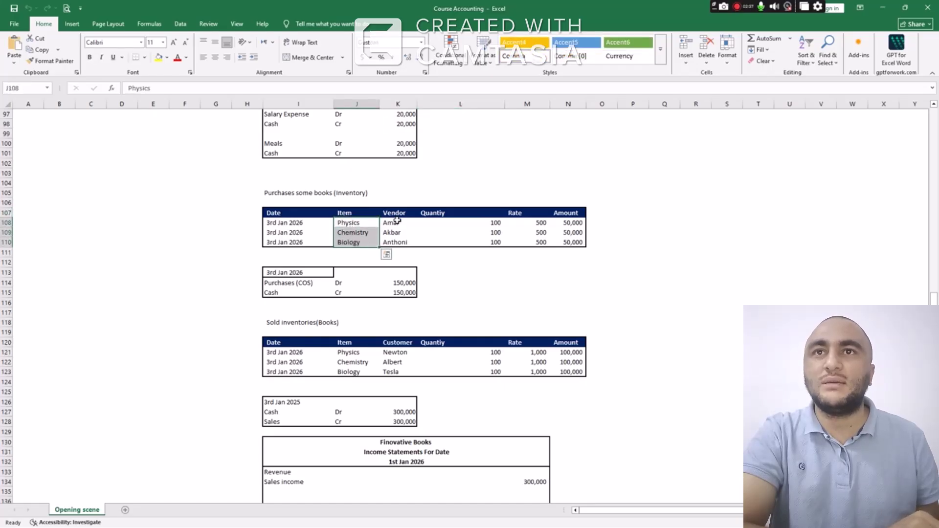
click(397, 215)
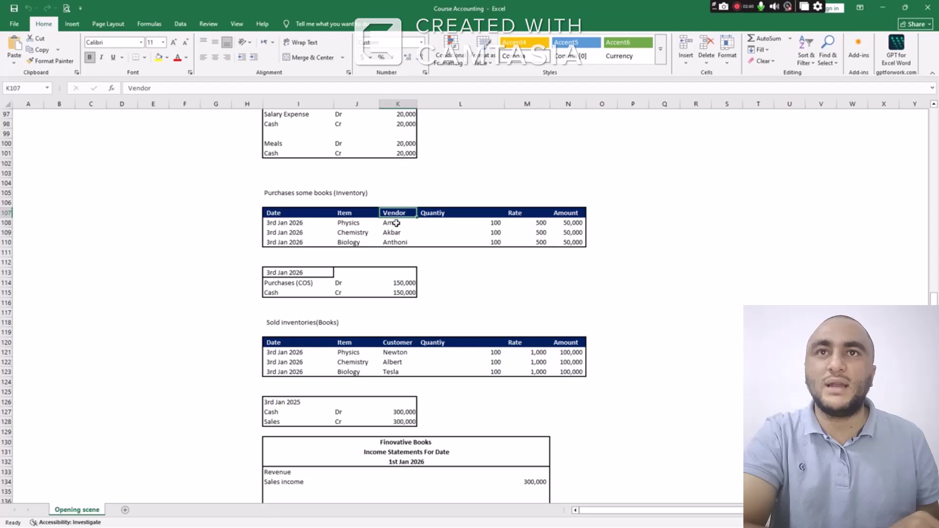
drag(399, 224, 394, 243)
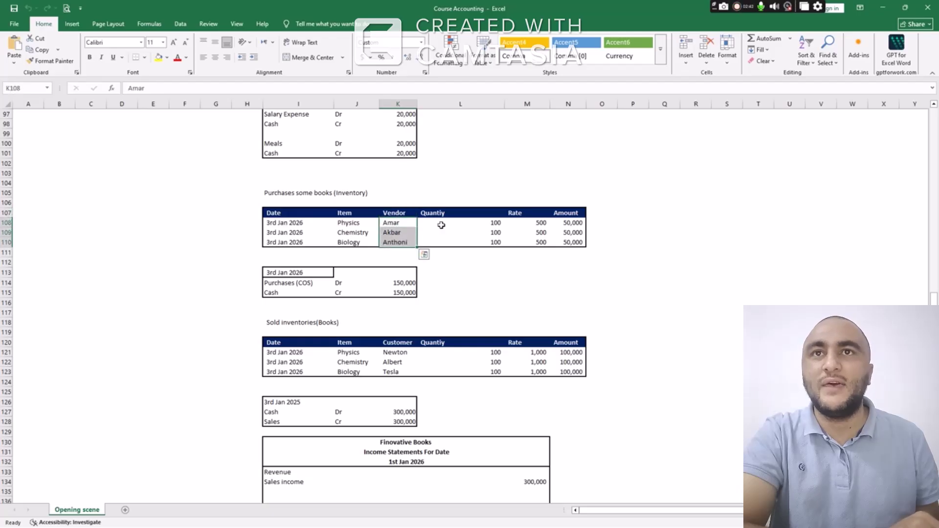
drag(502, 227, 567, 244)
click(533, 228)
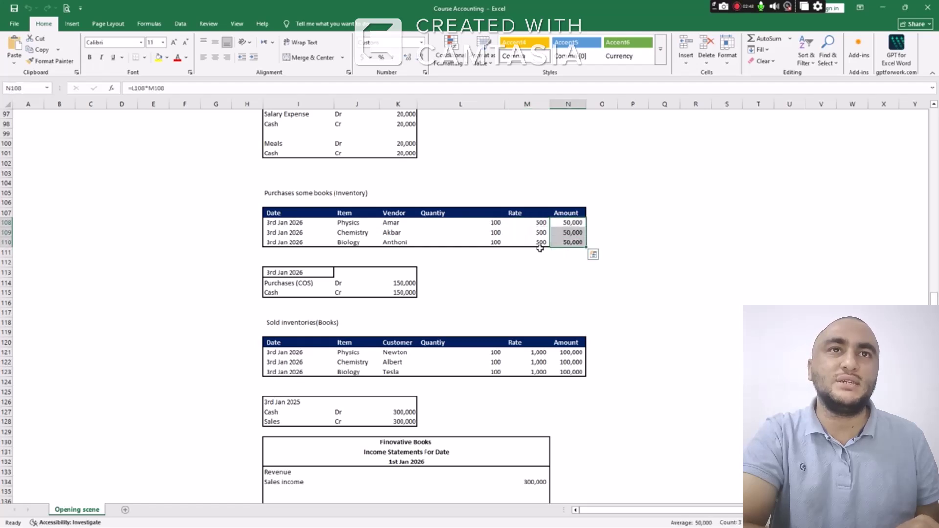
drag(305, 287, 387, 292)
scroll(384, 260, down, 2)
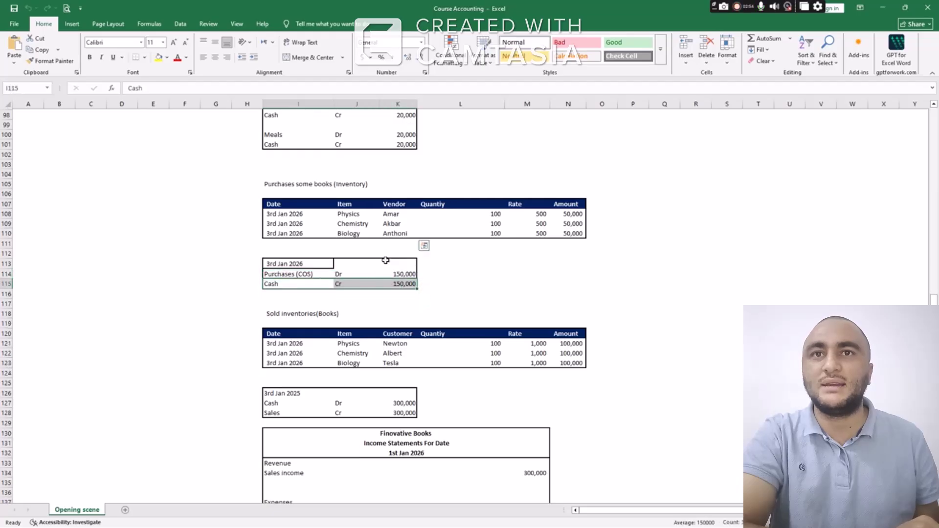
click(310, 263)
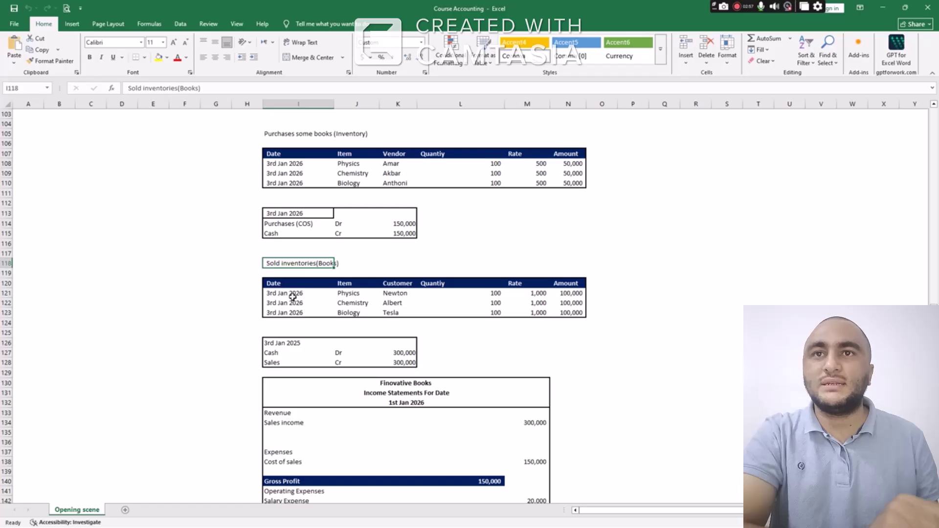
drag(293, 292, 296, 312)
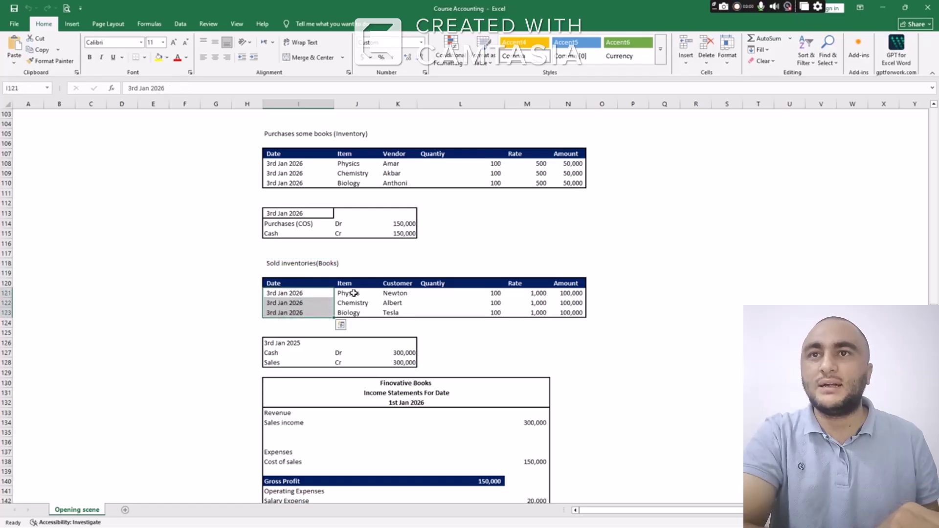
drag(348, 293, 354, 311)
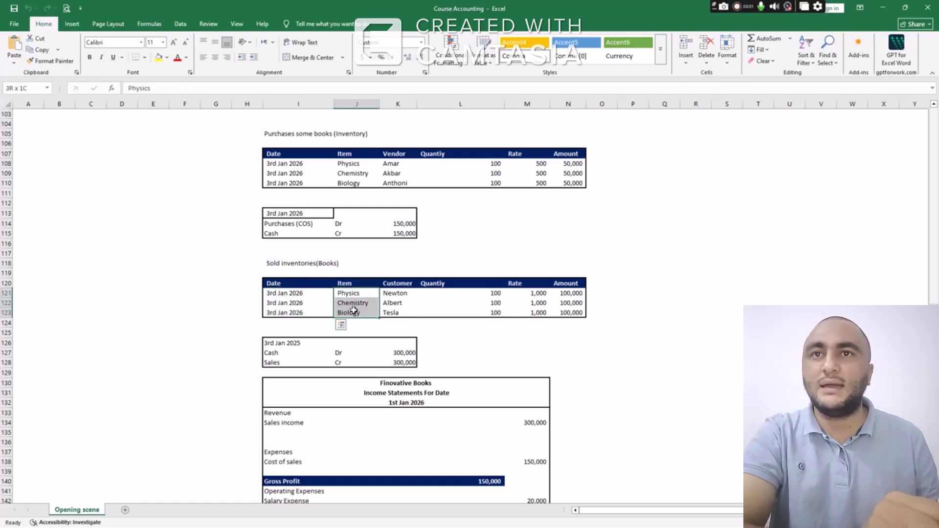
click(393, 295)
click(393, 302)
click(393, 313)
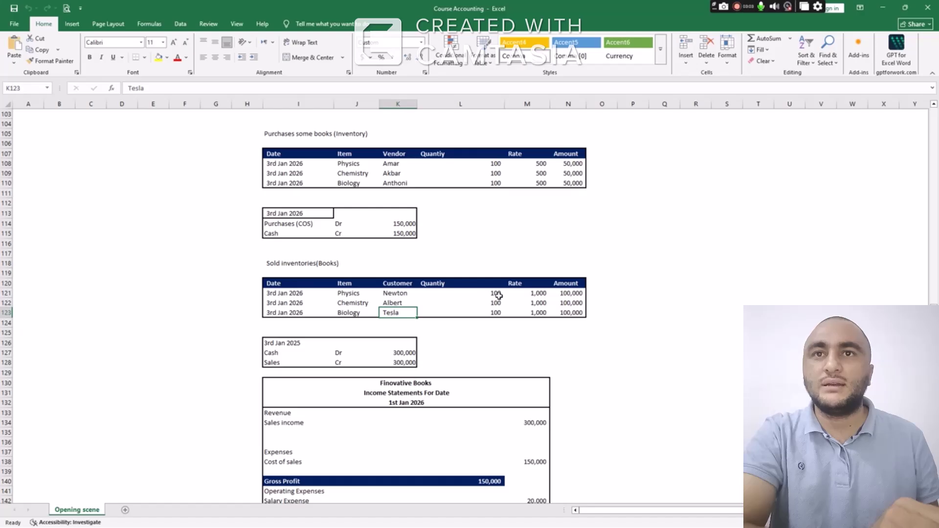
click(529, 294)
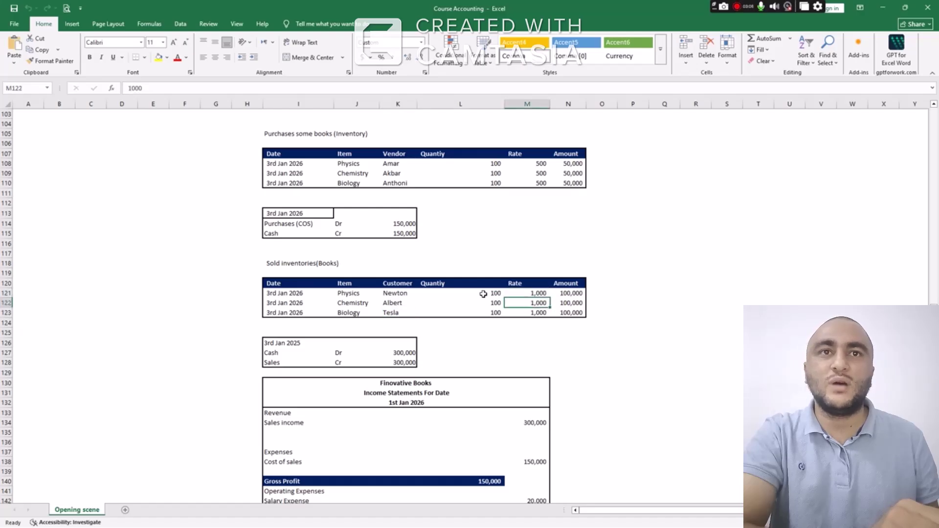
drag(486, 295, 538, 314)
scroll(541, 293, down, 1)
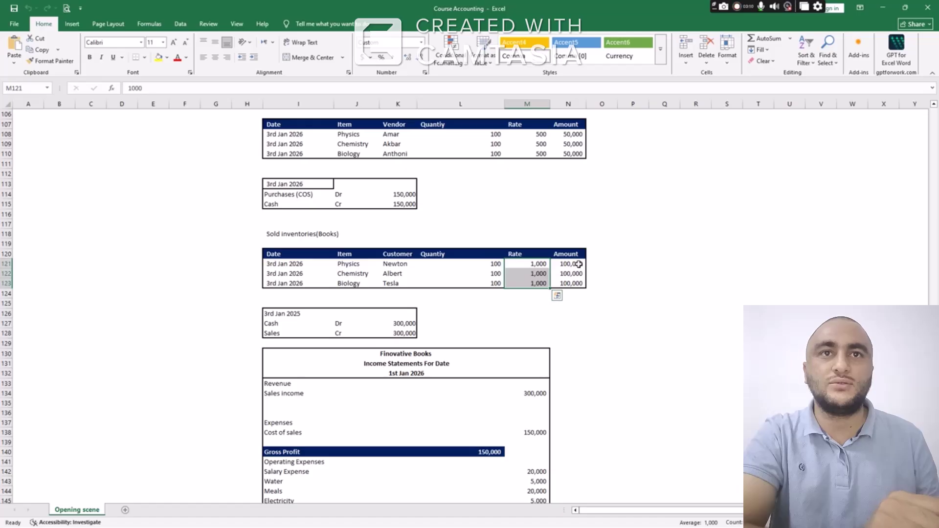
drag(579, 265, 570, 284)
scroll(421, 250, down, 1)
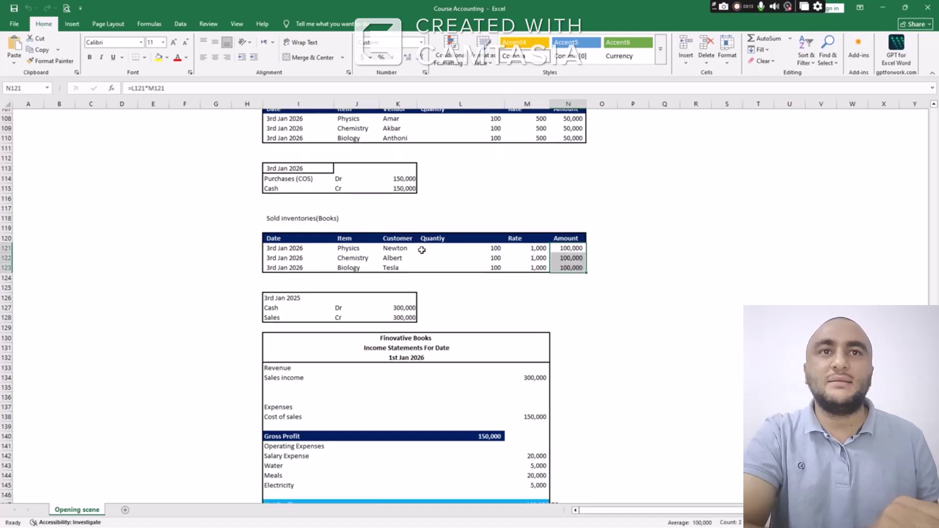
scroll(422, 250, down, 2)
drag(280, 264, 406, 267)
click(405, 264)
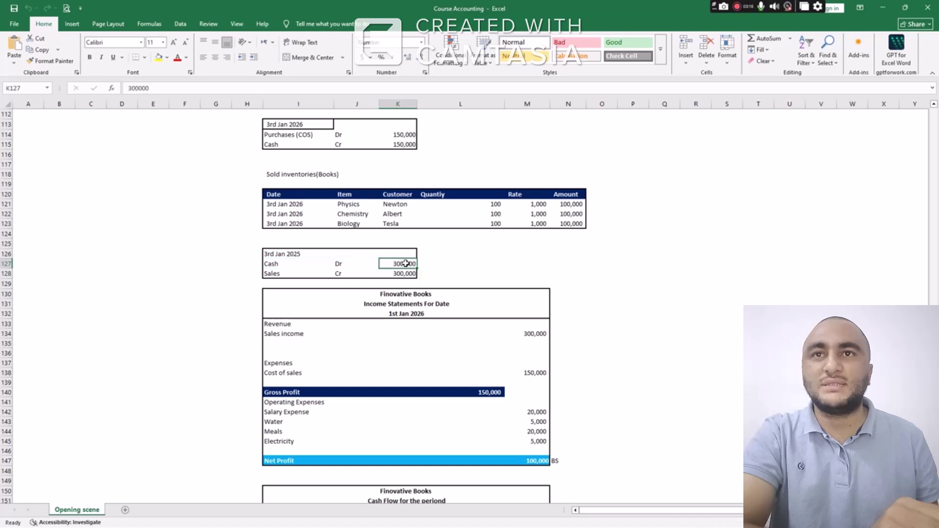
click(296, 274)
click(394, 274)
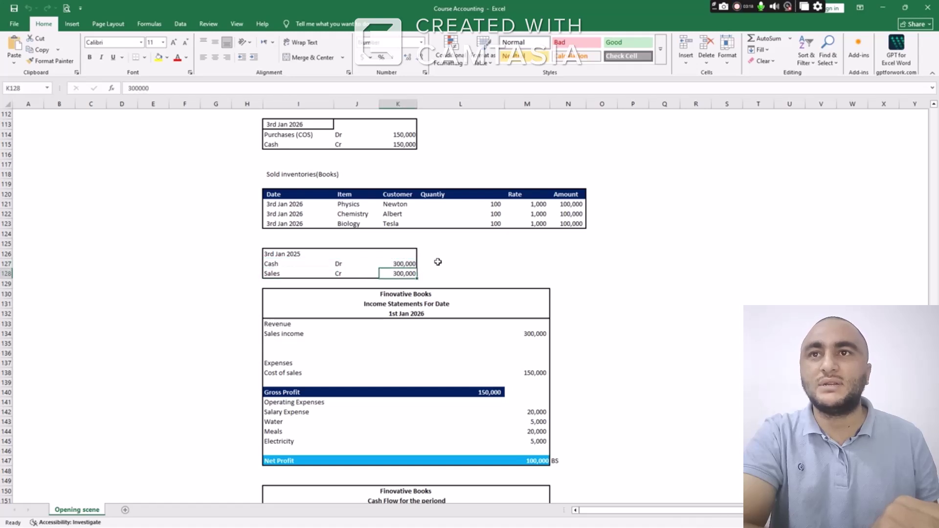
scroll(486, 250, down, 4)
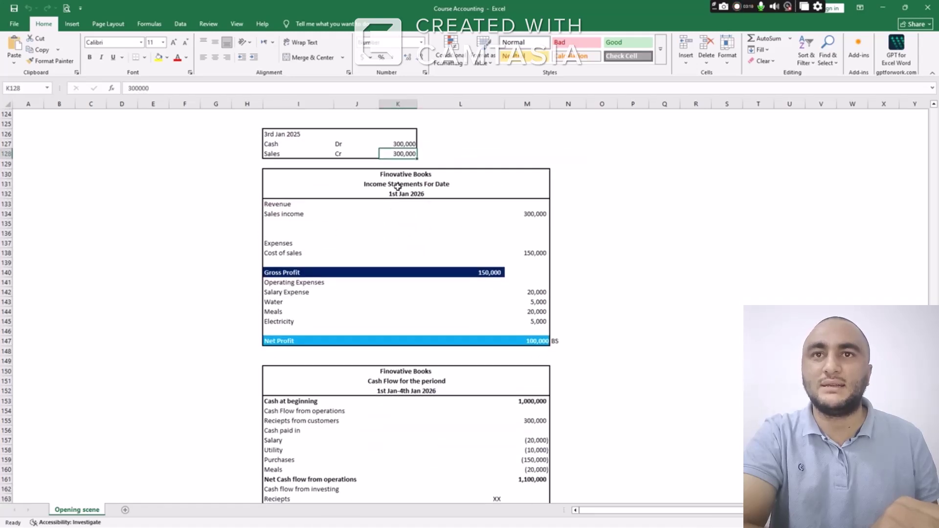
drag(398, 176, 398, 194)
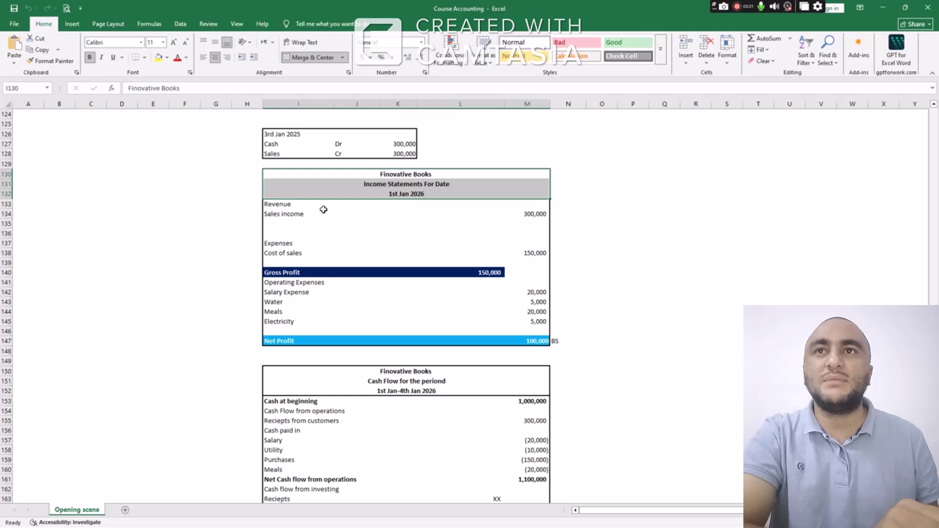
drag(319, 216, 536, 214)
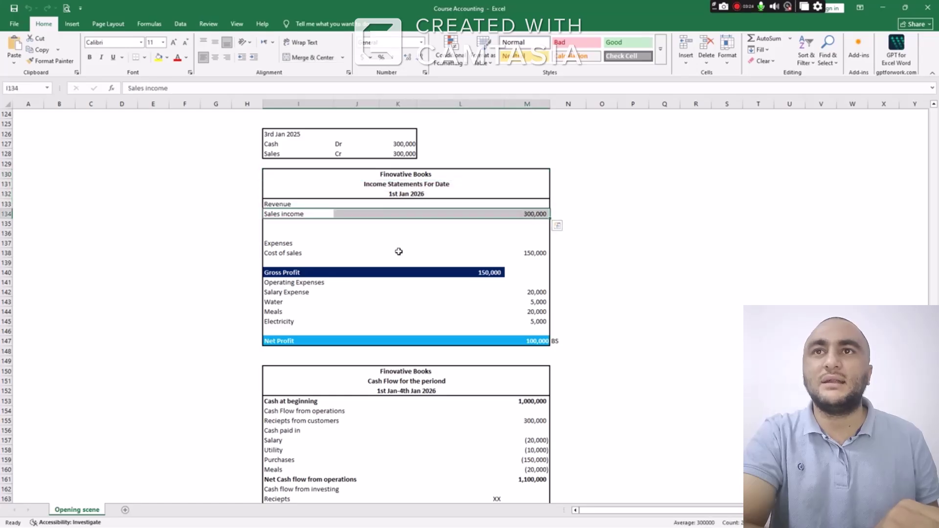
click(309, 246)
drag(305, 253, 524, 252)
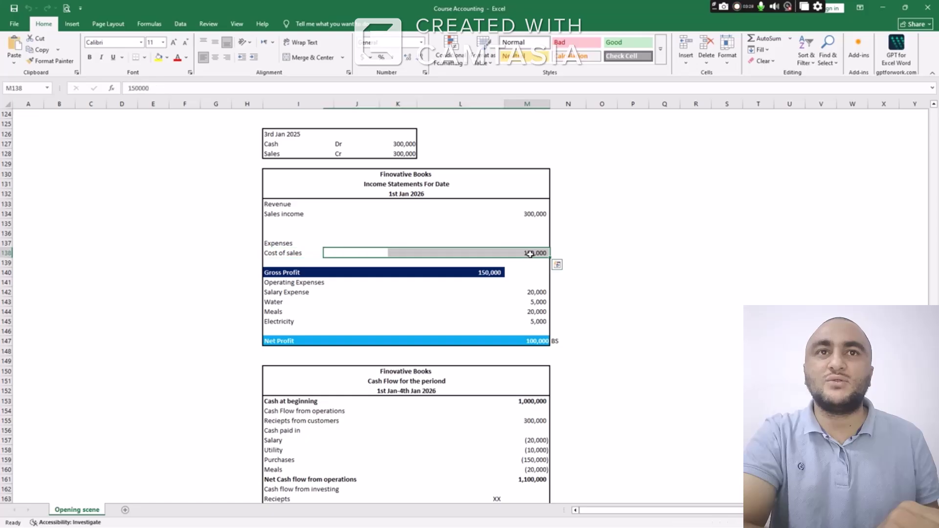
click(522, 253)
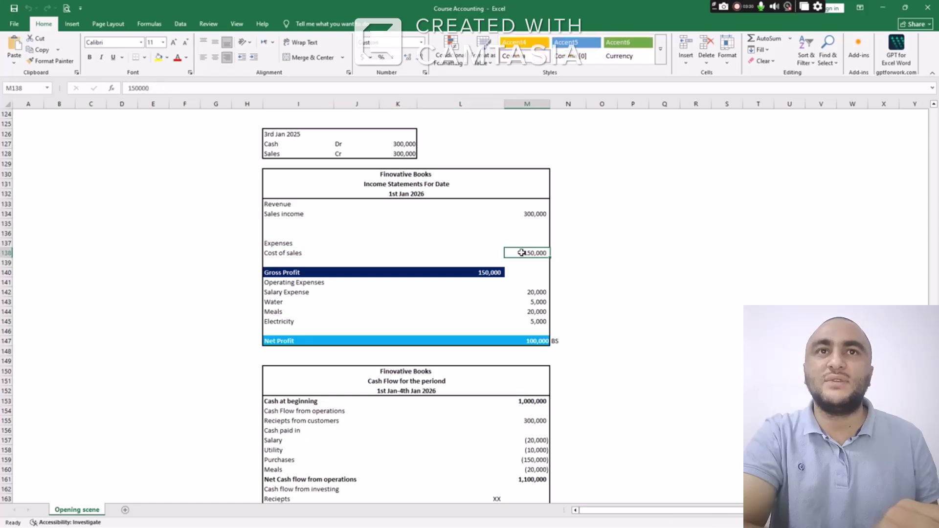
drag(538, 213, 498, 275)
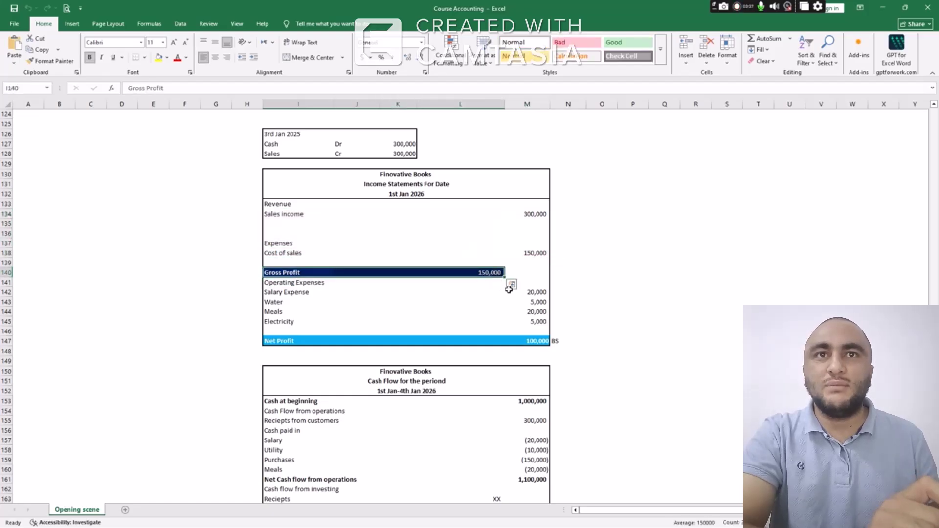
drag(536, 294, 535, 322)
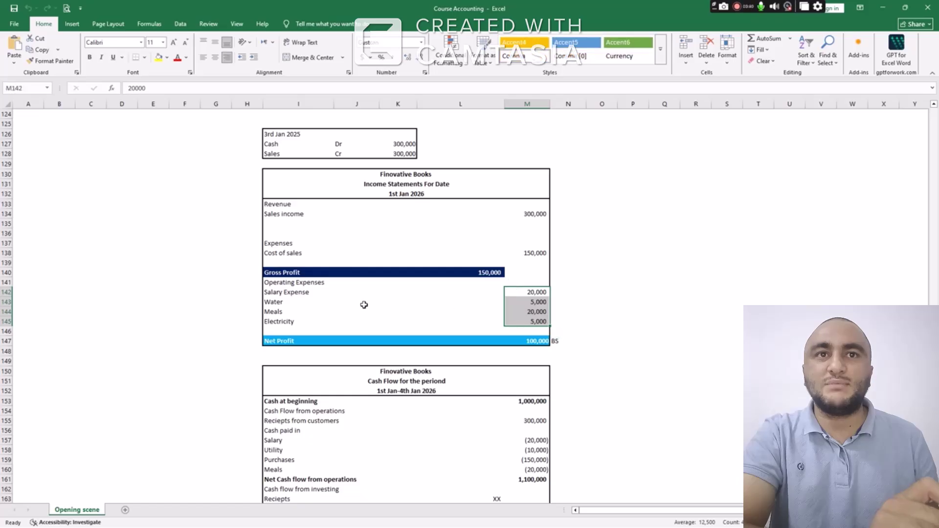
scroll(325, 298, down, 1)
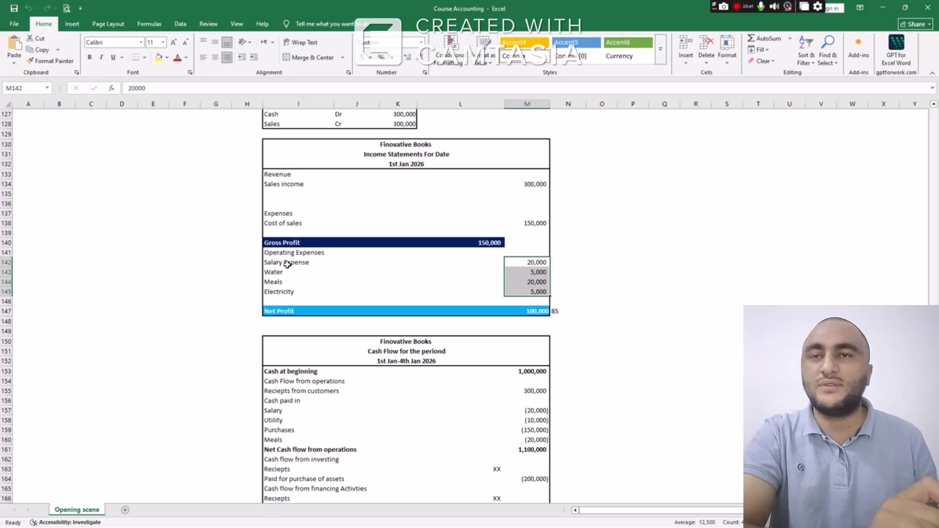
drag(287, 265, 287, 292)
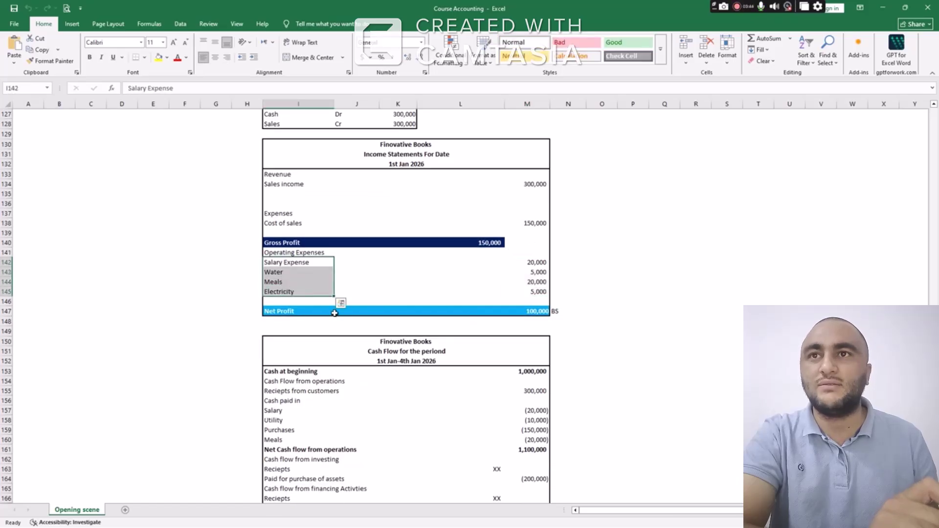
drag(338, 312, 528, 311)
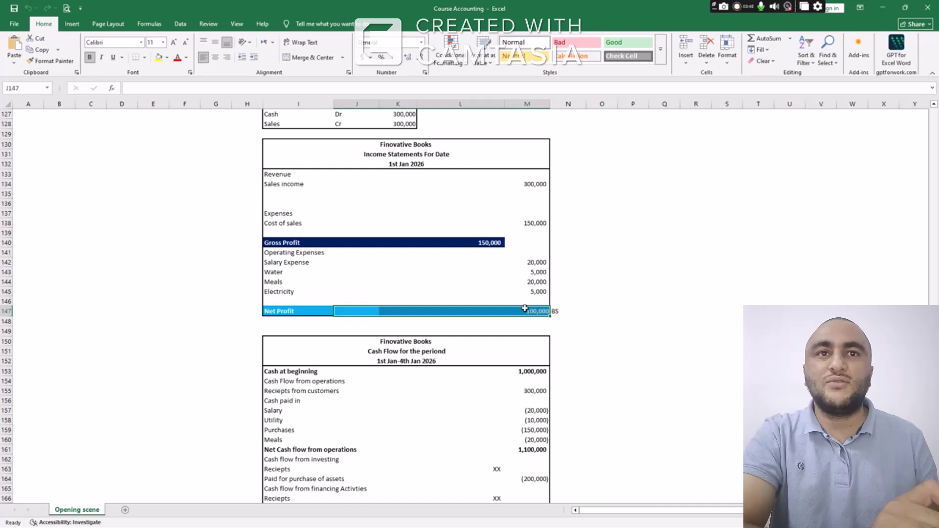
drag(291, 311, 535, 313)
click(555, 312)
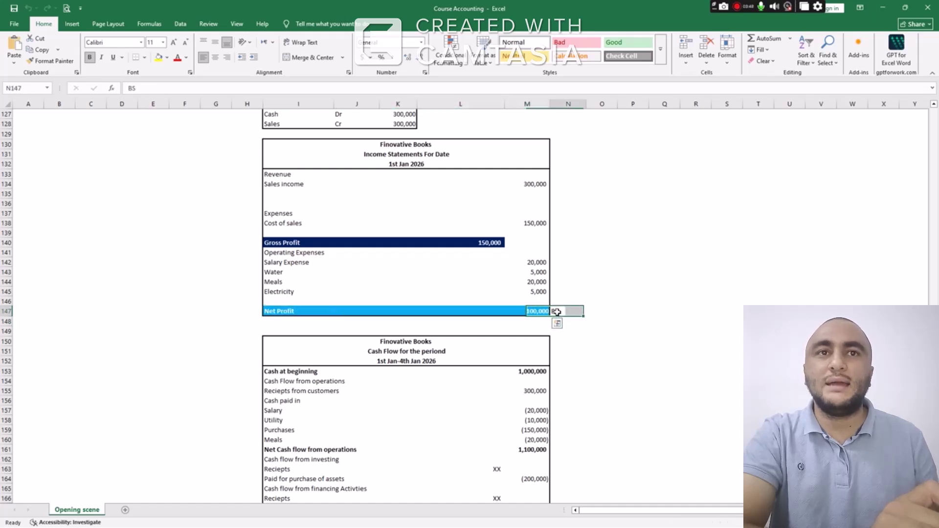
scroll(538, 306, down, 2)
scroll(539, 304, down, 1)
scroll(537, 299, down, 2)
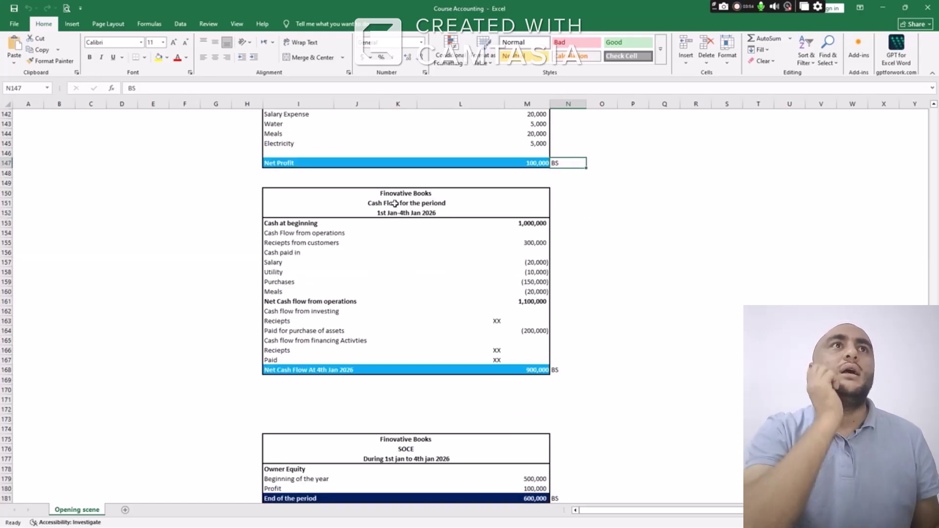
click(379, 226)
drag(393, 229, 529, 233)
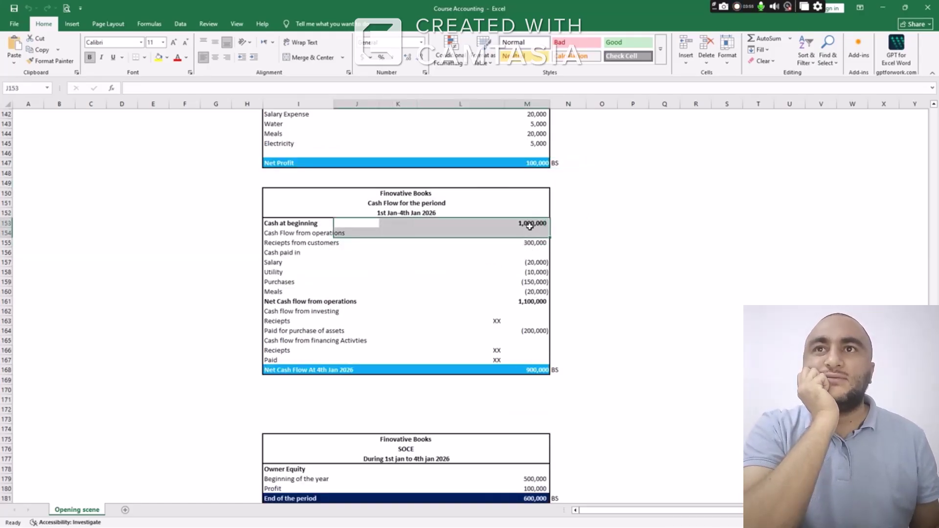
click(530, 225)
click(530, 242)
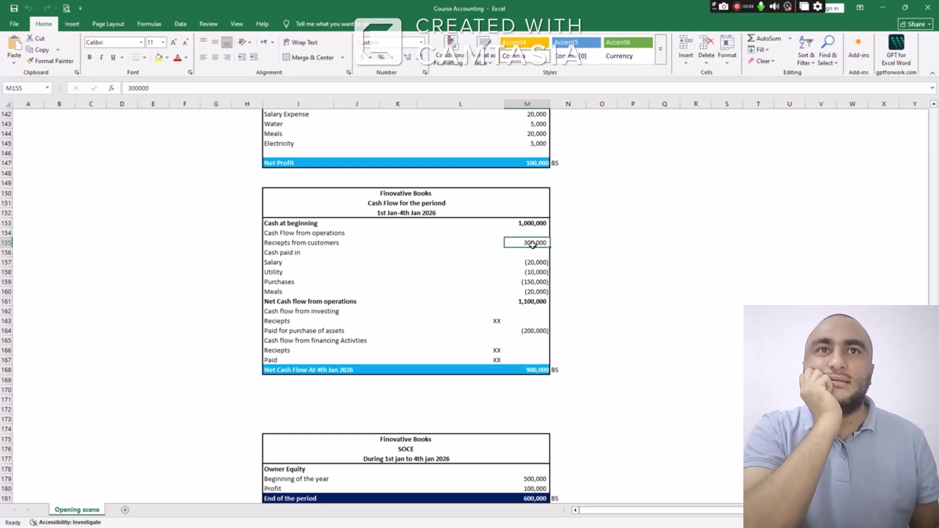
drag(530, 263, 533, 291)
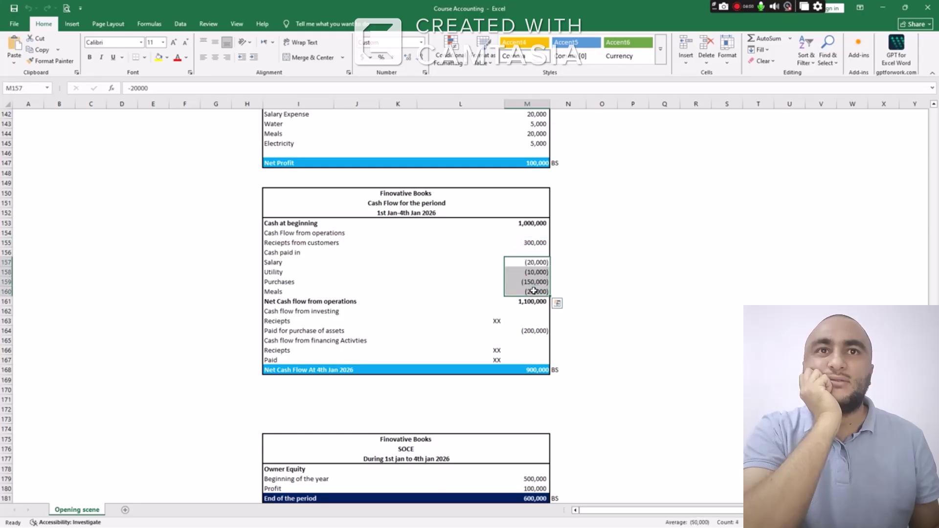
click(527, 305)
click(528, 332)
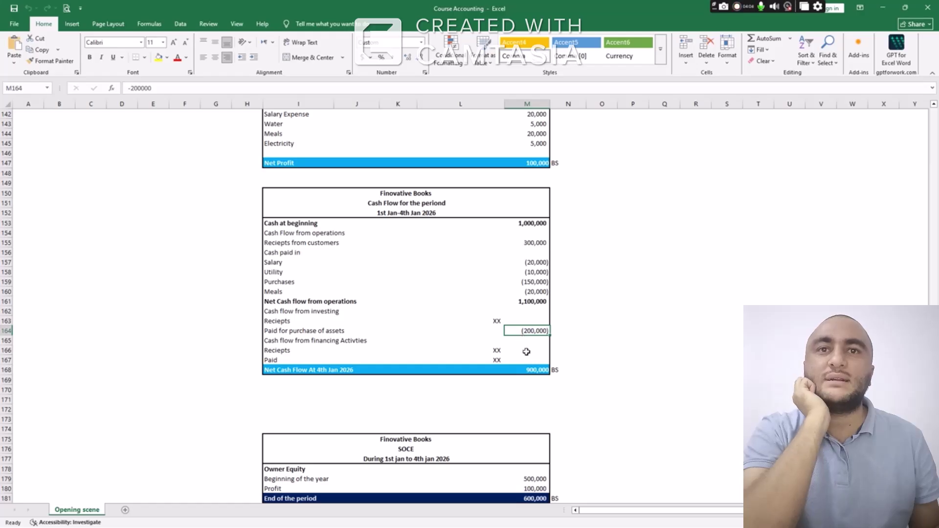
scroll(524, 338, down, 1)
drag(337, 339, 532, 343)
click(535, 341)
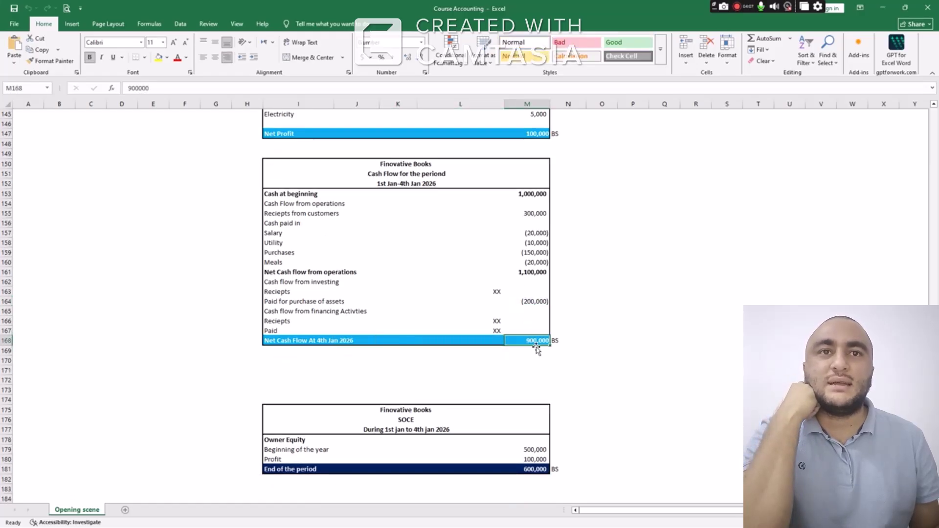
click(550, 341)
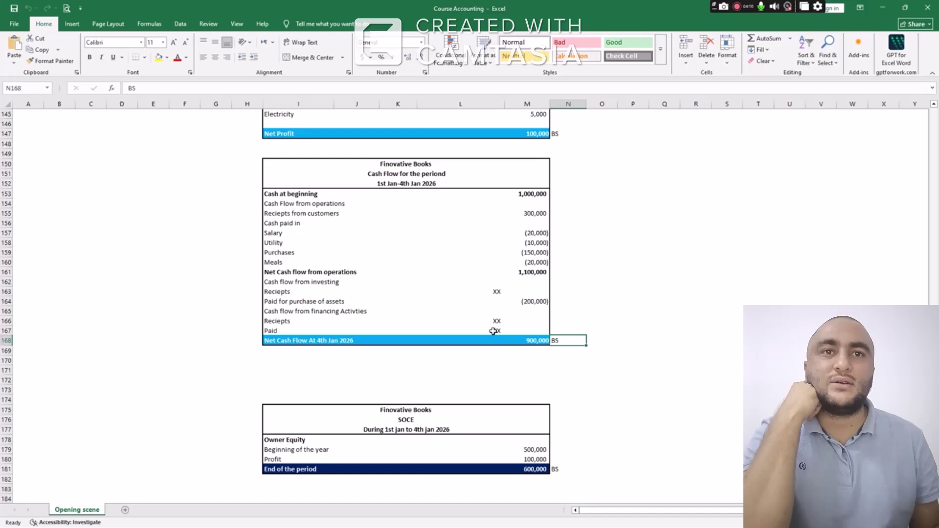
scroll(493, 331, down, 6)
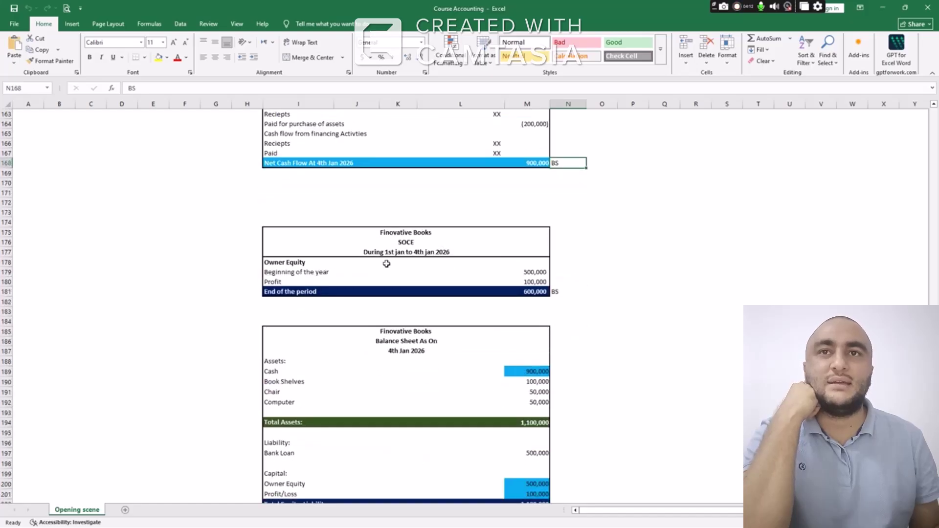
drag(300, 272, 524, 272)
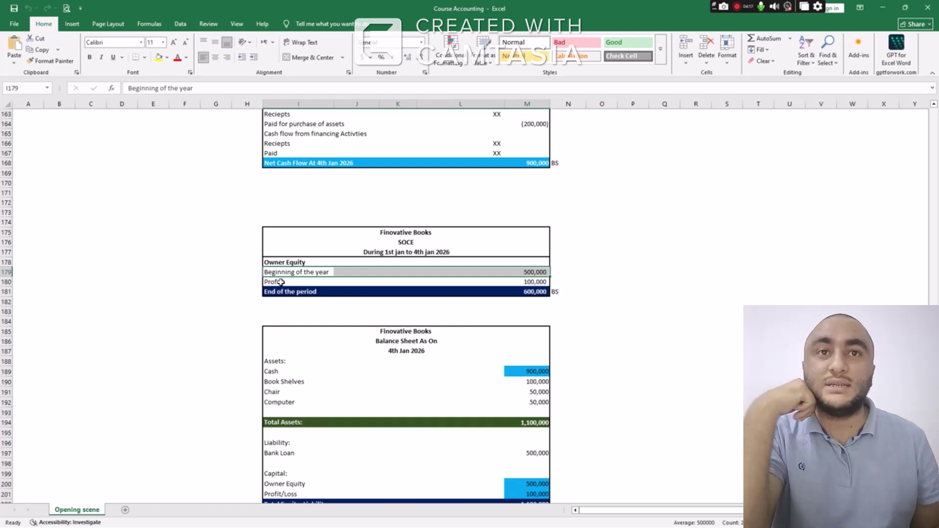
drag(279, 282, 522, 283)
click(523, 283)
scroll(527, 281, up, 8)
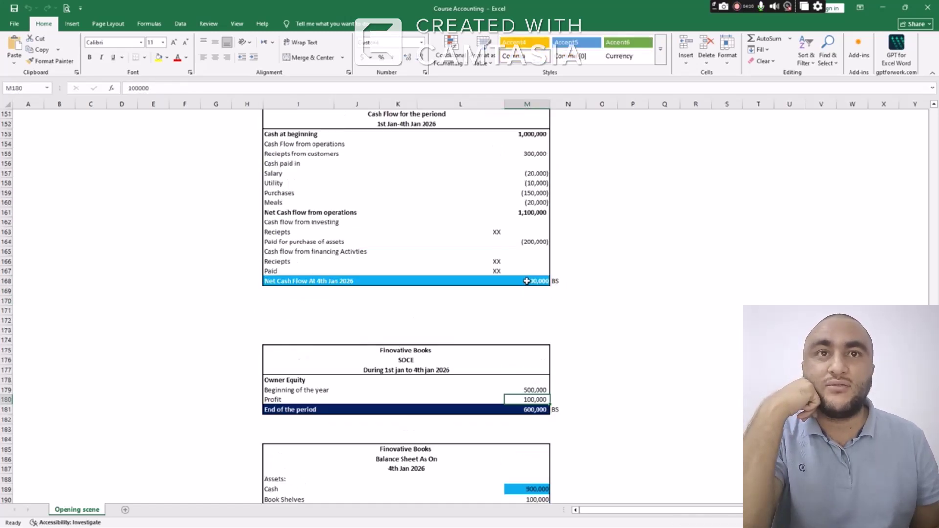
click(535, 192)
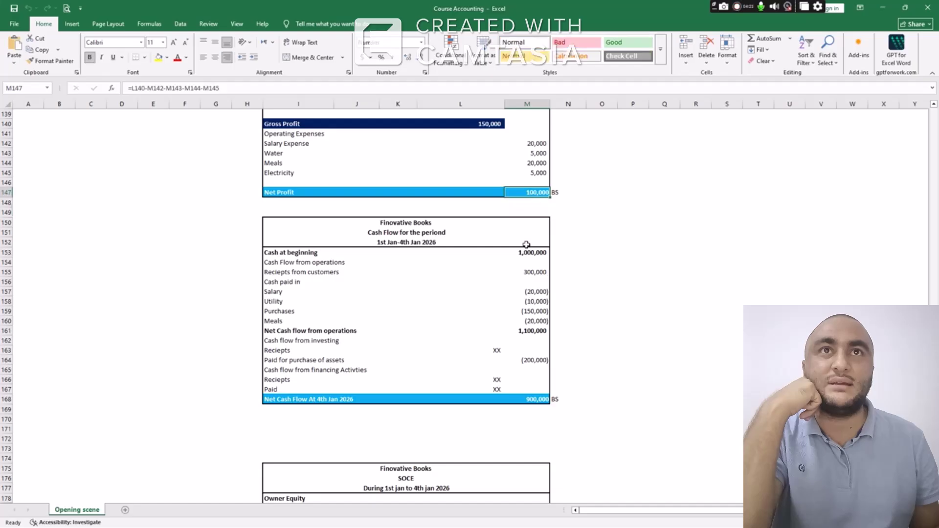
scroll(525, 247, down, 9)
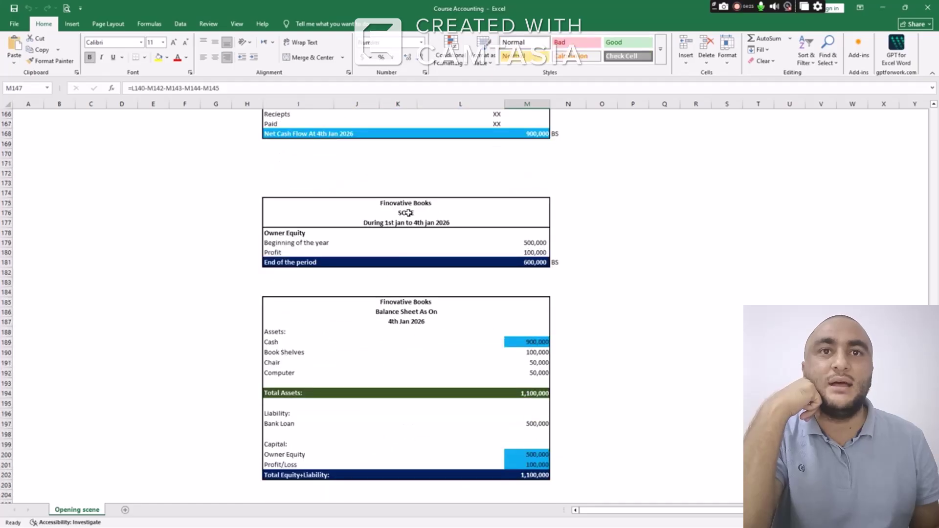
click(375, 244)
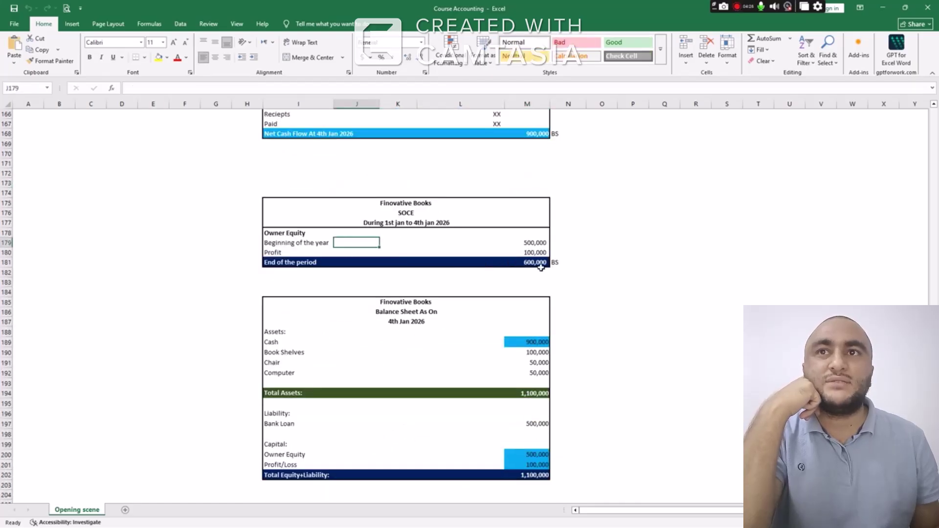
click(508, 262)
scroll(471, 264, down, 3)
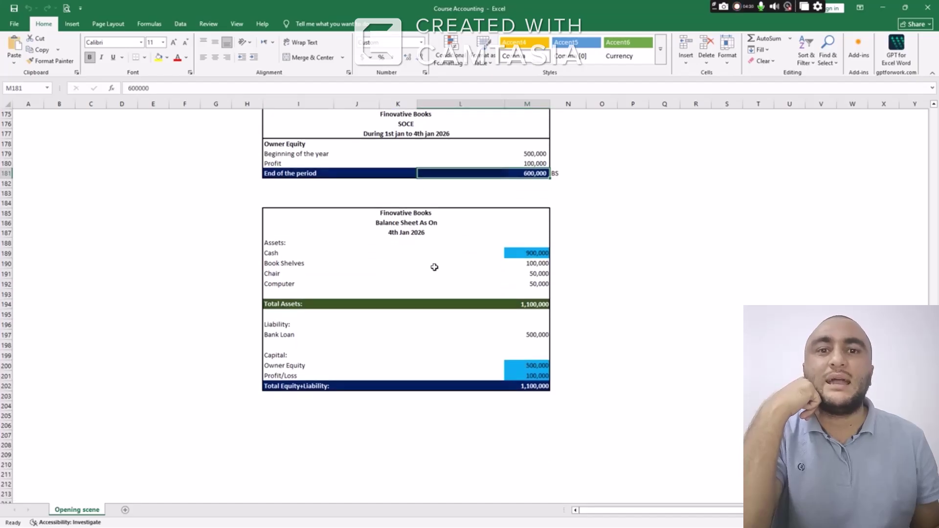
click(538, 254)
scroll(537, 254, up, 3)
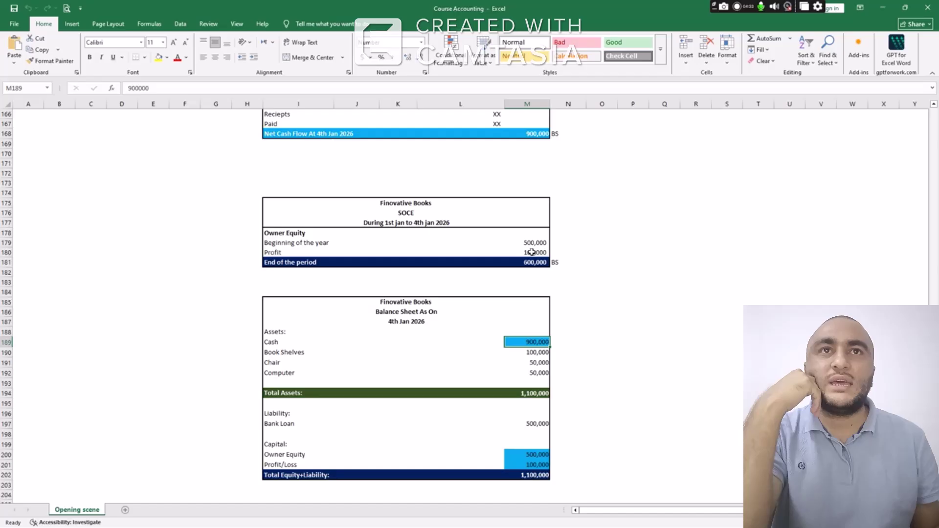
click(538, 134)
scroll(542, 289, down, 3)
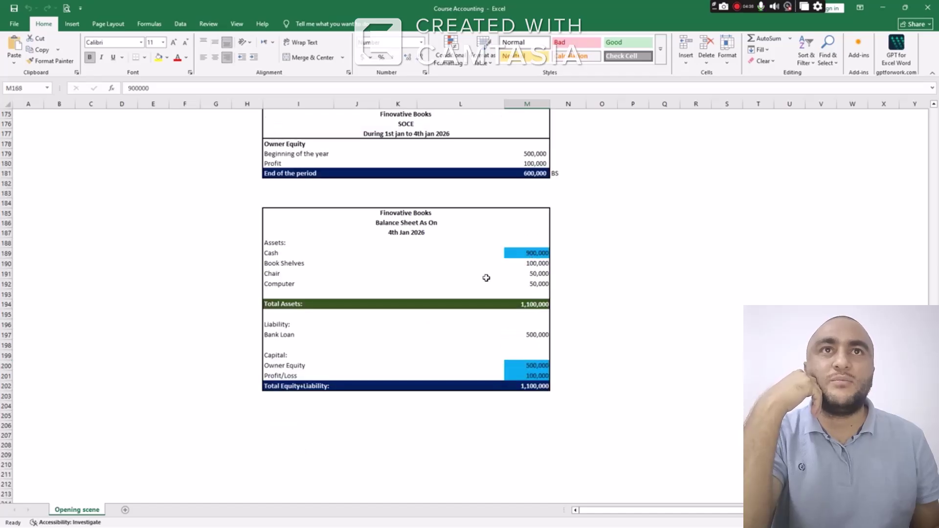
drag(308, 263, 526, 279)
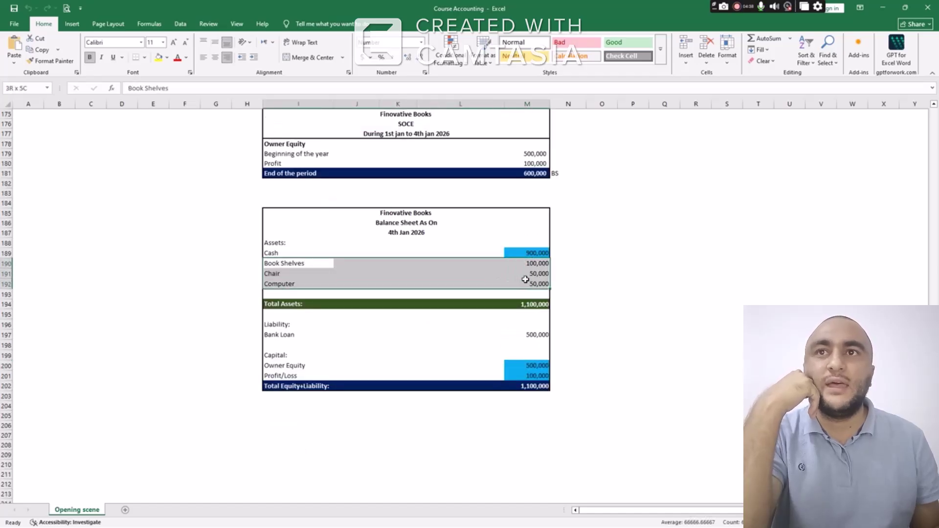
click(536, 263)
click(531, 272)
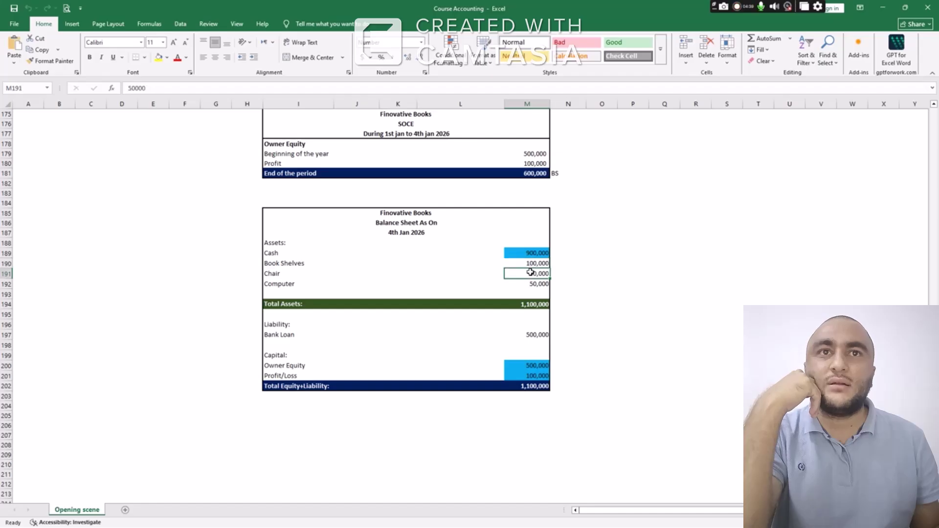
double_click(531, 274)
double_click(530, 276)
click(522, 282)
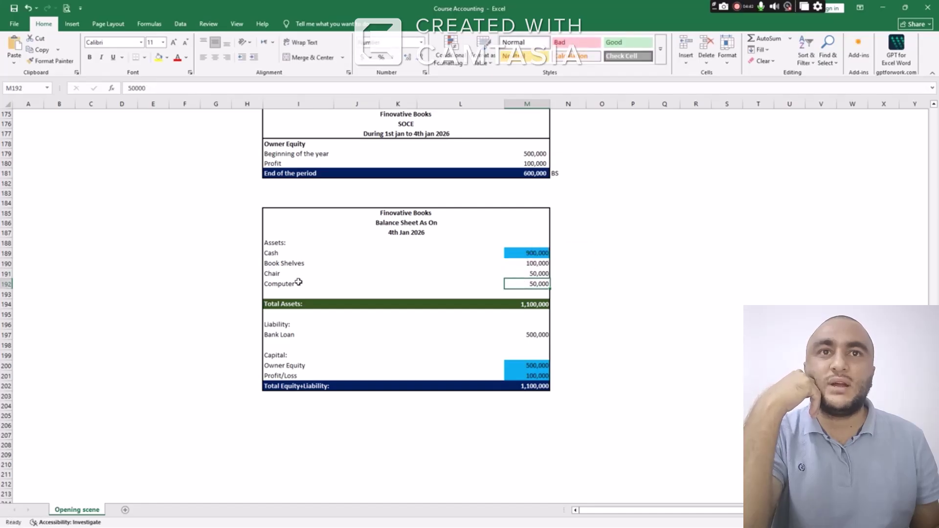
click(279, 282)
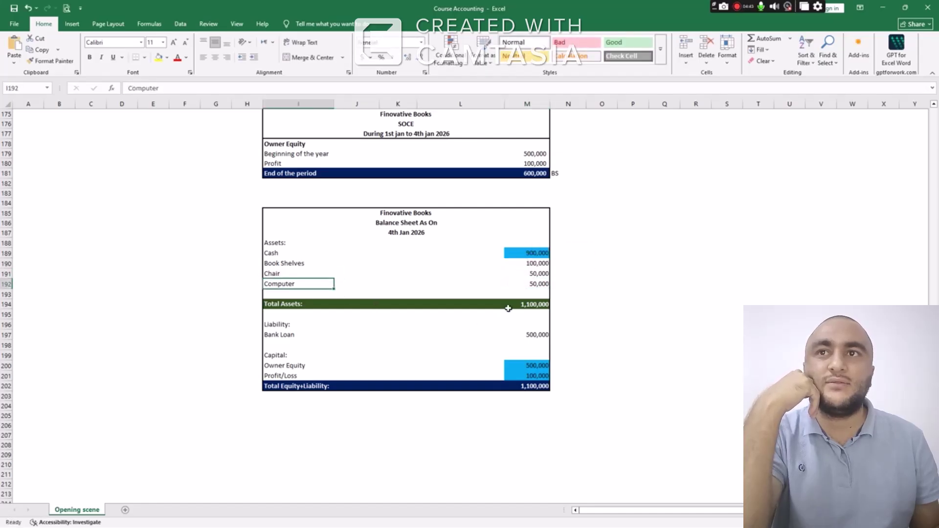
click(536, 305)
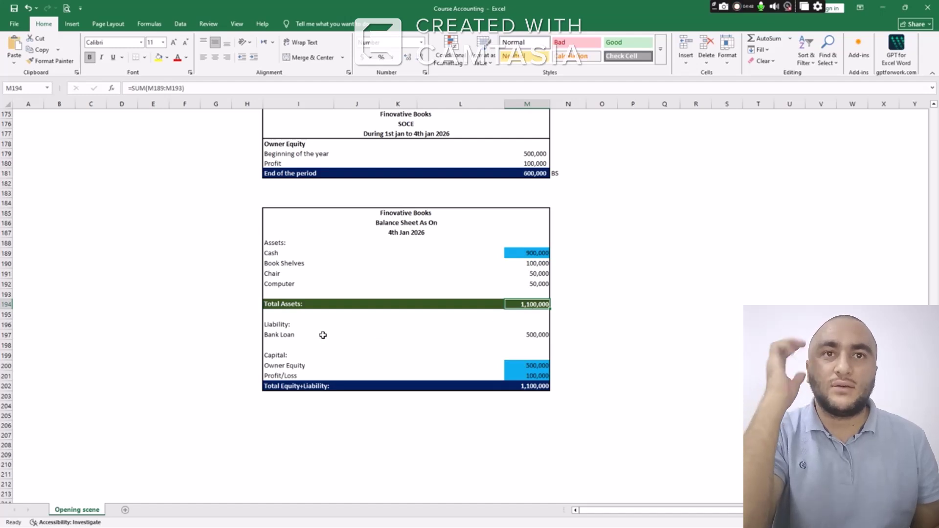
click(282, 336)
click(527, 336)
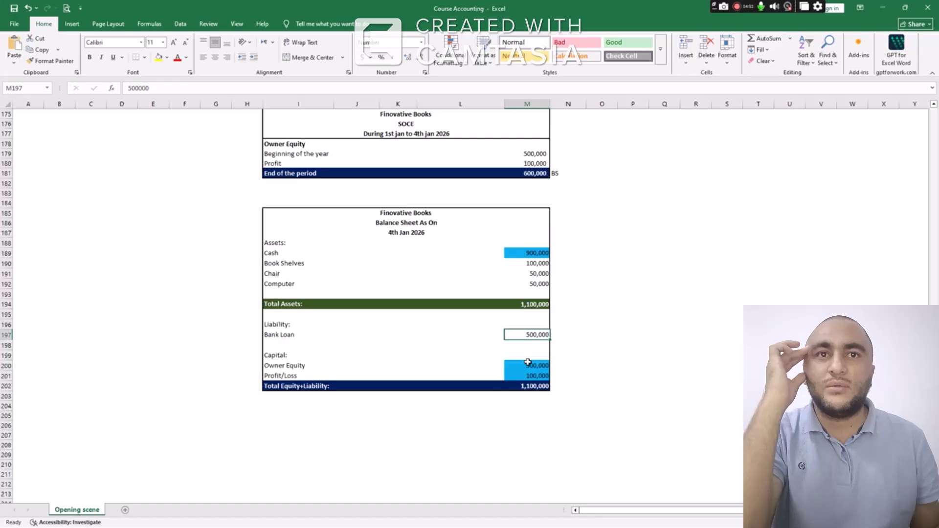
click(303, 359)
click(517, 364)
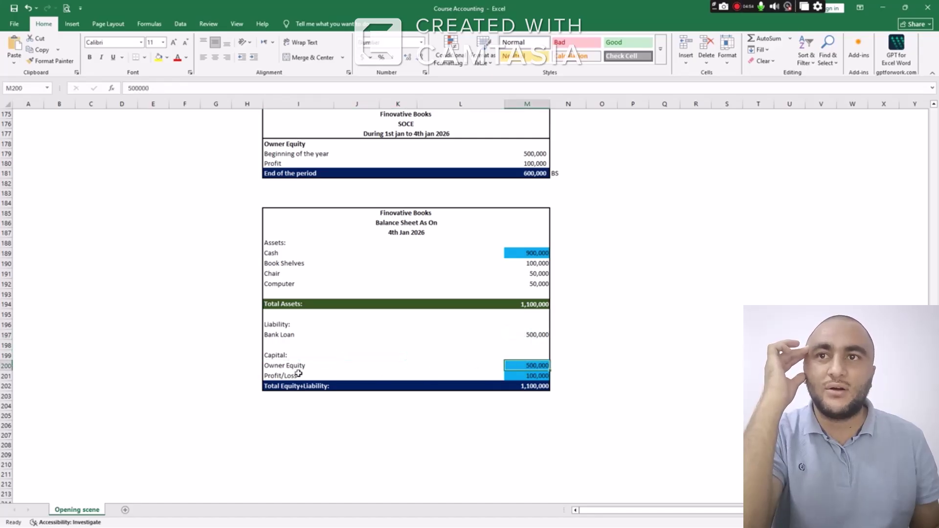
click(280, 376)
click(526, 375)
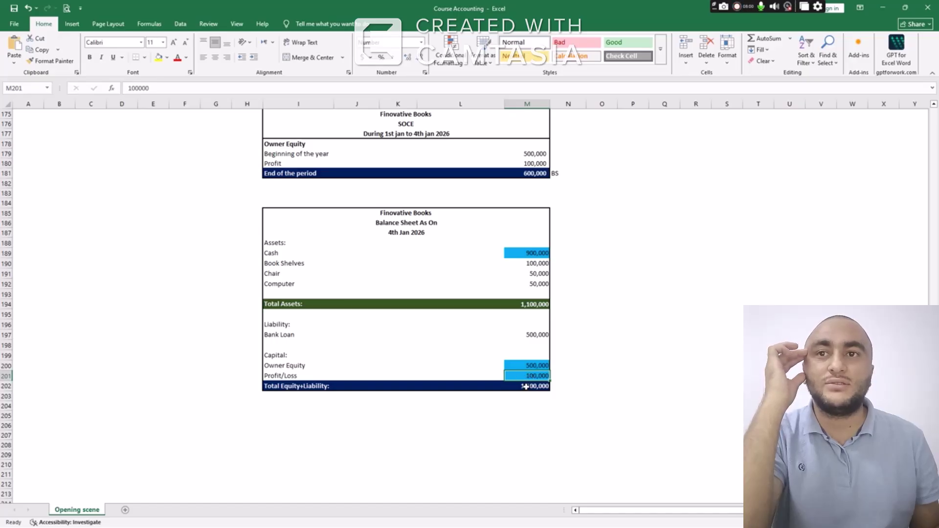
click(525, 386)
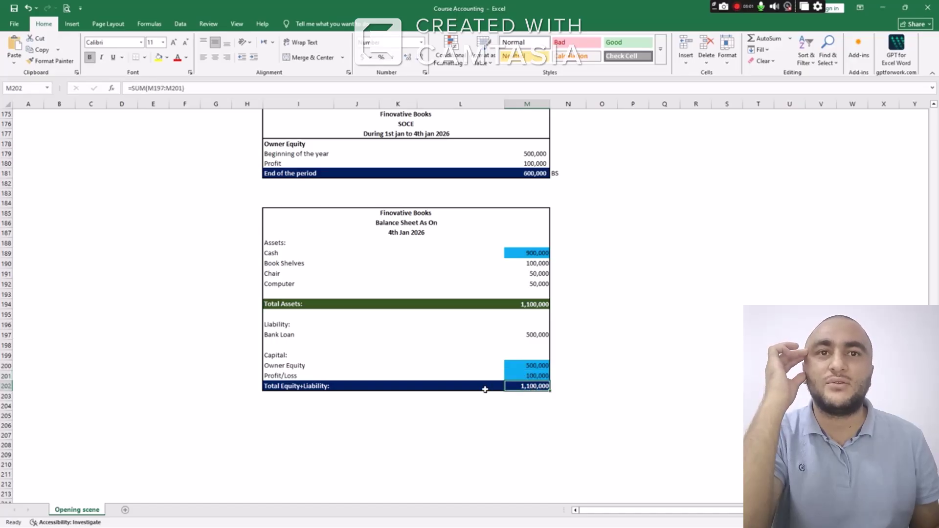
scroll(408, 387, down, 1)
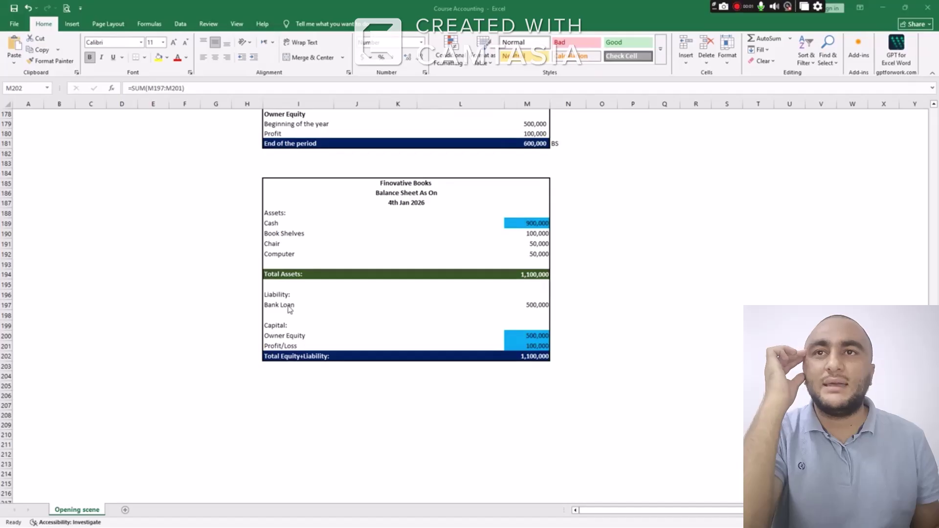
drag(342, 303, 536, 305)
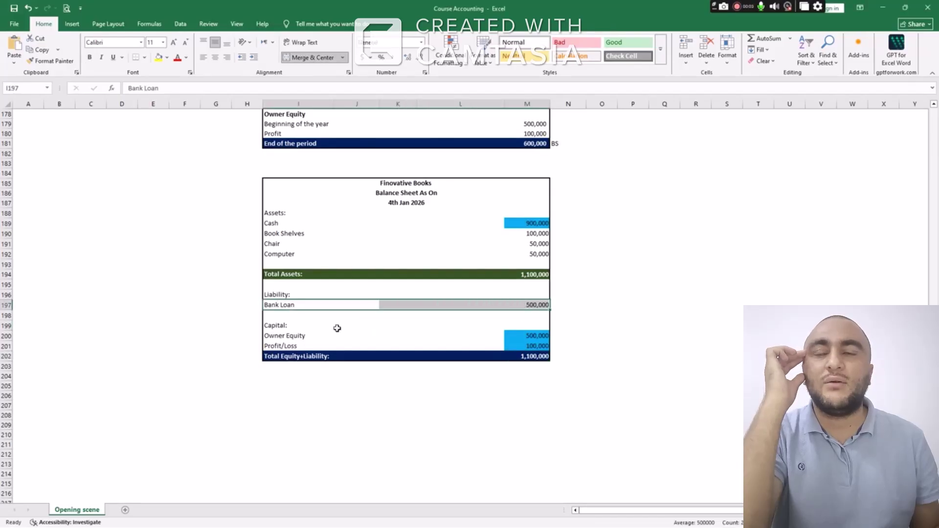
drag(316, 337, 535, 337)
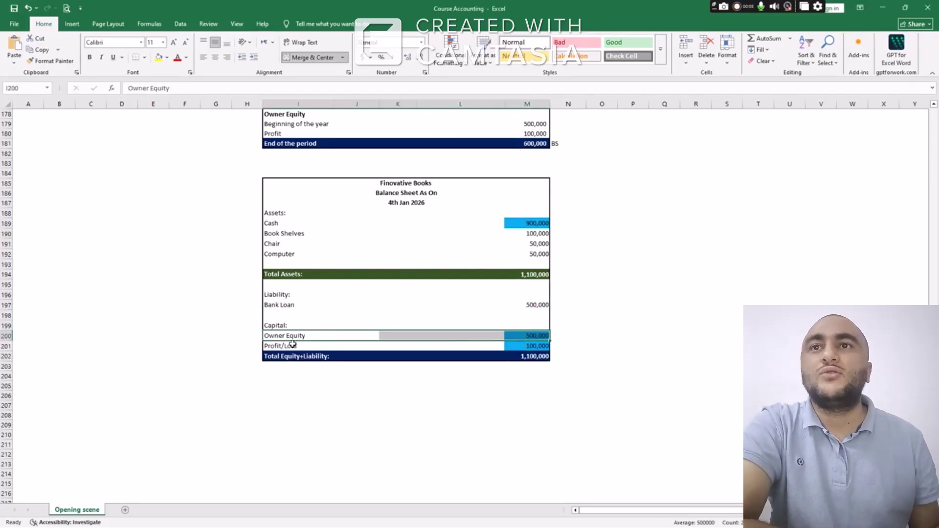
drag(292, 344, 526, 346)
click(530, 347)
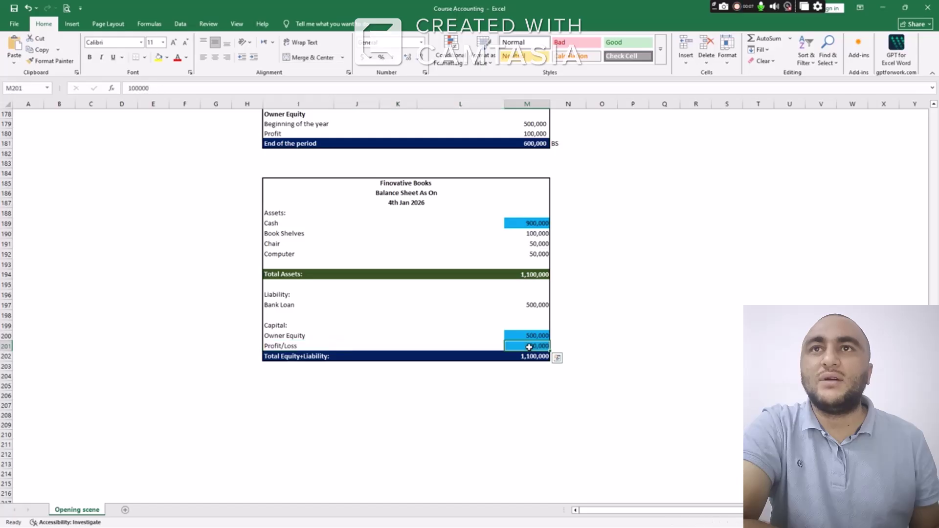
drag(296, 356, 521, 357)
click(523, 359)
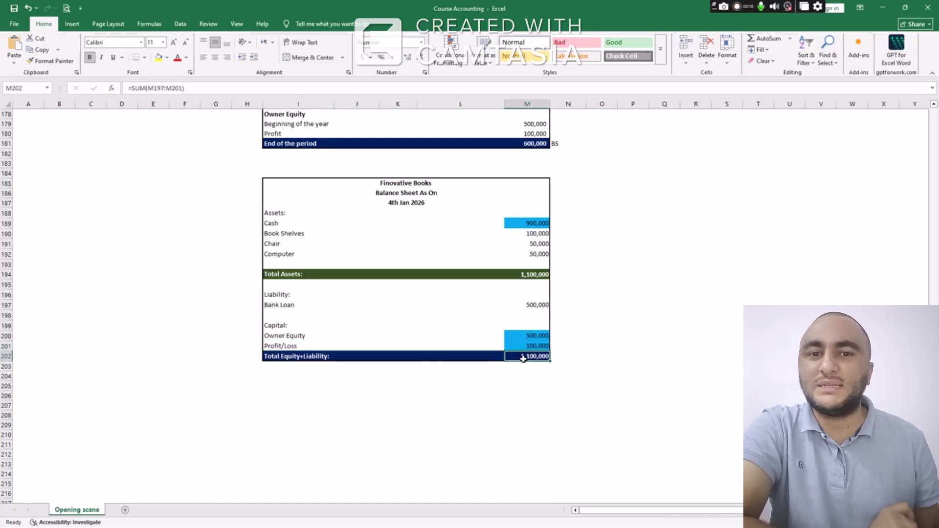
click(533, 275)
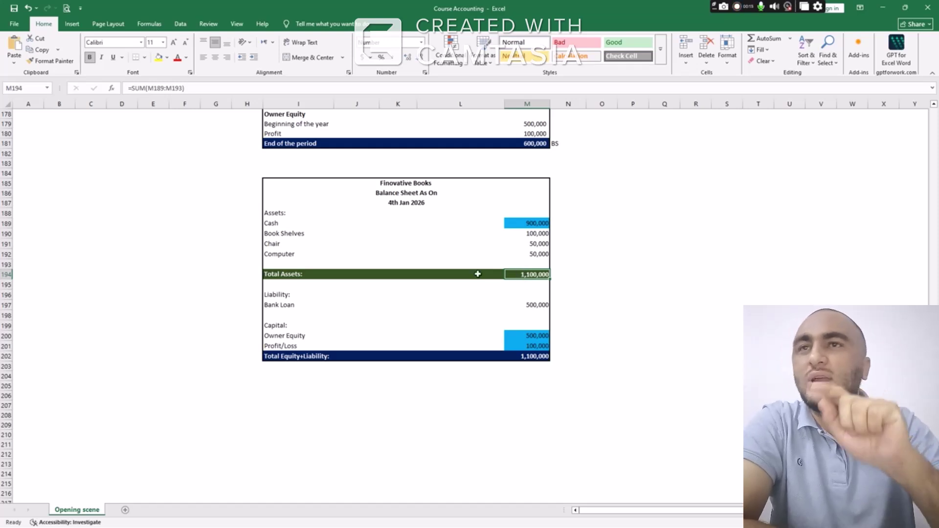
scroll(438, 274, up, 1)
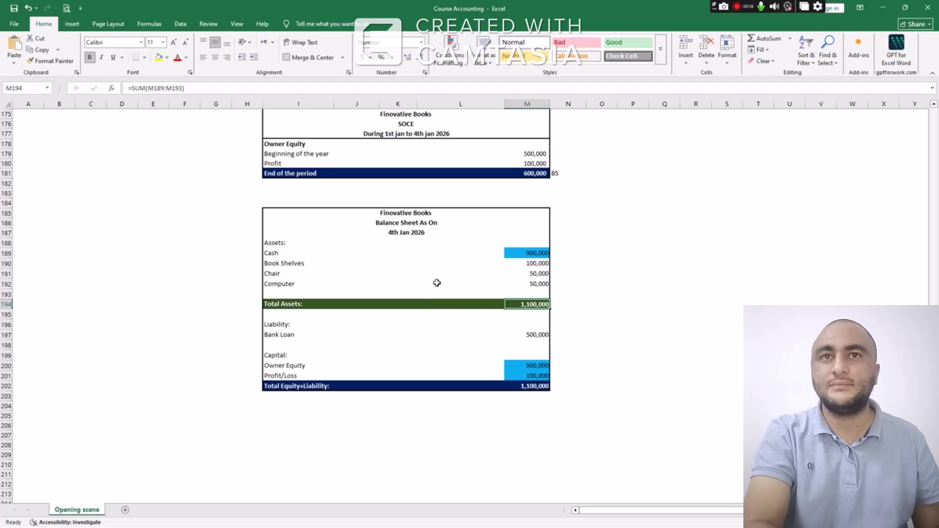
scroll(437, 283, up, 1)
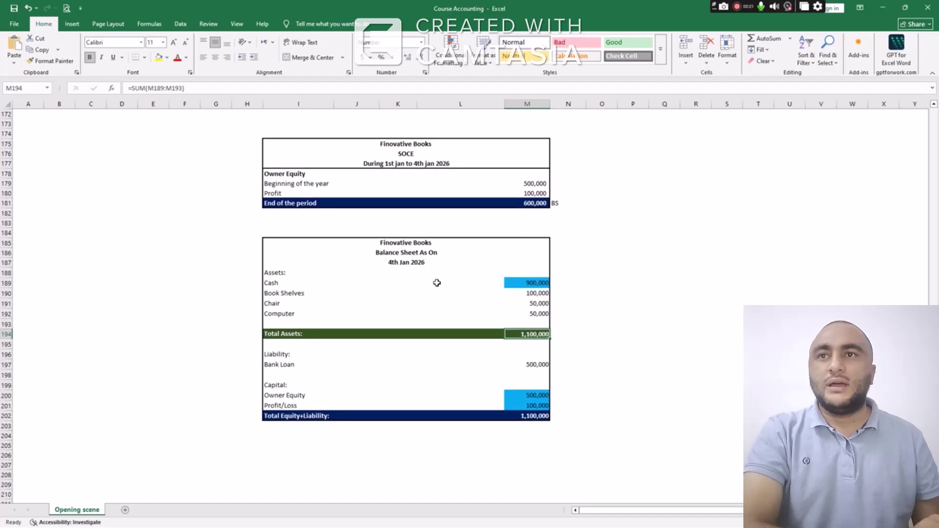
scroll(437, 283, up, 6)
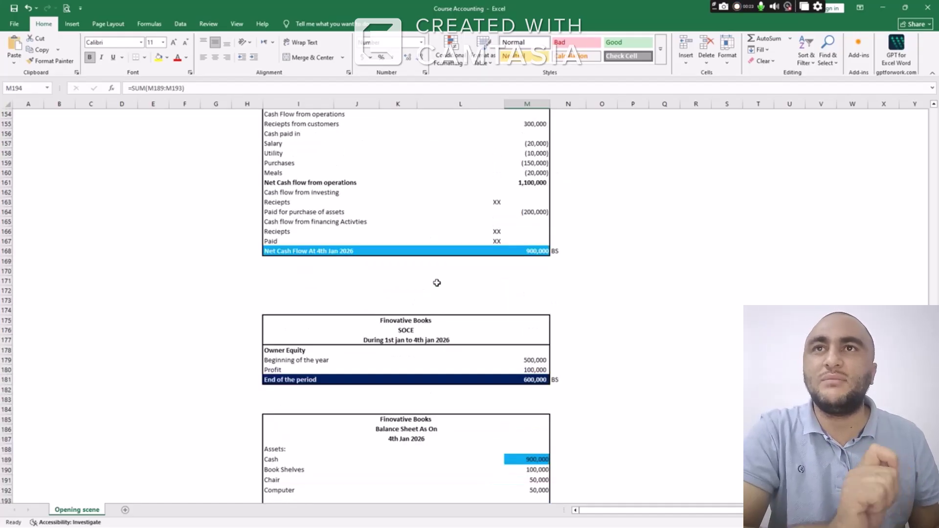
scroll(437, 283, up, 18)
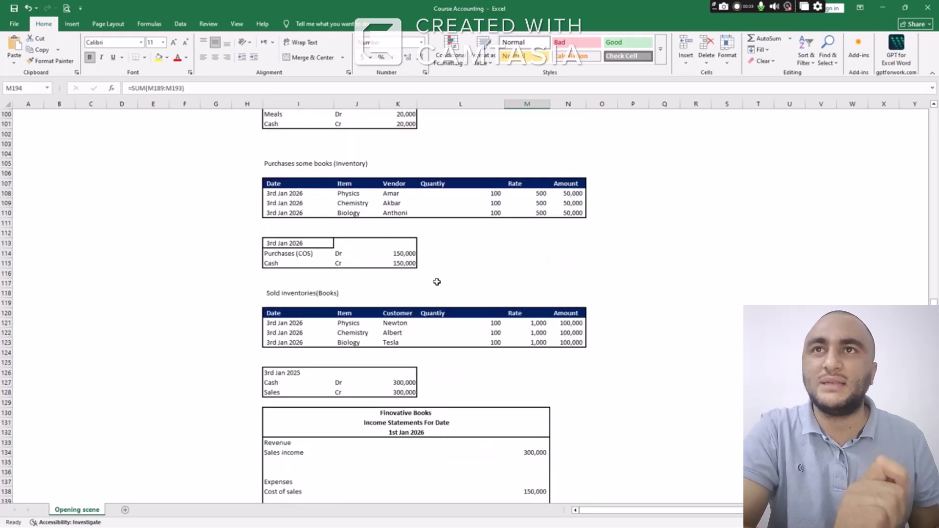
scroll(437, 282, up, 15)
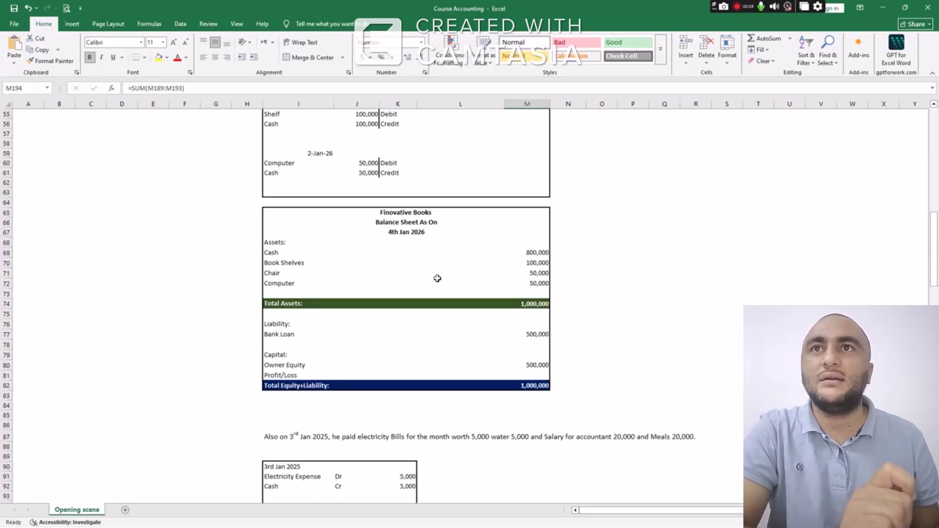
scroll(437, 278, up, 11)
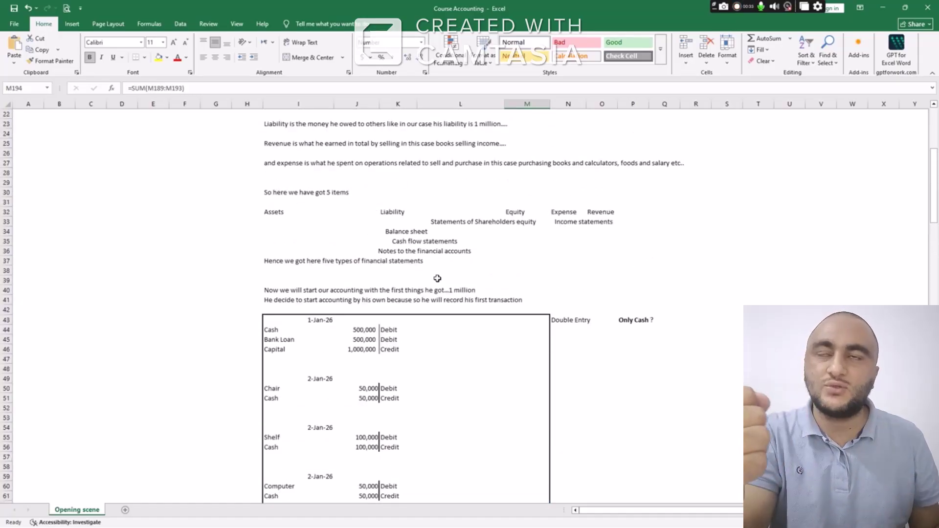
scroll(437, 278, down, 17)
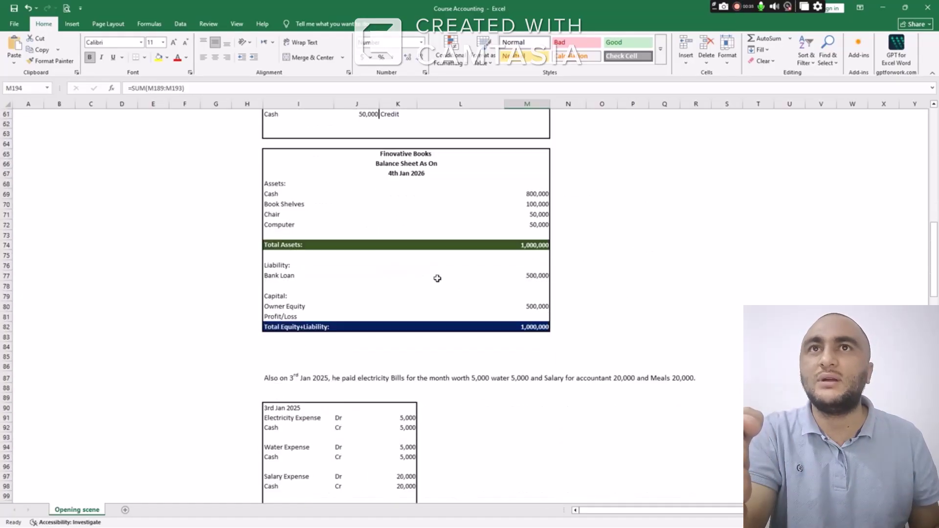
scroll(438, 278, down, 3)
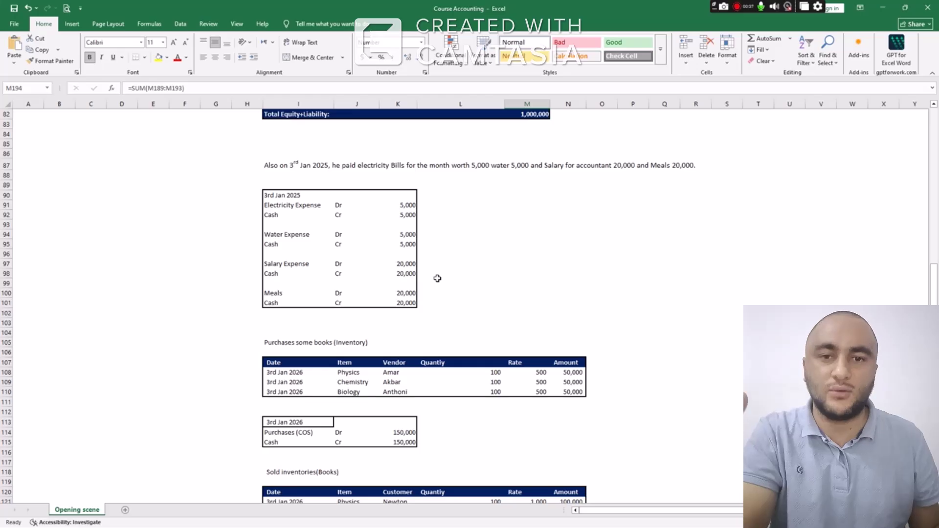
scroll(438, 278, down, 8)
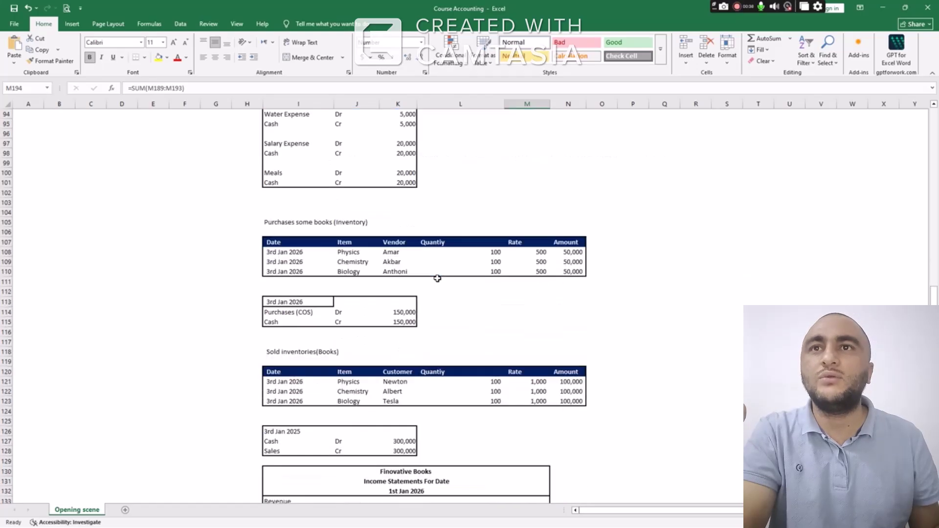
scroll(437, 278, down, 9)
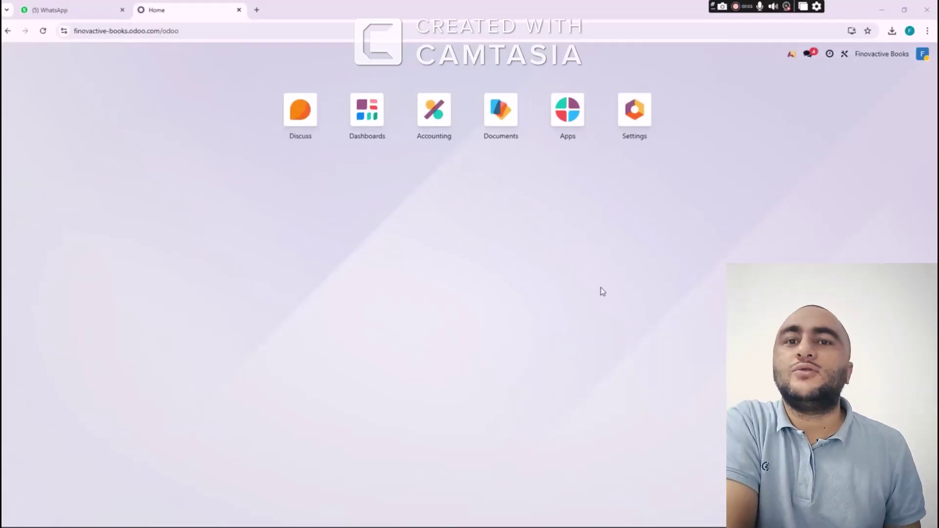
Open the Accounting app and start a new entry in the Owner Account journal
click(434, 122)
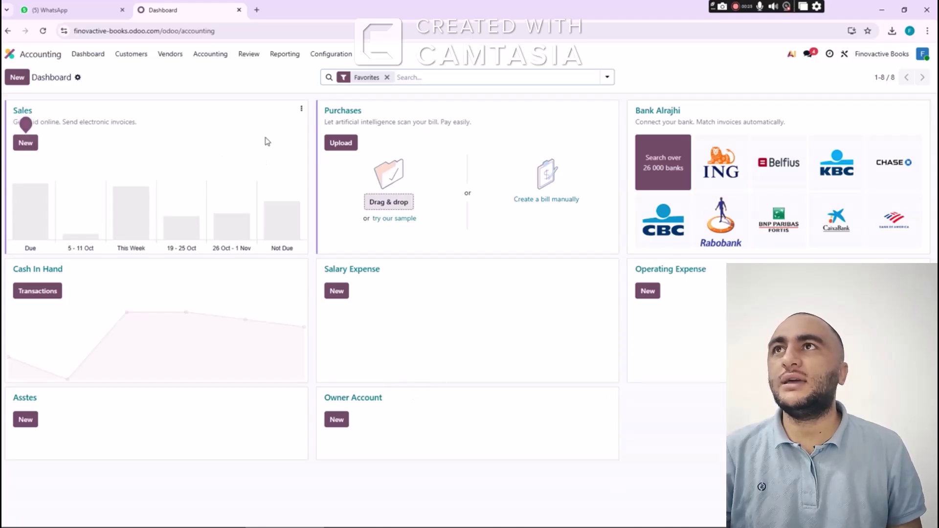
click(215, 57)
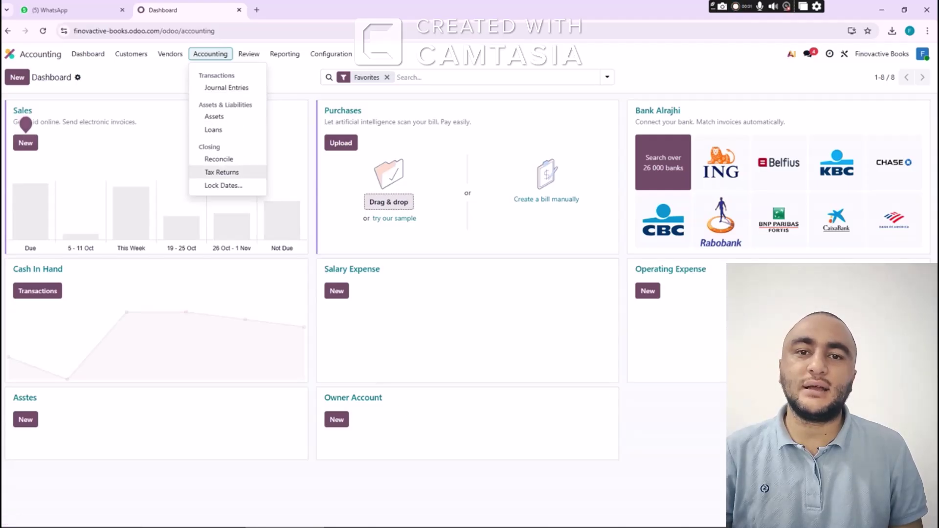
key(Escape)
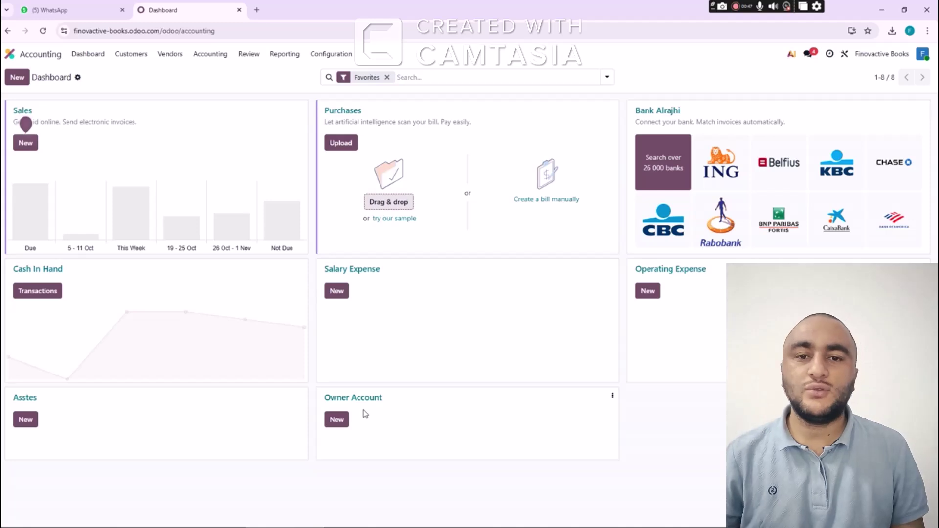
click(341, 421)
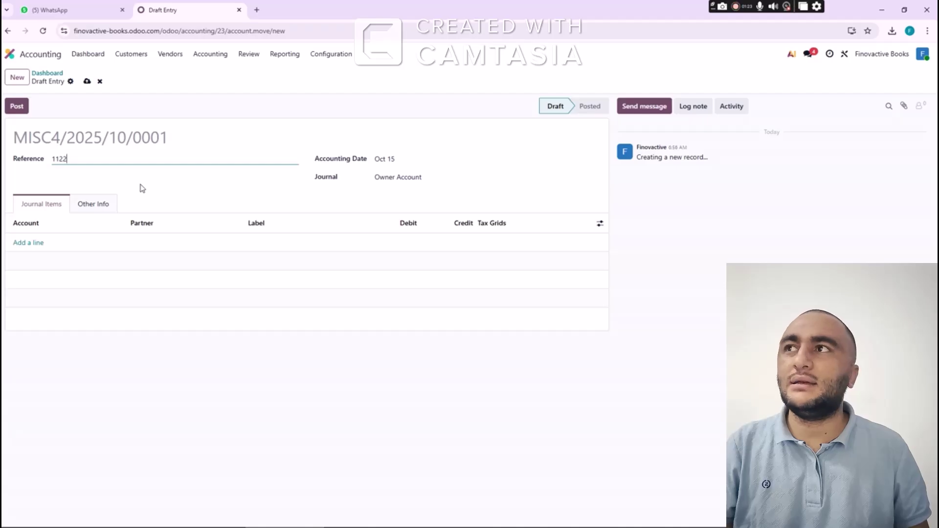
Set the entry's accounting date to January 1, 2026
key(Tab)
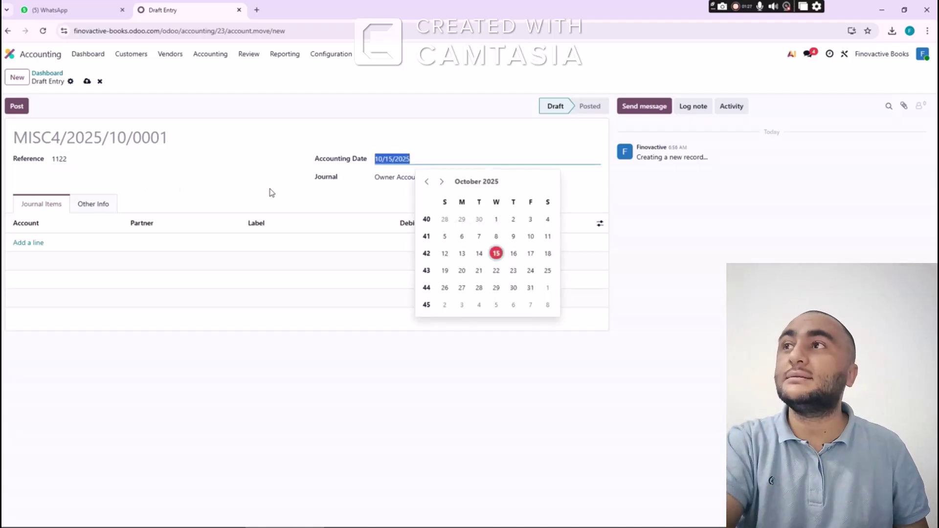
click(442, 183)
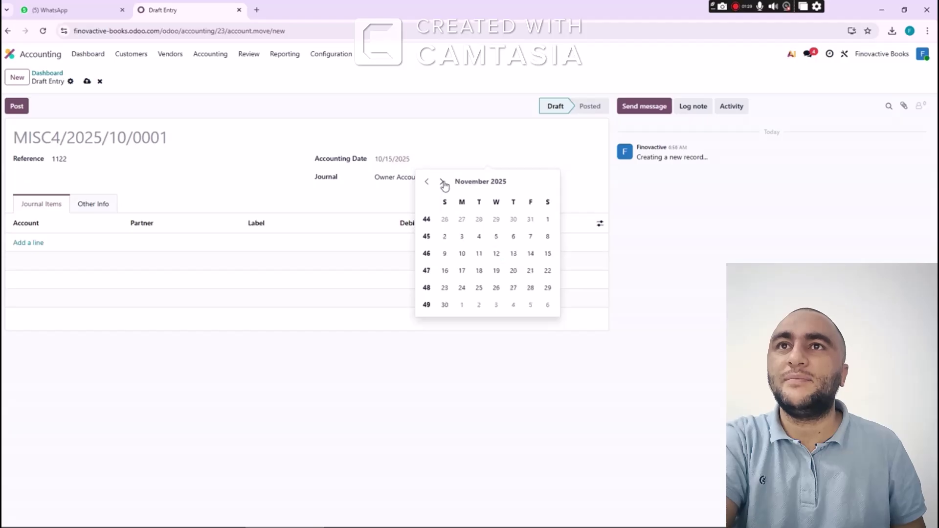
click(443, 182)
click(442, 182)
click(442, 182)
click(427, 183)
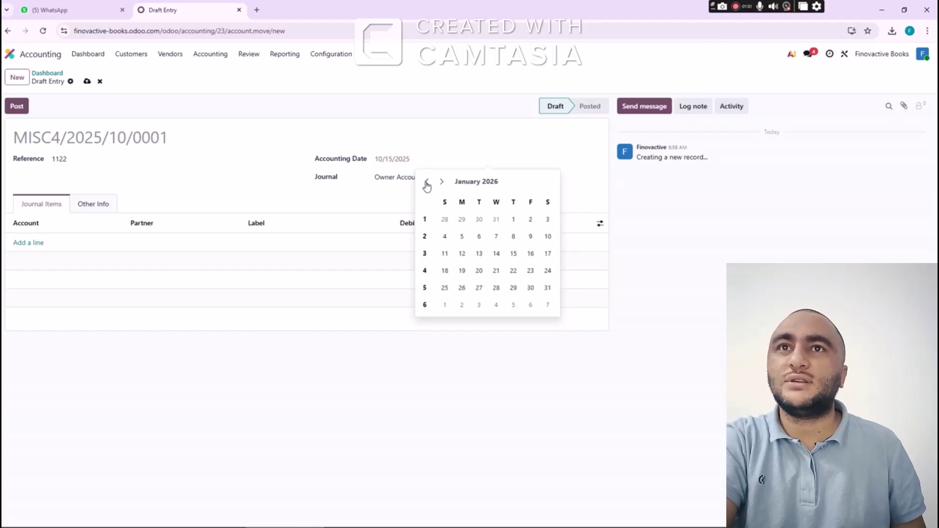
click(515, 221)
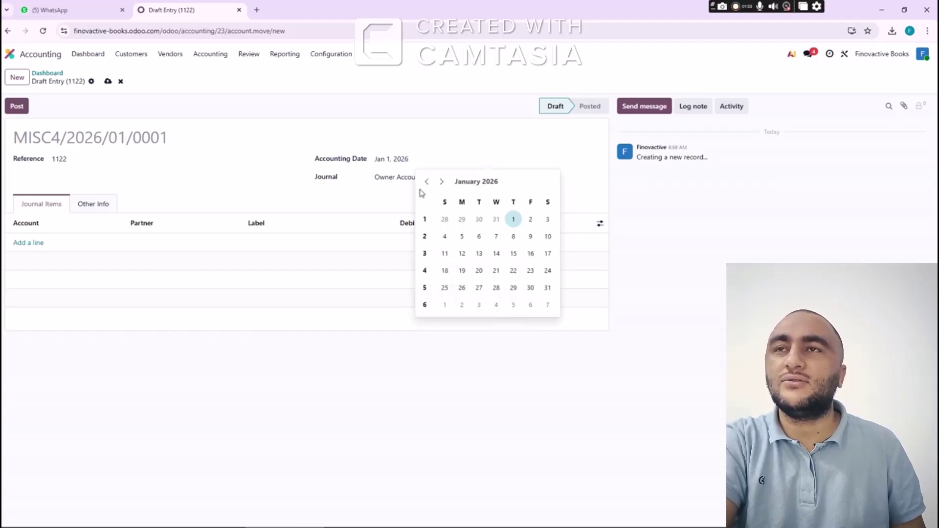
click(361, 189)
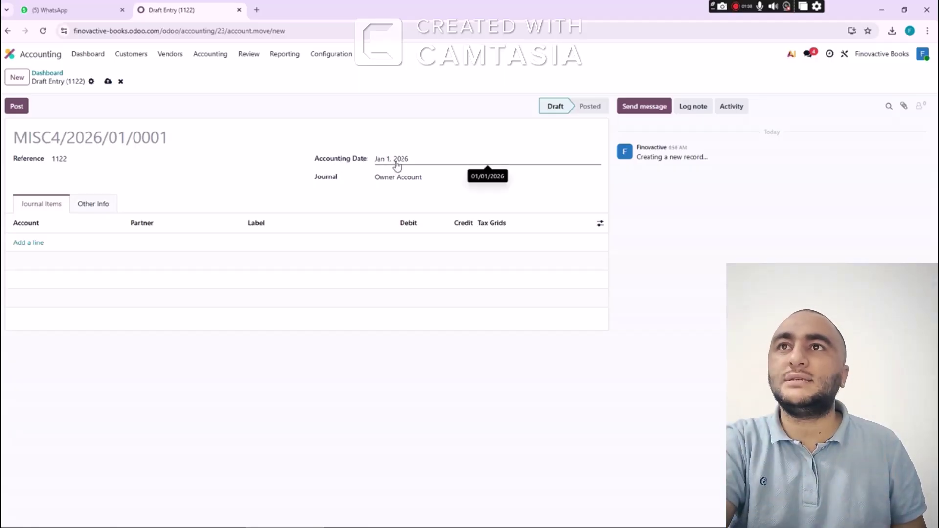
click(397, 166)
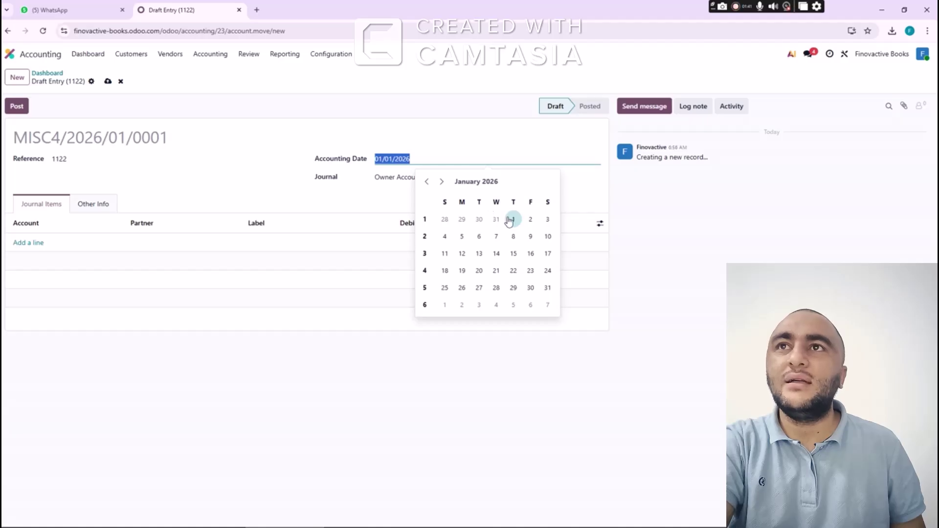
click(511, 218)
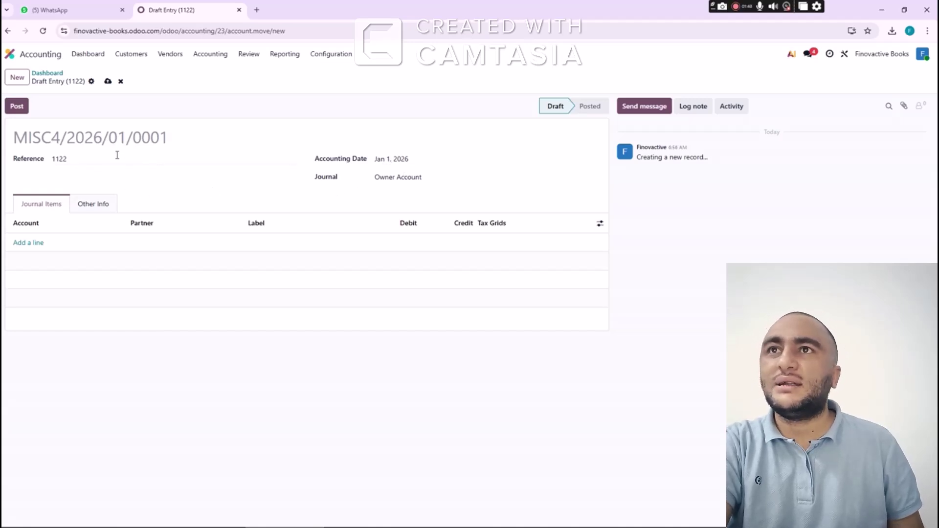
Keep Owner Account as the journal and confirm the entry number MISC4/2026/01/0001
click(434, 178)
click(435, 177)
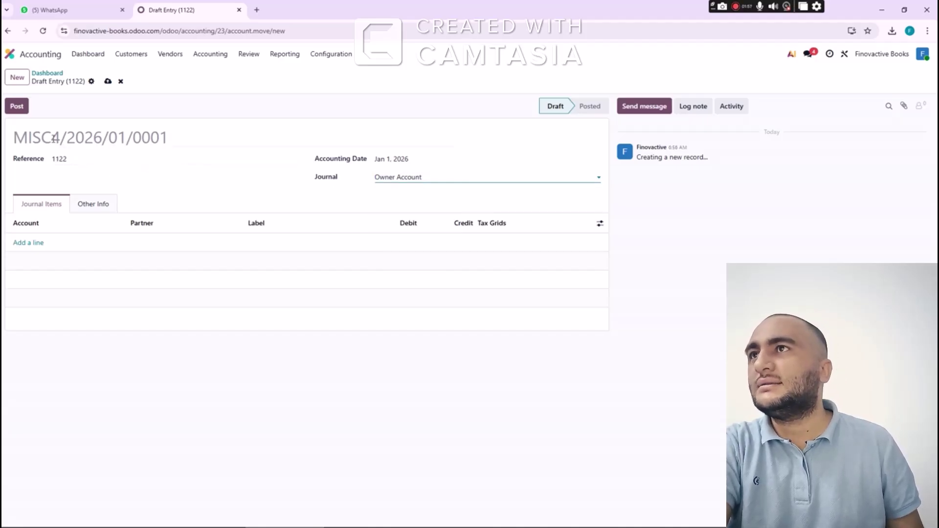
click(173, 134)
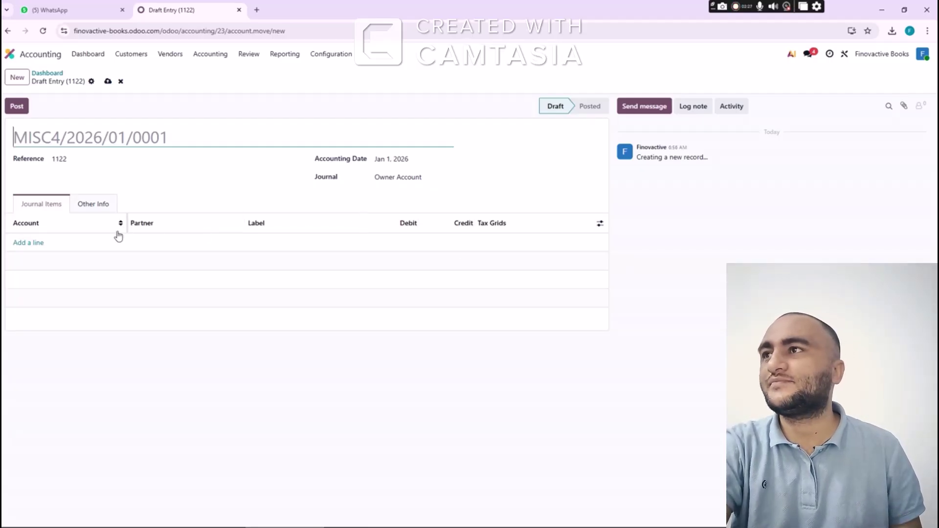
Add a first line debiting 1051 Cash In Hand 500,000 SR with a newly created partner
click(28, 243)
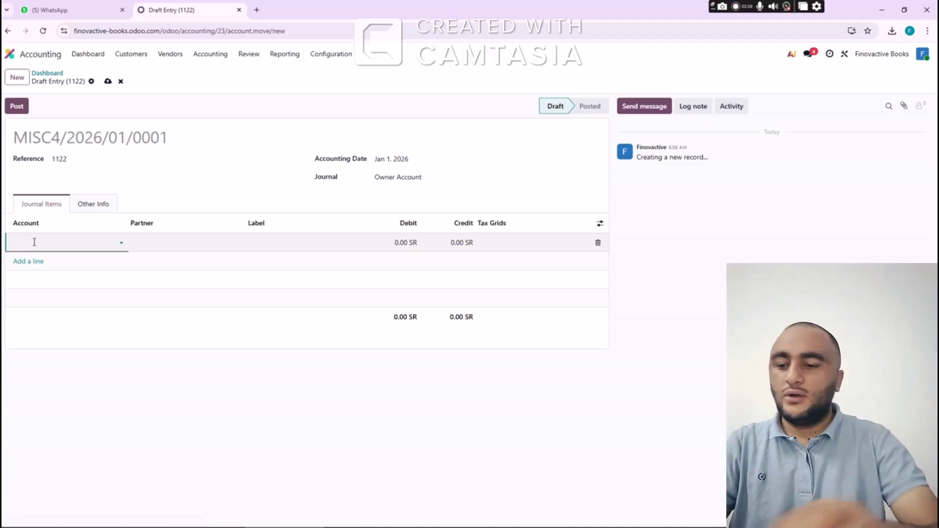
text(cash)
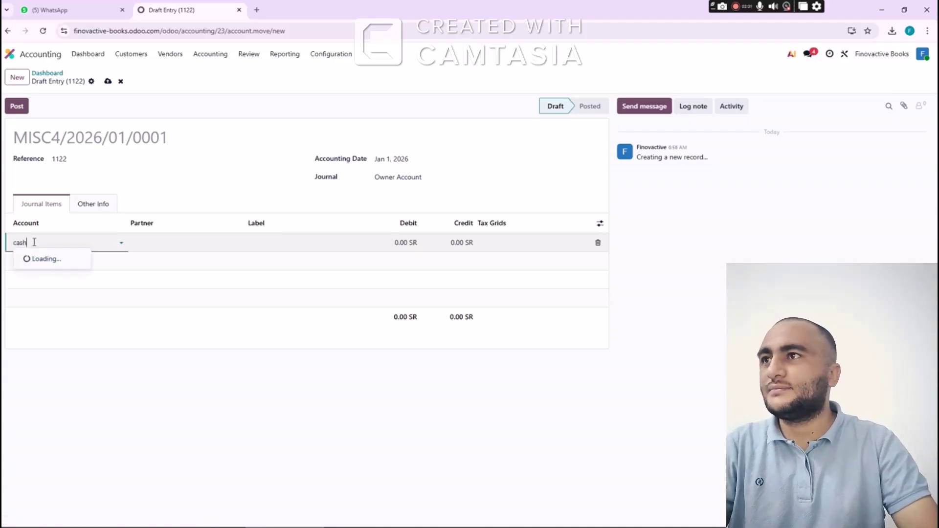
key(Tab)
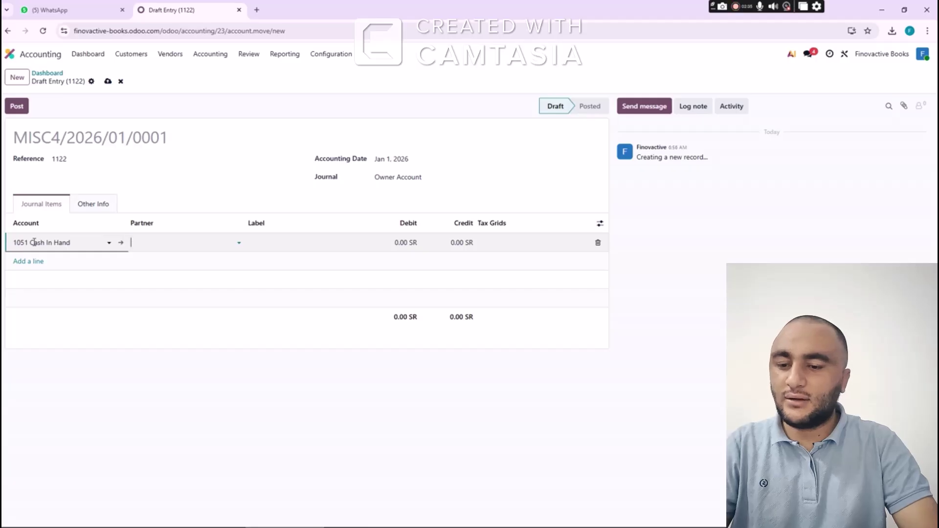
text(Ali)
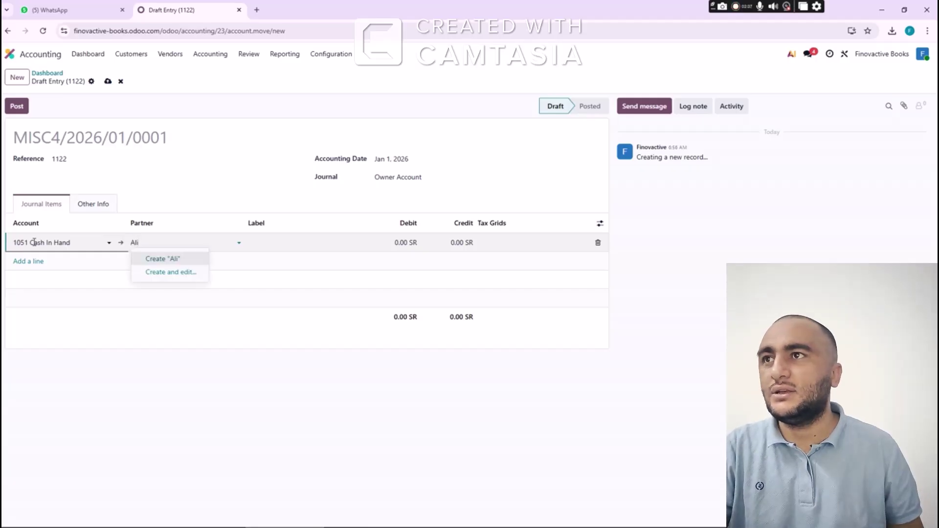
click(160, 262)
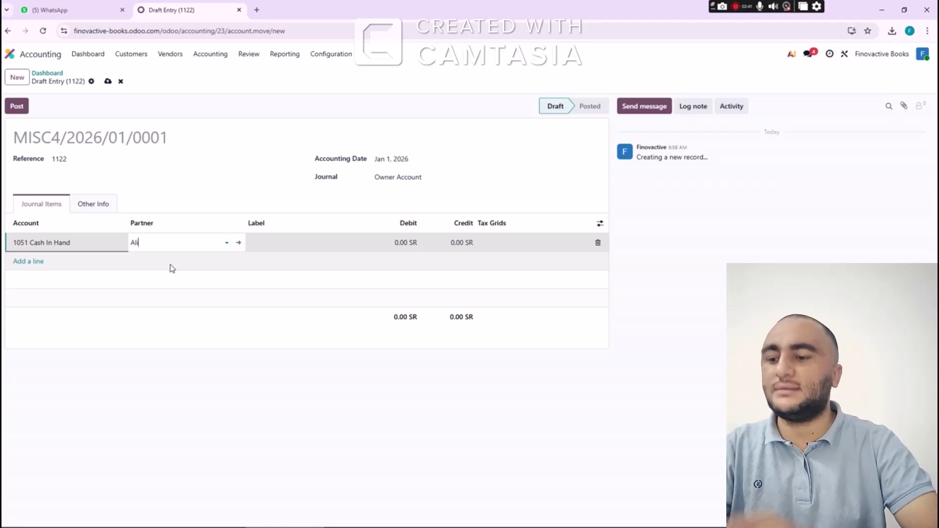
key(Tab)
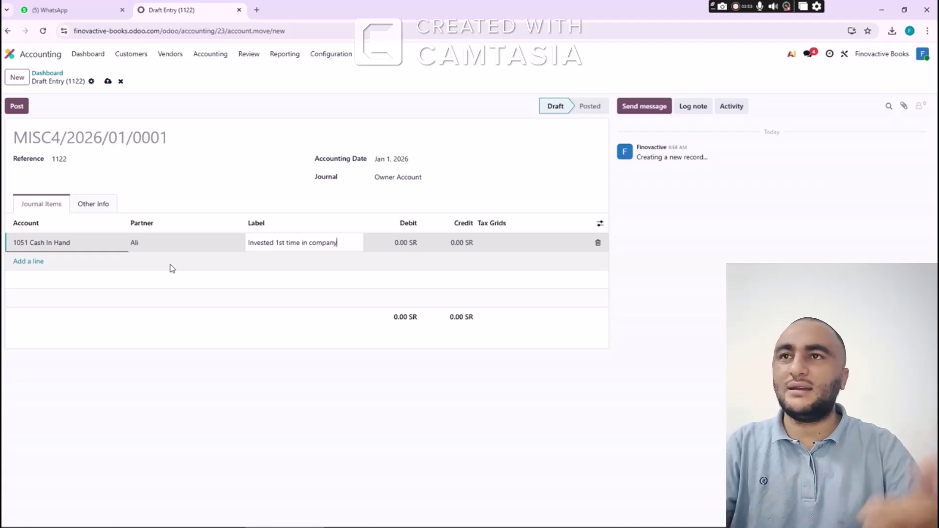
key(Tab)
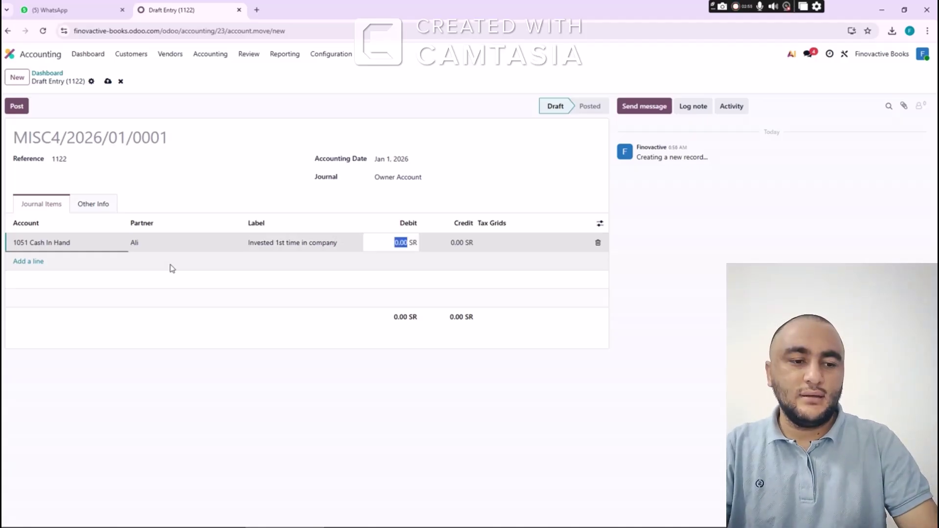
text(5)
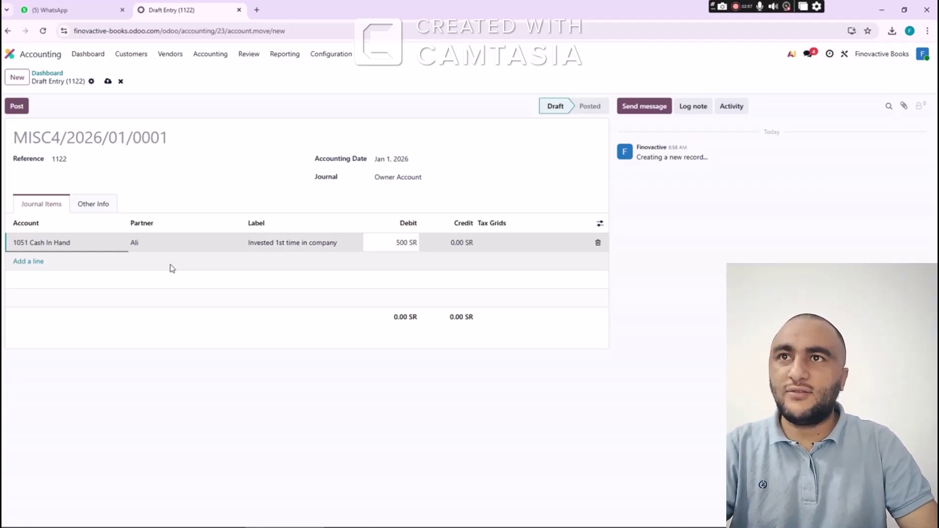
key(Tab)
key(Tab)
key(Tab)
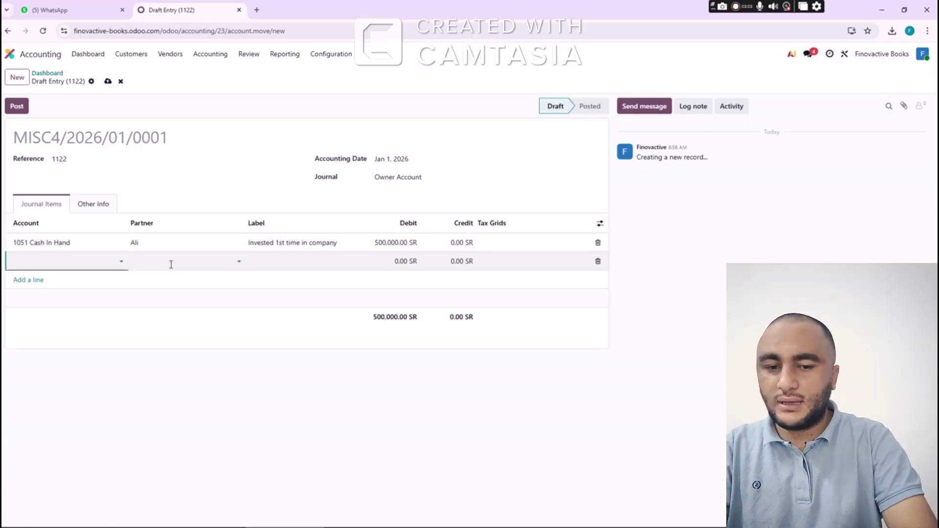
Add a second line crediting 6666 Capital 500,000 SR to balance the entry
text(O)
text(Capi)
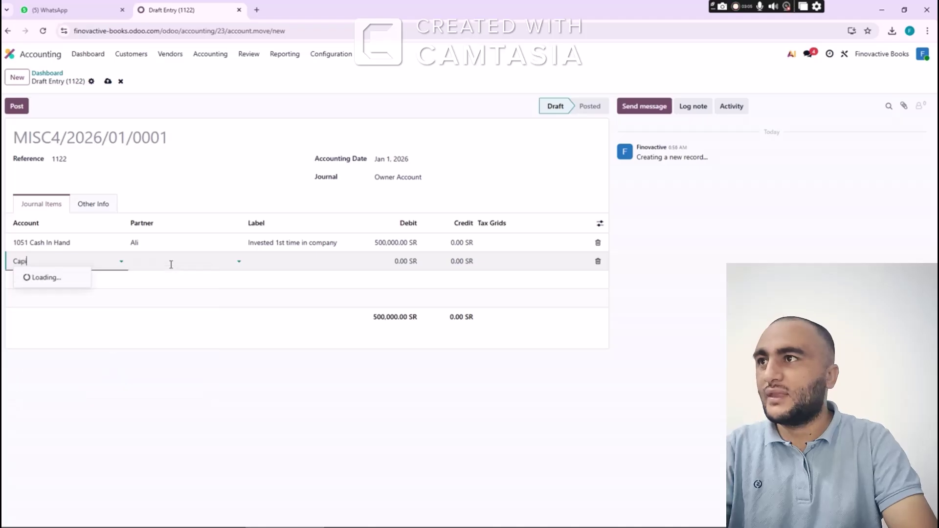
key(Down)
key(Tab)
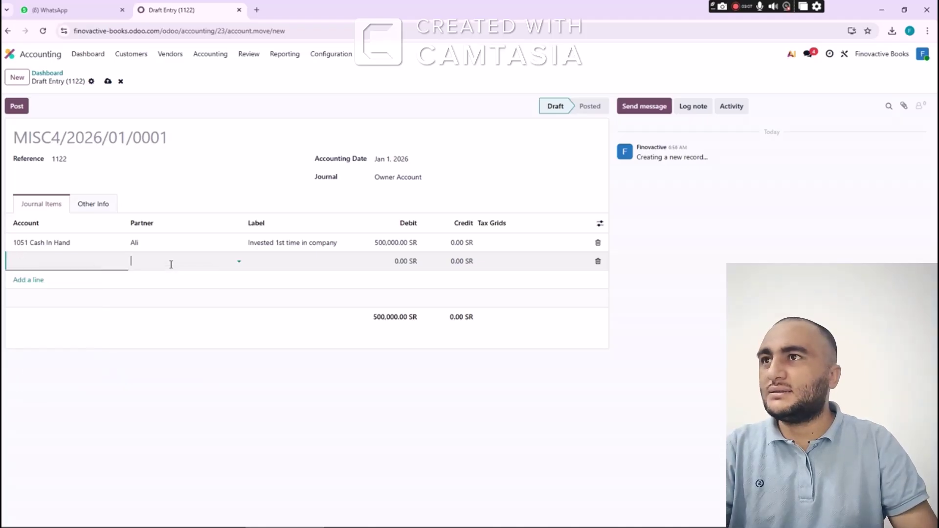
key(Tab)
key(Tab)
key(Tab)
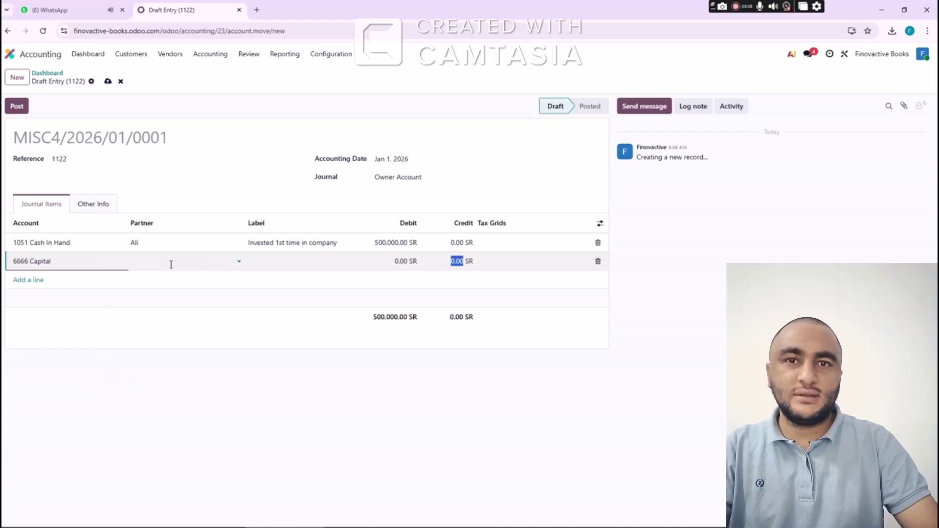
text(500000)
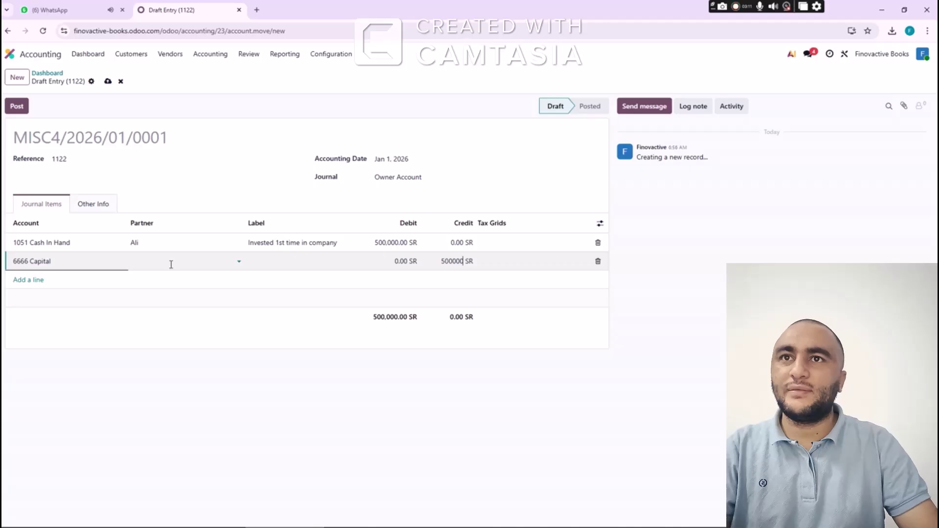
key(Tab)
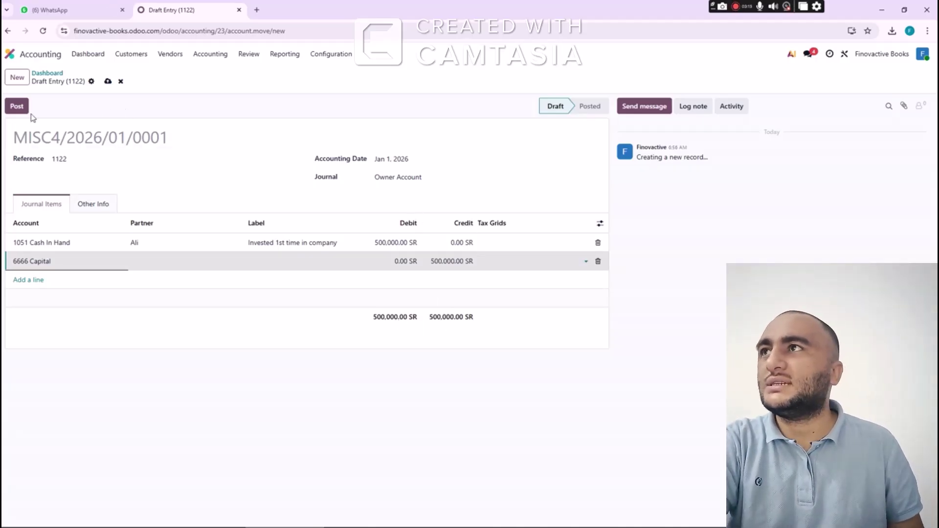
Post the entry with its reference corrected from 1122 to 1123, then return to the dashboard
click(17, 107)
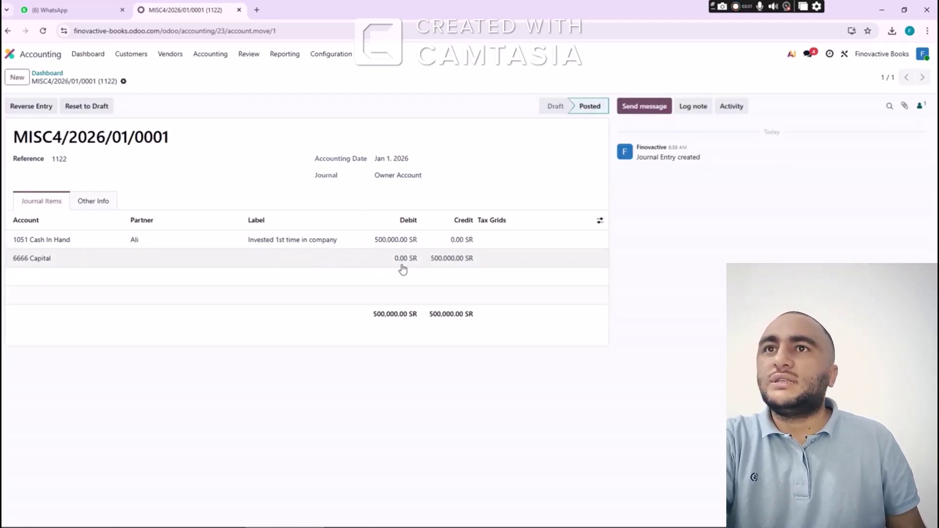
click(93, 112)
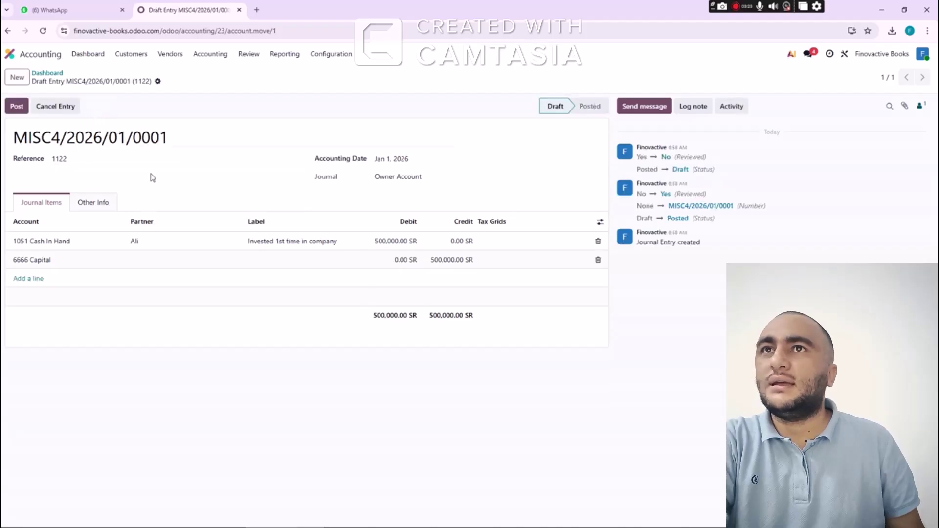
click(74, 160)
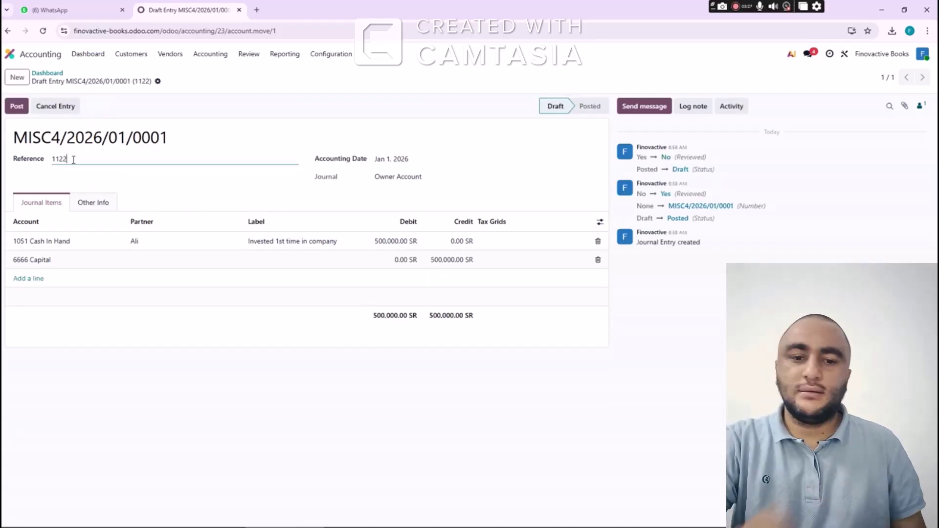
key(BackSpace)
text(3)
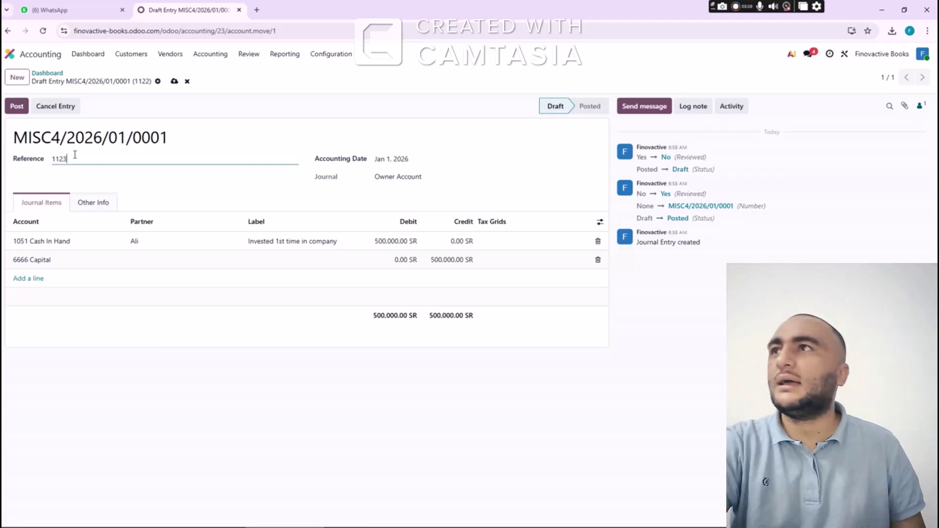
click(17, 107)
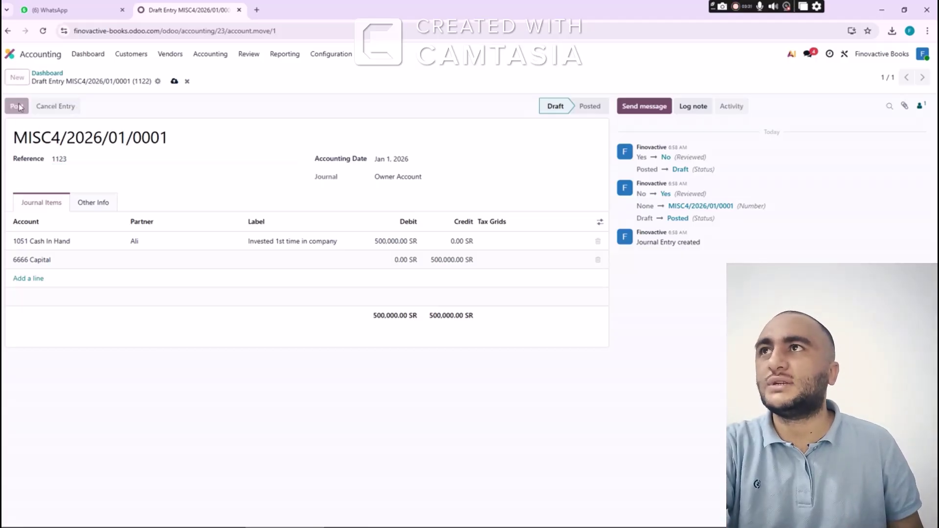
click(38, 73)
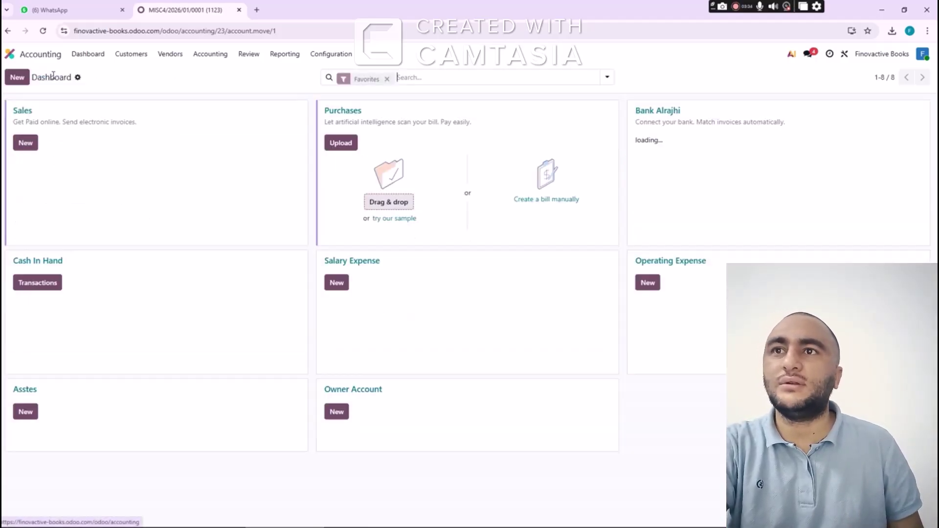
Check the Owner Account journal's entries, then open the Journals list under Configuration
click(362, 390)
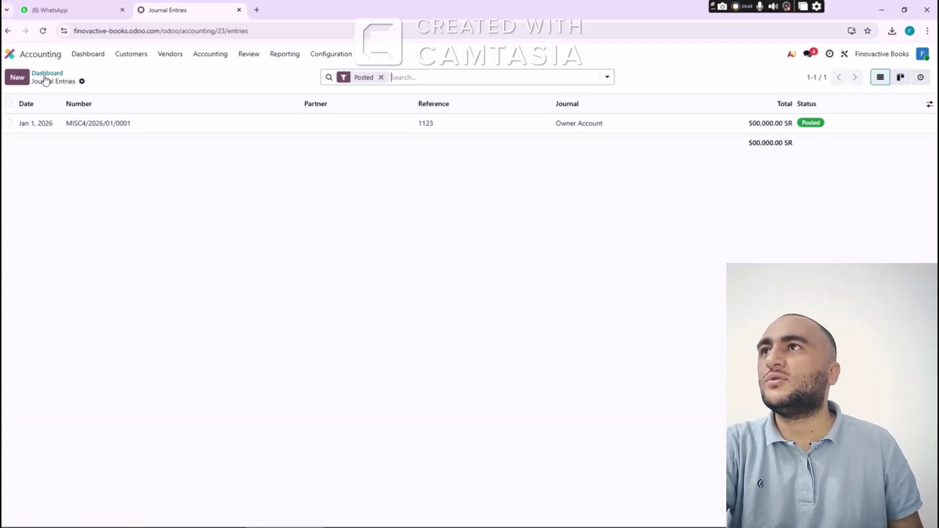
click(47, 74)
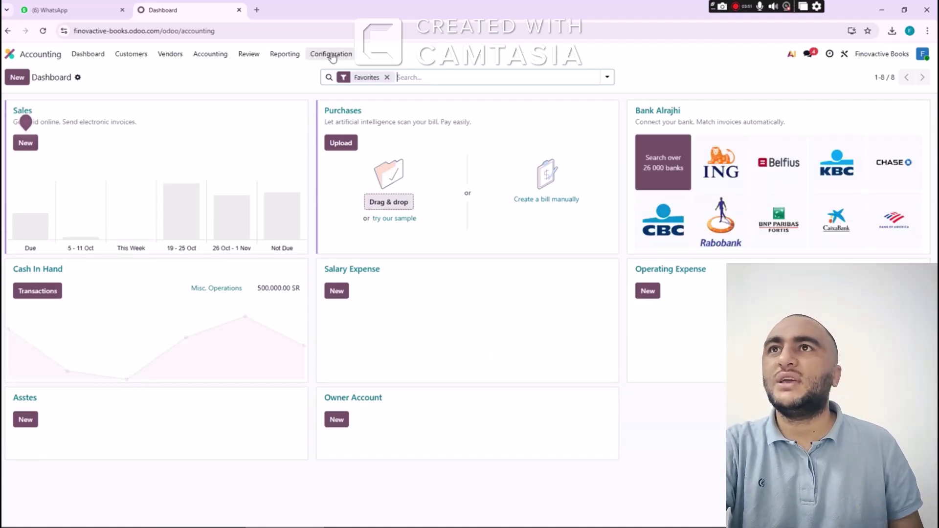
click(330, 54)
click(342, 129)
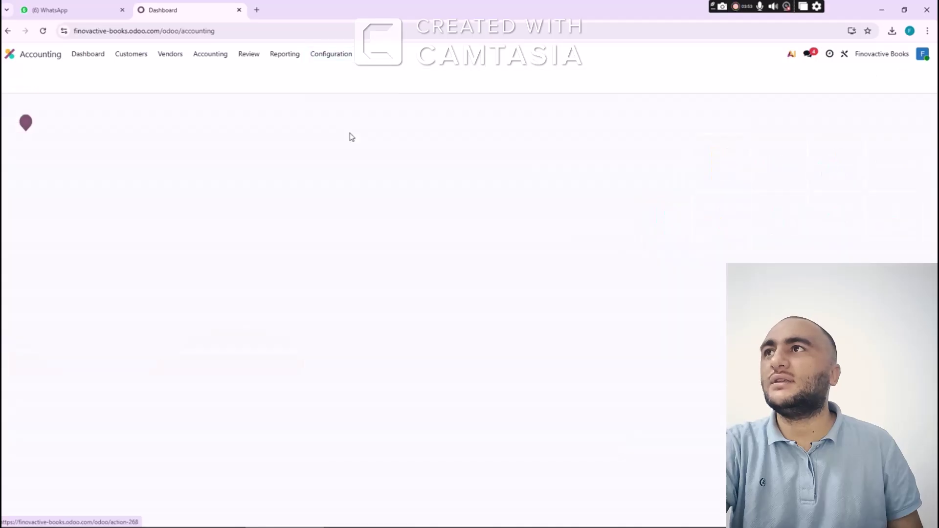
Create and save a Miscellaneous-type journal named 'Misc.', then go back to the dashboard
click(17, 77)
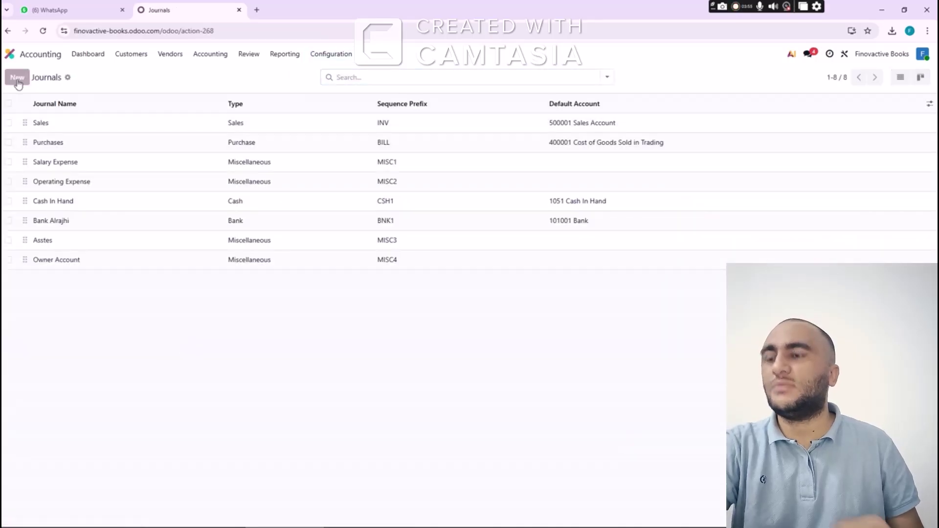
text(Mis)
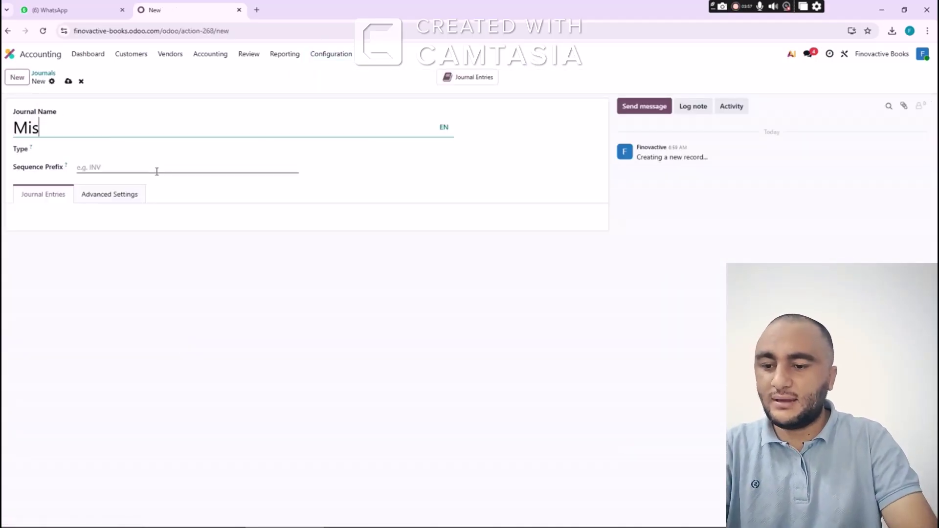
text(c.)
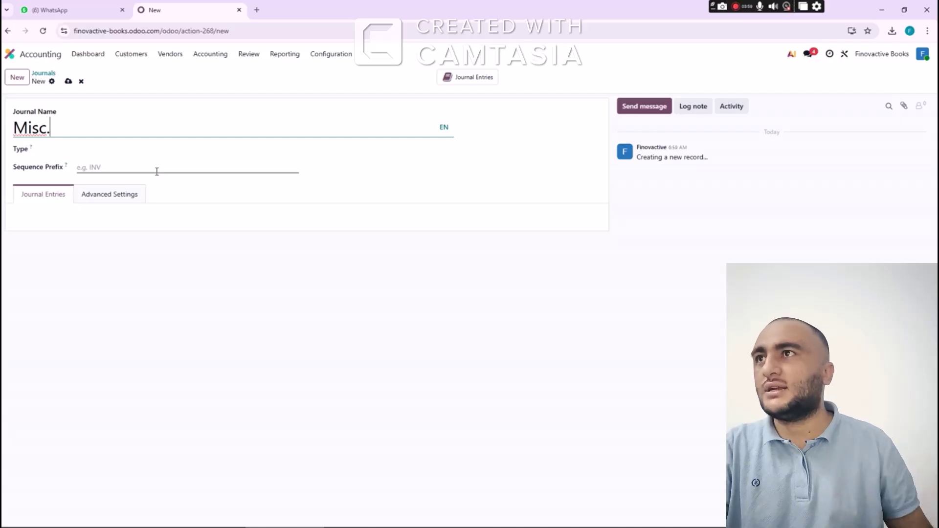
click(135, 150)
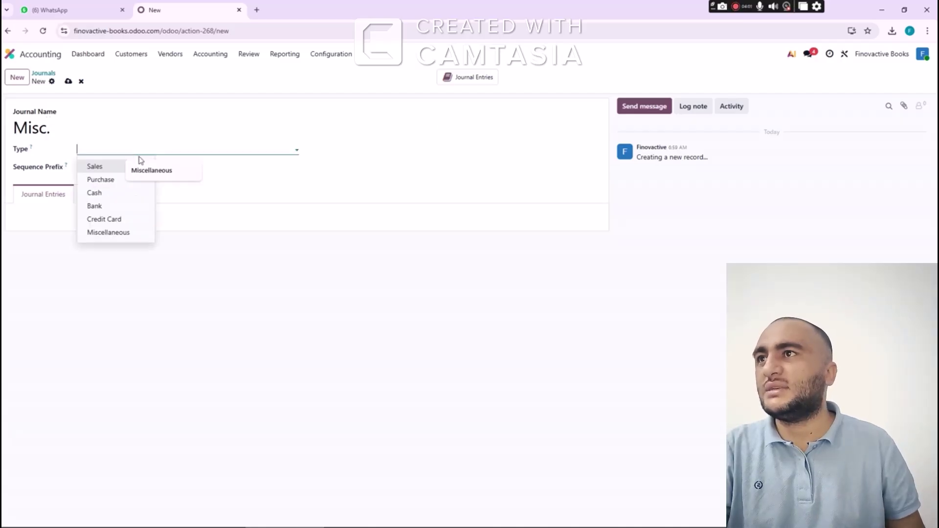
click(112, 235)
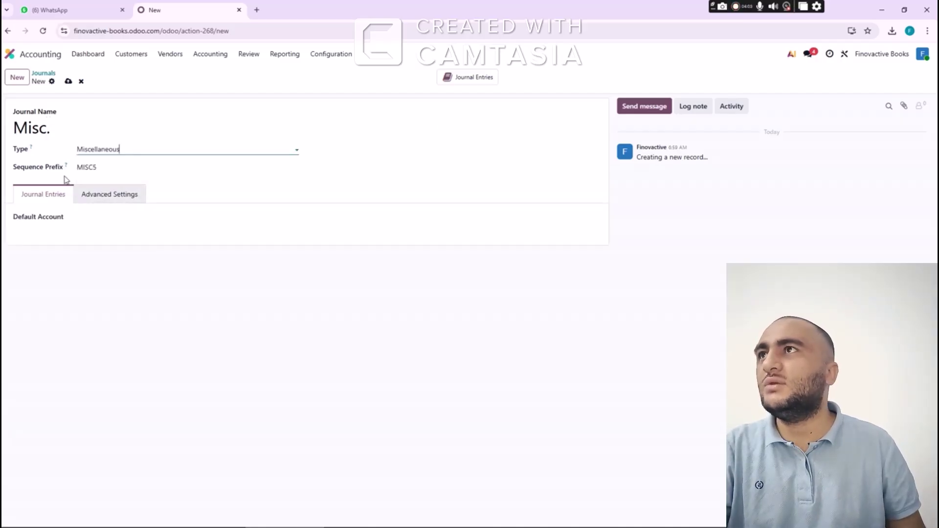
click(68, 81)
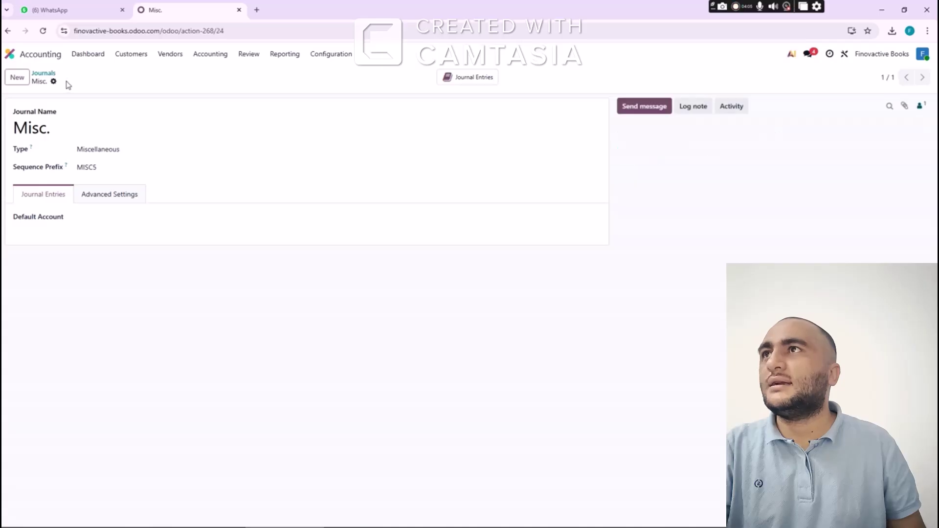
click(43, 73)
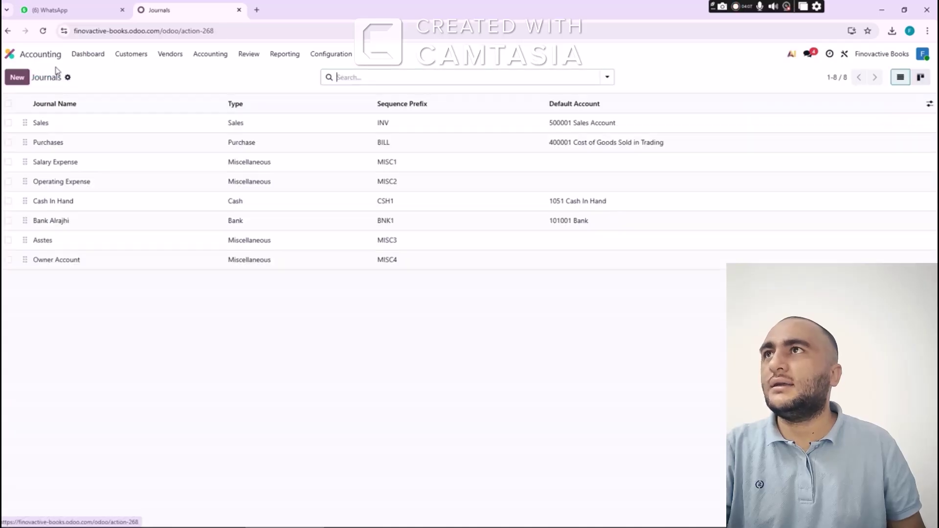
click(87, 58)
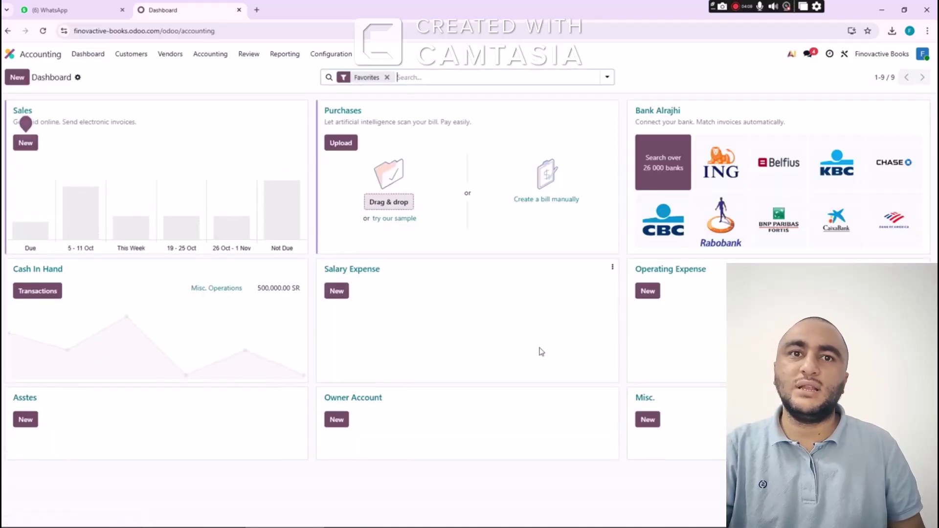
Start a new Misc. journal entry with accounting date January 1, 2026
click(651, 420)
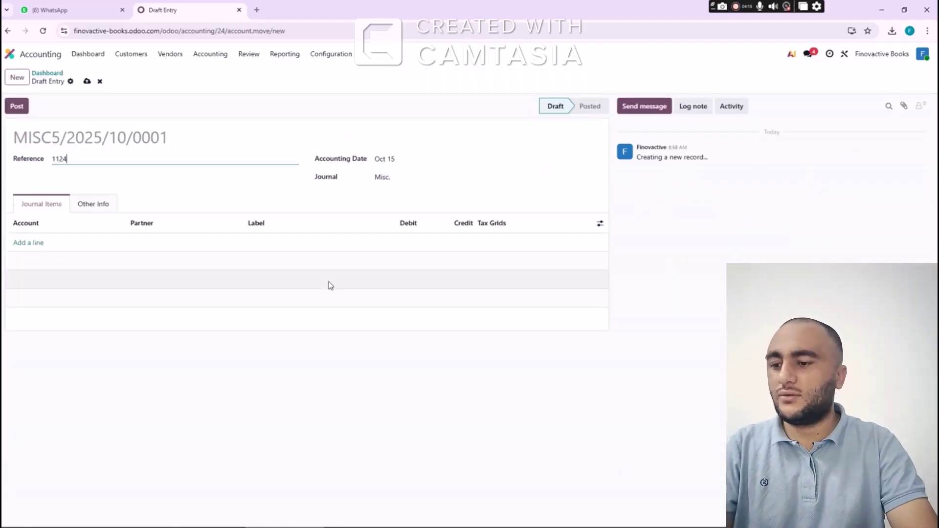
key(Tab)
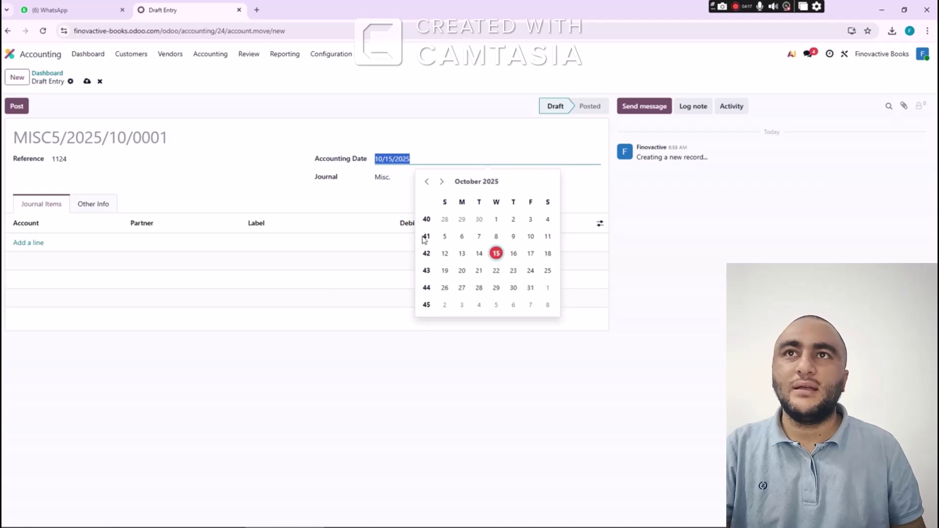
click(442, 182)
click(443, 184)
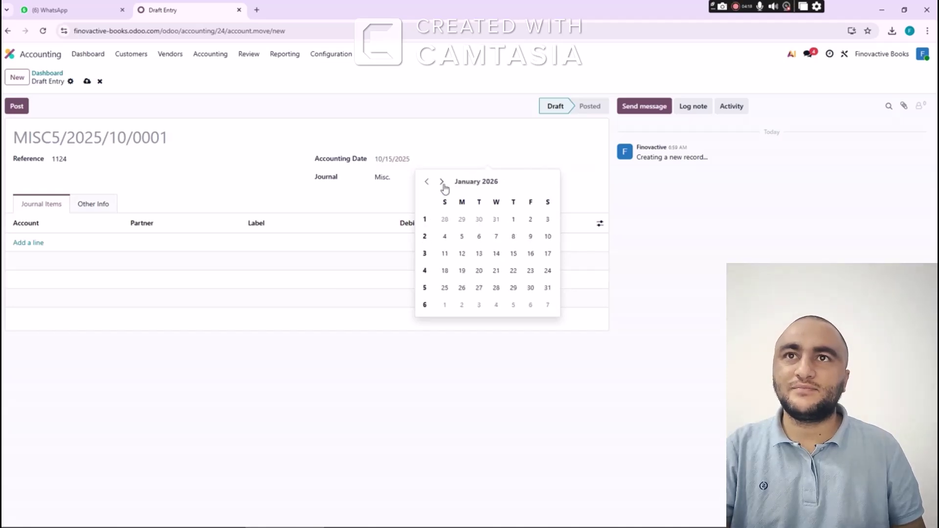
click(513, 220)
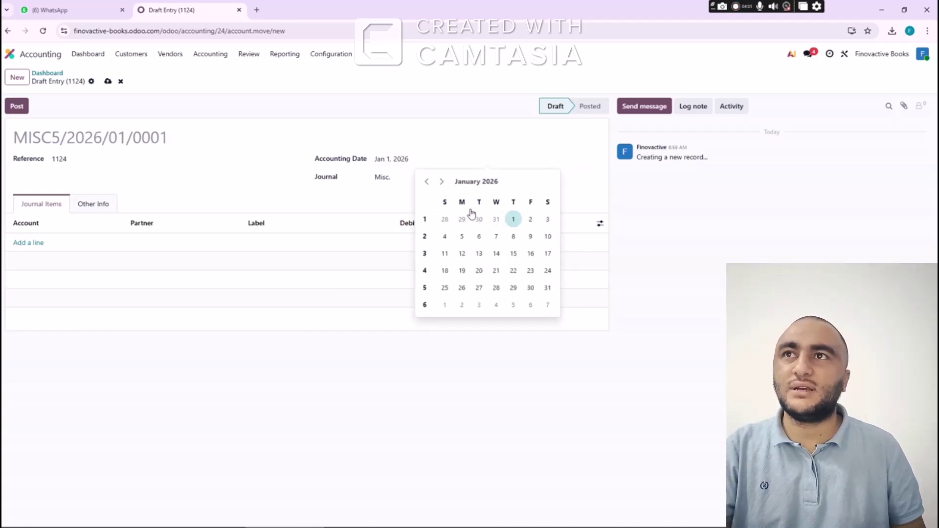
click(276, 189)
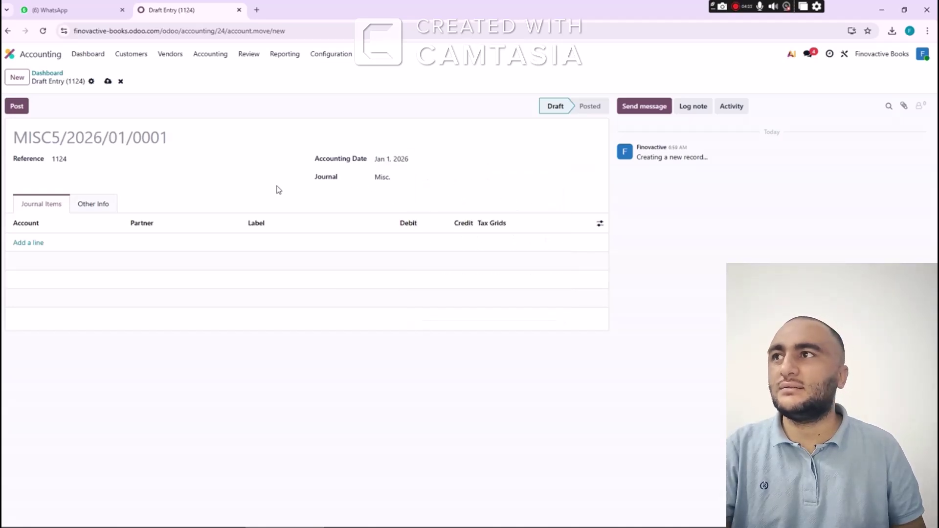
On the first journal line, enter 'Bank Loan' as the account and choose to create it
click(31, 243)
text(ban)
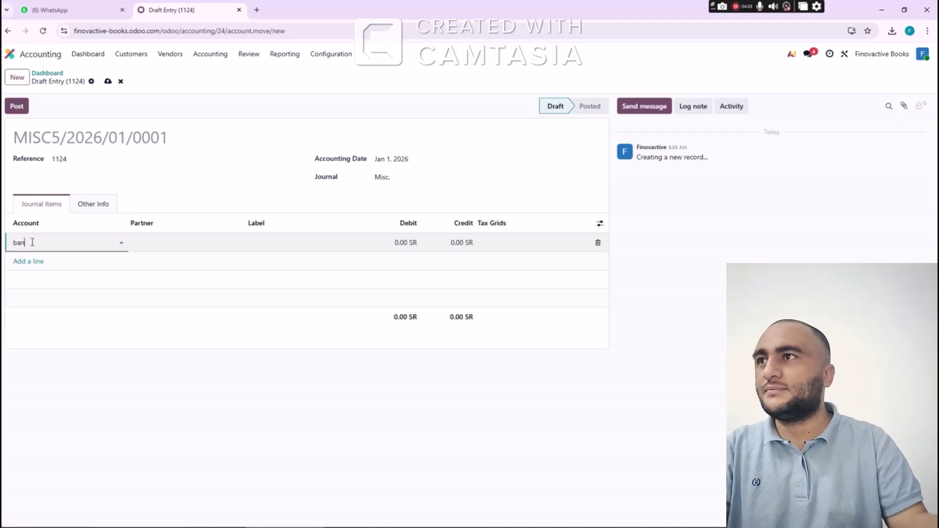
text(k)
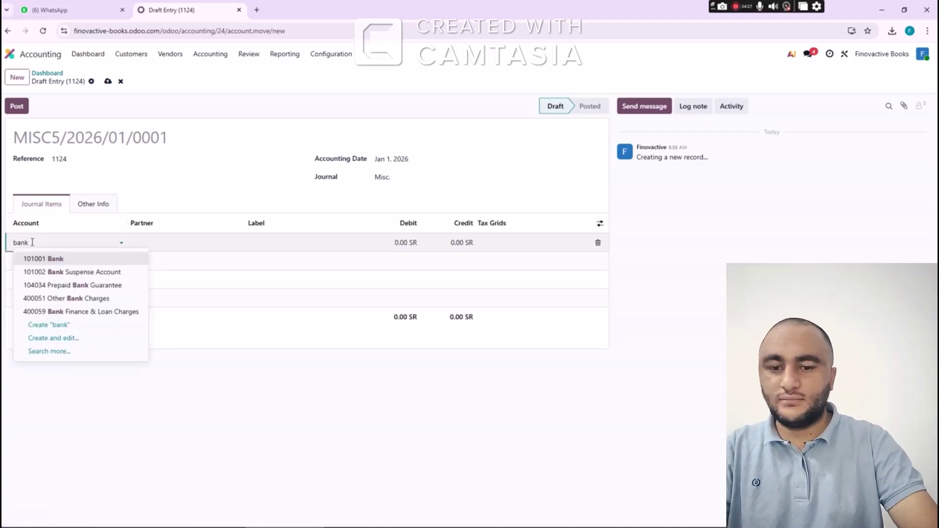
text(loan)
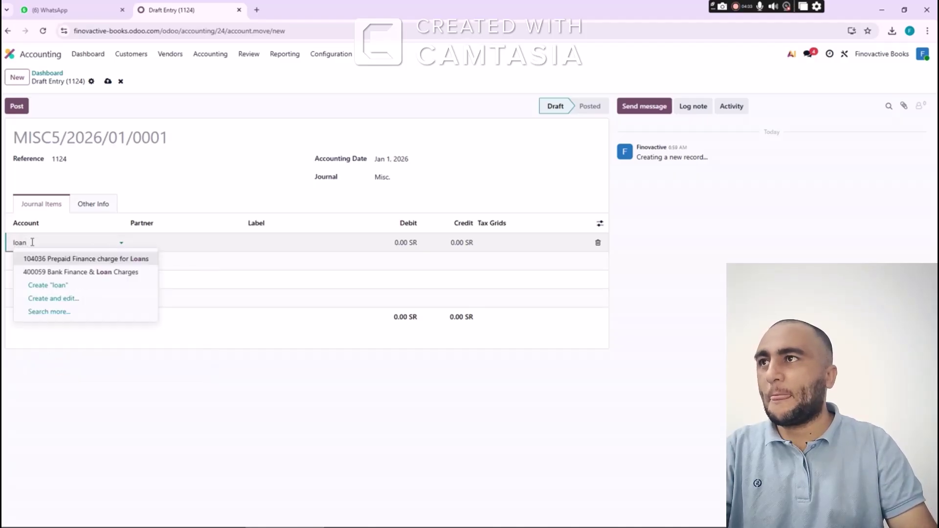
key(BackSpace)
key(BackSpace)
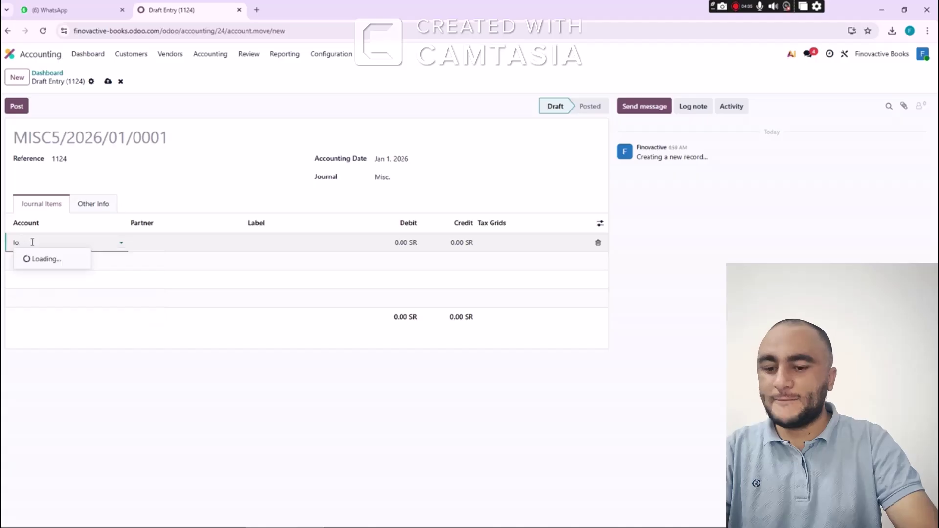
text(Bank)
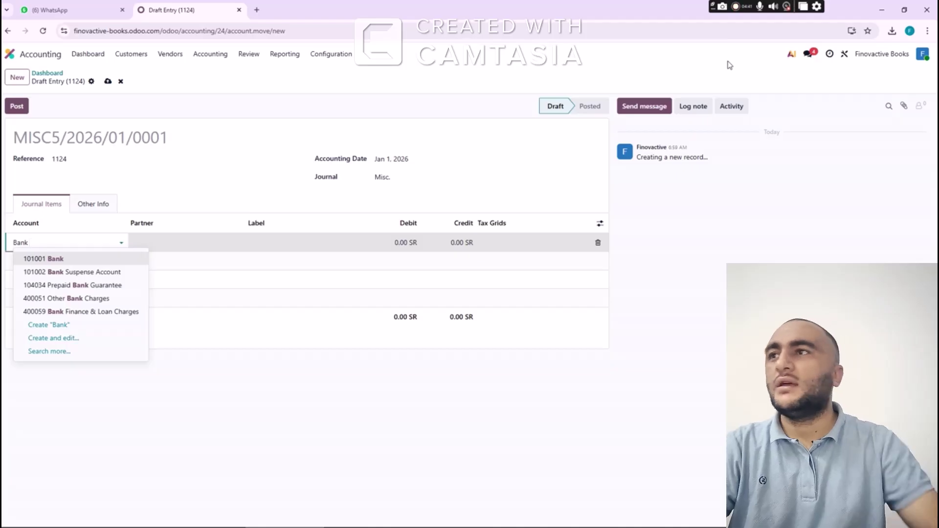
click(738, 6)
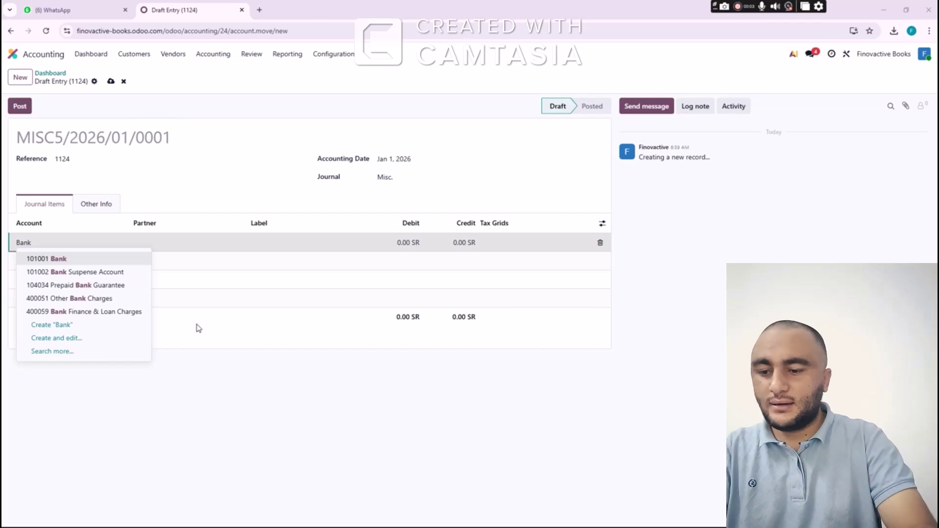
click(94, 237)
double_click(64, 247)
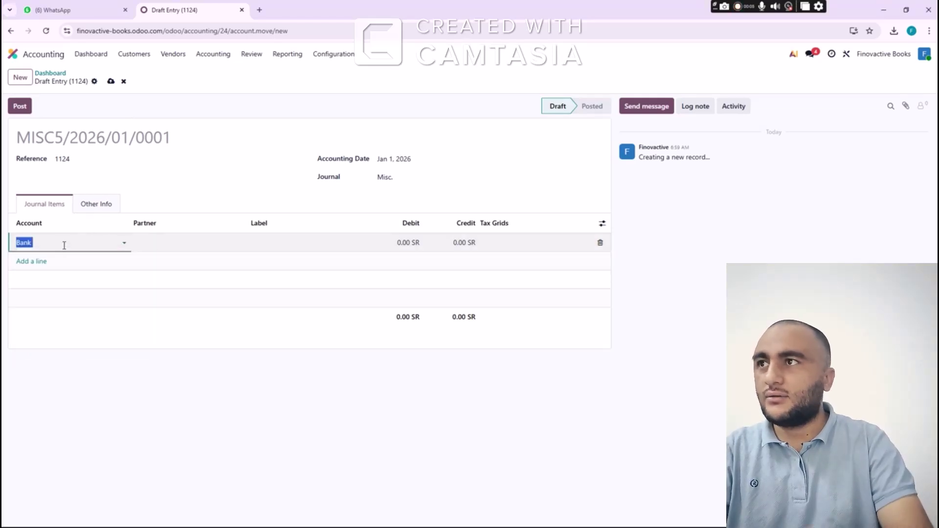
text(Bank Loan)
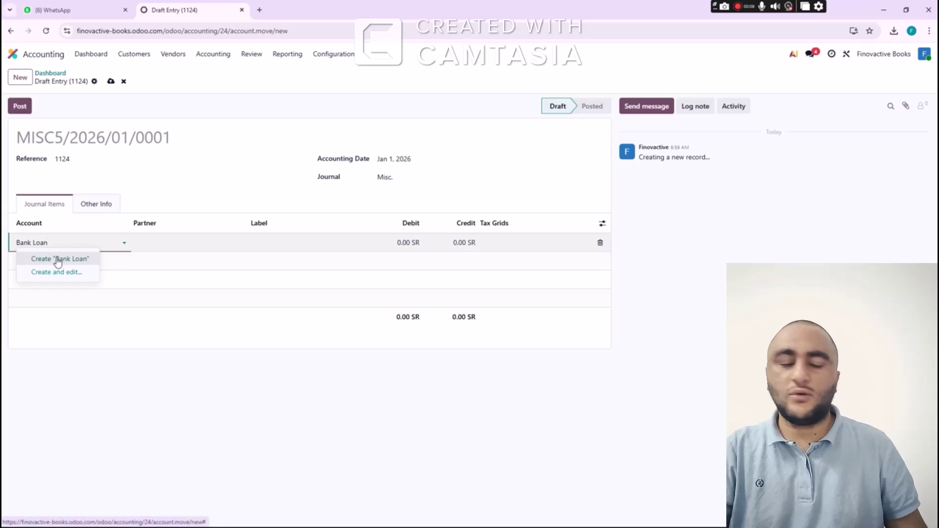
click(57, 259)
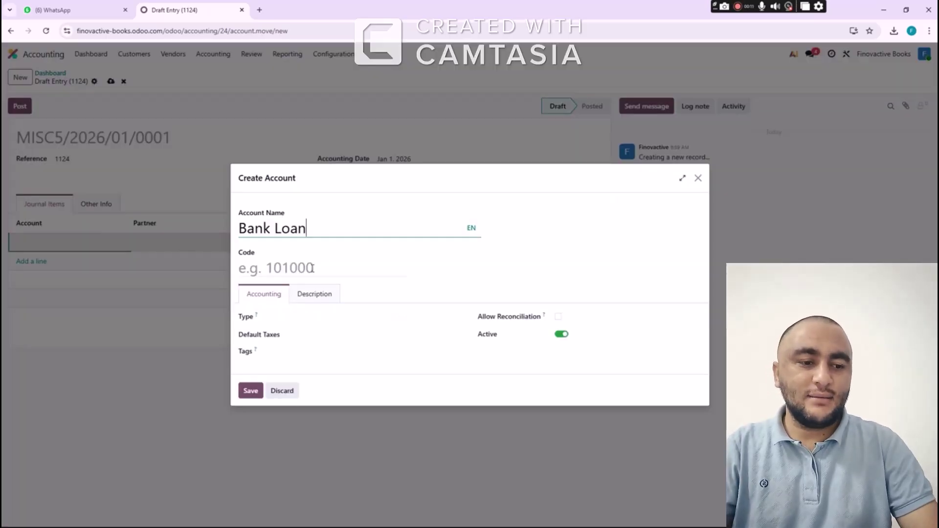
Give the Bank Loan account code 2222 and type Non-current Liabilities, and save it
click(312, 268)
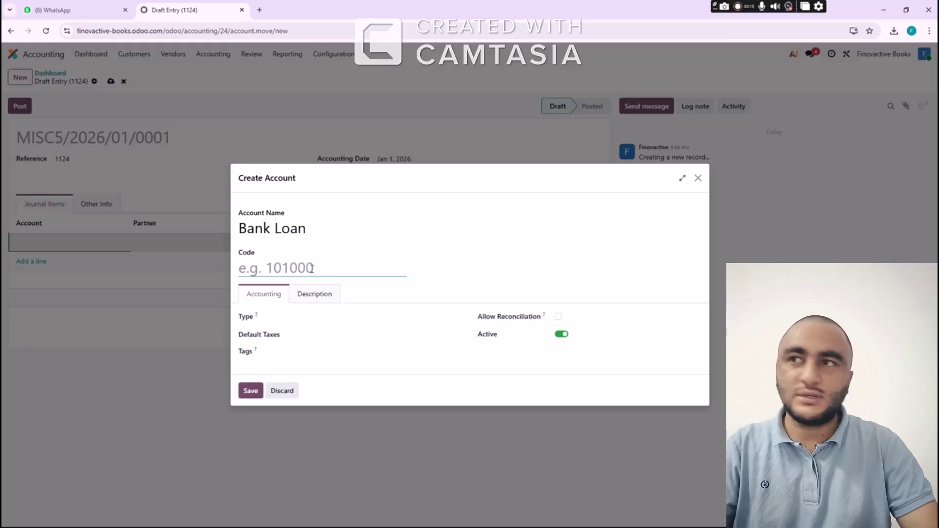
text(2)
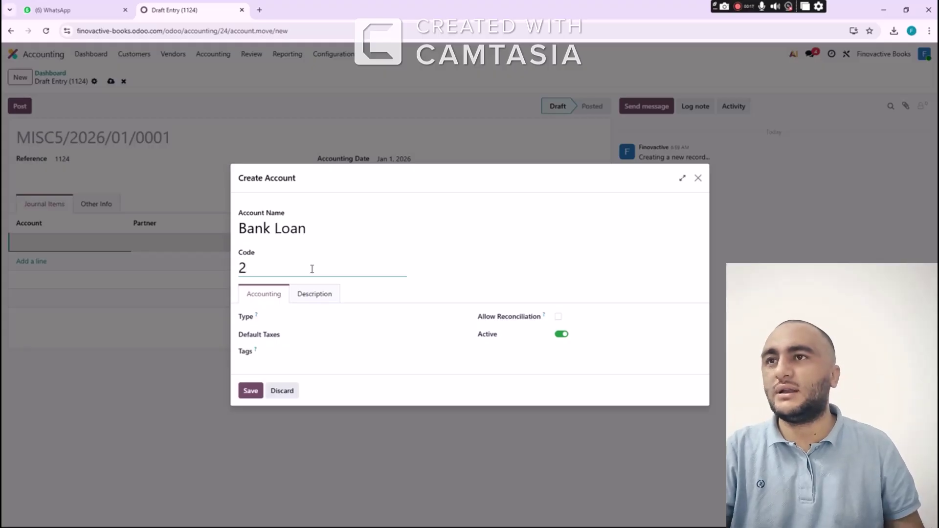
text(222)
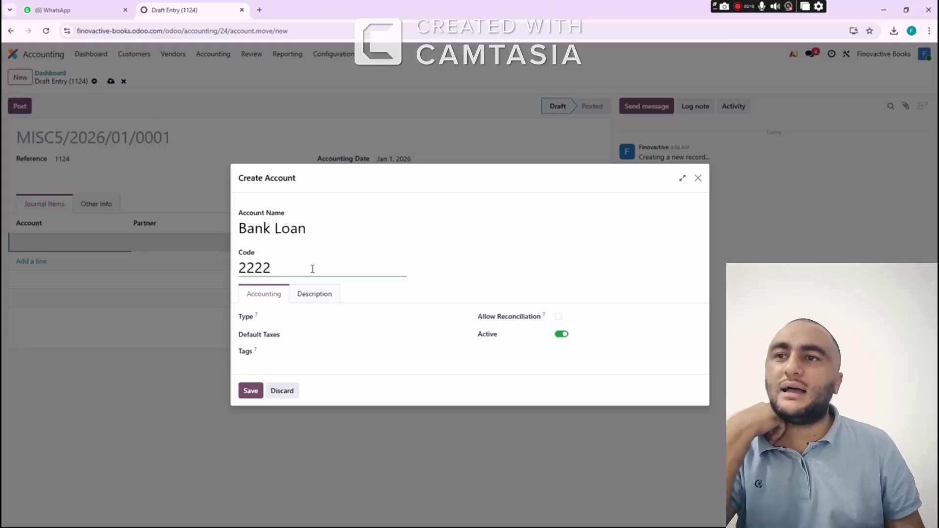
click(315, 316)
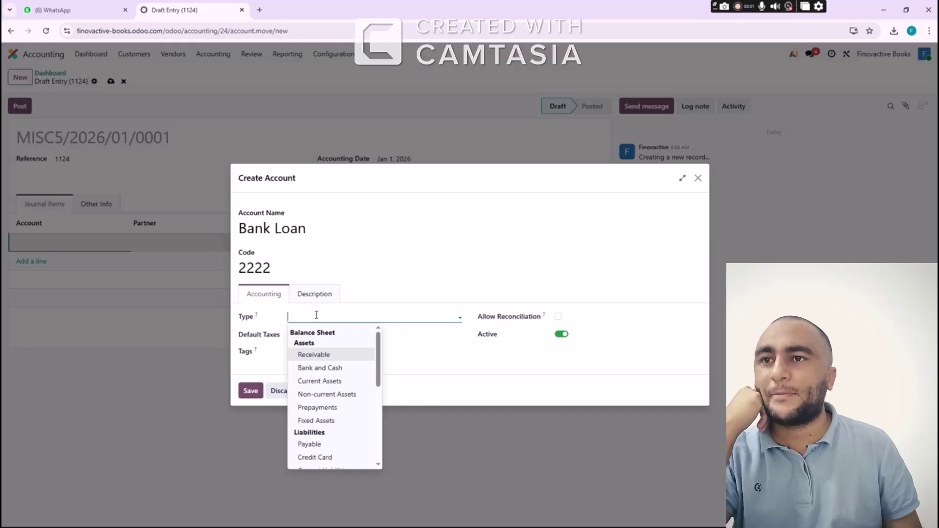
scroll(329, 388, down, 1)
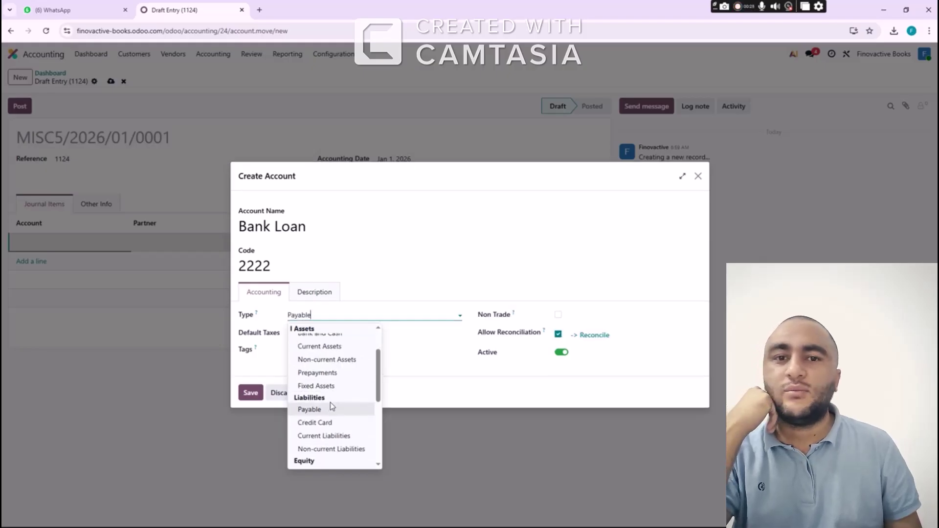
click(333, 449)
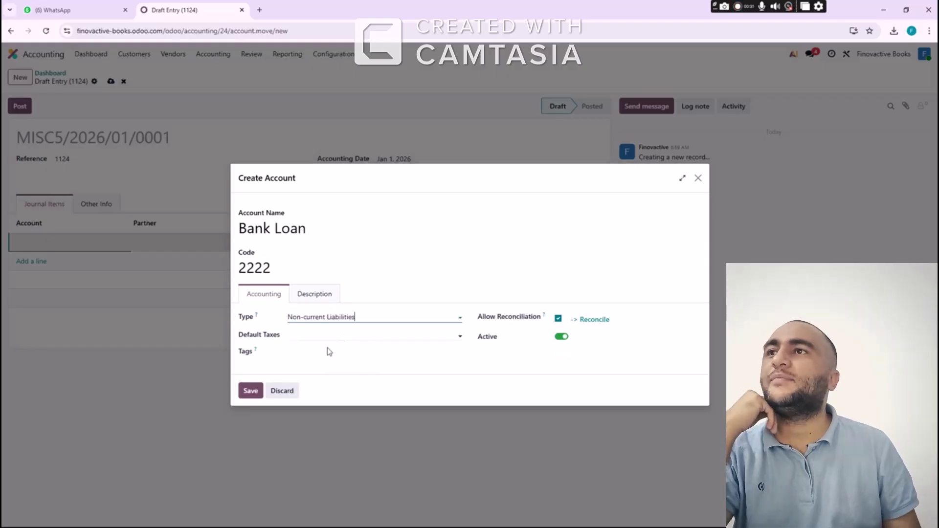
click(252, 390)
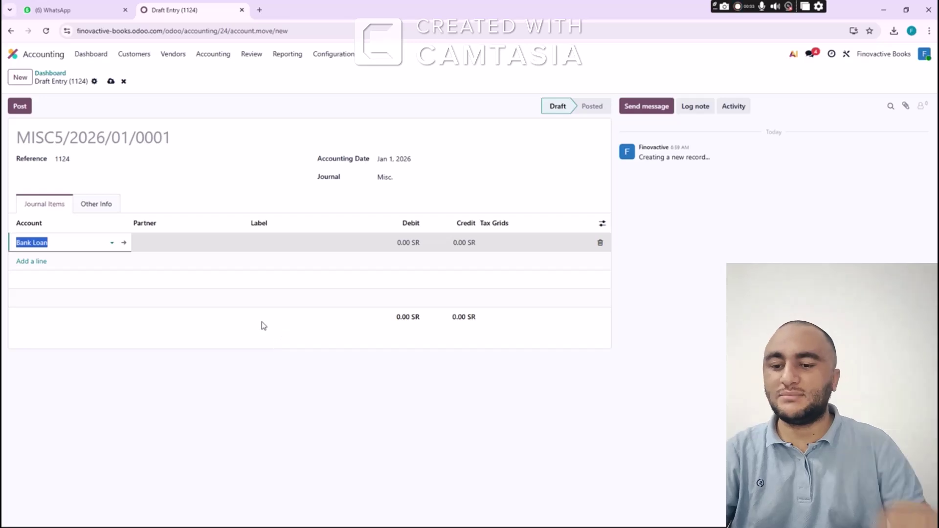
Set the Bank Loan line's partner to a new Bank Al Rajhi and label 'Loan from bank on 1st jan 26'
click(166, 244)
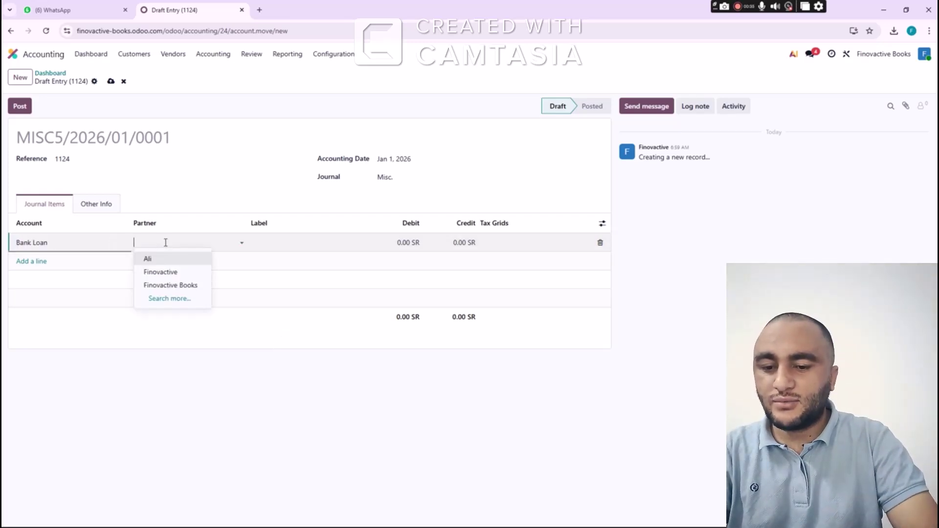
text(Banl)
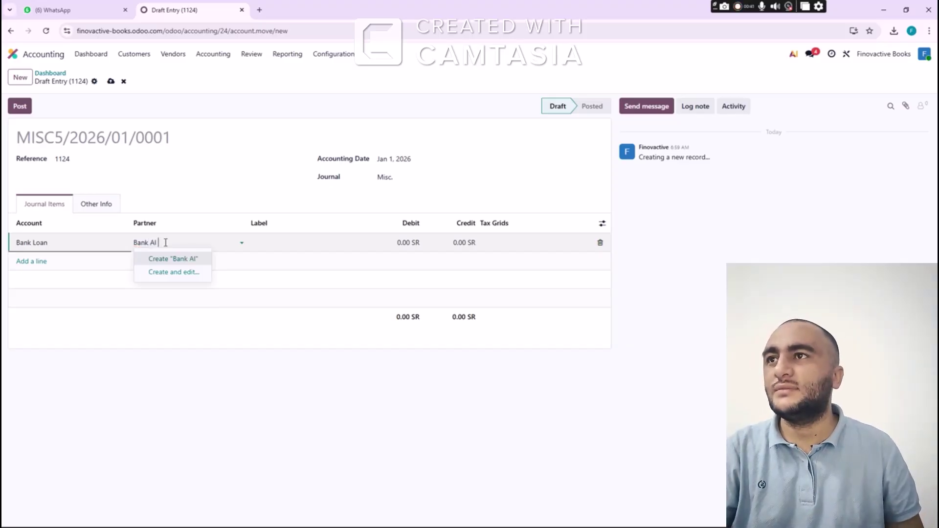
click(183, 263)
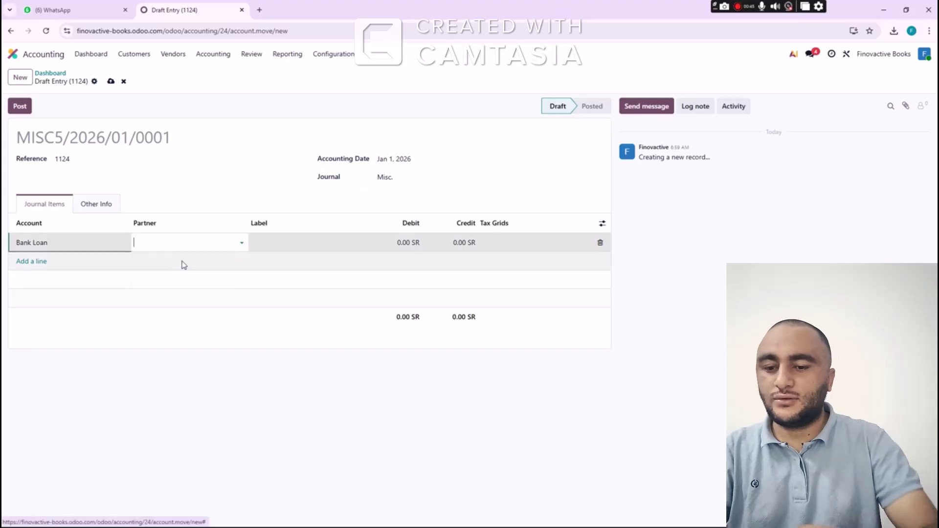
key(Tab)
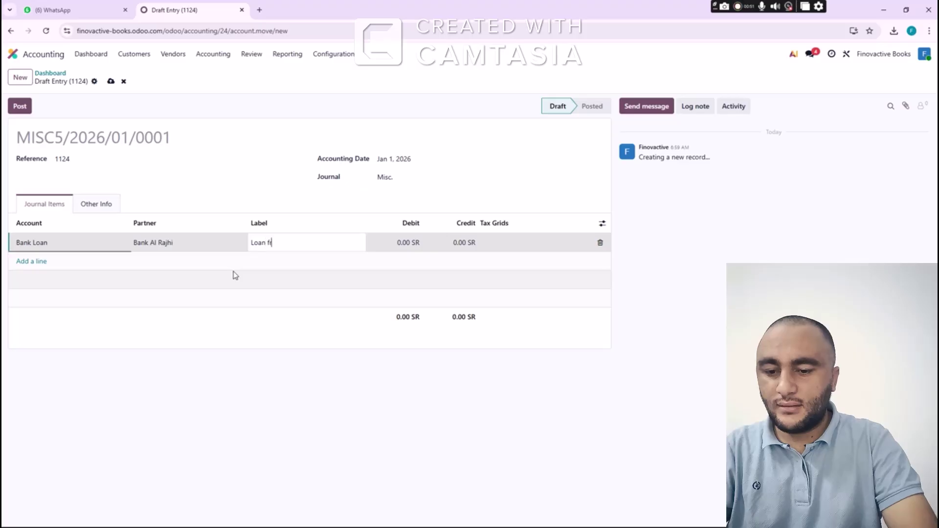
text(Loan from bank)
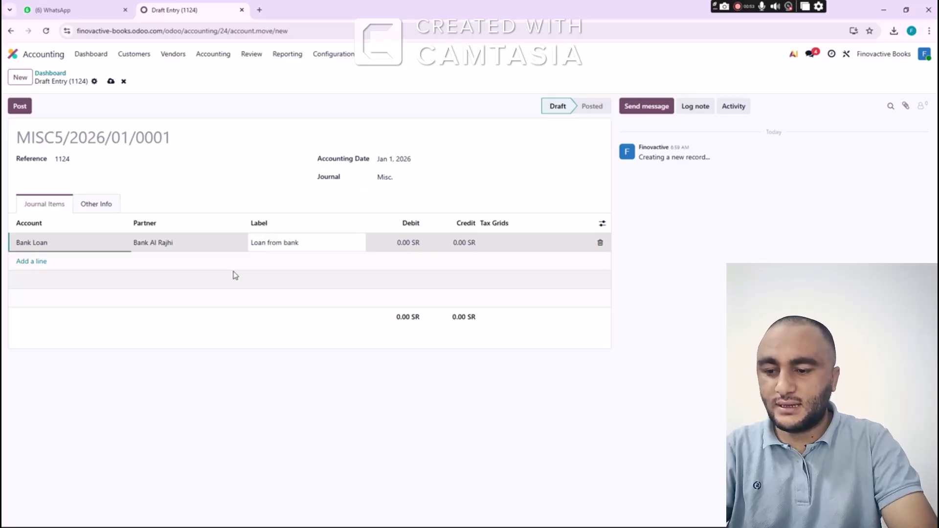
text( on 1st)
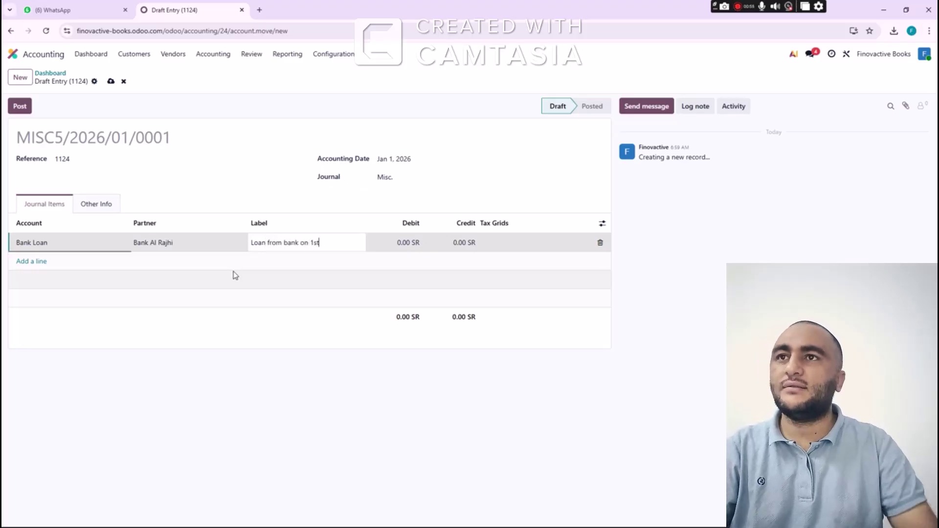
text( jan 26)
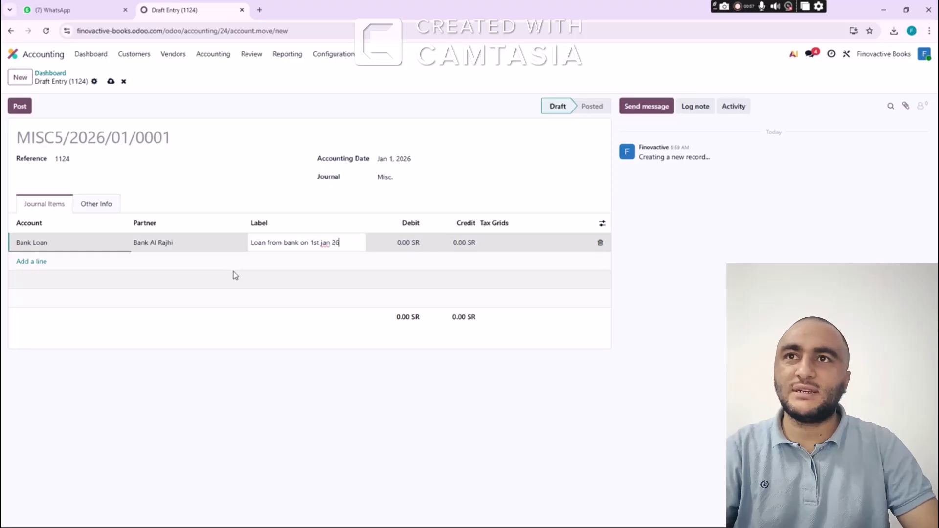
Enter 500,000 on the loan line and add a second line for 1051 Cash In Hand
key(Tab)
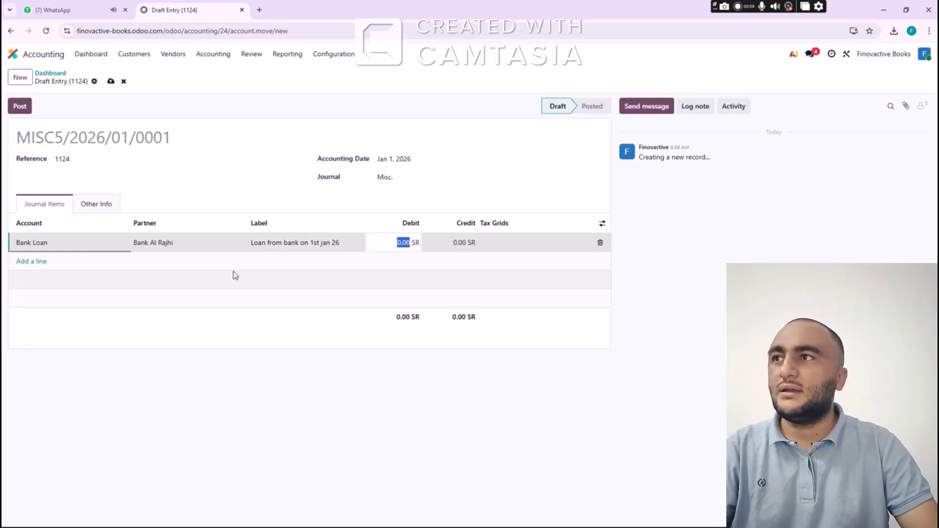
text(500000)
key(Tab)
key(Tab)
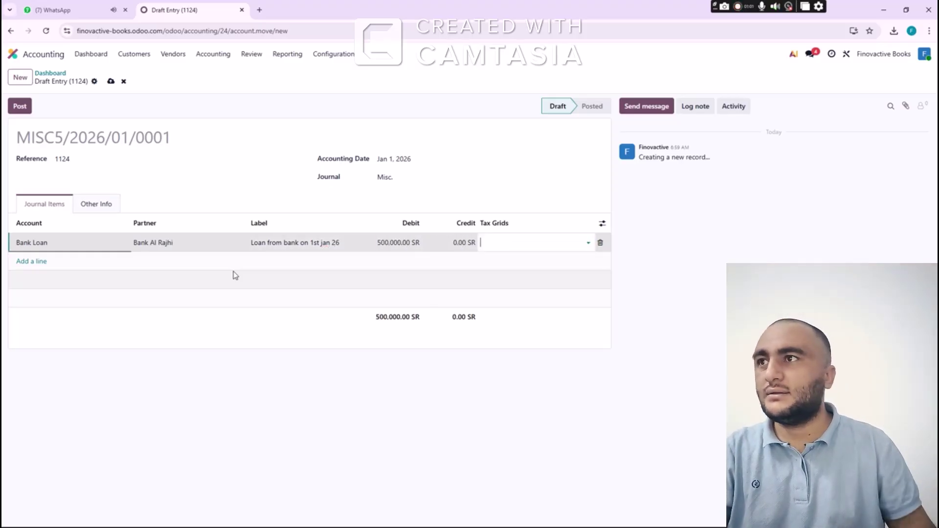
key(Tab)
text(cash)
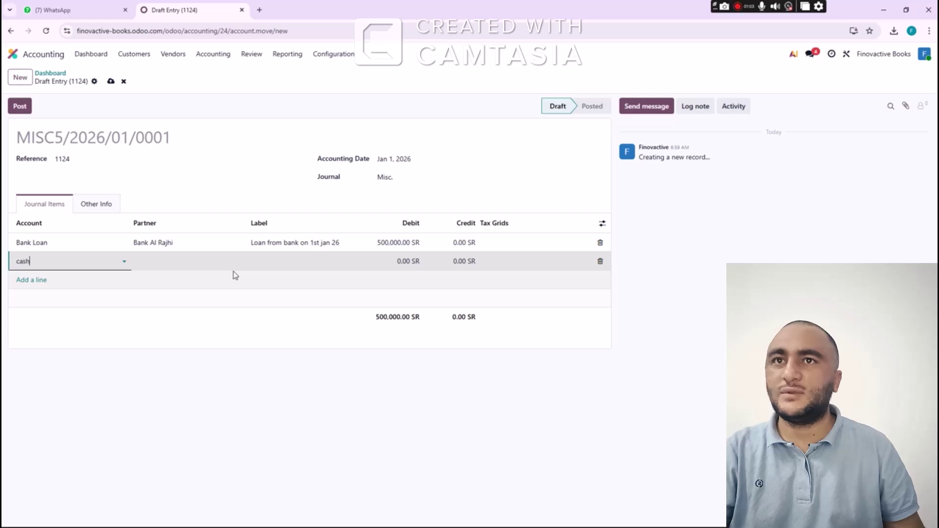
key(Tab)
key(Tab)
key(Tab)
key(Tab)
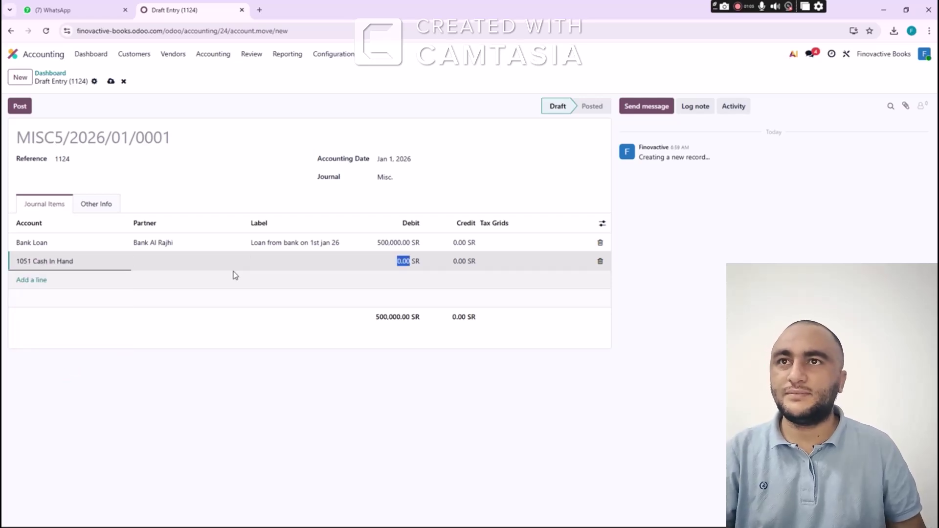
Move the 500,000 into Cash In Hand's debit and credit Bank Loan 500,000
click(405, 243)
key(ctrl+x)
click(405, 261)
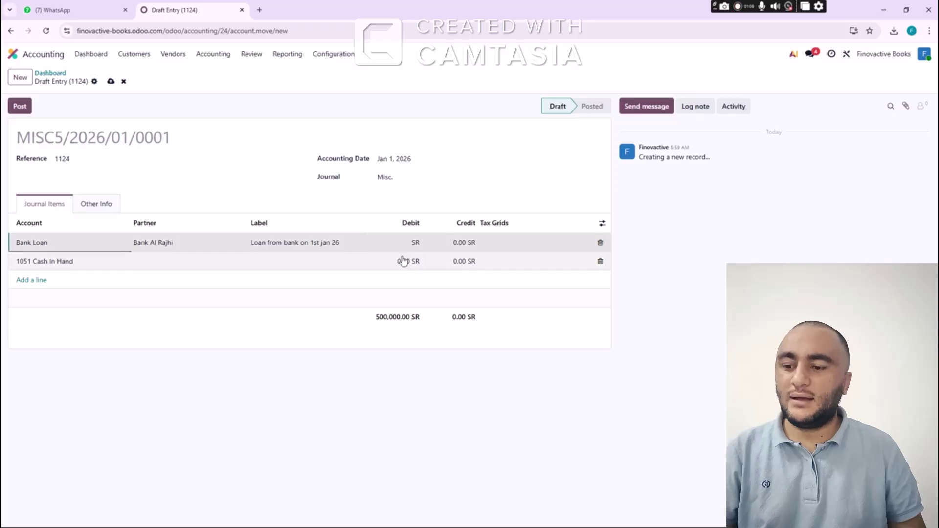
key(ctrl+v)
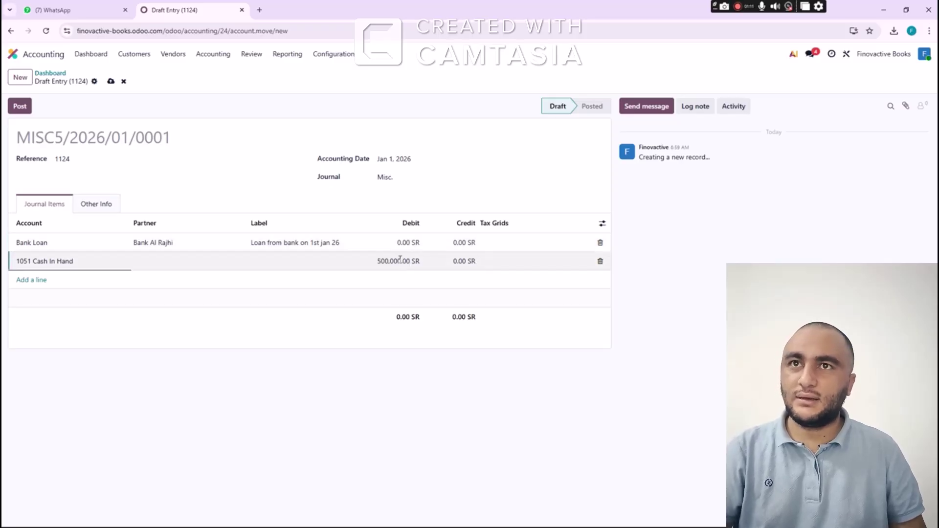
double_click(400, 259)
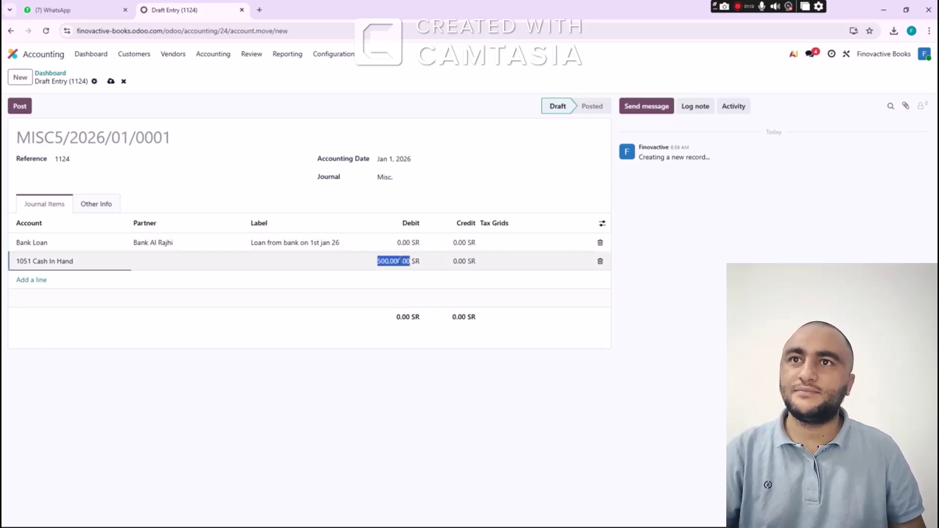
click(460, 242)
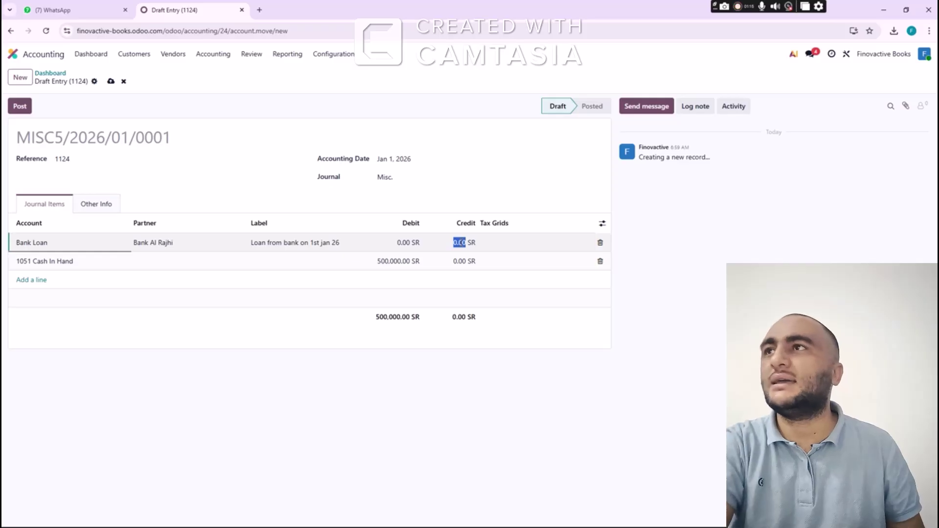
text(500000)
click(373, 293)
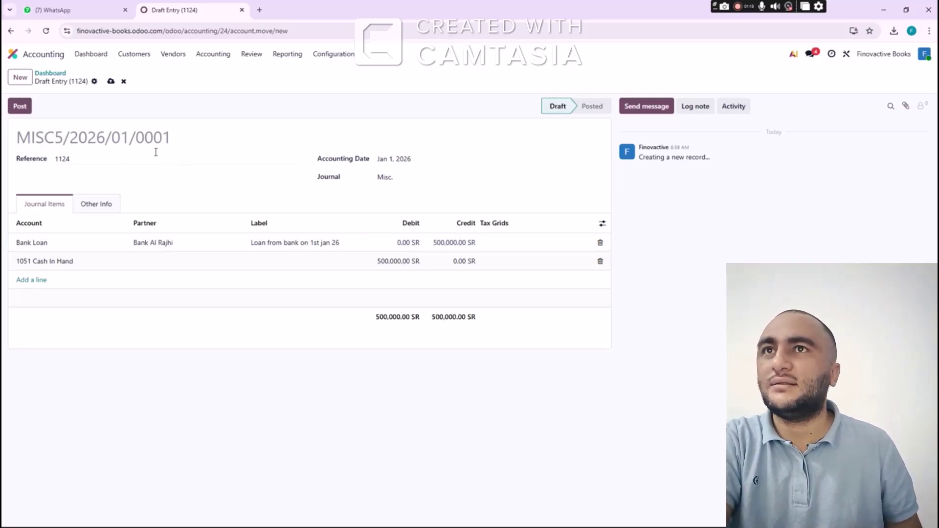
Post entry MISC5/2026/01/0001 and go back to the Accounting dashboard
click(21, 107)
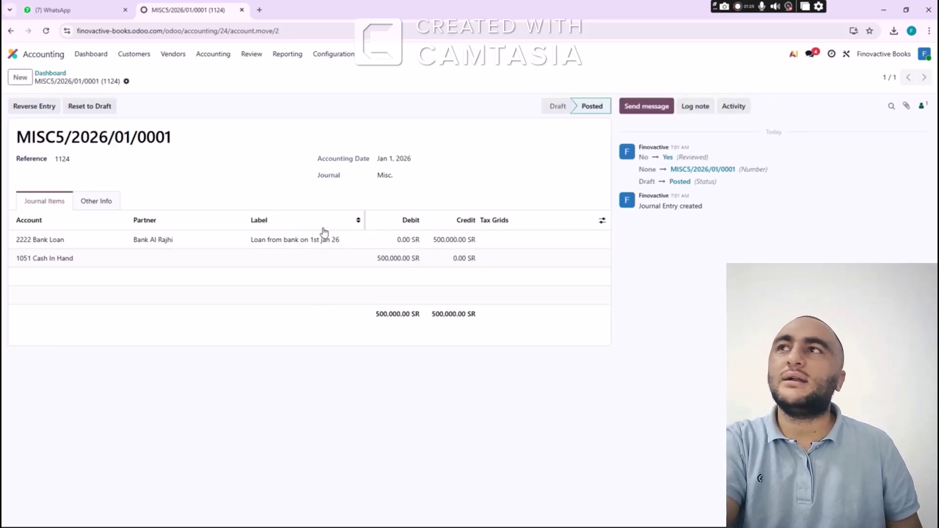
click(51, 73)
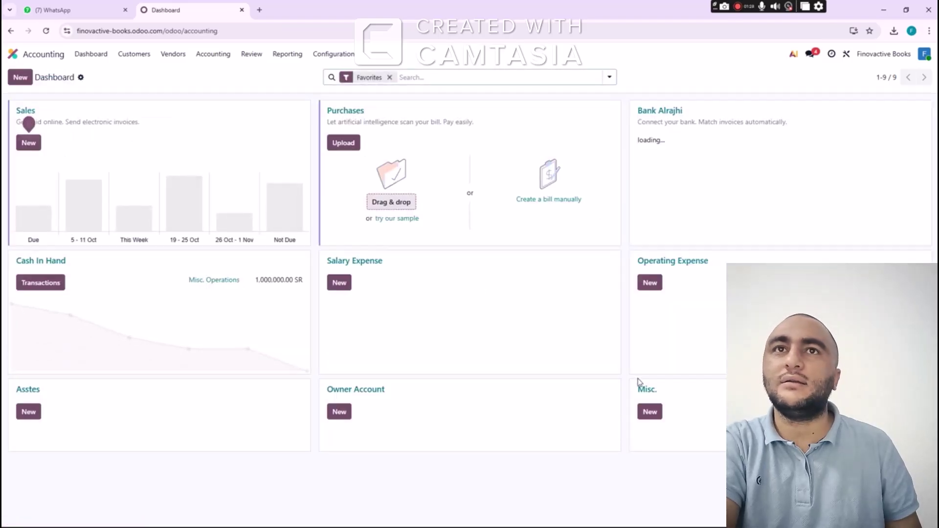
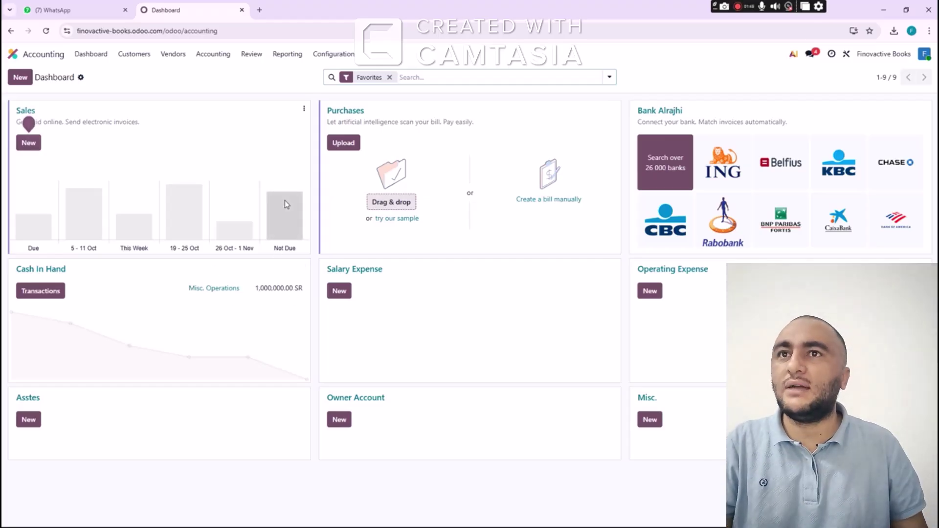
Switch from Odoo to the Course Accounting workbook in Excel
key(alt+Tab)
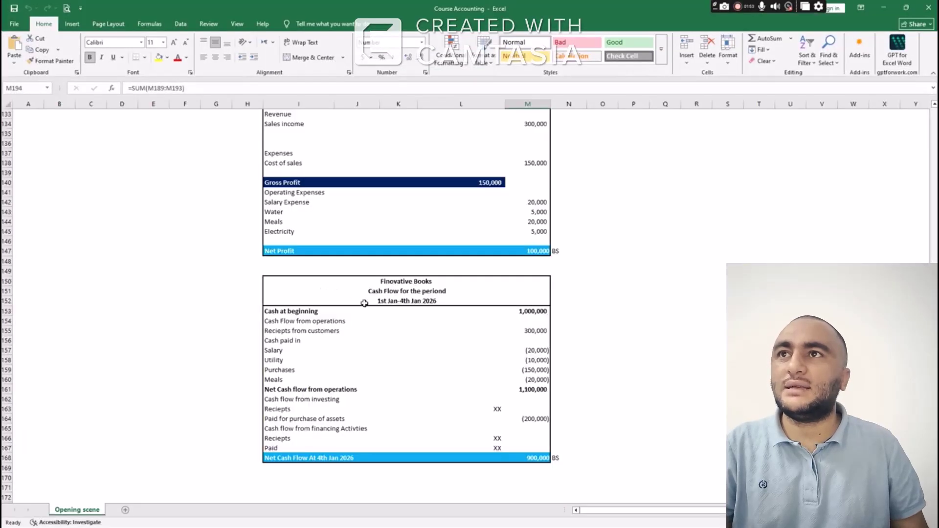
Review the 2-Jan-26 Chair, Shelf and Computer journal entries in Excel, then return to Odoo
scroll(362, 302, up, 5)
scroll(363, 302, up, 20)
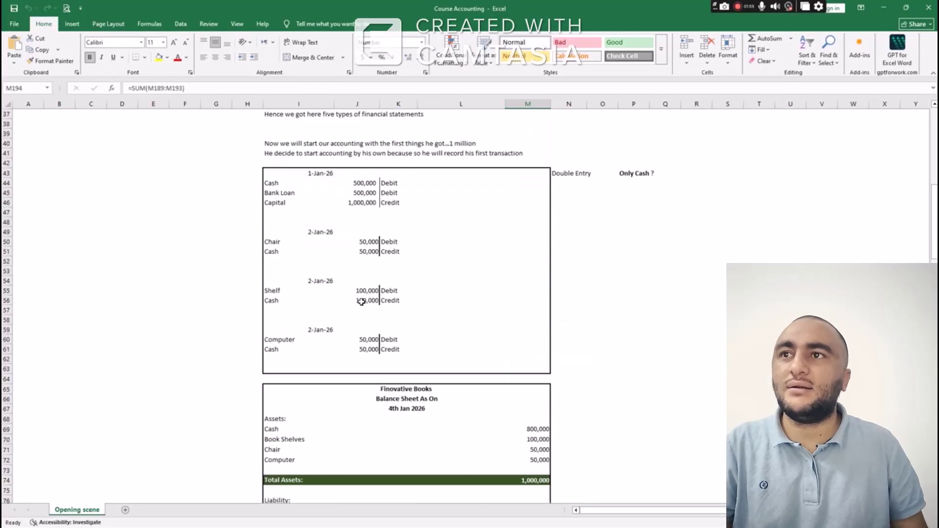
scroll(363, 301, down, 3)
scroll(366, 297, up, 2)
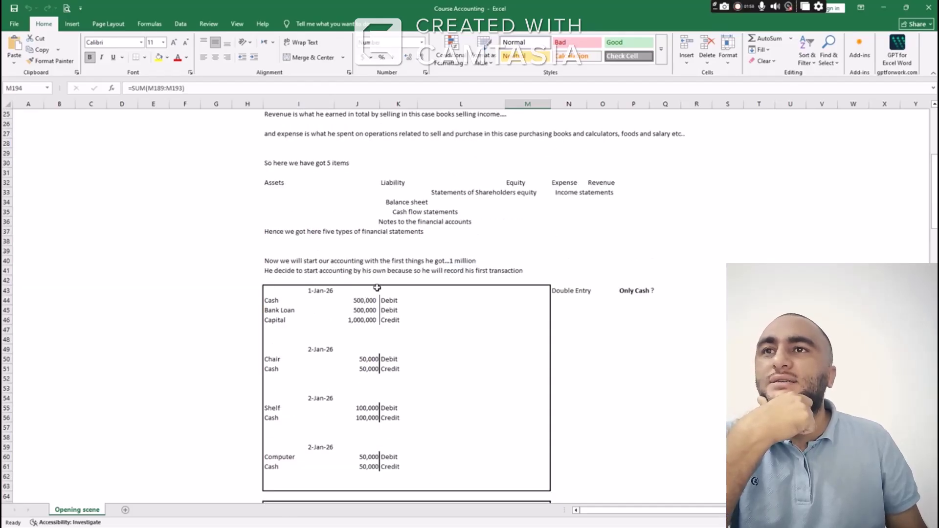
scroll(377, 287, down, 2)
drag(286, 243, 399, 263)
scroll(515, 253, down, 2)
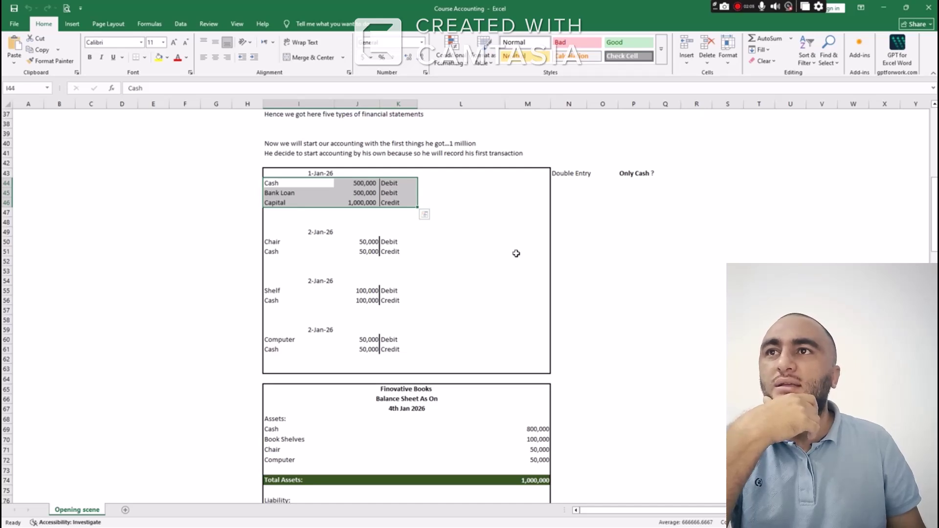
click(313, 233)
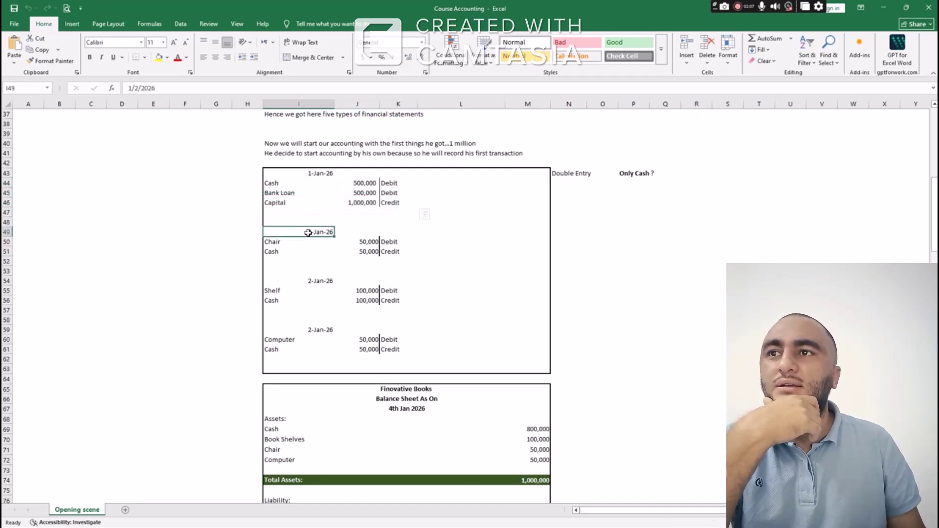
click(311, 241)
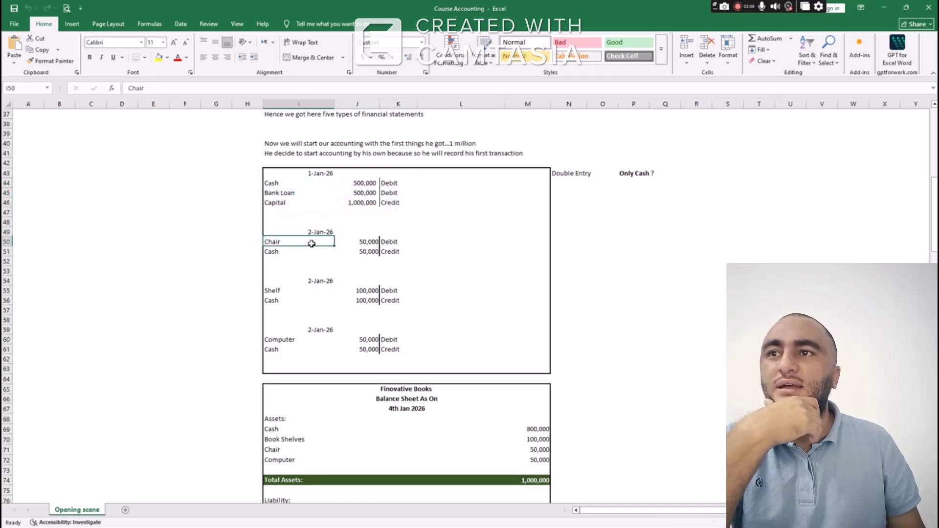
click(295, 291)
click(294, 337)
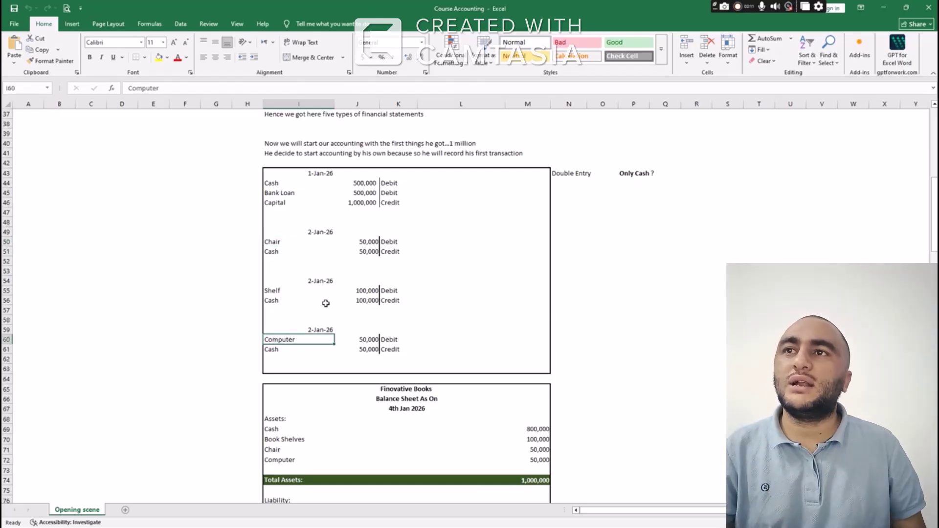
click(312, 241)
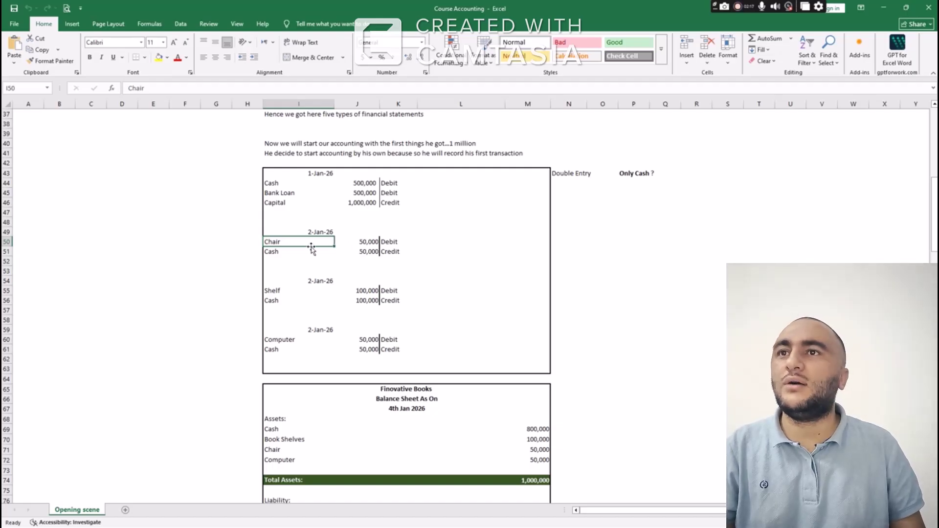
key(alt+Tab)
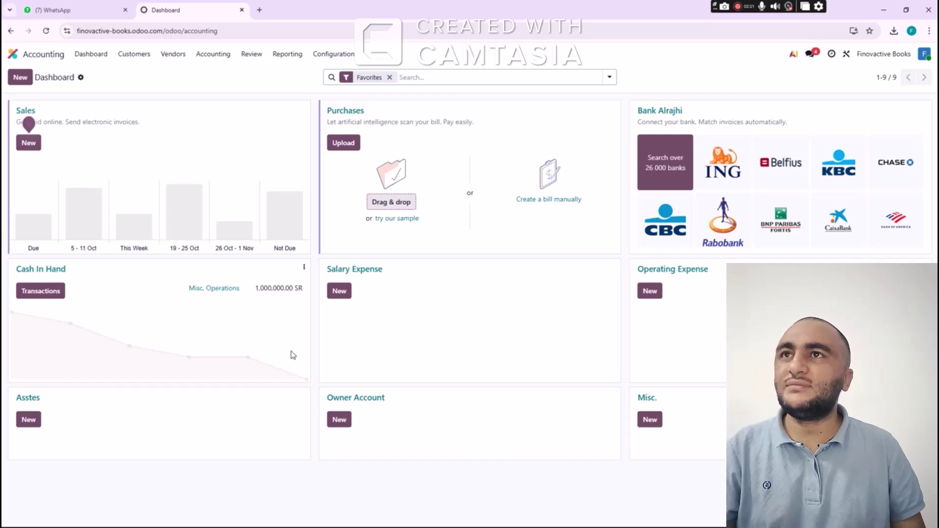
Start an Asstes journal entry with reference 1125, dated Jan 2, 2026, with one item line
click(31, 420)
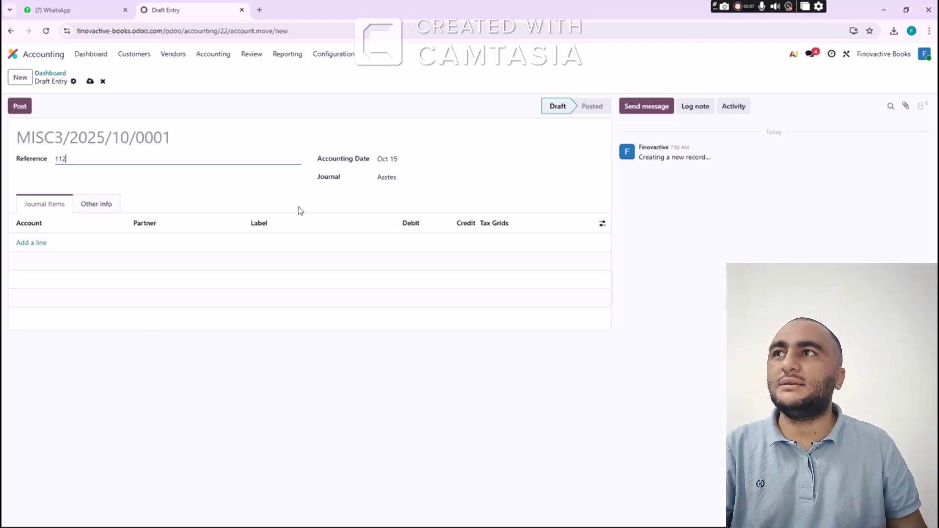
key(Tab)
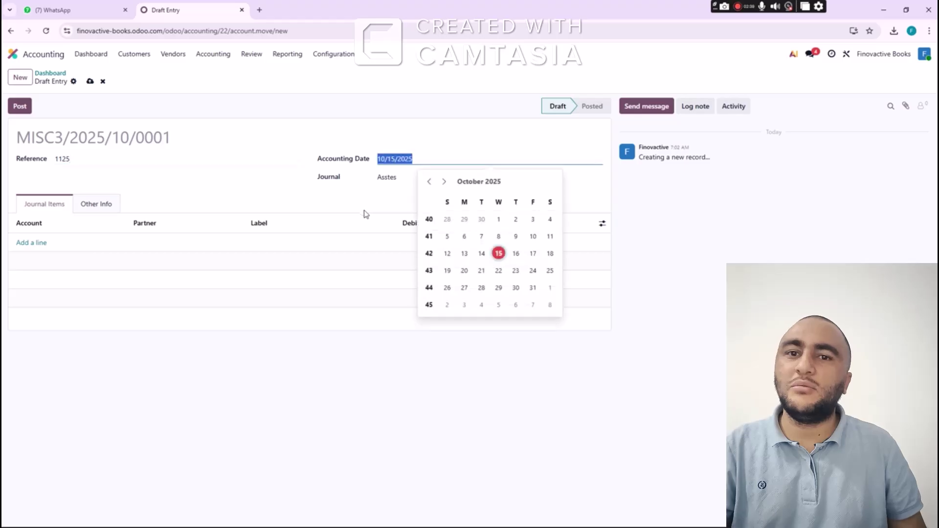
click(90, 164)
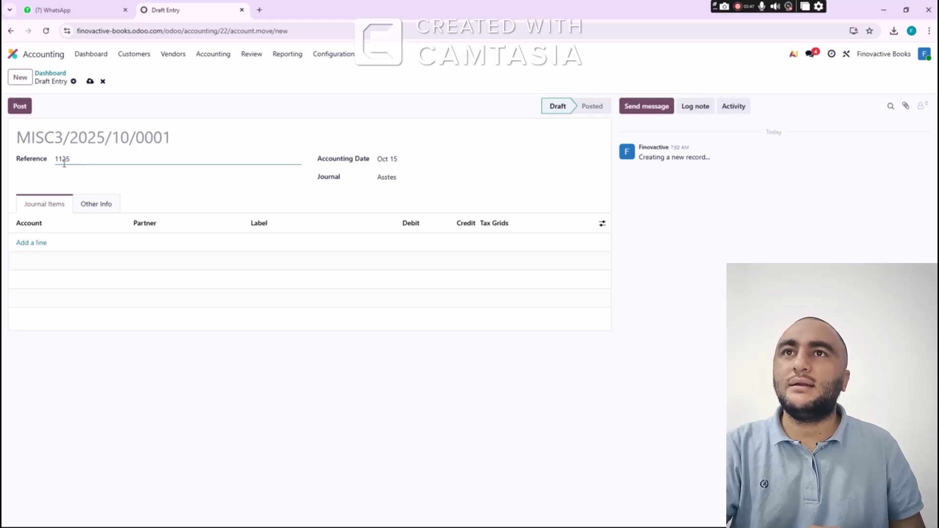
click(382, 160)
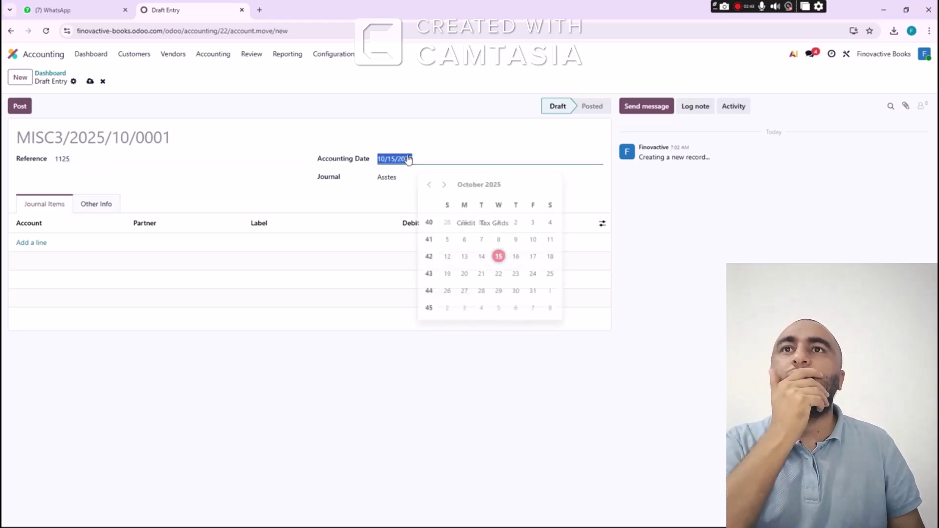
click(446, 183)
click(445, 182)
click(445, 182)
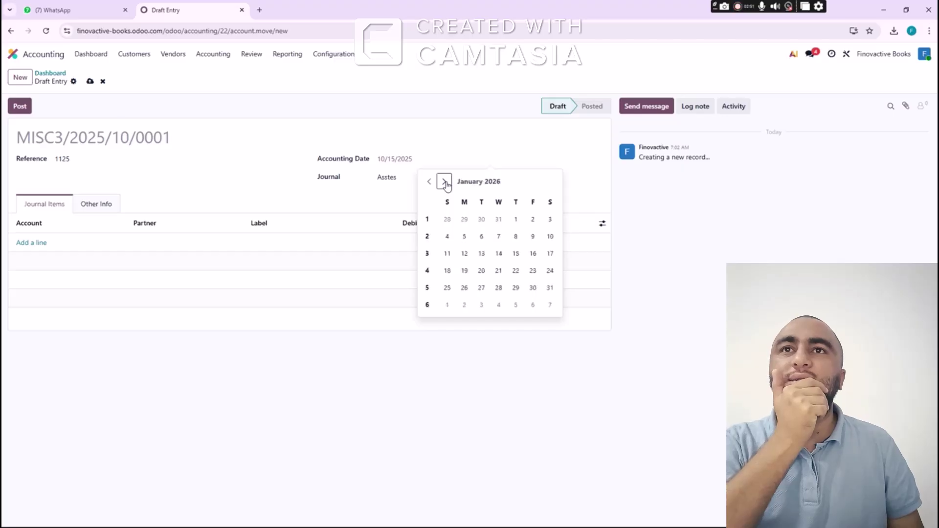
click(445, 183)
click(429, 182)
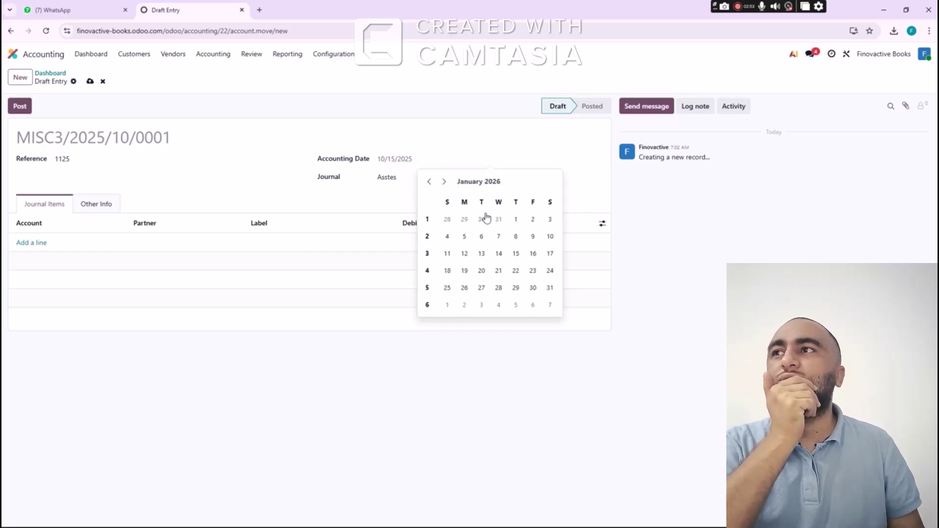
click(533, 219)
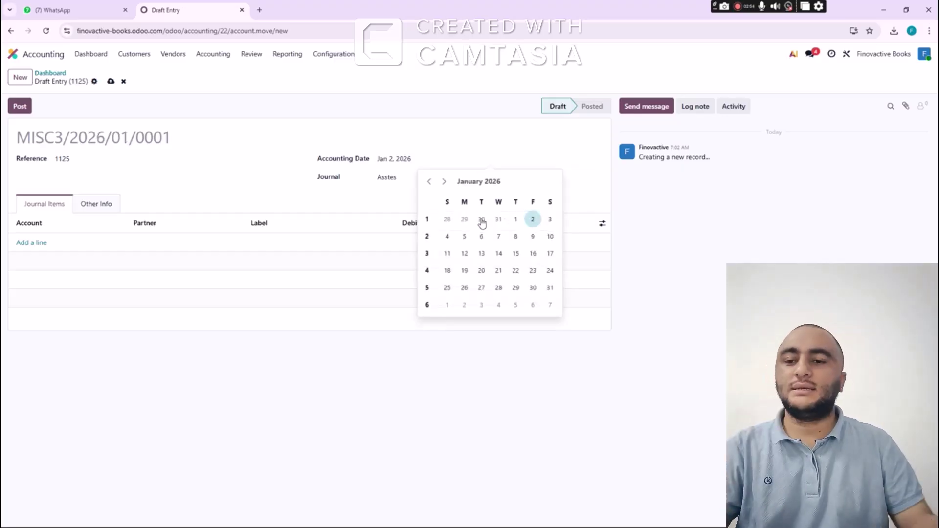
click(30, 244)
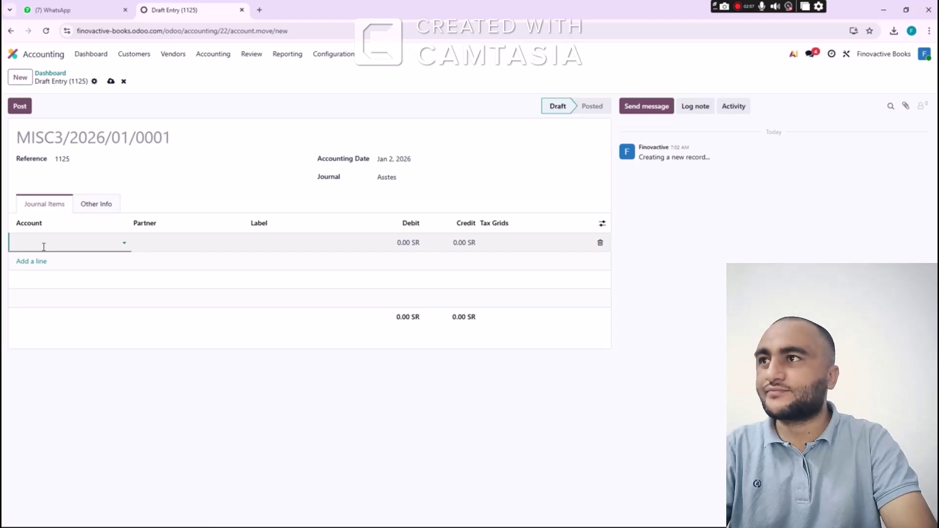
Debit 106002 Furniture and Equipment 50,000 with new partner Detor Furniture
text(Furn)
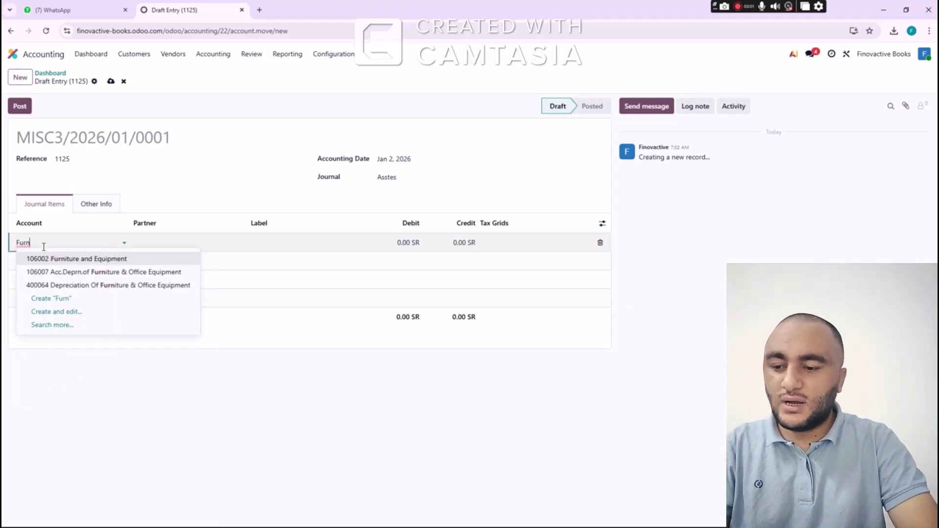
key(Return)
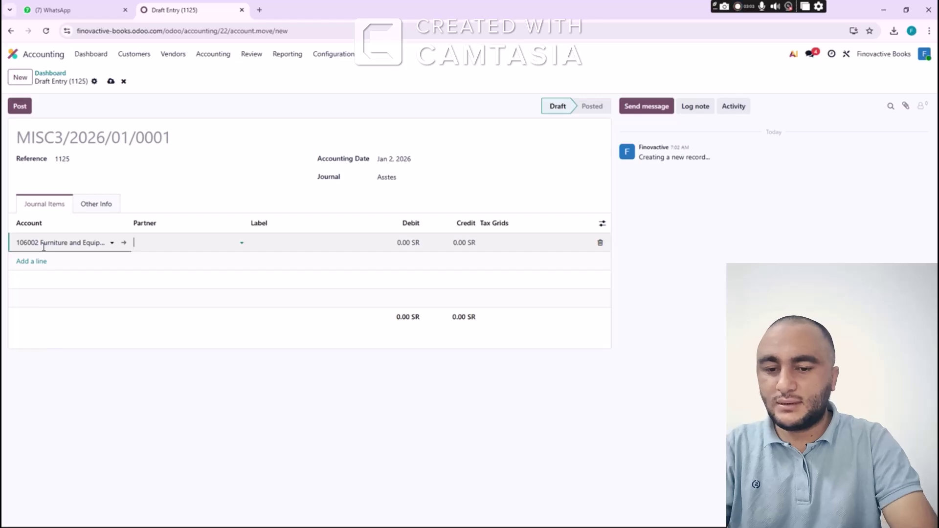
text(D)
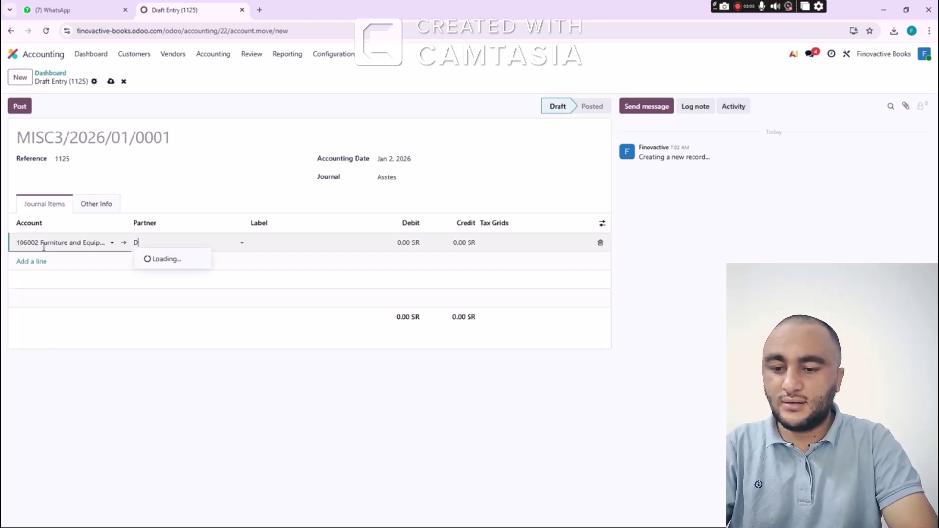
text(etor Fu)
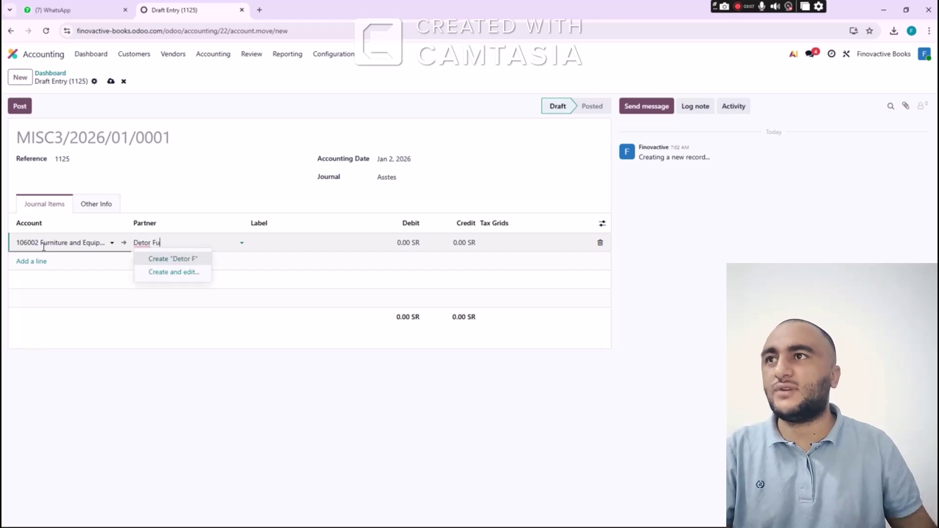
text(r)
text(niture)
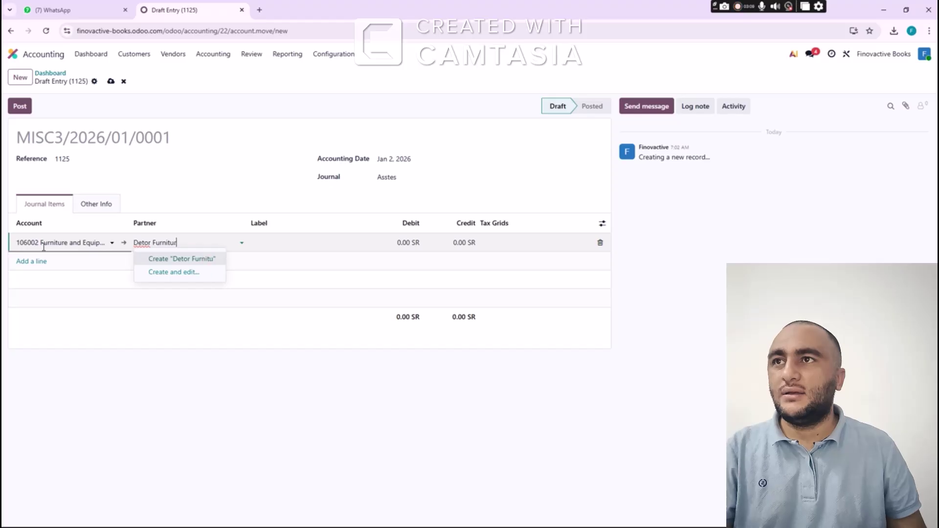
click(193, 261)
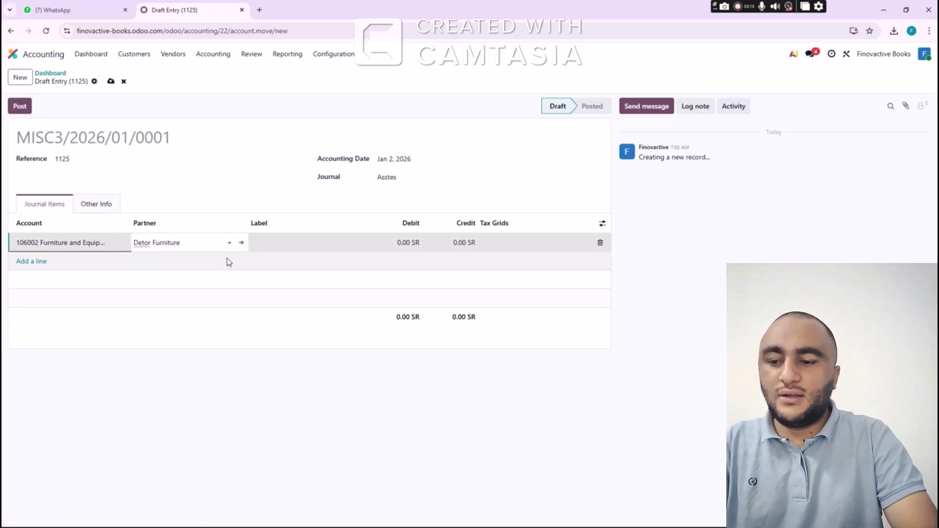
click(272, 242)
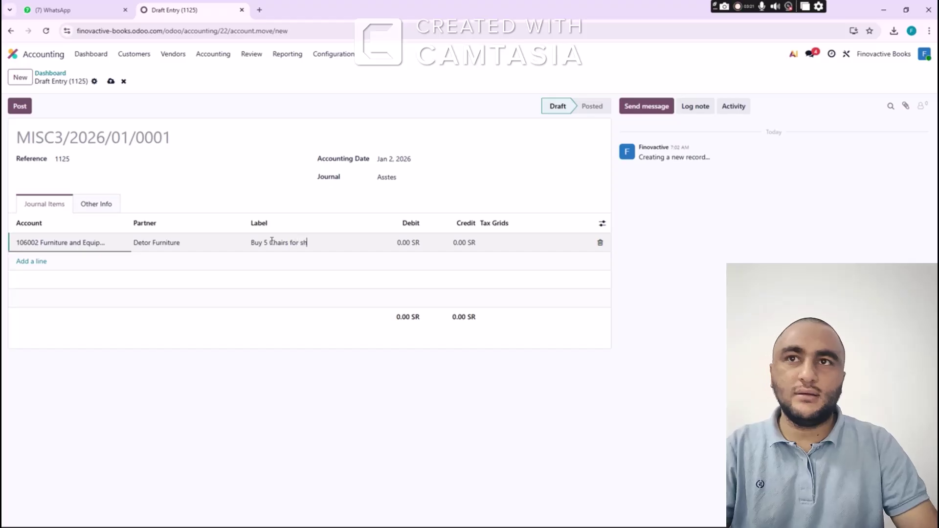
key(Tab)
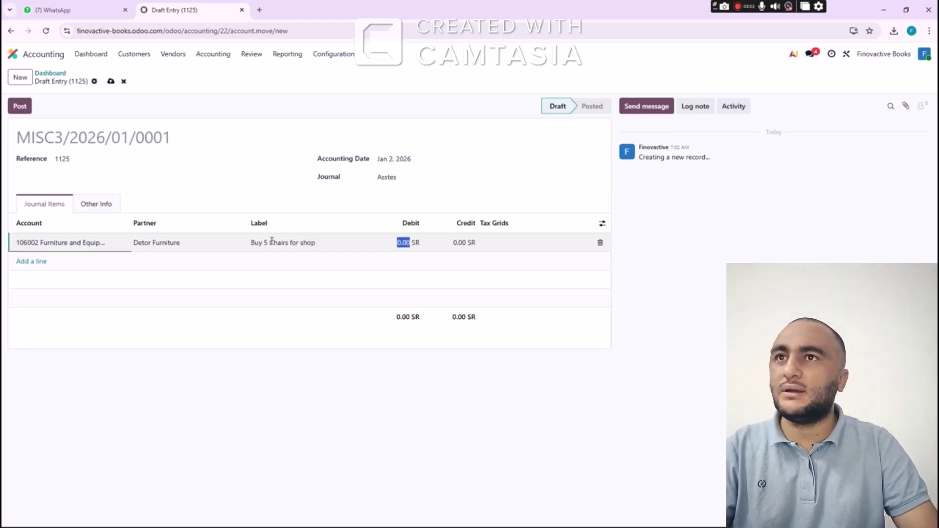
text(50,000)
key(Tab)
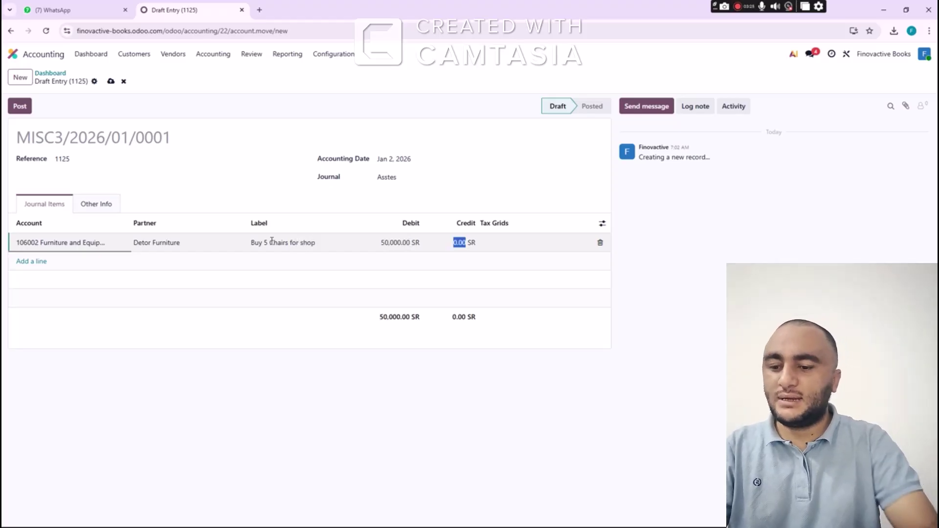
key(Tab)
key(Tab)
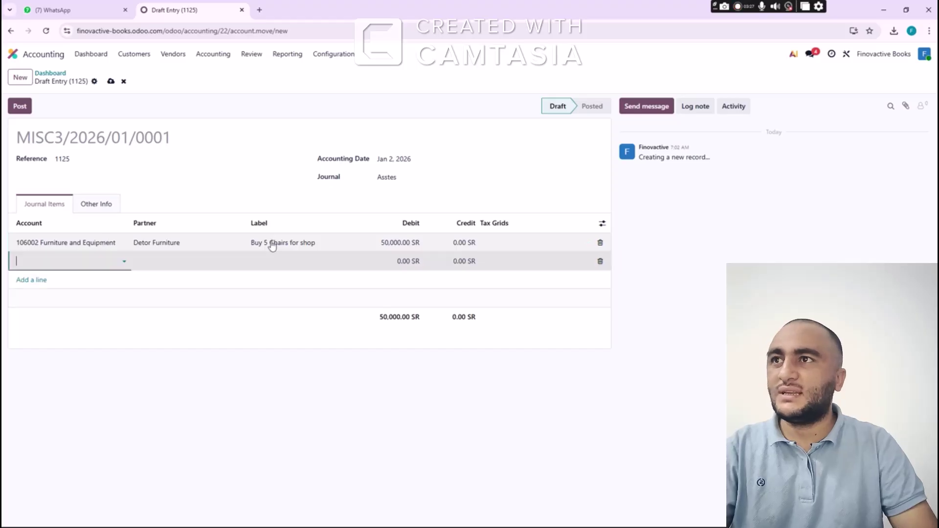
Credit 1051 Cash In Hand 50,000 and post the chairs purchase entry
text(cash)
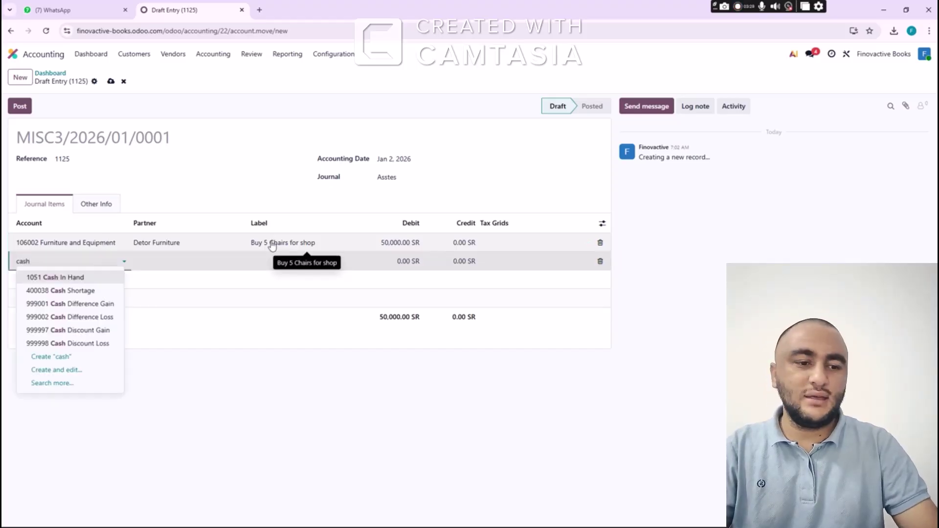
key(Tab)
key(Tab)
key(Tab)
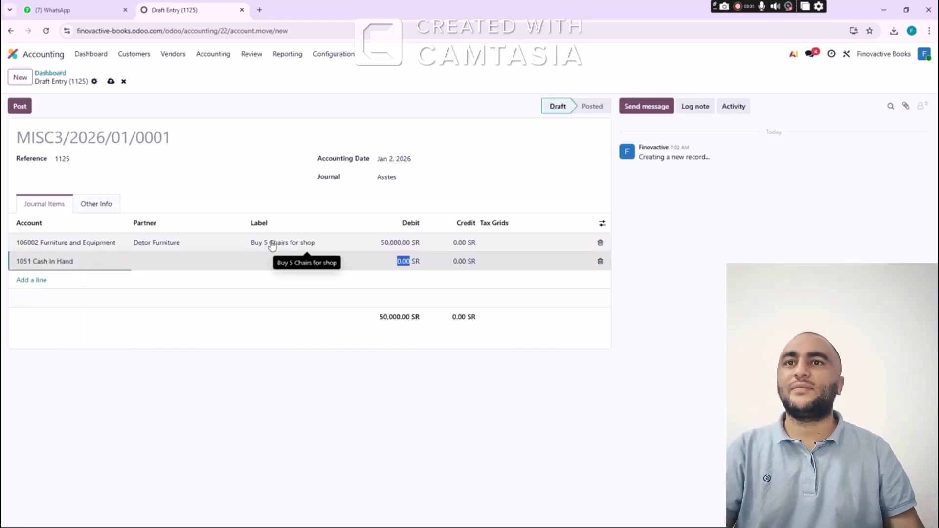
key(Tab)
text(5)
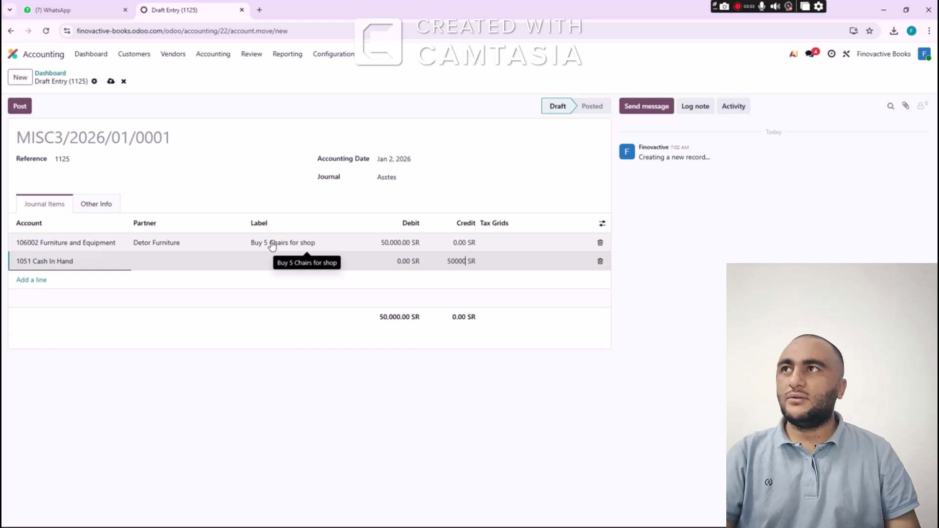
key(Tab)
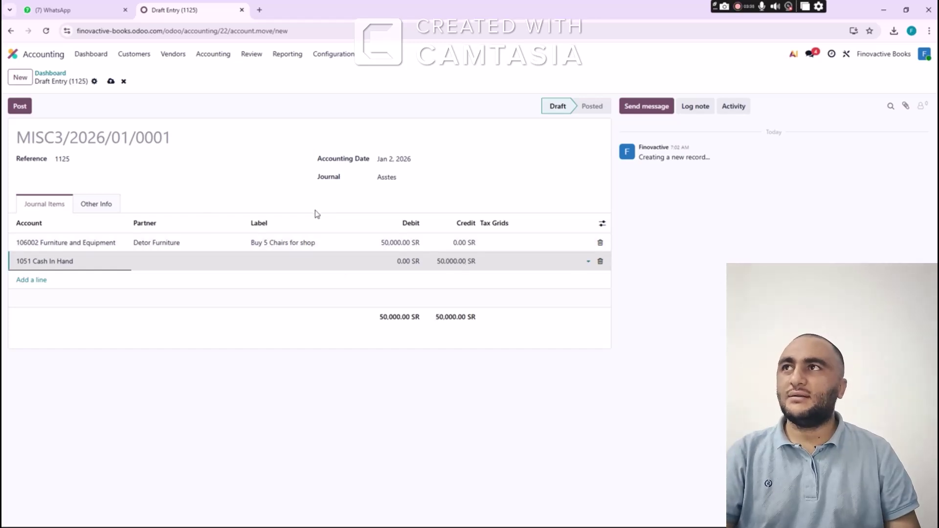
click(20, 106)
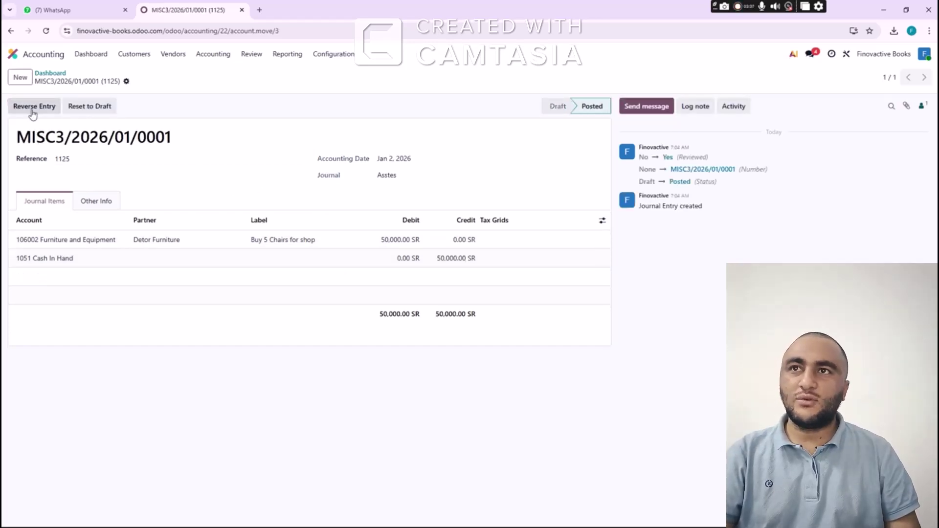
Start a new journal entry with reference 1126 dated Jan 2, 2026, adding an item line
click(27, 83)
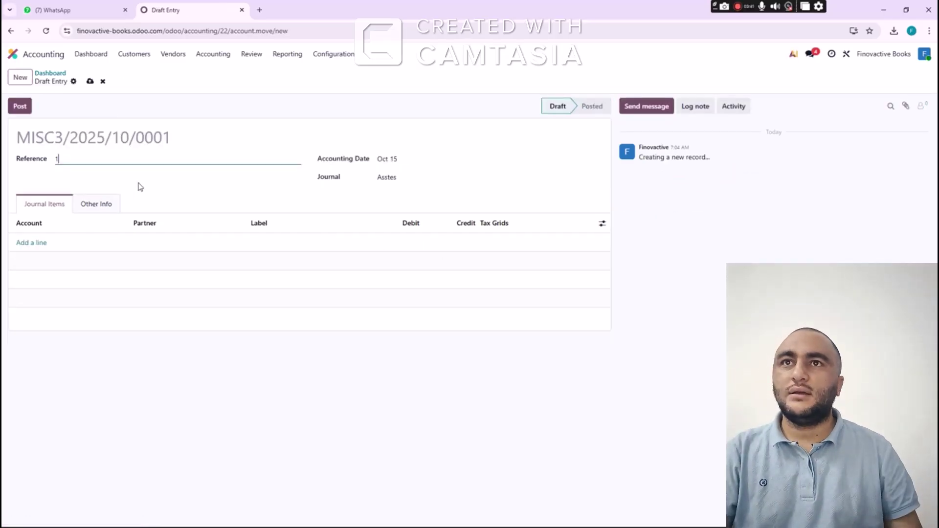
text(1126)
key(Tab)
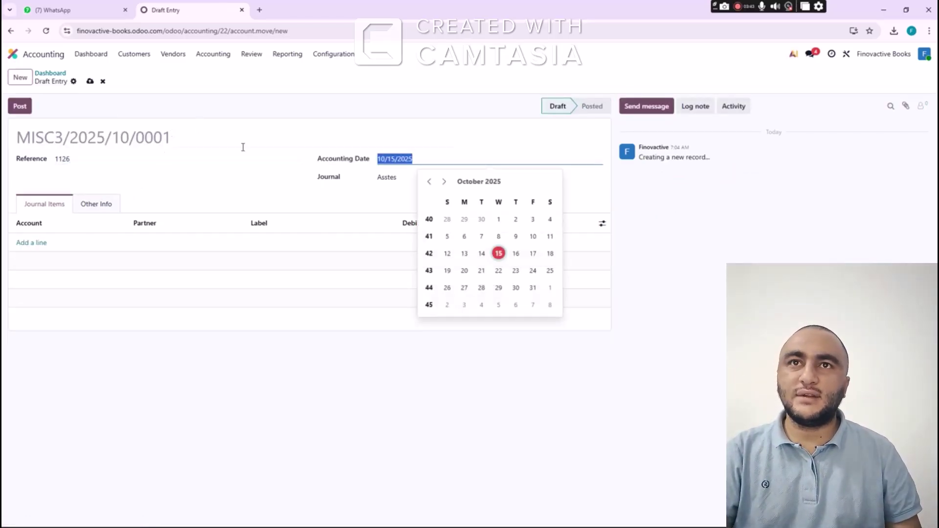
click(445, 182)
click(445, 183)
click(445, 183)
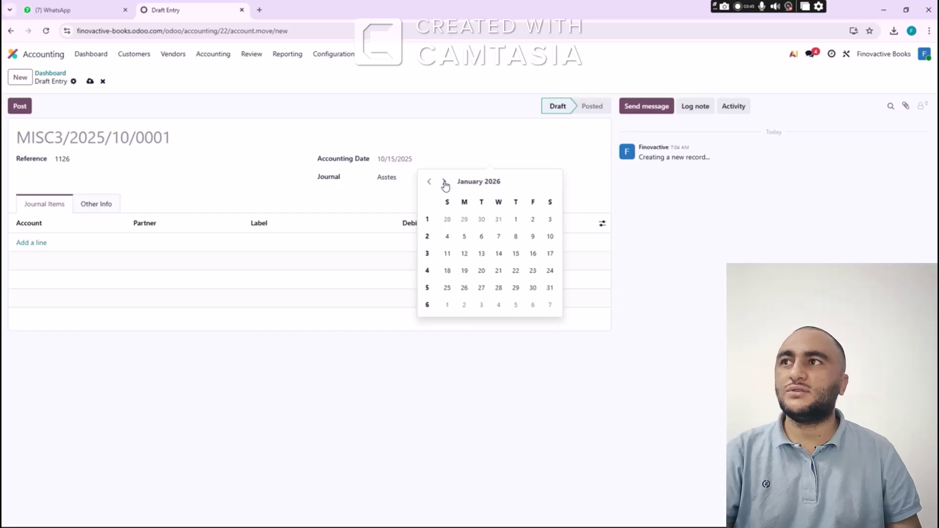
click(531, 220)
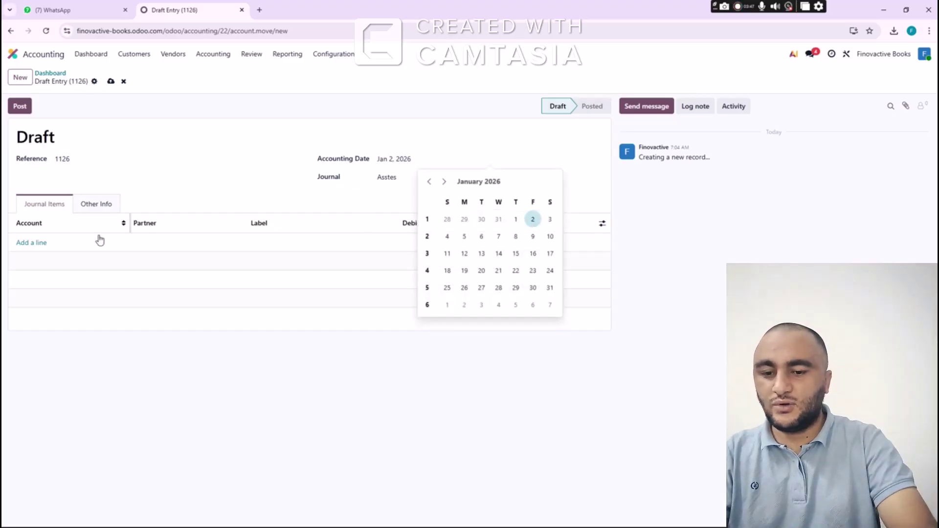
click(38, 243)
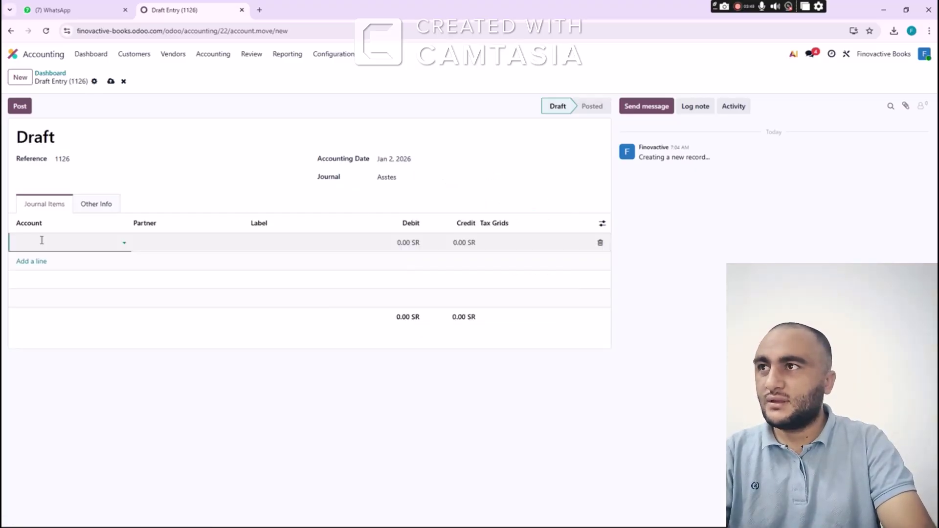
Debit 1002 Book Shelves 100,000 for new partner Azure Dectroter with a purchase label
text(Book)
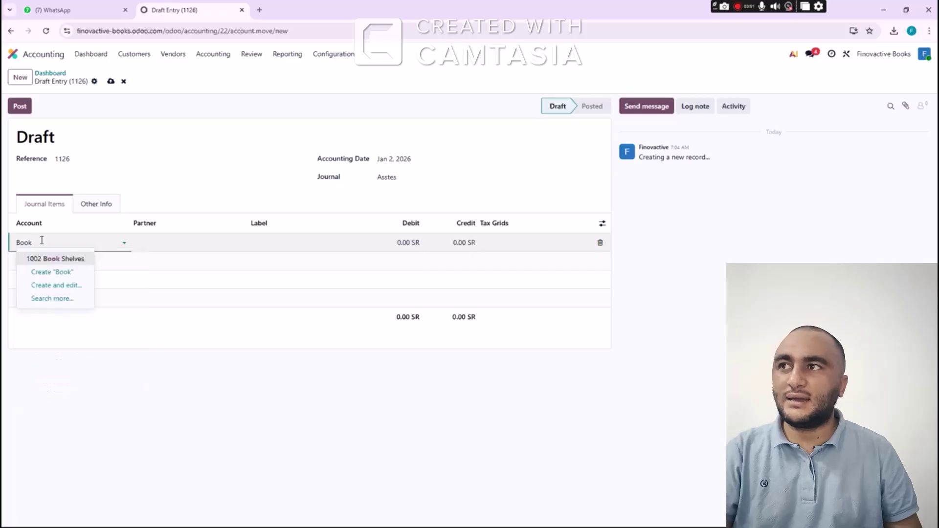
click(61, 260)
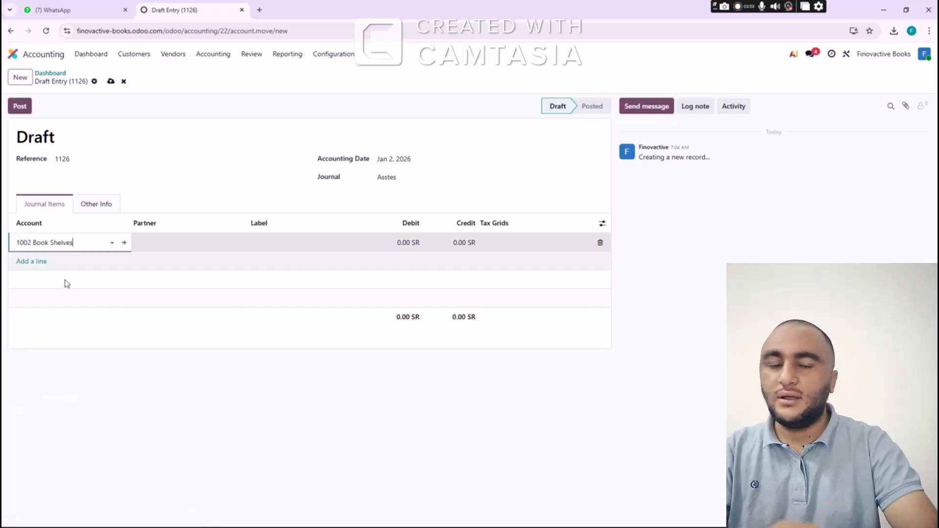
key(Tab)
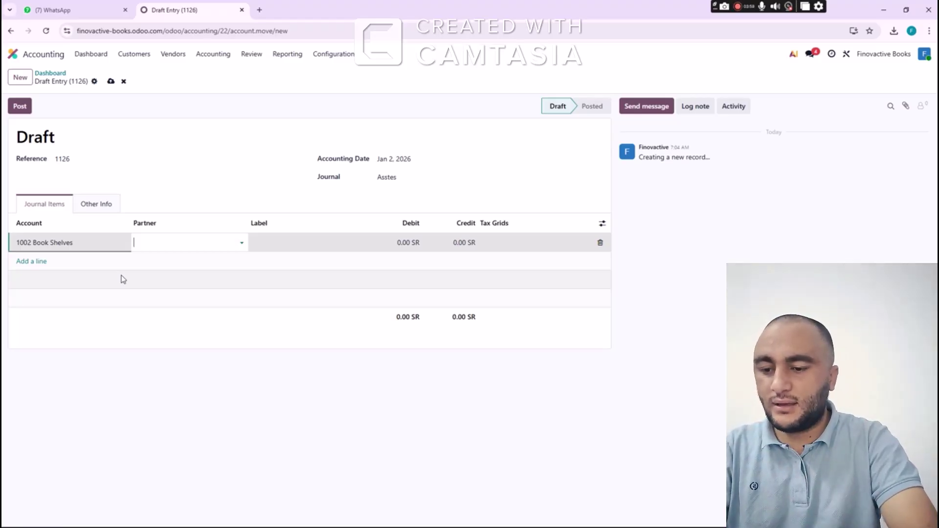
text(Azure De)
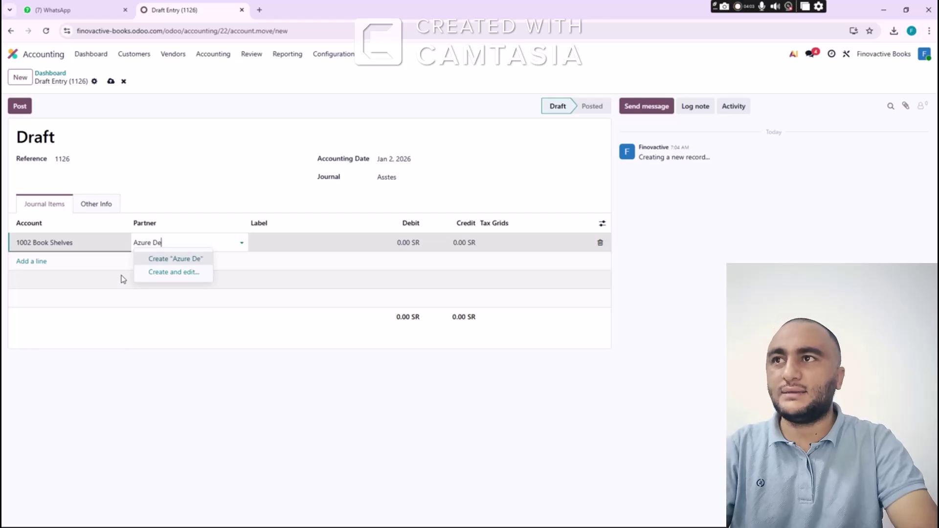
text(ctroter)
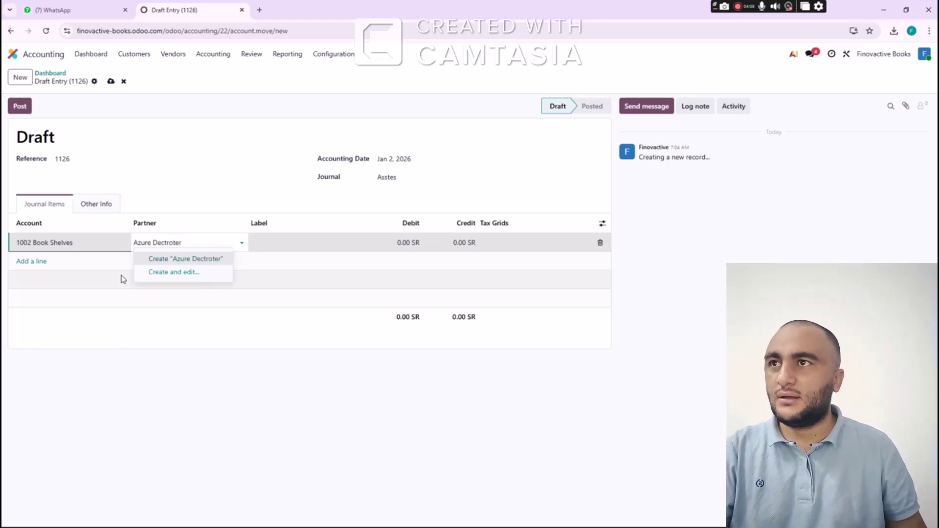
click(182, 259)
key(Tab)
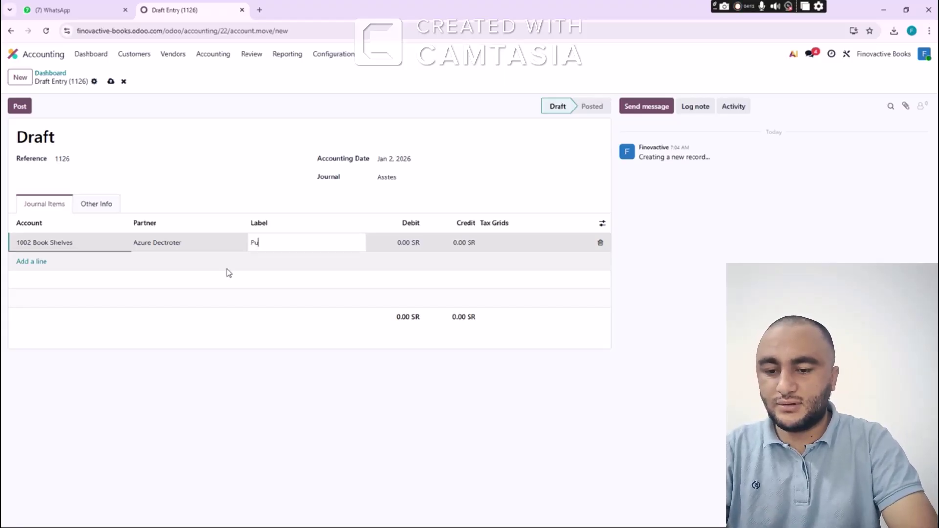
text(Purchase book shelves 3)
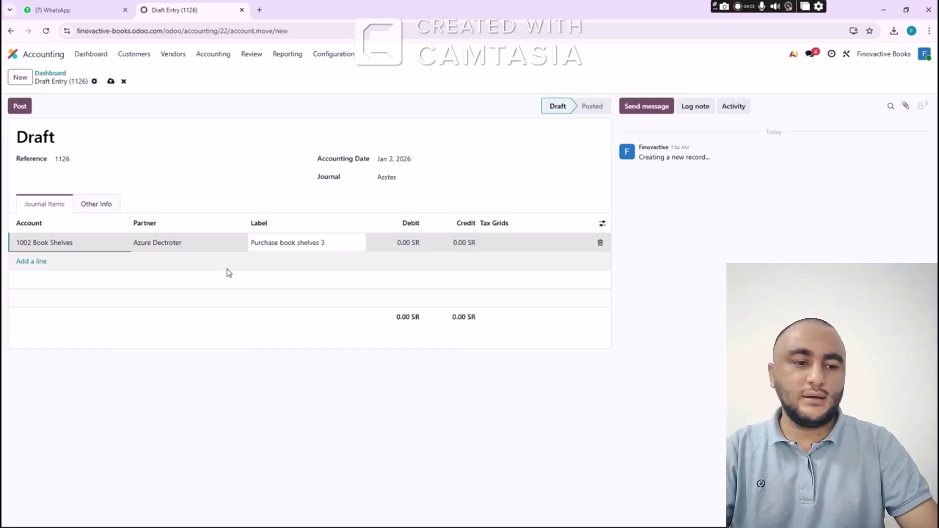
key(Tab)
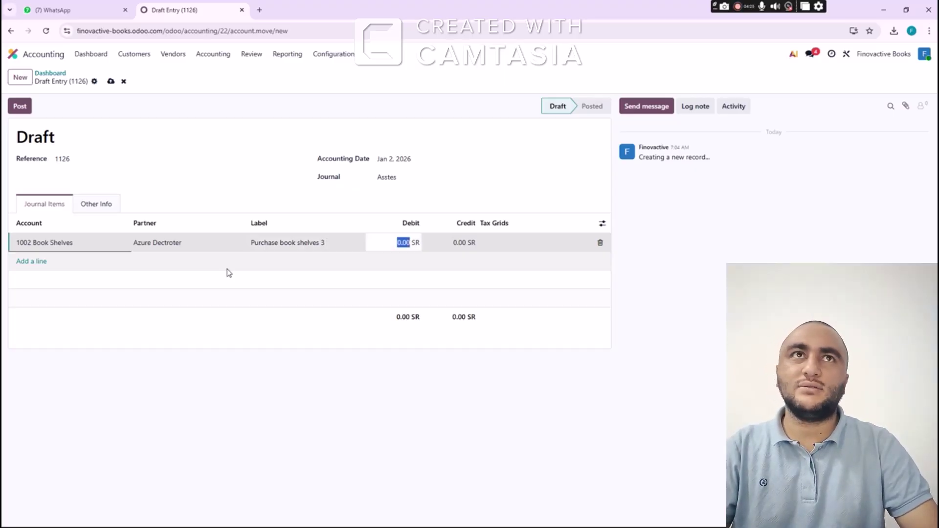
text(1)
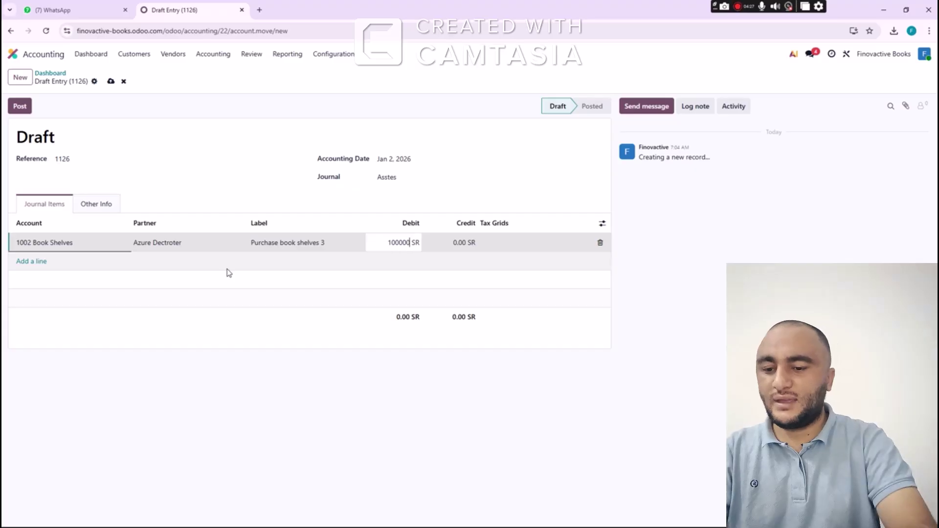
text(00,000)
key(Tab)
Credit 1051 Cash In Hand 100,000 and post entry MISC3/2026/01/0002
key(Tab)
key(Tab)
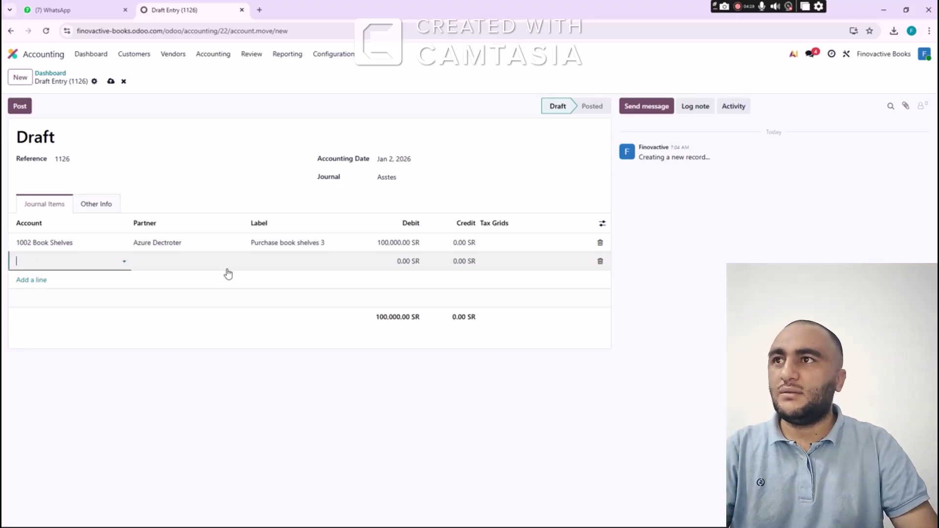
text(cash)
key(Tab)
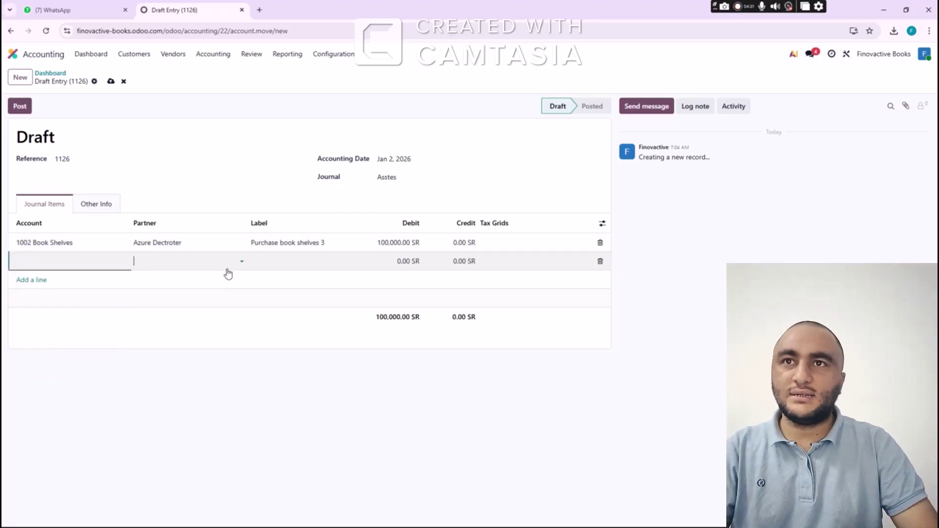
key(Tab)
key(Tab)
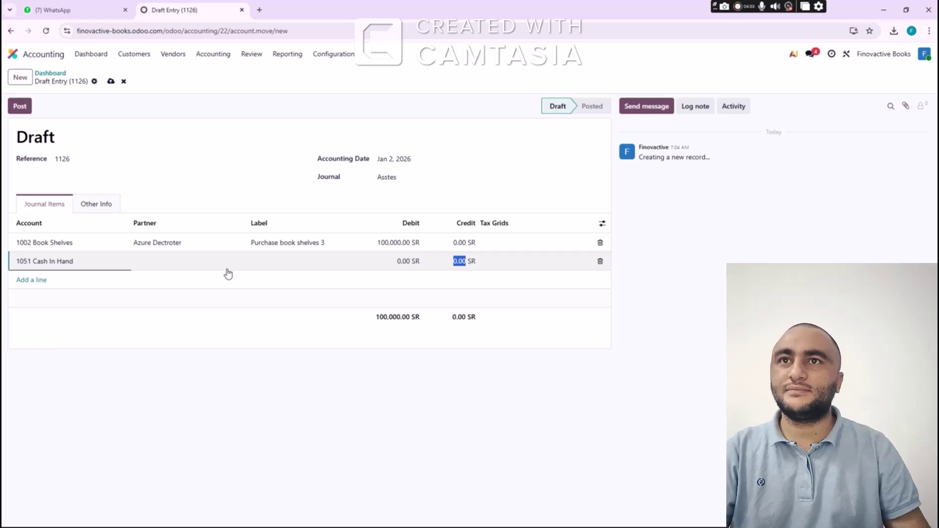
text(100000)
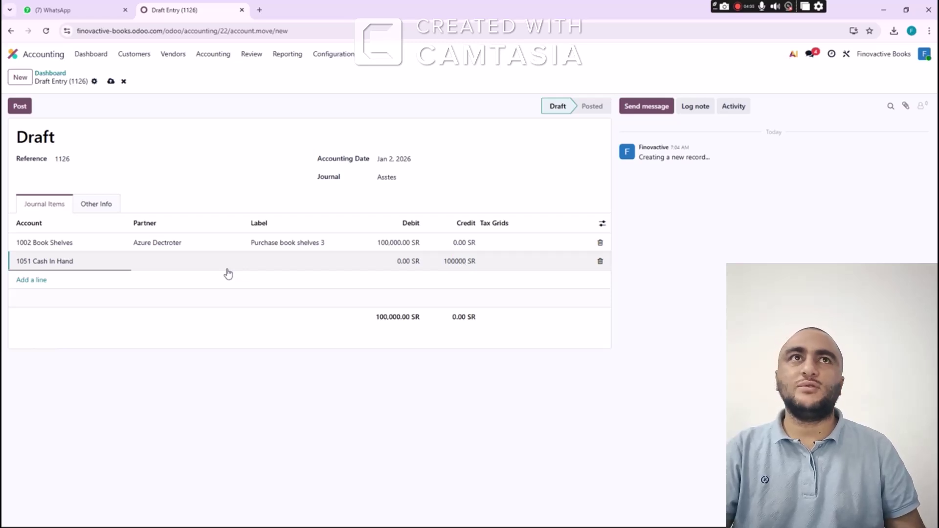
key(Tab)
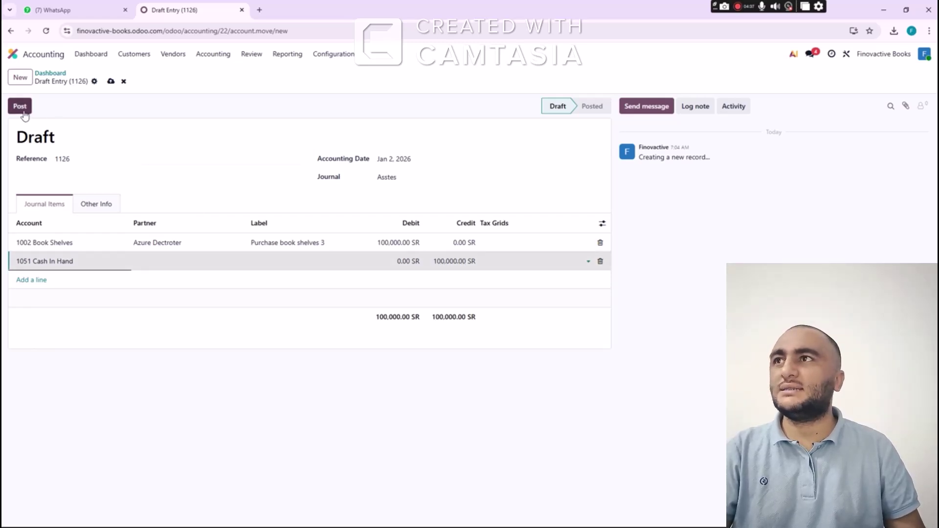
click(23, 113)
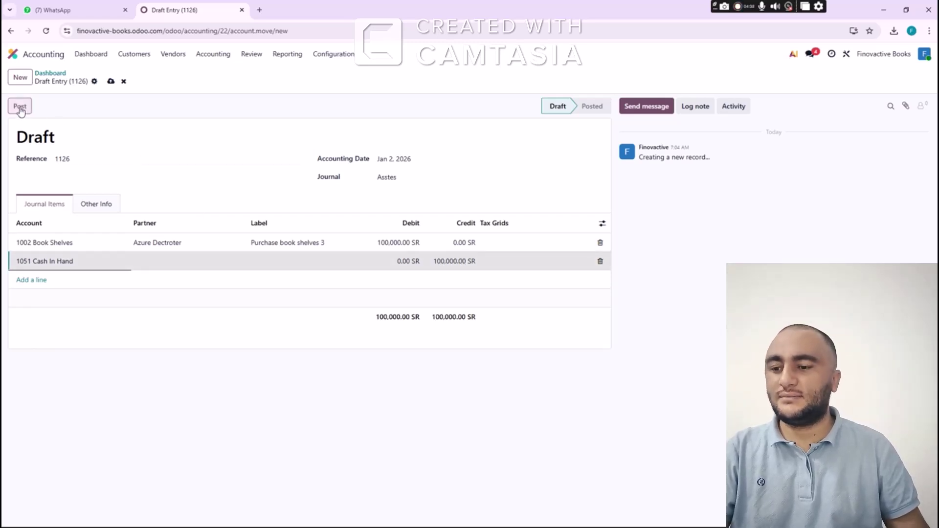
Start a new journal entry with reference 1127 dated Jan 2, 2026
click(20, 77)
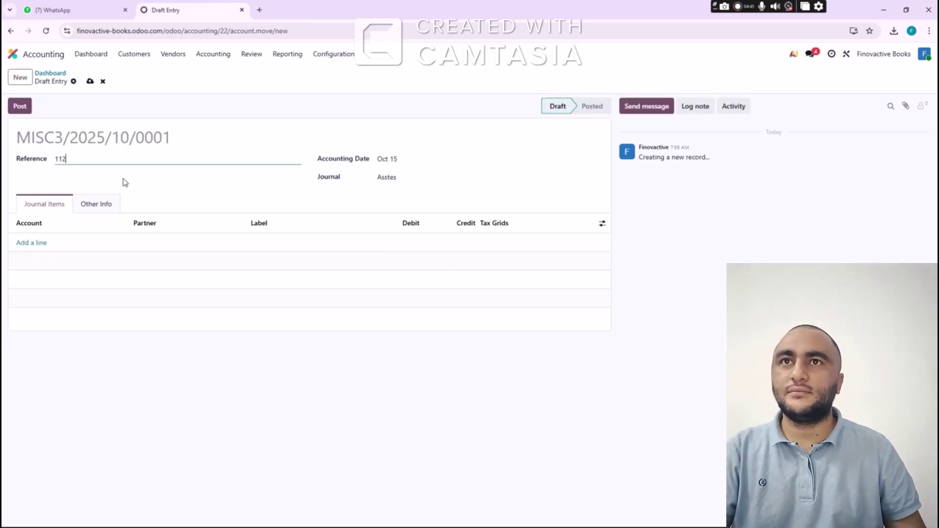
text(1127)
click(391, 159)
click(444, 182)
click(444, 182)
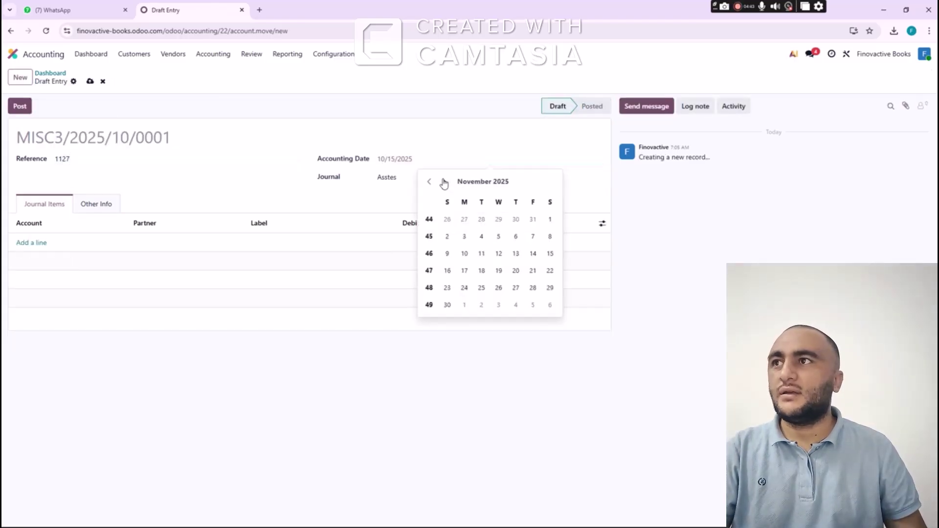
click(444, 182)
click(532, 219)
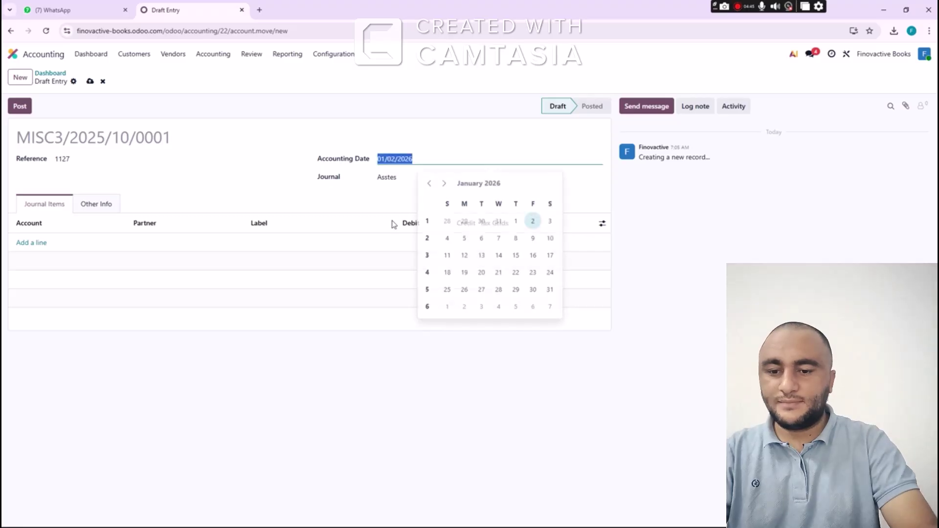
Debit 106003 Computer Hardware & Software 50,000 with new partner Apple
click(38, 245)
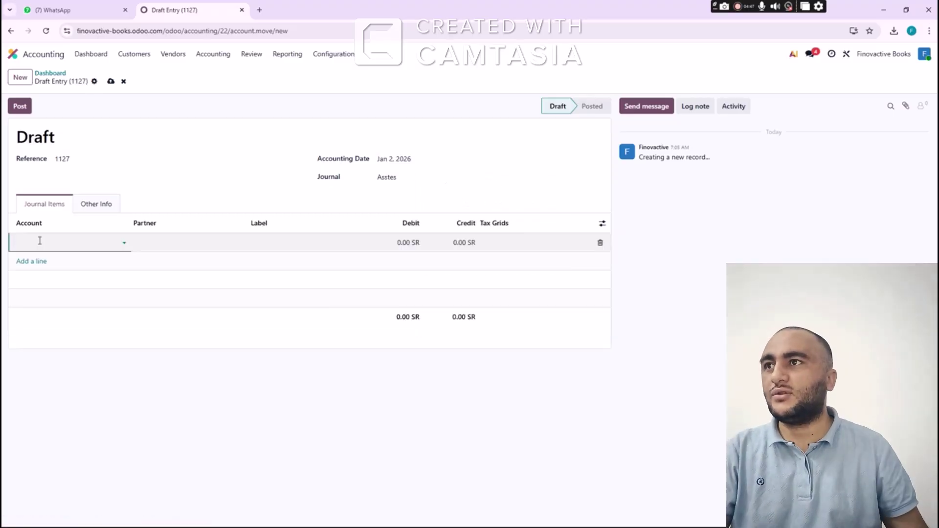
text(compu)
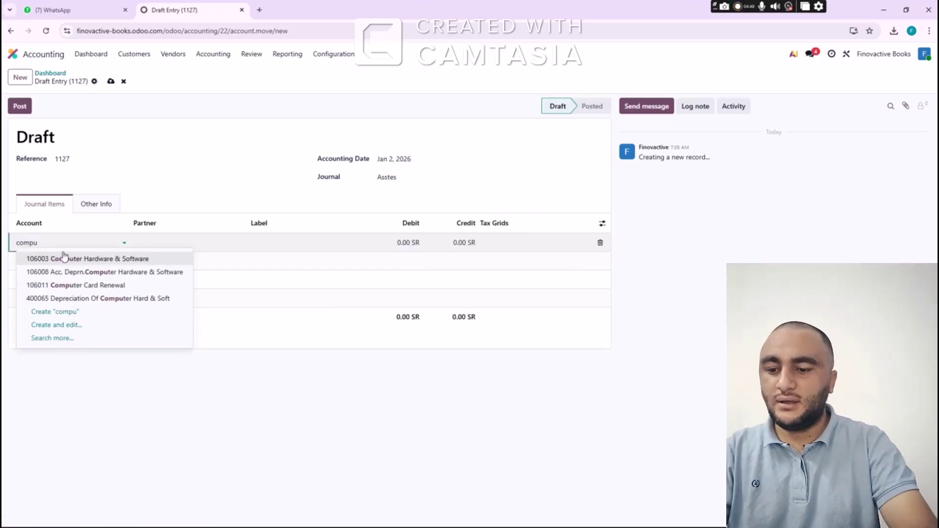
click(76, 259)
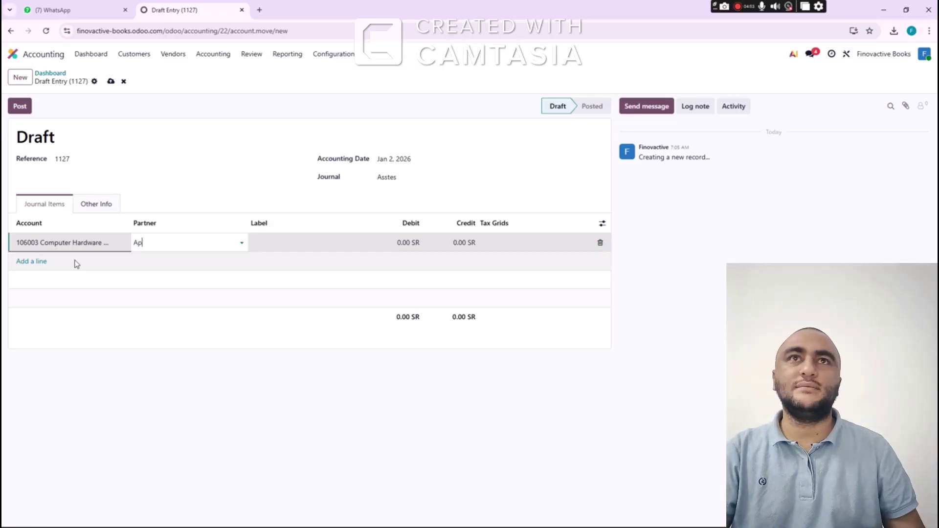
click(188, 258)
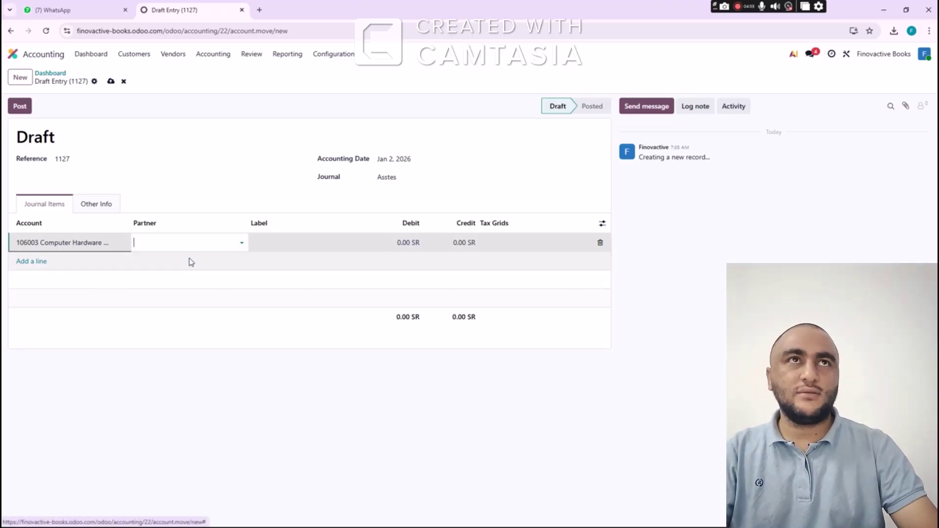
key(Tab)
key(Tab)
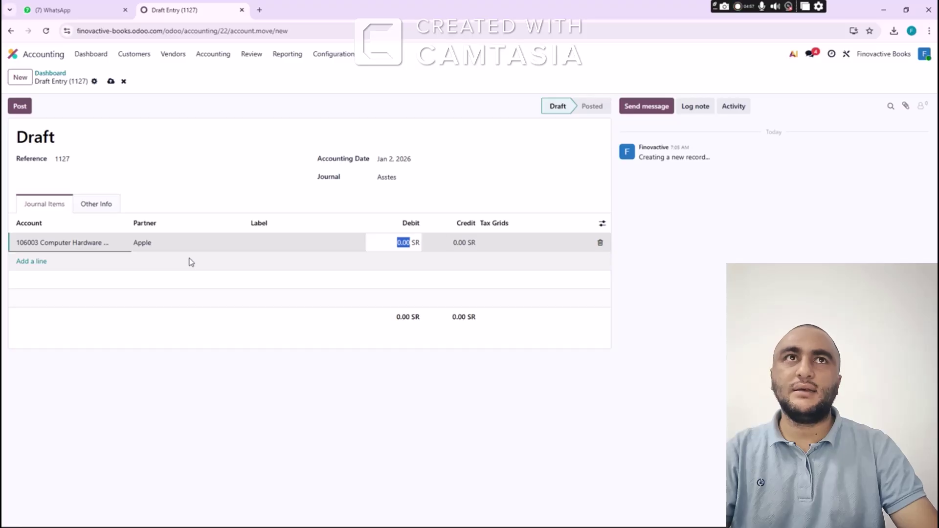
text(50,000)
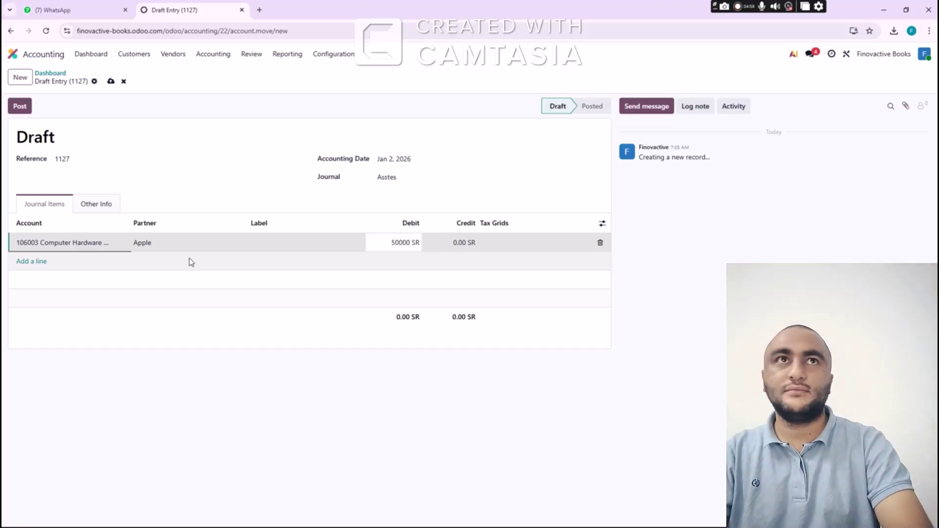
key(Tab)
key(Tab)
key(Tab)
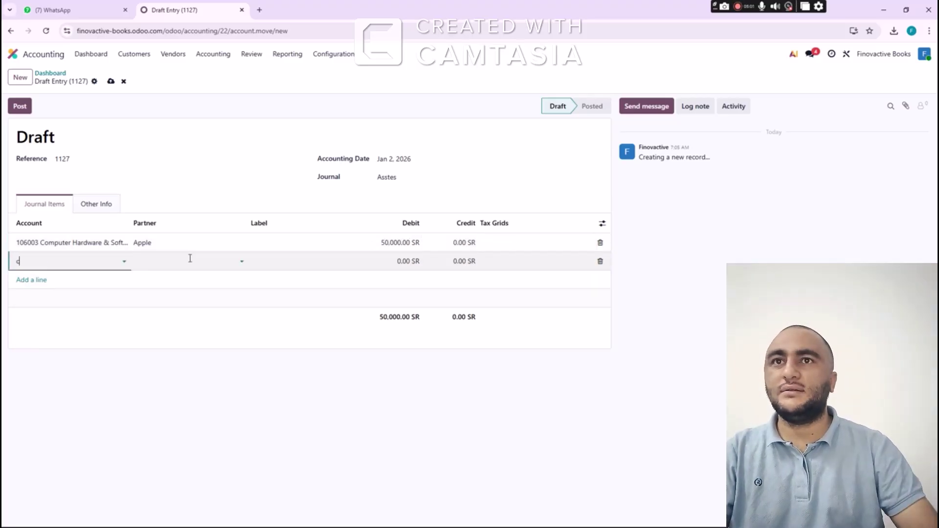
Credit Cash In Hand 50,000, label the line 'Purchase macbook for shop', and post
key(Tab)
key(Tab)
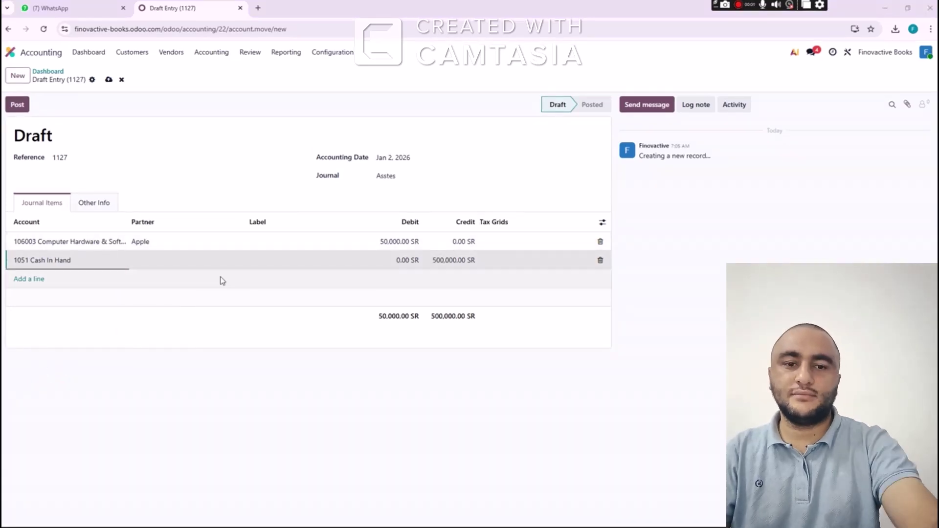
click(453, 261)
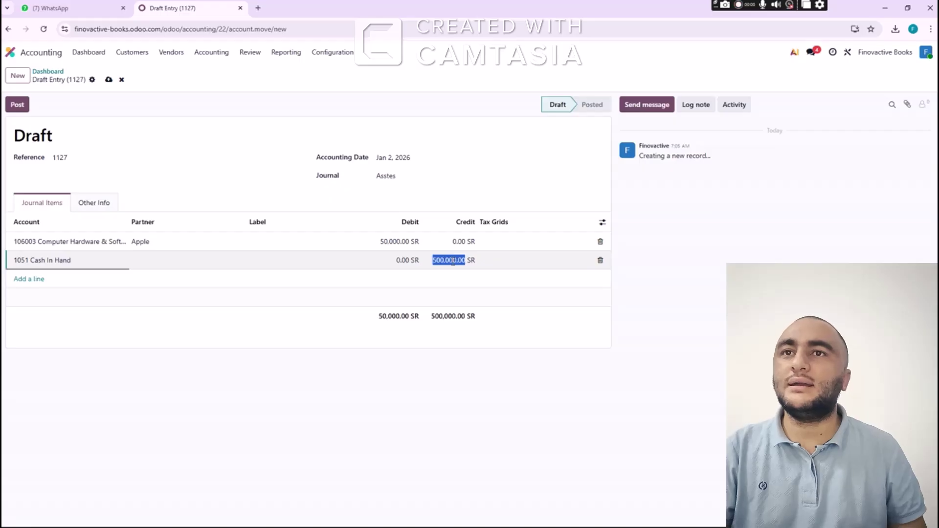
text(50)
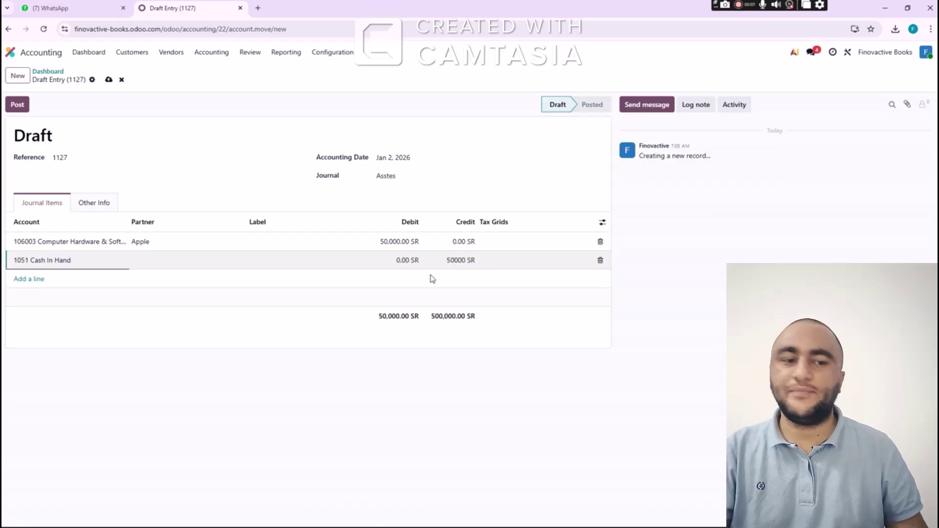
click(256, 239)
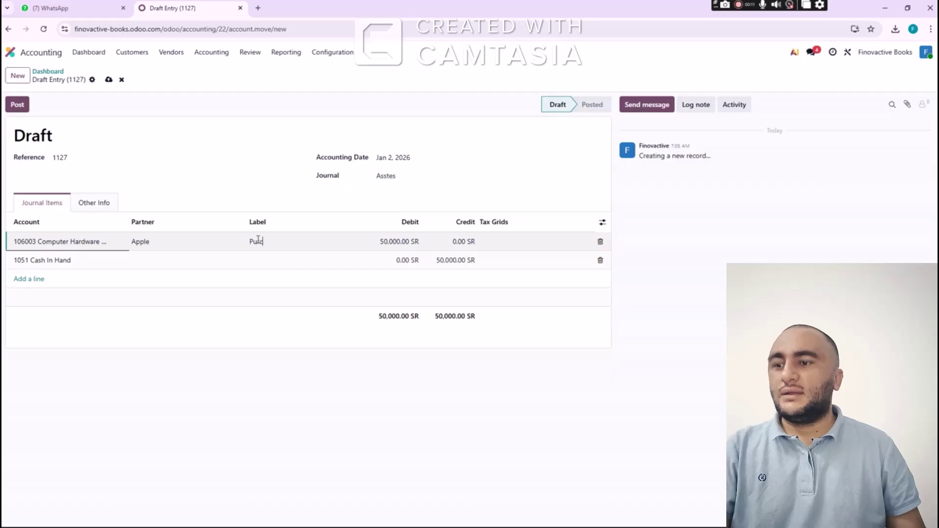
text(Purchase macb)
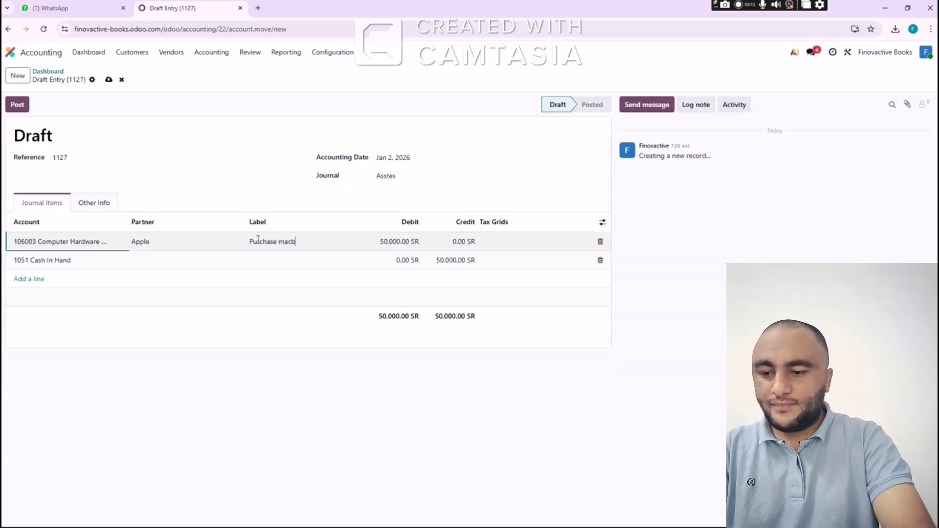
text(ook for)
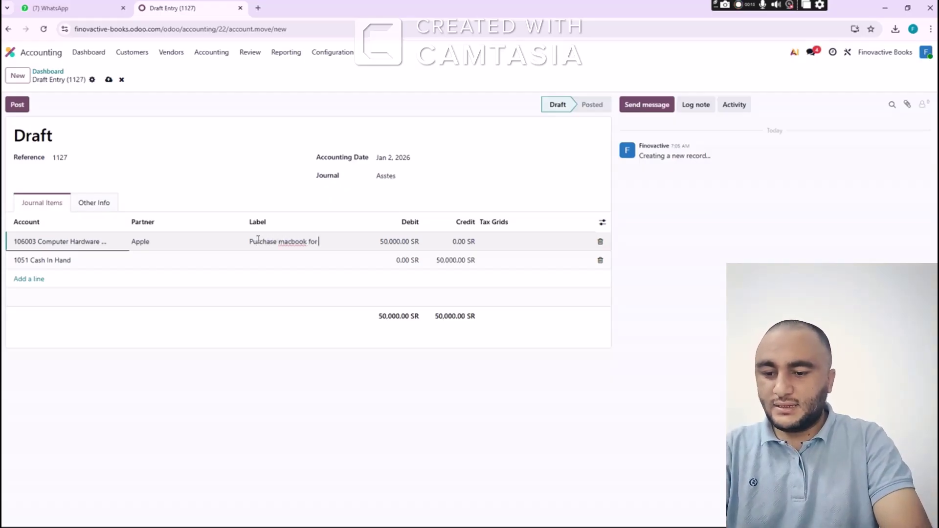
text( shop)
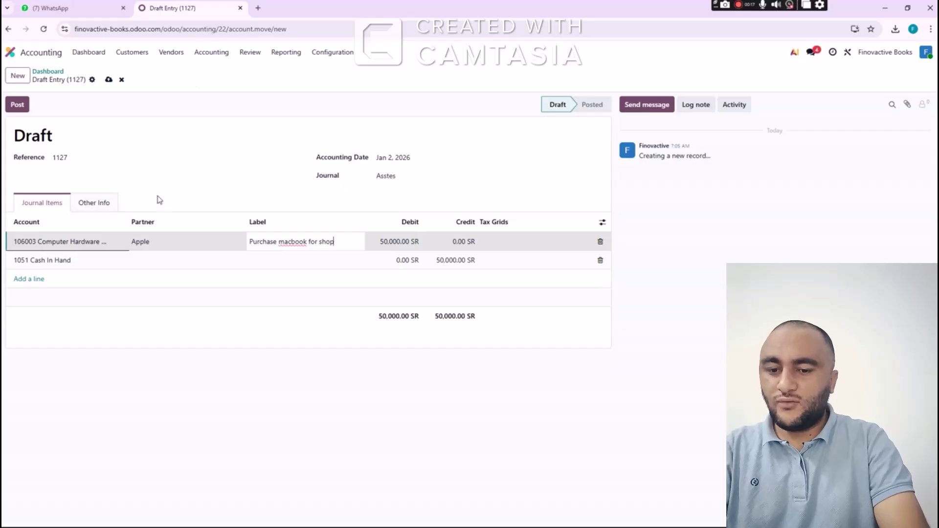
click(21, 104)
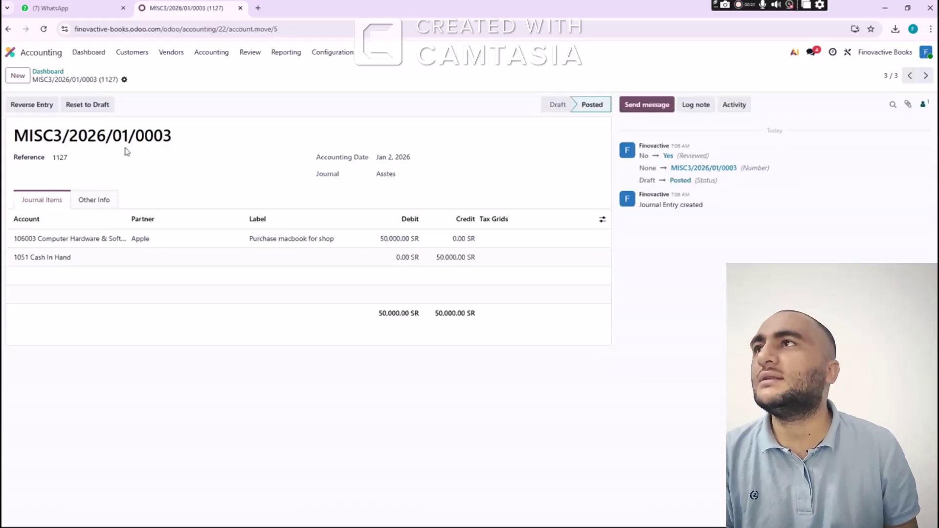
Open the Balance Sheet at end of 2026 and expand Bank and Cash Accounts
click(55, 72)
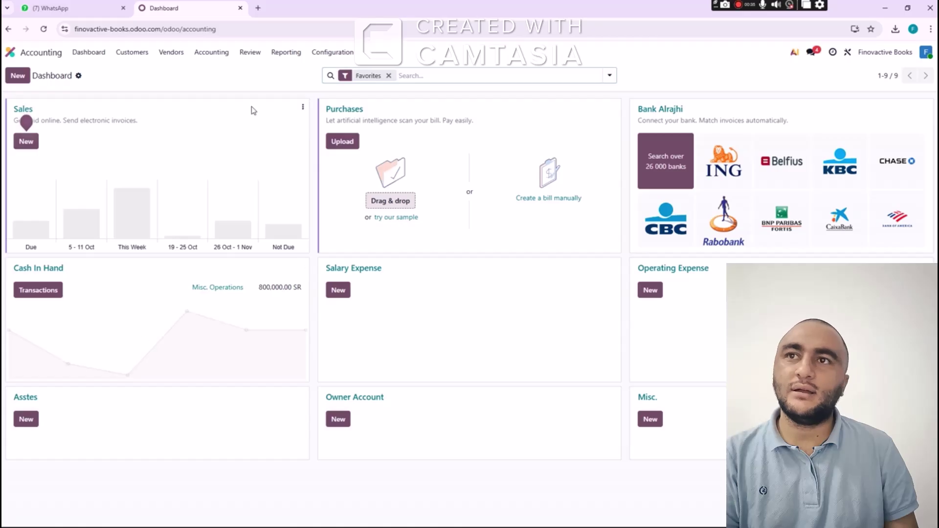
click(285, 53)
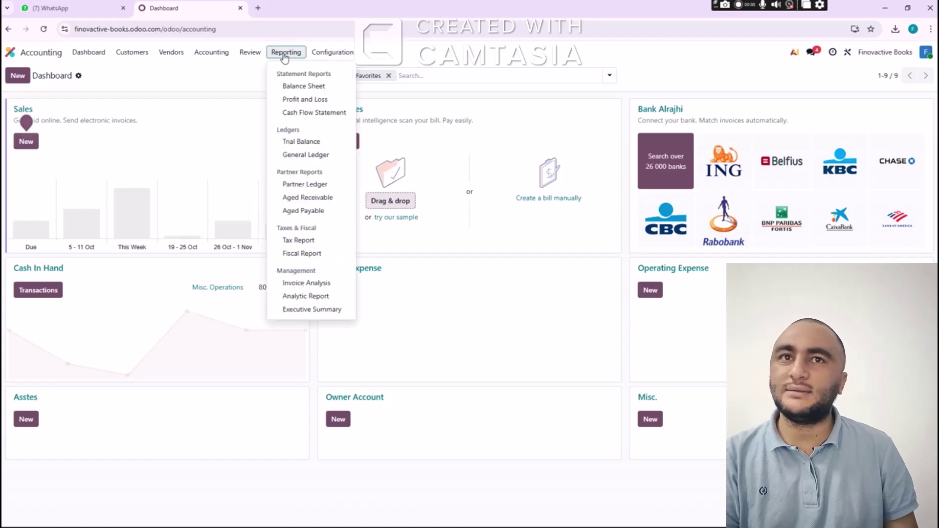
click(299, 87)
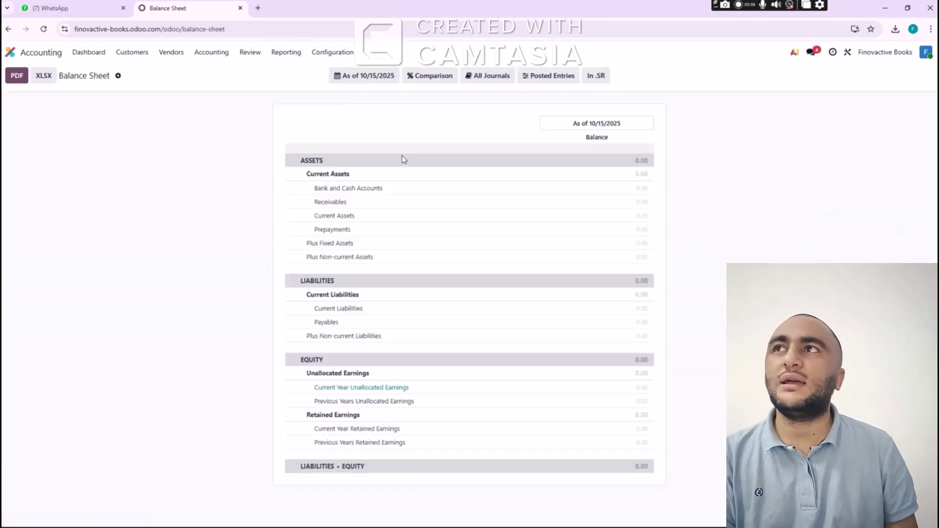
click(363, 78)
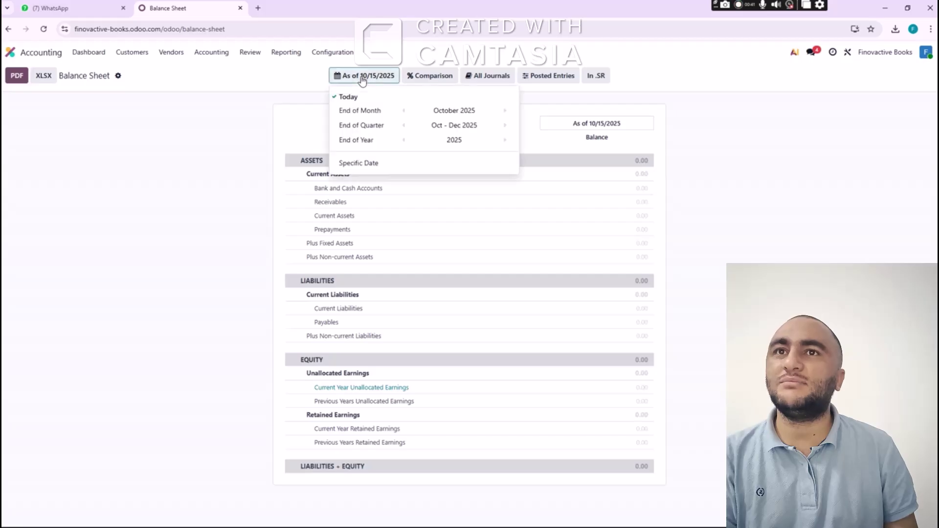
click(505, 141)
click(722, 173)
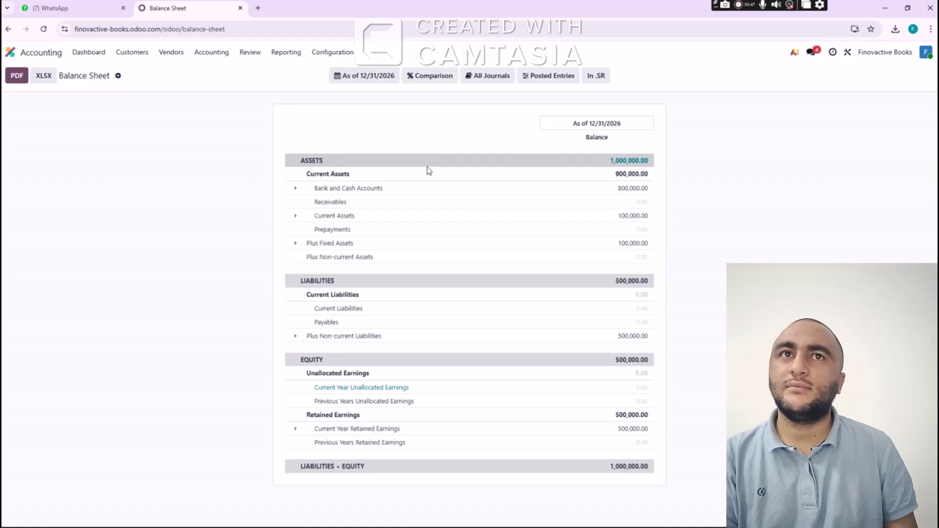
click(295, 189)
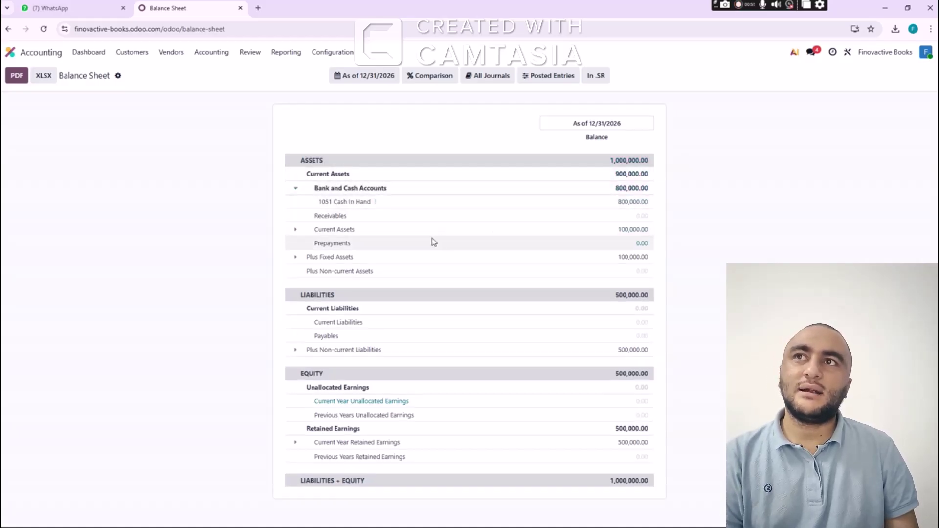
Expand Current Assets and Plus Fixed Assets to show the purchased asset accounts, then switch to Excel
click(296, 233)
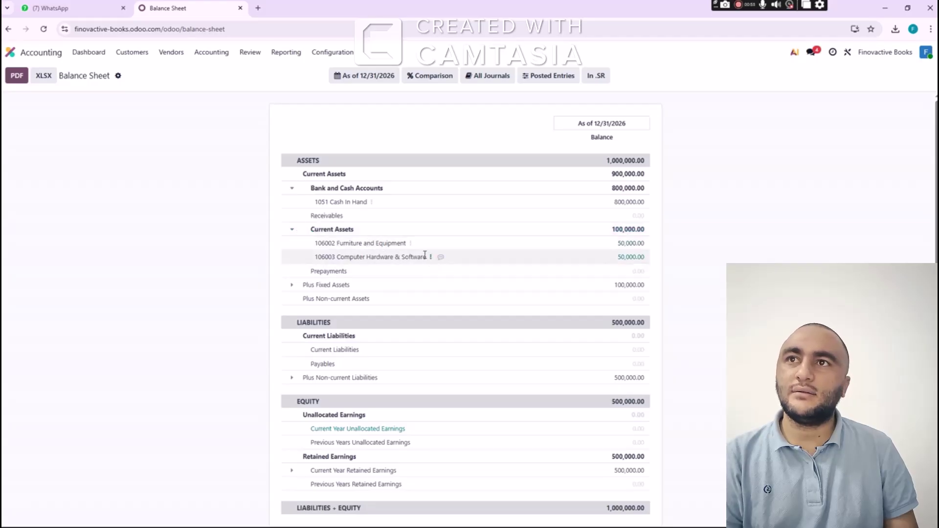
scroll(447, 269, down, 1)
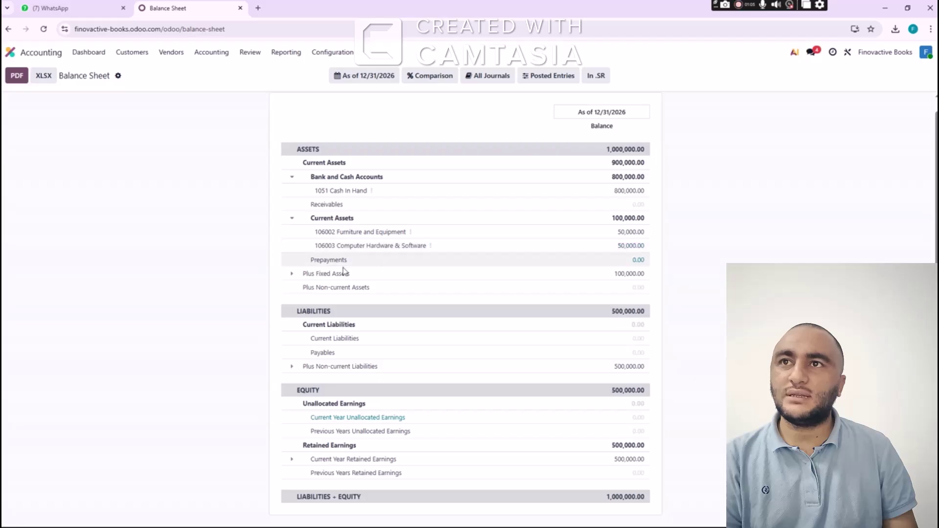
click(290, 275)
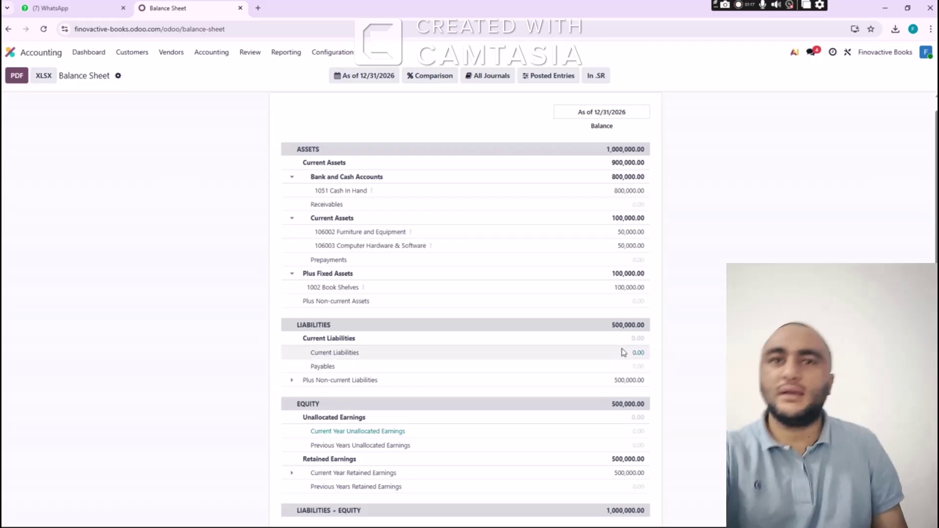
scroll(585, 428, down, 1)
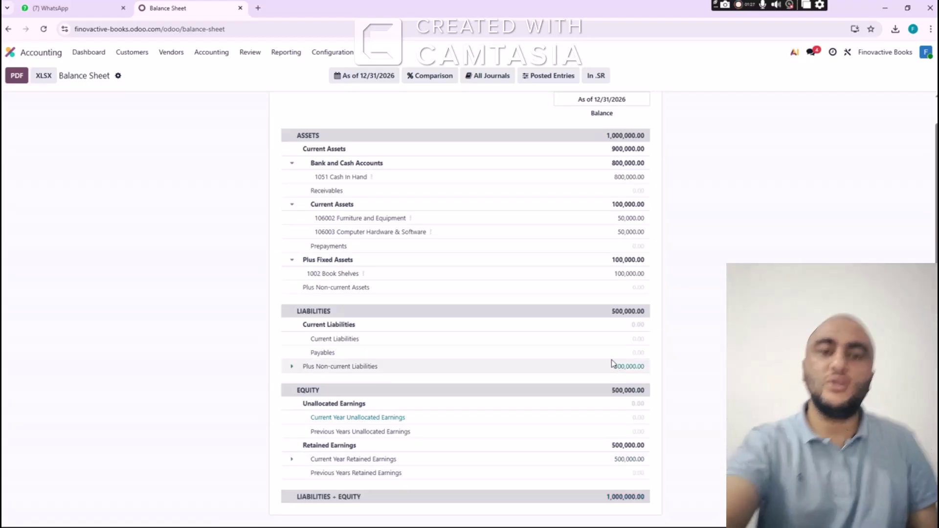
key(alt+Tab)
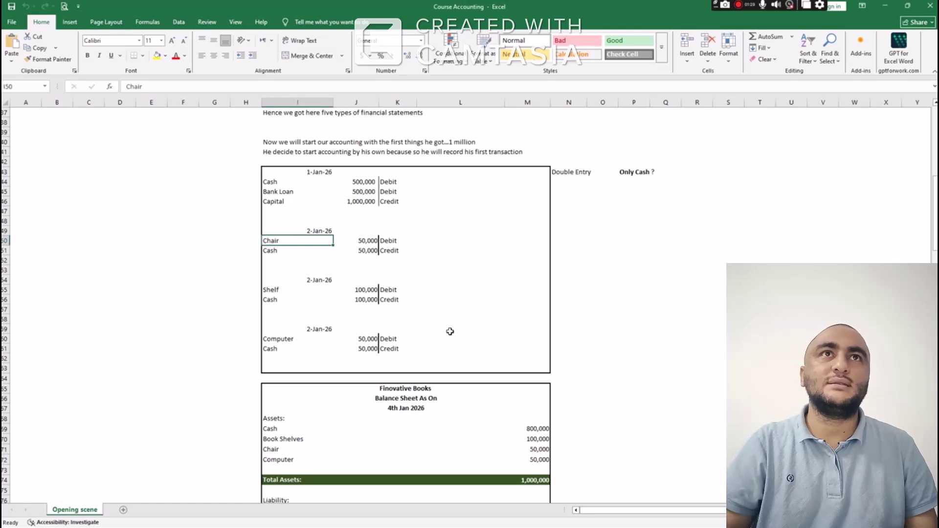
Check the Finovative Books balance sheet's Total Assets, Bank Loan, Owner Equity and Equity+Liability cells
scroll(455, 325, down, 6)
scroll(474, 275, down, 1)
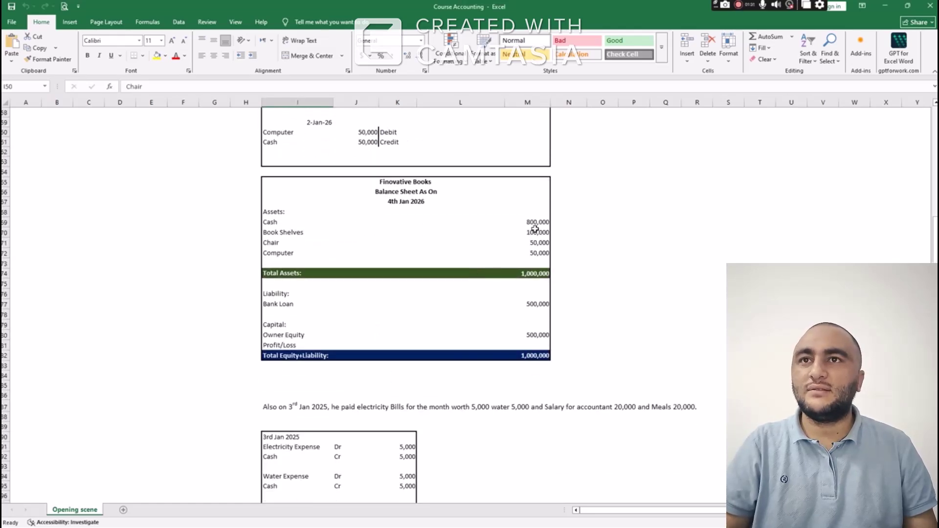
drag(538, 221, 536, 258)
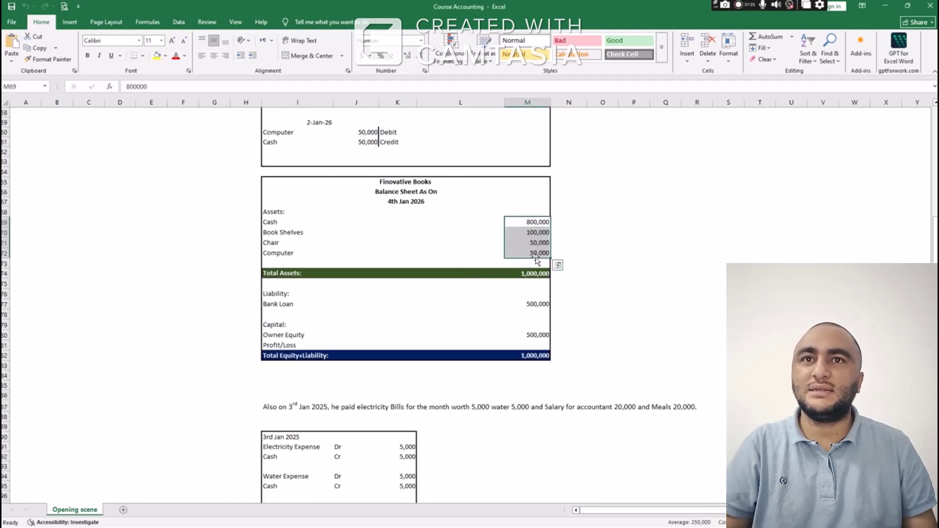
click(535, 273)
click(538, 307)
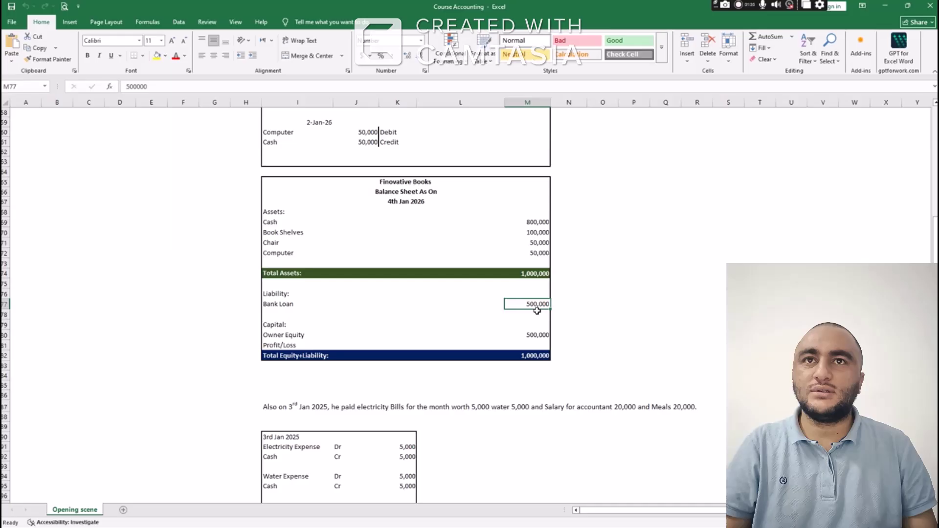
click(543, 335)
click(536, 356)
scroll(455, 297, up, 1)
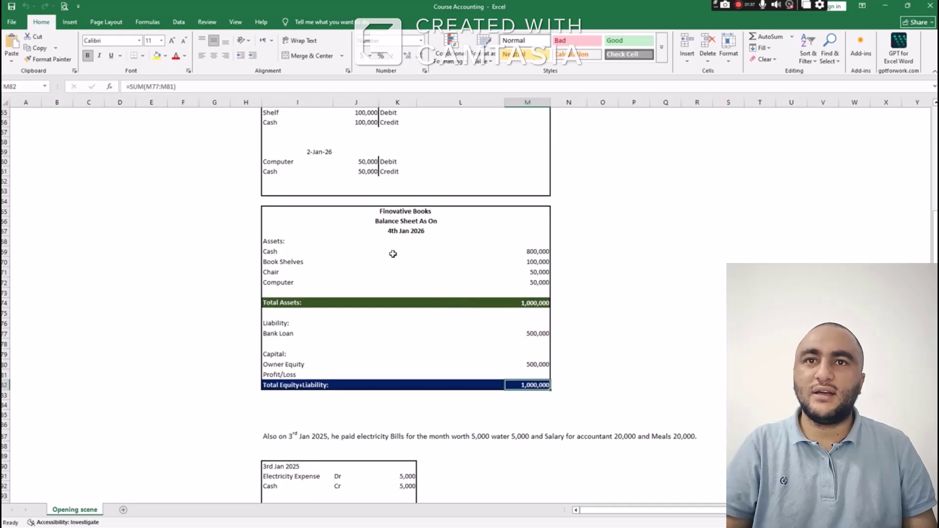
drag(279, 211, 497, 380)
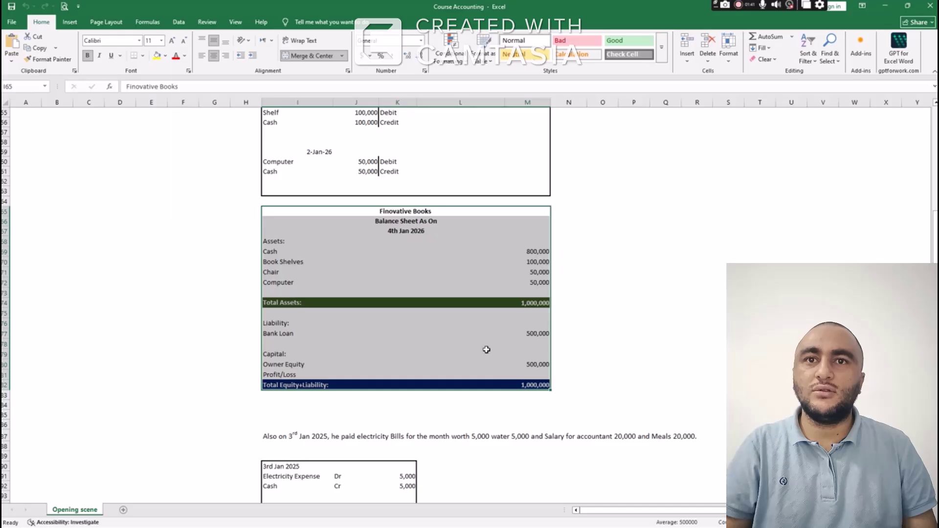
Review the 3rd Jan payments: electricity bill, water bill, accountant salary and Meals 20,000
scroll(447, 296, up, 3)
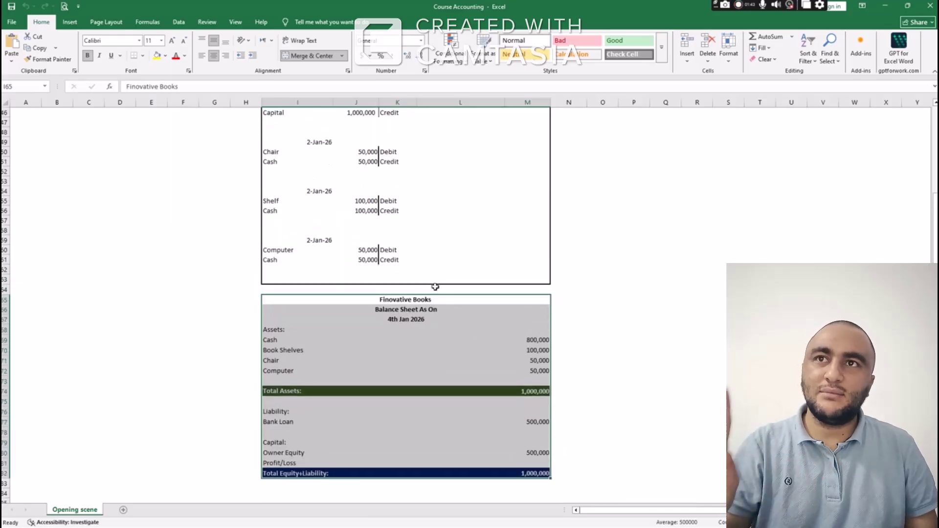
scroll(435, 287, down, 3)
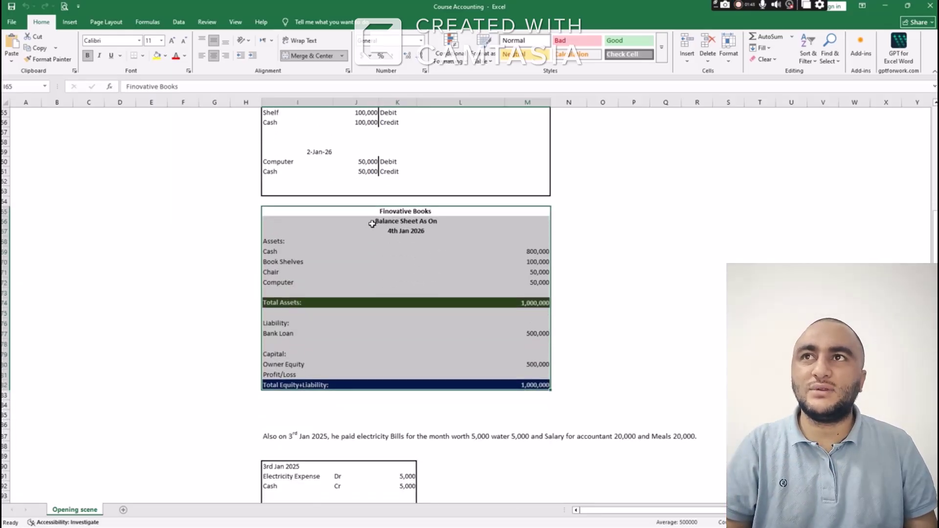
scroll(375, 223, down, 1)
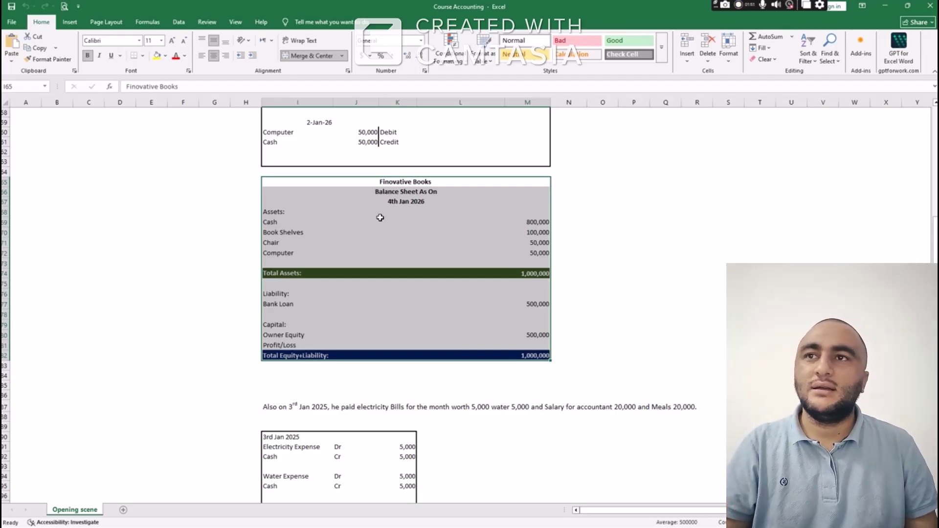
scroll(380, 218, down, 2)
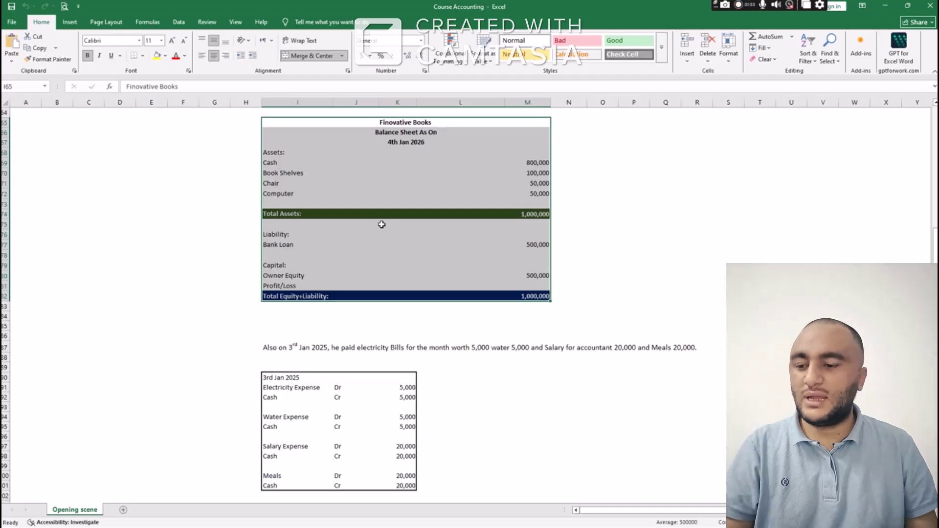
scroll(381, 224, down, 2)
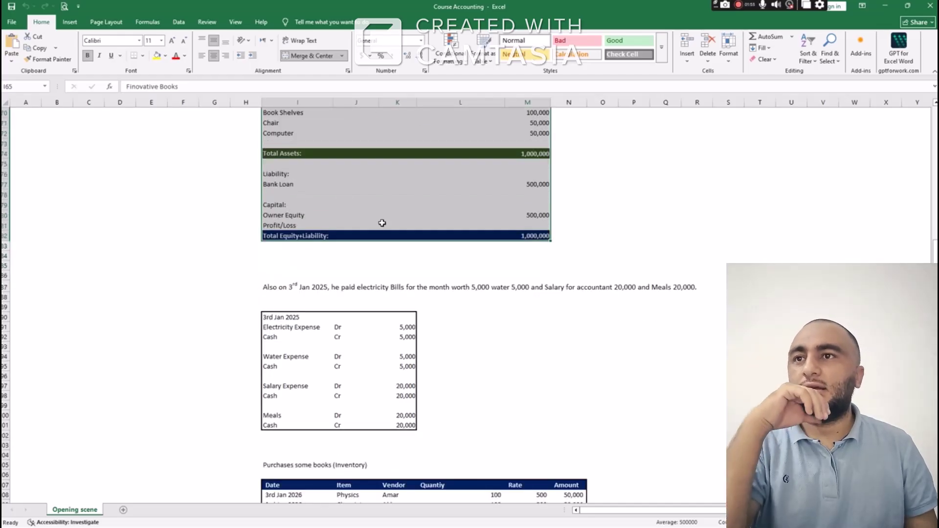
scroll(382, 224, down, 1)
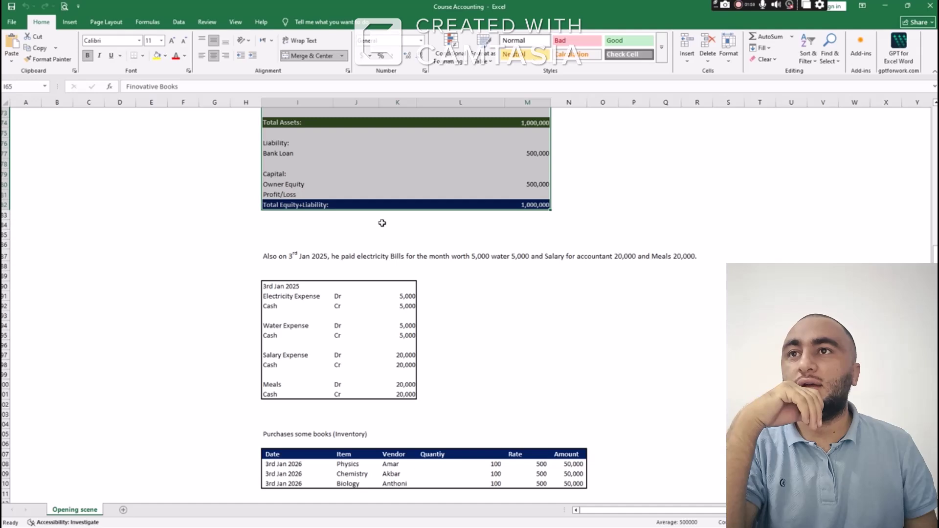
scroll(382, 223, down, 1)
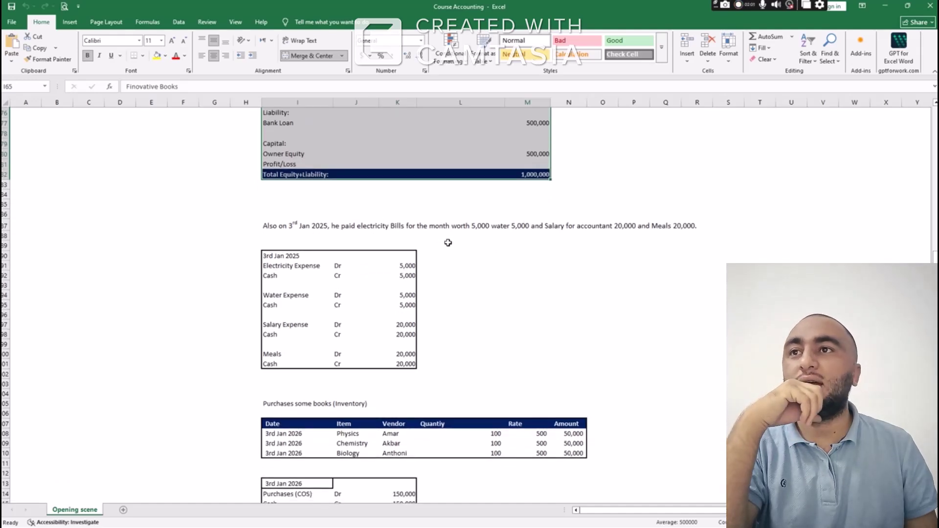
scroll(450, 241, up, 1)
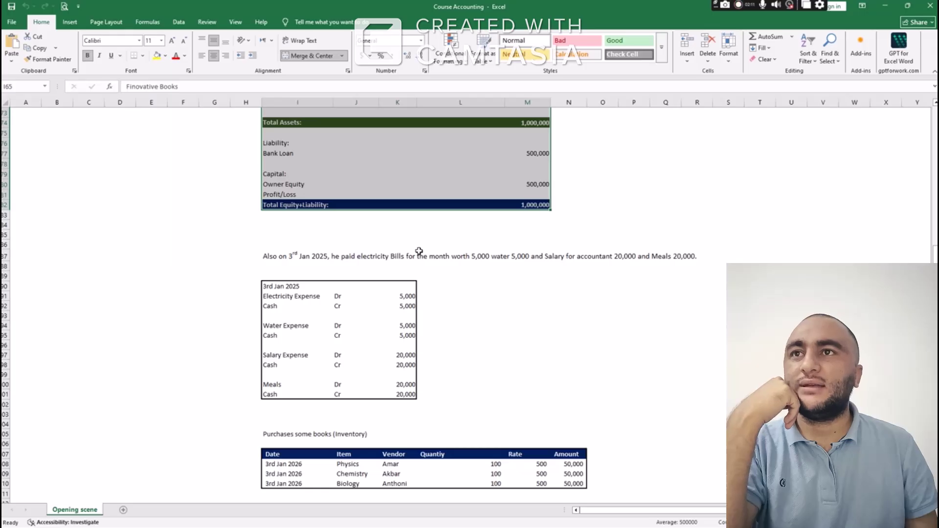
scroll(347, 255, down, 2)
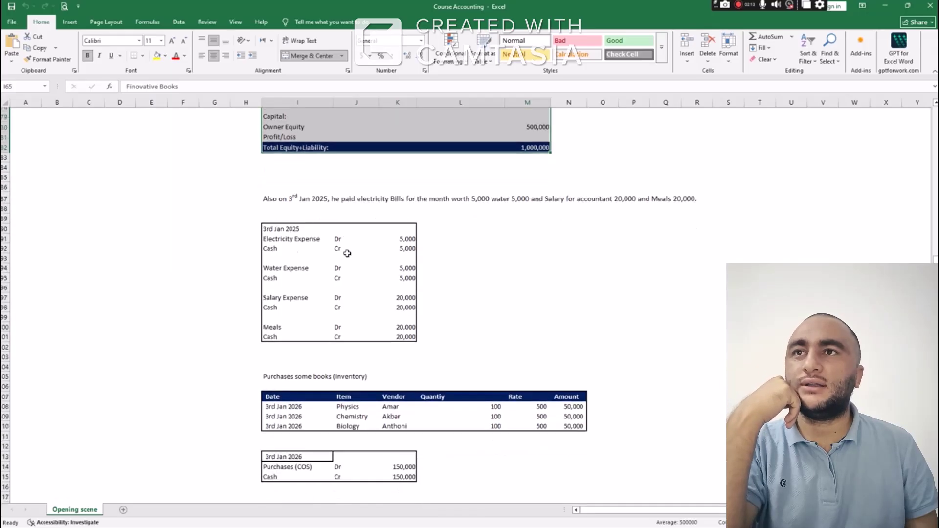
click(299, 197)
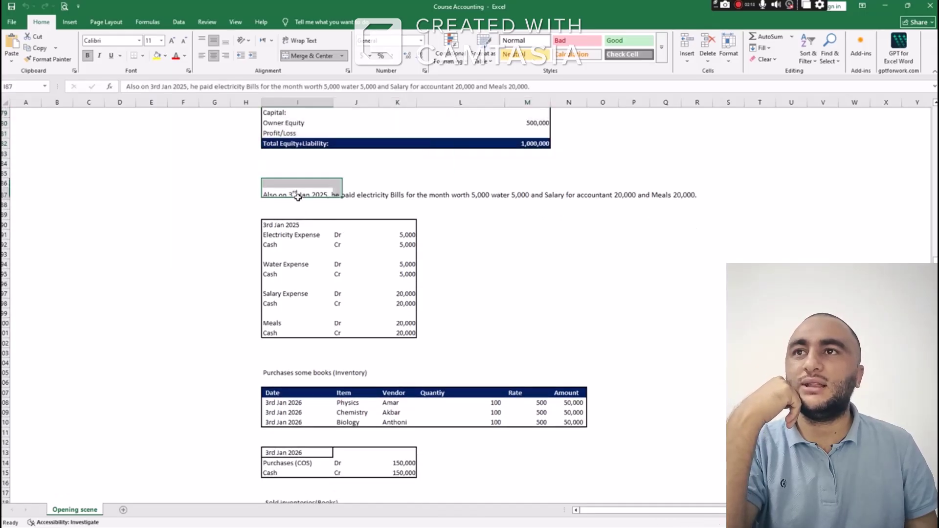
click(465, 194)
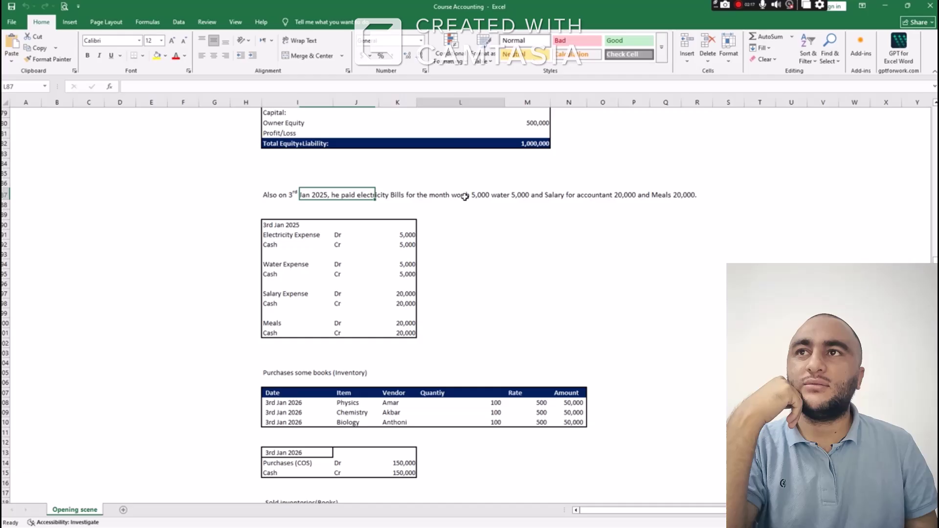
click(516, 196)
click(617, 198)
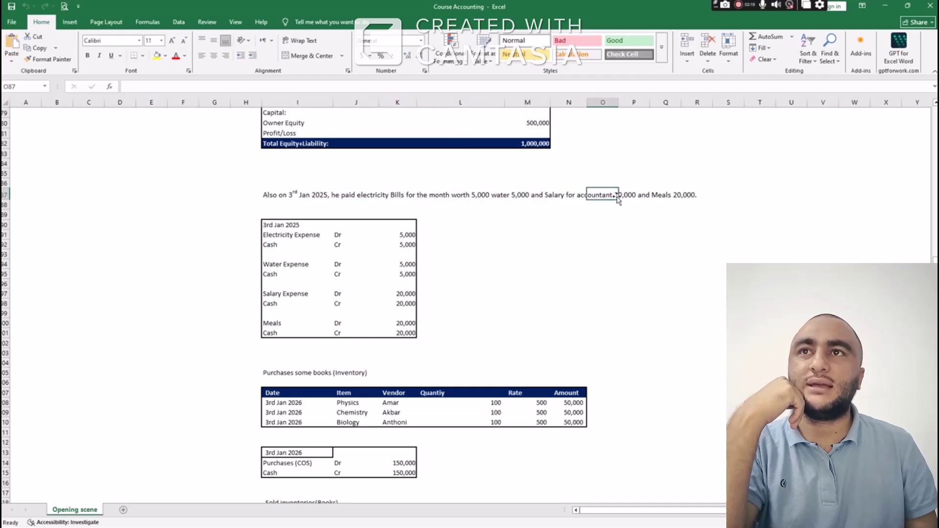
click(661, 196)
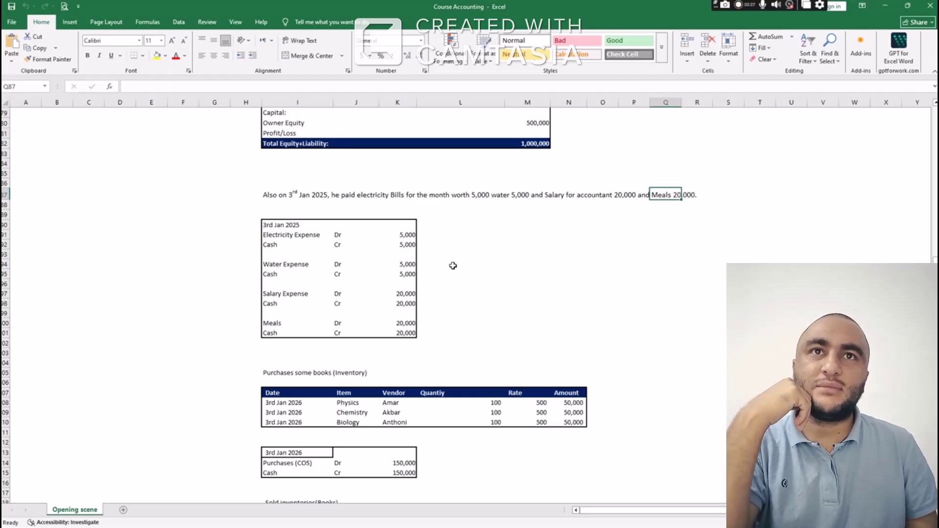
Point out the 'Purchases some books' and 'Sold inventories(Books)' headings
scroll(453, 265, down, 2)
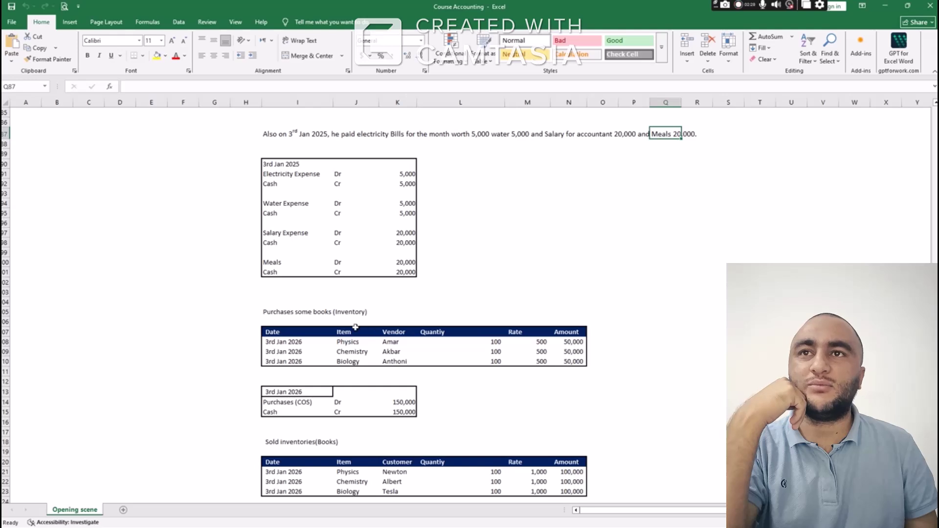
click(304, 316)
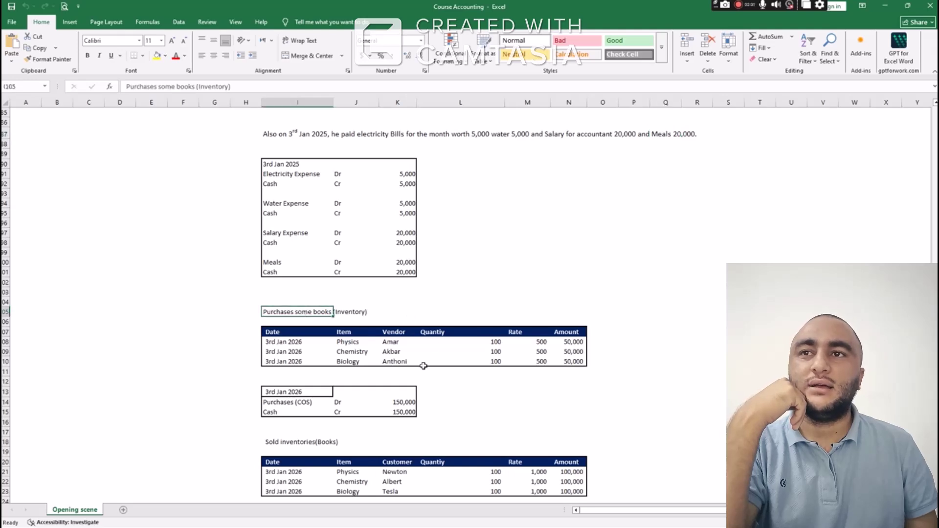
click(322, 442)
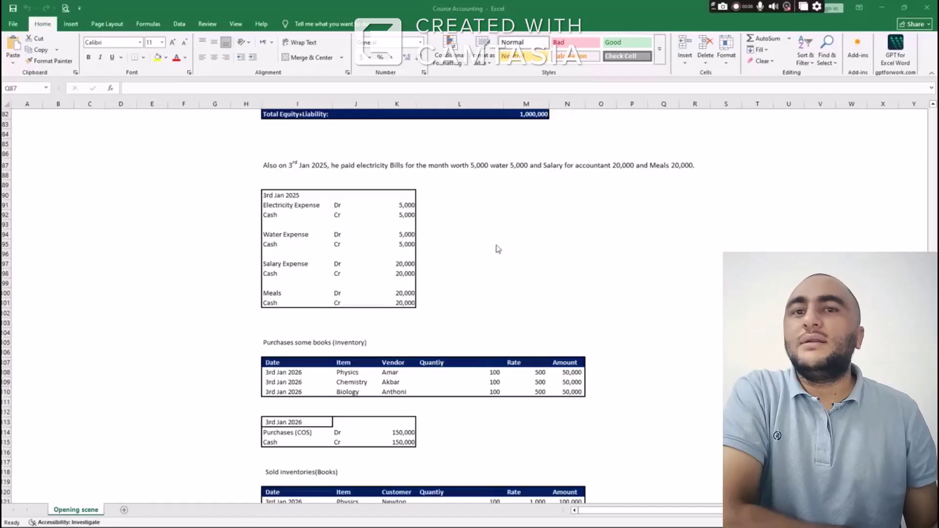
Walk through the 3rd Jan 2025 journal entry's expense lines, then return to Odoo
click(280, 166)
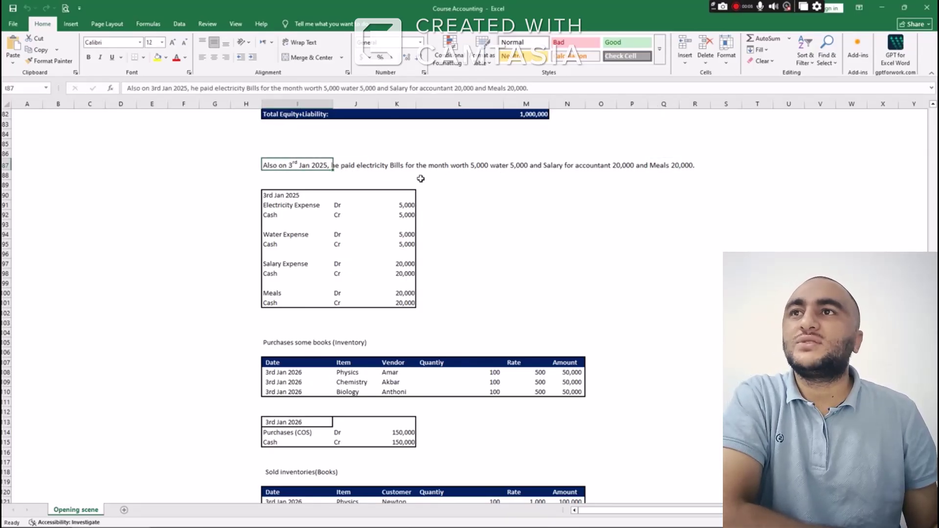
click(272, 196)
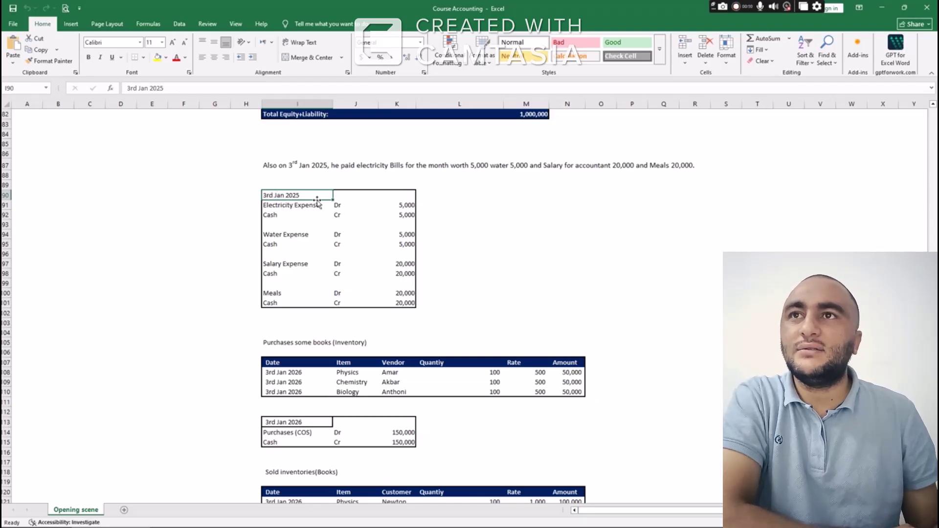
click(280, 206)
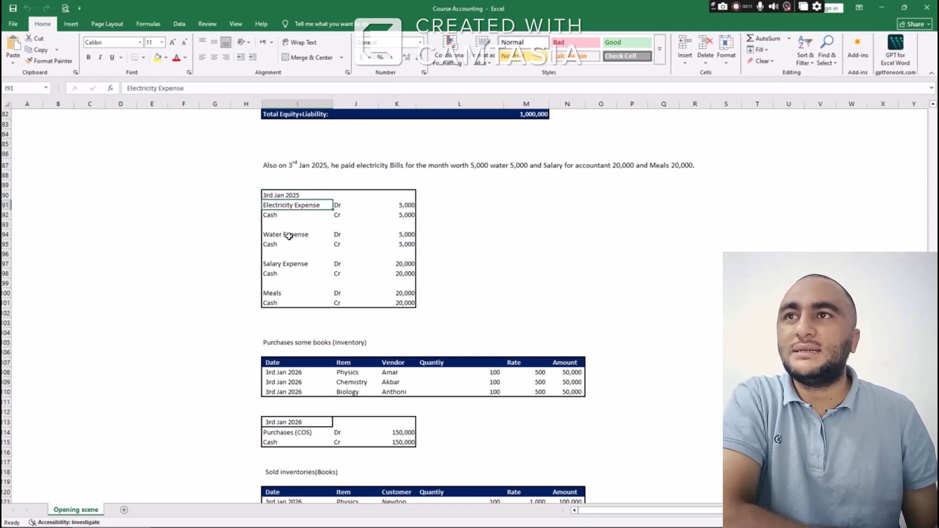
click(289, 237)
click(286, 265)
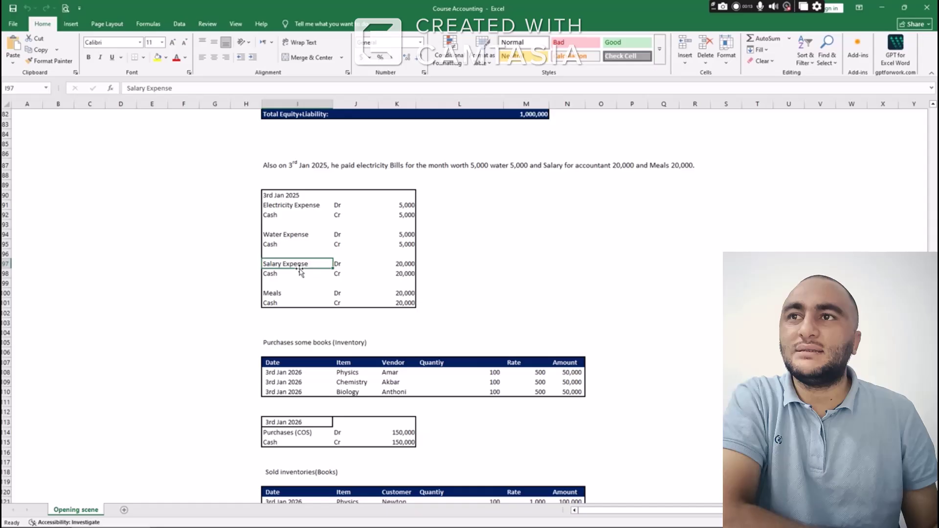
click(280, 293)
drag(268, 195, 405, 303)
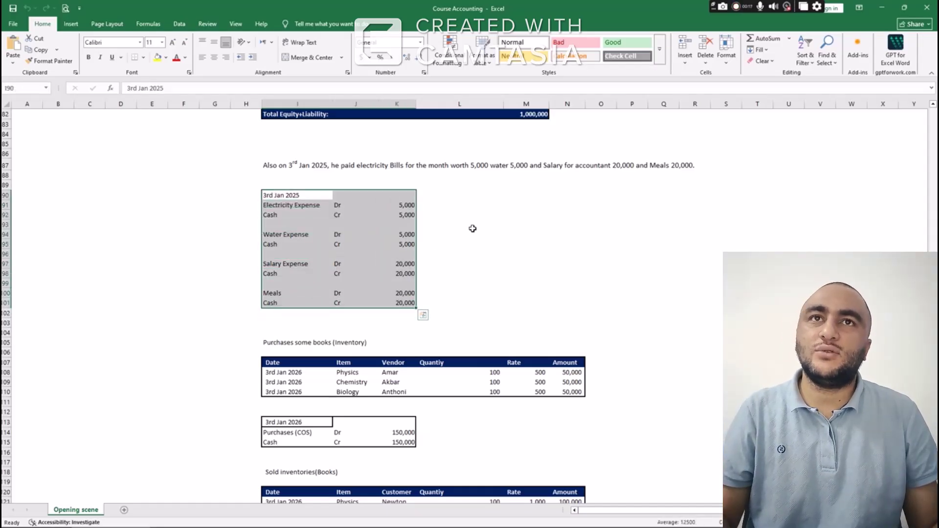
key(alt+Tab)
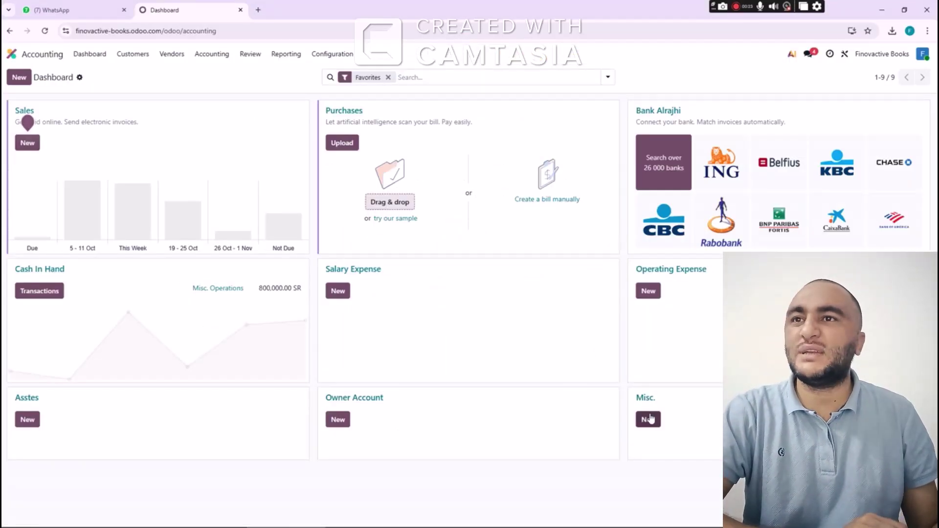
Check the list of posted journal entries, then go back to the Accounting dashboard
click(212, 54)
click(218, 91)
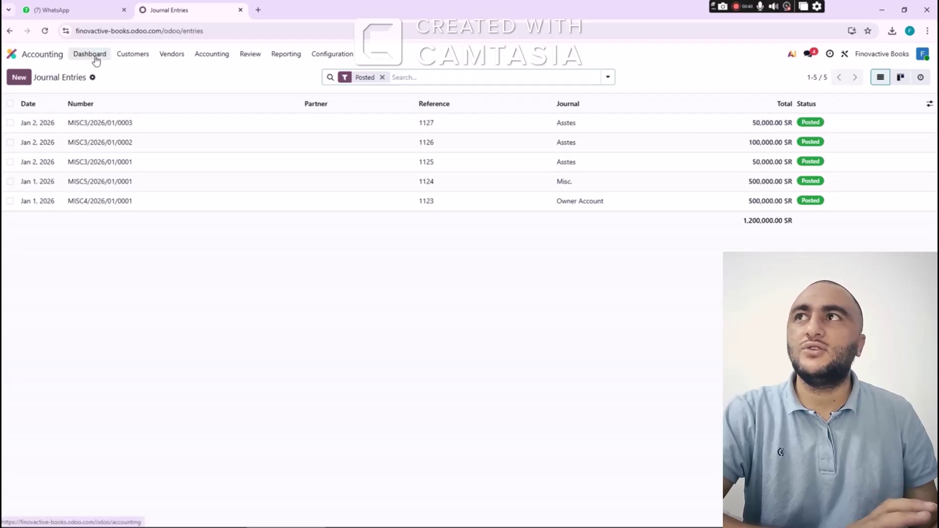
click(89, 54)
Create and save a Miscellaneous journal named 'Utility Exp', then return to the dashboard
click(332, 55)
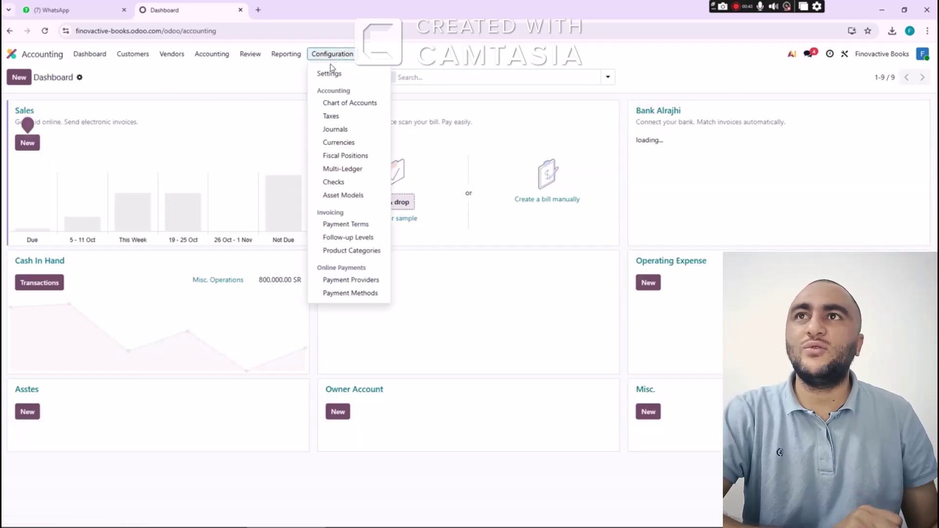
click(335, 130)
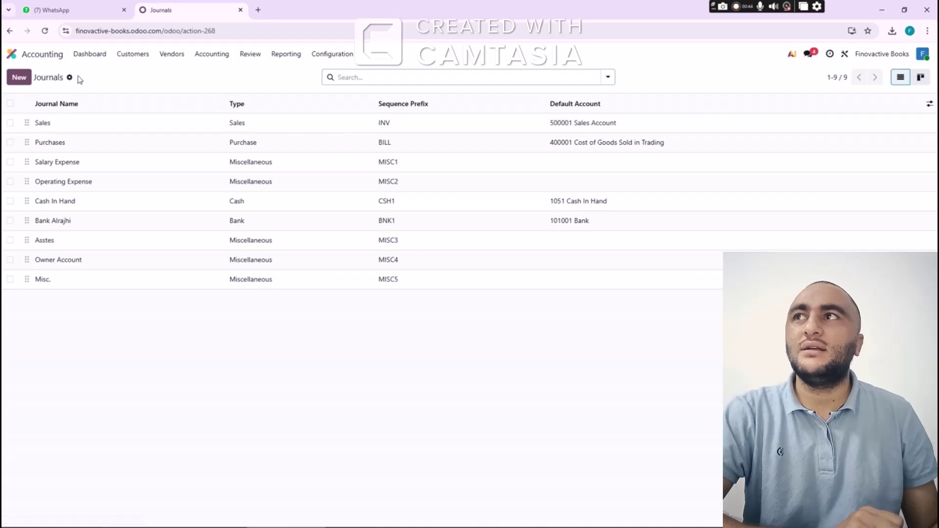
click(20, 77)
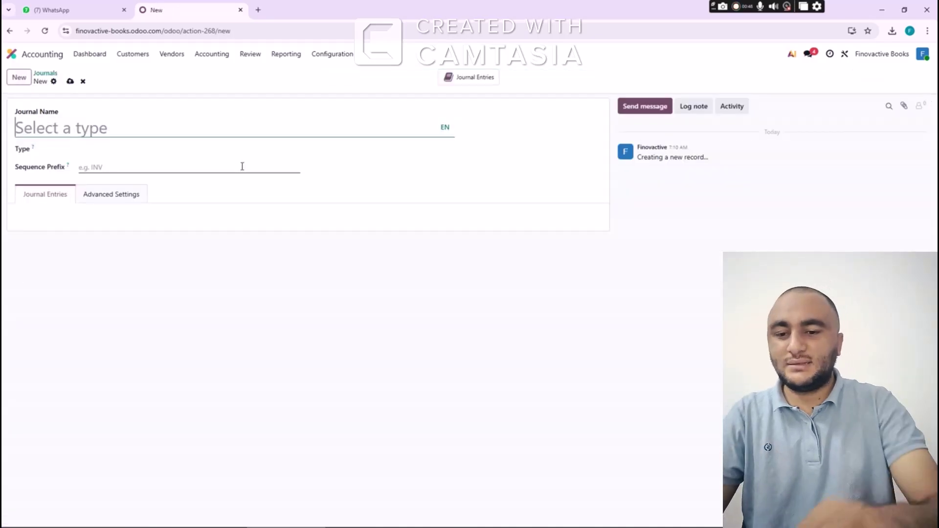
text(Utility )
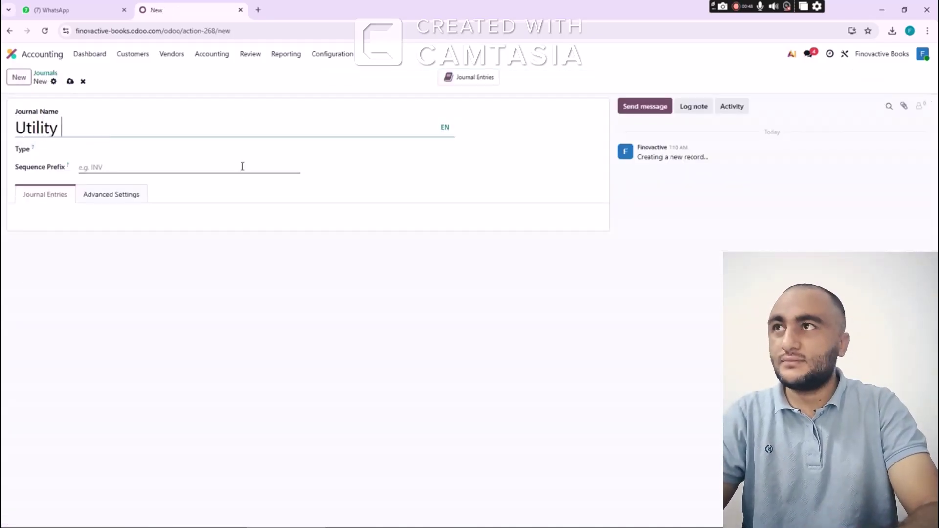
text(Expi)
key(BackSpace)
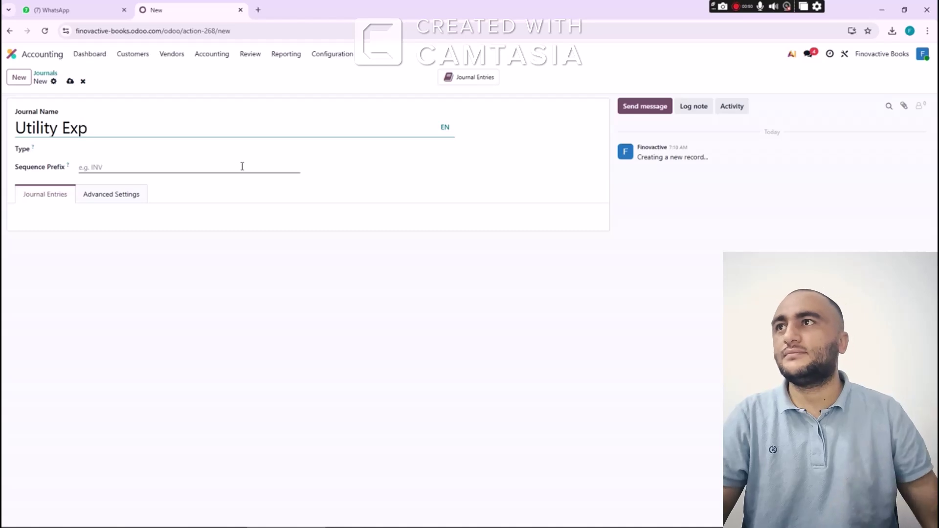
click(176, 149)
click(124, 232)
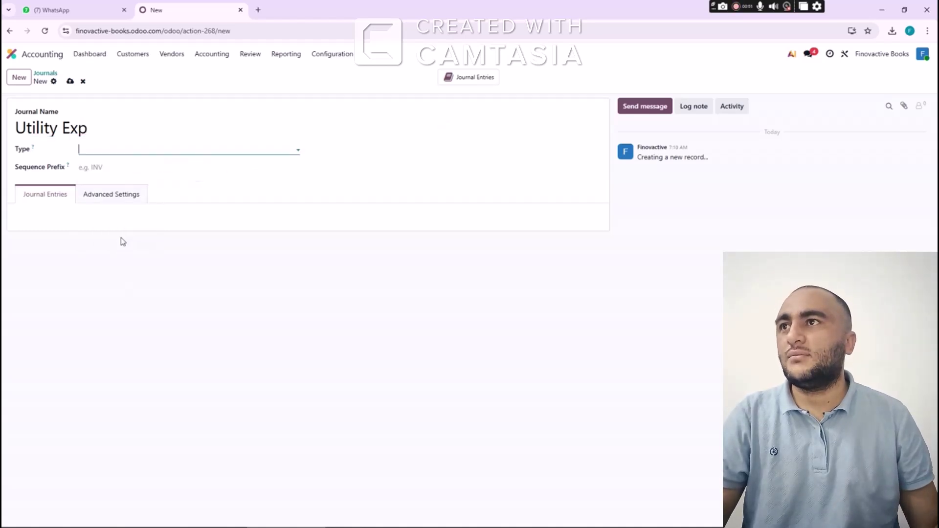
click(70, 81)
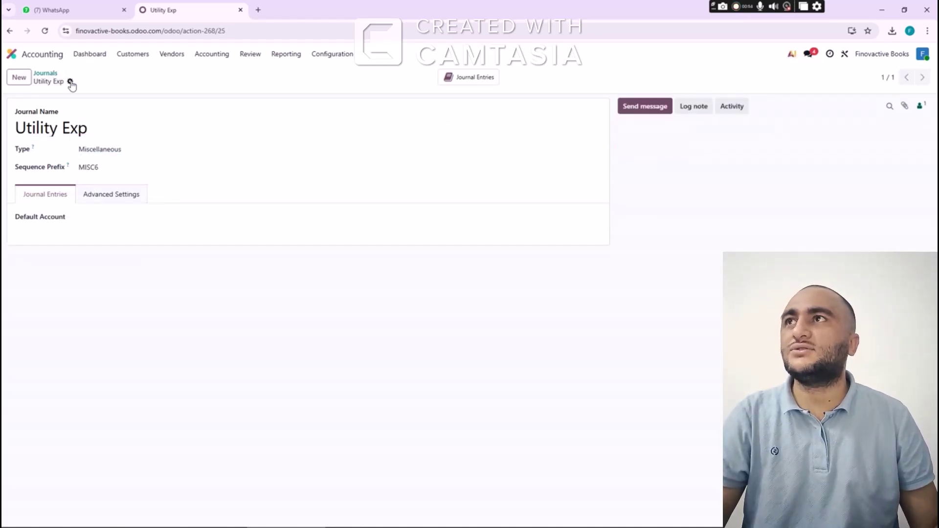
click(46, 72)
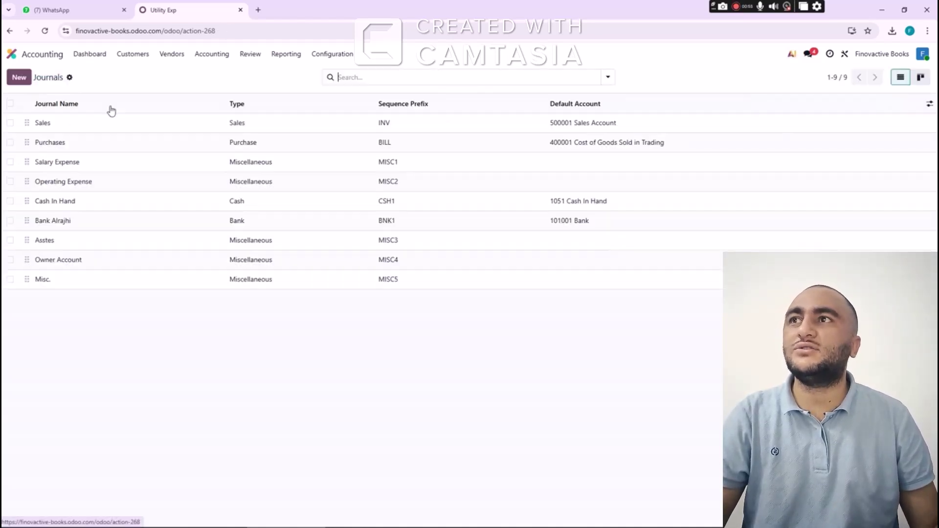
click(90, 55)
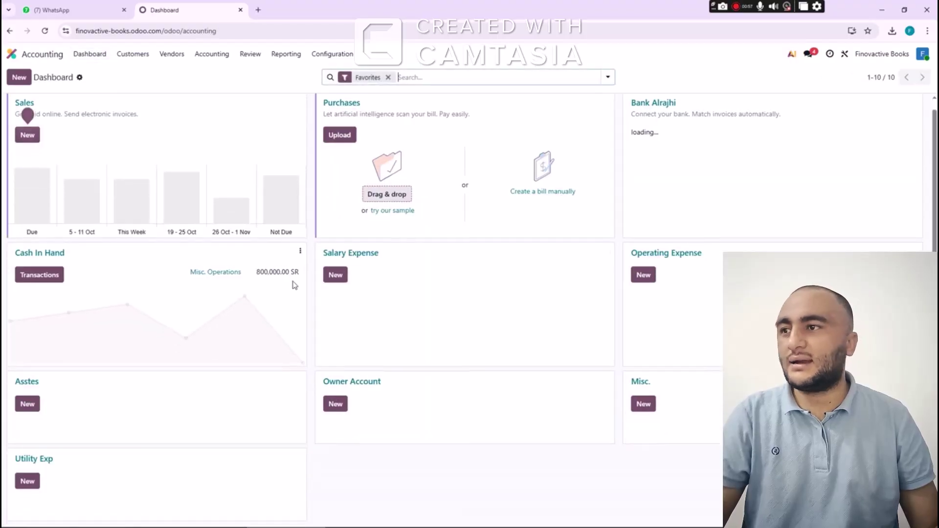
Start a new Utility Exp journal entry dated Jan 3, 2026
click(29, 489)
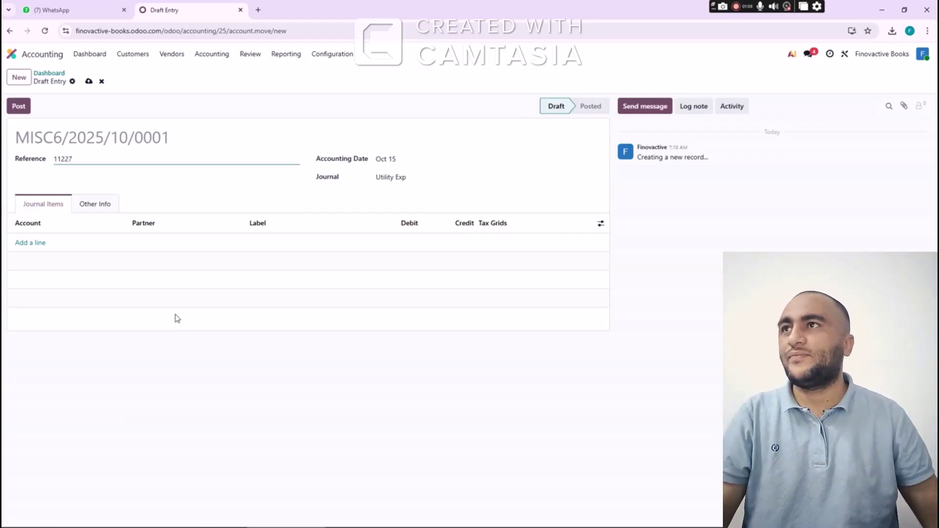
key(Tab)
click(443, 183)
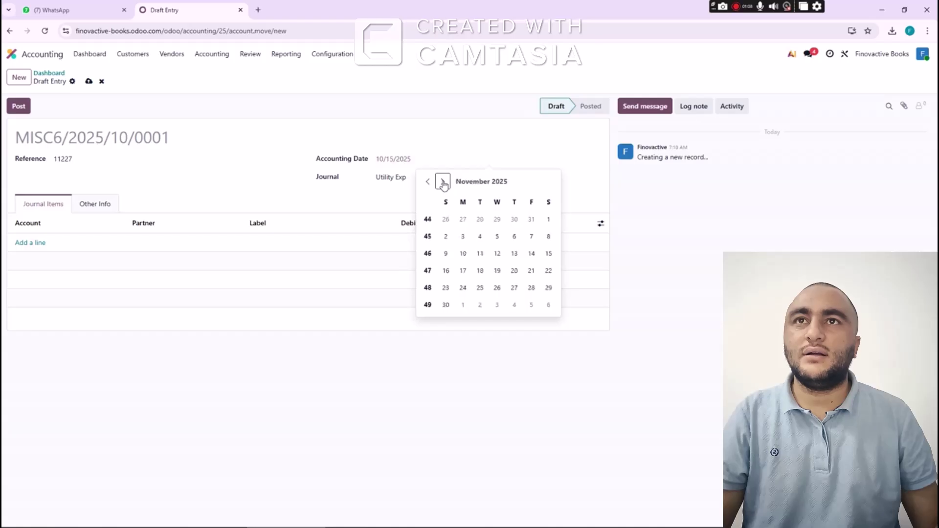
click(443, 183)
click(443, 182)
click(548, 219)
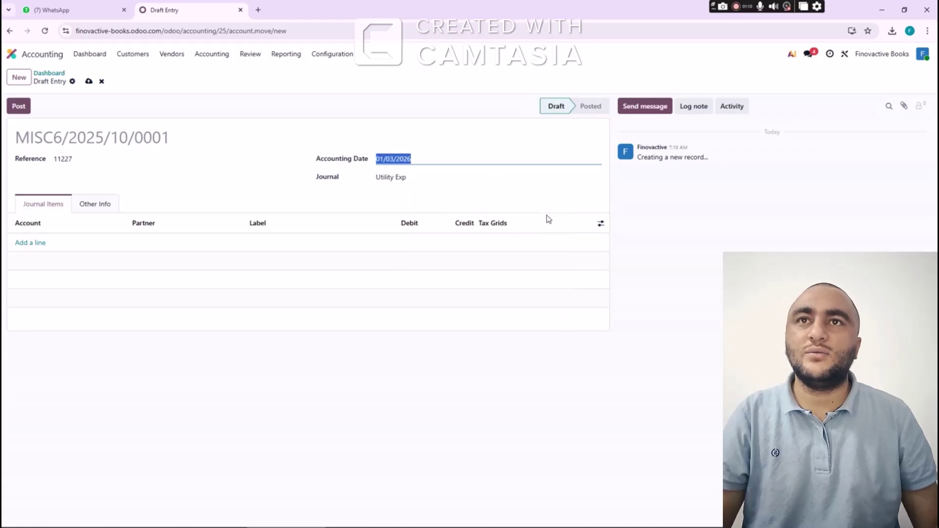
Add a 400018 Water Exp line for new partner Water Authority KSA, labelled 'Water bill FTM jan', debiting 5,000
click(41, 244)
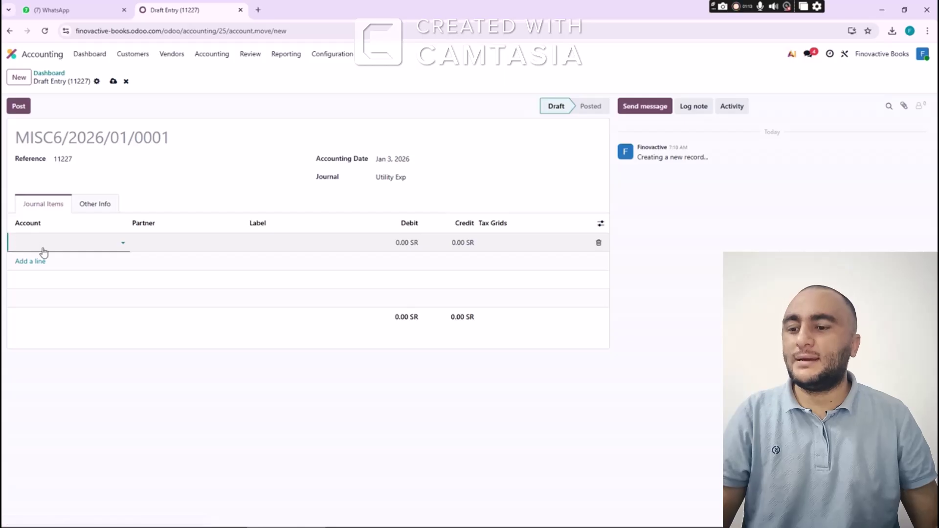
text(water)
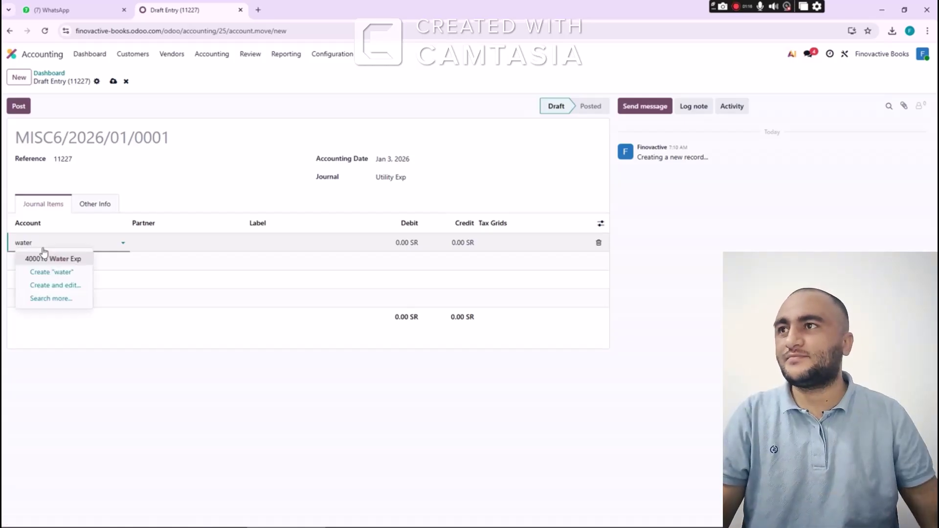
click(57, 253)
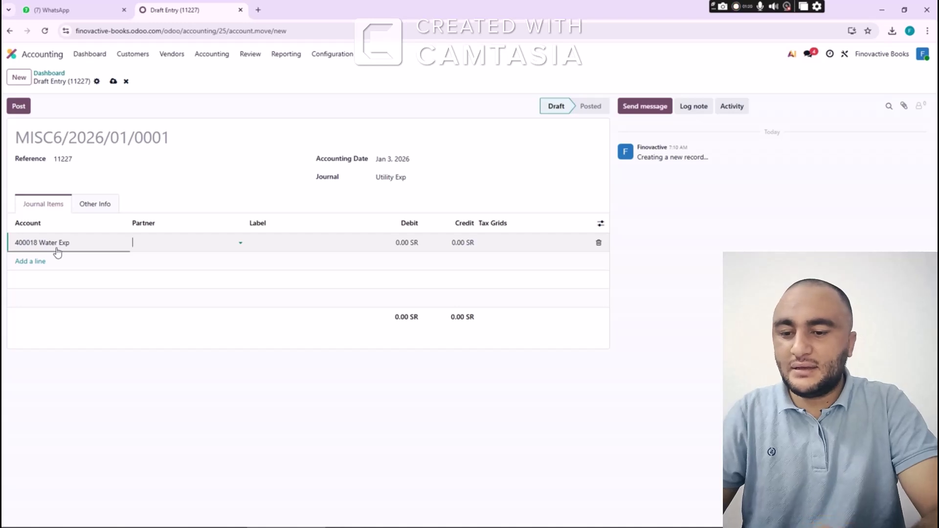
text(Water Auth)
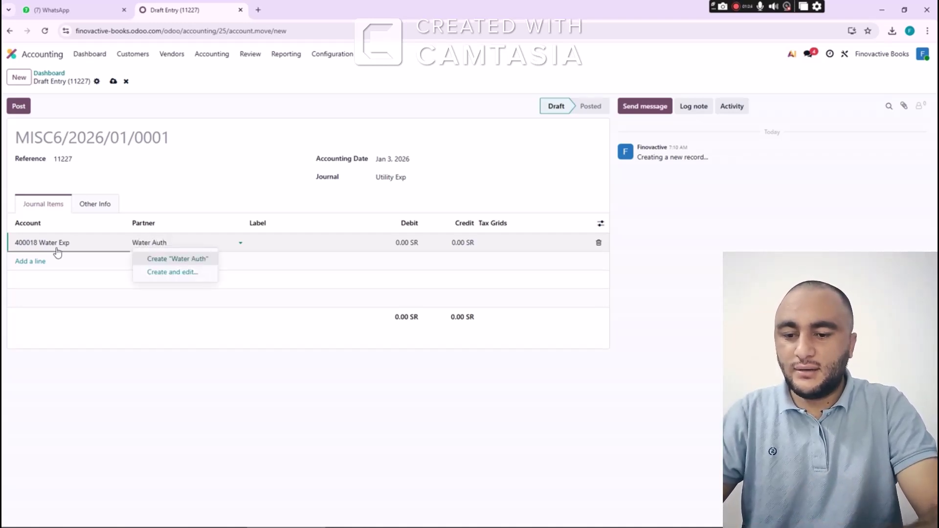
text(ority KSA)
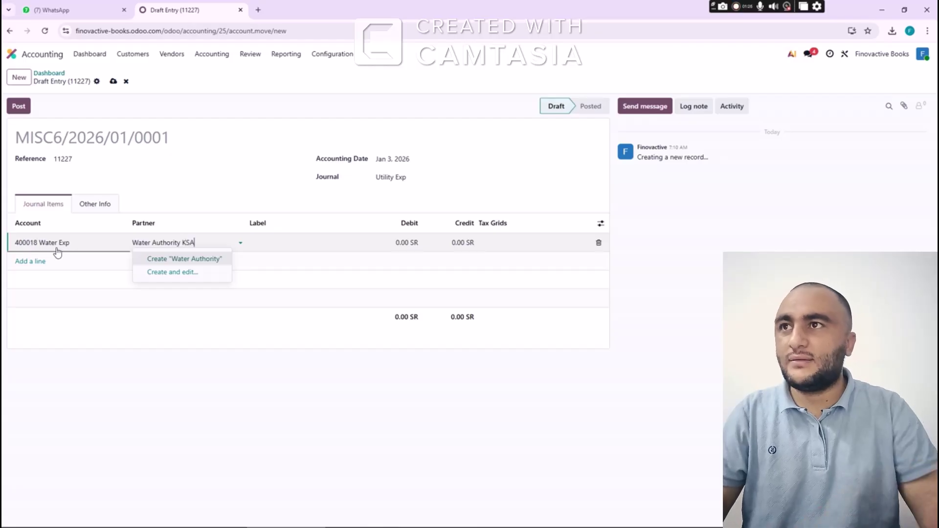
click(165, 259)
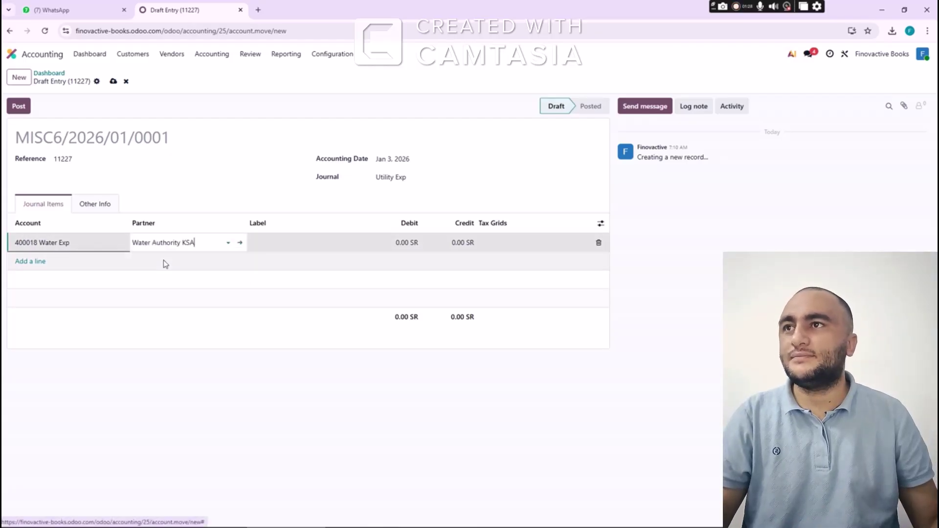
key(Tab)
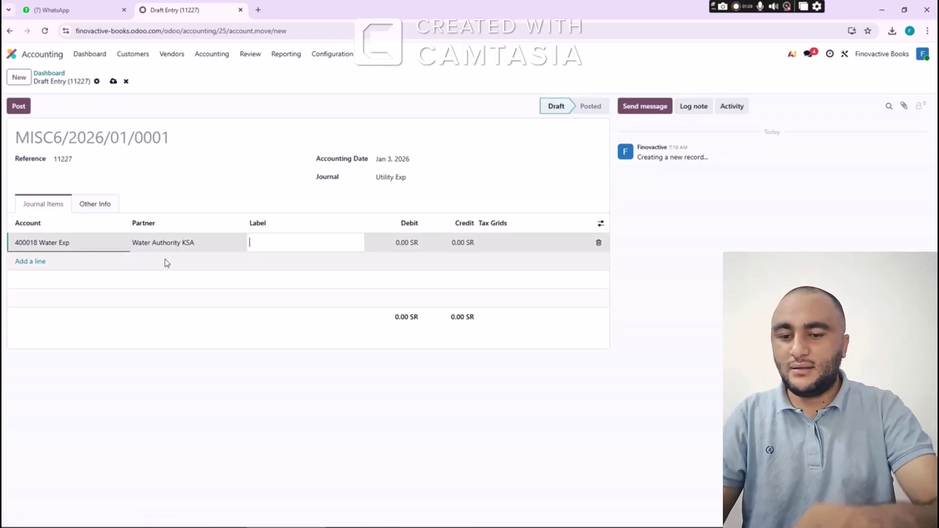
text(Water b)
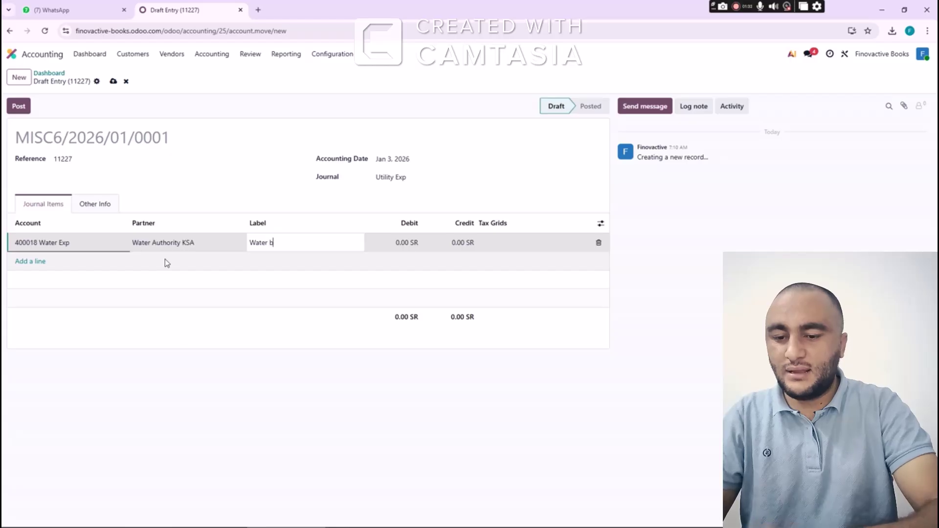
text(ill FTM jan)
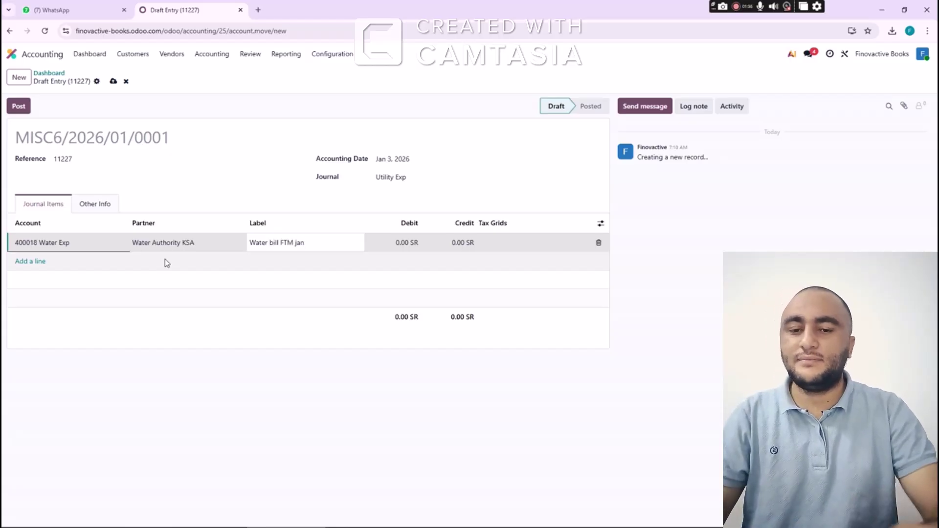
key(Tab)
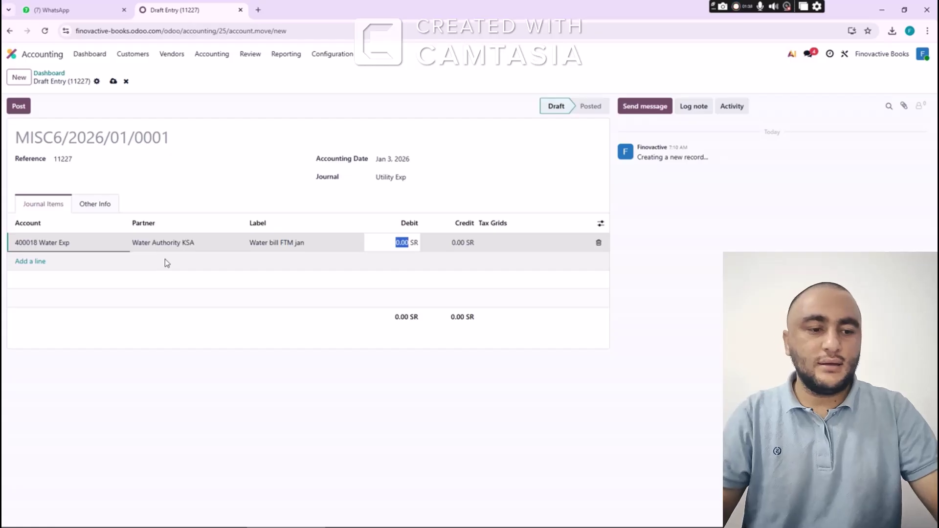
text(5000)
key(Tab)
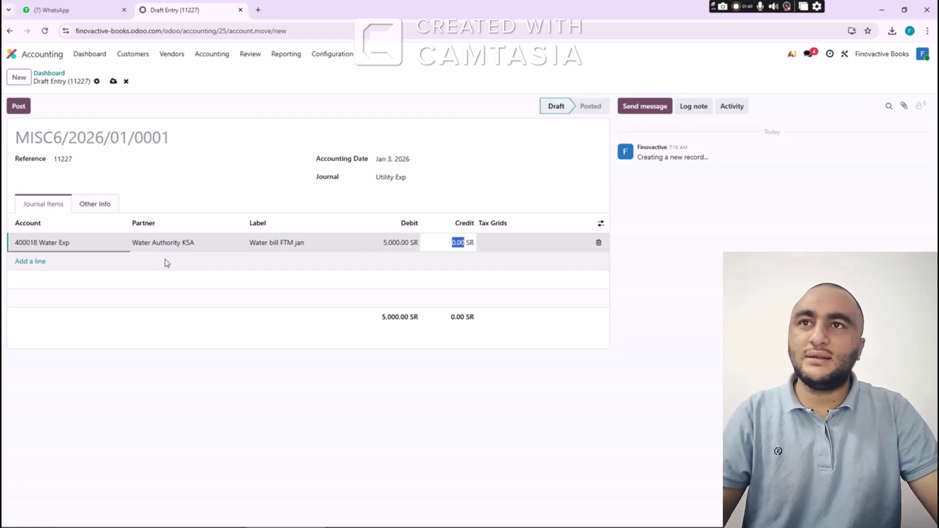
Add a 1051 Cash In Hand credit line of 5,000 and post the entry
key(Tab)
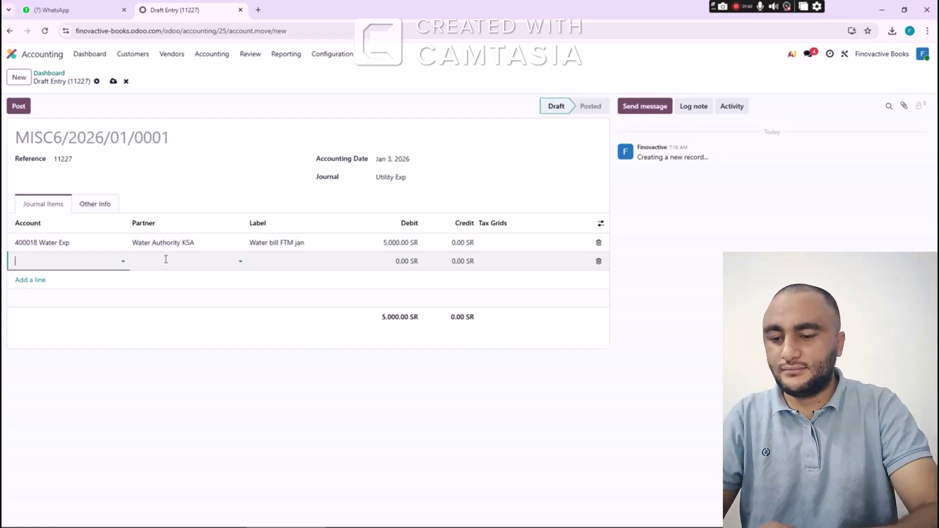
text(cash)
key(Tab)
key(Tab)
key(Tab)
key(Tab)
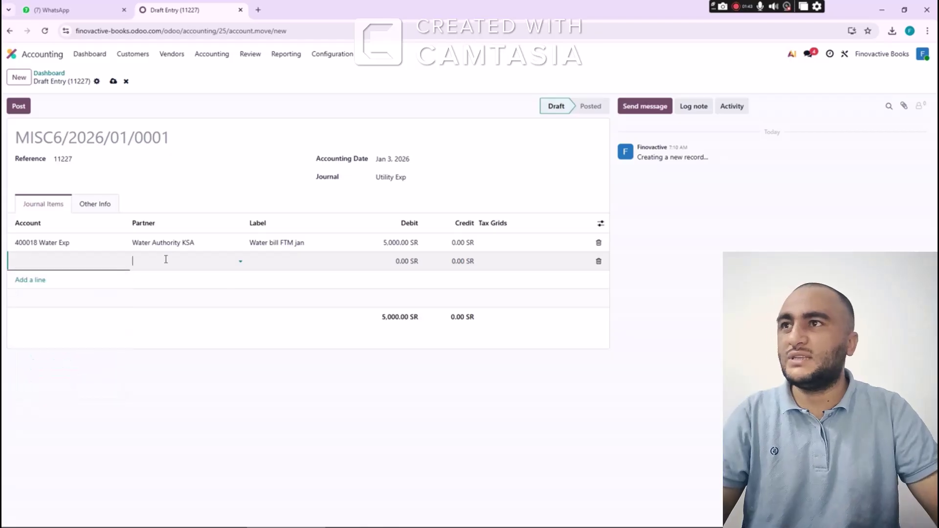
text(50)
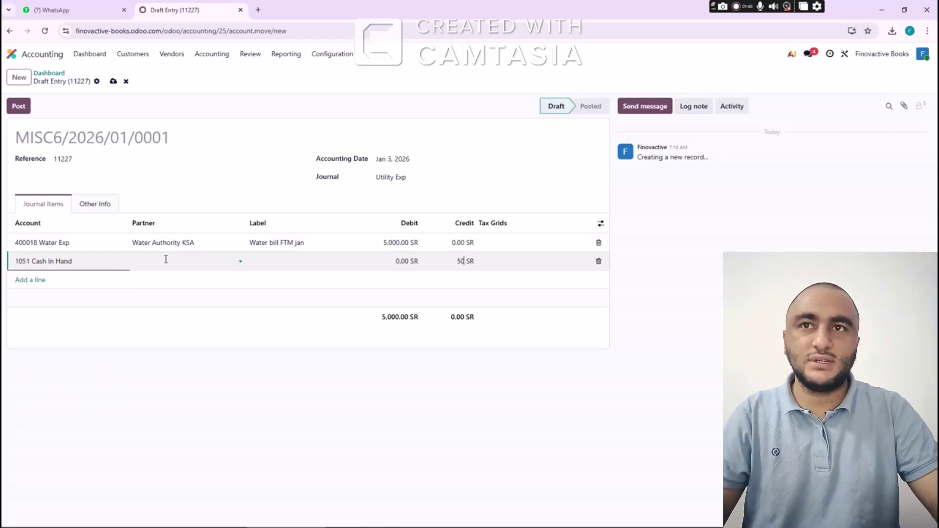
text(,000)
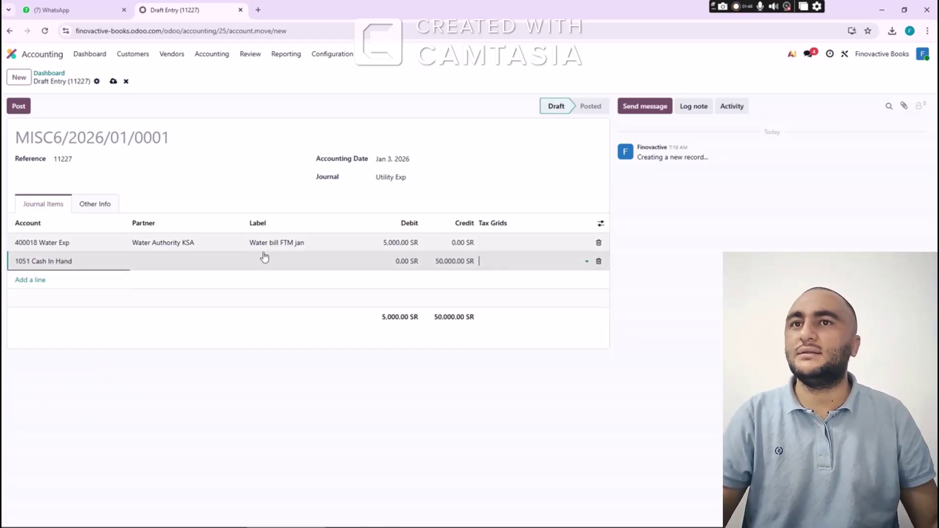
click(456, 264)
text(5000)
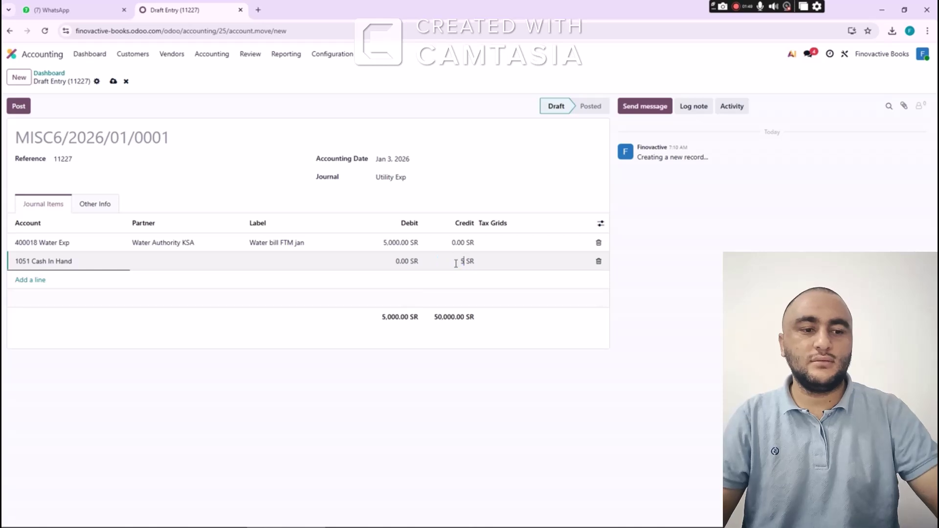
click(20, 107)
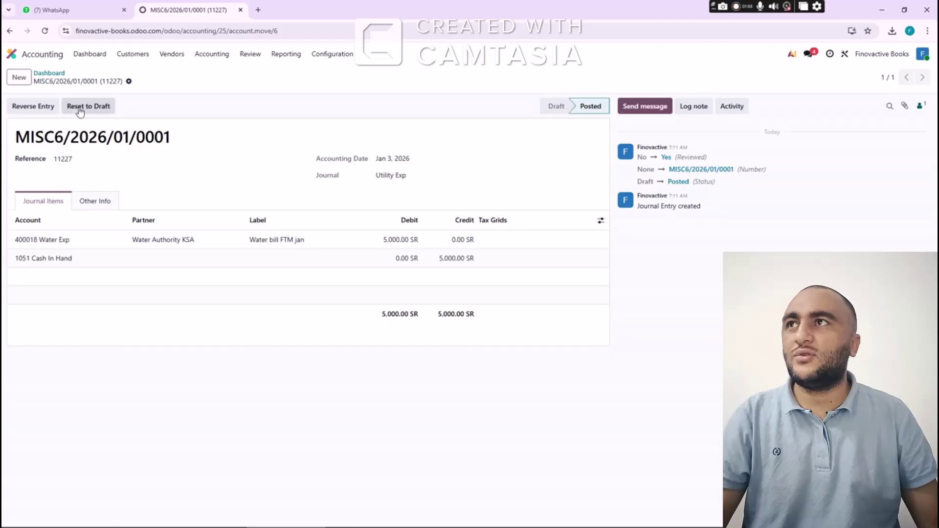
Start a new entry with reference 11228 and accounting date Jan 3, 2026
click(19, 80)
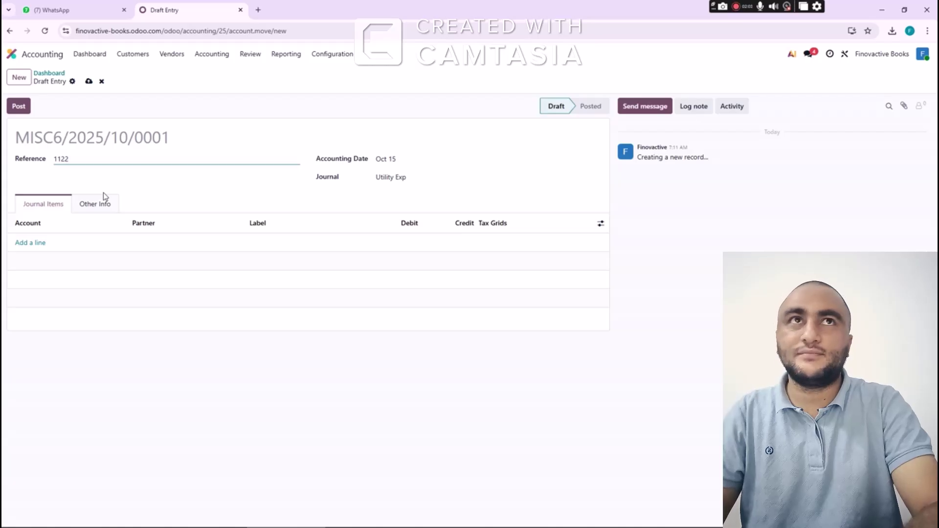
text(11228)
key(Tab)
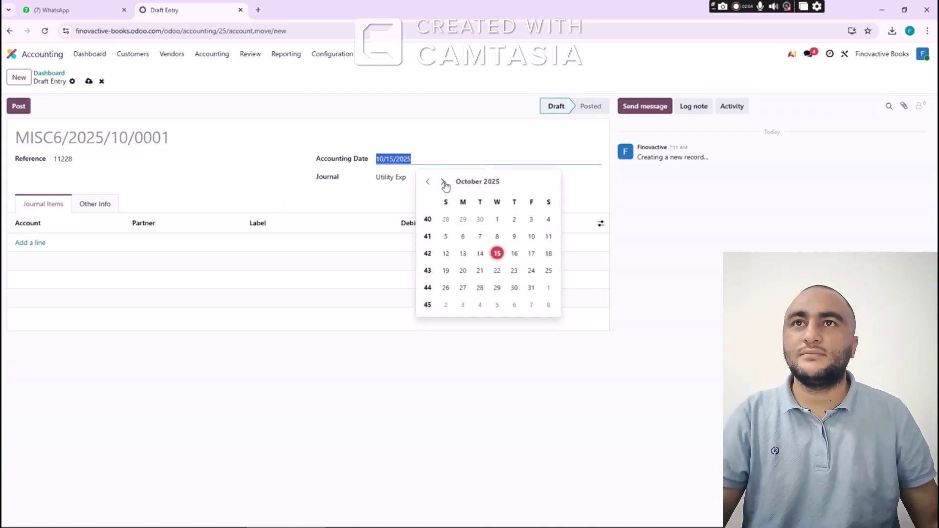
click(443, 182)
click(443, 182)
click(443, 182)
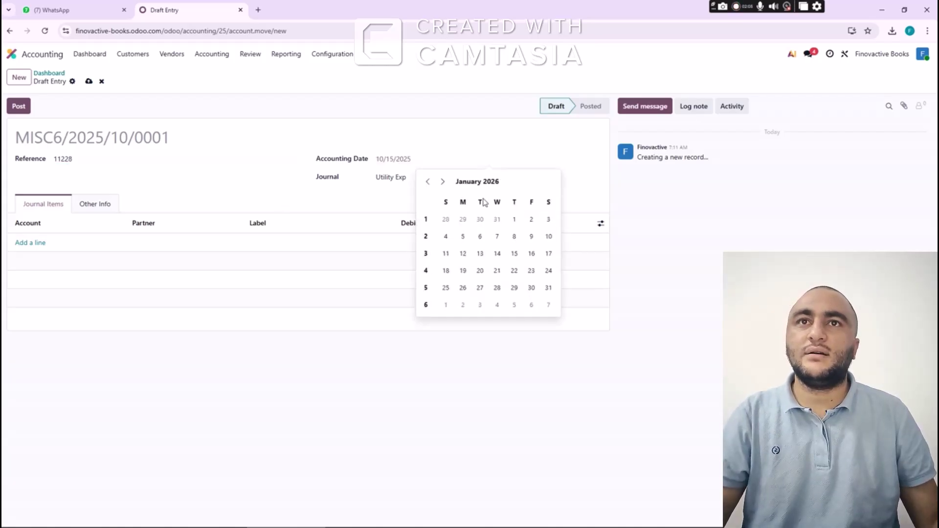
click(547, 221)
Add a 400099 Electricity line for new partner SEC, labelled 'Electricity bill ftm jan-26', debiting 5,000
click(33, 243)
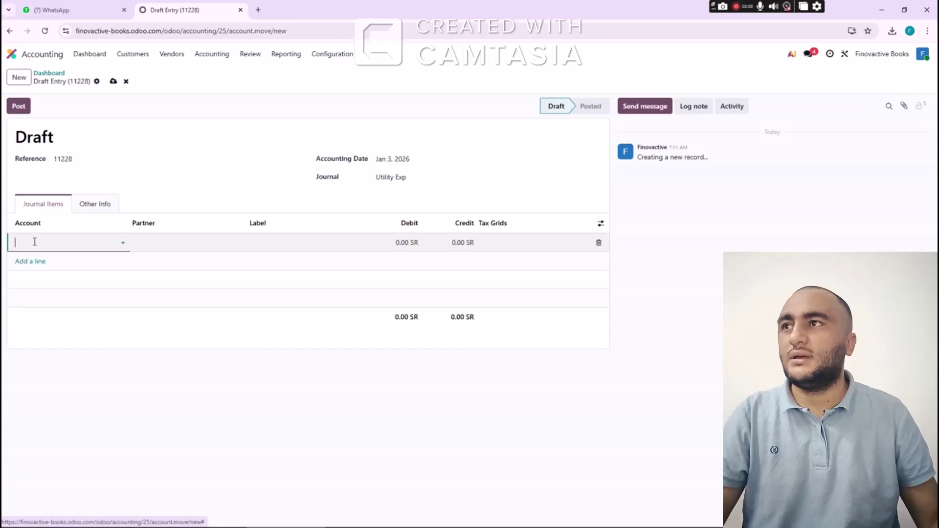
text(elect)
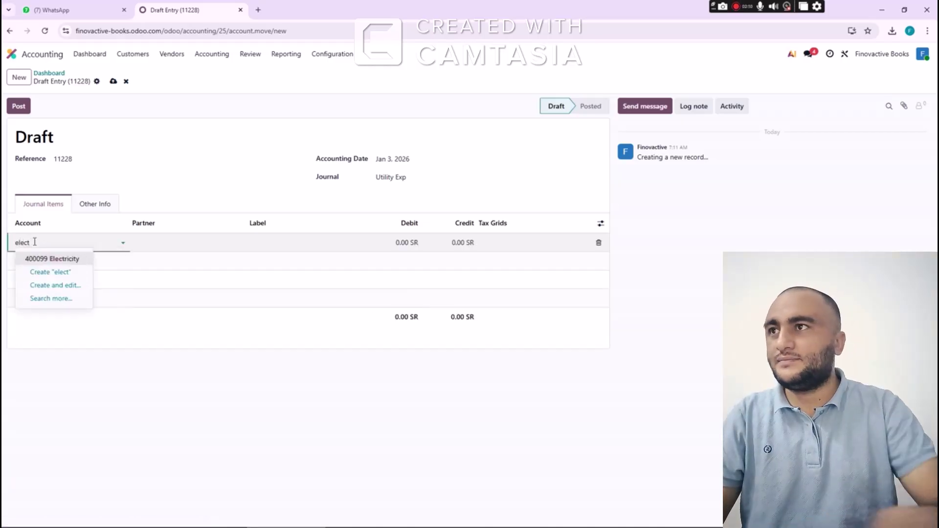
key(Return)
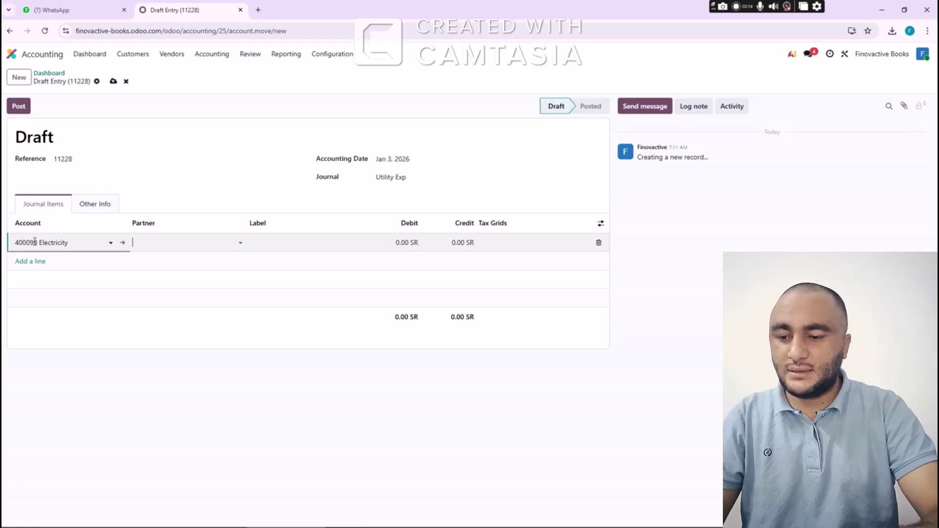
text(SEC)
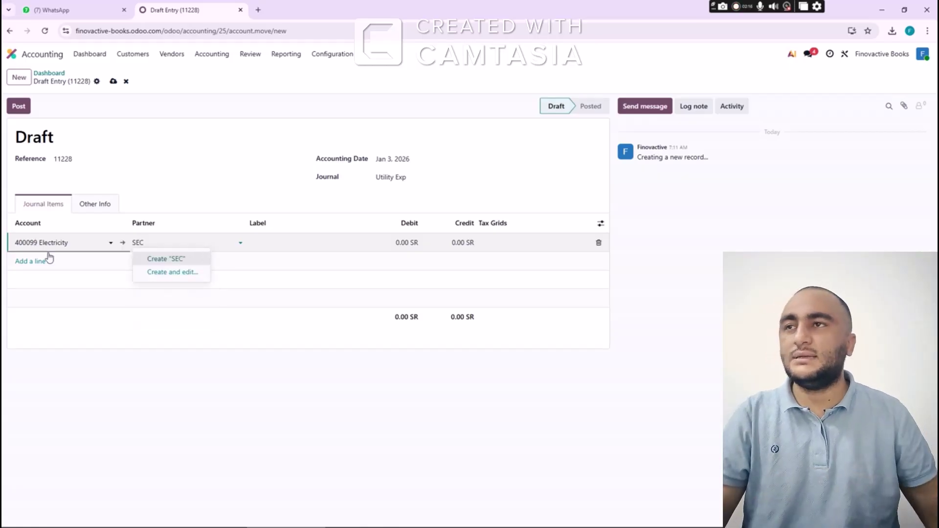
click(156, 259)
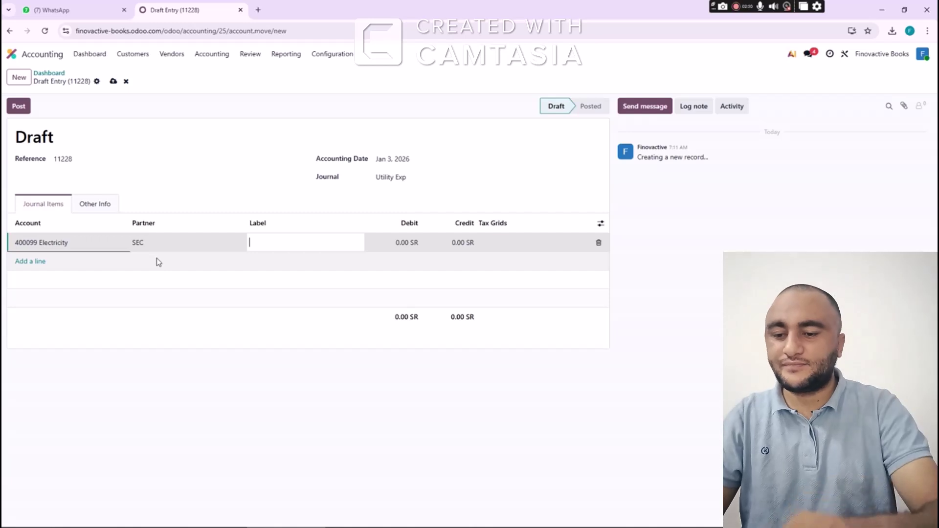
text(Elect)
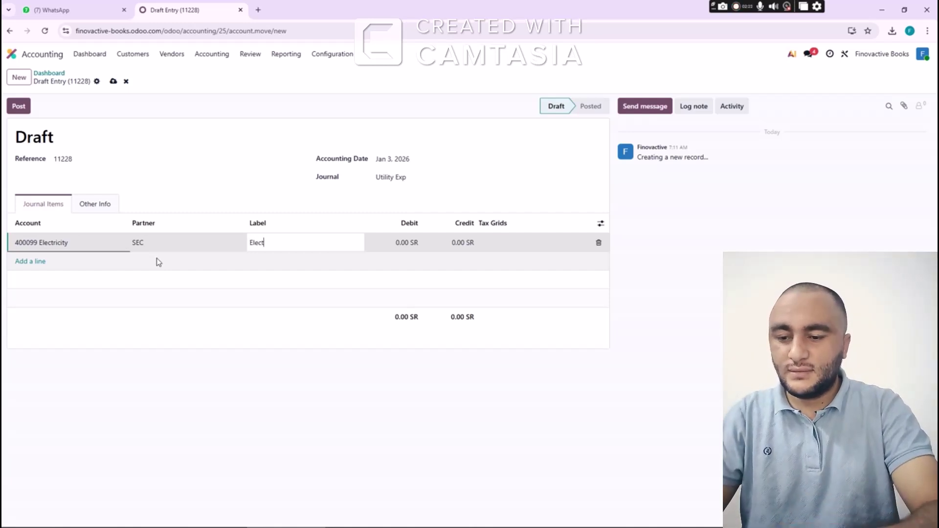
text(ricity )
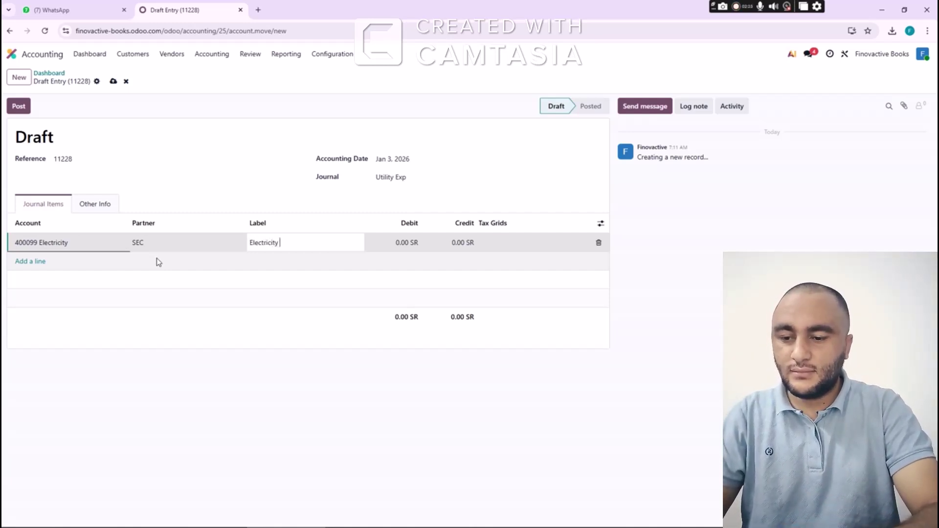
text(bill ftm )
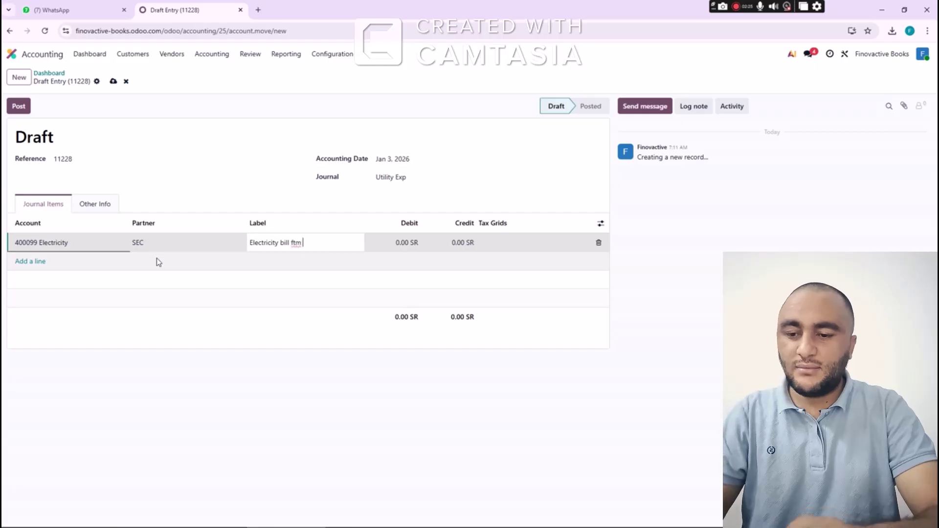
text(jan)
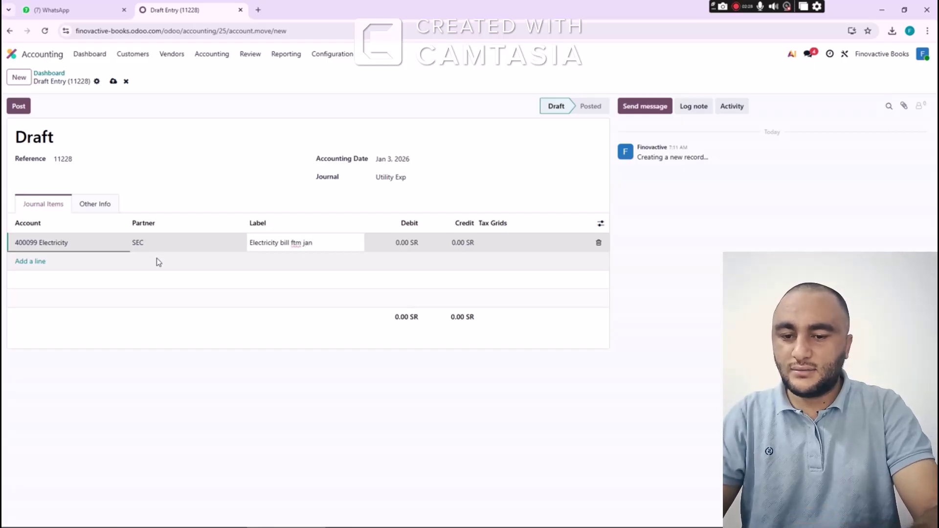
text(-26)
key(Tab)
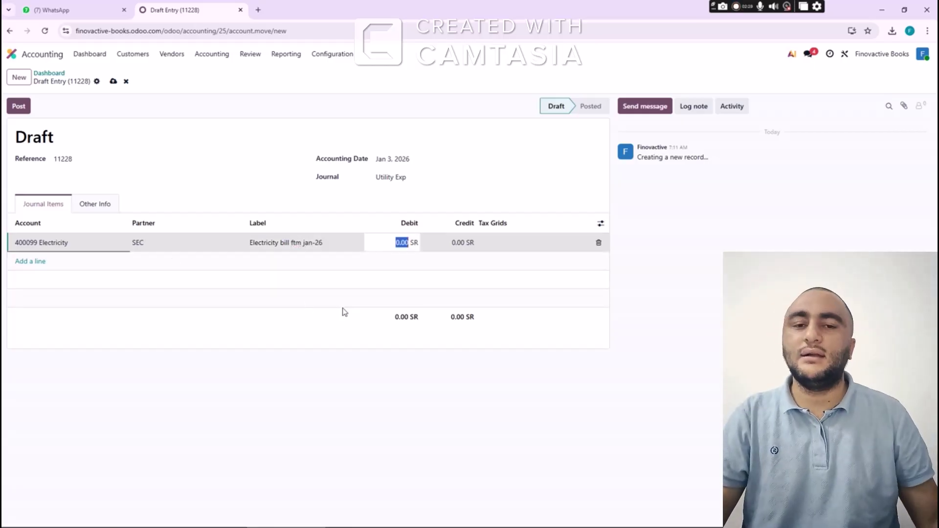
text(5,0)
text(00)
key(Tab)
key(Tab)
key(Tab)
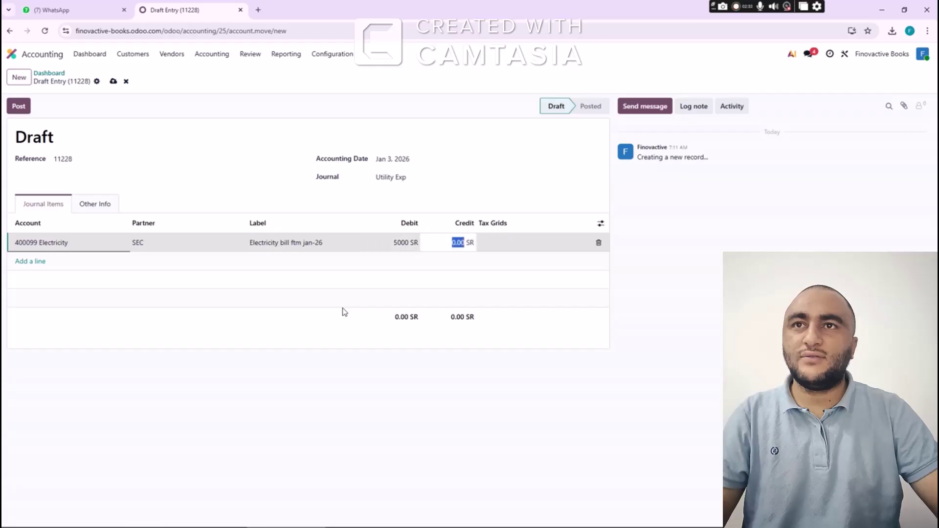
Credit 1051 Cash In Hand 5,000 and post the electricity bill entry
text(cas)
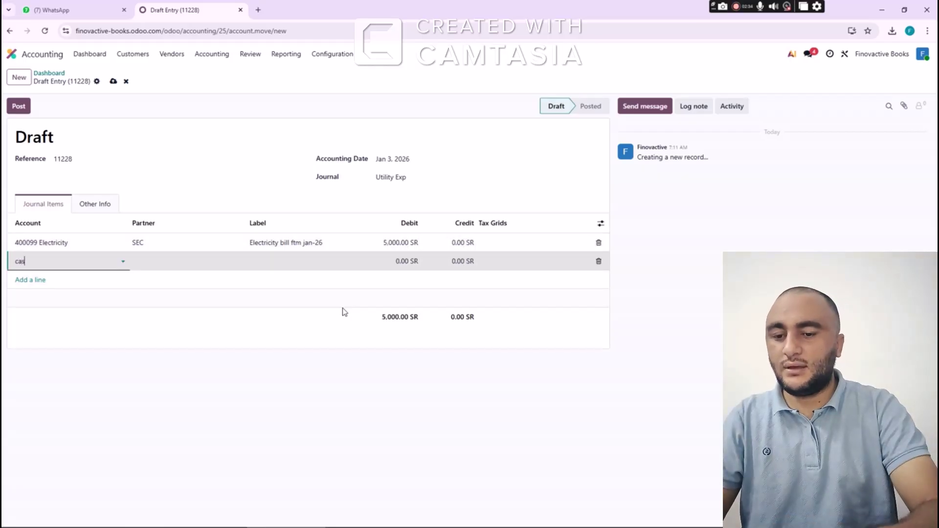
text(h)
key(Tab)
key(Tab)
key(Tab)
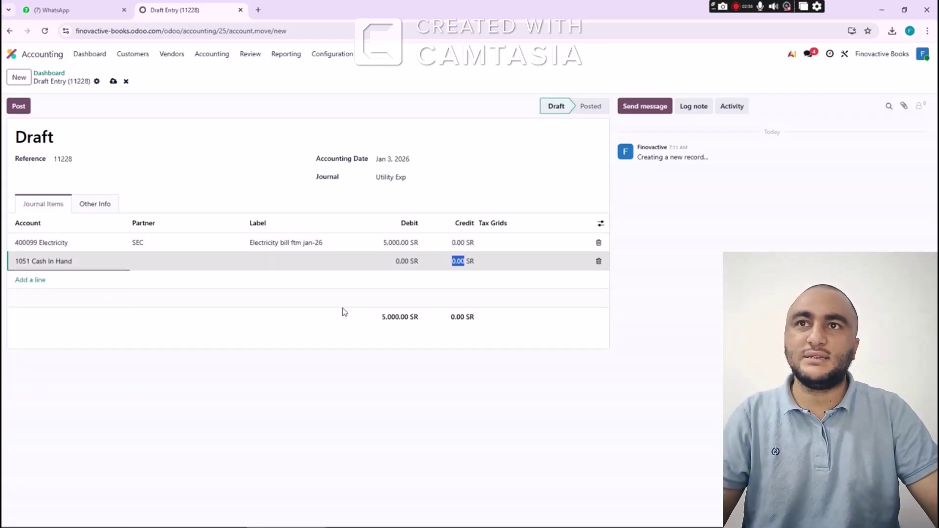
text(50)
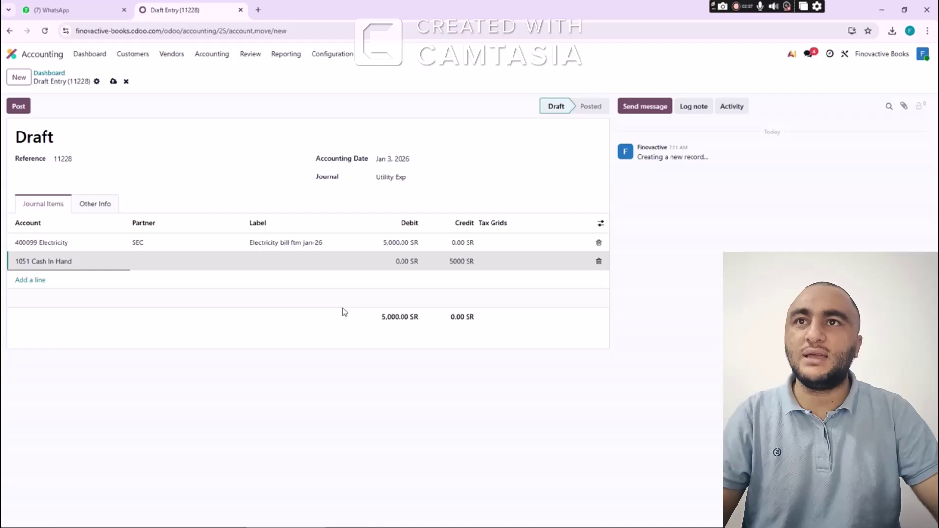
click(28, 109)
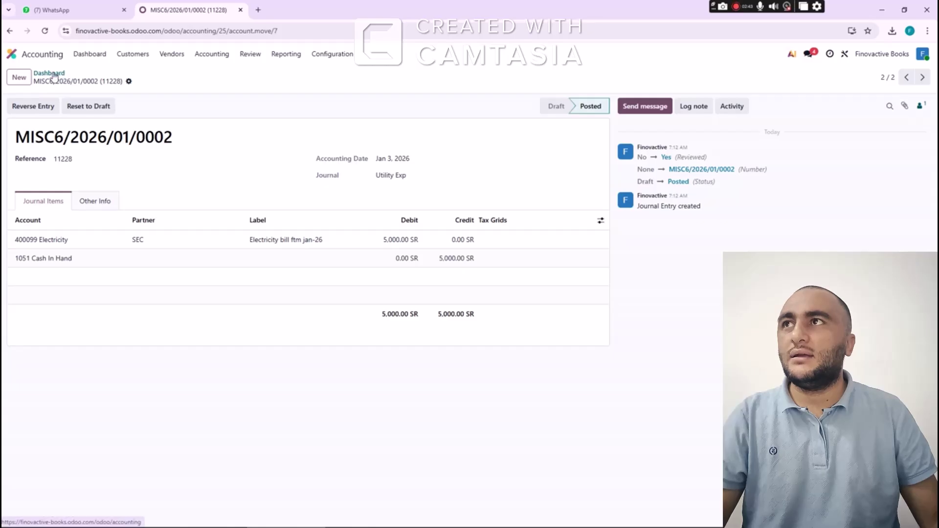
Start another Utility Exp entry dated Jan 3, 2026
click(19, 77)
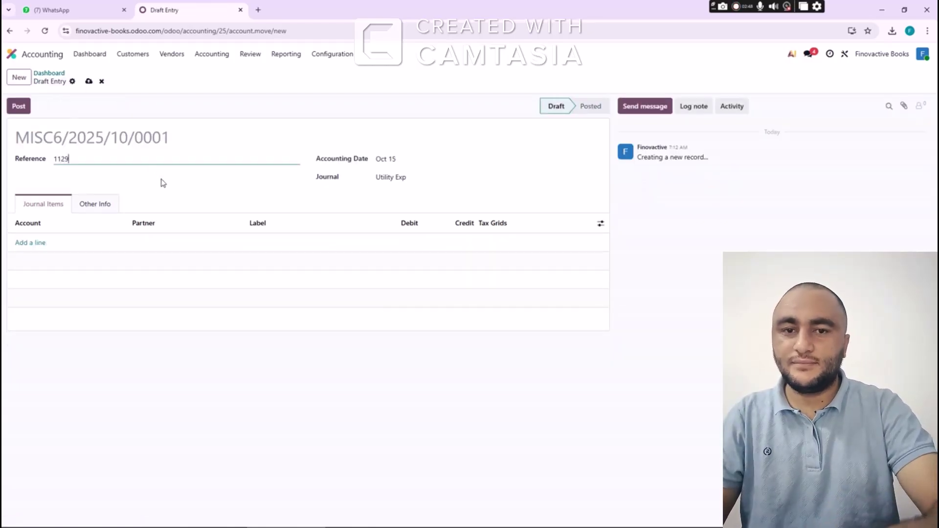
key(Tab)
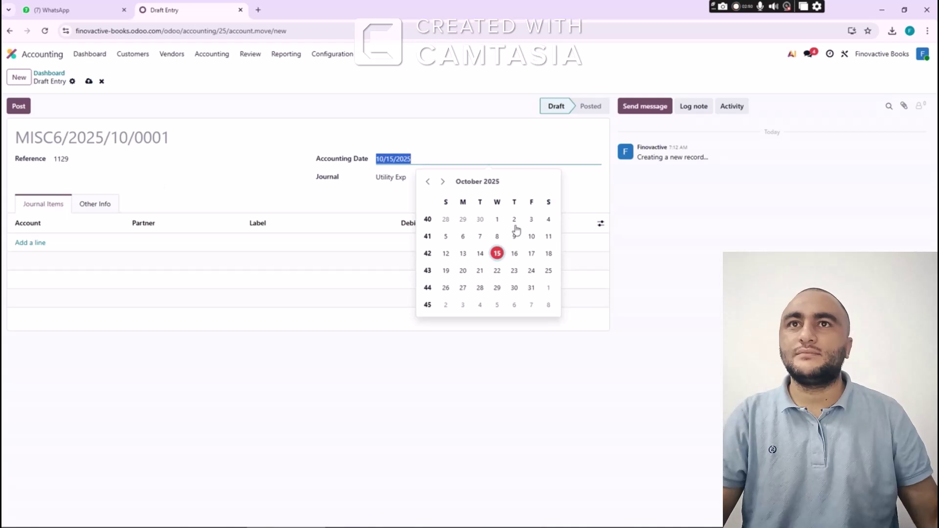
click(442, 182)
click(442, 182)
click(443, 182)
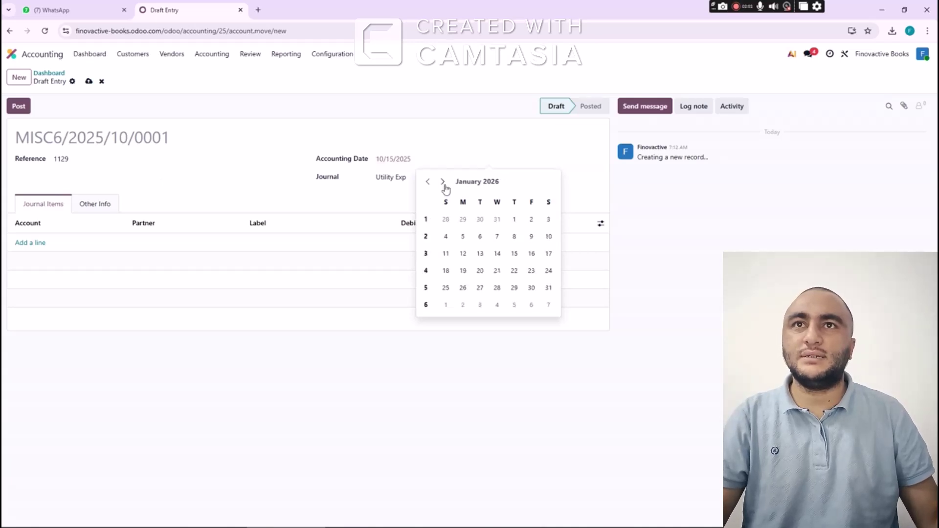
click(548, 221)
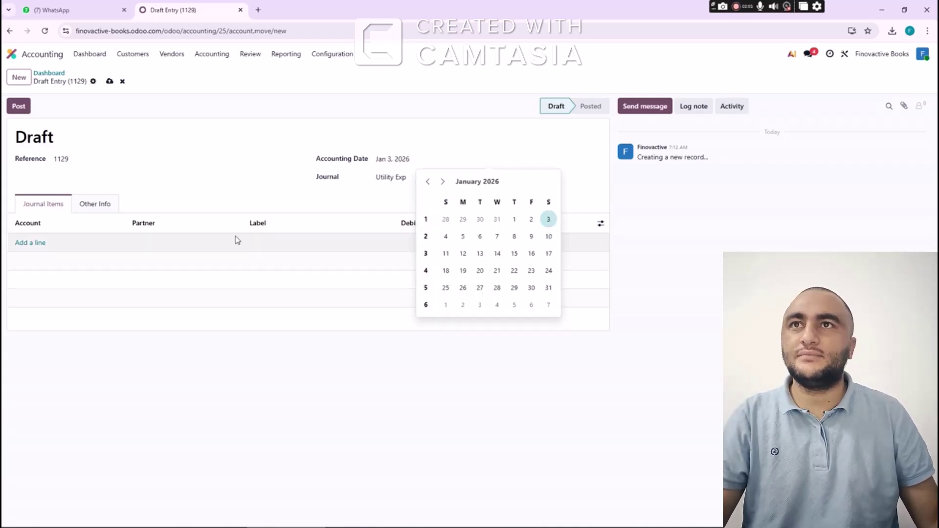
Add a 400026 Meals line for partner Hotel ss, labelled 'Meal ftm jan', debiting 20,000
click(40, 243)
text(meal)
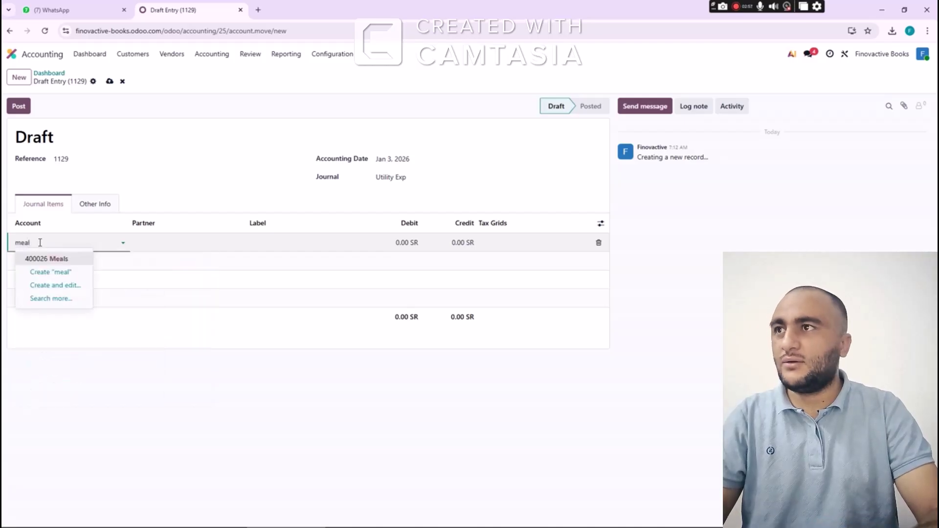
key(Tab)
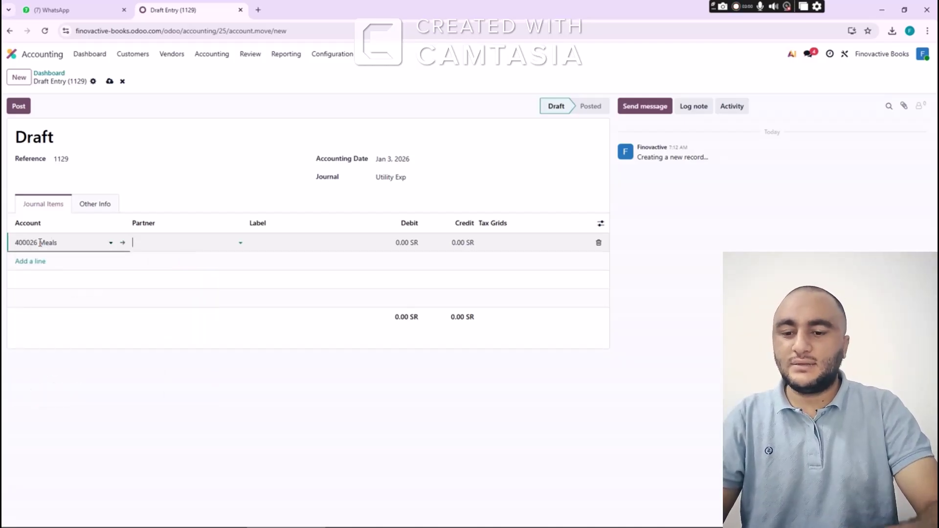
text(Hotel)
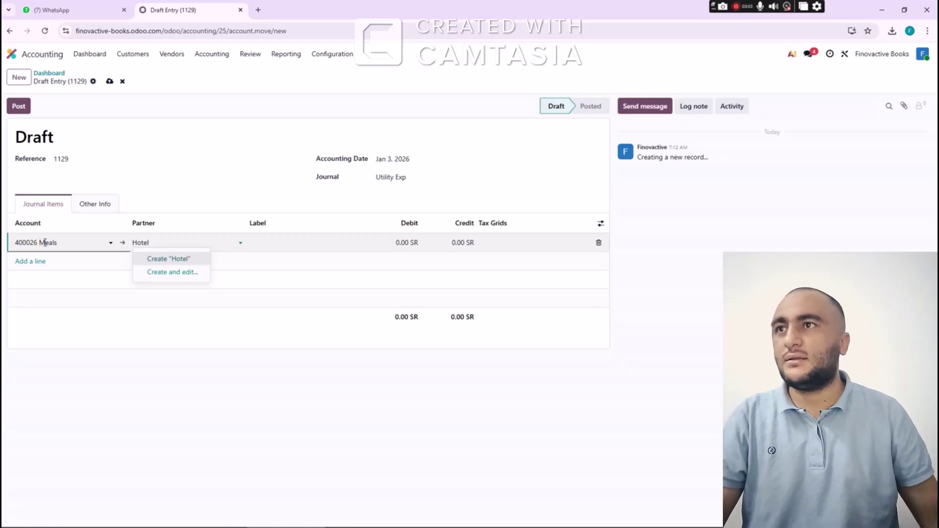
text( s)
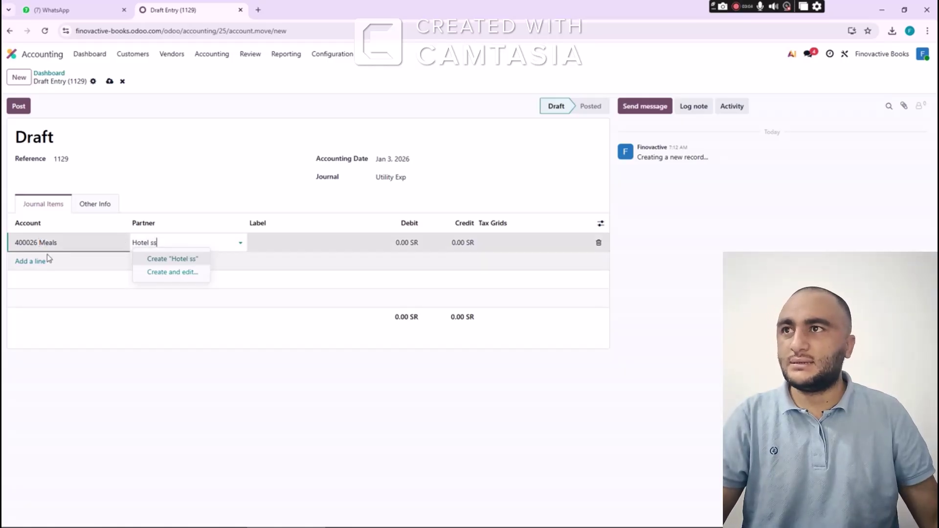
text(s)
key(Tab)
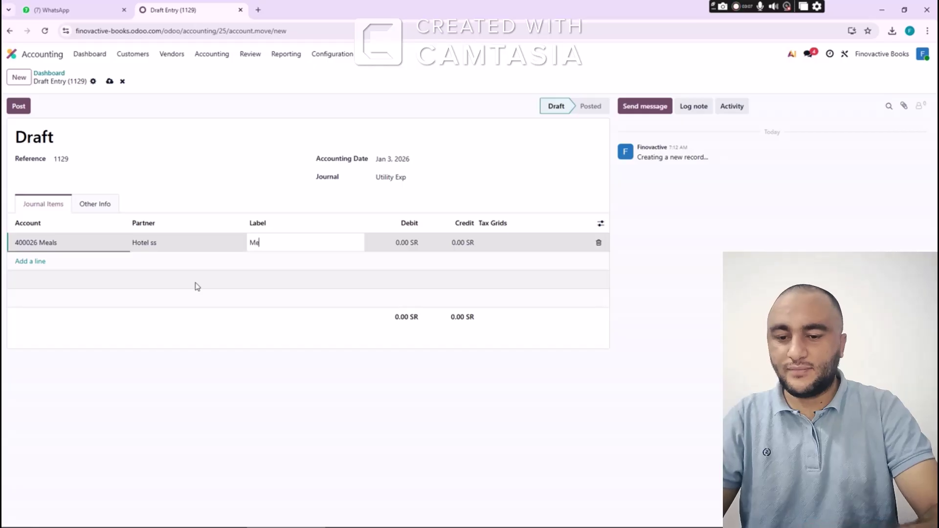
text(Meal ftm ja)
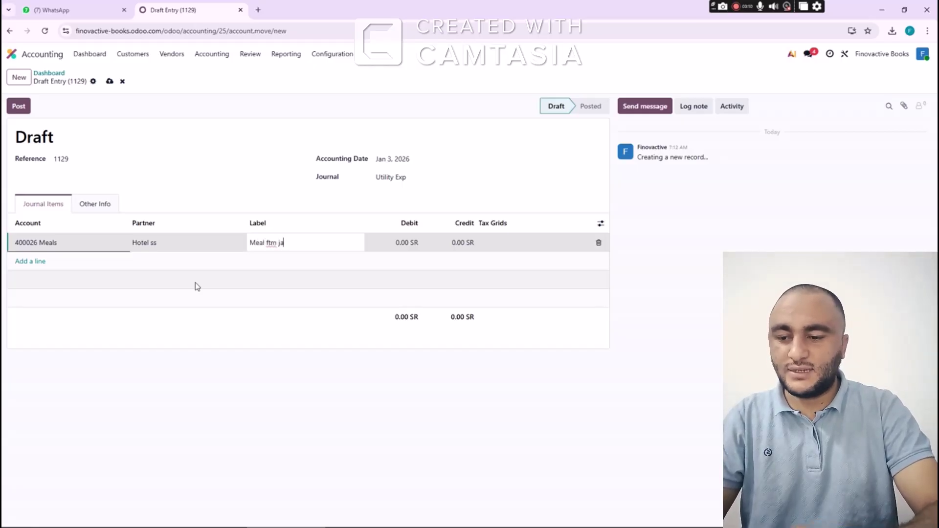
text(n)
key(Tab)
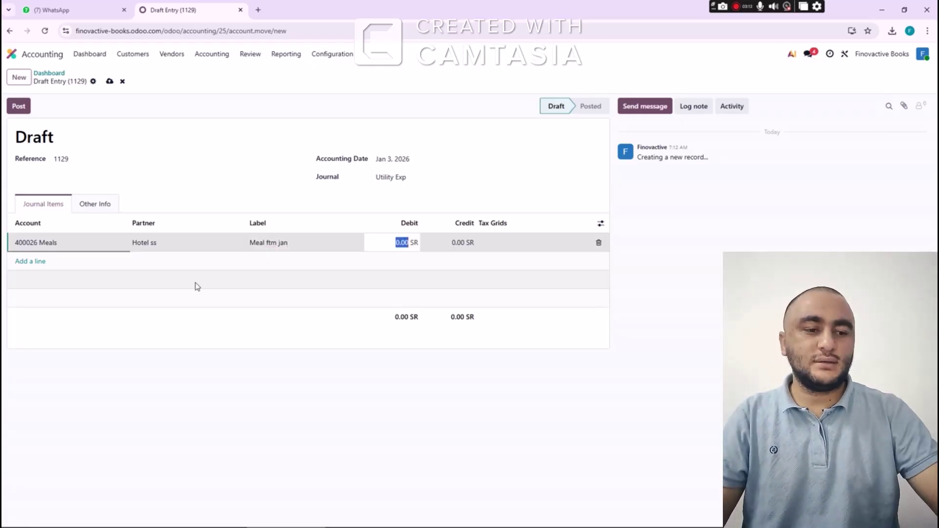
text(200)
key(Tab)
key(Tab)
key(Tab)
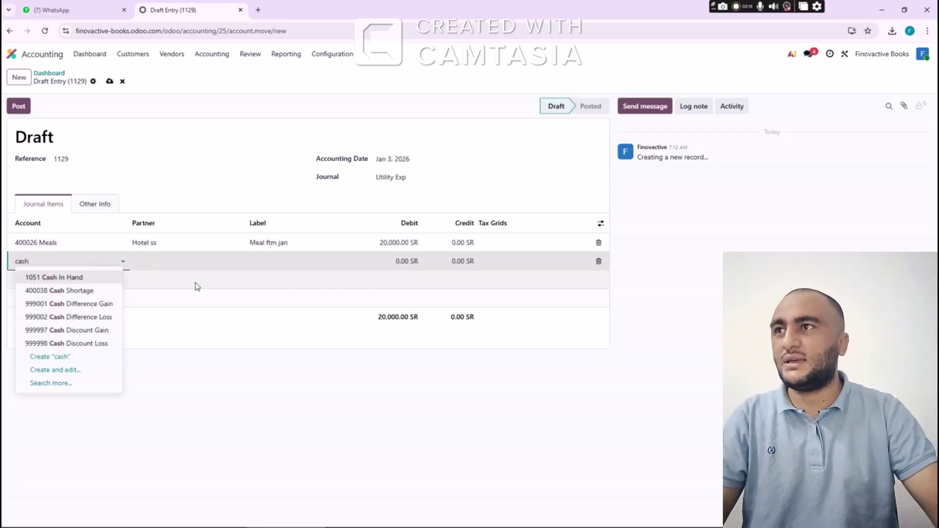
Credit 1051 Cash In Hand 20,000 and save the balanced entry
key(Tab)
key(Tab)
key(Tab)
key(Tab)
text(2)
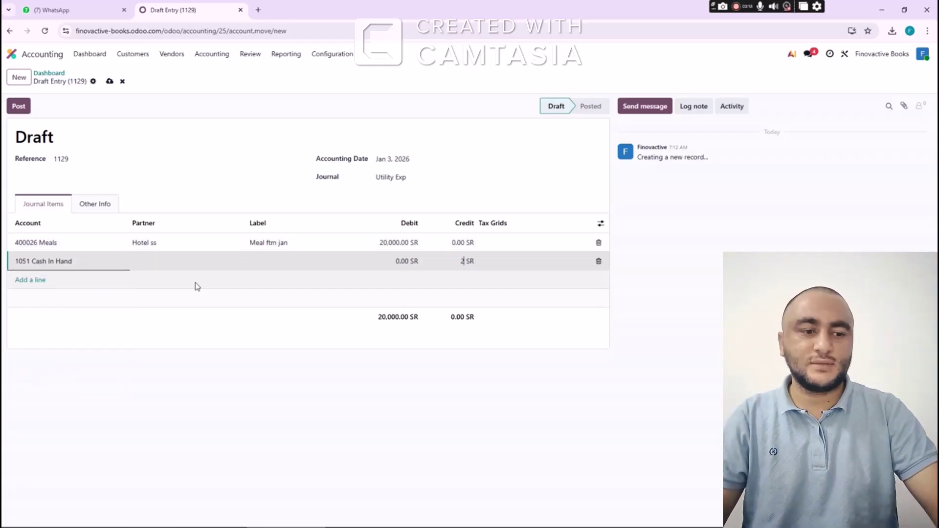
text(0,000)
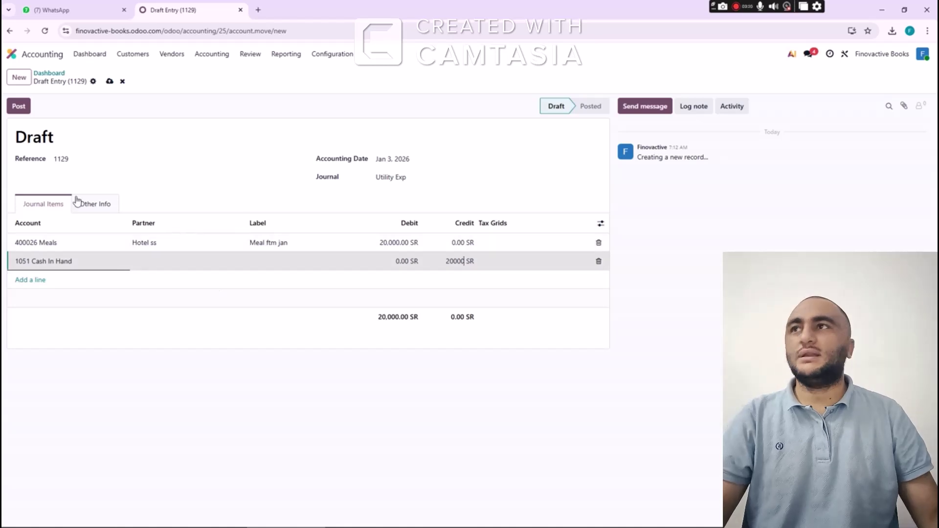
click(18, 106)
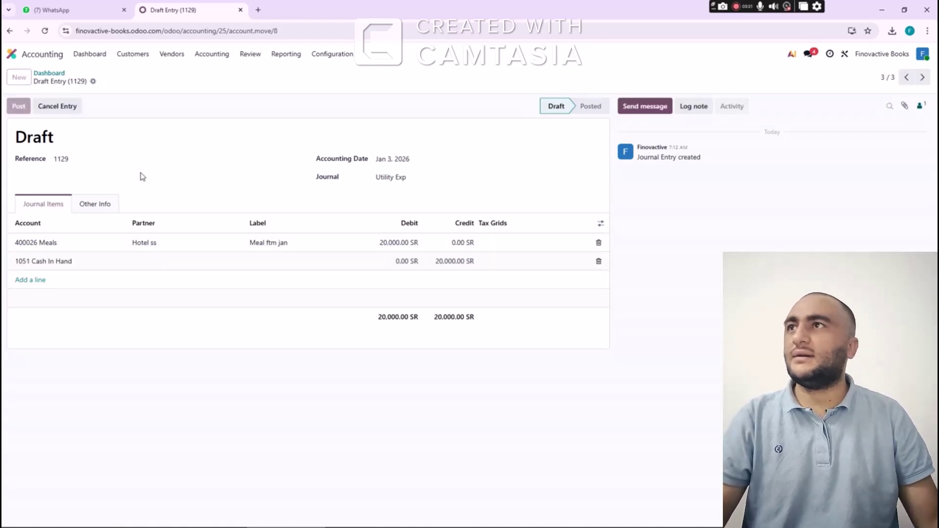
Review the Utility Exp journal's entries, then start a new entry on the Salary Expense journal
click(49, 73)
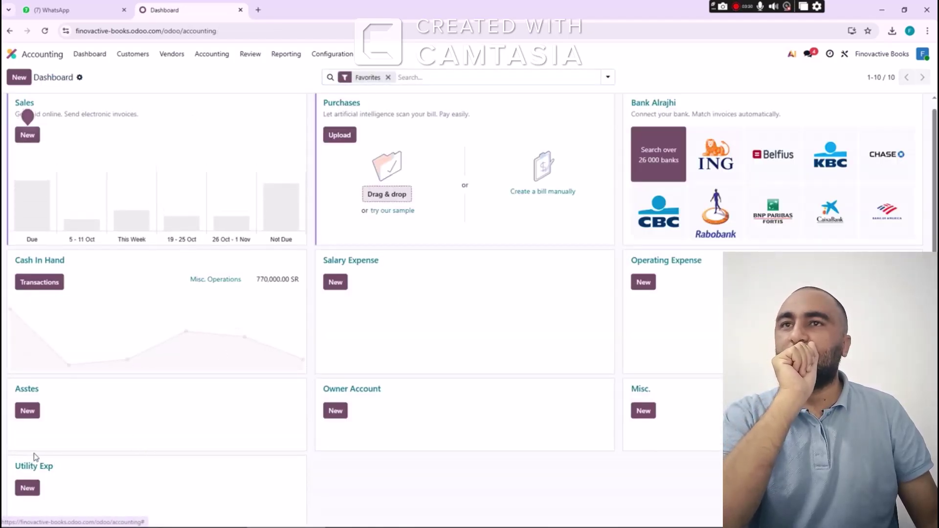
click(45, 463)
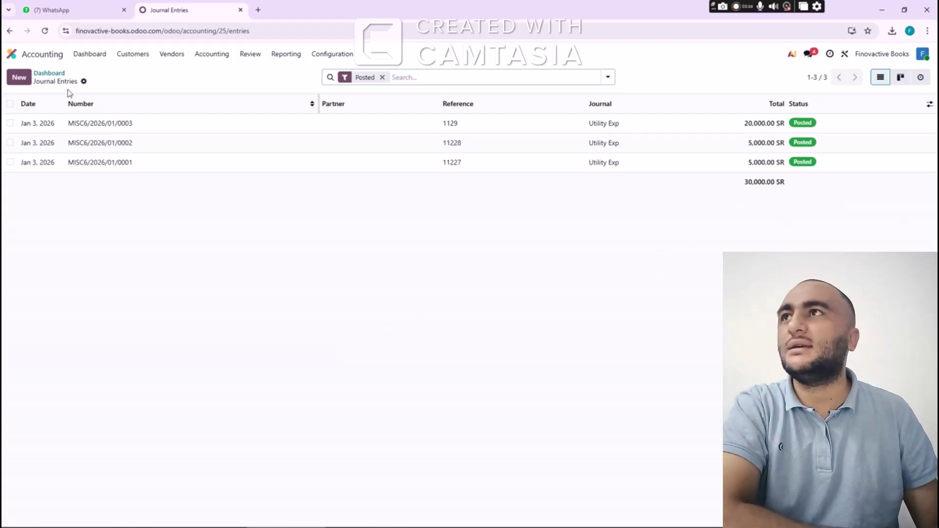
click(49, 73)
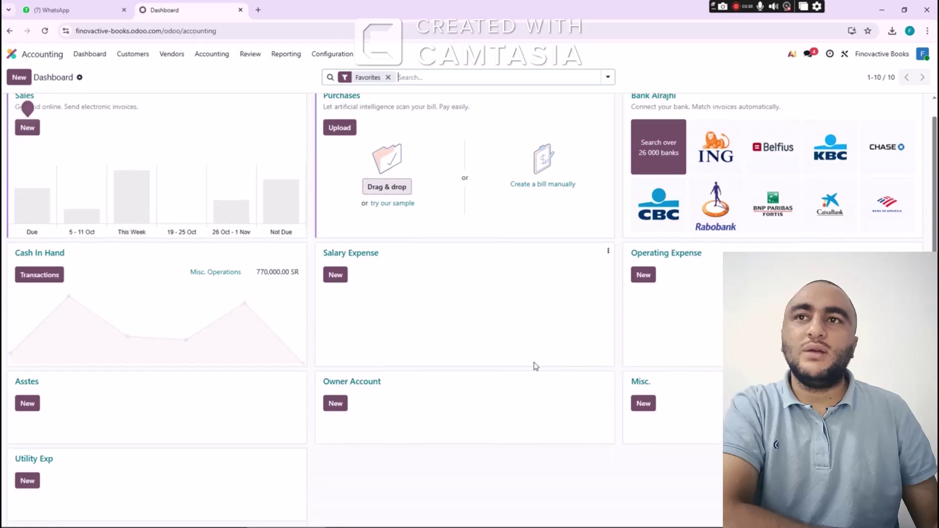
click(336, 275)
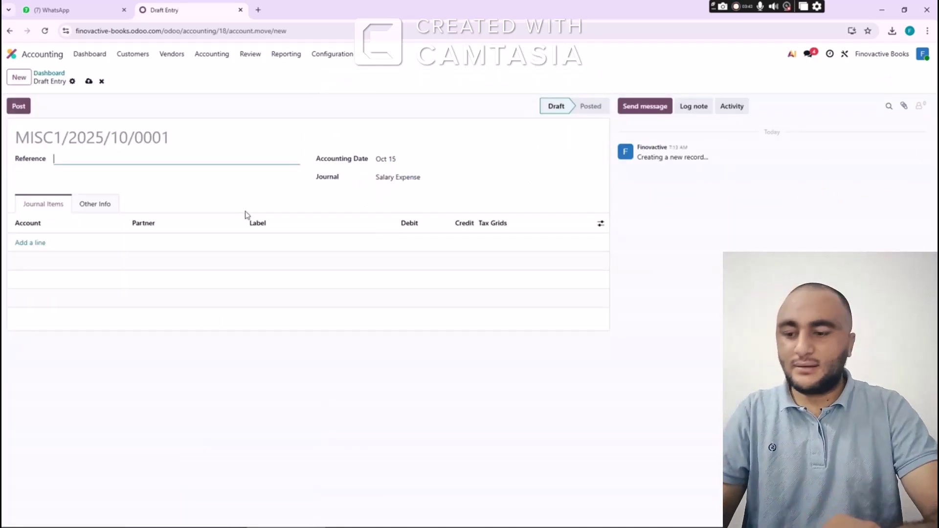
Set the Salary Expense draft's accounting date to Jan 3, 2026
text(Salary of accnt ftm jan -26)
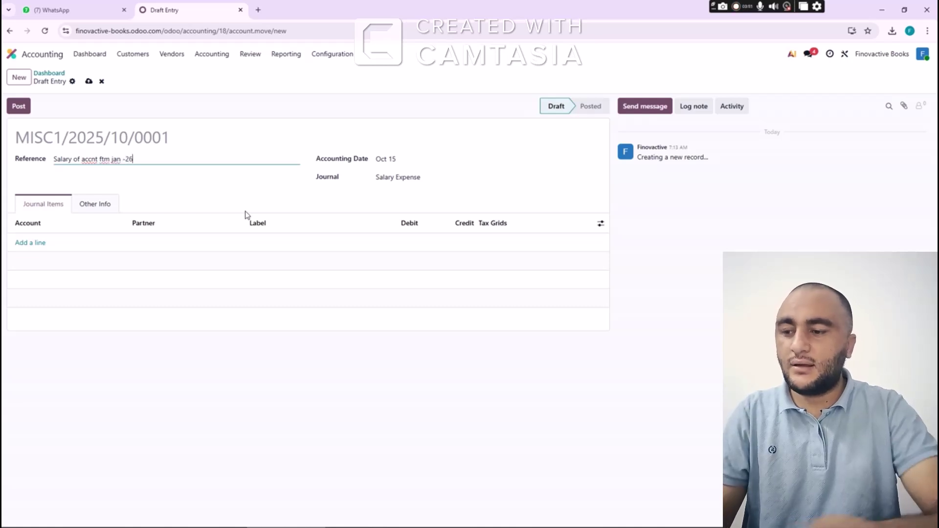
key(Tab)
click(443, 183)
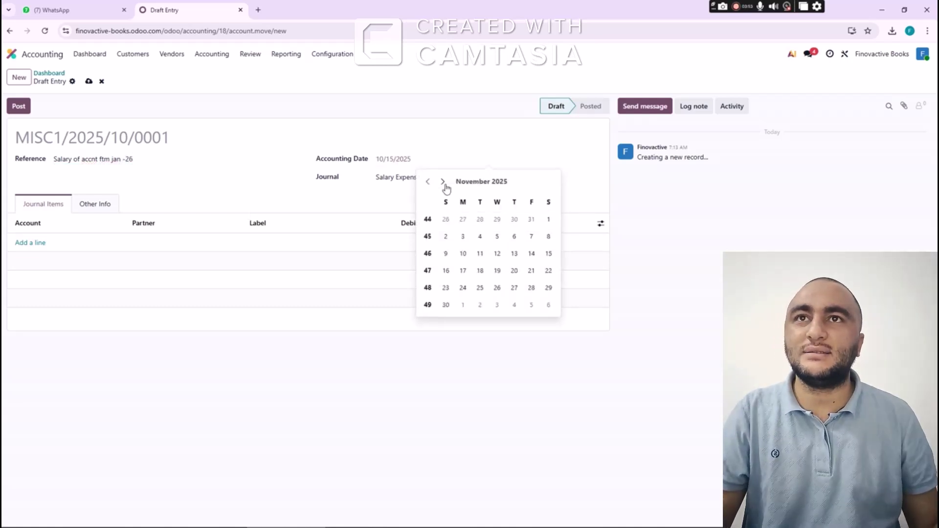
click(443, 183)
click(443, 182)
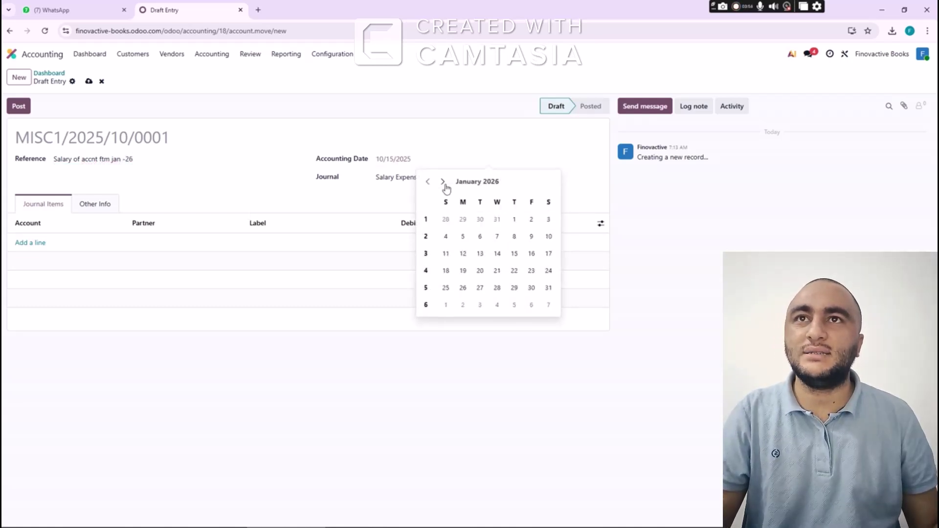
click(548, 220)
click(38, 244)
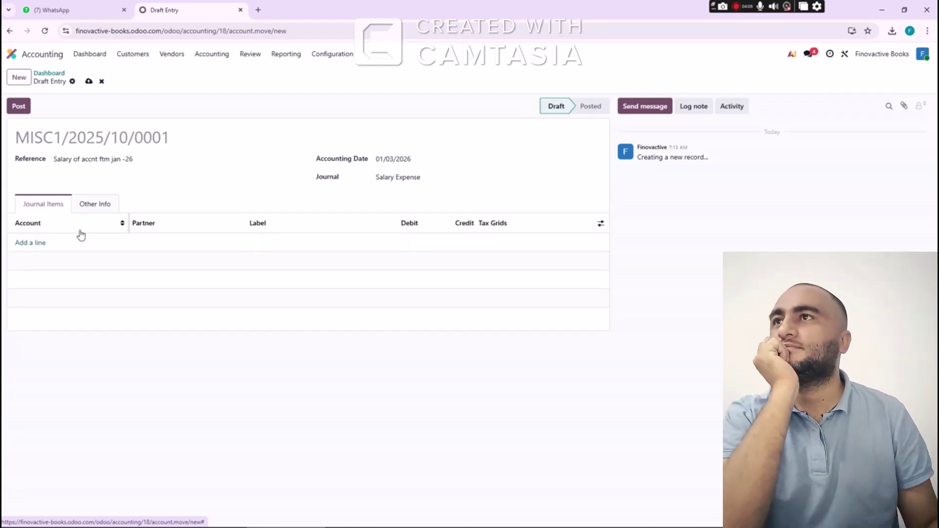
Set the reference to 11290, clear the stray account value, and add a line searching 'salary expense'
drag(143, 159, 44, 167)
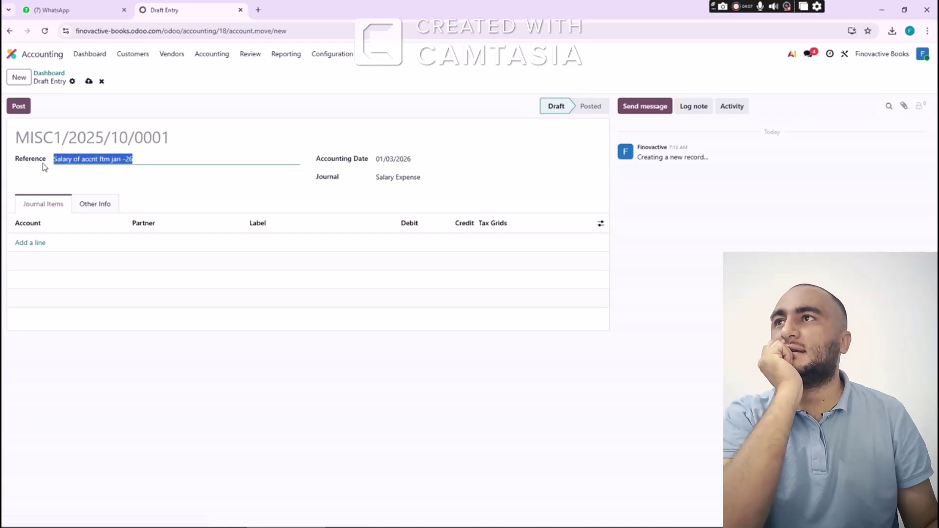
text(11290)
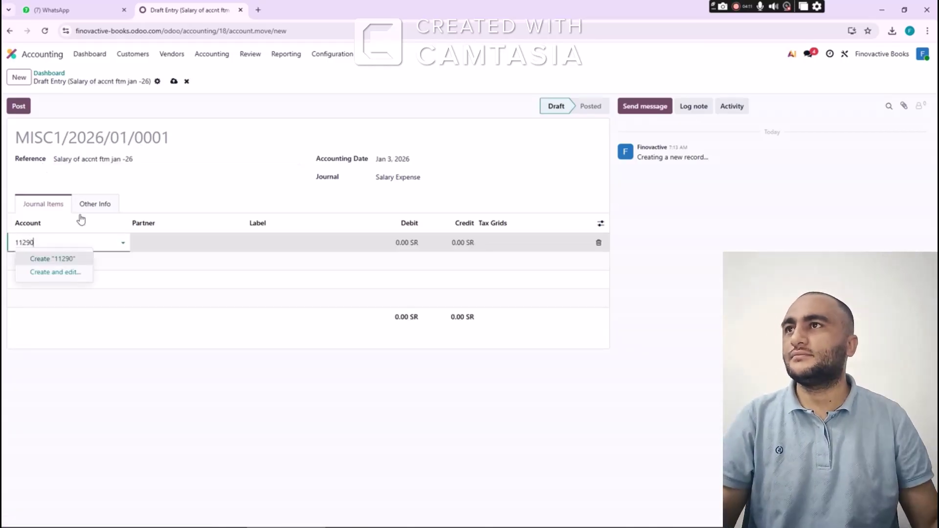
drag(54, 242, 11, 247)
key(ctrl+c)
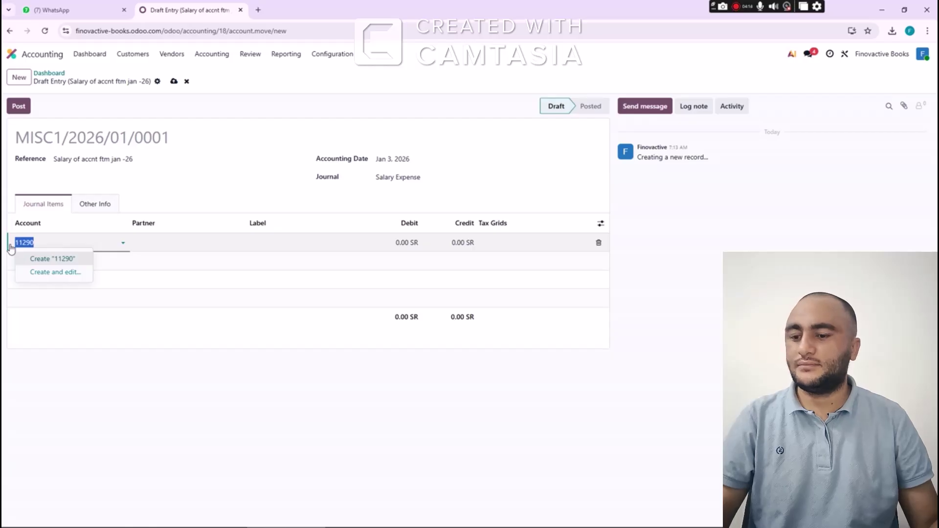
key(BackSpace)
drag(156, 157, 25, 163)
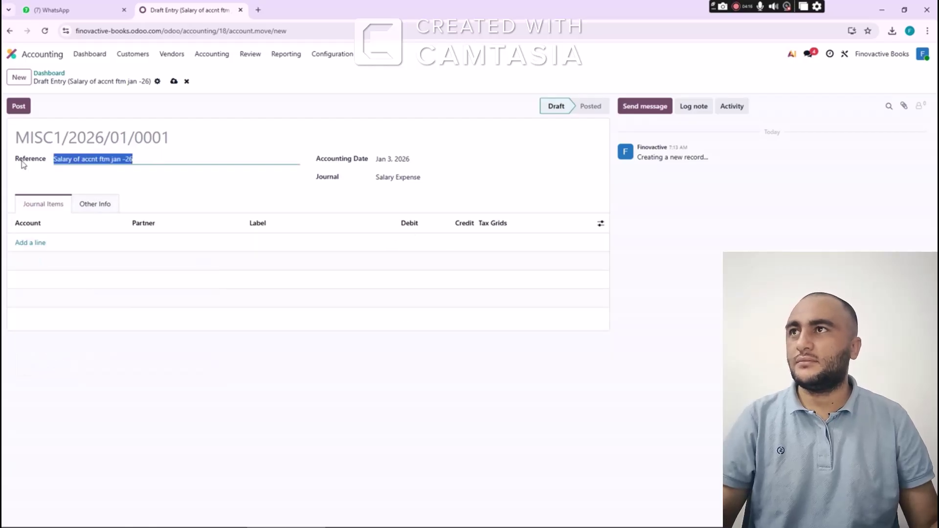
key(ctrl+v)
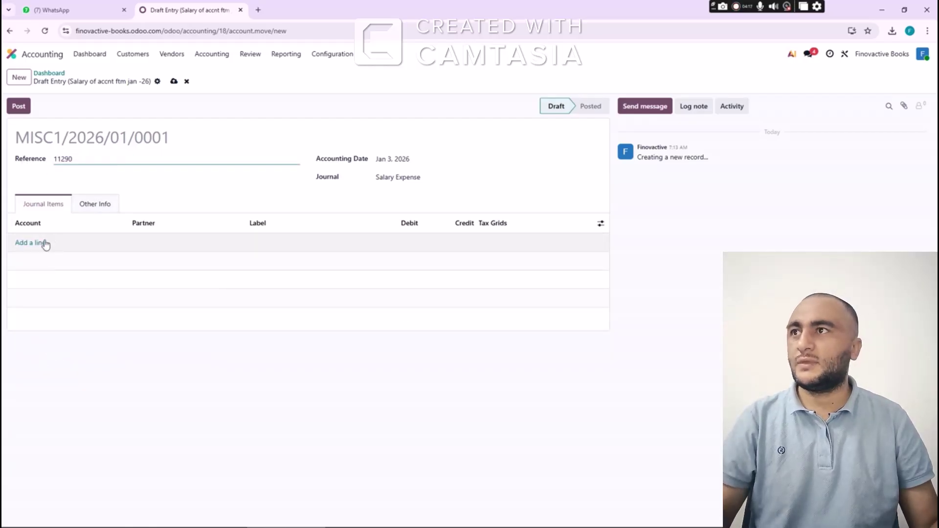
click(39, 242)
text(sala)
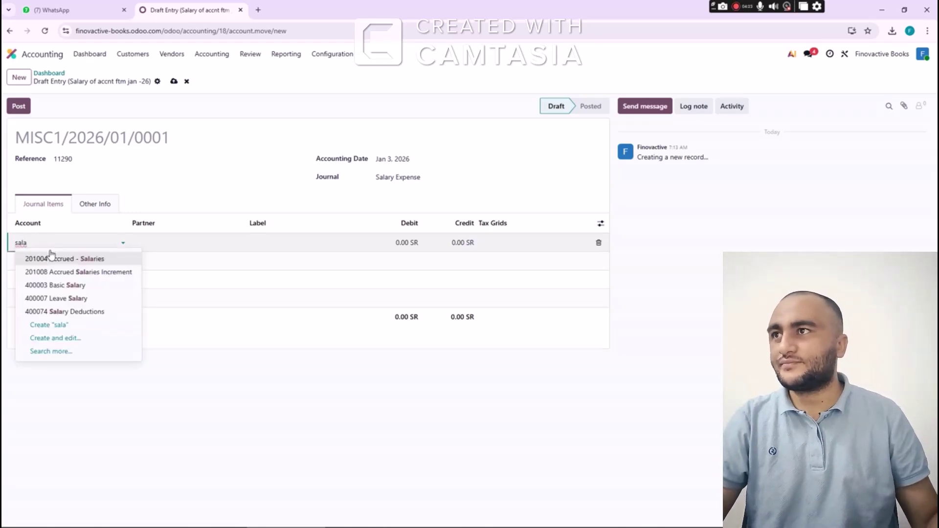
text(ry ex)
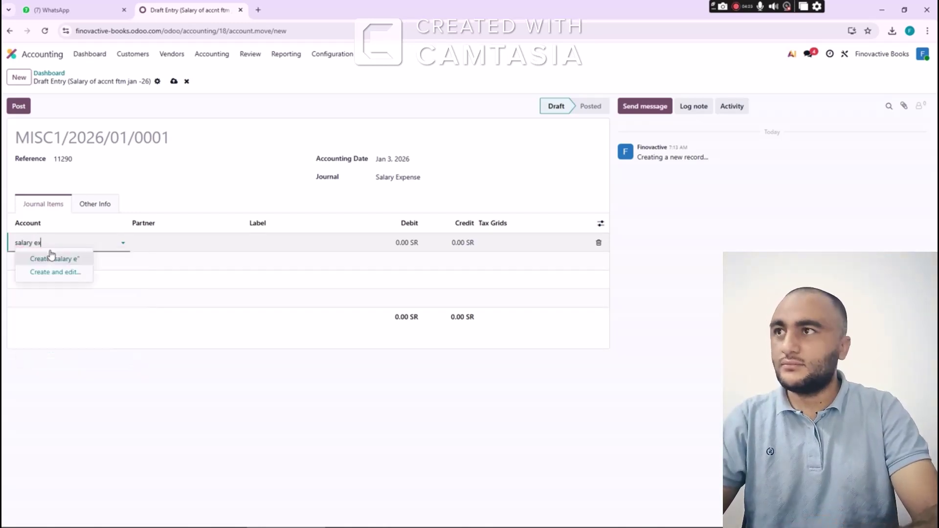
text(pense)
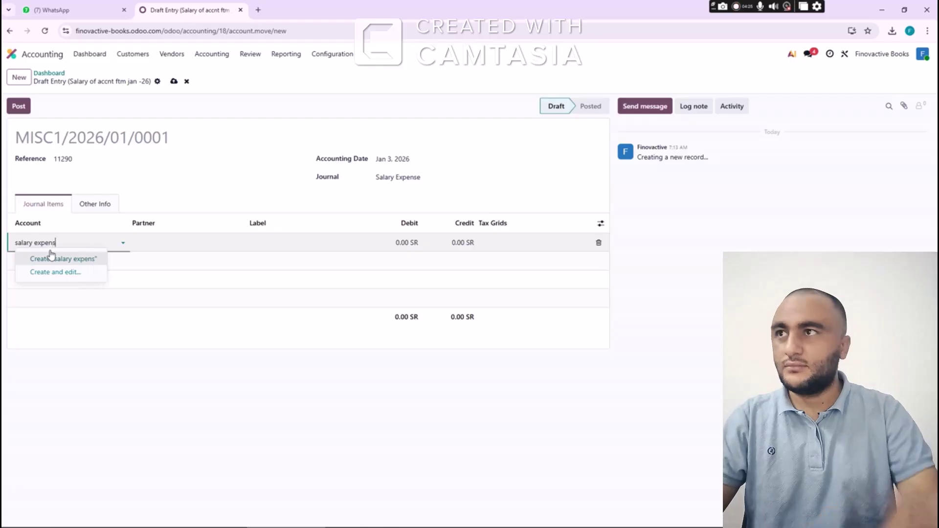
Create a new 'salary expense' account with code 42222 and open its type choices
click(78, 271)
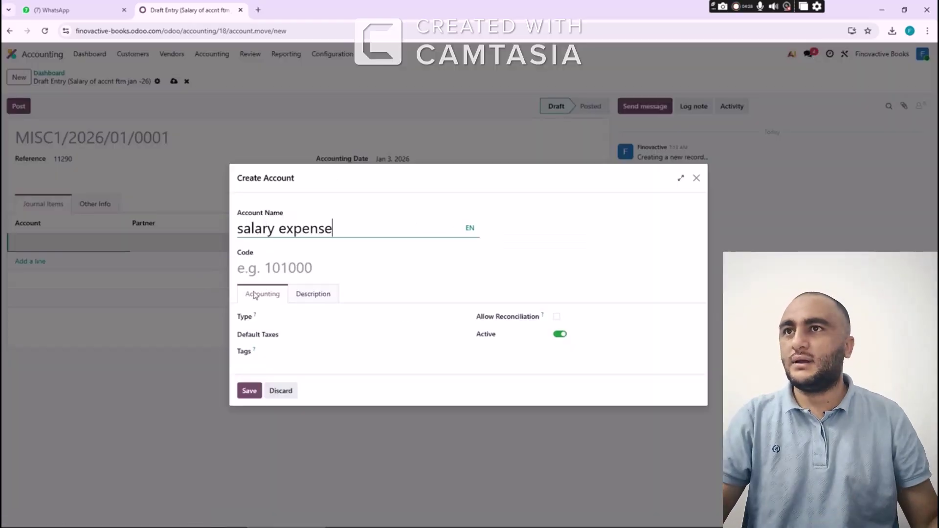
text(42222)
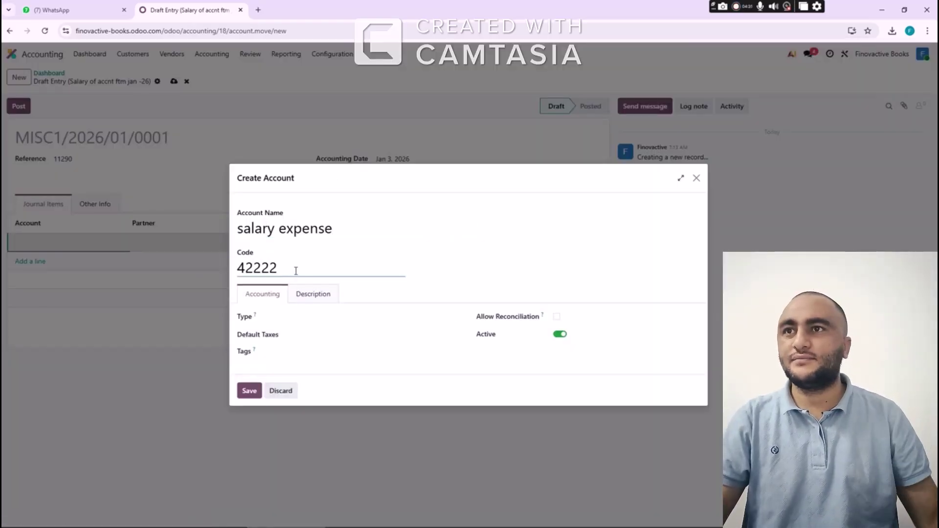
click(295, 312)
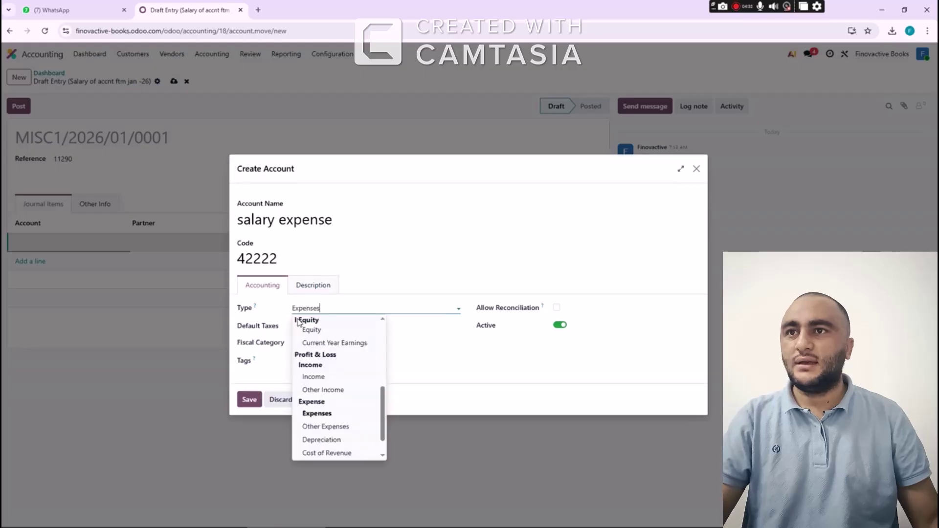
scroll(340, 412, down, 2)
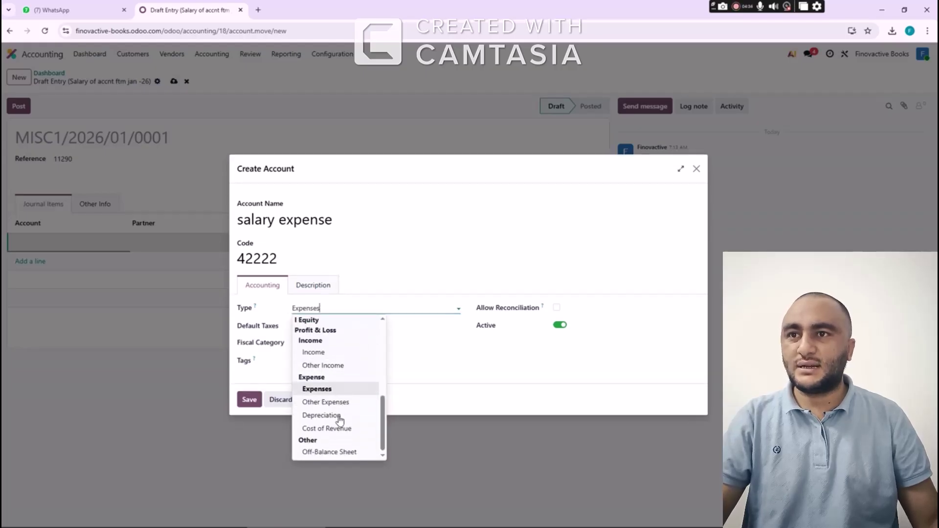
Save the account as Expenses type, then set the employee partner, label 'salary ftm jan', debit 20,000
click(328, 387)
click(250, 400)
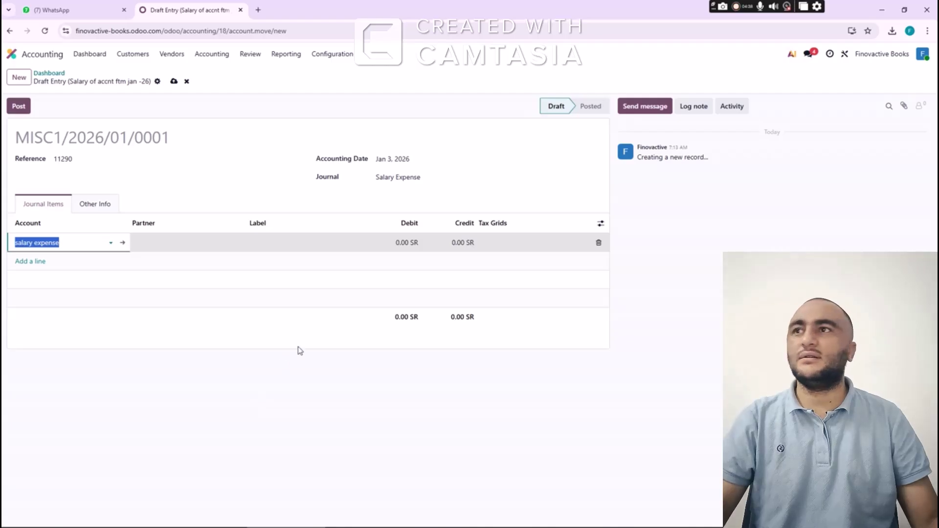
key(Tab)
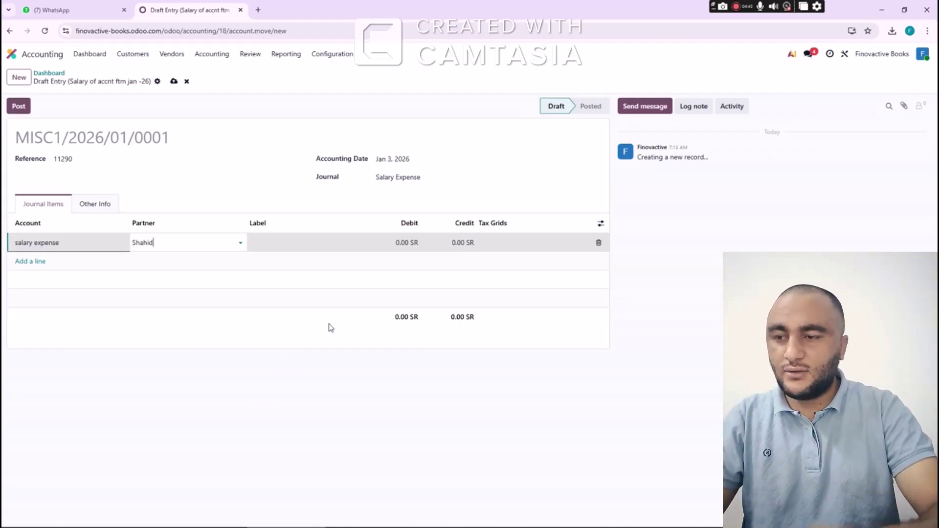
click(156, 259)
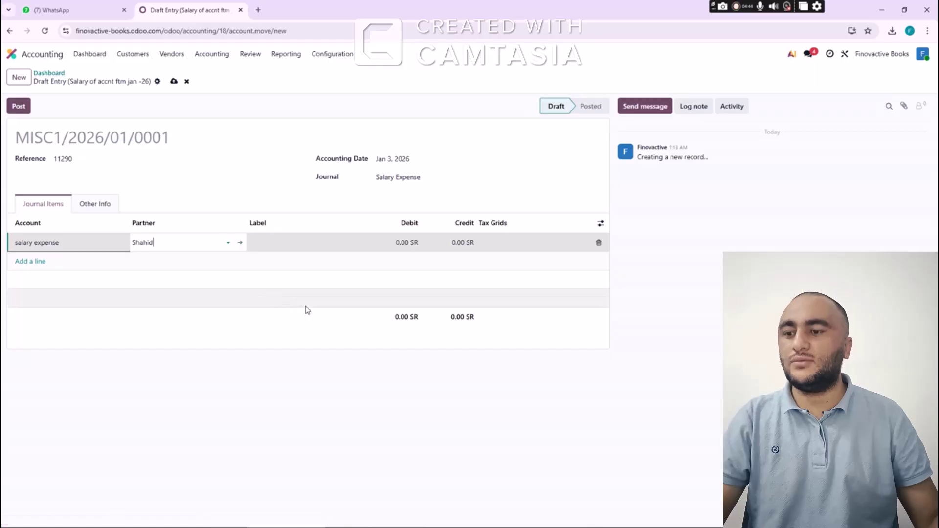
key(Tab)
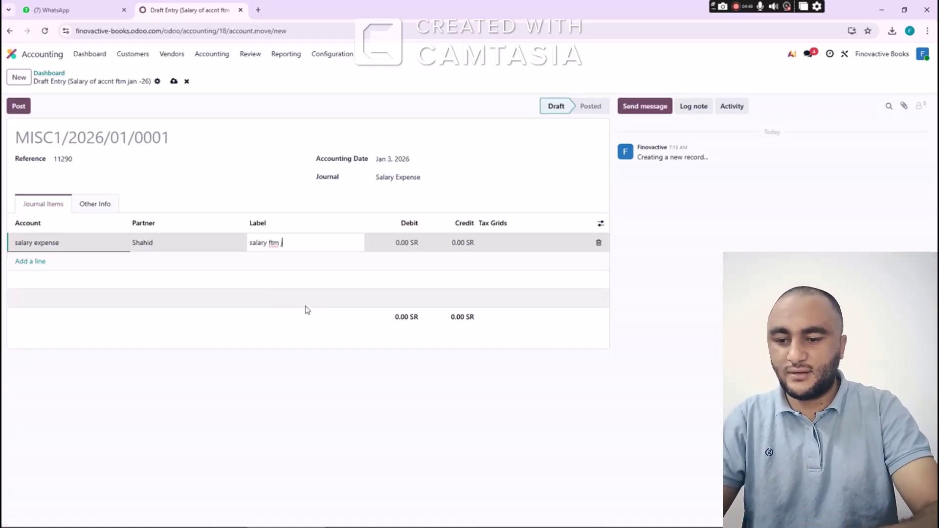
text(salary ftm jan)
key(Tab)
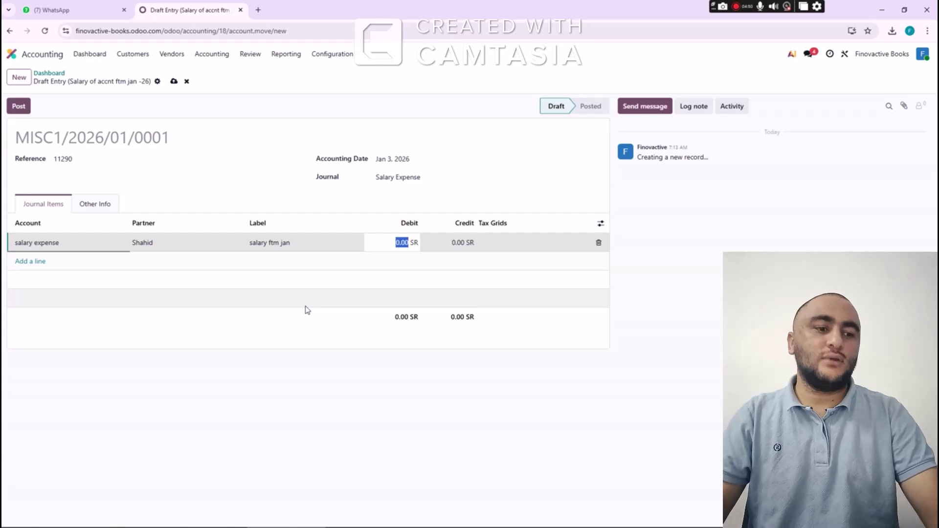
text(20,000)
Credit 1051 Cash In Hand 20,000 and post the salary entry
key(Tab)
key(Tab)
key(Tab)
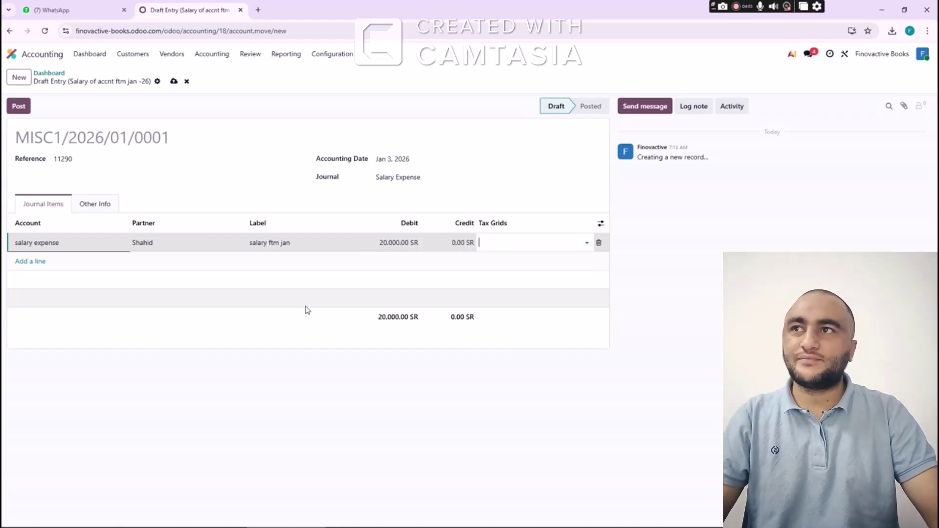
text(cash)
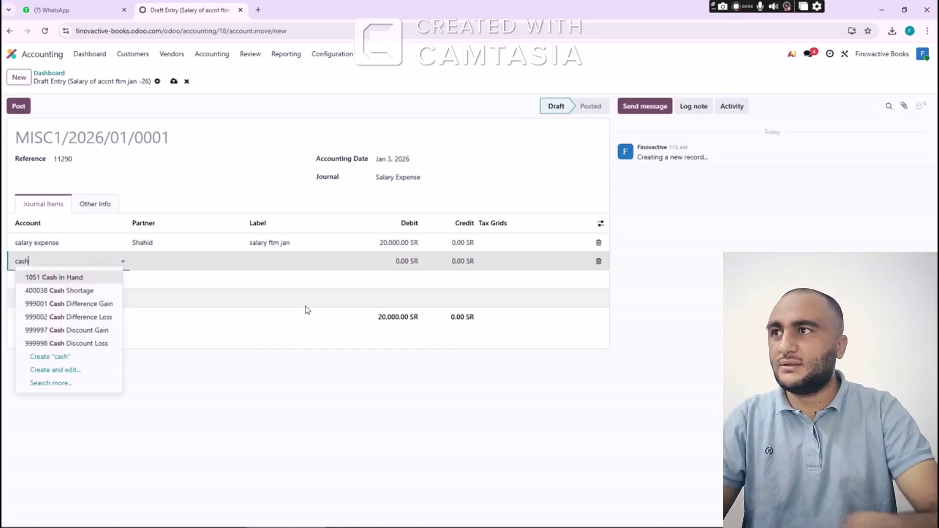
key(Tab)
key(Tab)
key(Tab)
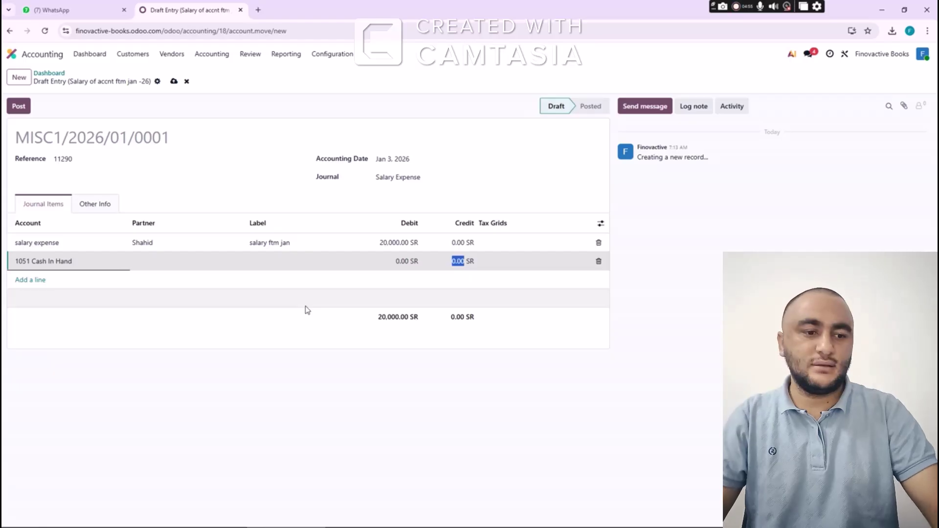
text(20,0)
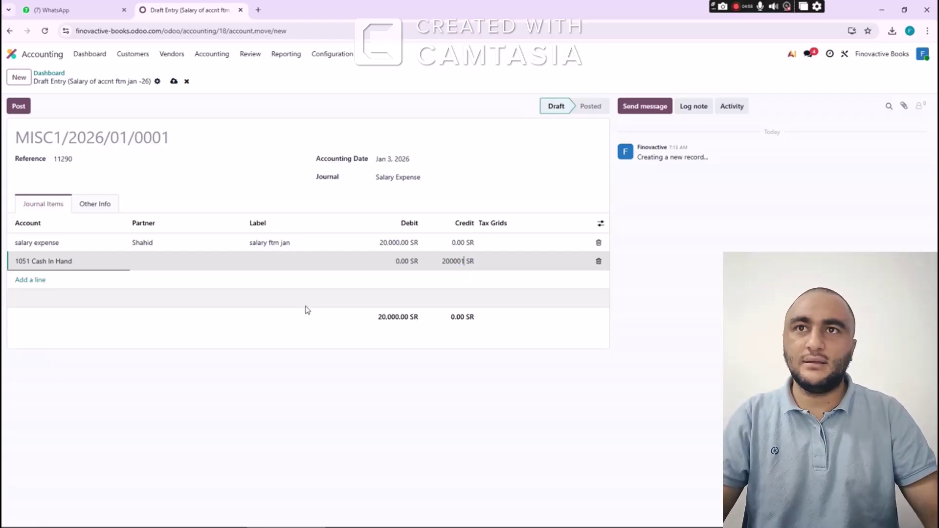
text(00)
key(Tab)
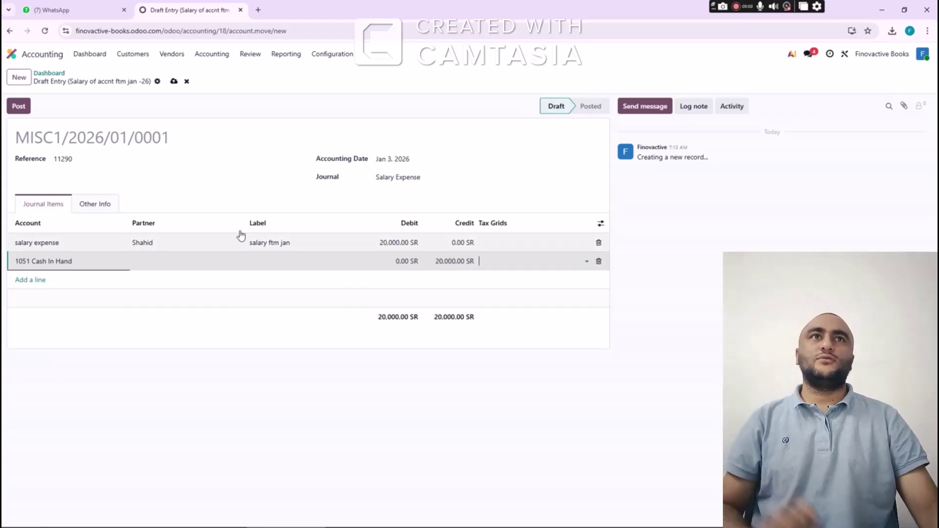
click(19, 106)
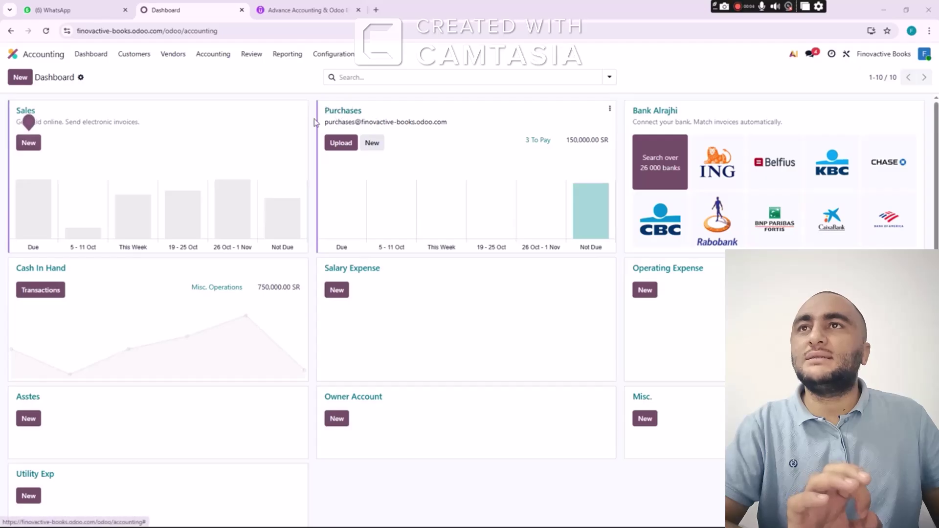
Switch from the Odoo dashboard to the Course Accounting Excel workbook
mouse_move(25, 151)
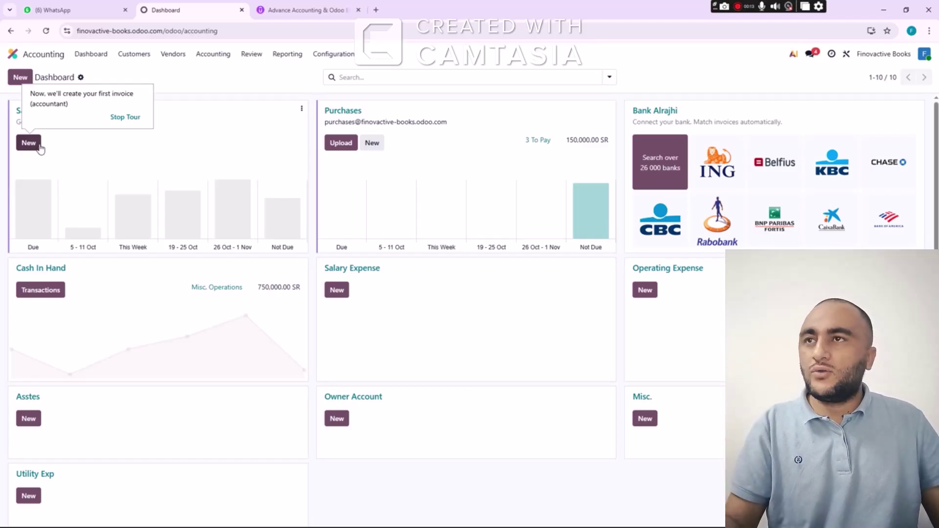
key(alt+Tab)
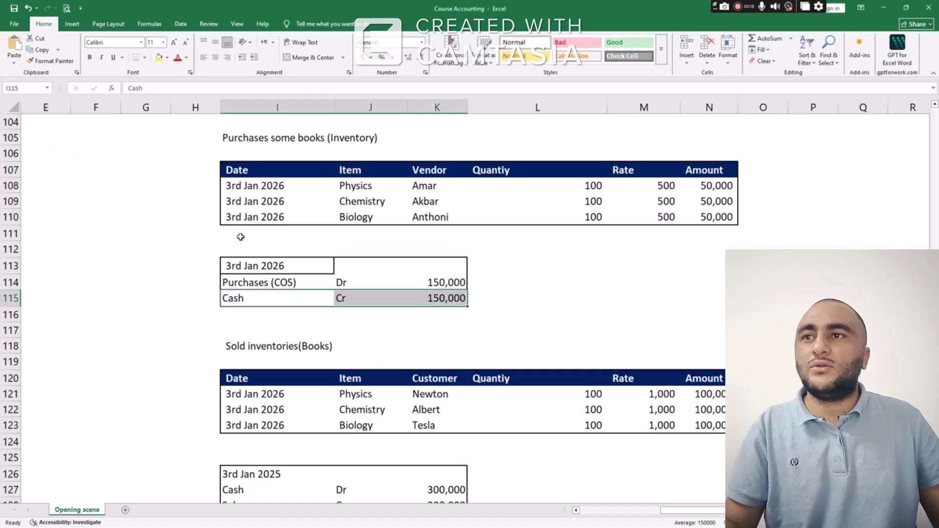
Check the Sold inventories(Books) table's items, customers and quantity/rate figures, then return to Odoo
scroll(256, 235, down, 3)
click(260, 206)
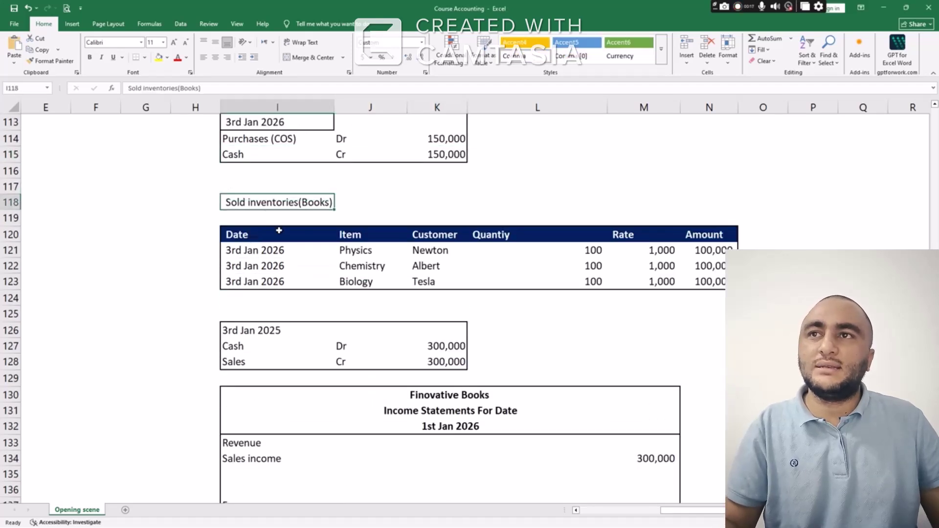
scroll(284, 250, down, 1)
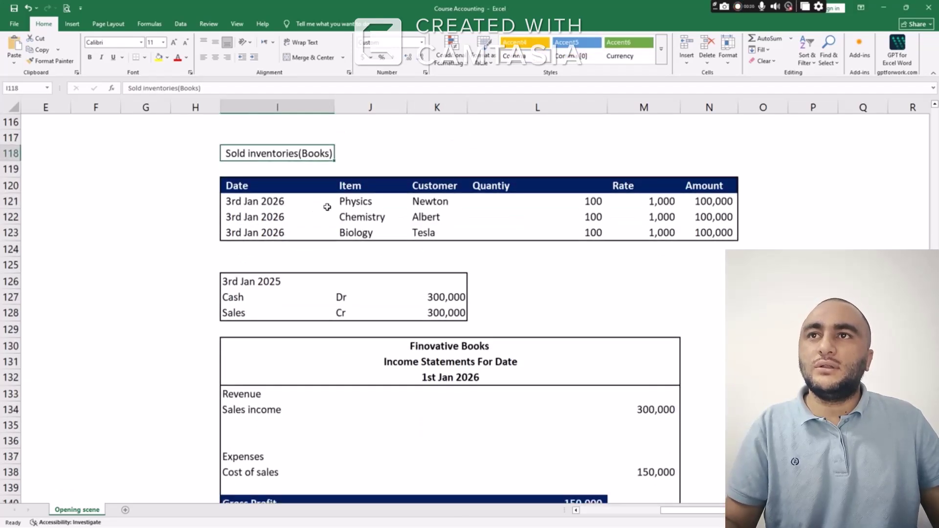
drag(342, 202, 356, 232)
drag(423, 202, 422, 234)
drag(585, 202, 637, 233)
key(alt+Tab)
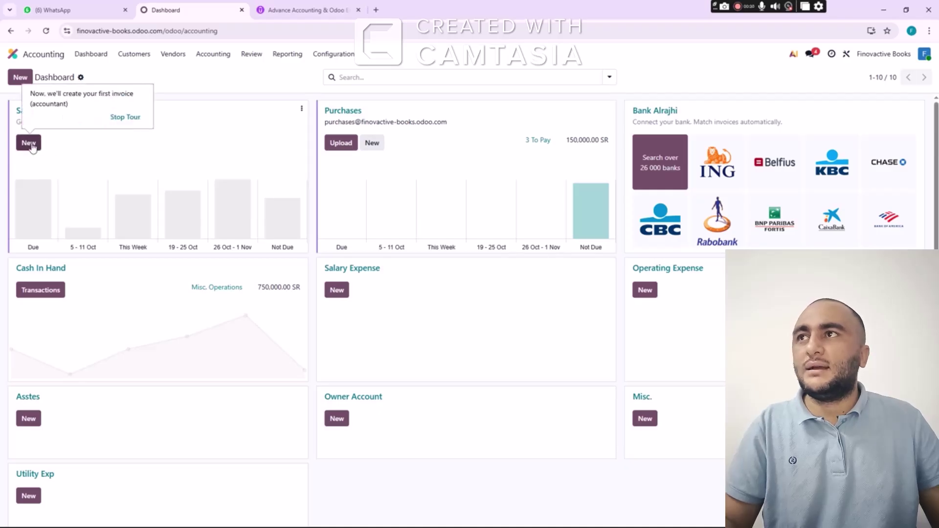
Start a new customer invoice and create Newton, checked against the Excel sheet, as a new customer
click(29, 143)
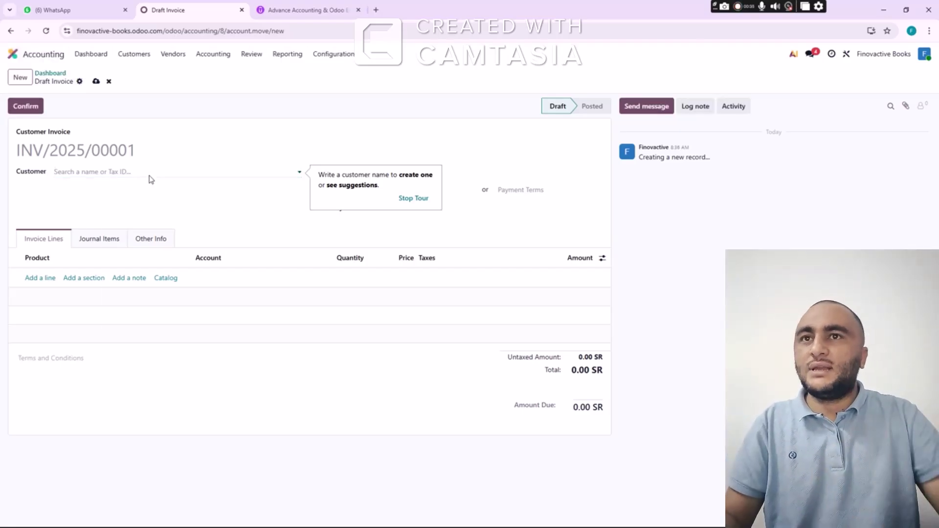
key(alt+Tab)
click(415, 205)
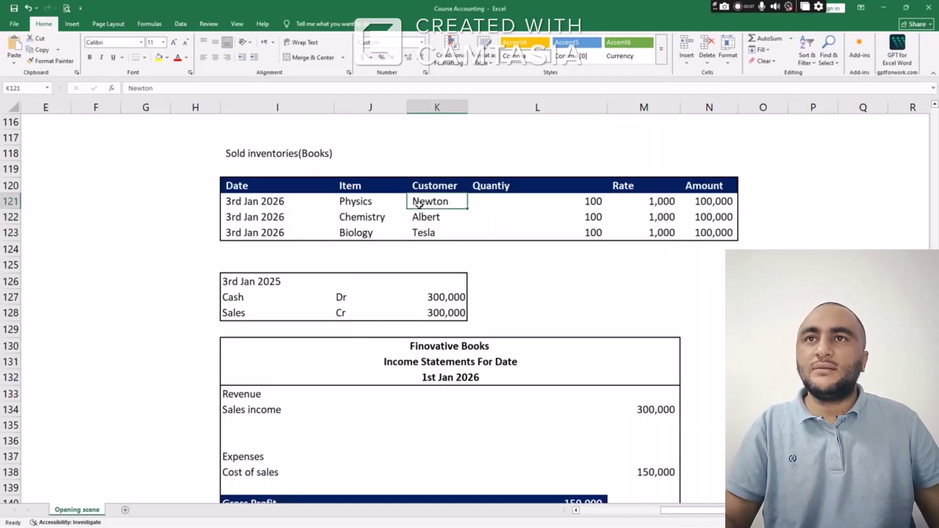
key(alt+Tab)
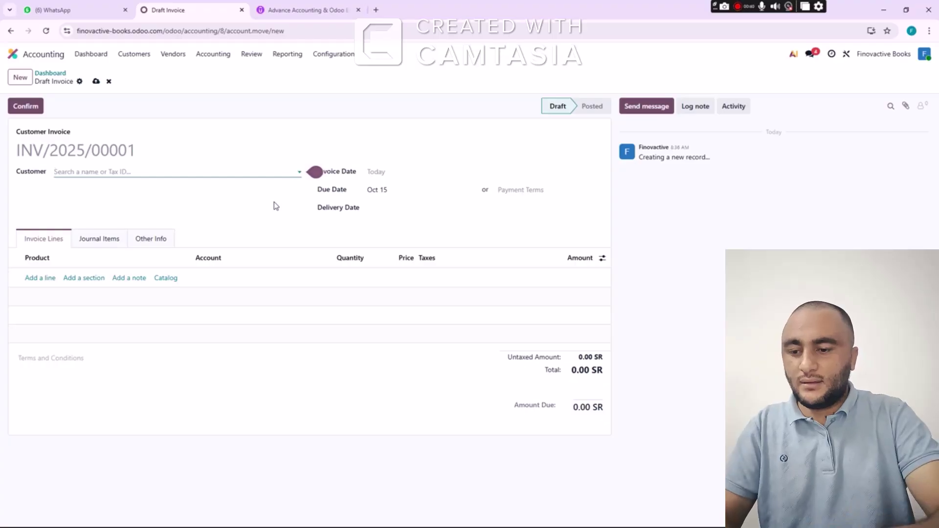
text(Newto)
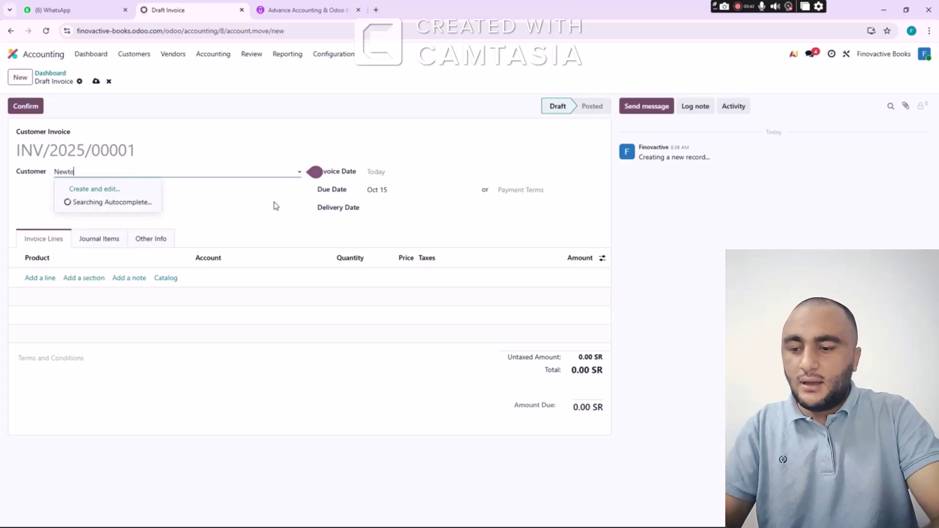
text(n)
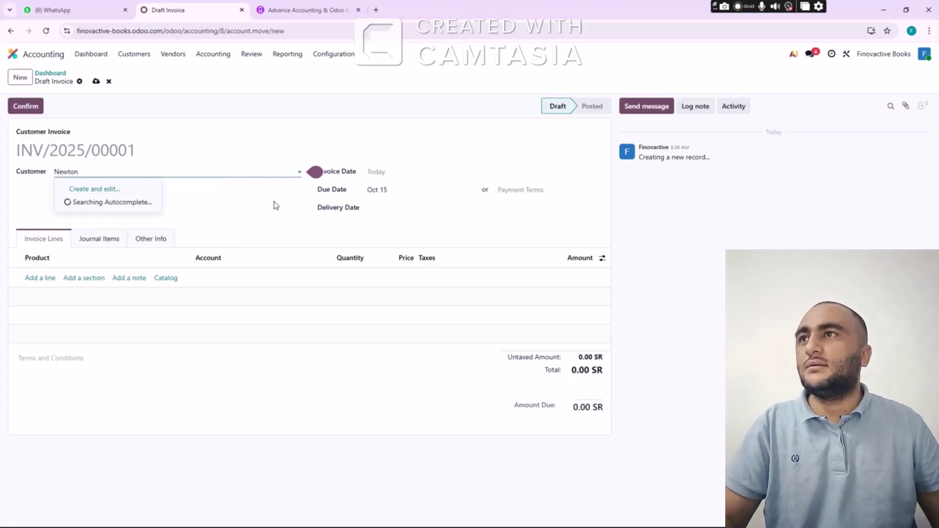
click(94, 188)
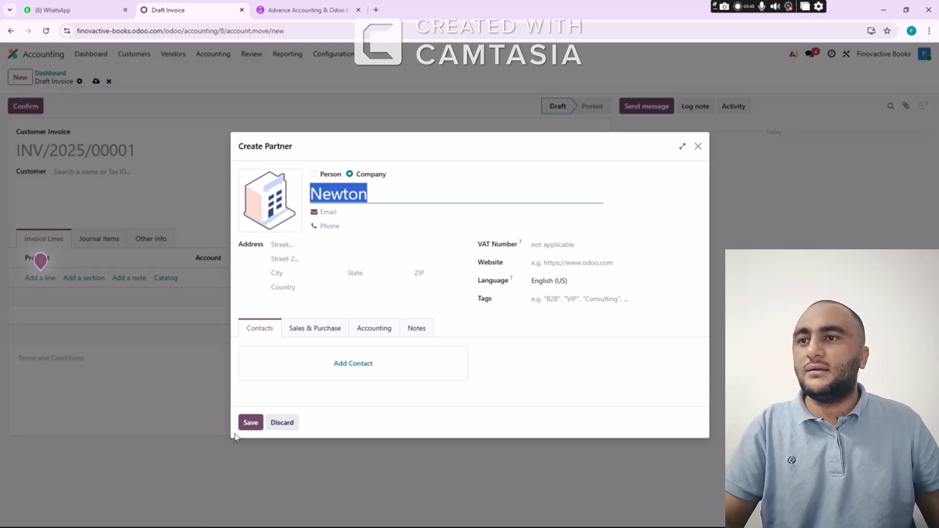
click(250, 422)
Set the invoice date to Jan 3, 2026 and the due date to Jan 10, 2026
click(396, 173)
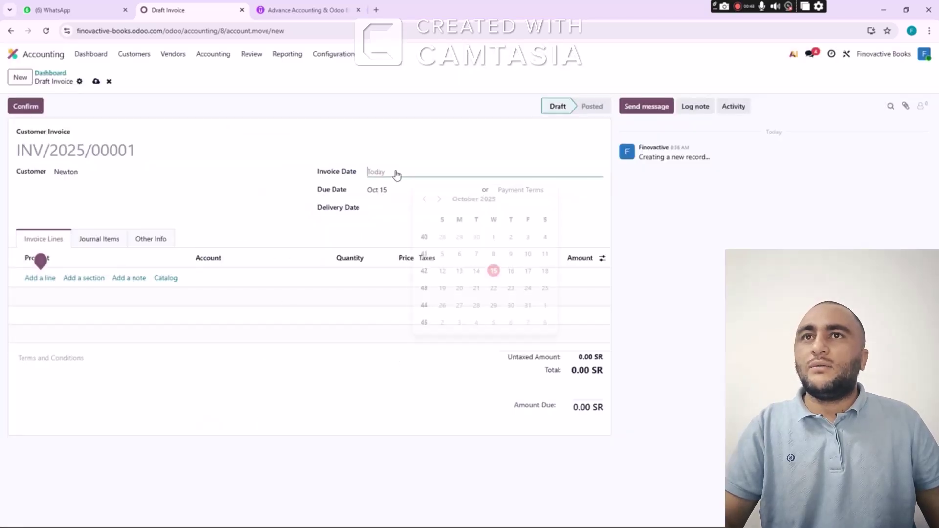
click(439, 196)
click(440, 196)
click(440, 197)
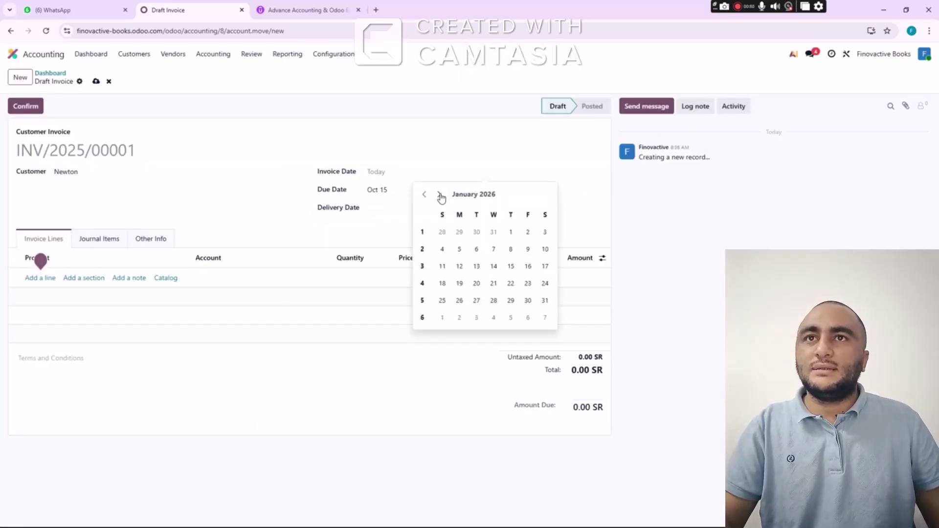
click(538, 234)
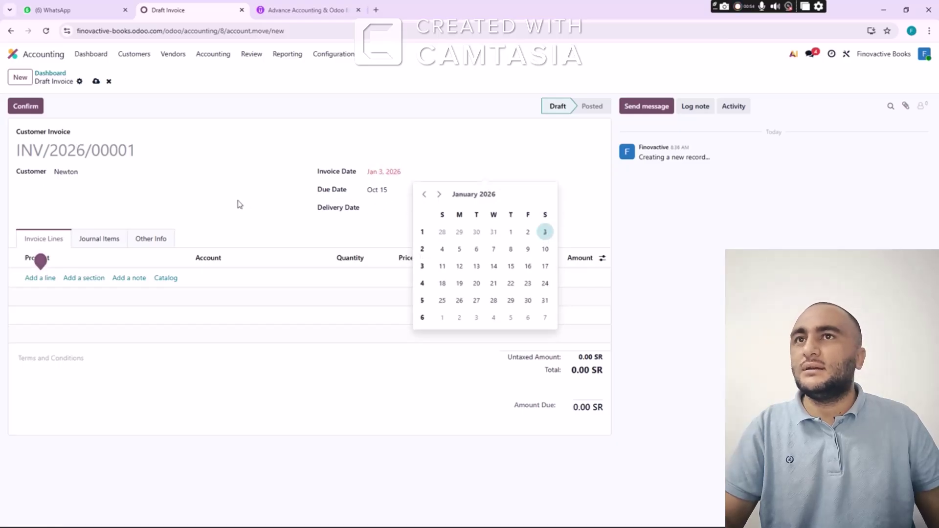
click(377, 196)
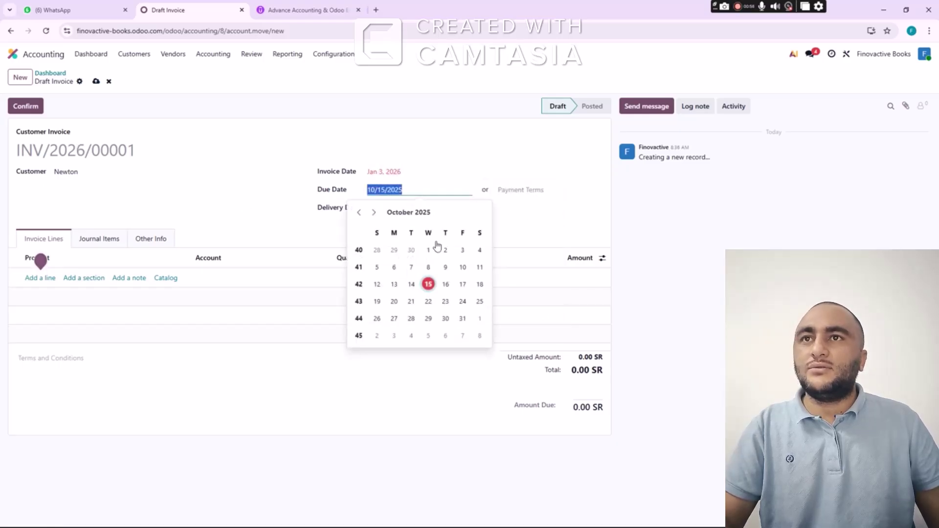
click(373, 212)
click(374, 213)
click(373, 213)
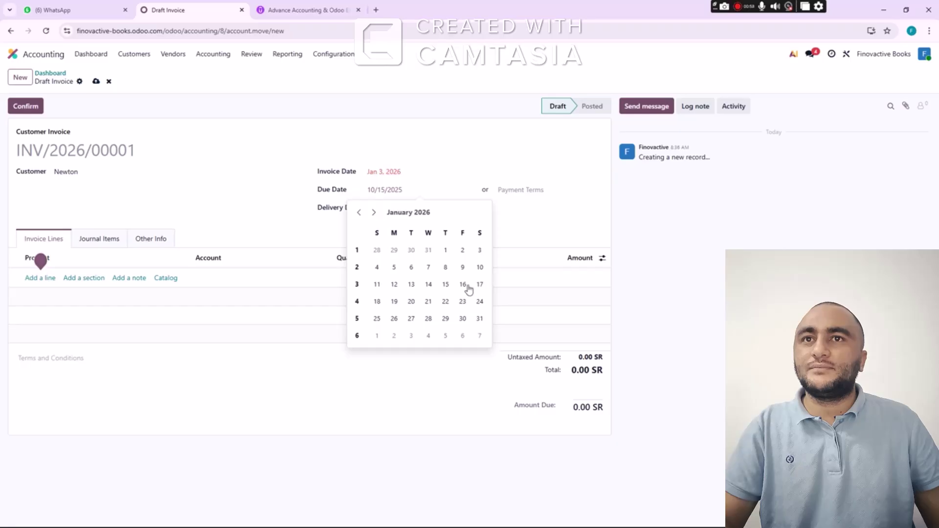
click(480, 267)
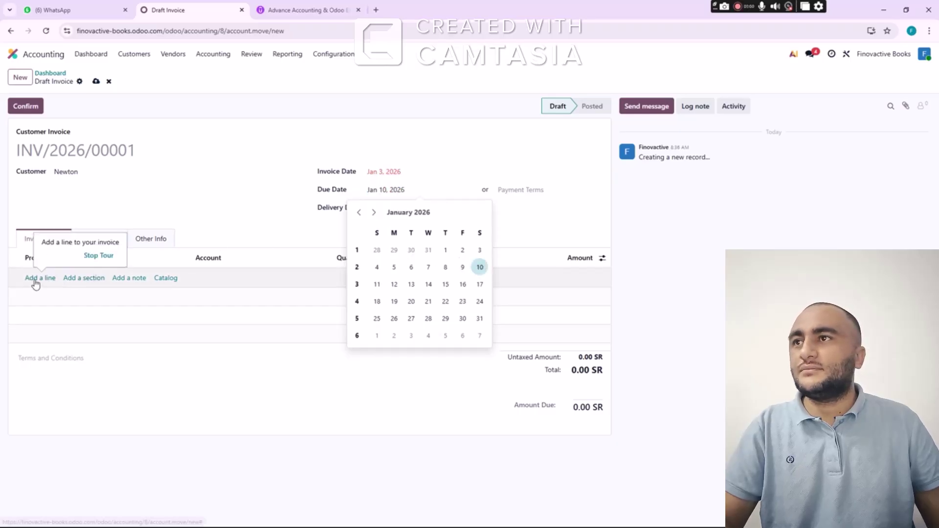
click(118, 309)
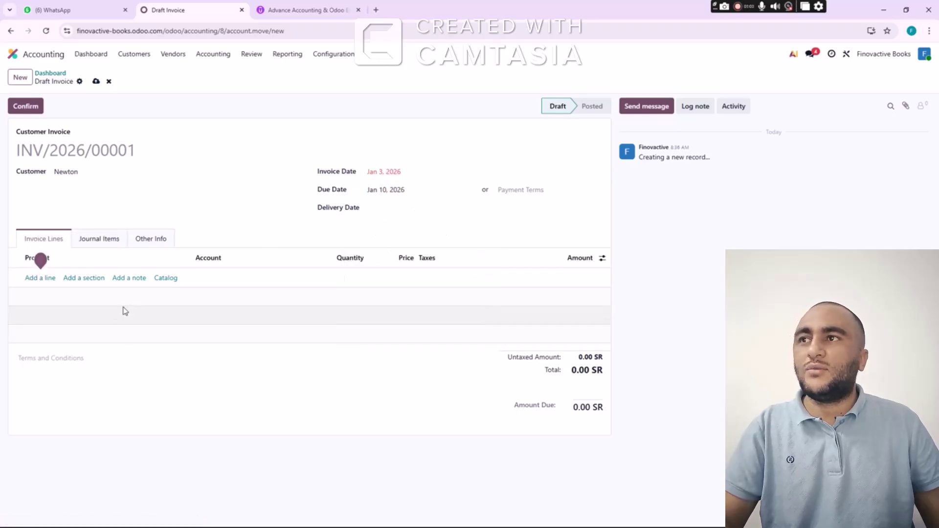
Add a new Physics product line at quantity 100 and price 1,000.00, with the 15% tax removed
click(41, 278)
text(P)
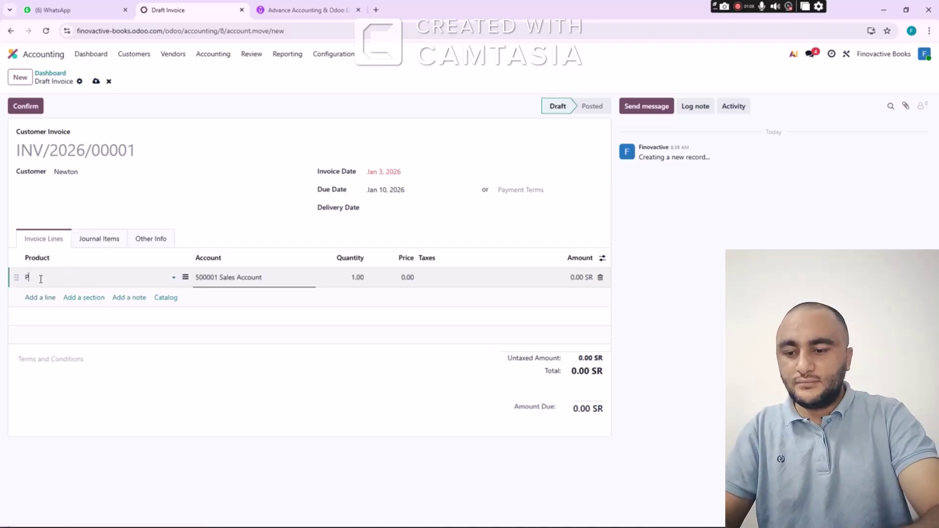
text(hysics)
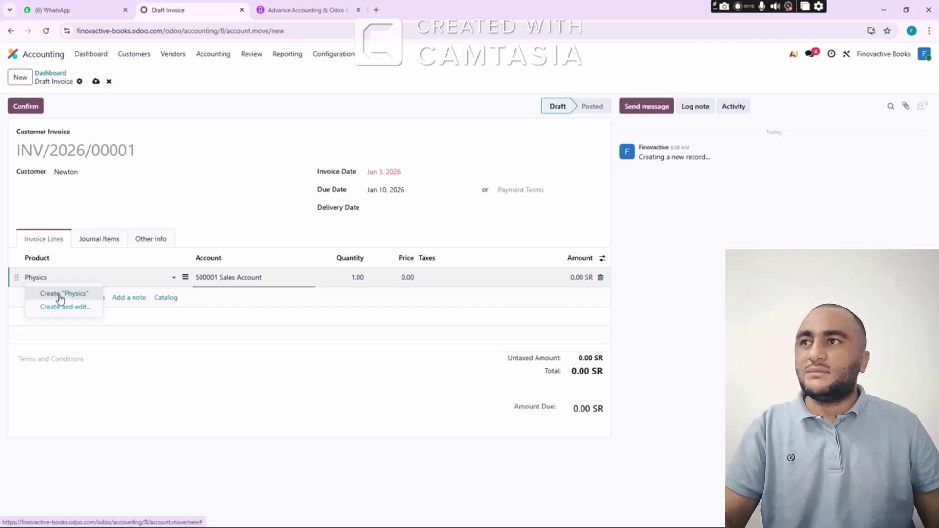
click(60, 295)
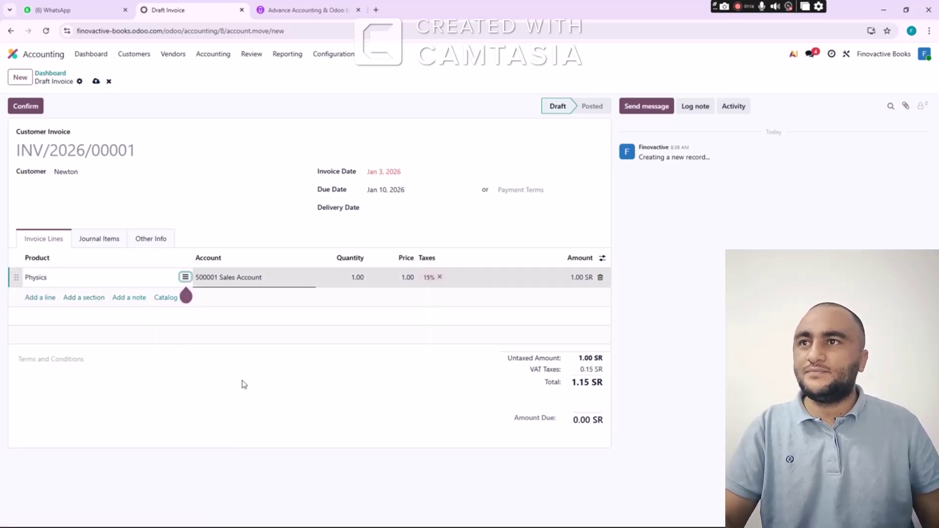
key(Tab)
key(Tab)
text(10)
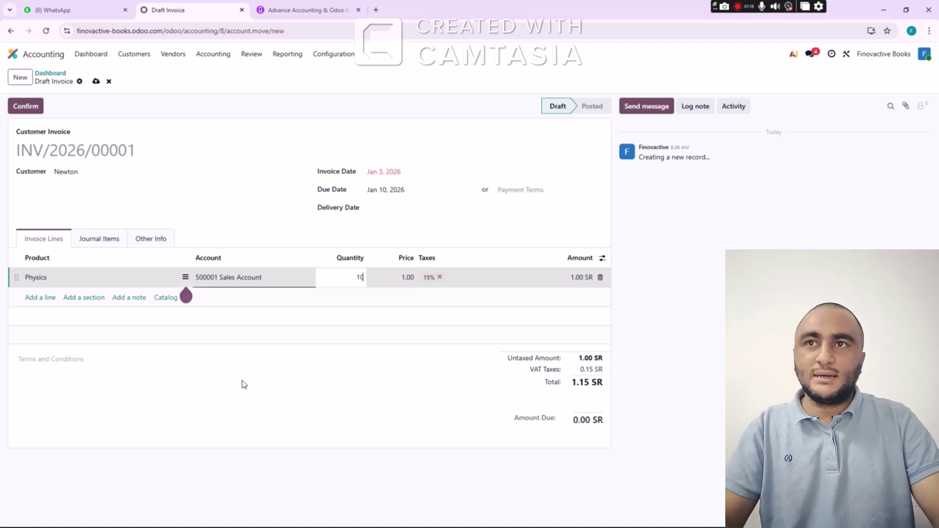
key(Tab)
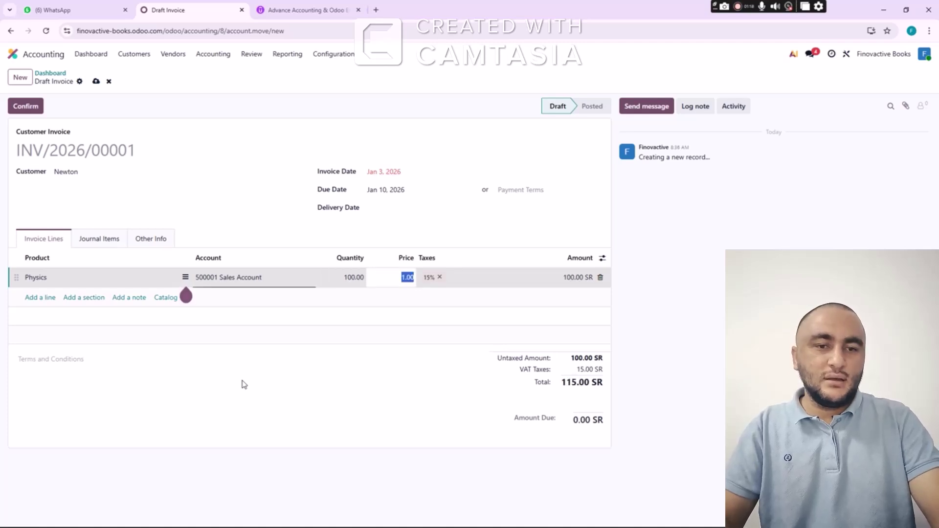
text(1)
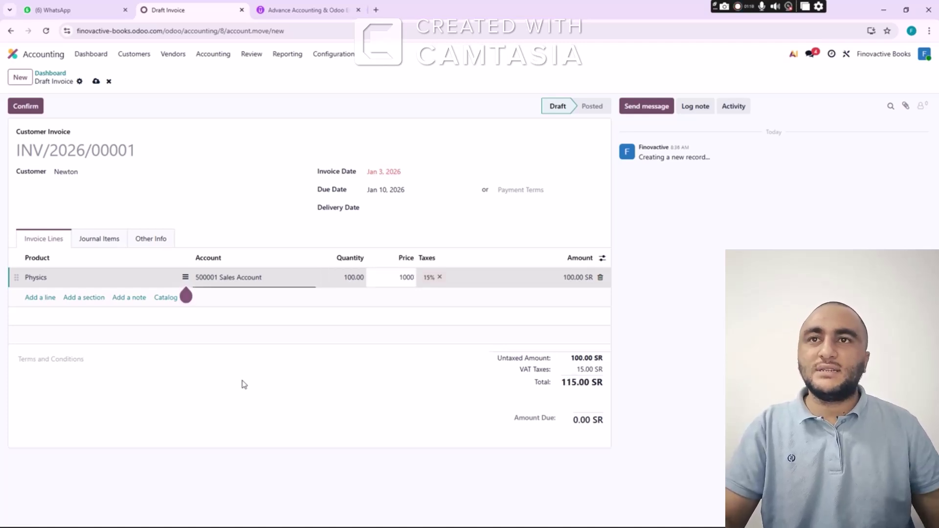
click(440, 277)
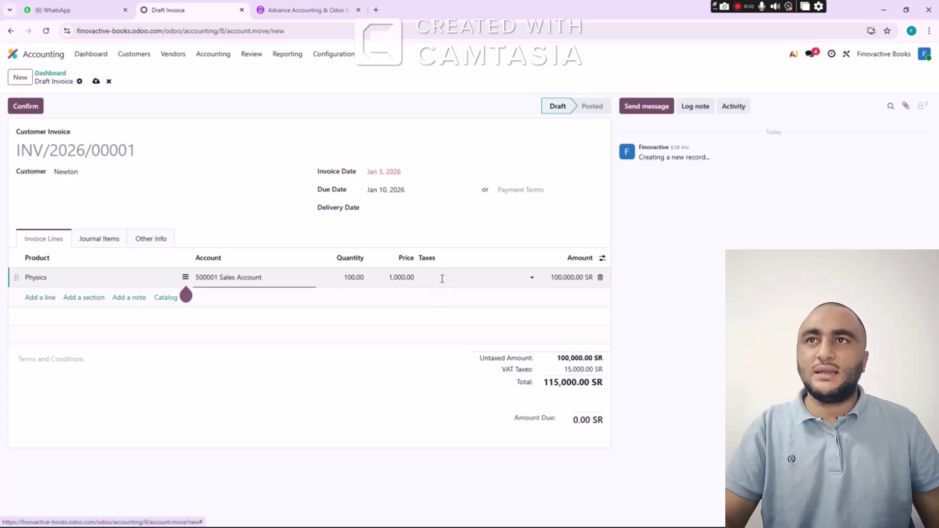
Post invoice INV/2026/00001 for 100,000.00 SR and view its customer-facing preview
click(28, 107)
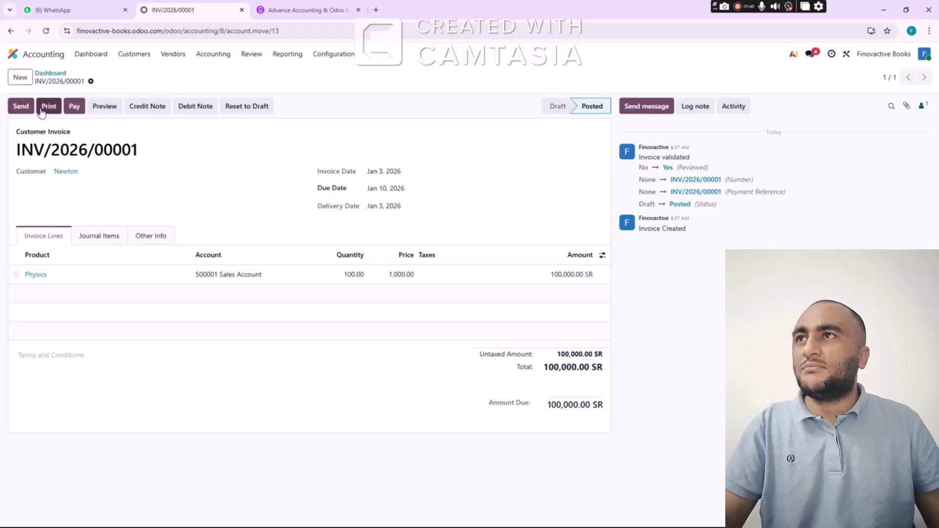
click(102, 109)
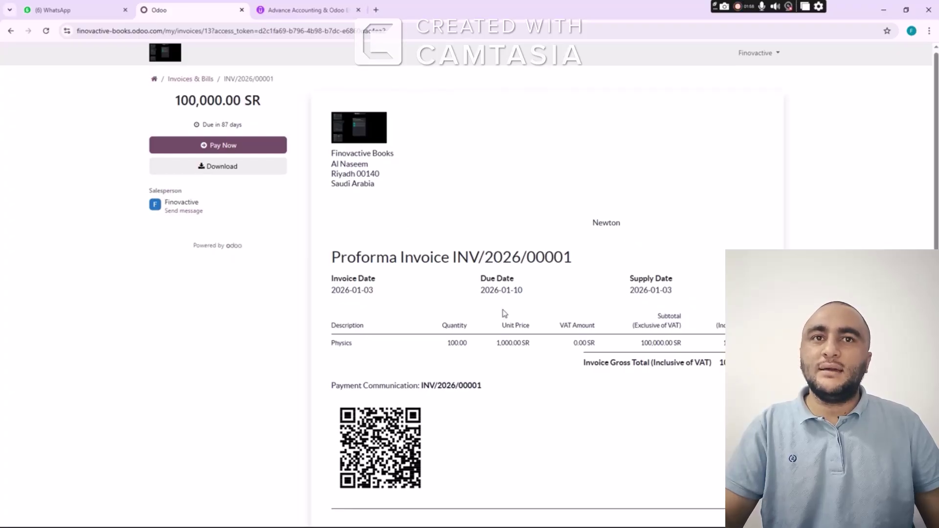
scroll(504, 313, down, 5)
scroll(509, 308, up, 3)
scroll(507, 310, down, 3)
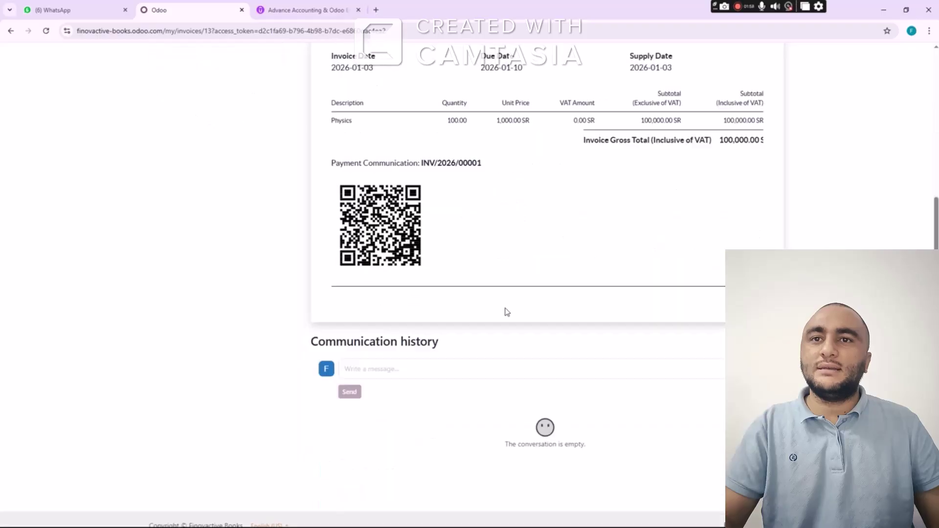
scroll(501, 289, up, 5)
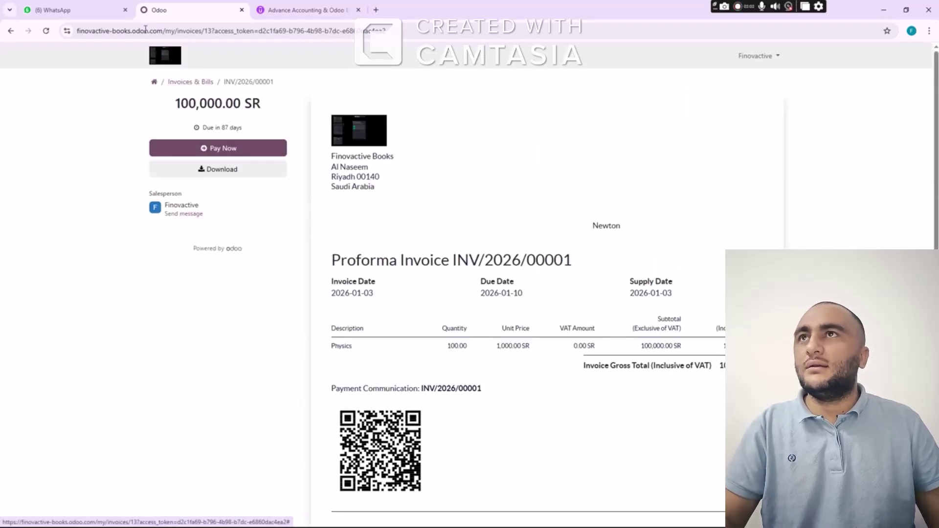
click(11, 32)
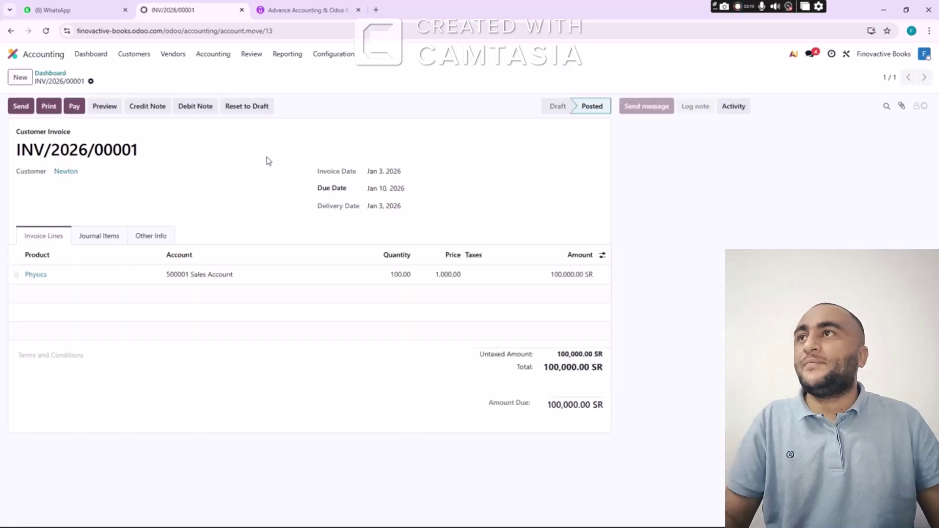
From the dashboard, start a new Sales invoice and create Albert as a new customer
click(51, 76)
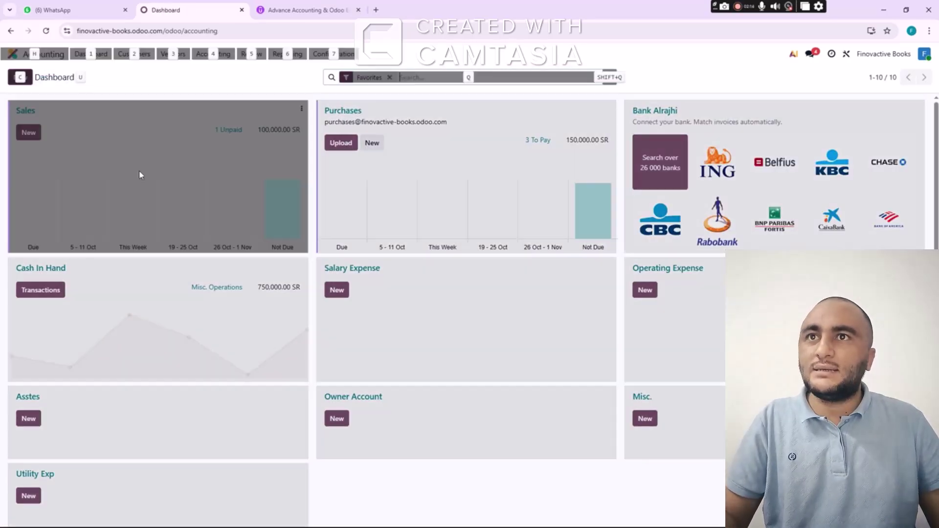
key(alt+Tab)
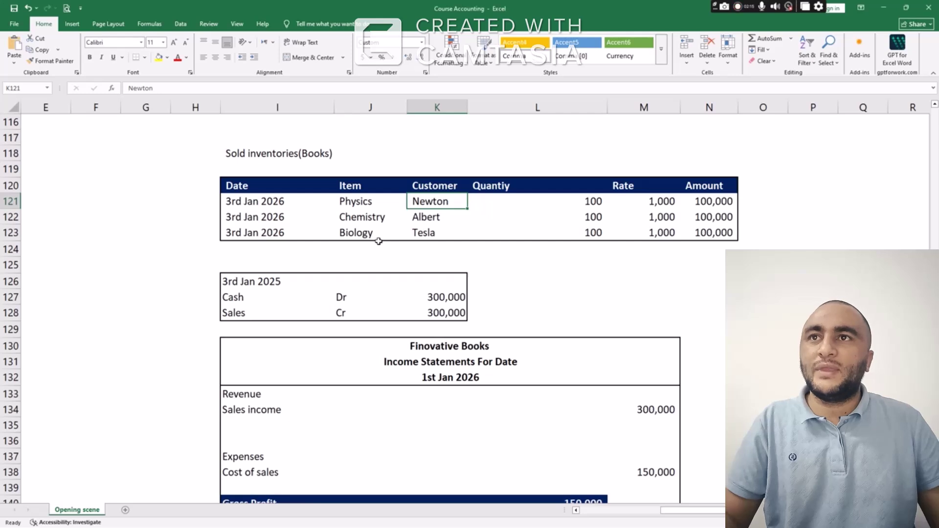
click(362, 219)
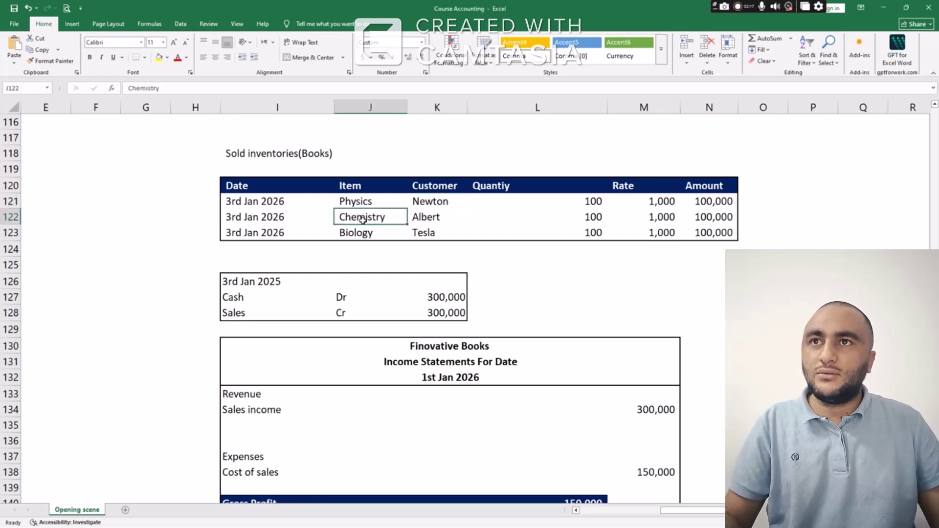
key(alt+Tab)
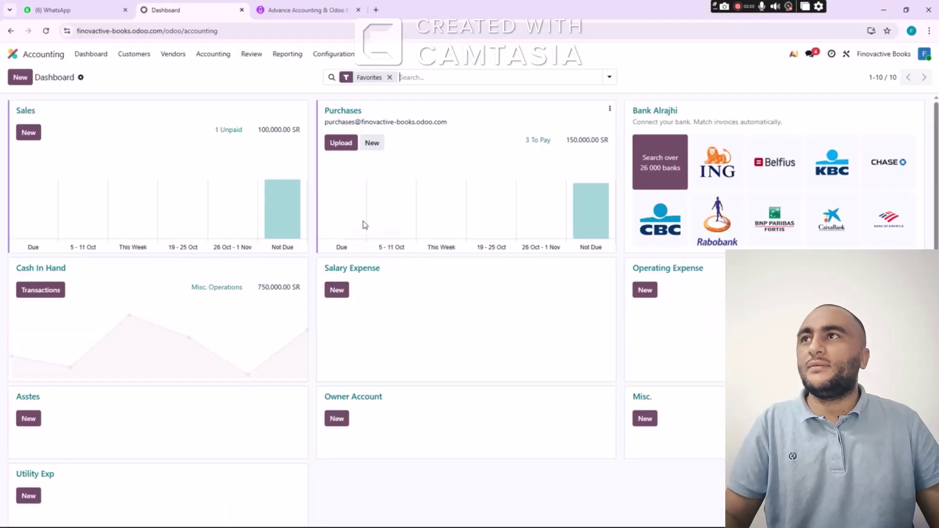
click(31, 133)
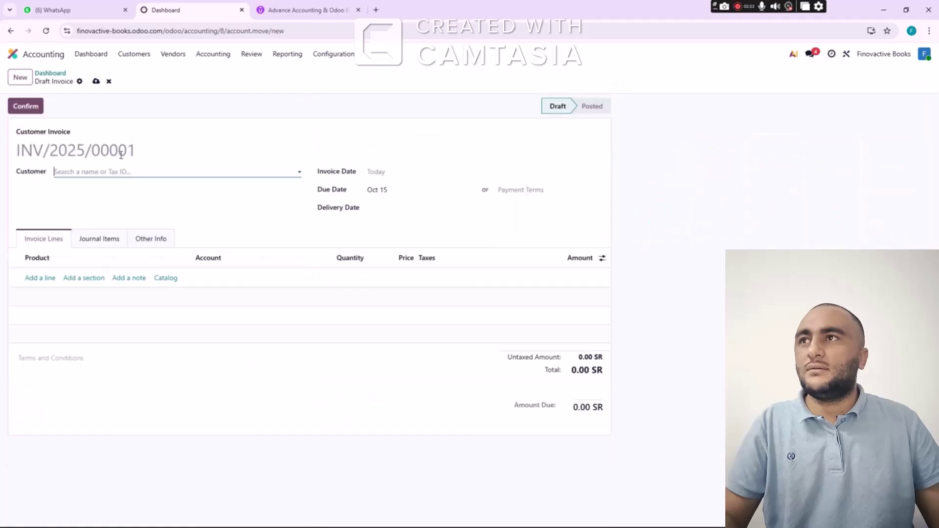
text(Alb)
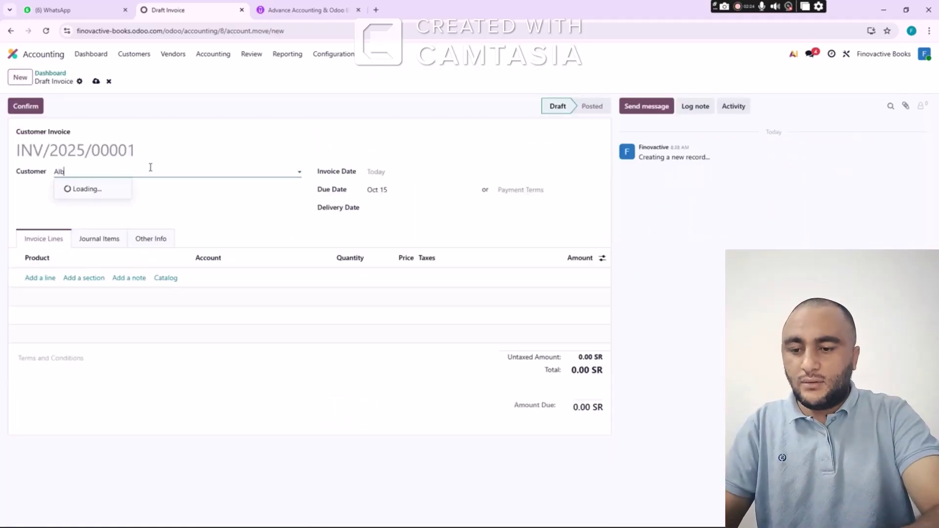
text(ert)
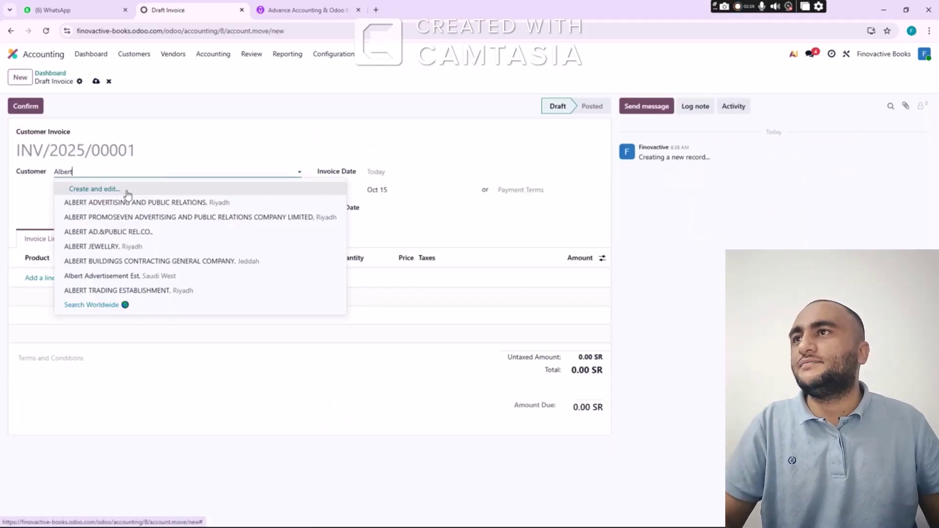
click(127, 192)
click(250, 422)
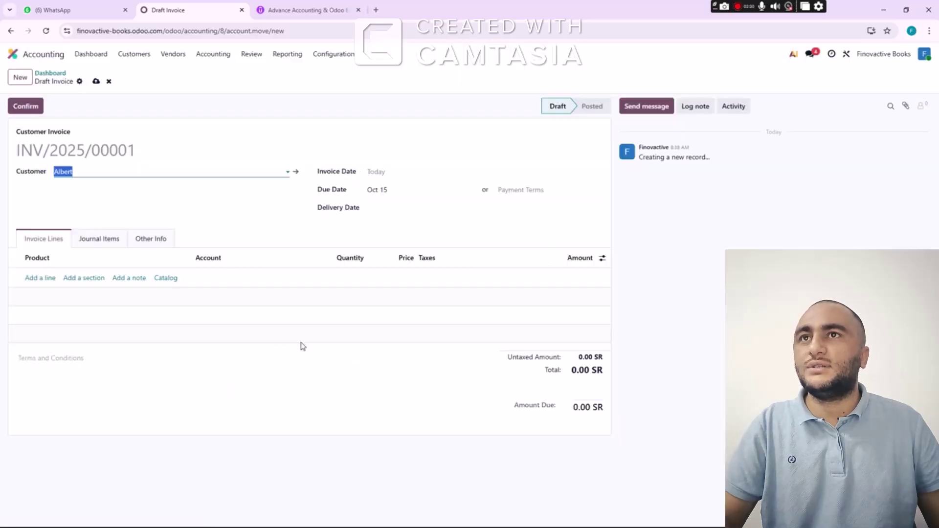
Date Albert's invoice Jan 3, 2026, with a due date of Jan 10, 2026
click(389, 175)
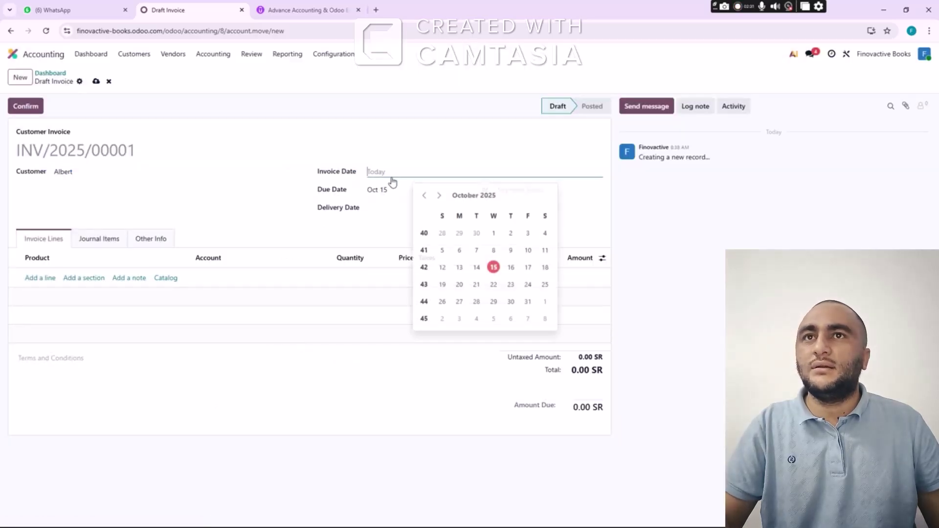
click(439, 194)
click(440, 194)
click(440, 194)
click(545, 232)
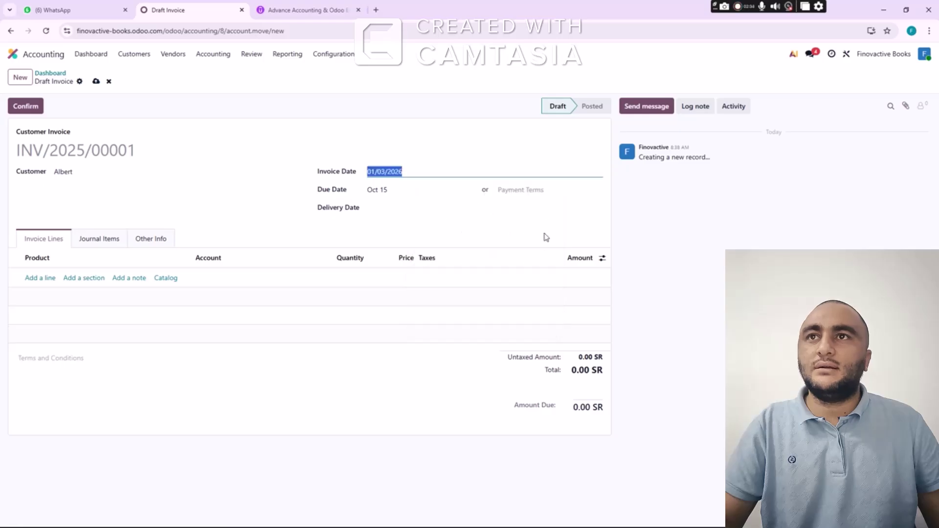
click(394, 191)
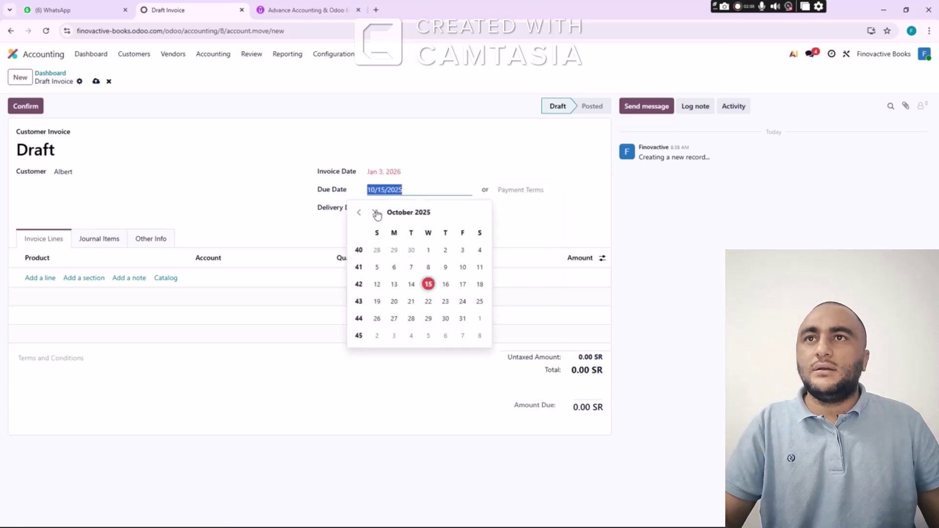
click(374, 213)
click(374, 213)
click(374, 212)
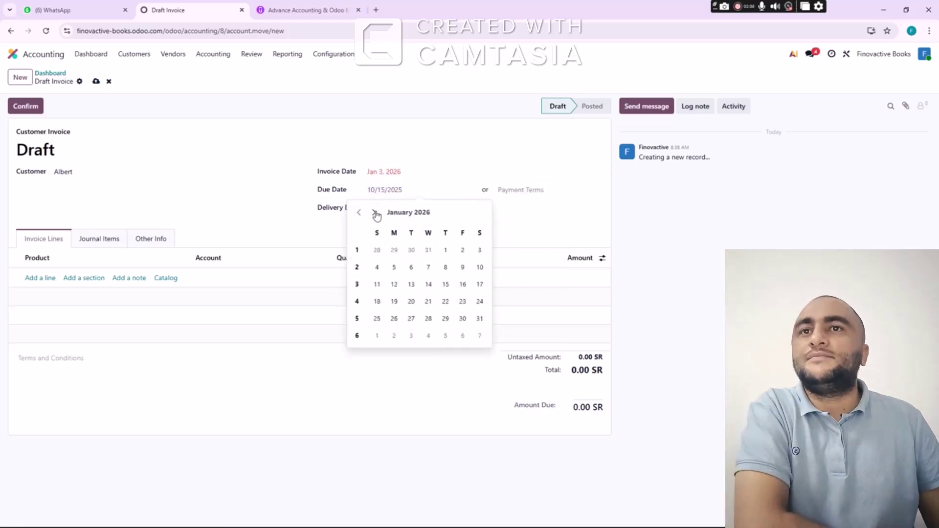
click(480, 267)
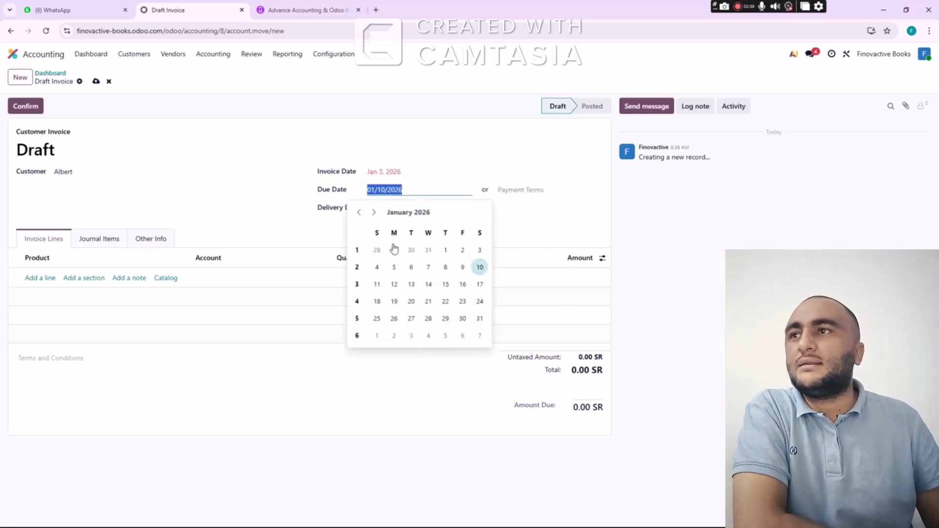
Add a tax-free Chemistry line of 100 at 1,000 and post the invoice for 100,000.00 SR
click(48, 278)
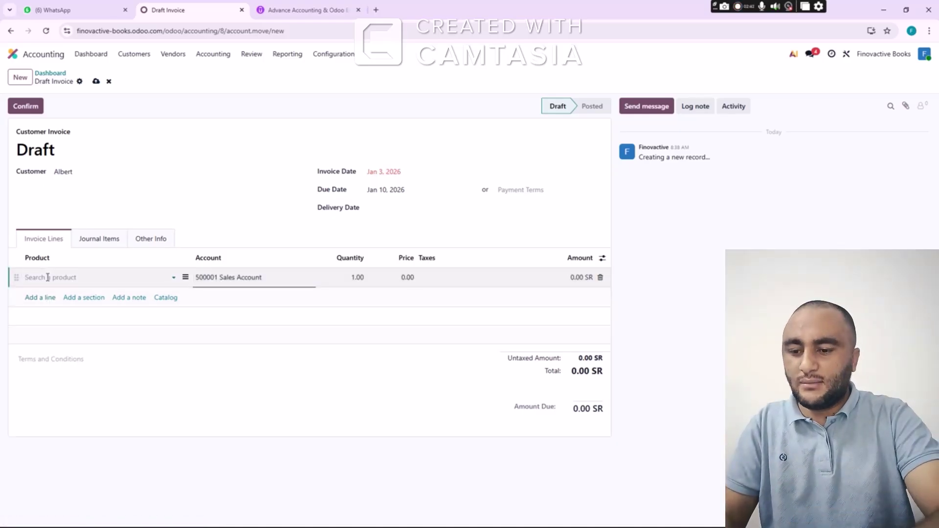
text(Chemi)
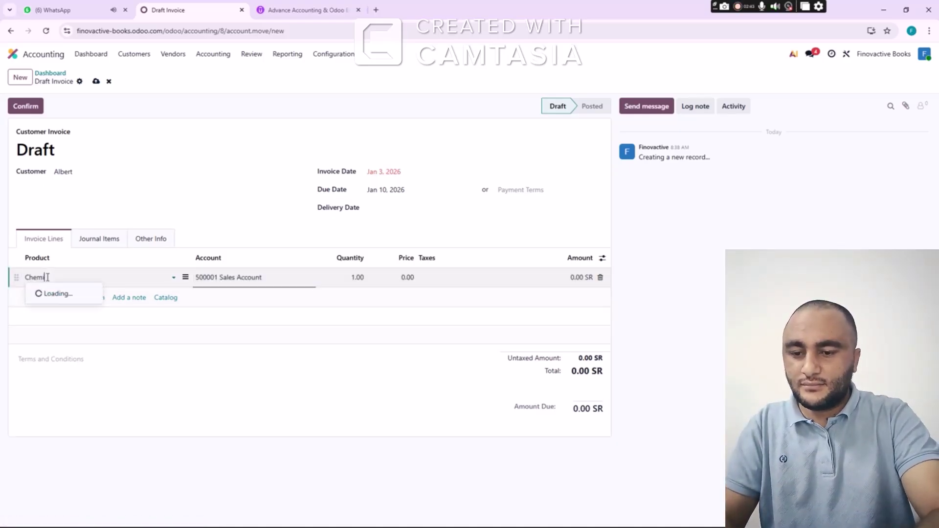
text(stry)
click(62, 294)
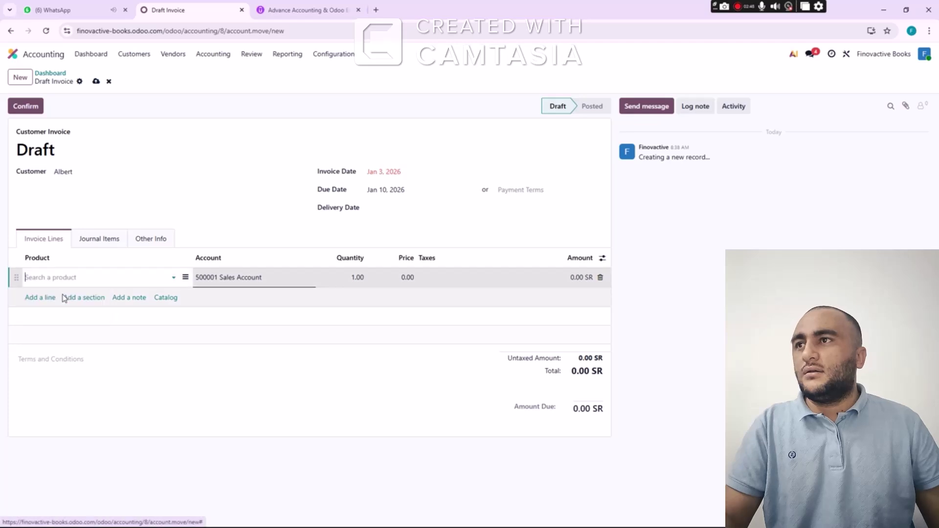
key(Tab)
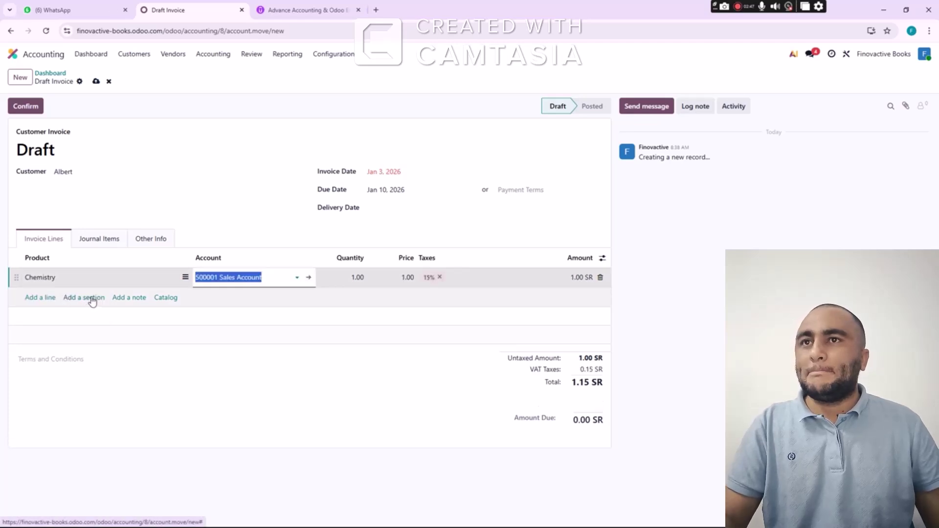
key(Tab)
text(1010)
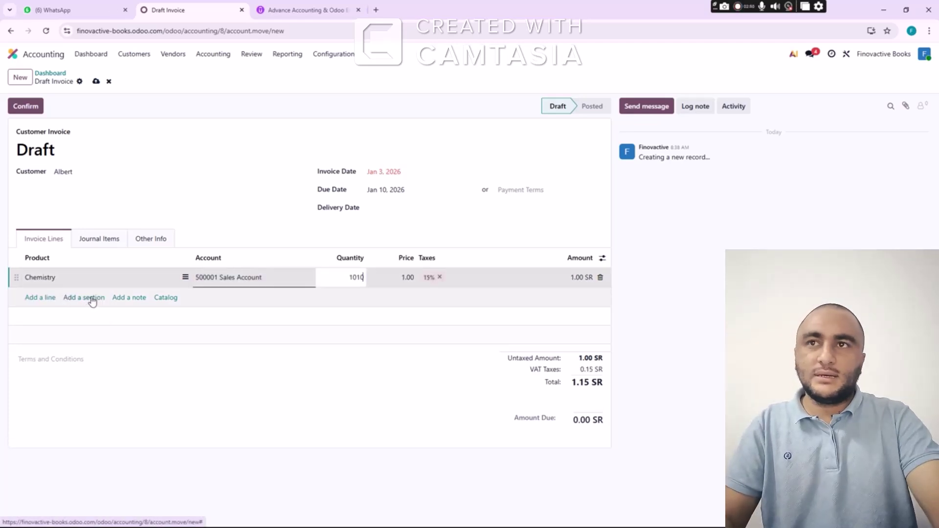
text(0)
key(Tab)
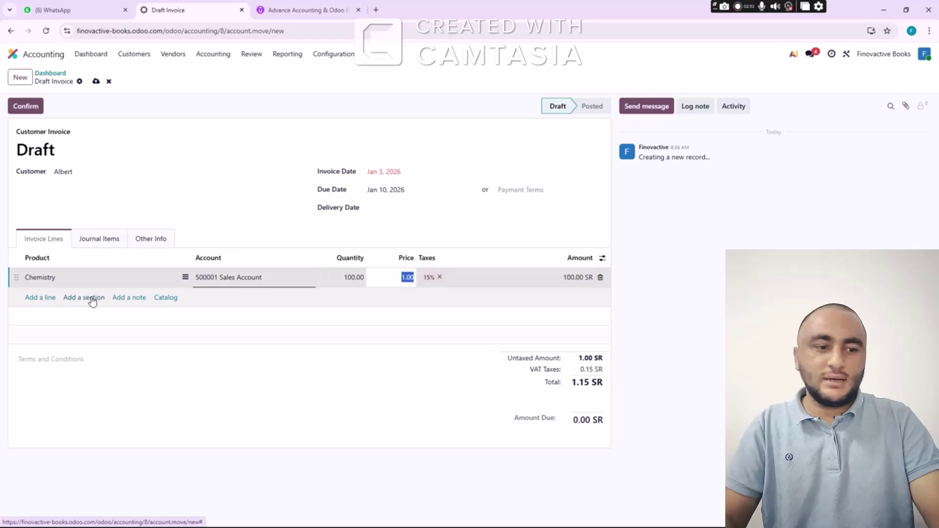
text(1,)
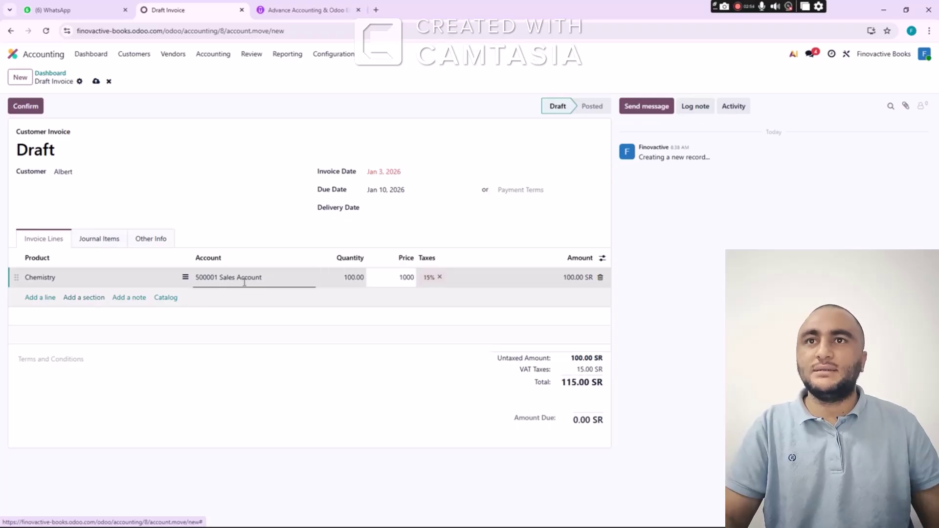
text(000)
click(440, 277)
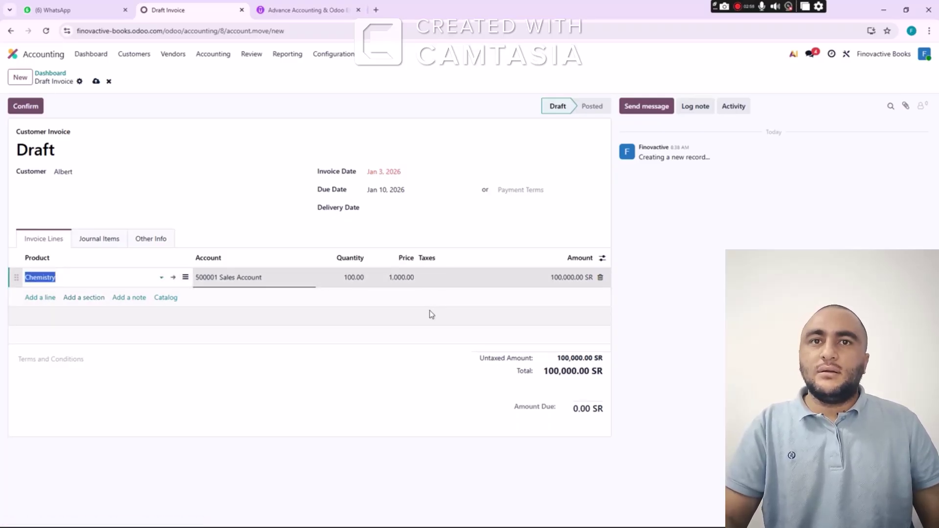
click(34, 110)
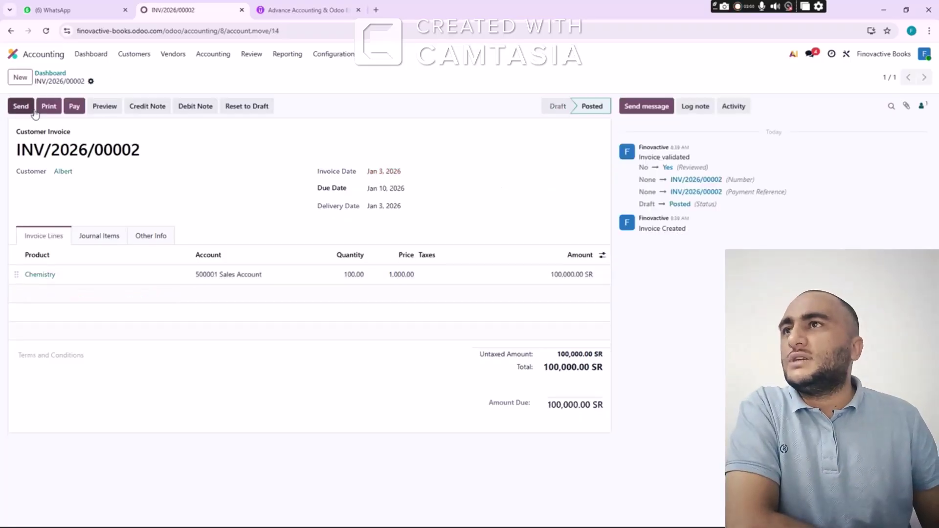
click(21, 78)
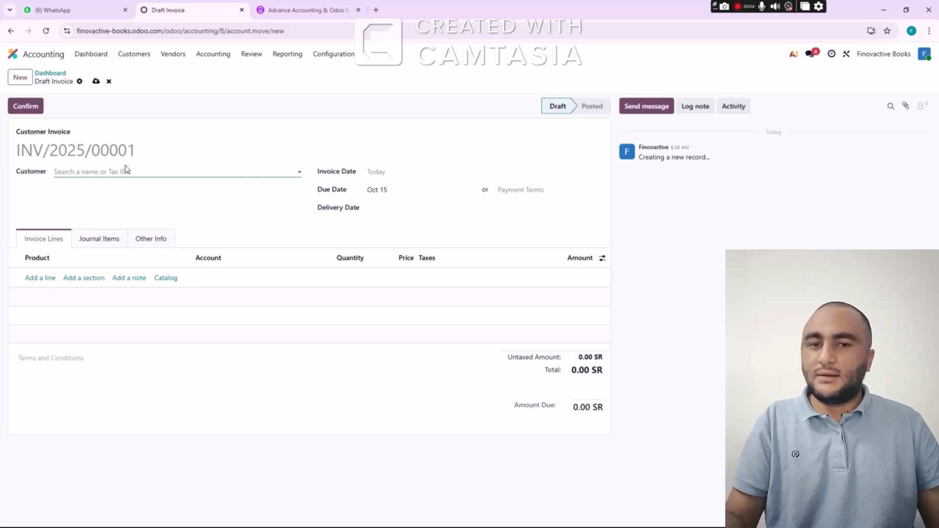
Copy 'Biology' from the Excel sales table and create Tesla as a new customer
key(alt+Tab)
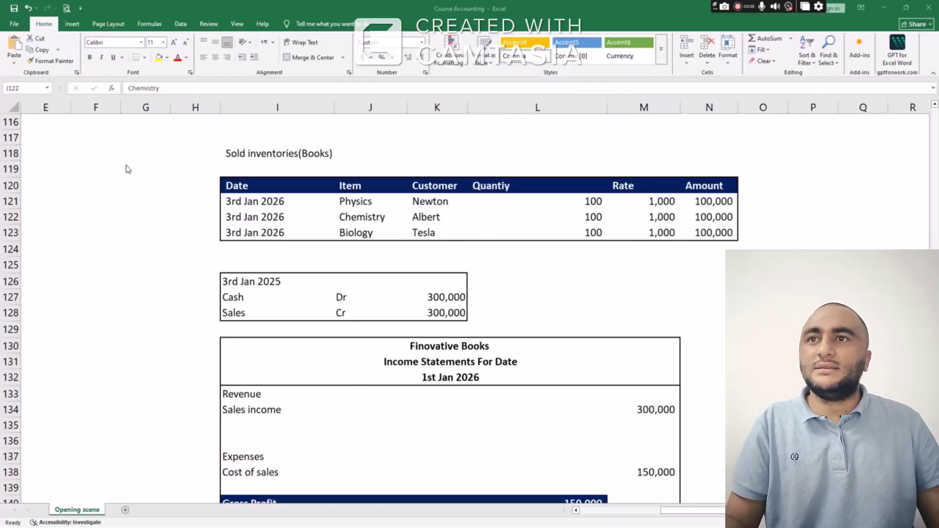
click(360, 234)
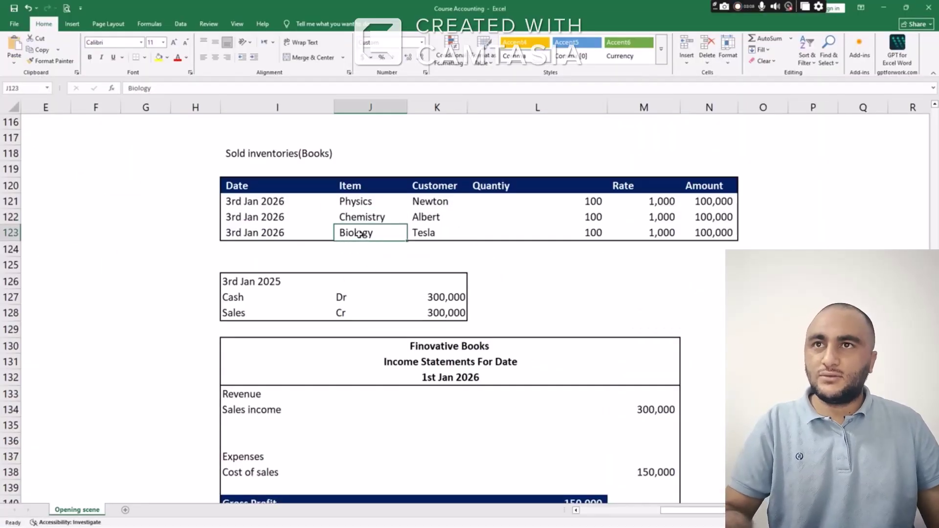
key(ctrl+c)
key(alt+Tab)
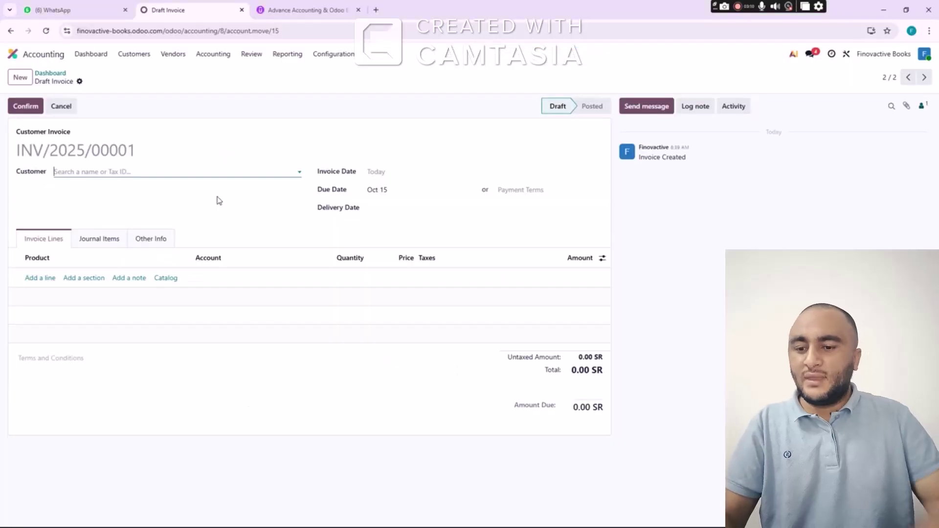
text(Tesla)
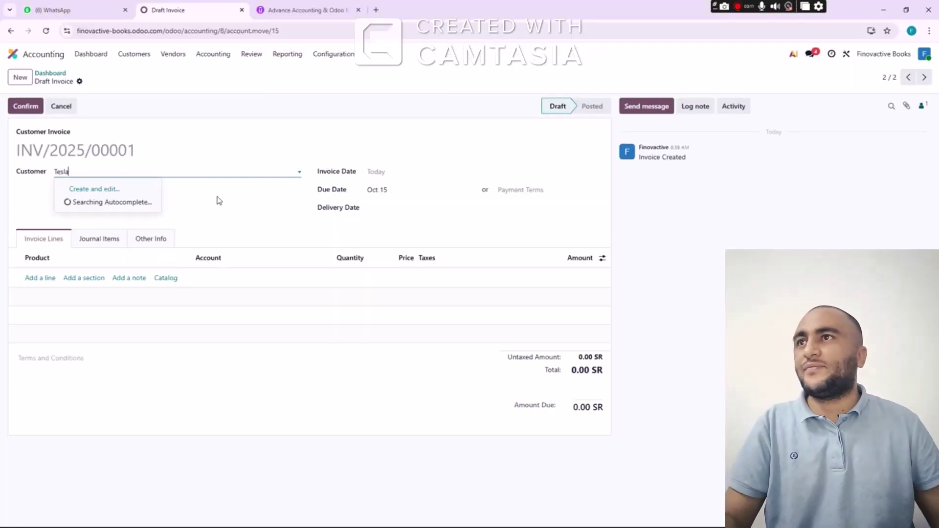
click(134, 188)
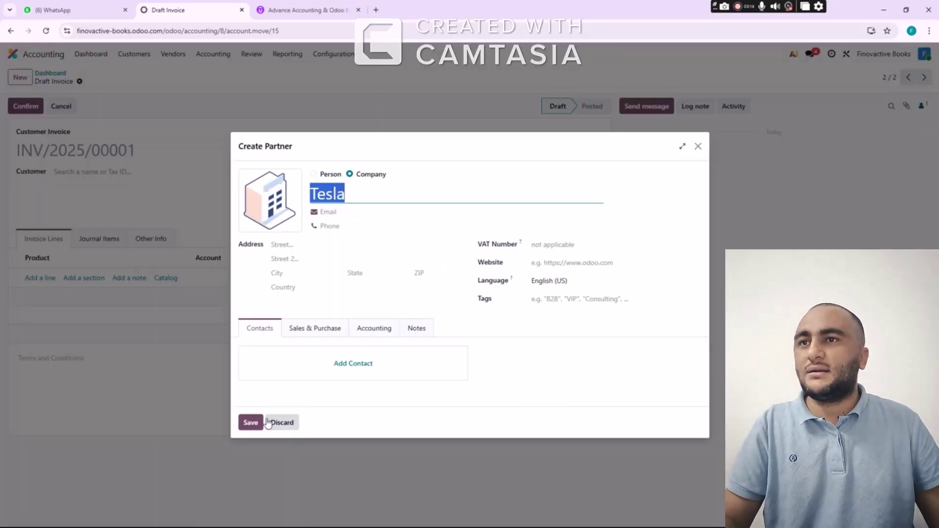
click(252, 423)
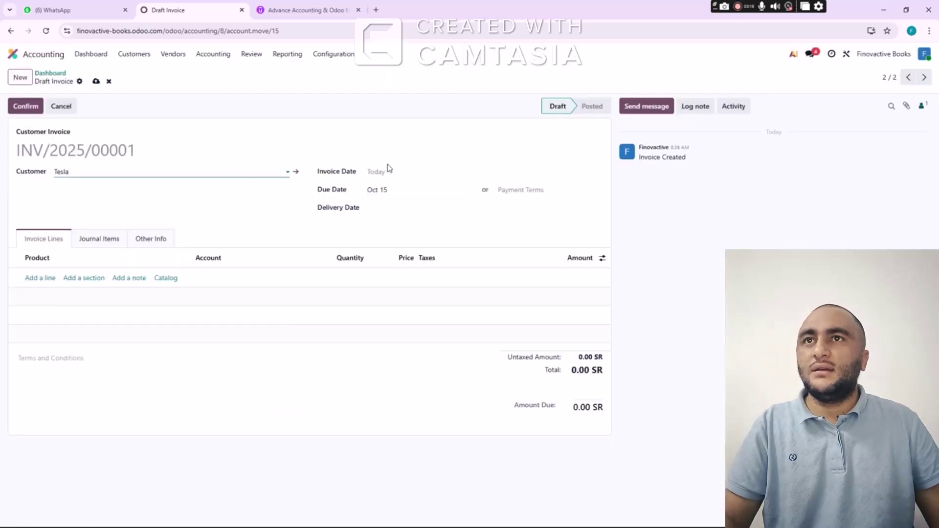
Date Tesla's invoice Jan 3, 2026, with a due date of Jan 10, 2026
click(397, 172)
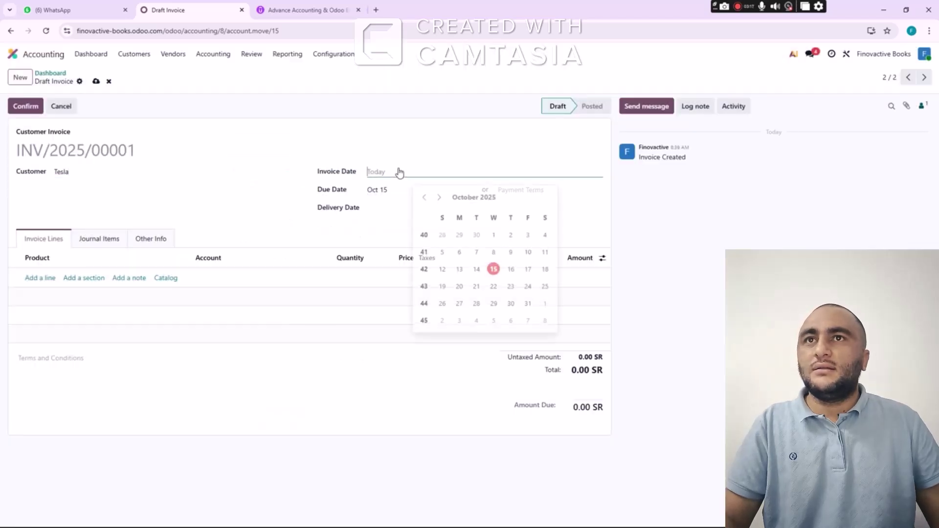
click(441, 195)
click(441, 195)
click(440, 195)
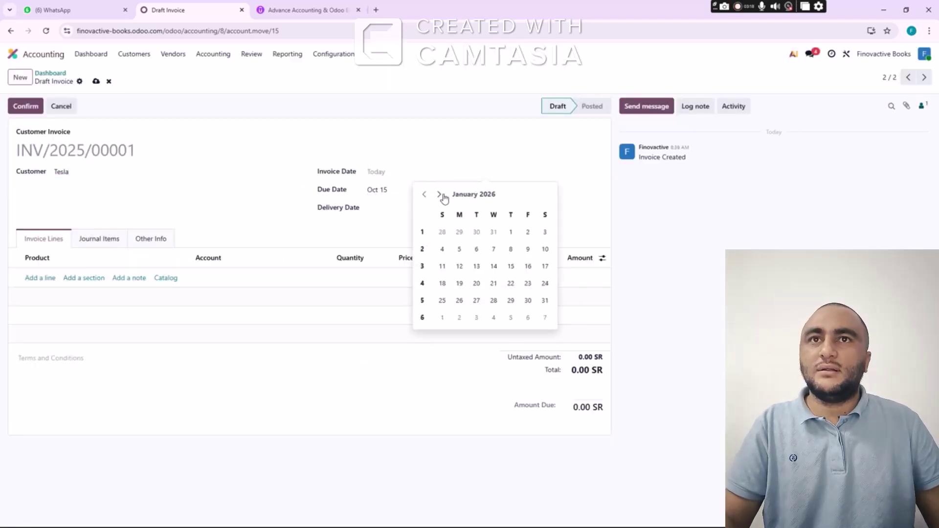
click(542, 234)
click(394, 191)
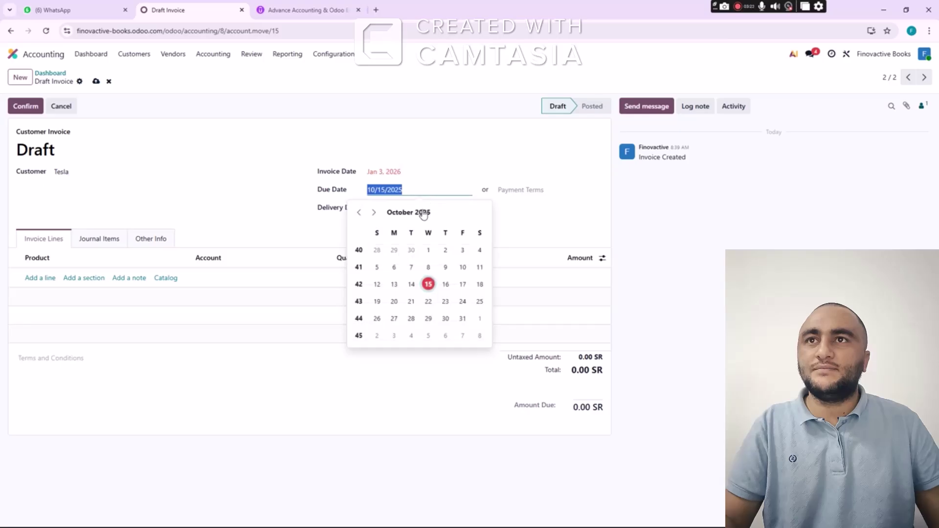
click(374, 212)
click(373, 213)
click(374, 212)
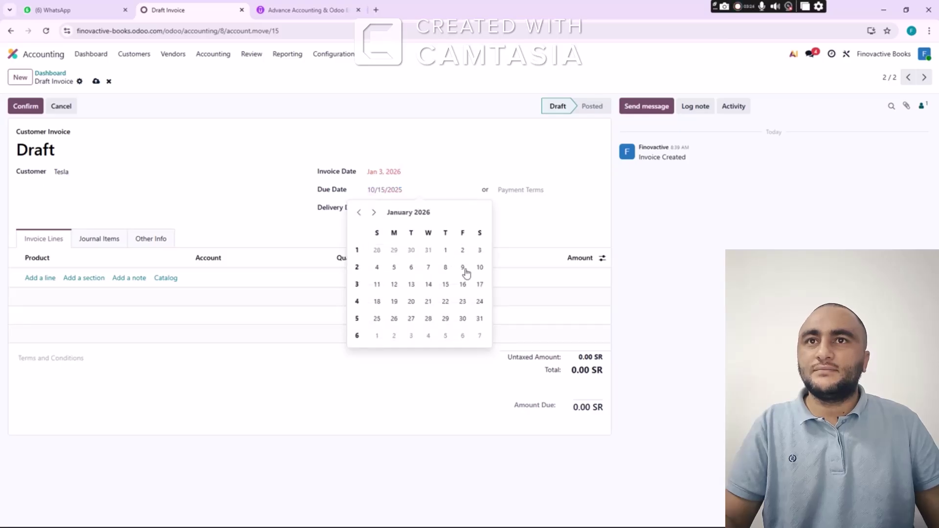
click(479, 267)
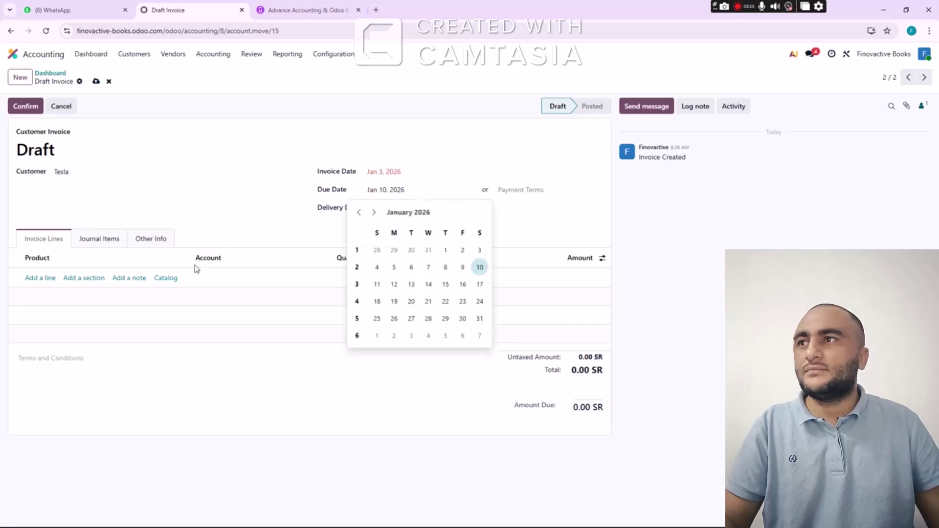
Add a tax-free Biology line of 100 at 1,000 and post invoice INV/2026/00003
click(48, 282)
text(B)
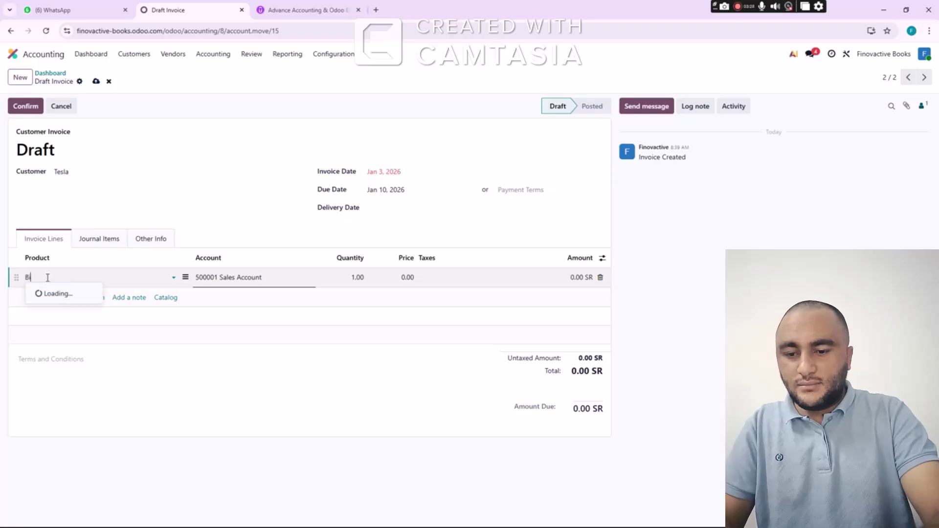
text(ilogy)
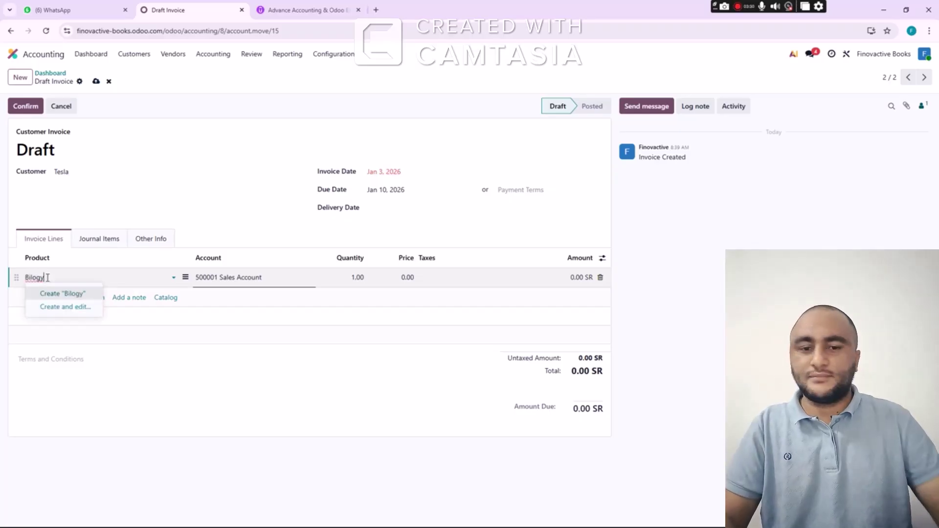
key(BackSpace)
key(BackSpace)
key(BackSpace)
key(BackSpace)
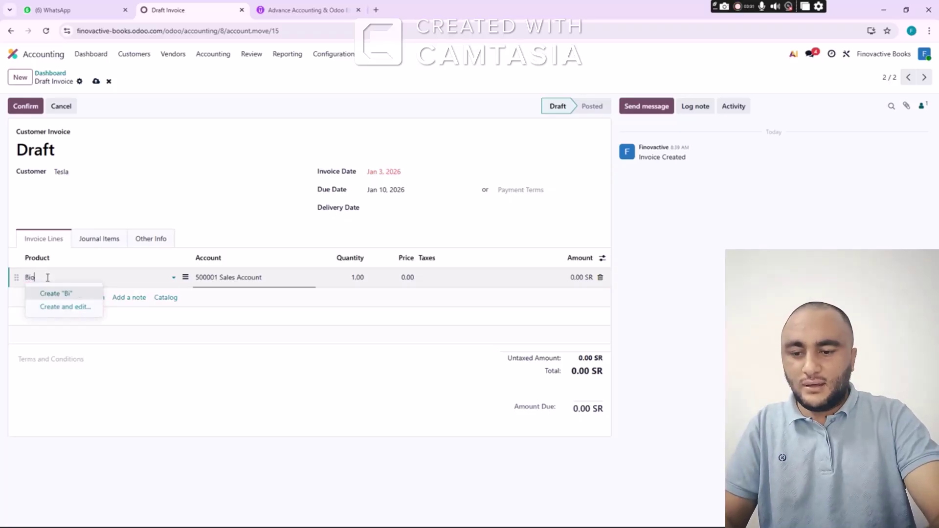
text(ology)
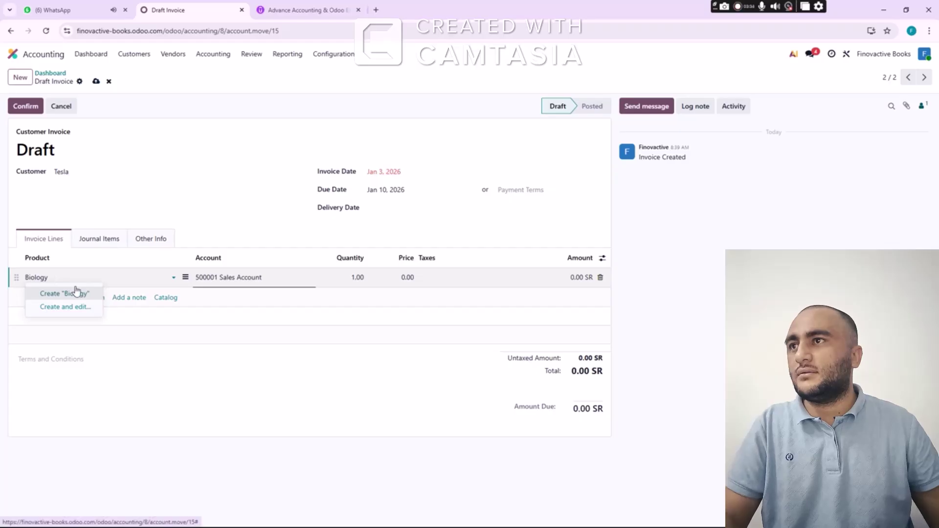
click(77, 292)
key(Tab)
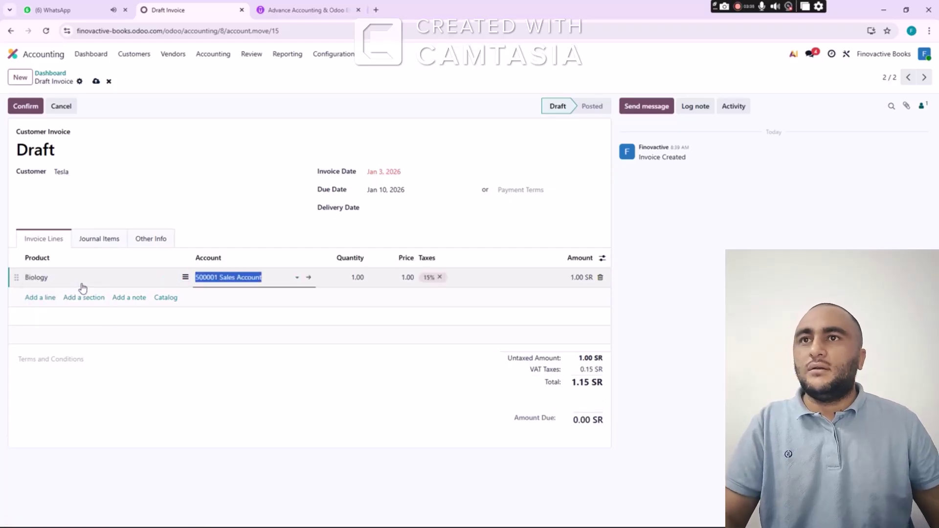
key(Tab)
text(100)
key(Tab)
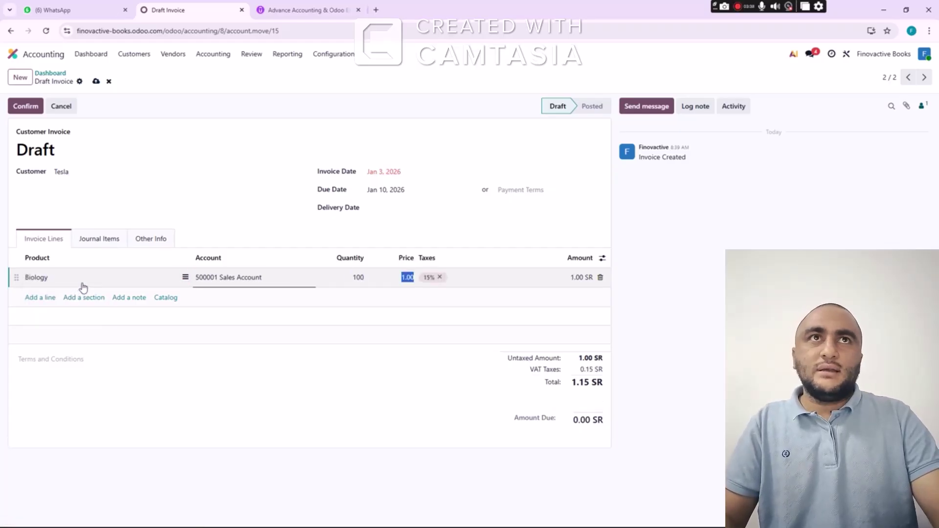
text(1000)
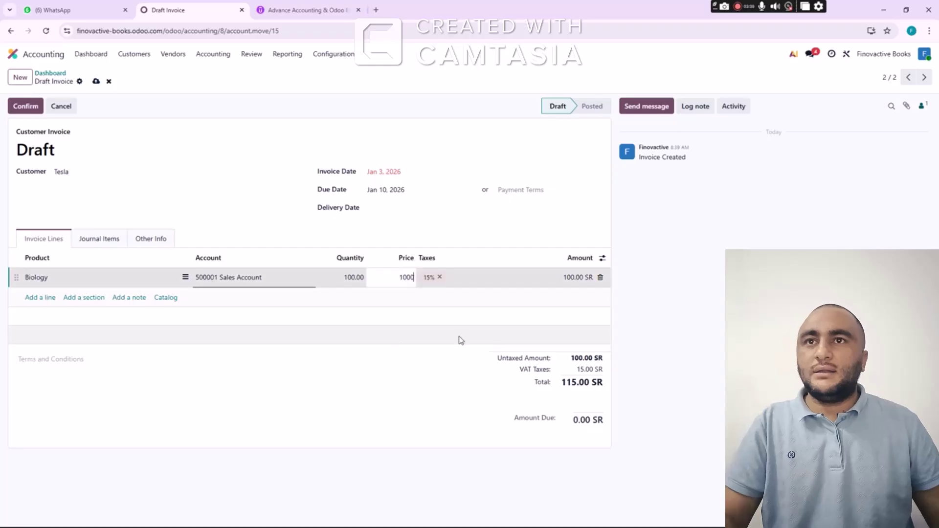
click(440, 278)
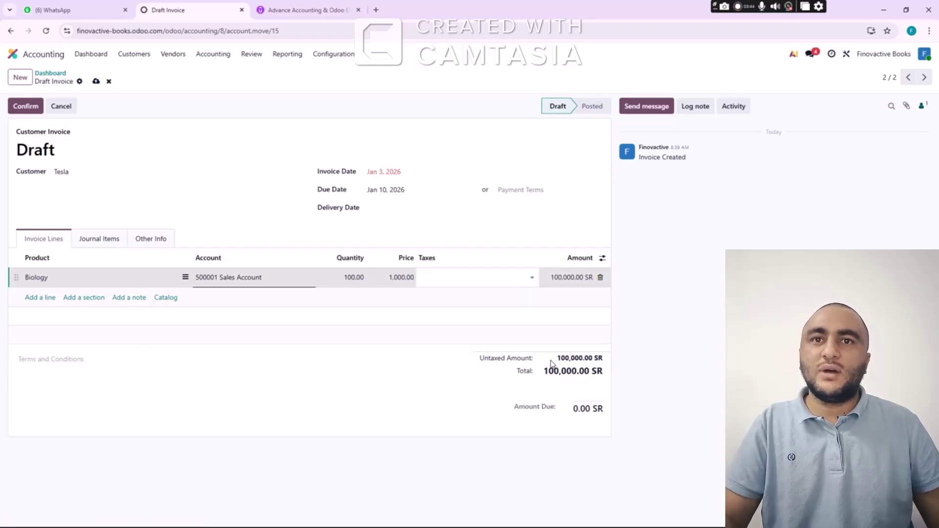
click(38, 113)
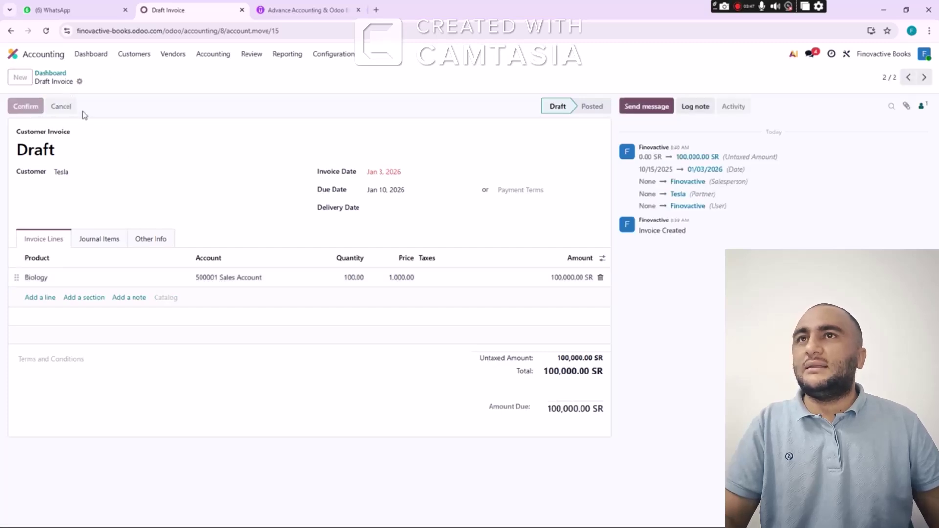
Return to the Accounting Dashboard and cross-check the 150,000 purchase amounts in the Excel workbook
click(46, 75)
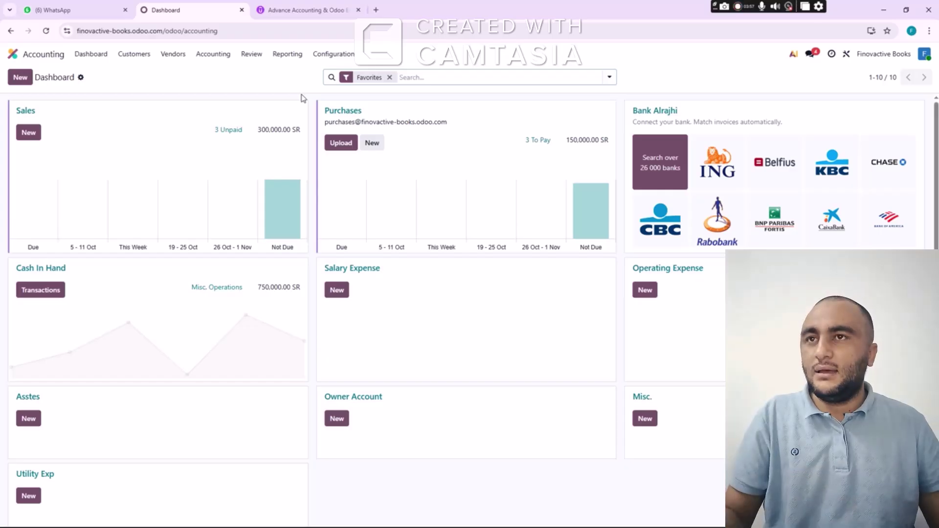
key(alt+Tab)
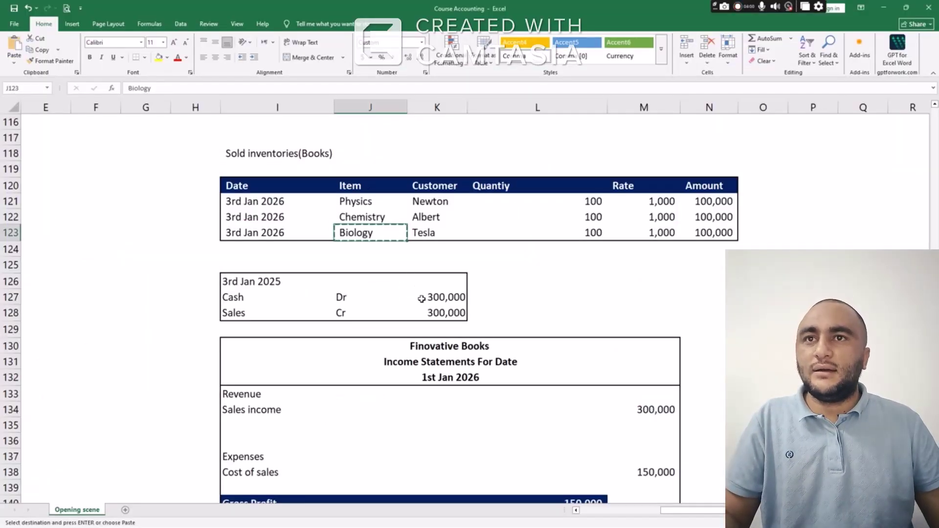
drag(422, 299, 478, 297)
scroll(478, 295, up, 3)
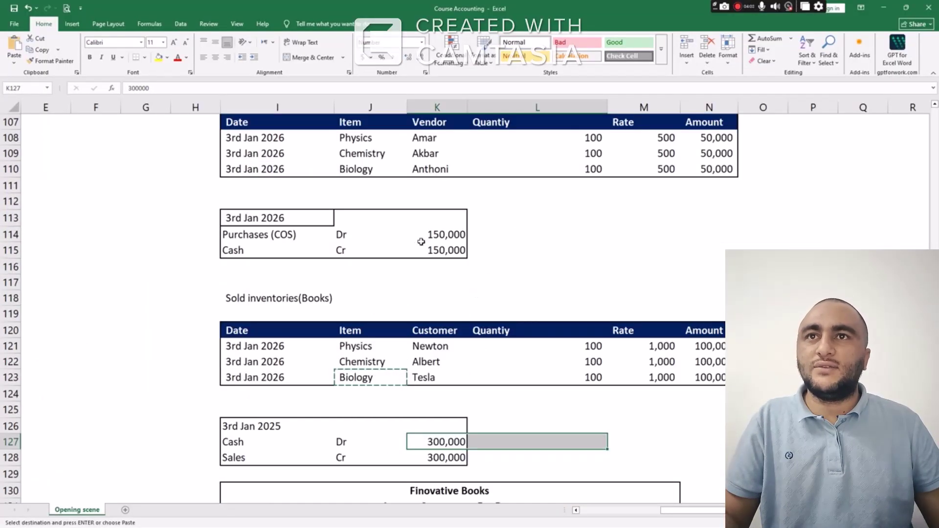
drag(421, 242, 483, 247)
click(499, 297)
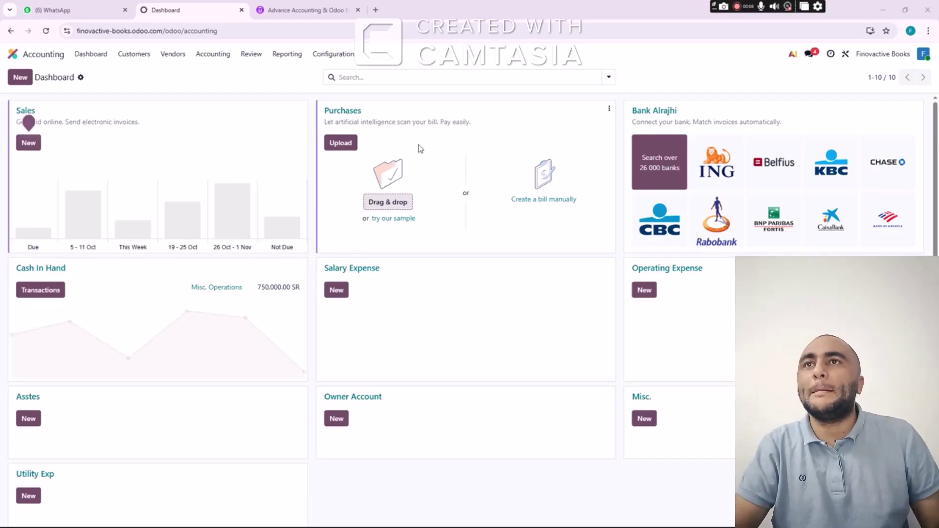
key(alt+Tab)
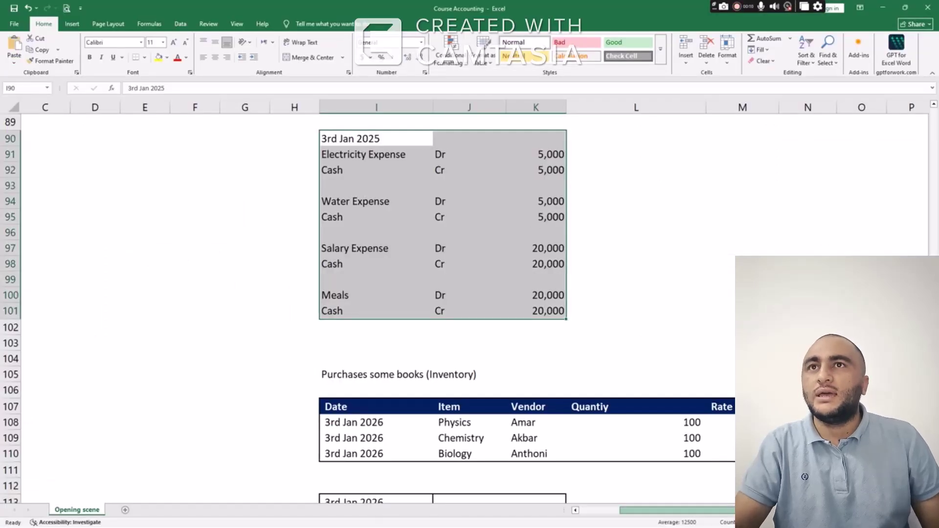
scroll(483, 306, right, 2)
scroll(483, 306, down, 6)
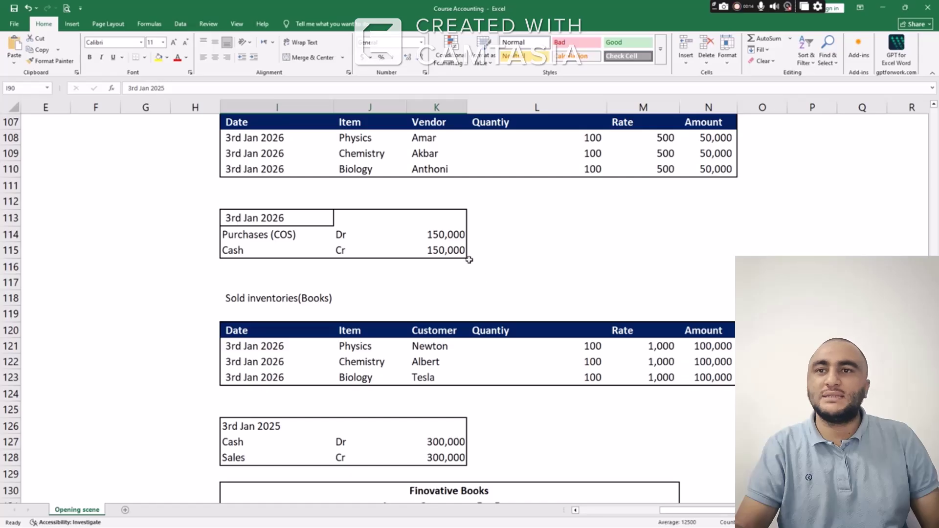
click(431, 233)
scroll(433, 232, up, 1)
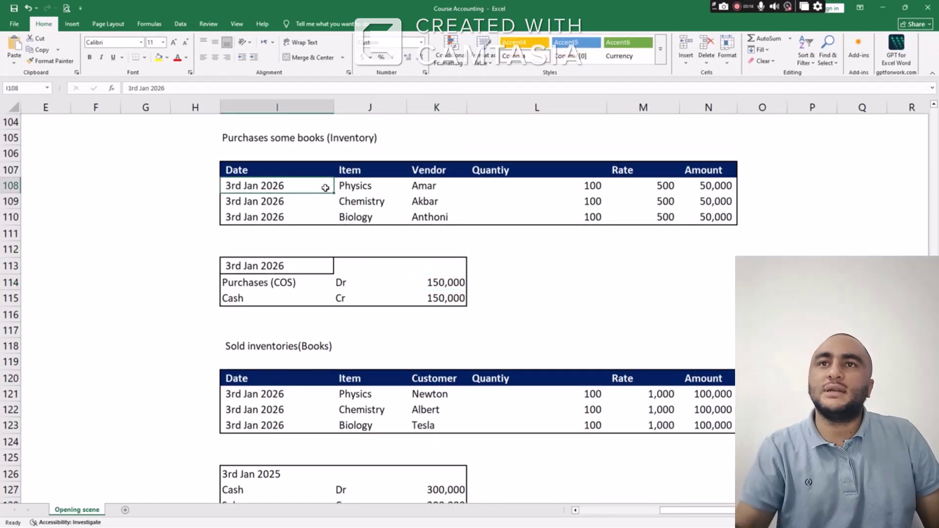
drag(369, 186, 376, 215)
drag(423, 186, 458, 211)
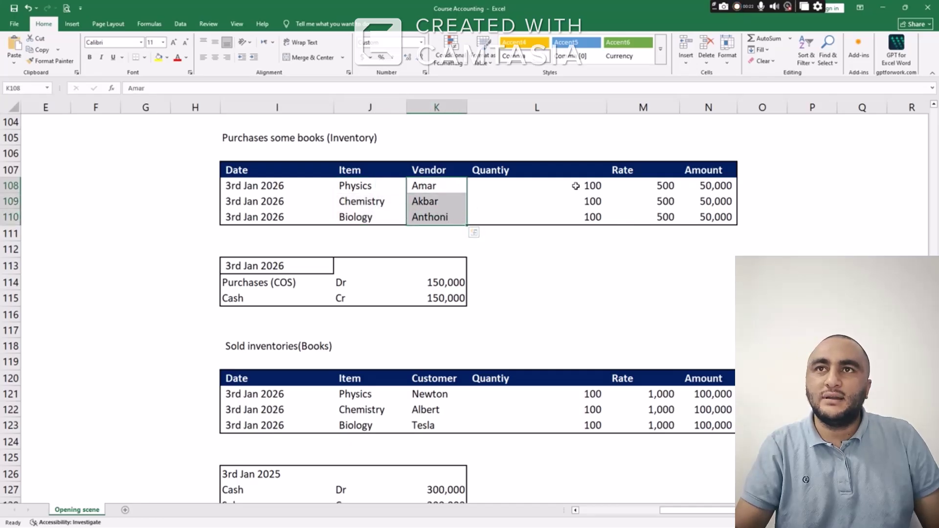
drag(576, 184, 579, 218)
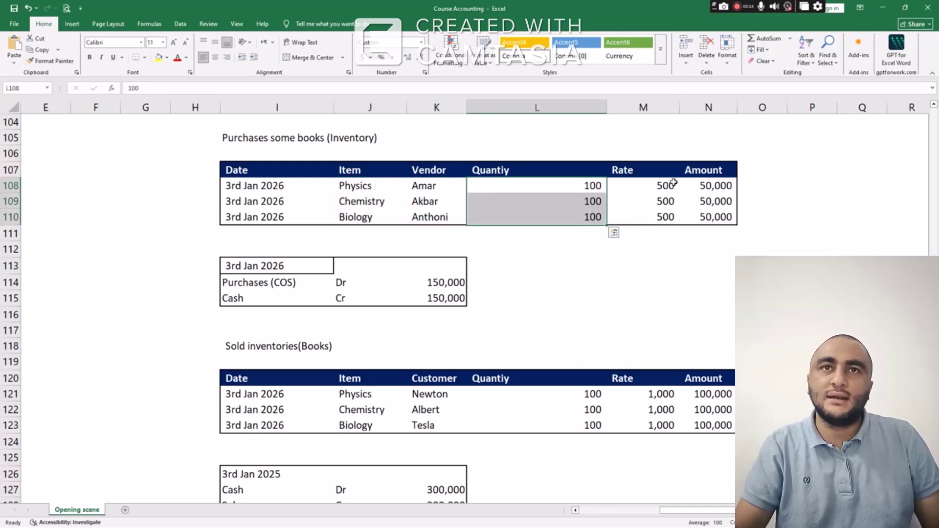
drag(671, 185, 678, 247)
drag(705, 188, 713, 216)
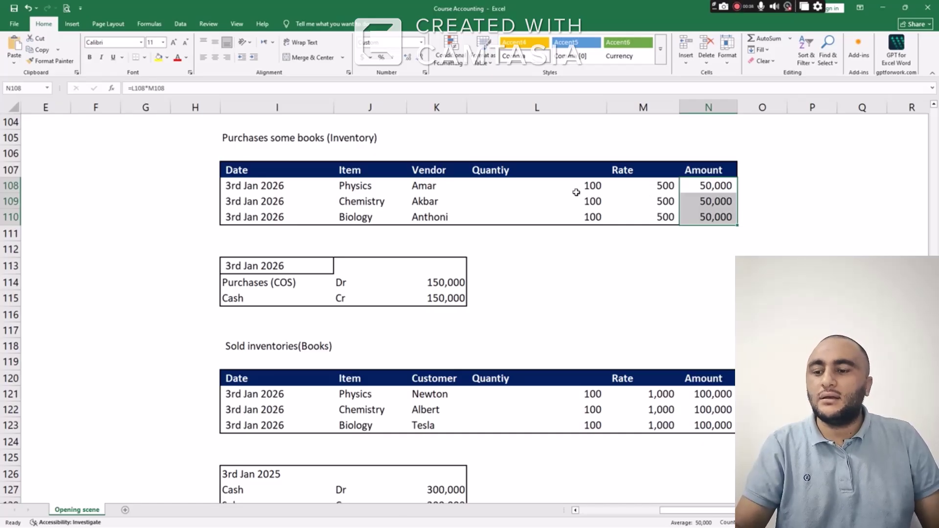
key(alt+Tab)
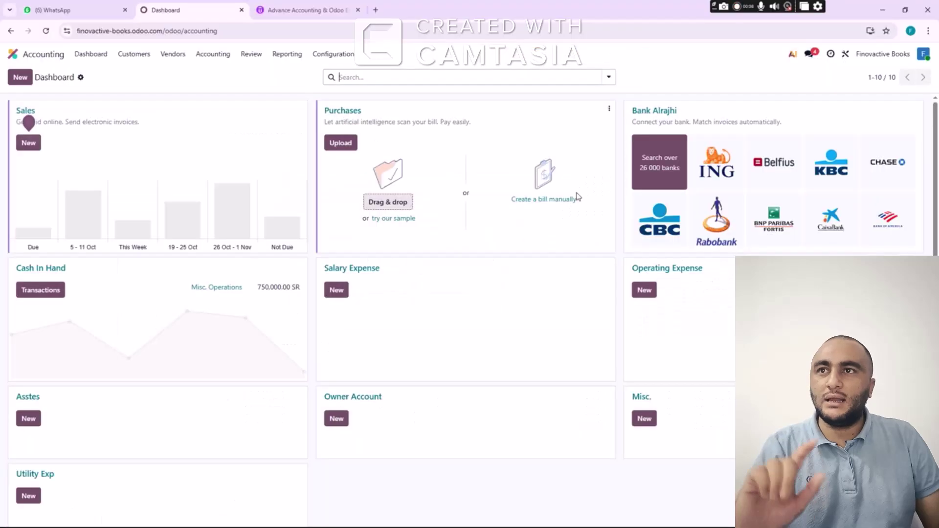
click(577, 197)
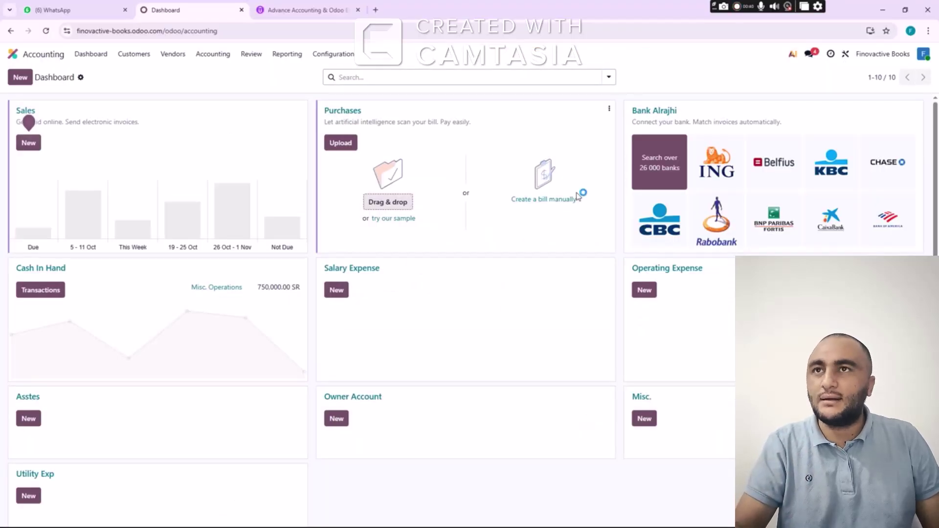
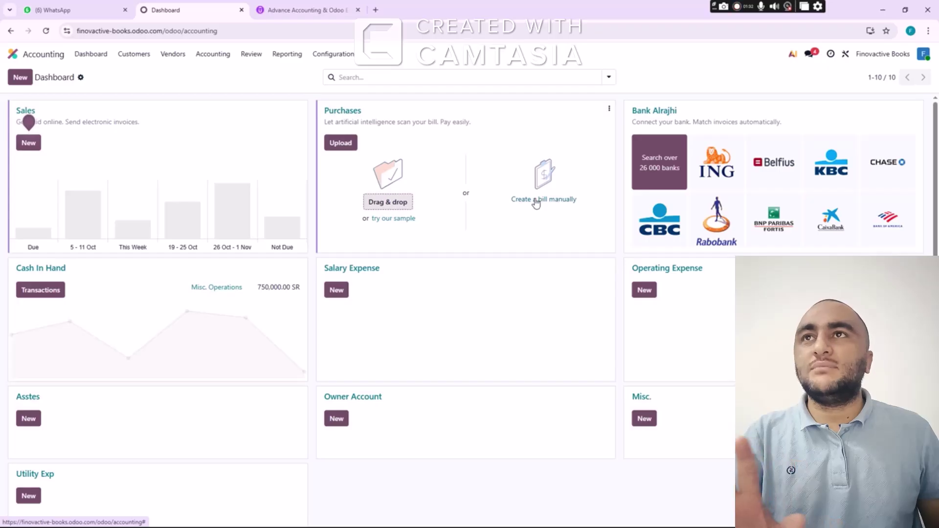
Try uploading a bill file from Downloads, then cancel without uploading anything
click(537, 203)
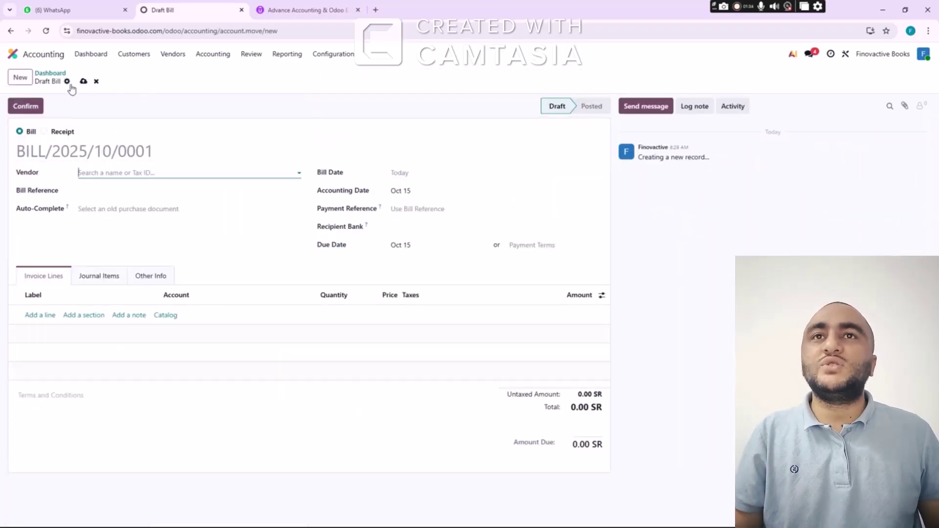
click(48, 73)
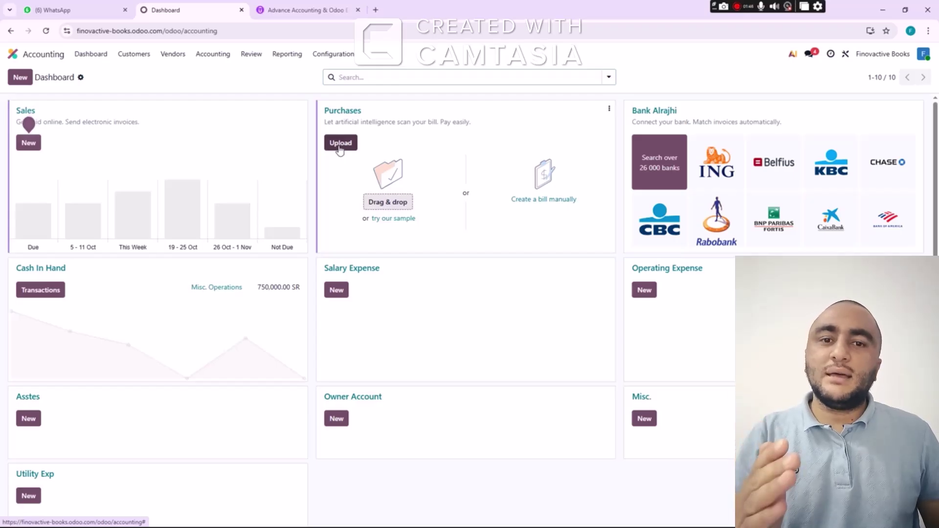
click(340, 143)
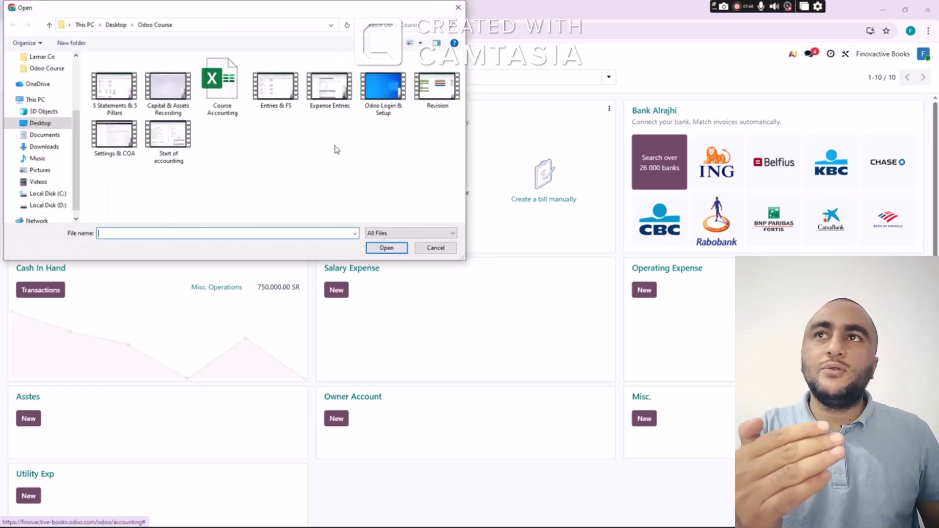
click(44, 147)
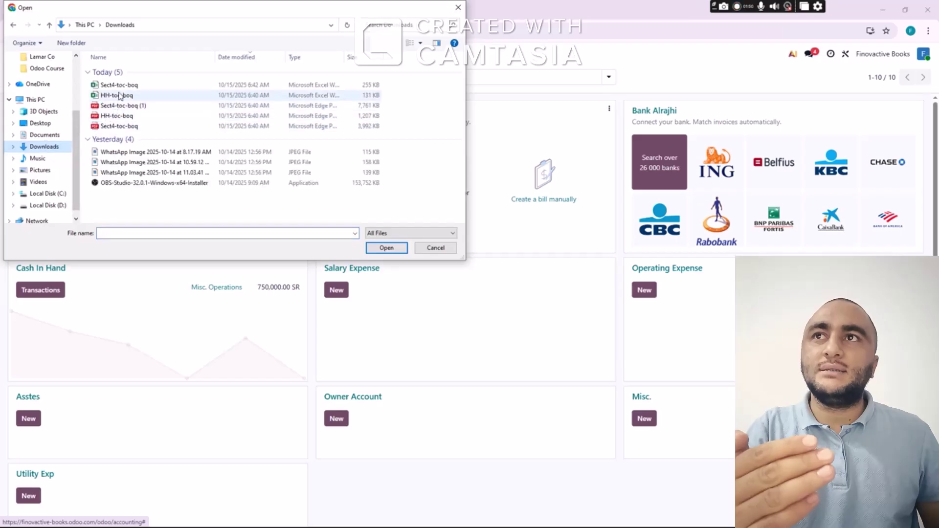
click(435, 247)
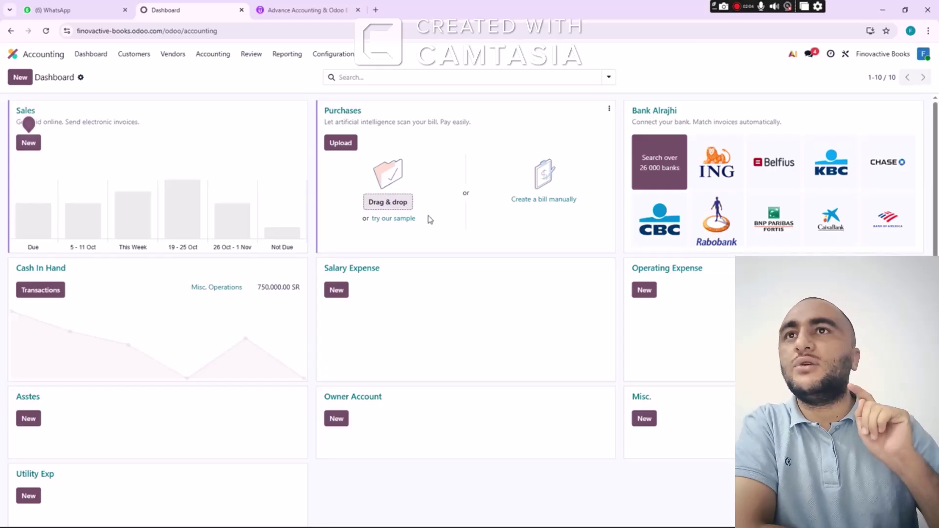
Start a manual bill and look up the date, item and vendor in workbook row 108
click(541, 200)
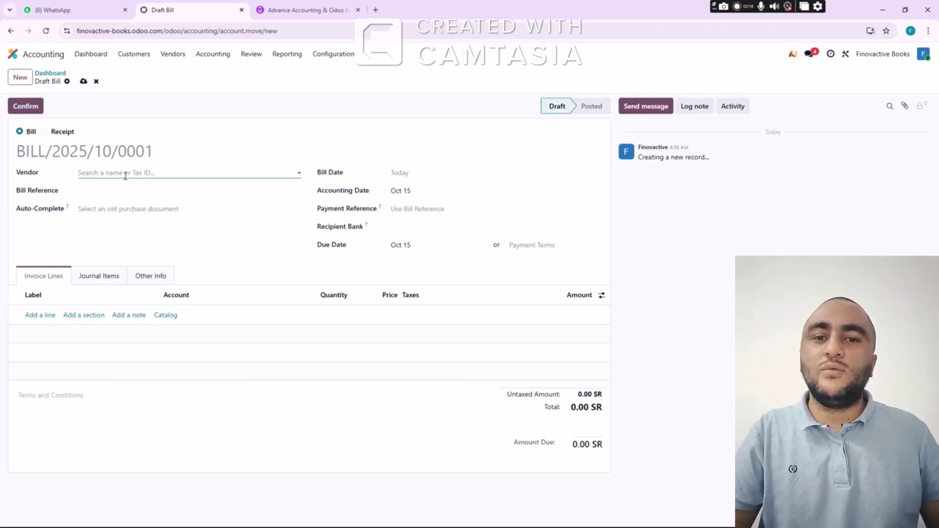
key(alt+Tab)
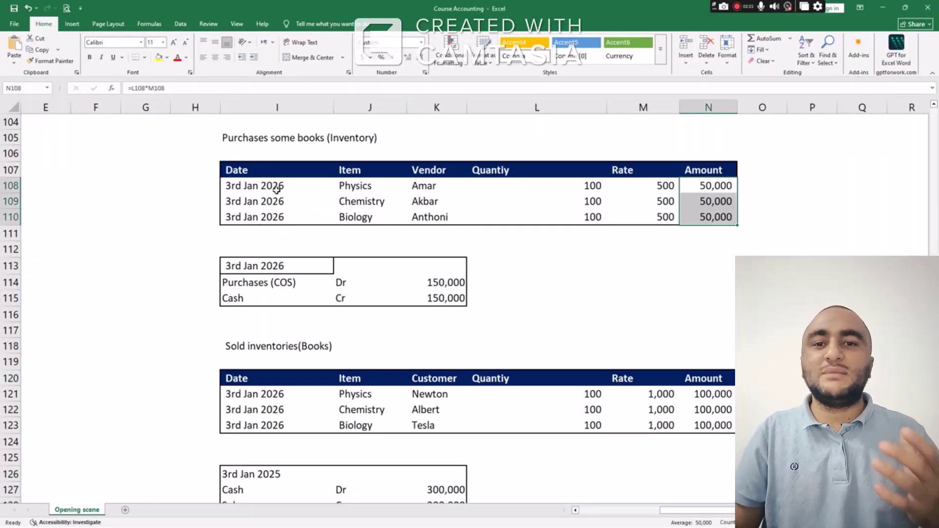
click(277, 188)
click(356, 190)
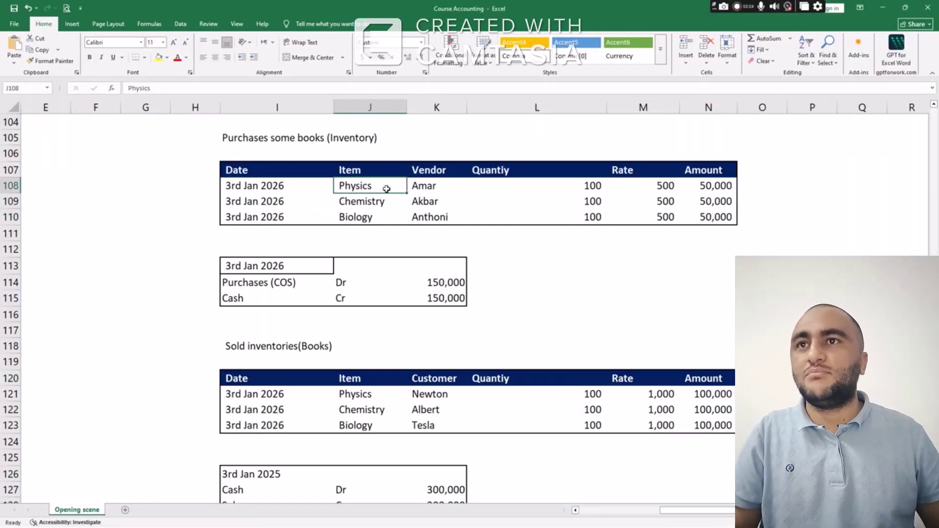
click(430, 190)
key(alt+Tab)
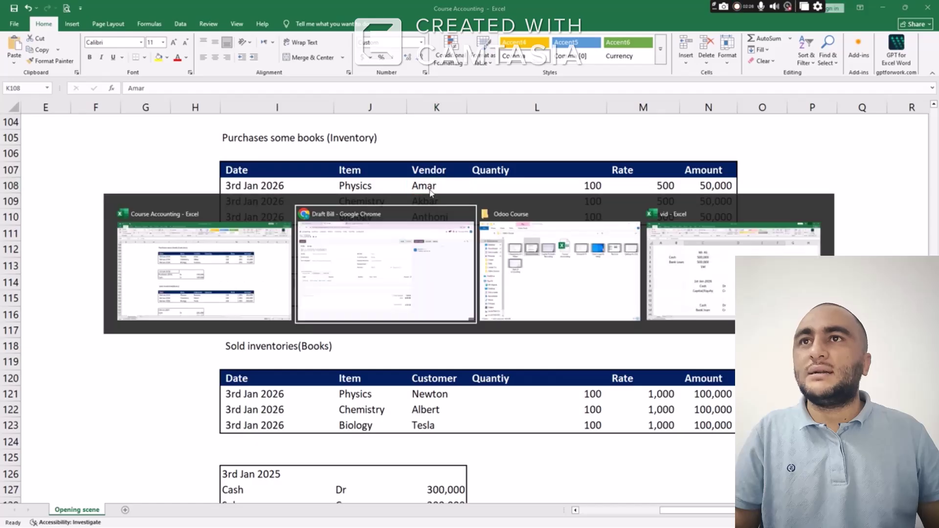
Create the pasted vendor as a new company with a VAT number and a Riyadh address
text(Amar)
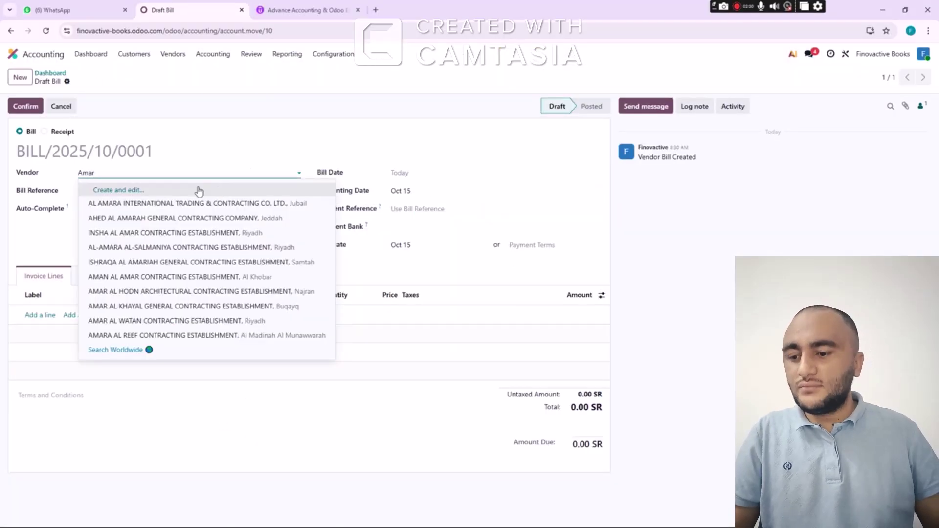
key(Escape)
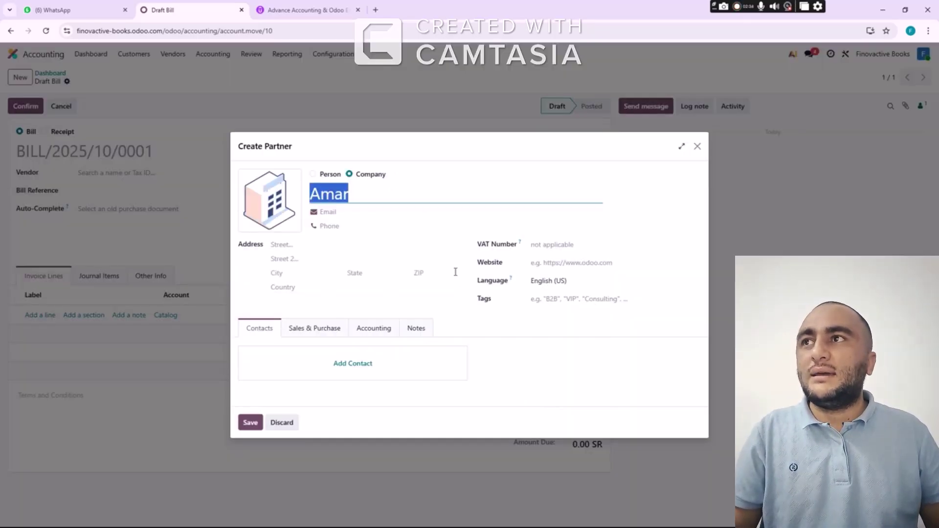
click(553, 242)
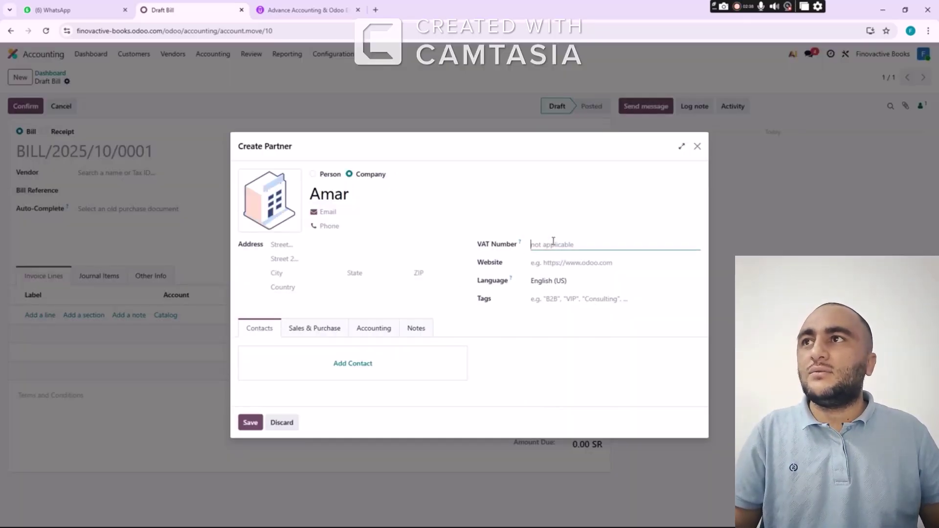
text(1123333)
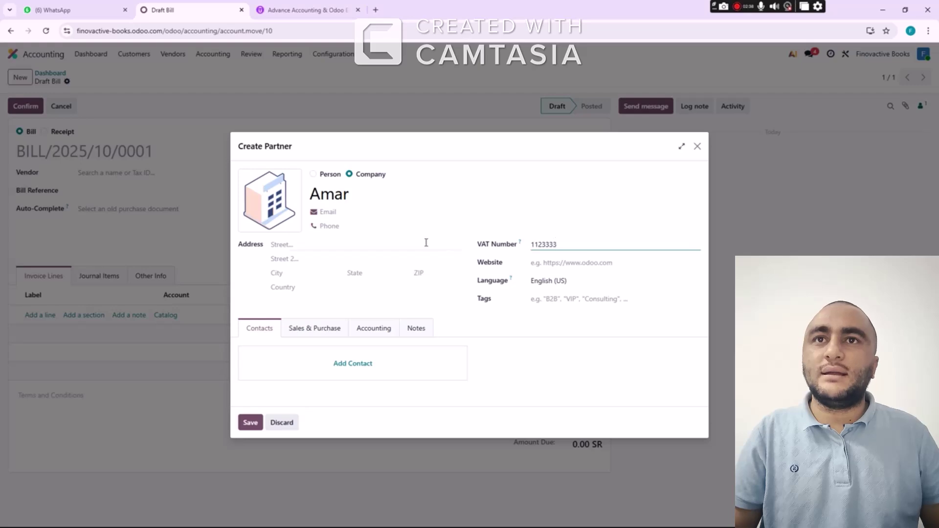
click(381, 245)
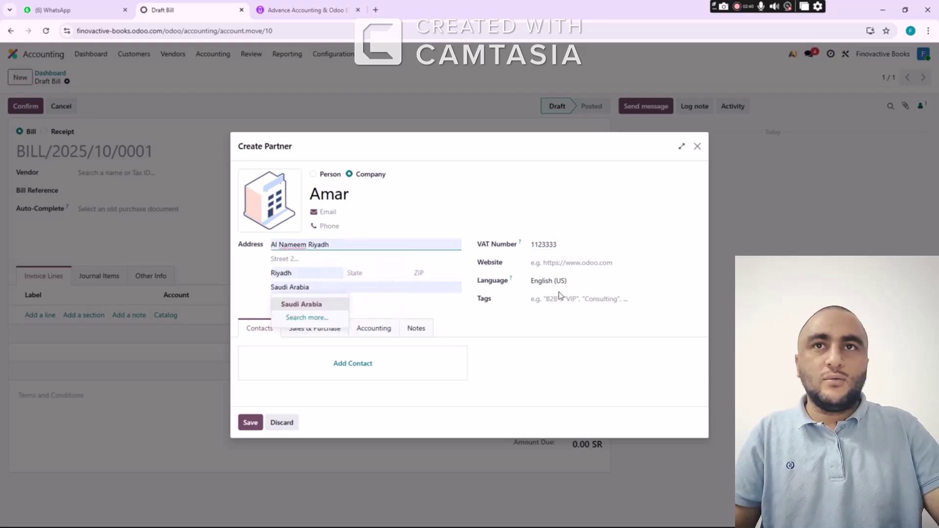
click(504, 330)
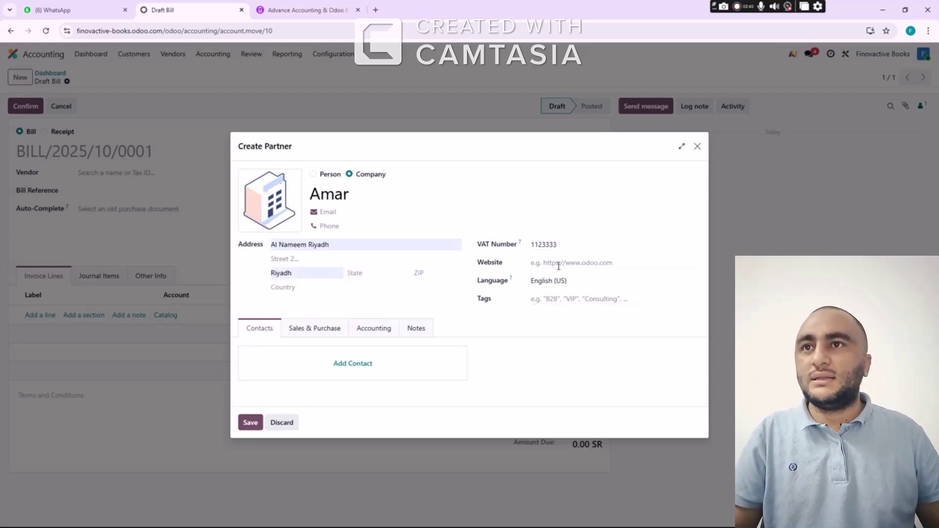
click(318, 331)
click(381, 255)
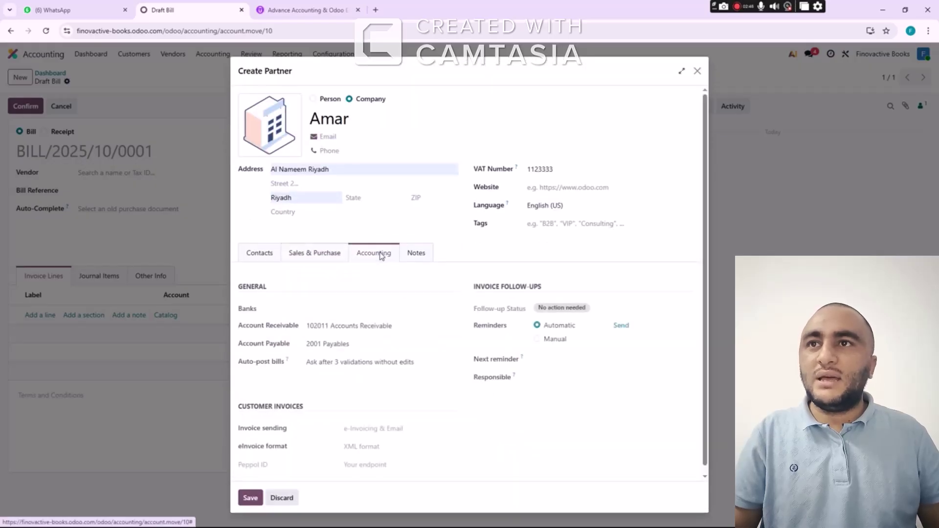
click(413, 255)
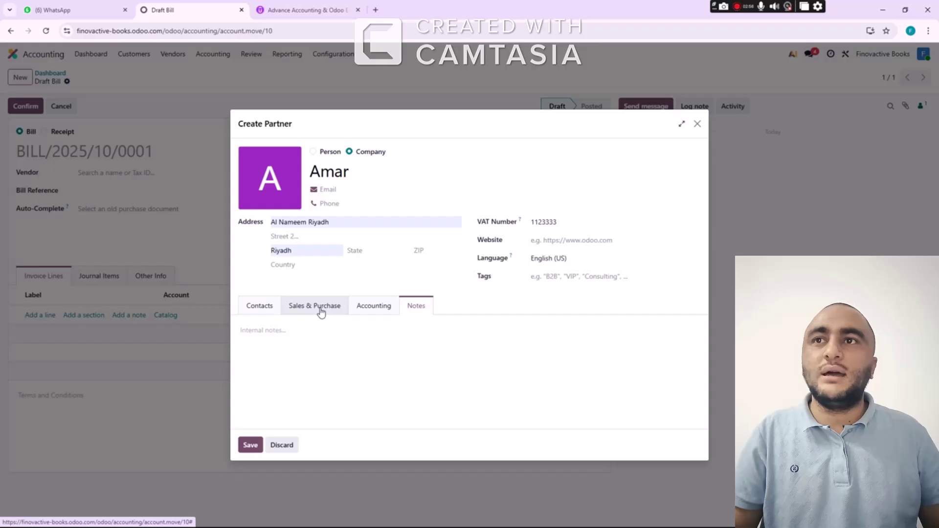
click(250, 444)
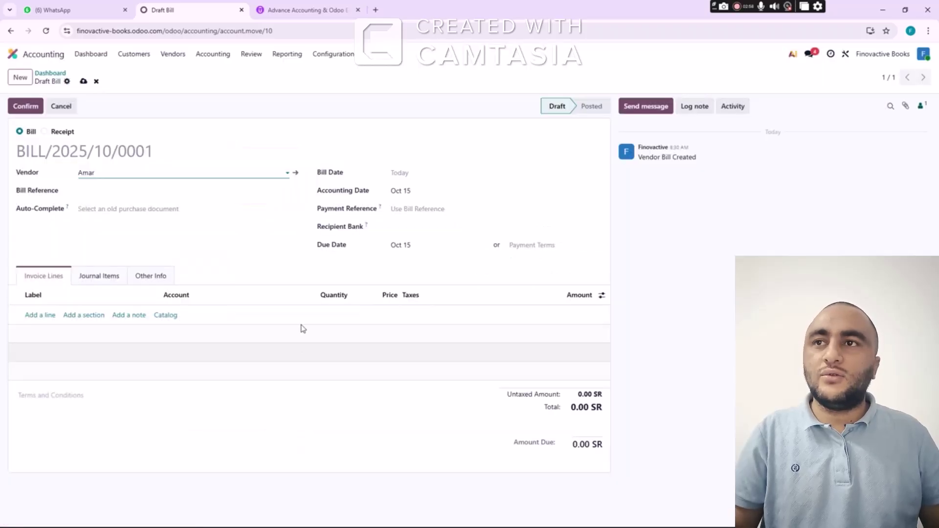
Set the bill date to Jan 3, 2026 and enter the bill reference
click(398, 174)
click(450, 196)
click(451, 197)
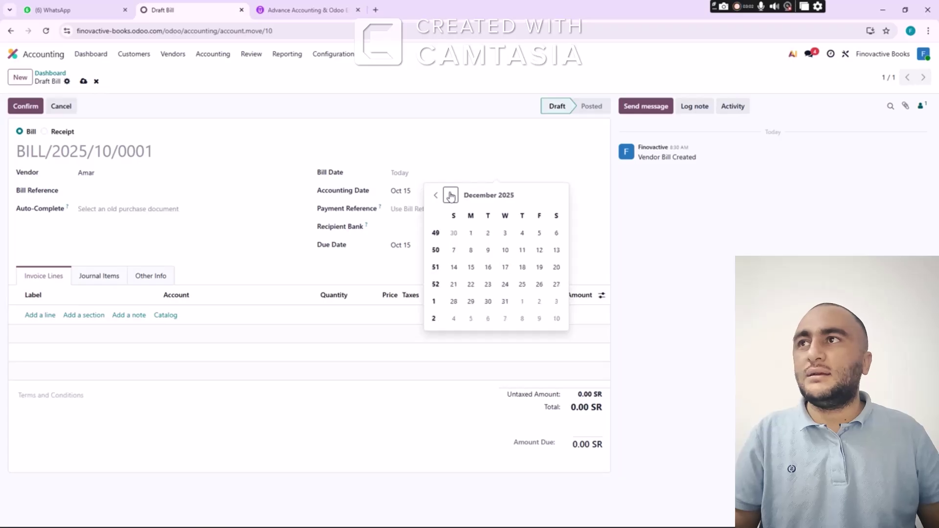
click(450, 196)
click(554, 234)
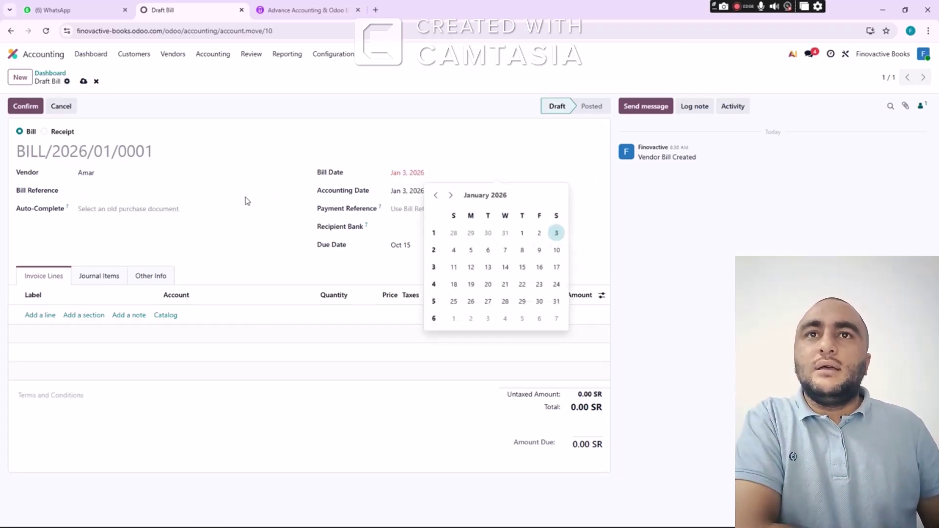
click(148, 191)
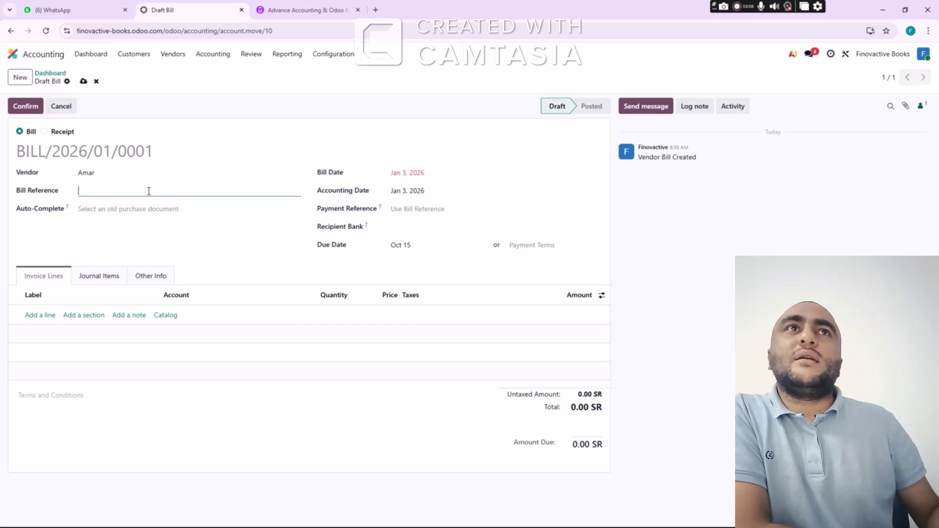
text(1448889)
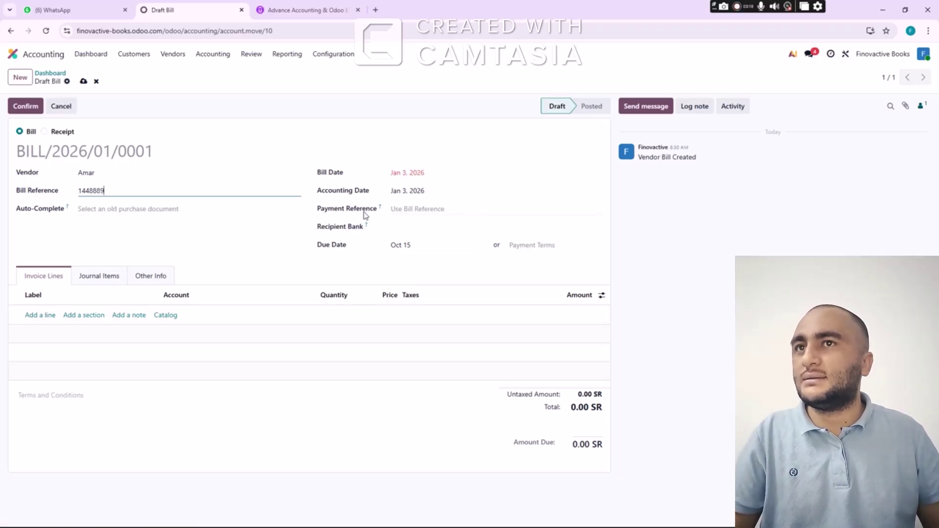
Set the due date to Jan 10, 2026 and add a Cost of Goods Sold line
click(409, 248)
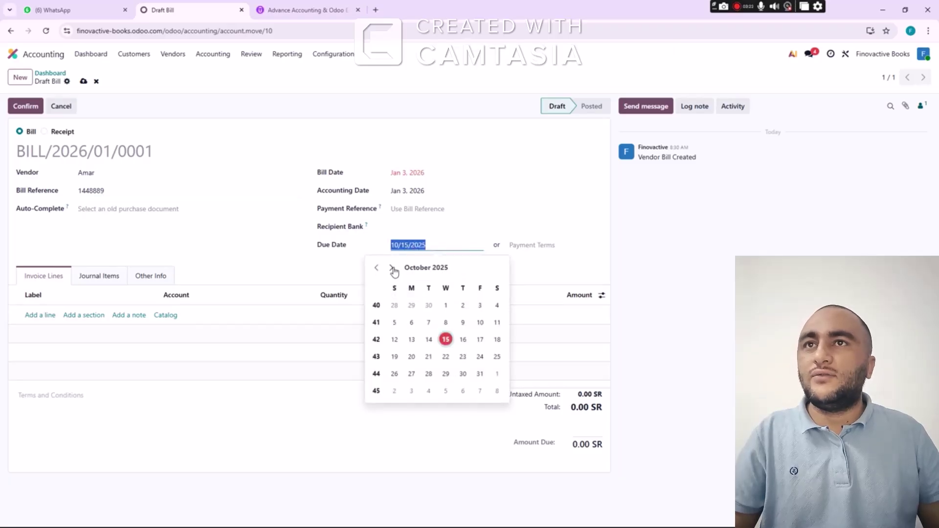
click(391, 267)
click(392, 268)
click(392, 268)
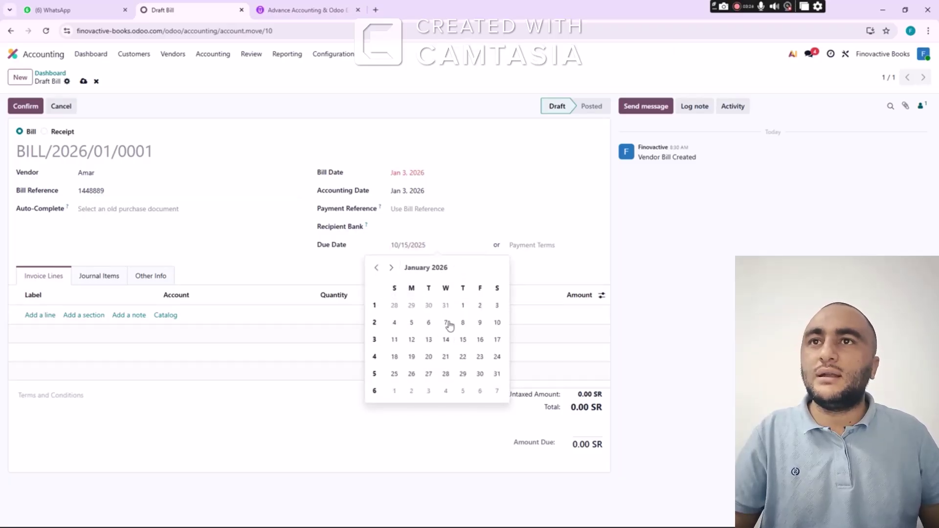
click(496, 322)
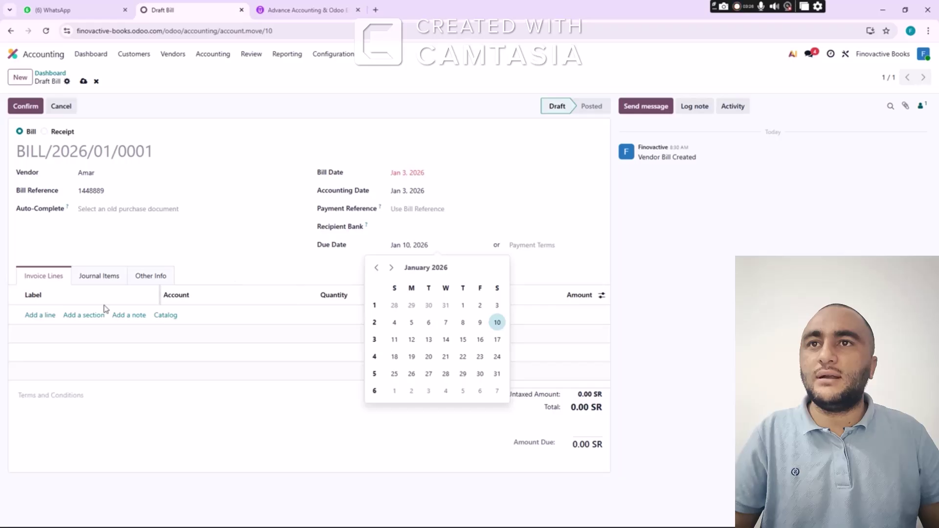
click(41, 315)
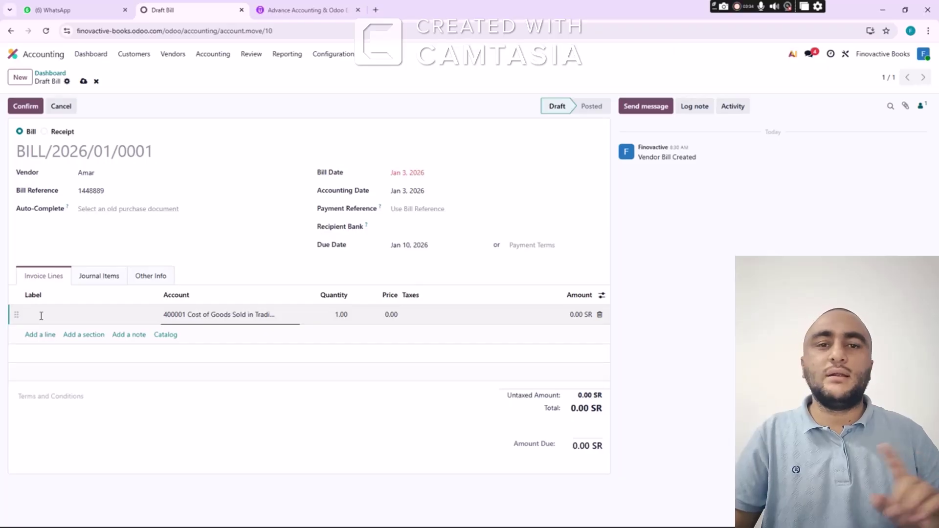
Fill the line as Physics, 100 at 500 (50,000.00 SR), and view its journal items
key(alt+Tab)
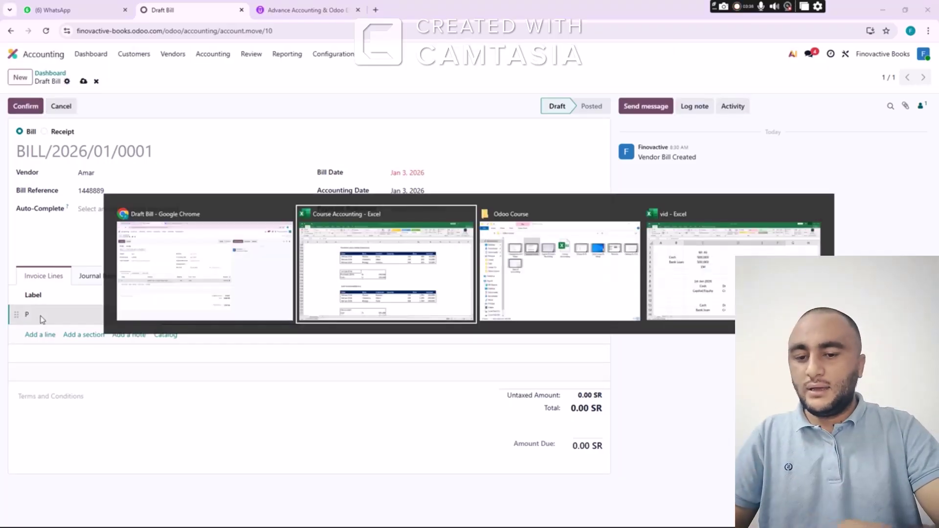
key(alt+Tab)
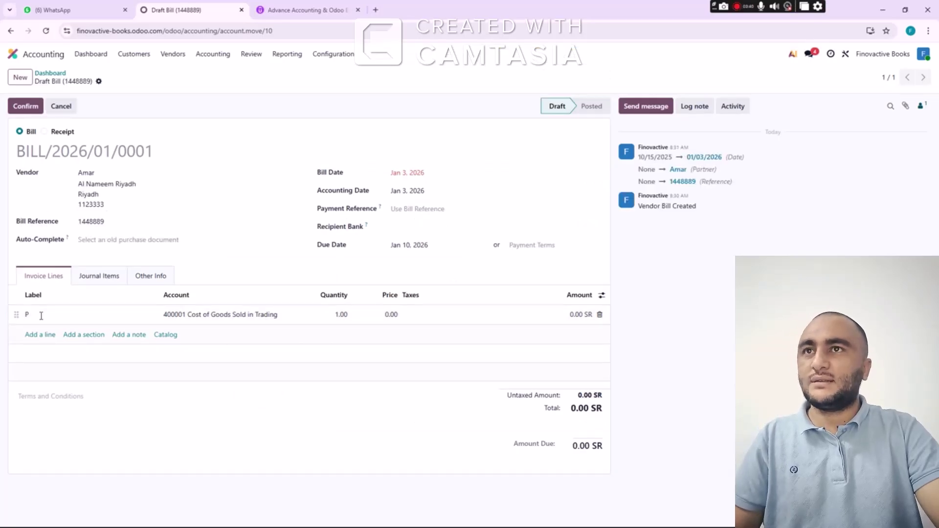
click(41, 316)
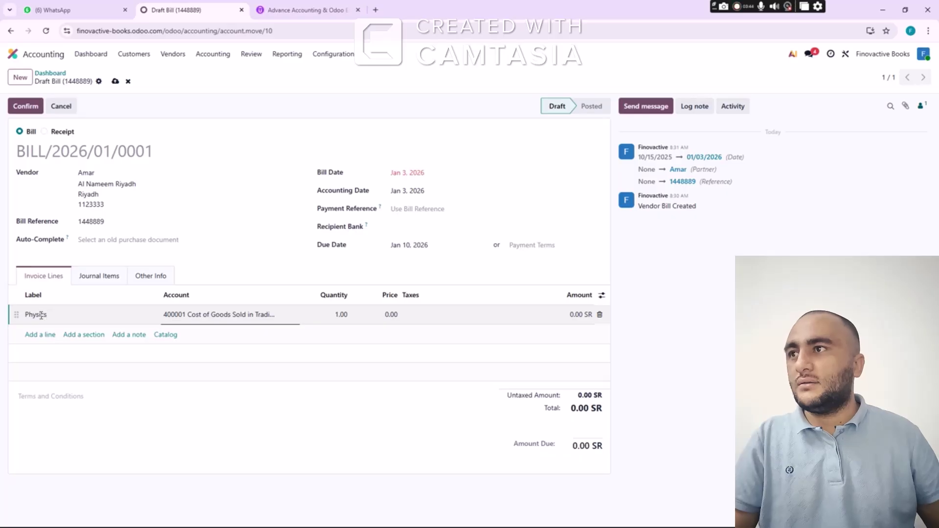
text(Physics)
key(Tab)
key(Tab)
key(Tab)
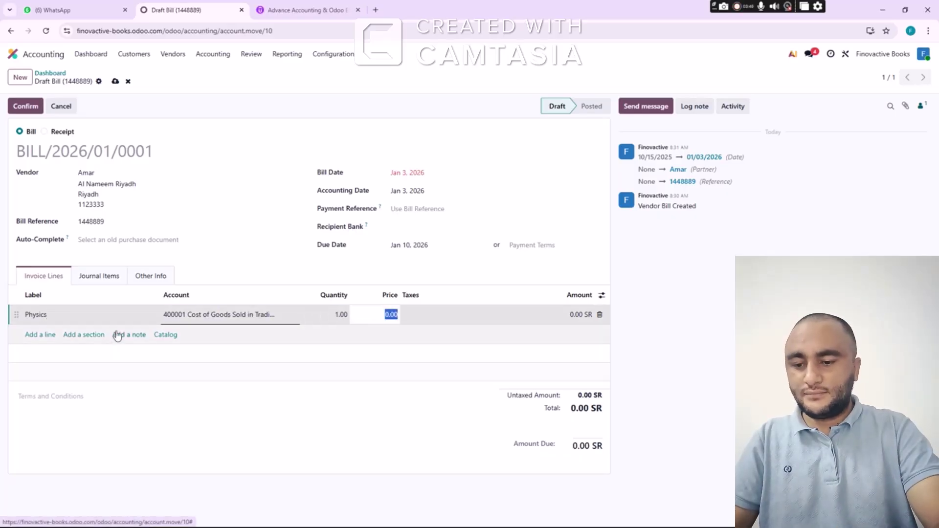
text(1)
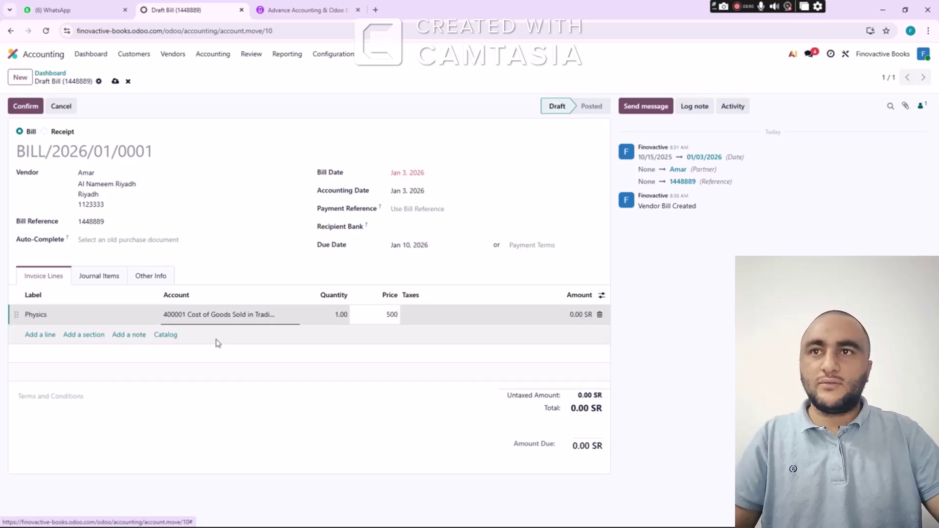
click(335, 314)
text(10)
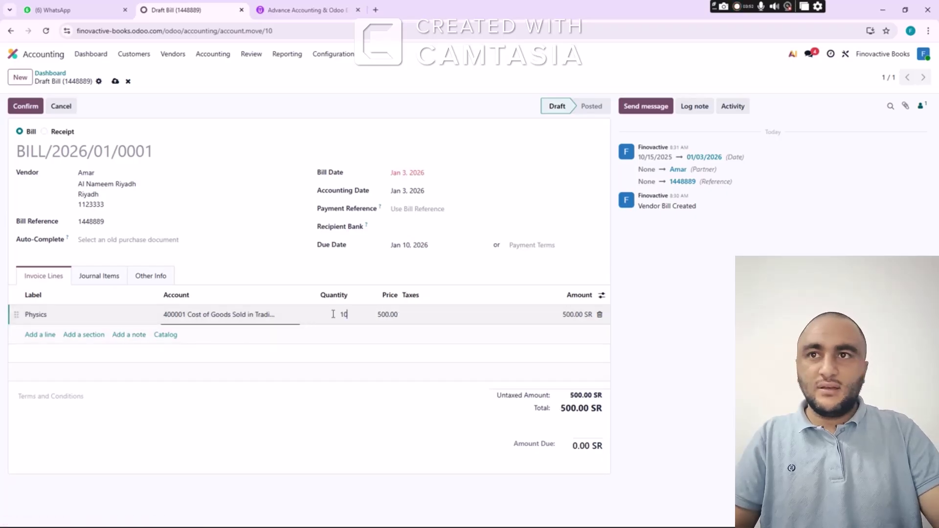
key(Tab)
key(Tab)
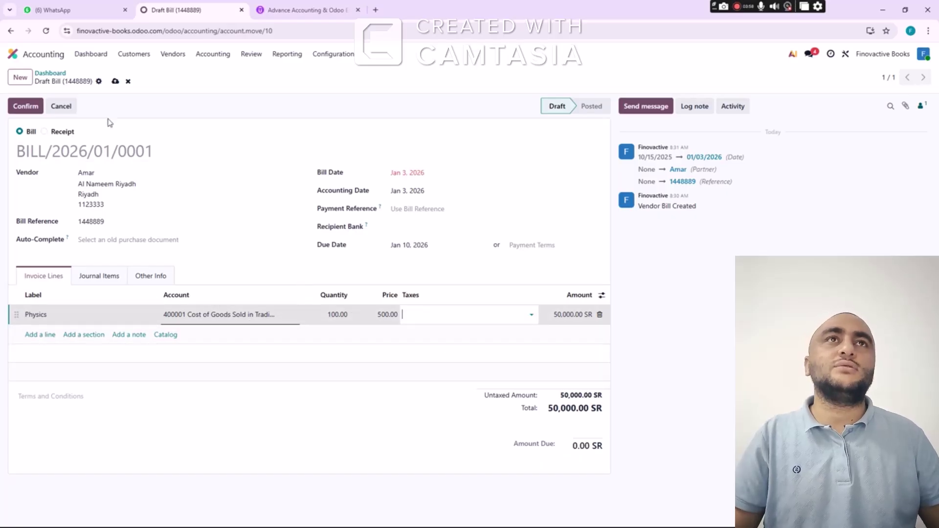
click(114, 279)
click(115, 282)
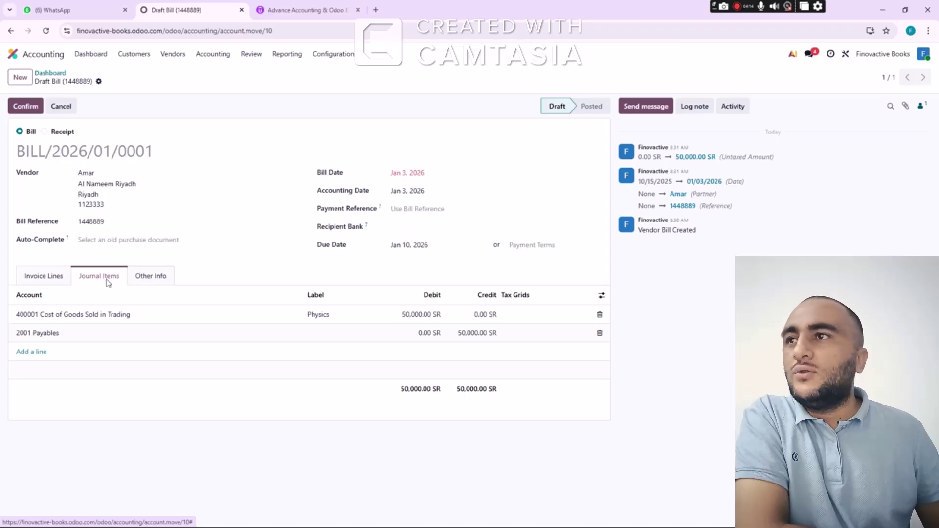
Review the bill's Other Info and Journal Items, then return to the Physics invoice line
click(151, 278)
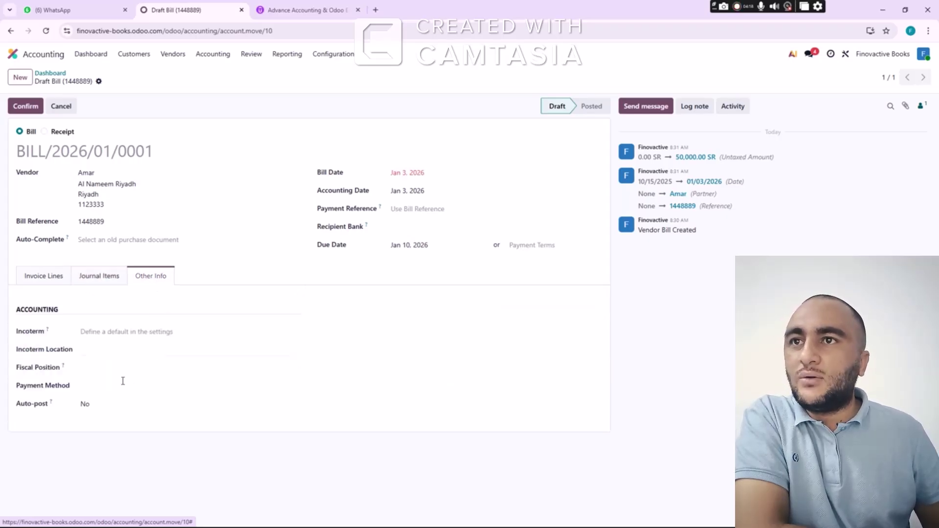
click(107, 281)
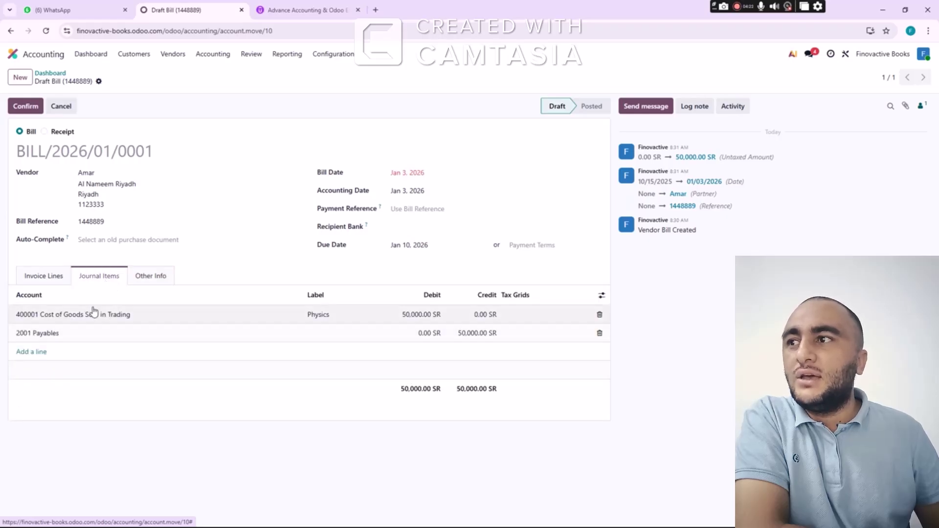
click(55, 282)
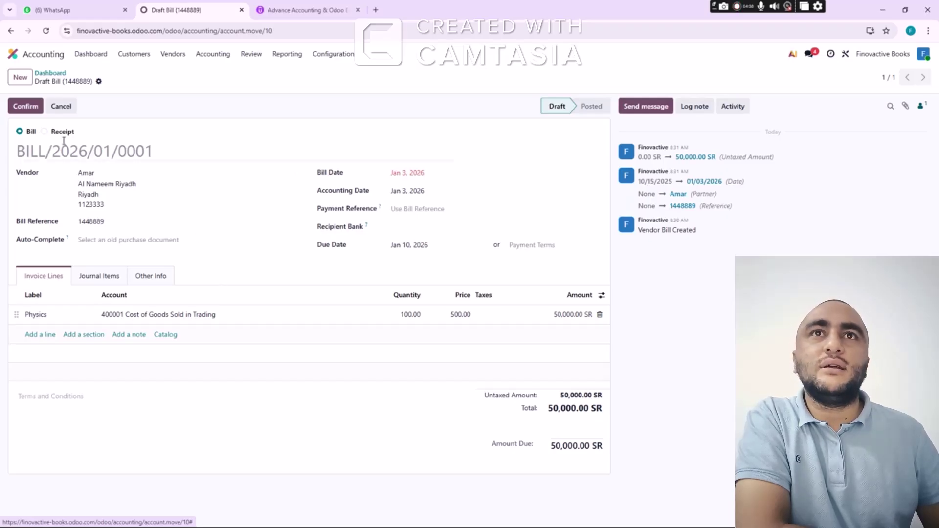
Post BILL/2026/01/0001 and list the Purchases bills to pay
click(28, 109)
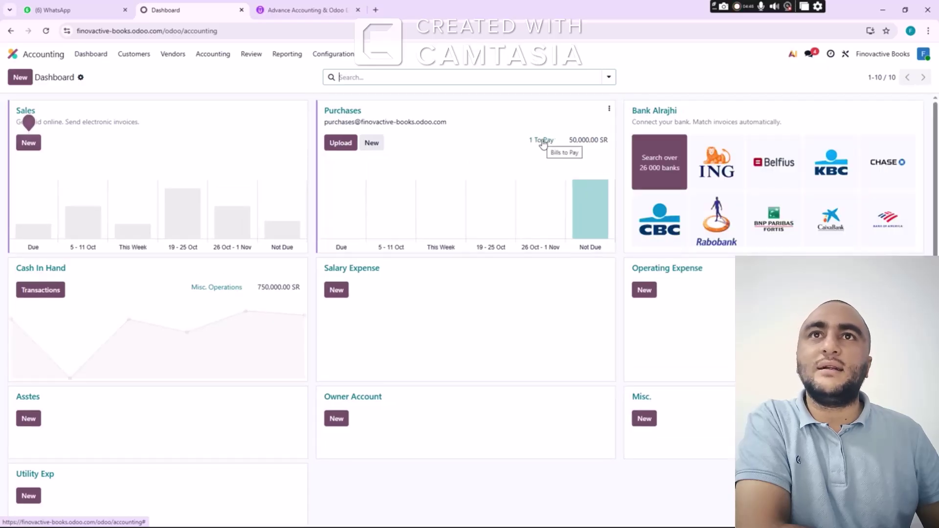
click(543, 141)
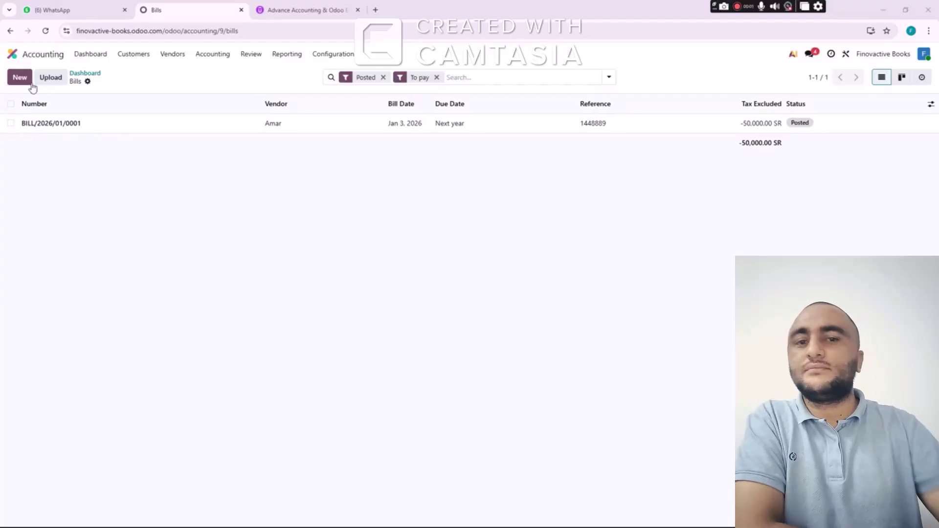
Start a new bill and create the Chemistry purchase's vendor from the workbook as a new partner
click(22, 79)
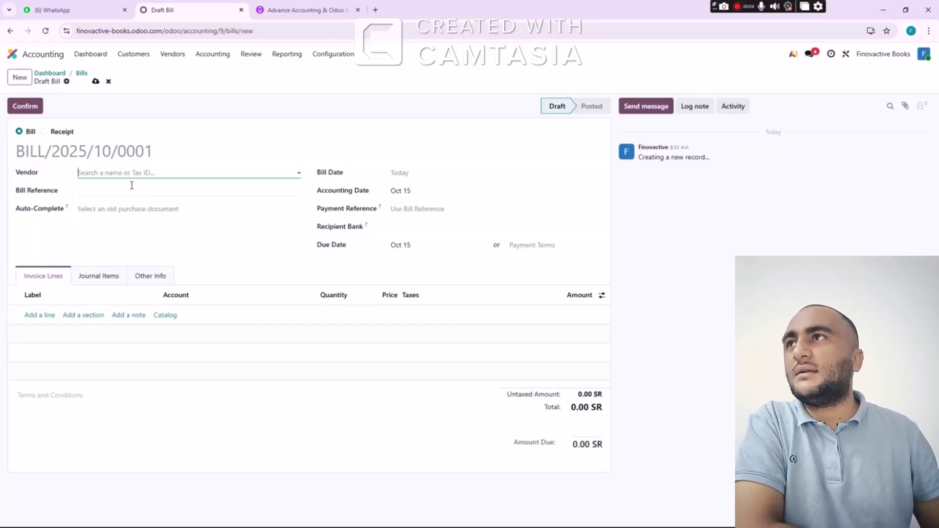
key(alt+Tab)
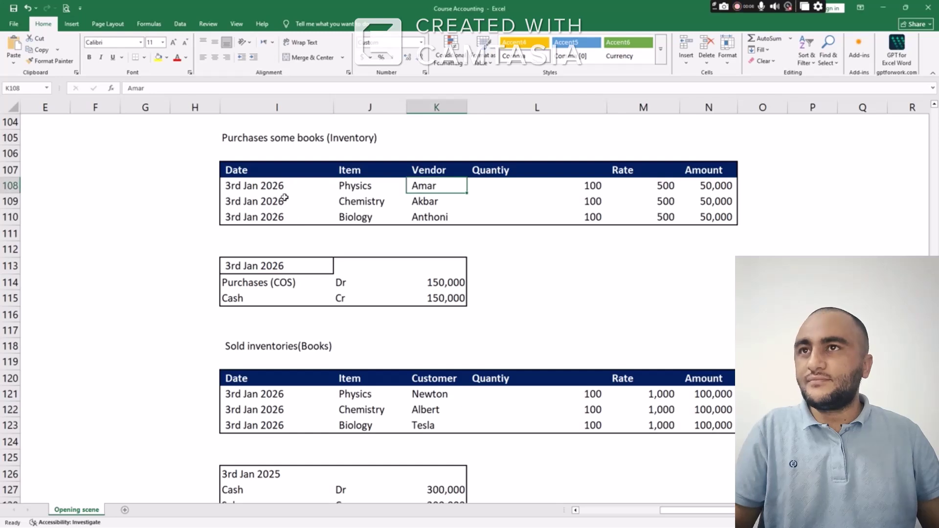
click(301, 202)
drag(301, 202, 429, 206)
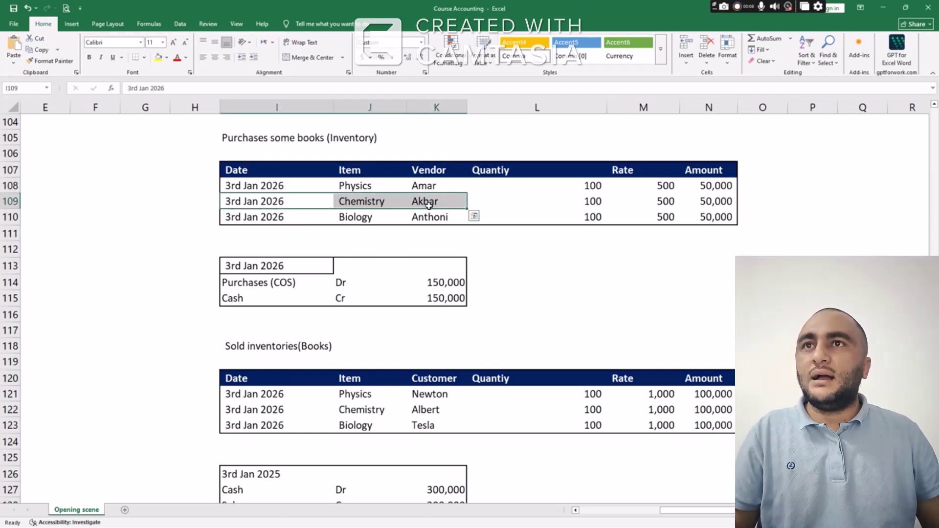
key(alt+Tab)
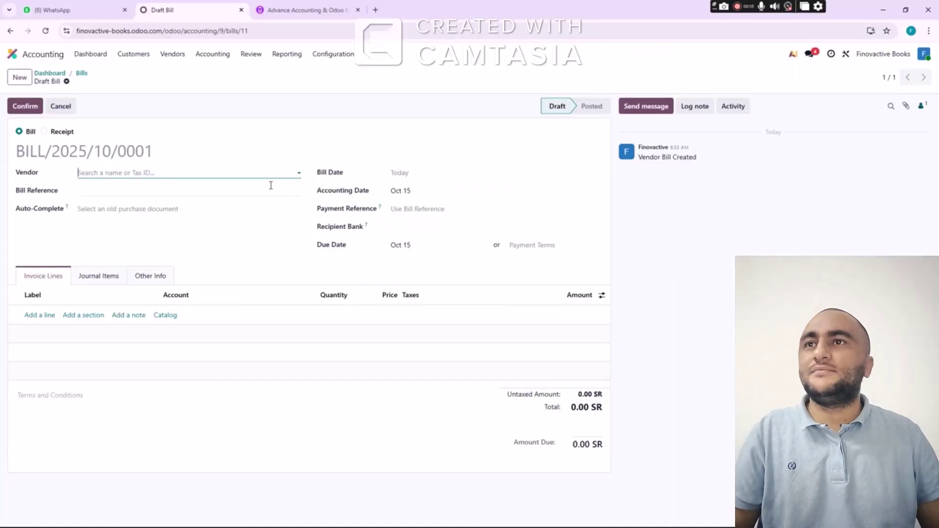
text(Akbar)
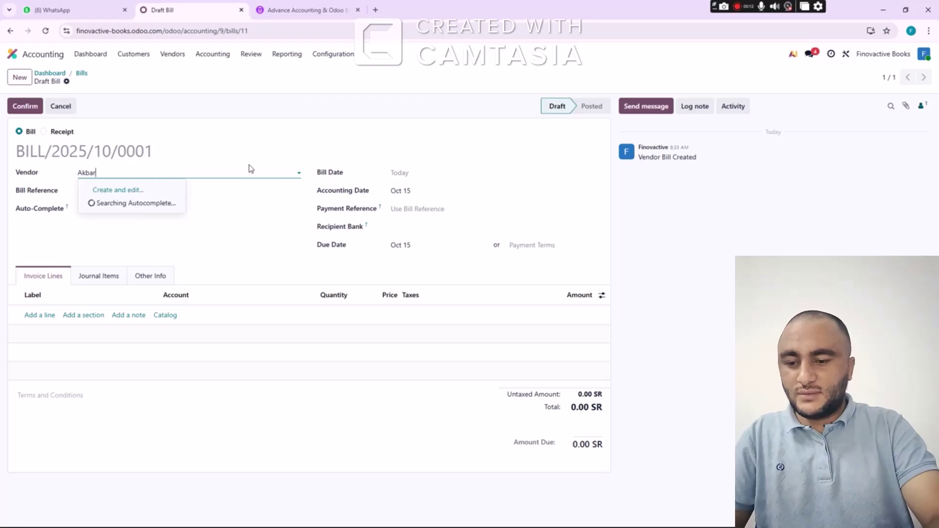
click(148, 192)
click(254, 423)
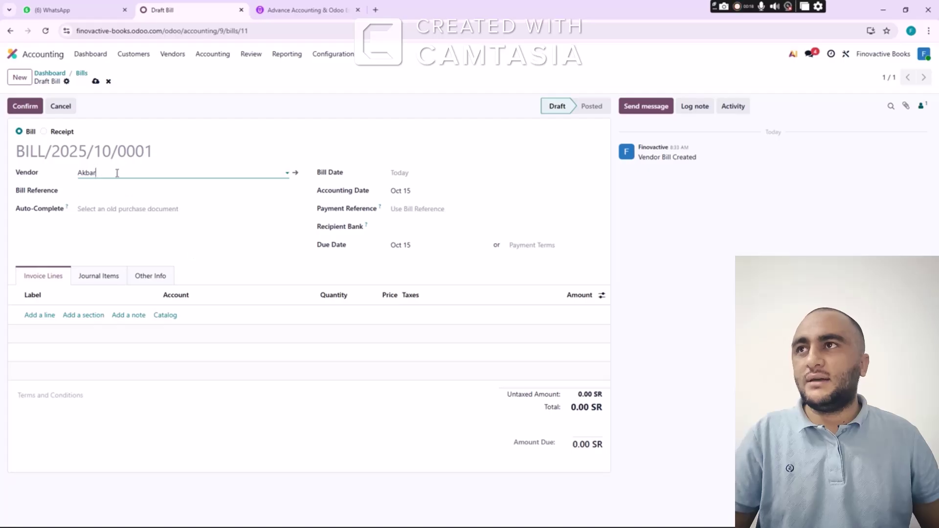
Date the bill Jan 3, 2026, due Jan 10, 2026
click(406, 174)
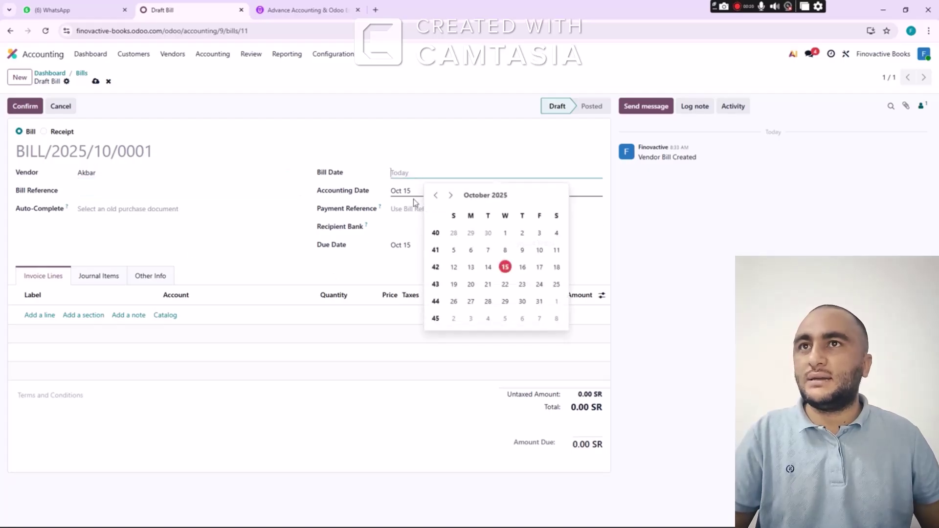
click(450, 195)
click(450, 195)
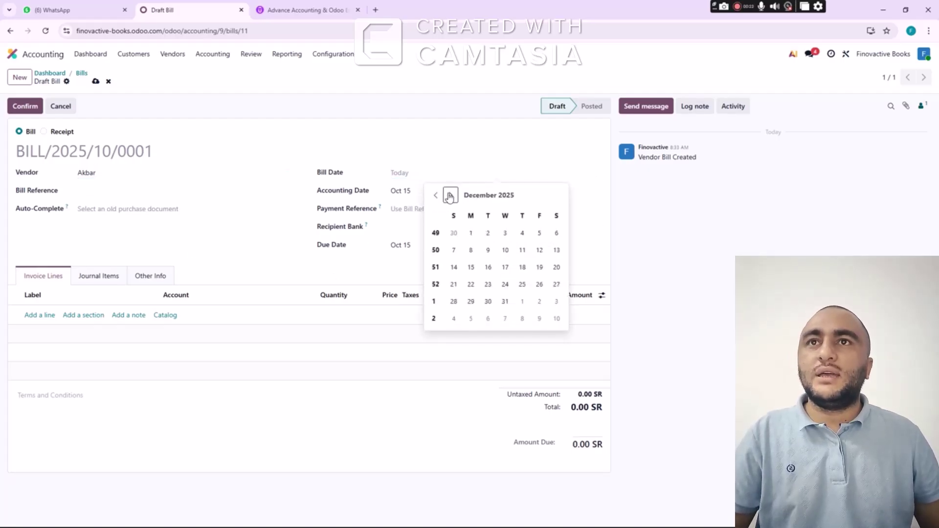
click(450, 196)
click(556, 233)
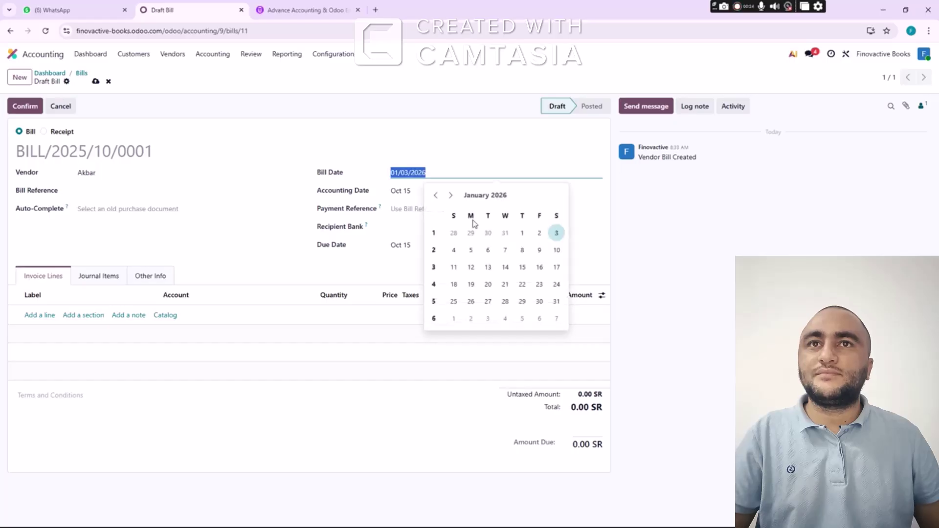
click(130, 192)
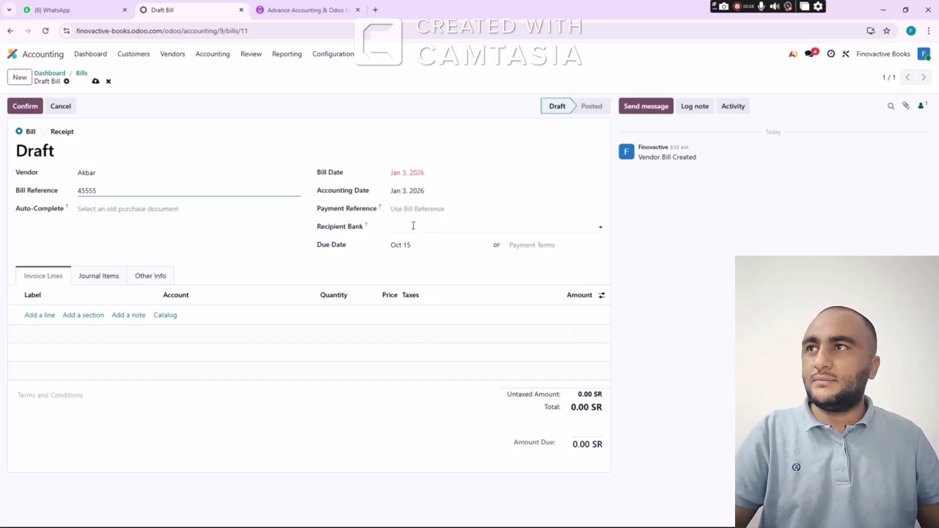
click(409, 245)
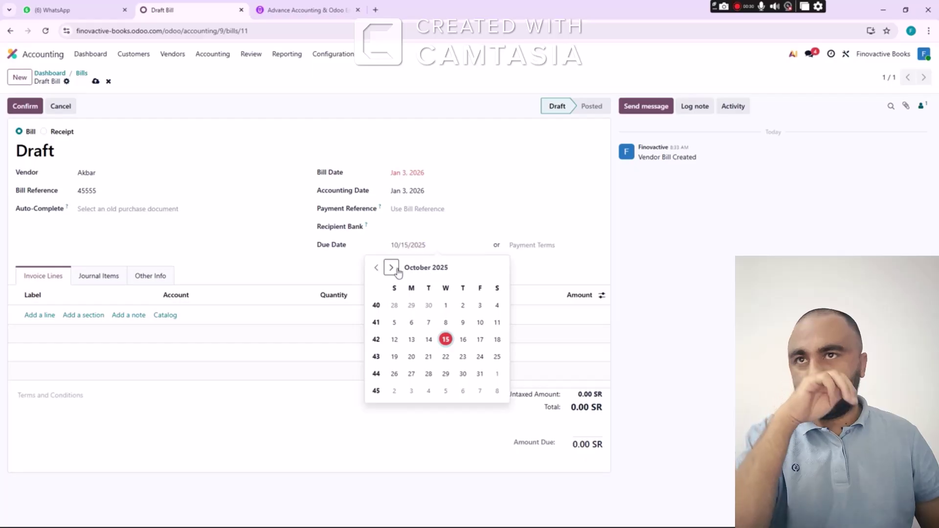
click(394, 268)
click(394, 268)
click(394, 268)
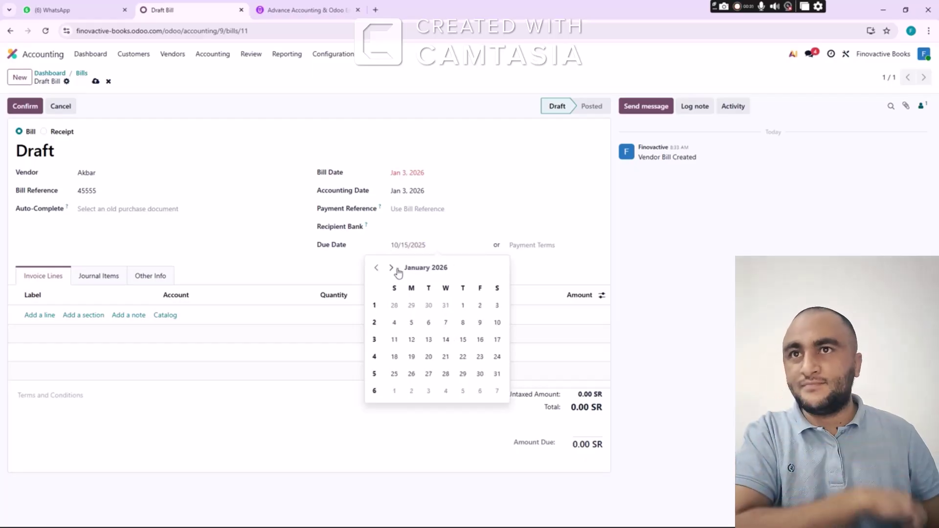
click(497, 323)
Add a Chemistry line of 100 at 500 and post BILL/2026/01/0002
click(35, 315)
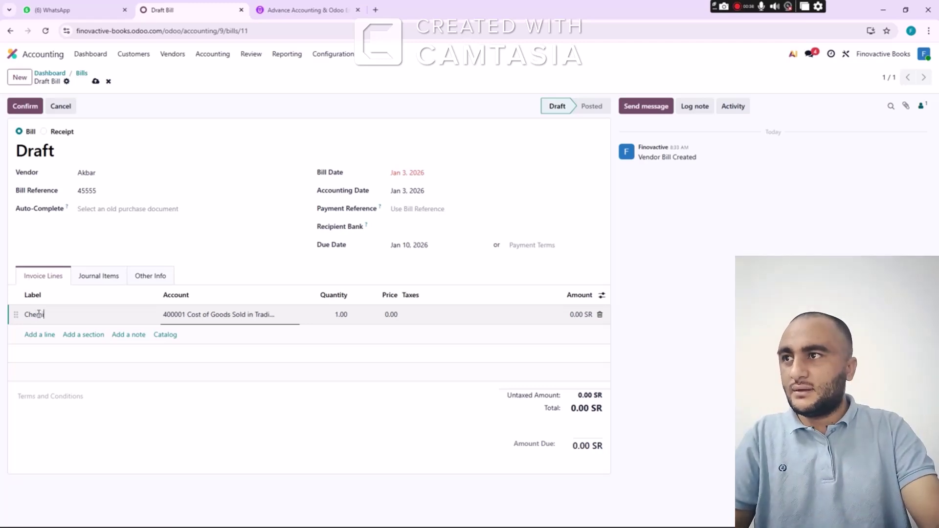
text(Chemistry)
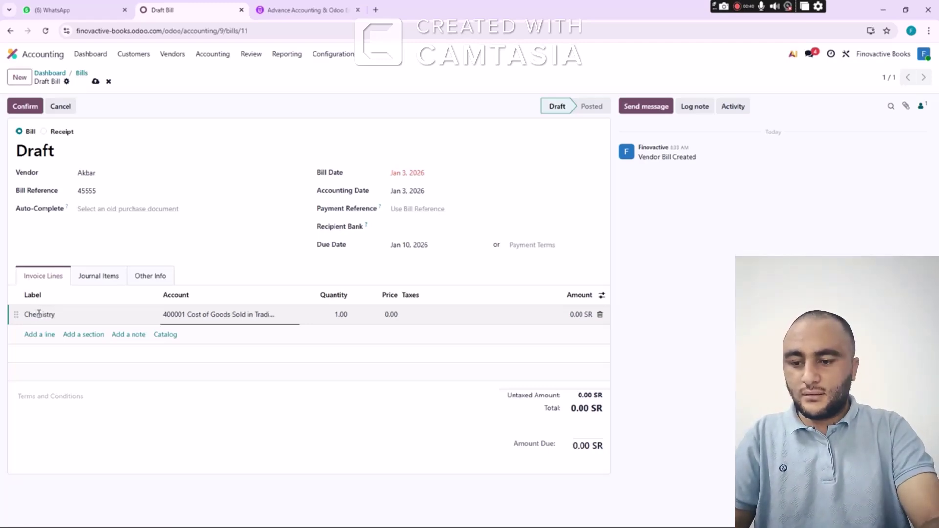
key(Tab)
key(Tab)
text(1)
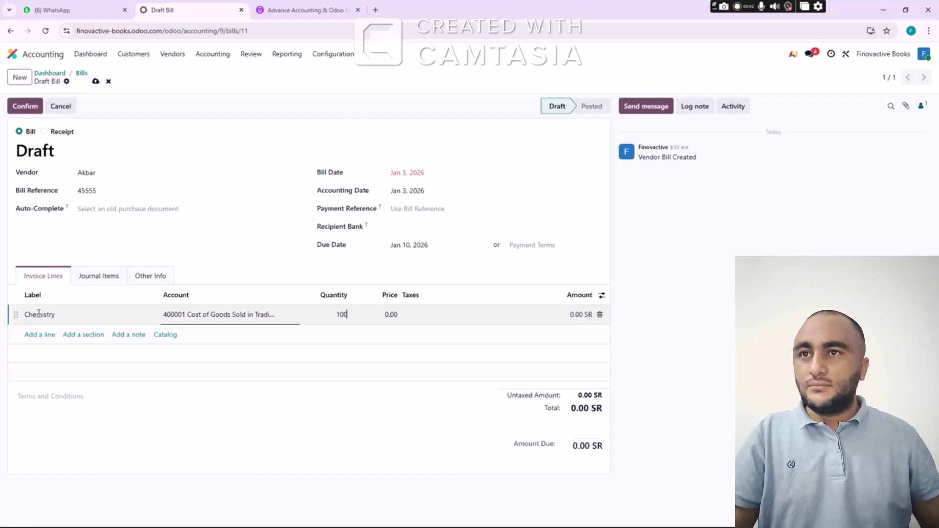
key(Tab)
text(50)
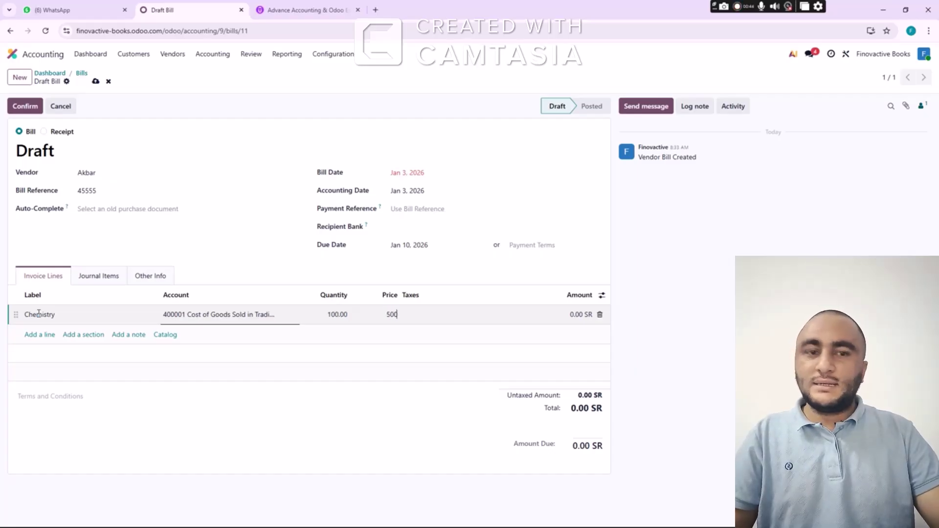
key(Tab)
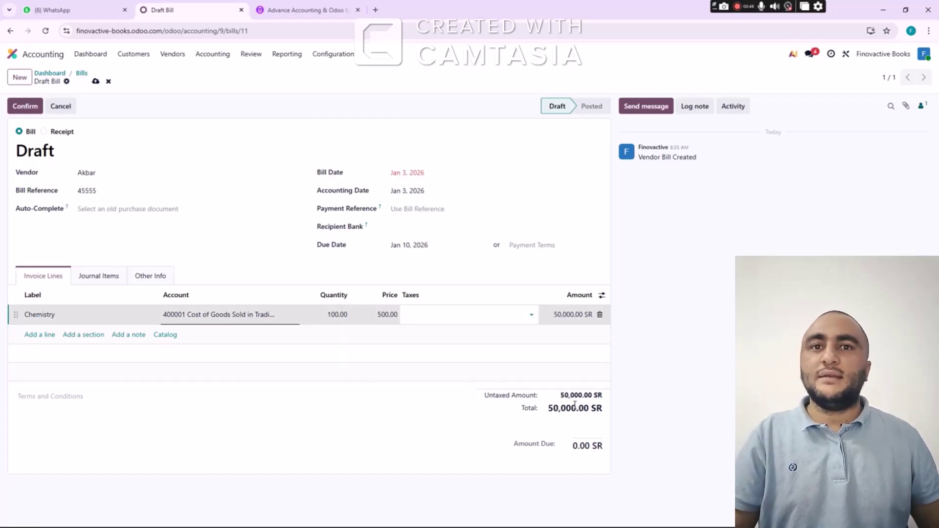
click(27, 109)
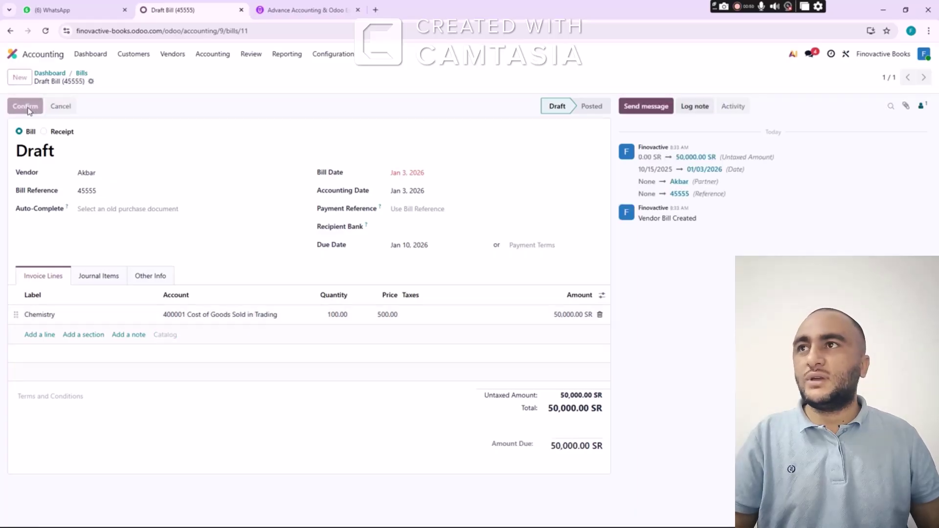
Start a new bill and create the Biology purchase's vendor from the workbook as a new partner
click(20, 78)
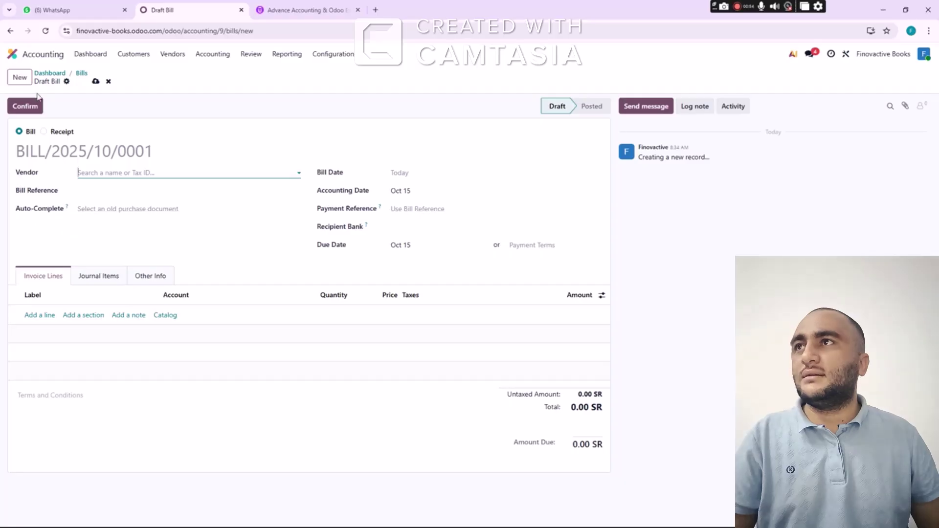
key(alt+Tab)
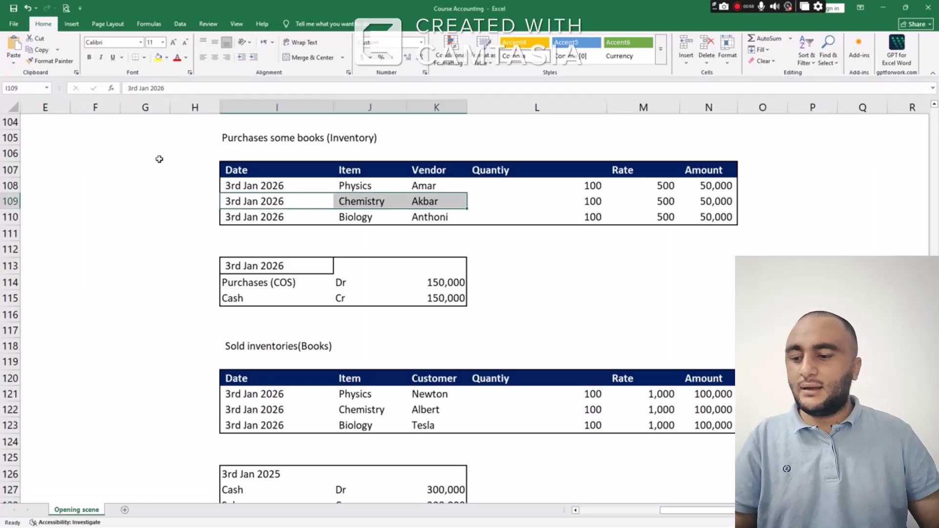
drag(262, 215, 424, 225)
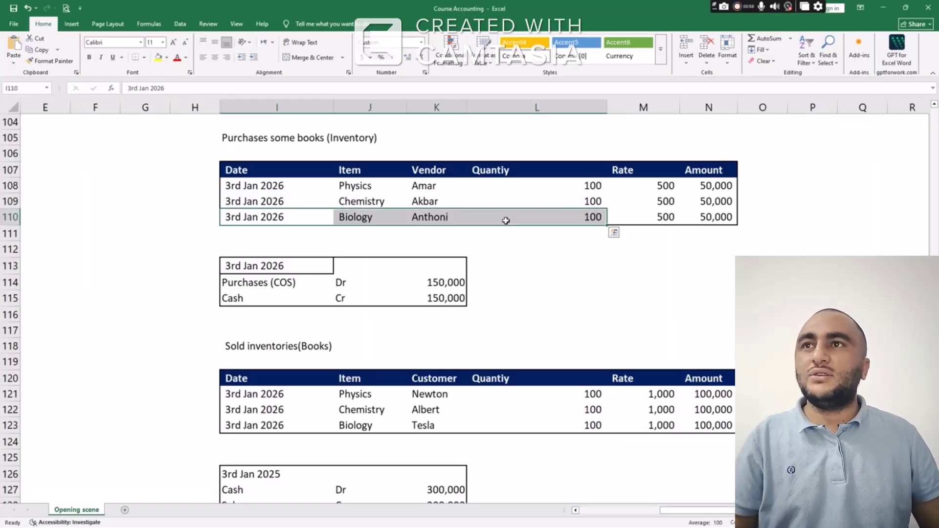
key(alt+Tab)
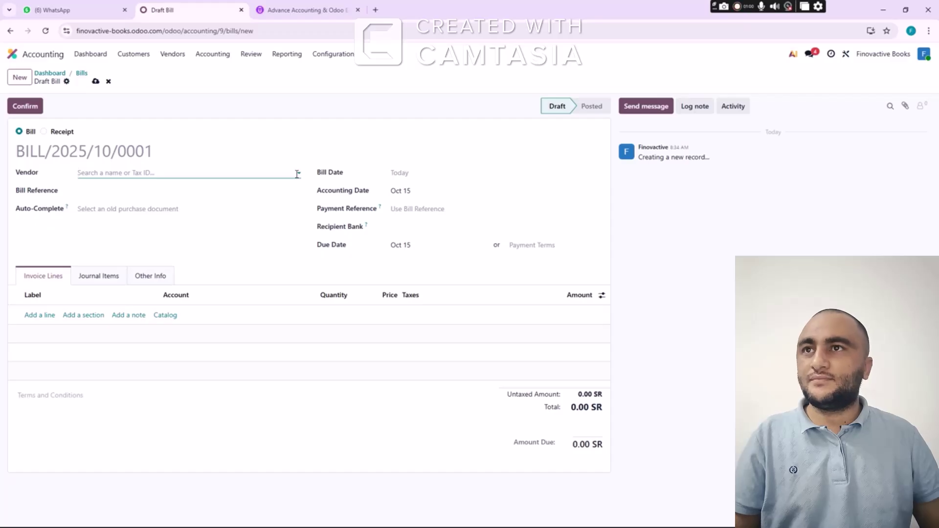
text(Antho)
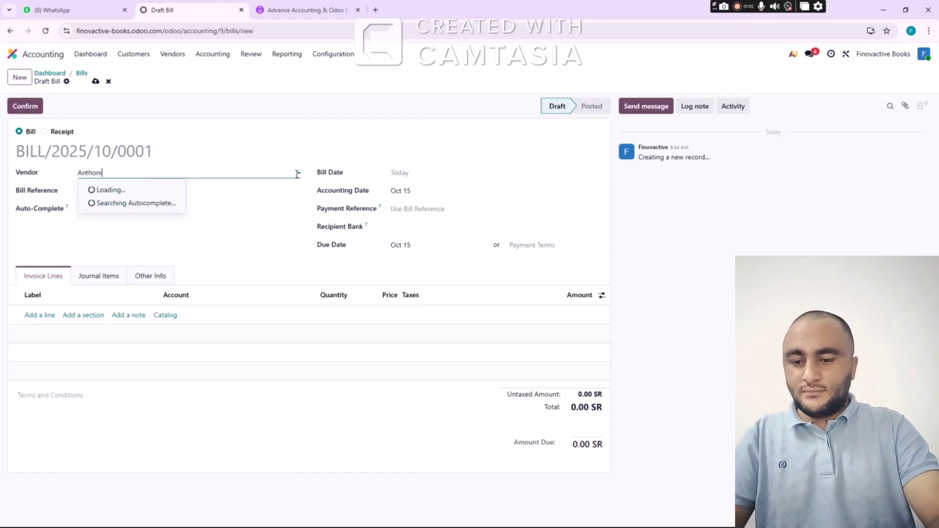
text(ni)
click(163, 192)
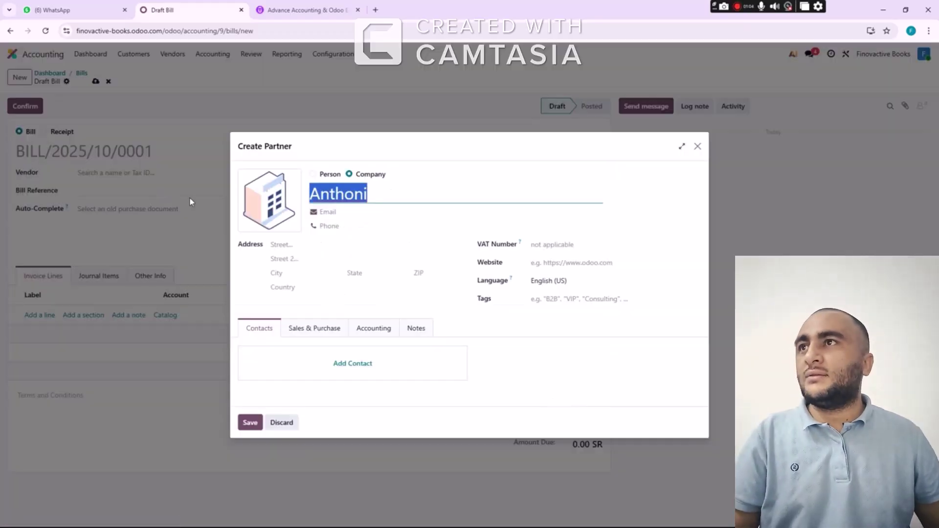
click(250, 423)
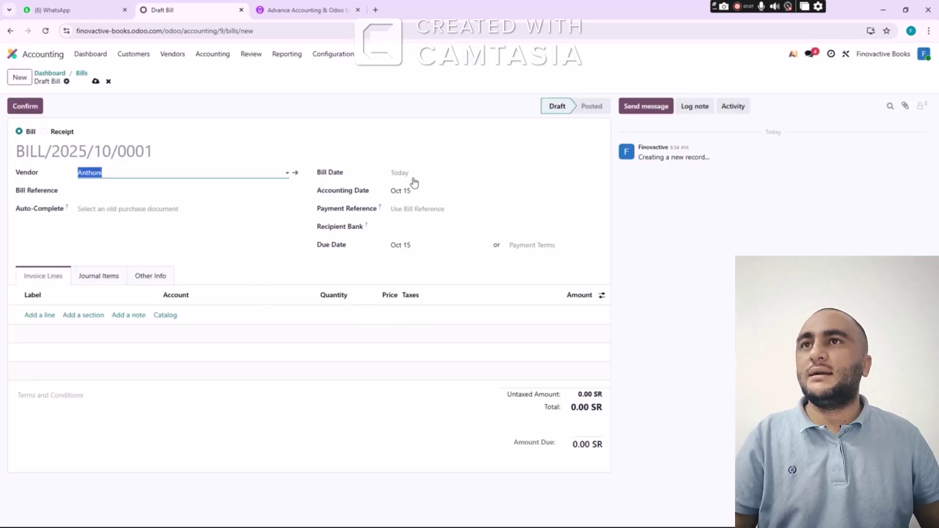
Date the bill Jan 3, 2026, enter the bill reference, and set due date Jan 10, 2026
click(411, 176)
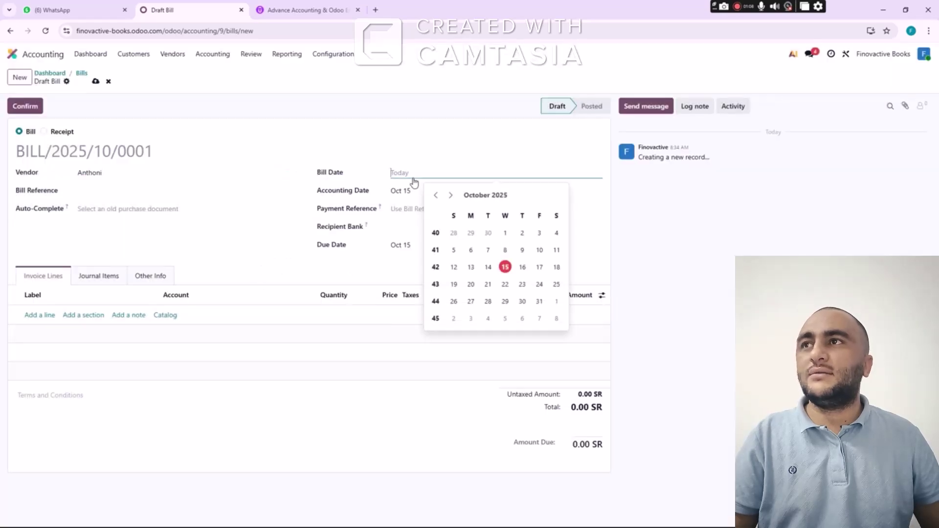
click(449, 196)
click(450, 197)
click(450, 197)
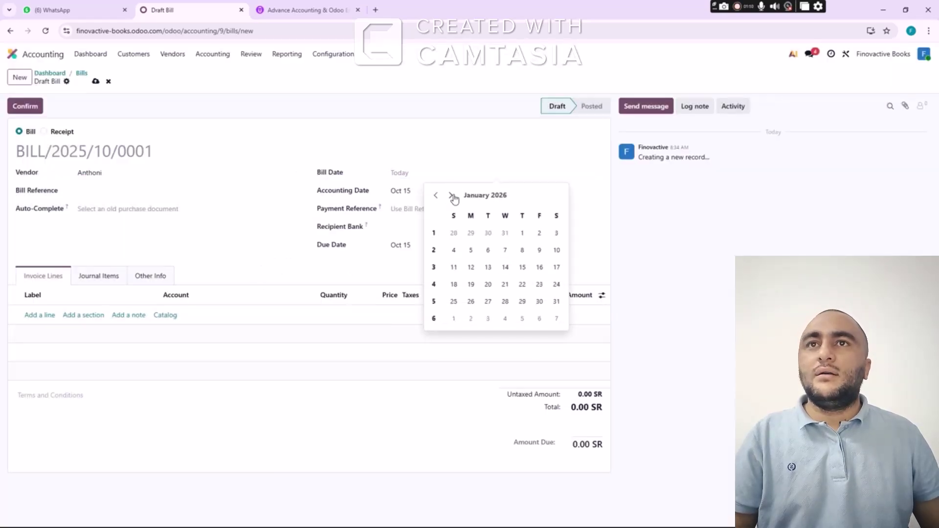
click(557, 235)
click(129, 193)
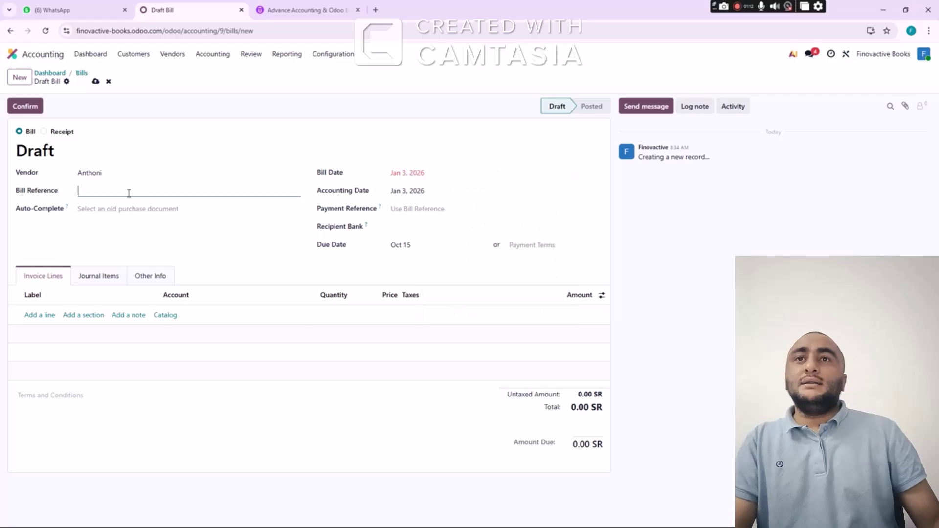
text(666777)
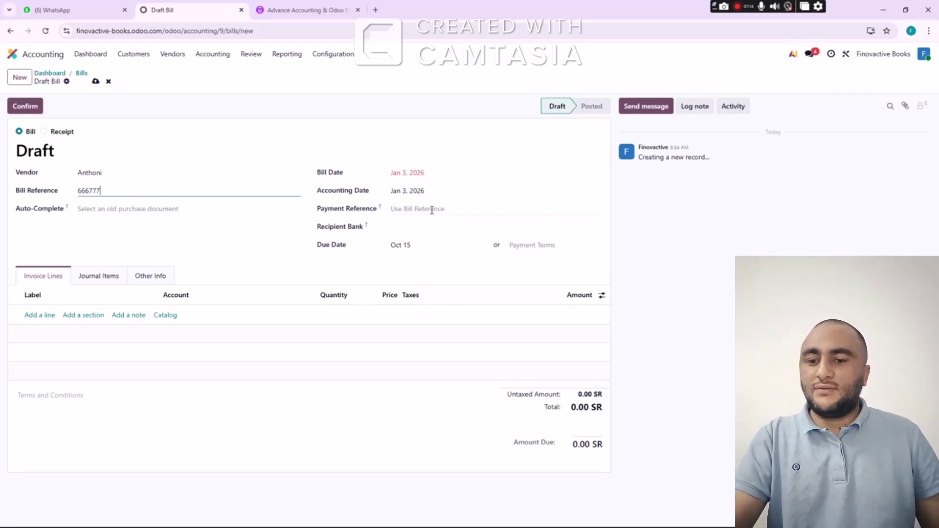
click(420, 246)
click(391, 268)
click(391, 268)
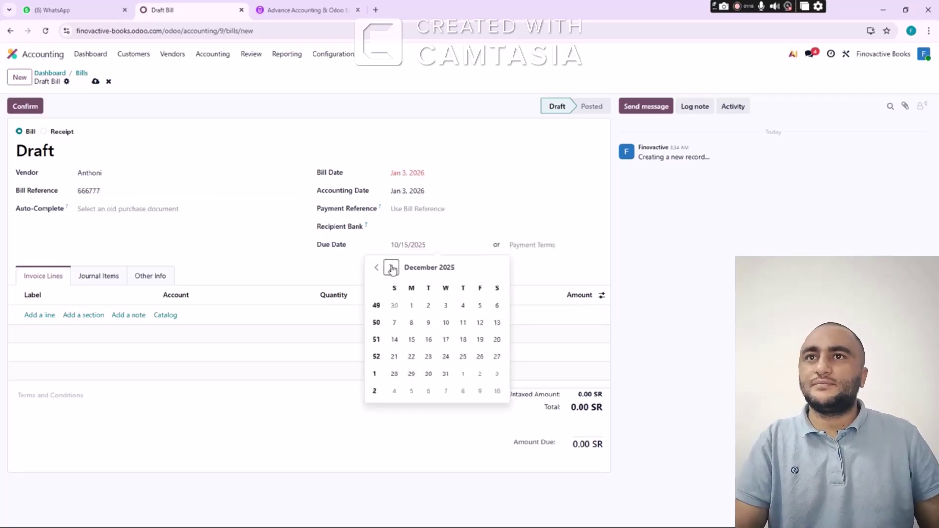
click(391, 268)
click(497, 323)
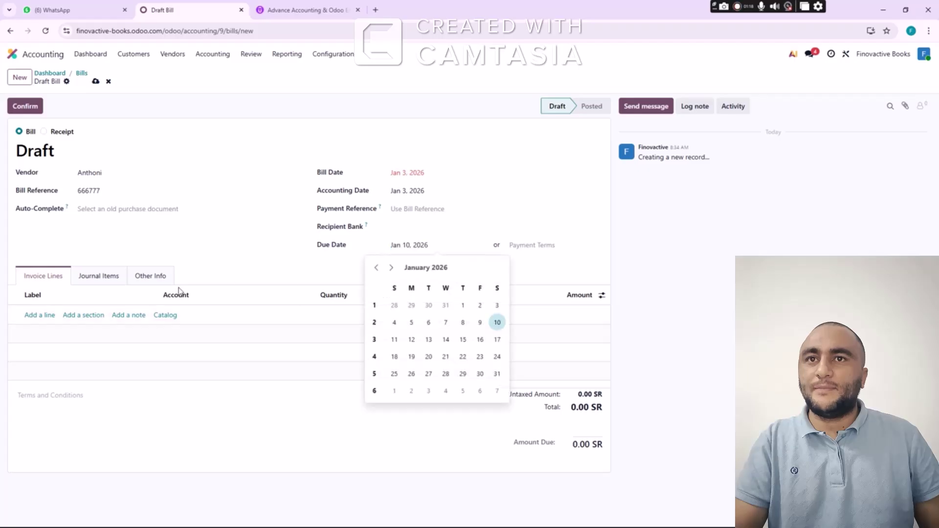
Add a Biology line of 100 at 500 and post BILL/2026/01/0003
click(45, 319)
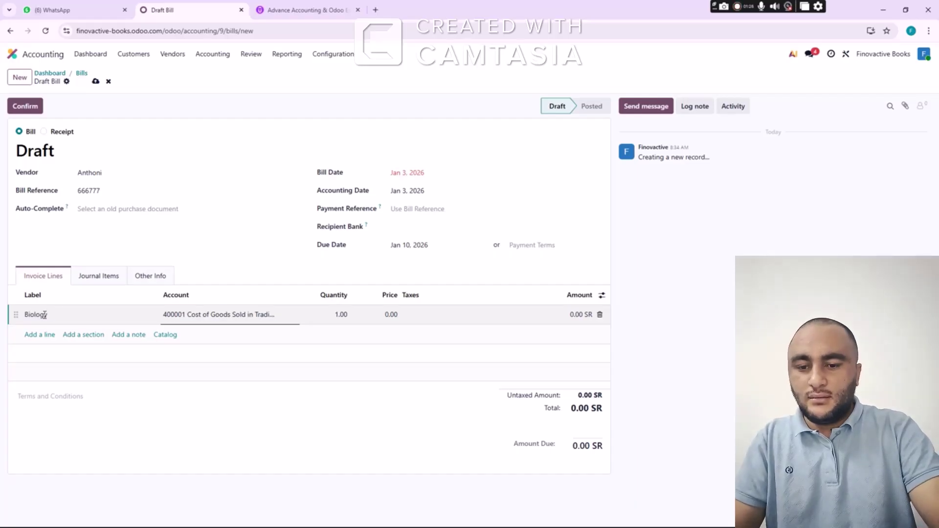
key(Tab)
text(100)
key(Tab)
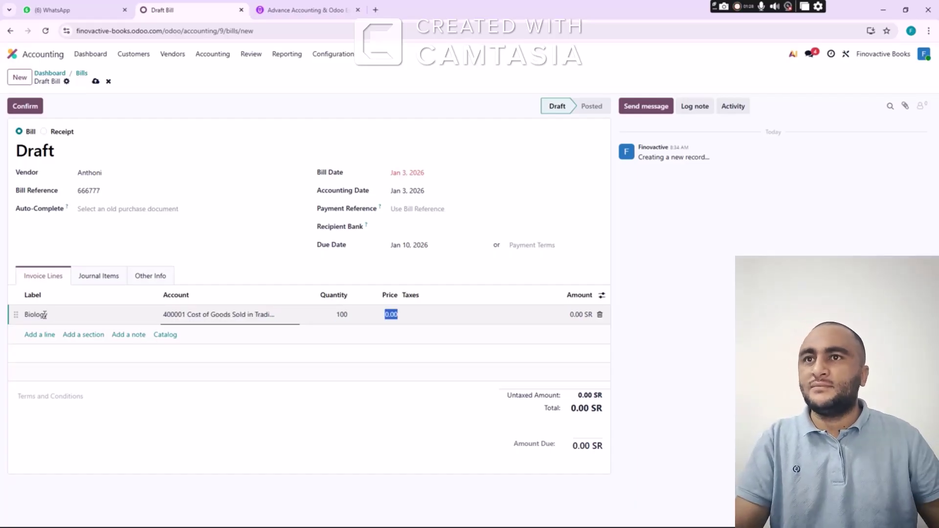
text(5)
key(Tab)
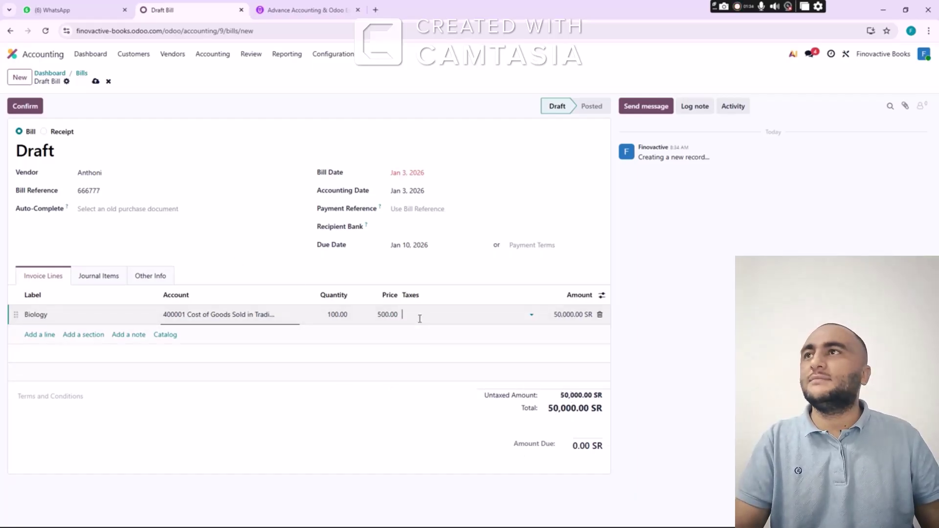
click(21, 111)
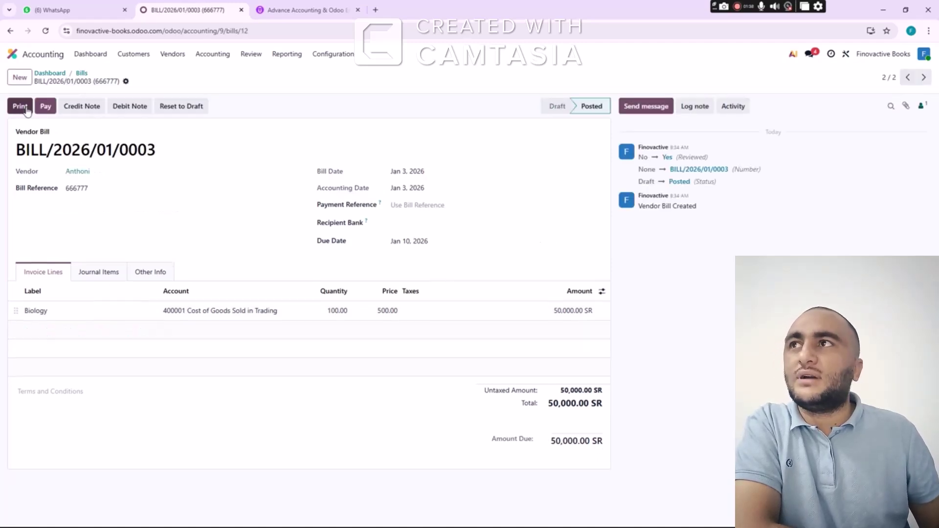
Check the bill's journal items, then match the workbook's 3rd Jan 2026 Purchases (COS) and Cash entry
click(97, 273)
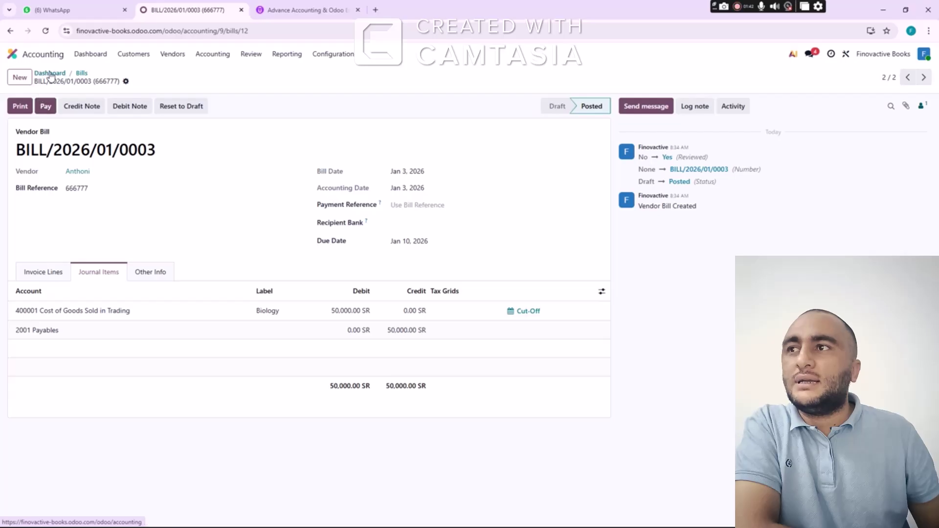
click(50, 73)
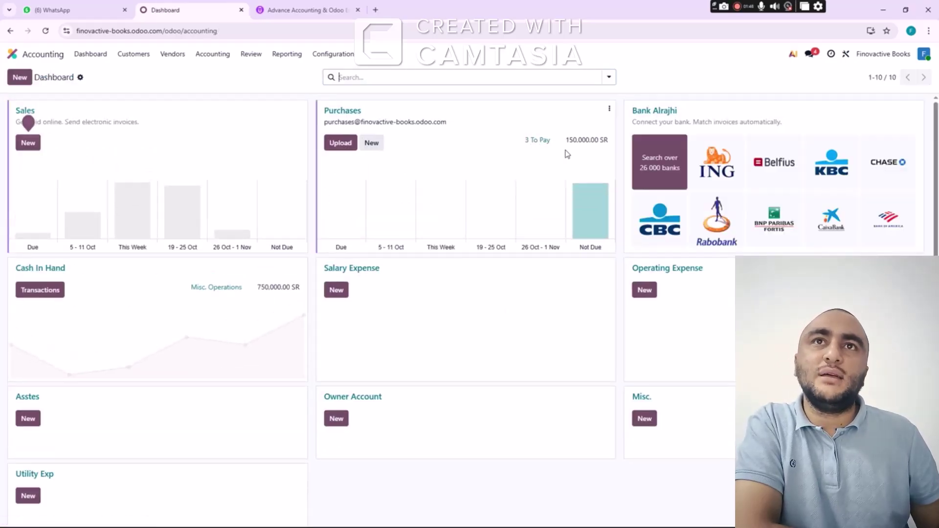
key(alt+Tab)
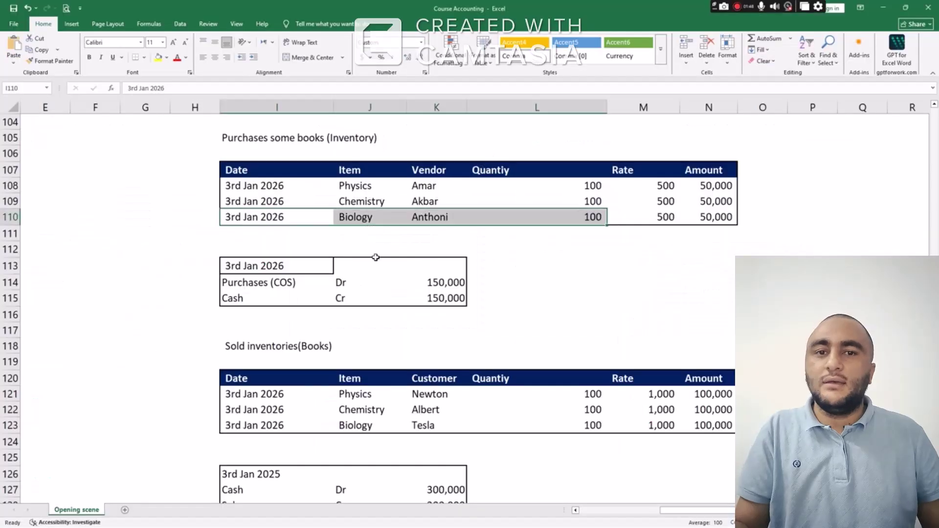
scroll(379, 249, down, 2)
scroll(384, 221, up, 2)
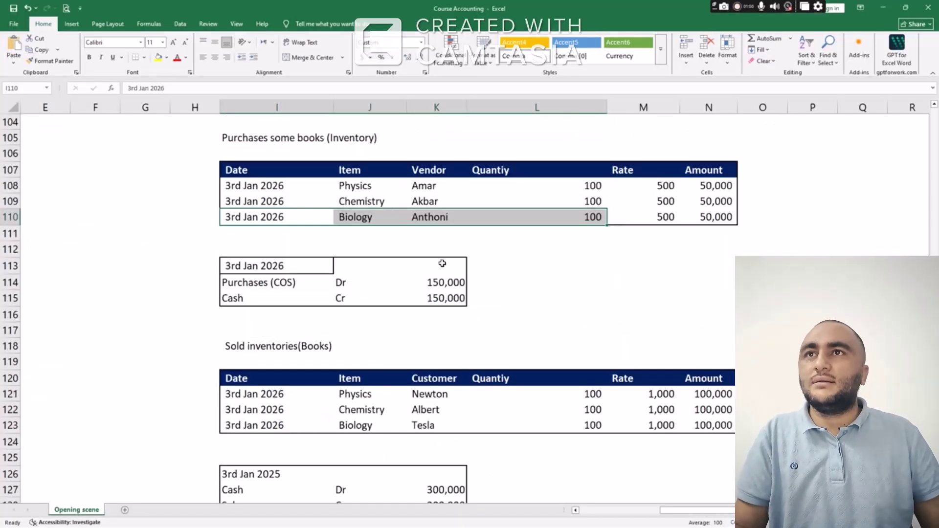
drag(288, 260, 448, 298)
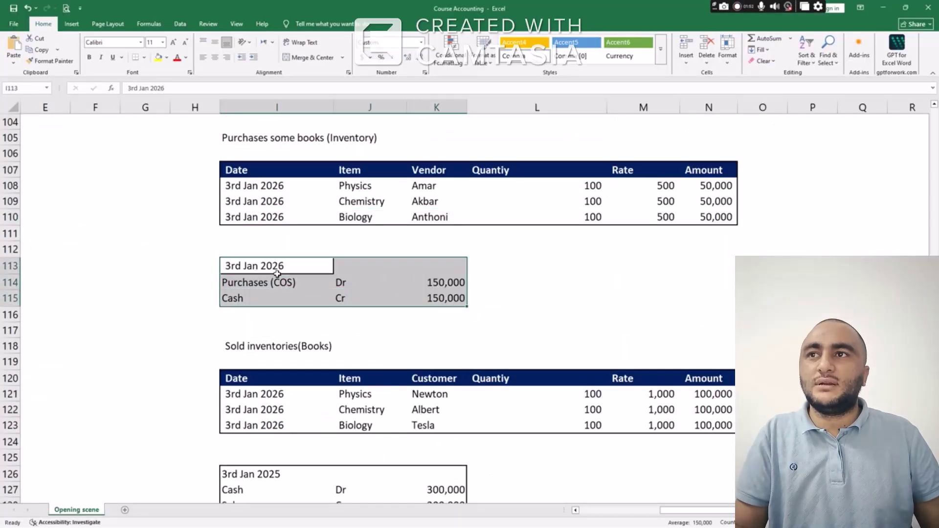
drag(376, 281, 436, 281)
drag(264, 297, 441, 297)
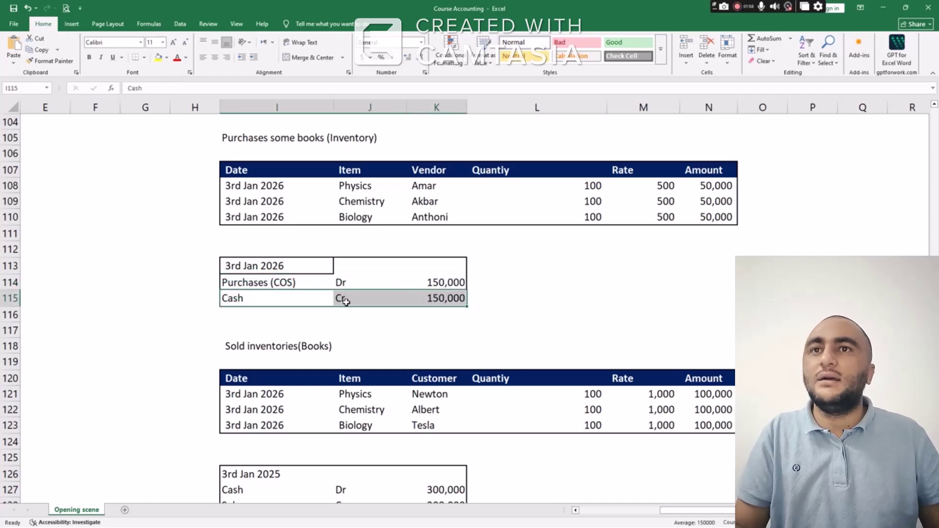
key(alt+Tab)
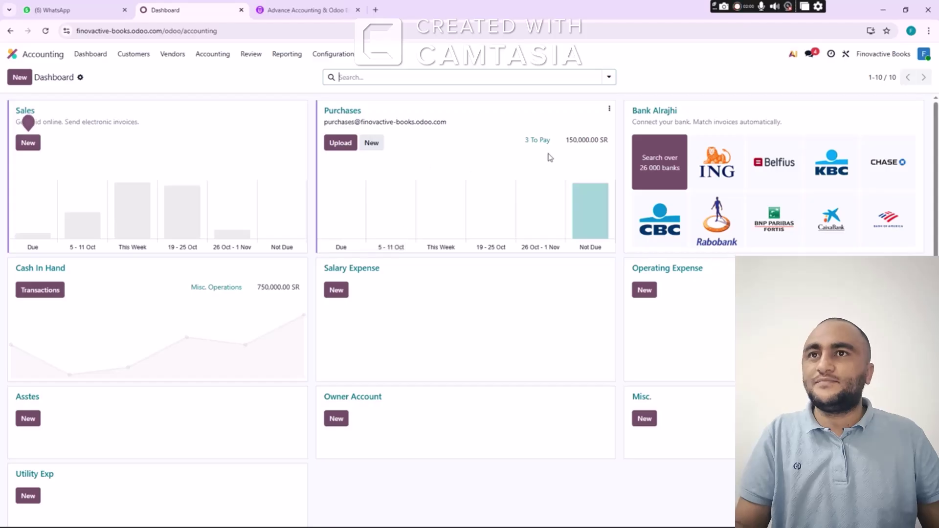
Reopen BILL/2026/01/0003 from the bills-to-pay list, then return to the Accounting Dashboard
click(537, 141)
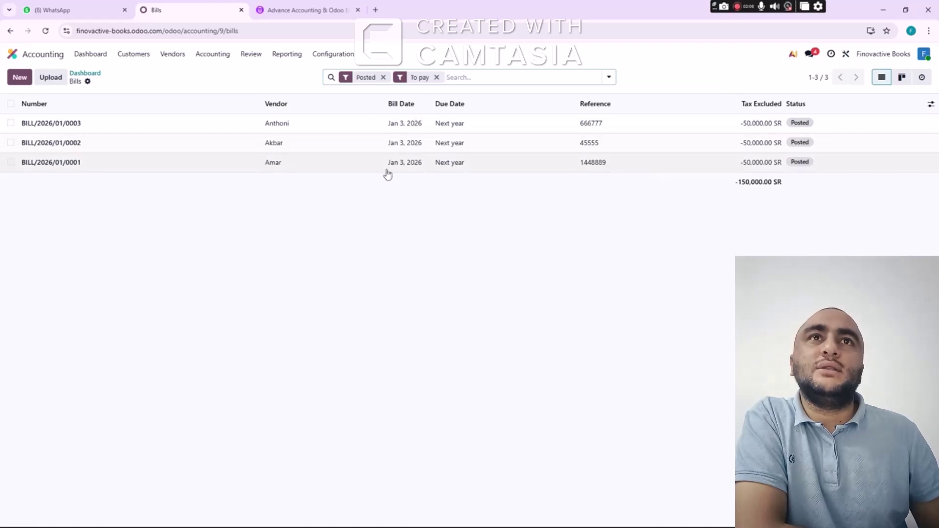
click(57, 122)
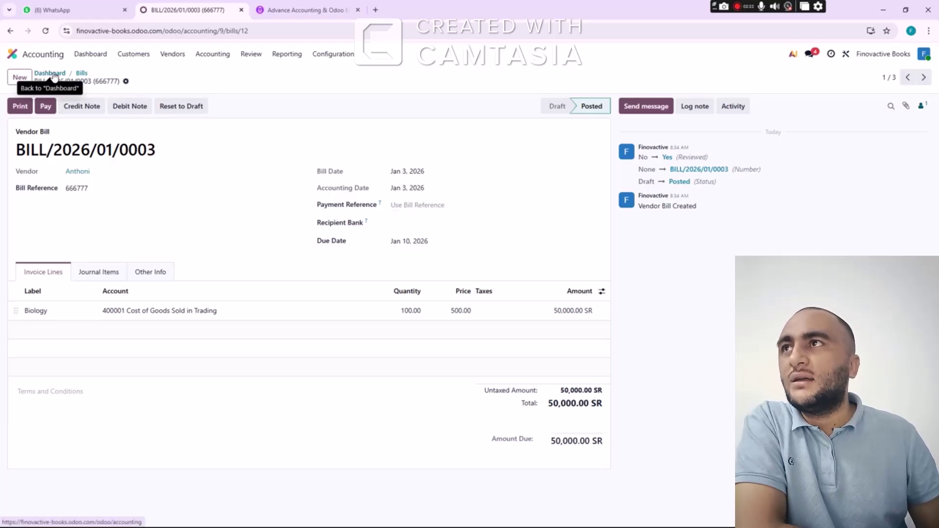
click(53, 74)
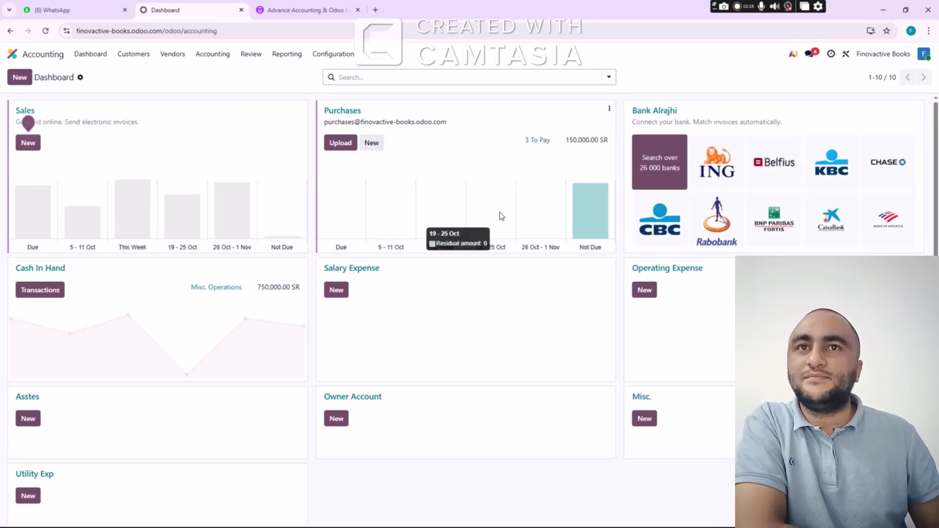
key(alt+Tab)
key(alt+Tab)
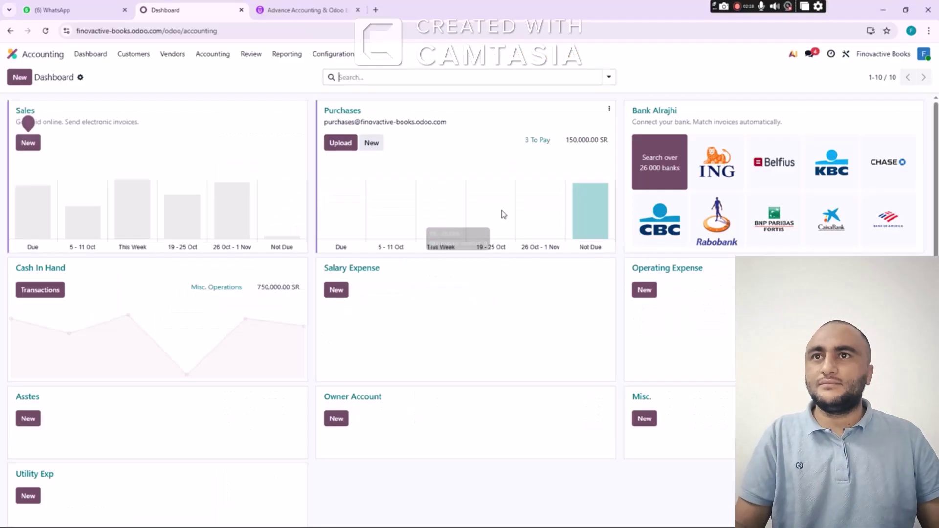
click(543, 146)
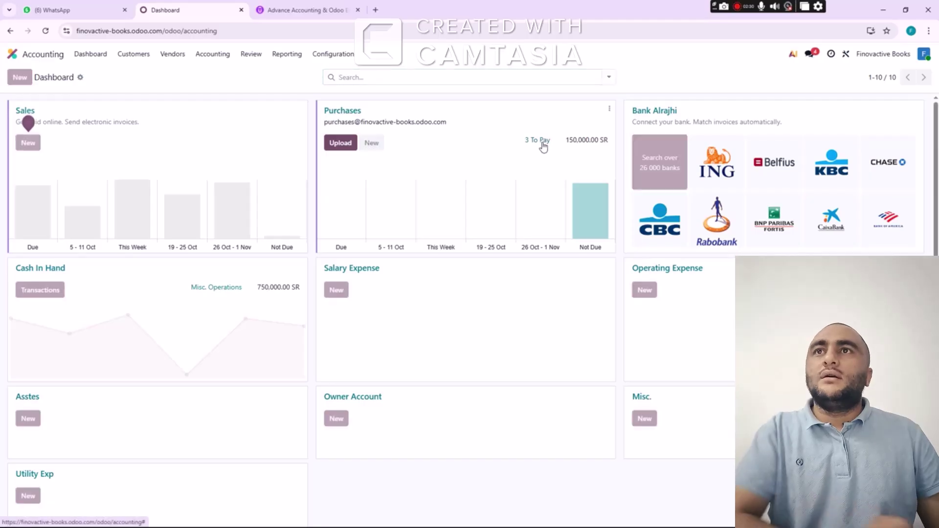
click(78, 126)
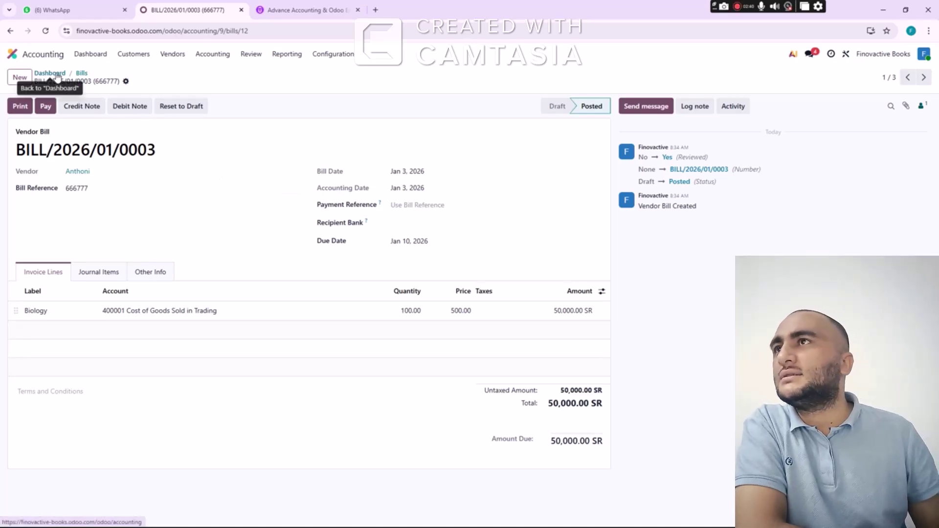
click(57, 75)
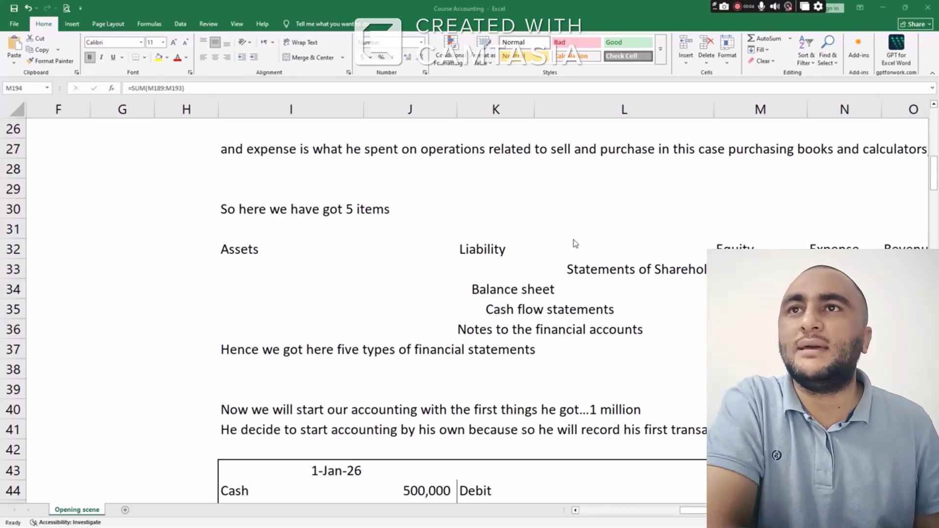
Highlight the 1-Jan-26 Cash, Bank Loan and Capital opening entry in the workbook journal
scroll(574, 247, up, 1)
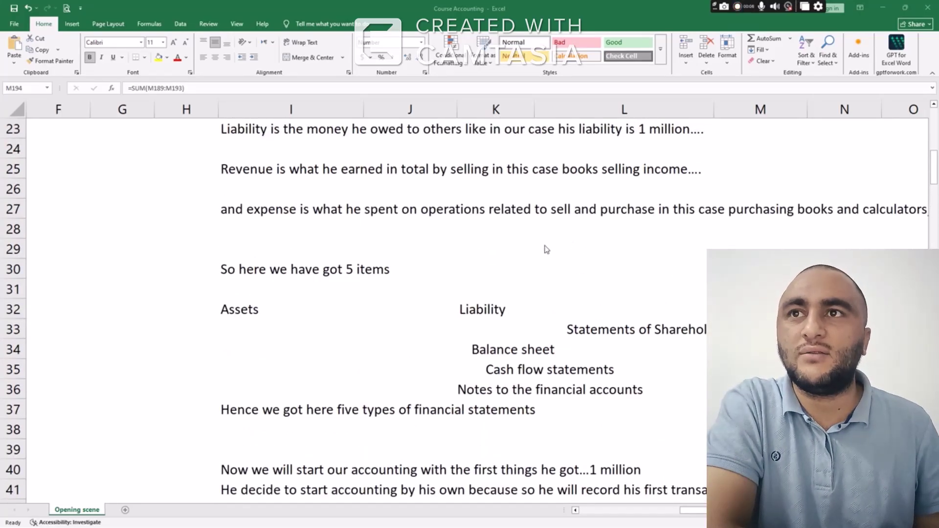
scroll(545, 248, down, 7)
scroll(469, 251, up, 4)
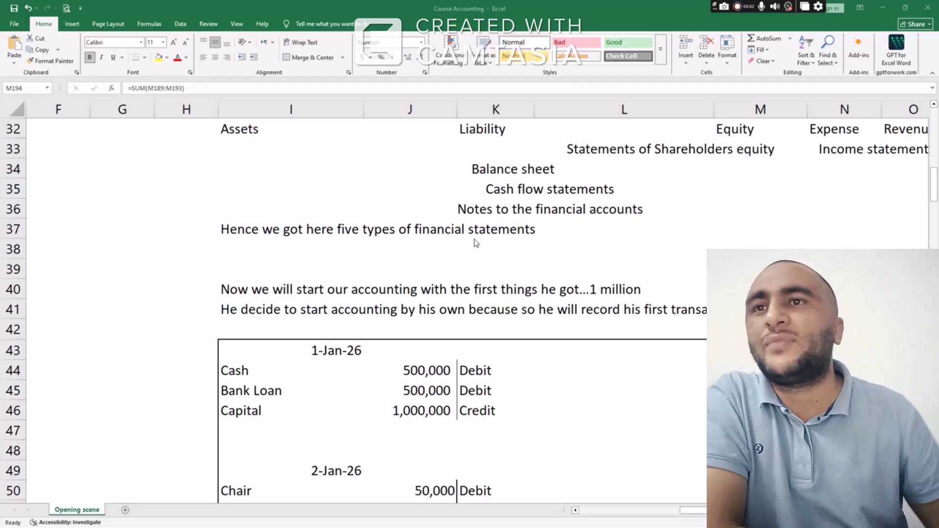
scroll(497, 217, down, 4)
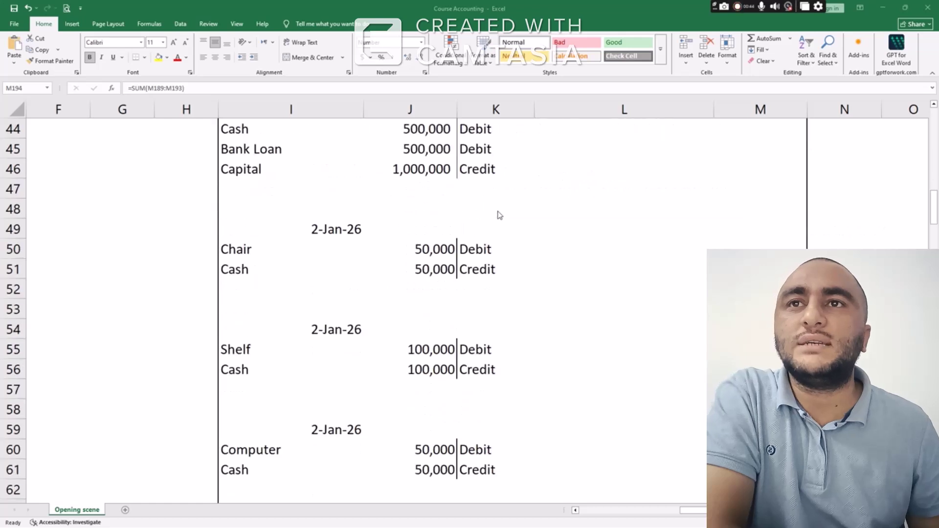
scroll(499, 215, up, 1)
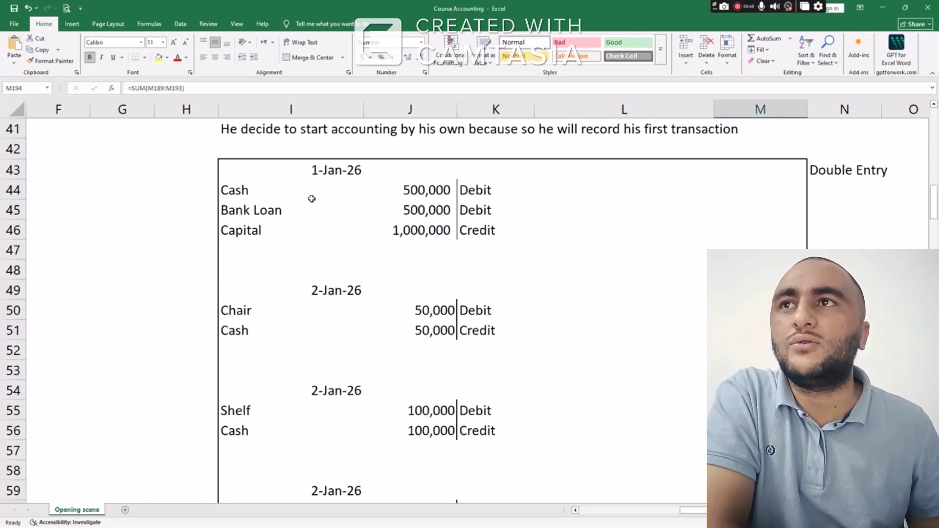
drag(276, 192, 497, 237)
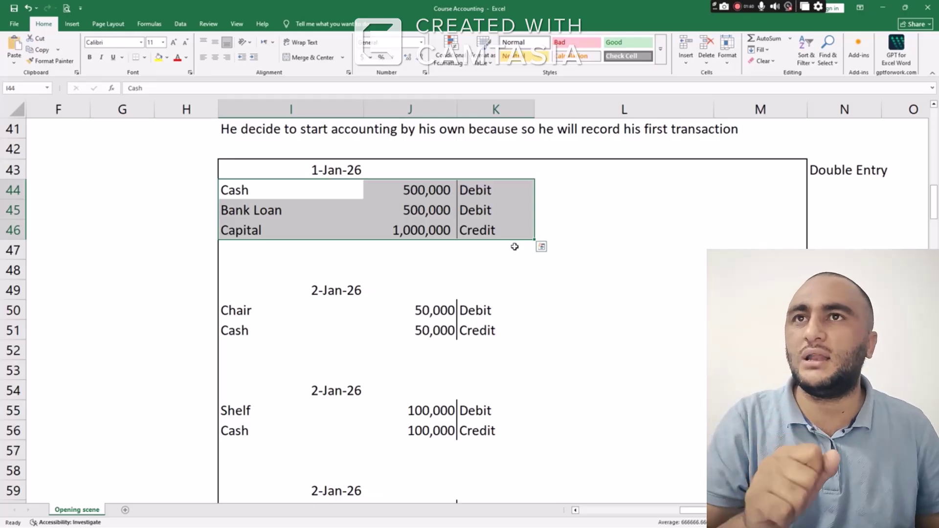
click(509, 252)
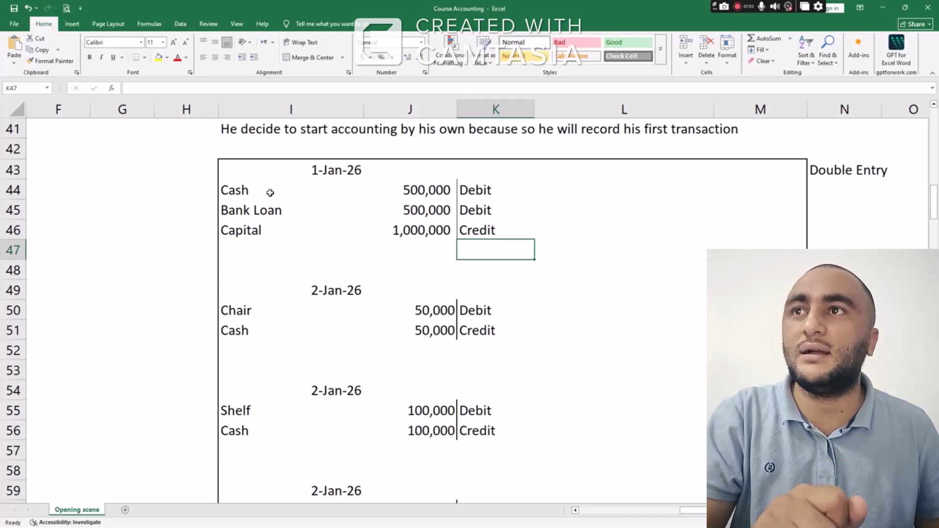
drag(270, 192, 475, 237)
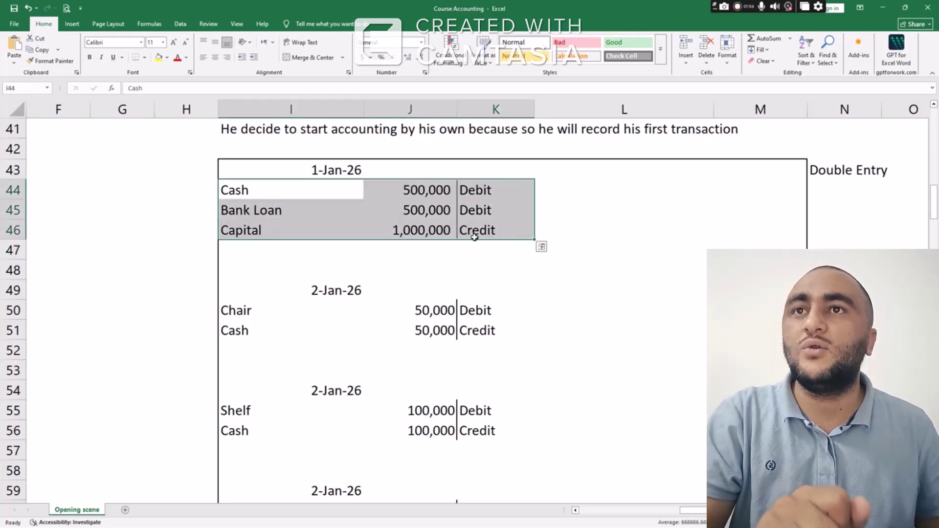
click(467, 247)
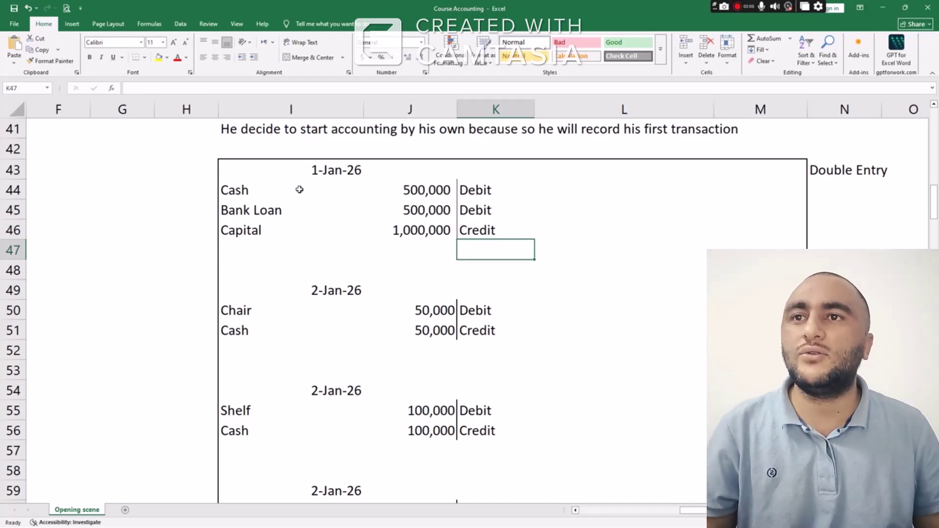
scroll(306, 197, down, 3)
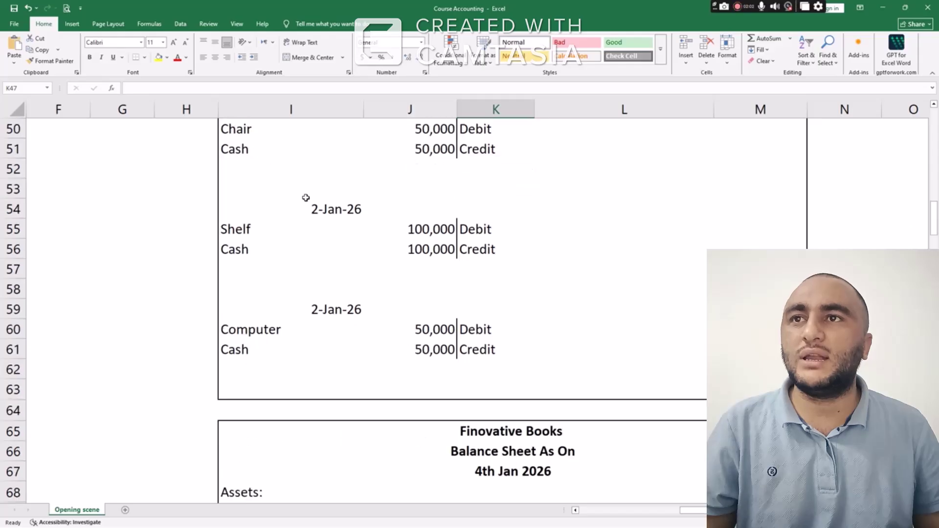
scroll(306, 197, up, 4)
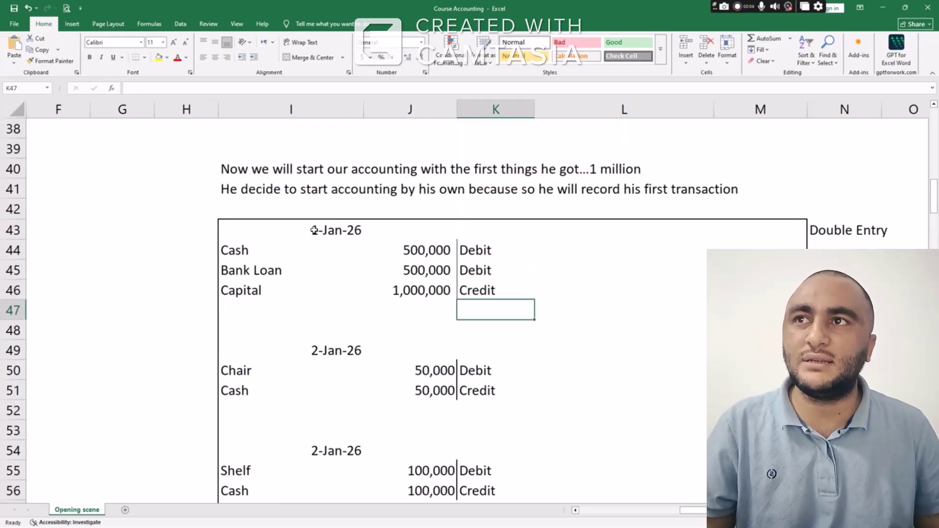
scroll(296, 246, down, 10)
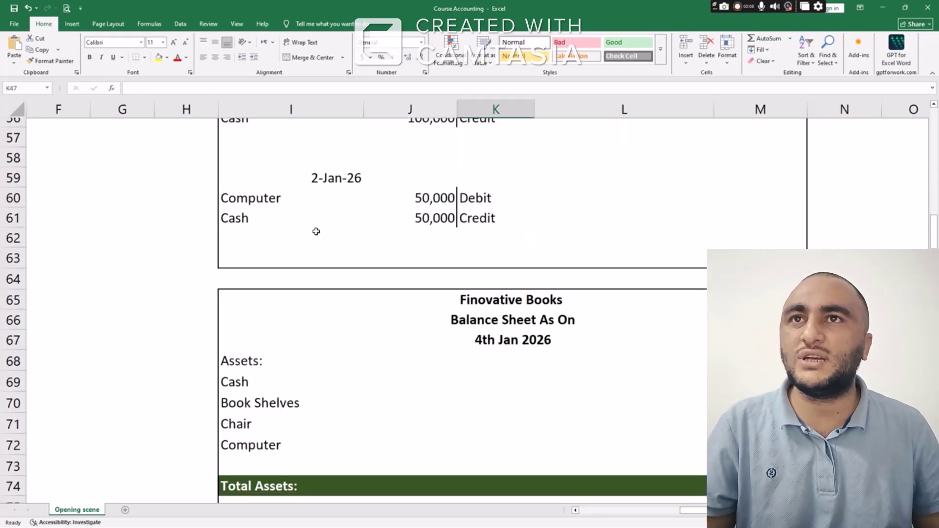
scroll(317, 229, up, 1)
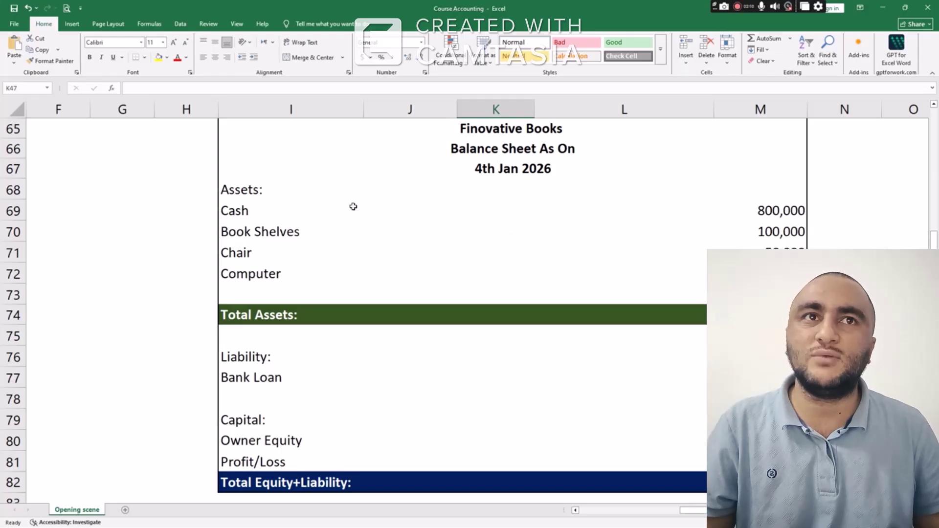
mouse_move(353, 207)
mouse_down()
mouse_move(759, 253)
mouse_move(759, 274)
mouse_up()
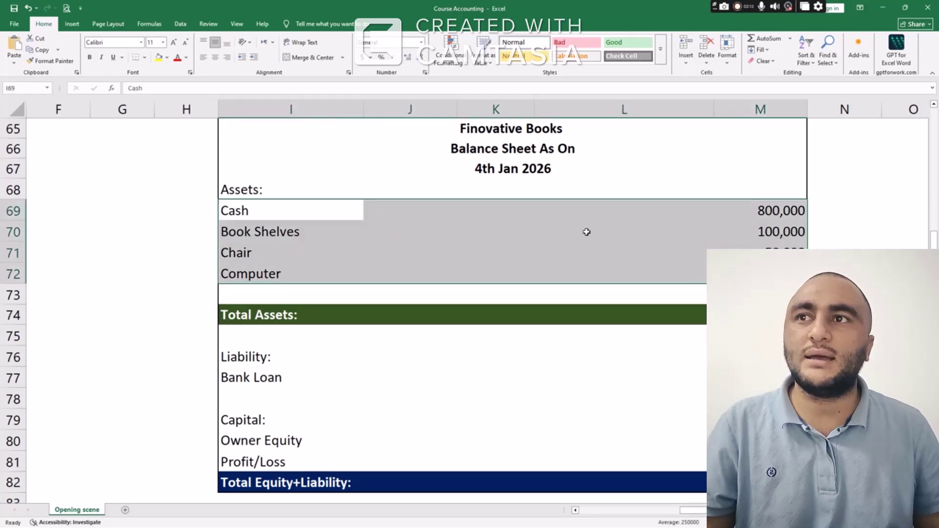
scroll(586, 232, down, 3)
click(756, 130)
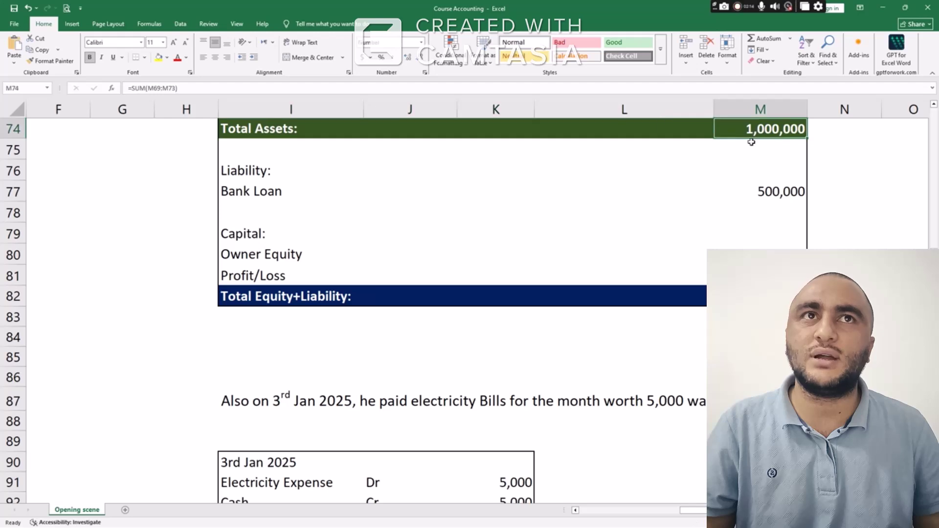
click(760, 297)
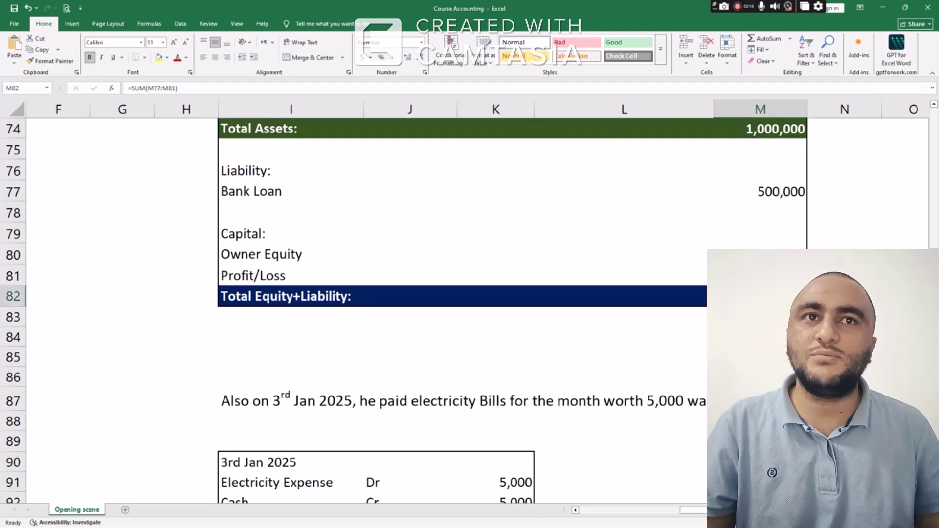
scroll(394, 246, down, 6)
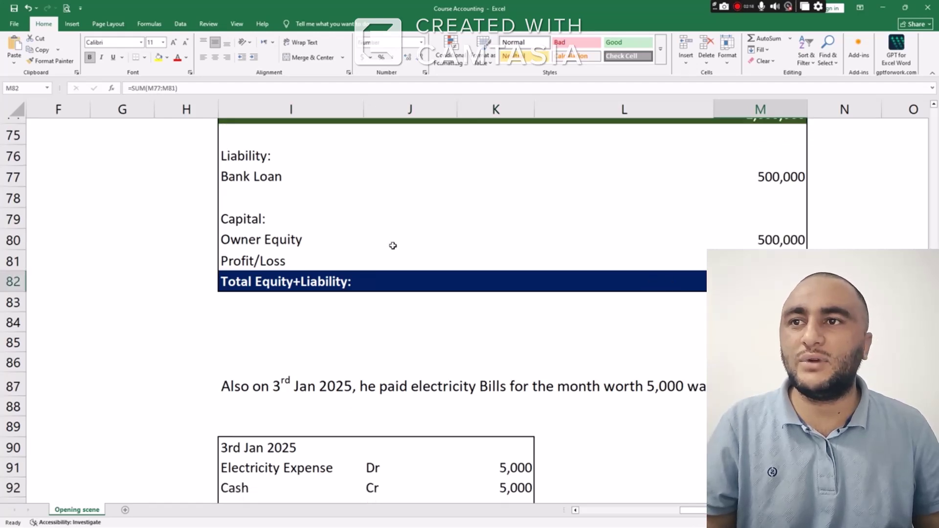
scroll(398, 238, down, 5)
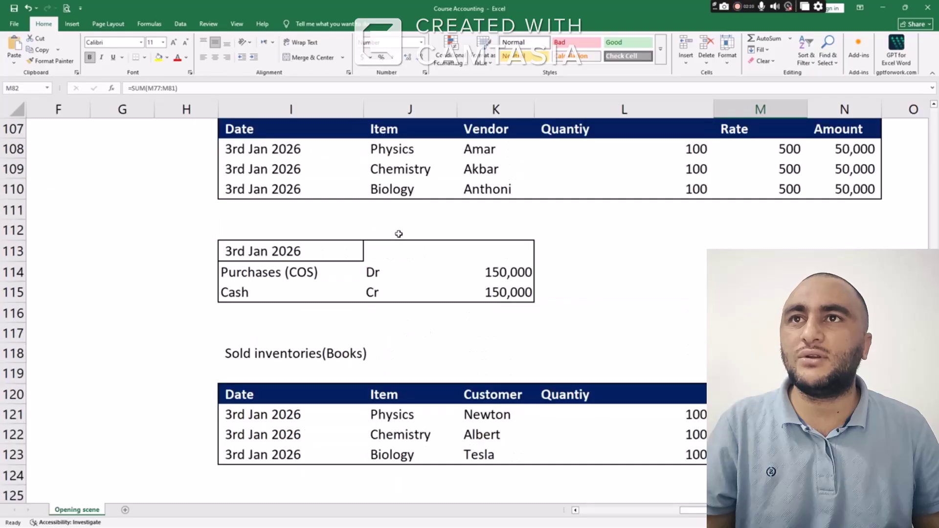
scroll(404, 226, down, 9)
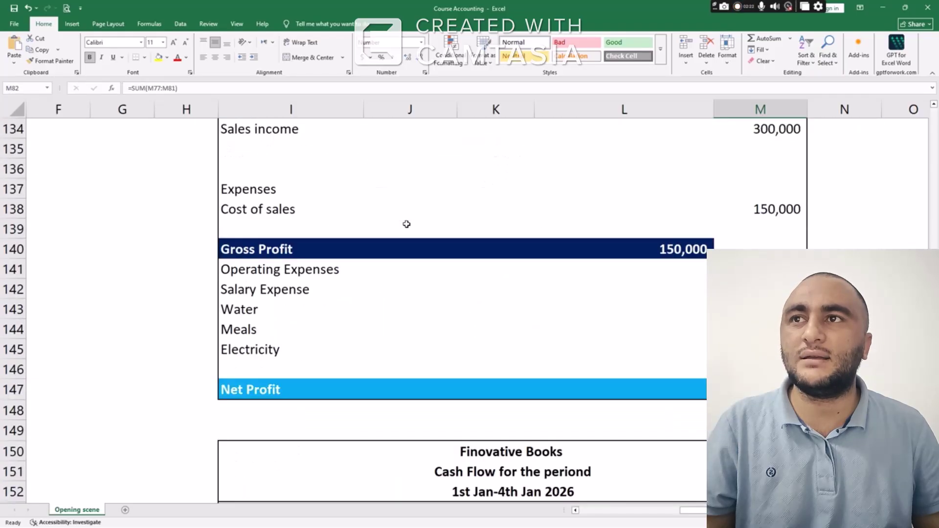
scroll(409, 218, up, 3)
scroll(405, 216, down, 2)
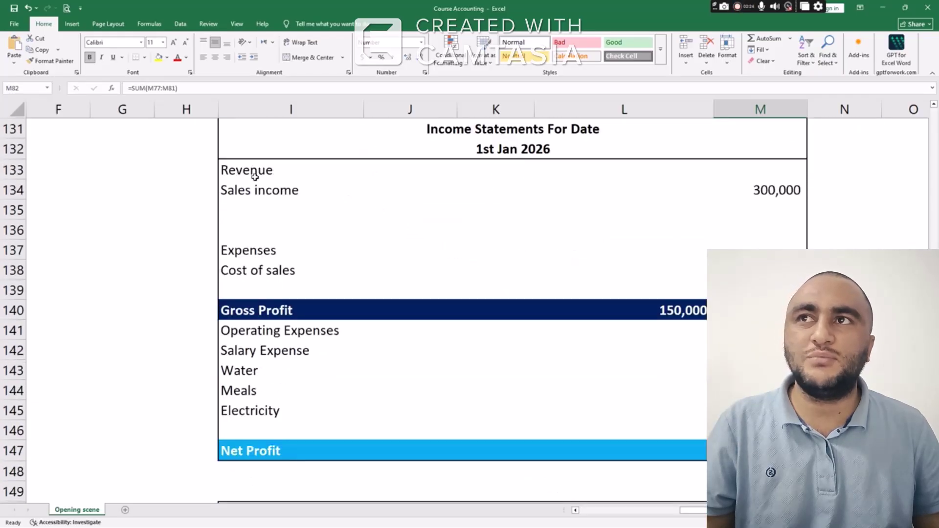
drag(255, 177, 278, 200)
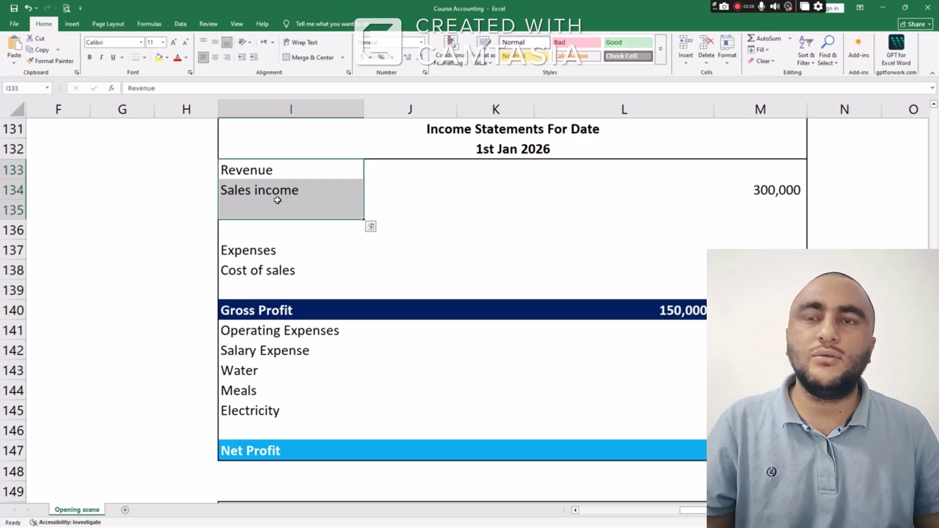
click(261, 250)
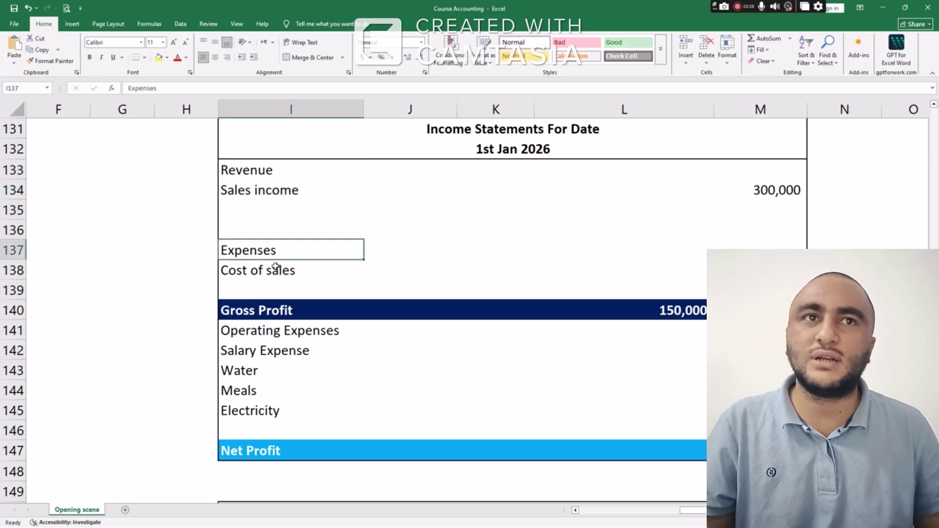
click(275, 269)
click(290, 306)
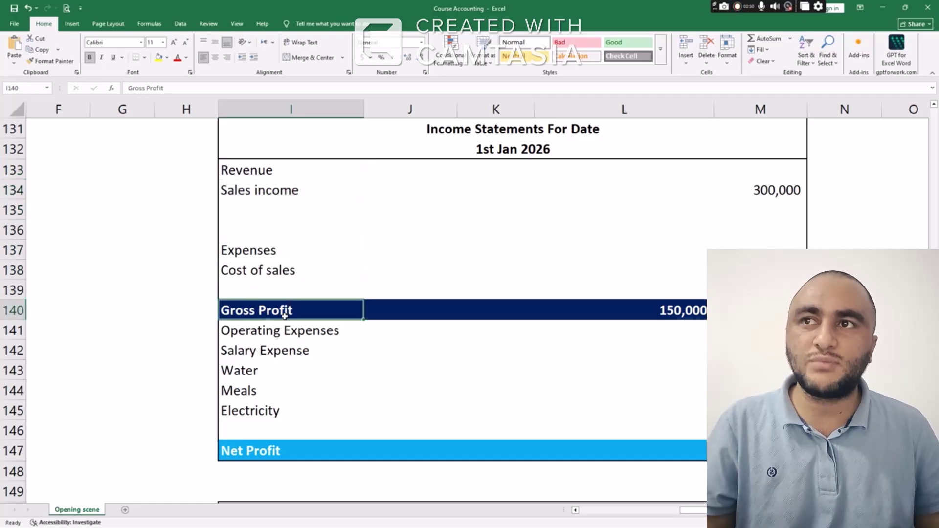
click(281, 334)
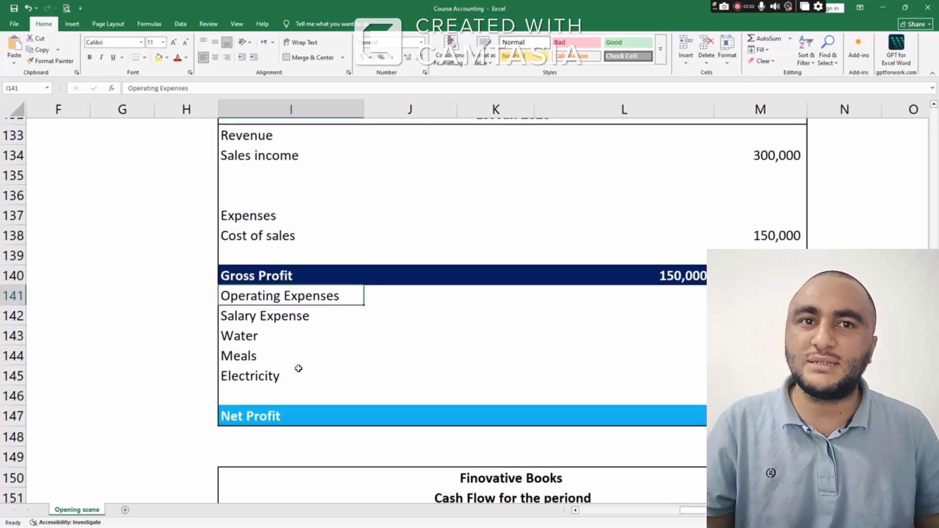
scroll(298, 369, down, 3)
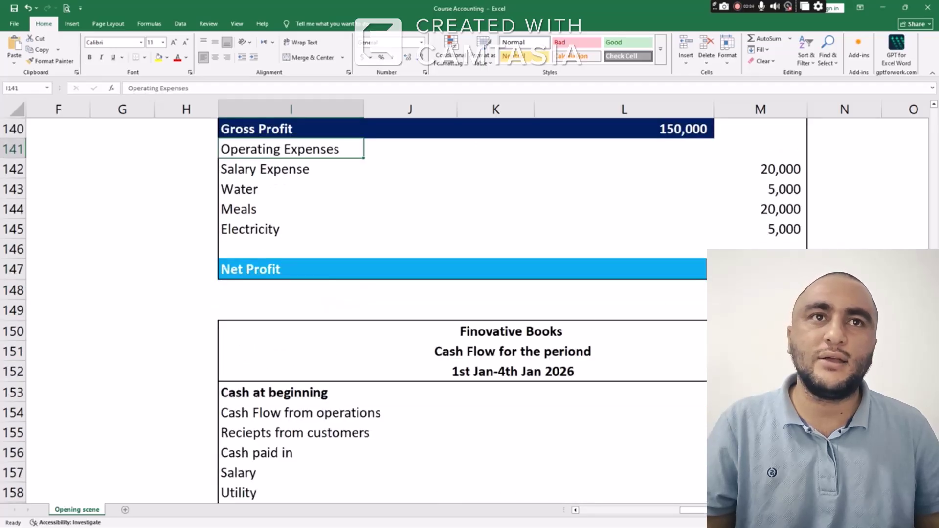
click(760, 269)
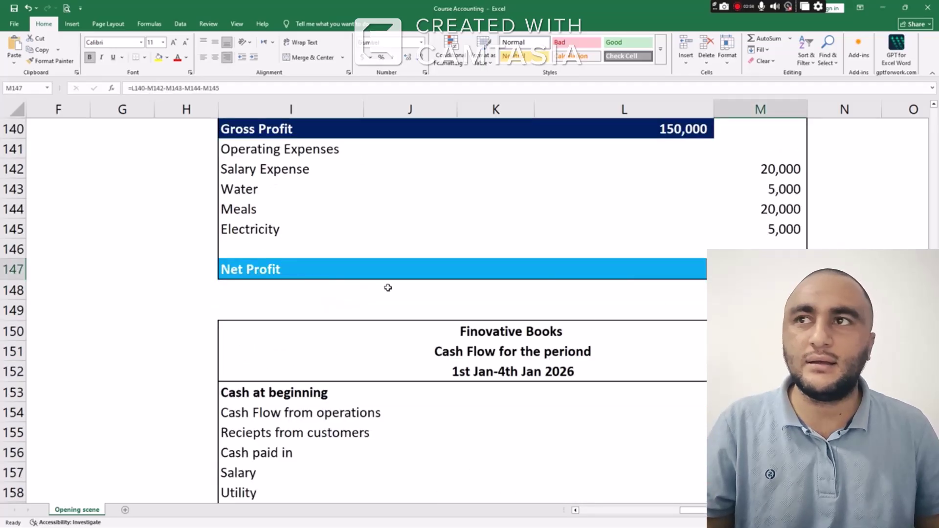
scroll(388, 288, down, 3)
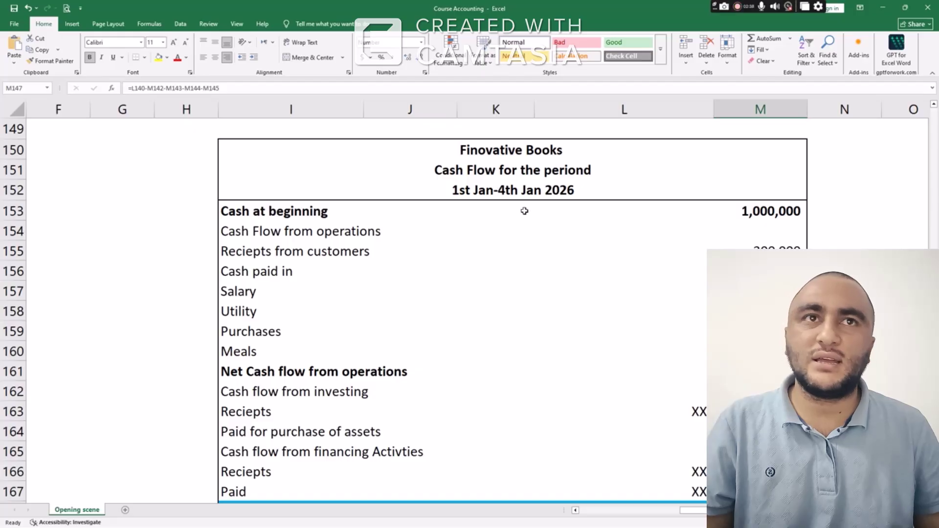
scroll(585, 356, down, 6)
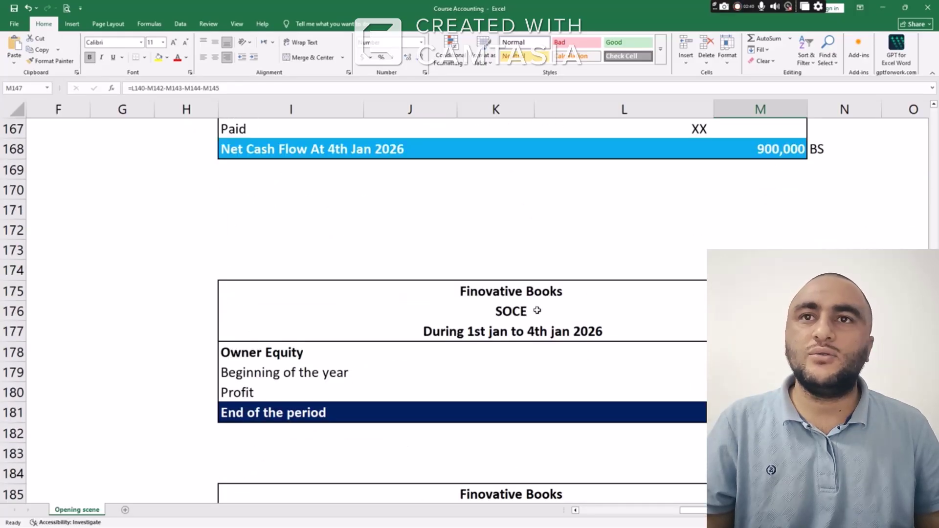
scroll(537, 310, down, 1)
scroll(537, 309, up, 5)
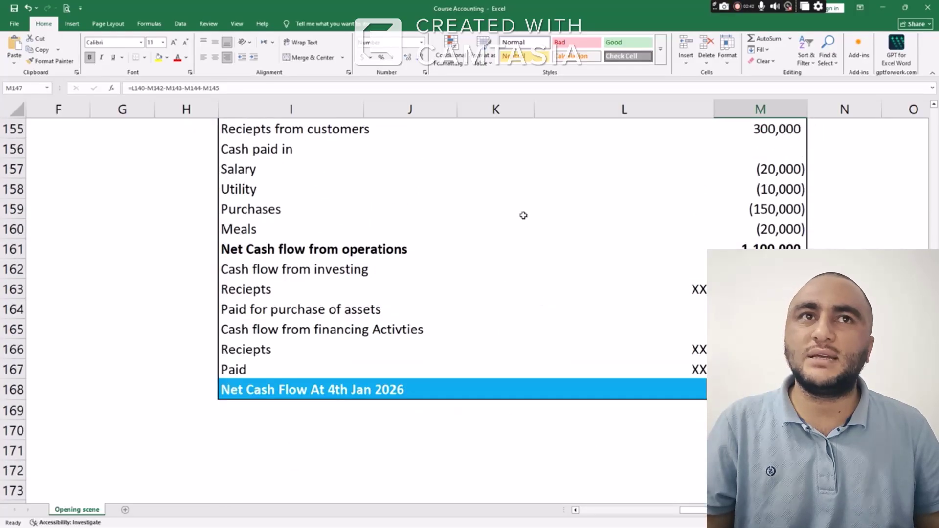
scroll(571, 235, up, 2)
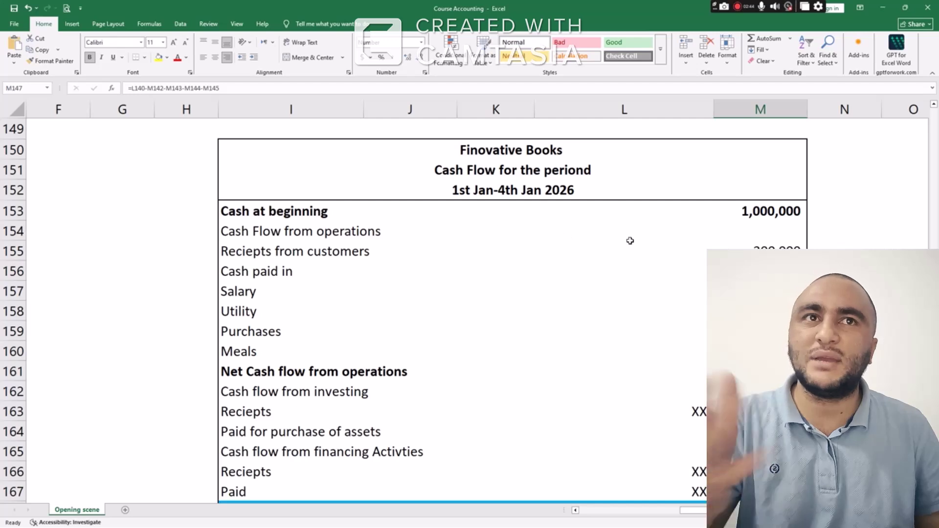
click(748, 214)
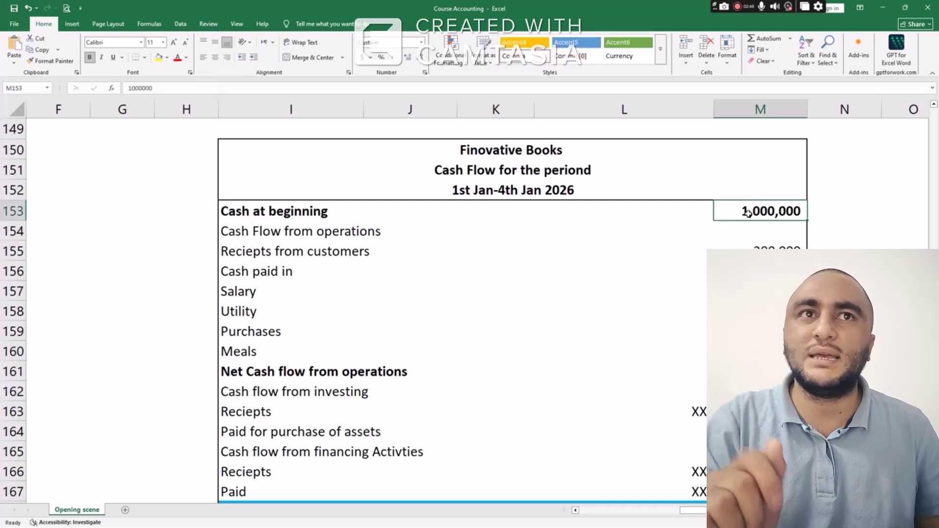
click(756, 254)
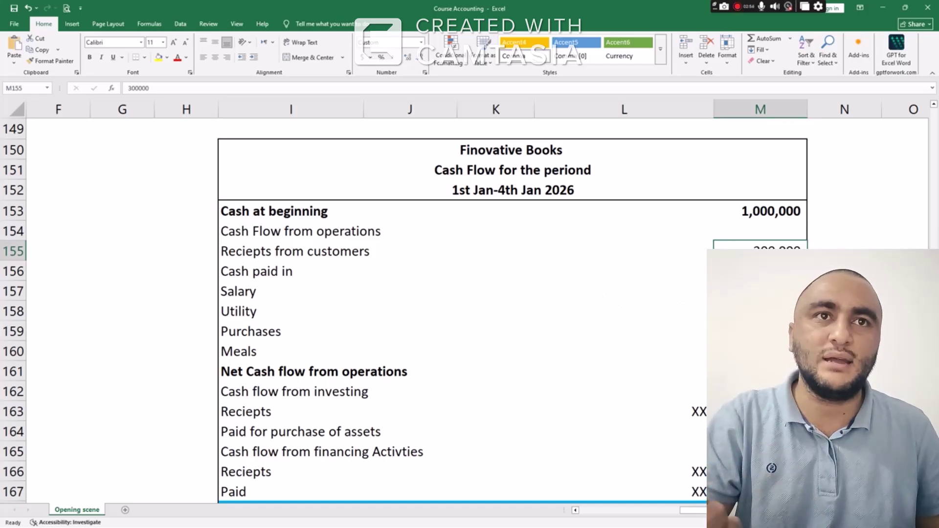
drag(758, 292, 759, 352)
scroll(660, 301, down, 3)
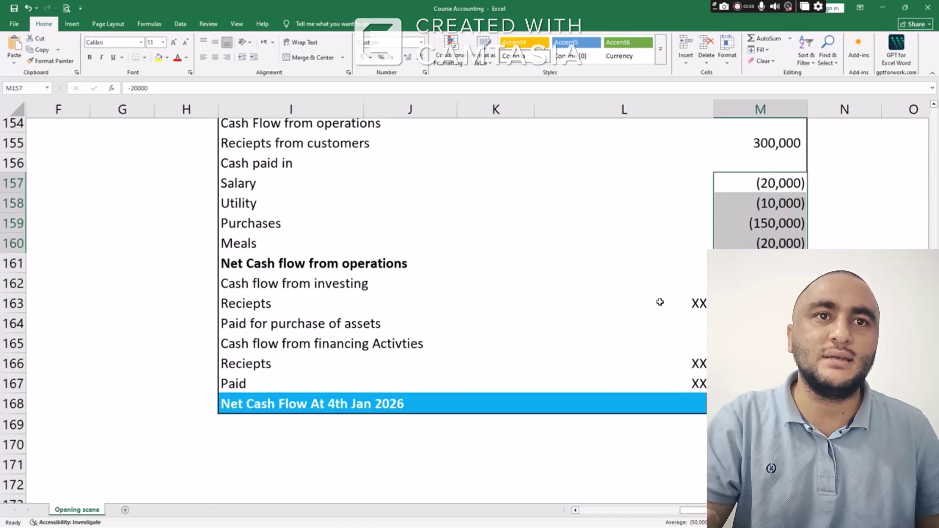
click(758, 329)
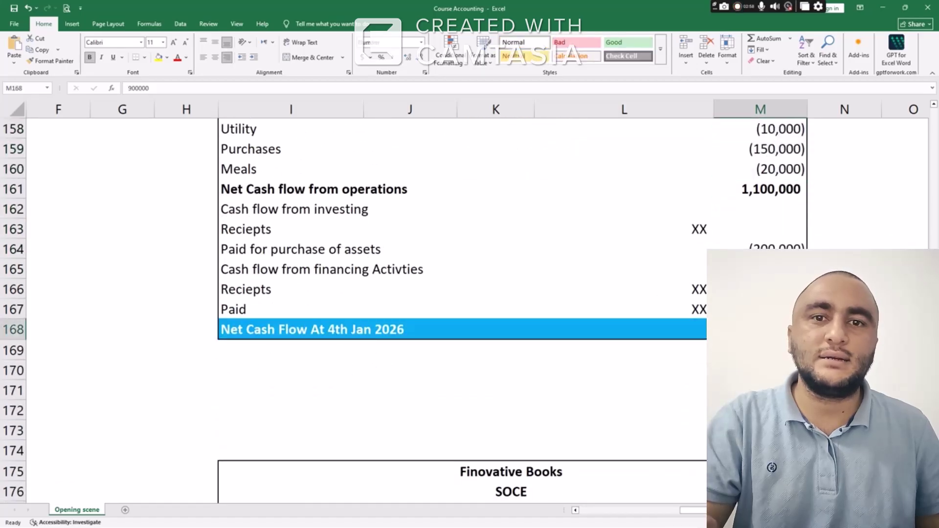
scroll(504, 264, down, 6)
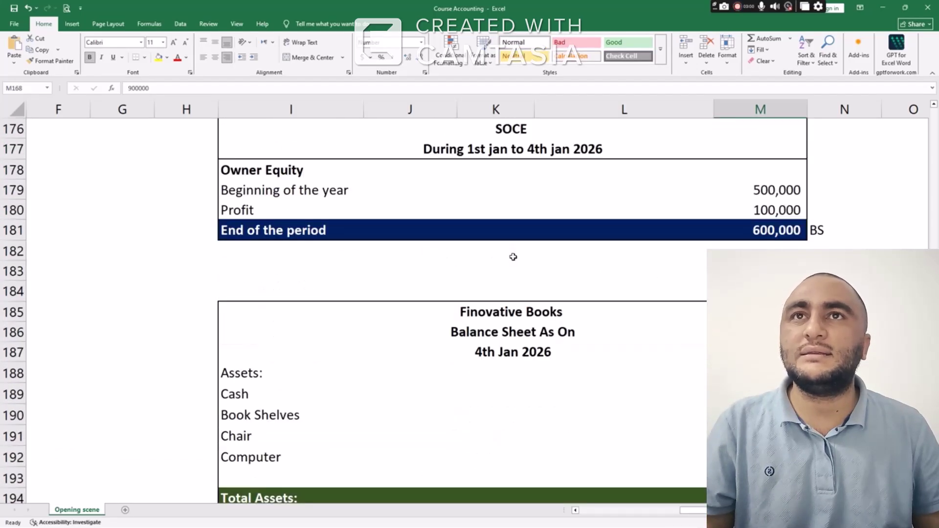
scroll(516, 222, up, 1)
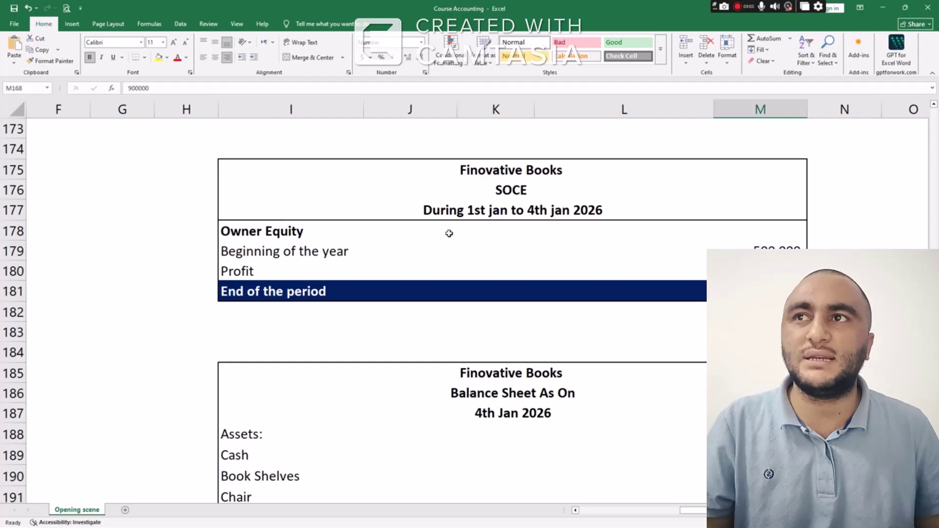
drag(306, 249, 734, 252)
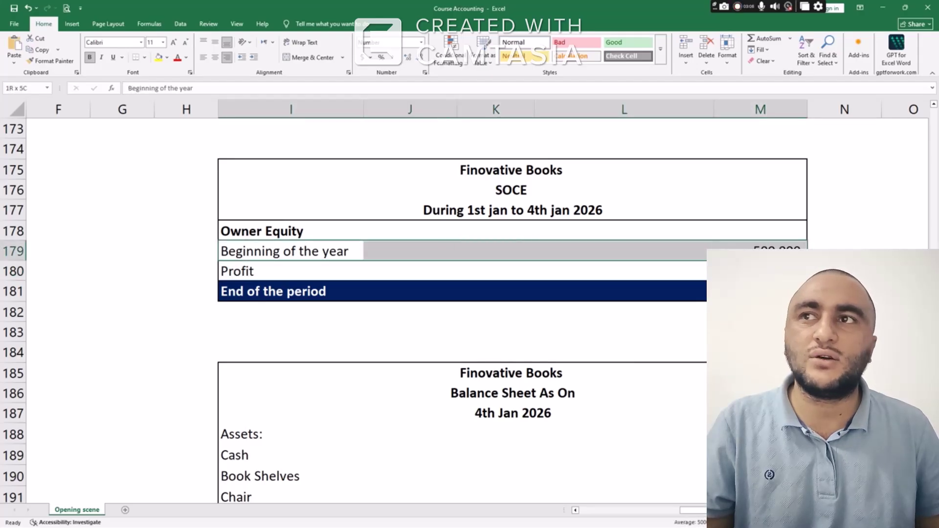
drag(360, 269, 734, 272)
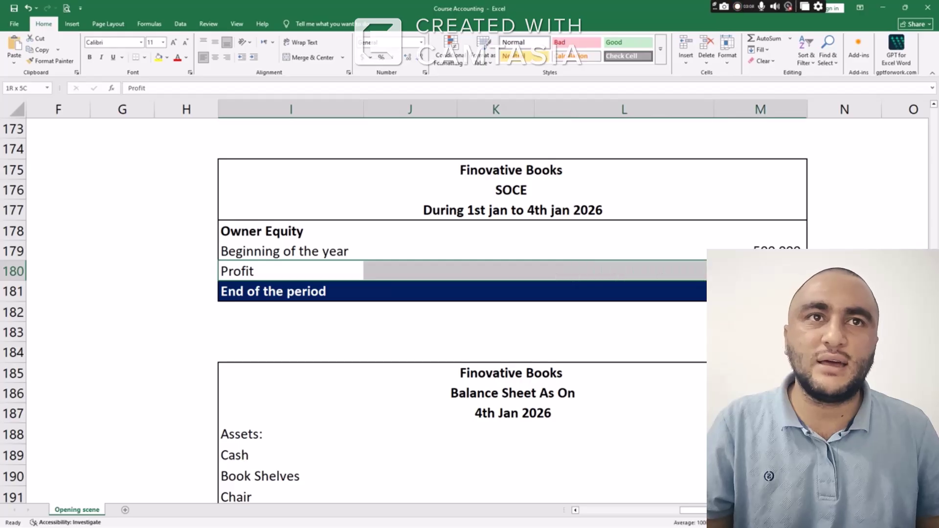
click(760, 272)
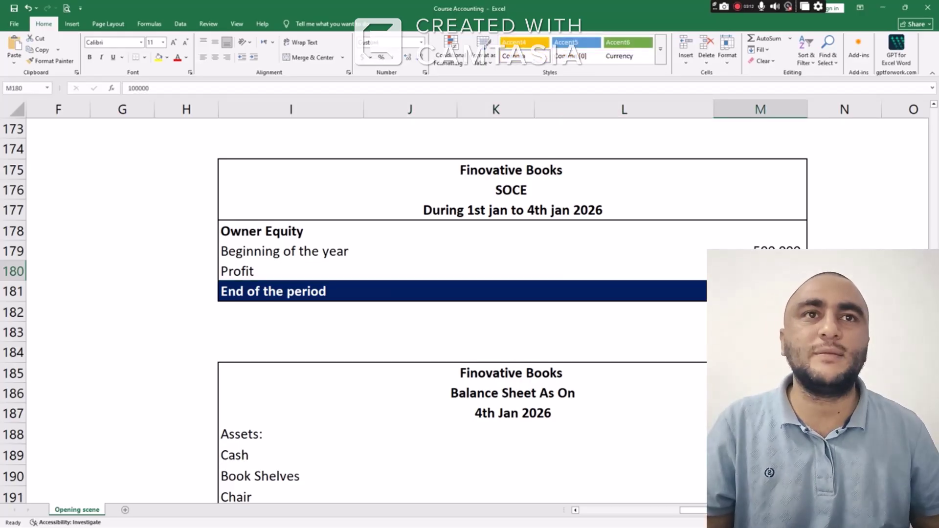
click(760, 291)
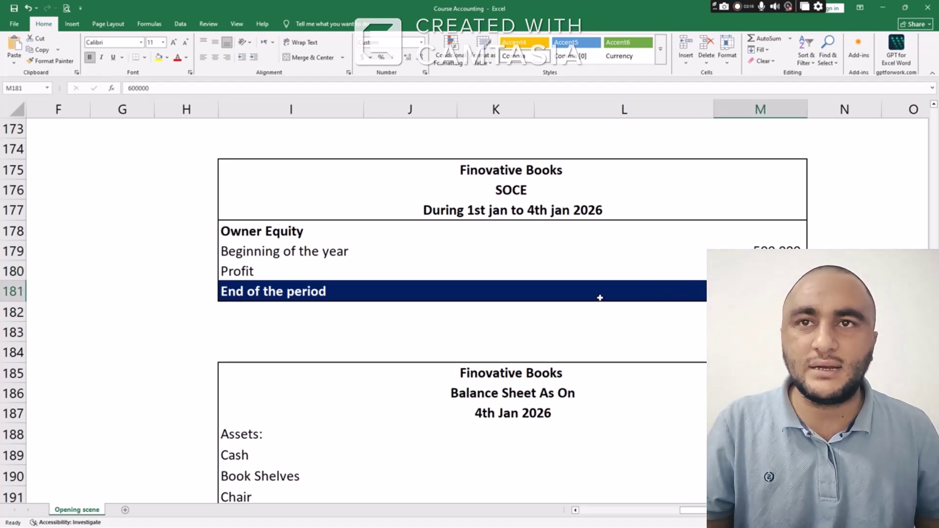
scroll(600, 298, down, 2)
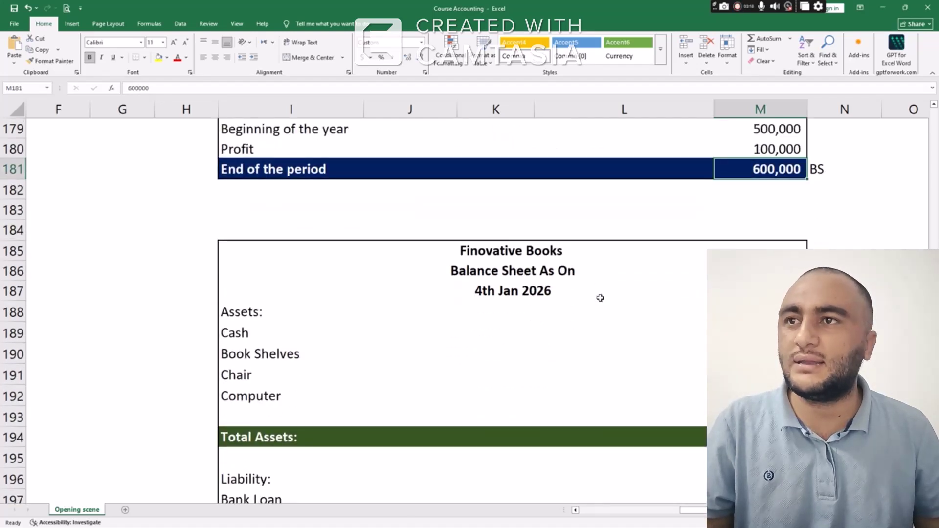
scroll(600, 298, down, 3)
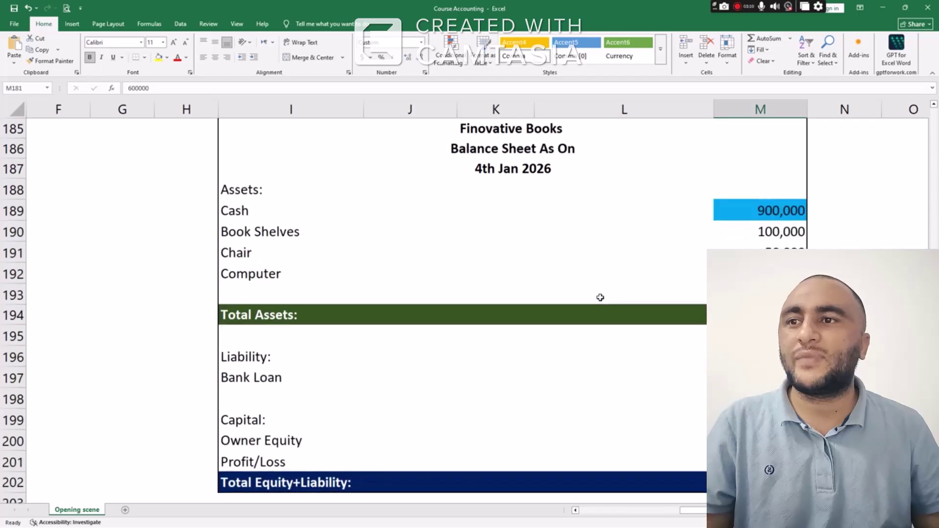
scroll(601, 297, up, 9)
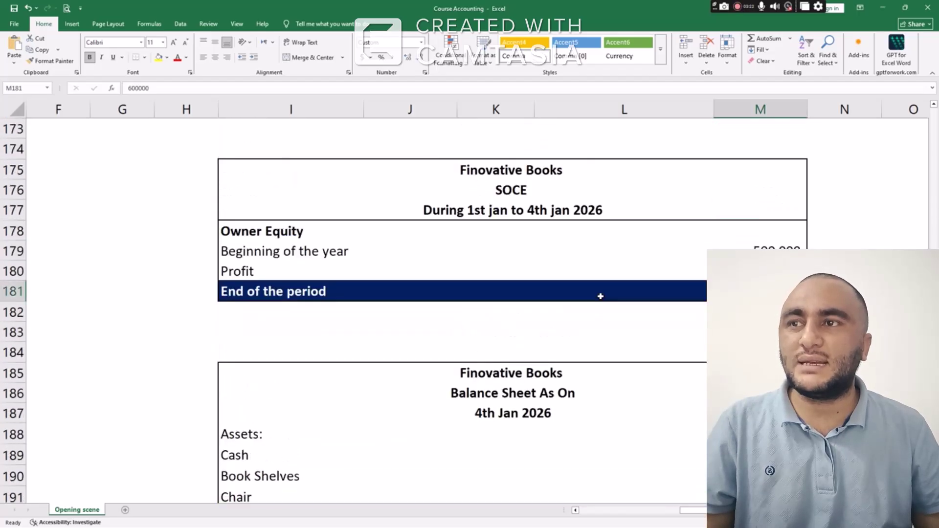
scroll(601, 296, down, 1)
scroll(600, 296, up, 1)
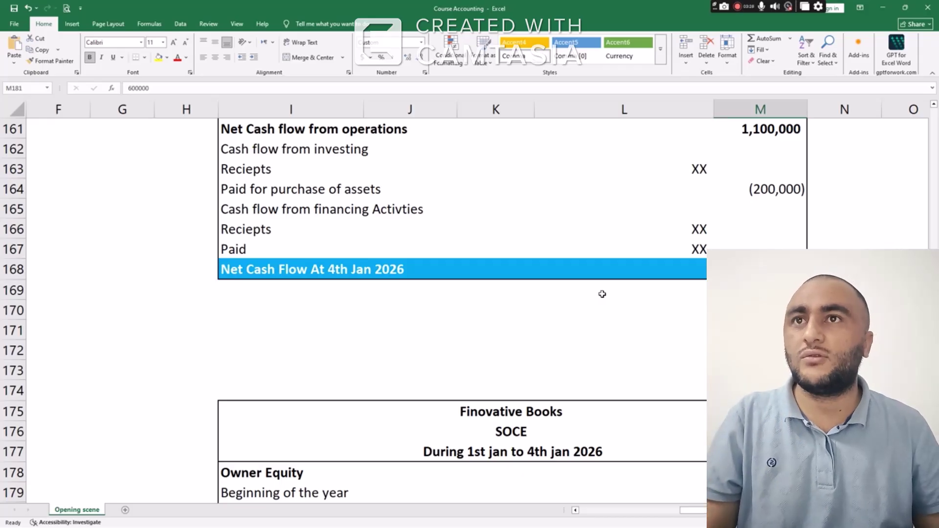
key(alt+Tab)
key(alt+Tab)
key(alt+Tab)
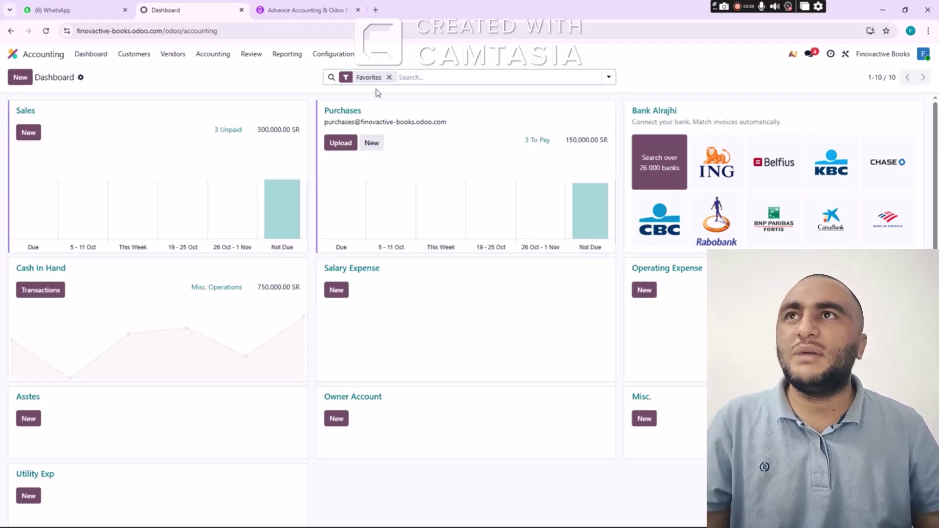
Review vendor bill BILL/2026/01/0003 among the bills awaiting payment
click(540, 144)
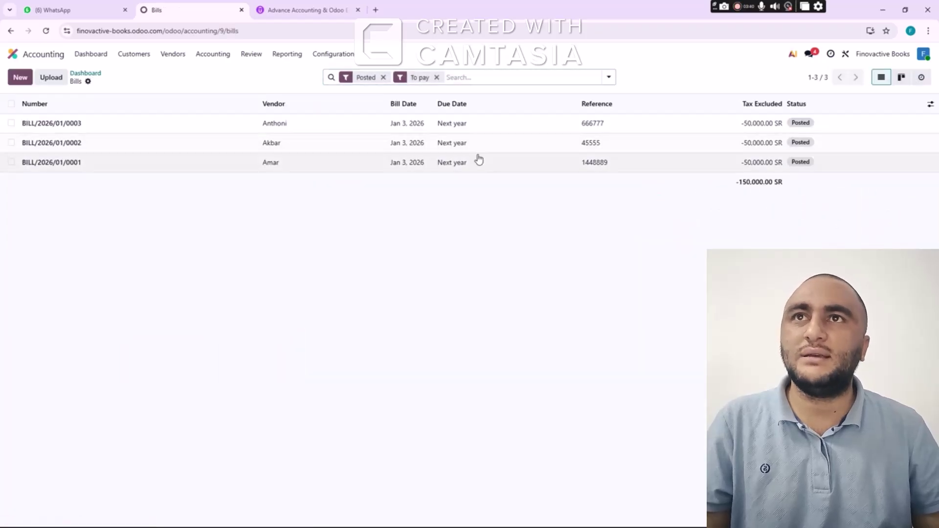
click(62, 126)
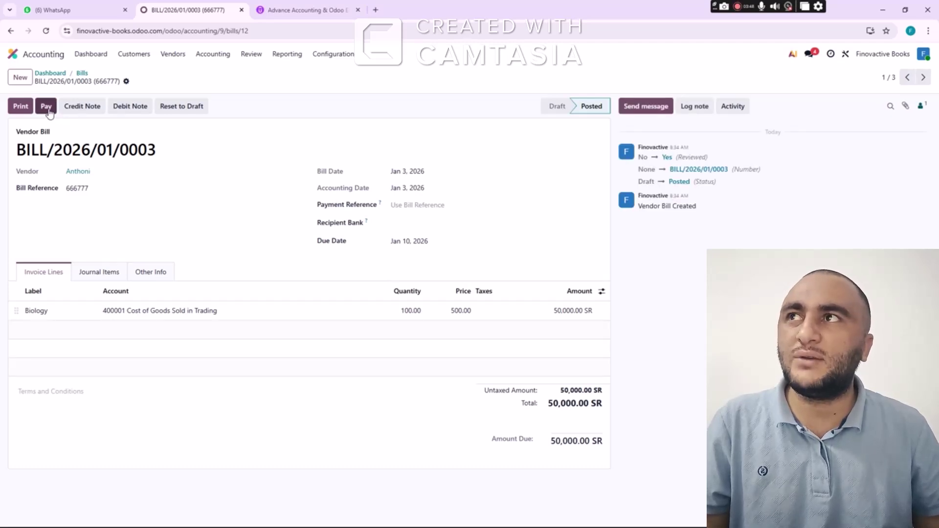
click(51, 73)
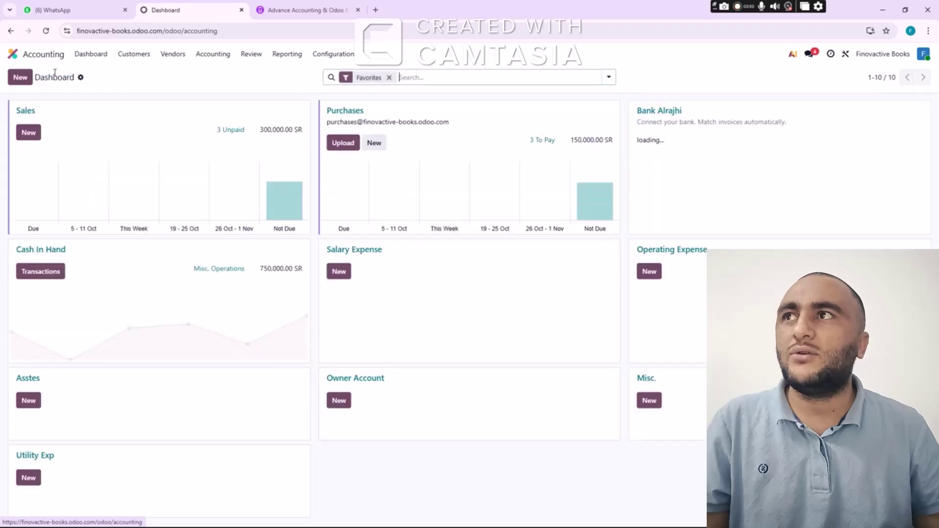
Pay all three posted vendor bills from Cash In Hand, 150,000 SR in total
click(542, 142)
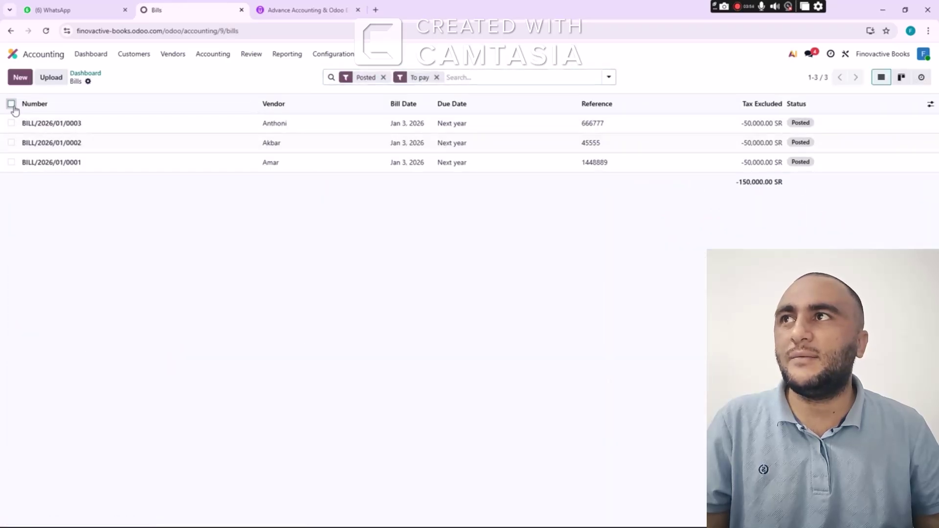
click(10, 103)
click(458, 80)
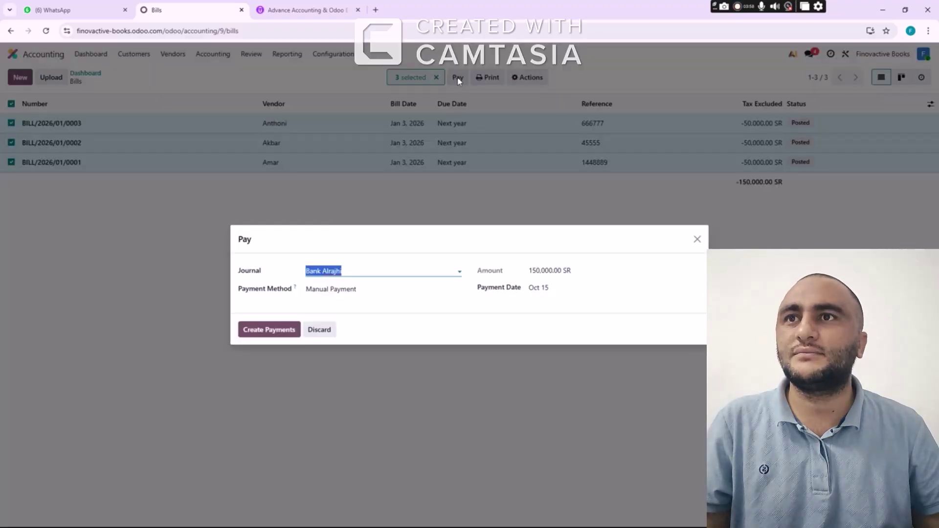
click(360, 272)
click(360, 272)
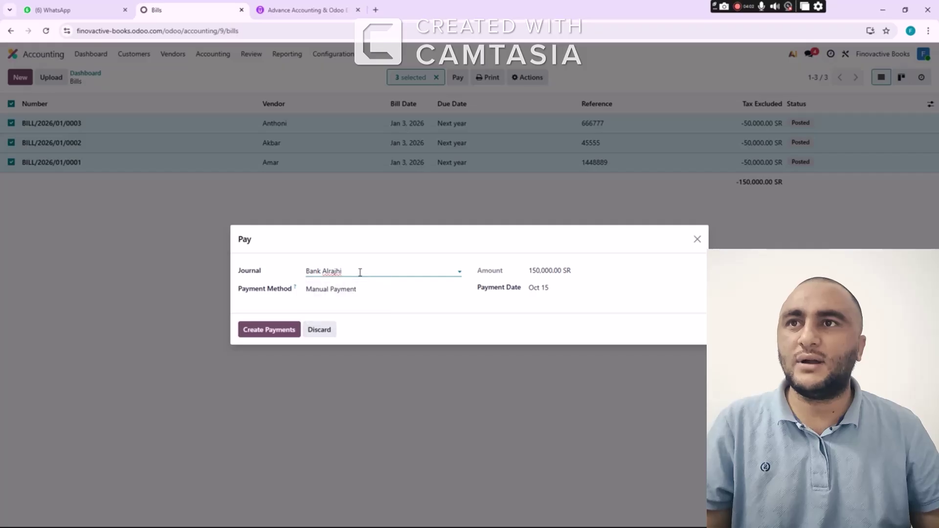
click(360, 273)
click(346, 301)
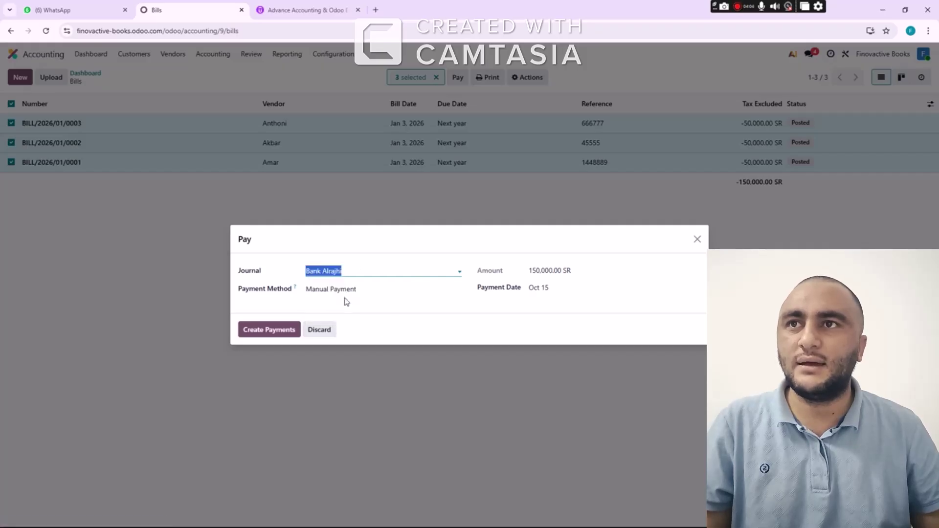
click(279, 331)
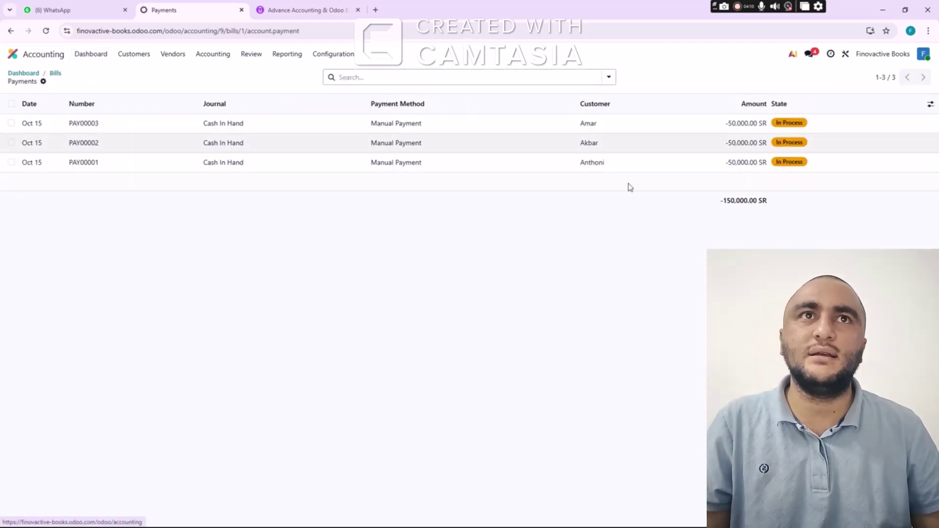
Register Cash In Hand payments for all three unpaid customer invoices, 100,000.00 SR each
click(100, 56)
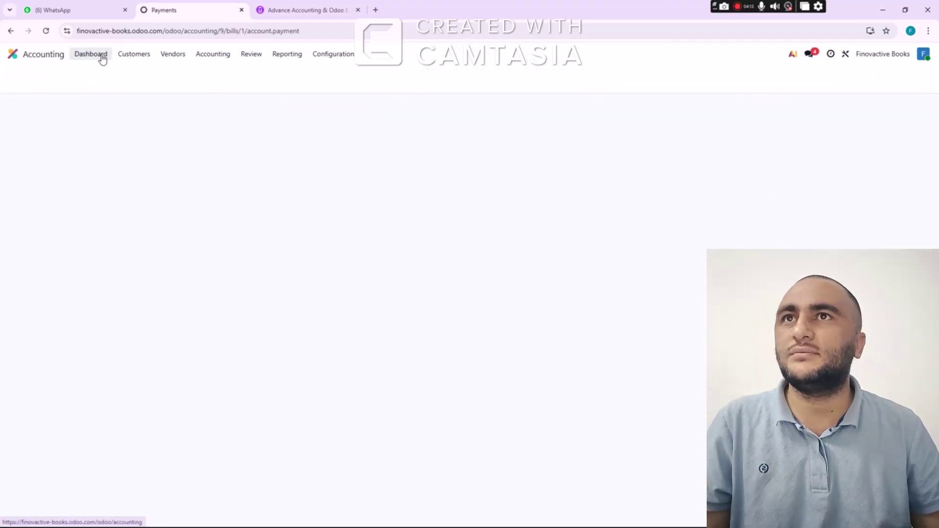
click(232, 131)
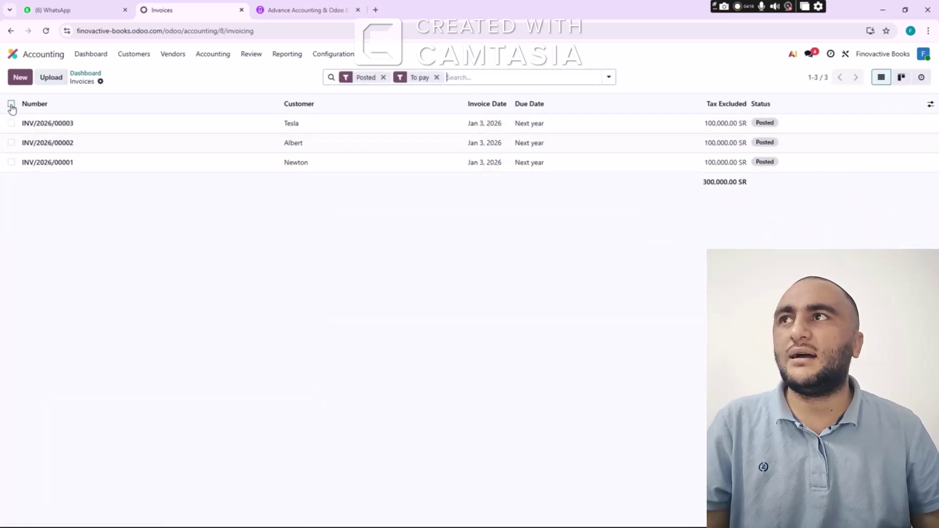
click(10, 104)
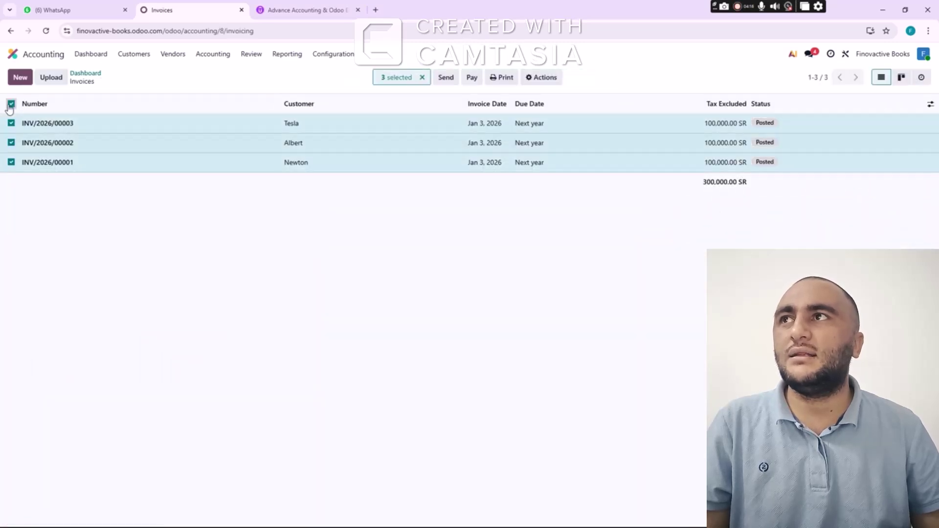
click(472, 82)
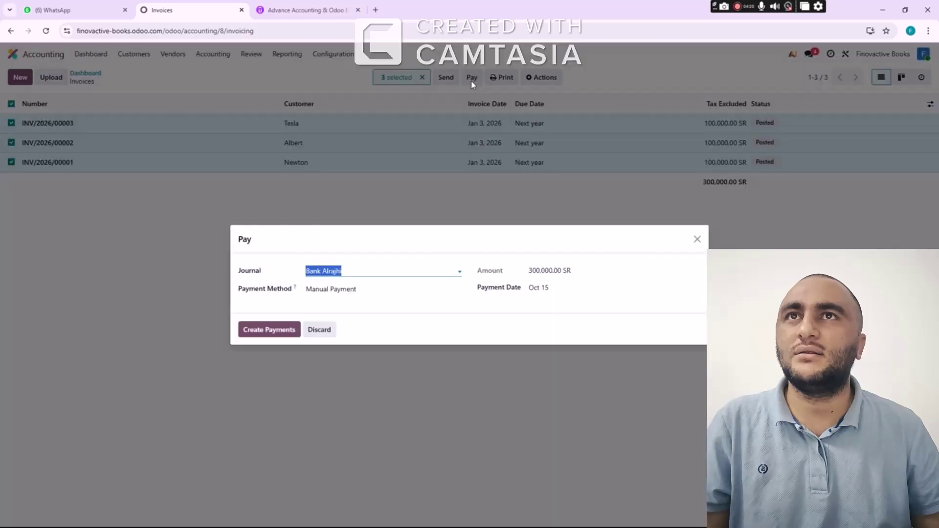
click(345, 274)
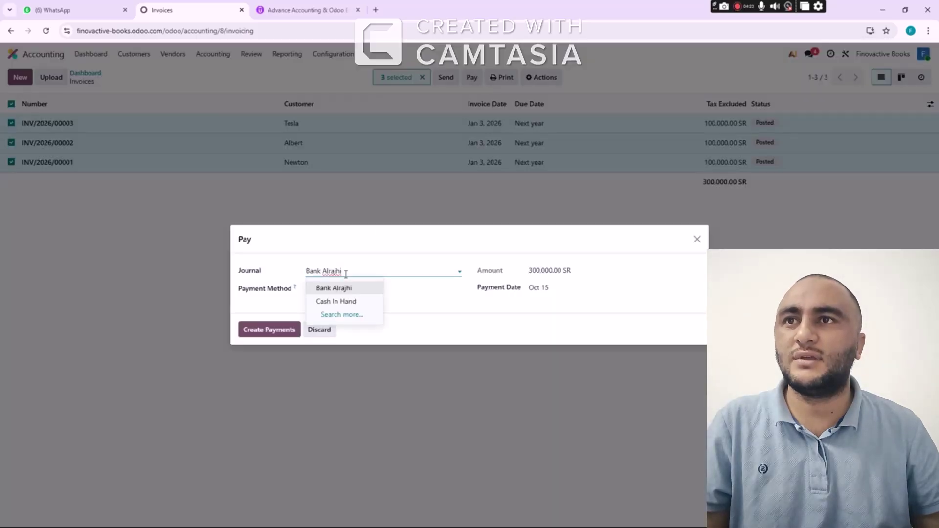
click(339, 302)
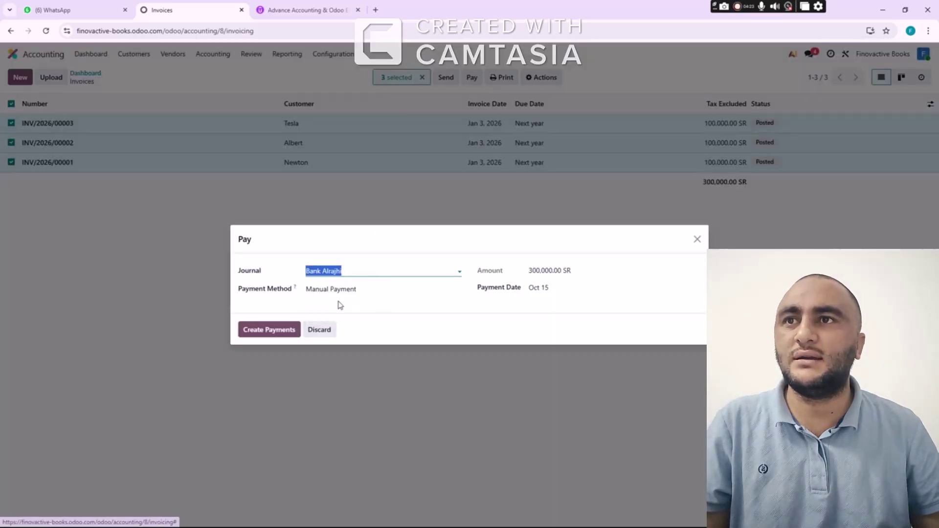
click(282, 333)
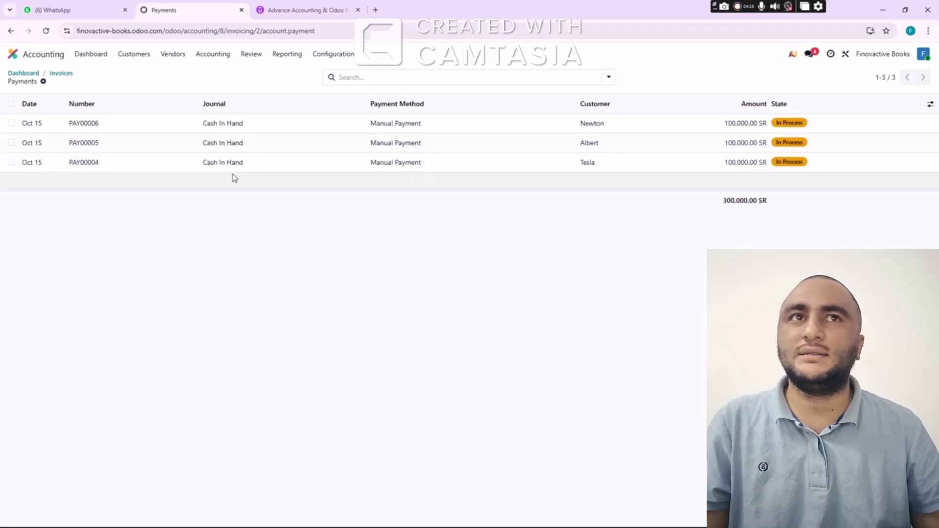
click(86, 58)
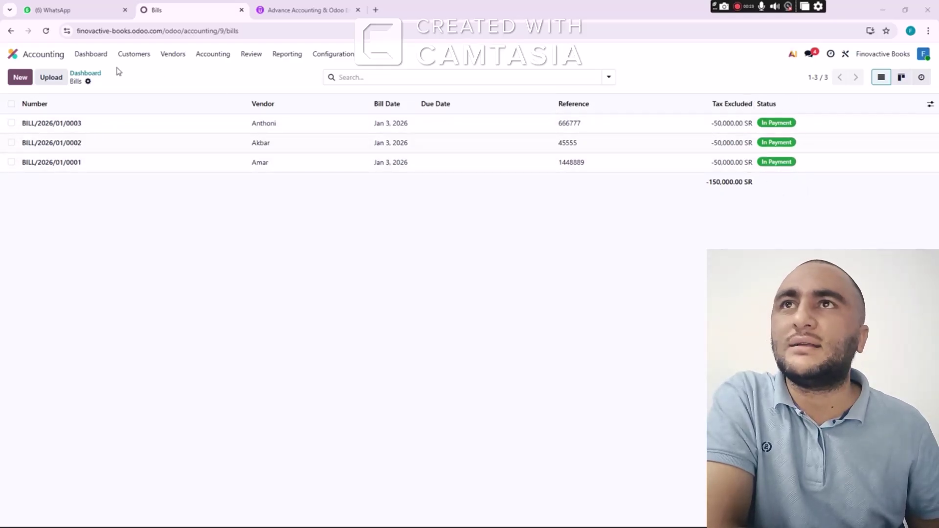
Go to the Cash In Hand journal's transactions on the Bank Matching screen
click(104, 58)
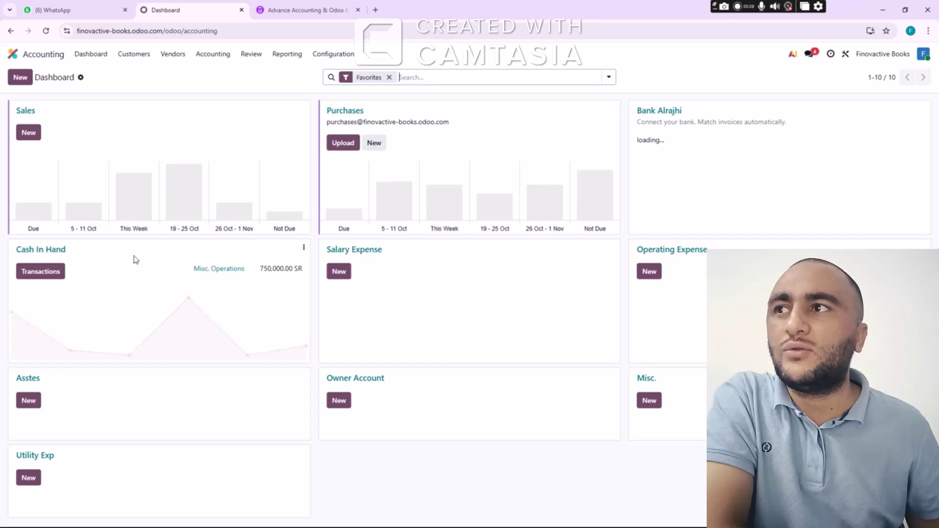
click(43, 289)
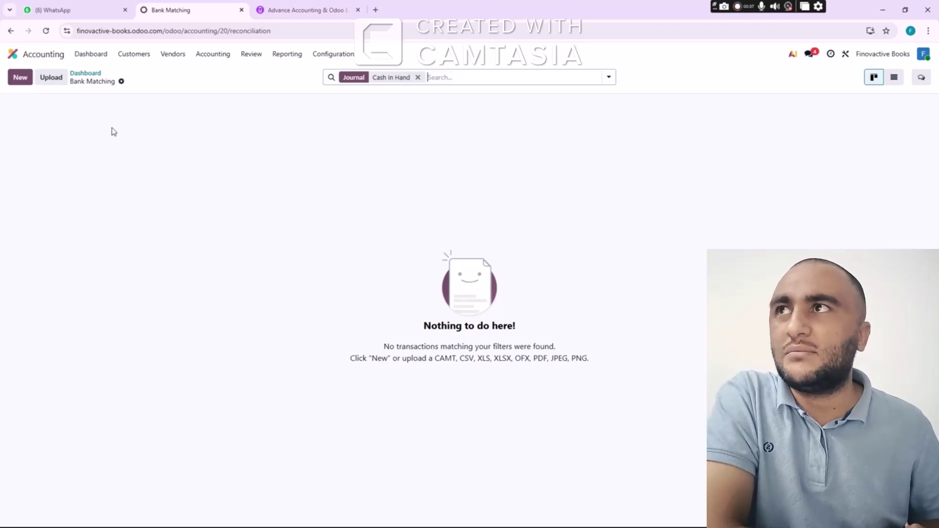
Add a Cash In Hand transaction 'Paid to vendors' for -150,000.00 SR
click(22, 79)
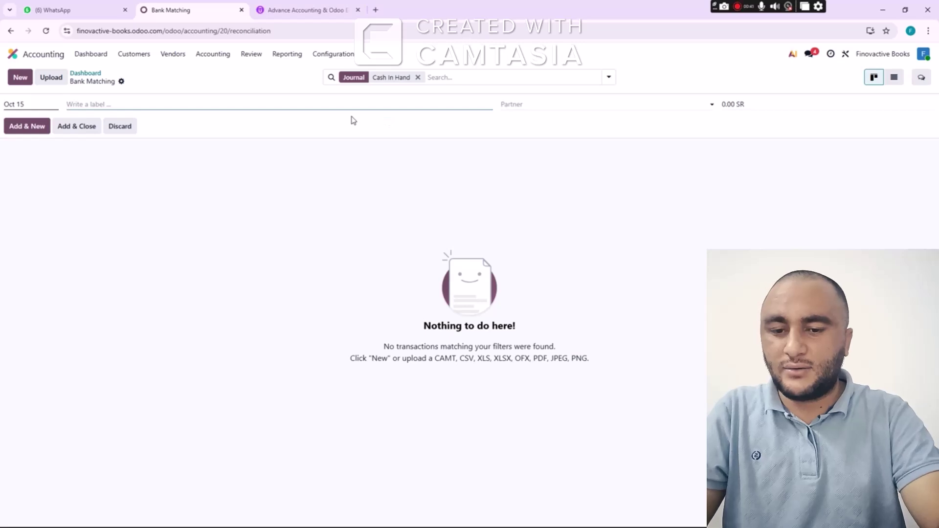
text(Paid t)
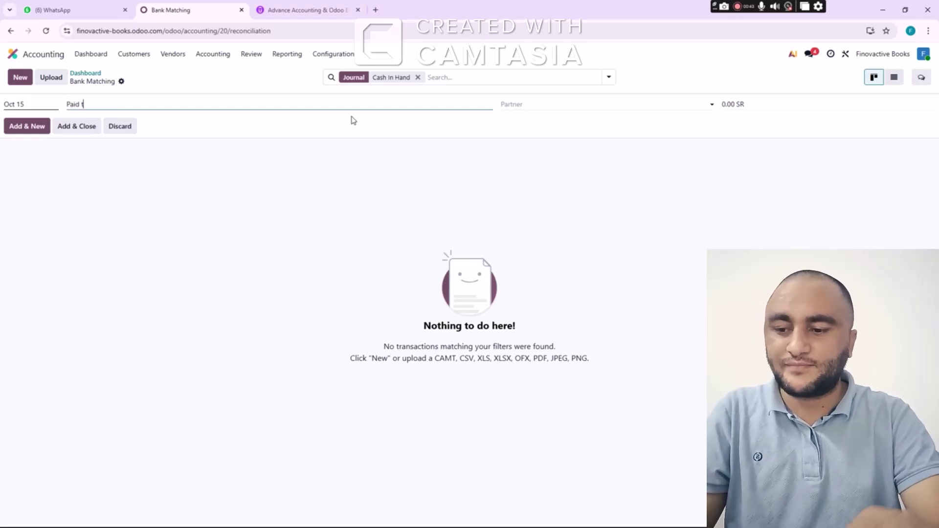
text(o vendo)
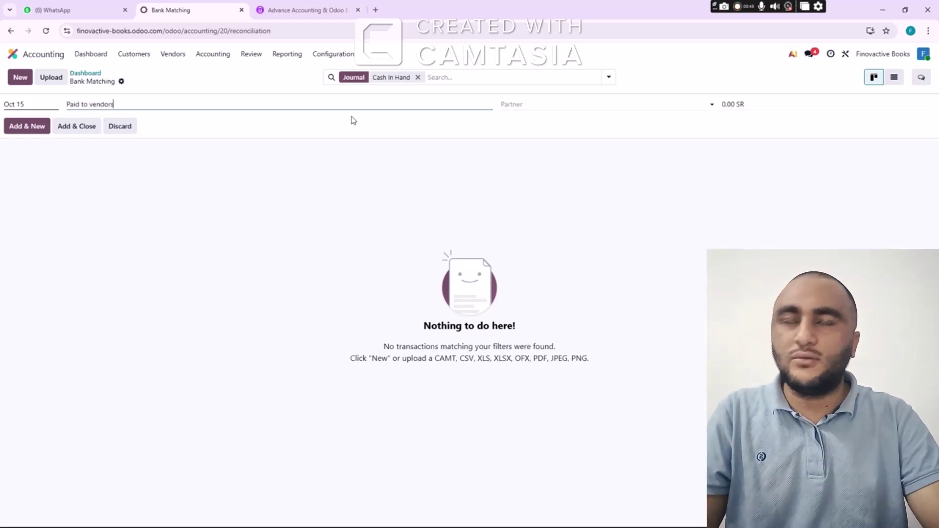
text(rs)
key(Tab)
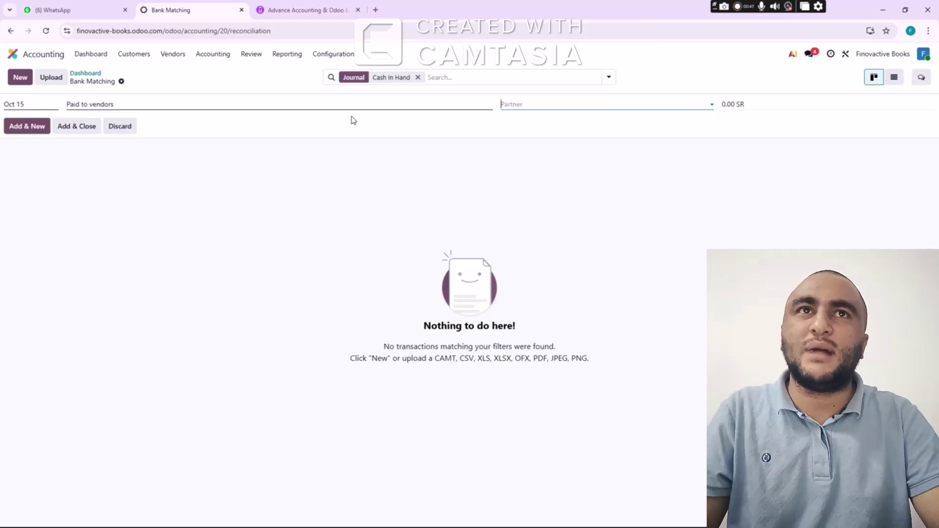
key(Tab)
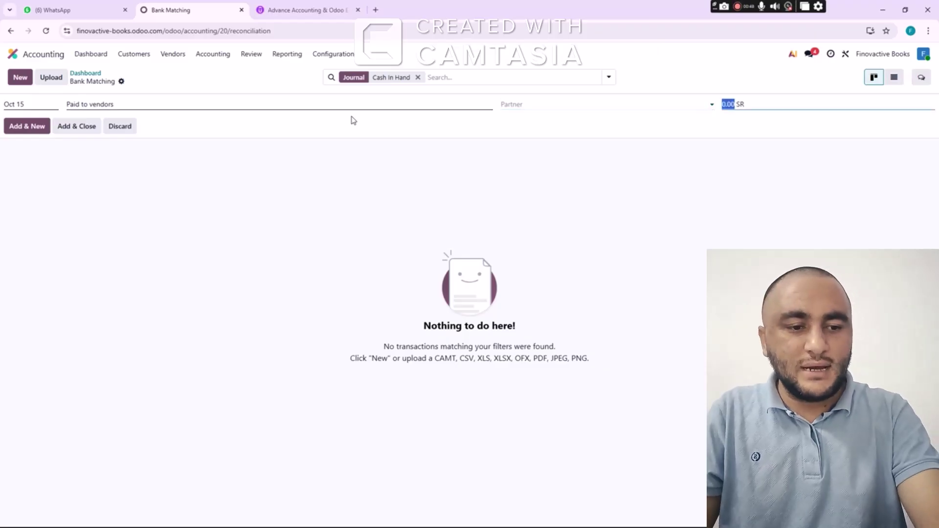
key(BackSpace)
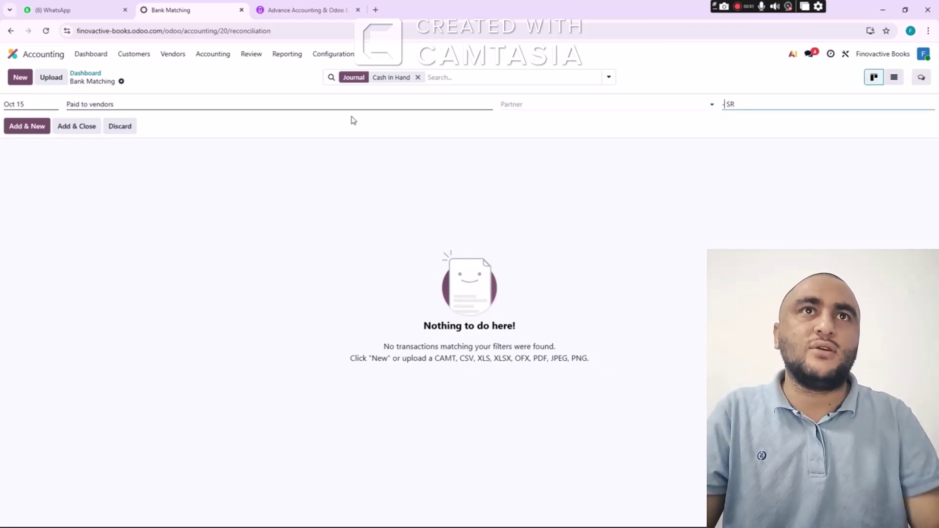
text(-150000)
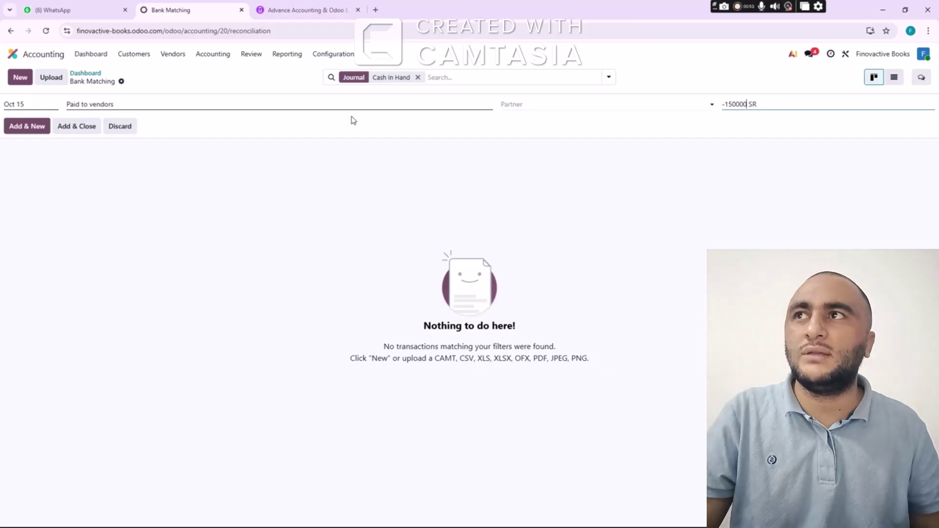
click(83, 129)
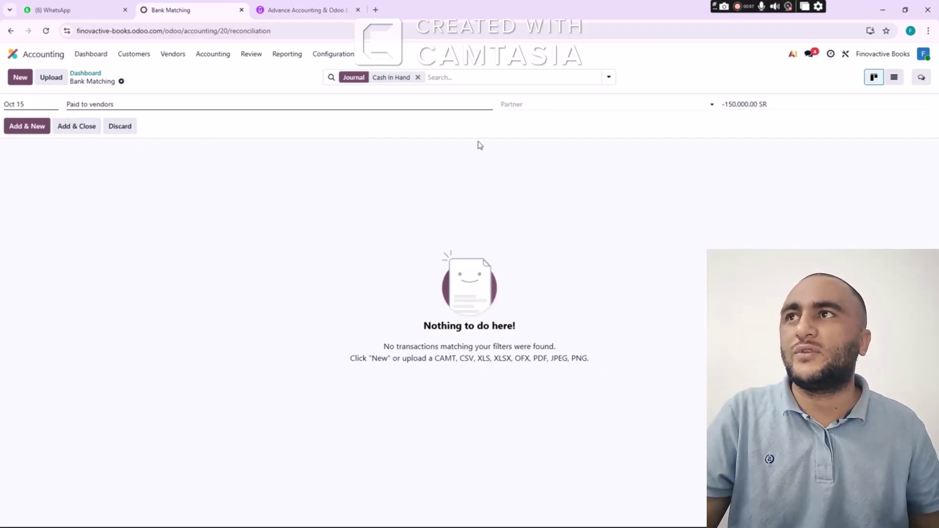
click(75, 129)
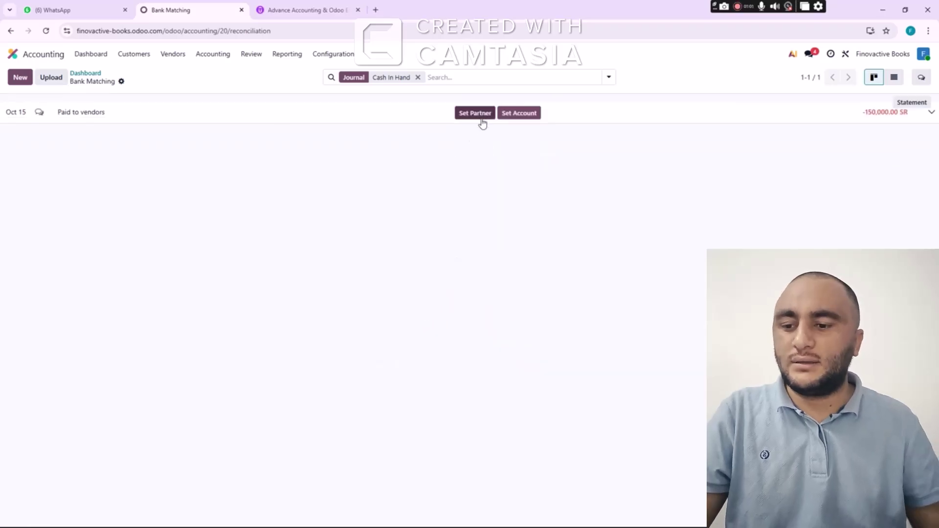
Add a 'sales' transaction for 300,000.00 SR
click(22, 78)
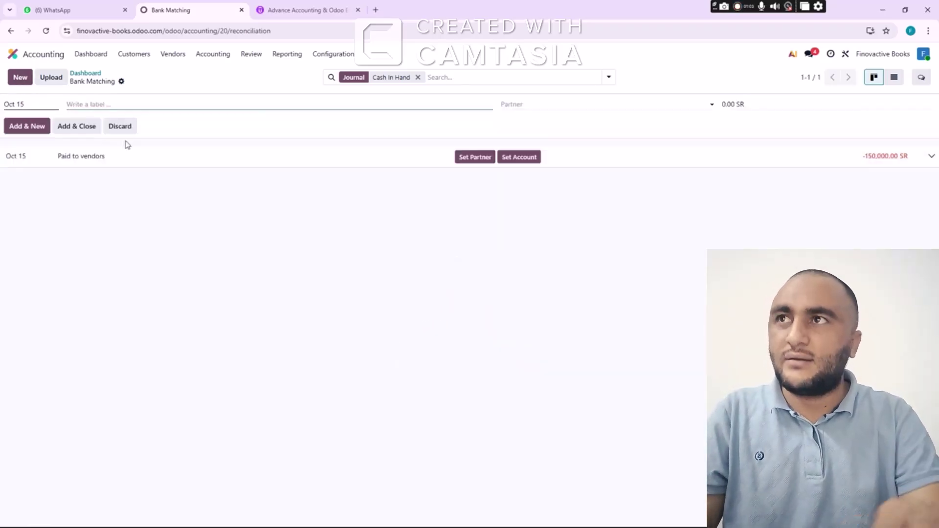
text(sales)
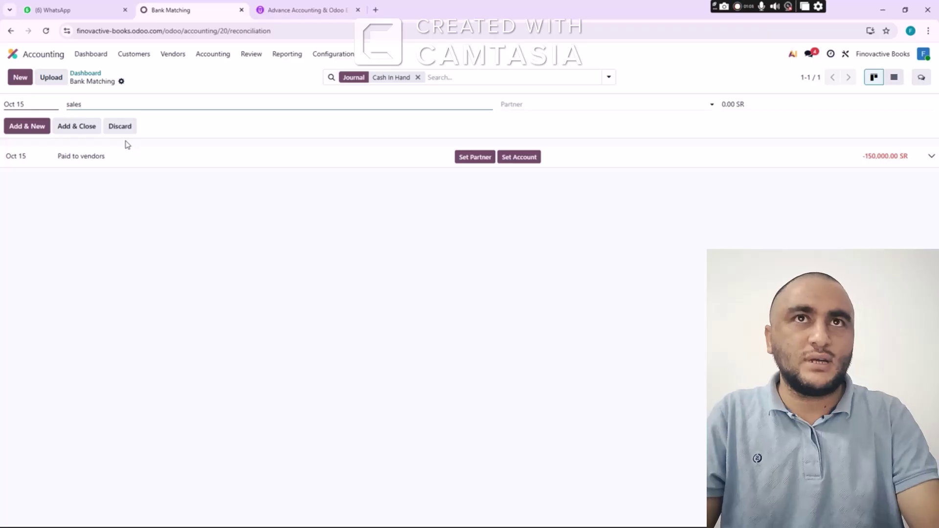
key(Tab)
key(Tab)
text(30)
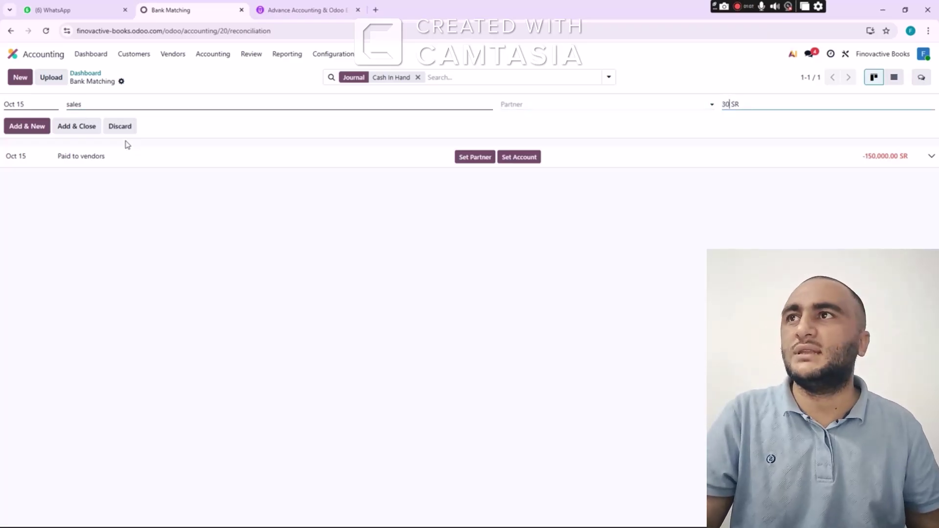
text(0,000)
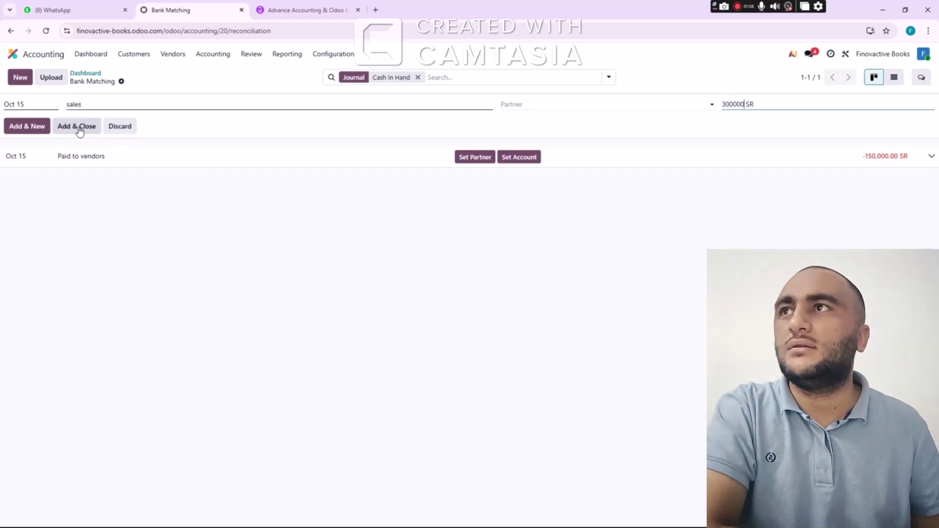
click(80, 130)
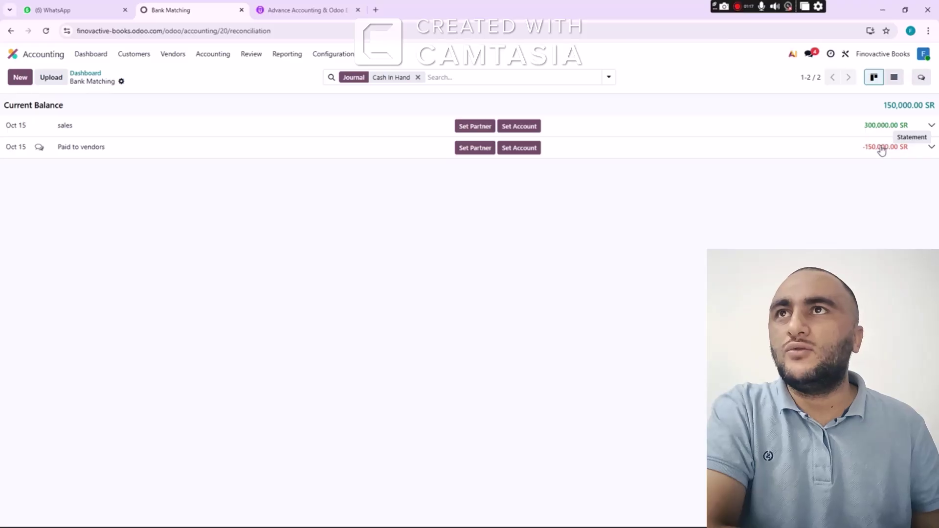
Read through the Balance Sheet zoomed in, then go back to the Accounting dashboard
click(278, 59)
click(300, 89)
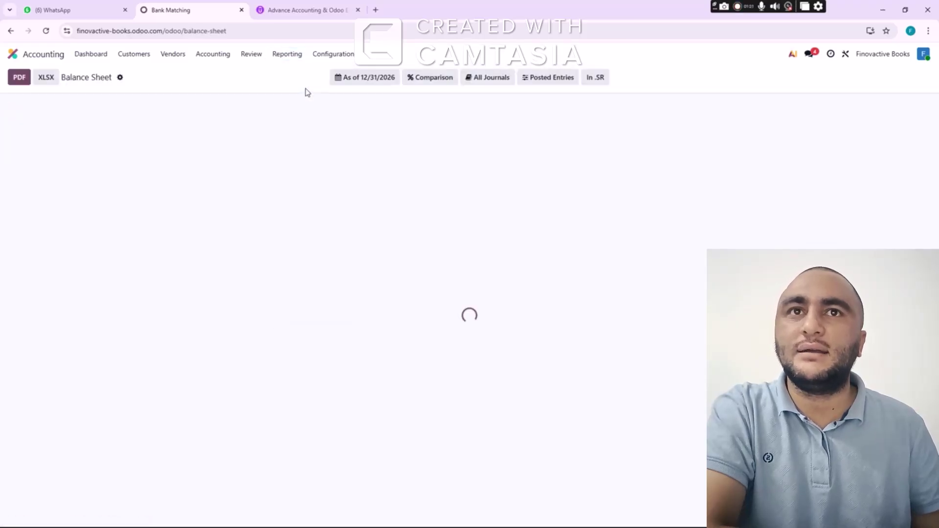
scroll(400, 205, down, 1)
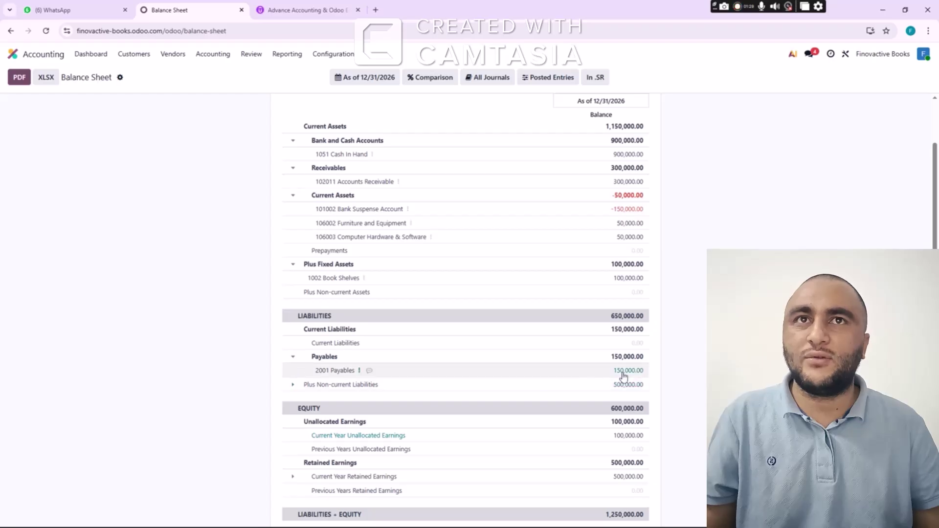
key(ctrl+plus)
key(ctrl+plus)
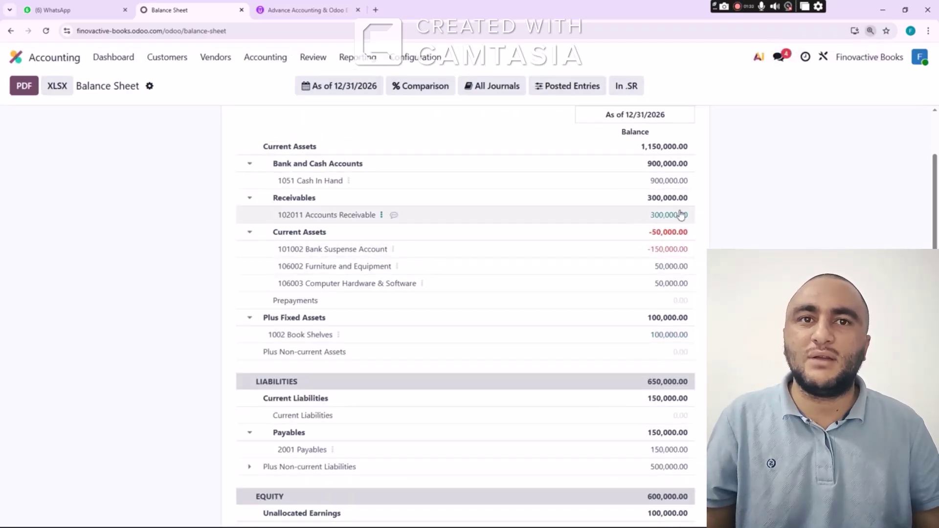
scroll(566, 266, down, 1)
scroll(566, 266, down, 1)
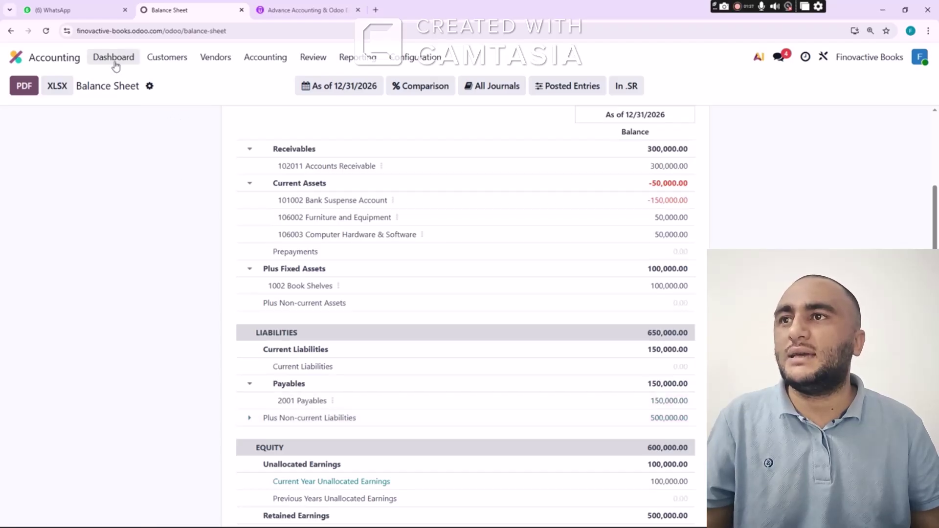
click(130, 68)
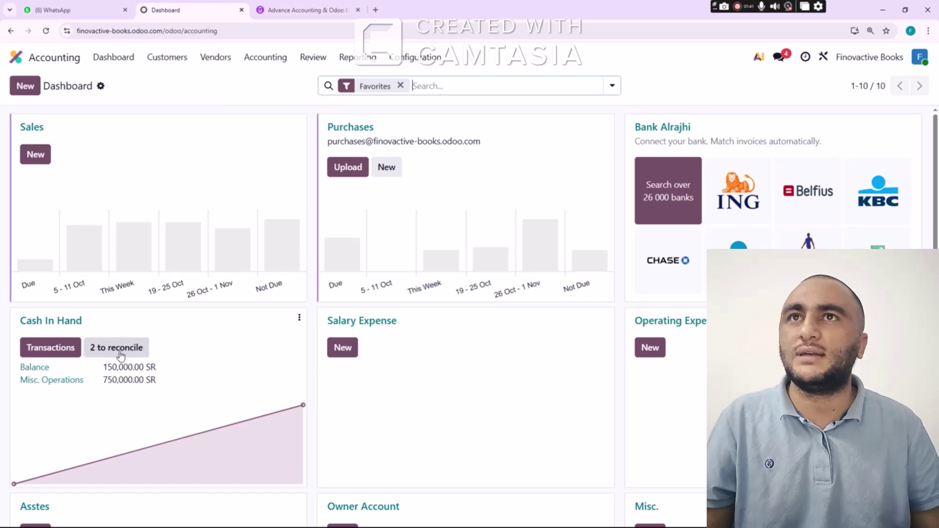
Assign the Cash In Hand sales line to 102011 Accounts Receivable
click(122, 351)
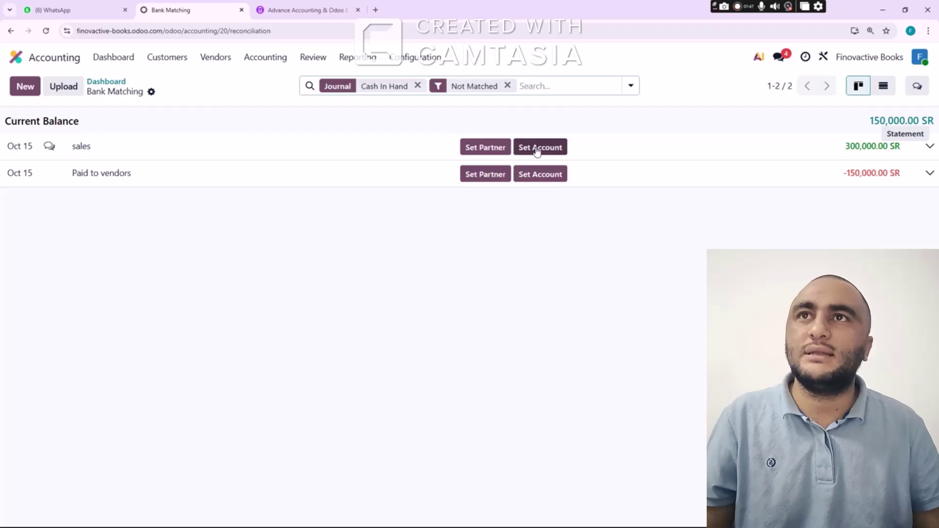
click(538, 150)
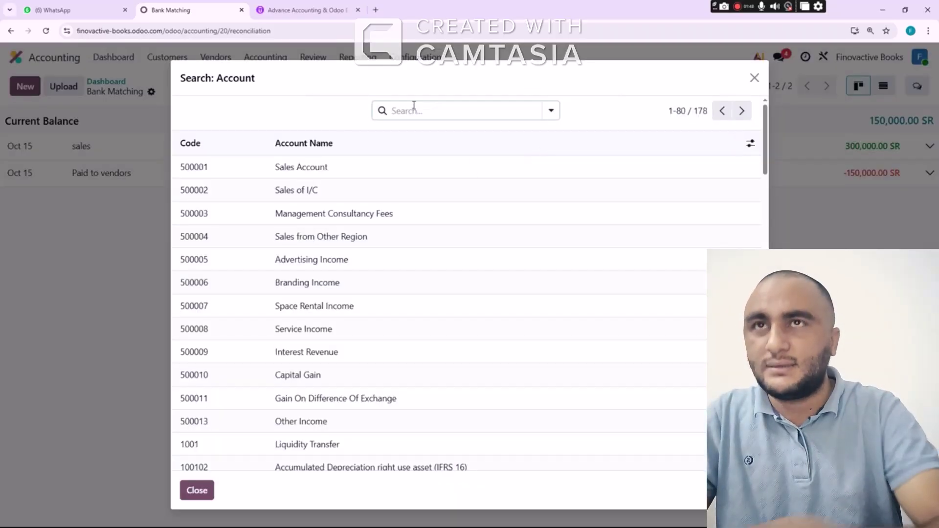
text(rec)
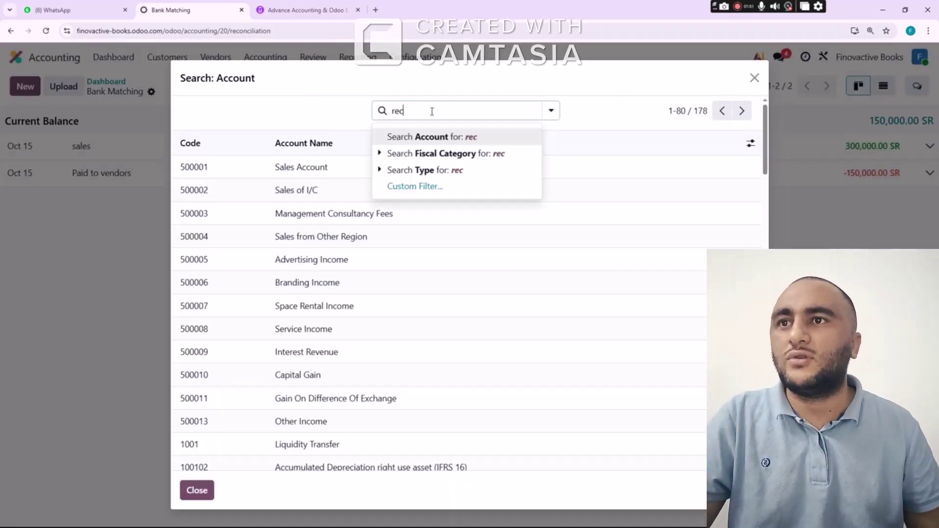
key(Return)
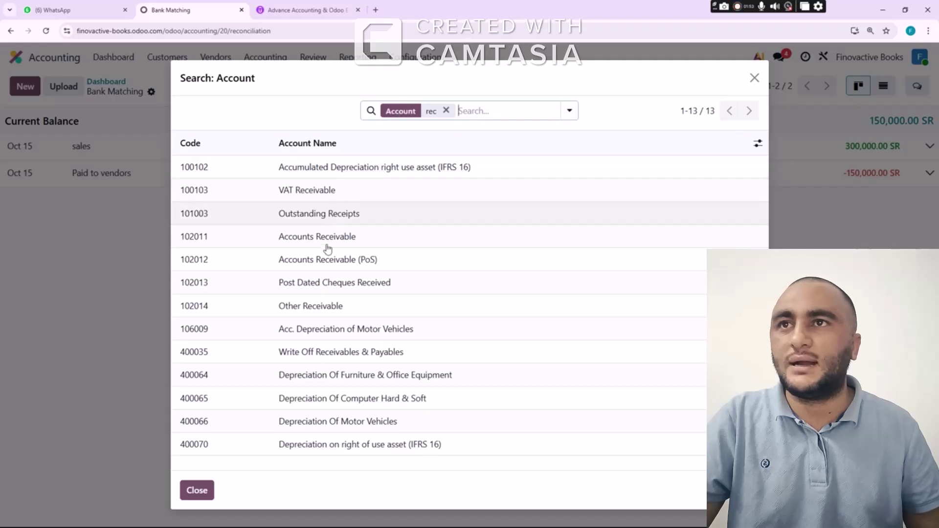
click(335, 240)
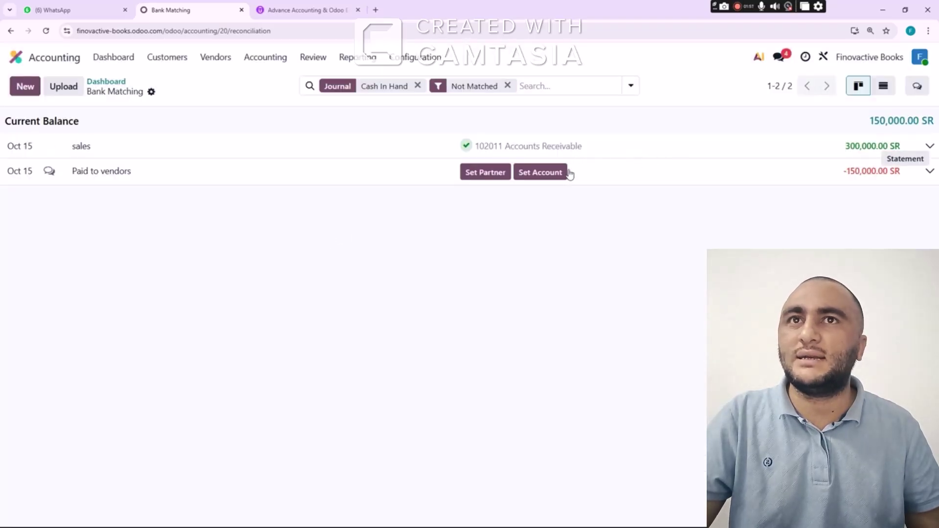
Assign the Paid to vendors line to 2001 Payables and return to the dashboard
click(551, 175)
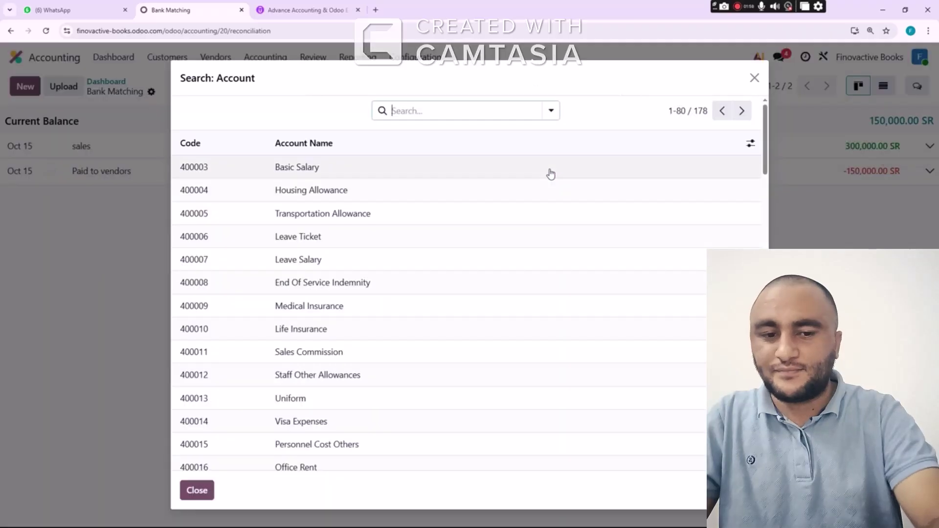
text(pay)
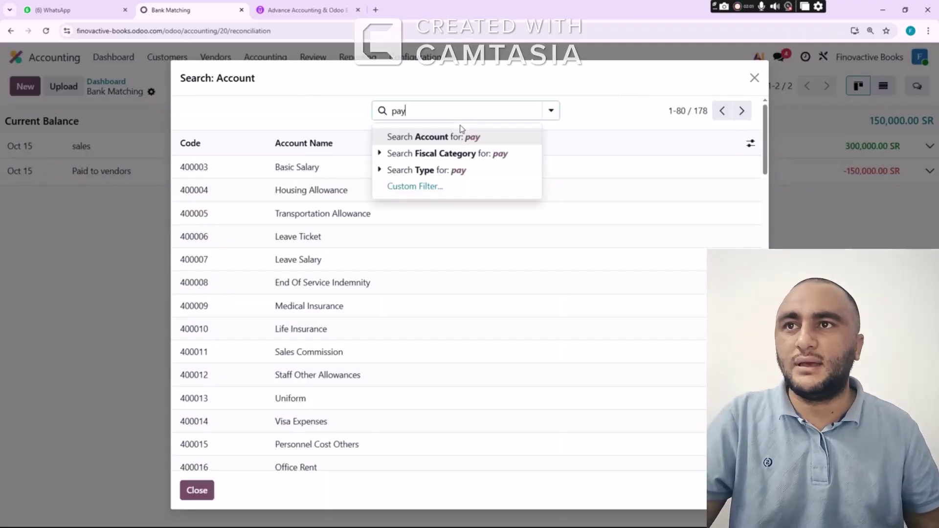
key(Return)
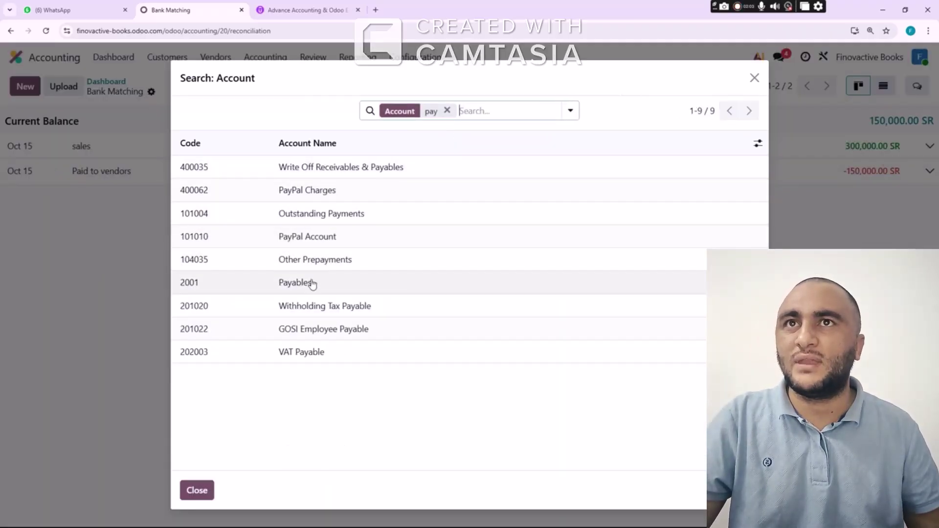
click(311, 285)
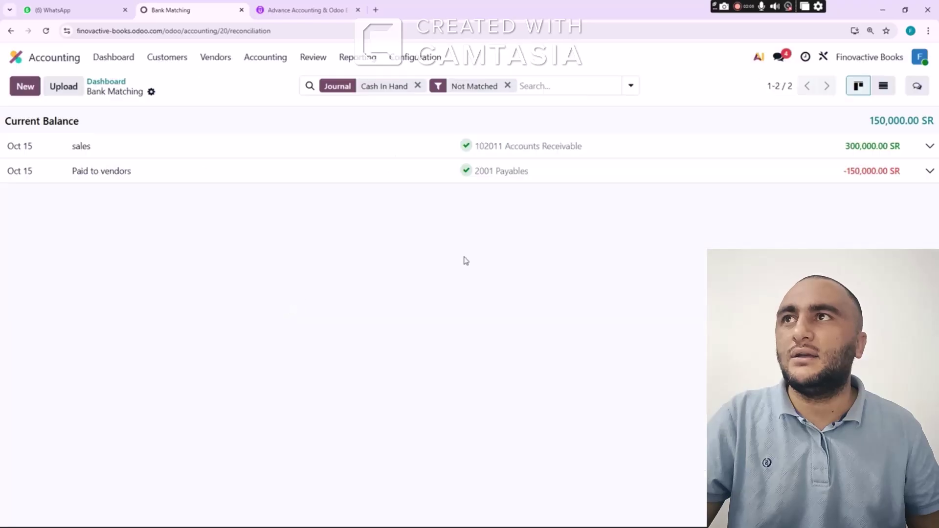
click(115, 86)
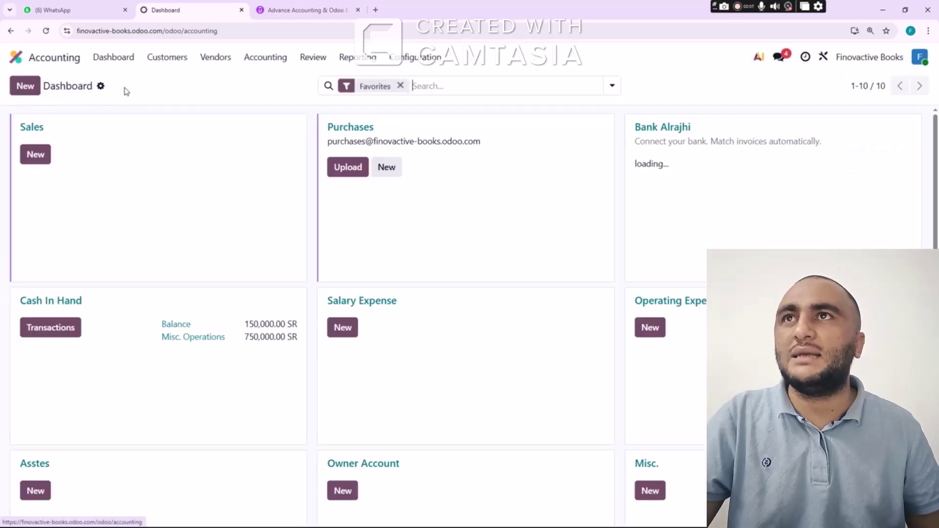
Scroll through the Balance Sheet with 1,100,000.00 total assets, then open Profit and Loss
click(358, 58)
click(371, 102)
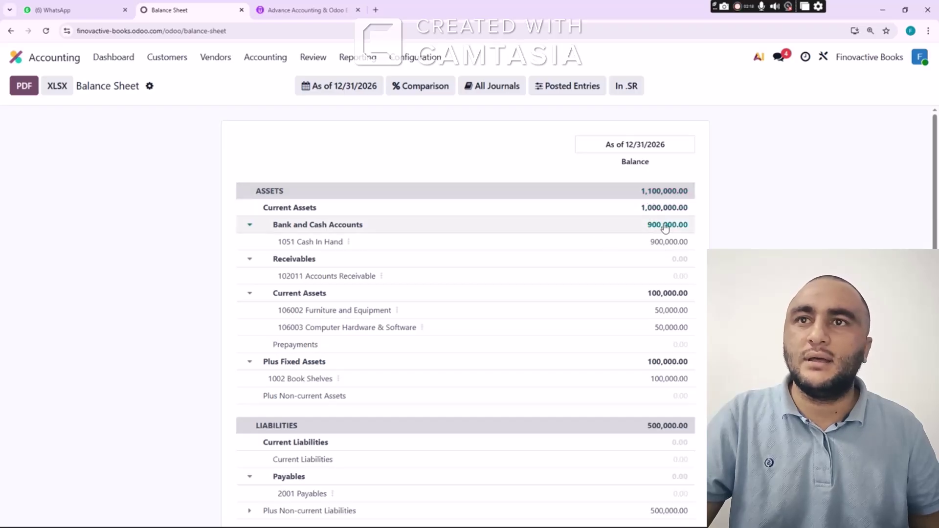
scroll(660, 241, down, 1)
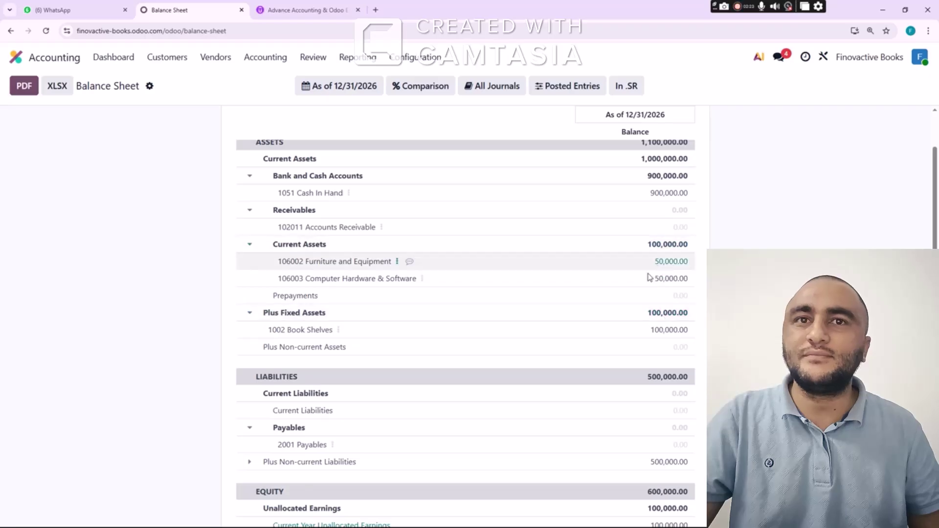
scroll(609, 266, down, 2)
scroll(628, 252, down, 1)
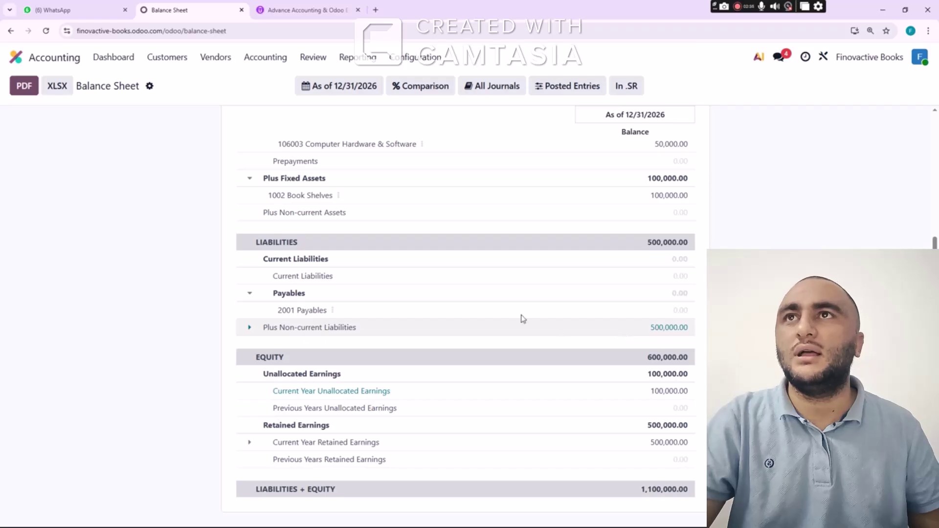
click(353, 57)
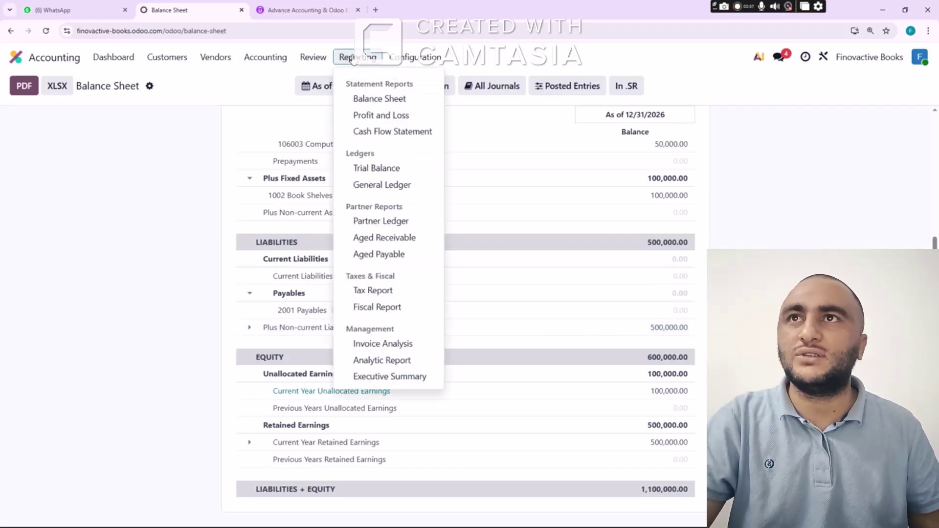
click(372, 116)
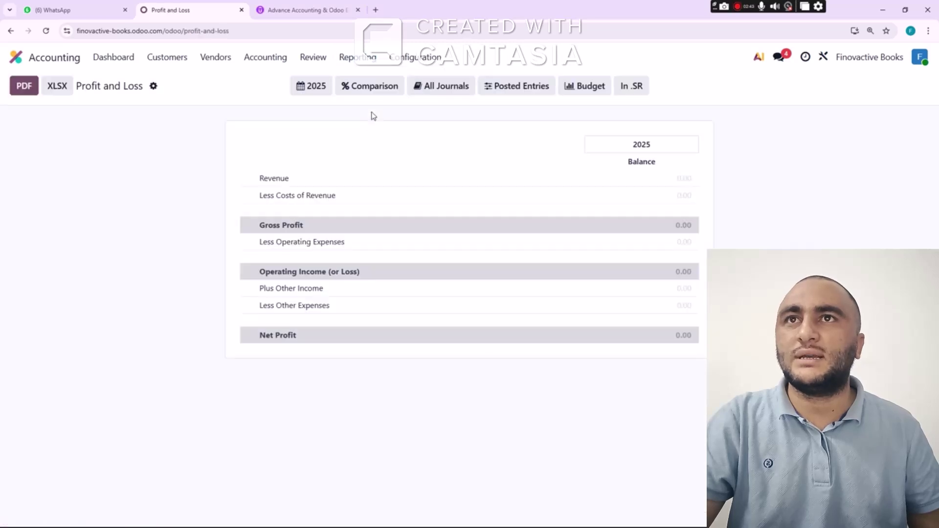
Switch Profit and Loss to 2026, expand Less Costs of Revenue, then go to Excel
click(320, 89)
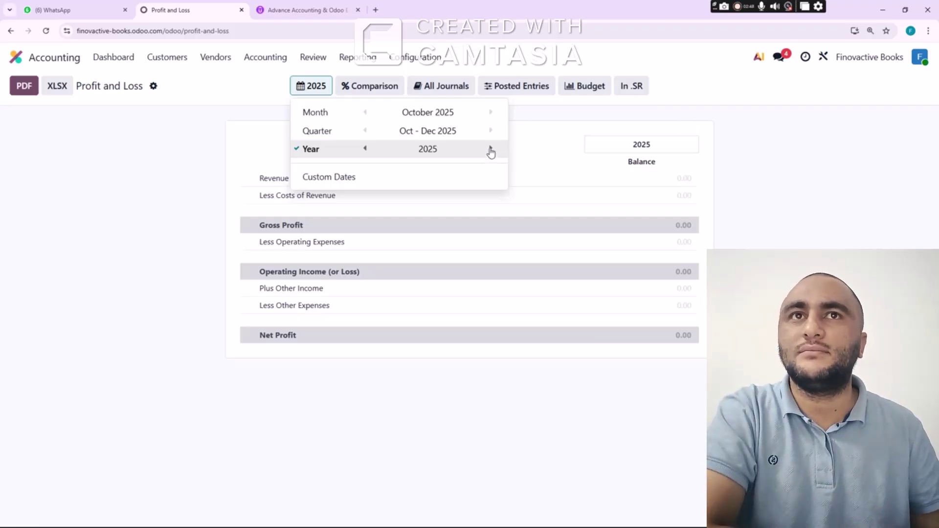
click(491, 151)
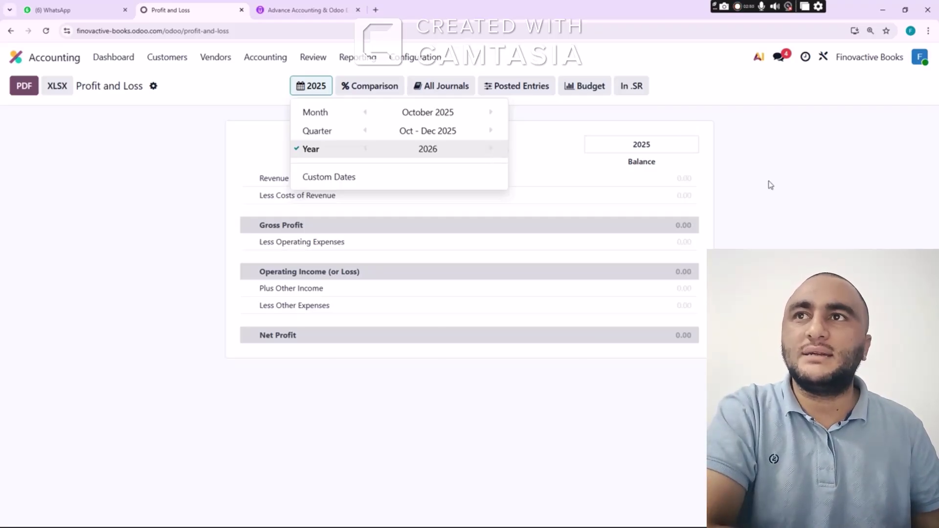
click(828, 184)
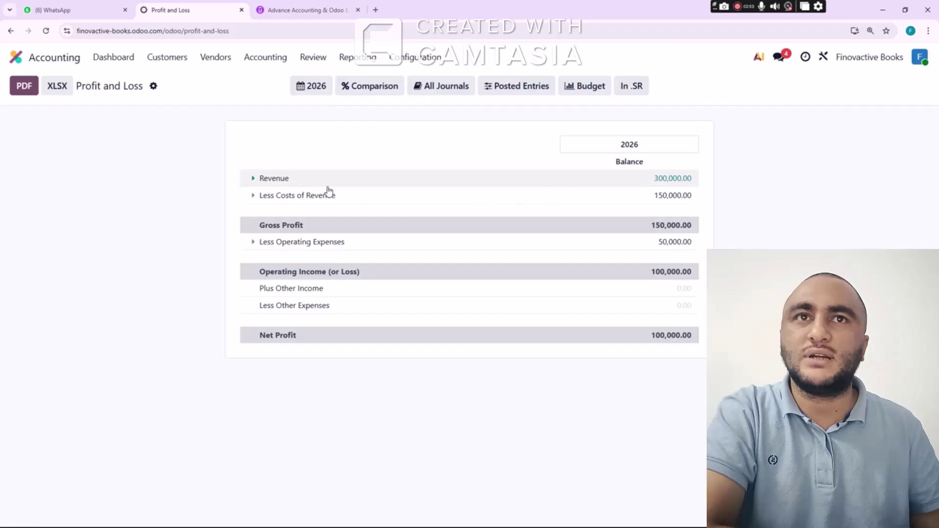
click(253, 198)
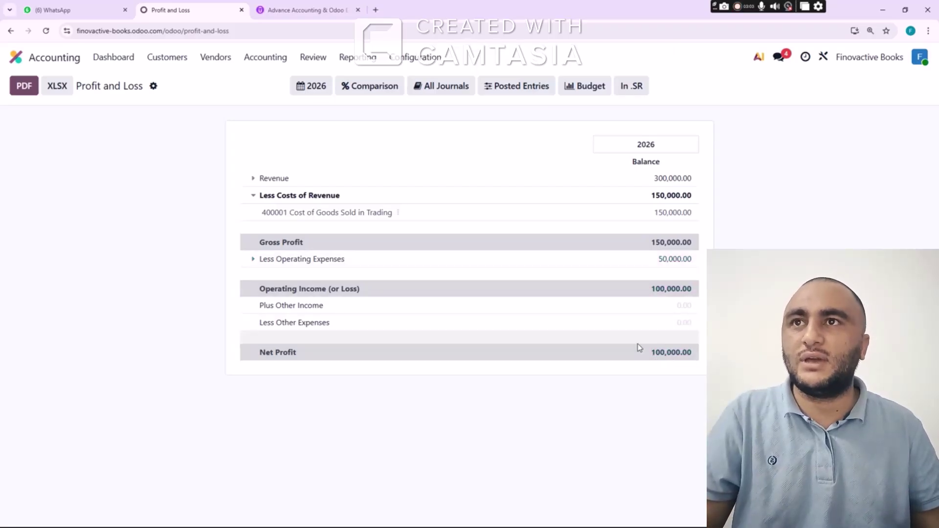
key(alt+Tab)
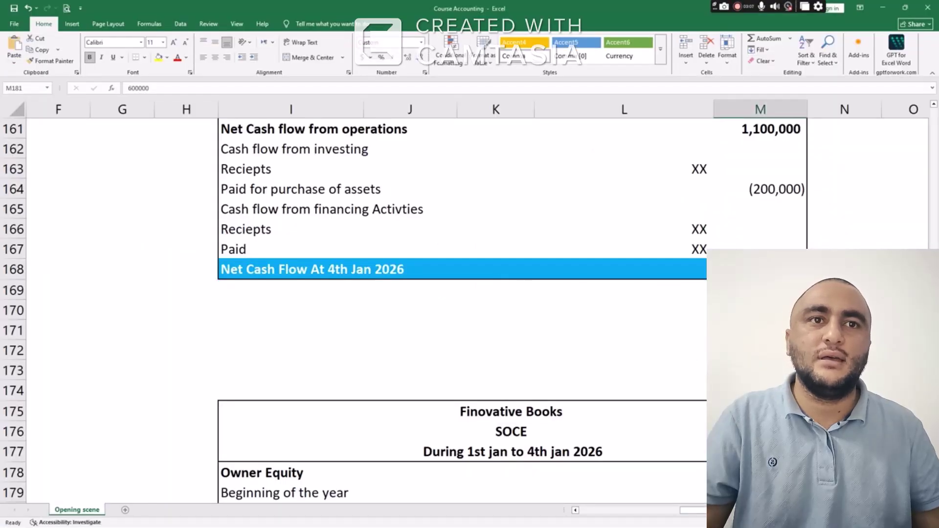
Check Excel's Net Profit formula in M147 (=L140-M142-M143-M144-M145), then return to Odoo
scroll(465, 313, up, 9)
click(760, 390)
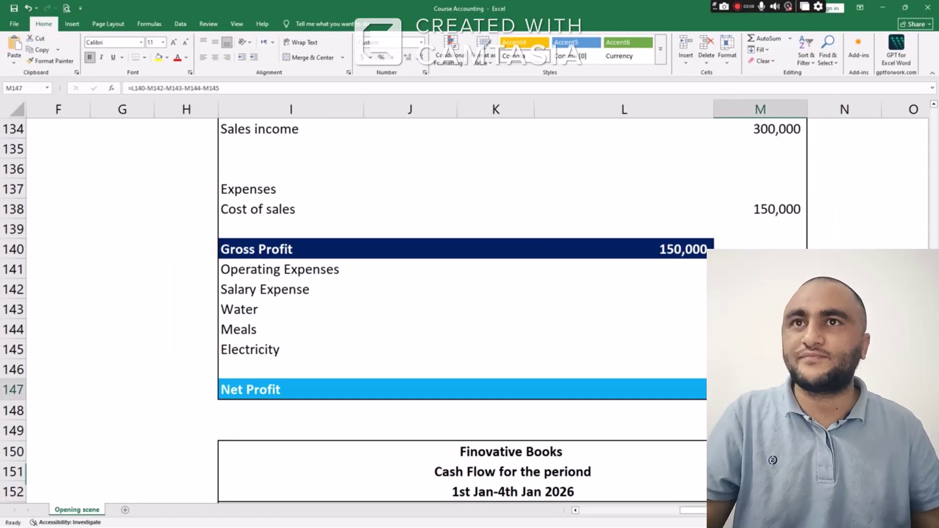
key(alt+Tab)
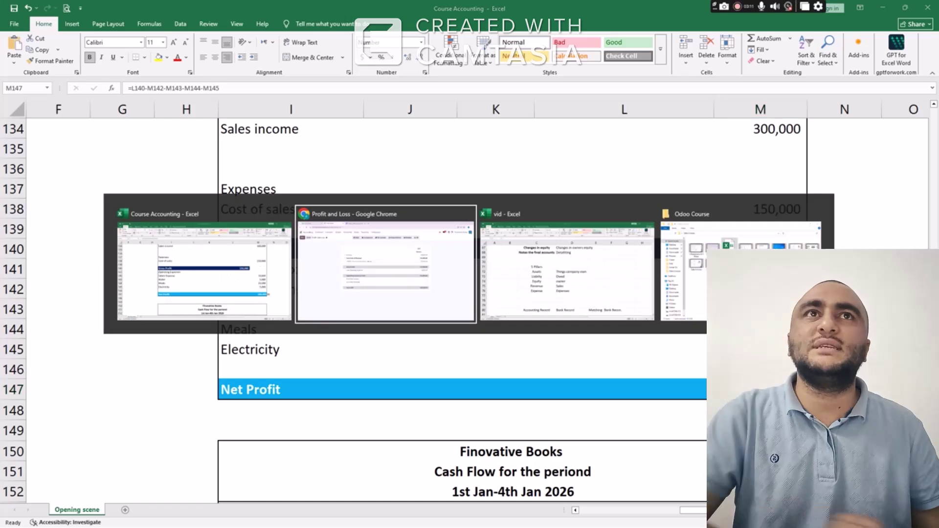
click(362, 58)
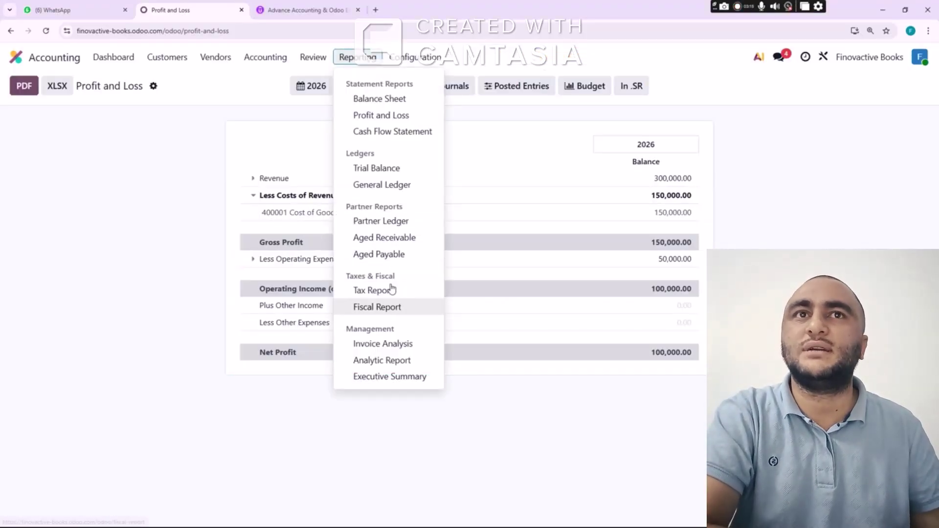
View the 2026 Cash Flow Statement with 900,000.00 closing cash, then reopen the Balance Sheet
click(394, 132)
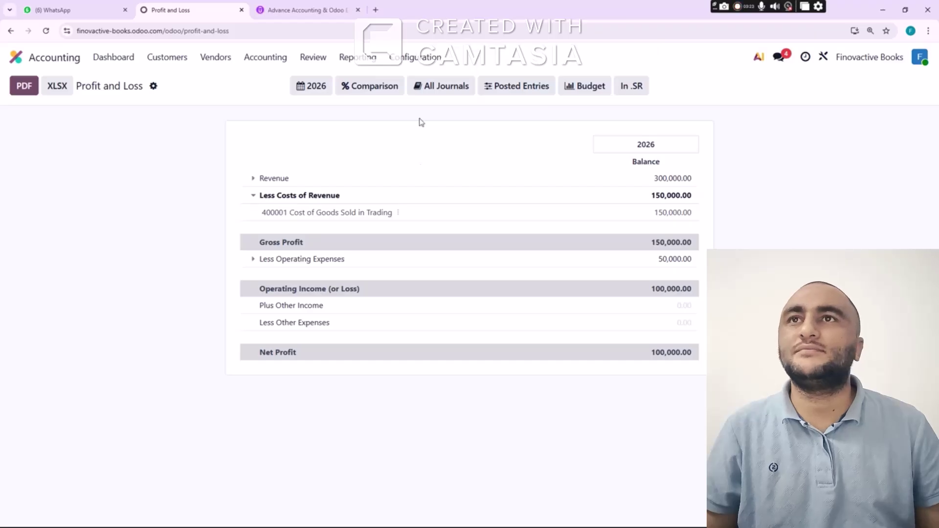
click(362, 56)
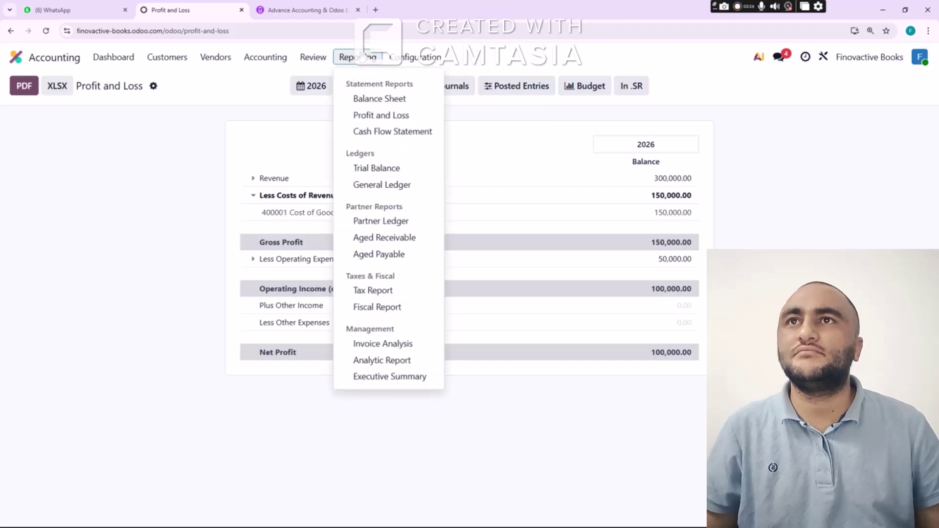
click(386, 131)
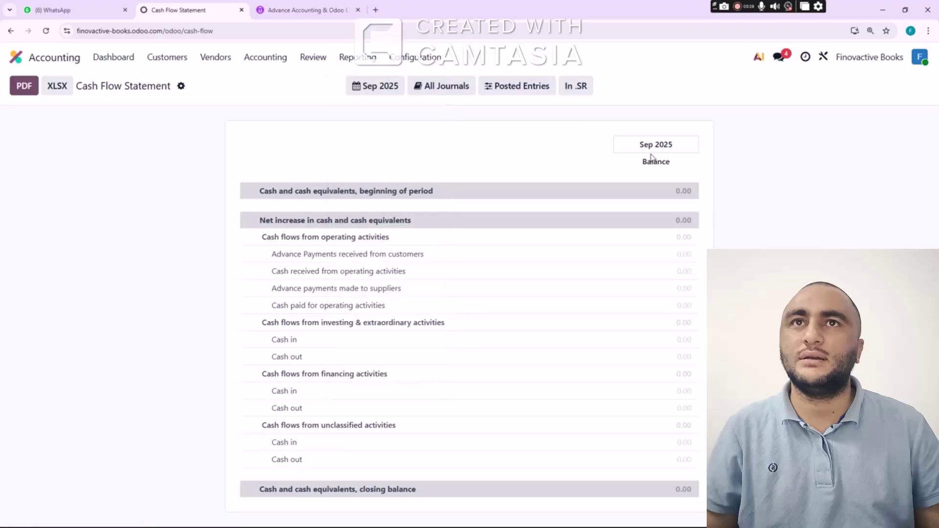
click(381, 87)
click(557, 152)
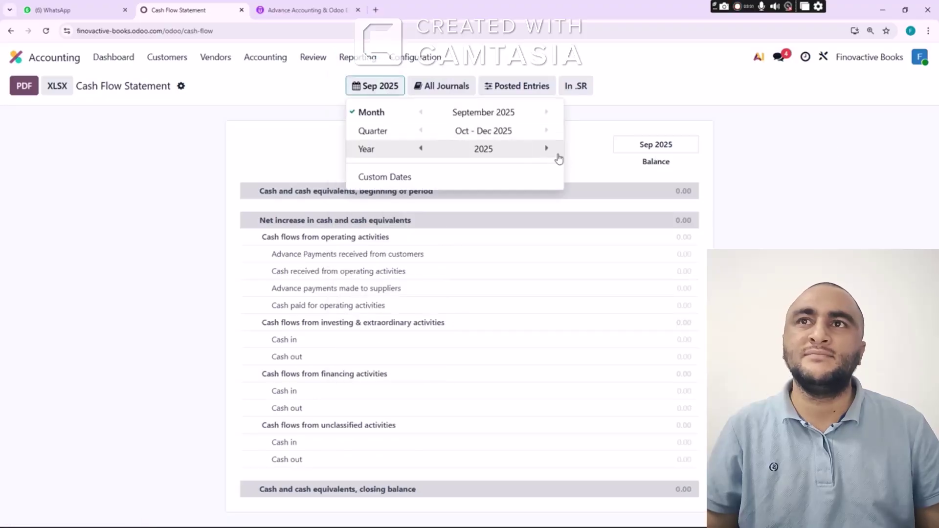
click(550, 150)
click(772, 172)
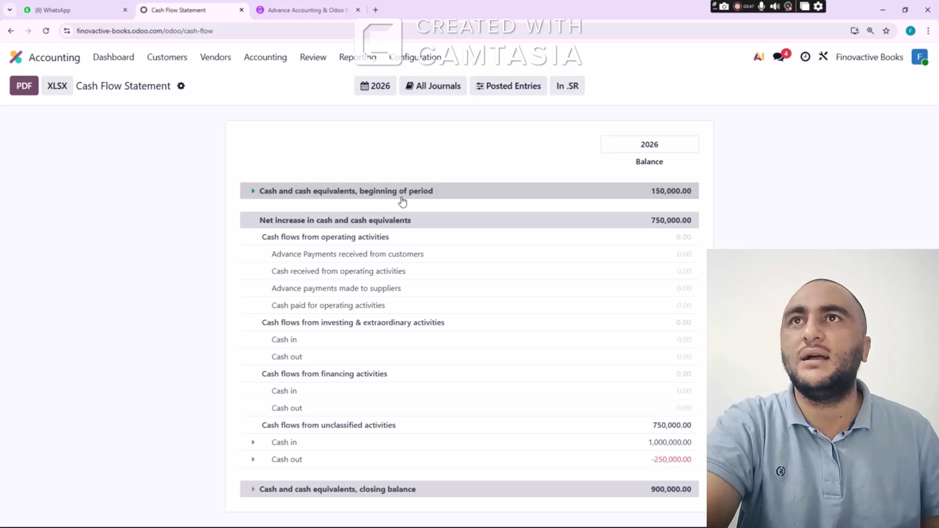
click(359, 58)
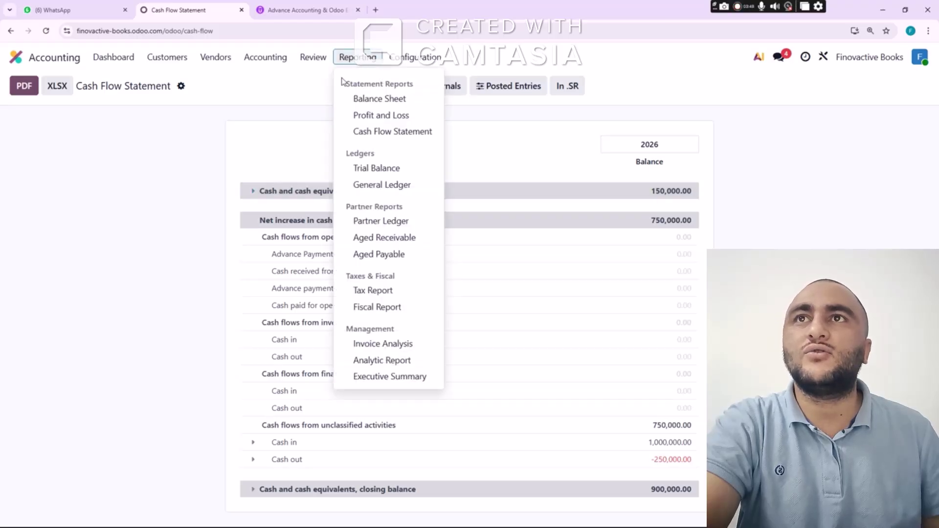
click(378, 100)
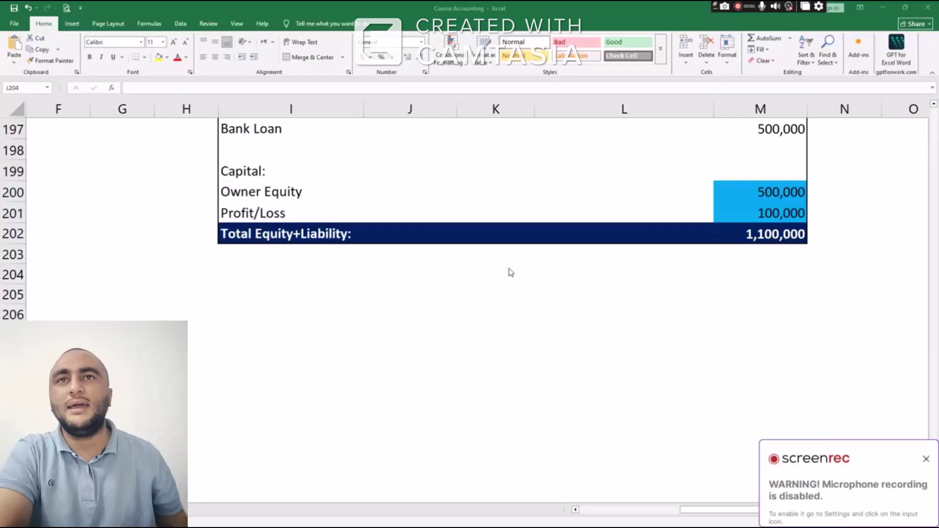
Merge J204:L204 and enter the heading 'VAT Returns'
scroll(489, 279, down, 1)
click(433, 204)
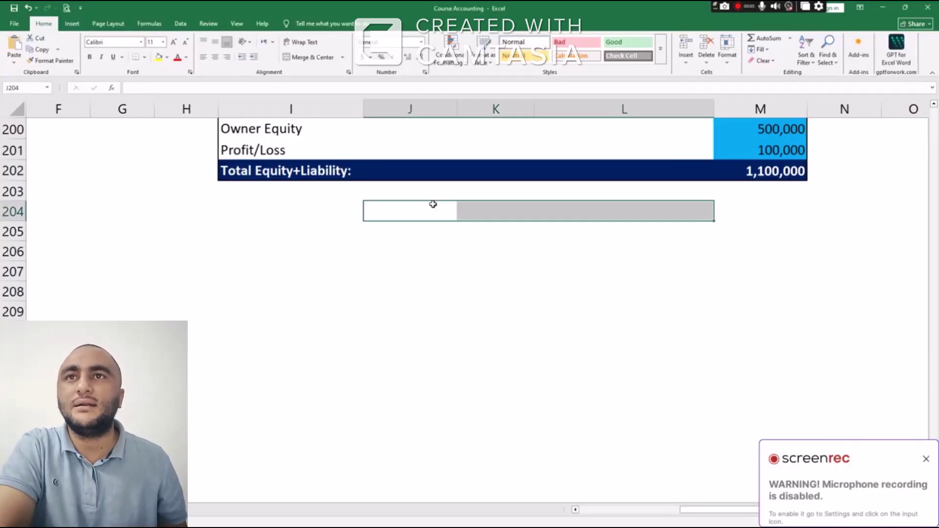
scroll(447, 220, down, 1)
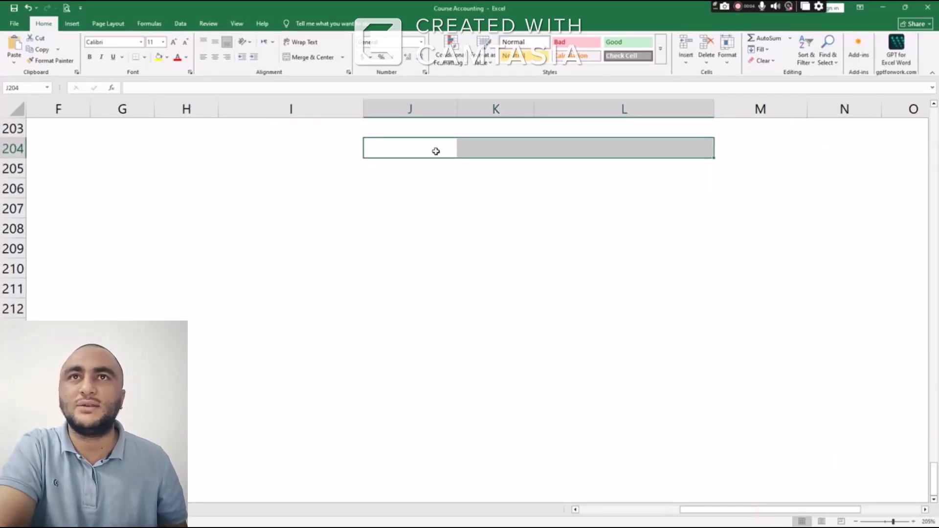
click(309, 56)
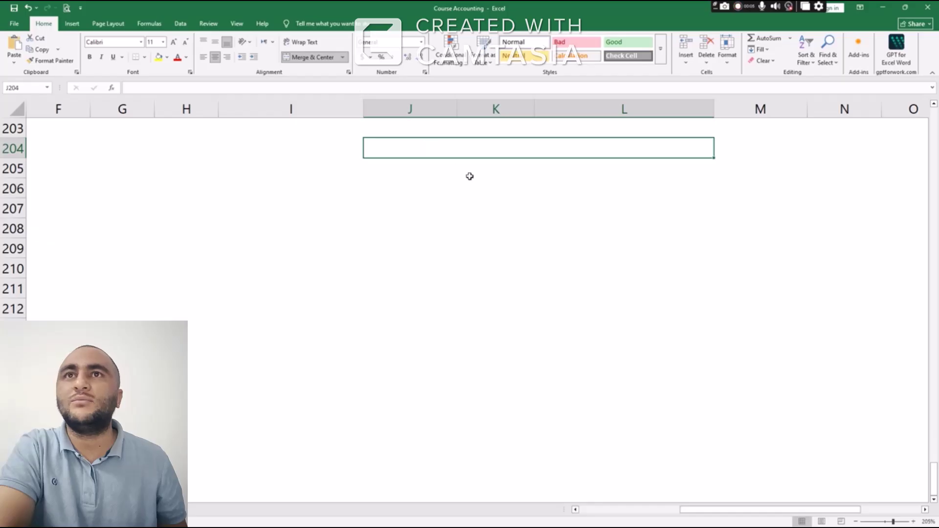
drag(848, 516, 909, 514)
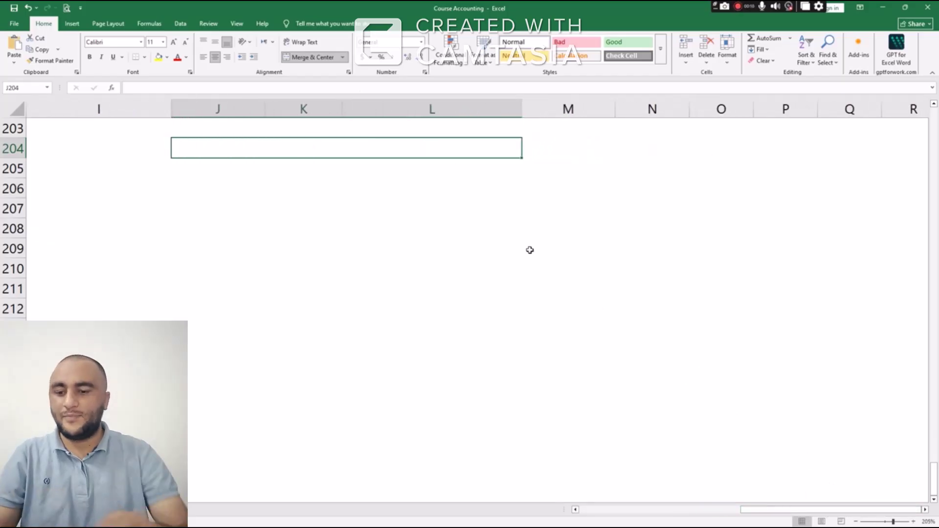
text(VAT R)
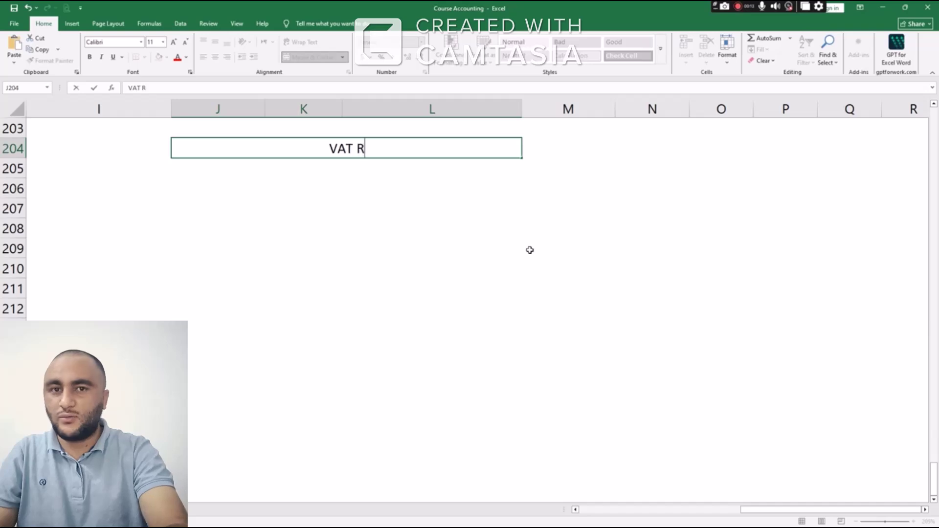
key(BackSpace)
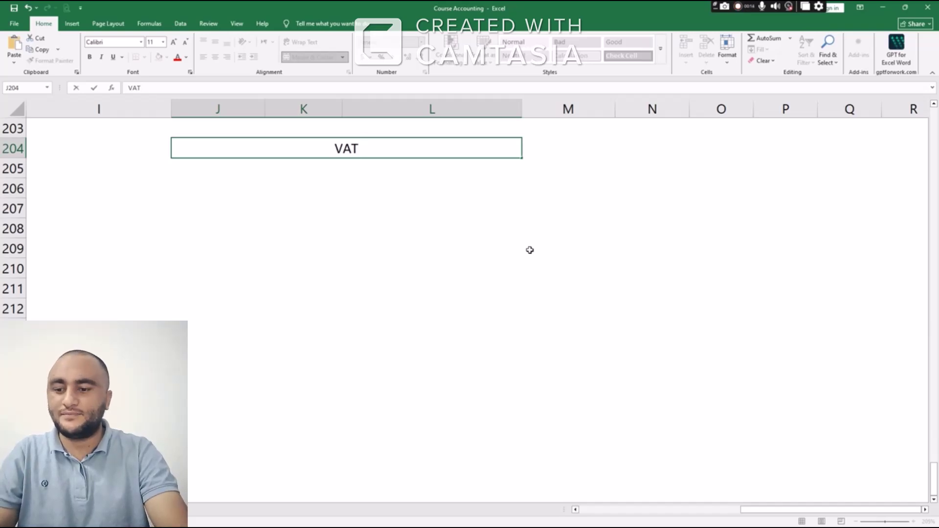
text(Acco)
key(BackSpace)
key(BackSpace)
key(BackSpace)
key(BackSpace)
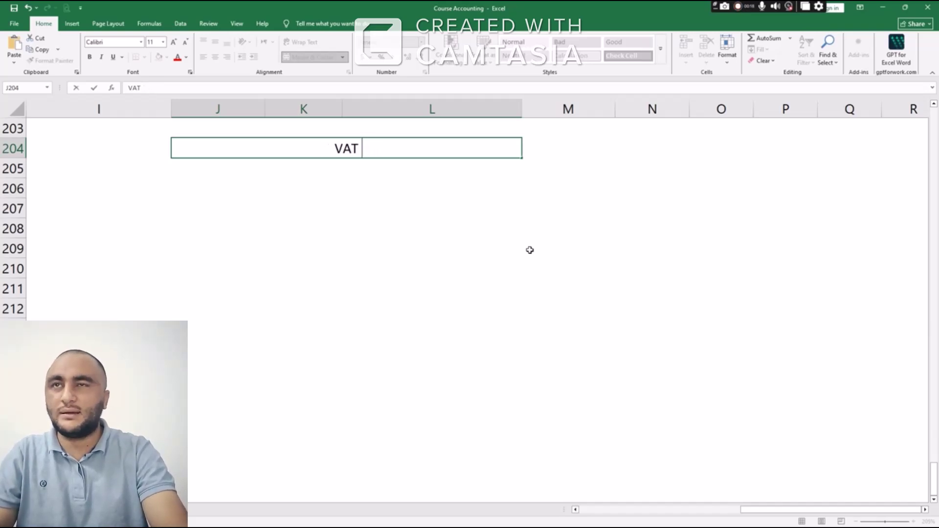
text(Returns)
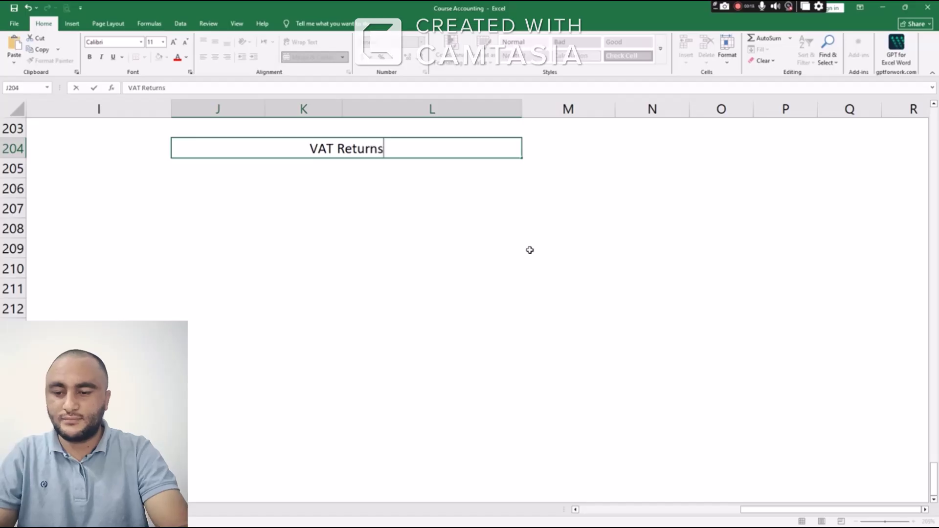
key(Return)
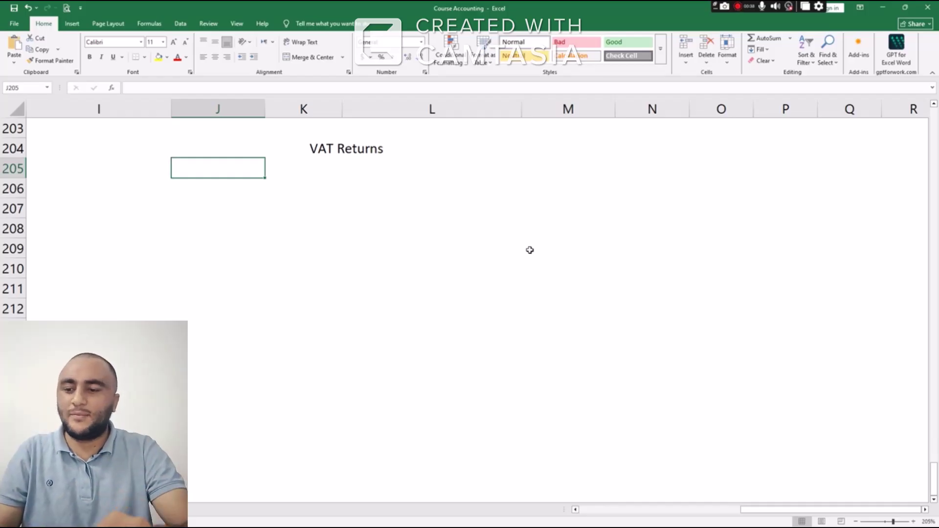
Enter 'Sale' in J205 with the amount 100000 in K205
text(Sale)
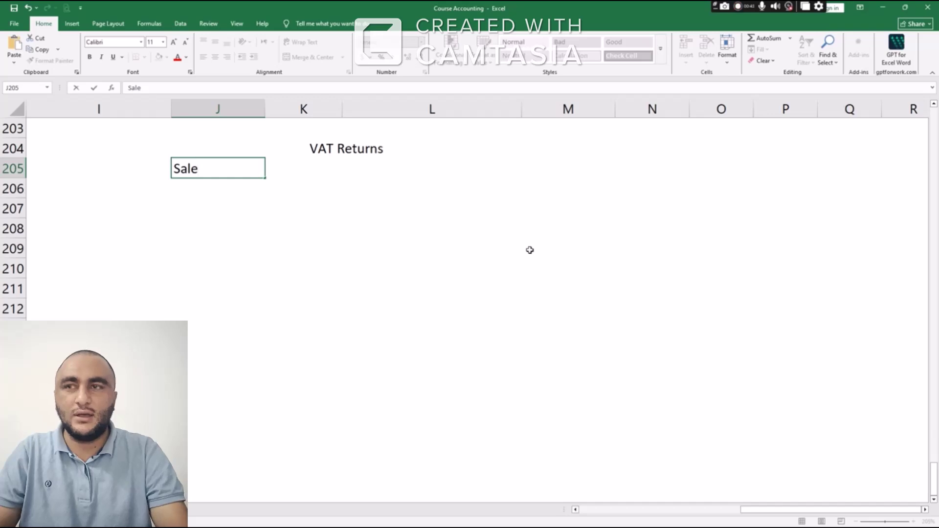
key(Tab)
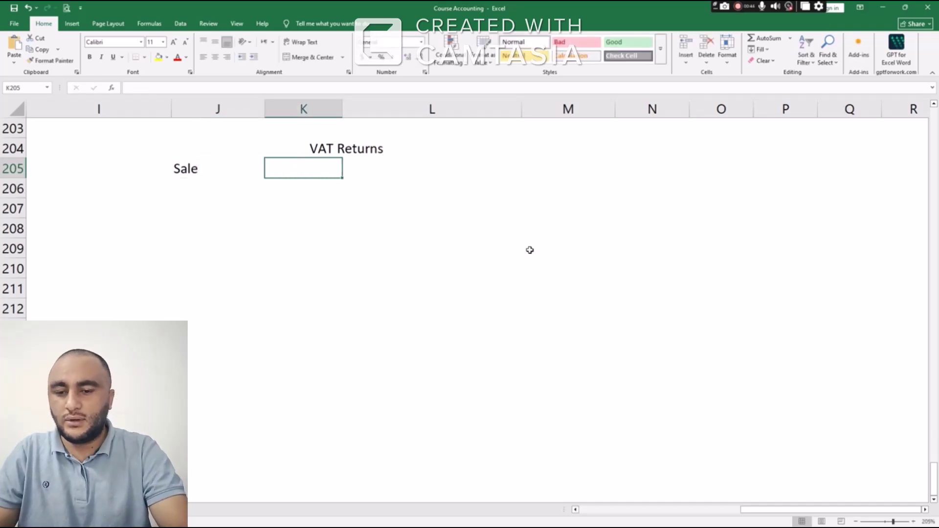
text(100)
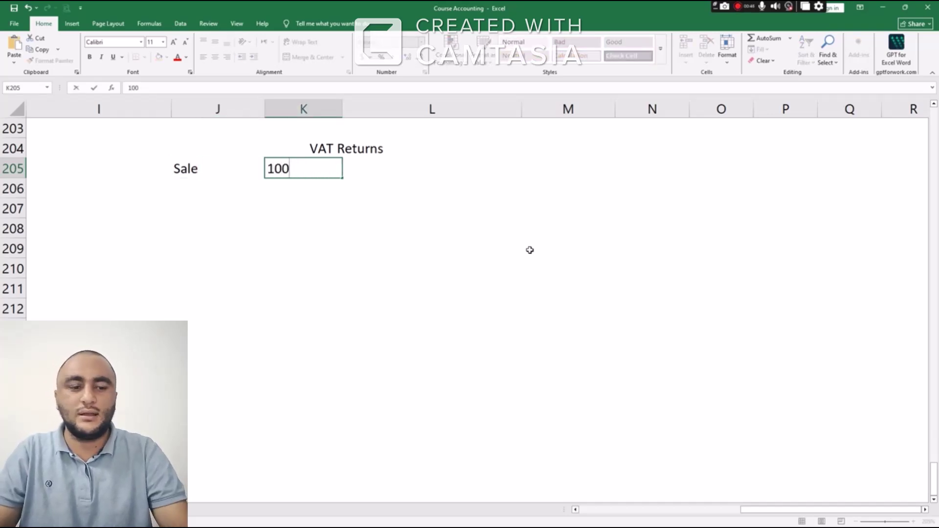
key(Tab)
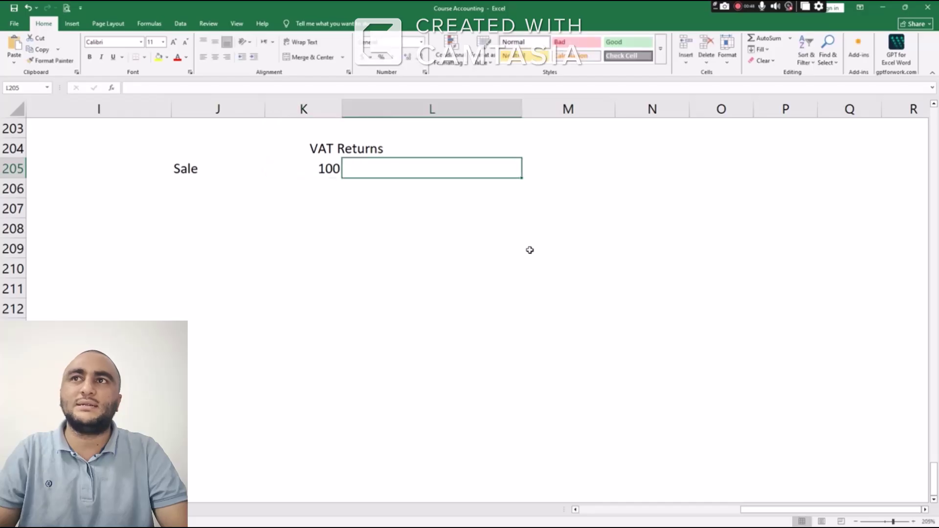
key(Left)
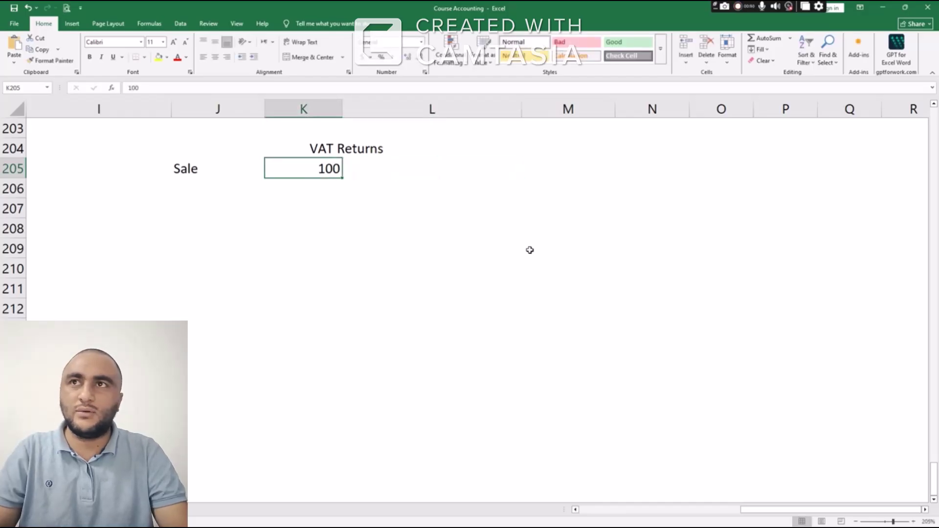
text(100000)
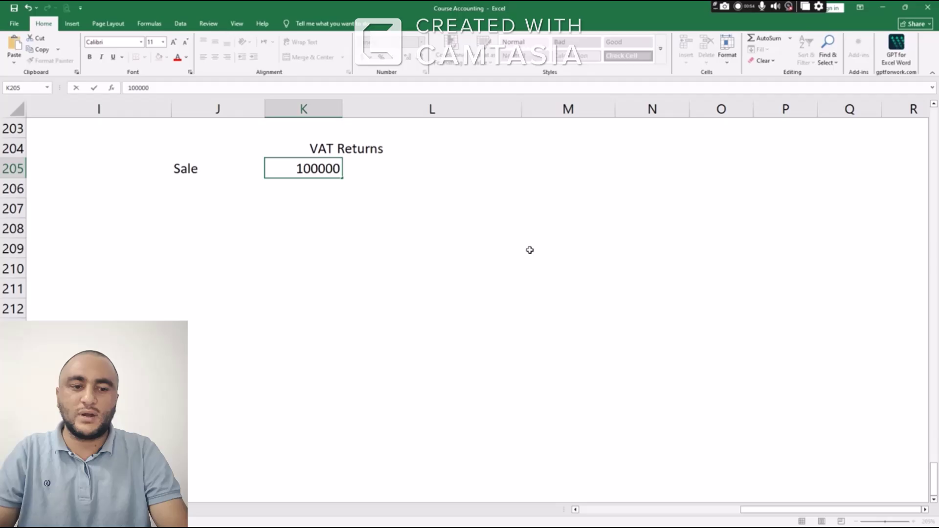
key(Return)
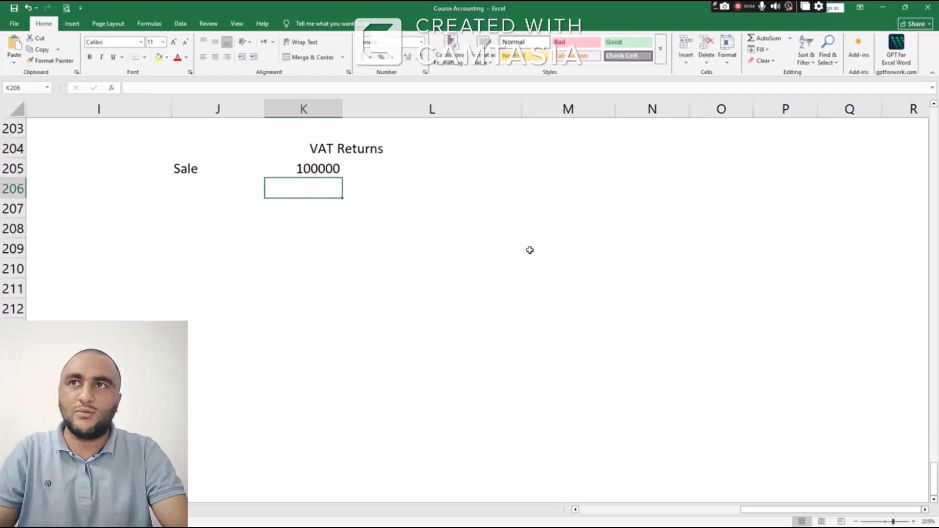
key(Up)
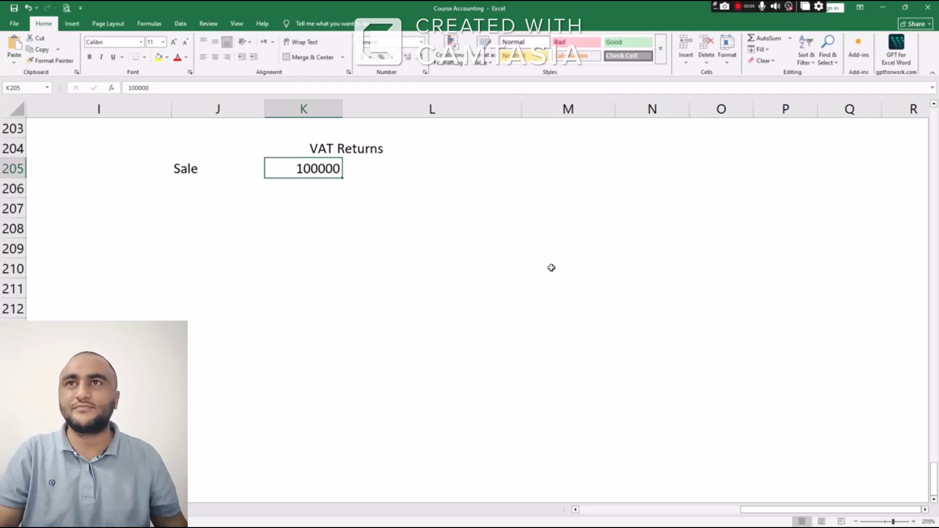
scroll(551, 266, up, 11)
scroll(550, 187, up, 20)
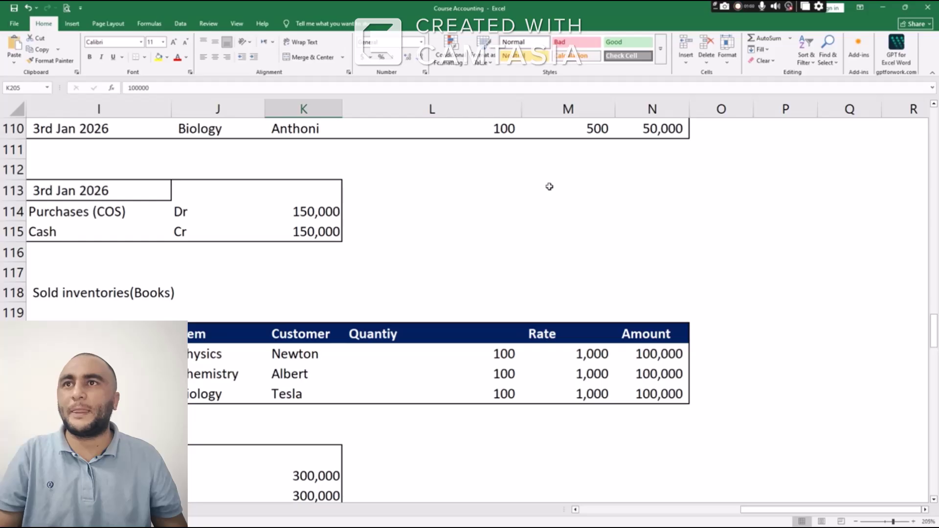
Copy the Sold inventories sales table and paste it at J205
drag(147, 334, 643, 394)
key(ctrl+c)
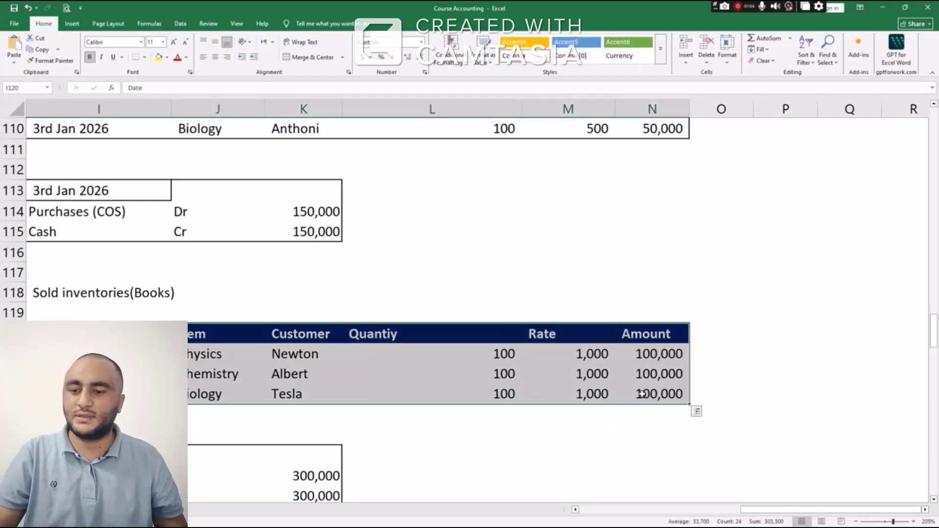
scroll(376, 305, down, 20)
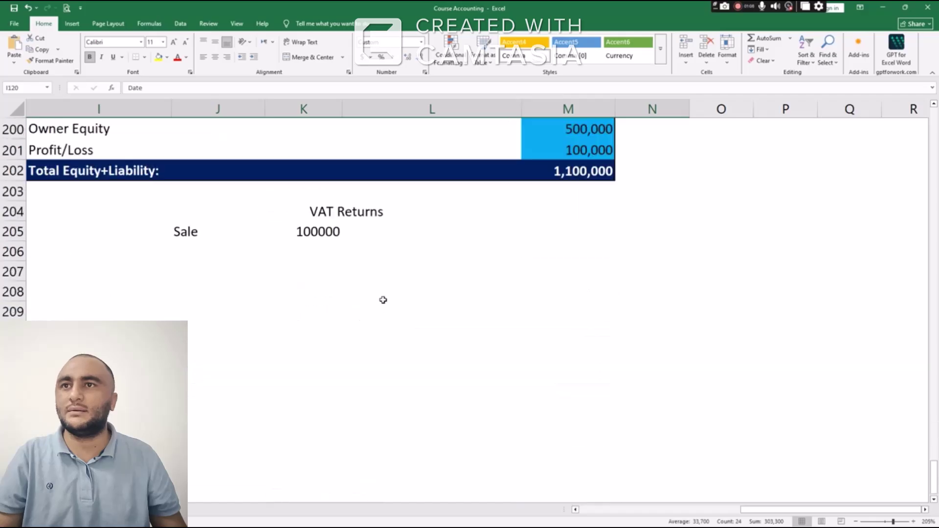
scroll(383, 299, down, 4)
scroll(381, 287, up, 3)
click(180, 168)
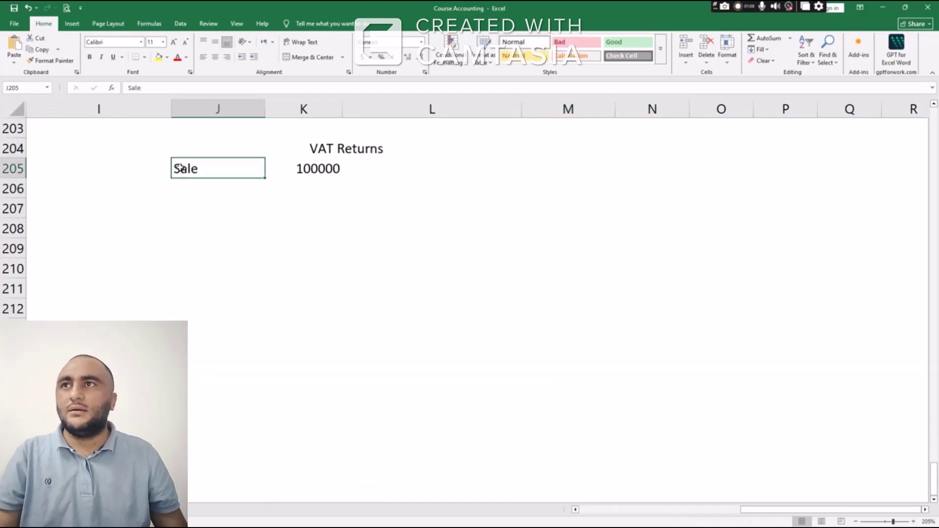
key(ctrl+v)
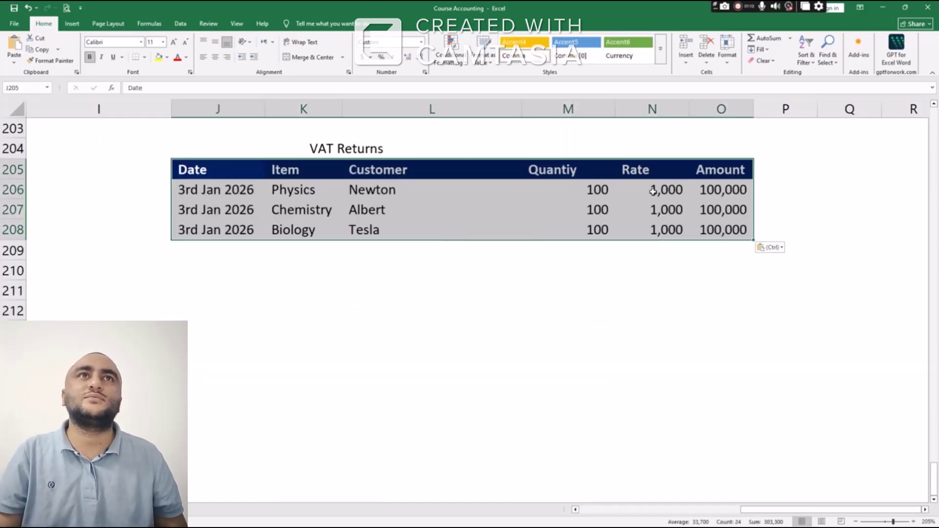
Add a 'Tax' column header in P205 beside the Amount column
click(722, 188)
drag(723, 190, 723, 231)
click(726, 191)
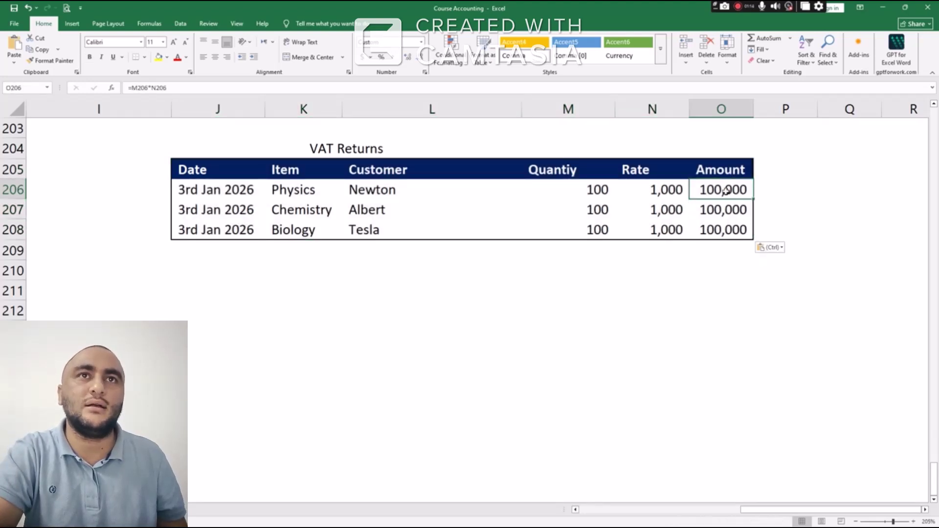
click(771, 170)
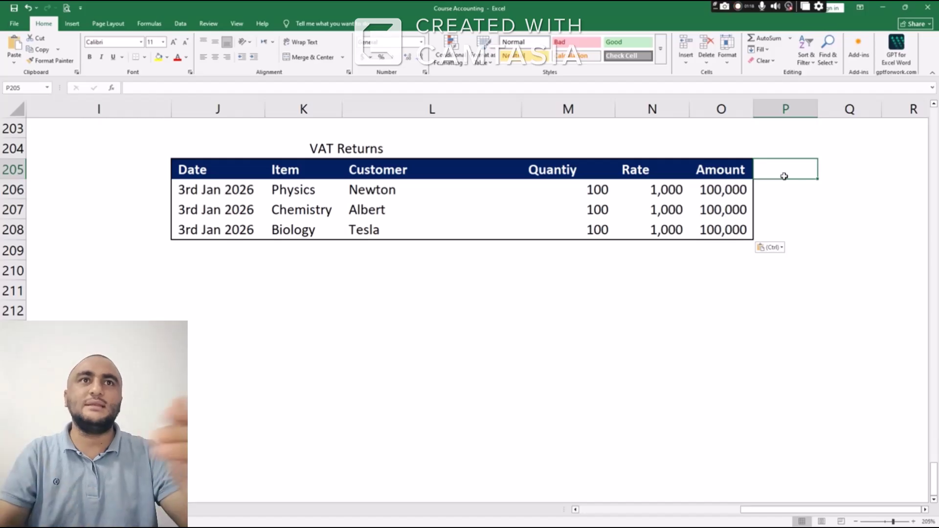
text(Tax)
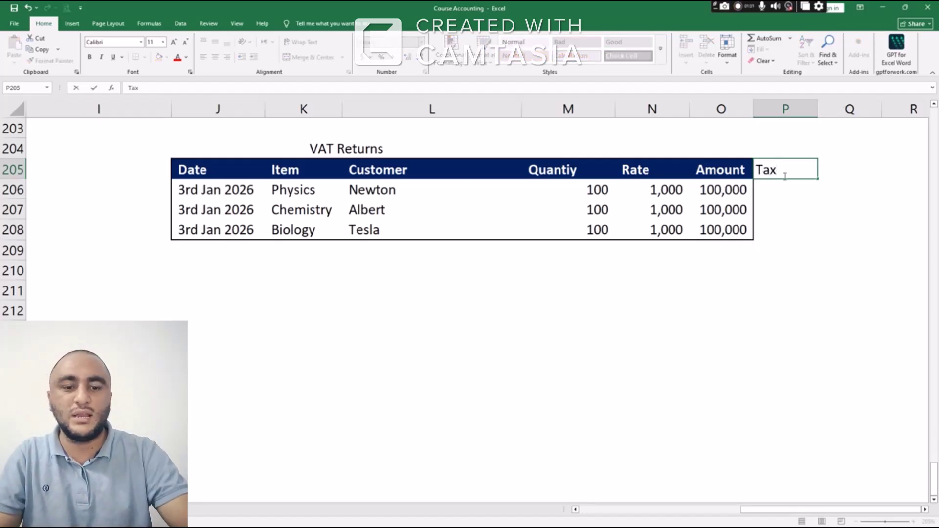
key(Return)
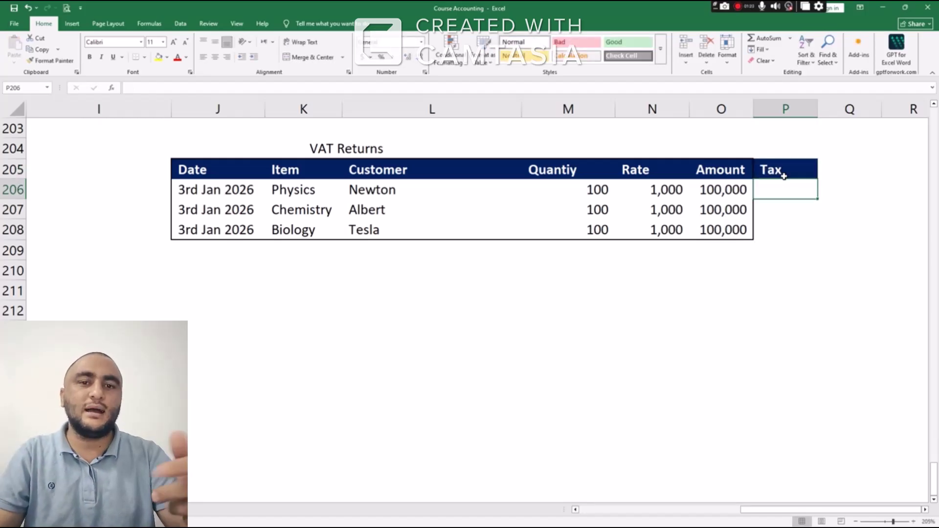
Start the tax formula =O206*.15 in P206
text(=)
key(Left)
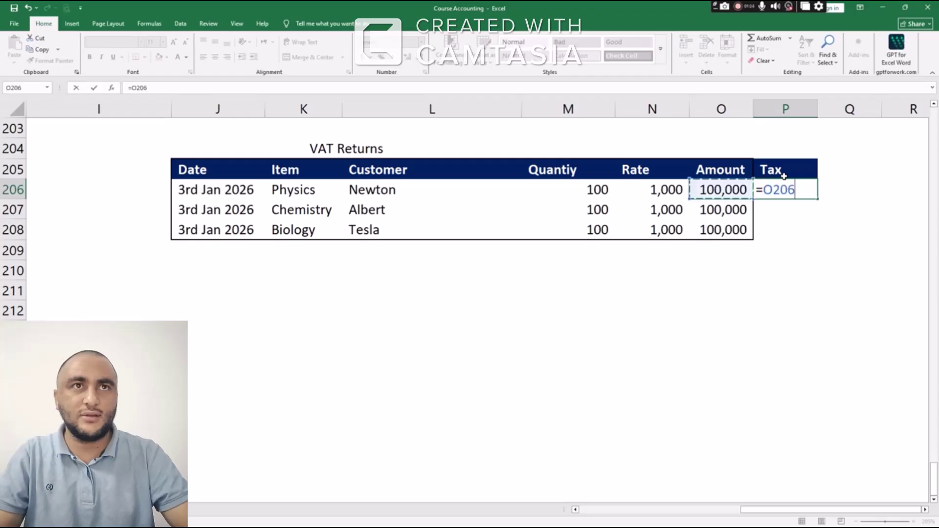
text(*)
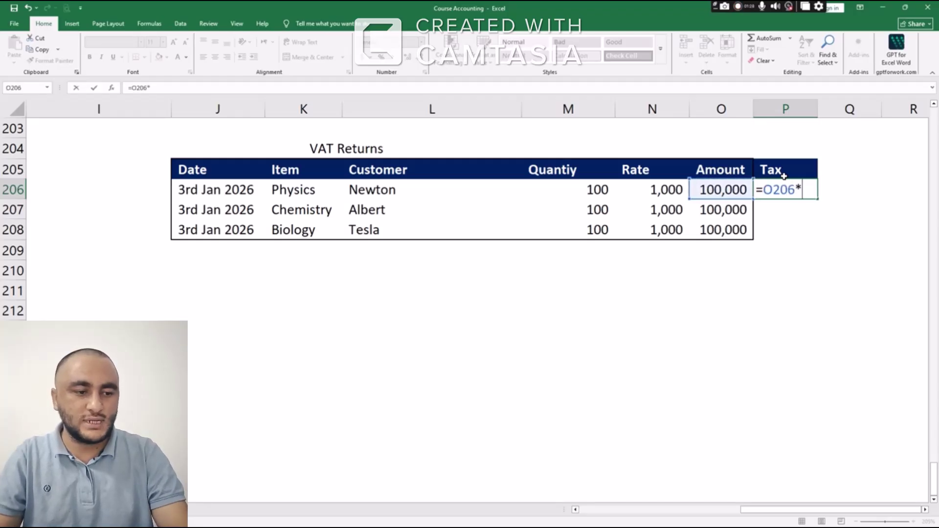
text(.15)
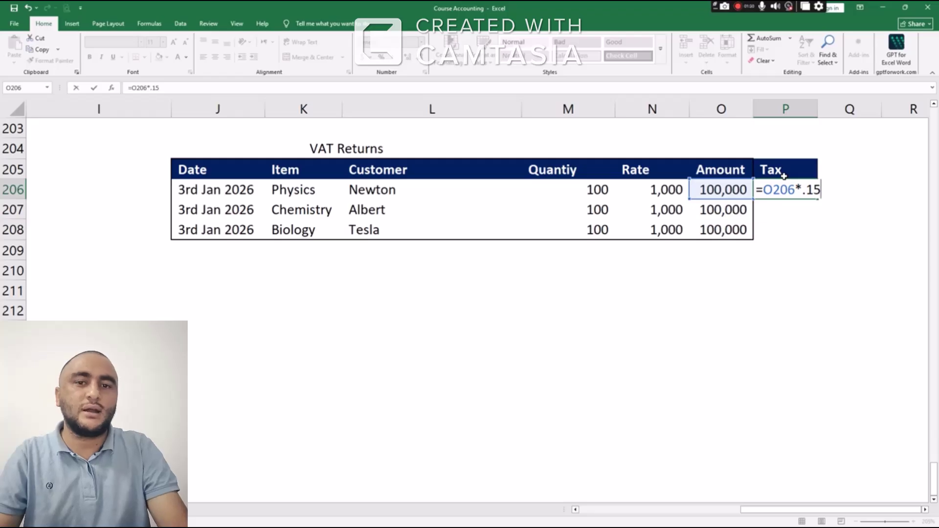
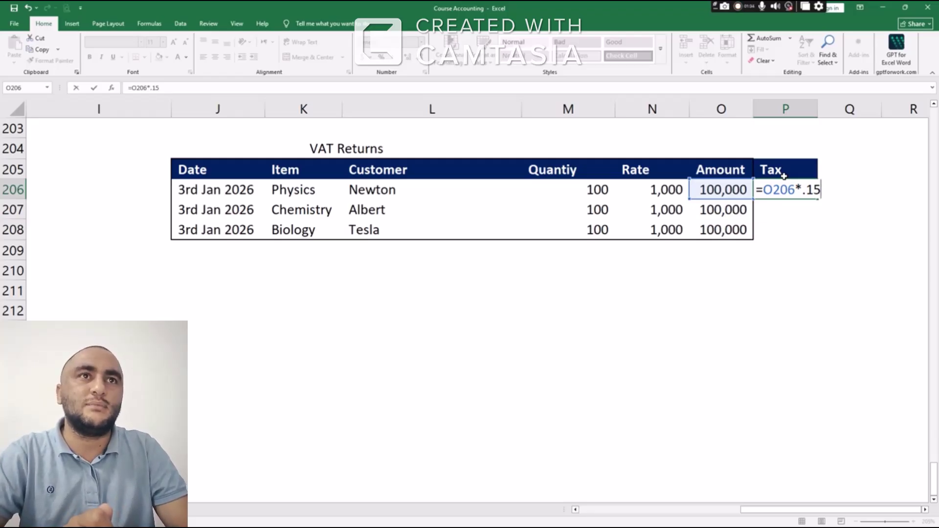
Enter =O206*15% in P206 so the first Tax cell shows 15,000.00
key(Return)
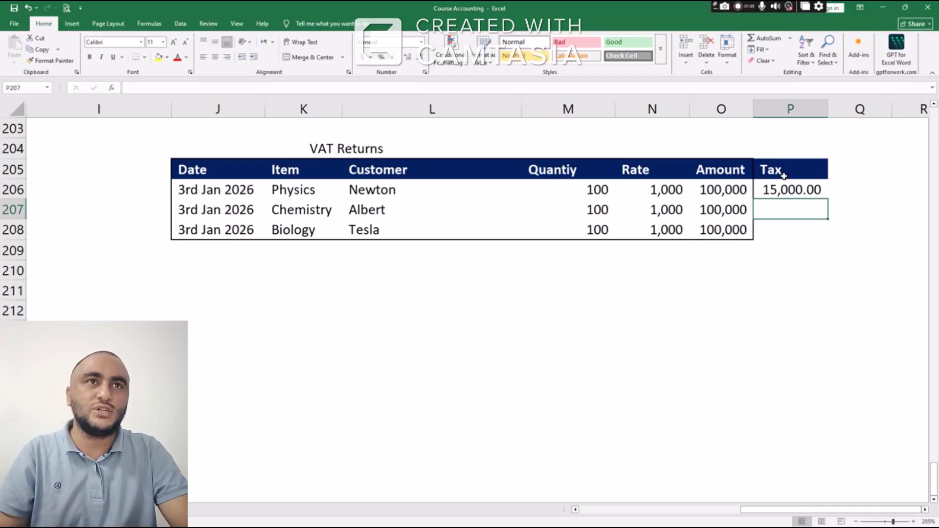
key(Up)
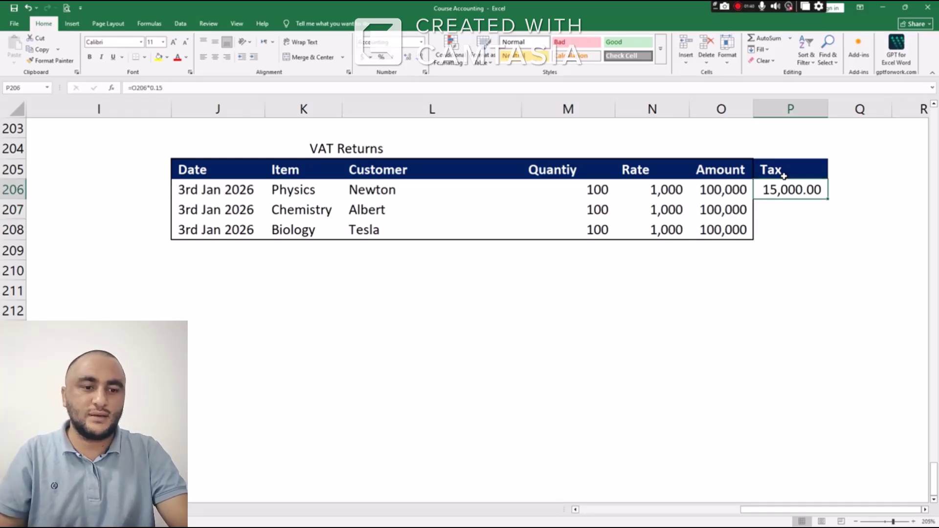
text(=)
key(Left)
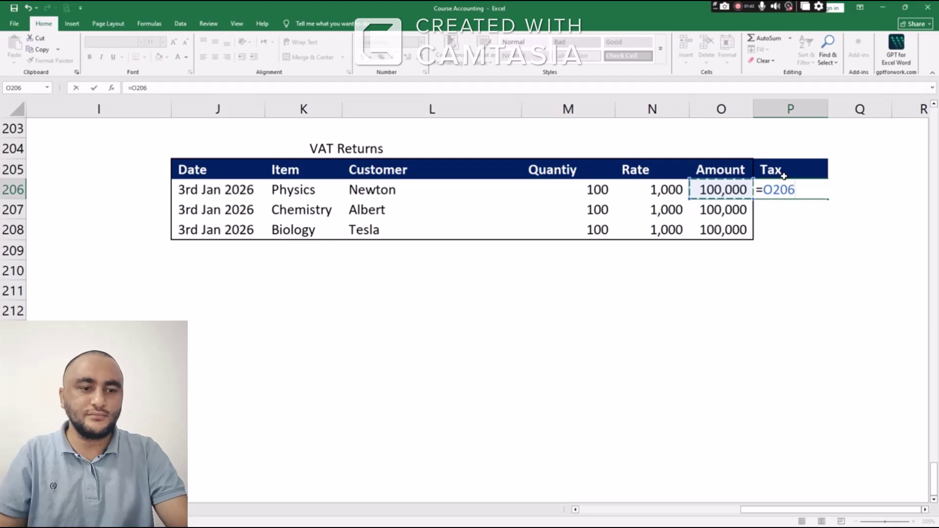
text(*15)
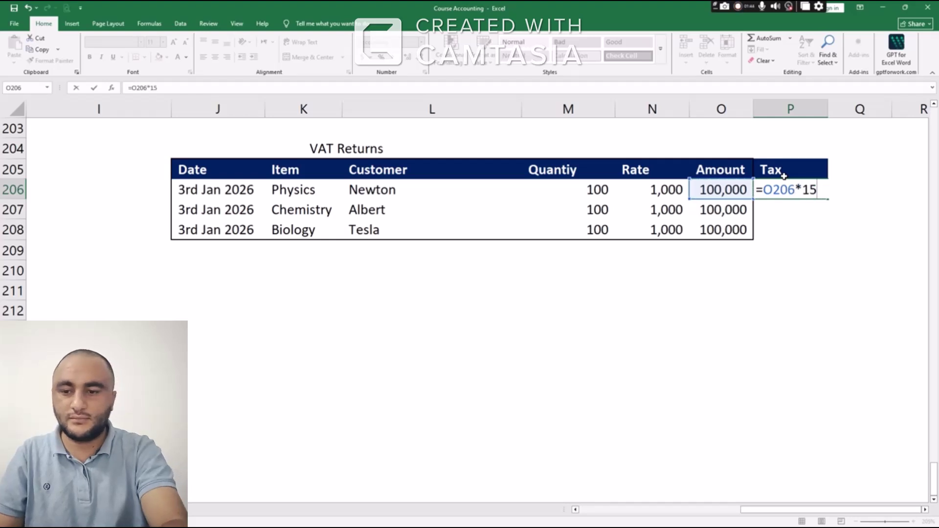
text(%)
key(Return)
key(Up)
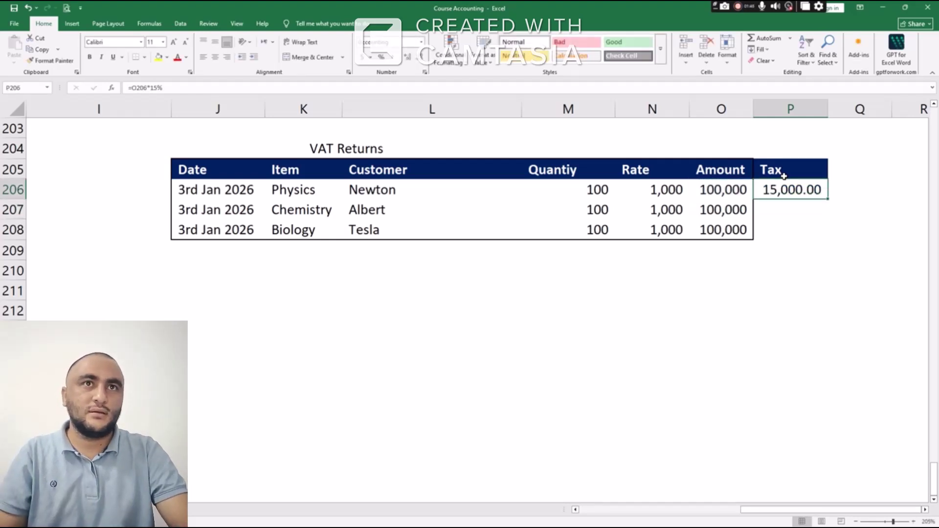
Copy the 15% tax formula down P207:P208 for the other two rows
key(ctrl+c)
key(shift+Down)
key(shift+Down)
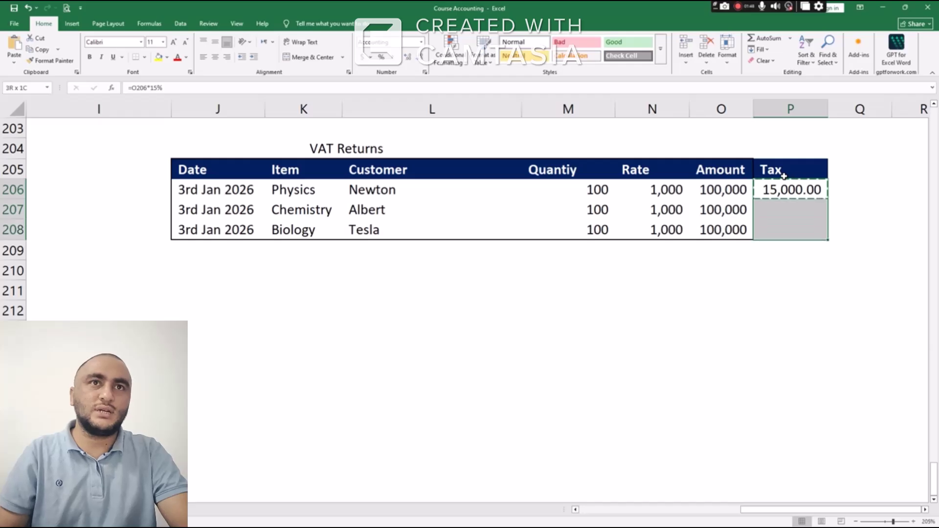
key(ctrl+v)
key(Down)
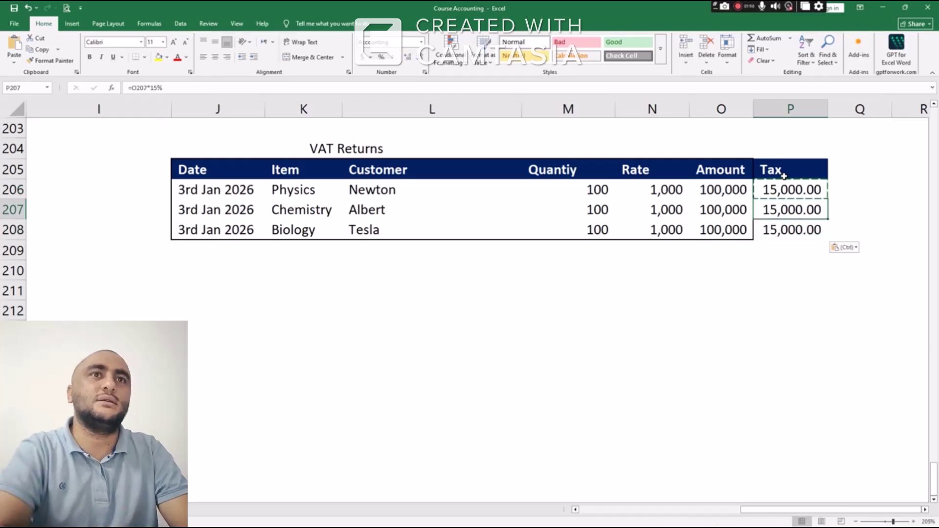
key(Down)
key(Up)
key(Up)
key(Left)
key(Right)
key(Right)
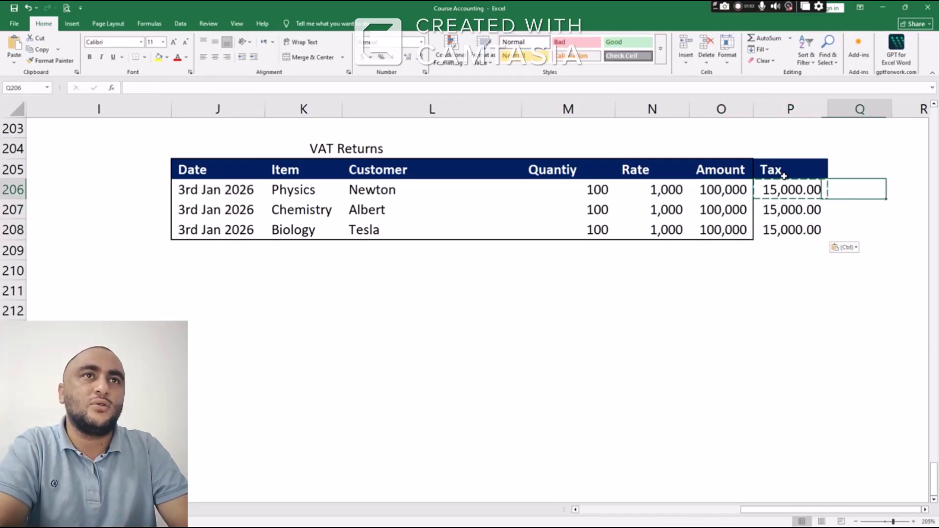
key(Up)
Add a Total header in Q205 and fill Q206:Q208 with =P206+O206, giving 115,000.00
text(To)
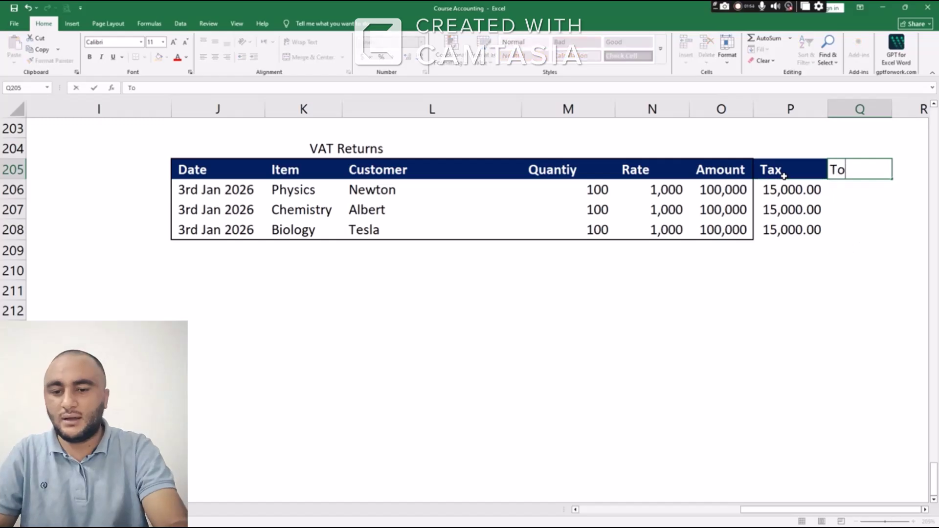
text(tal)
key(Return)
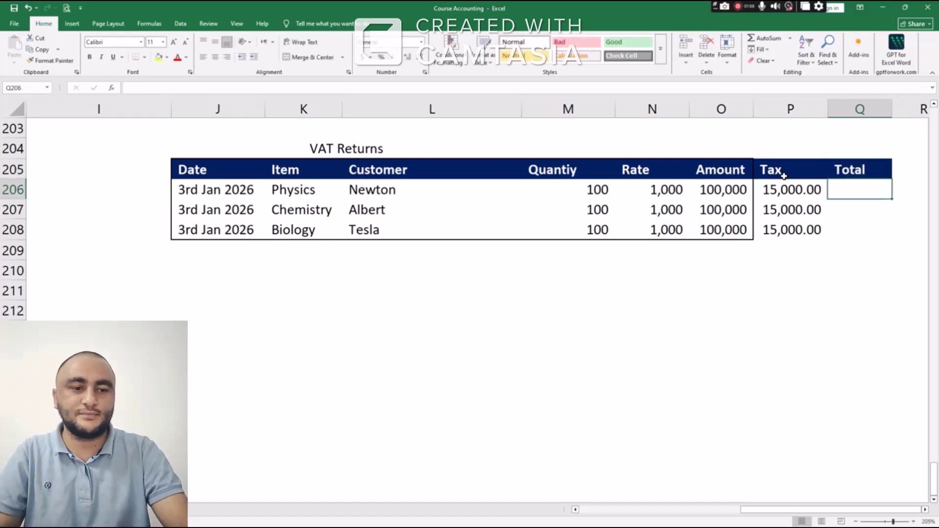
text(=)
key(Left)
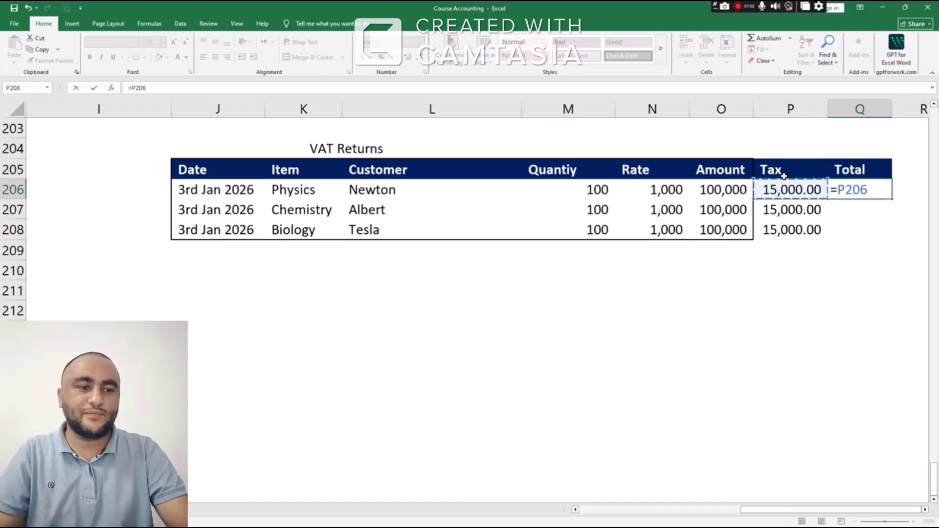
text(+)
key(Left)
key(Left)
key(ctrl+Return)
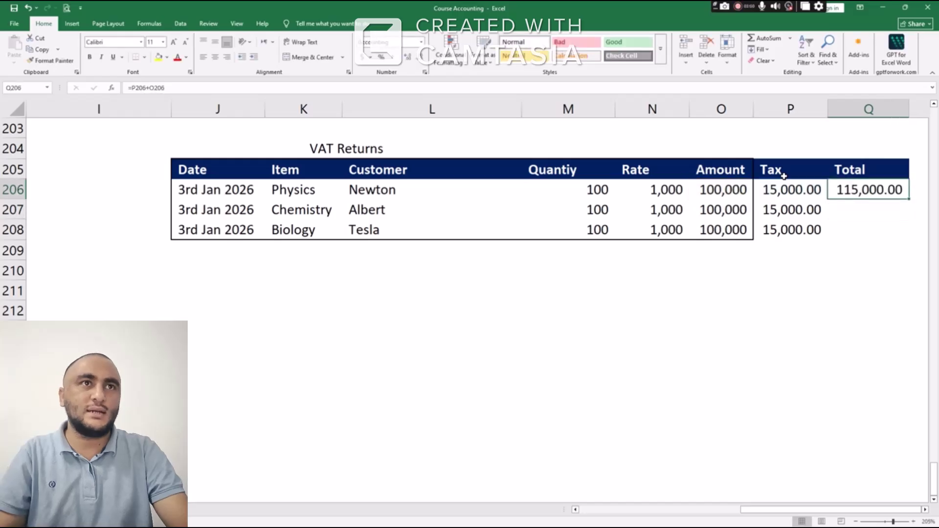
key(ctrl+c)
key(shift+Down)
key(shift+Down)
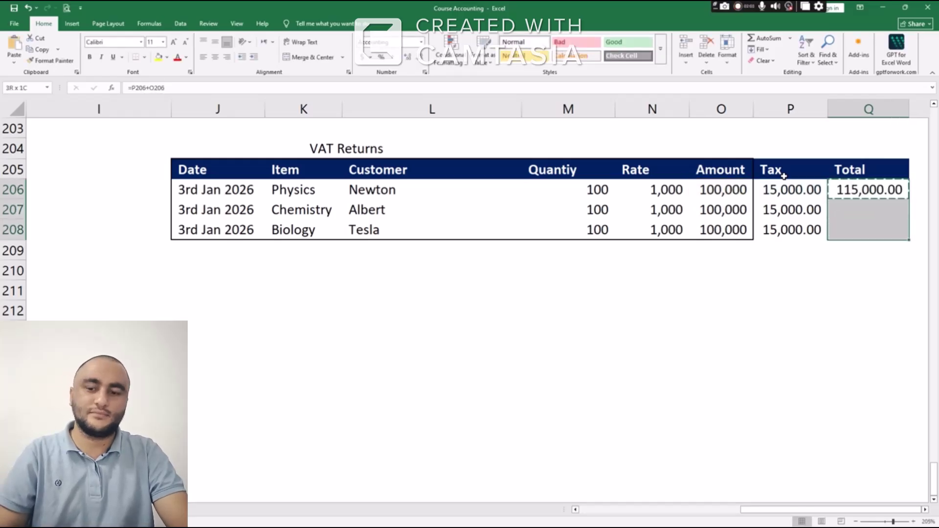
key(ctrl+v)
Enter =SUM(Q206:Q208) in Q209 for a 345,000.00 grand total
key(Down)
key(Down)
key(Down)
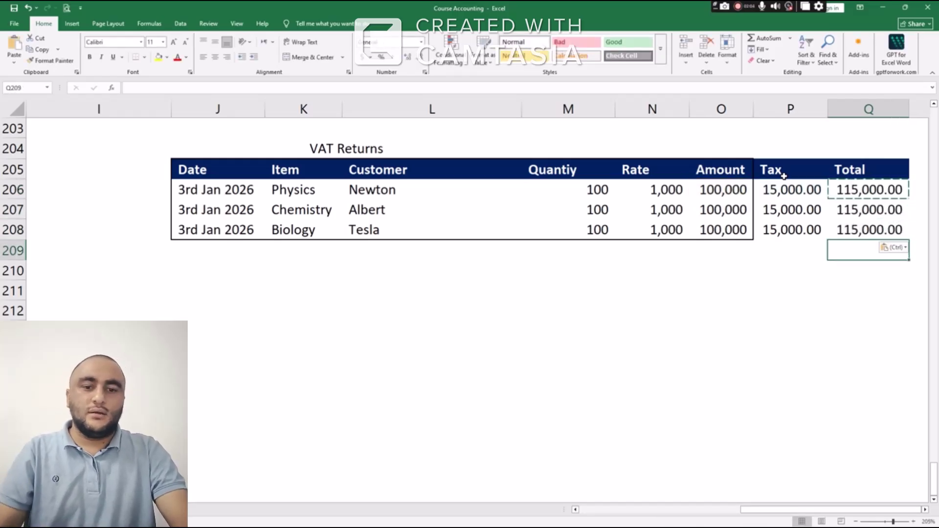
text(=sum)
key(Tab)
key(Up)
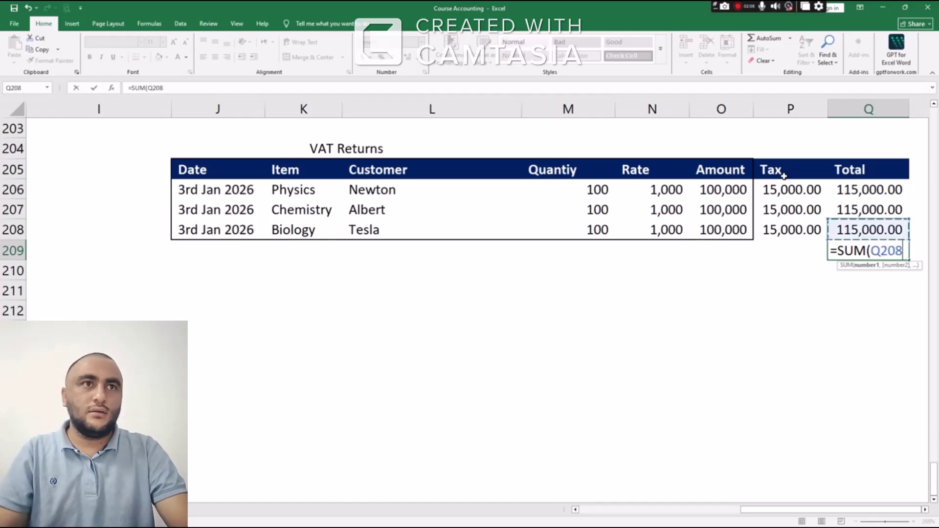
key(shift+Up)
key(shift+Up)
key(Return)
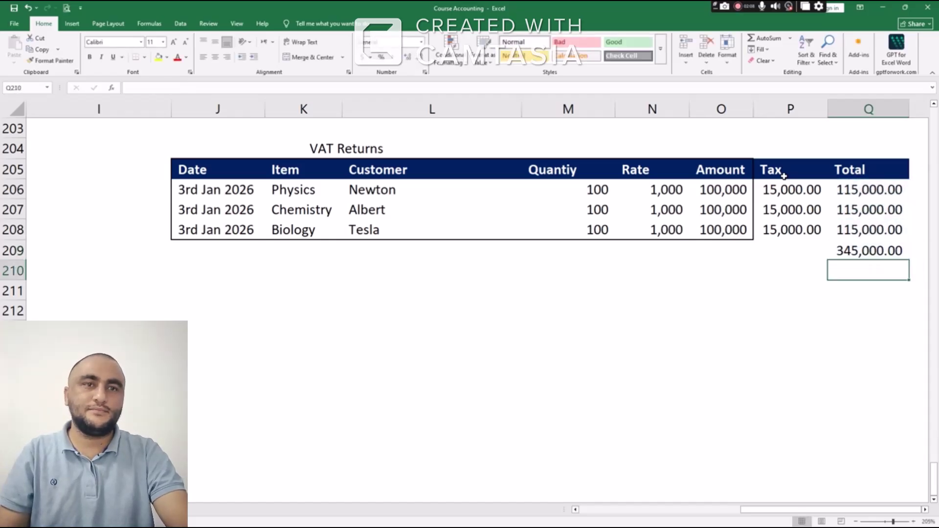
Review the Amount, Tax and customer name values in the VAT Returns table
key(Up)
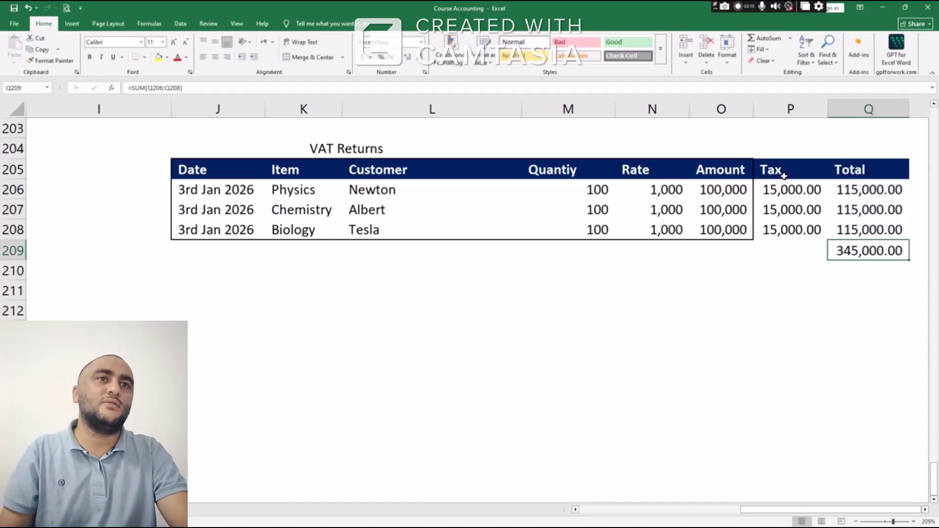
key(Left)
key(Up)
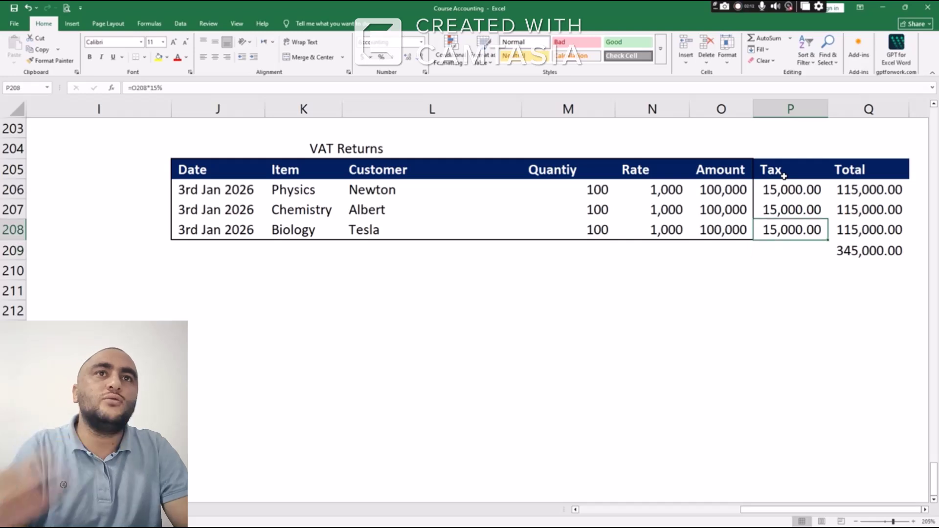
key(Up)
key(Left)
key(Up)
key(shift+Down)
key(shift+Down)
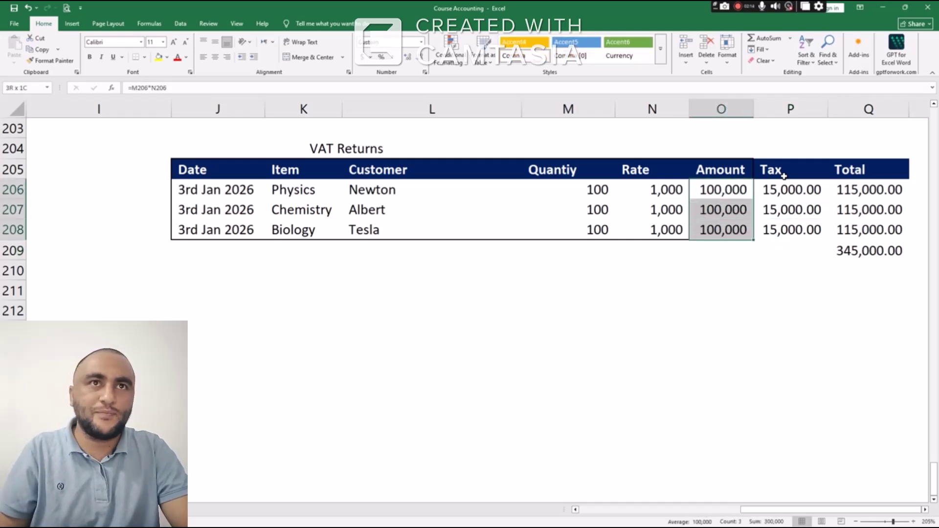
key(Right)
key(shift+Down)
key(shift+Down)
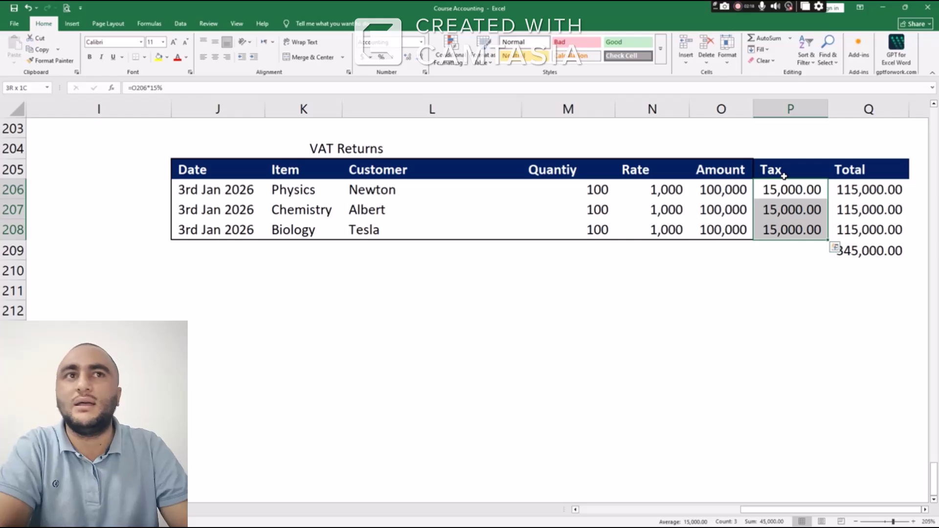
key(Left)
key(Left)
key(Left)
key(Left)
key(shift+Down)
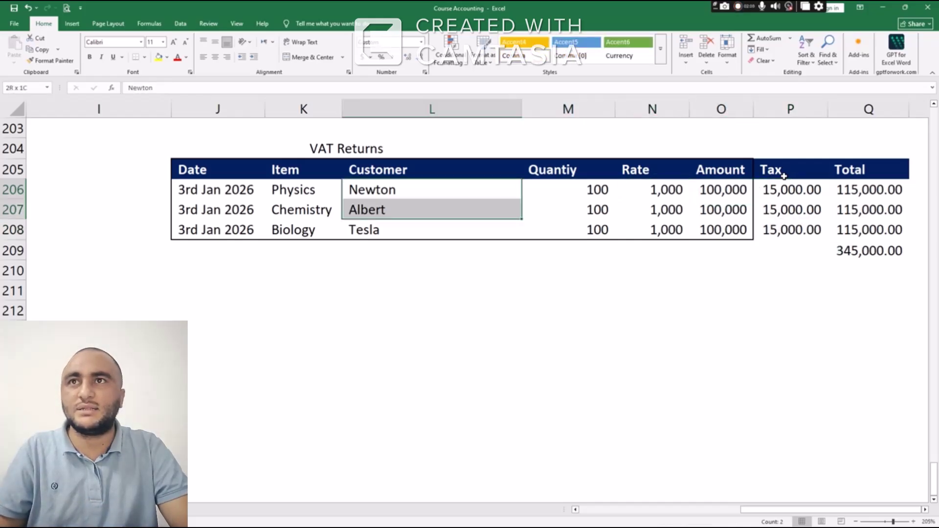
key(shift+Down)
key(Right)
key(Right)
key(Right)
key(Right)
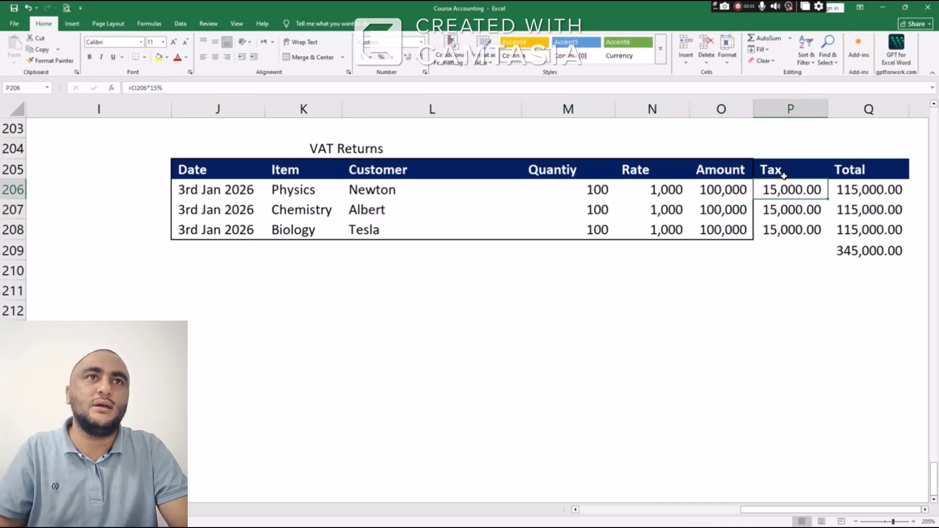
key(Down)
key(Down)
Sum the Tax column to 45,000.00 in P209 and make it bold
key(Up)
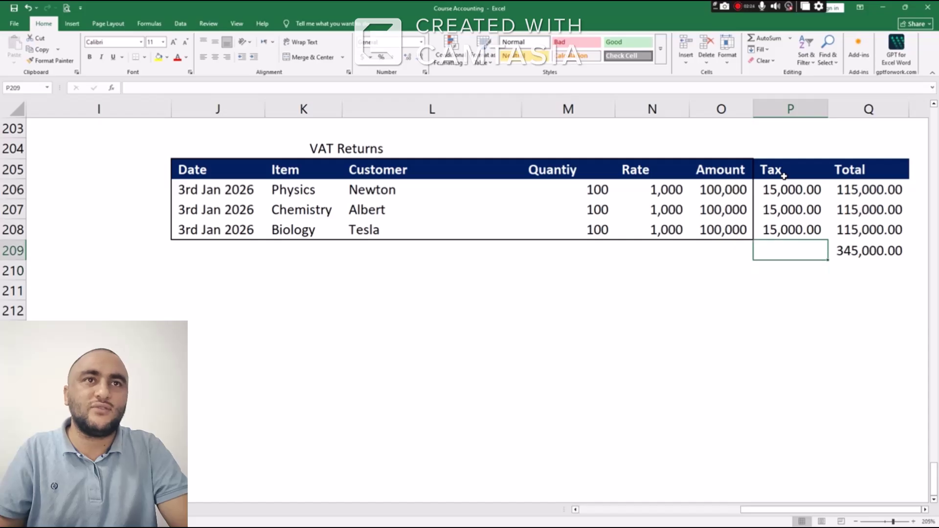
text(=sum)
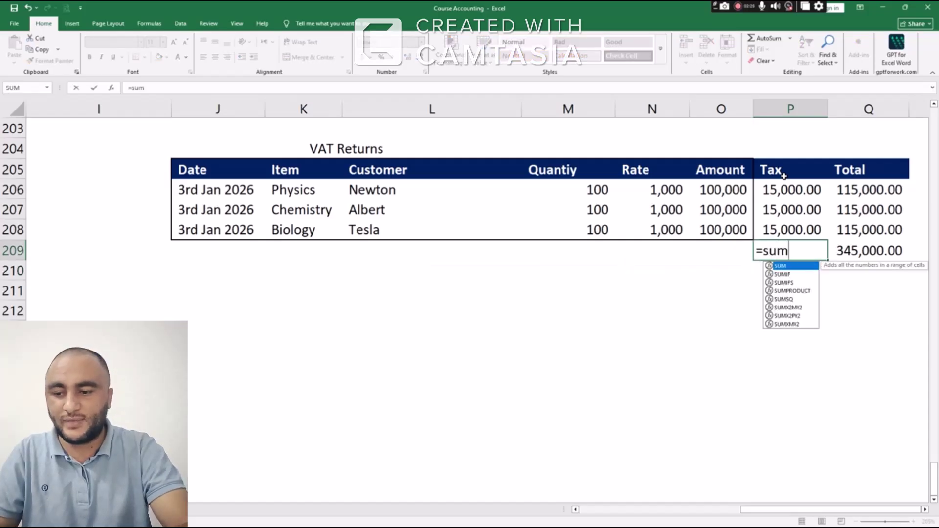
key(Tab)
key(Up)
key(shift+Up)
key(shift+Up)
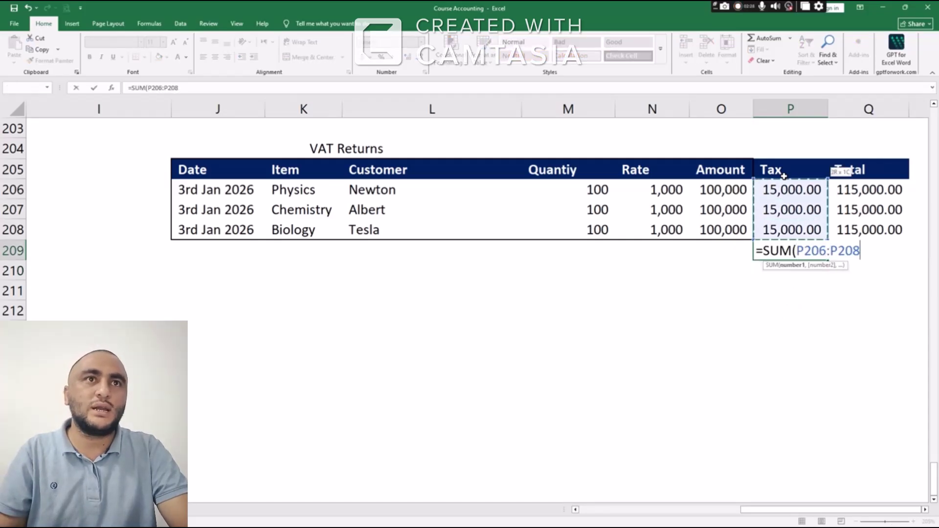
key(Return)
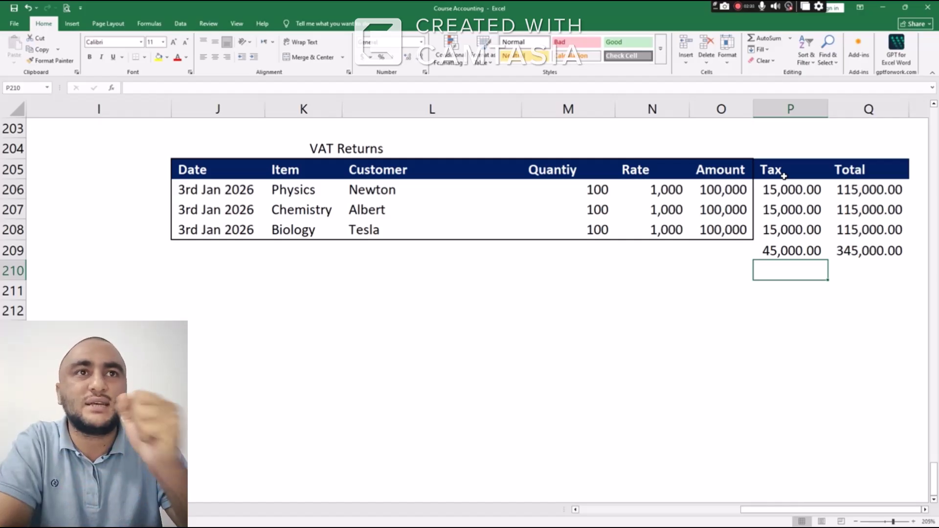
key(Up)
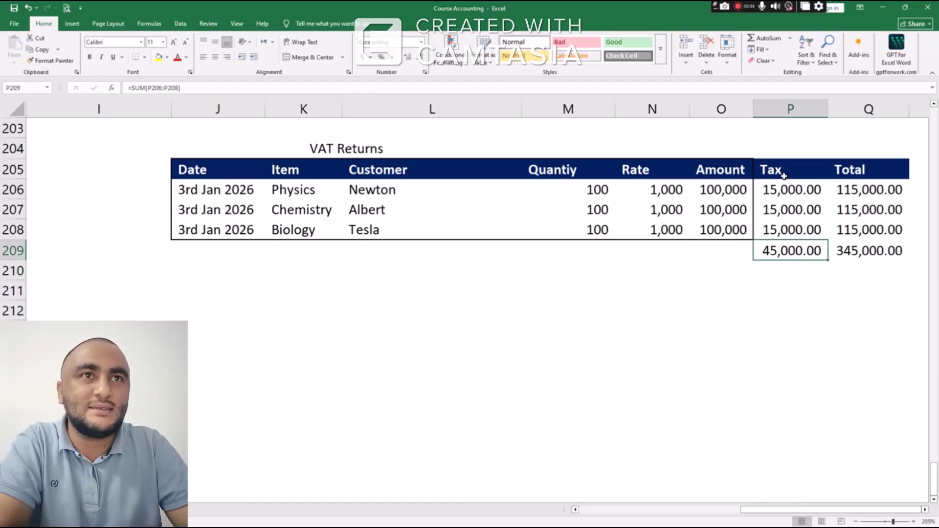
key(ctrl+b)
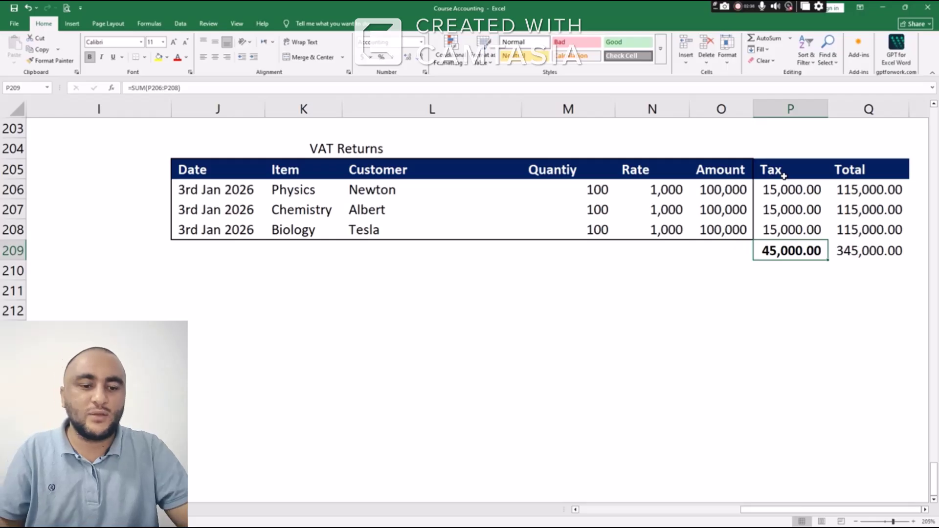
Label the totals row 'Output' in O209
key(Left)
text(Output)
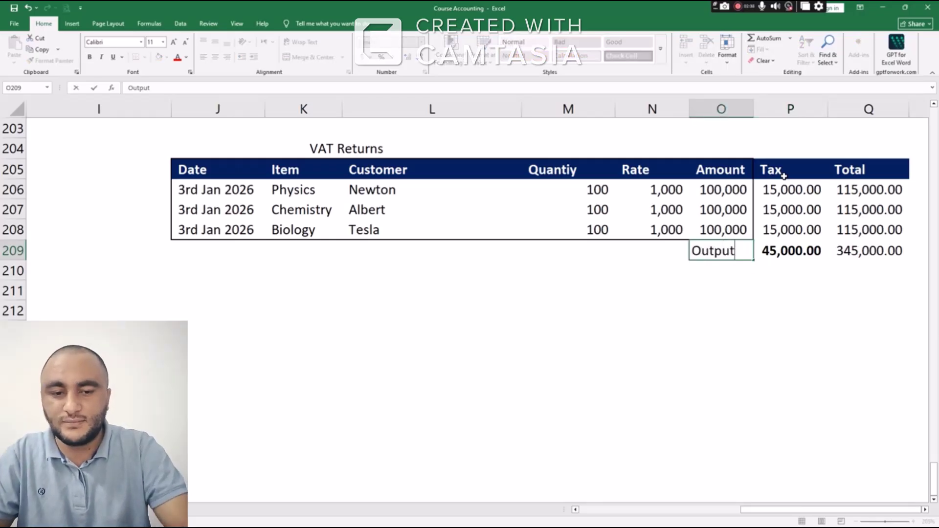
key(Return)
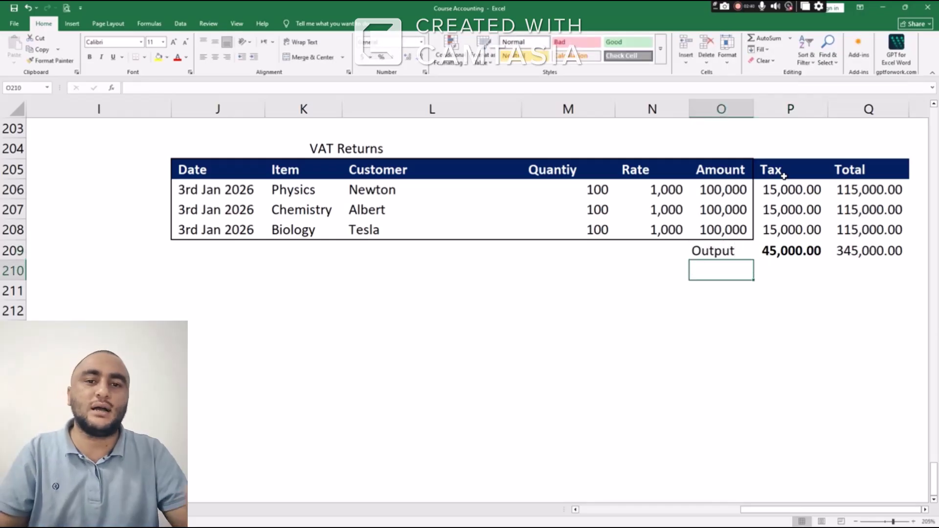
key(Down)
key(Down)
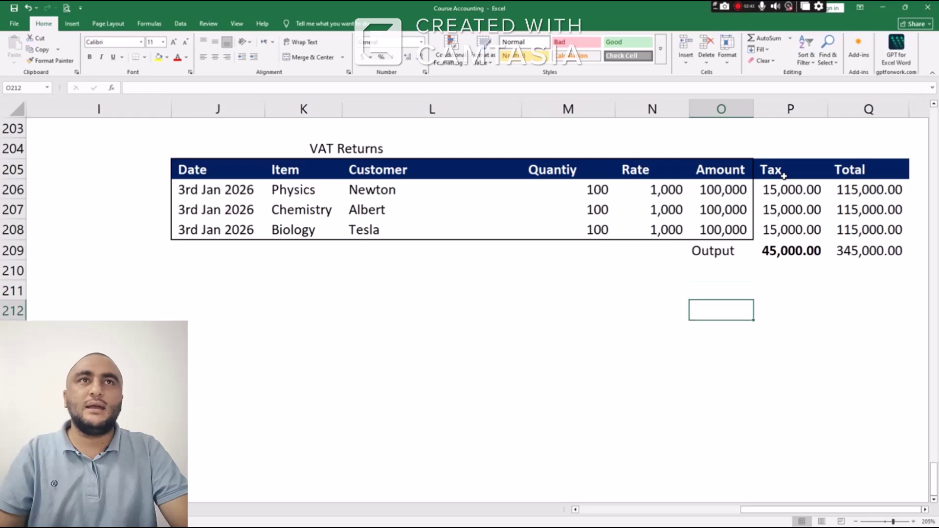
Copy the purchases inventory table I107:N110 and select J211 below VAT Returns
scroll(623, 222, up, 12)
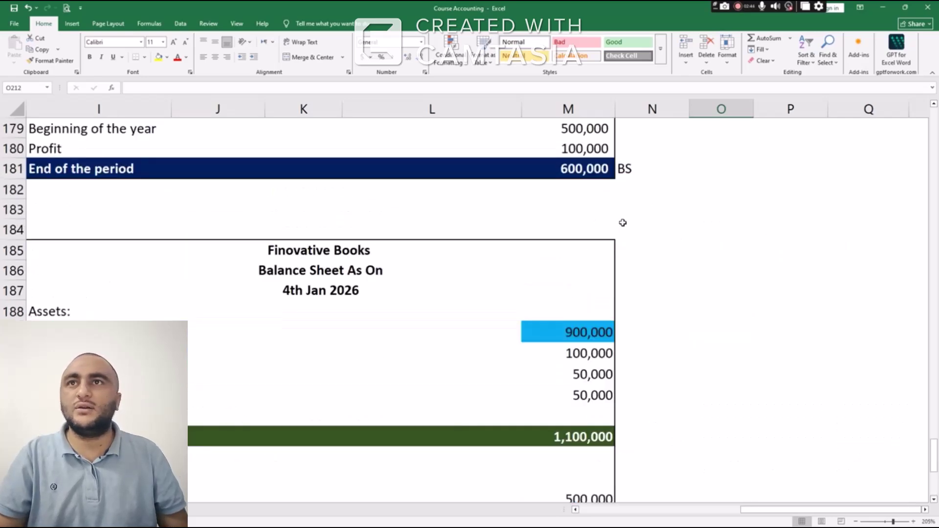
scroll(623, 223, up, 12)
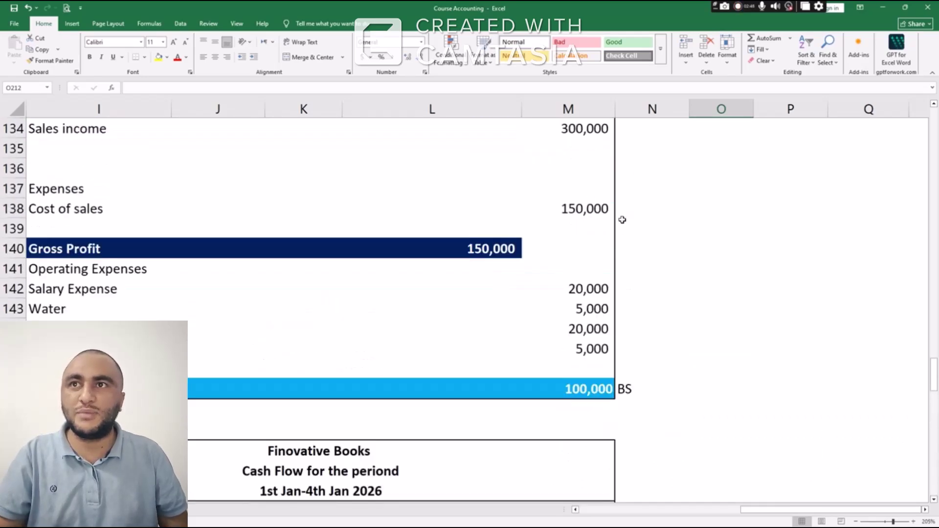
scroll(622, 219, up, 9)
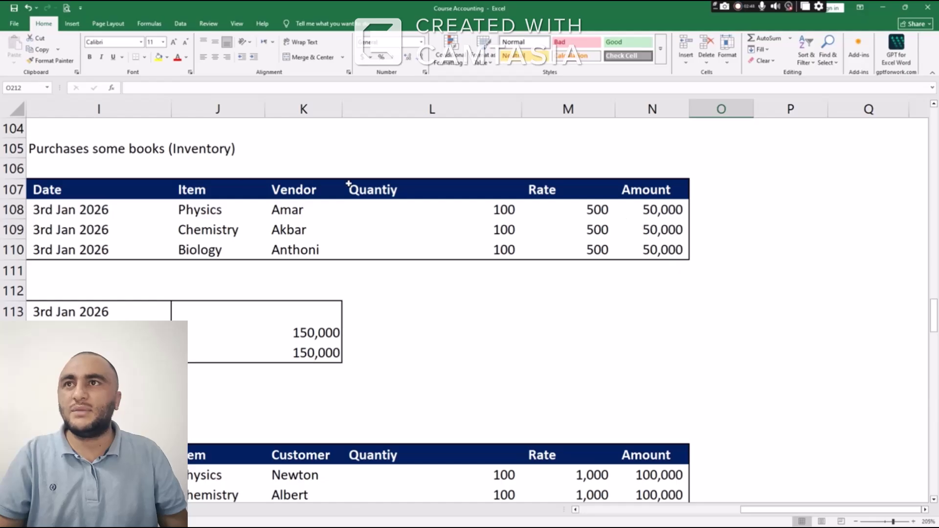
drag(75, 193, 679, 255)
key(ctrl+c)
scroll(635, 227, down, 20)
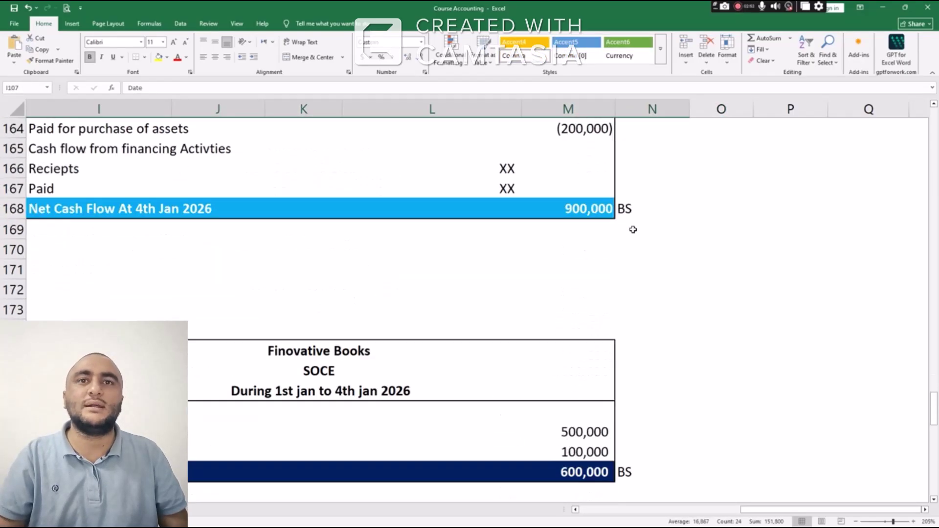
scroll(636, 226, down, 11)
scroll(635, 225, up, 4)
scroll(636, 225, up, 3)
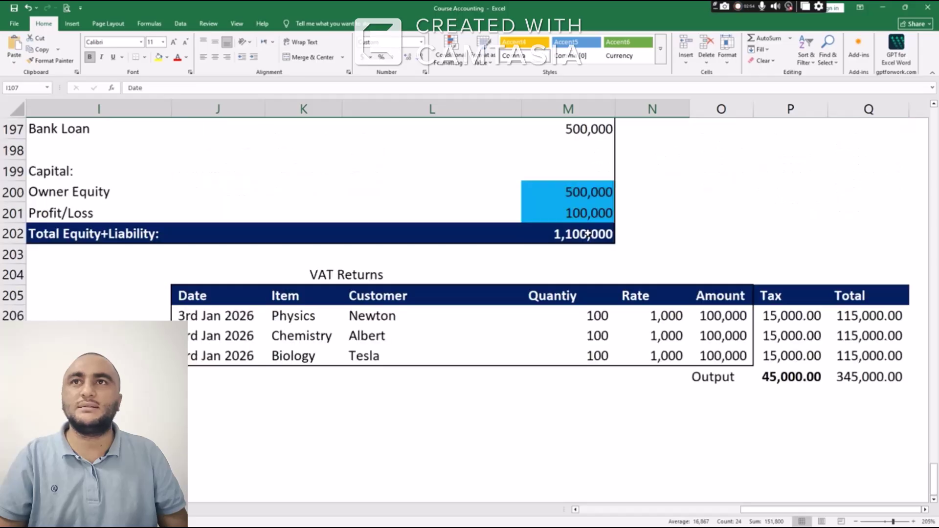
scroll(590, 232, down, 3)
click(206, 225)
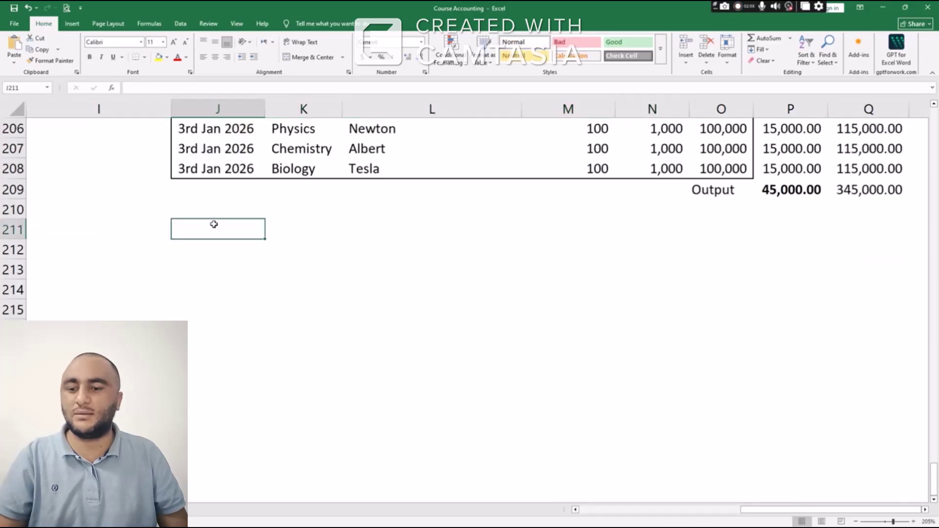
Paste the purchases table at J211 and fill its Tax column with =O212*15%, giving 7,500
key(ctrl+v)
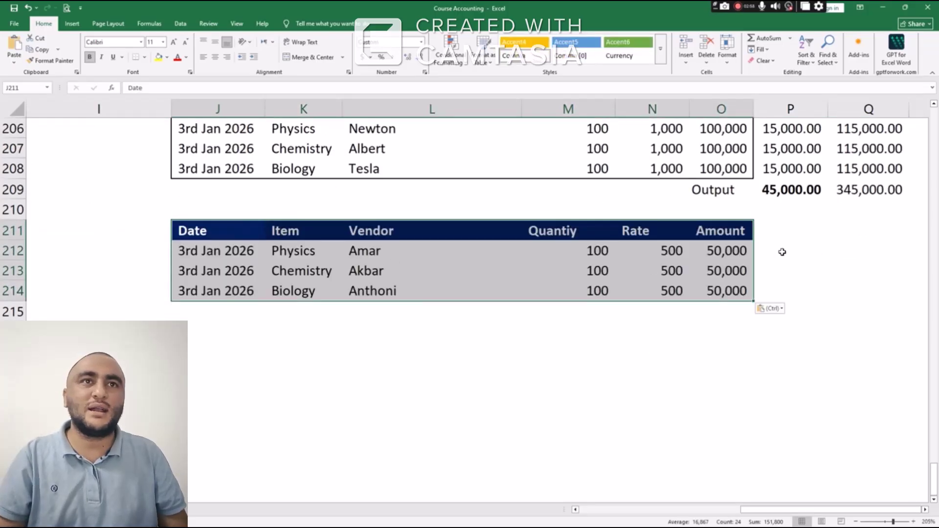
click(784, 251)
text(=)
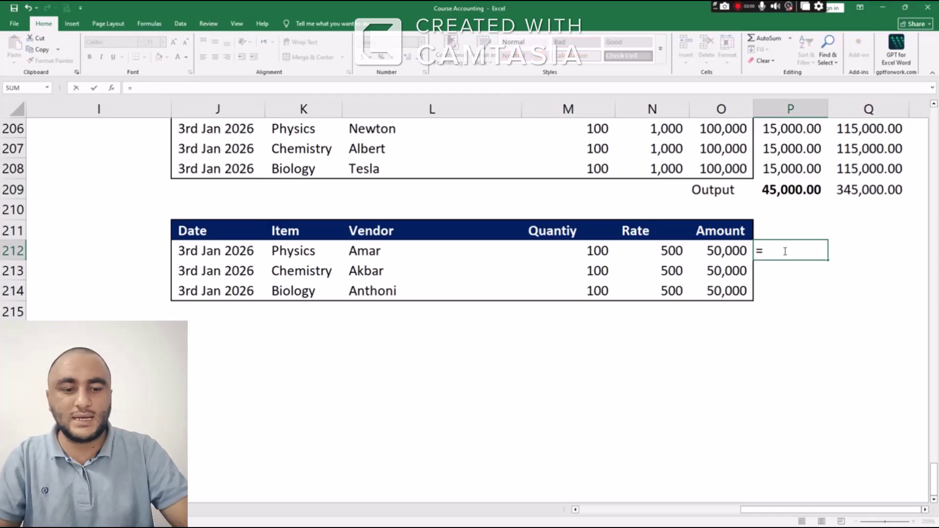
key(Left)
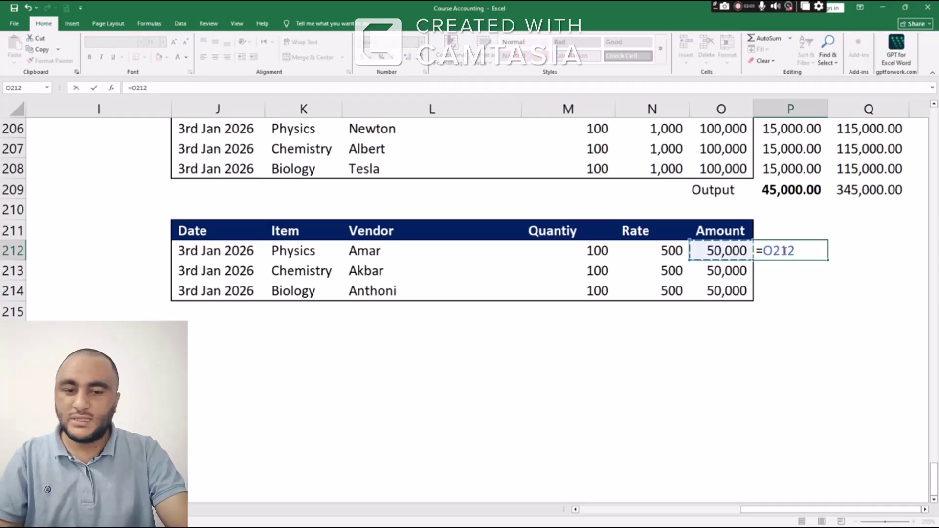
text(*15)
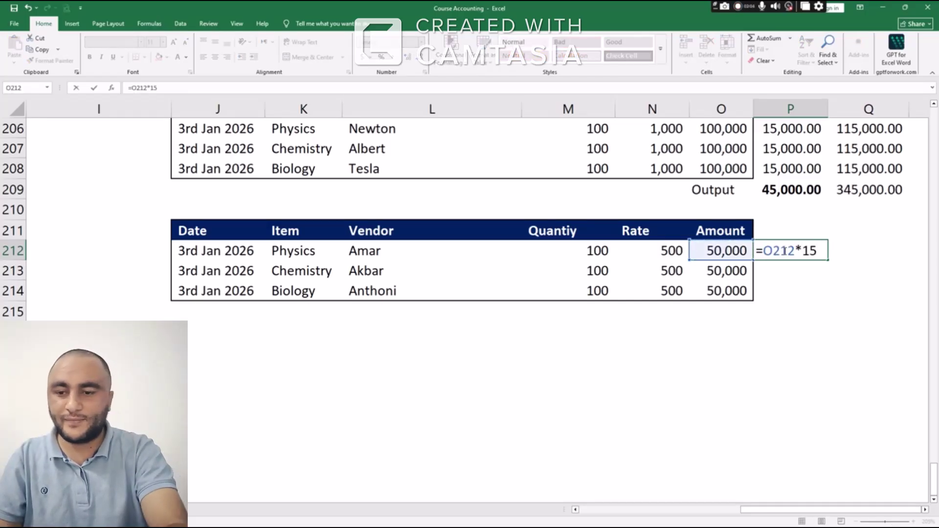
text(%)
key(Return)
click(784, 251)
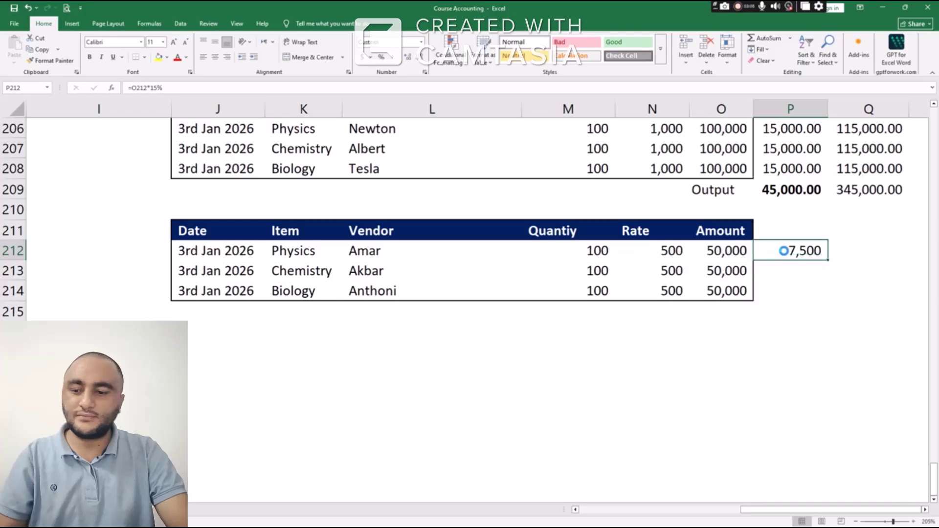
key(ctrl+c)
key(shift+Down)
key(shift+Down)
key(ctrl+v)
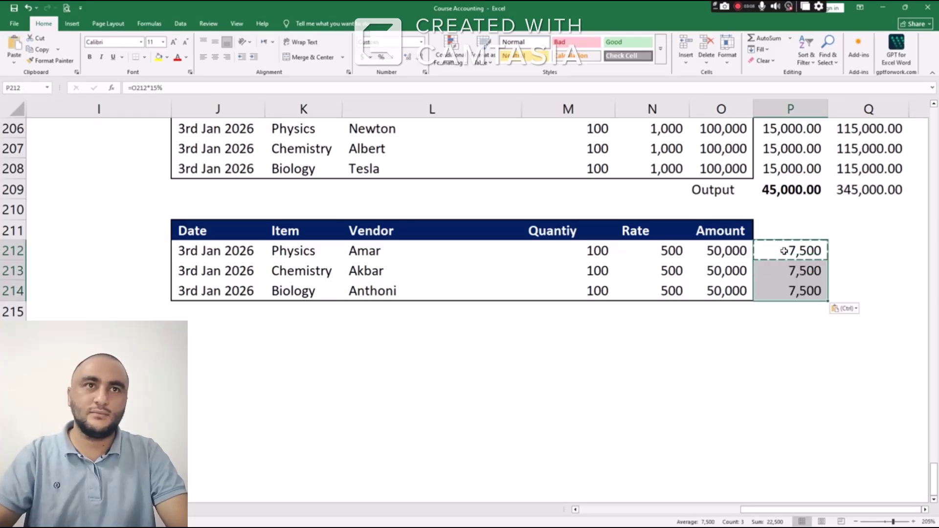
Fill the Total column with =O212+P212, giving 57,500 per purchase row
key(Right)
key(Down)
key(Down)
key(Down)
key(Up)
key(Up)
key(Up)
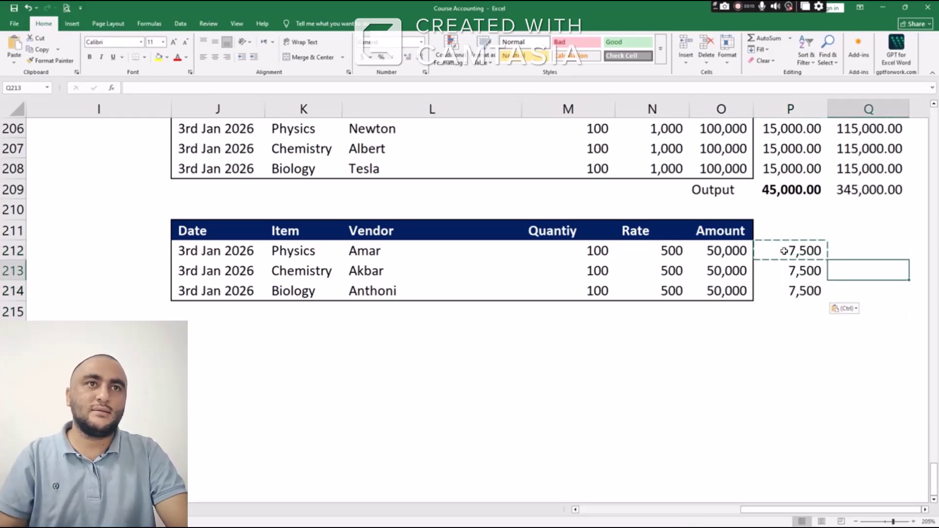
key(Escape)
text(=)
key(Left)
key(Left)
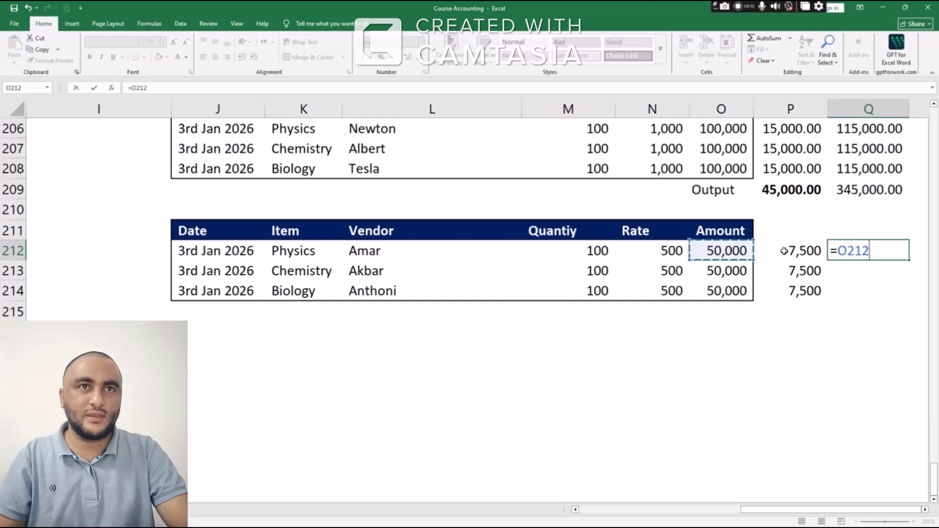
text(+)
key(Left)
key(Return)
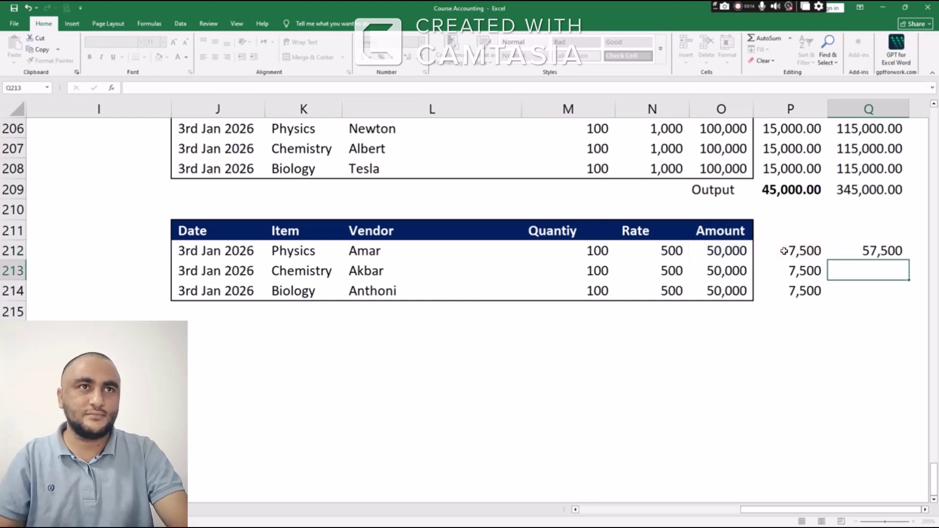
key(Up)
key(ctrl+c)
key(shift+Down)
key(shift+Down)
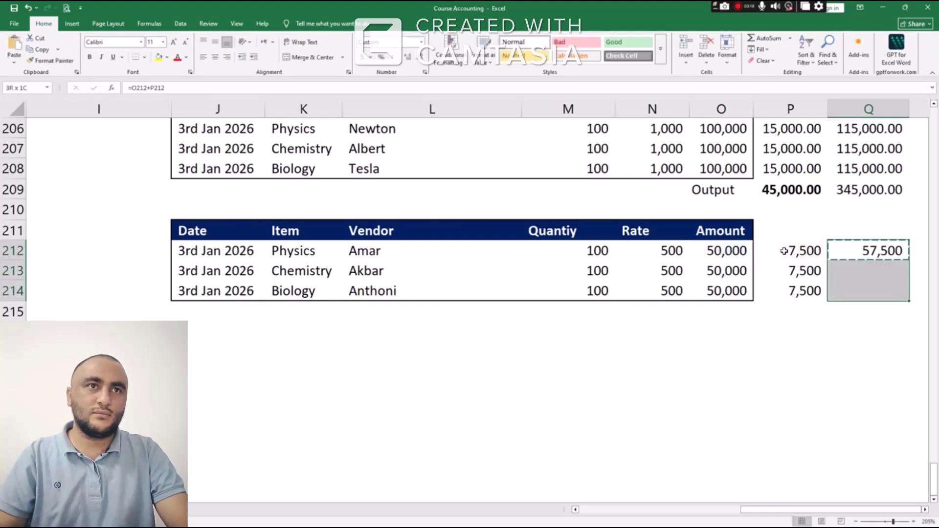
key(ctrl+v)
Sum the row totals to a bold 172,500 grand total in Q215
key(Down)
key(Down)
key(Down)
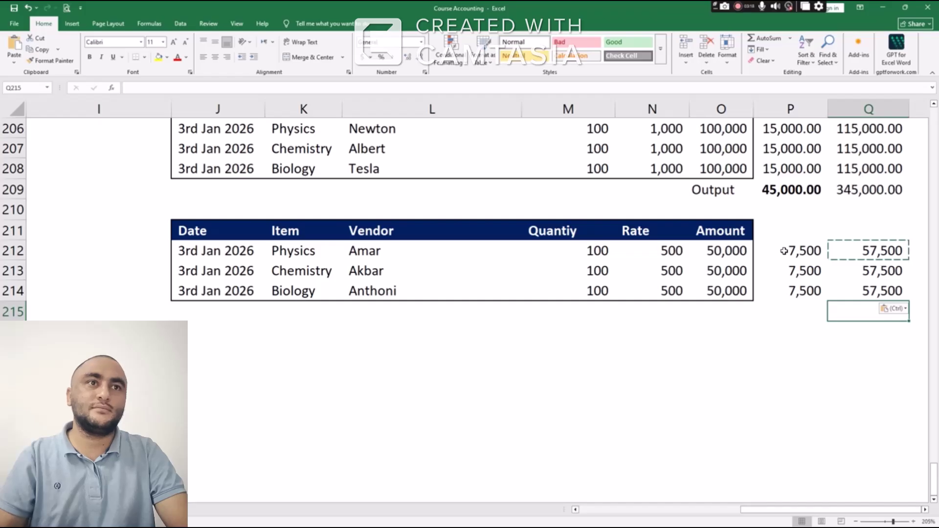
text(=sum)
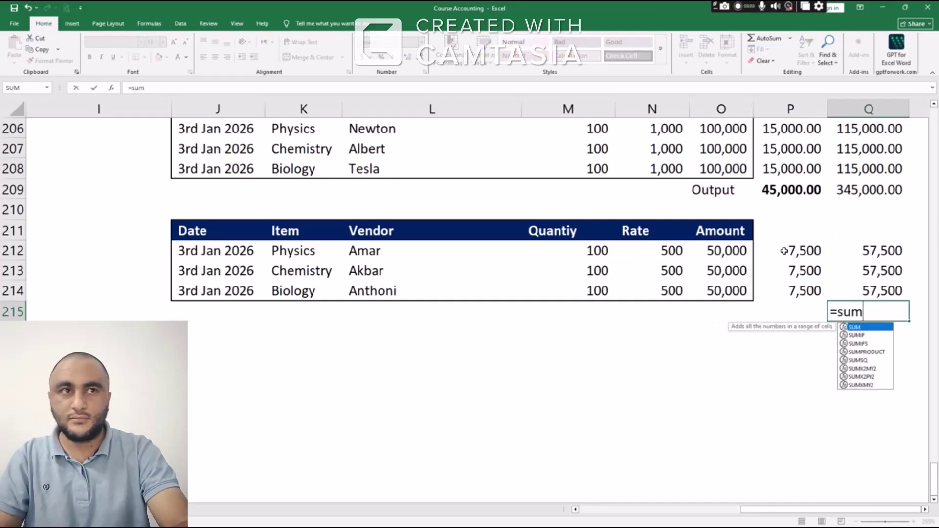
key(Tab)
key(Up)
key(Up)
key(Down)
key(shift+Up)
key(shift+Up)
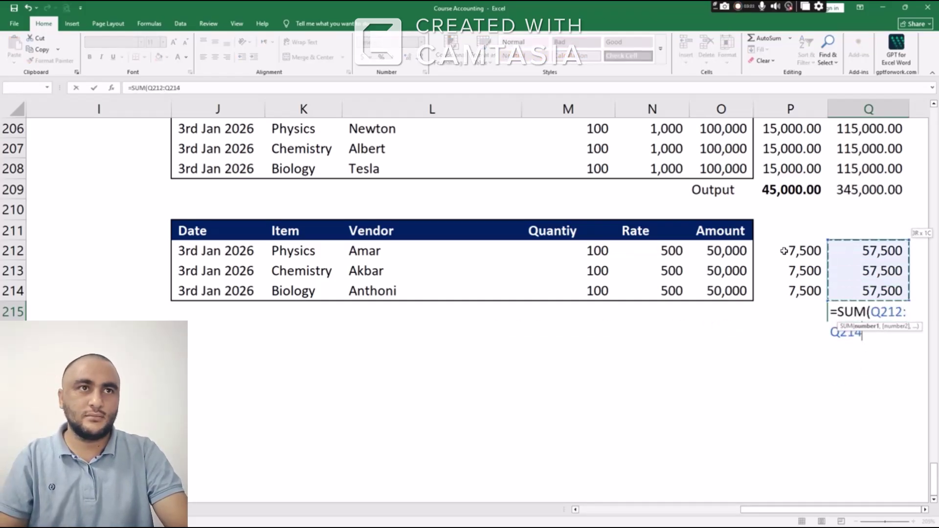
key(Return)
key(Up)
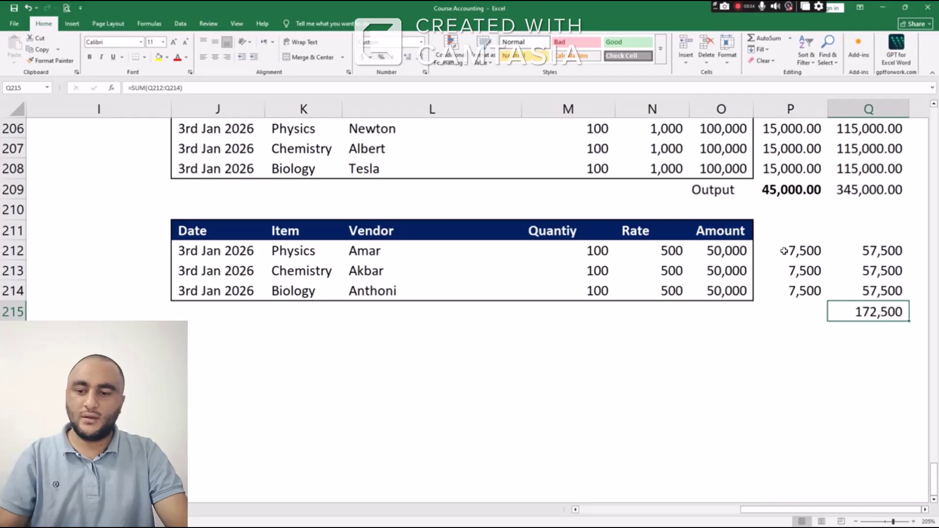
key(ctrl+b)
Sum the three purchase tax amounts to 22,500 in P215
key(Up)
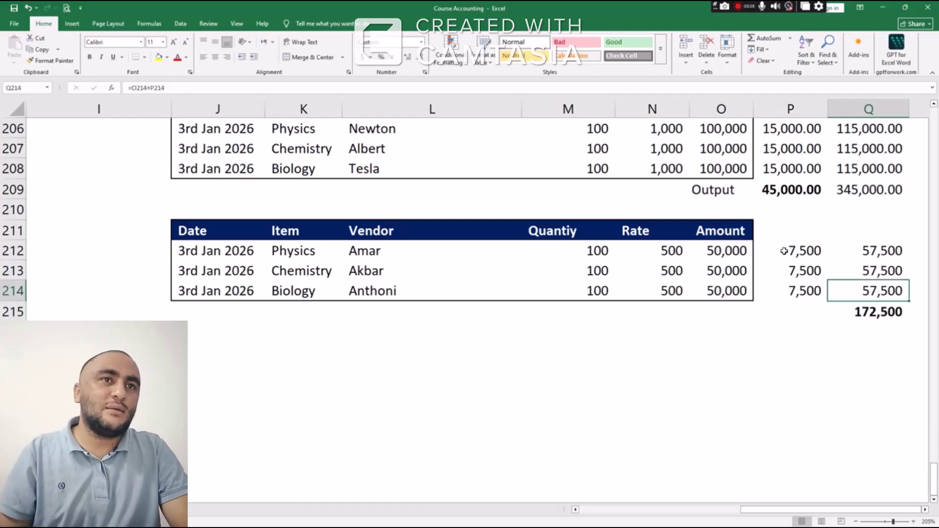
key(Down)
key(Left)
text(=sum)
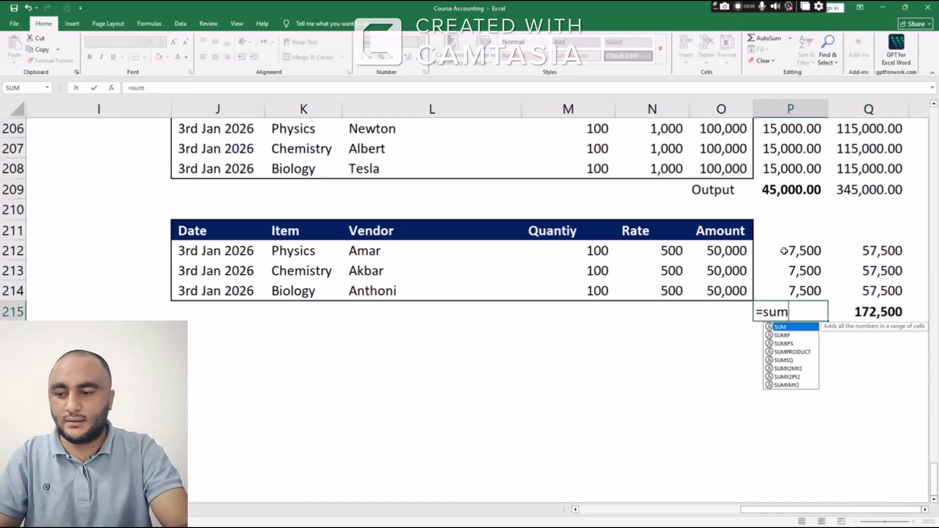
key(Tab)
key(shift+Up)
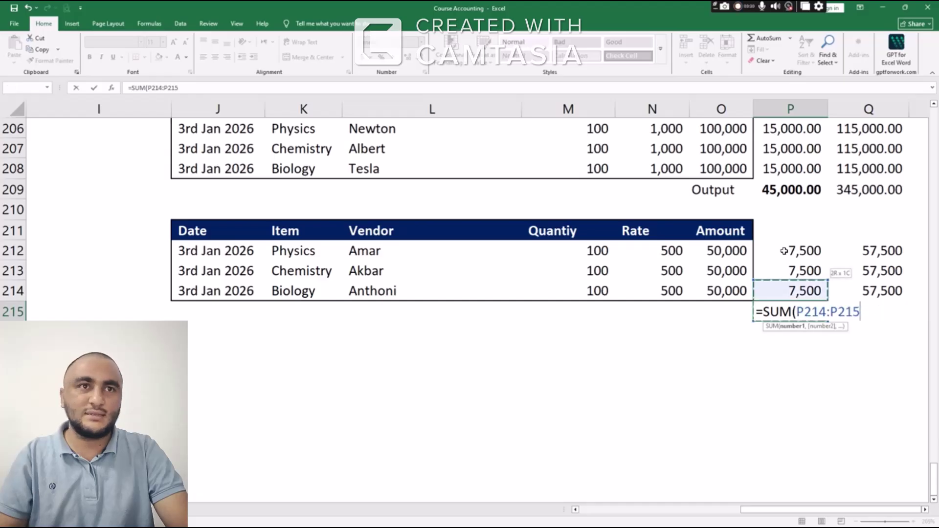
key(Up)
key(Up)
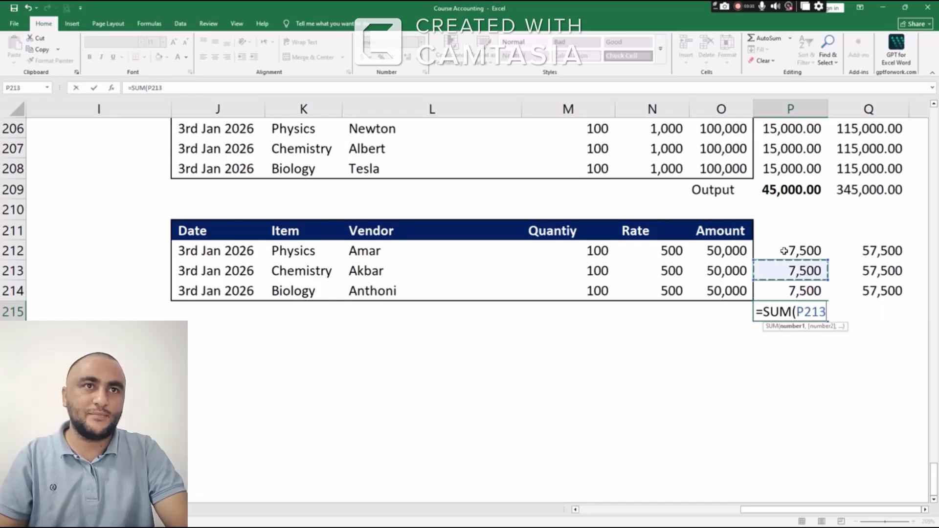
key(Down)
key(shift+Up)
key(shift+Up)
key(Return)
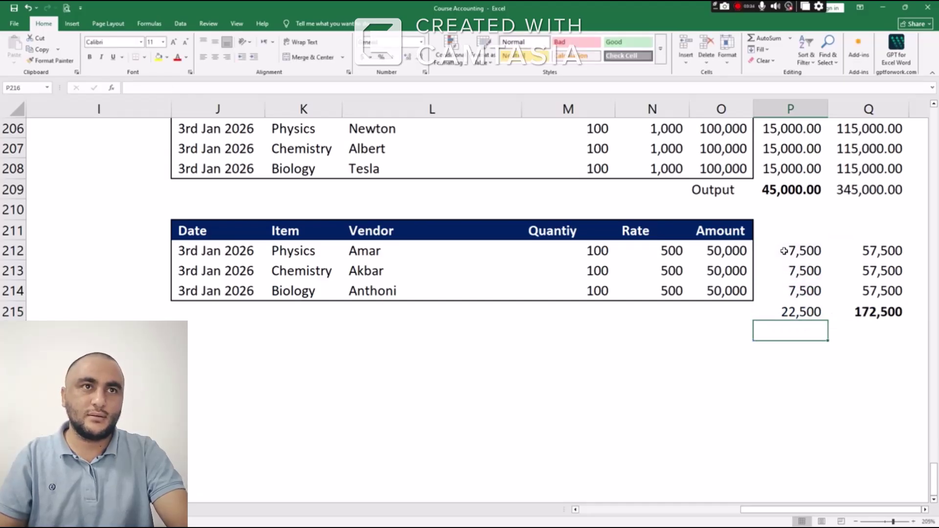
key(Up)
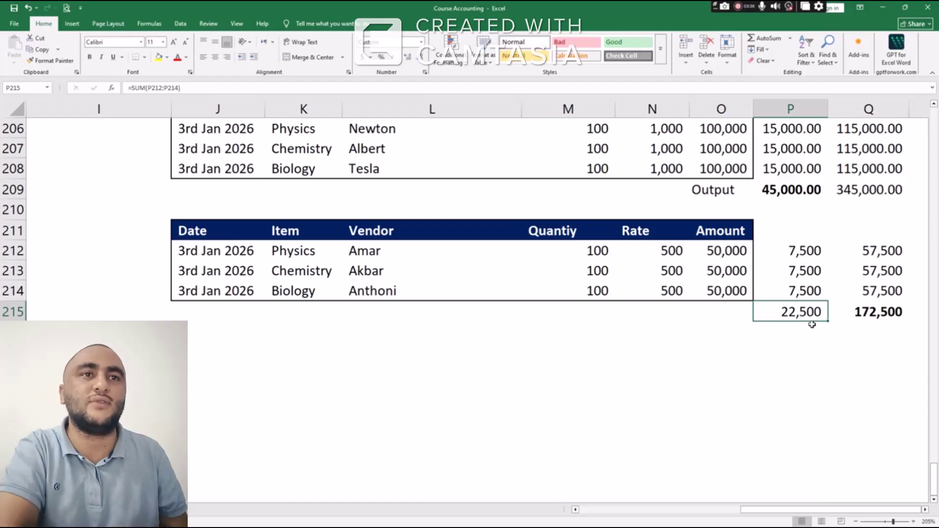
Label row 215 'Input Tax' in O215
click(731, 311)
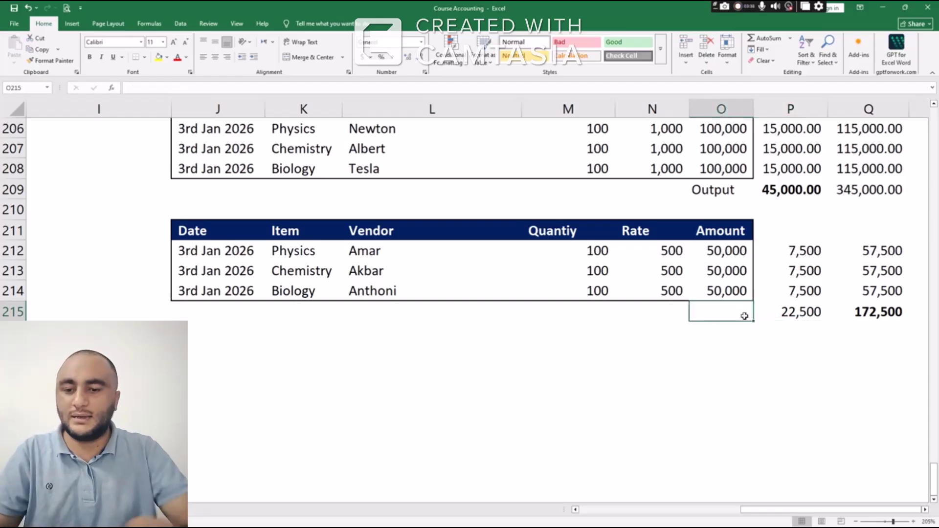
text(Input T)
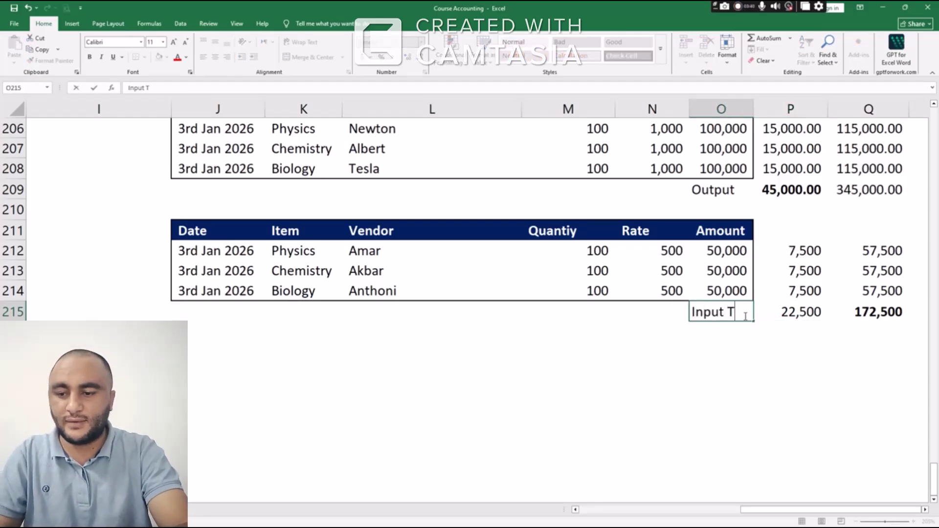
text(acx)
key(BackSpace)
key(BackSpace)
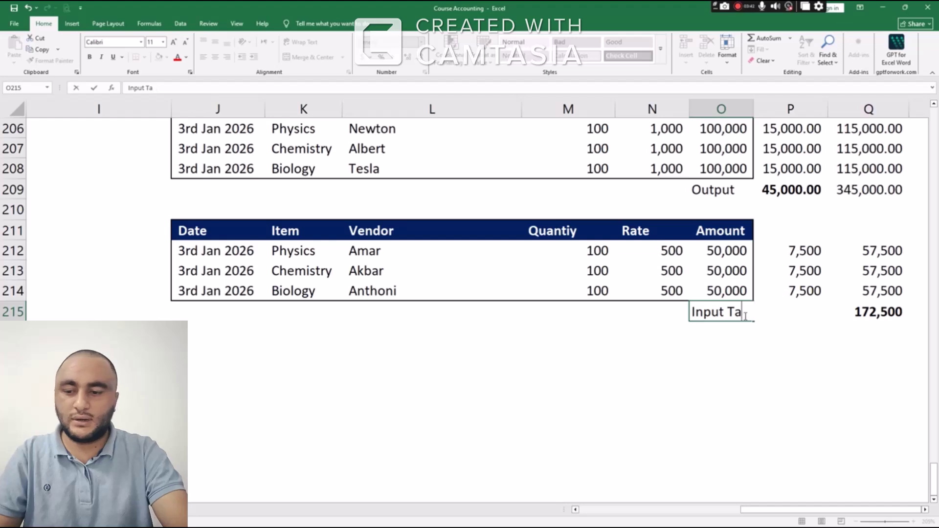
text(x)
key(Return)
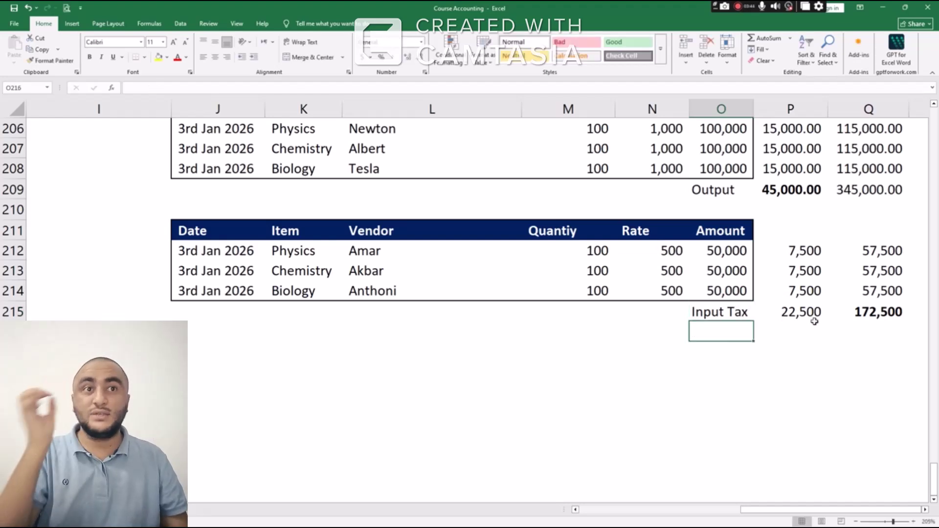
Make the 22,500 input tax total in P215 bold
click(815, 317)
key(ctrl+b)
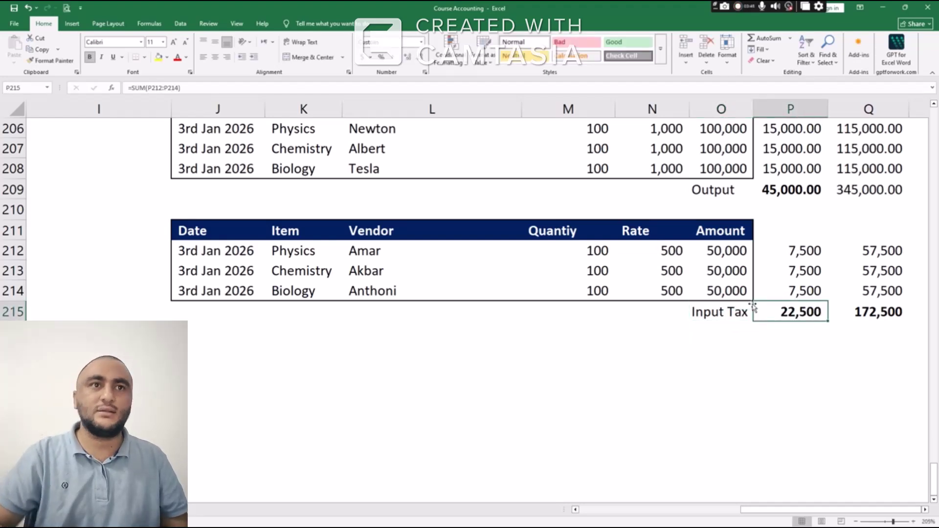
scroll(717, 272, down, 1)
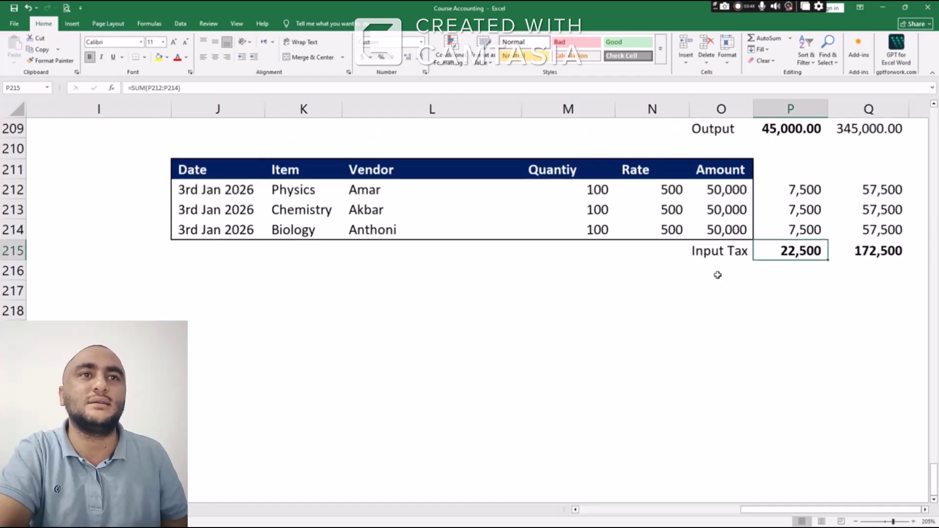
scroll(729, 286, up, 1)
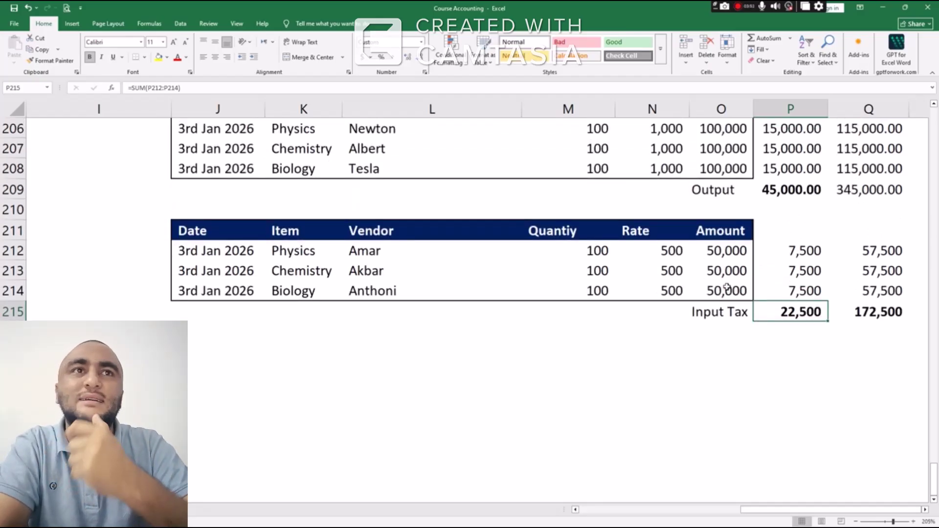
click(715, 371)
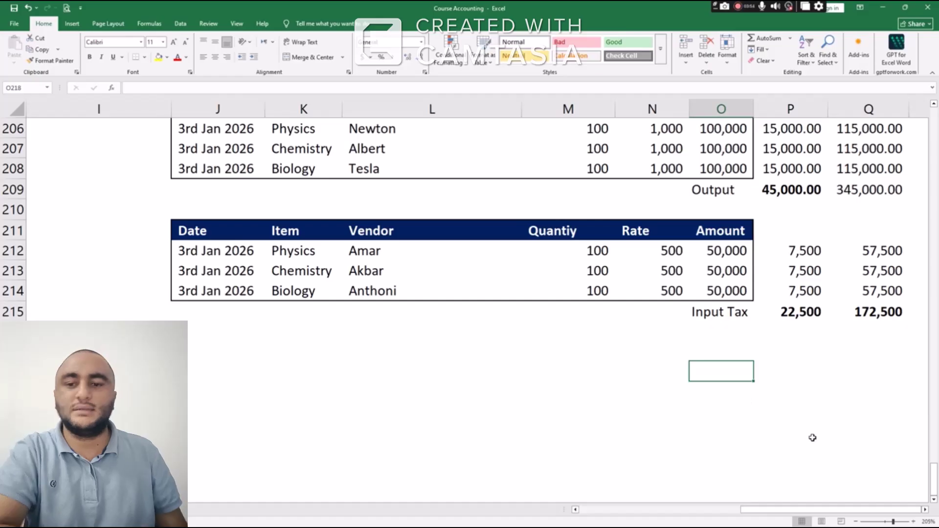
Add a bold 'out-input' label in O218 with =P209-P215 giving 22,500.00 in P218
text(out)
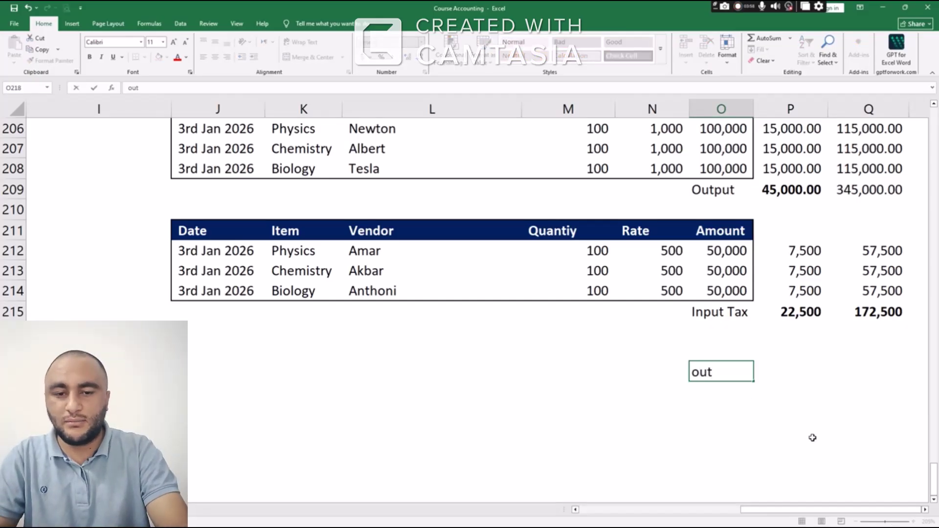
text(-input)
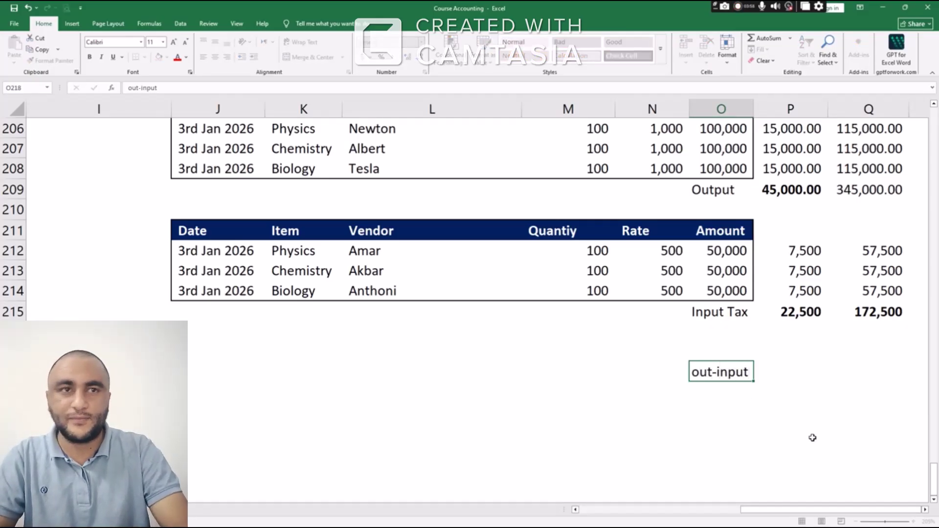
key(Return)
key(Up)
key(Right)
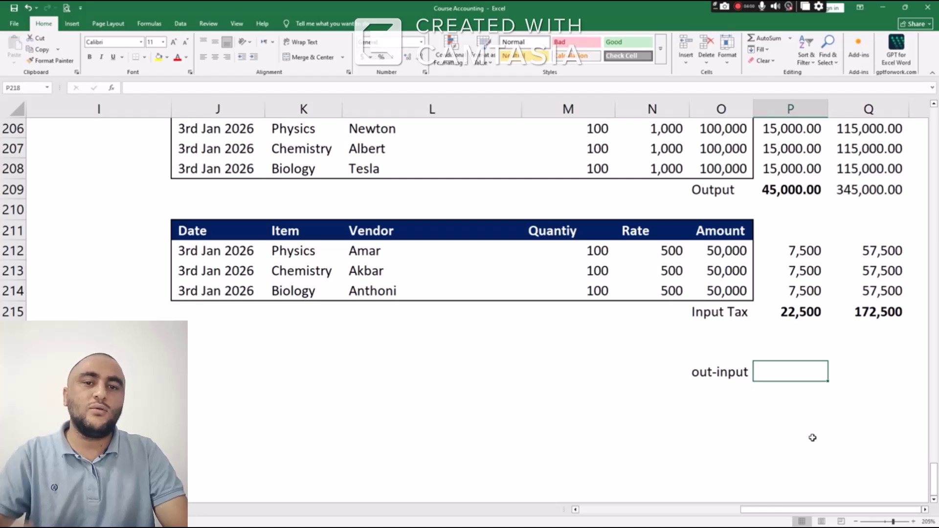
text(=)
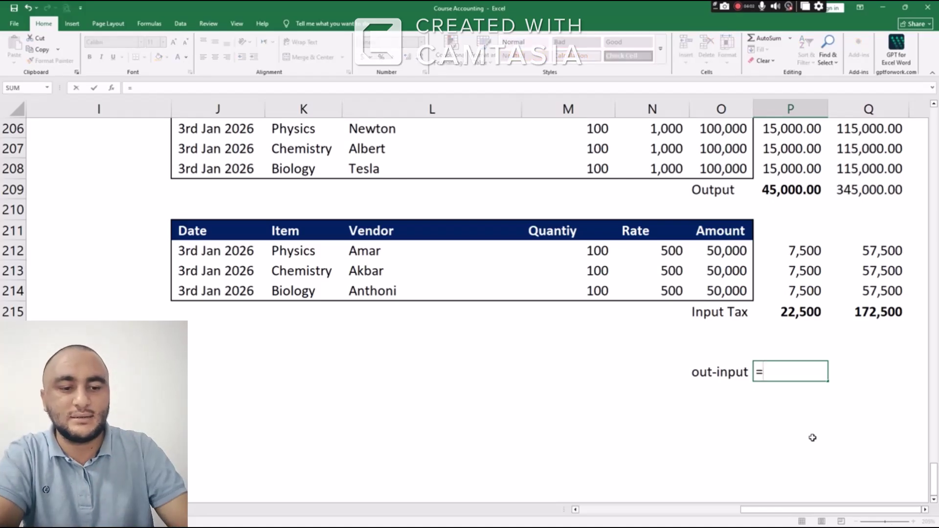
key(Up)
key(Up)
key(Up)
key(Up)
key(Up)
key(Up)
key(Up)
key(Up)
key(Up)
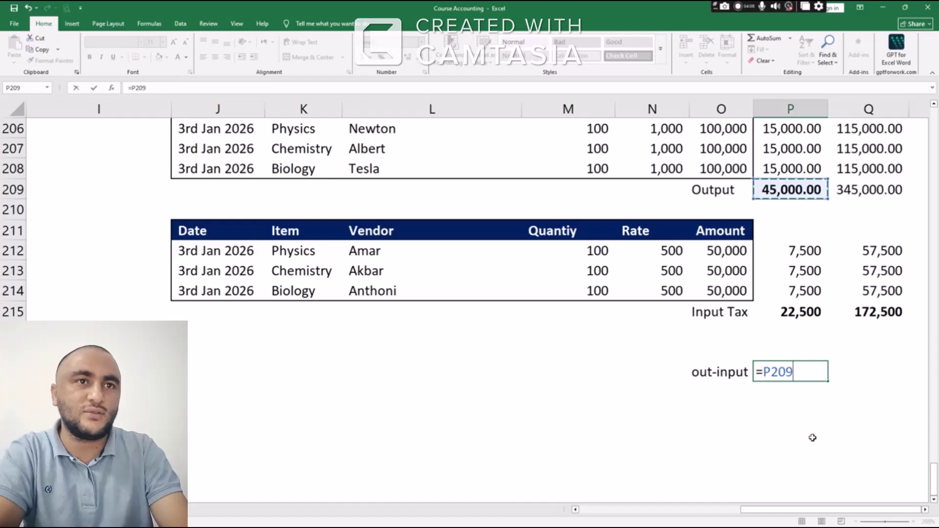
text(-)
key(Up)
key(Up)
key(Up)
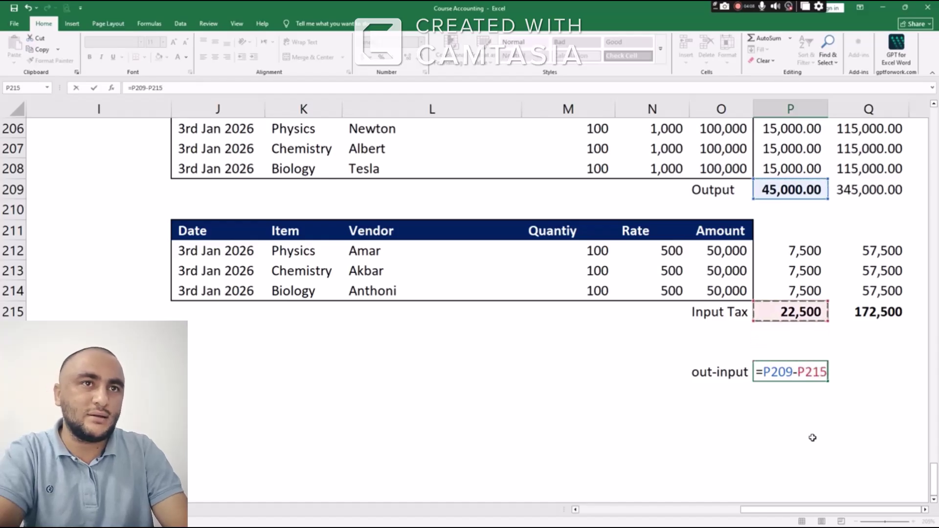
key(Return)
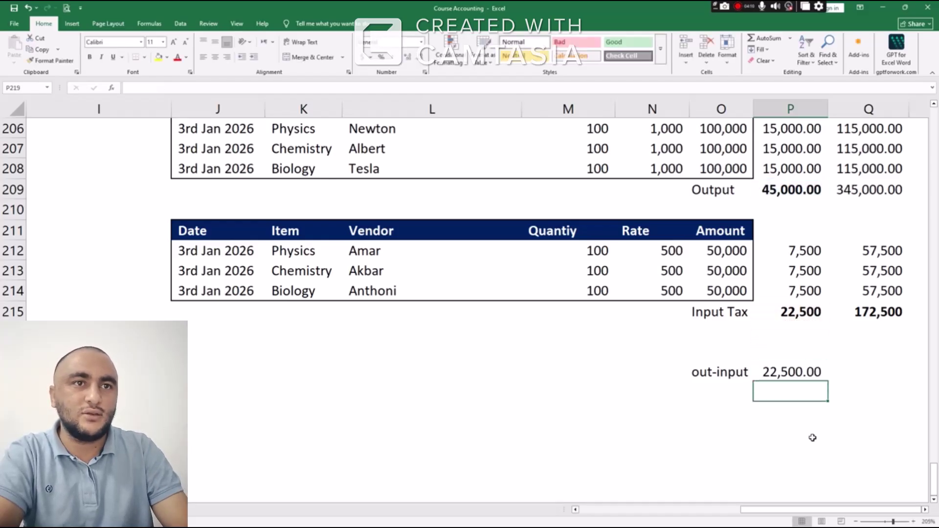
key(Up)
key(ctrl+b)
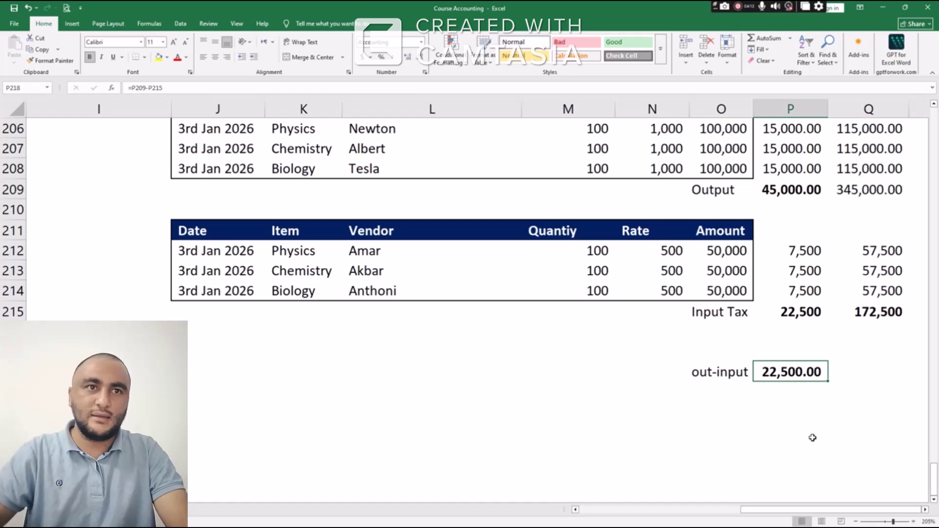
key(shift+Left)
key(ctrl+b)
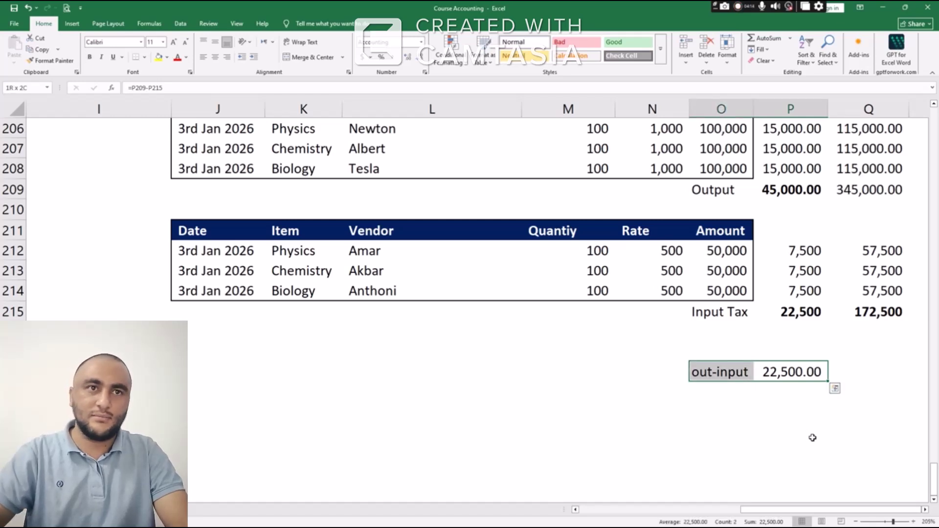
Check the P209, P215 and P218 values behind the out-input calculation
click(802, 189)
click(796, 313)
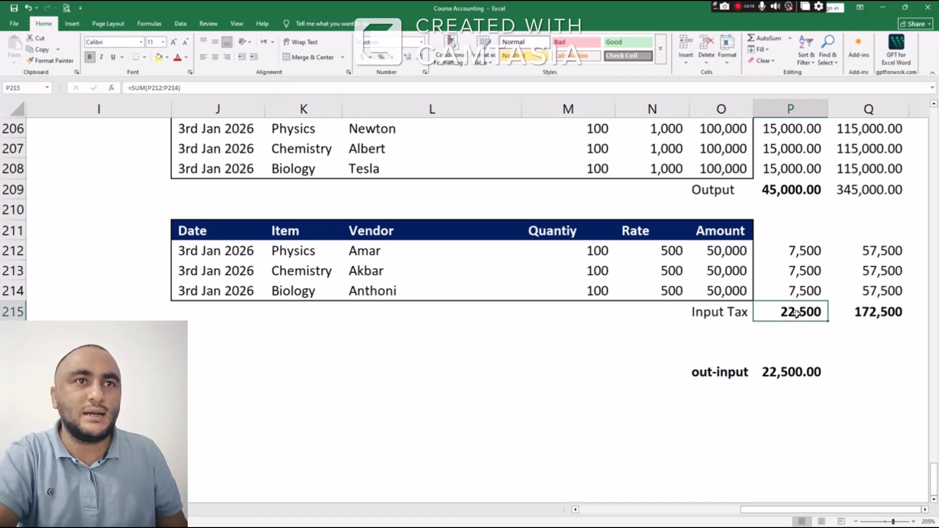
click(784, 372)
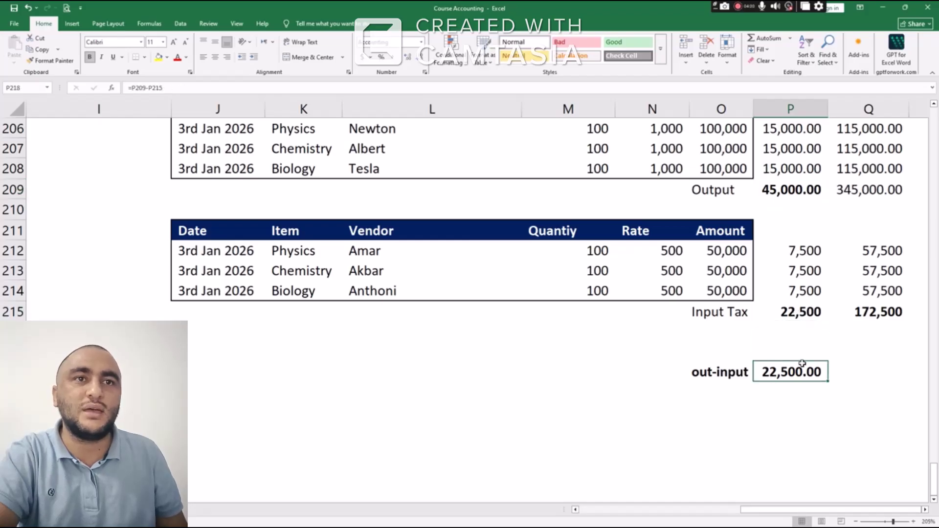
click(769, 393)
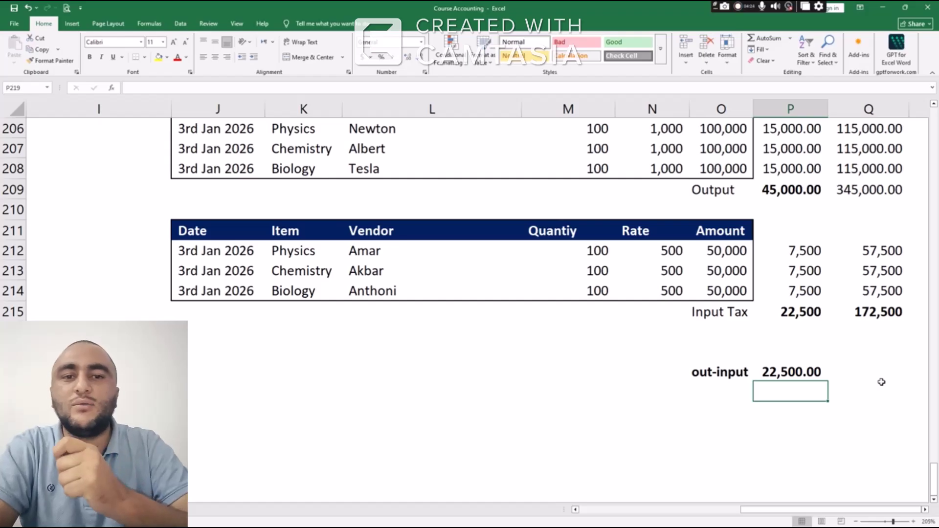
Enter ZATCA, FAT, FBR and IRS in cells P219 to P222, one per row
text(ZATCA)
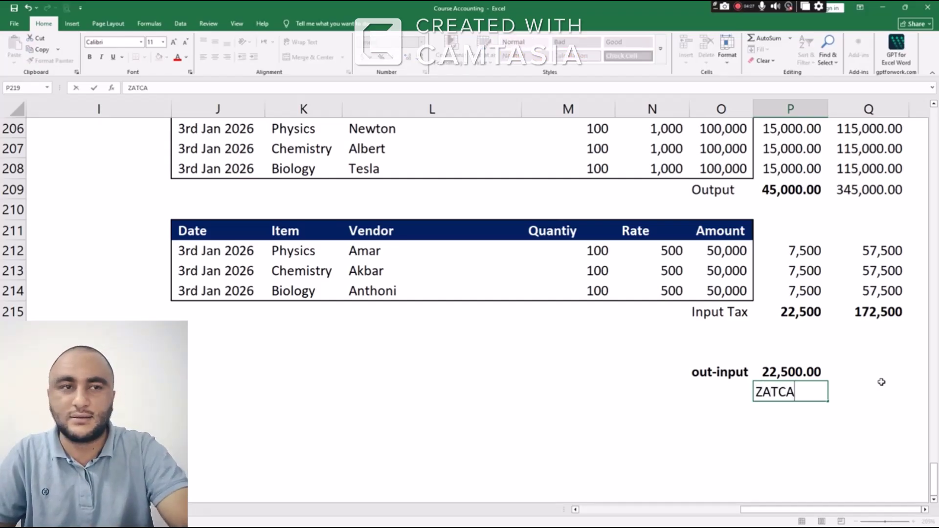
key(Return)
text(FAT)
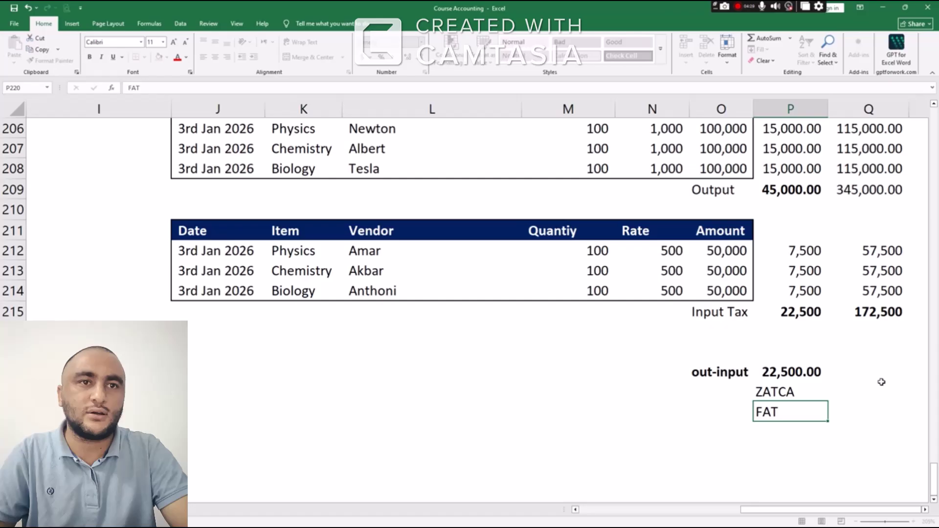
key(Return)
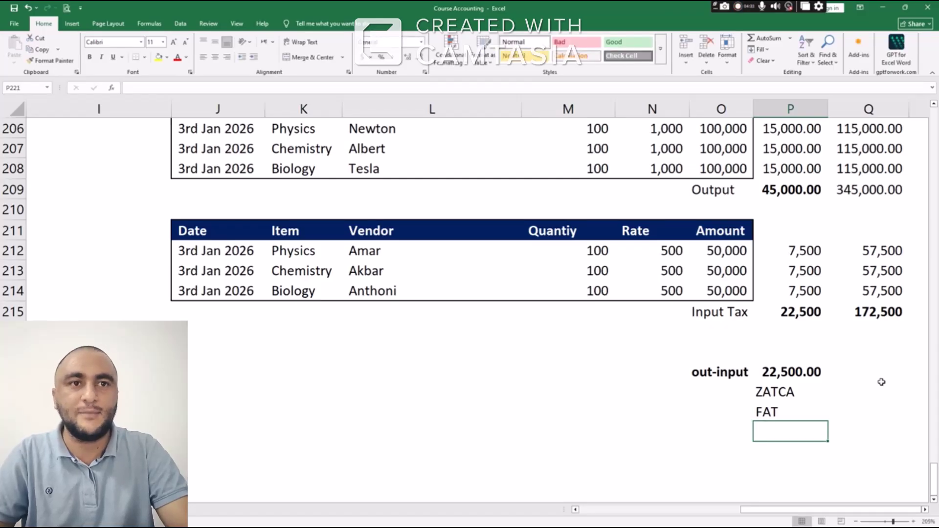
text(FBR)
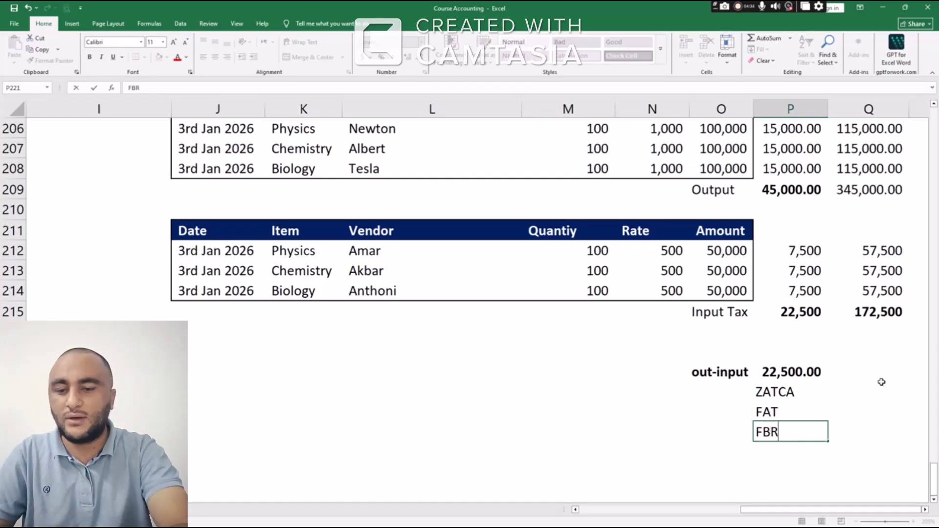
key(Return)
text(IRS)
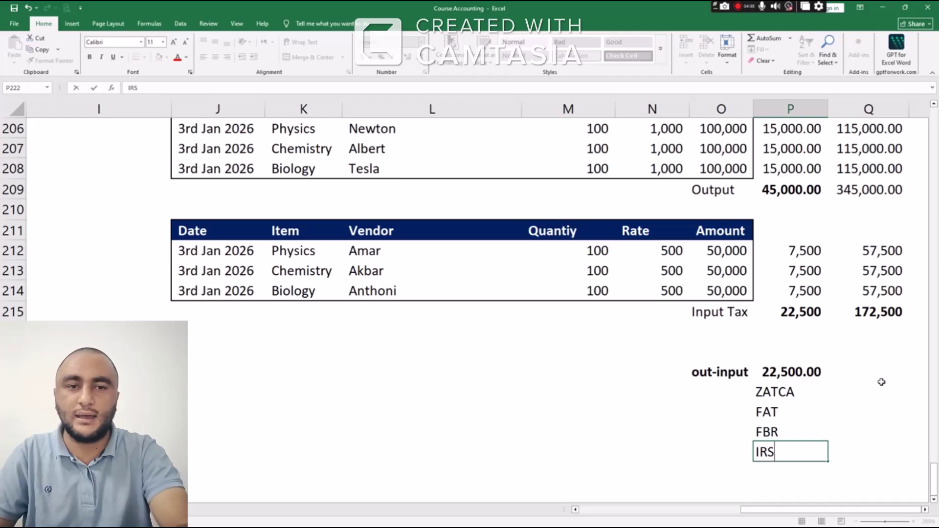
key(Return)
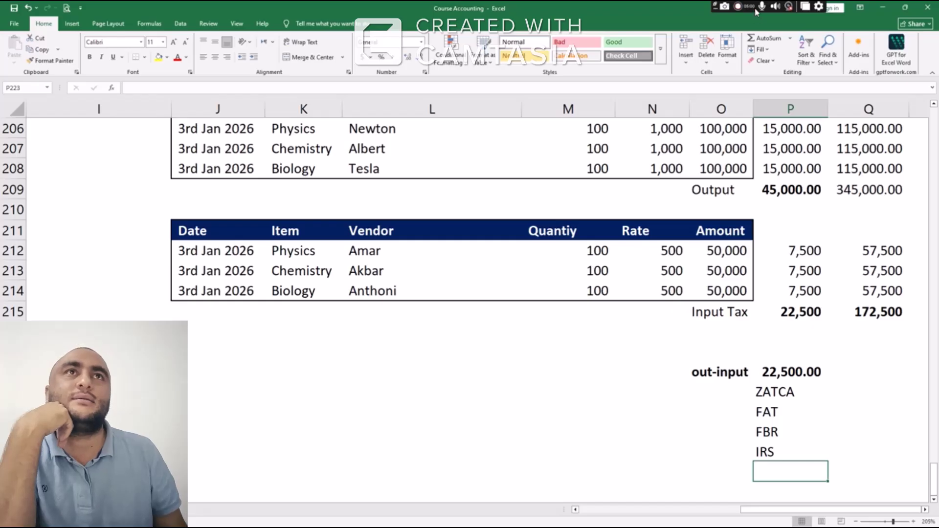
Open the Purchases journal's vendor Bills list from the Accounting dashboard
click(735, 7)
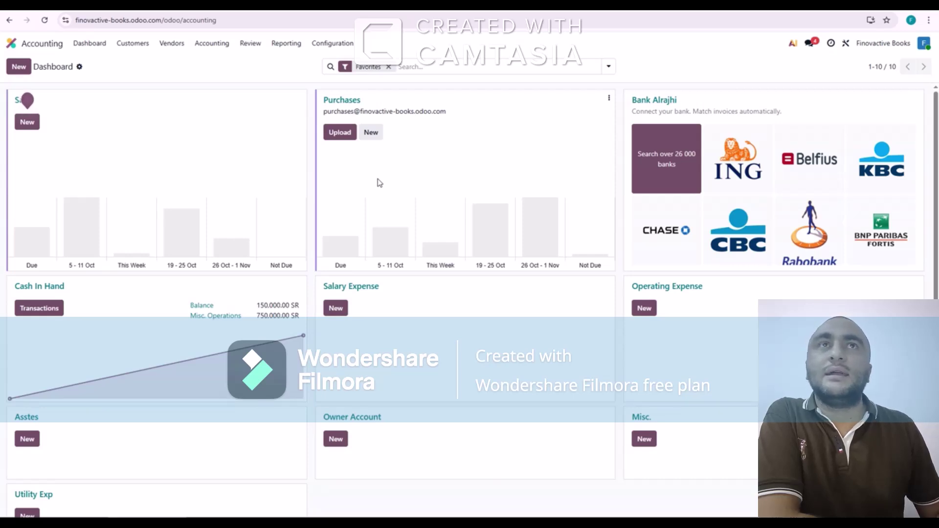
click(344, 101)
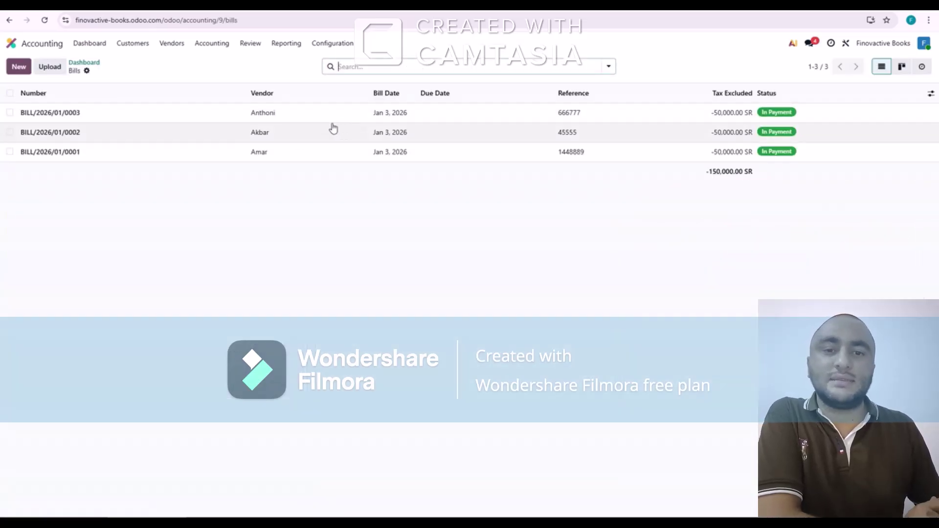
Reset bill BILL/2026/01/0003 to draft, add 15% tax to its Biology line, and re-post it
click(80, 120)
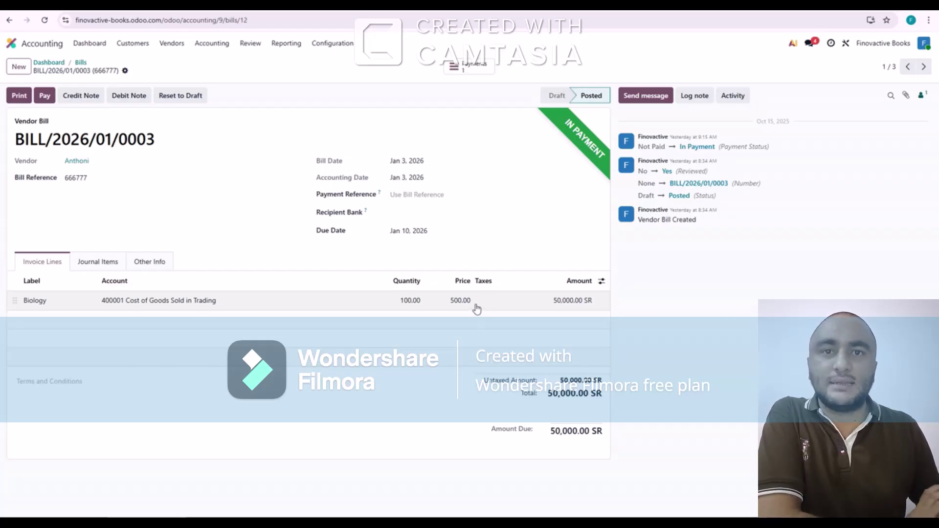
click(184, 98)
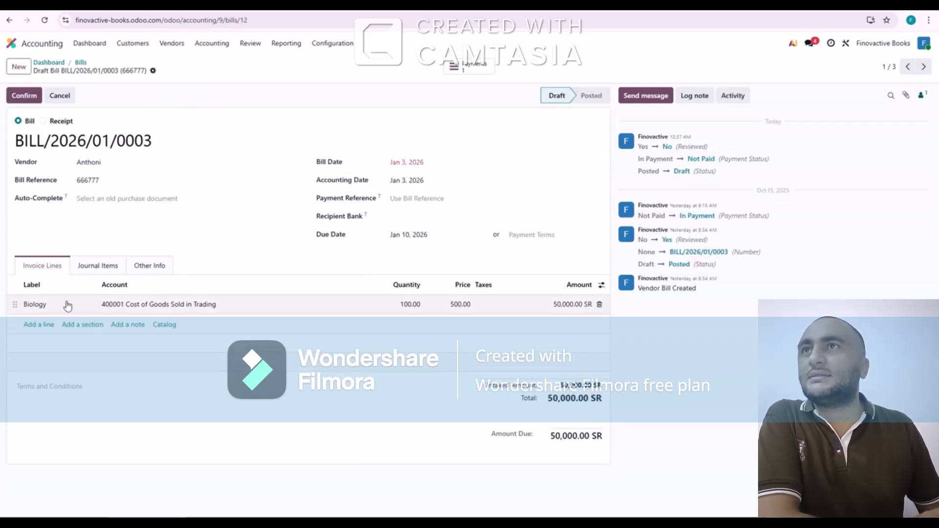
click(484, 305)
click(484, 303)
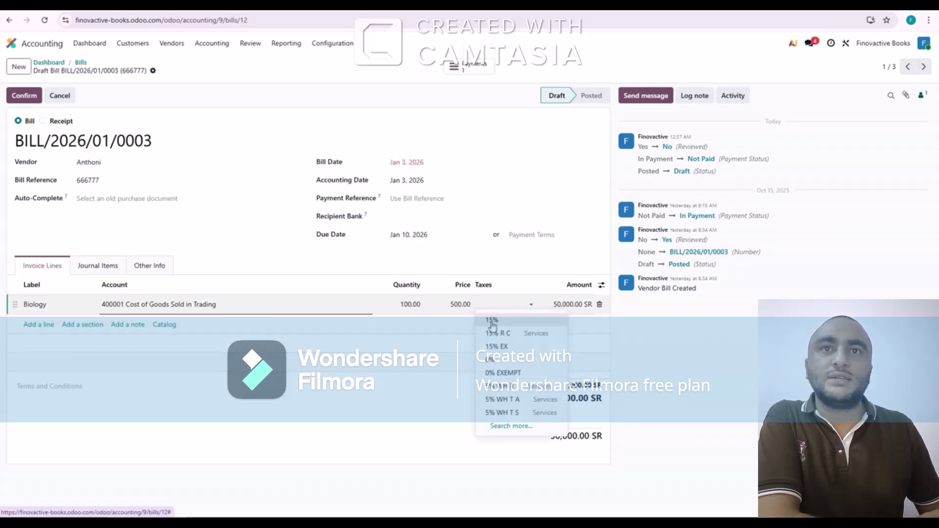
click(492, 321)
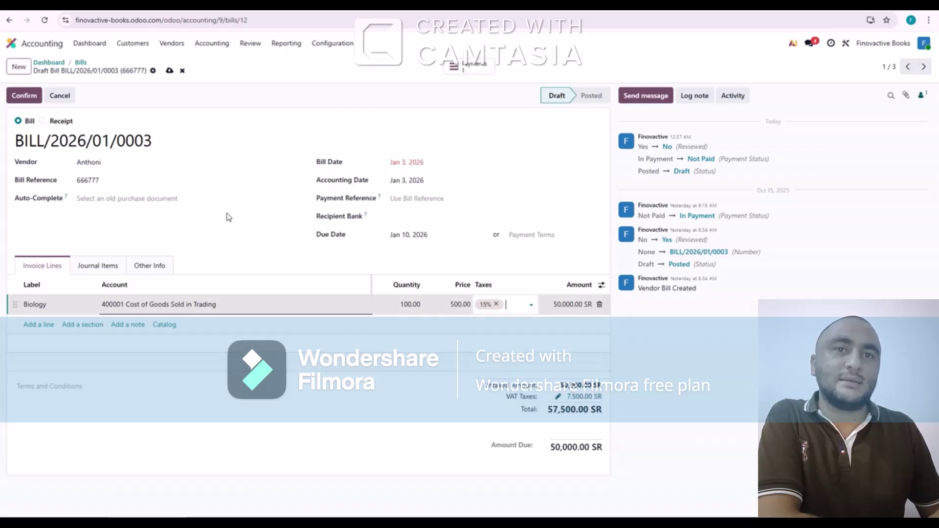
click(25, 95)
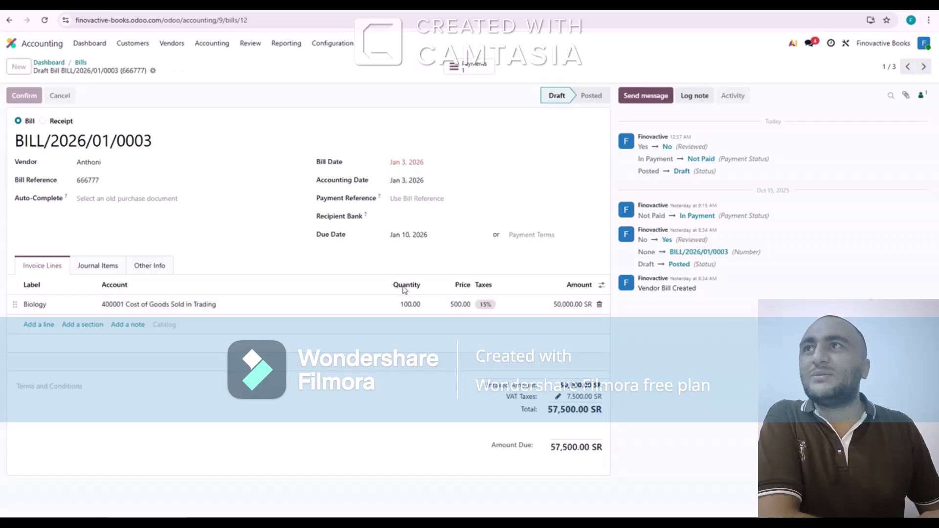
click(81, 63)
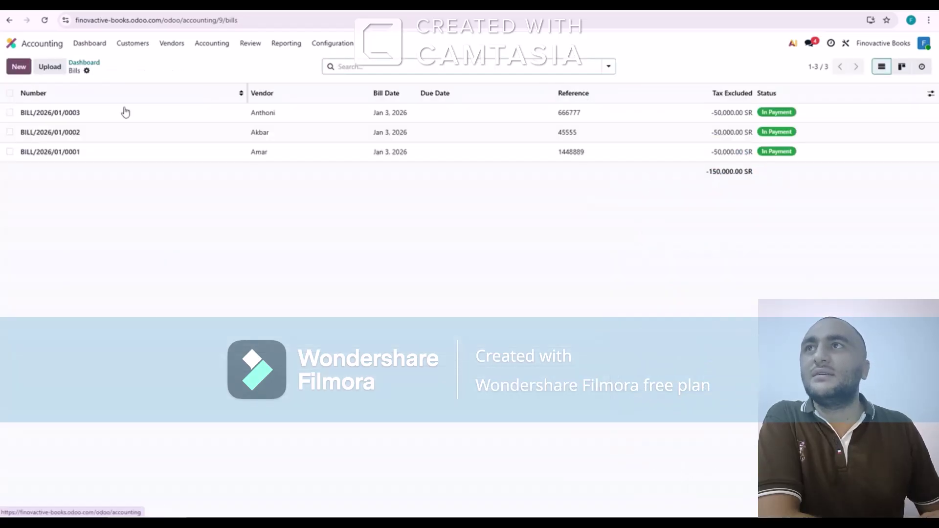
Add 15% tax to the Chemistry line of BILL/2026/01/0002 and re-post it
click(109, 138)
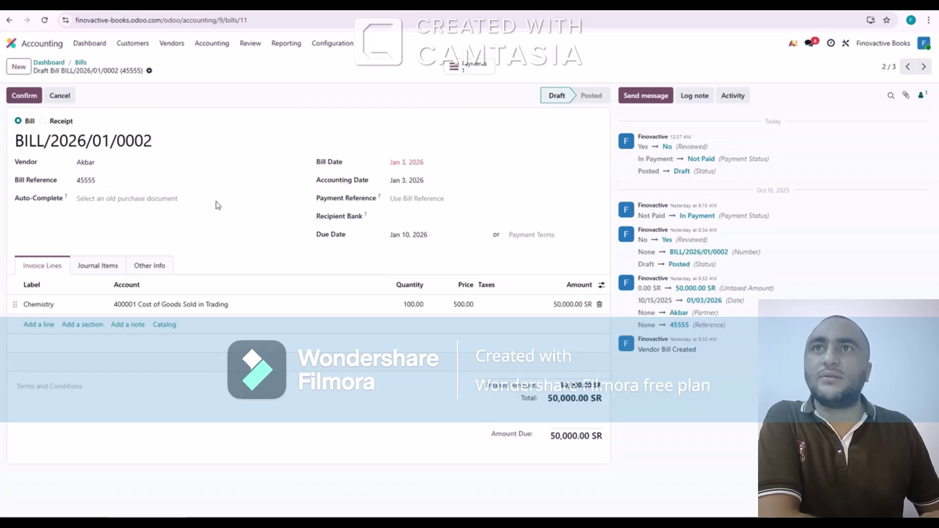
click(492, 302)
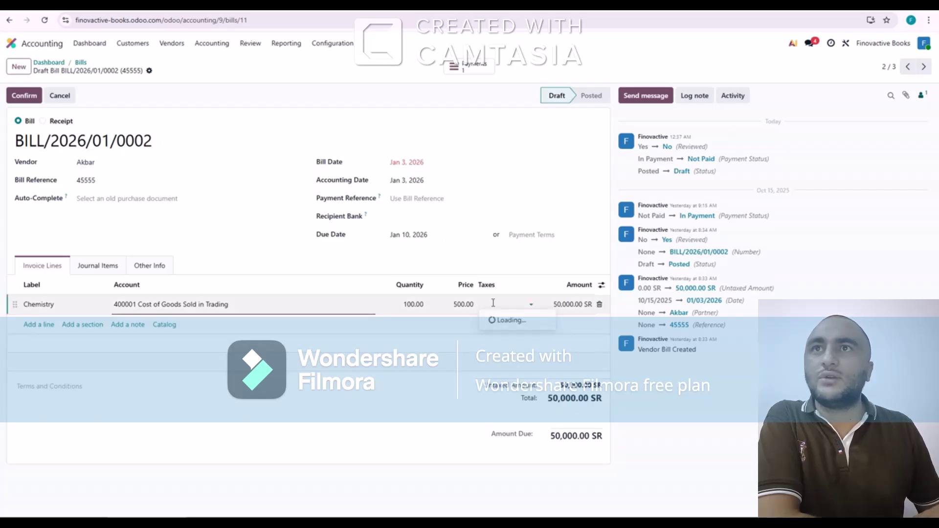
click(494, 321)
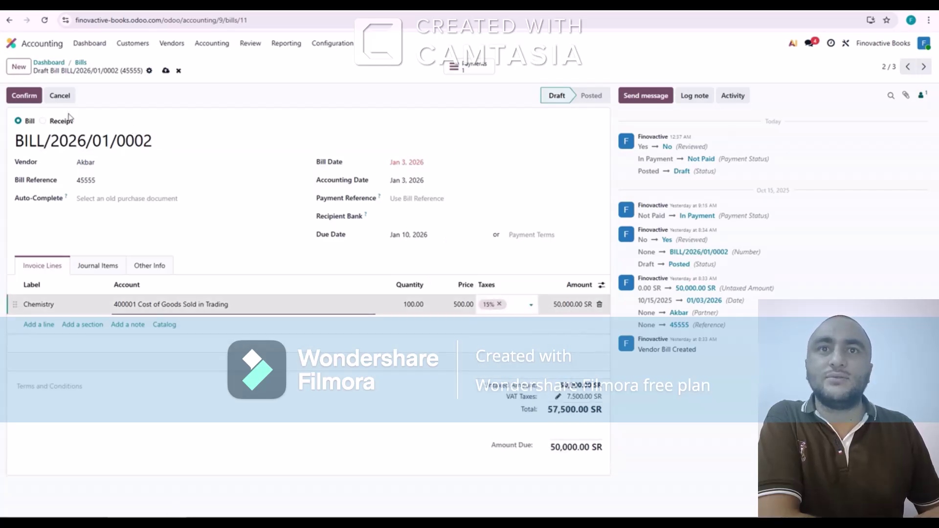
click(27, 96)
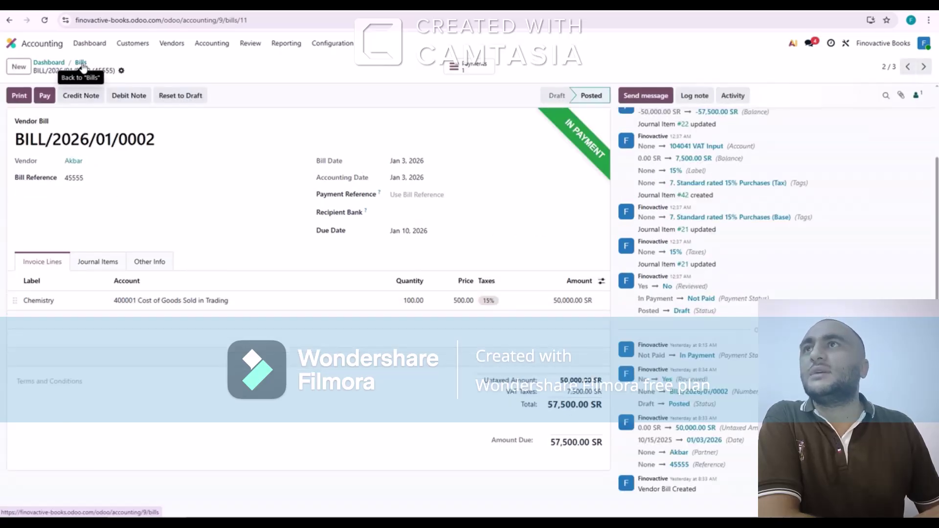
click(81, 64)
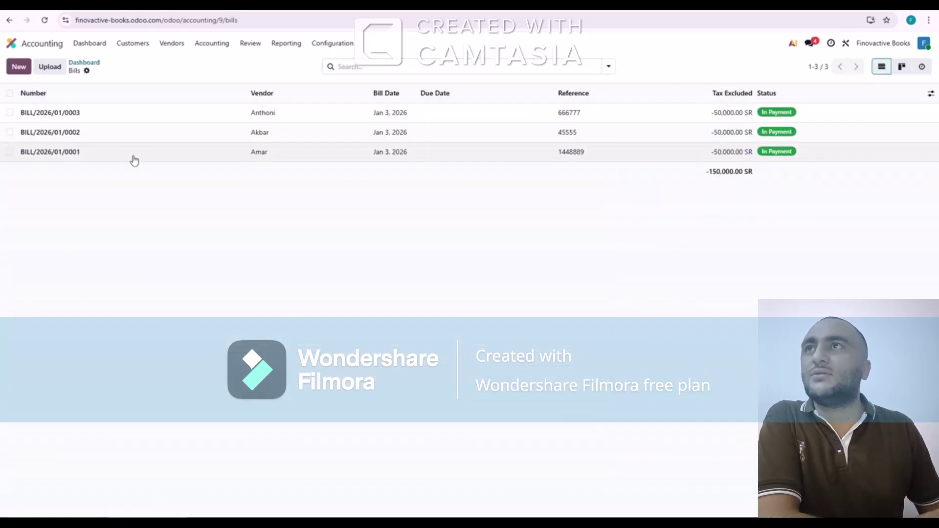
Add 15% tax to the Physics line of BILL/2026/01/0001 and re-post it at 57,500.00 SR
click(133, 160)
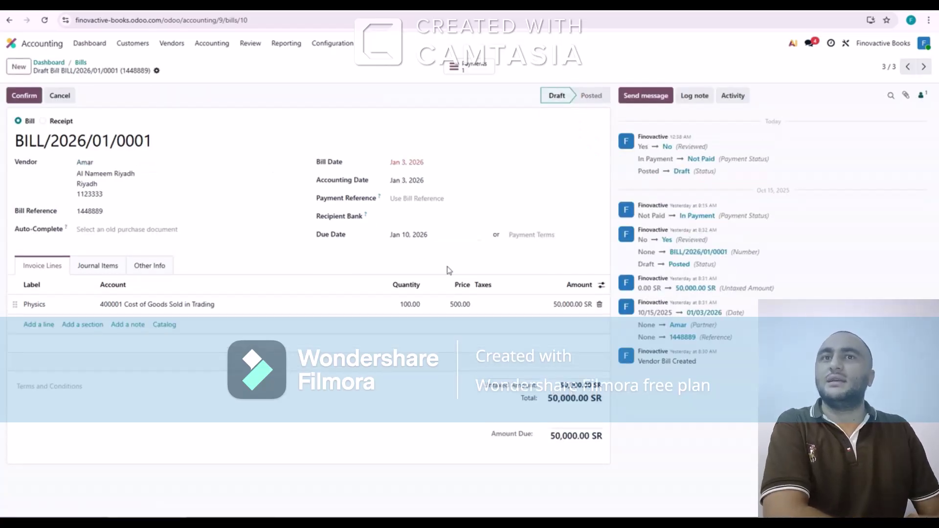
click(487, 303)
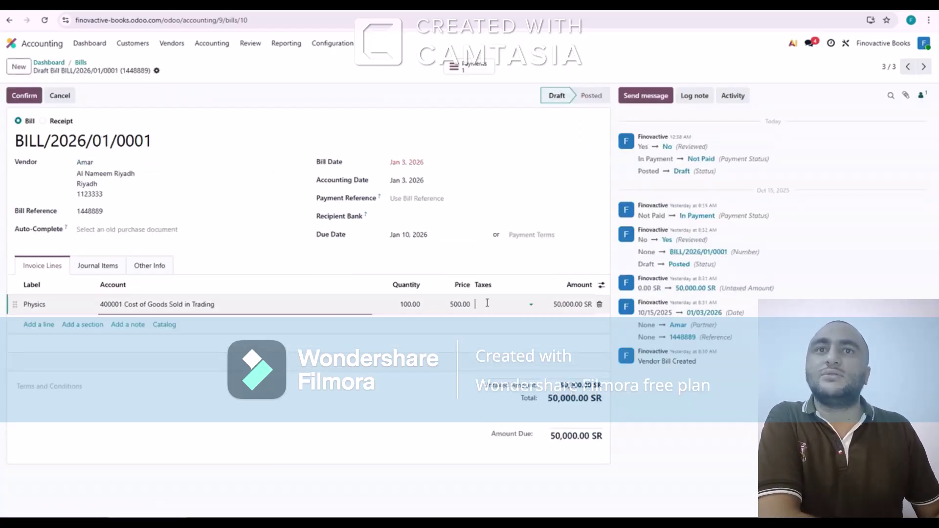
click(492, 321)
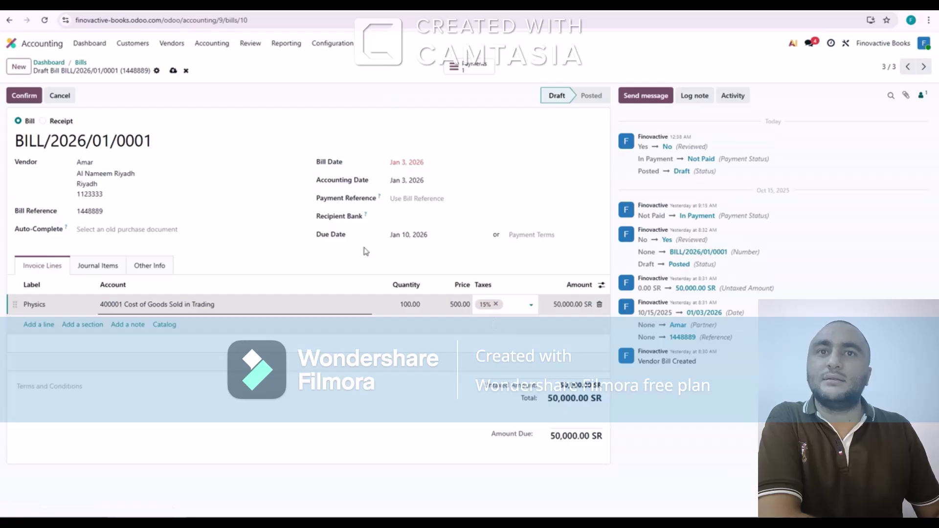
click(35, 102)
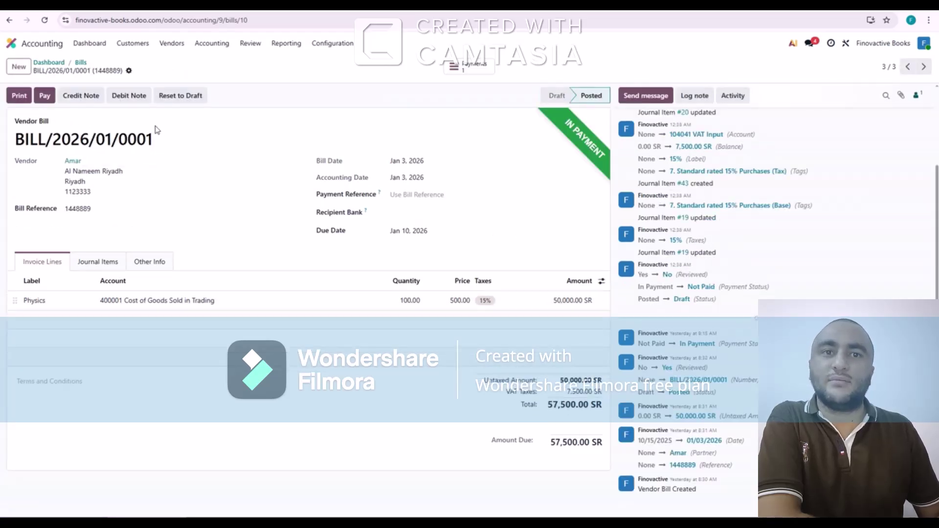
click(81, 62)
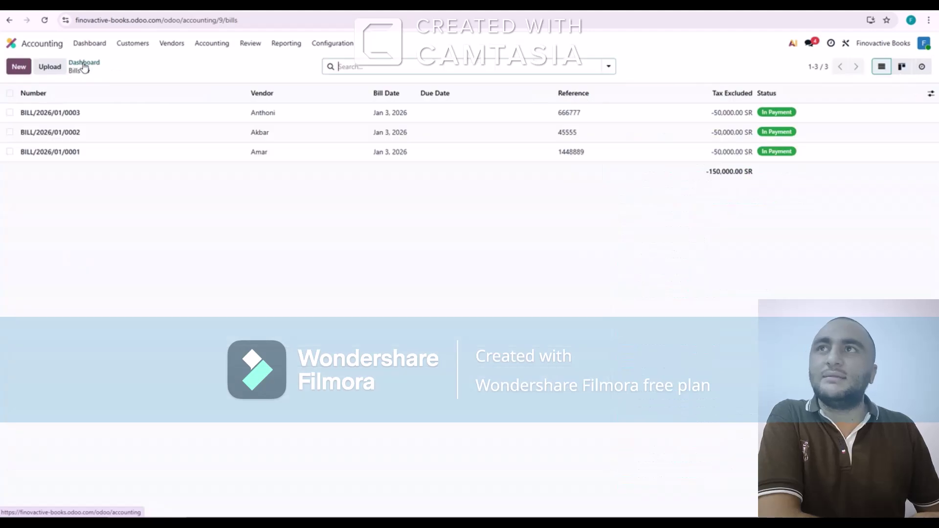
Reset customer invoice INV/2026/00003 to draft, add 15% tax to its Biology line, and re-post it
click(85, 64)
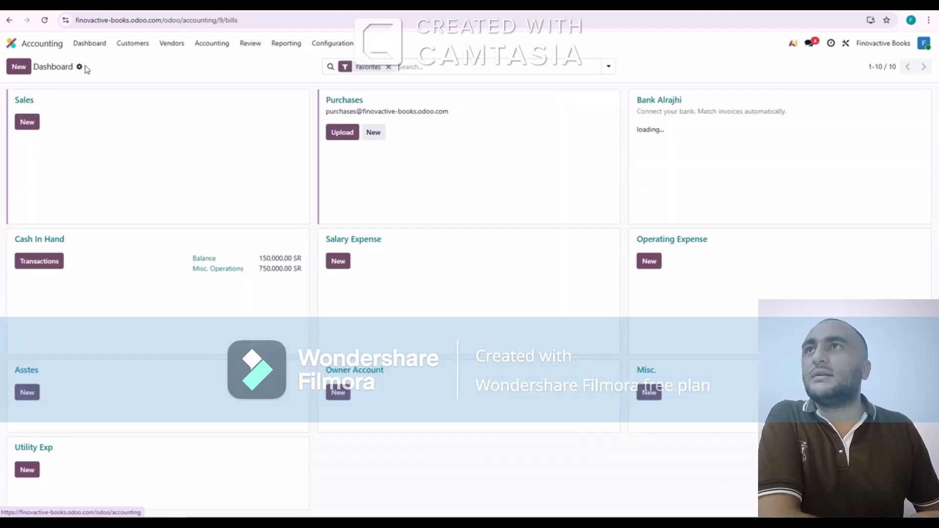
click(20, 103)
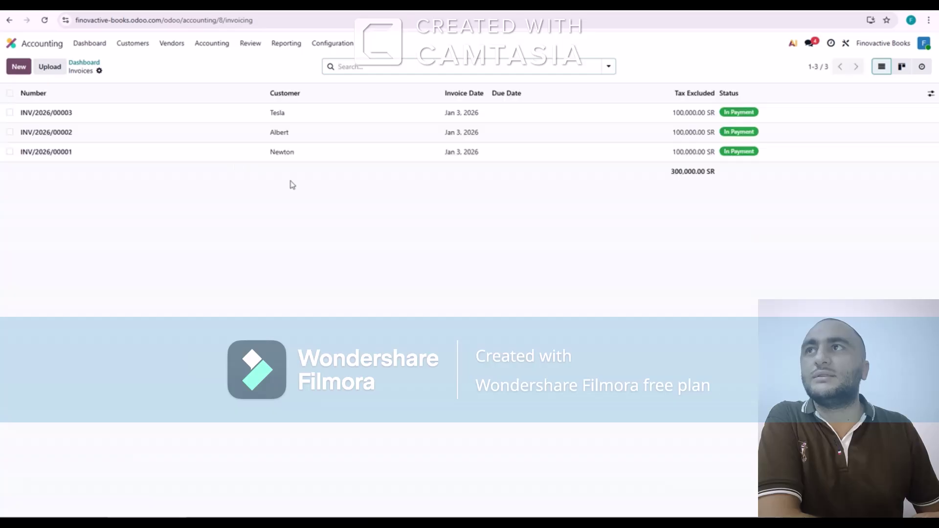
click(171, 112)
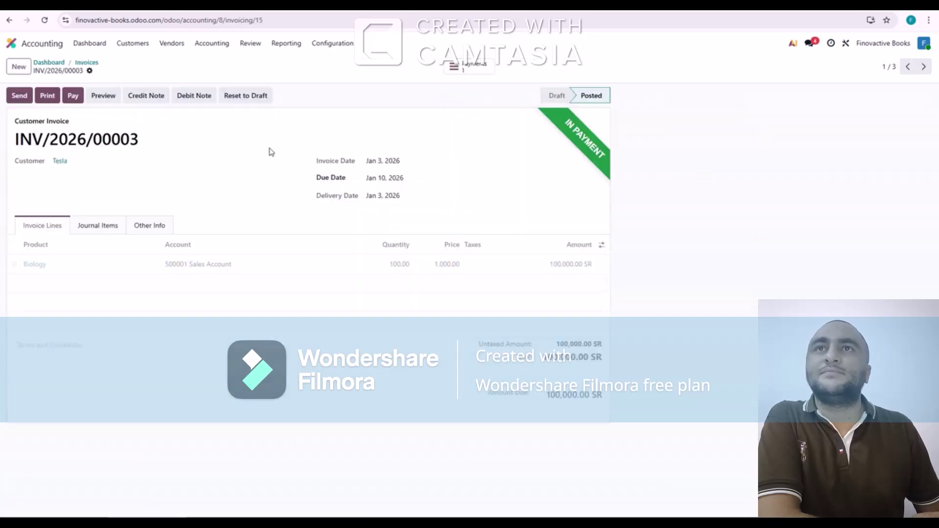
click(245, 96)
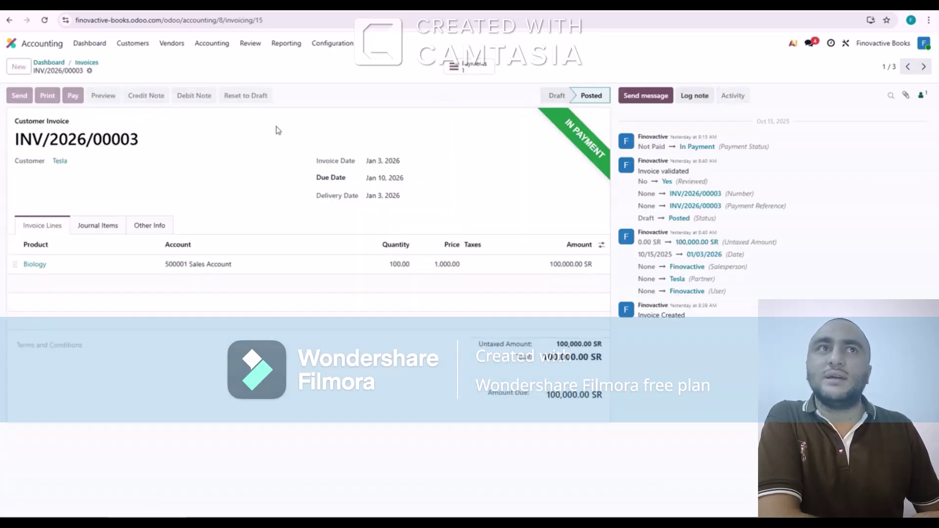
click(478, 265)
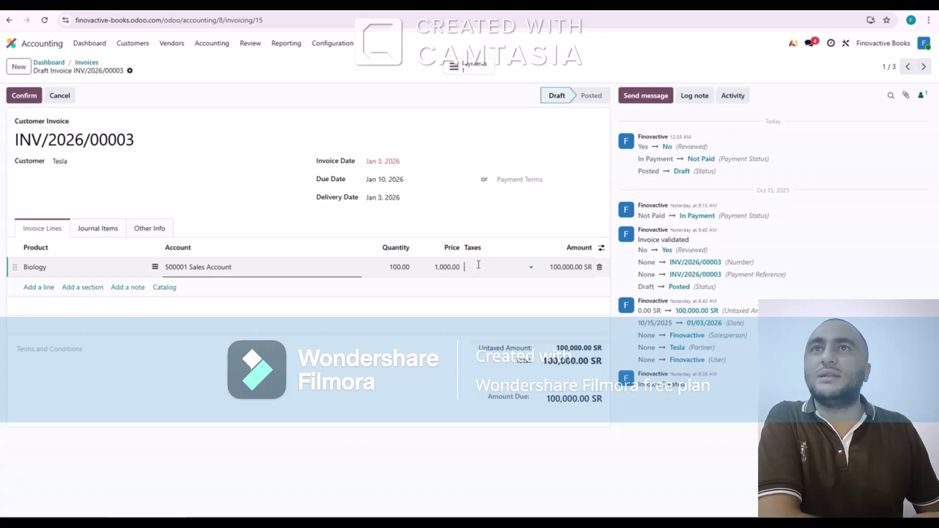
click(482, 283)
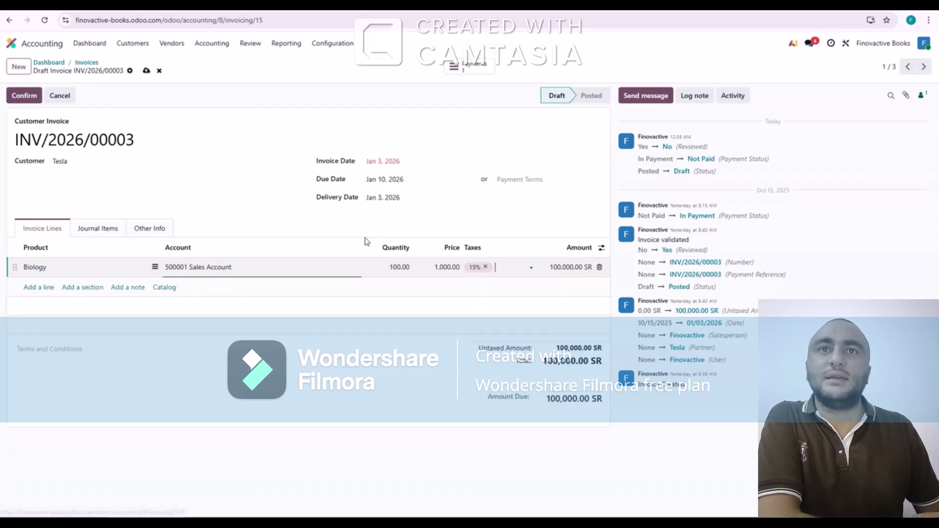
click(25, 97)
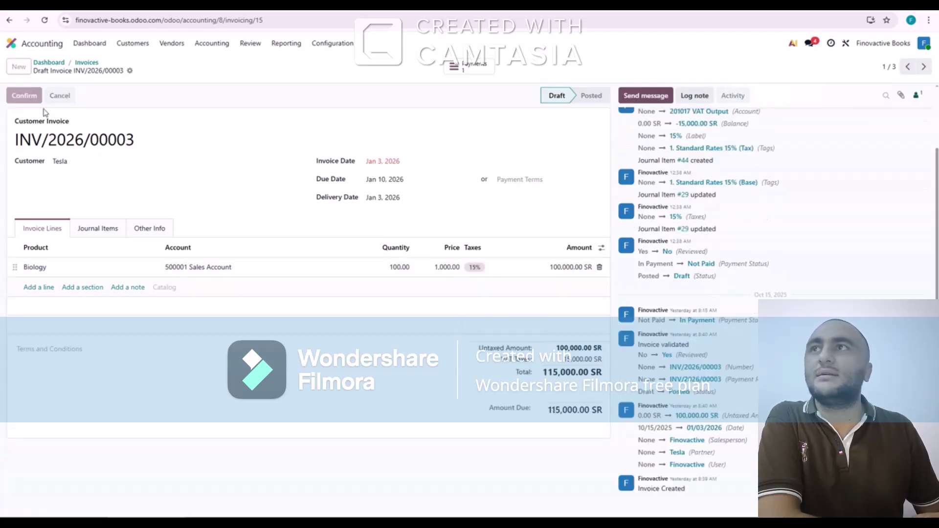
click(88, 63)
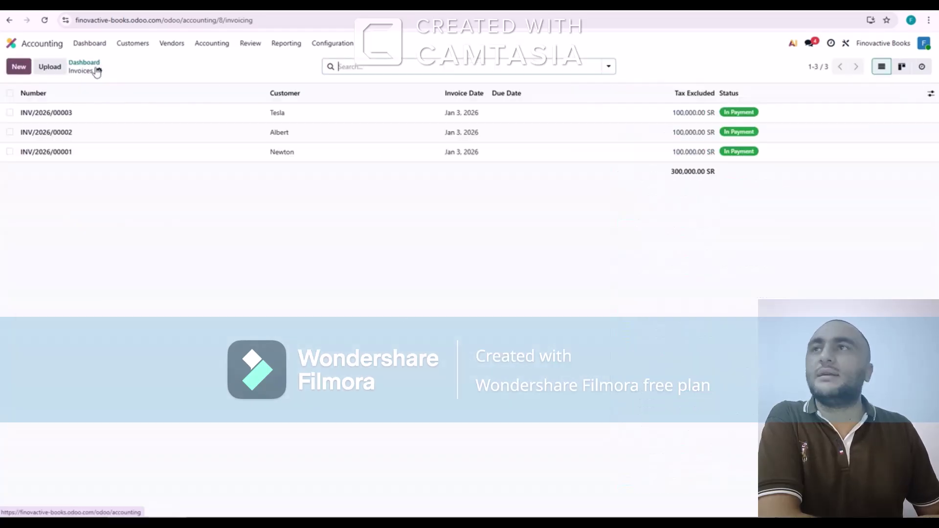
Reset INV/2026/00002 to draft, add 15% tax to its Chemistry line, and re-post it
click(125, 139)
click(246, 95)
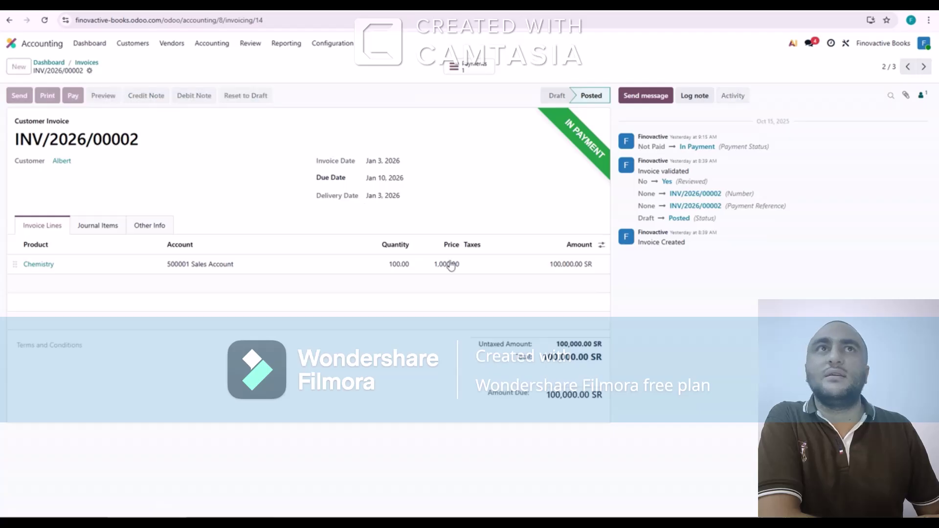
click(477, 267)
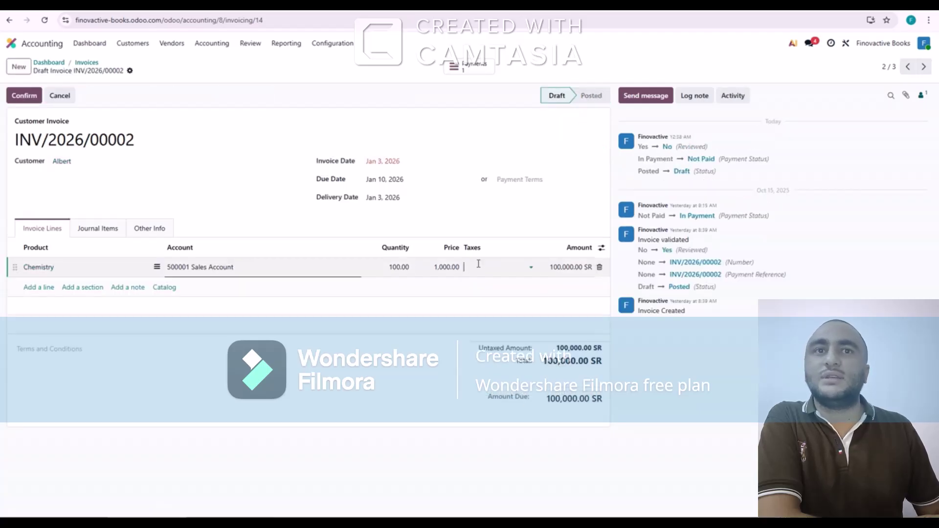
click(482, 285)
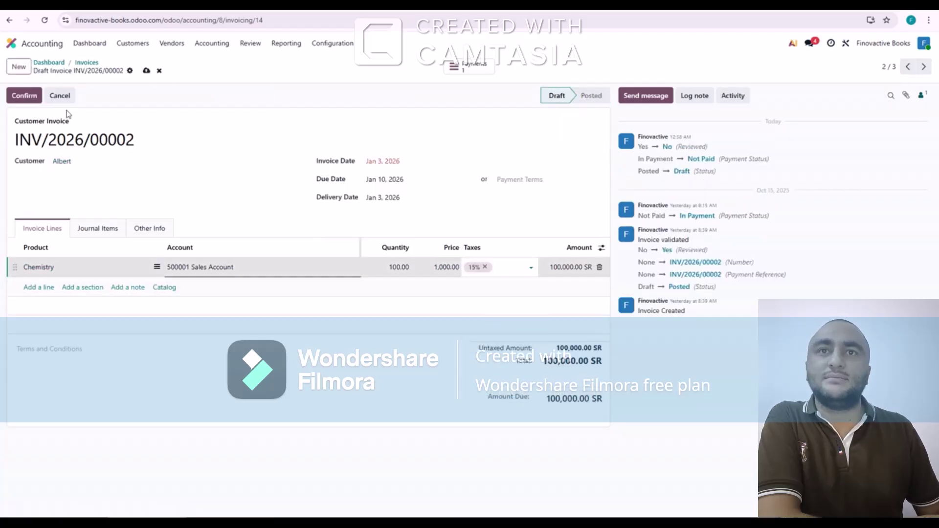
click(29, 96)
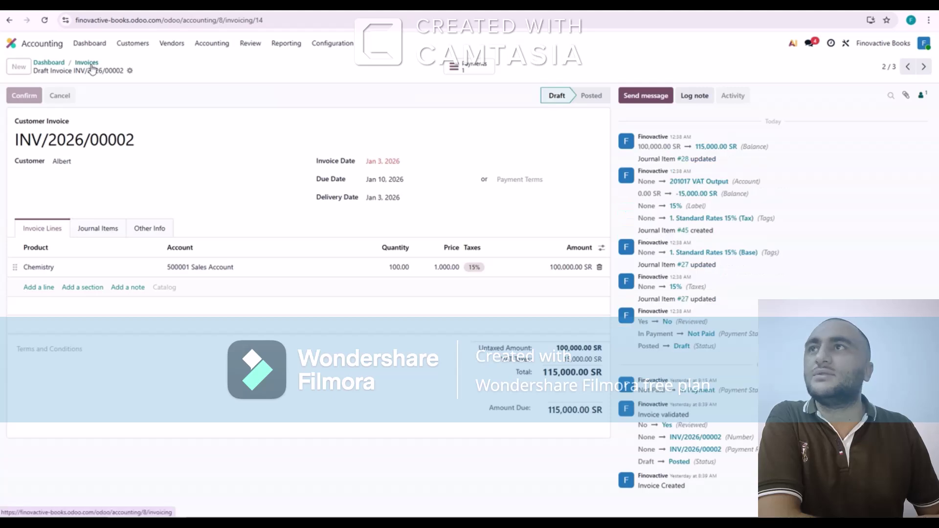
click(103, 78)
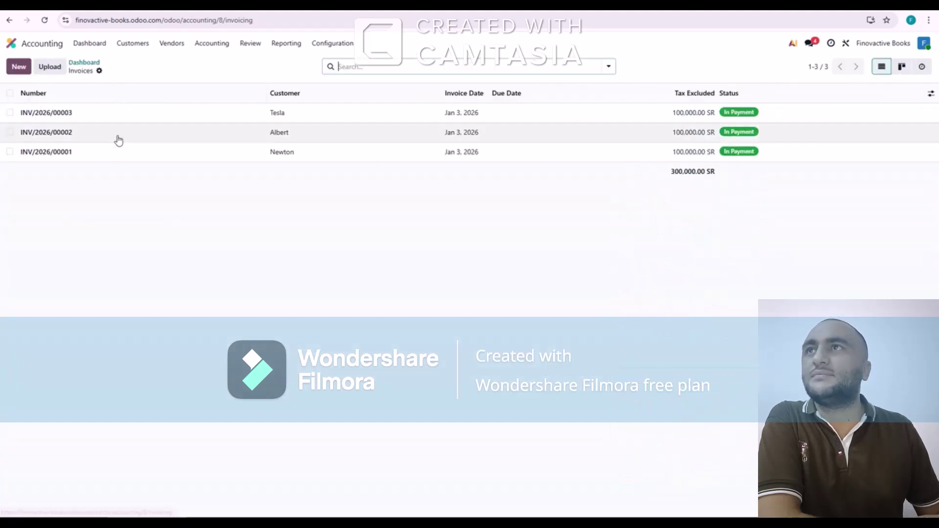
Reset INV/2026/00001 to draft, add 15% tax to its Physics line, and re-post at 115,000.00 SR
click(181, 159)
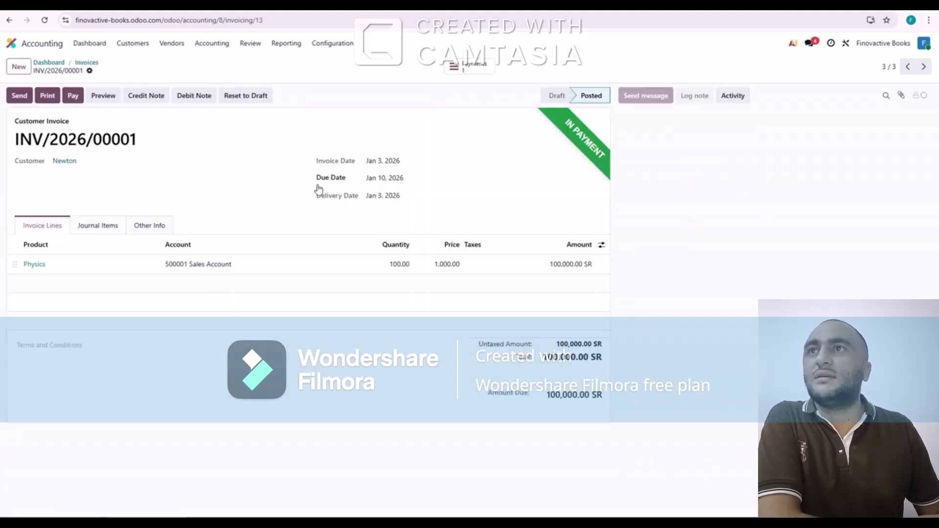
click(247, 97)
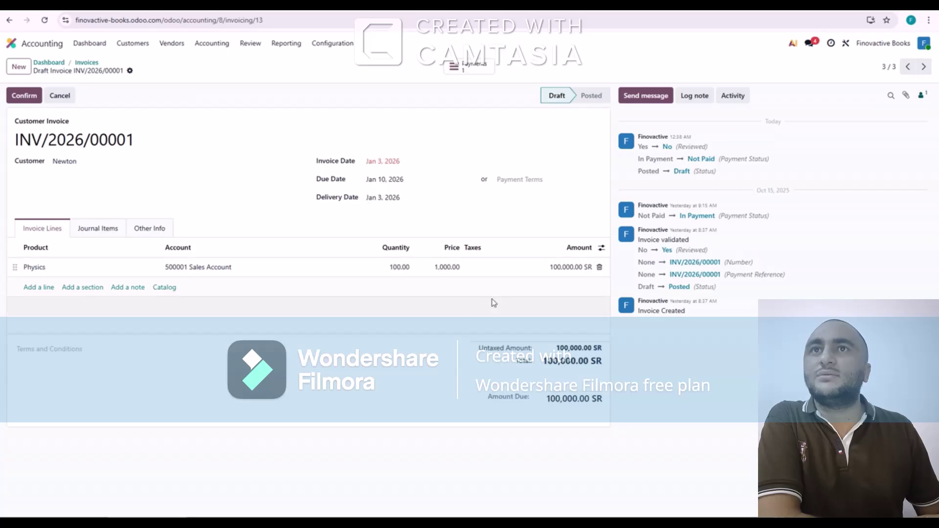
click(480, 269)
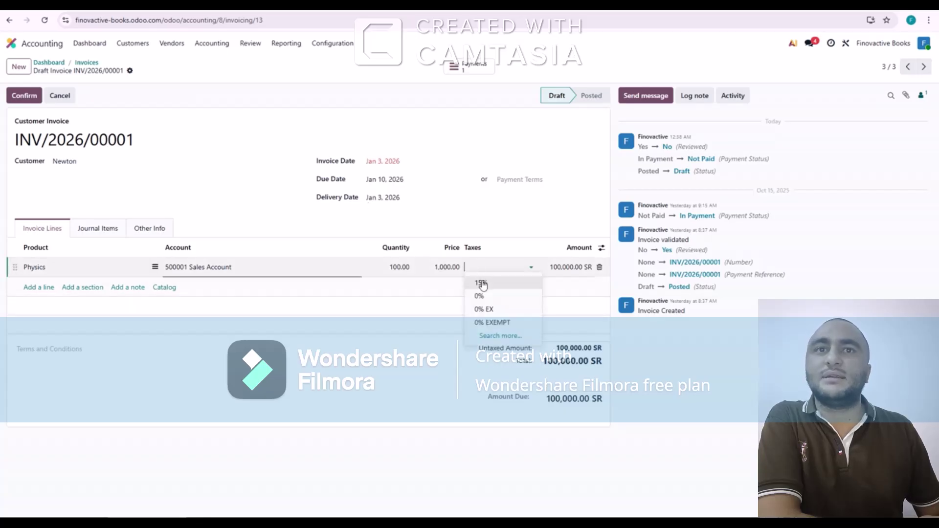
click(479, 282)
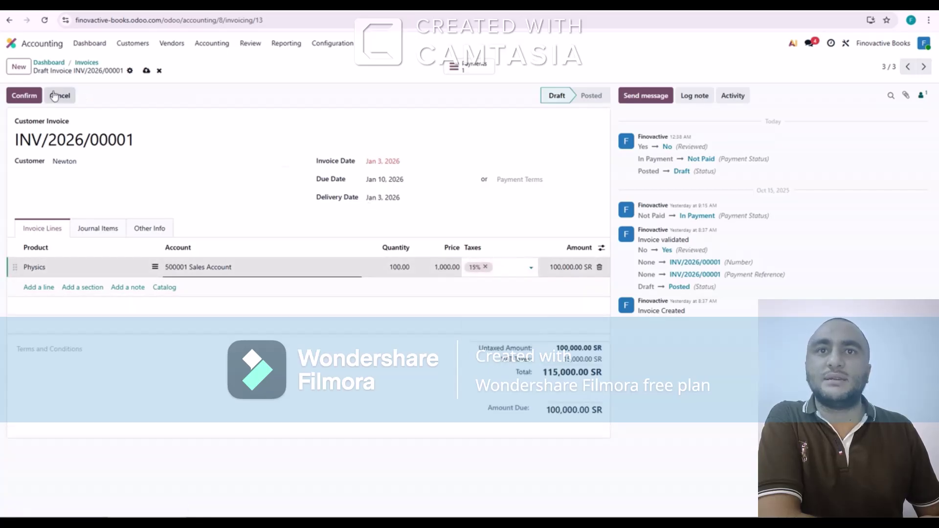
click(24, 95)
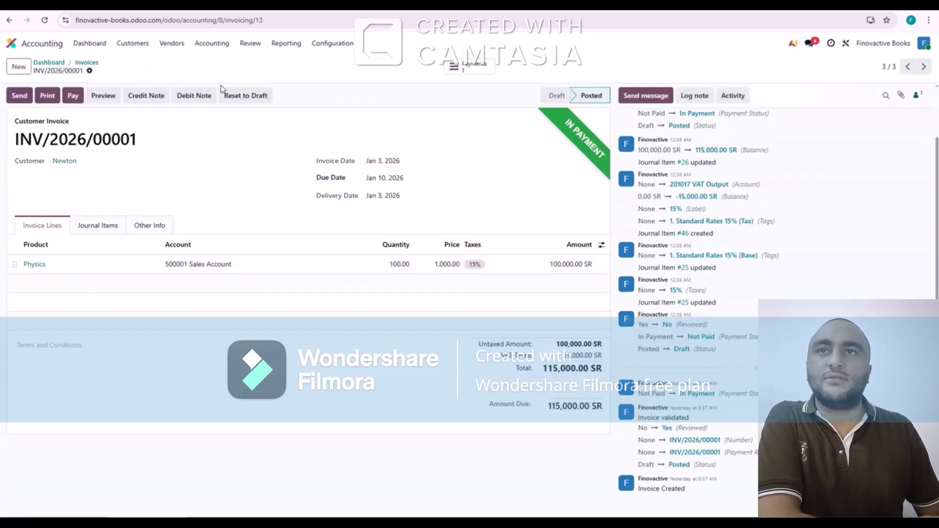
Open the Balance Sheet report from the Reporting menu
click(285, 48)
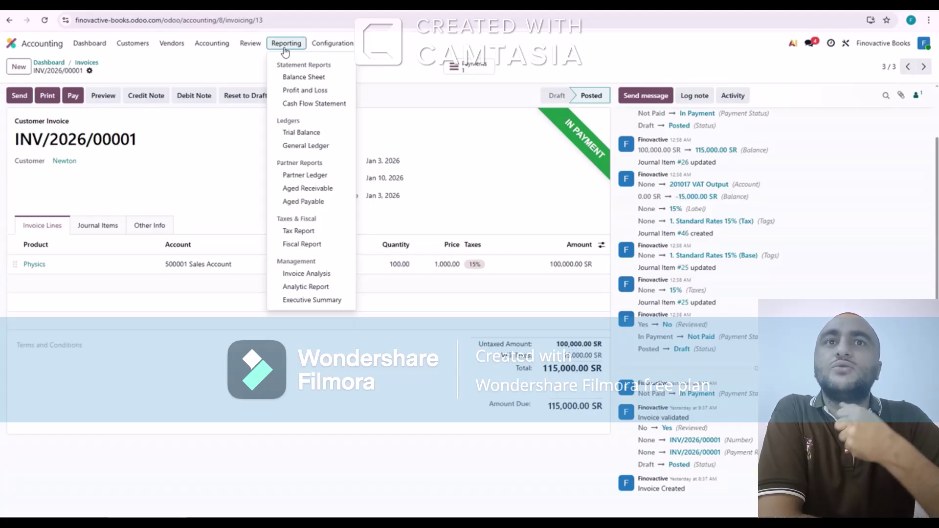
click(324, 43)
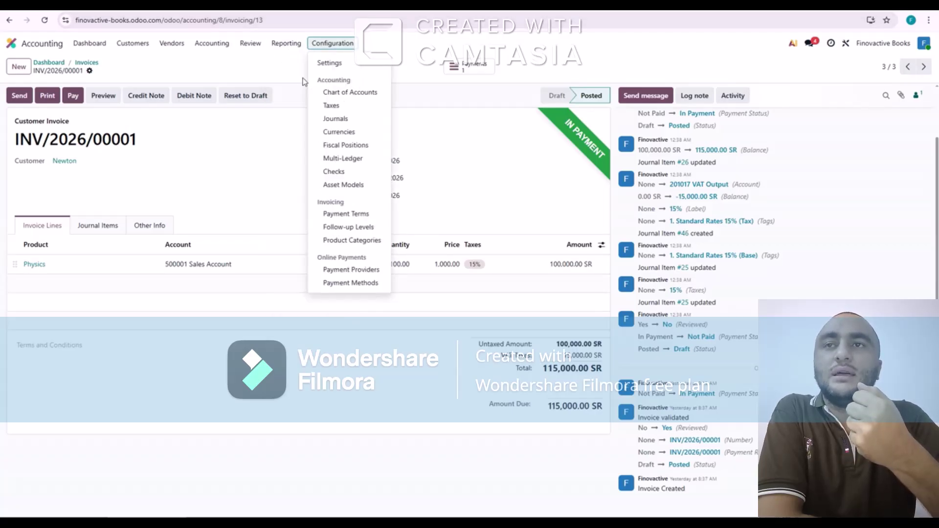
click(295, 45)
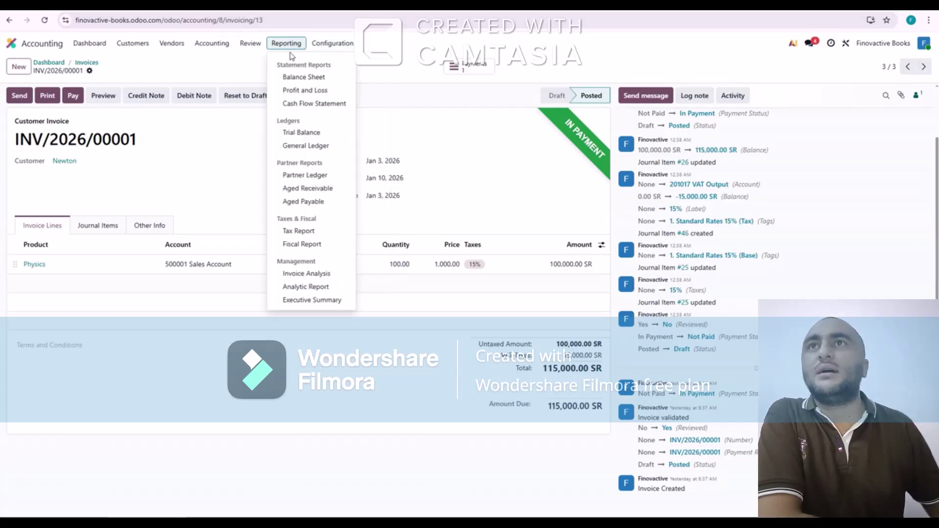
click(296, 78)
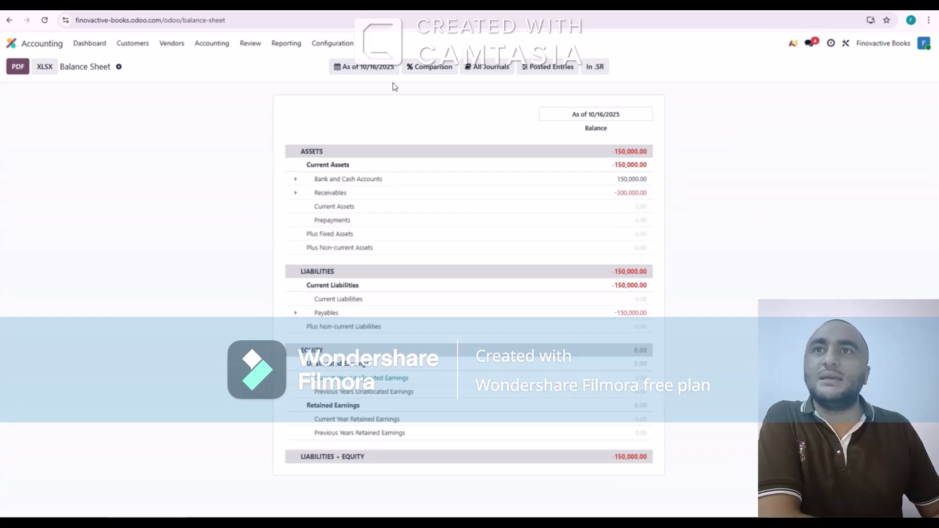
Set the Balance Sheet date filter to end of year 2026 (12/31/2026)
click(384, 72)
click(503, 134)
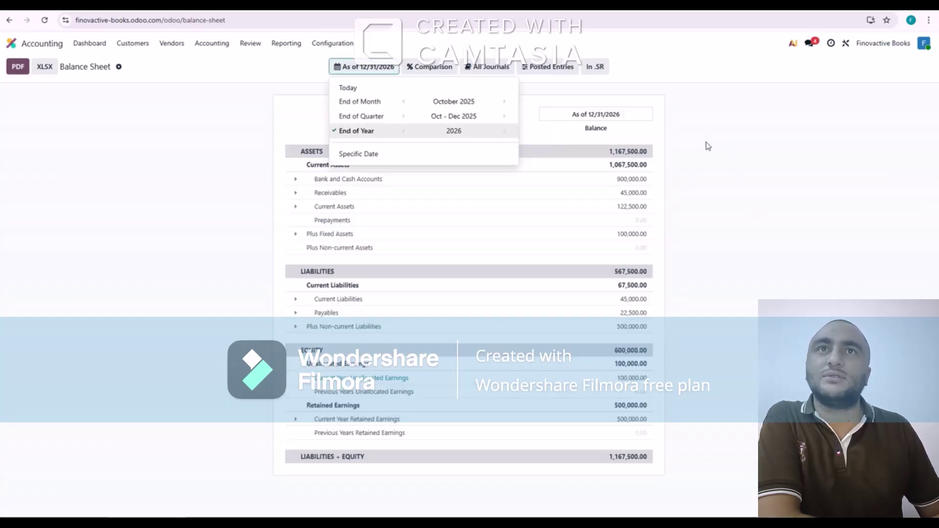
click(708, 146)
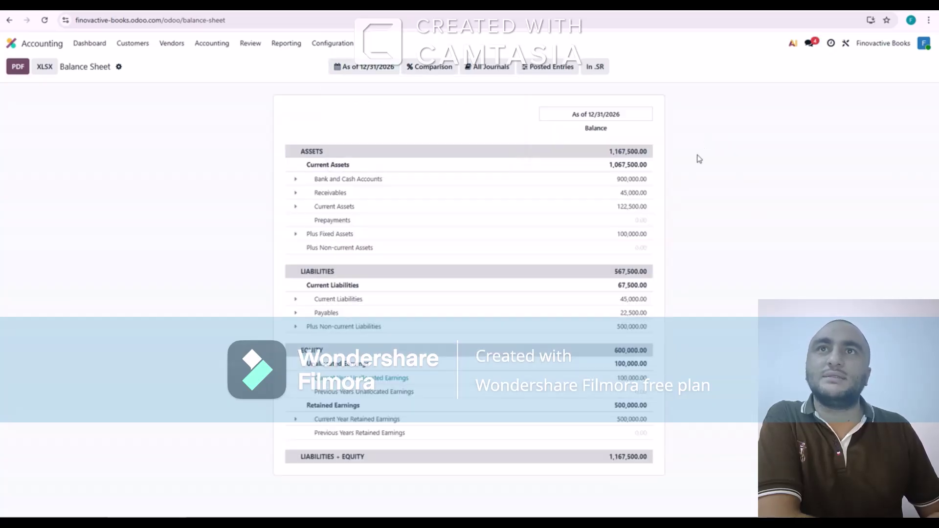
Expand Receivables, Current Assets and Current Liabilities to reveal VAT Input 22,500.00 and VAT Output 45,000.00
click(296, 194)
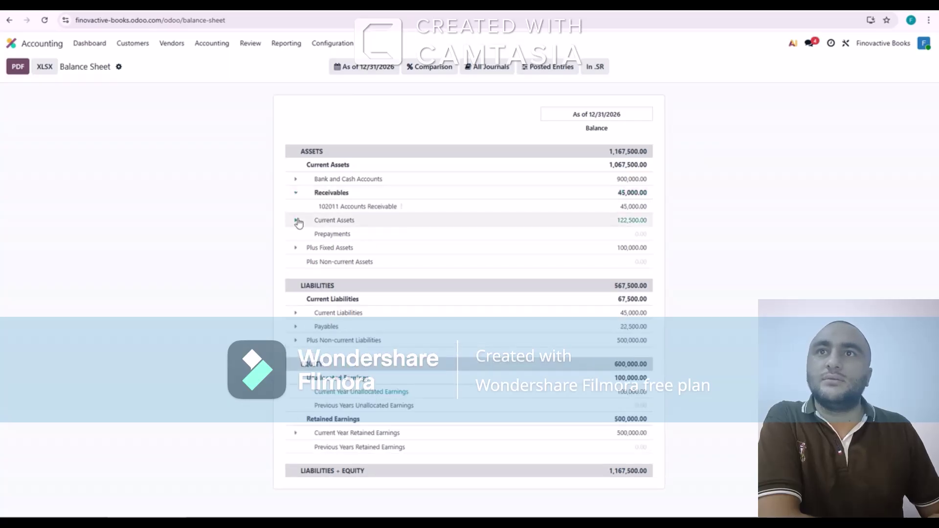
click(297, 222)
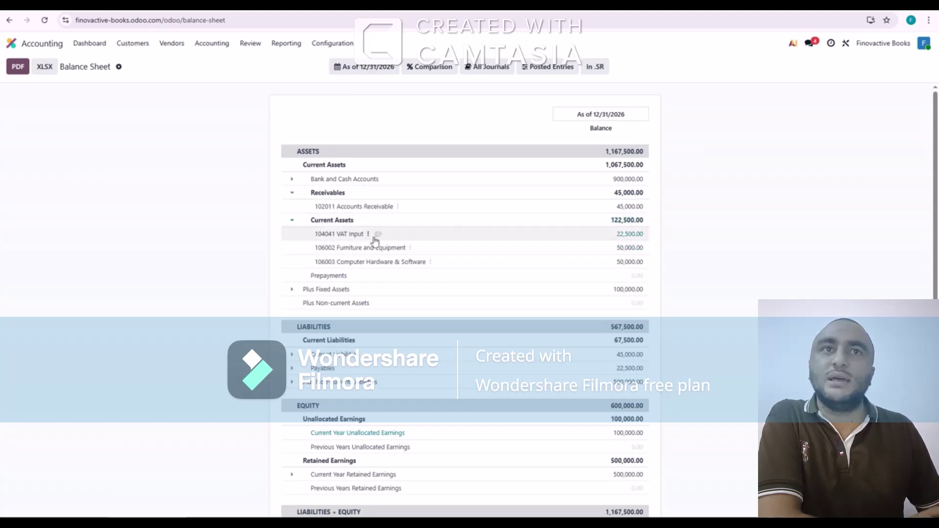
scroll(531, 248, down, 1)
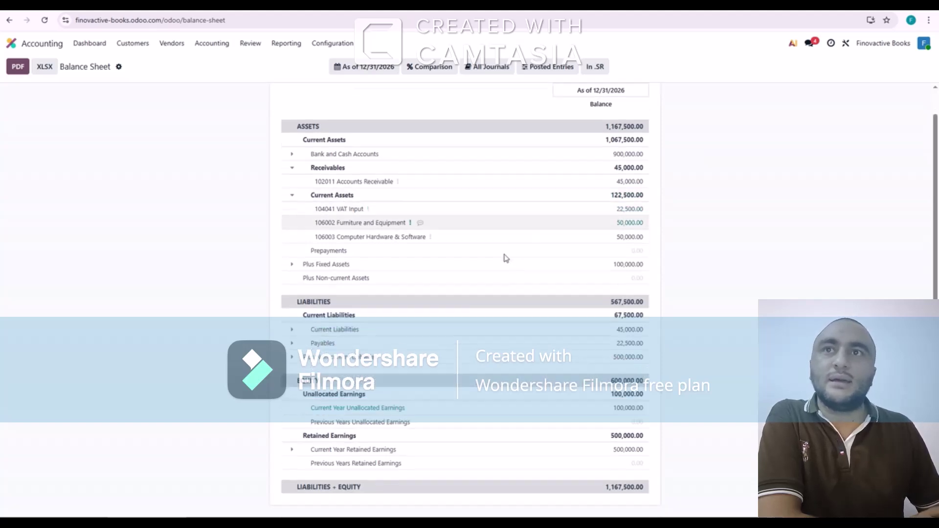
click(292, 329)
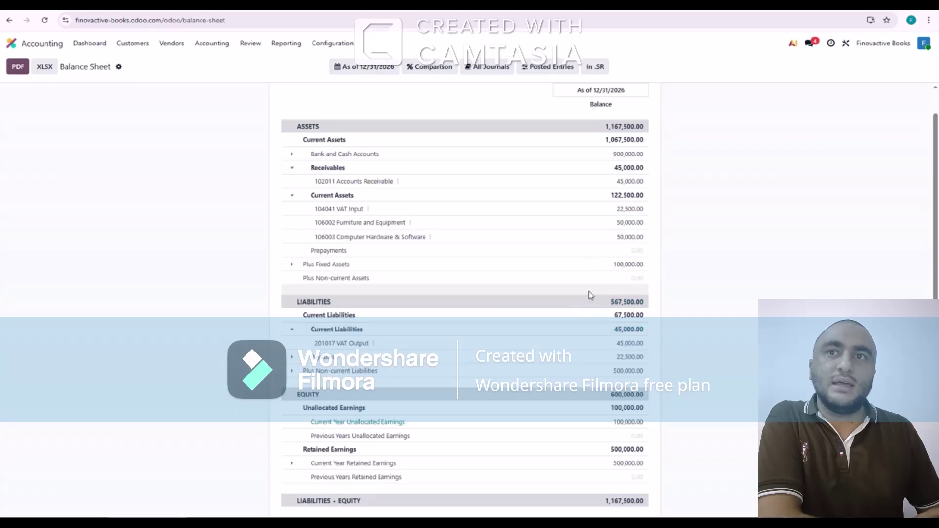
click(285, 44)
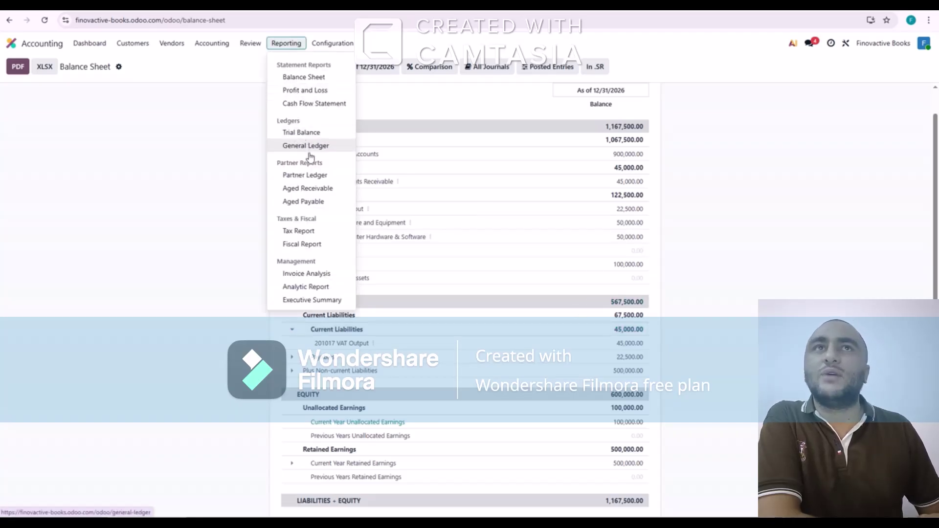
View the Tax Report for year 2026, showing 45,000.00 due, 22,500.00 recoverable and 22,500.00 net VAT
click(300, 231)
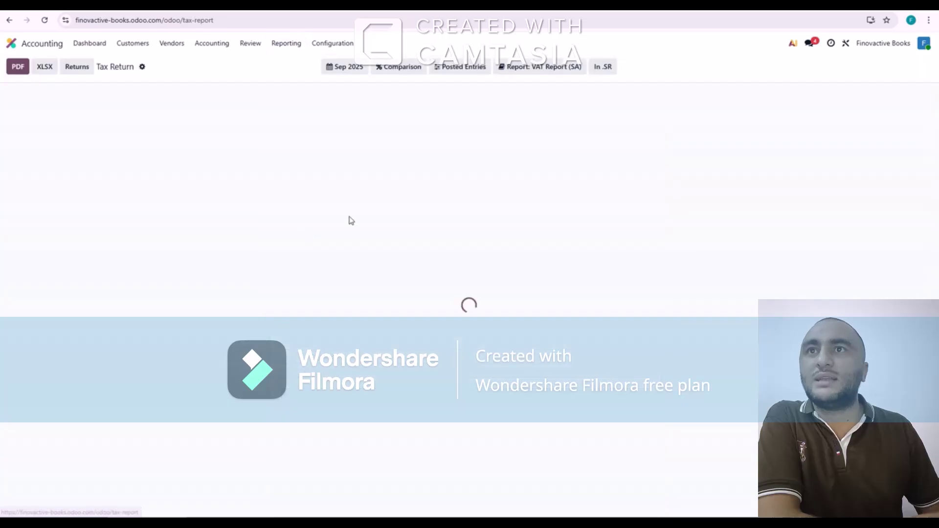
click(349, 67)
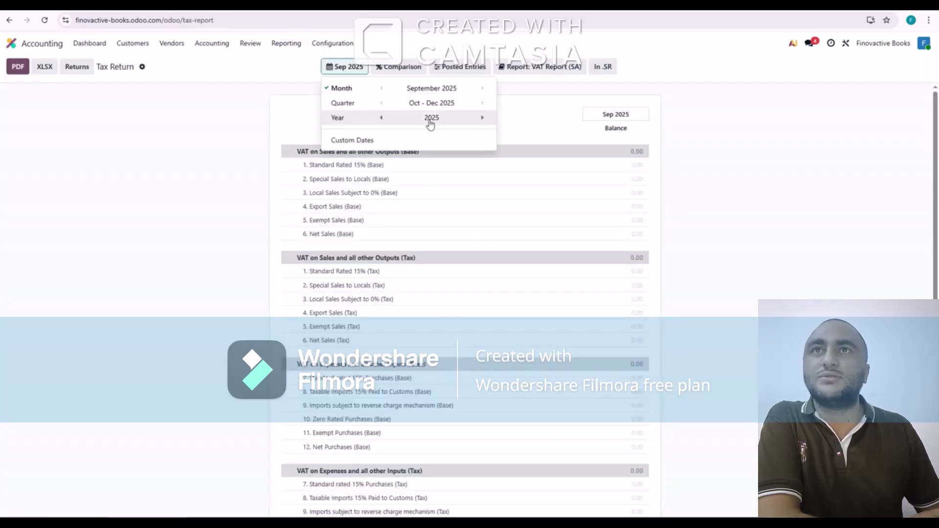
click(482, 118)
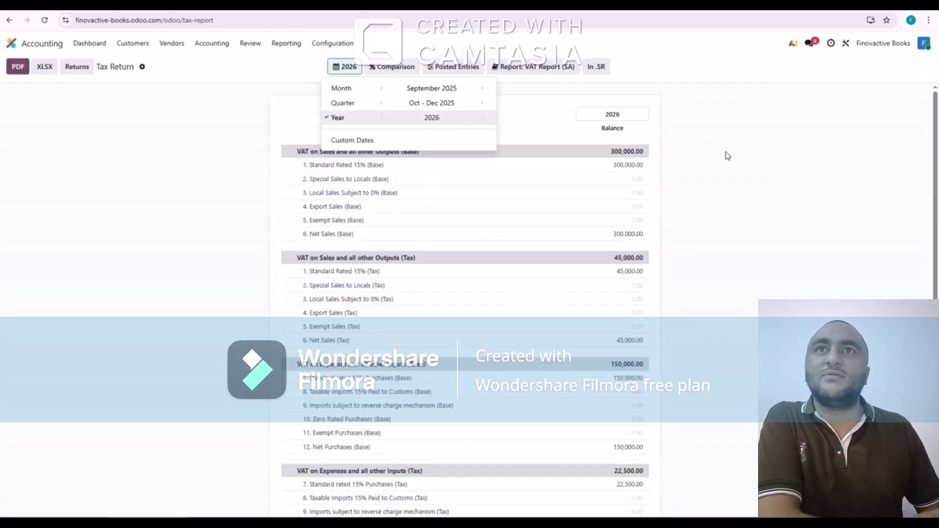
click(724, 158)
scroll(638, 220, down, 3)
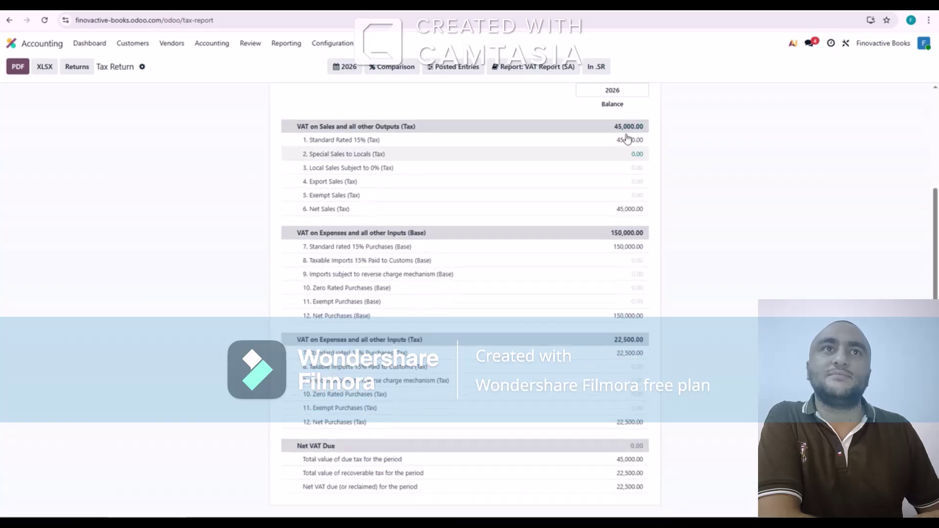
scroll(626, 152, up, 3)
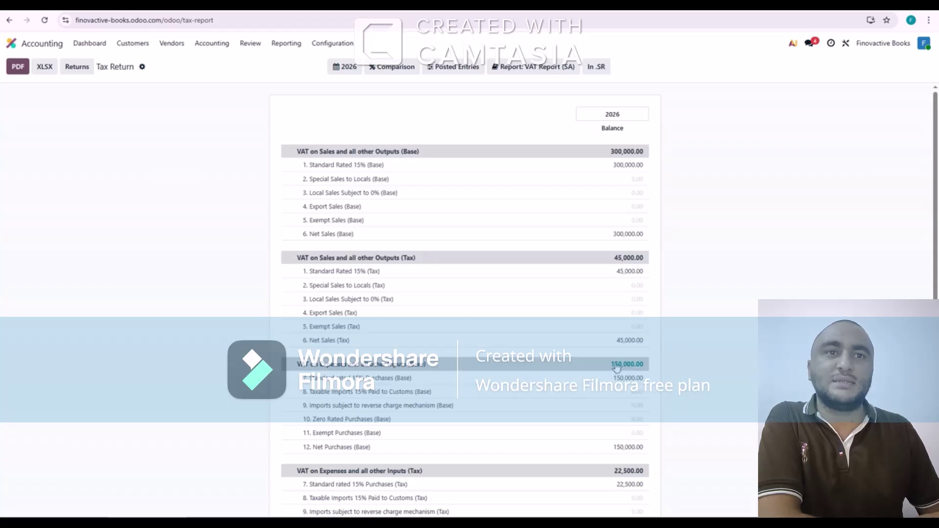
scroll(617, 368, down, 3)
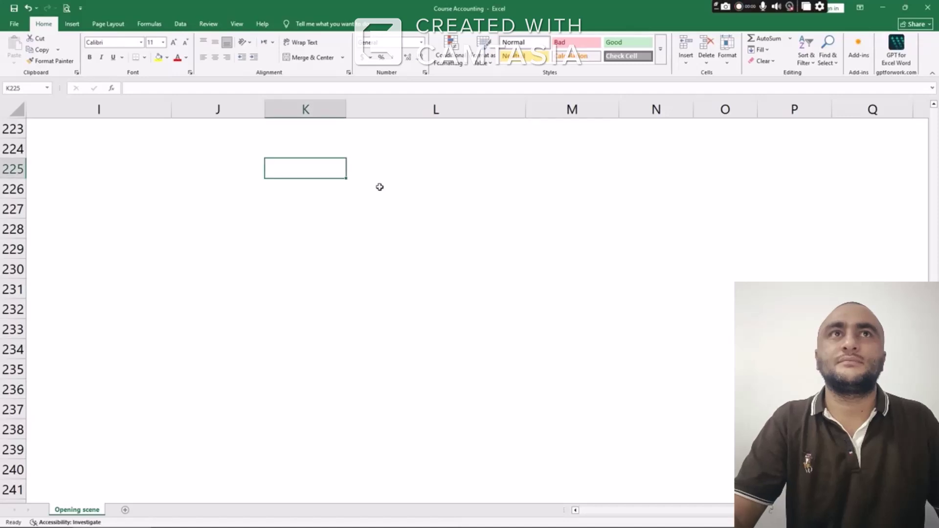
Enter the title 'Bank Reconcilation' in K225
text(Bank Recpo)
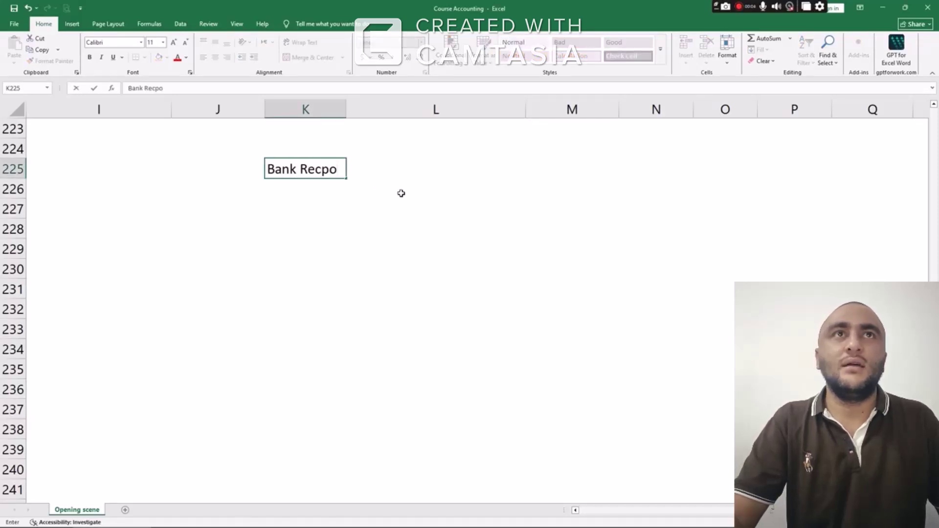
key(BackSpace)
key(BackSpace)
text(oncilation)
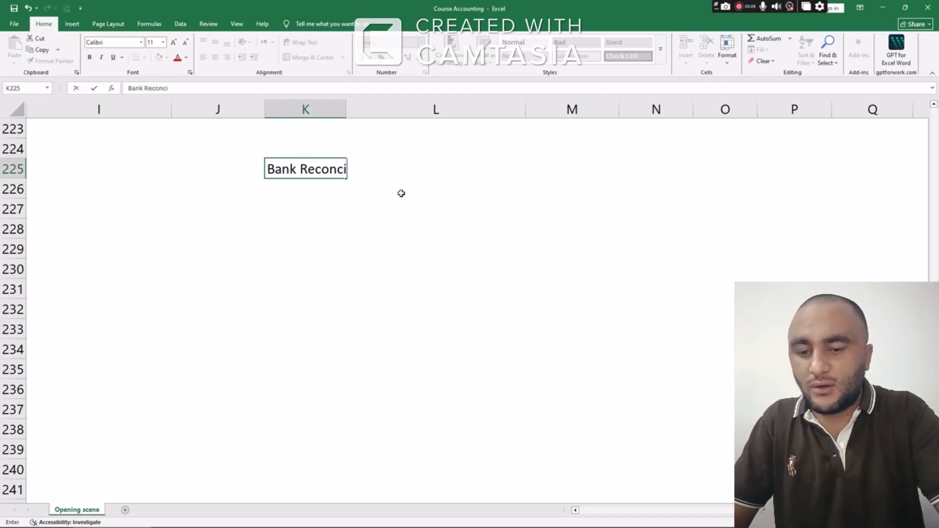
key(Return)
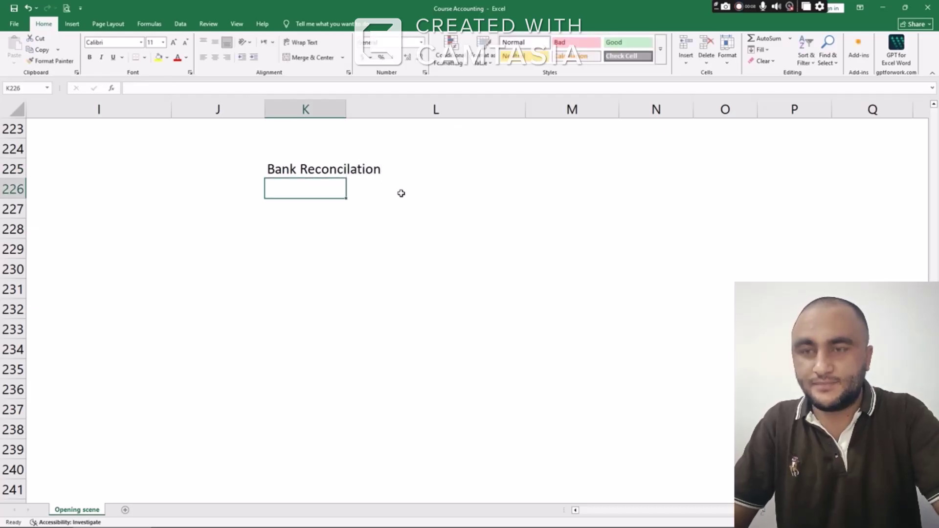
key(Return)
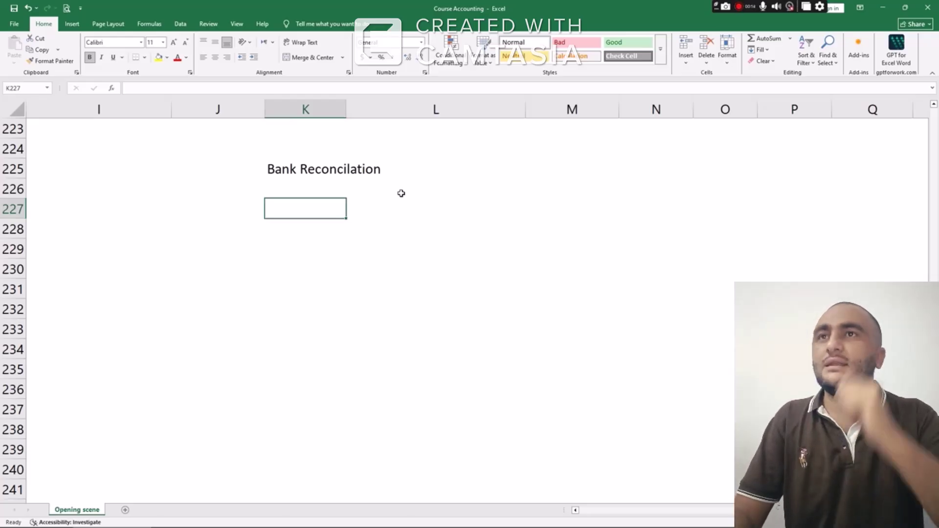
Add headers Odoo in K227 and Bank in L227, with Transaction and Bank Statements under Bank
text(Odoo)
key(Tab)
key(Tab)
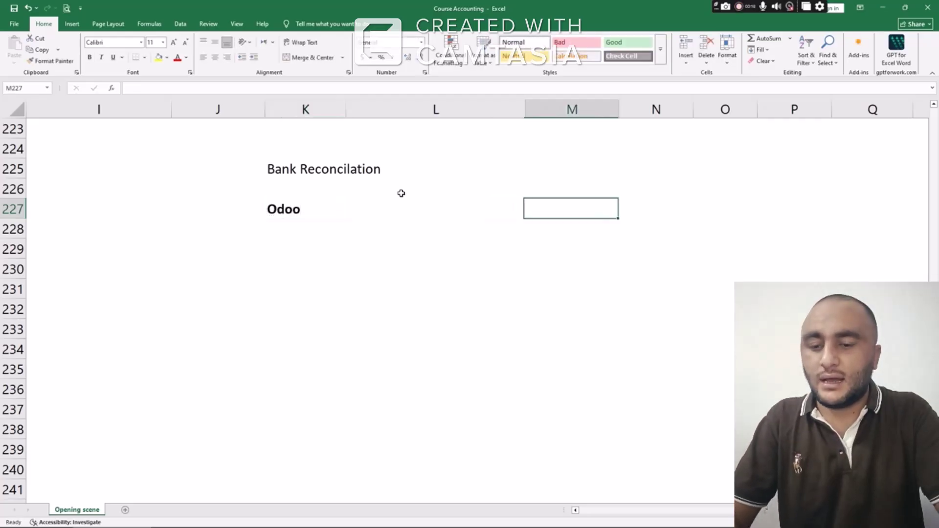
key(shift+Tab)
text(Ba)
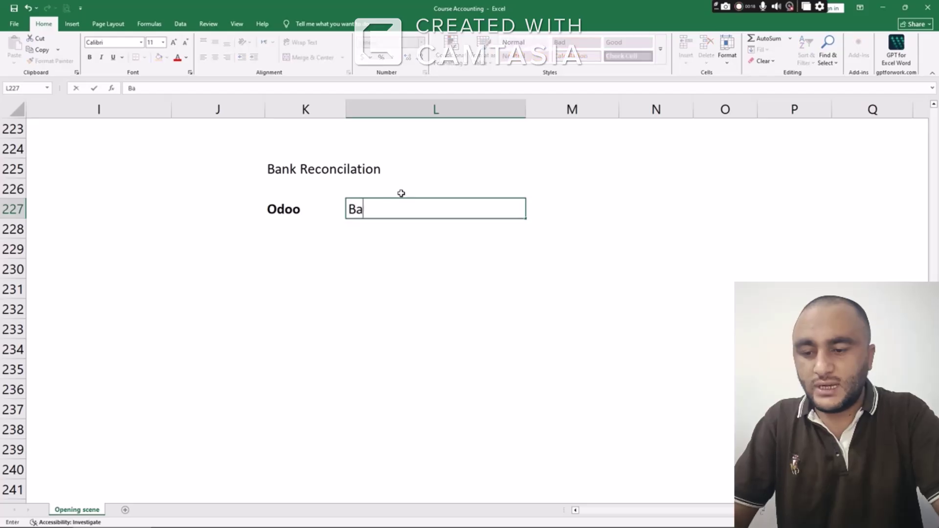
text(nk)
key(Return)
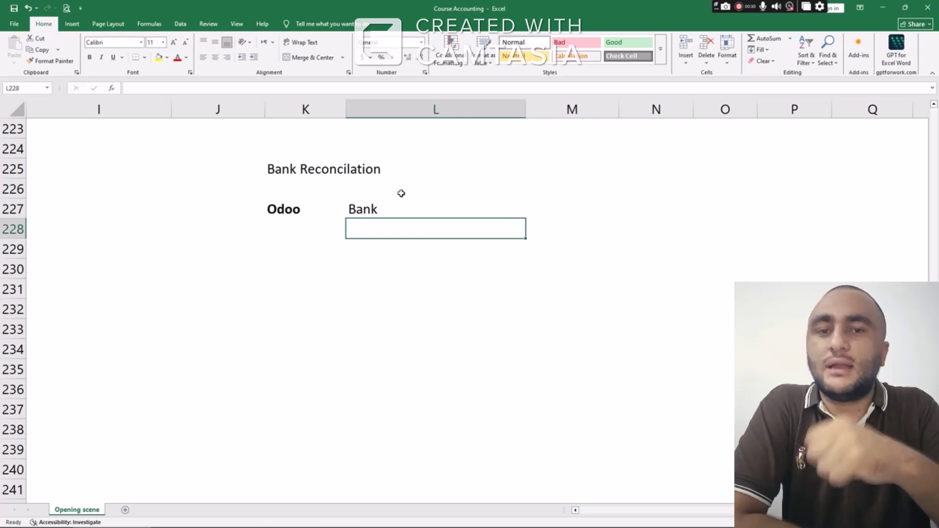
text(Tran)
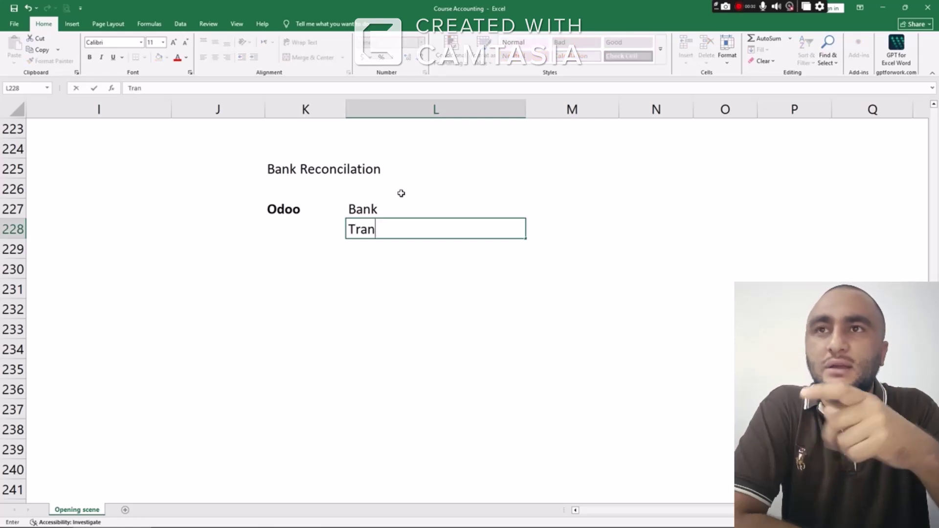
text(saction)
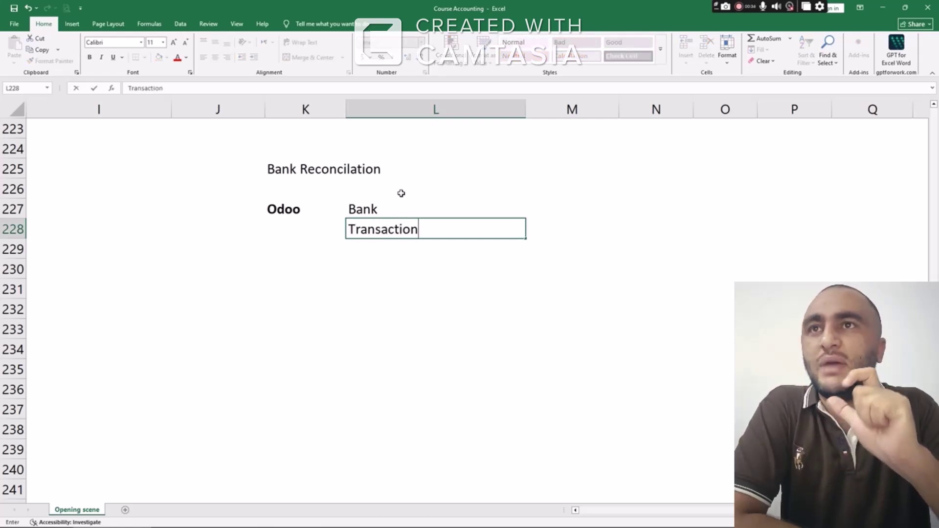
key(Return)
text(B)
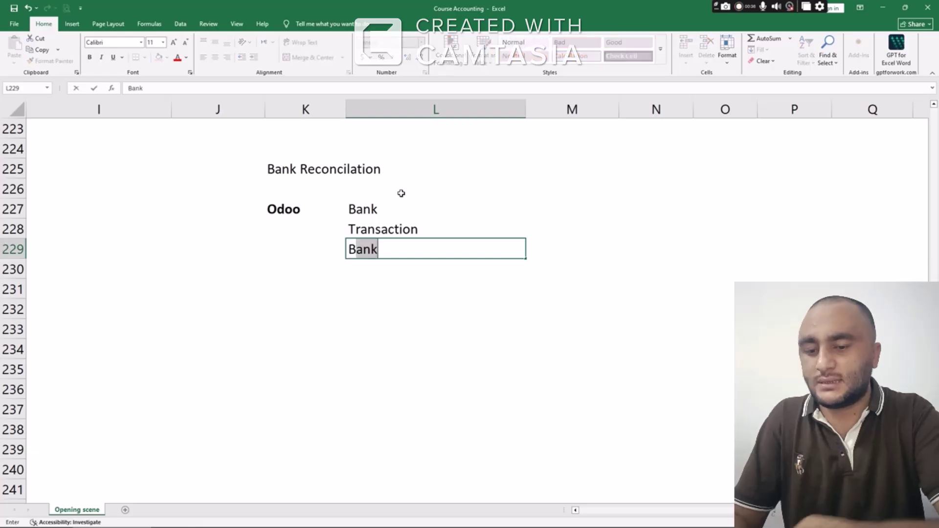
text(ank Statements)
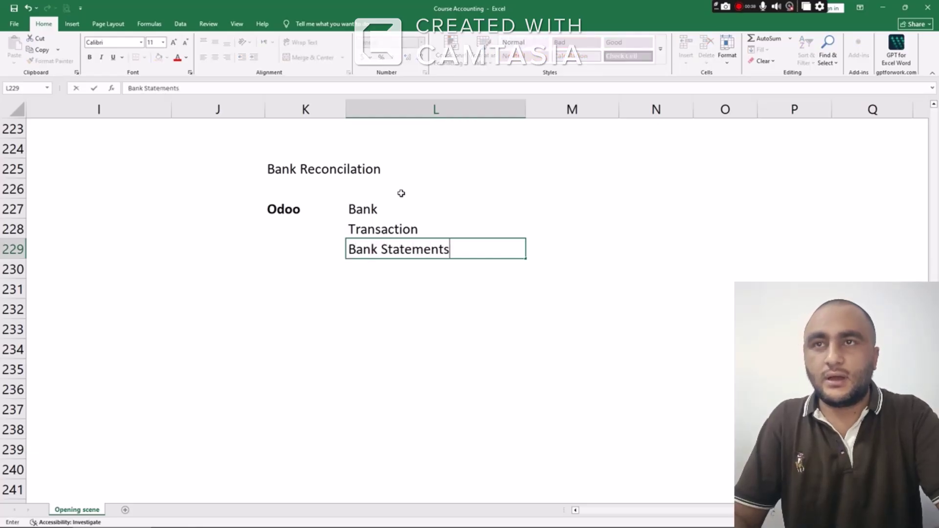
key(Return)
Copy Transaction from L228 into K228 under Odoo
key(Up)
key(Up)
key(Left)
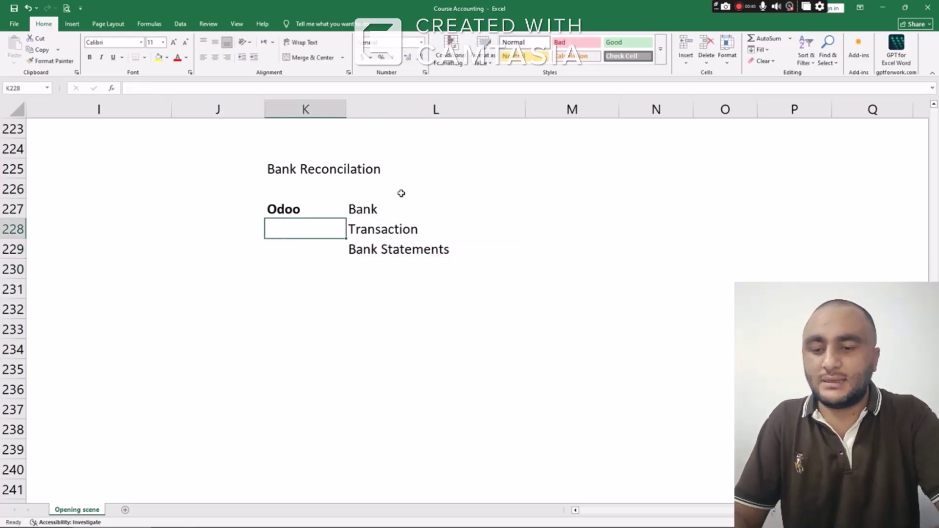
key(Down)
key(Up)
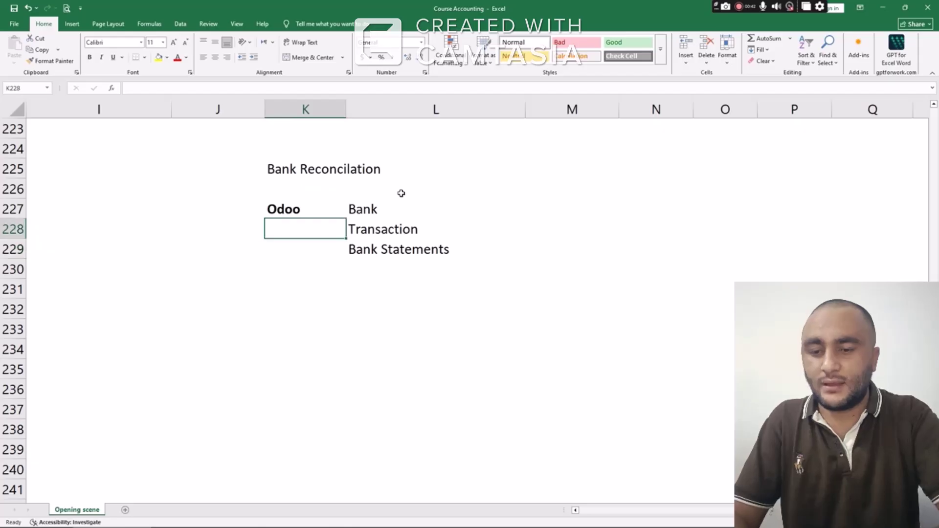
key(Right)
key(ctrl+c)
key(Left)
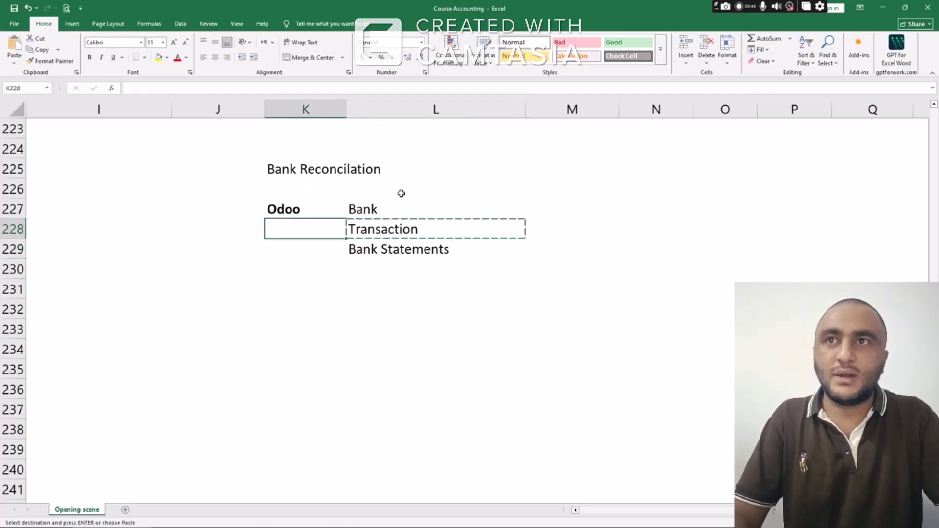
key(ctrl+v)
key(Down)
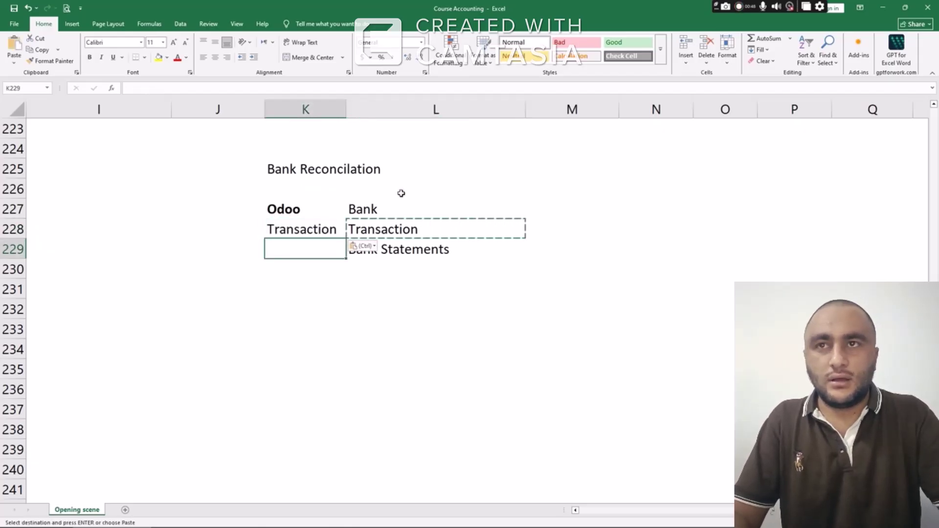
Enter Ledgers in K229 and make the Ledgers and Bank Statements row bold
text(Ledgers)
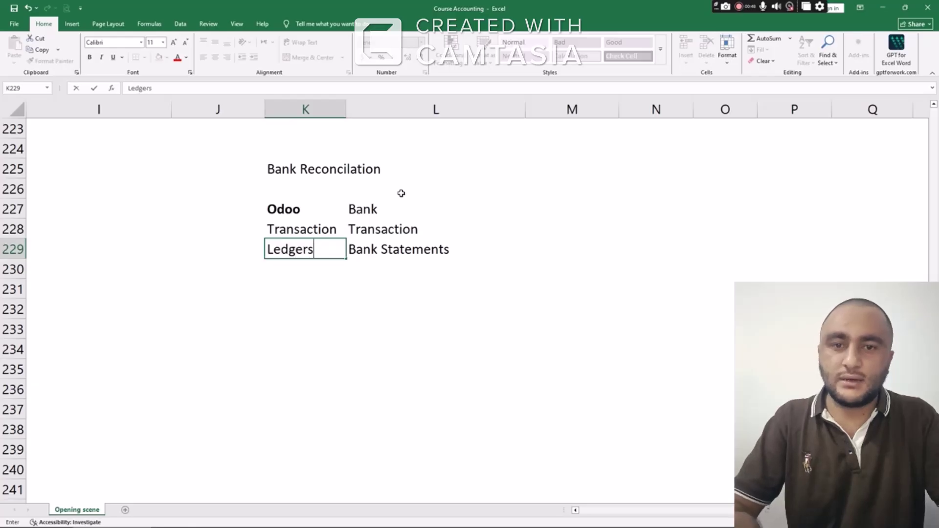
key(Return)
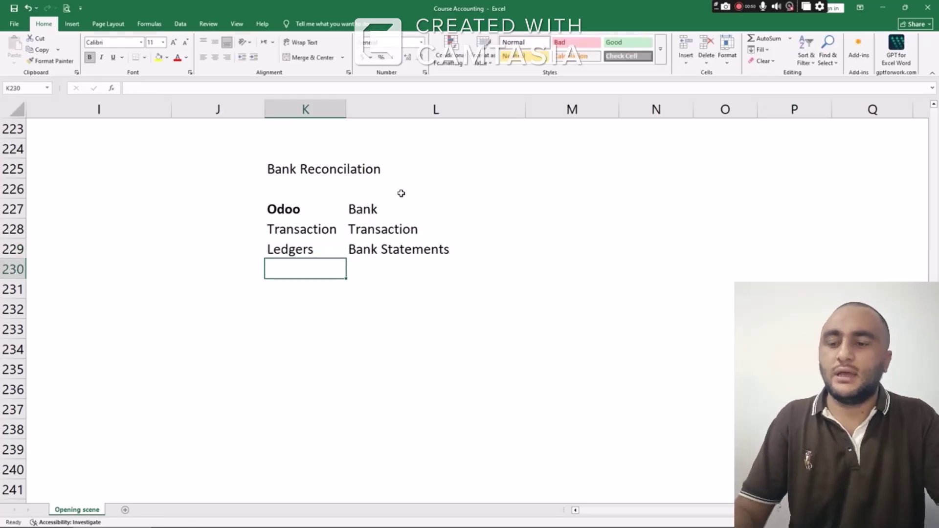
key(Up)
key(Up)
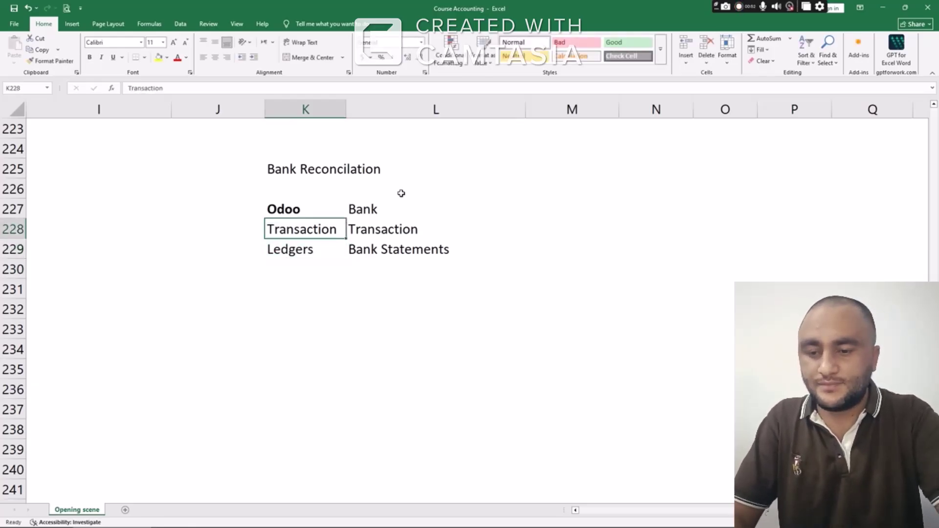
key(Down)
key(shift+Right)
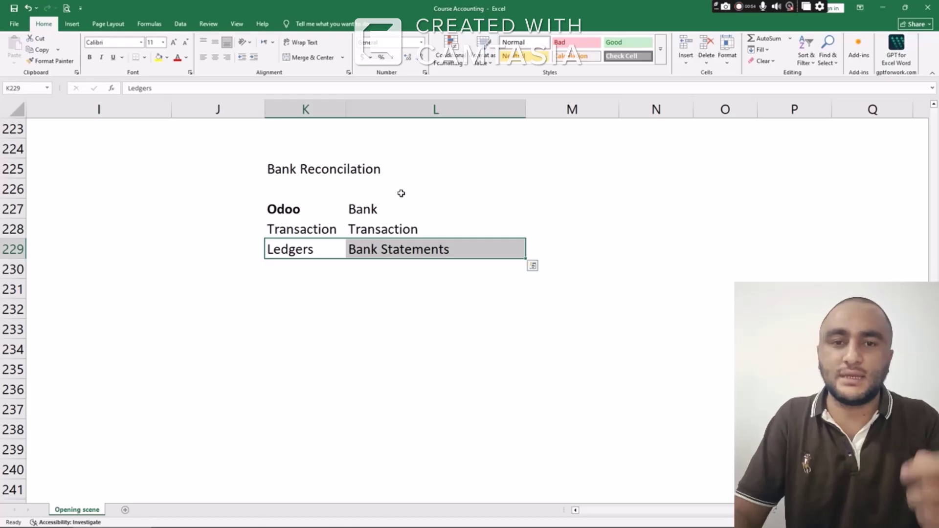
key(ctrl+b)
key(Down)
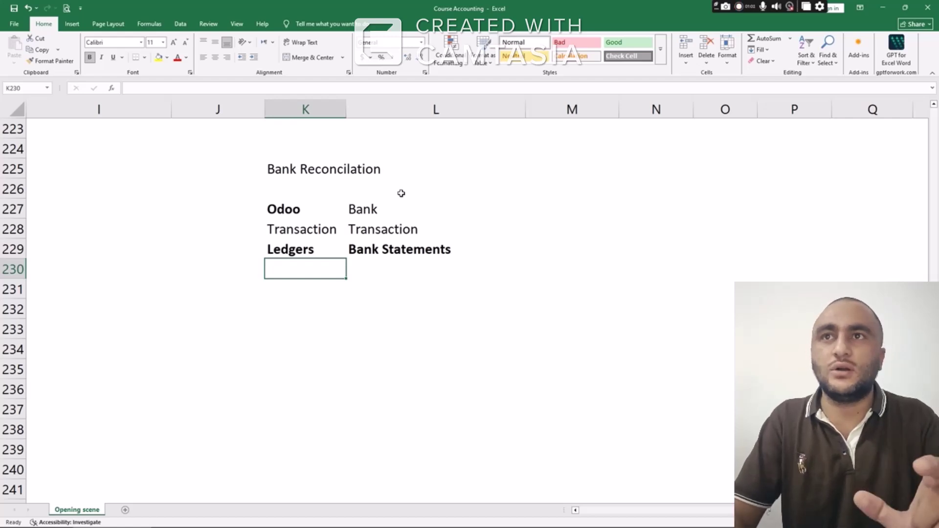
Start the 3rd Jan 2026 entry with Sale, the customer's name and amount 100000
key(Down)
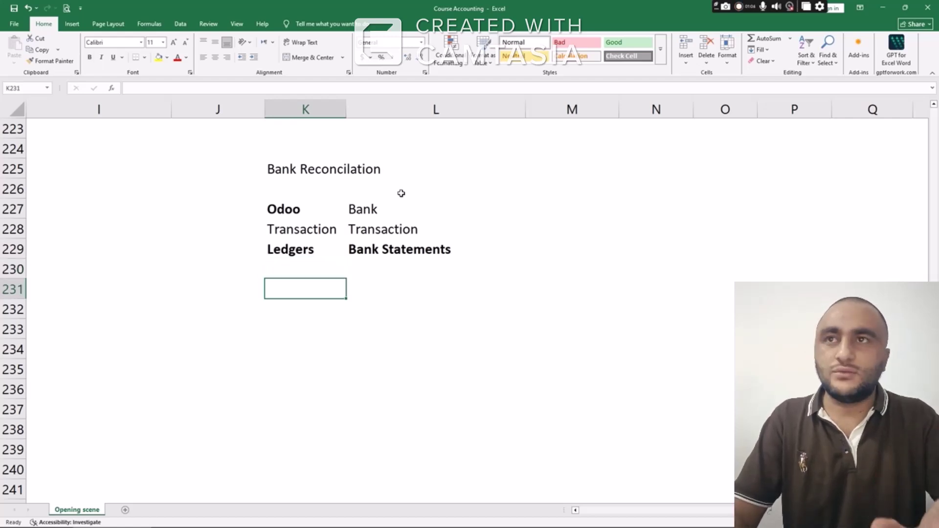
text(3rd )
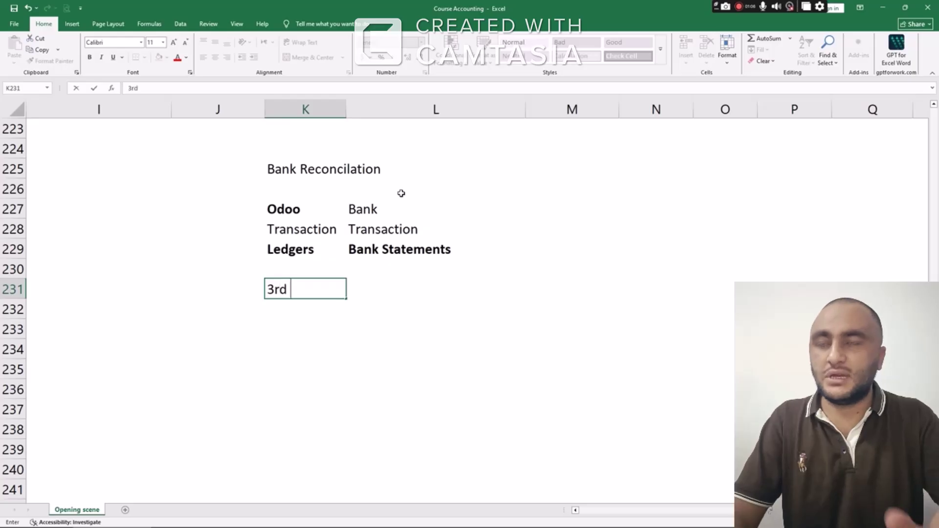
text(Jan 2026)
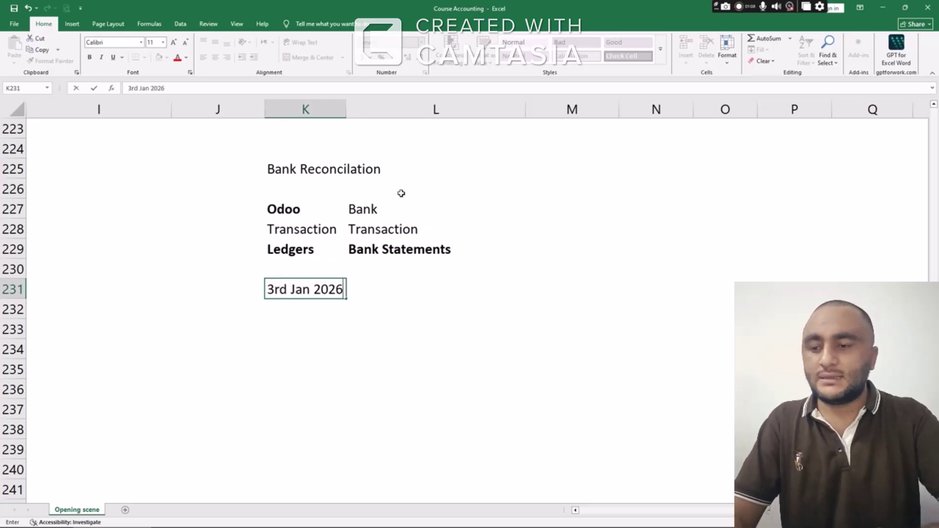
key(Return)
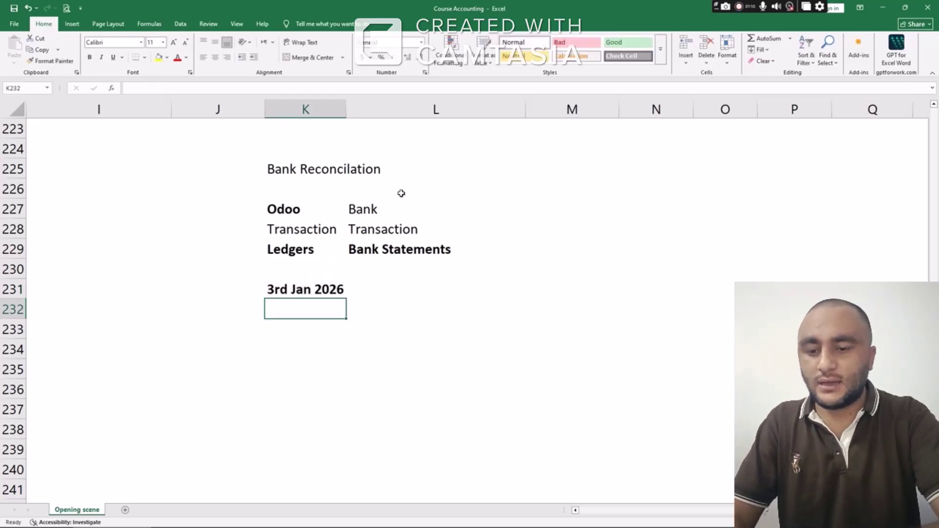
text(Sale)
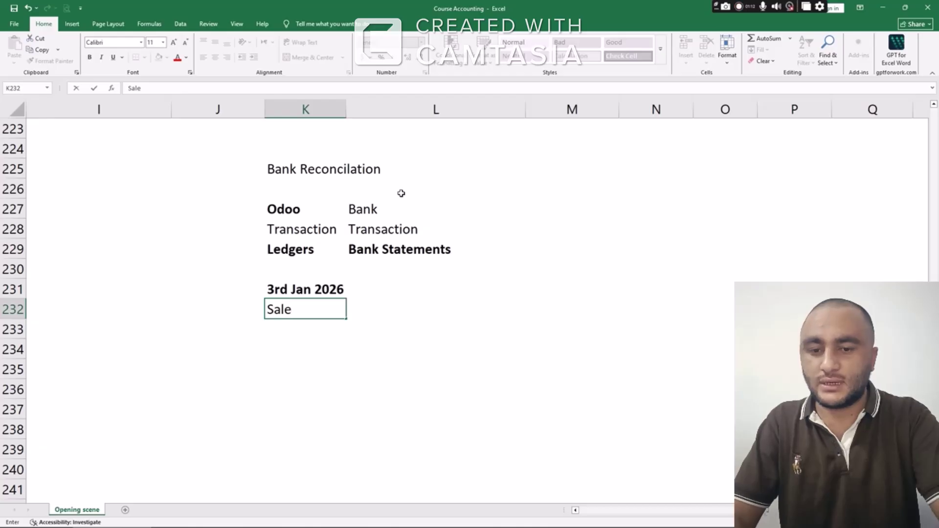
key(Tab)
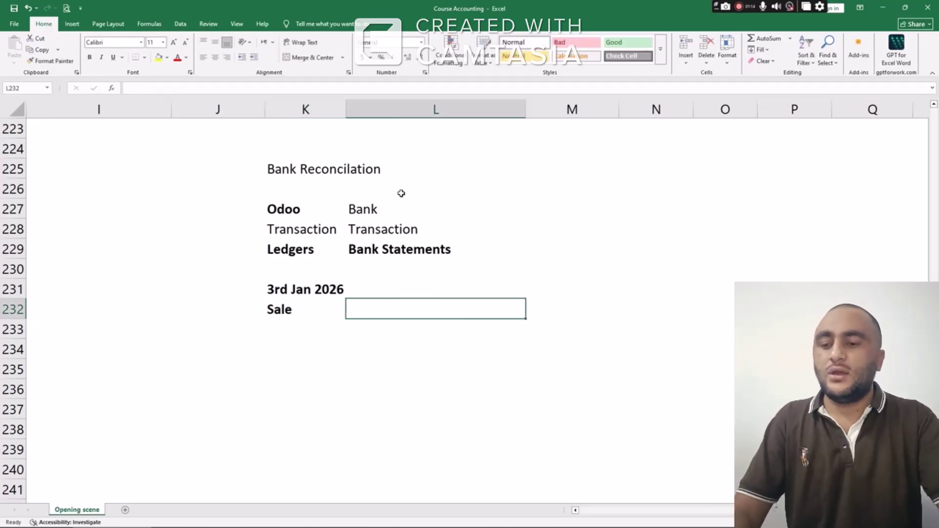
text(Albert)
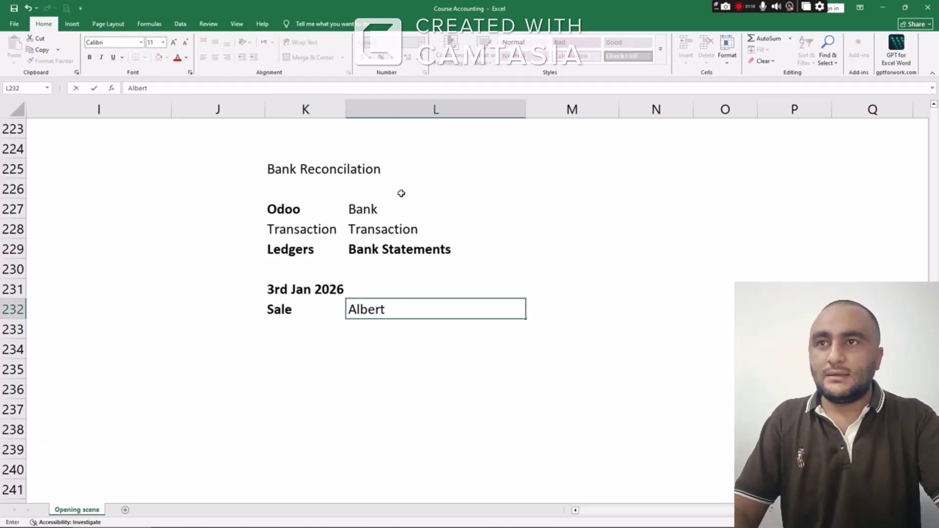
key(Tab)
text(100000)
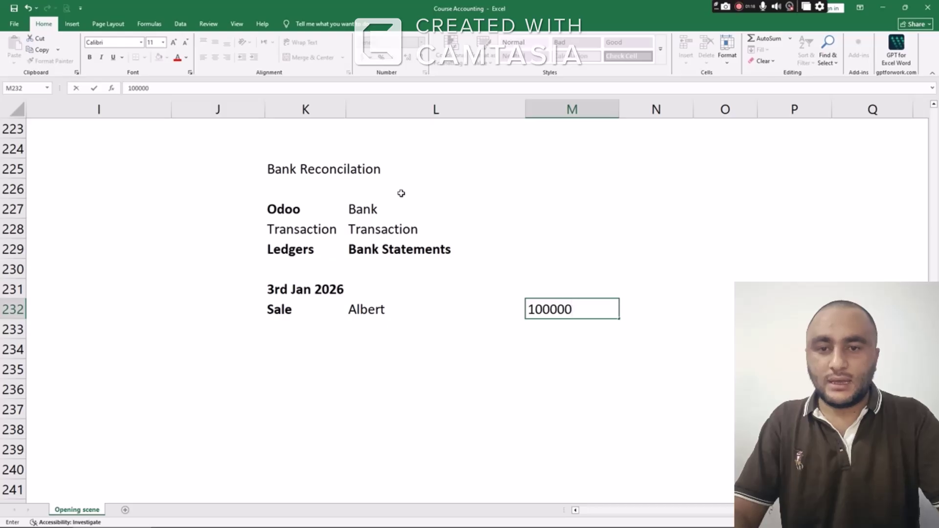
key(Return)
key(Up)
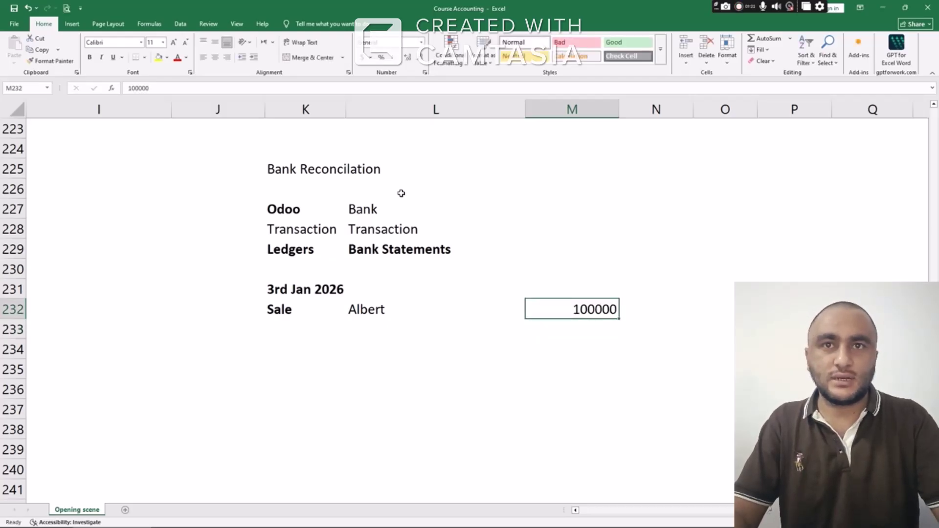
key(Left)
key(Left)
key(Left)
key(Right)
key(Right)
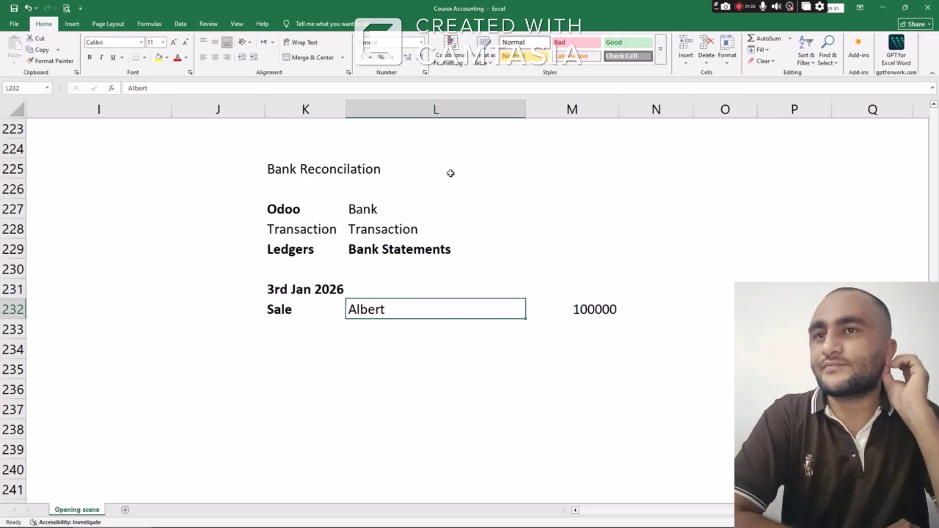
Add a Receiavbles line under Sale and copy the 100000 amount onto it
click(339, 92)
text(Dr)
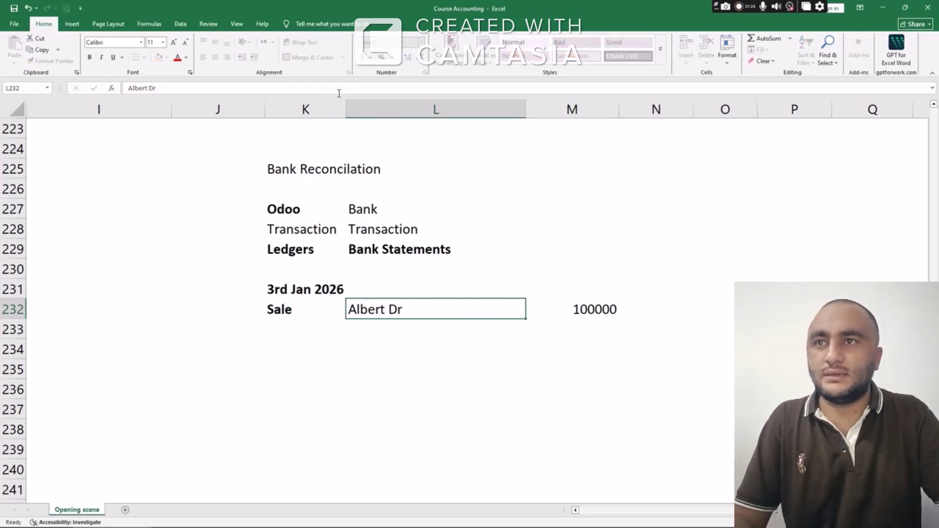
key(Return)
key(Left)
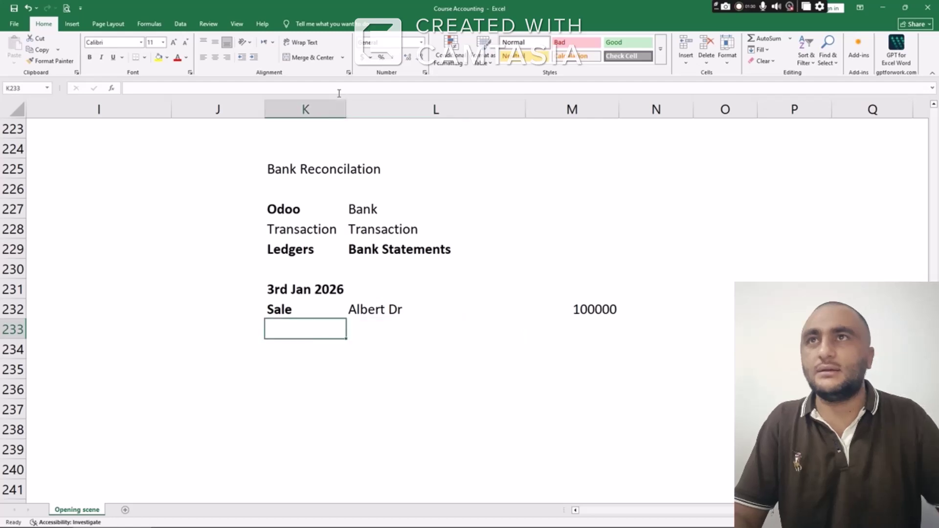
text(Receia)
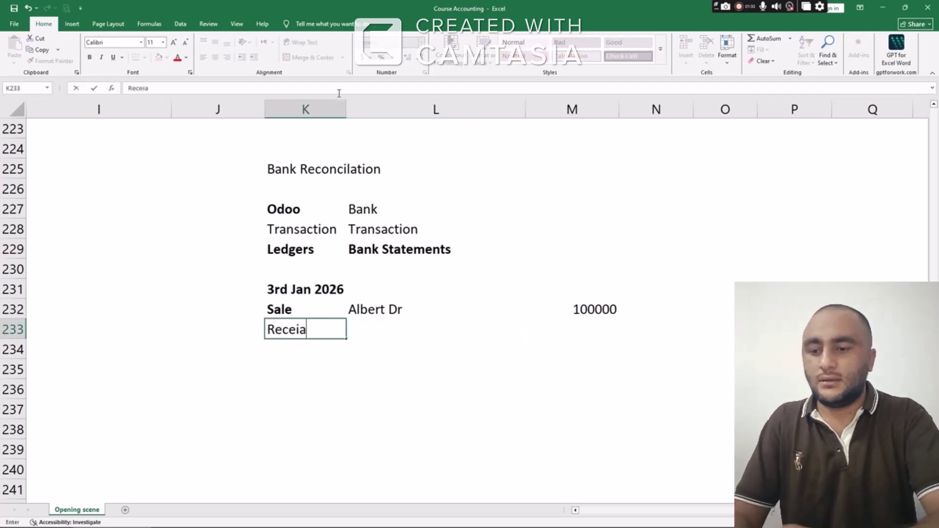
text(vbles)
key(Tab)
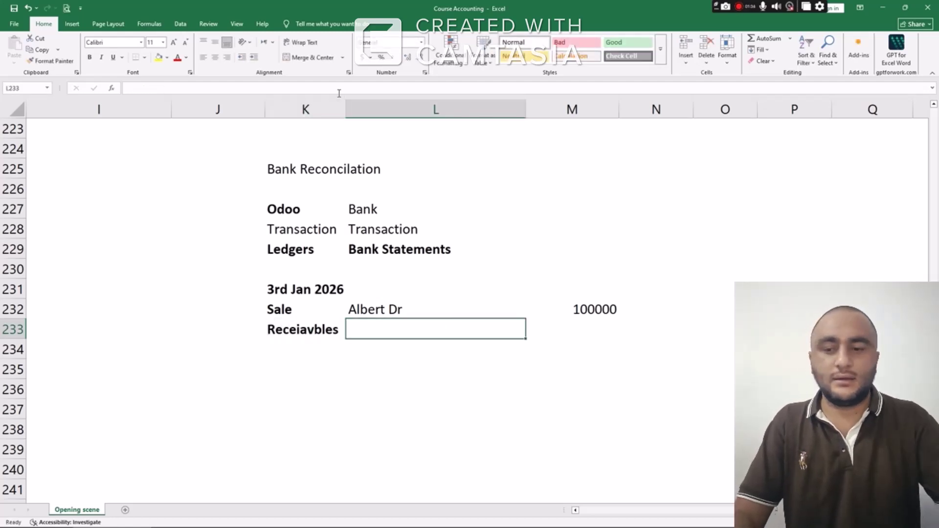
text(Cr)
key(Tab)
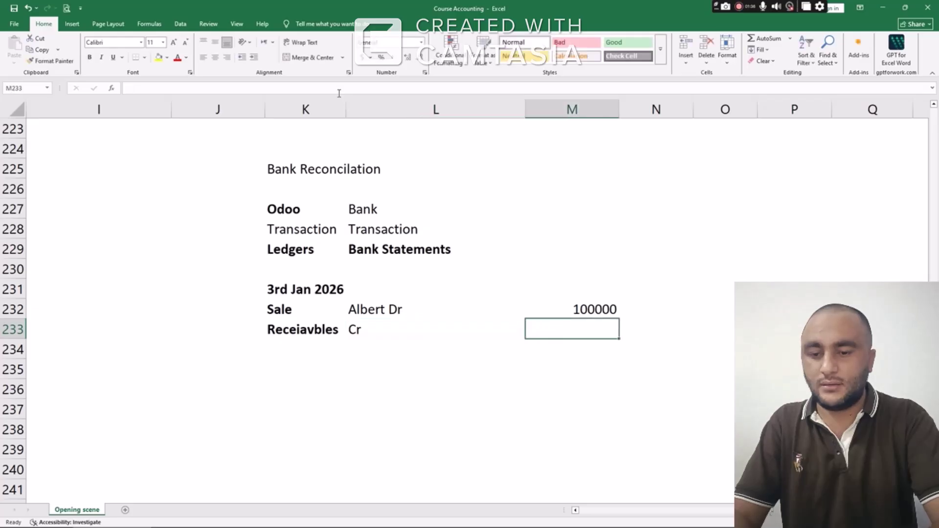
key(Up)
key(ctrl+c)
key(Down)
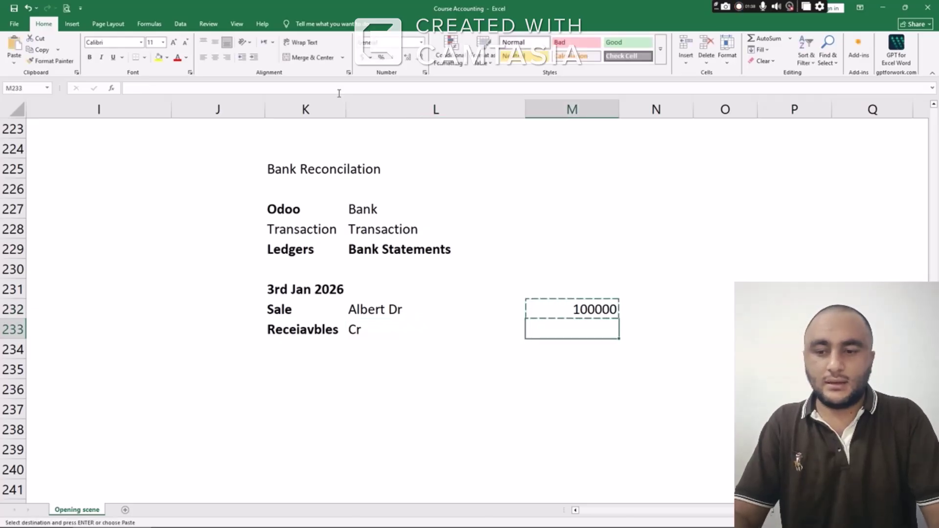
key(ctrl+v)
Mark the Sale line Cr and the Receiavbles line Dr
key(Left)
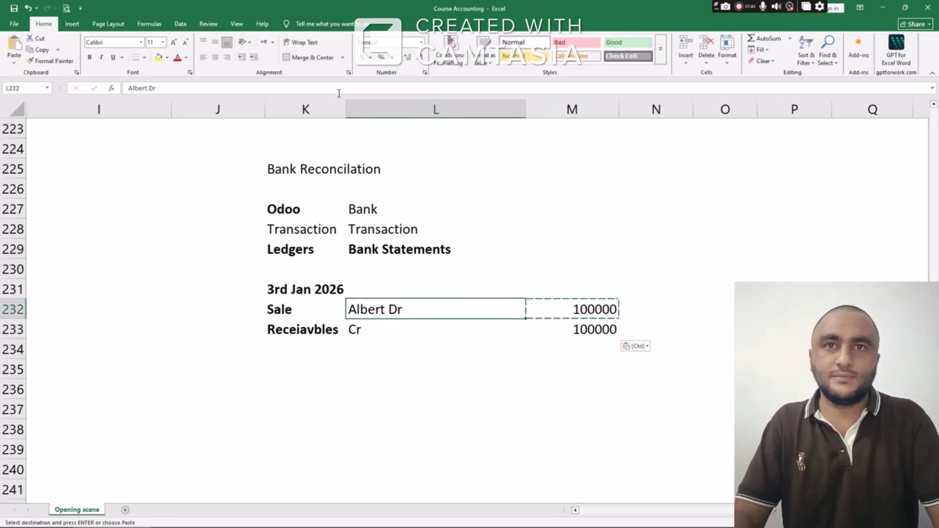
text(Cr)
key(Return)
text(Dr)
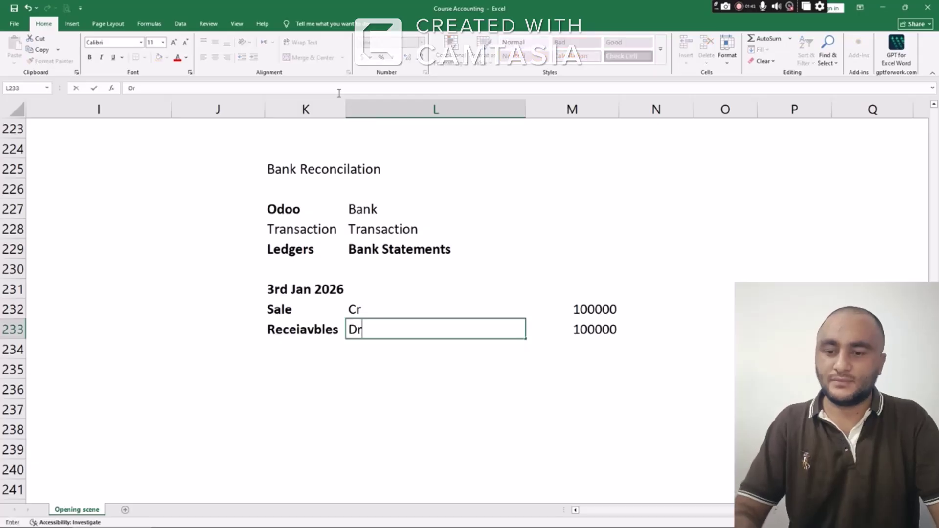
key(ctrl+Return)
key(Right)
key(Up)
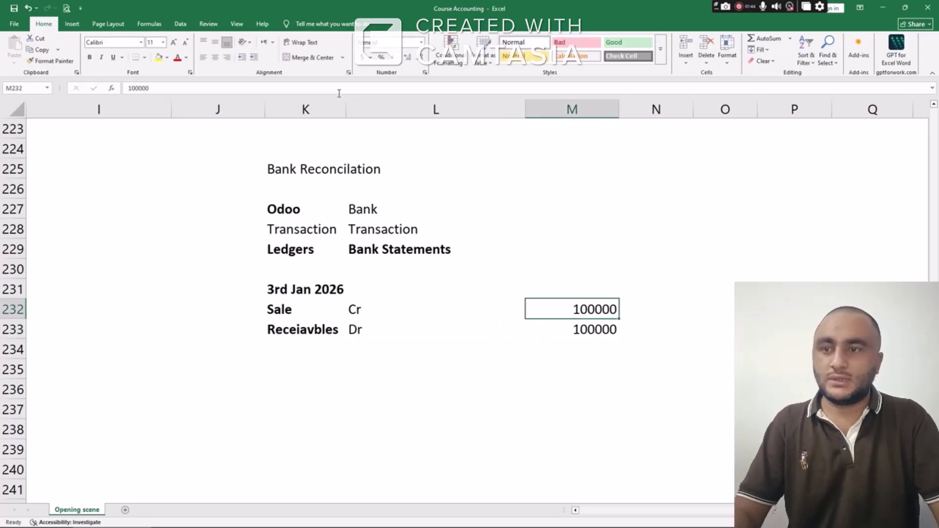
key(Down)
key(Down)
key(Left)
key(Left)
key(Up)
key(Up)
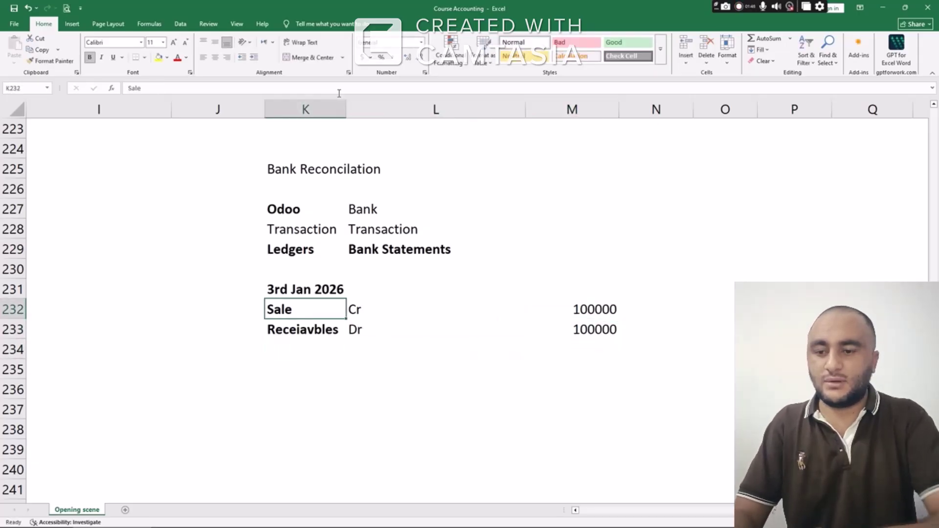
key(Up)
key(shift+Down)
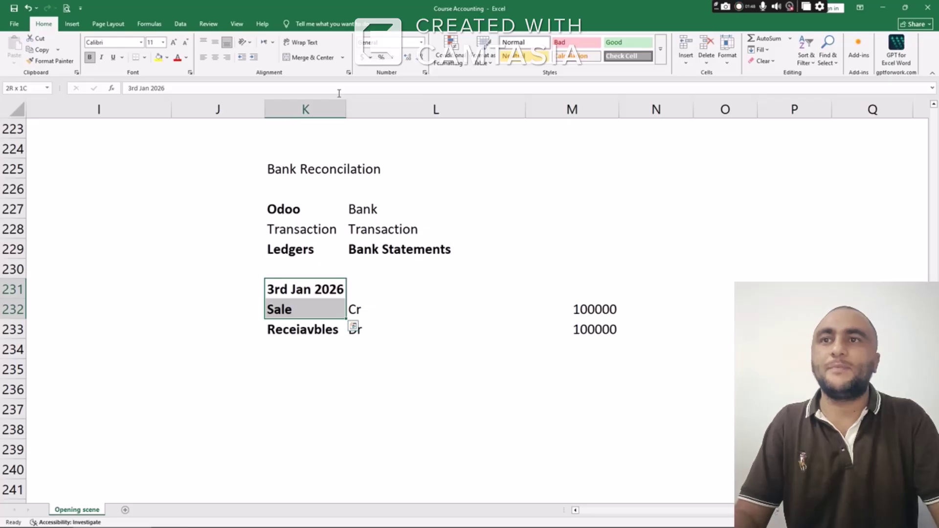
Add a 10th jan entry with a Bank heading and Add 100000 beneath it
key(Down)
key(Down)
key(Down)
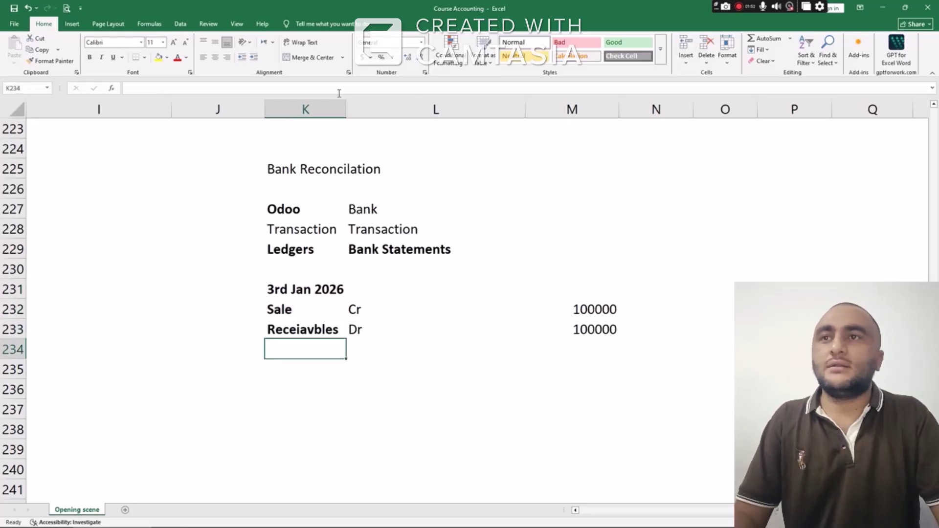
text(10th jan)
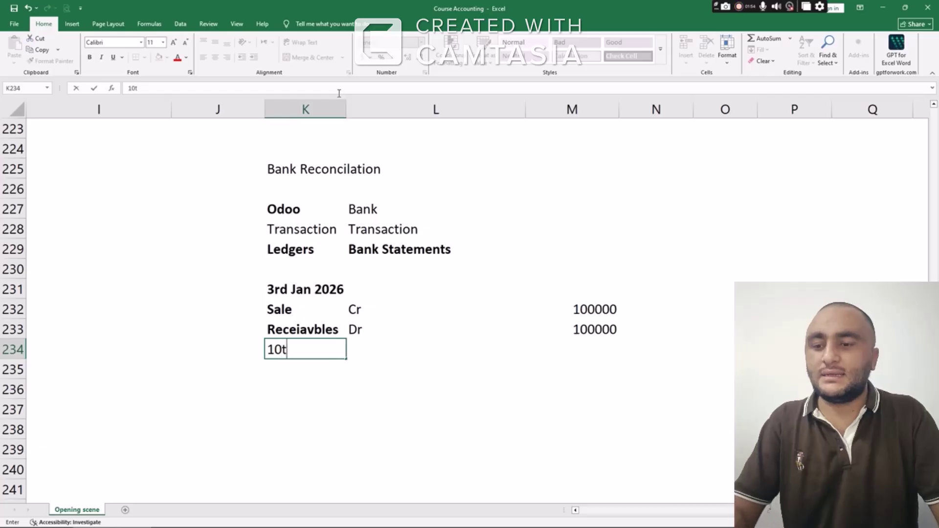
key(Return)
key(Return)
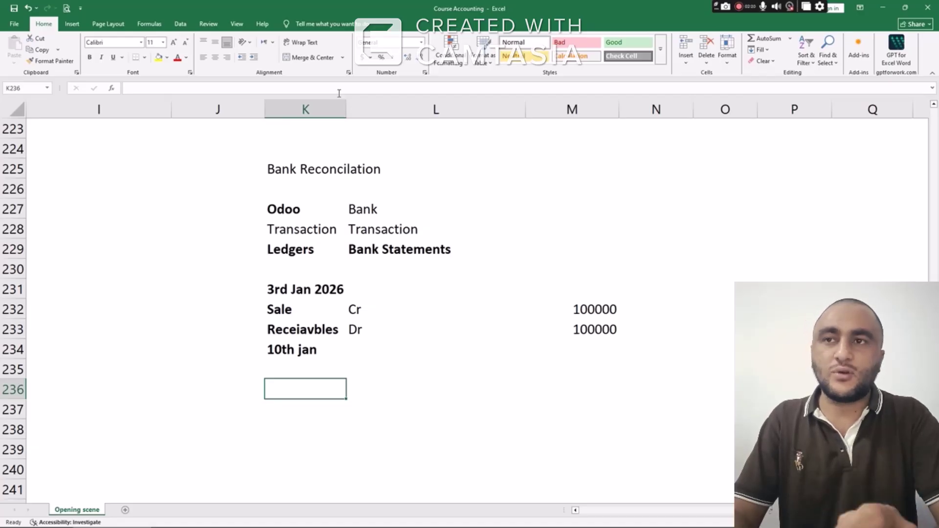
text(Bank)
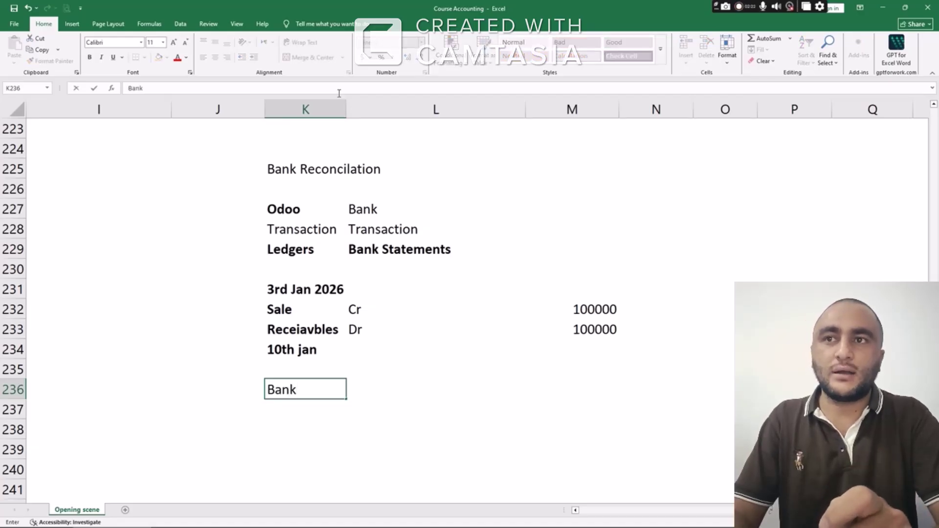
key(Return)
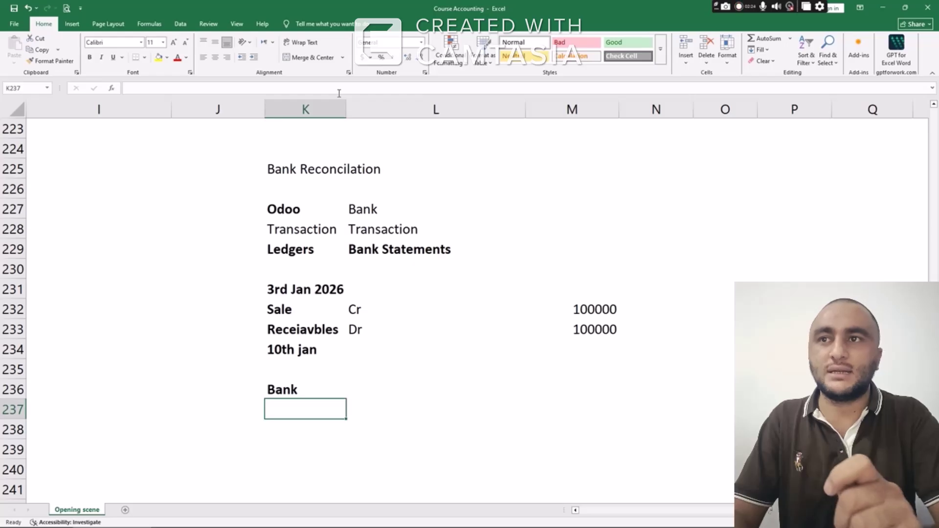
text(Add )
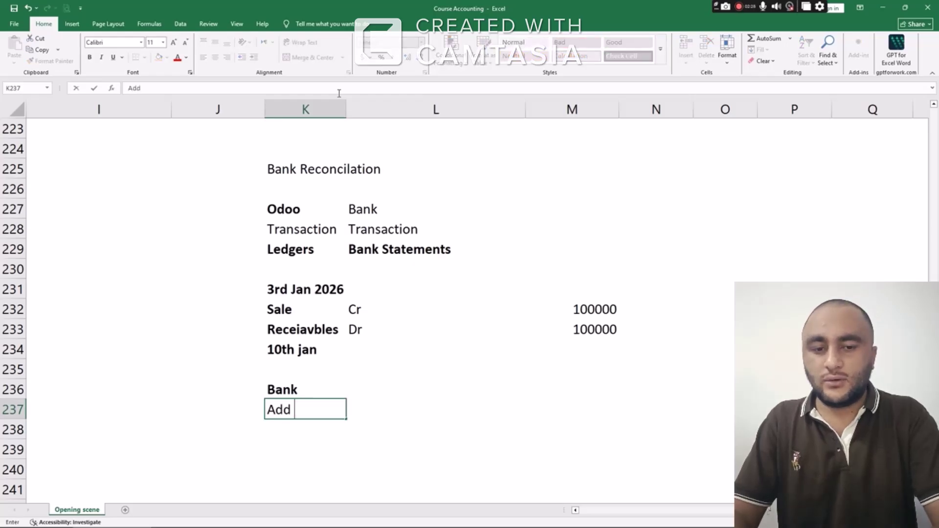
text(1000000)
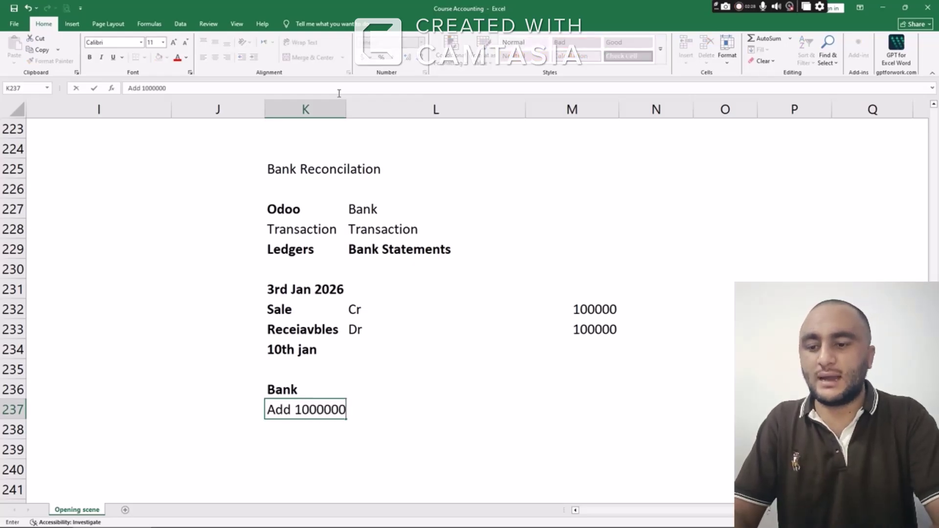
key(BackSpace)
key(Return)
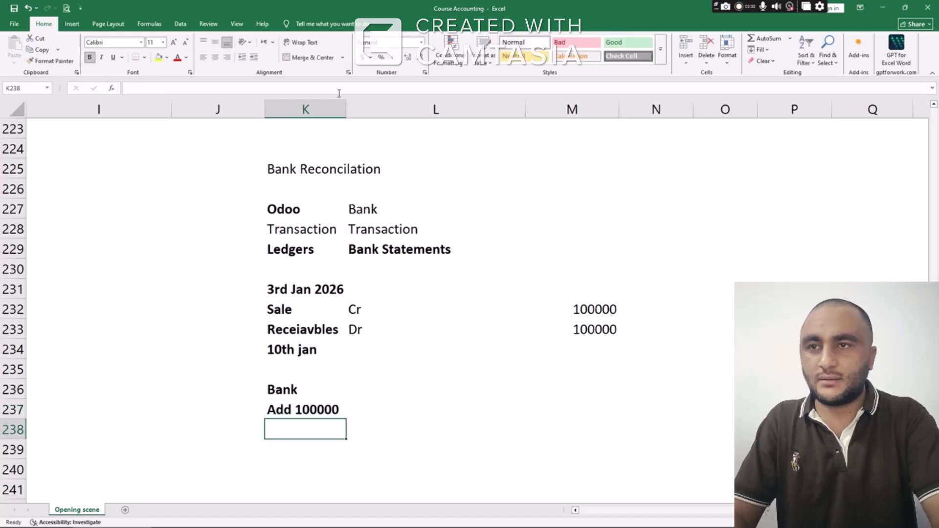
key(Return)
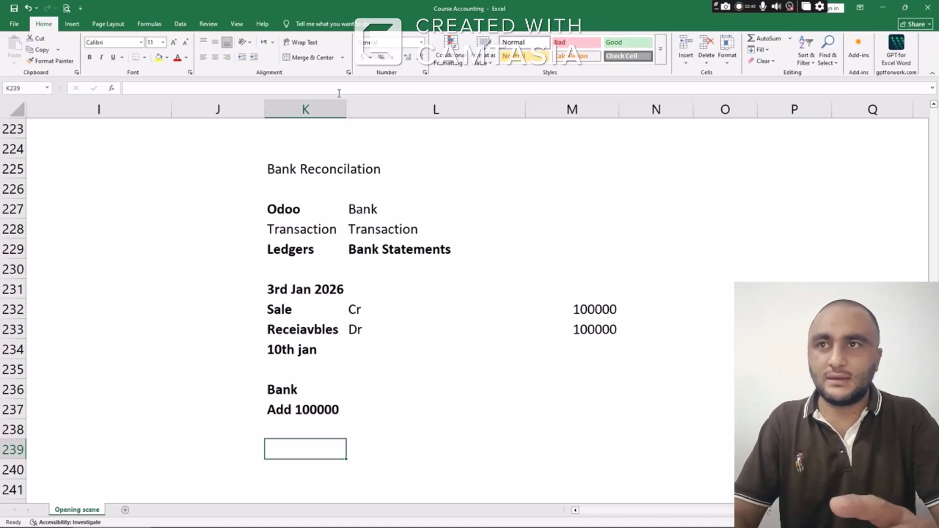
Enter the customer's name in K239 with a 100000 receipt in L239
scroll(318, 201, down, 1)
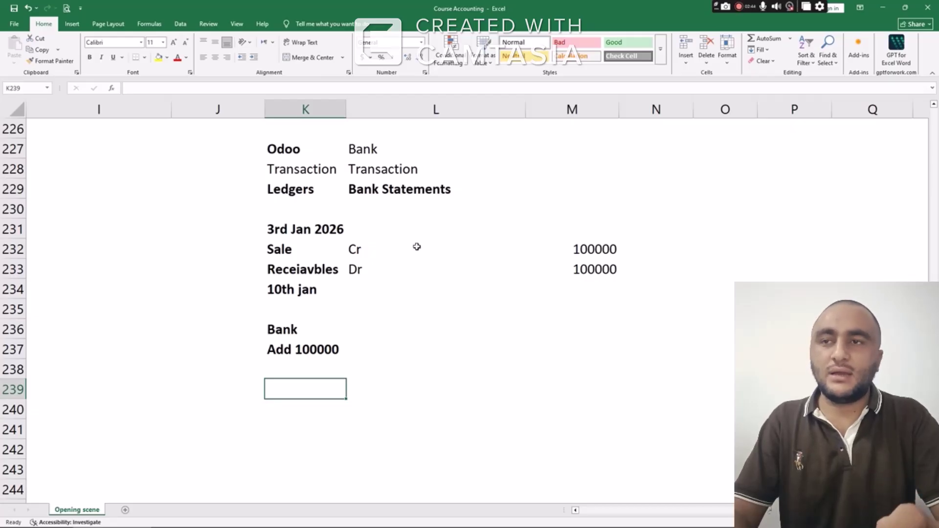
text(Albert)
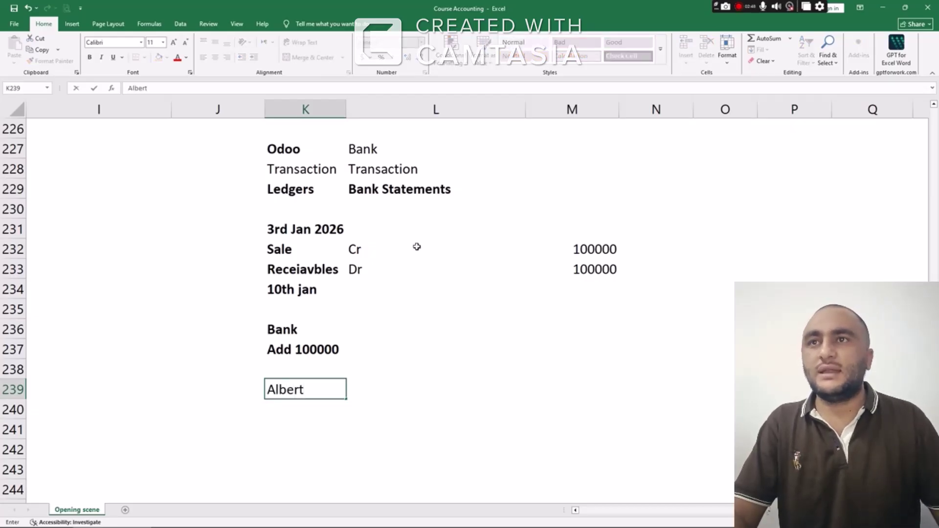
key(Tab)
text(100000)
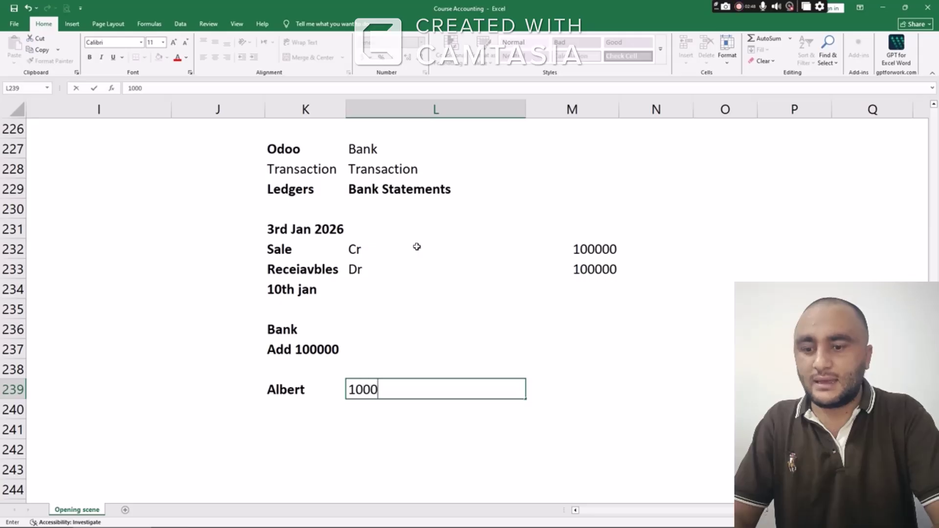
key(Return)
Add the Cr Recevables and Dr Bank lines in rows 241–242
key(Down)
key(Down)
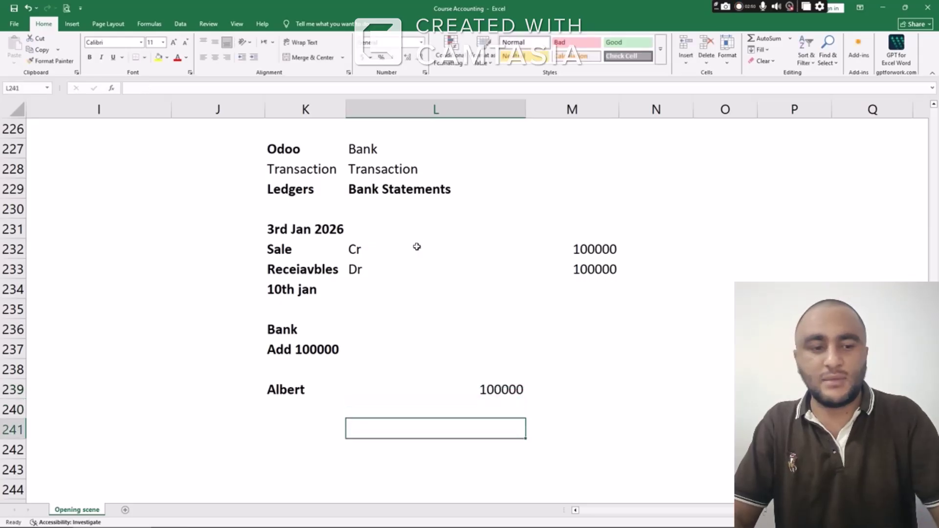
key(Up)
key(Left)
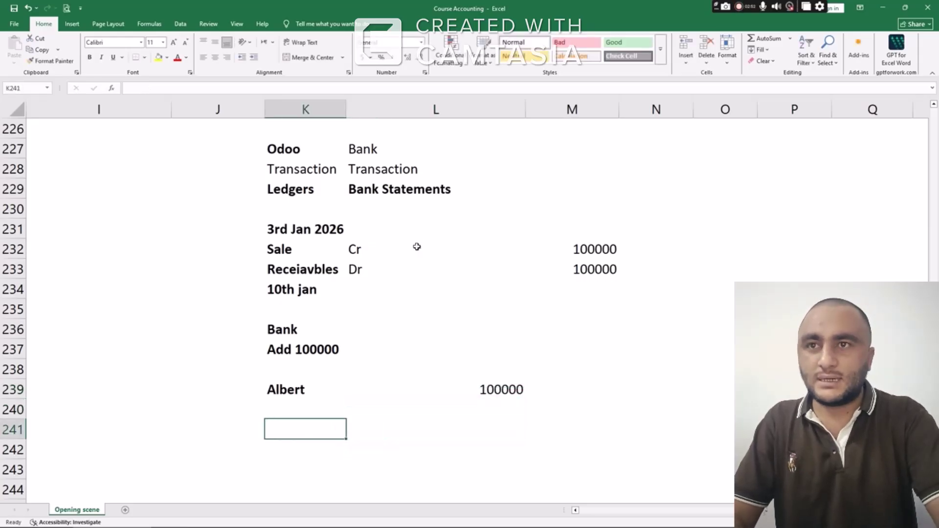
text(Cr)
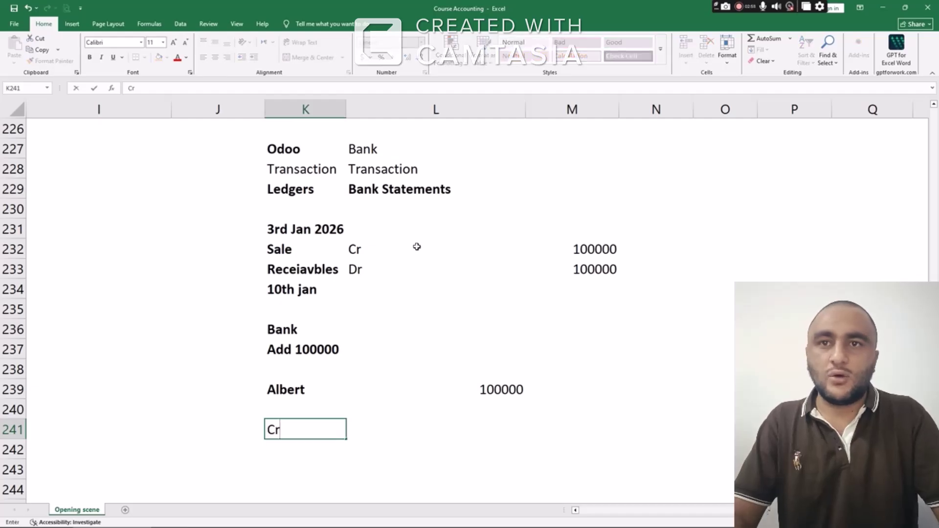
key(Tab)
text(Rec)
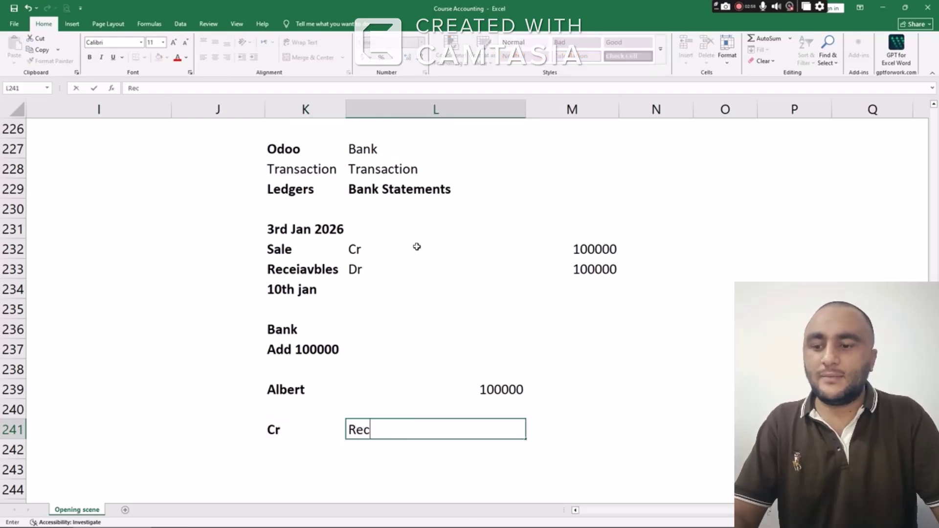
text(evables)
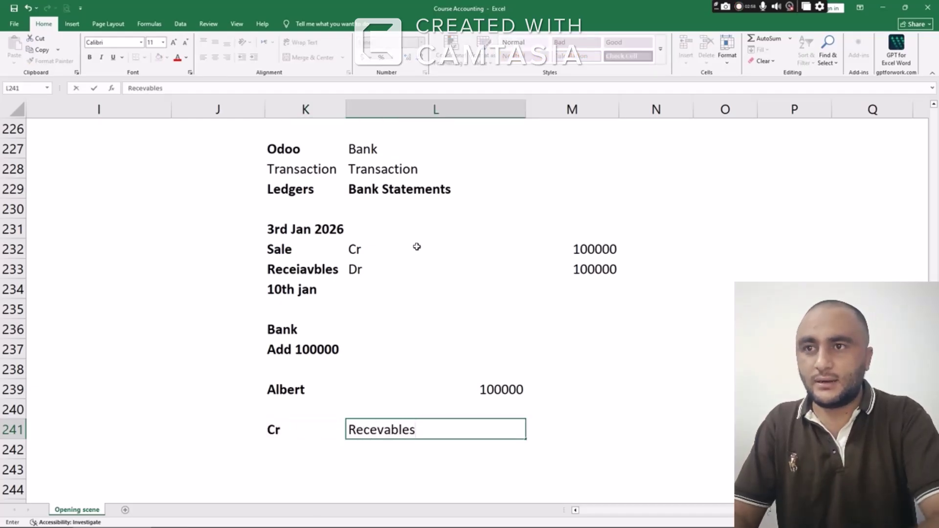
key(Return)
text(Dr)
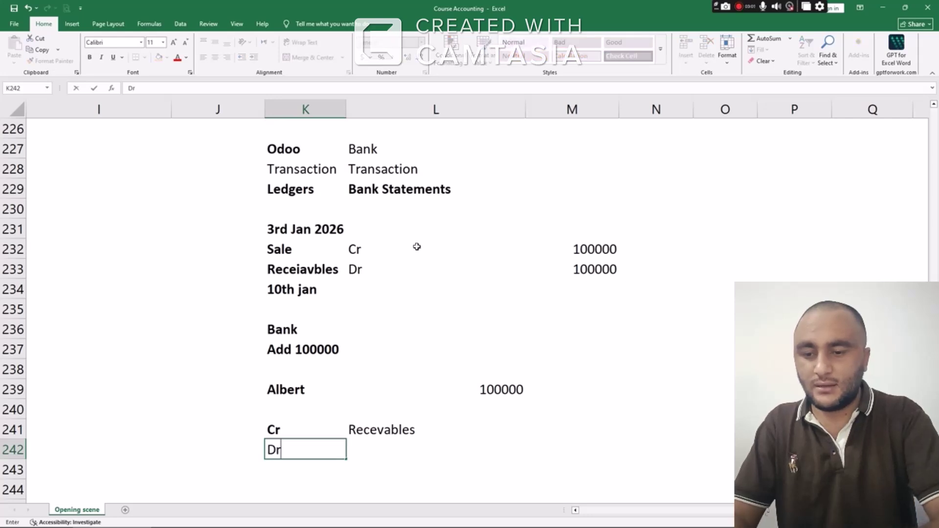
key(Tab)
scroll(413, 262, down, 3)
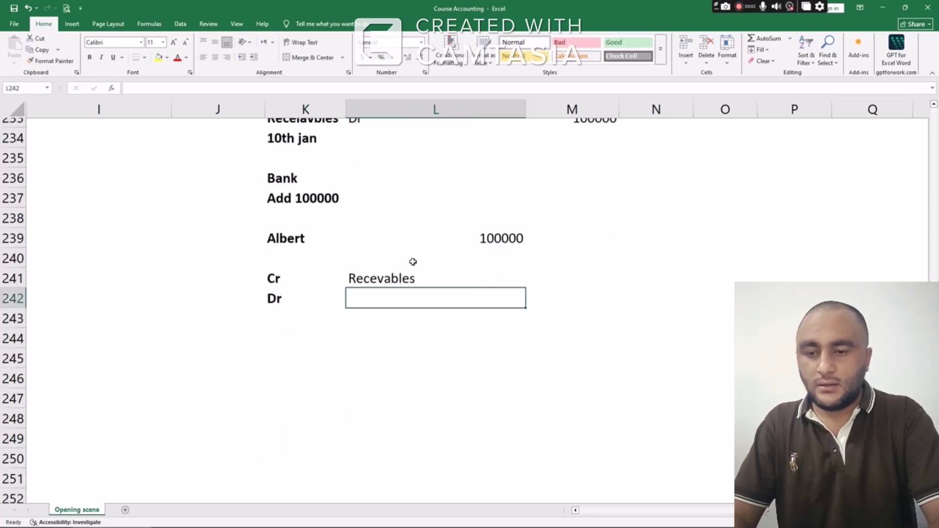
scroll(644, 290, up, 1)
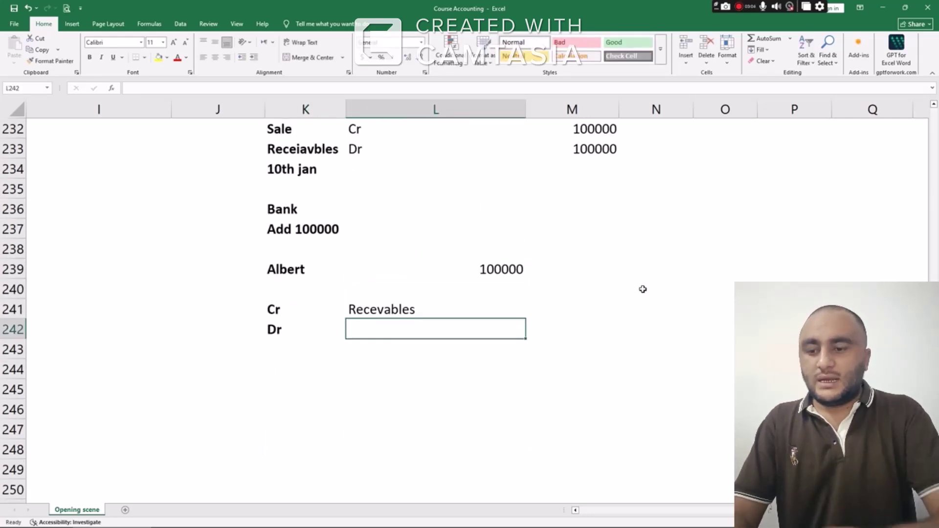
text(Bank)
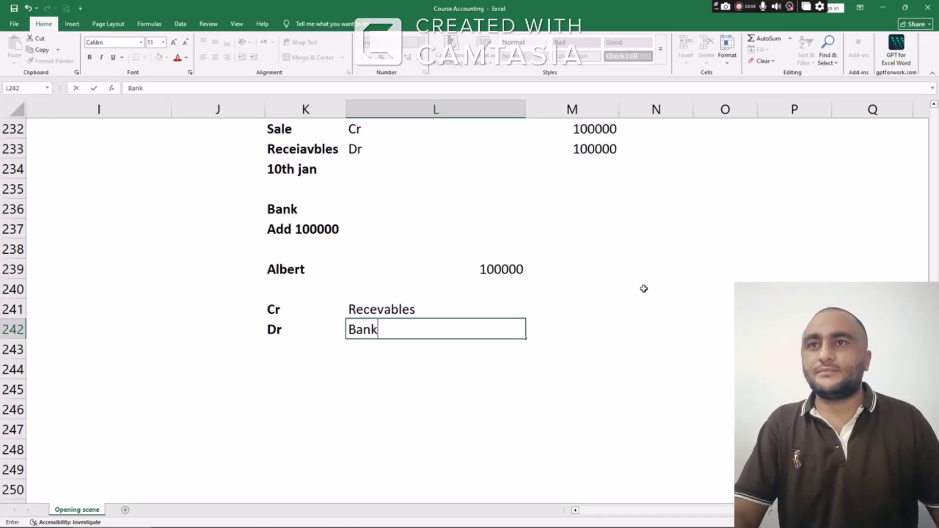
key(Return)
Copy the 100000 amount into M241:M242 for both the credit and debit lines
key(Up)
key(Up)
key(Up)
key(Up)
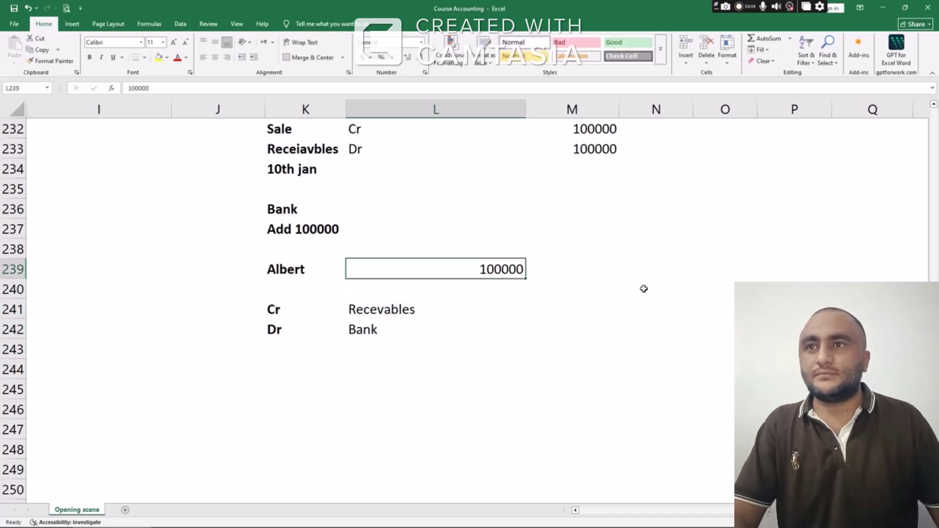
key(ctrl+c)
key(Right)
key(Down)
key(Down)
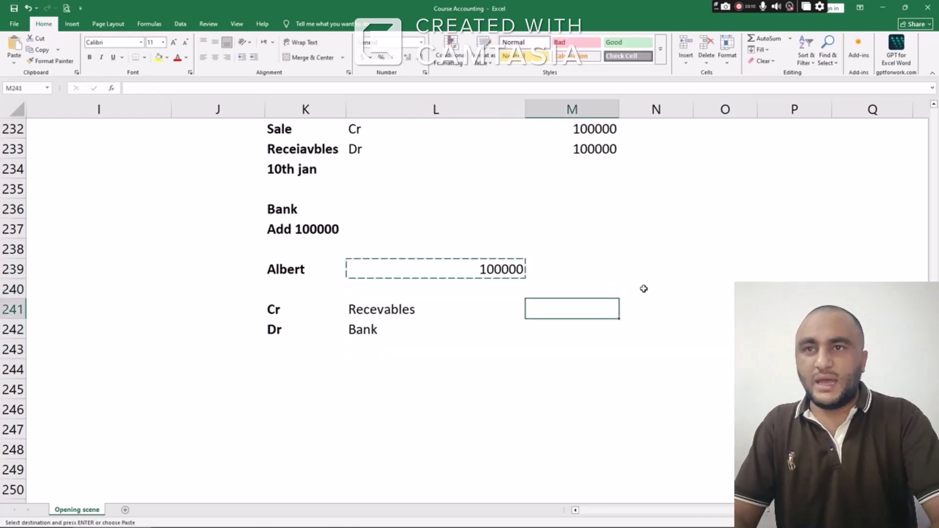
key(ctrl+v)
key(Down)
key(Up)
key(Up)
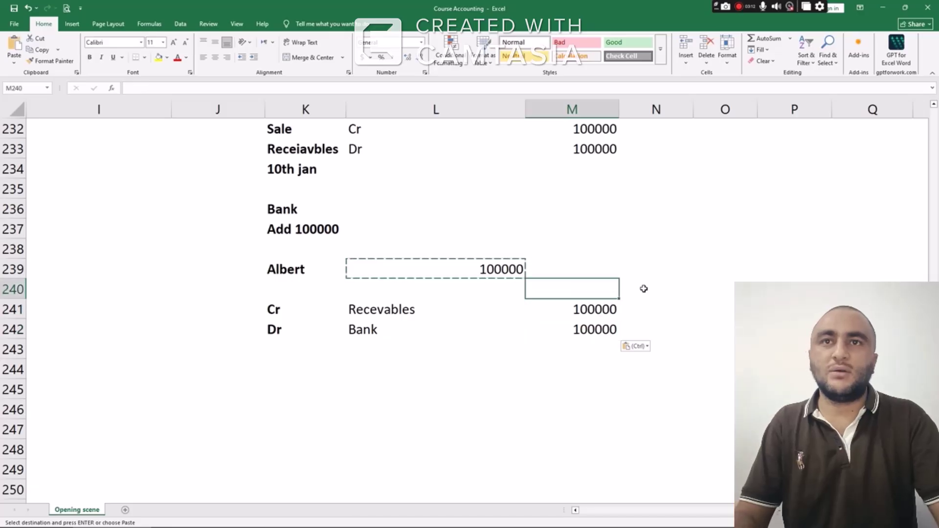
scroll(567, 249, up, 3)
scroll(566, 249, down, 2)
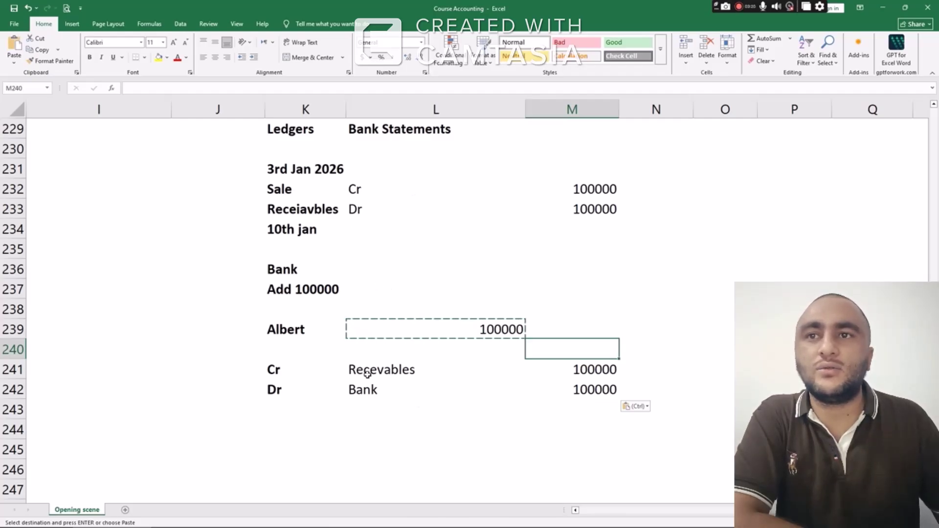
drag(299, 371, 594, 390)
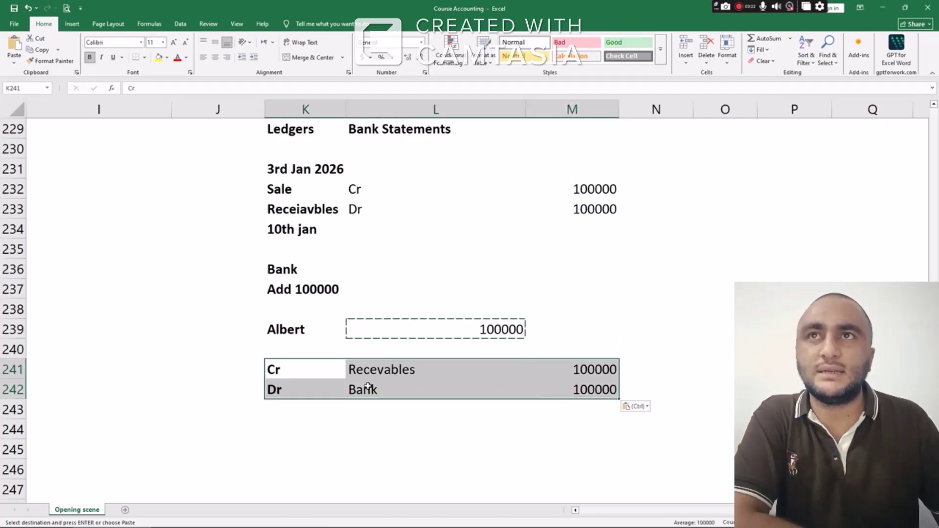
click(397, 370)
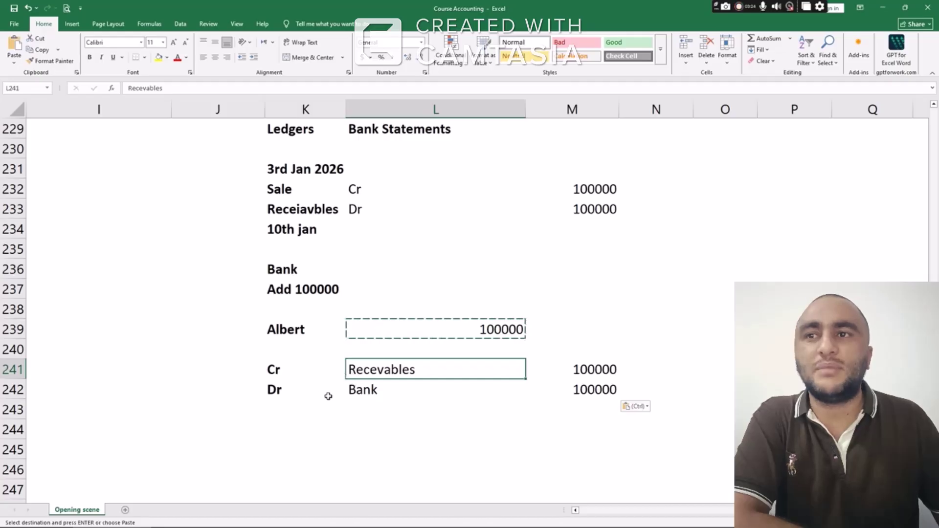
drag(289, 368, 391, 370)
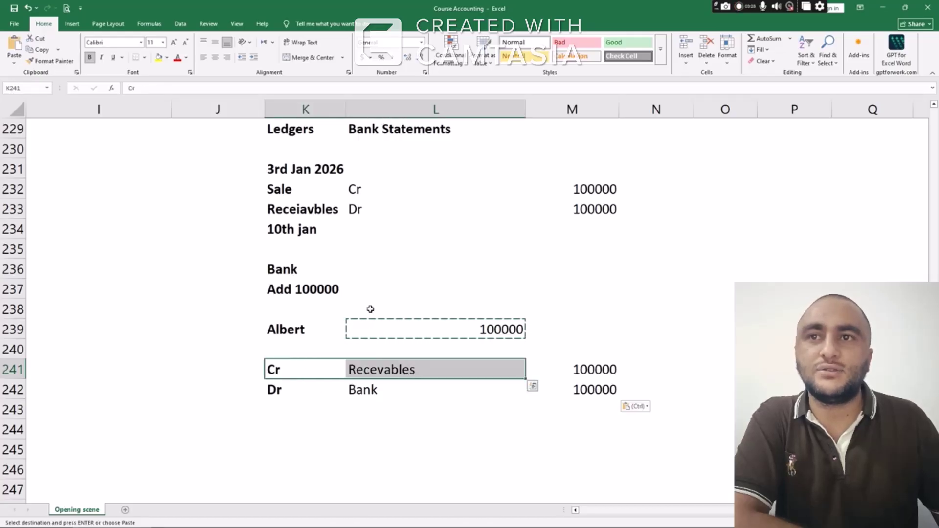
drag(310, 207, 606, 210)
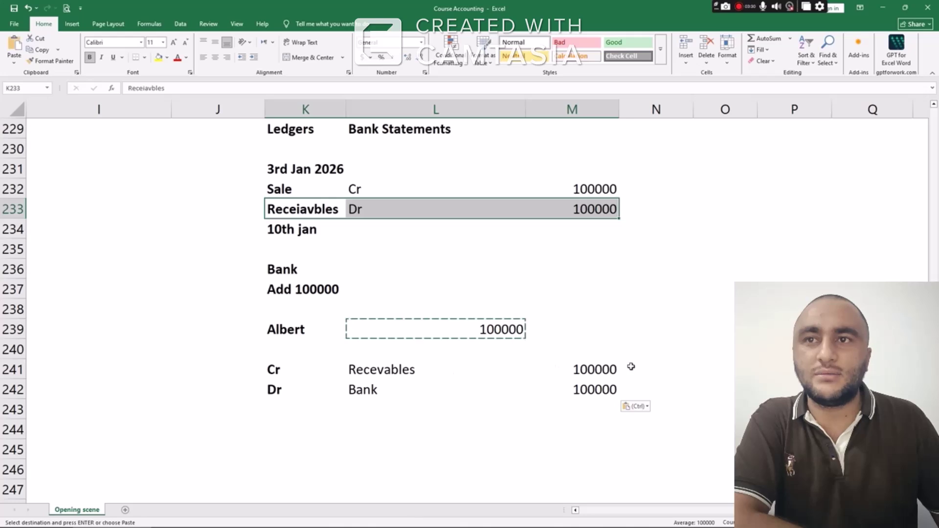
click(299, 331)
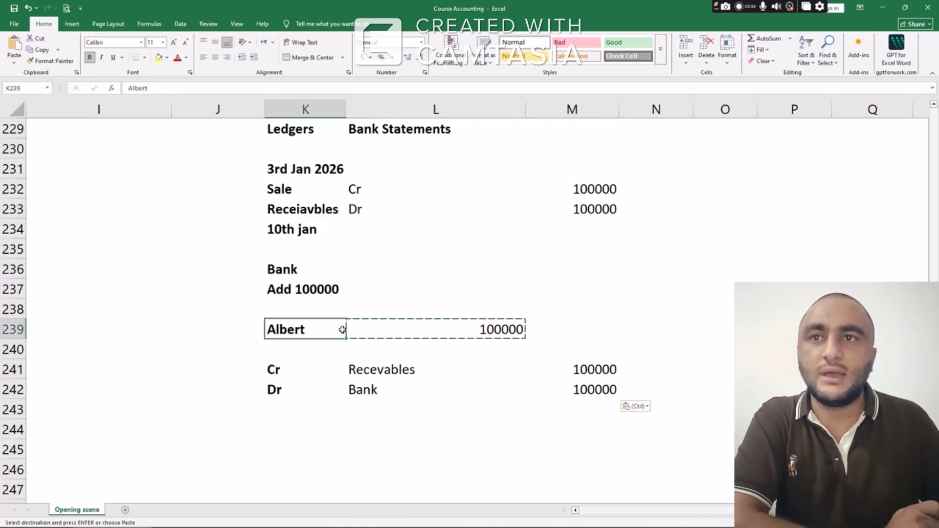
click(484, 186)
click(563, 194)
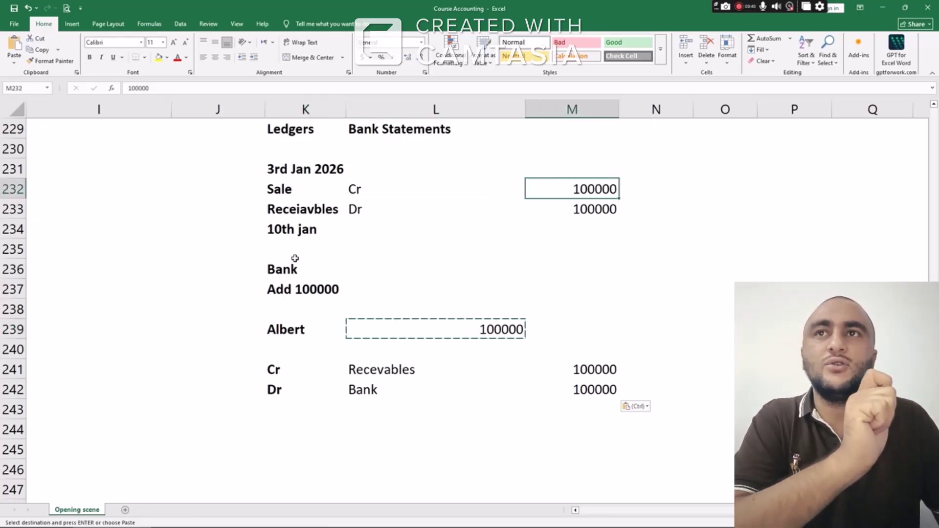
click(294, 227)
click(382, 370)
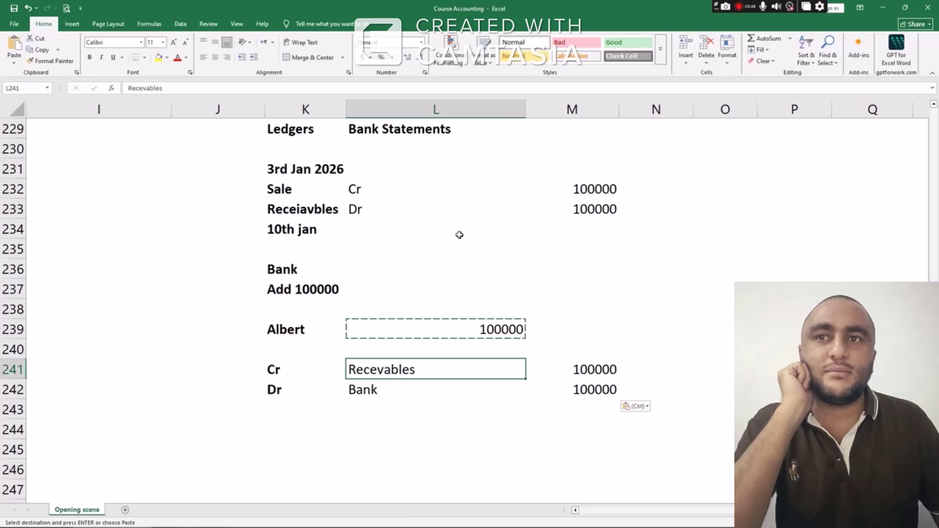
scroll(459, 235, down, 3)
click(311, 272)
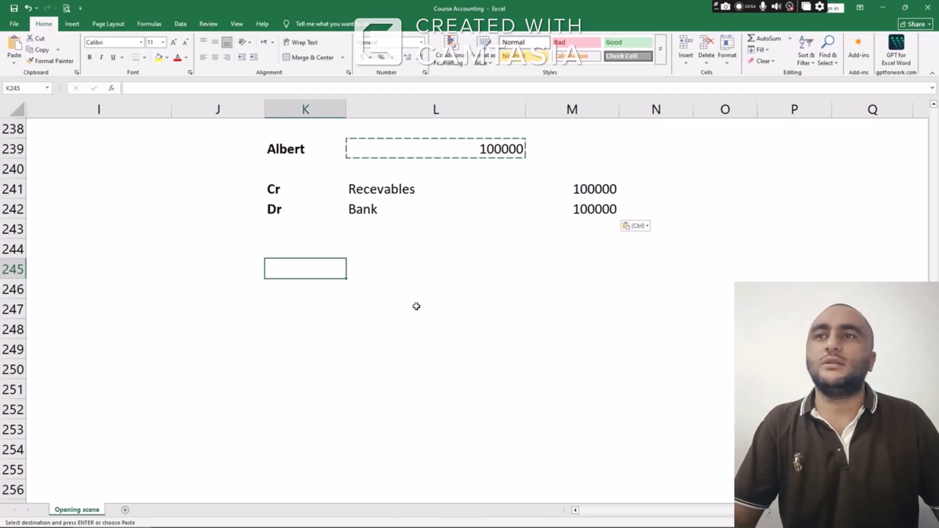
Enter the 3rd Jan date and a Purchase Dr line of 50000 below it
text(3rd)
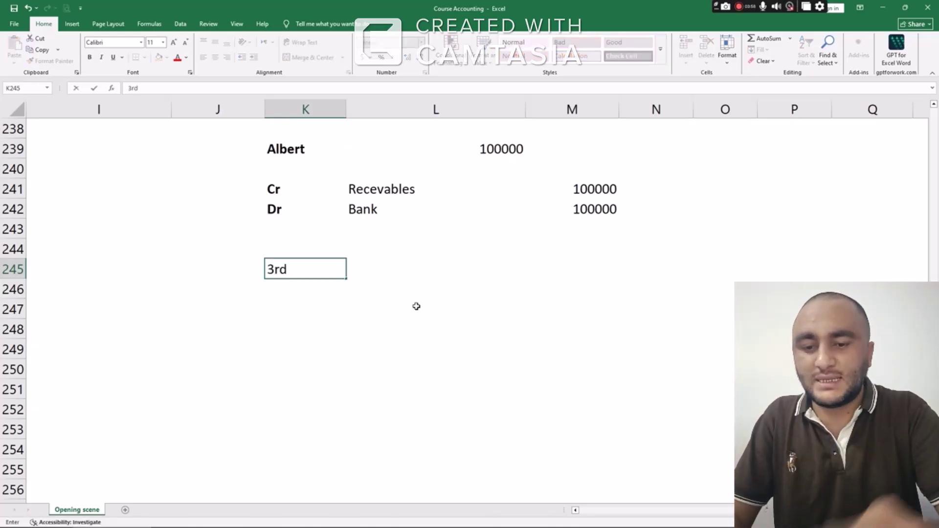
text( Jan)
key(Return)
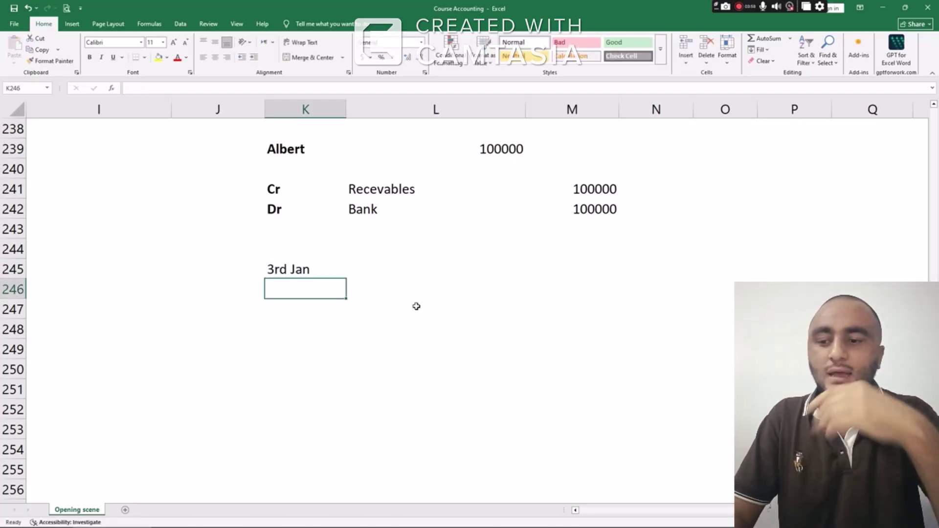
text(Purcha)
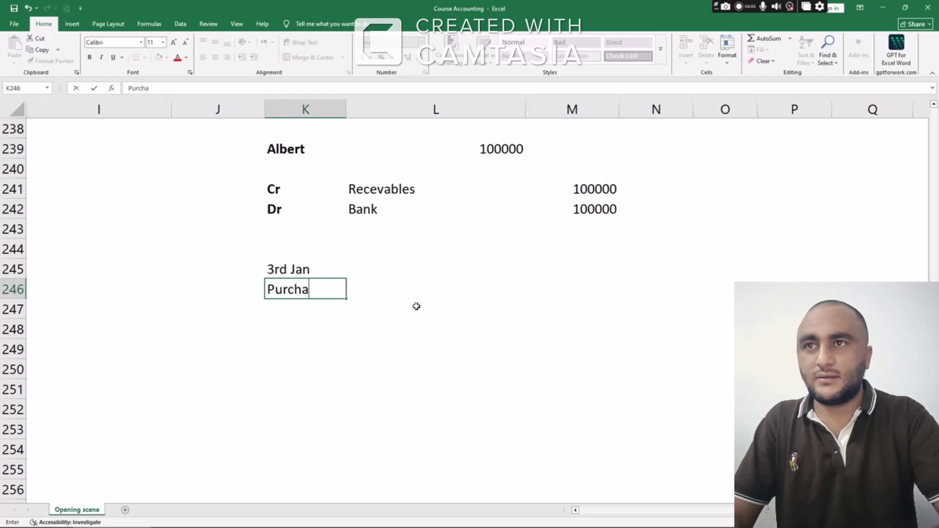
text(se)
key(Tab)
text(Dr)
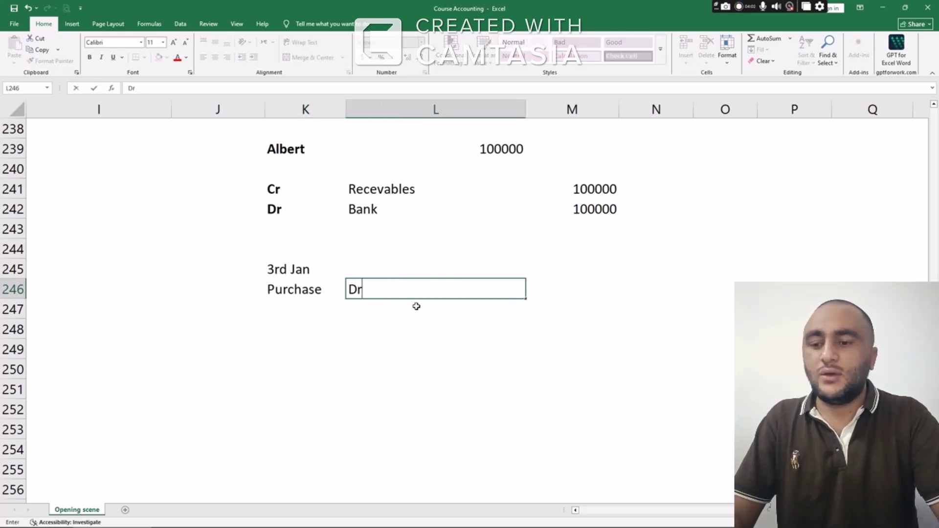
key(Tab)
text(10)
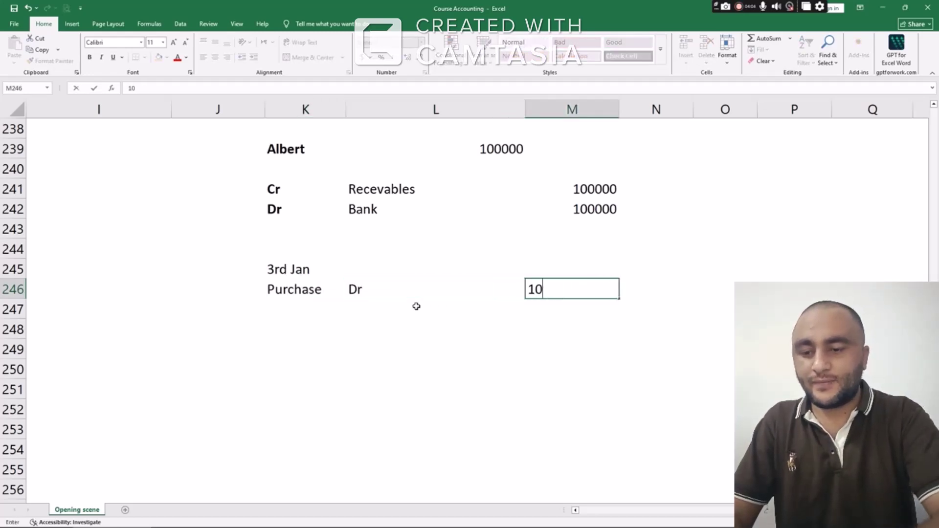
key(BackSpace)
text(50000)
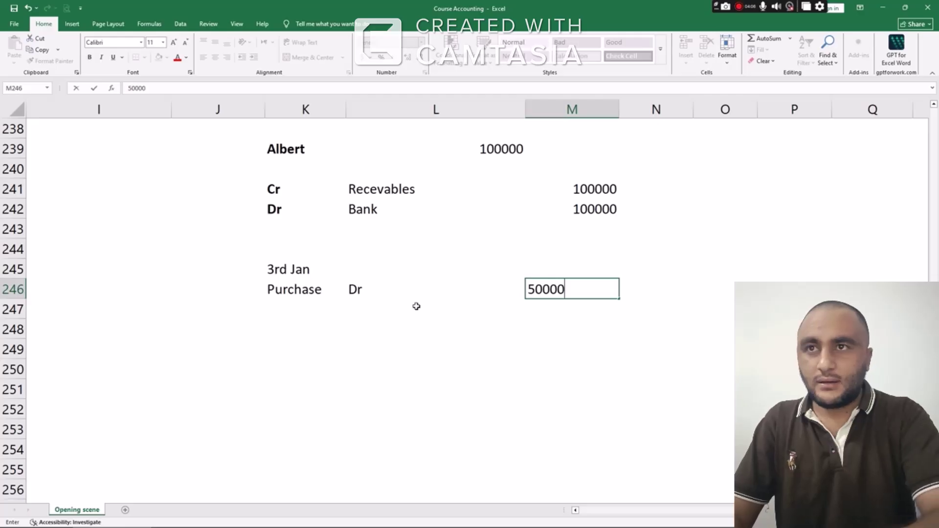
key(Left)
key(Left)
Add the supplier's name beside the 3rd Jan date
key(Up)
key(Right)
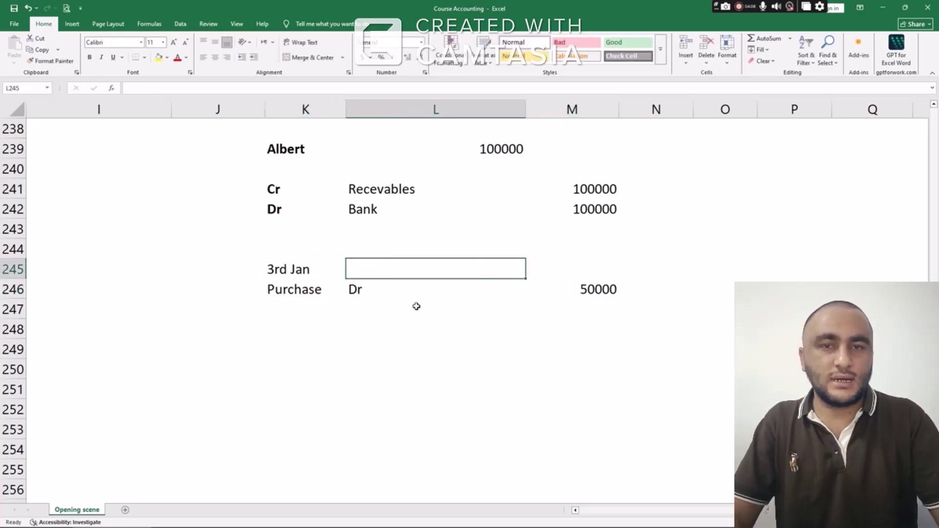
text(Akbar)
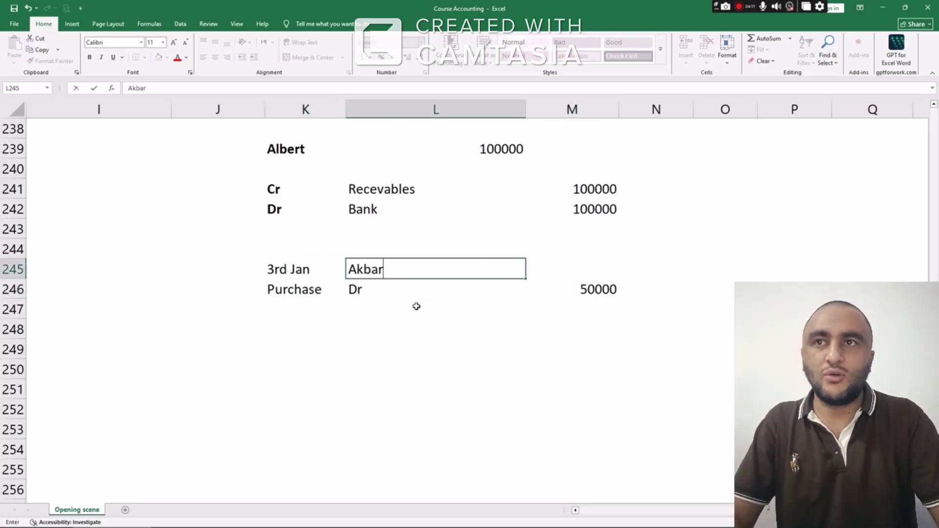
key(Return)
Add a Payabables Cr line of 50000 in row 247
key(Down)
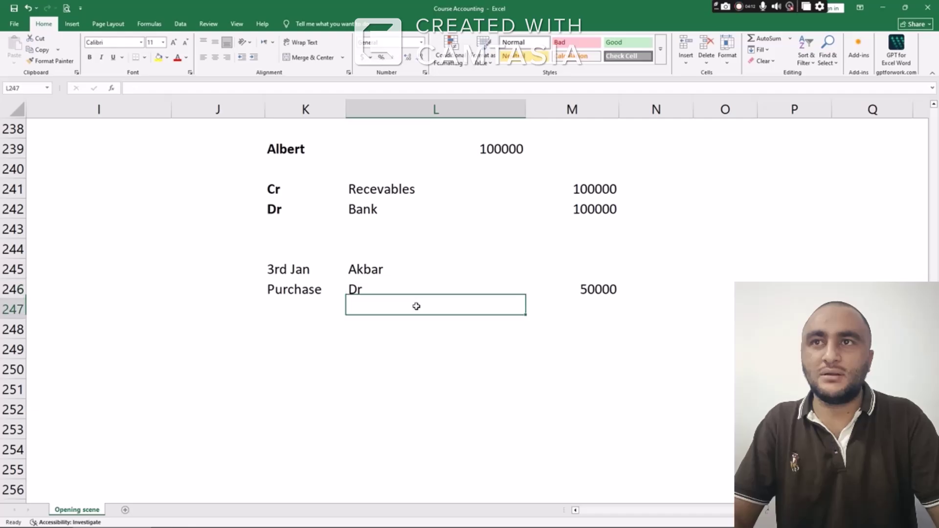
key(Left)
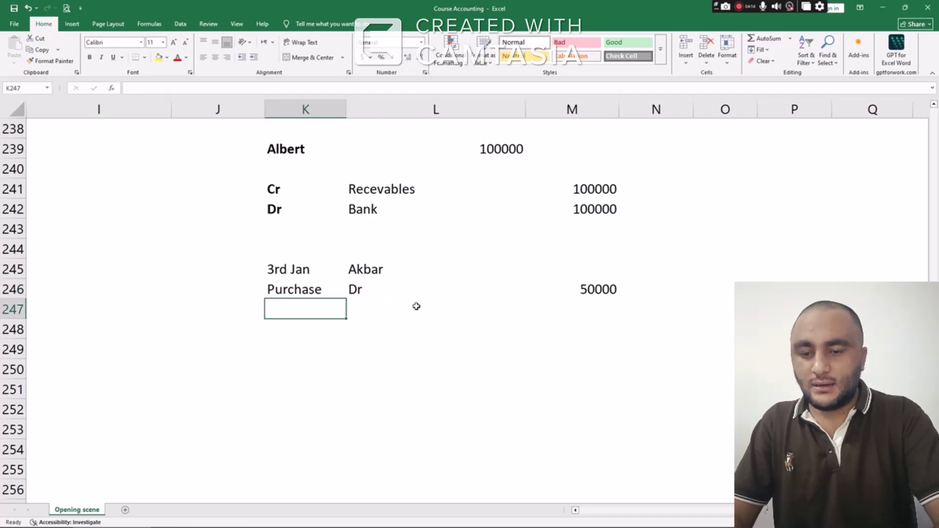
text(Pay)
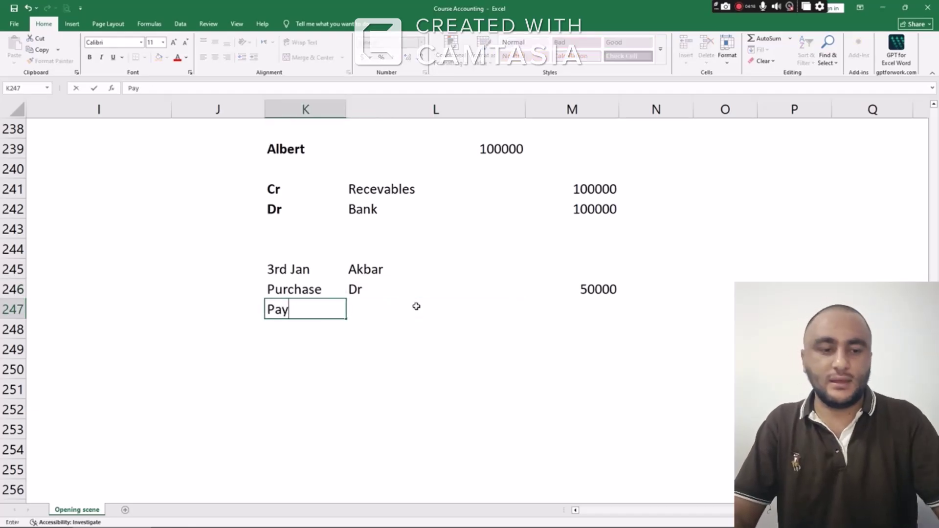
text(abables)
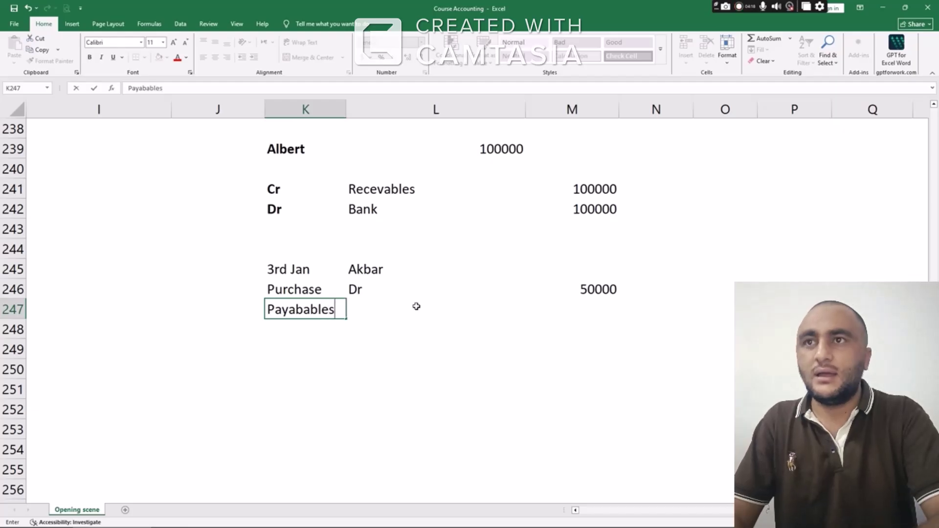
key(Return)
click(417, 306)
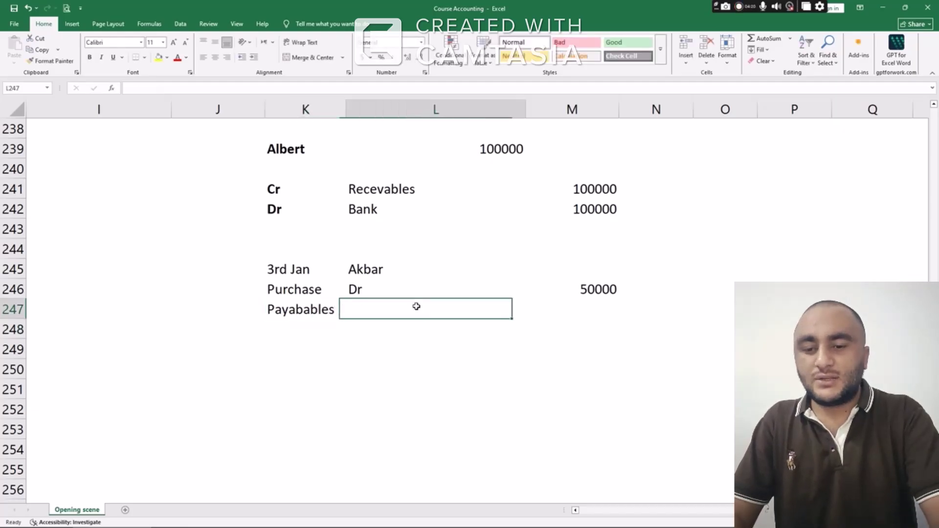
text(Cr)
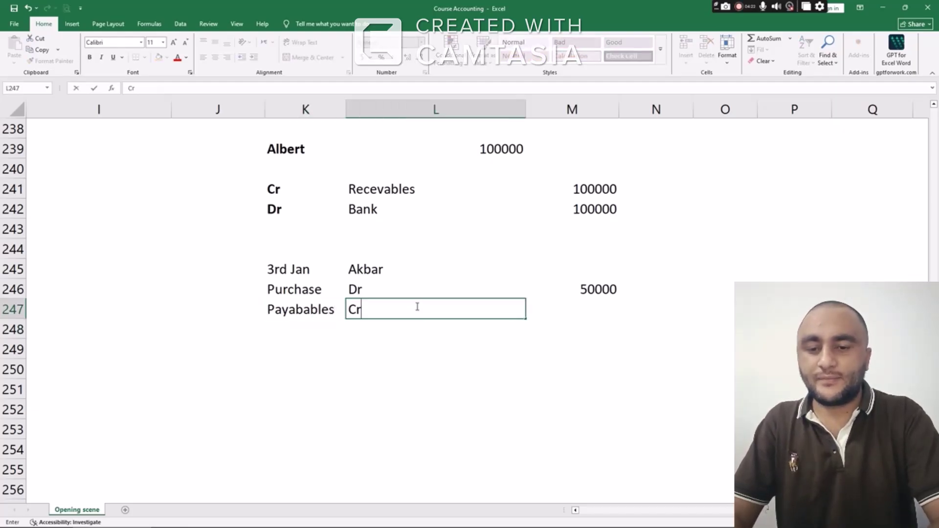
key(Tab)
text(50000)
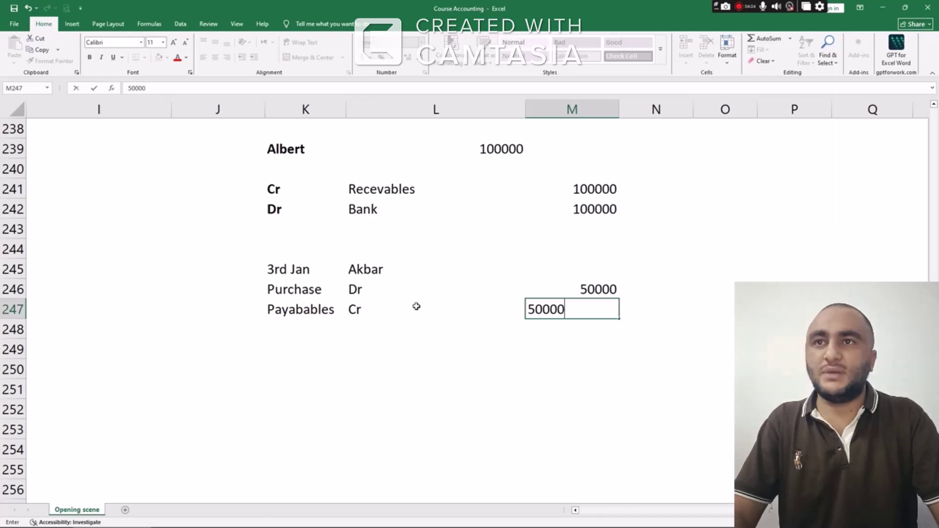
key(Down)
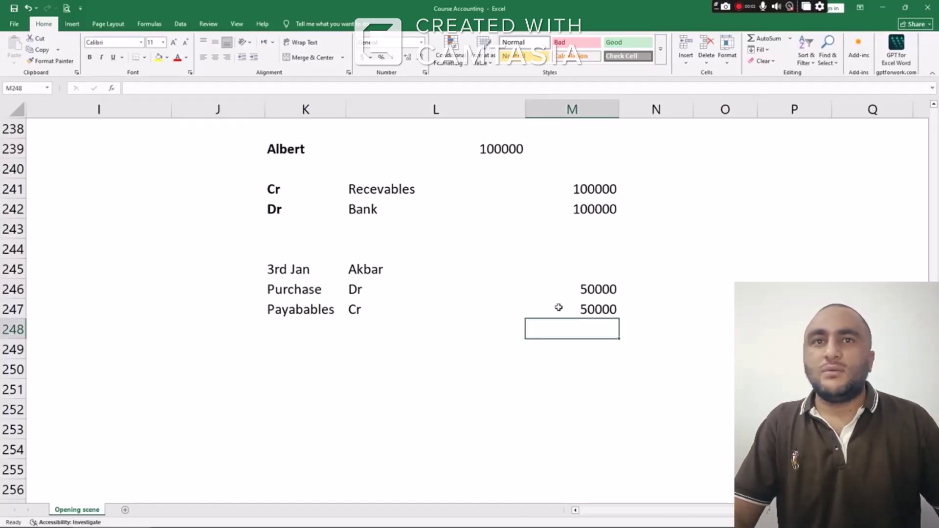
Apply Comma Style to the two 50000 amounts in M246:M247
click(579, 303)
click(591, 288)
drag(590, 288, 589, 309)
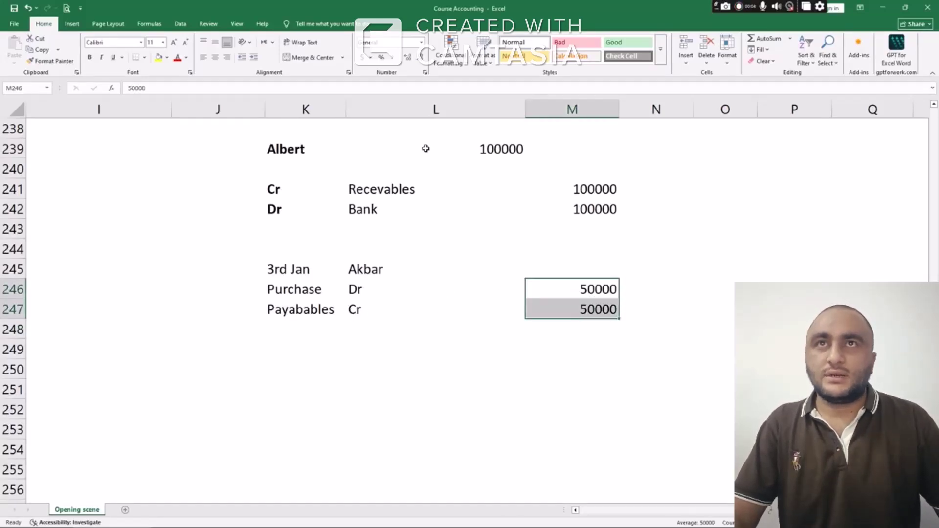
click(391, 57)
Remove both decimal places from the 50,000 amounts in M246:M247
click(419, 58)
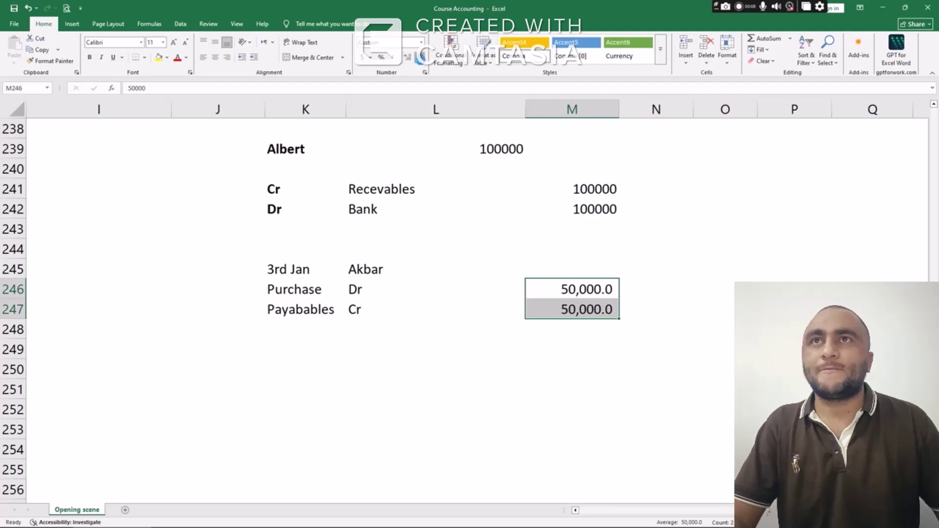
click(420, 58)
scroll(441, 282, down, 3)
scroll(442, 282, up, 2)
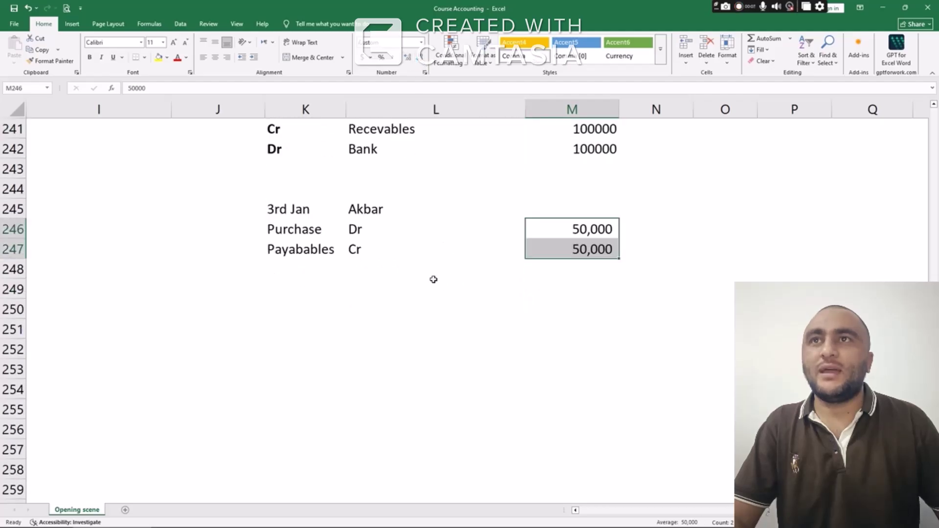
Start a new entry with 10 th jan in K249 and Bank cr in K251
click(297, 288)
text(10)
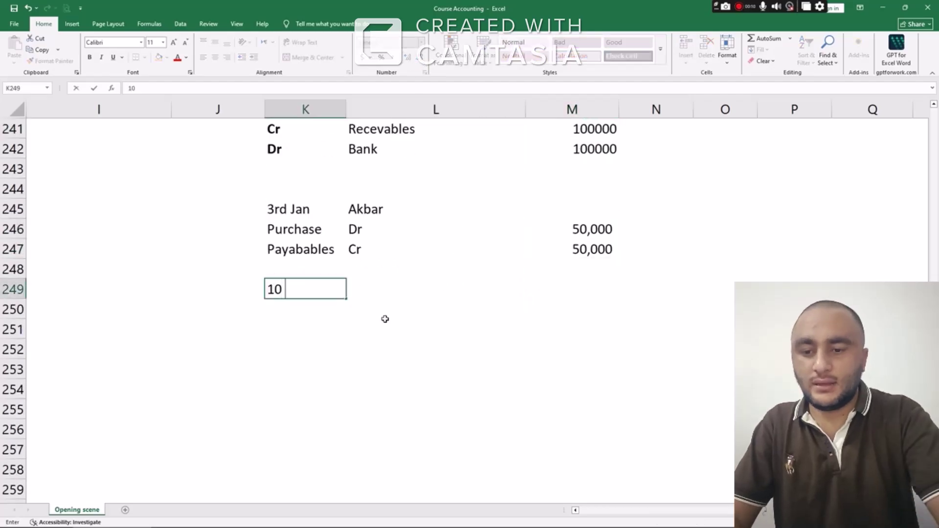
text( th jan)
key(Return)
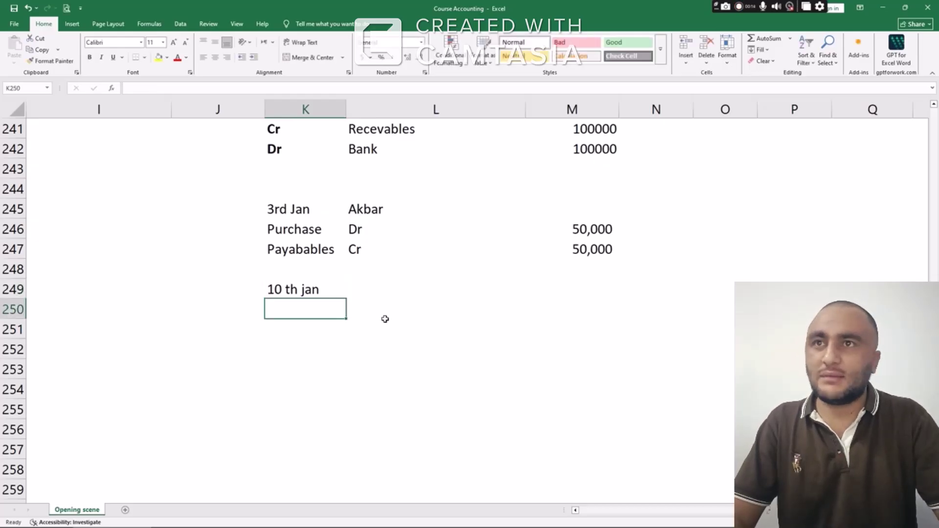
key(Return)
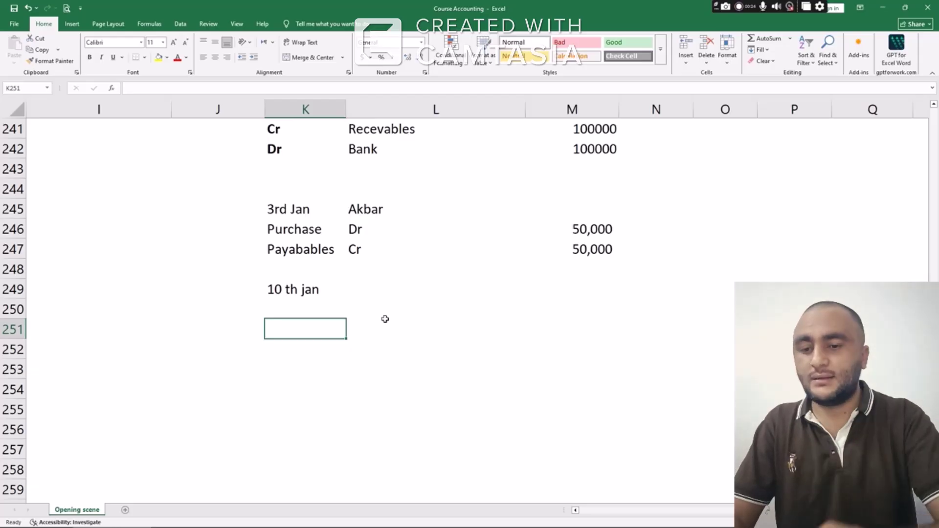
text(Bank)
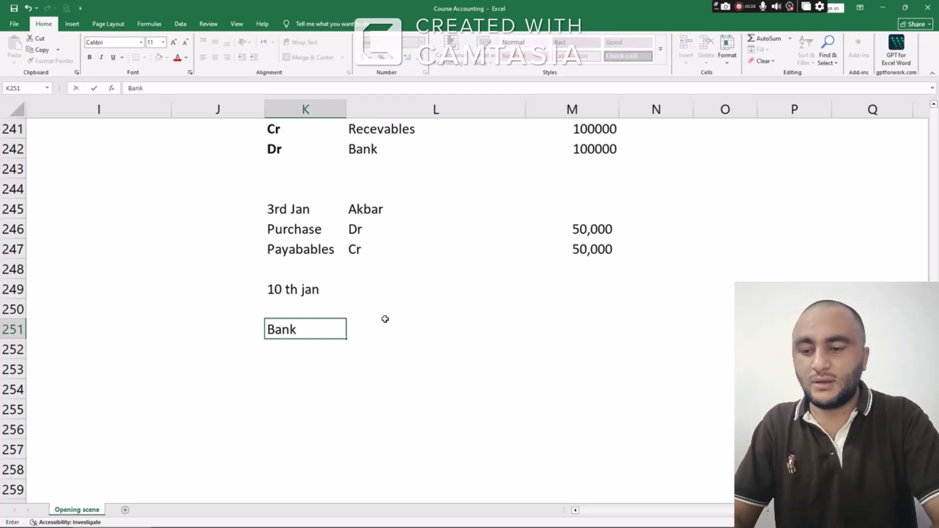
text( cr)
Copy the 50,000 amount onto the Bank cr row
key(Right)
key(Right)
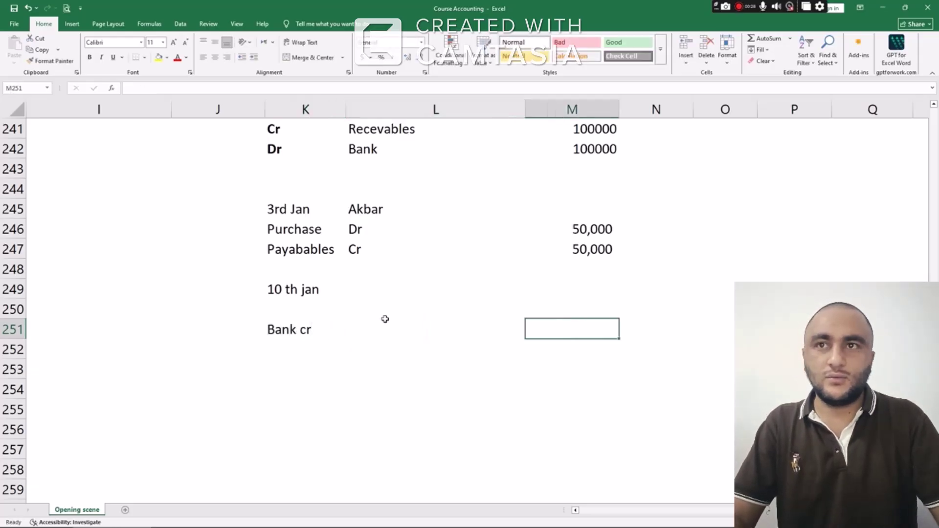
key(Up)
key(Up)
key(Up)
key(Up)
key(ctrl+c)
key(Down)
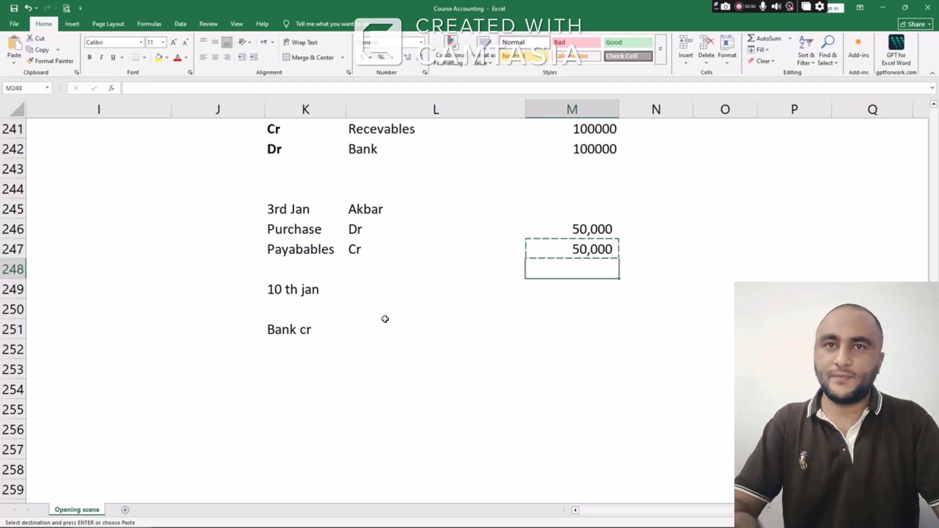
key(Down)
key(Down)
key(Down)
key(ctrl+v)
Copy the Payabables label into row 252 below Bank cr
key(Left)
key(Left)
key(Left)
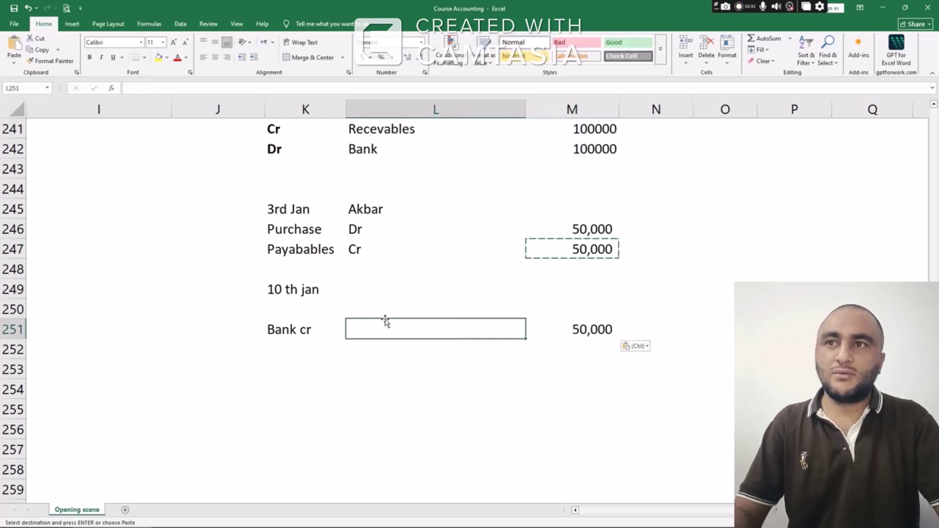
key(Right)
key(Up)
key(Up)
key(Up)
key(Up)
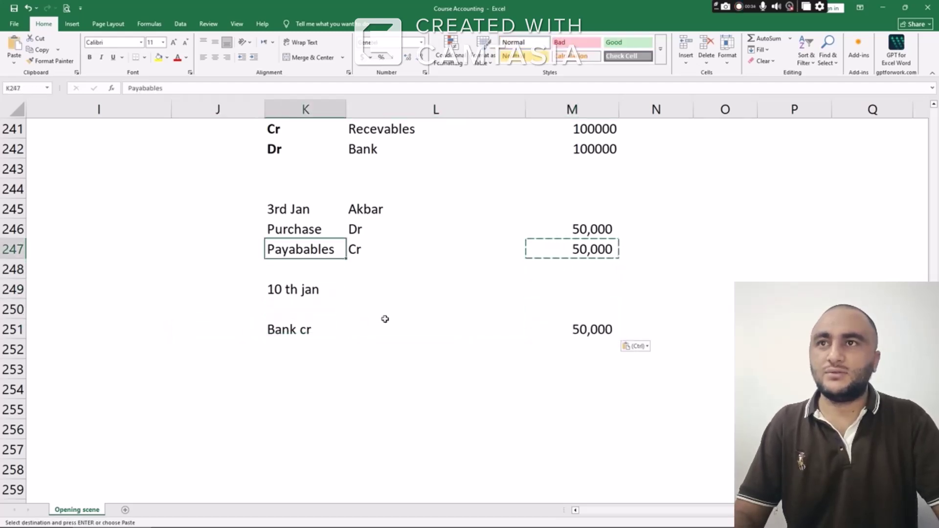
key(ctrl+c)
key(Down)
key(Down)
key(Down)
key(Down)
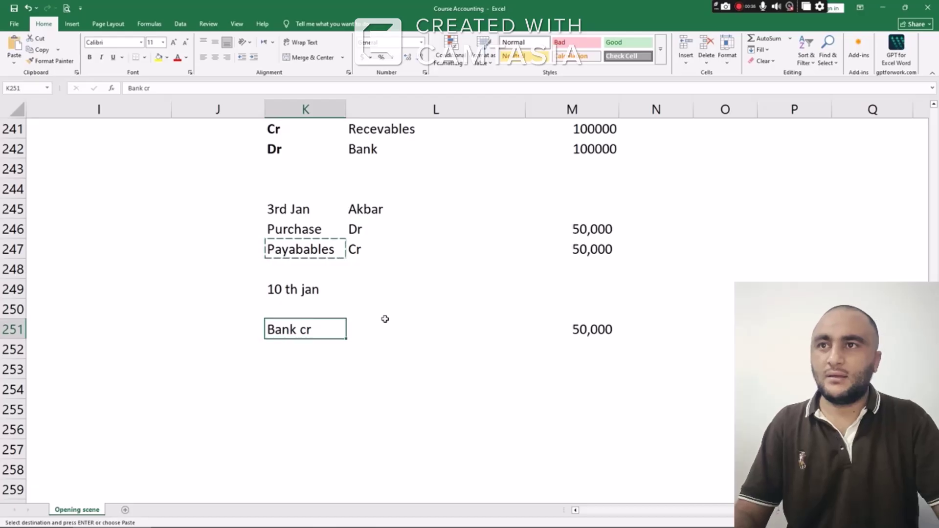
key(Down)
key(ctrl+v)
Copy Dr and 50,000 from the Purchase line onto the Payabables line in row 252
key(Right)
key(Right)
key(Up)
key(Up)
key(Up)
key(Up)
key(Up)
key(Up)
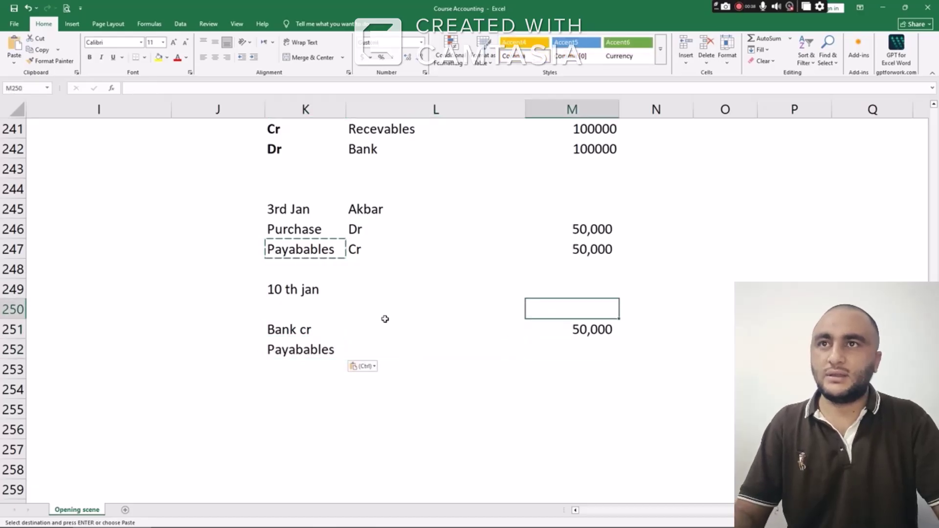
key(shift+Left)
key(shift+Left)
key(shift+Right)
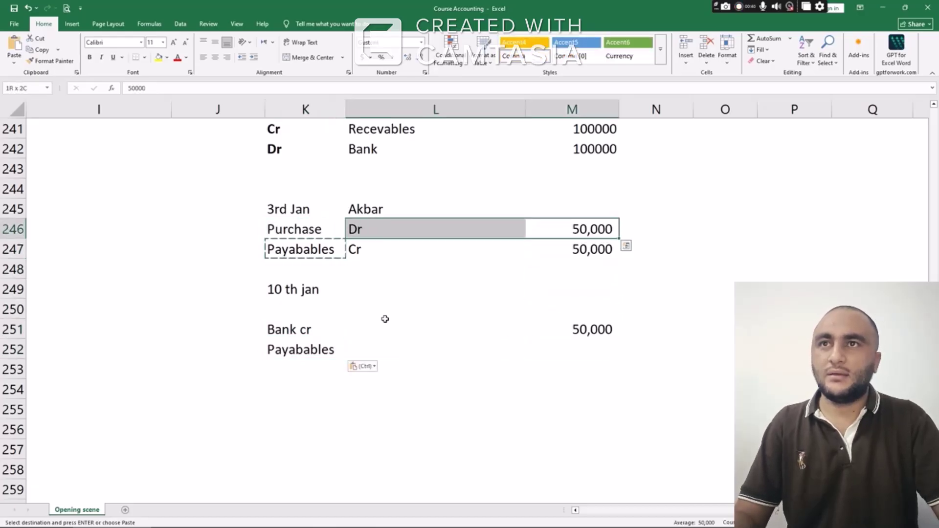
key(ctrl+c)
key(Down)
key(Down)
key(Down)
key(Down)
key(Down)
key(Down)
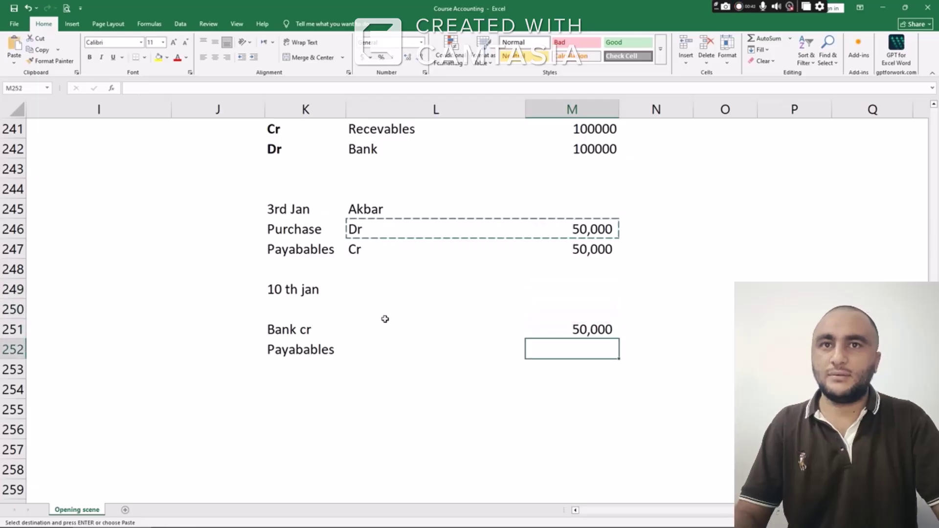
key(Left)
key(ctrl+v)
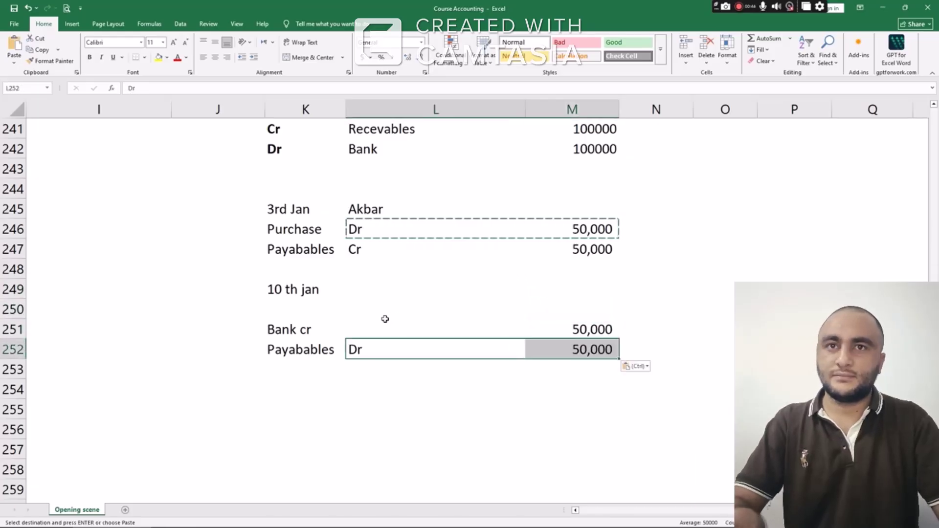
Mark the Bank cr line in row 251 as Cr
key(Right)
key(Up)
key(Left)
text(Cr)
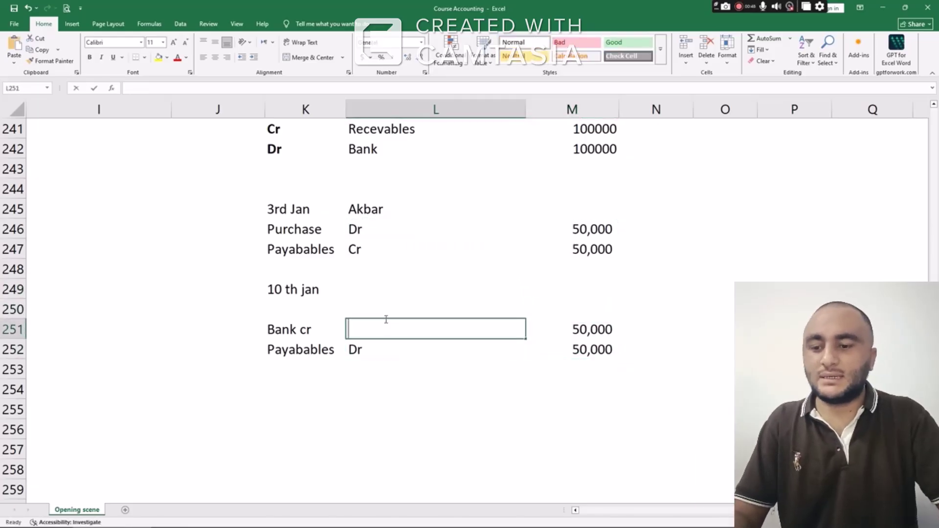
key(Return)
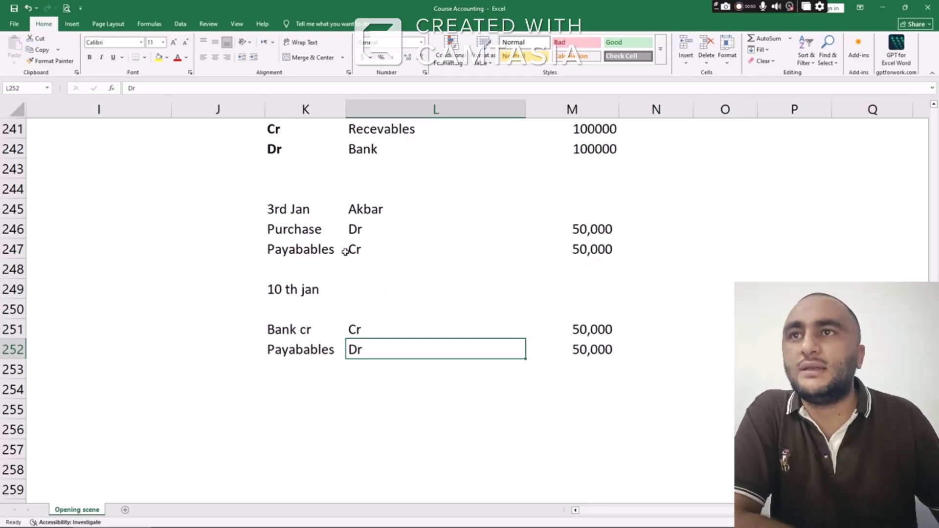
drag(299, 229, 562, 229)
click(601, 231)
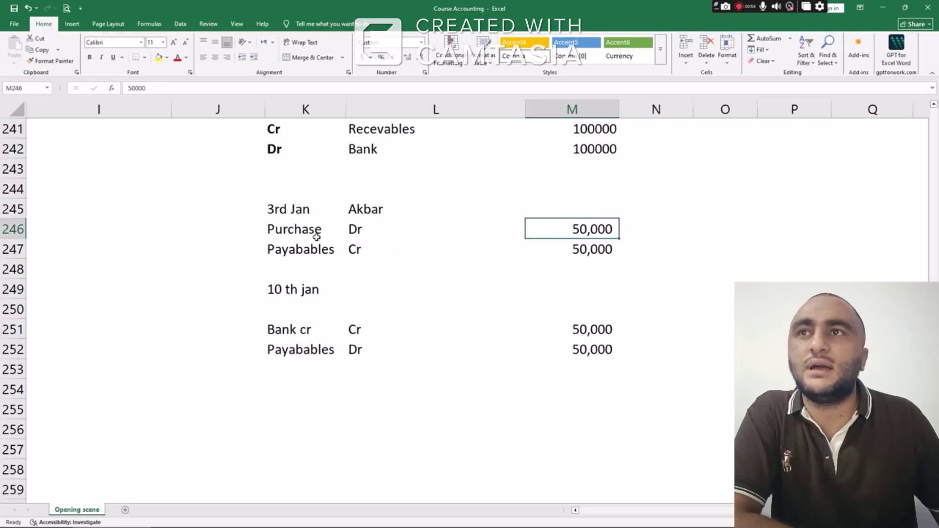
drag(300, 250, 543, 245)
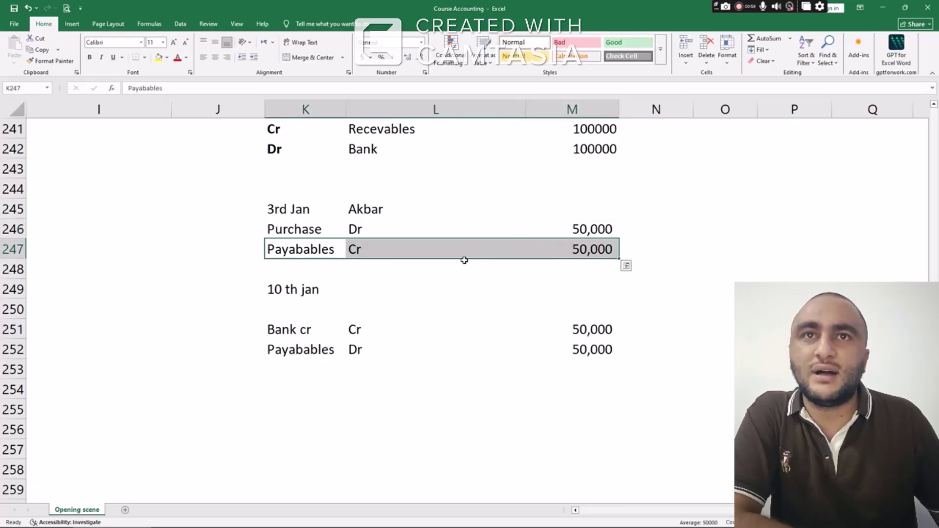
click(291, 288)
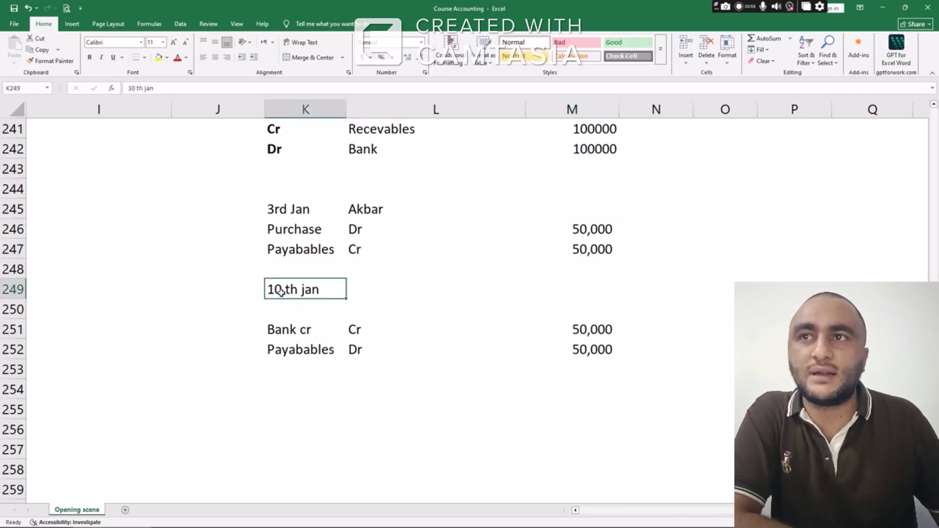
drag(315, 332, 576, 327)
click(585, 327)
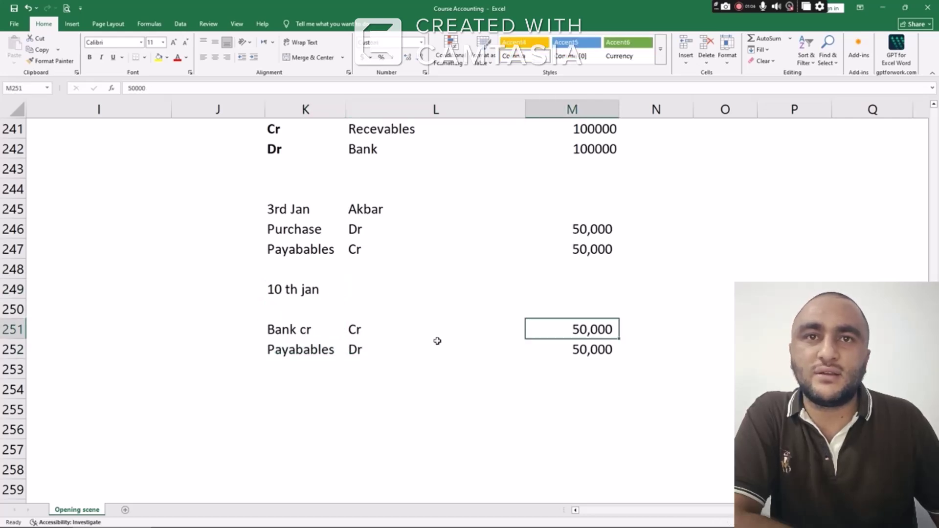
drag(294, 351, 573, 347)
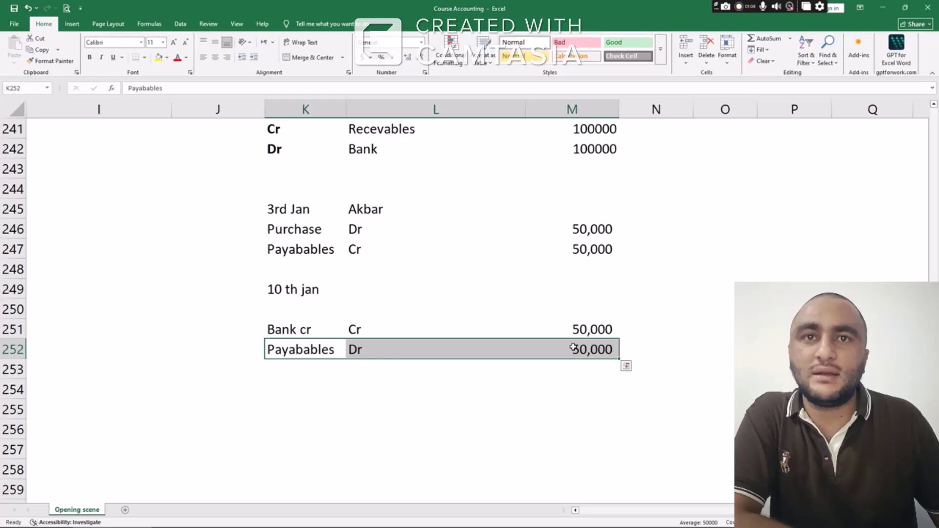
click(585, 350)
click(349, 355)
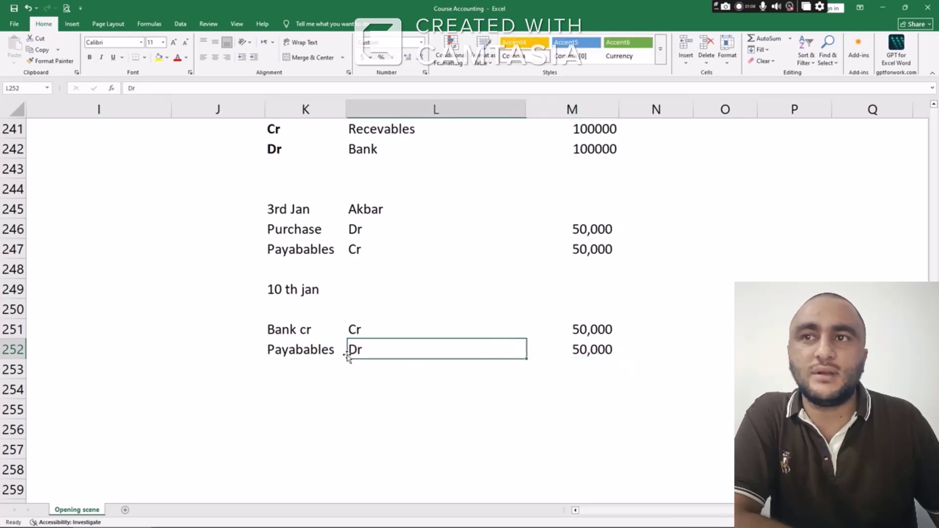
click(335, 350)
click(335, 249)
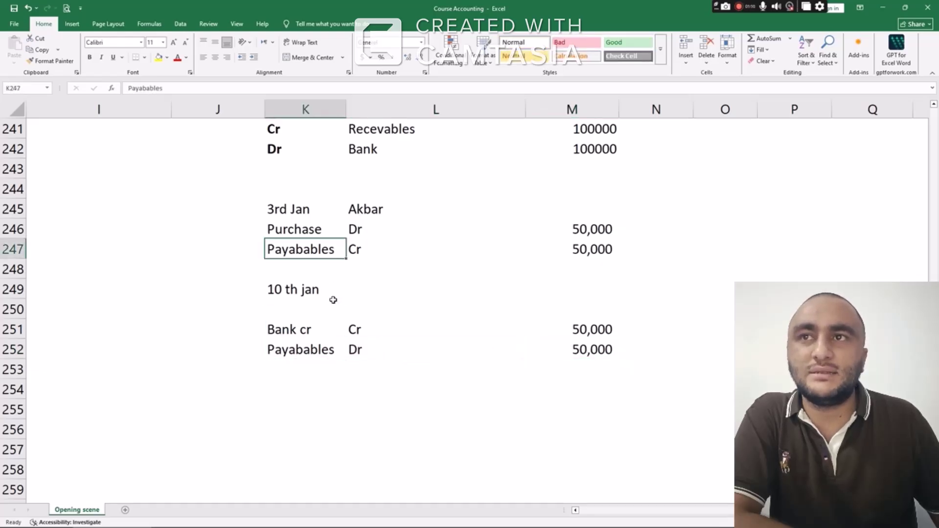
click(325, 353)
click(315, 247)
click(330, 229)
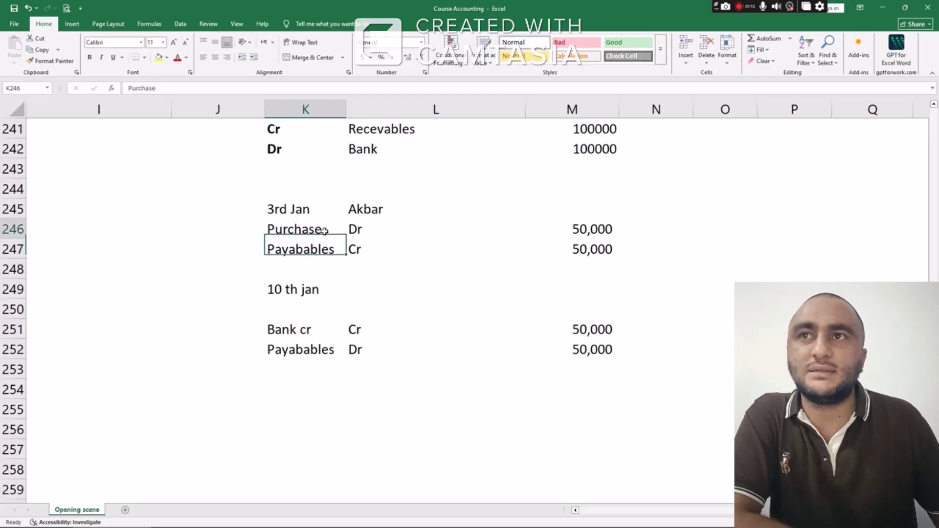
click(583, 228)
click(308, 331)
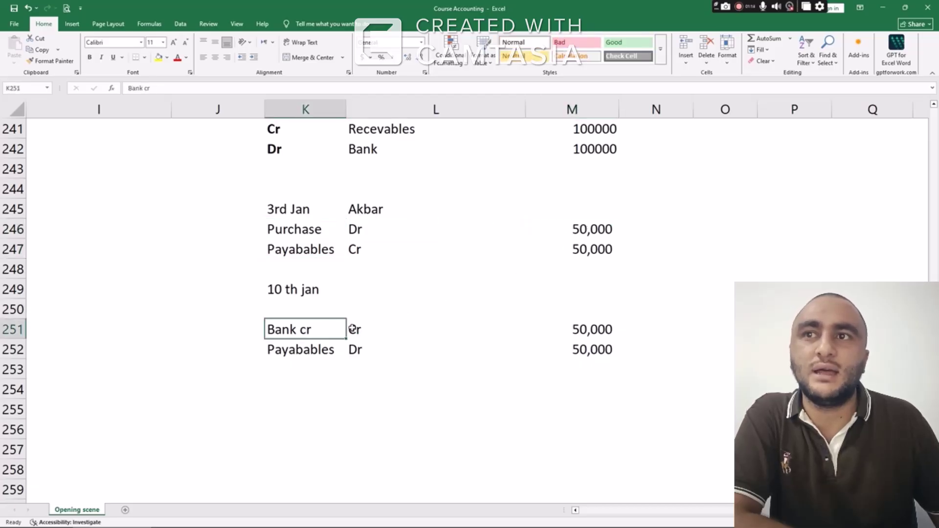
click(581, 329)
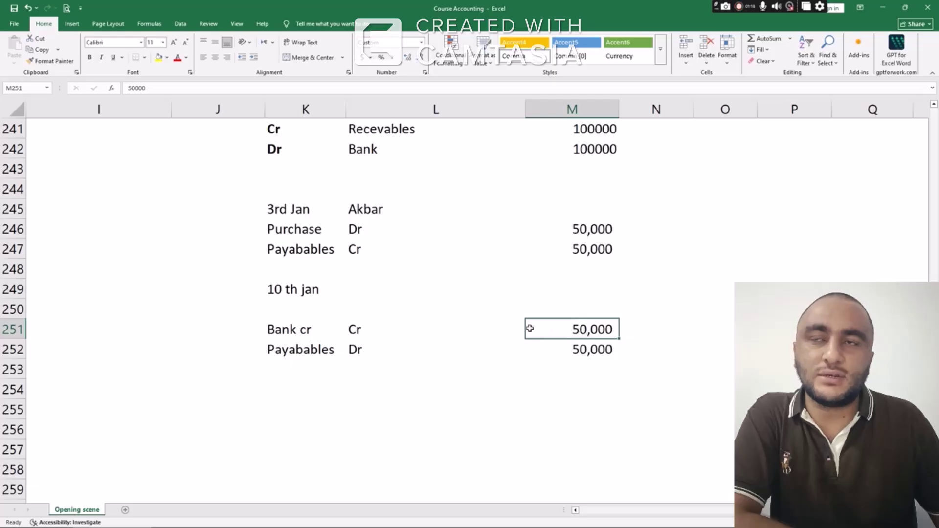
Review the earlier journal entries, then switch to Odoo's posted to-pay customer invoices list
scroll(452, 327, up, 3)
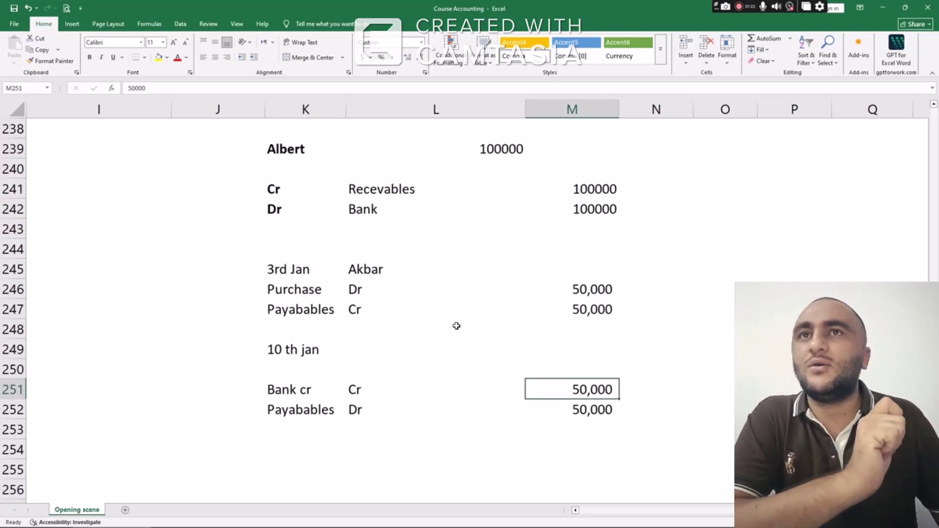
scroll(456, 326, up, 2)
scroll(457, 325, up, 1)
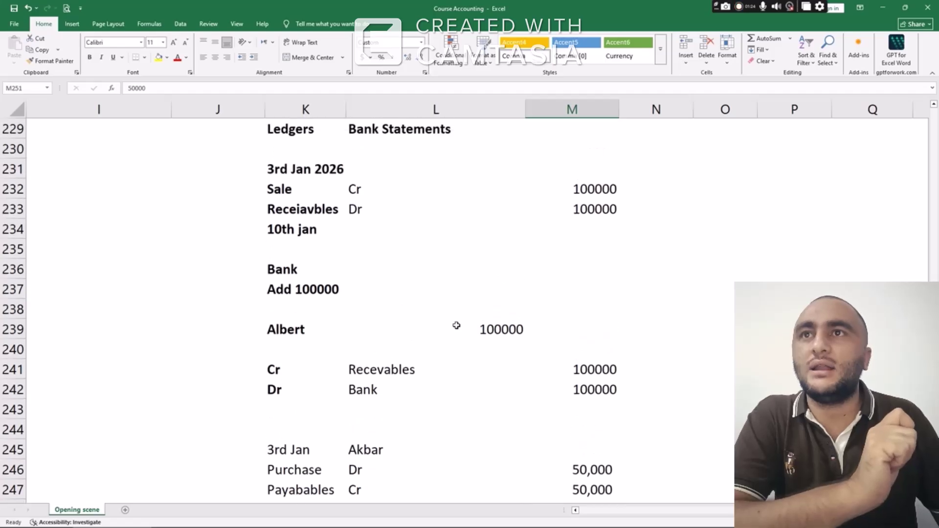
scroll(455, 324, down, 3)
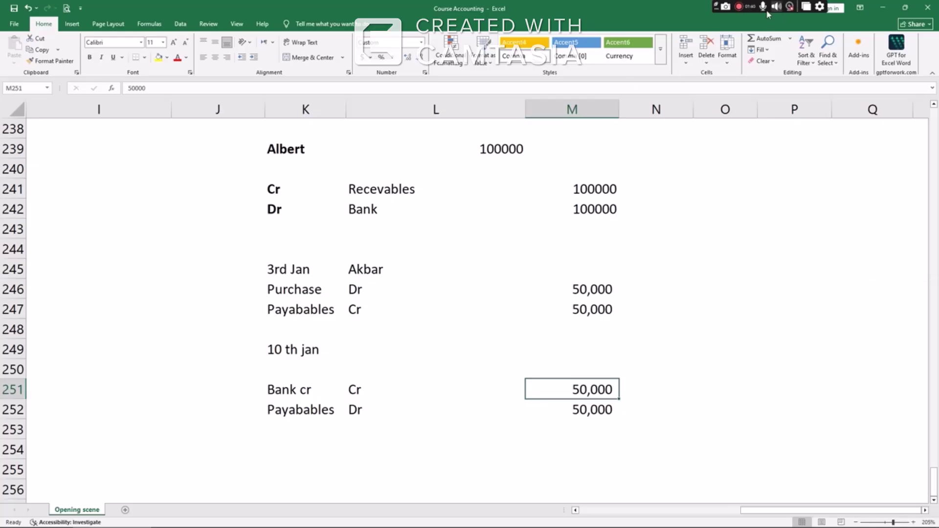
click(737, 8)
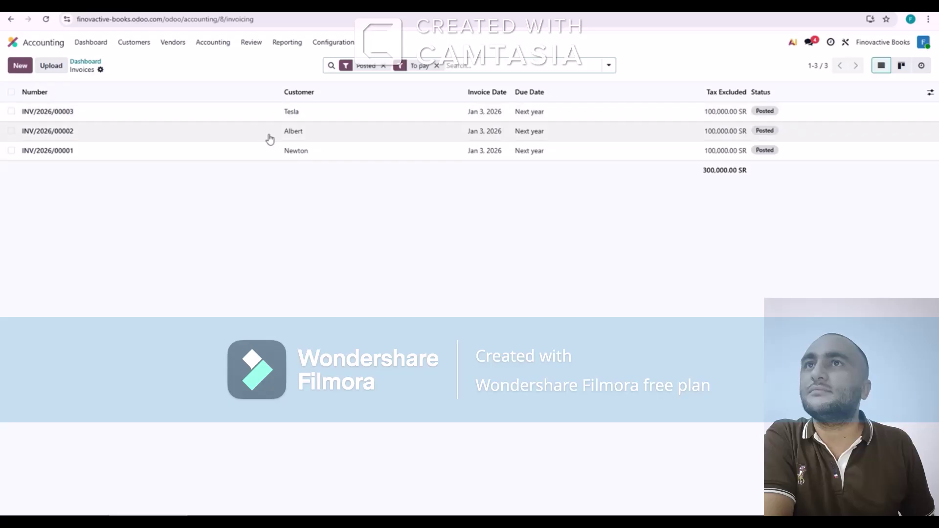
Select all three invoices and create their 345,000.00 SR payment via the Bank Alrajhi journal
click(11, 93)
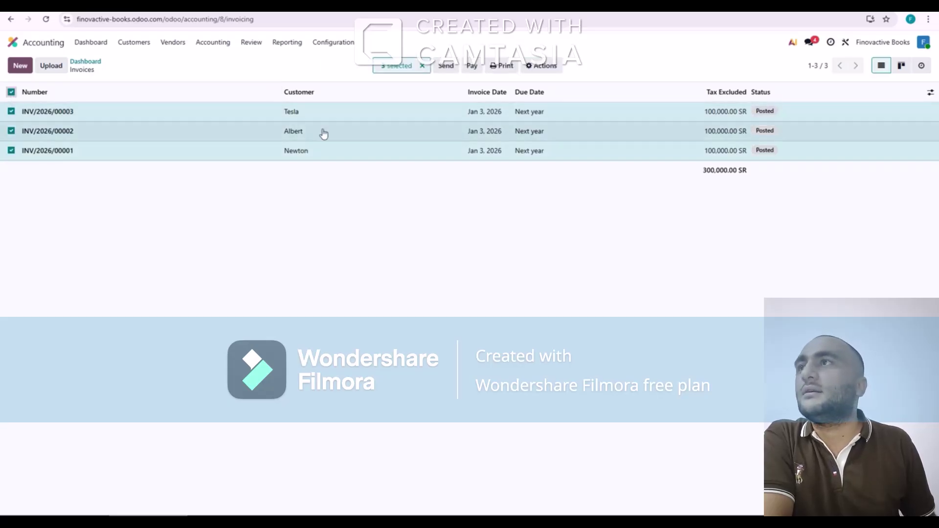
click(475, 68)
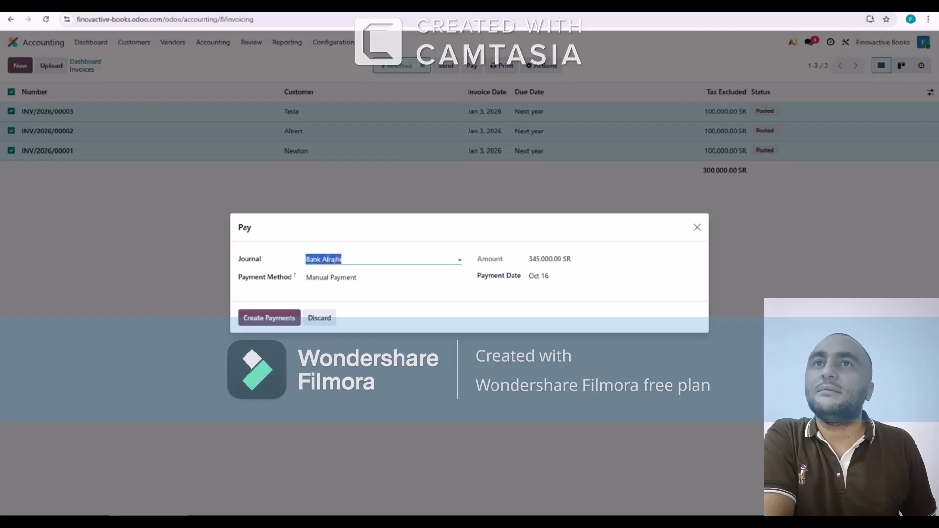
click(276, 319)
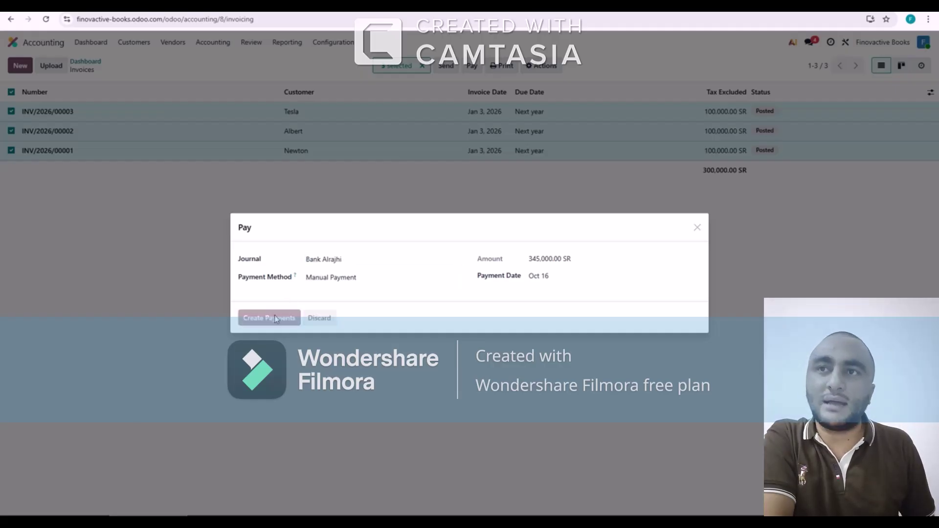
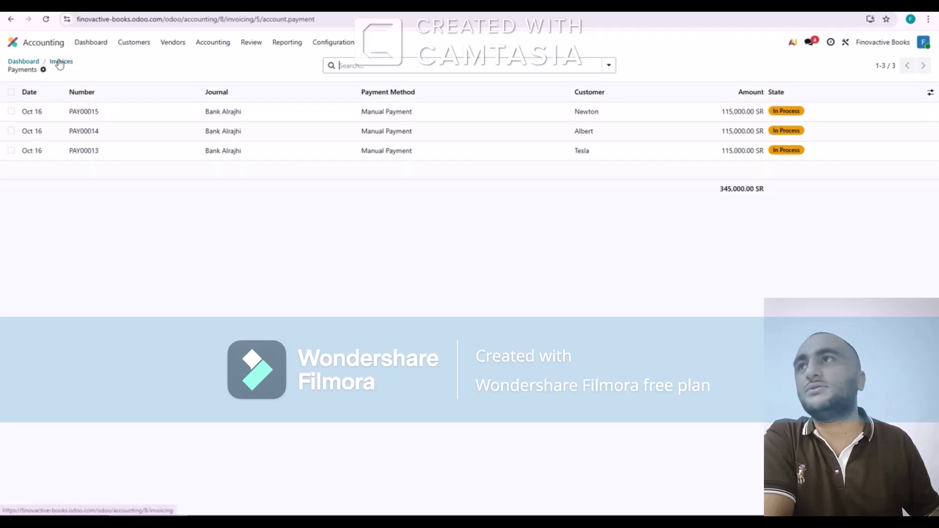
Go back to the dashboard and open the Purchases card's 3 vendor bills to pay
click(33, 62)
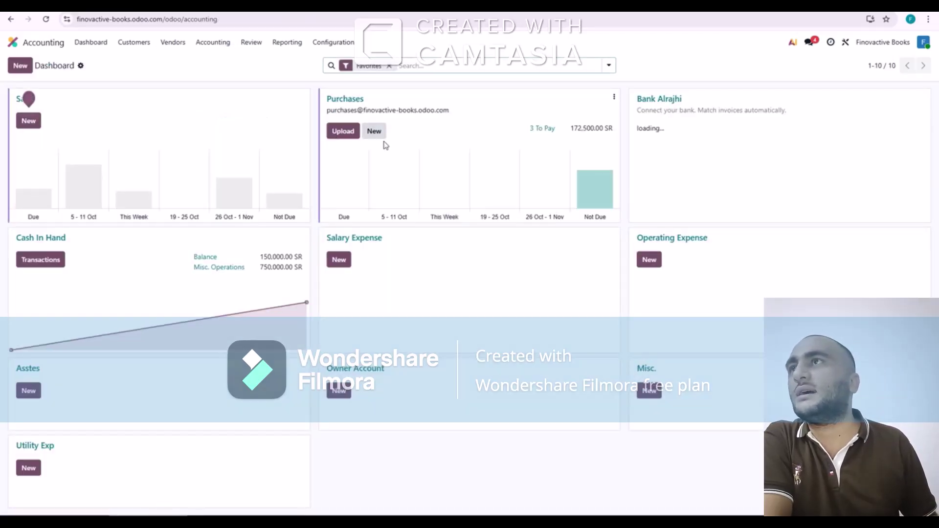
click(543, 133)
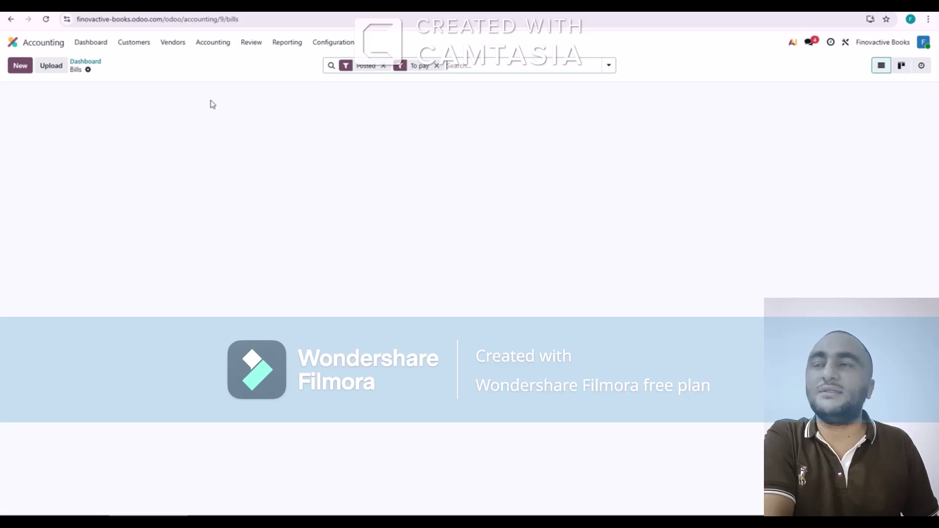
Pay all three posted vendor bills from the Bank Alrajhi journal, totalling 172,500.00 SR
click(12, 93)
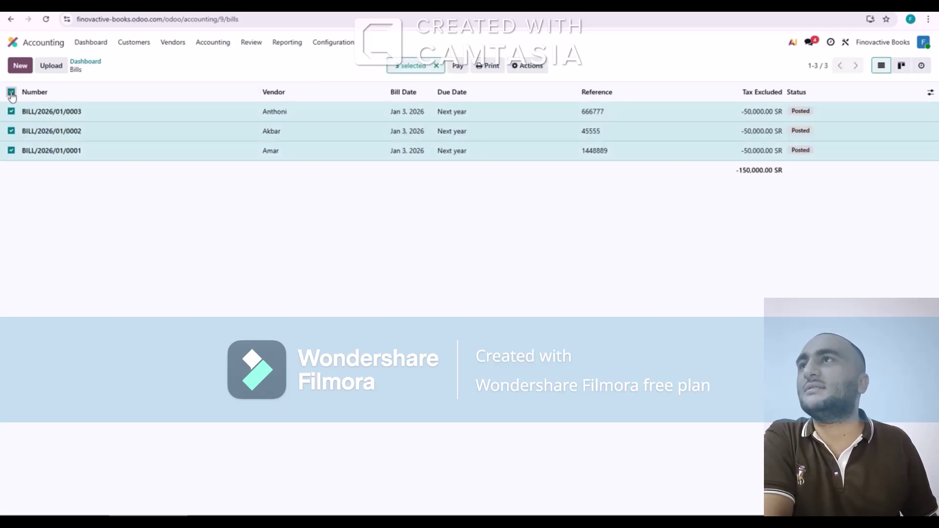
click(459, 68)
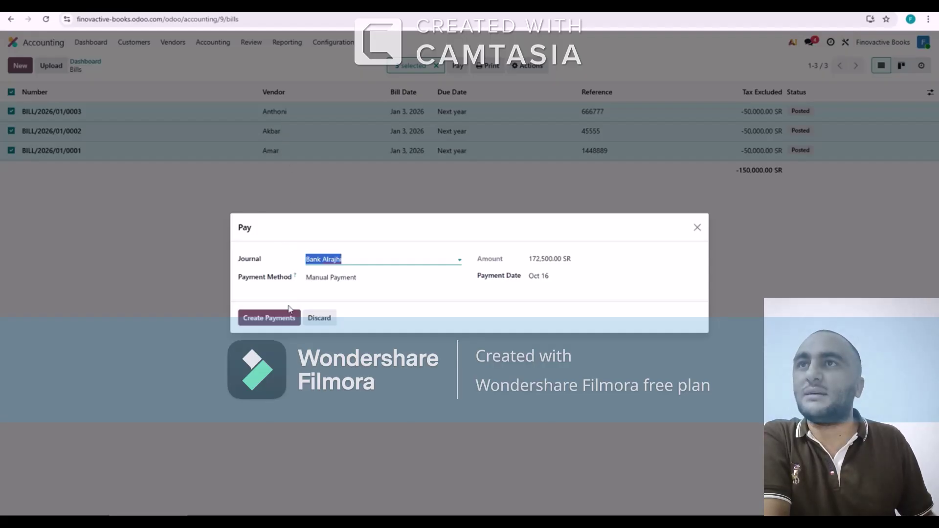
click(275, 321)
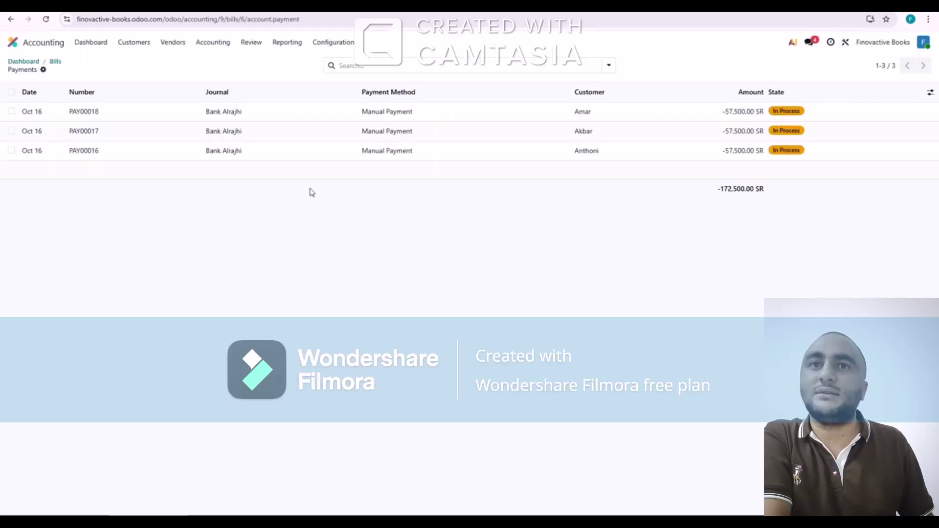
click(29, 62)
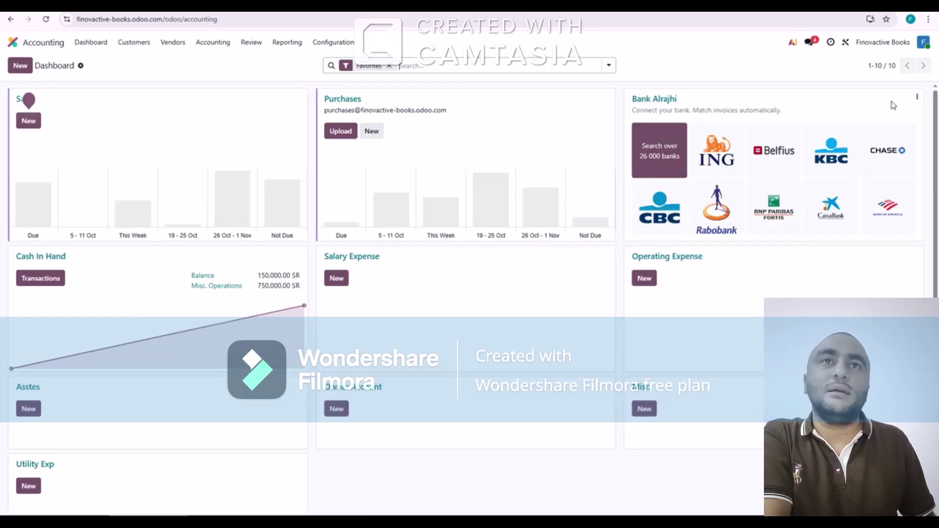
Open Bank Alrajhi bank matching and cancel the statement file upload
click(666, 101)
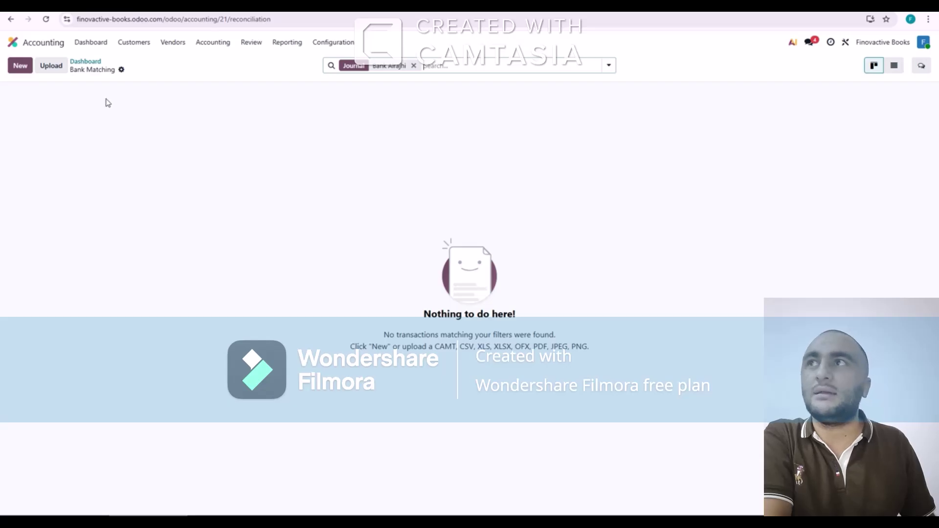
click(59, 72)
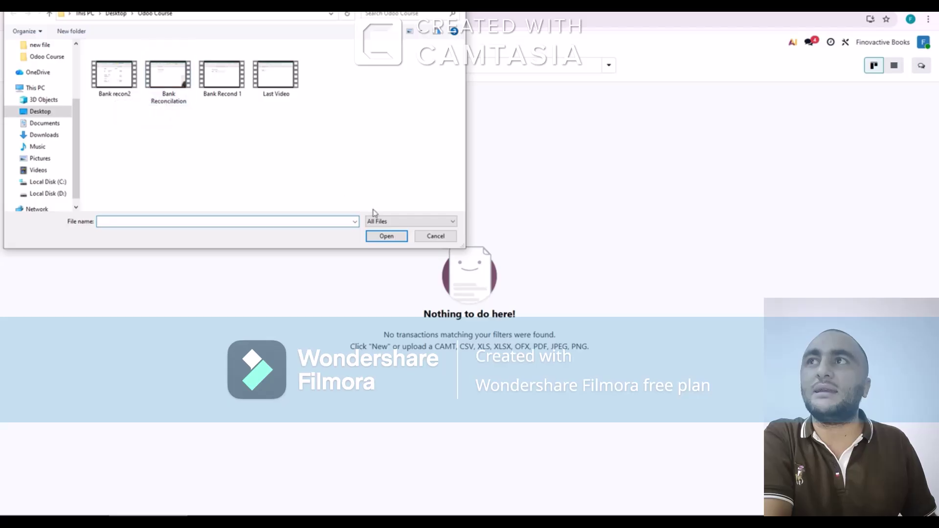
click(435, 236)
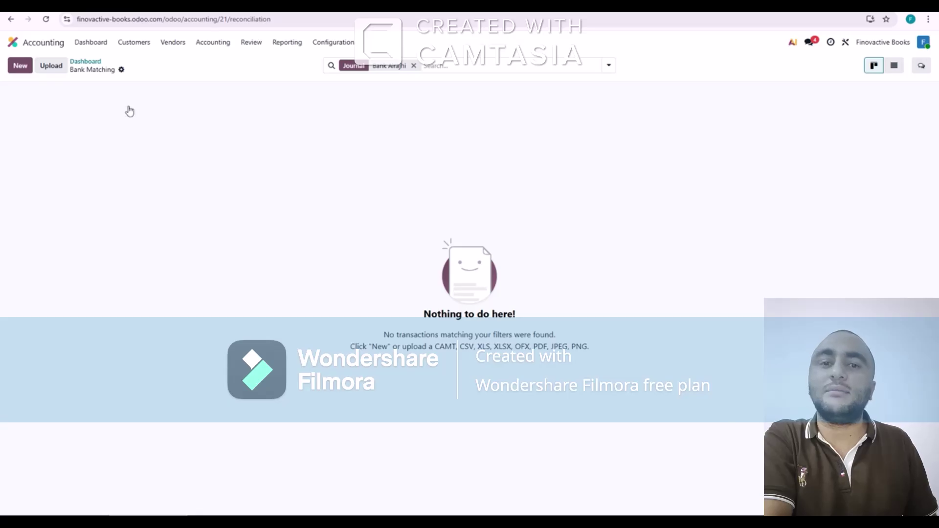
Record a -57,500.00 SR bank transaction labelled as paid to the first vendor, with that vendor as partner
key(alt+c)
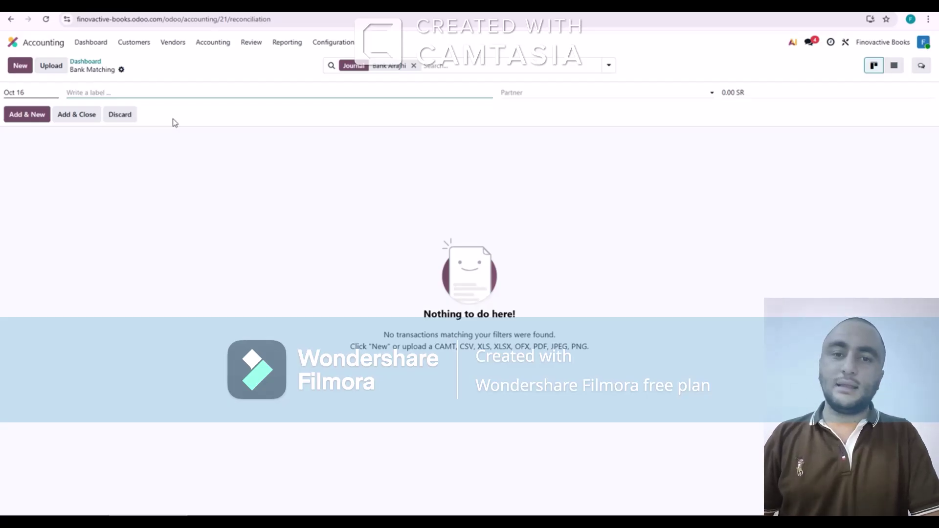
text(A)
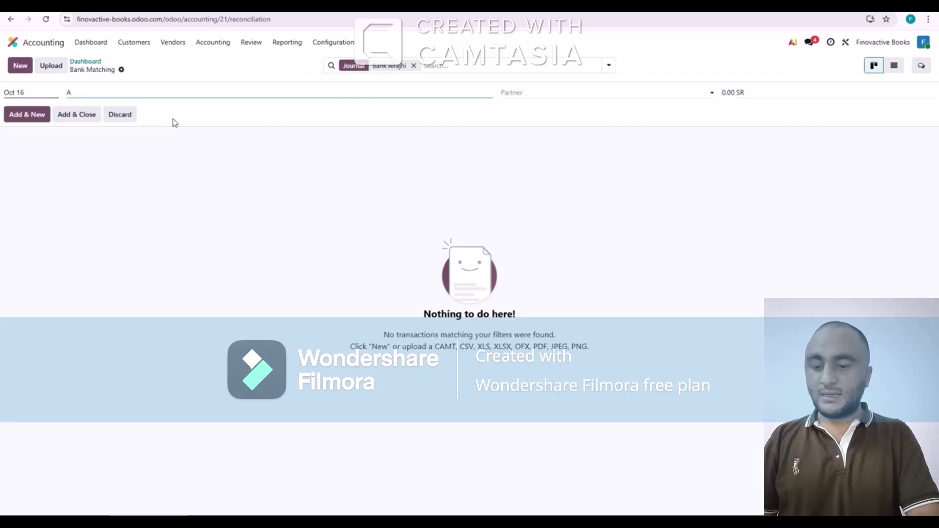
key(BackSpace)
text(Paid to)
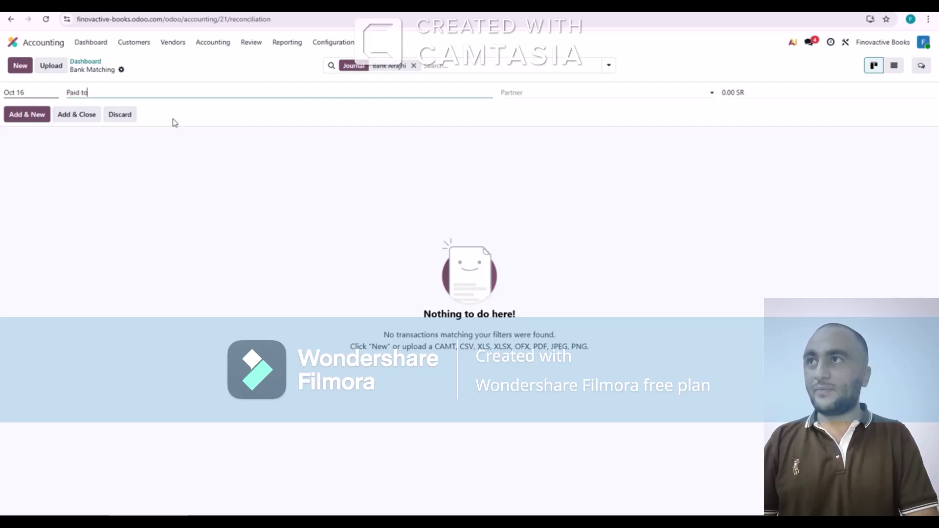
text( amar)
key(Tab)
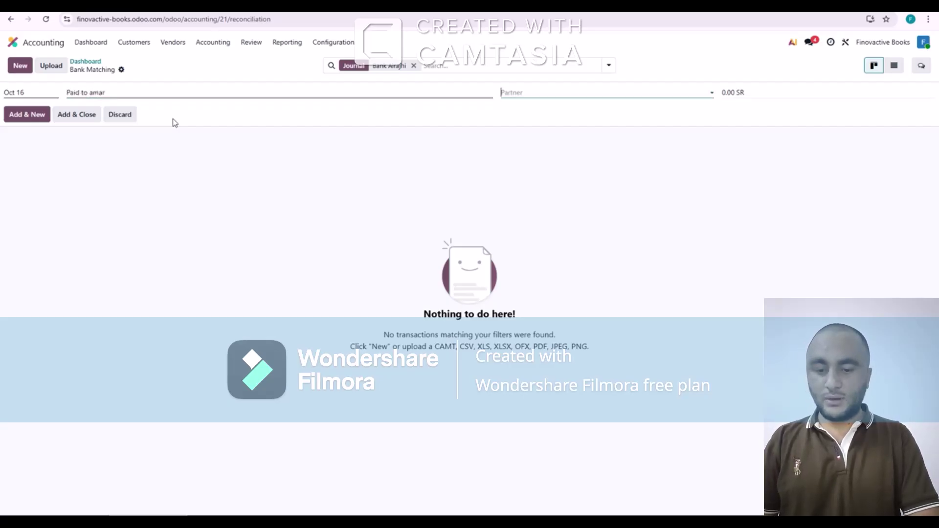
text(amar)
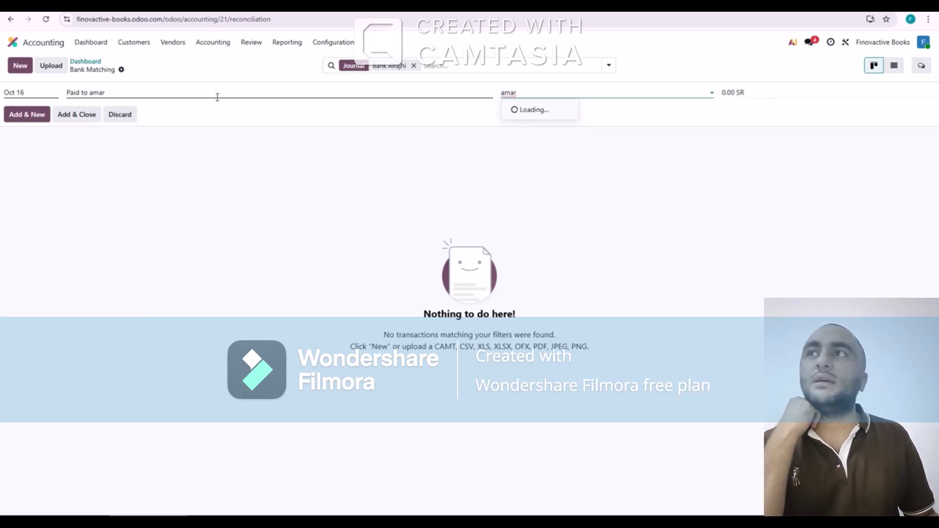
click(514, 112)
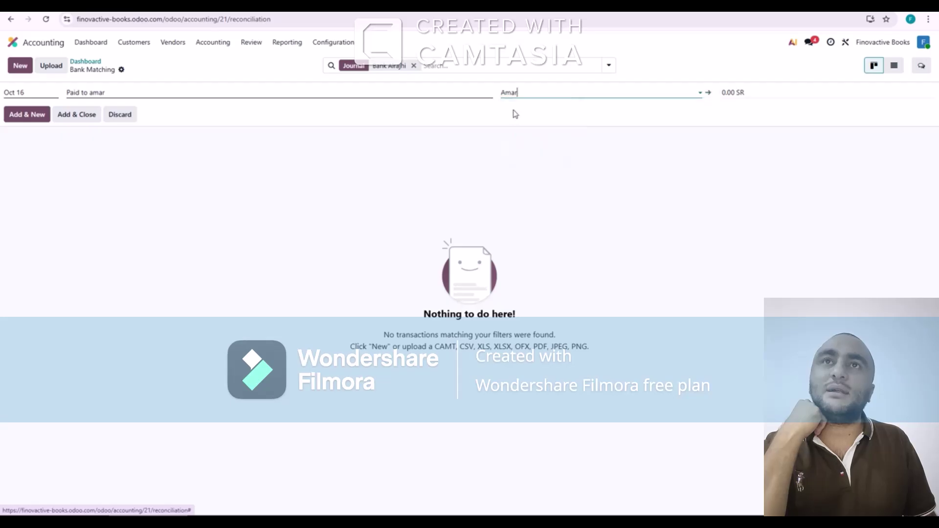
key(Tab)
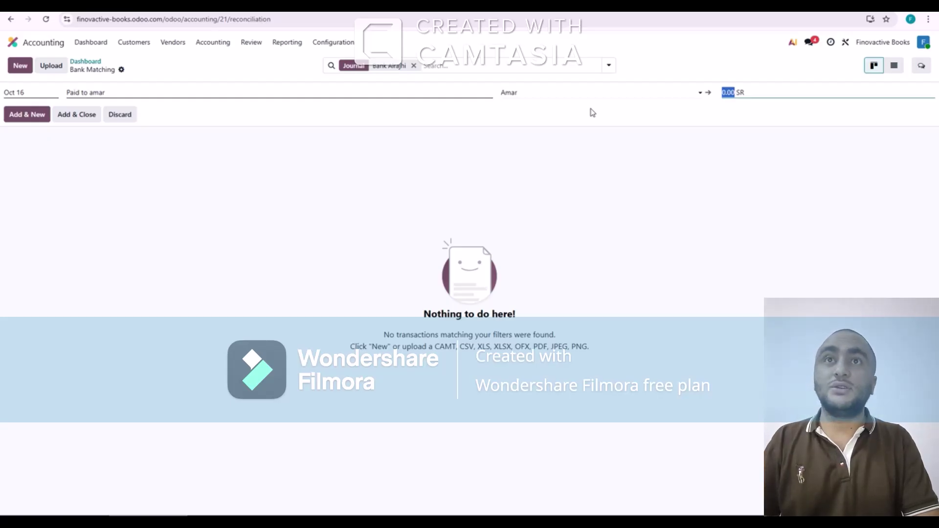
key(BackSpace)
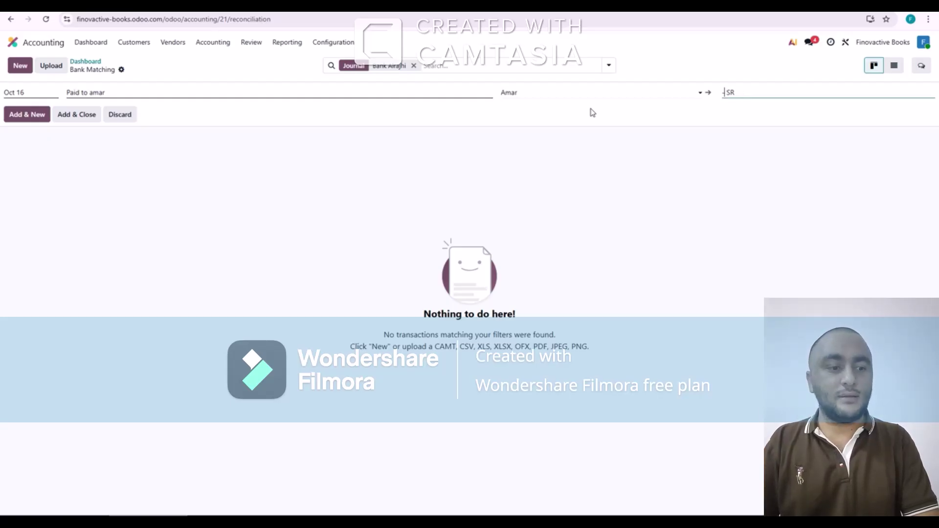
text(-5 )
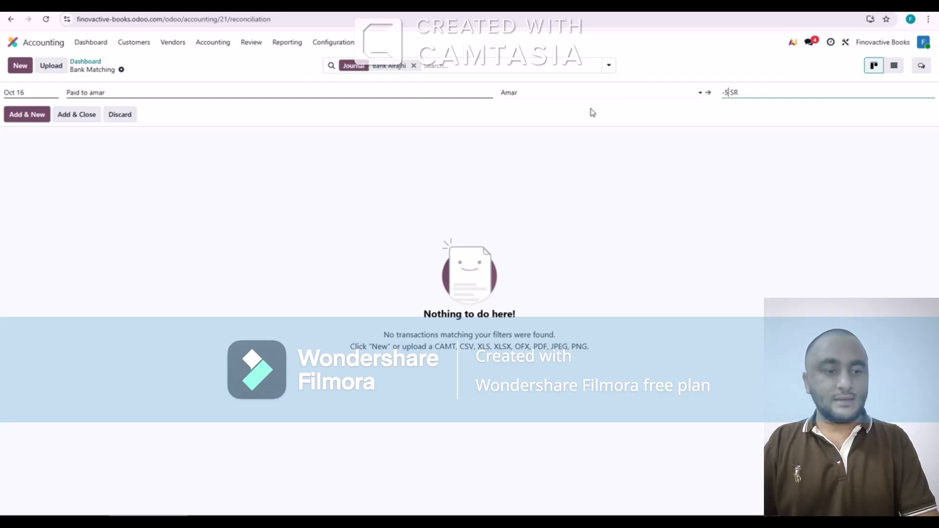
text(7500)
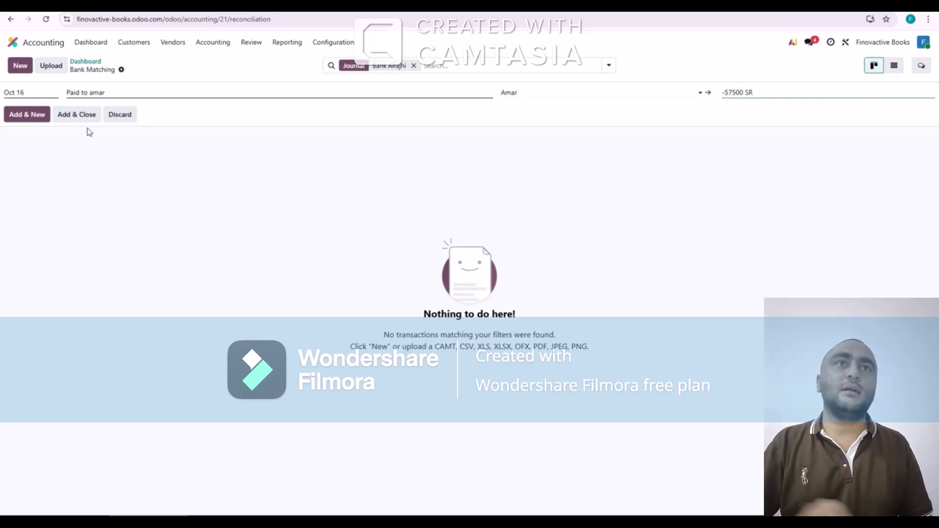
click(42, 118)
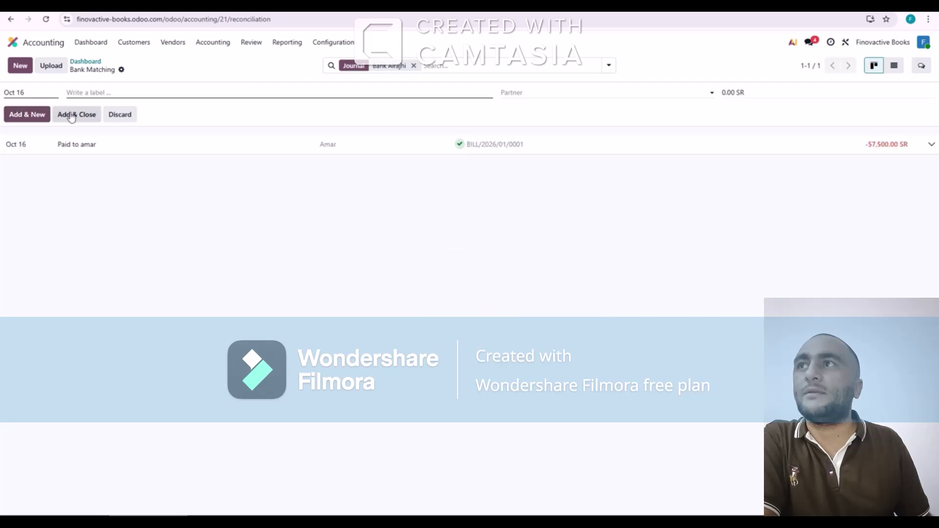
Add the second vendor's -57,500.00 SR payment transaction, matched to BILL/2026/01/0002
click(89, 92)
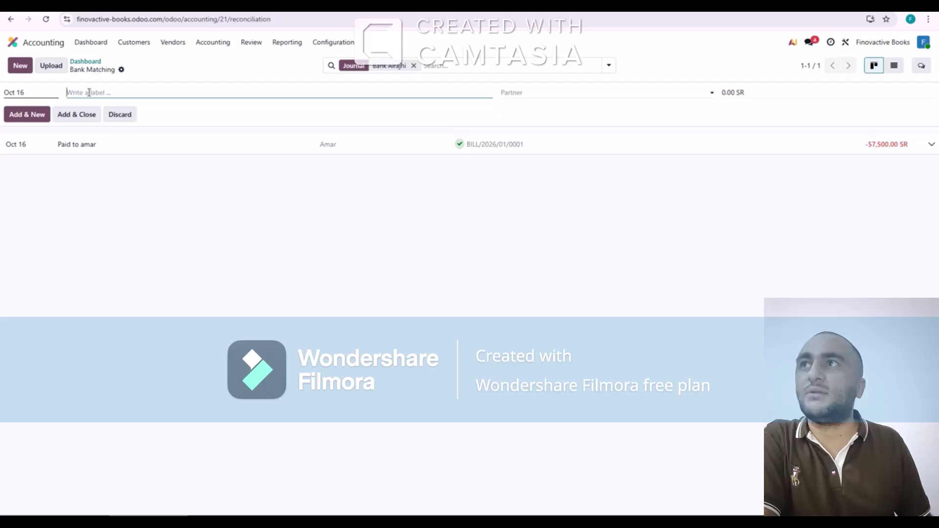
text(paid to ak)
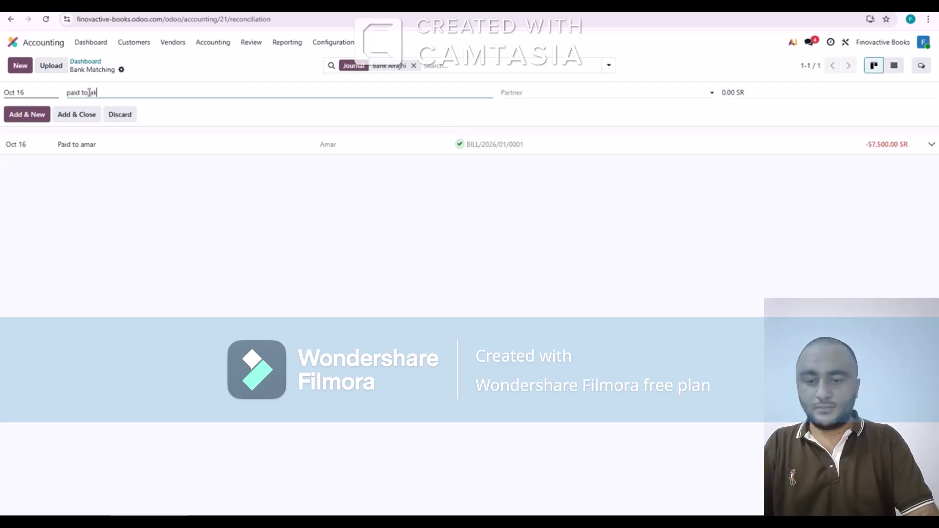
text(bar)
key(Tab)
text(akb)
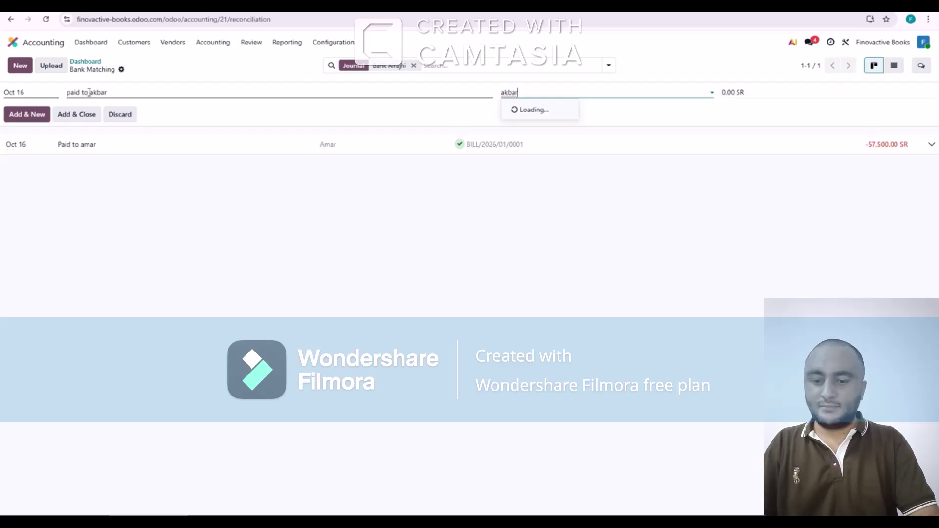
key(Return)
key(Tab)
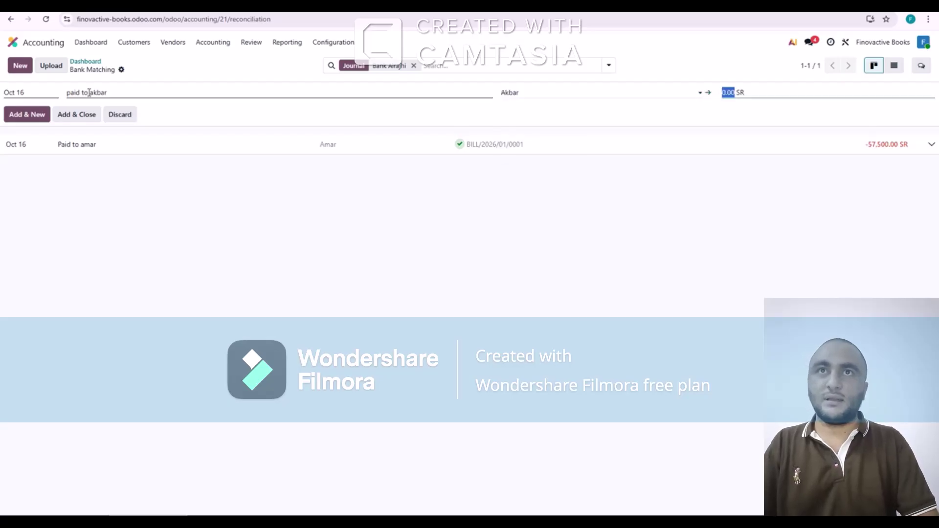
key(BackSpace)
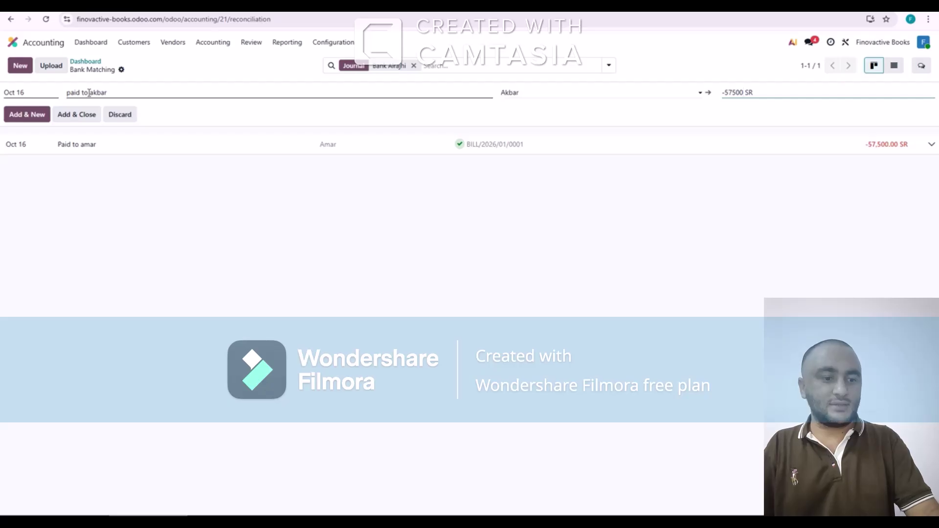
click(25, 116)
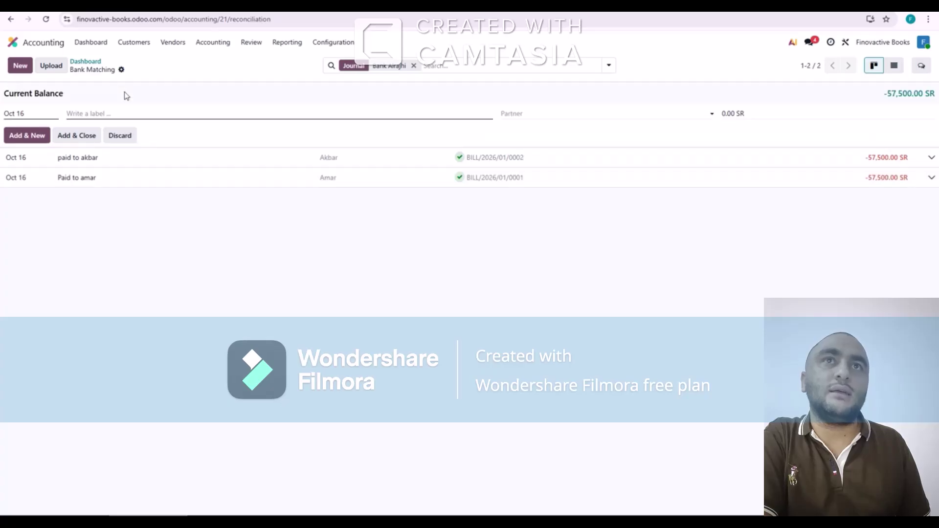
Add the third vendor's -57,500.00 SR transaction, matched to BILL/2026/01/0003
click(20, 66)
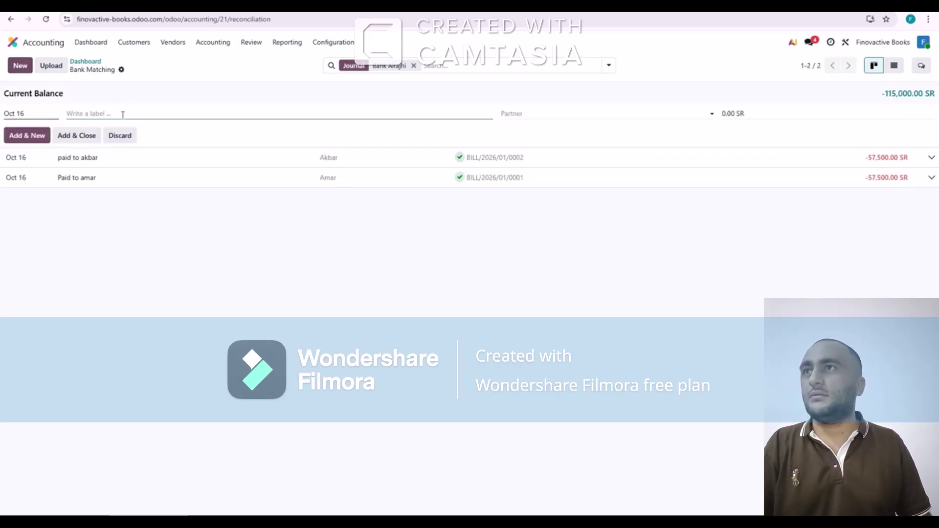
text(anthoni)
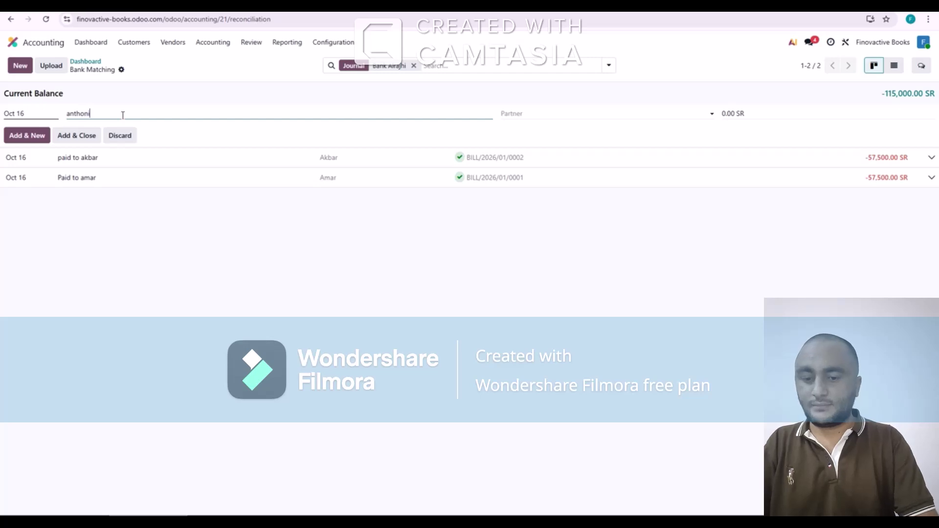
key(Tab)
text(anth)
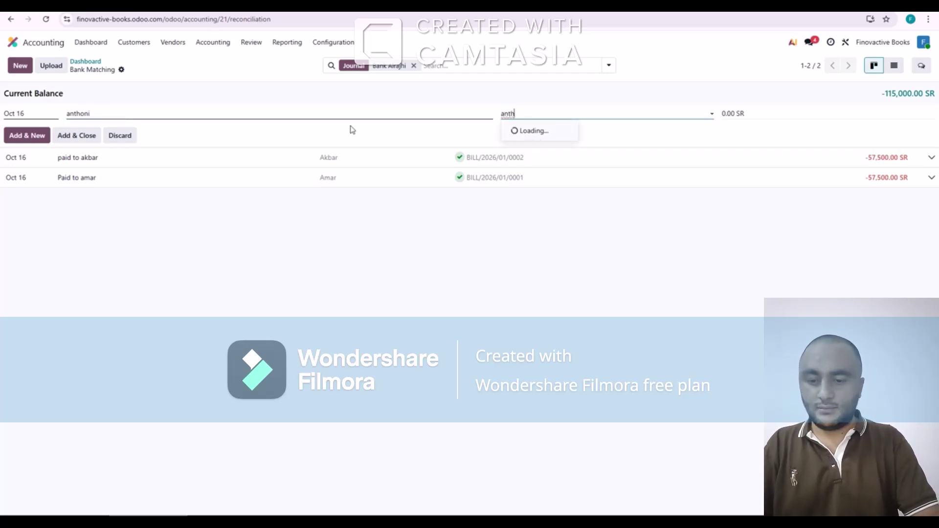
click(526, 131)
key(Tab)
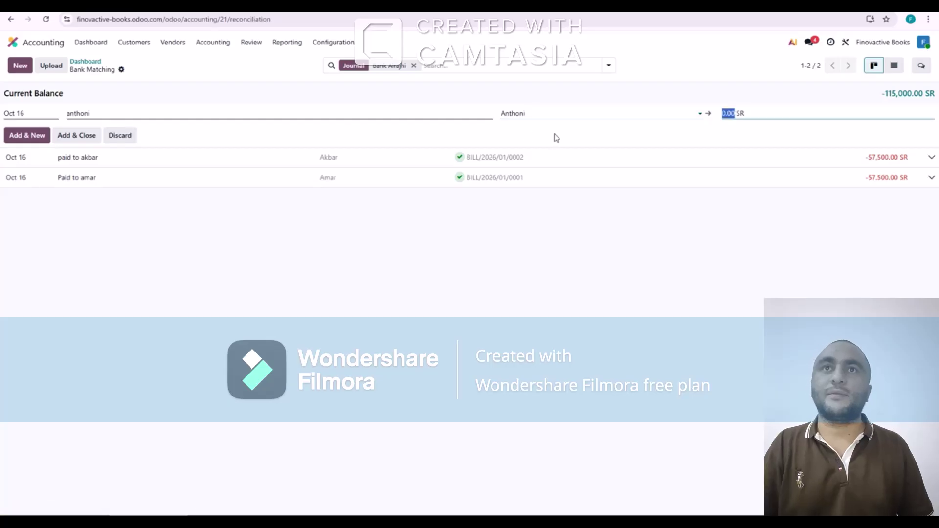
text(-)
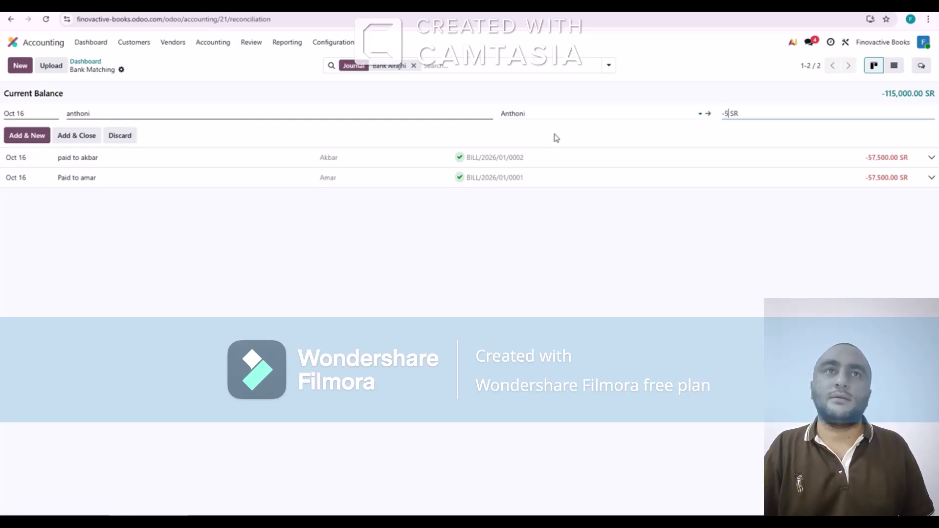
text(57500)
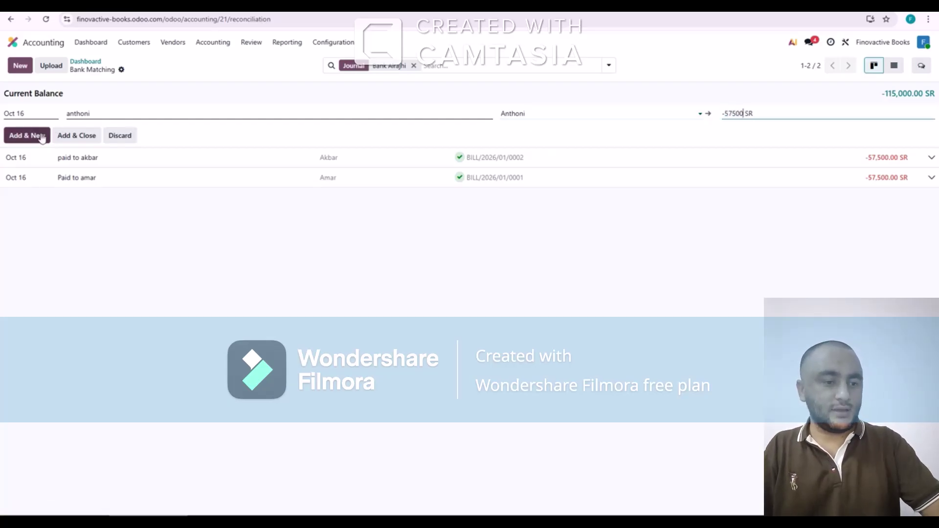
click(67, 140)
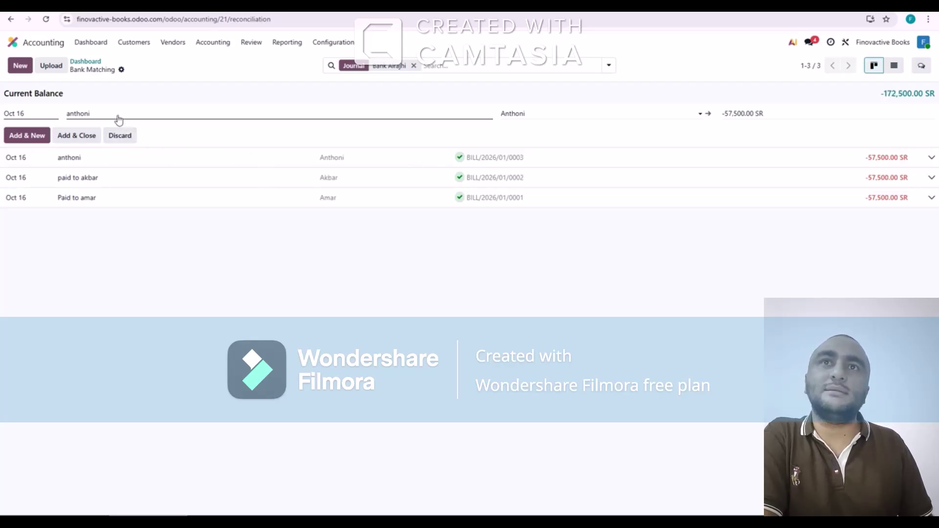
click(119, 134)
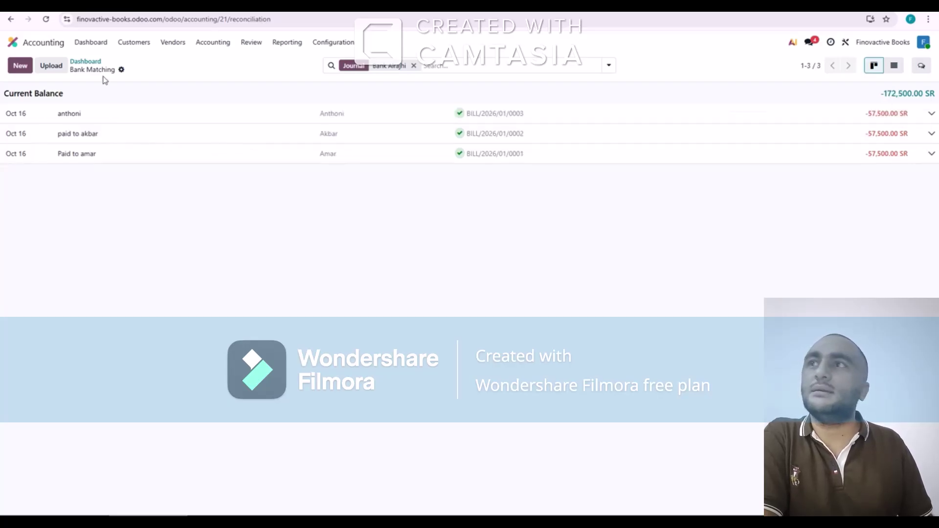
Verify all three -57,500.00 SR Bank Alrajhi vendor payments show as reconciled
click(488, 118)
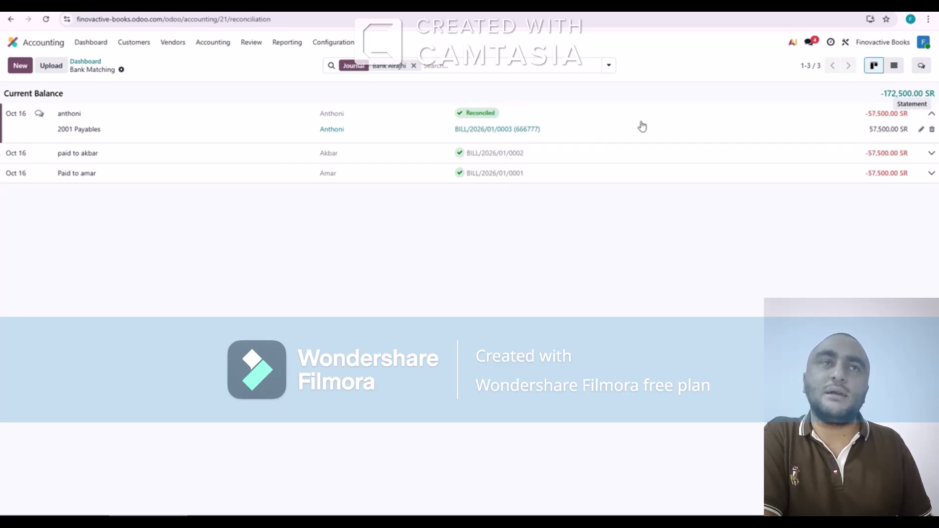
click(91, 66)
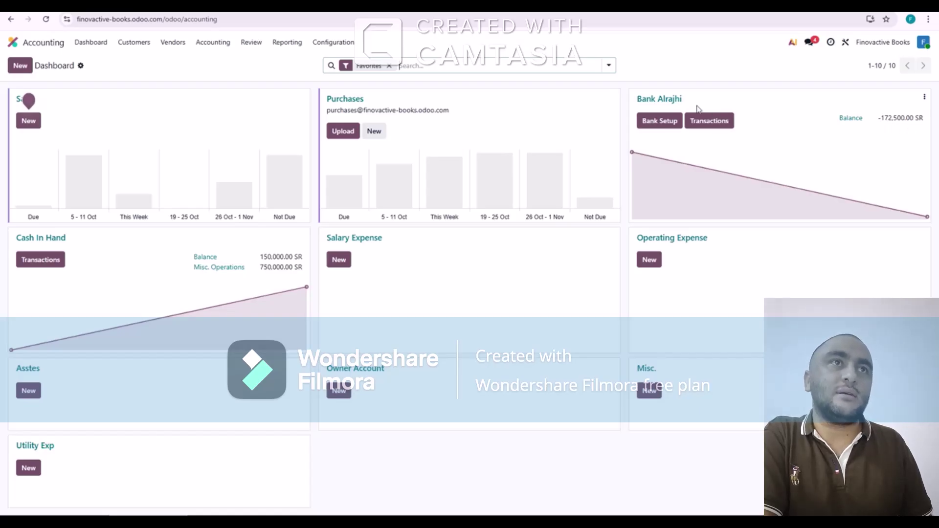
click(705, 120)
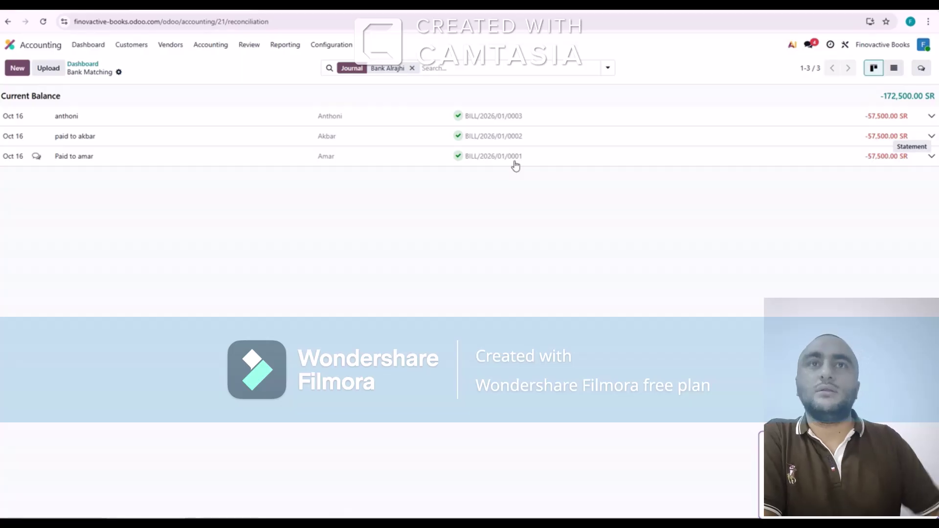
click(485, 118)
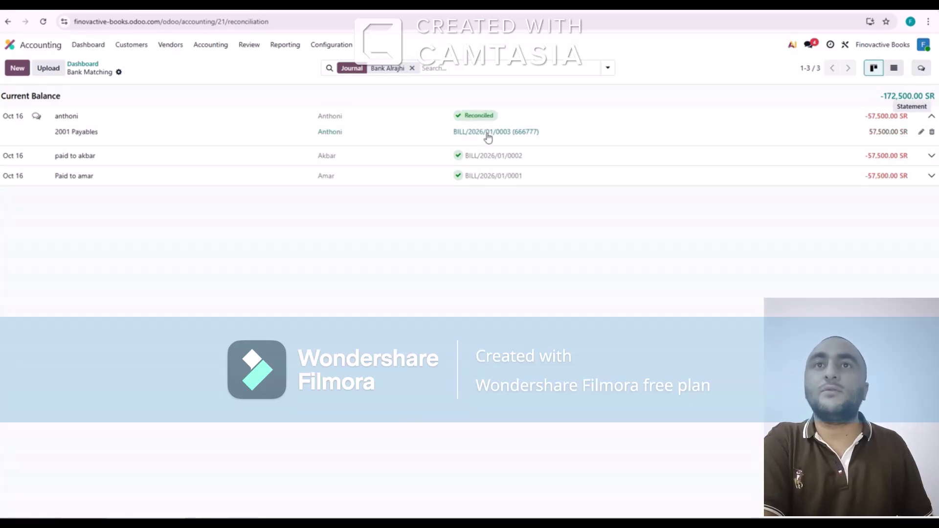
click(349, 156)
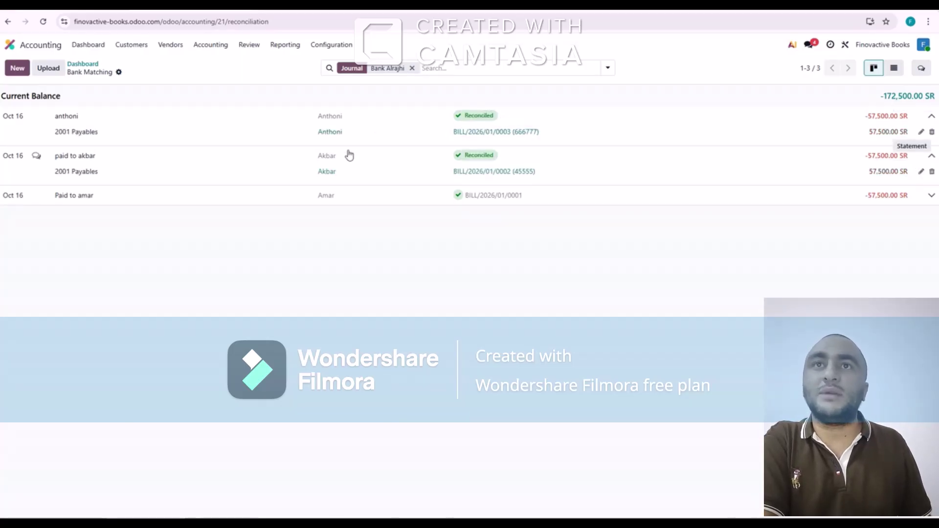
click(341, 192)
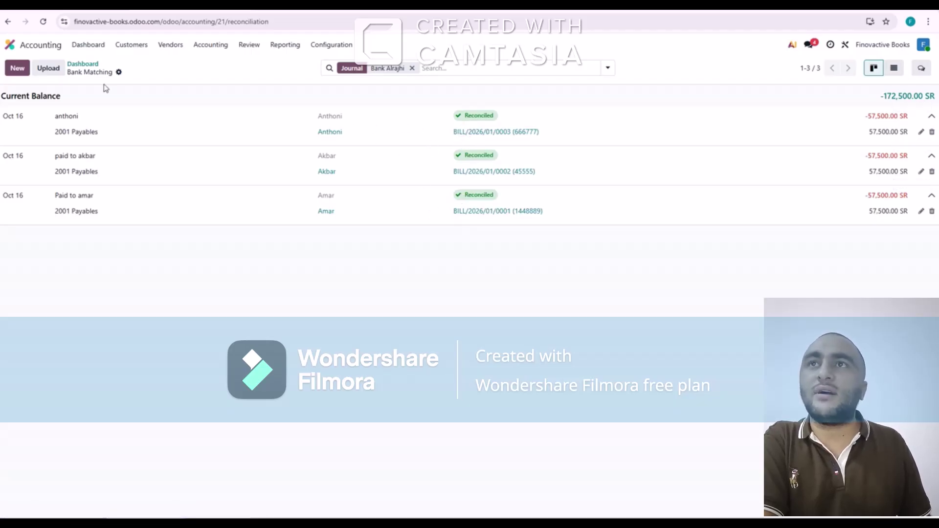
click(90, 64)
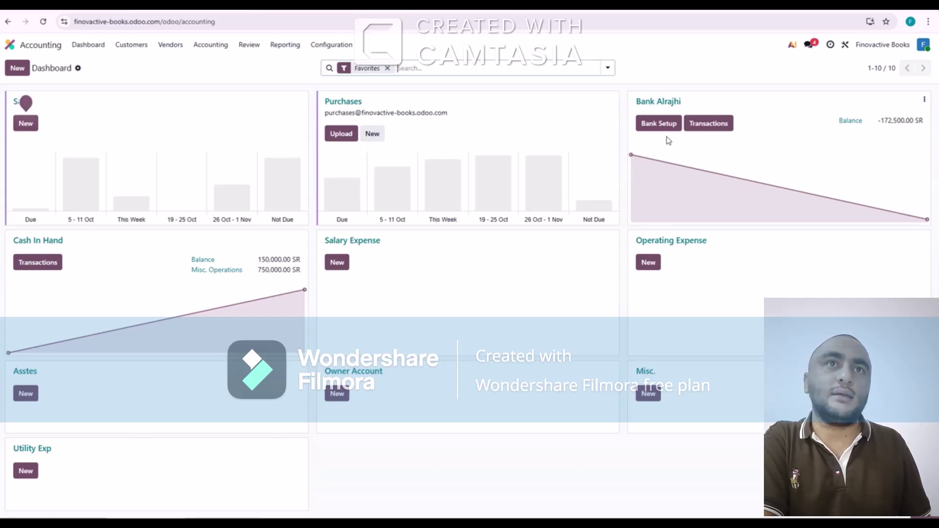
Add a 115,000.00 SR Bank Alrajhi receipt for the first customer
click(708, 128)
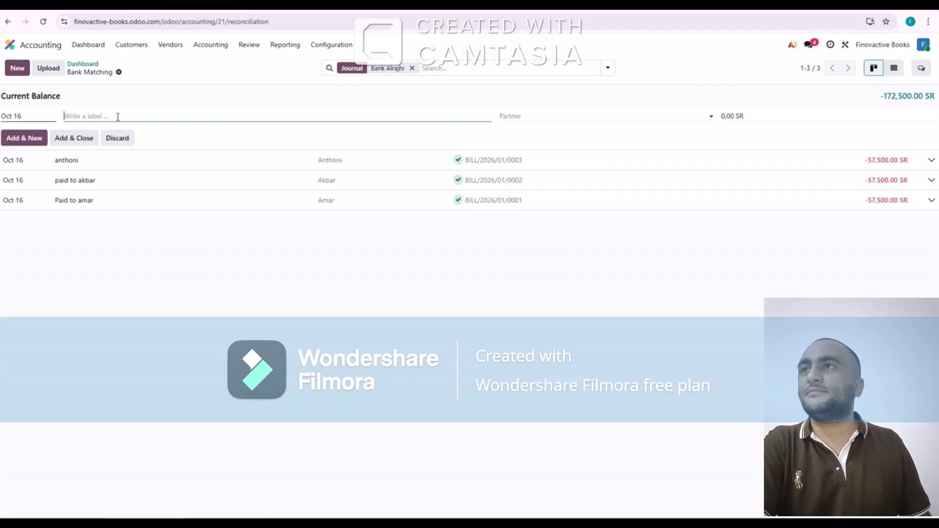
text(albert)
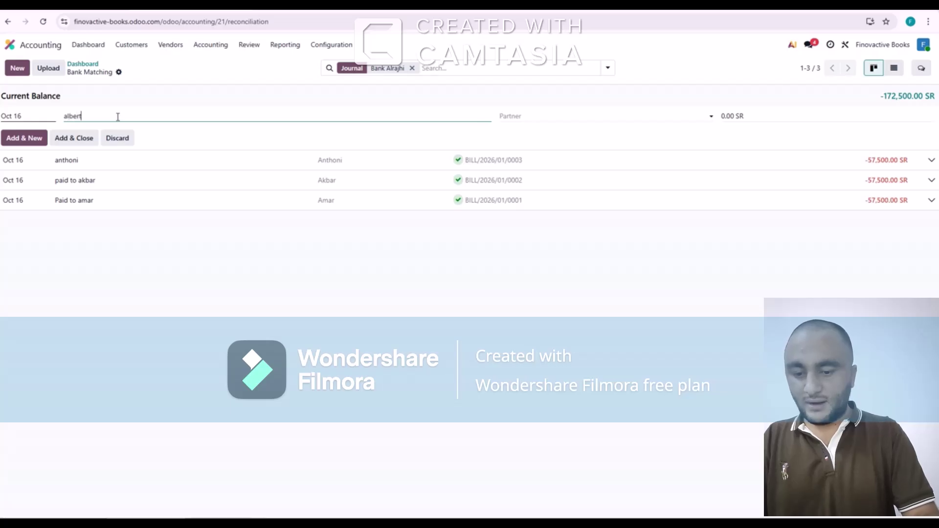
key(Tab)
text(alb)
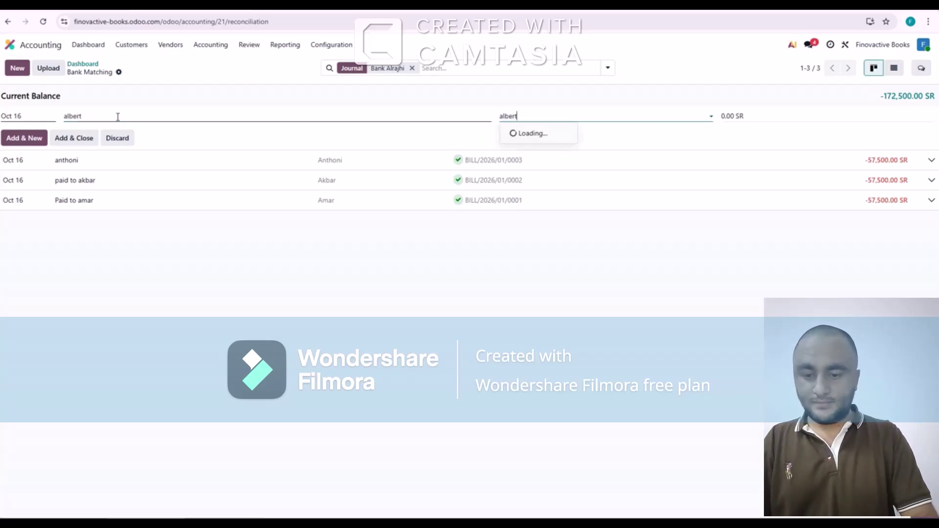
text(ert)
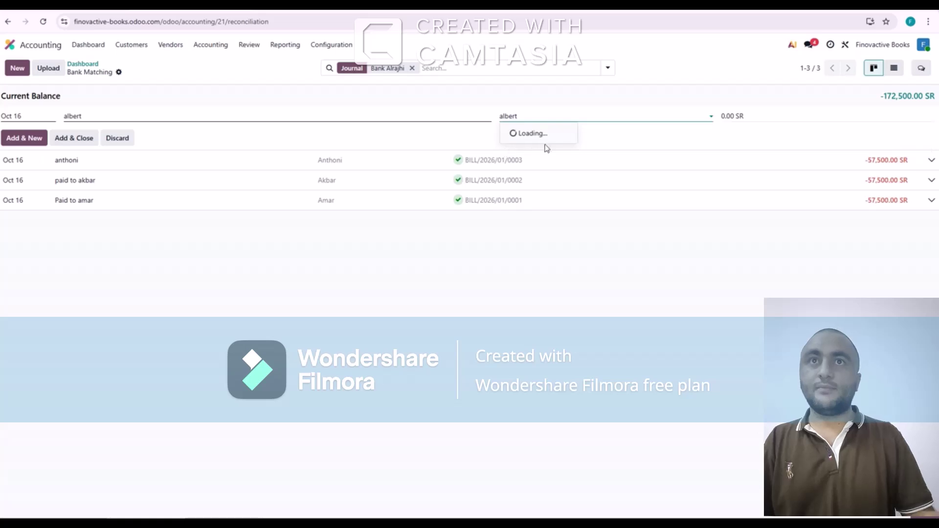
click(545, 140)
key(Tab)
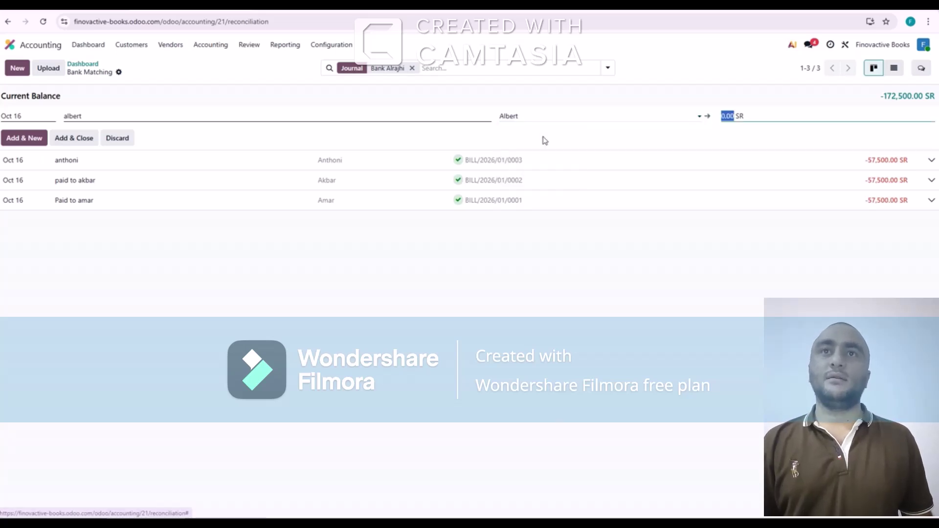
text(115000)
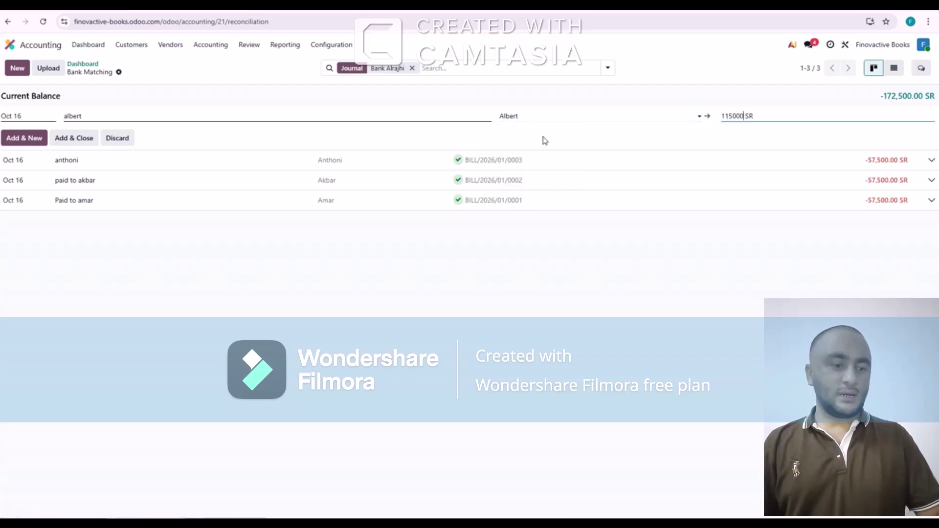
click(25, 138)
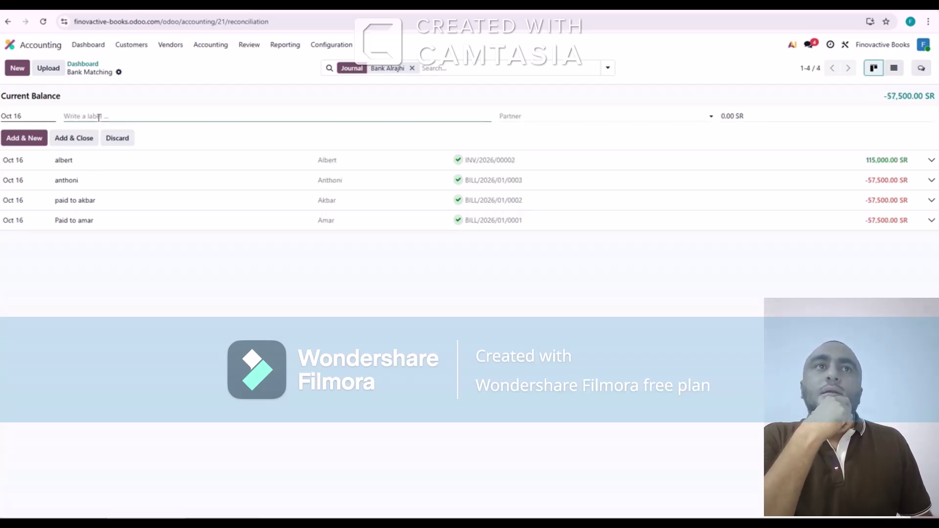
Add a second 115,000.00 SR customer receipt for the next customer
text(tesla)
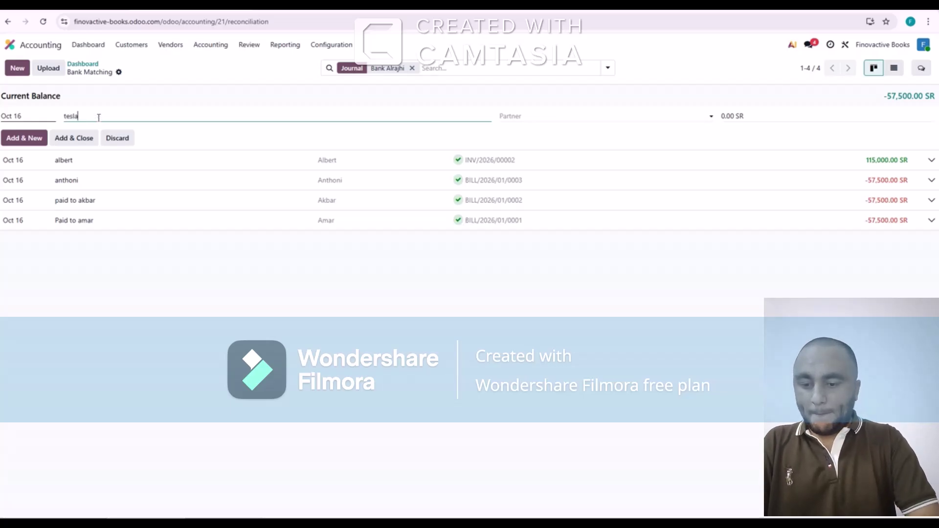
key(Tab)
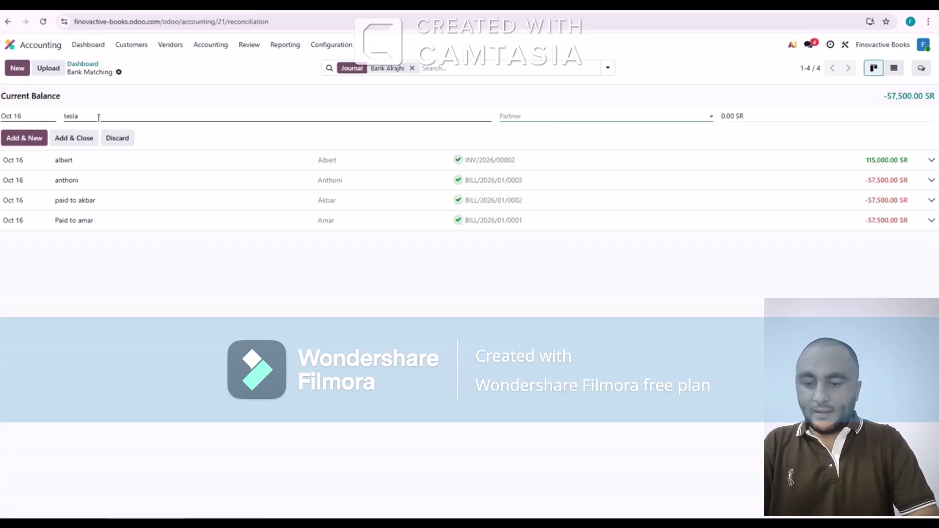
text(tesla)
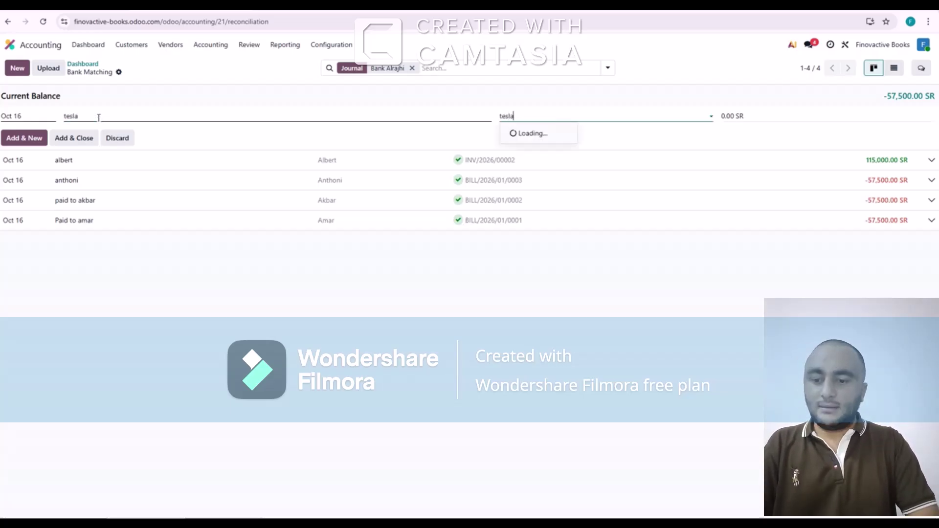
key(Return)
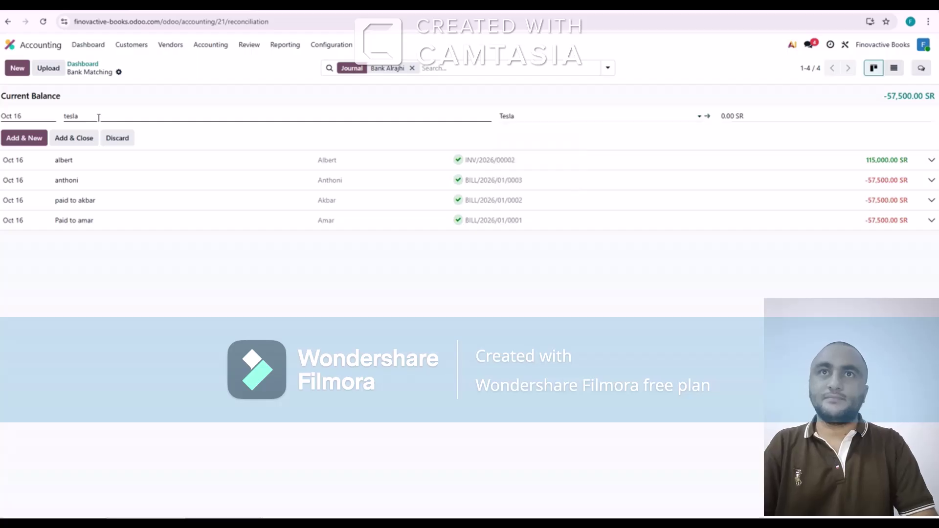
key(Tab)
text(115000)
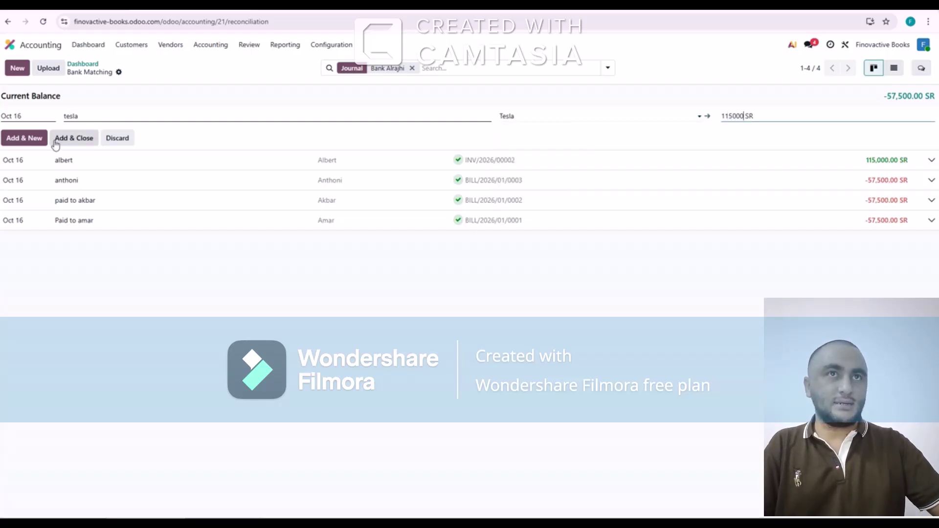
click(25, 141)
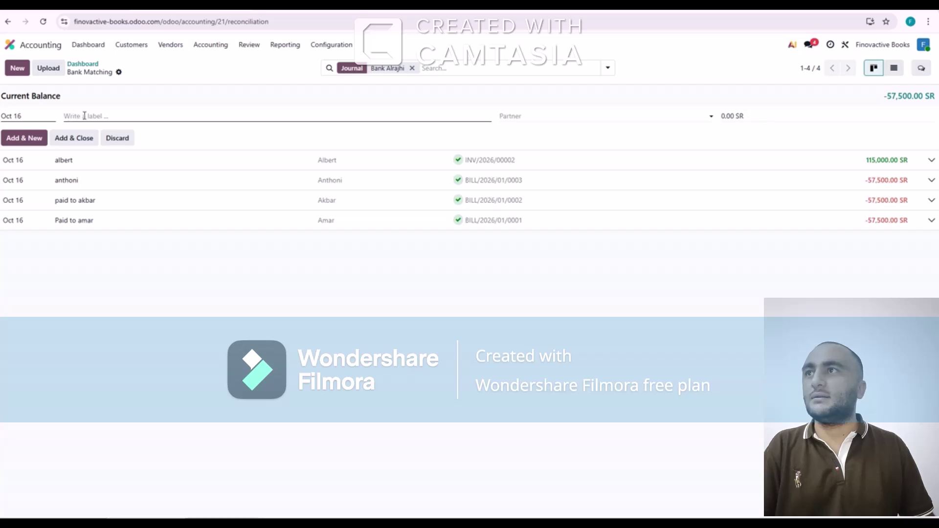
Add the third 115,000.00 SR customer receipt, matched to INV/2026/00001
text(newton)
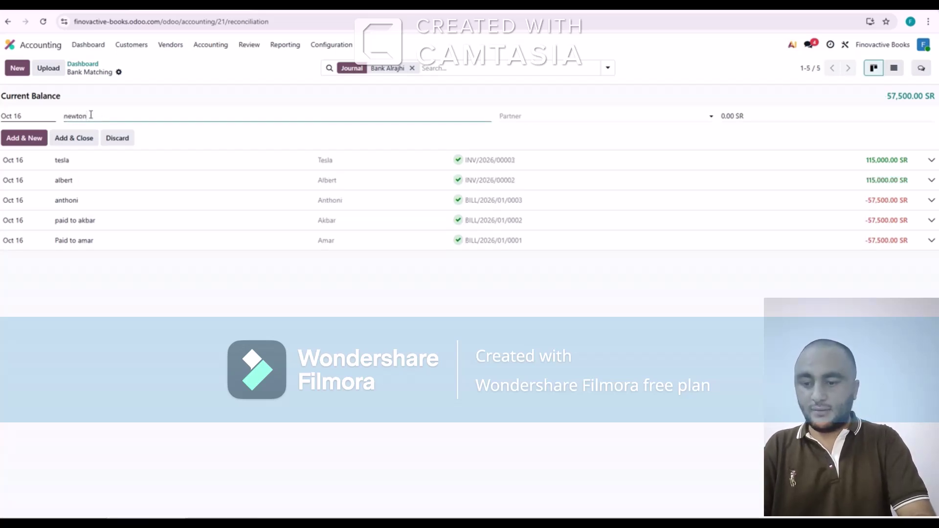
key(Tab)
text(ne)
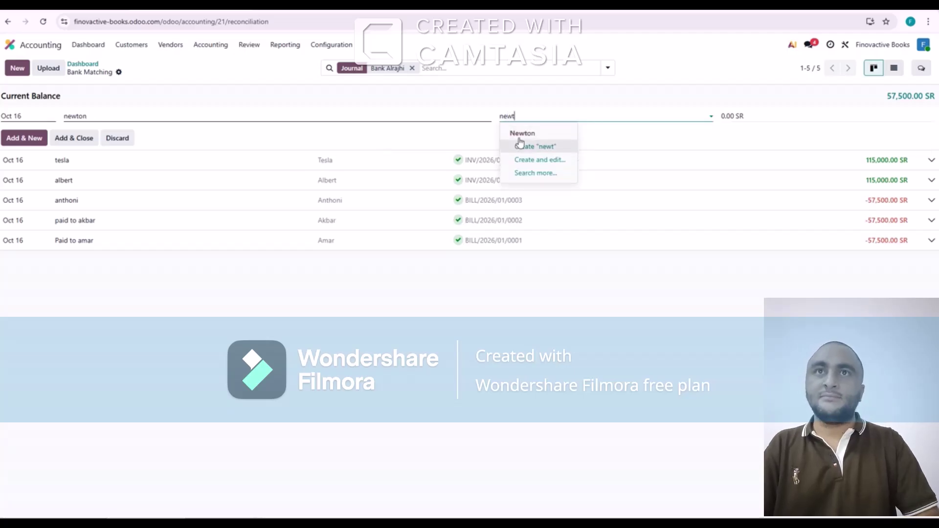
click(519, 133)
text(115000)
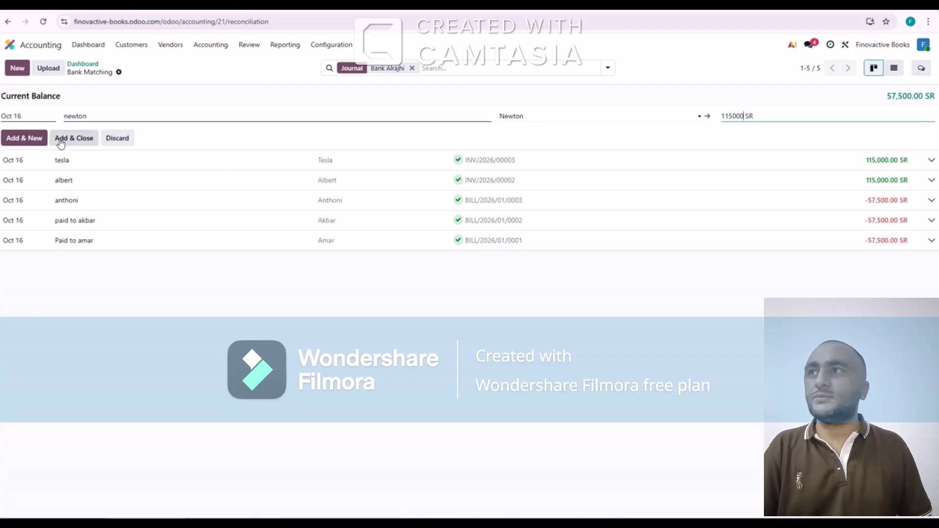
click(61, 142)
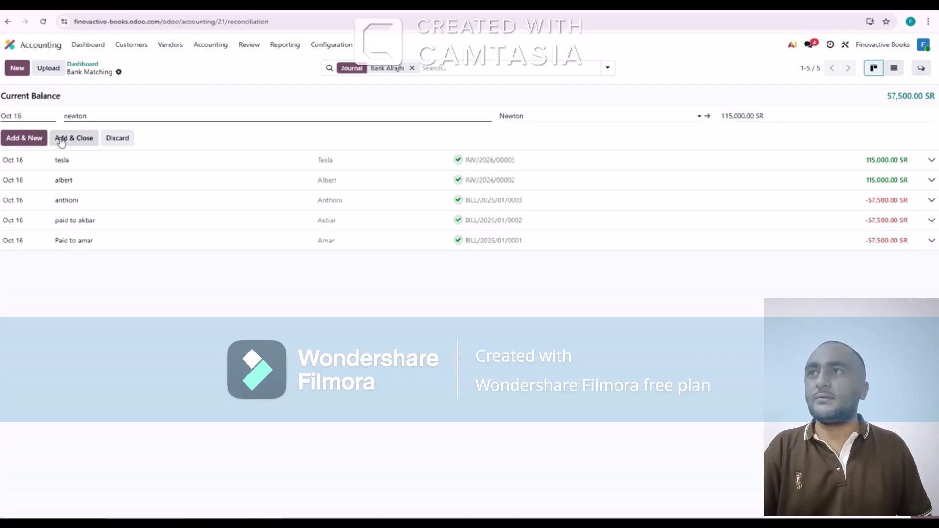
click(60, 142)
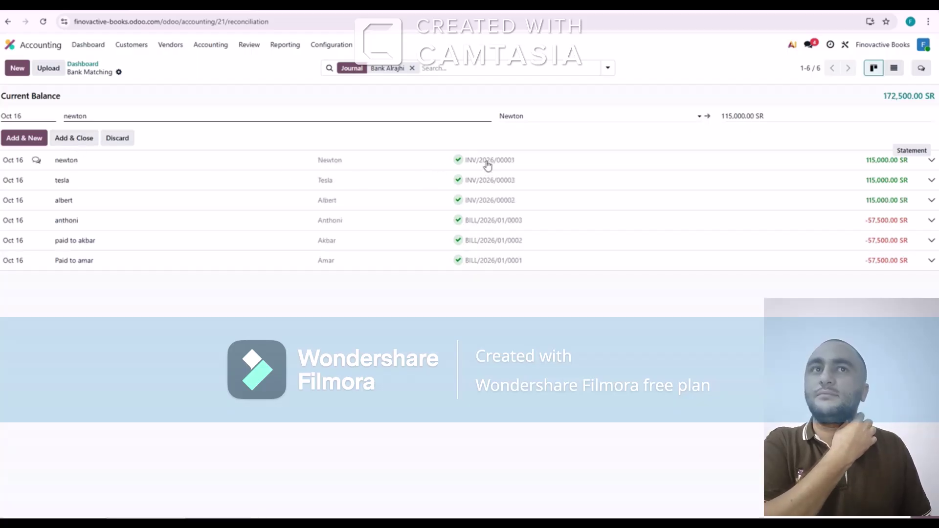
Expand the three customer receipt lines to check their reconciliation
click(487, 158)
click(491, 141)
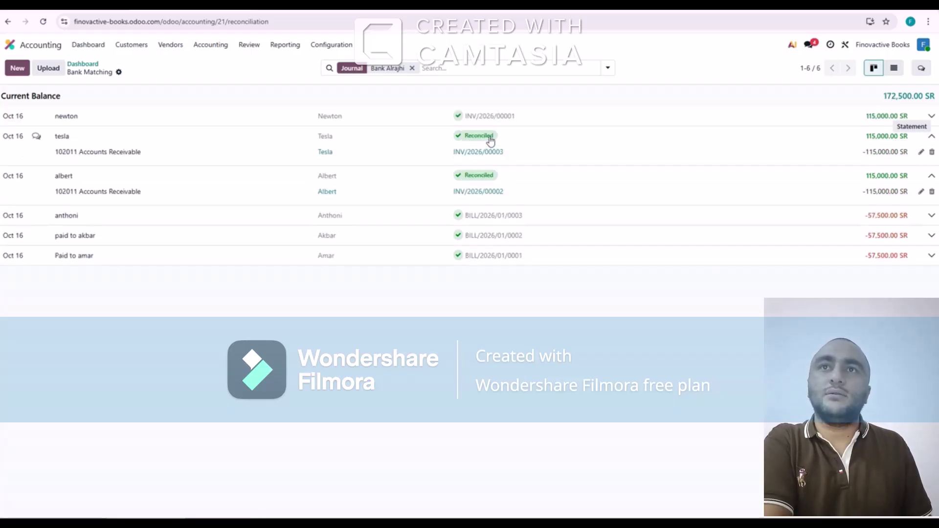
click(489, 121)
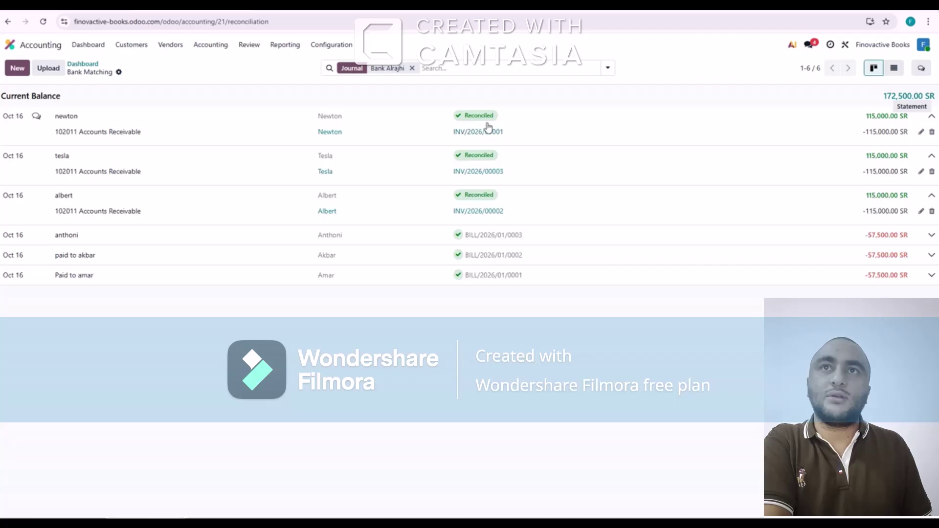
Add an unmatched 110.00 SR 'dfgdfh' statement line for a newly created partner
click(17, 68)
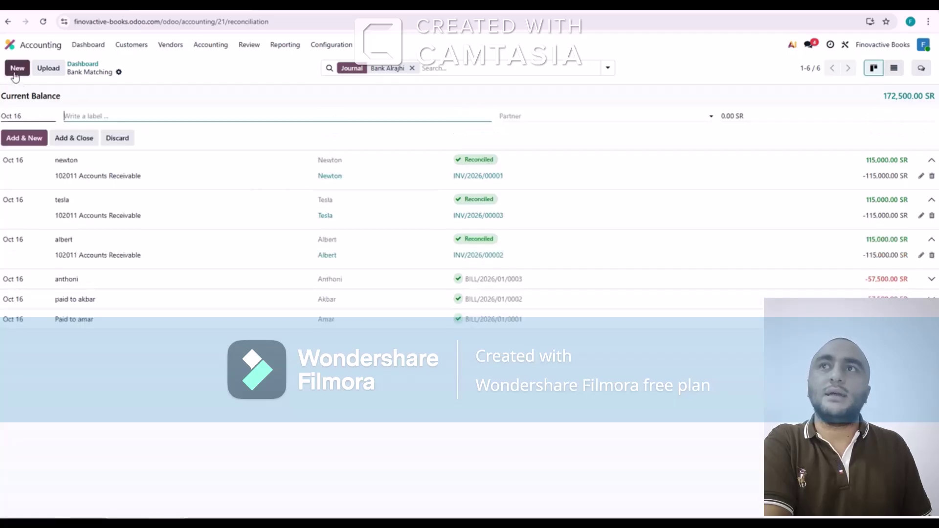
text(dfgdfh)
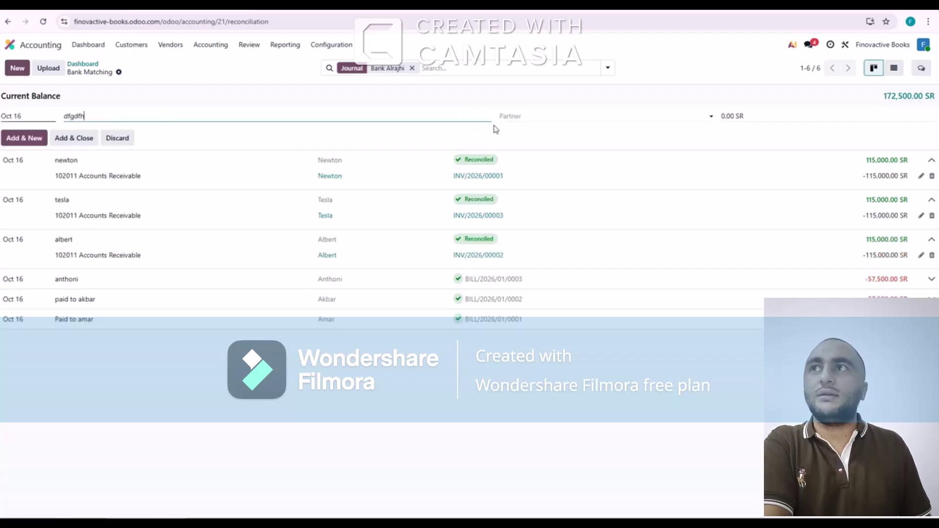
click(526, 117)
text(gfgf)
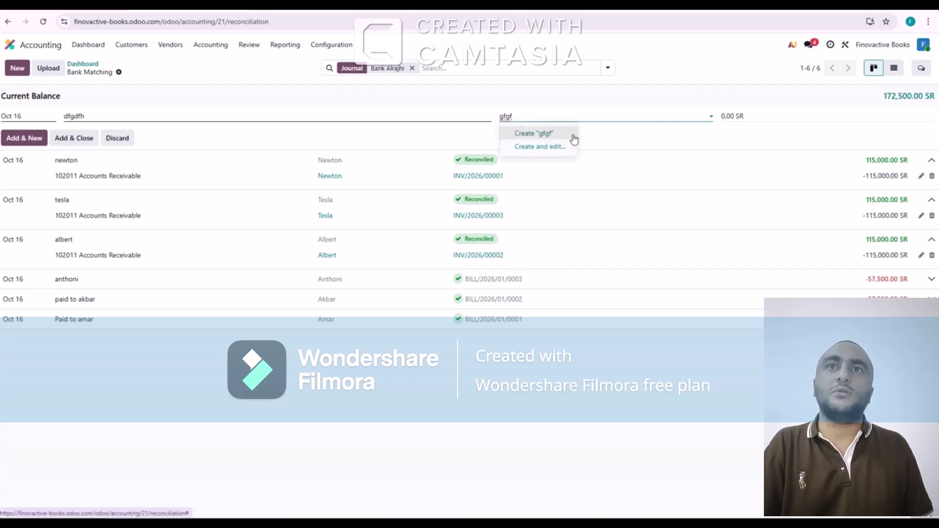
click(551, 138)
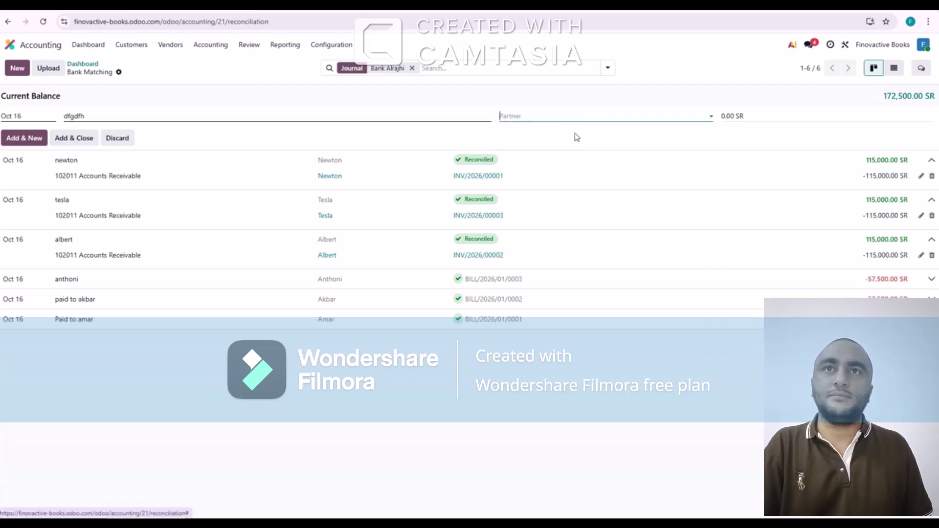
click(737, 115)
text(11)
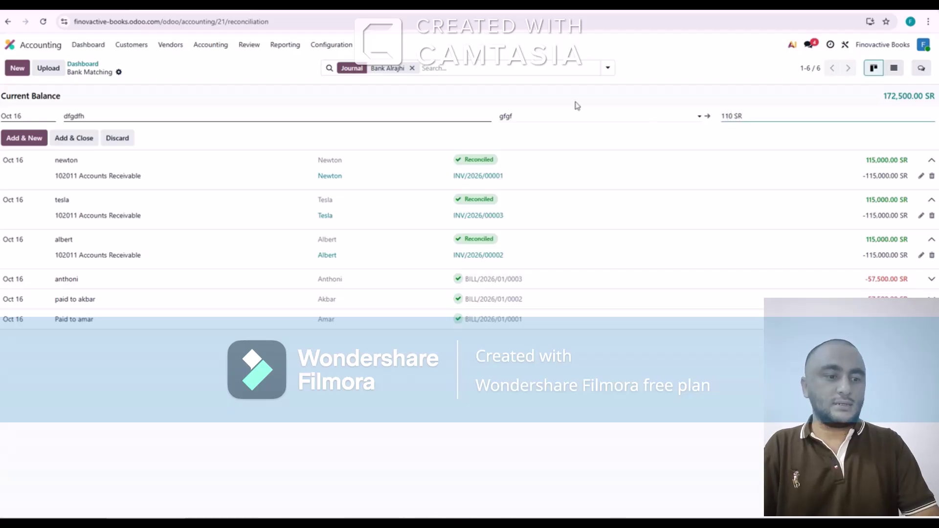
click(70, 141)
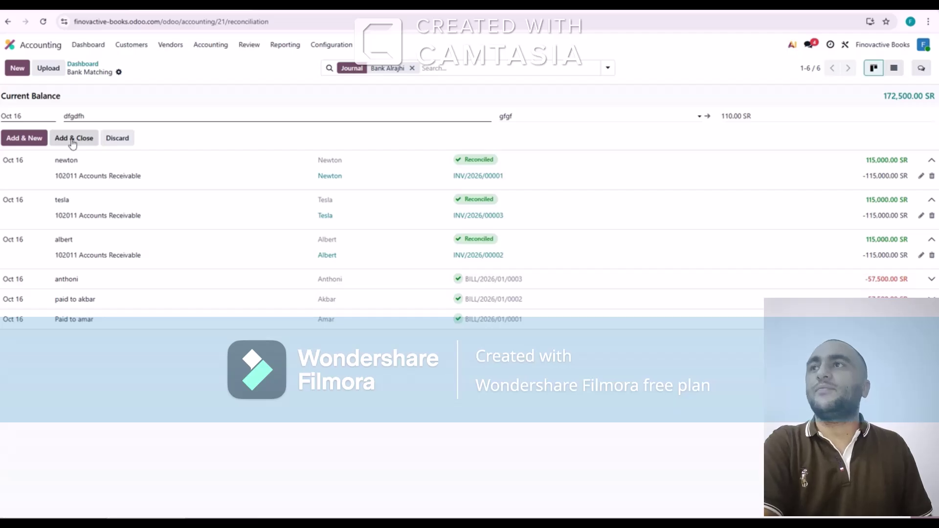
click(73, 141)
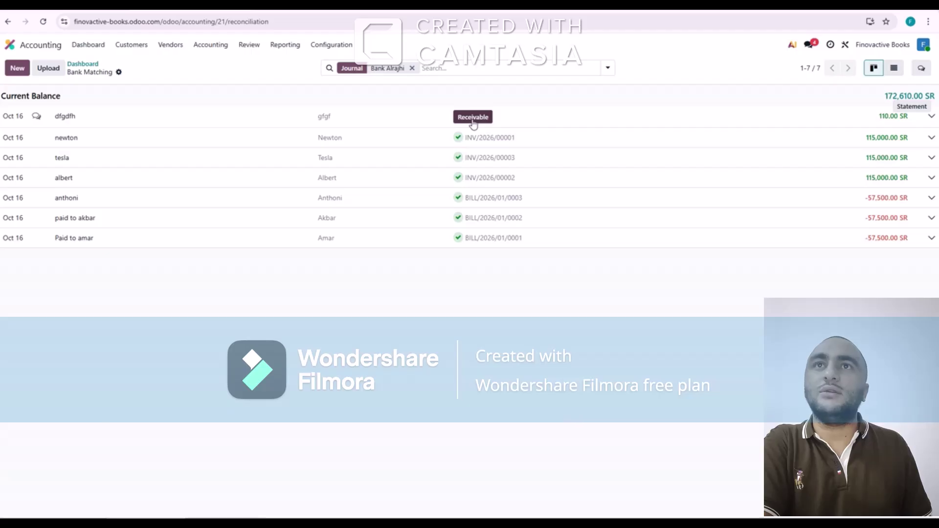
Review Bank and Cash Accounts on the Balance Sheet, then return to the dashboard
click(88, 65)
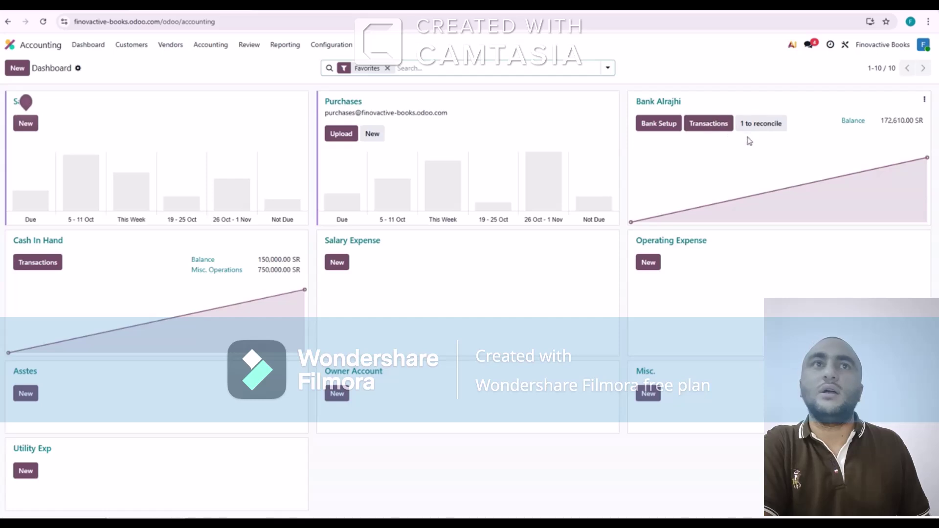
click(283, 45)
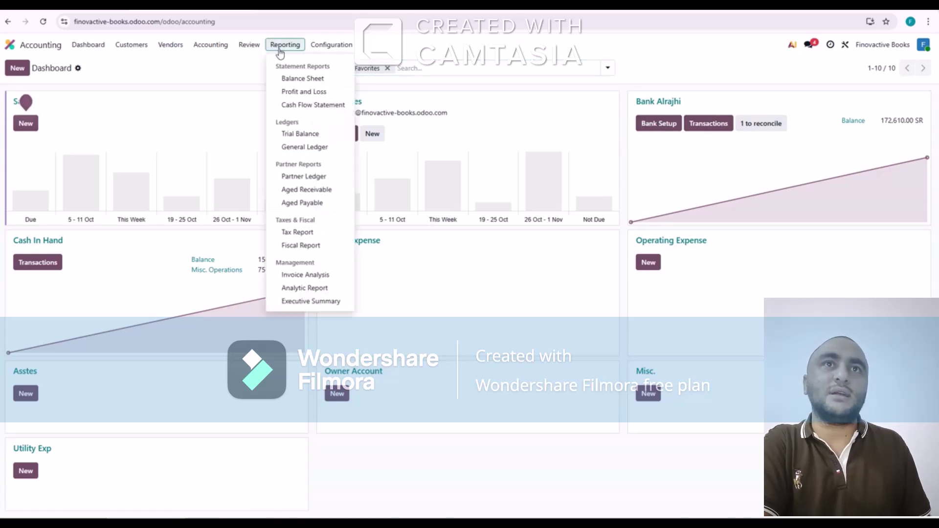
click(293, 79)
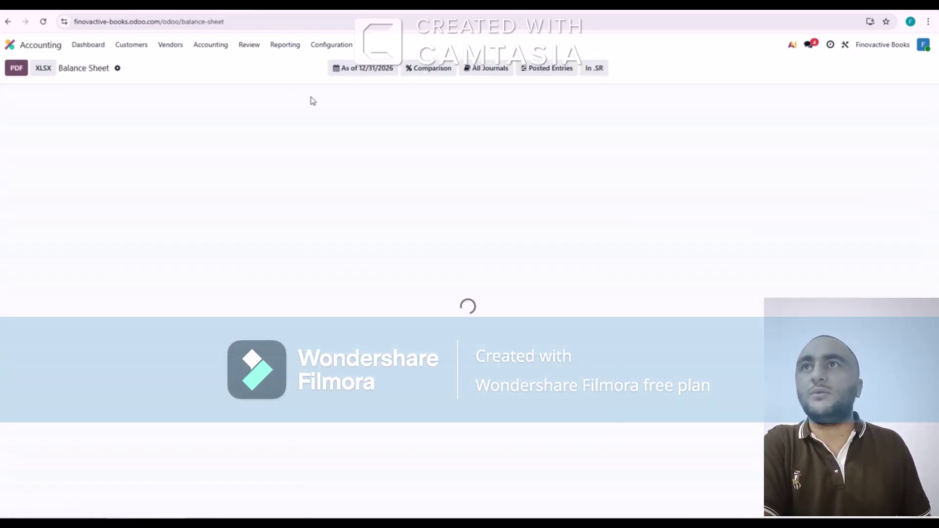
click(376, 71)
click(219, 145)
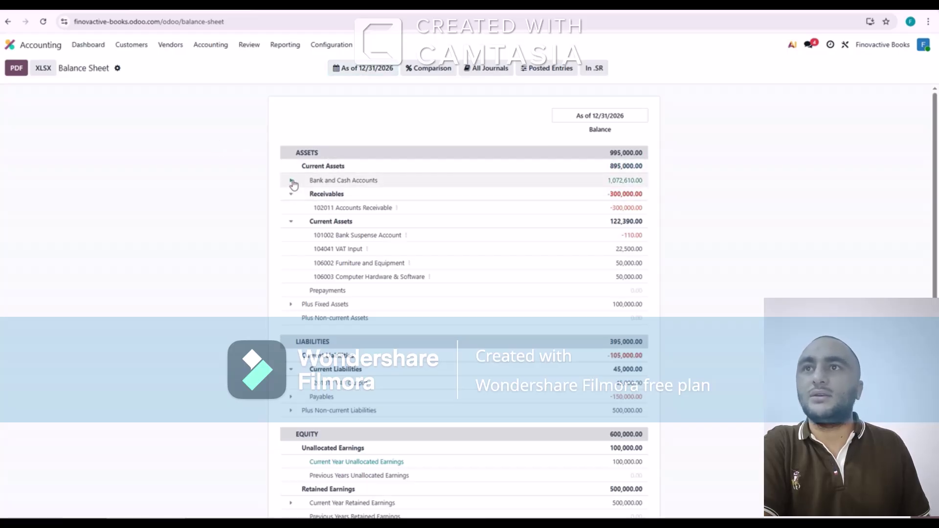
click(291, 181)
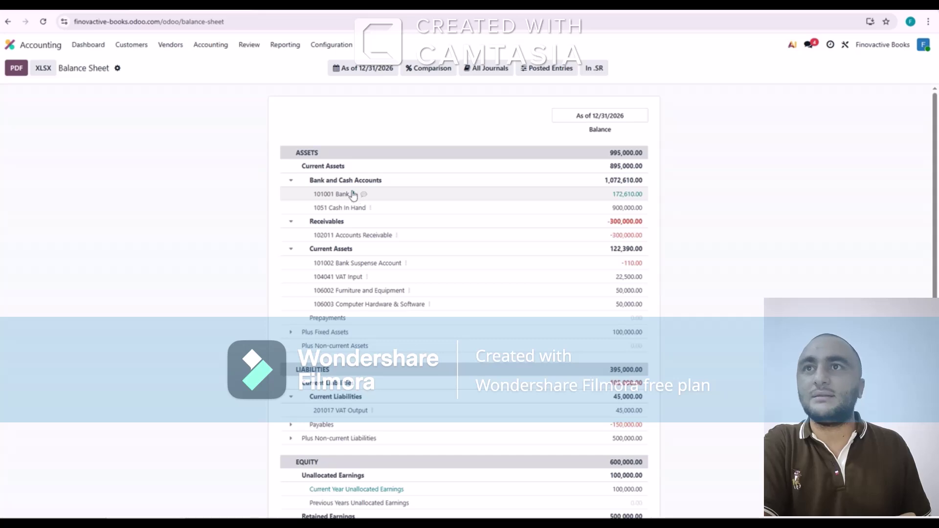
click(89, 45)
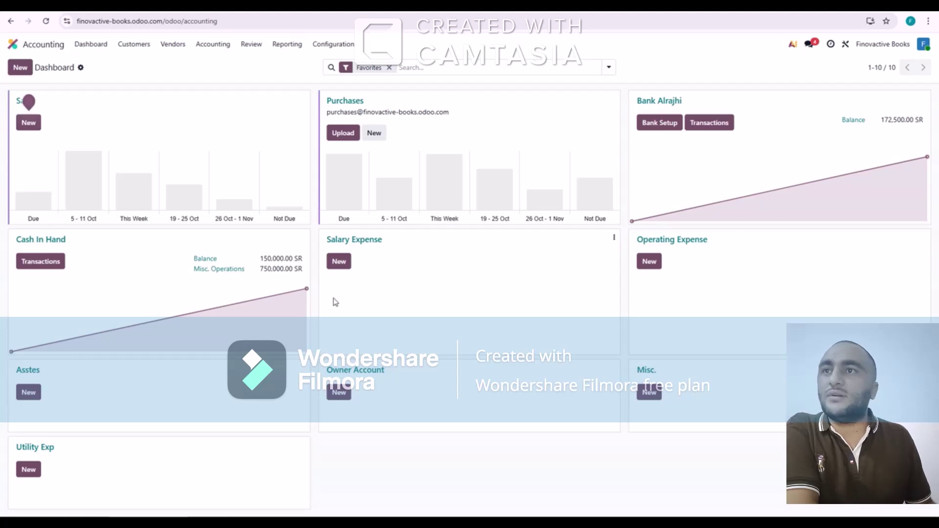
click(350, 245)
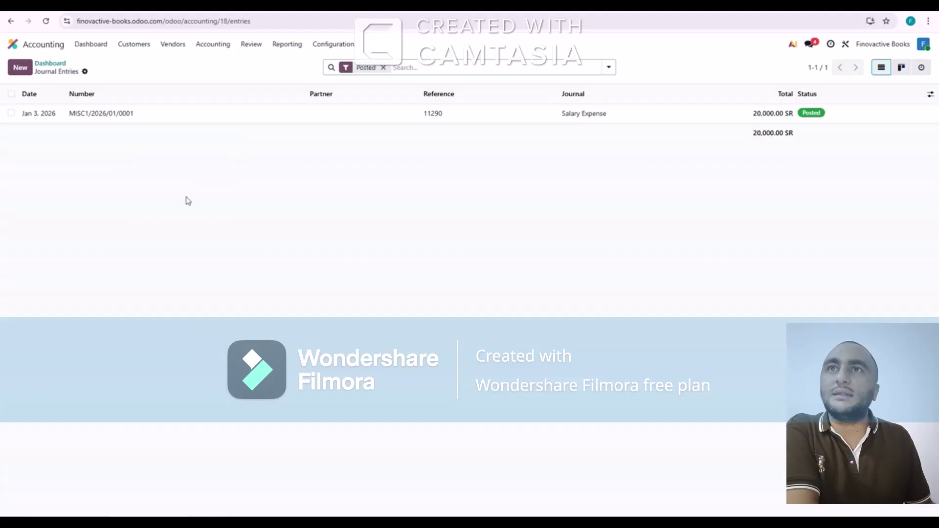
click(85, 72)
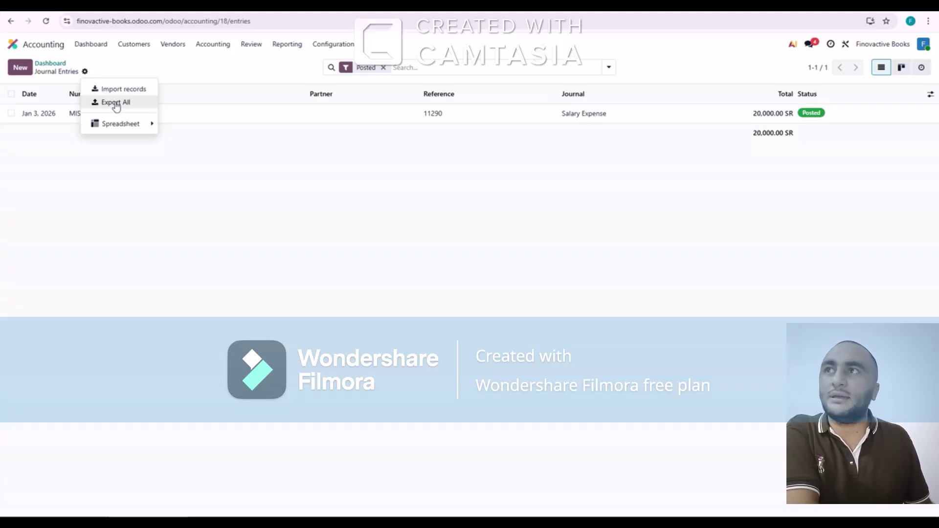
click(116, 59)
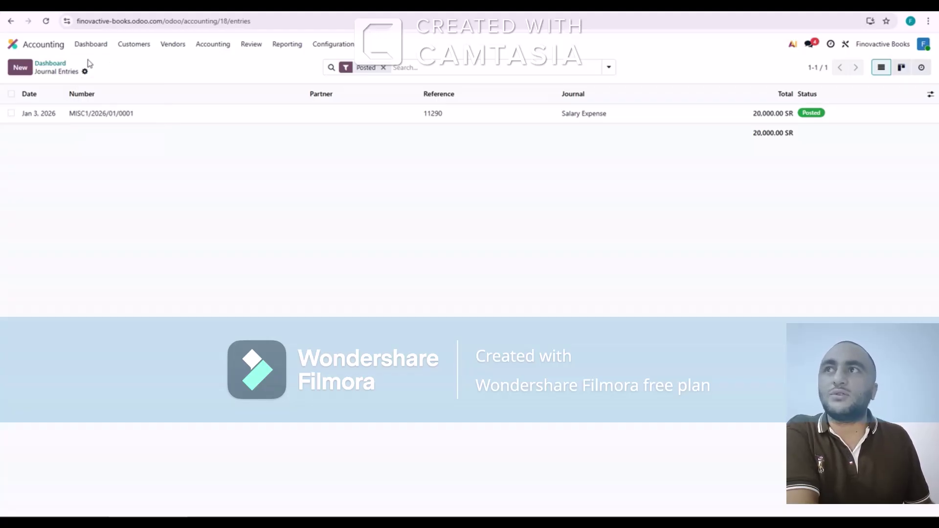
click(49, 64)
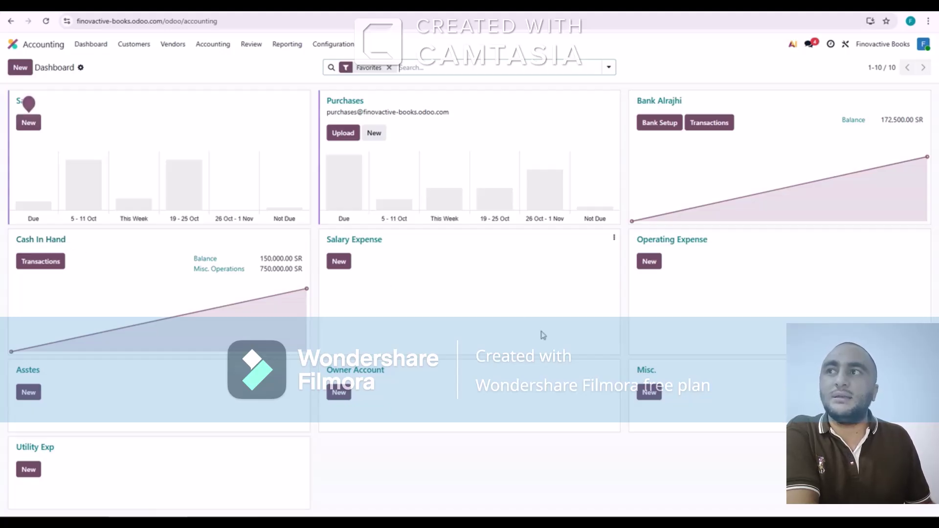
click(344, 101)
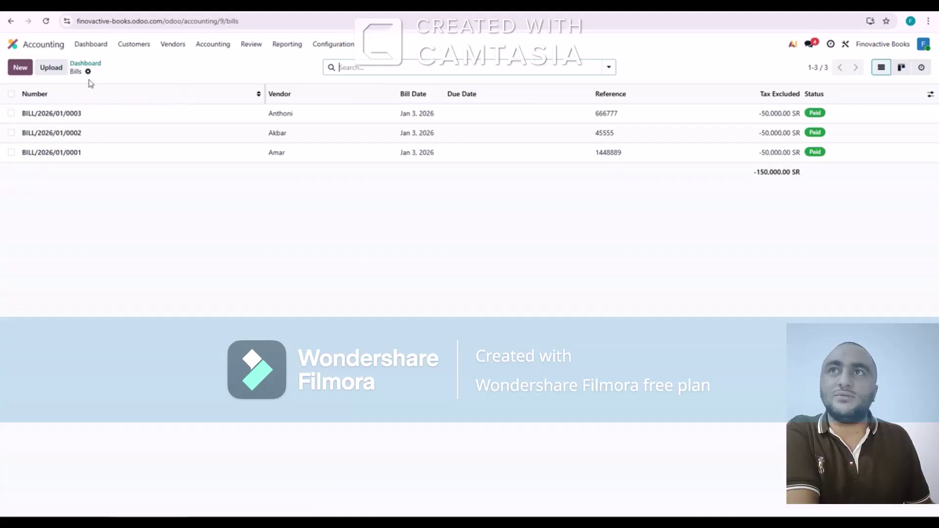
click(88, 71)
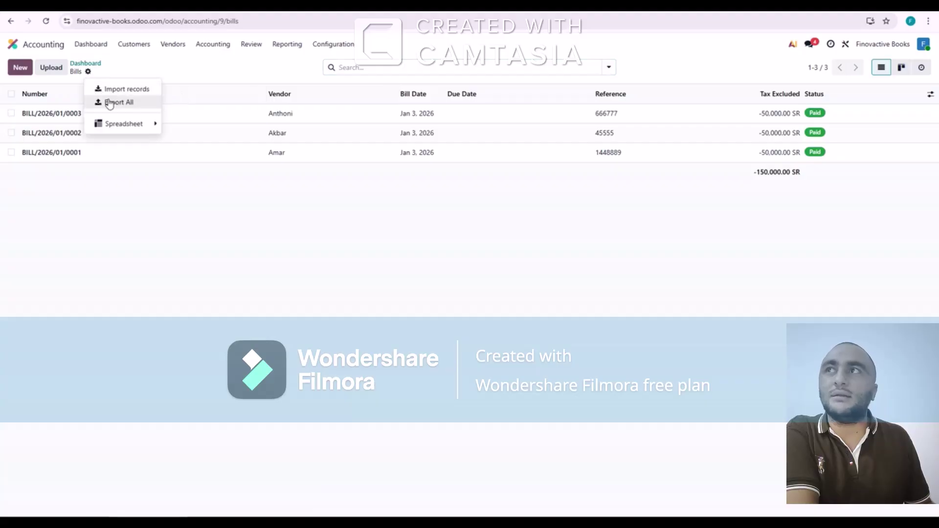
click(86, 64)
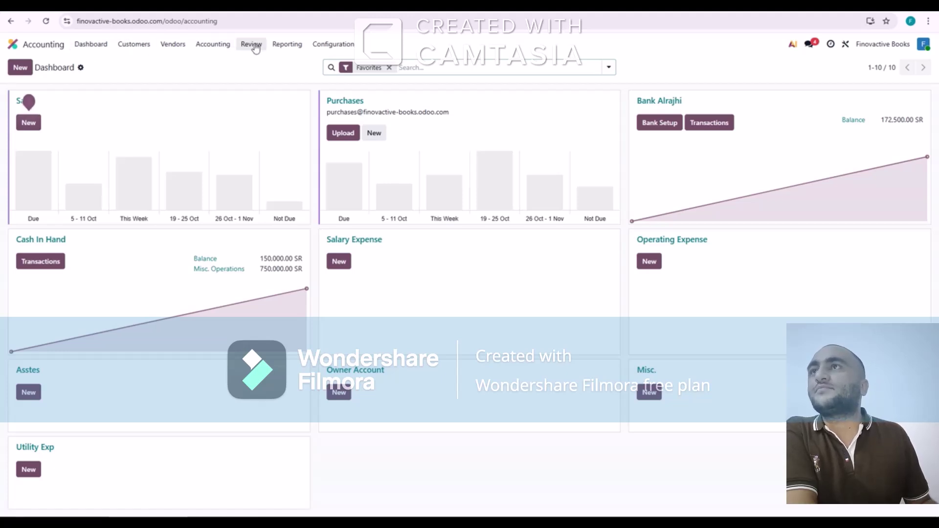
Review the 12/31/2026 Balance Sheet: 995,000.00 assets and the bank loan under non-current liabilities
click(288, 46)
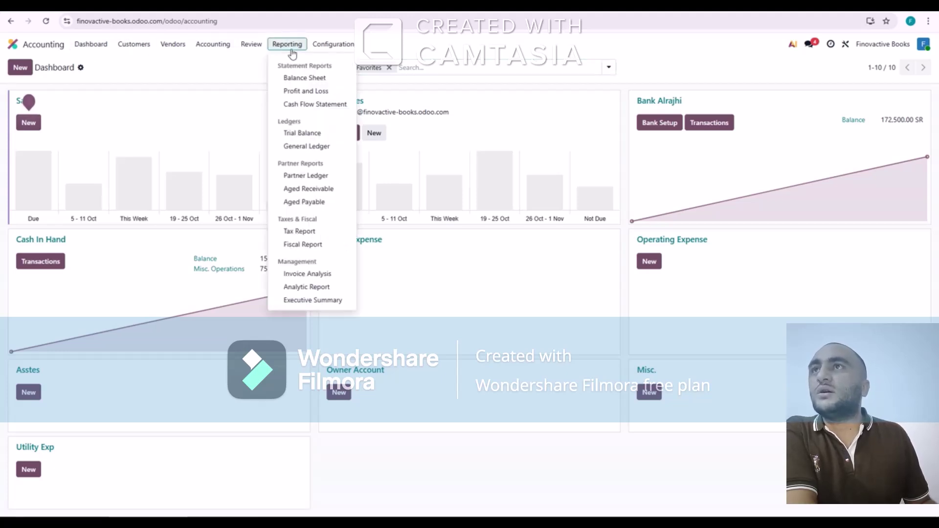
click(302, 78)
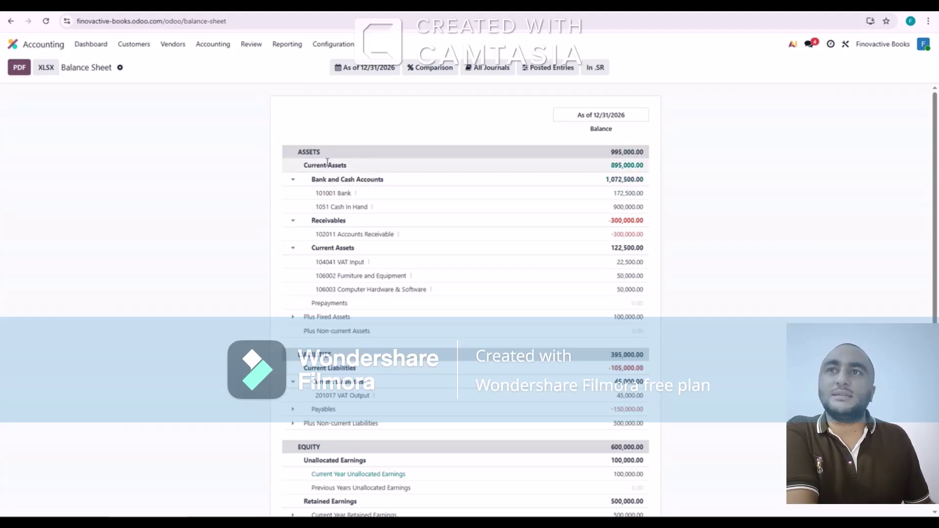
scroll(329, 164, down, 1)
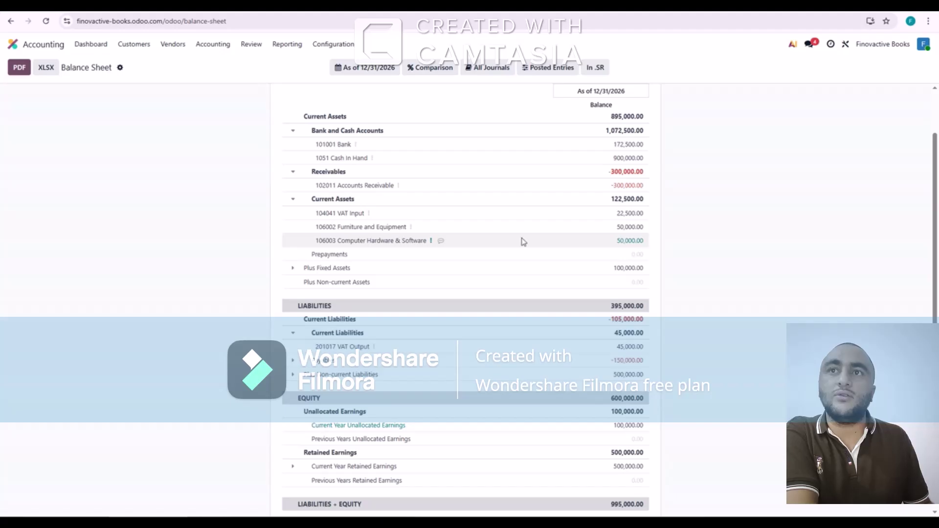
scroll(472, 240, down, 1)
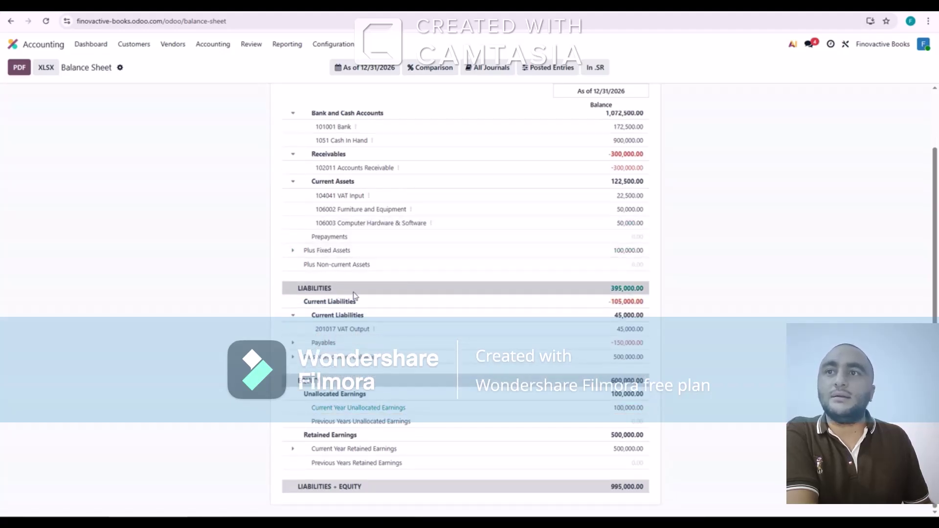
click(300, 358)
scroll(379, 289, down, 1)
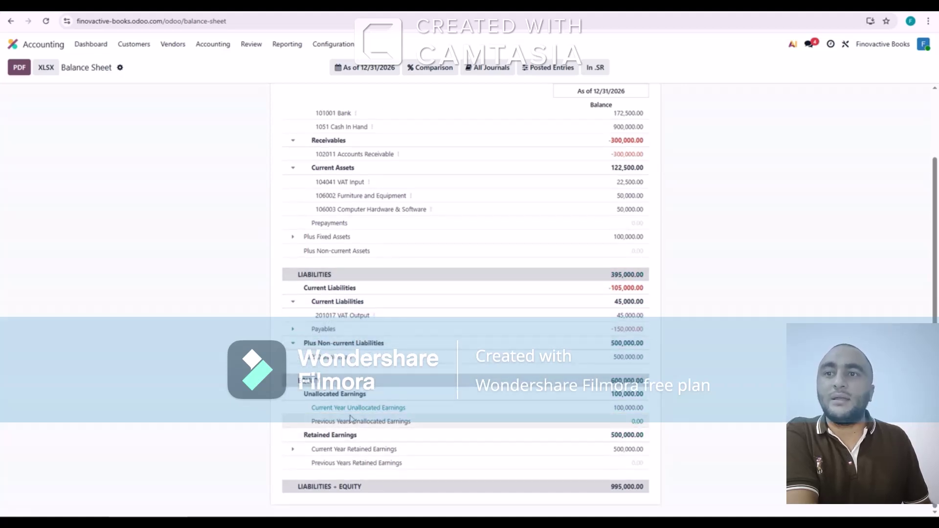
scroll(372, 343, up, 2)
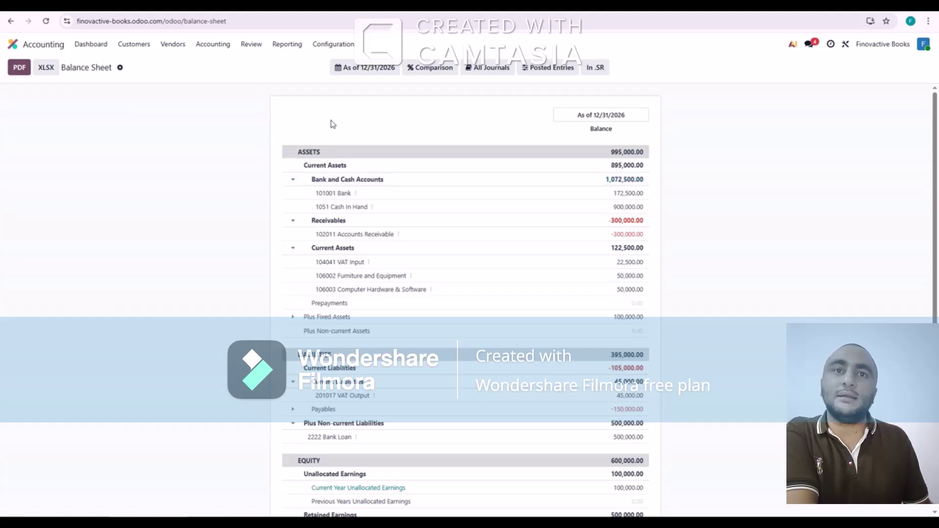
click(287, 45)
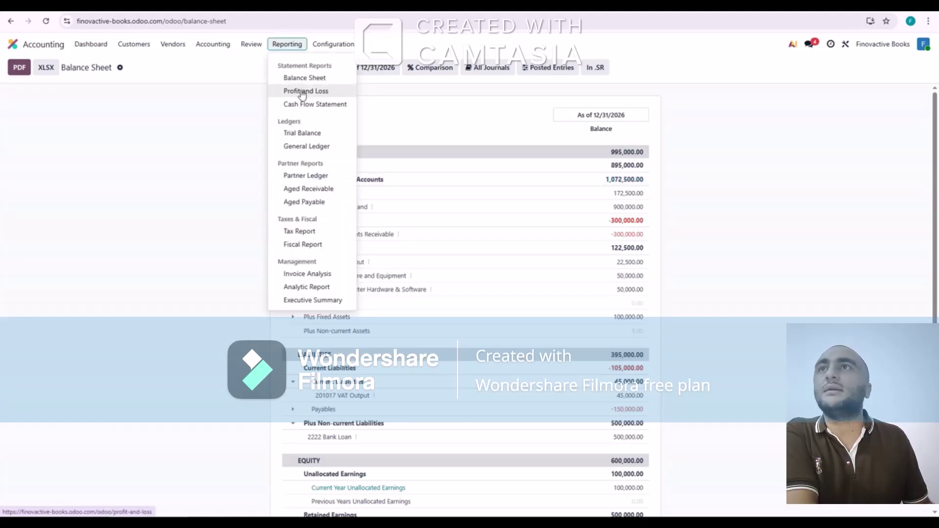
Show the 2026 Profit and Loss with Revenue, Costs of Revenue and Operating Expenses expanded
click(302, 93)
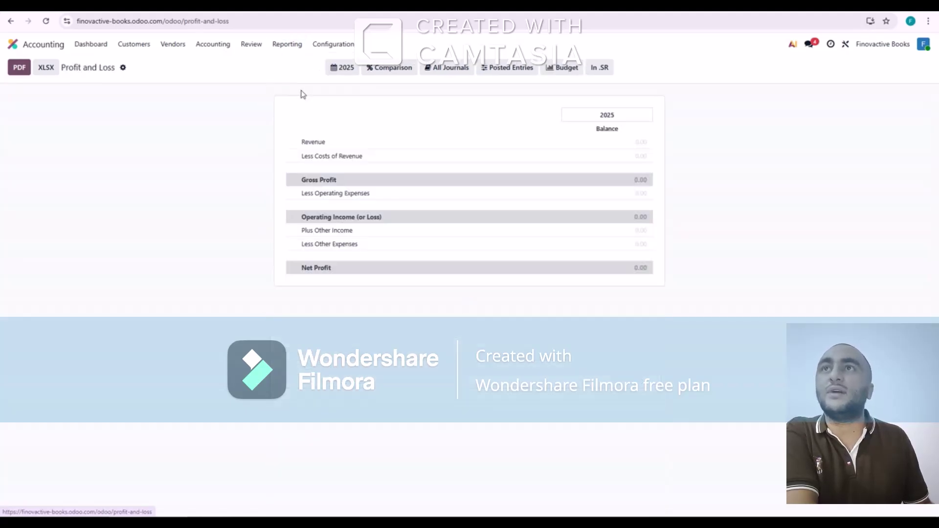
click(337, 71)
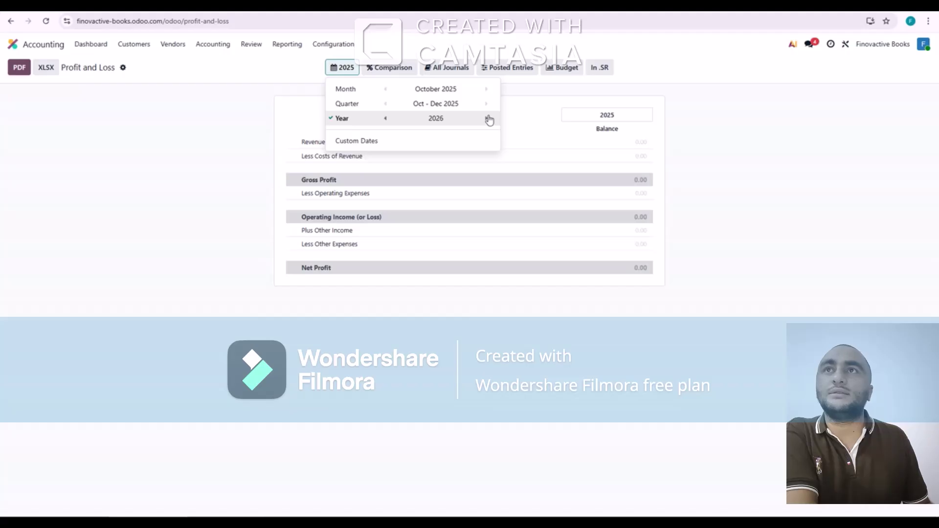
click(709, 140)
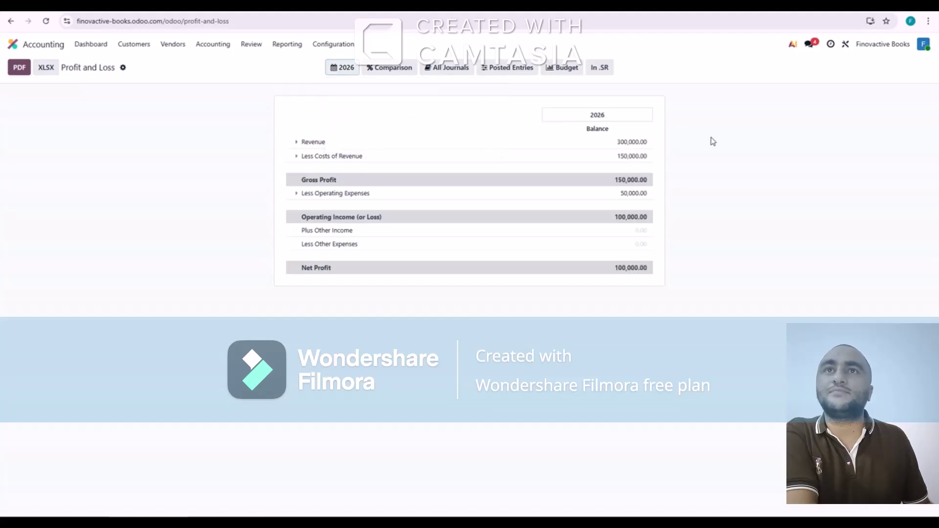
click(298, 143)
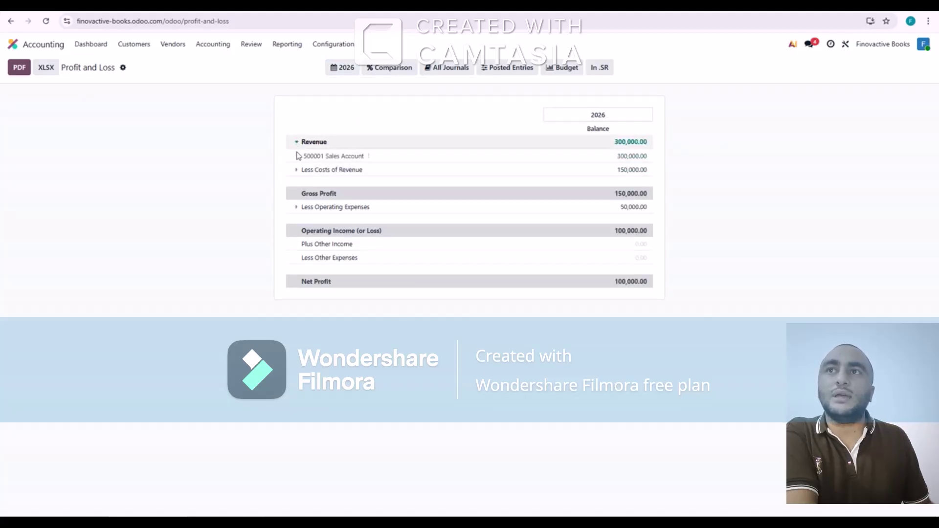
click(297, 171)
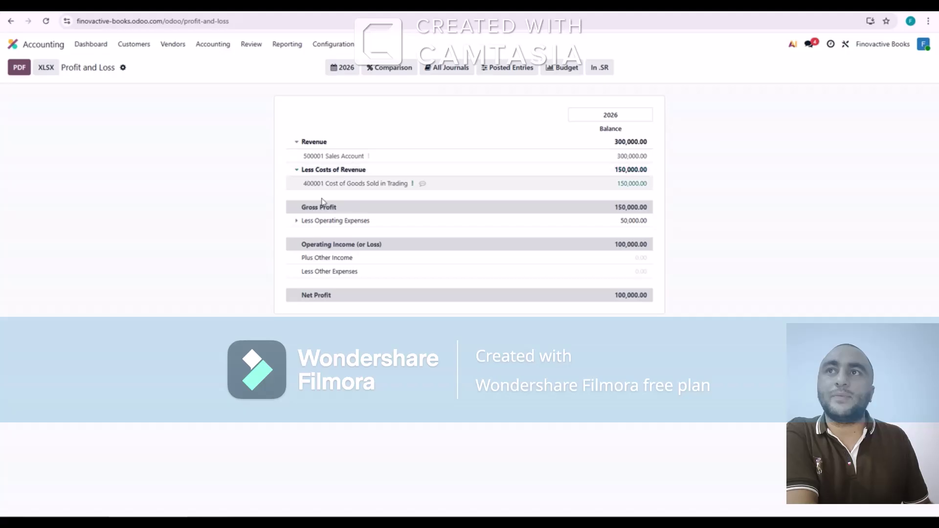
click(297, 221)
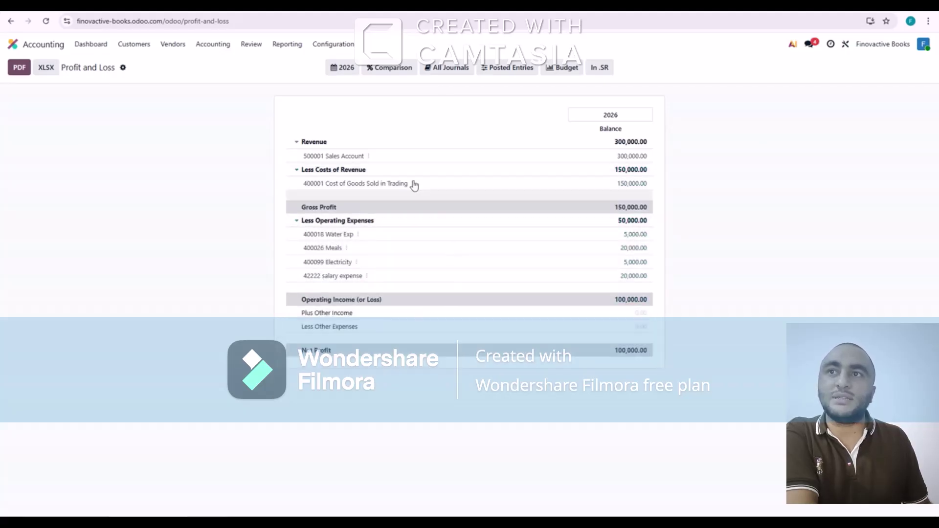
Switch to the Cash Flow Statement and set its period to 2026
click(286, 46)
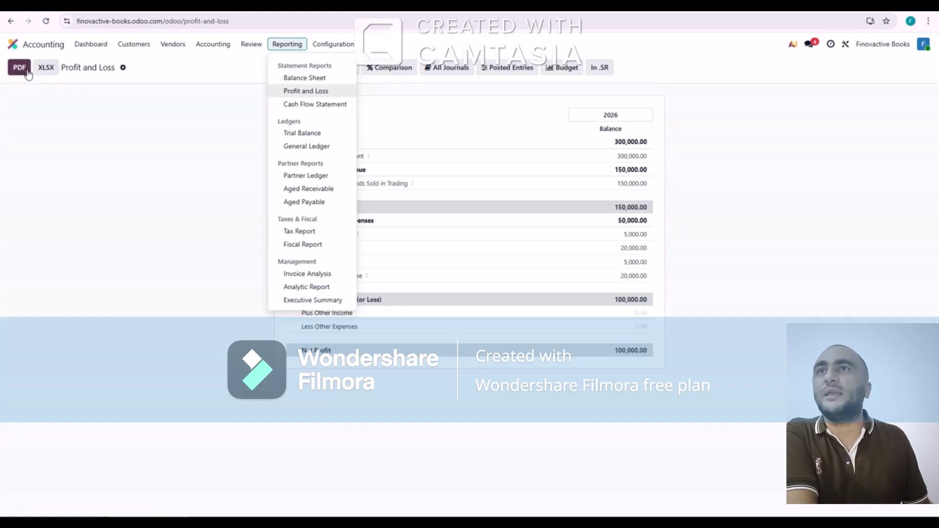
click(304, 104)
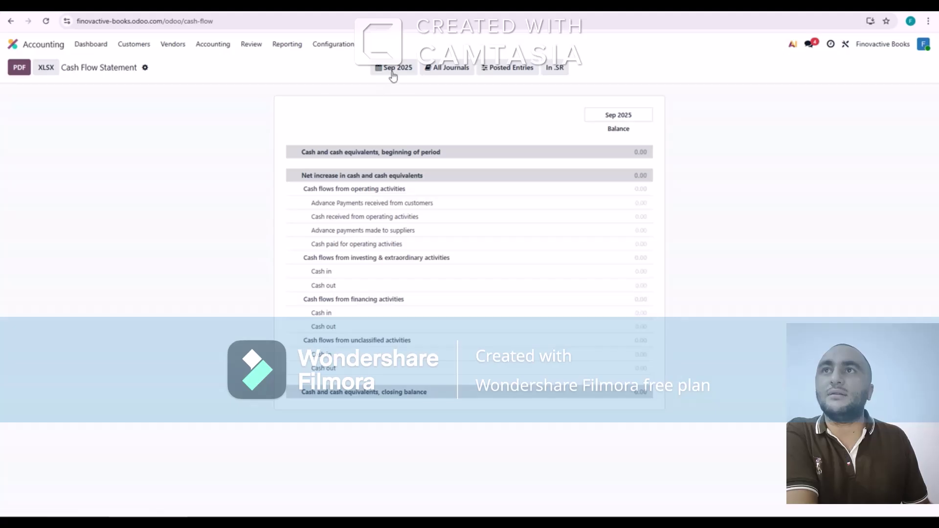
click(398, 71)
click(531, 118)
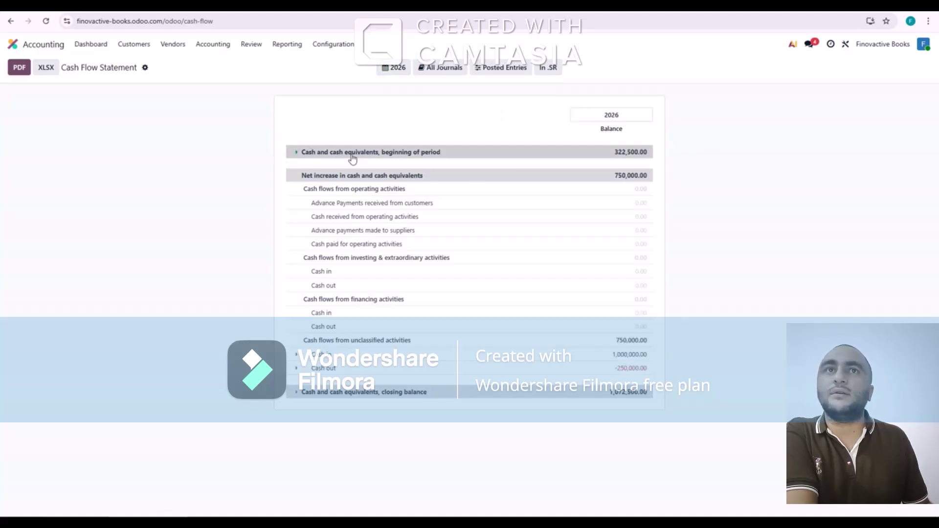
click(287, 44)
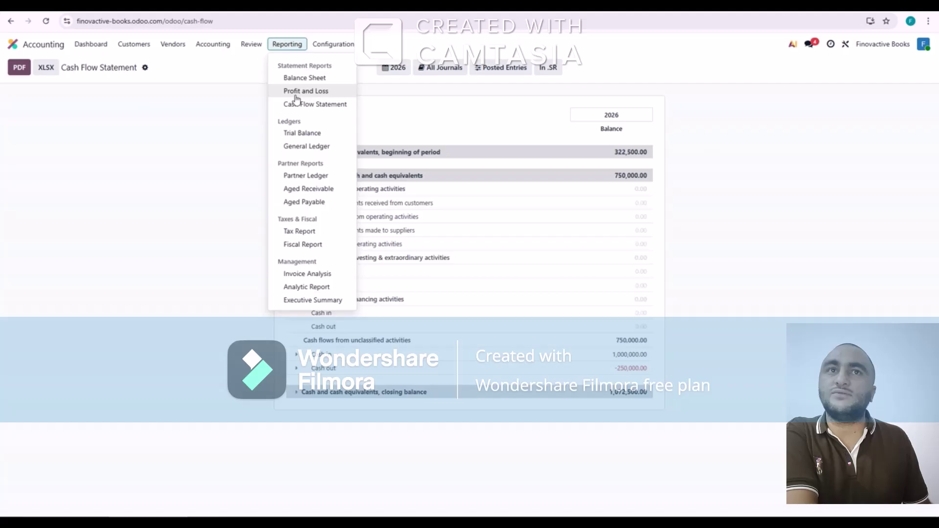
View the Trial Balance report, then open the Partner Ledger
click(309, 136)
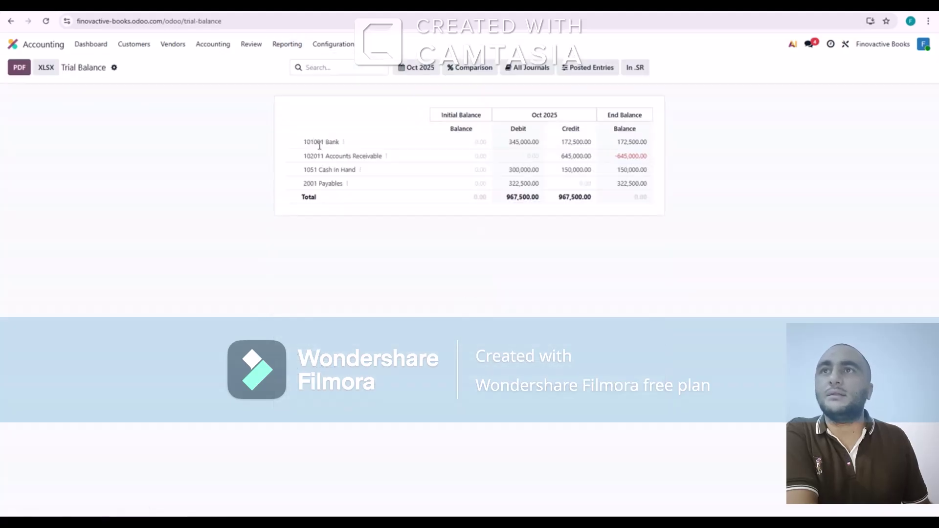
click(288, 44)
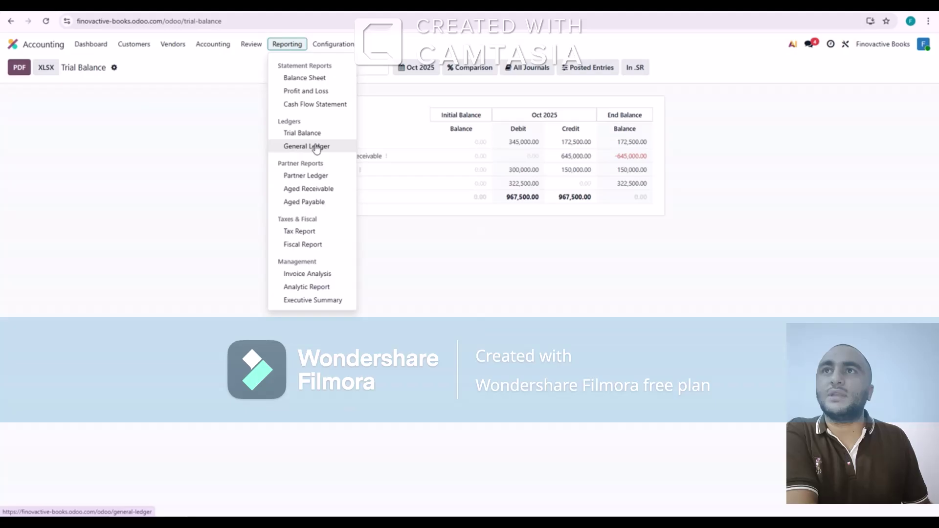
click(314, 177)
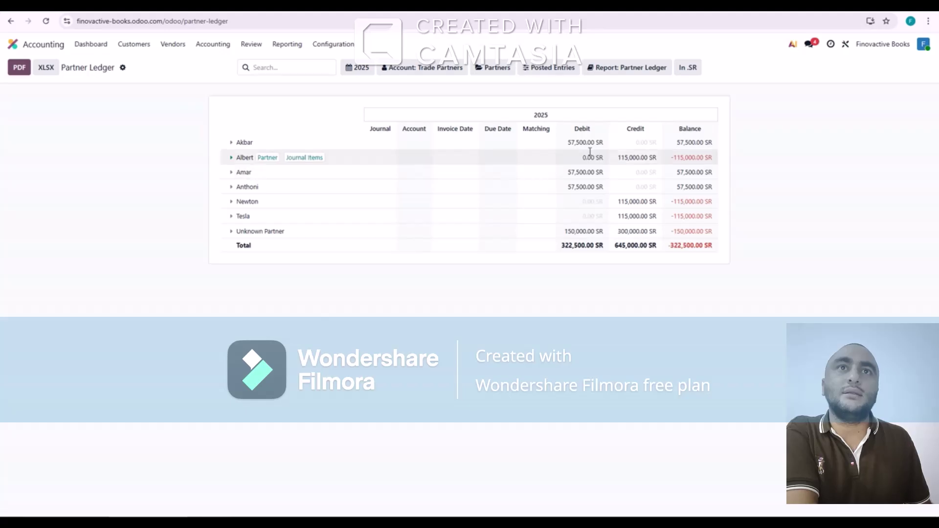
Review the Aged Receivable and Aged Payable reports, then open Invoice Analysis
click(288, 45)
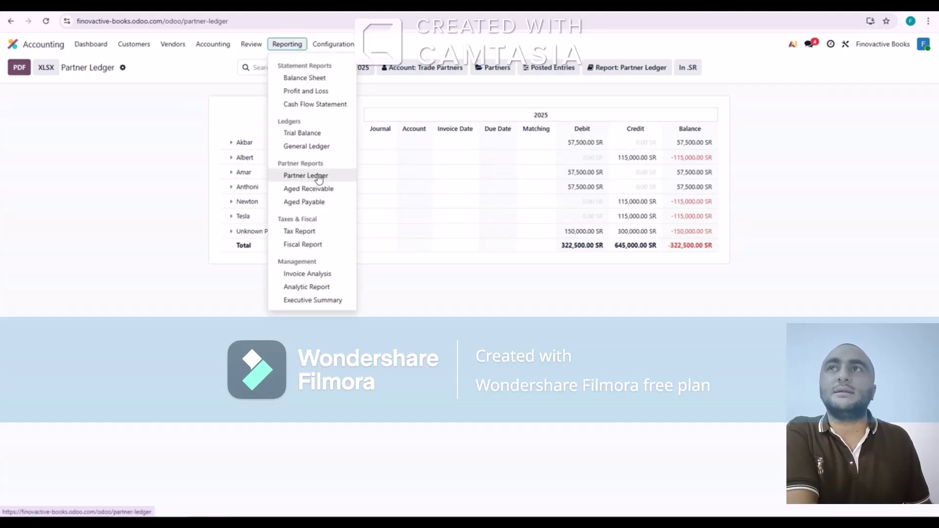
click(324, 191)
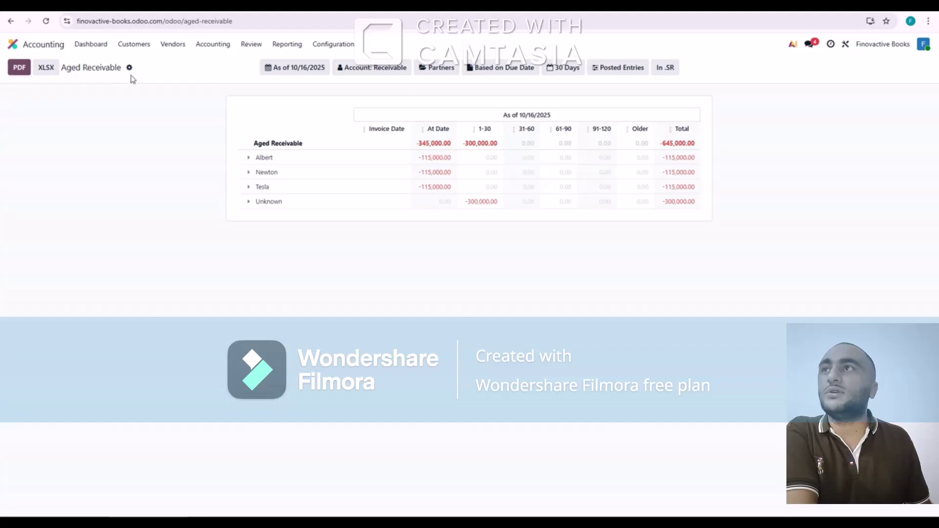
click(288, 45)
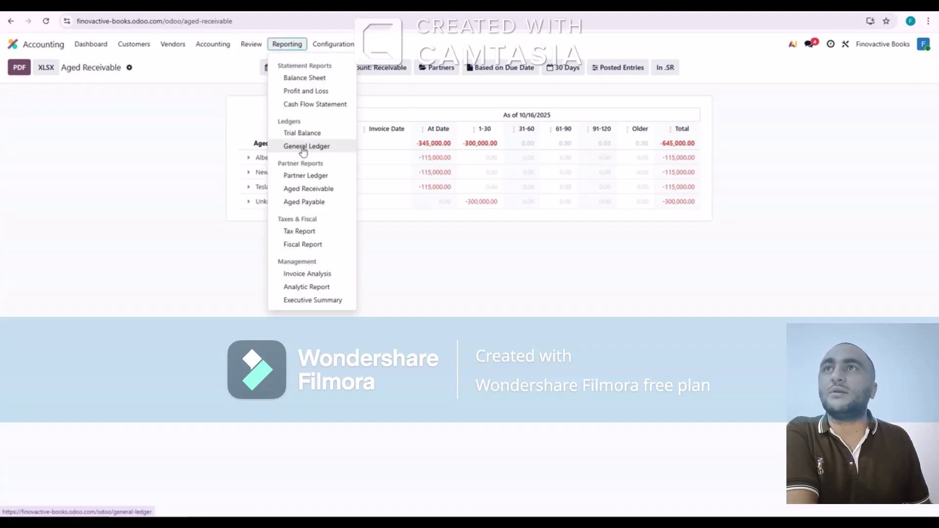
click(307, 204)
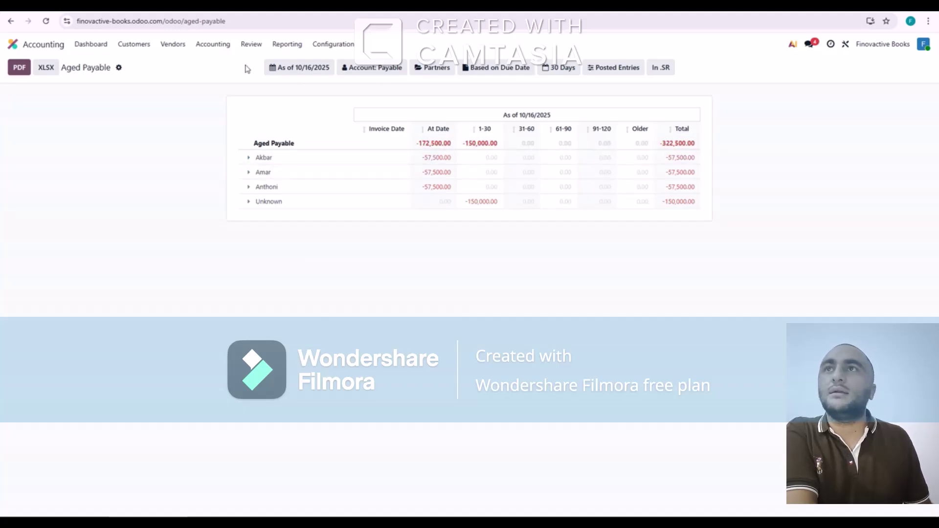
click(287, 45)
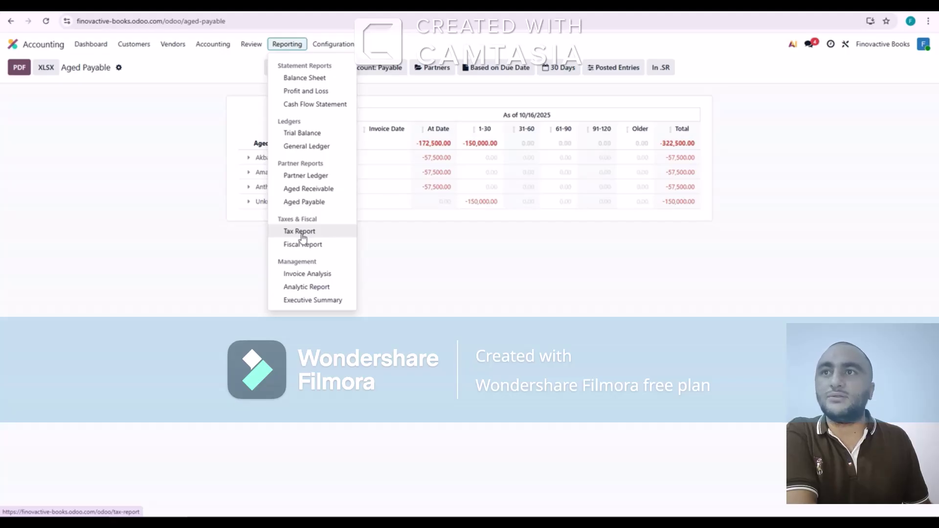
click(307, 274)
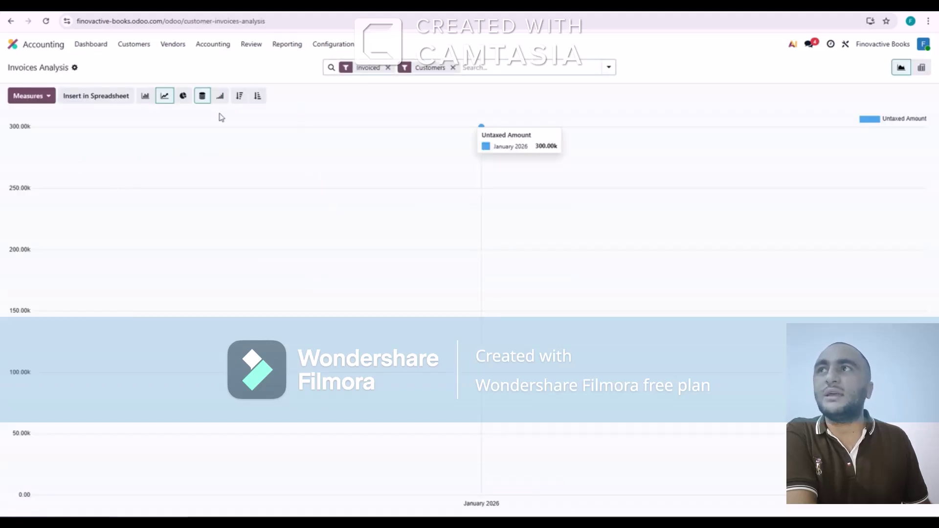
click(287, 44)
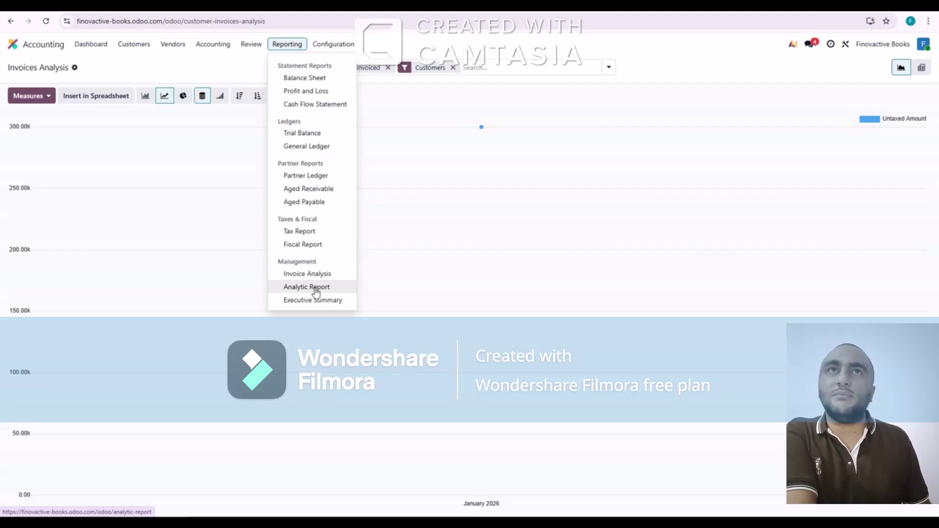
click(313, 300)
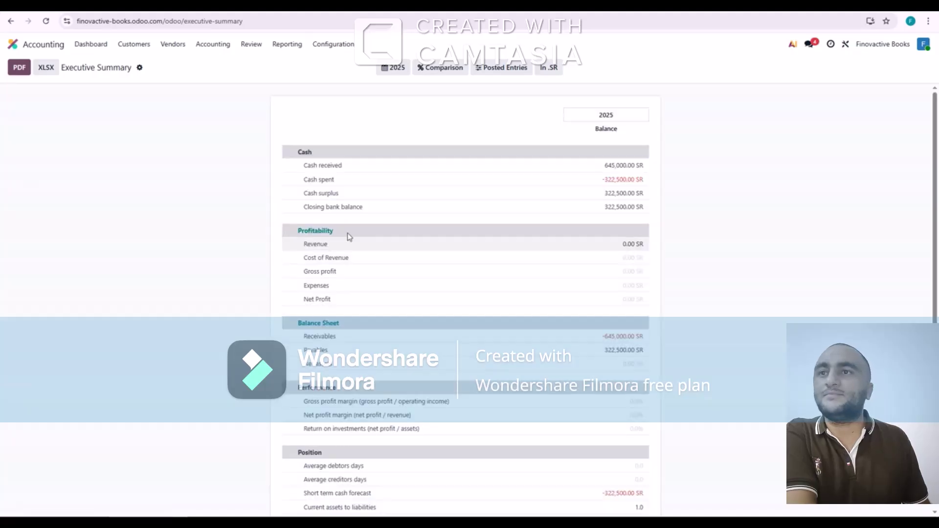
click(400, 71)
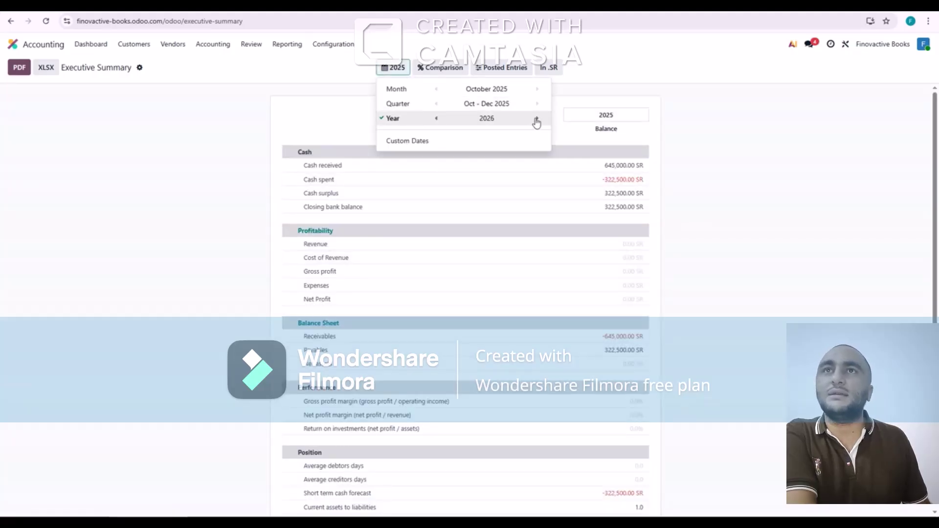
click(538, 119)
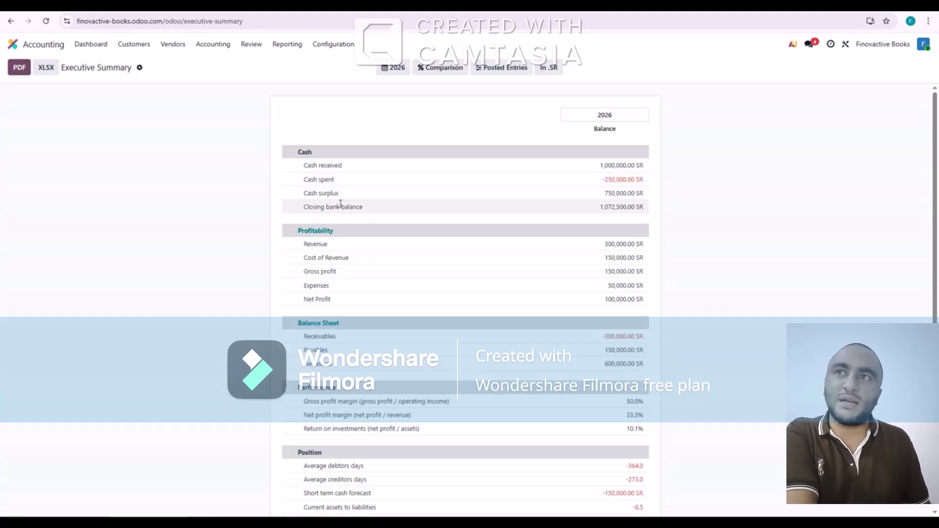
scroll(337, 248, down, 1)
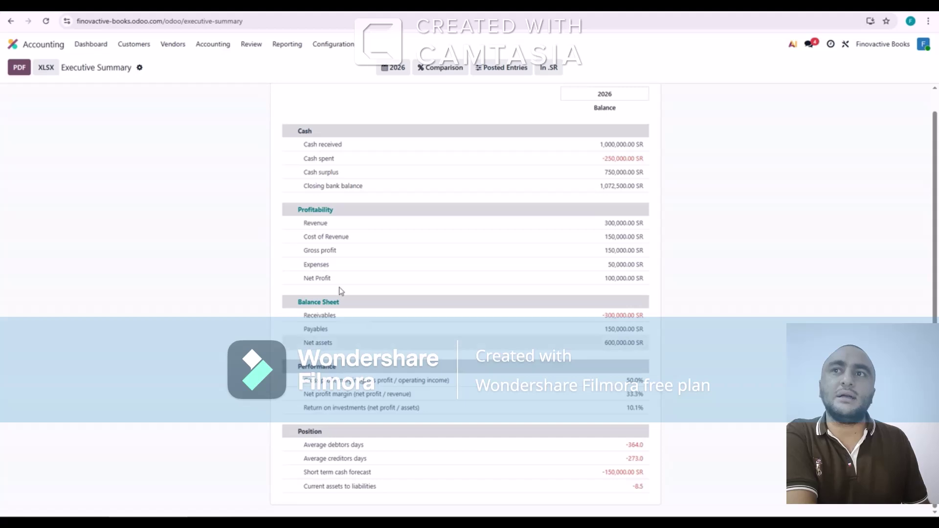
scroll(334, 189, up, 1)
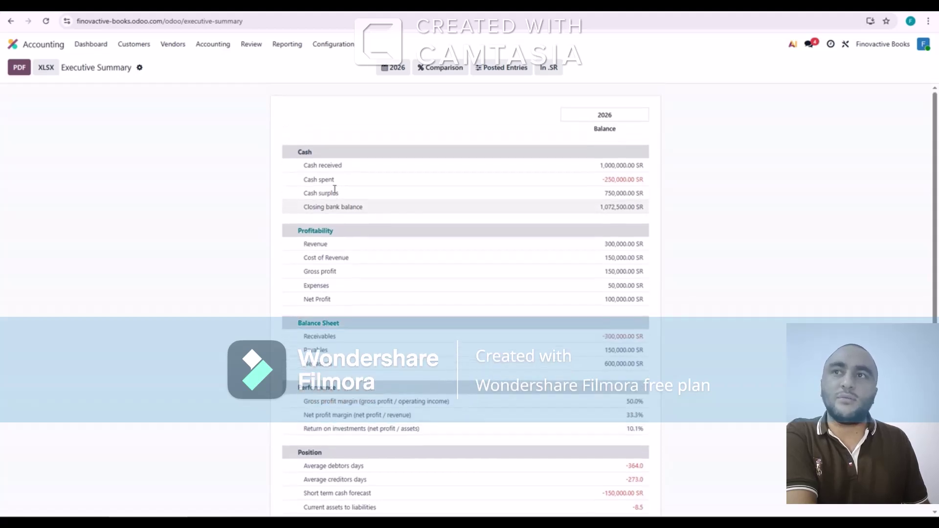
click(295, 44)
click(250, 45)
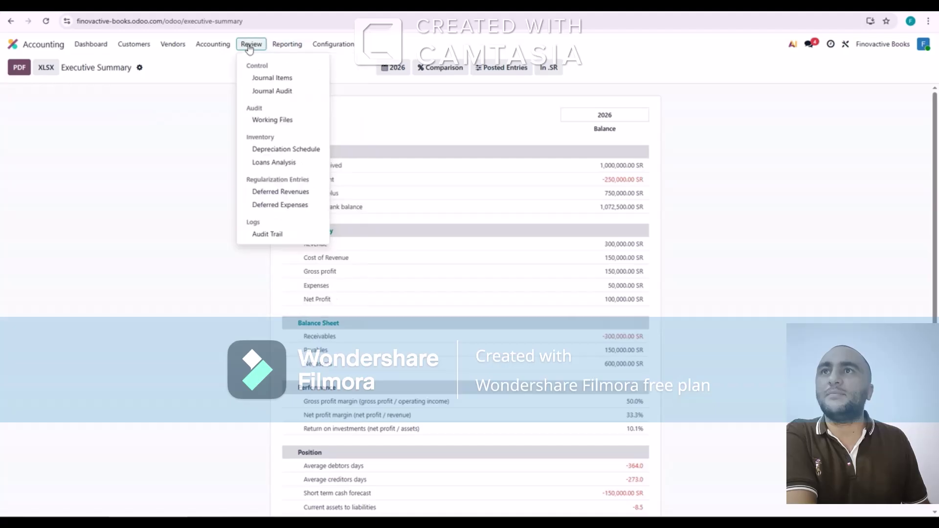
click(216, 45)
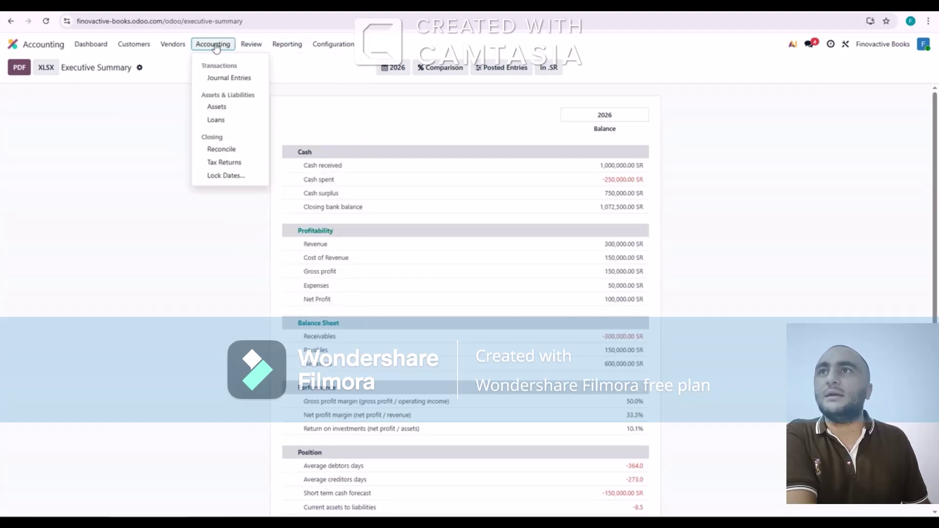
click(174, 45)
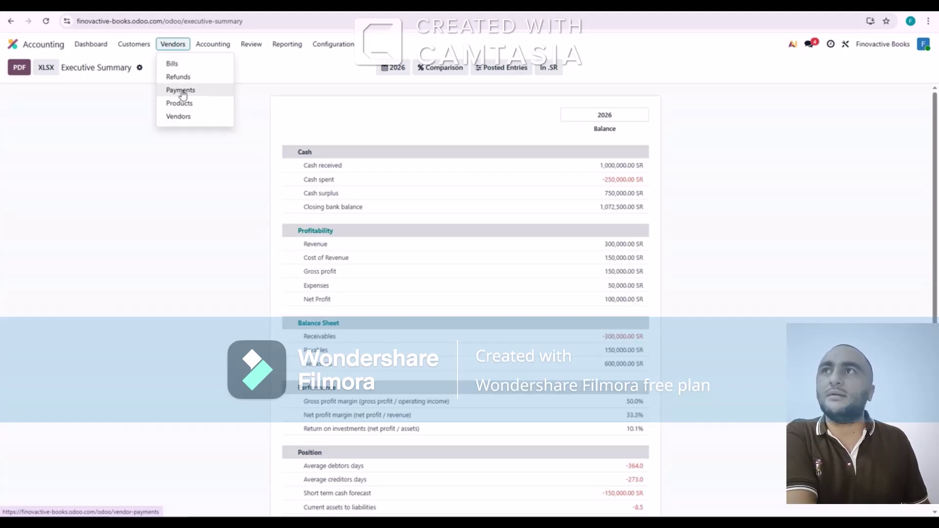
mouse_move(137, 45)
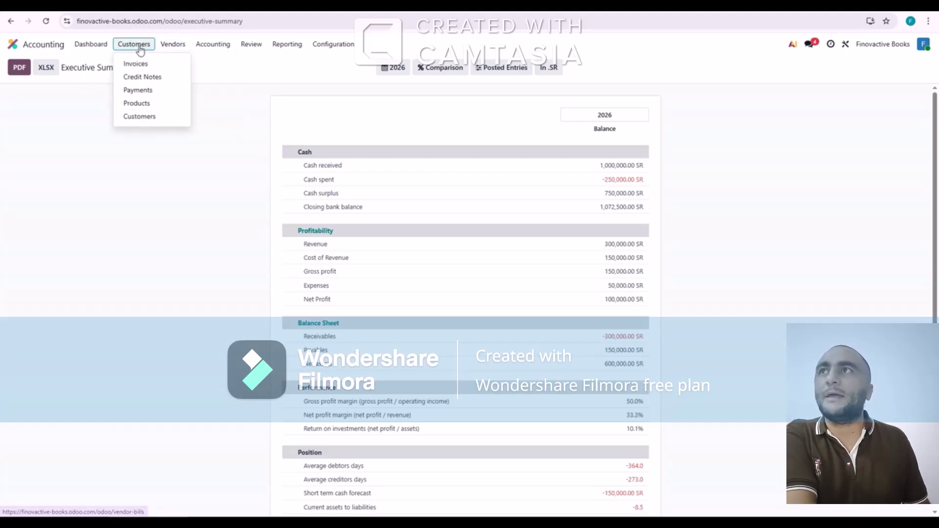
Open Customers, start a new customer, then discard it unsaved and return to the Dashboard
click(141, 116)
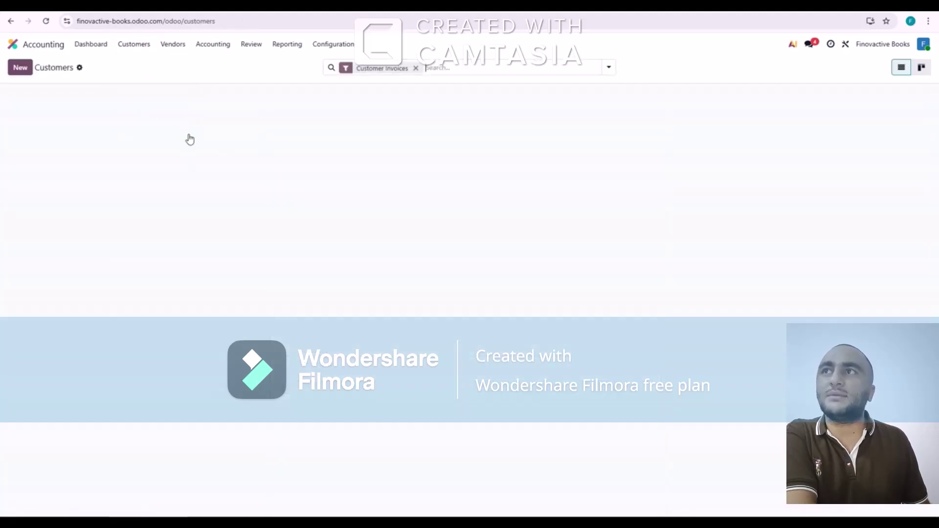
click(22, 69)
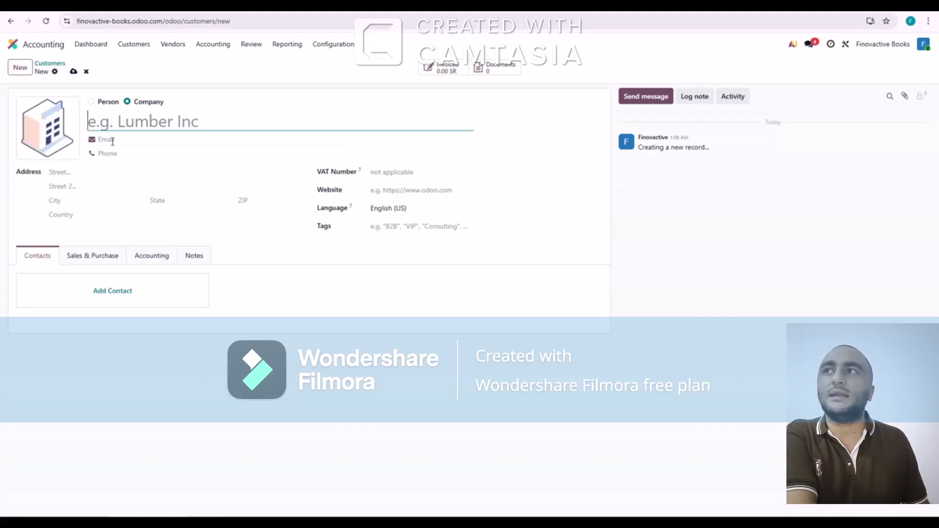
click(386, 173)
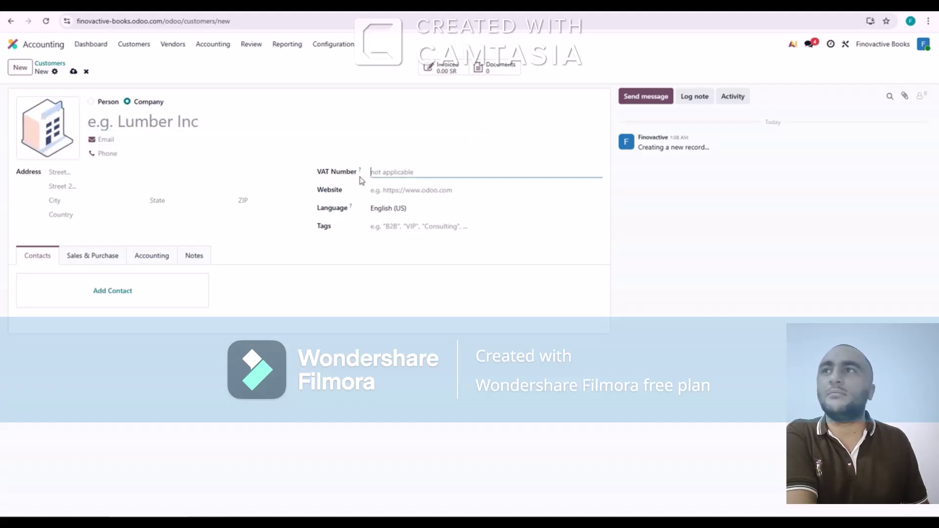
click(76, 184)
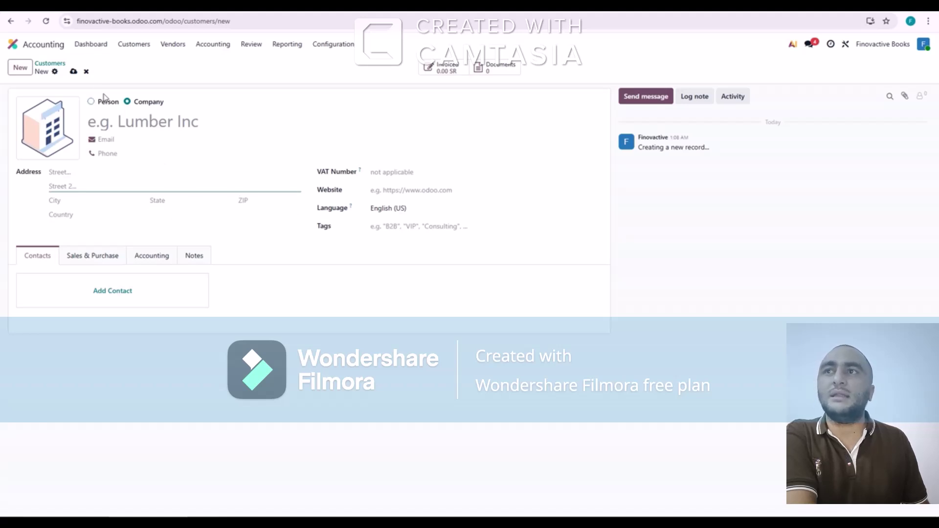
click(87, 73)
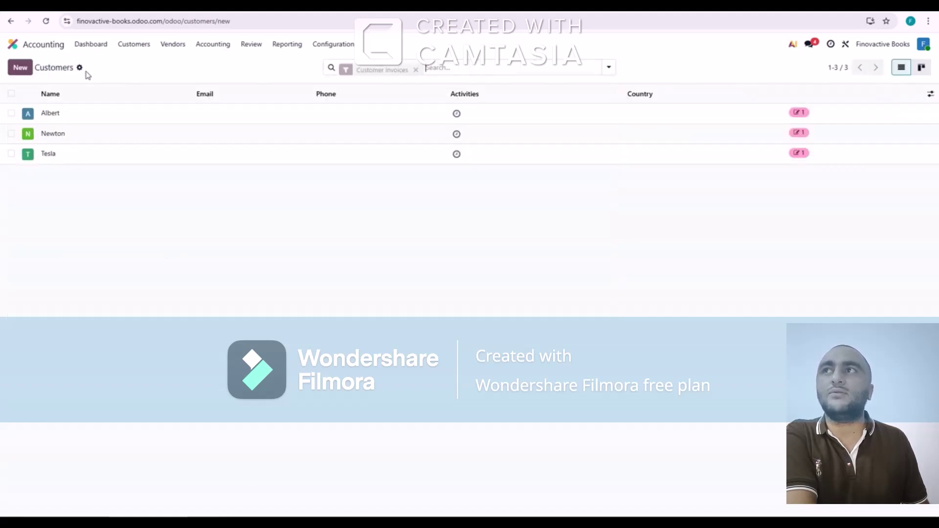
click(100, 46)
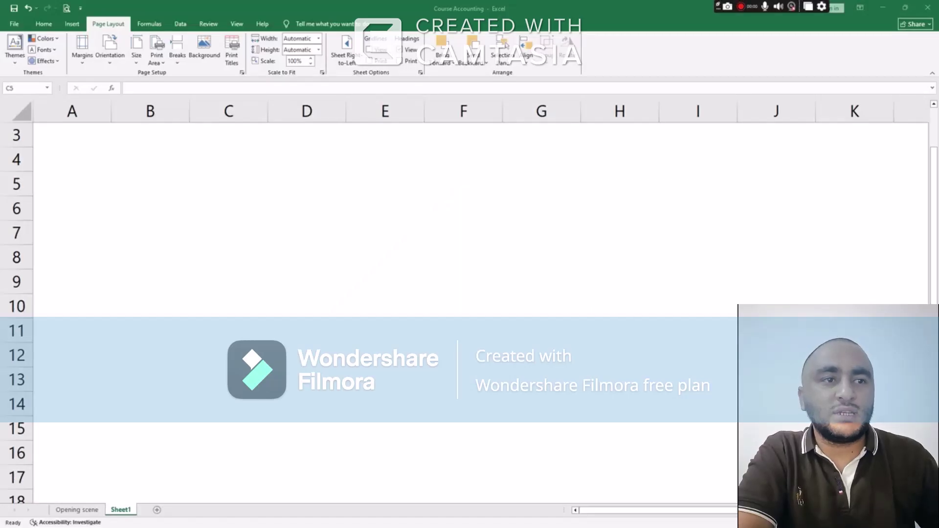
Enter Odoo Accounting..., Invoices, Bills, Expenses and Assets entries in cells C5 to C9
click(250, 176)
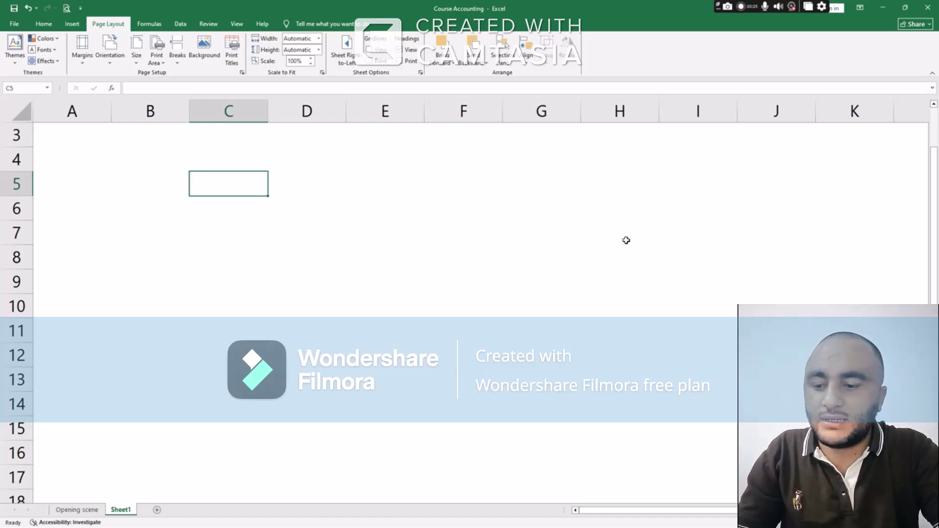
text(C)
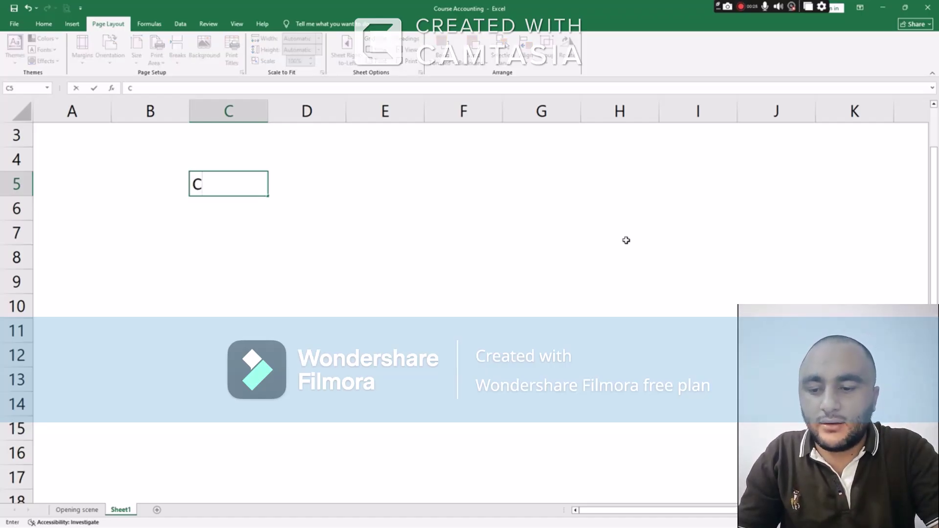
key(BackSpace)
text(Odo)
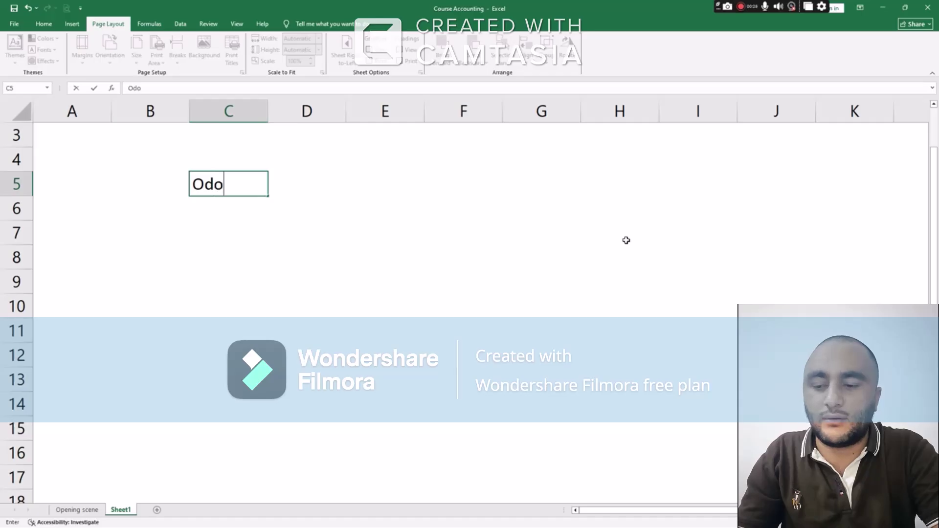
text(o Accountin)
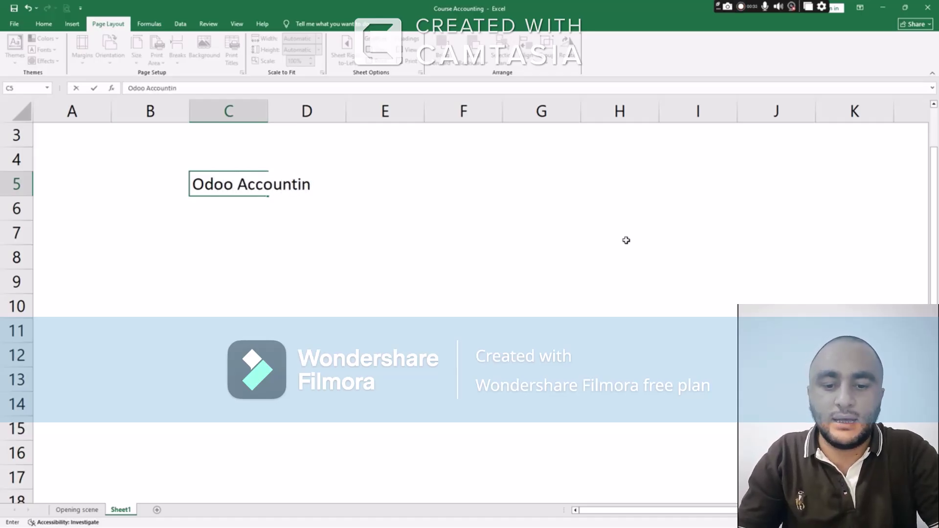
text(g...)
key(Return)
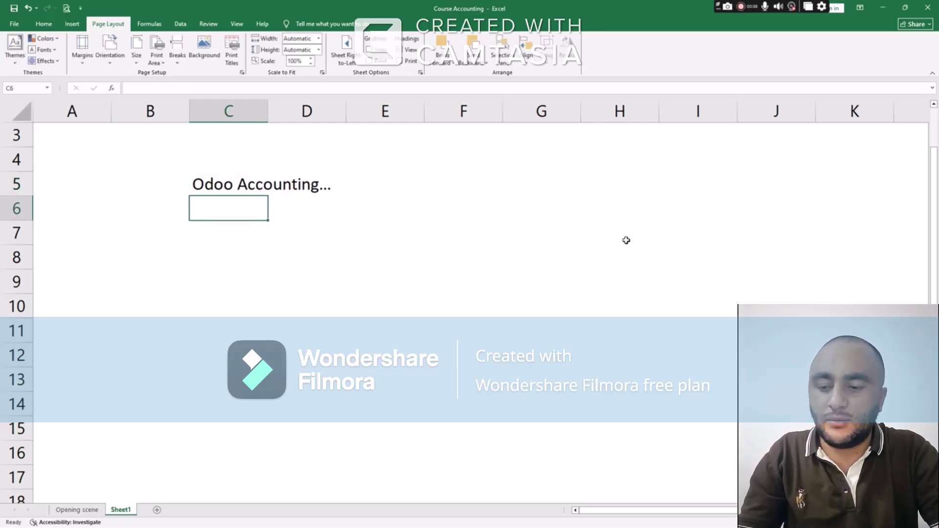
text(I)
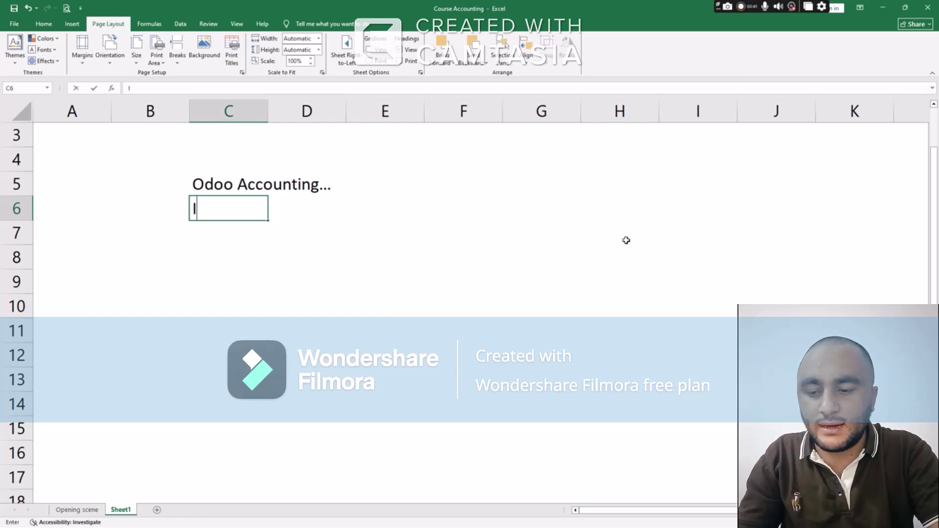
text(nvoices)
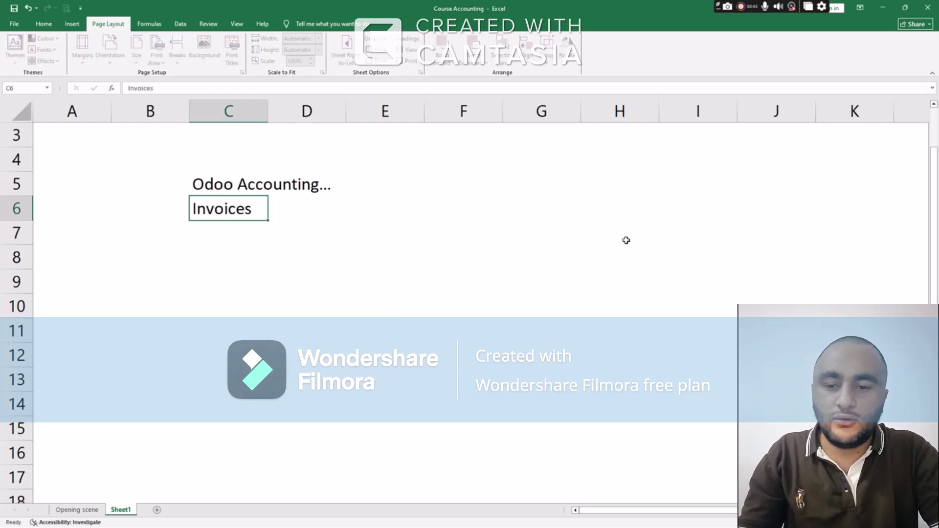
key(Return)
text(Bills)
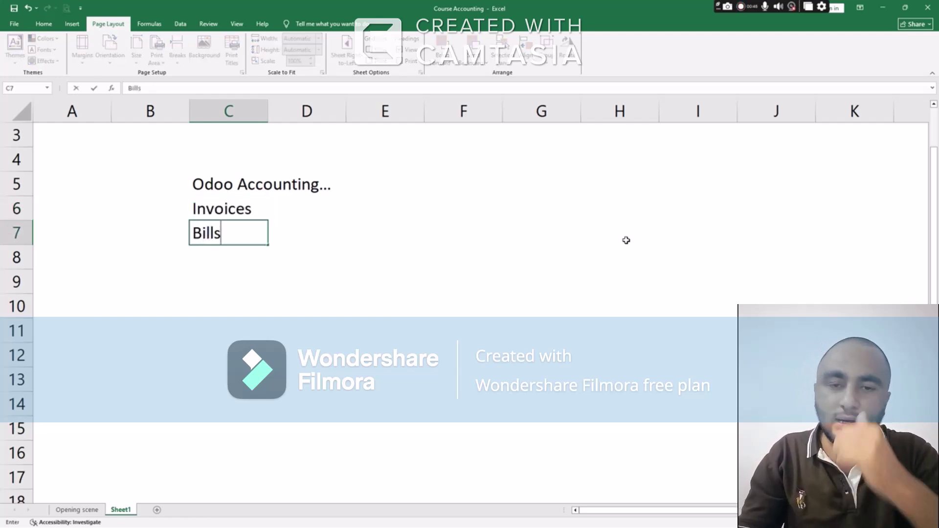
key(Return)
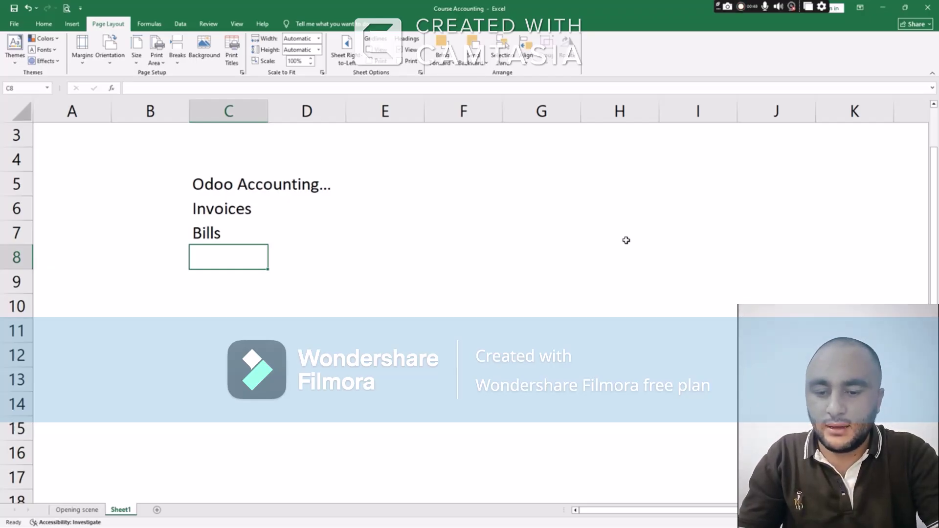
text(Expenses)
key(Return)
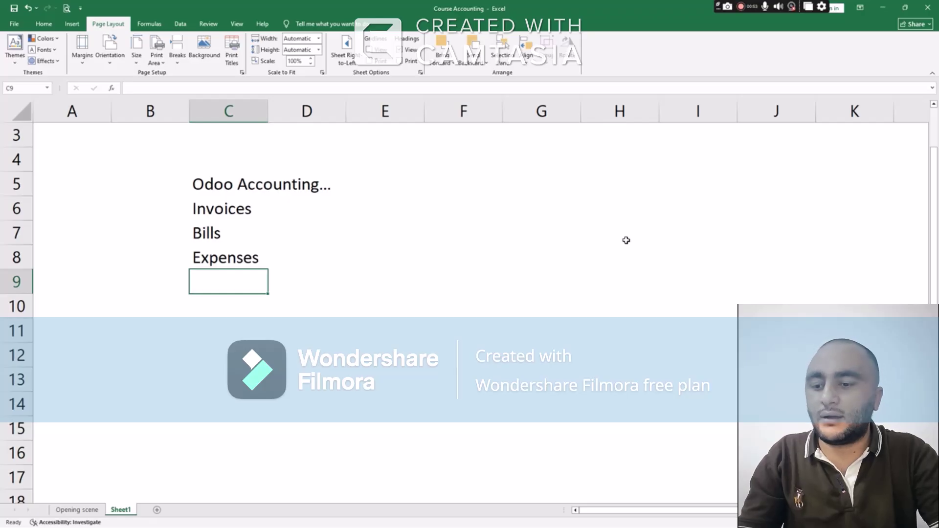
text(Assets)
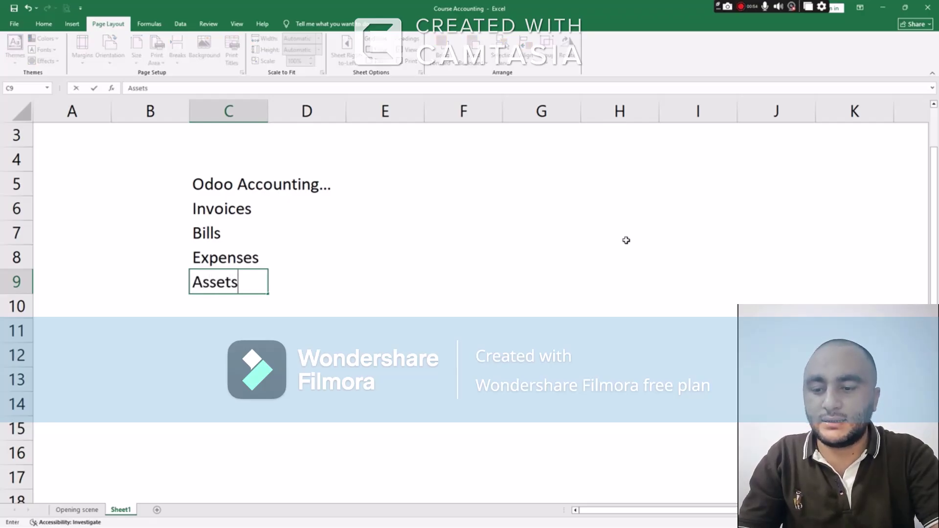
text( entries)
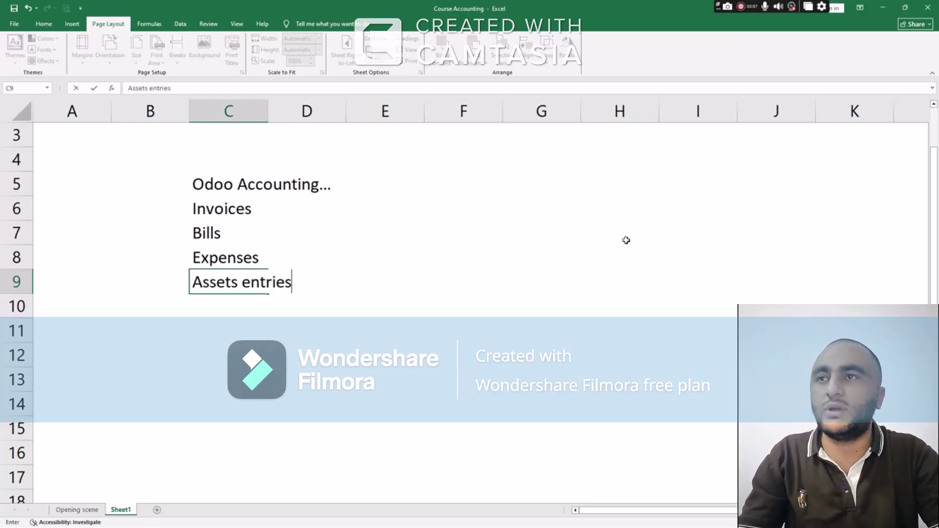
key(Return)
Bold the five entries in C5:C9, then move down to C11
key(Up)
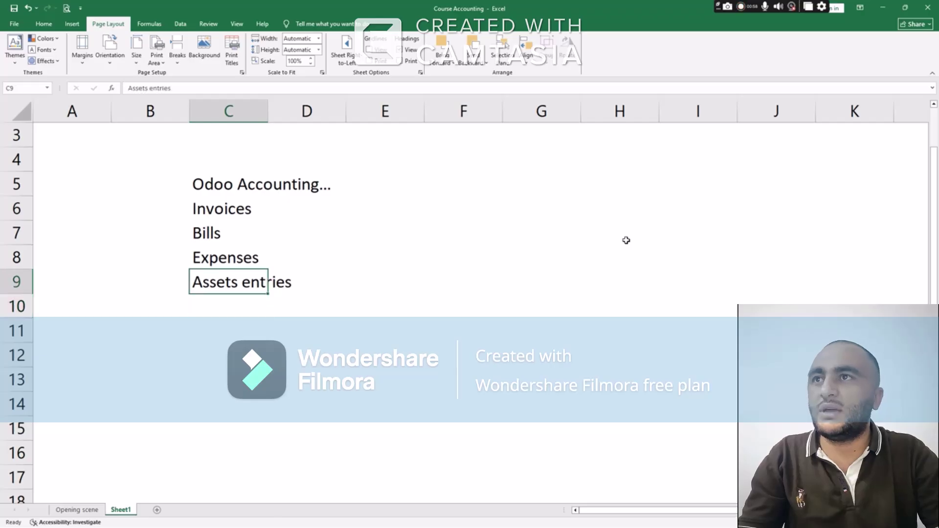
key(shift+Up)
key(shift+Up)
key(shift+Up)
key(shift+Up)
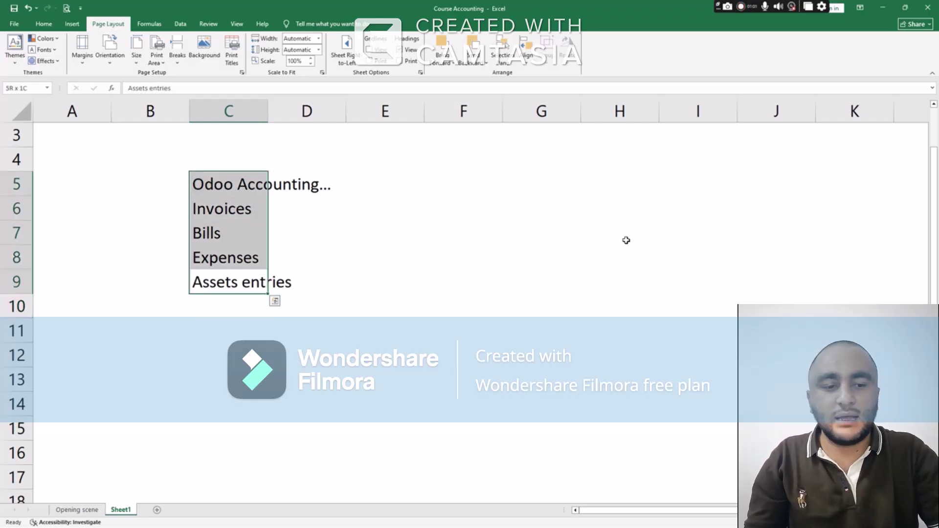
key(ctrl+b)
key(Down)
key(Down)
key(Up)
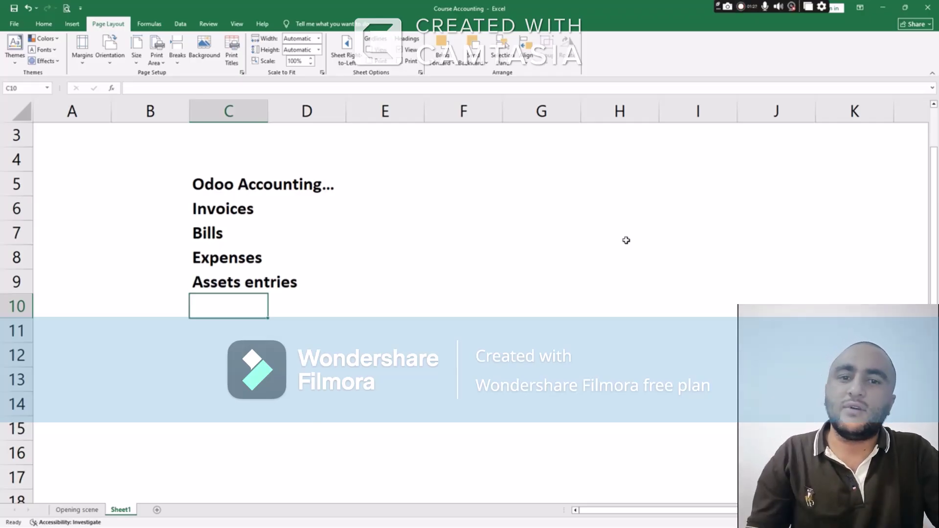
key(Down)
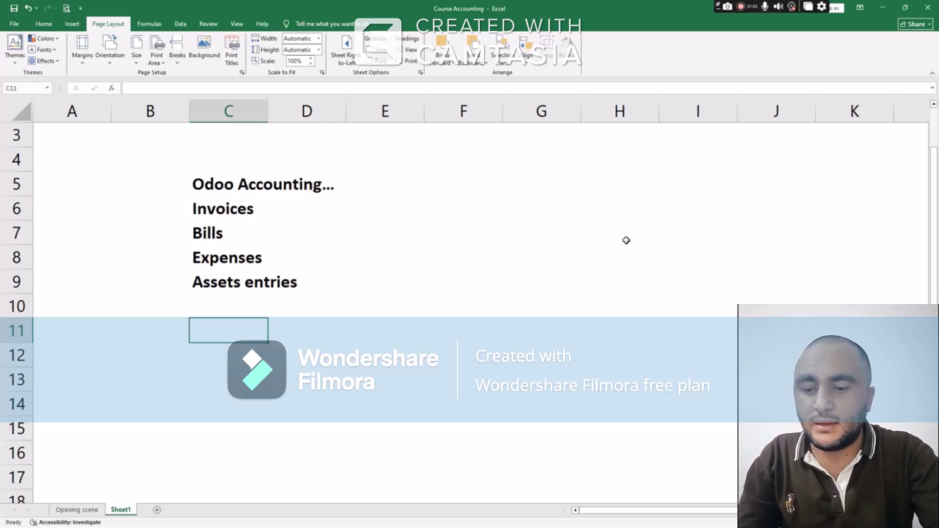
Enter Fiverr, FL and UP in C11 to C13, and Migrate Odoo in C15
text(Fiverr)
key(Return)
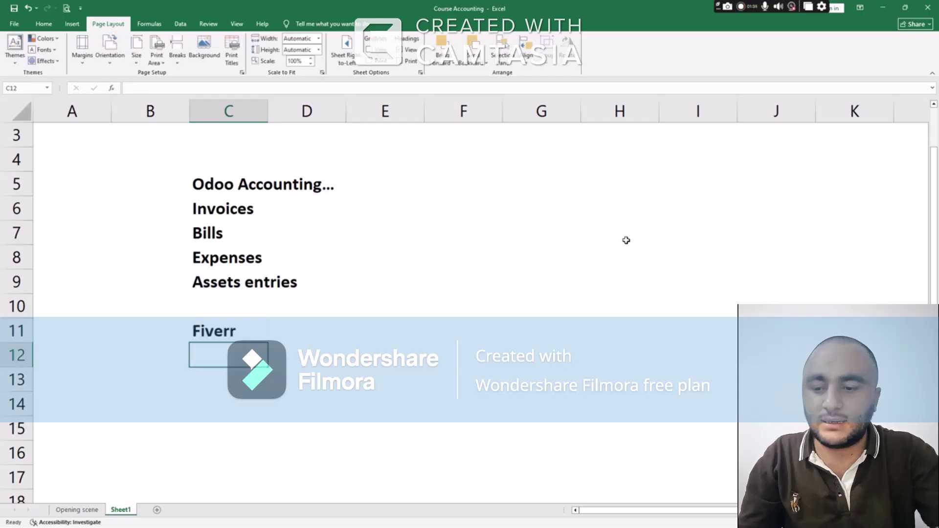
text(FL)
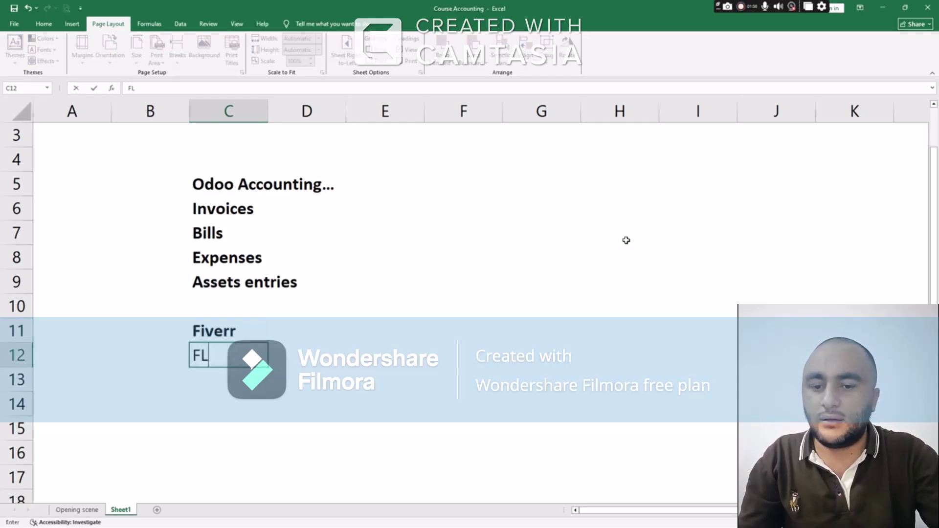
key(Return)
text(UP)
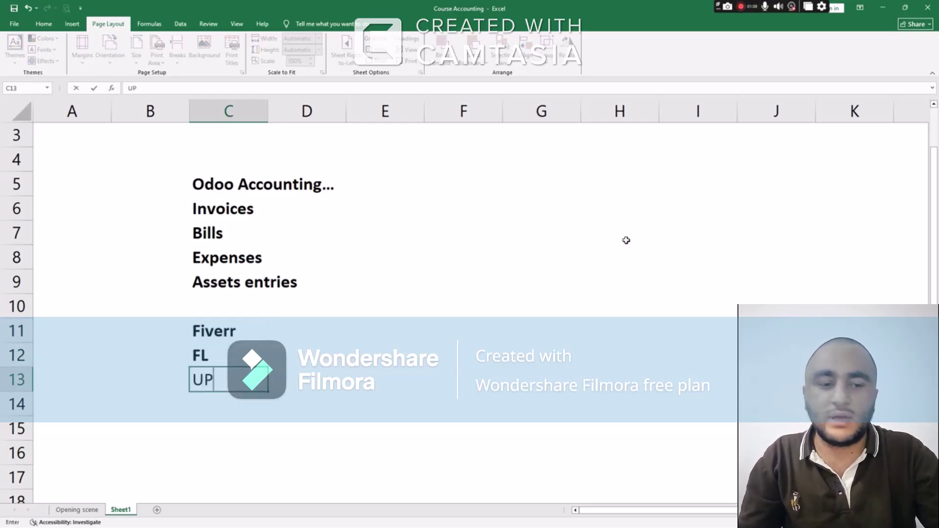
key(Return)
key(Return)
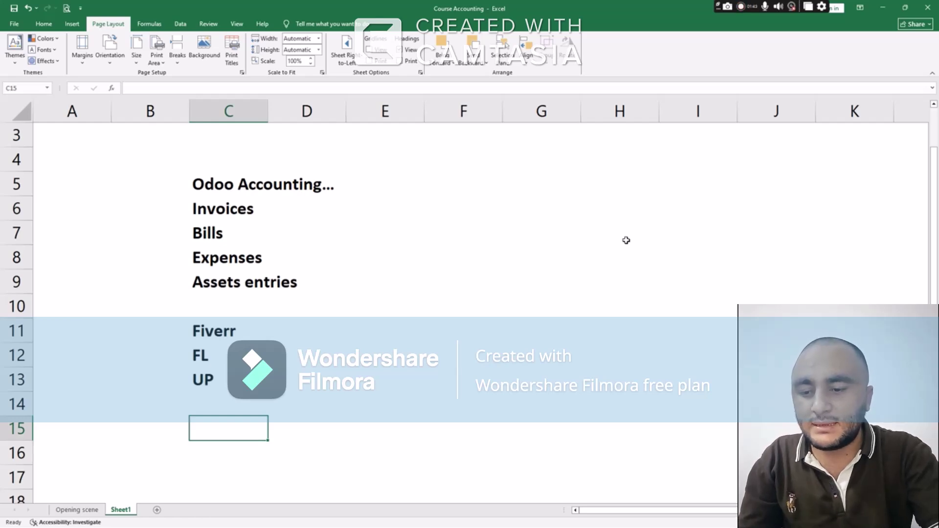
text(Migrate)
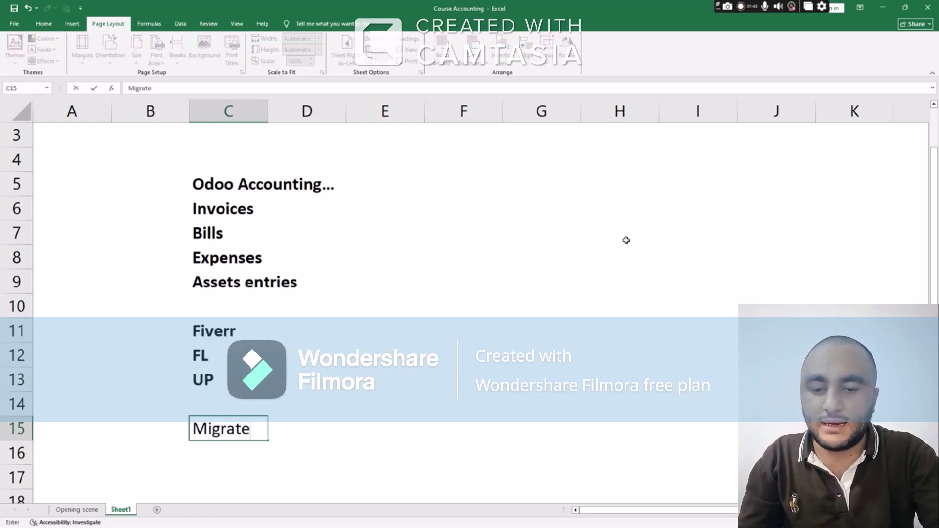
text( Odo)
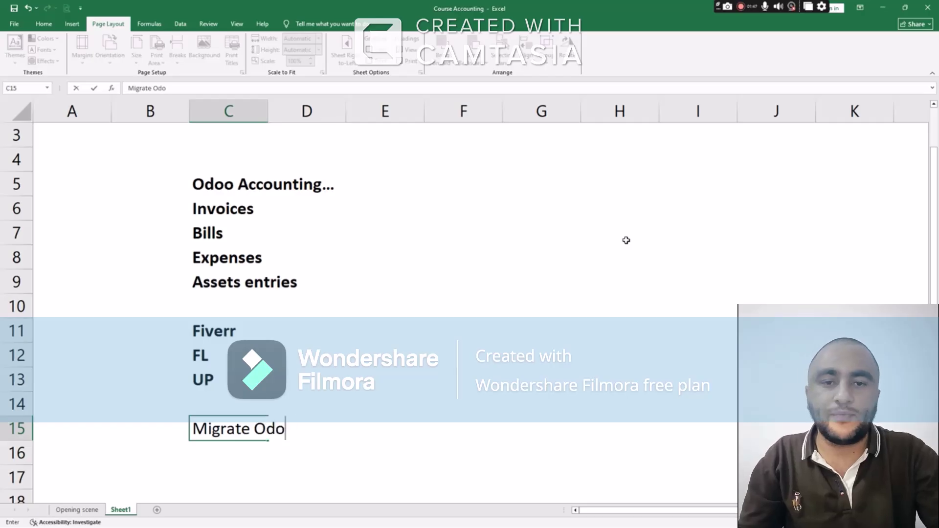
text(o)
key(Return)
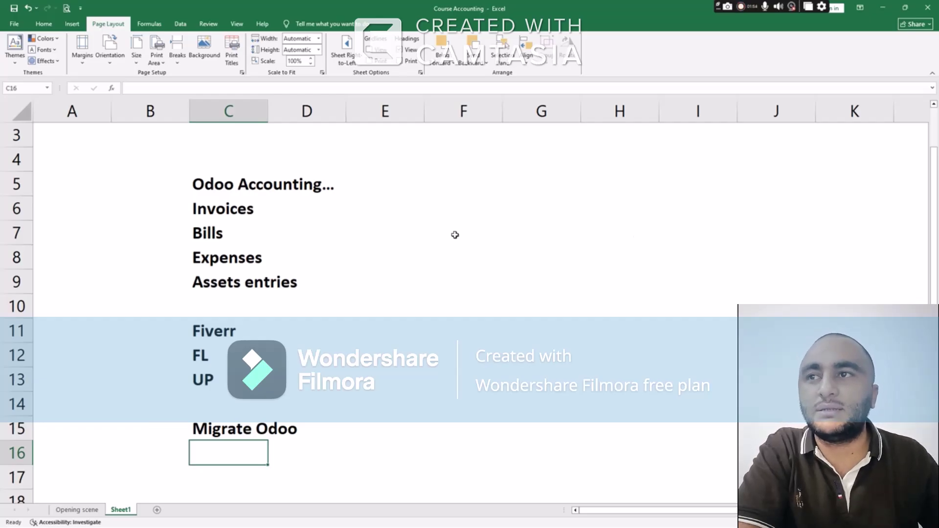
Enter Account, Setup and Opening balances in C16 to C18, and correct a mistyped C19 entry
scroll(455, 240, down, 3)
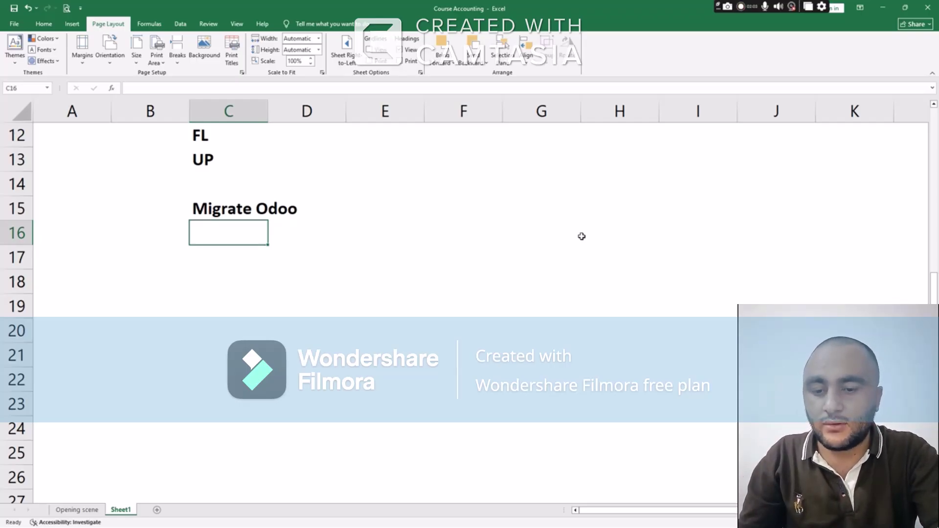
text(Account)
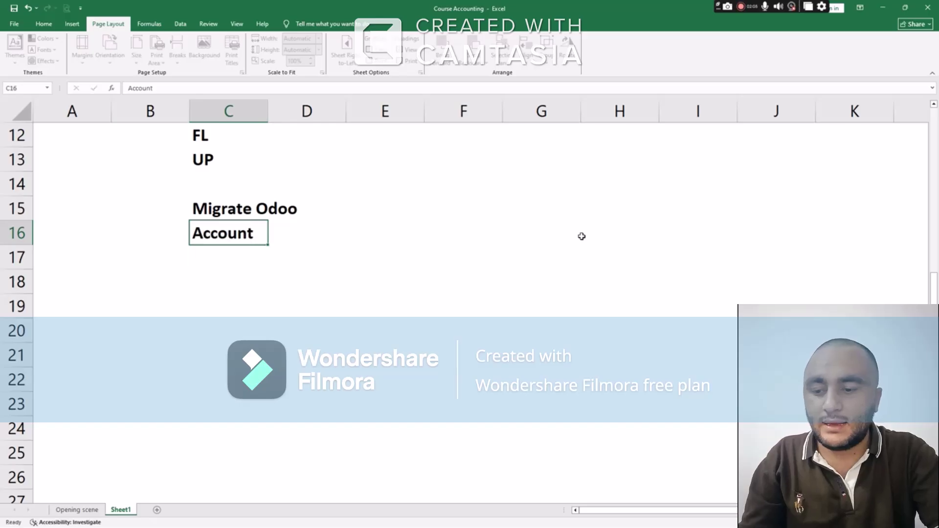
key(Return)
text(Setup)
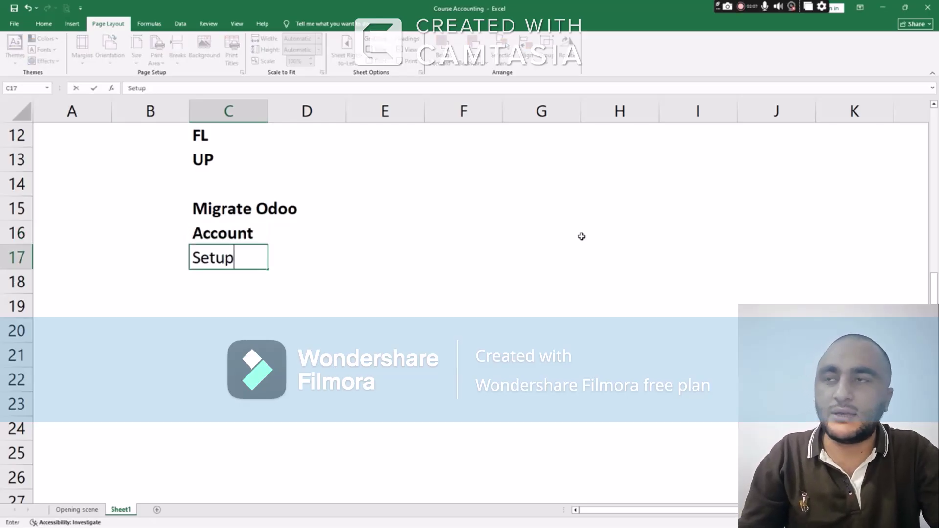
key(Return)
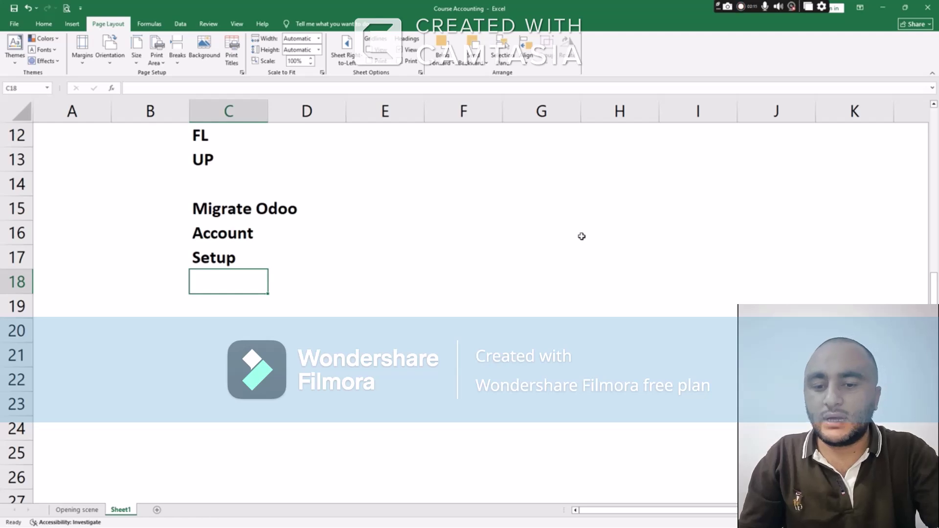
text(Open)
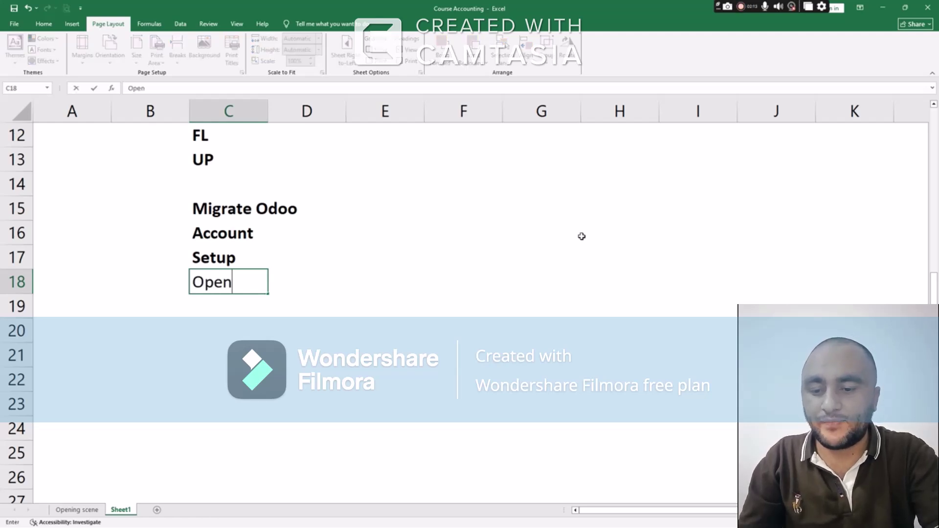
text(ing balances)
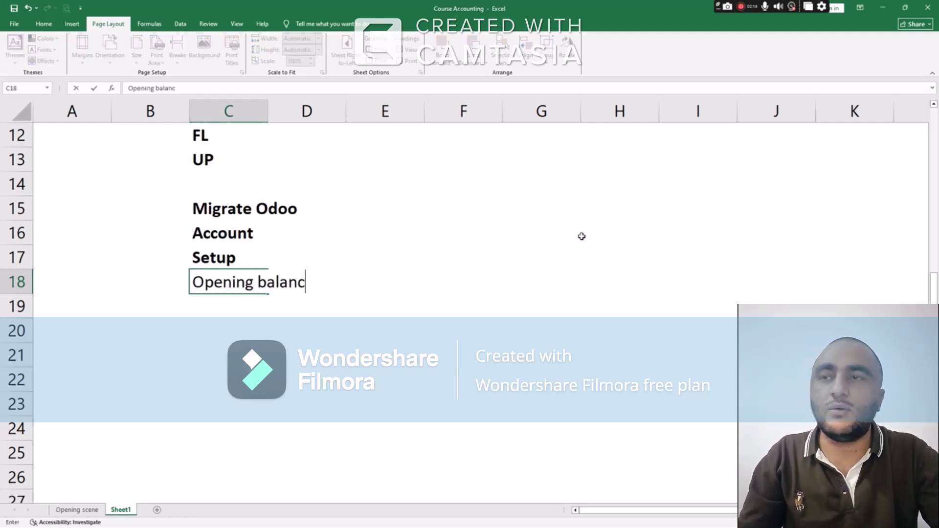
key(Return)
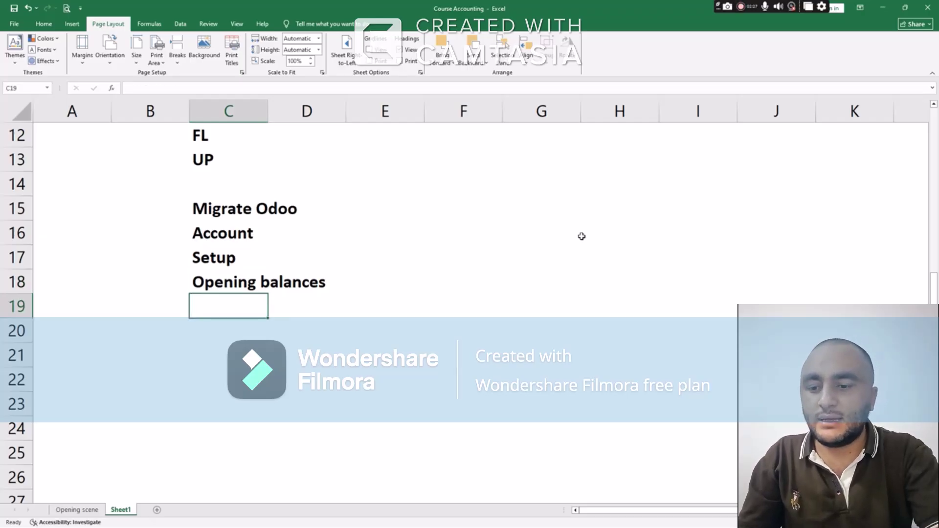
text(Get re)
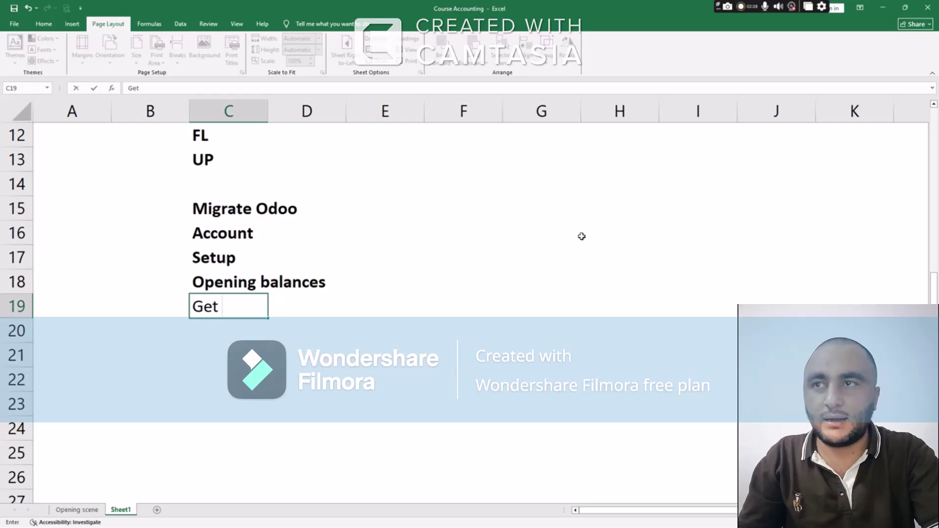
key(BackSpace)
key(BackSpace)
key(BackSpace)
key(BackSpace)
key(BackSpace)
key(BackSpace)
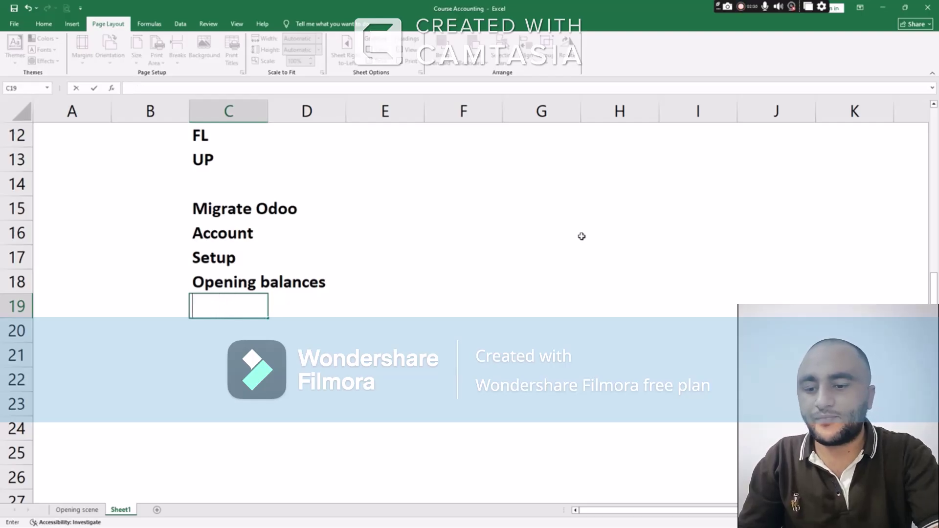
Enter Ready in C19, leave C20 blank, and enter Bulk entries in C21
text(Ready)
key(Return)
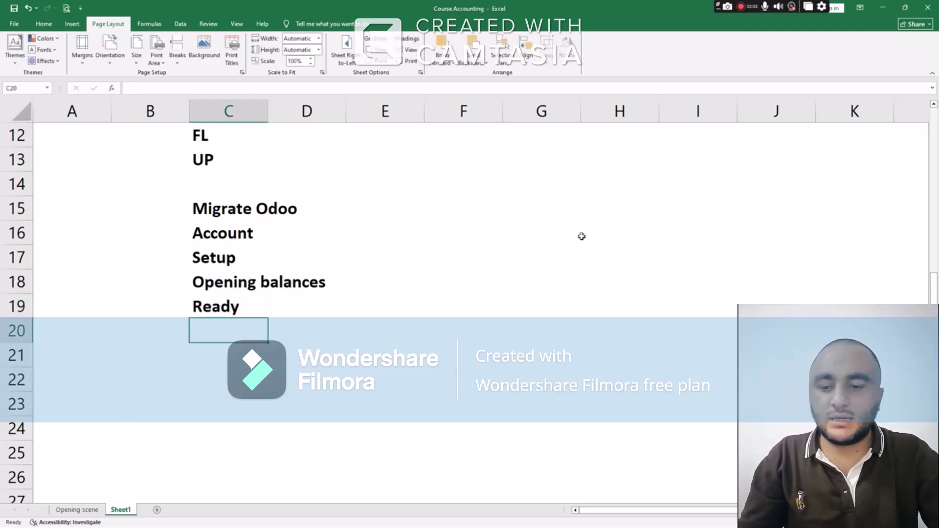
key(Return)
text(Bu)
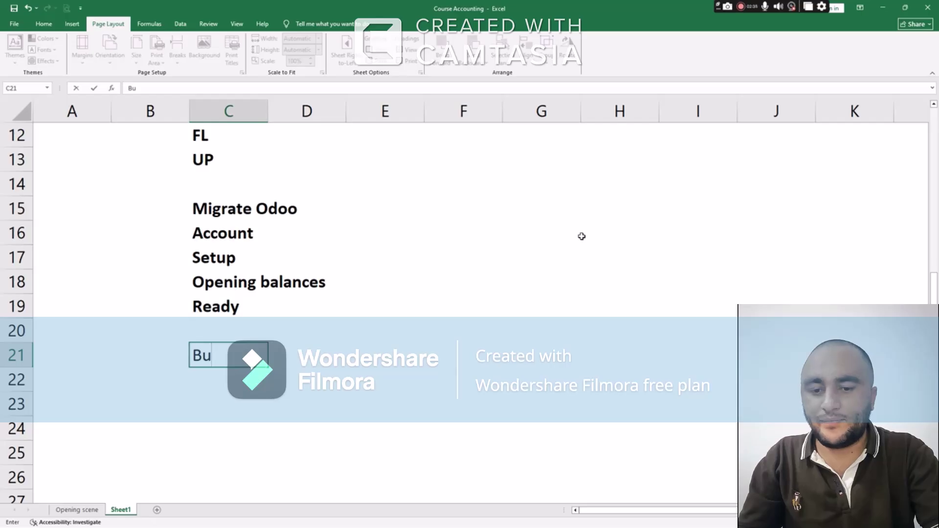
key(BackSpace)
text(ulk)
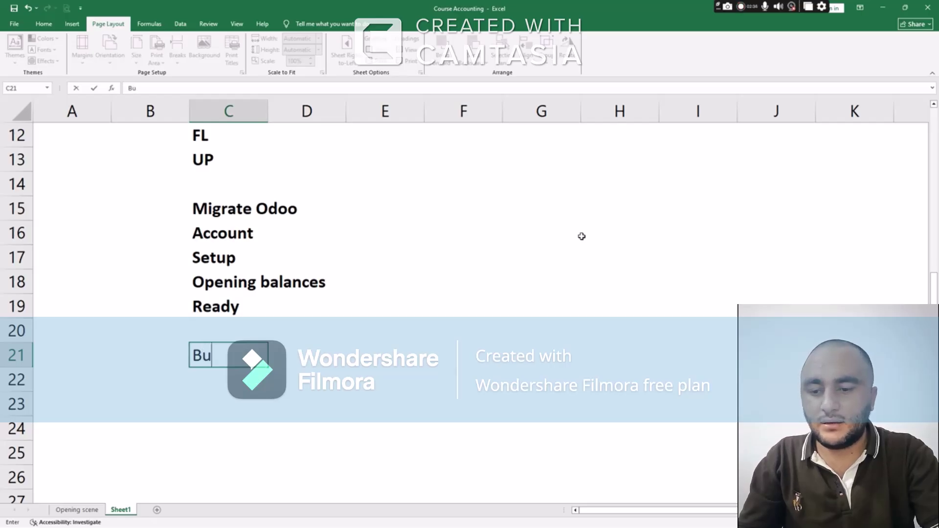
text( entries)
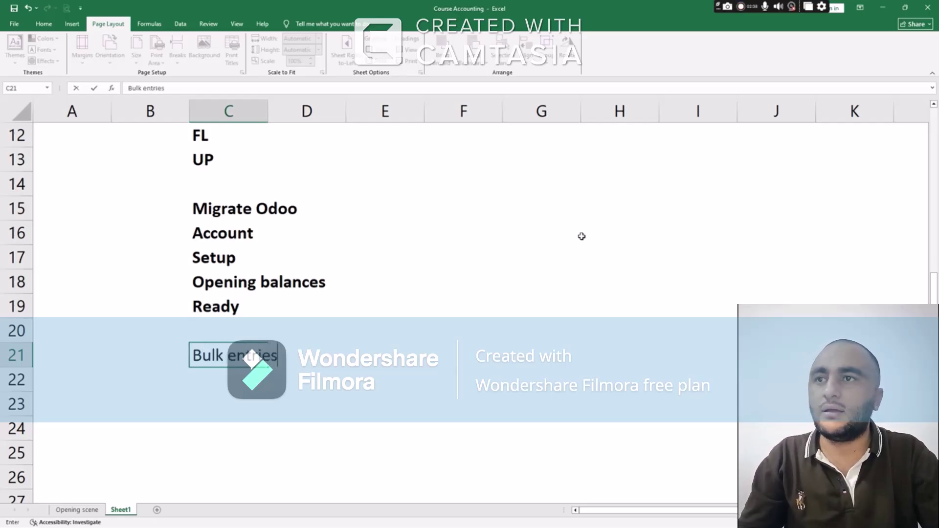
key(Return)
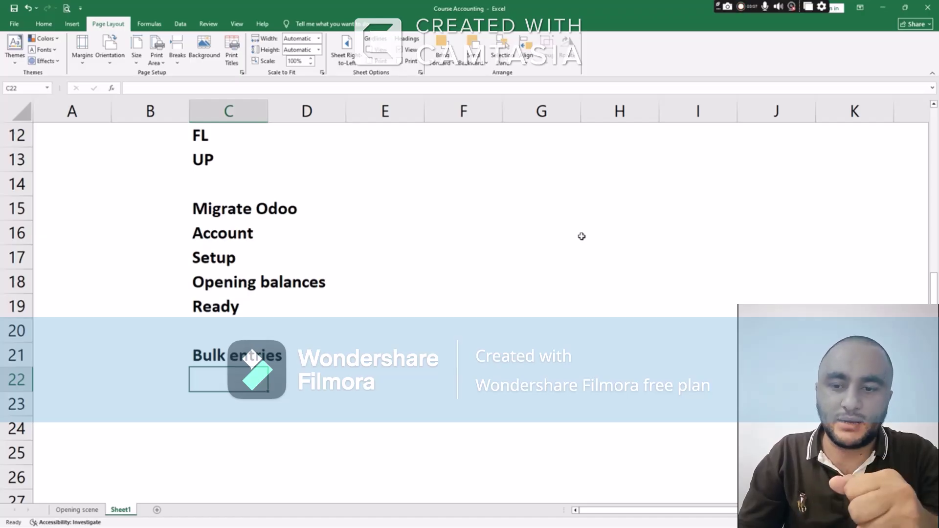
Enter Bookkeeping in C22 and VAT Returns in C23, correcting typos along the way
text(Cu)
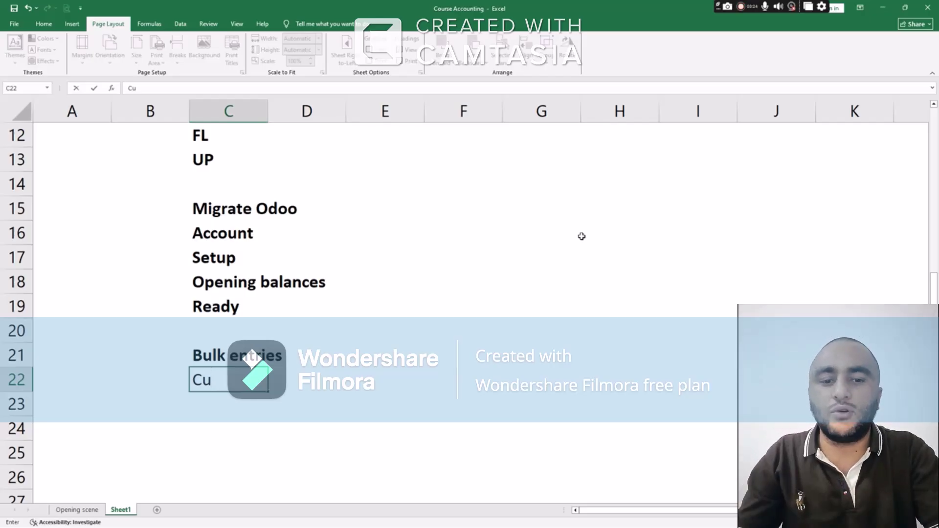
key(BackSpace)
key(BackSpace)
text(BOO)
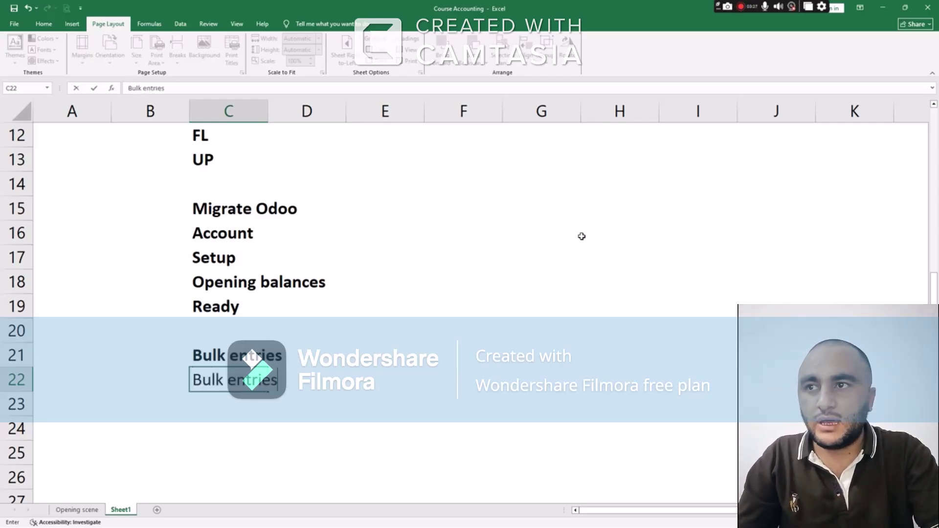
key(BackSpace)
key(BackSpace)
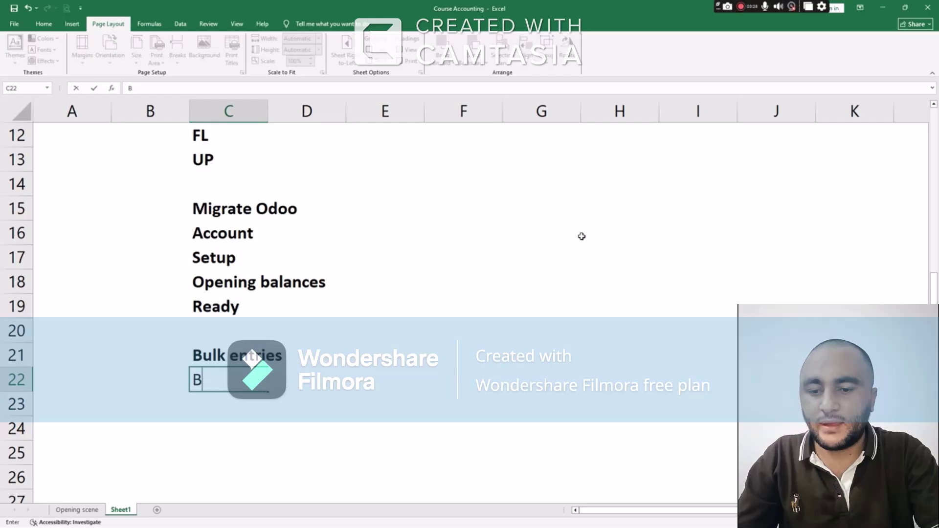
text(ookkeeping)
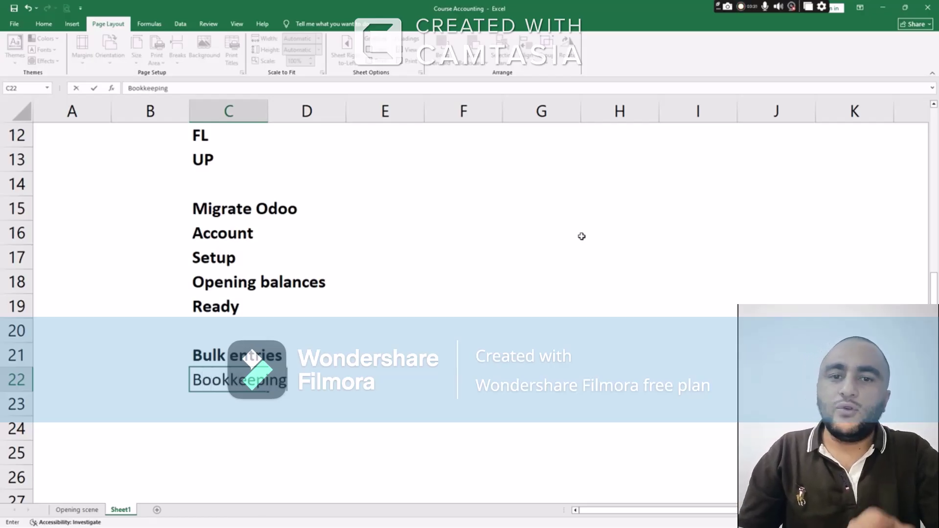
key(Return)
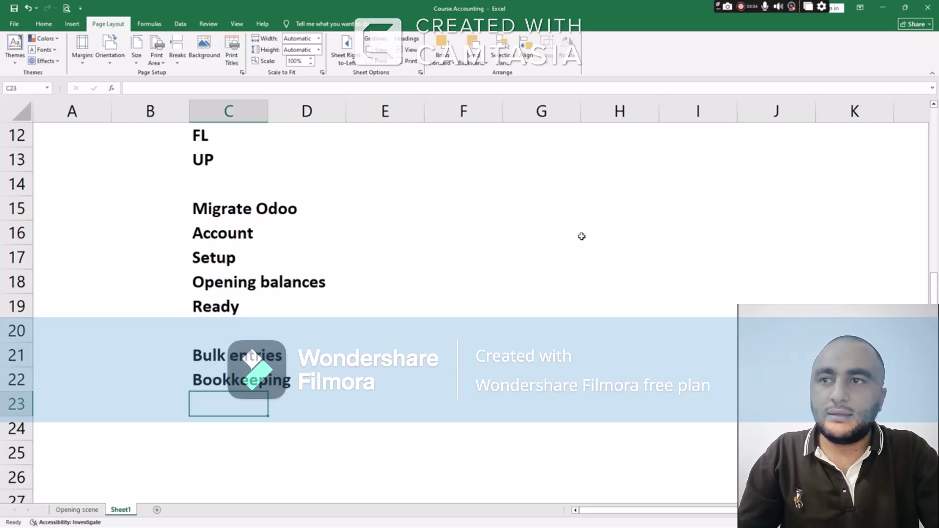
text(VA)
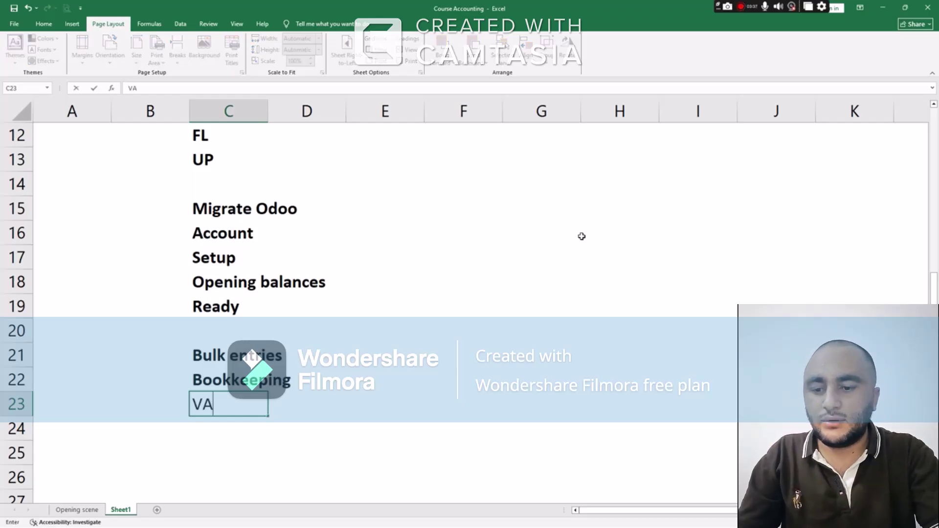
text(T Returns)
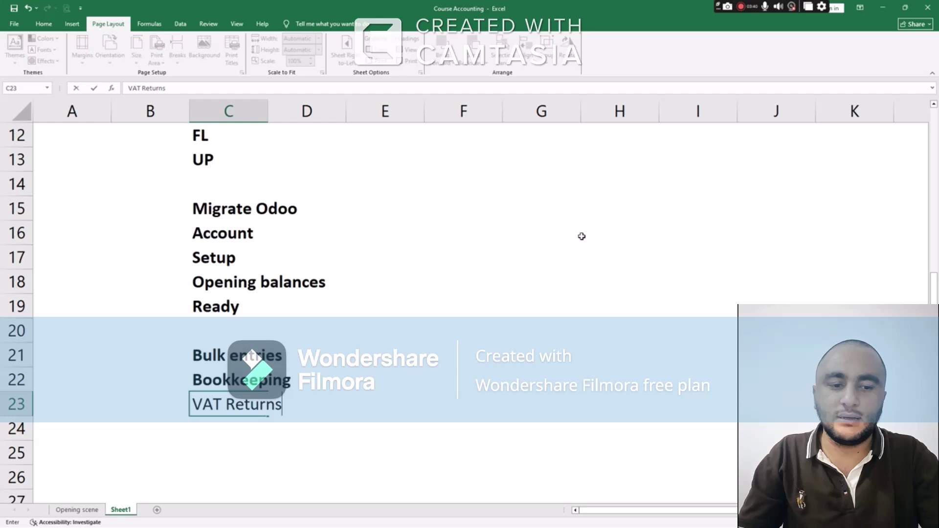
key(Return)
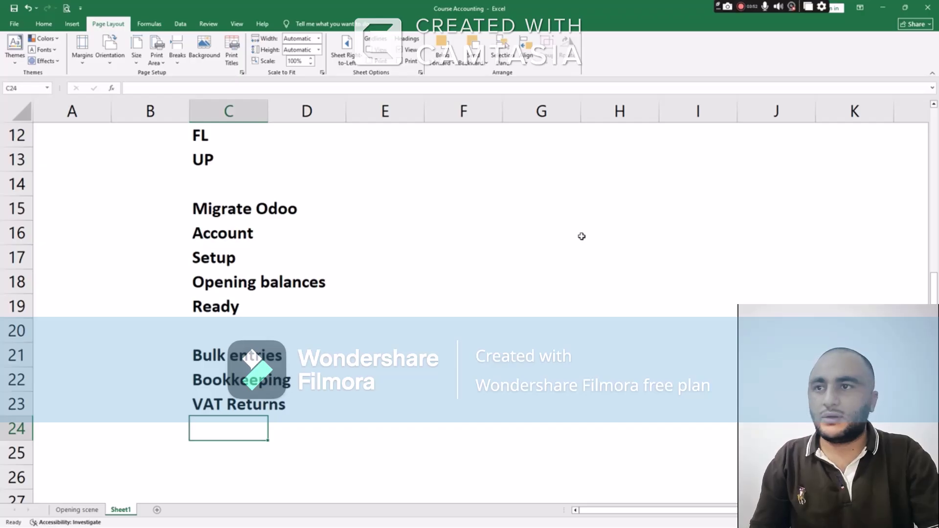
key(Up)
key(Up)
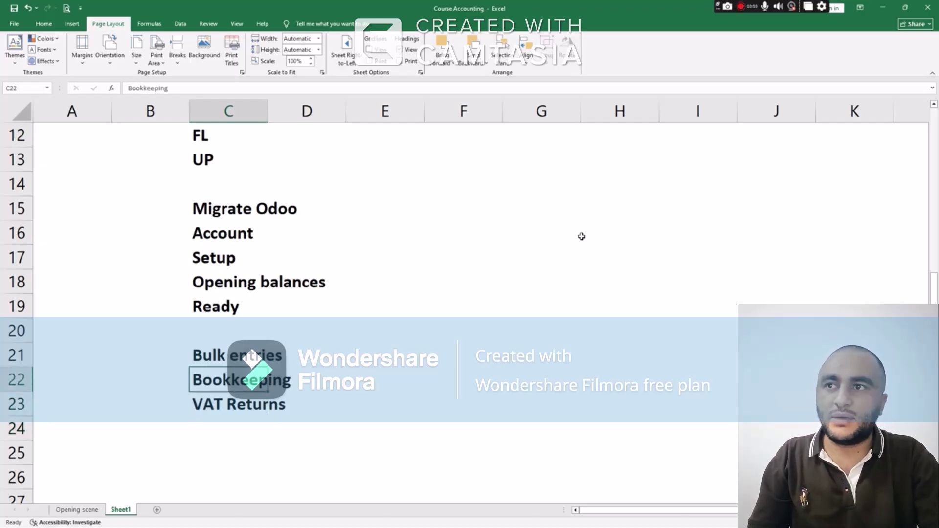
key(Up)
key(Up)
key(Up)
key(Up)
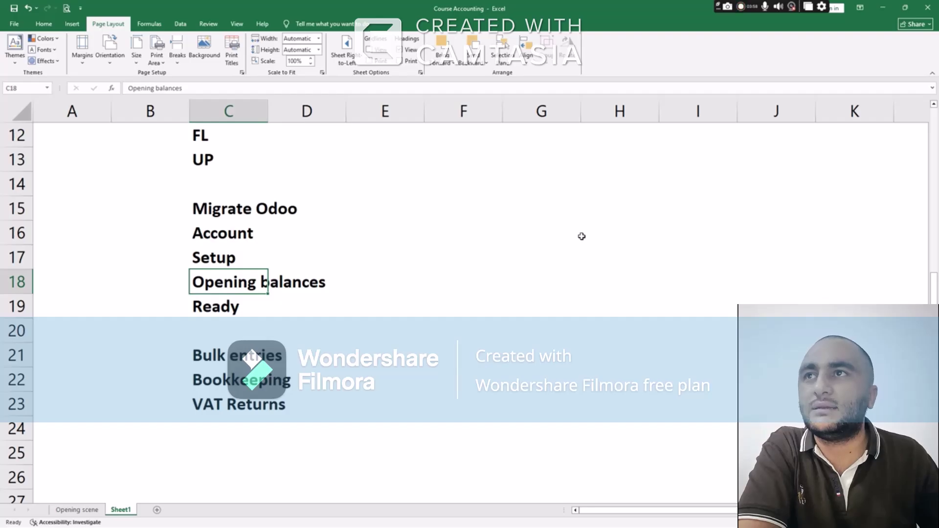
scroll(357, 223, up, 1)
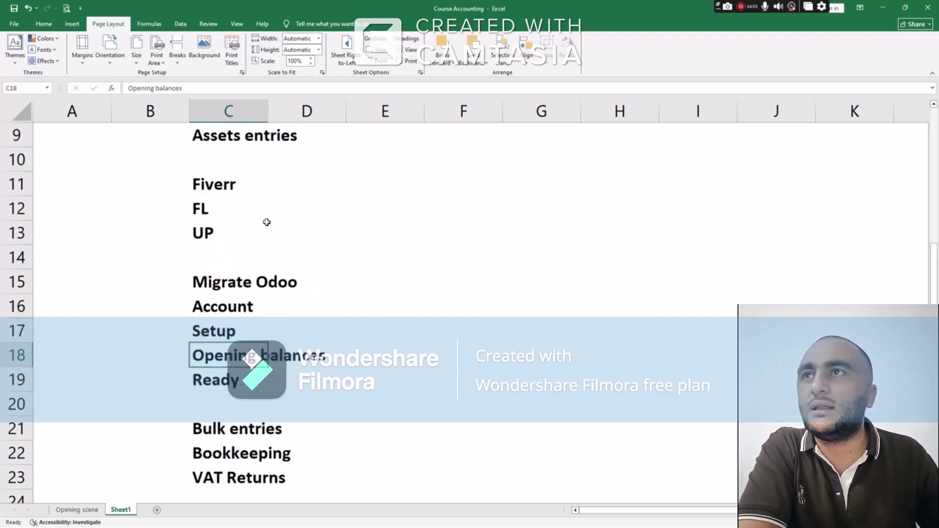
scroll(256, 218, up, 2)
scroll(256, 218, down, 2)
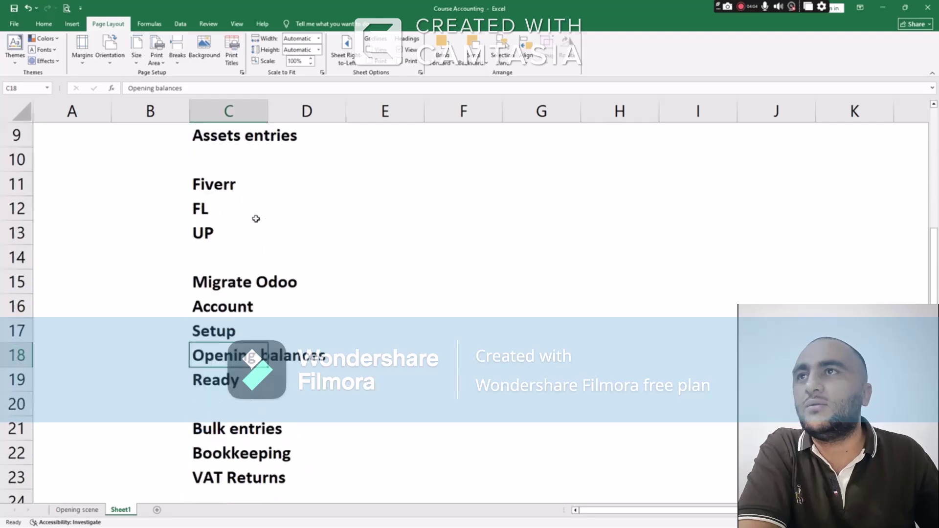